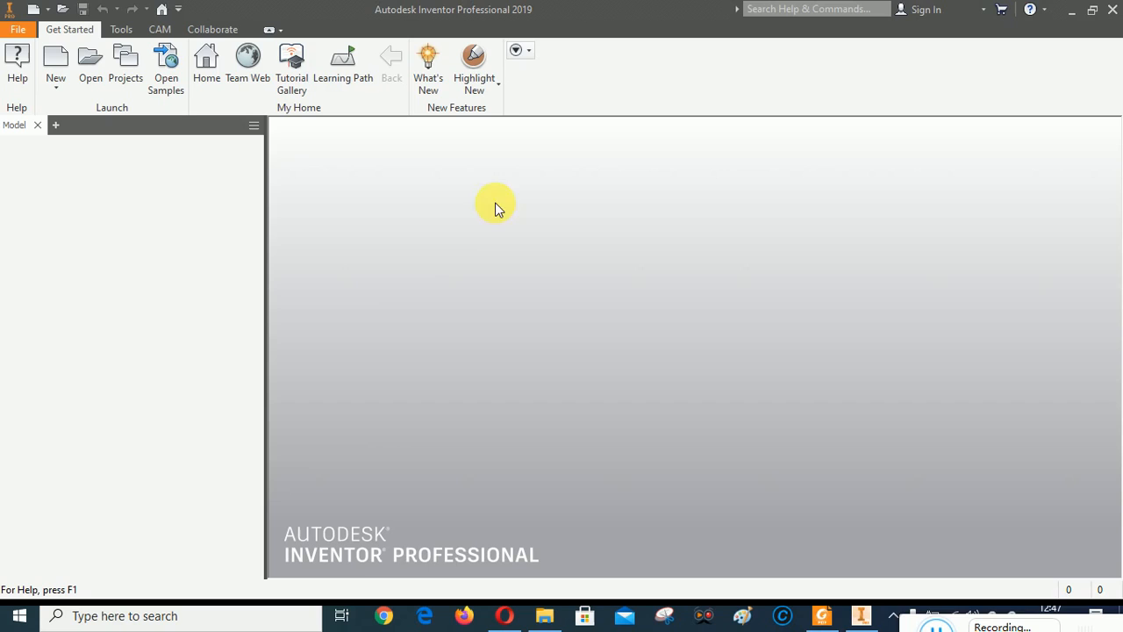
Make CAD CAM A the active project, switch back to MC A SIANG, and finish the project selection.
click(128, 55)
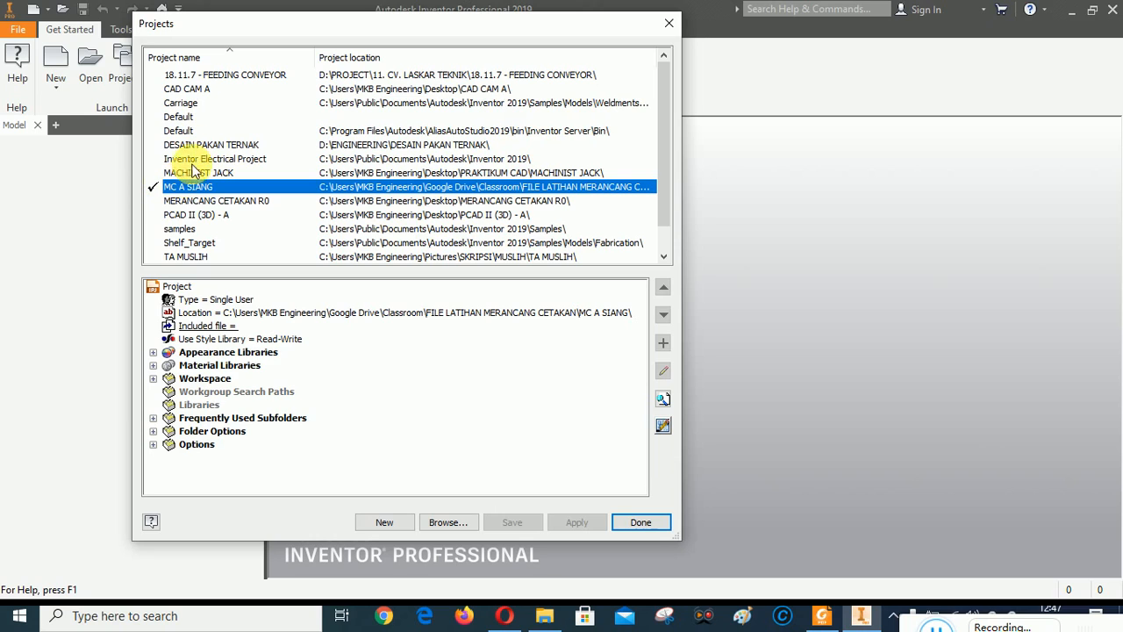
click(191, 89)
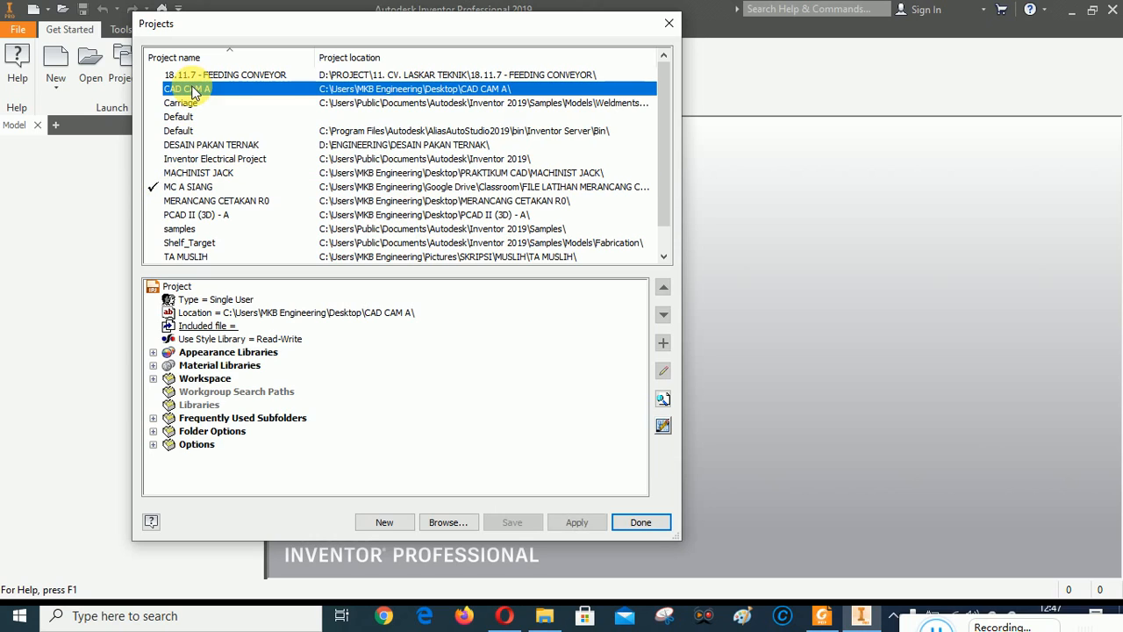
double_click(194, 90)
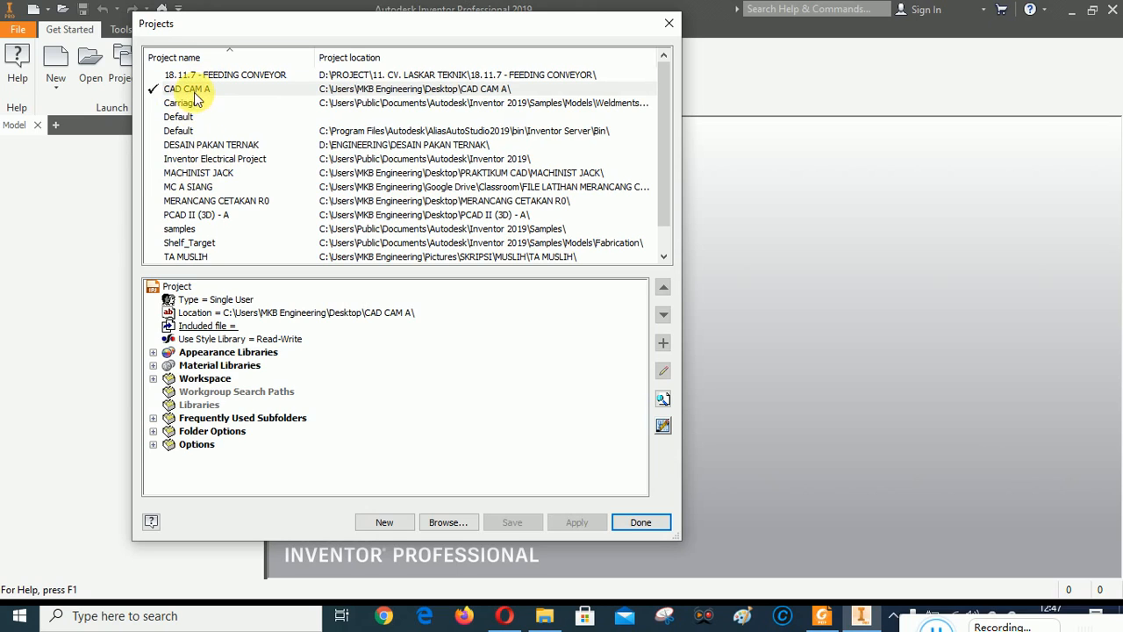
double_click(187, 189)
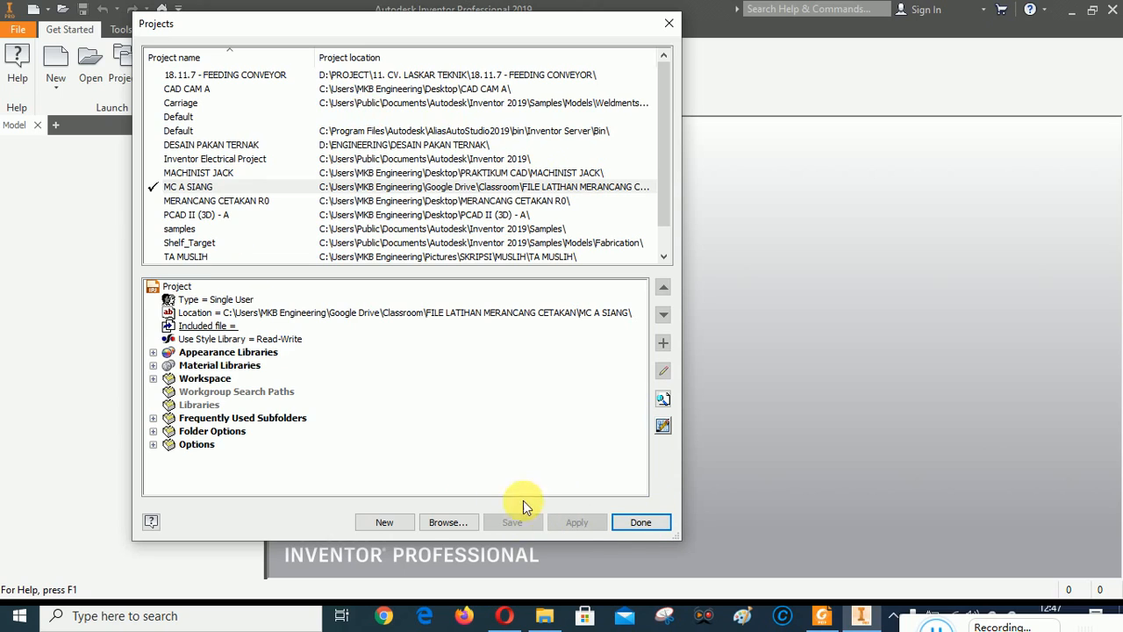
click(640, 523)
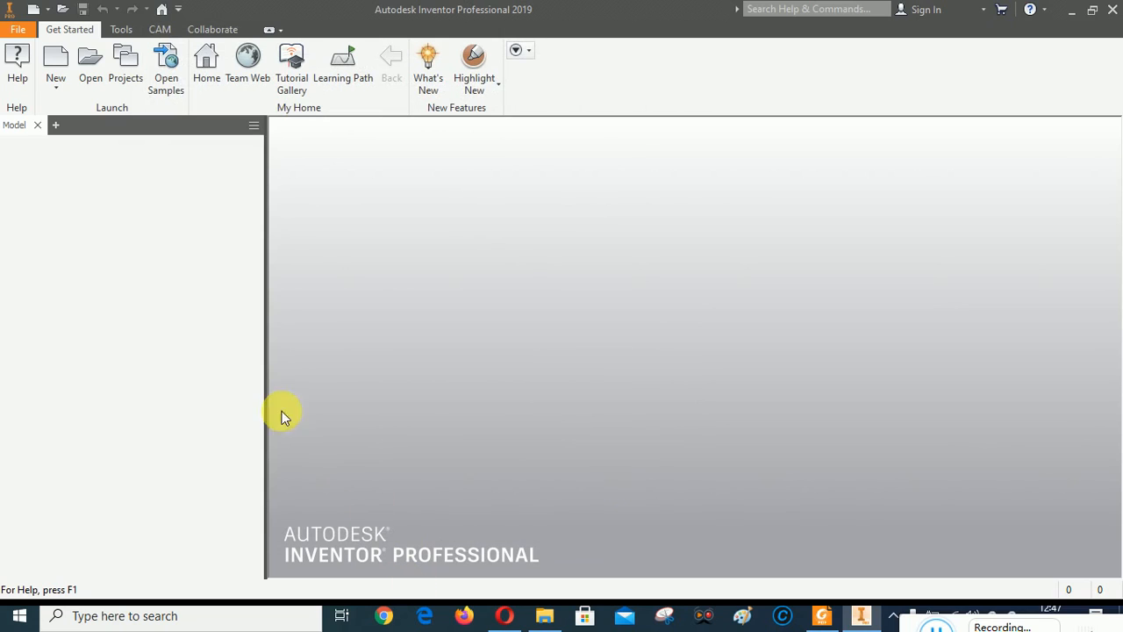
Open the drawing "1. DESAIN MOLD - COVER R0" from the project's "4. DRAWING" folder.
click(90, 62)
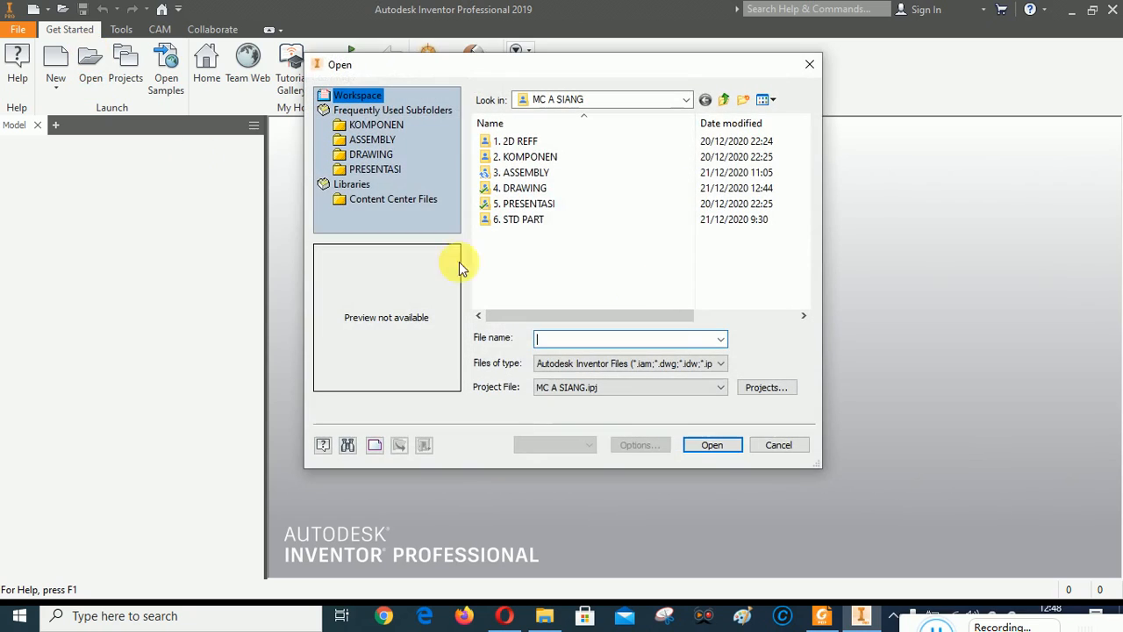
click(519, 189)
double_click(520, 190)
click(544, 173)
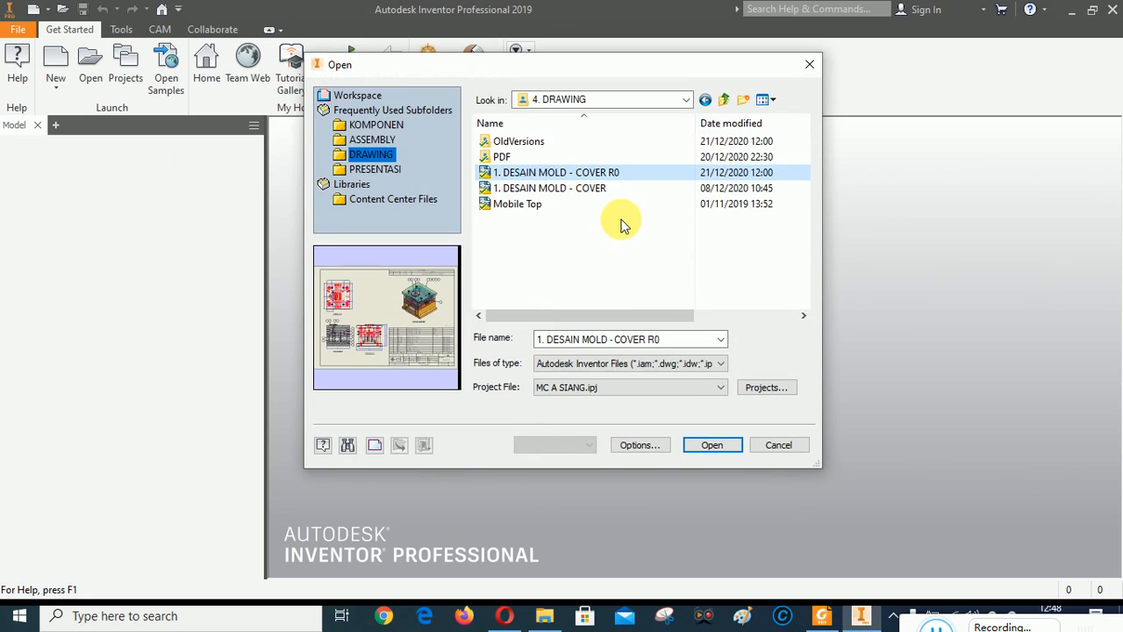
click(712, 445)
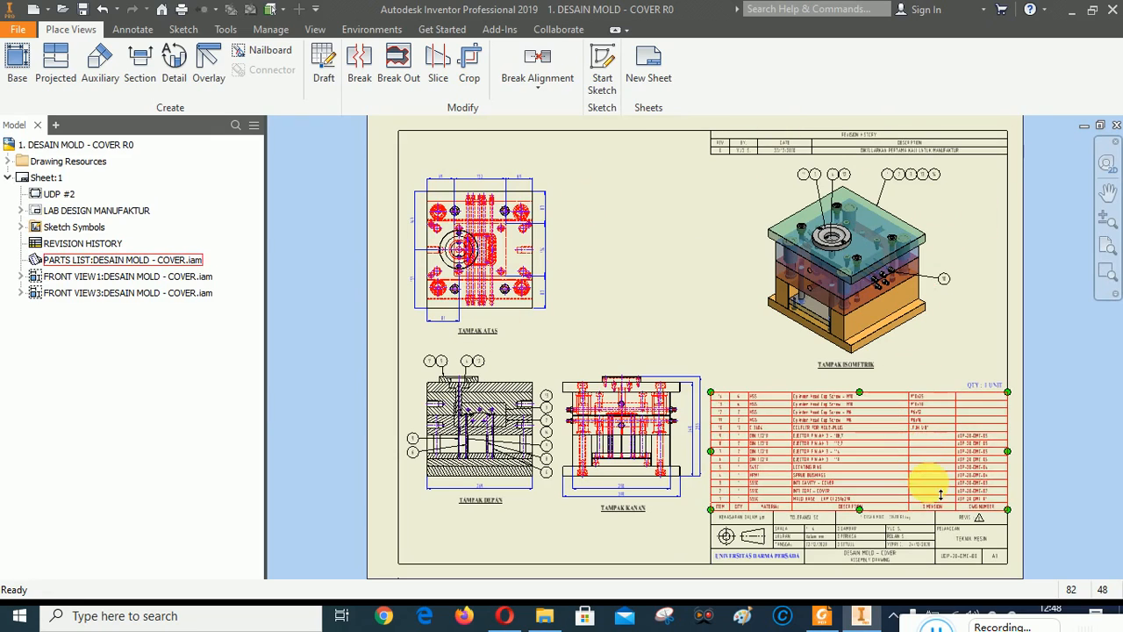
Examine the parts list columns and the title block of the mold assembly drawing.
scroll(697, 471, up, 4)
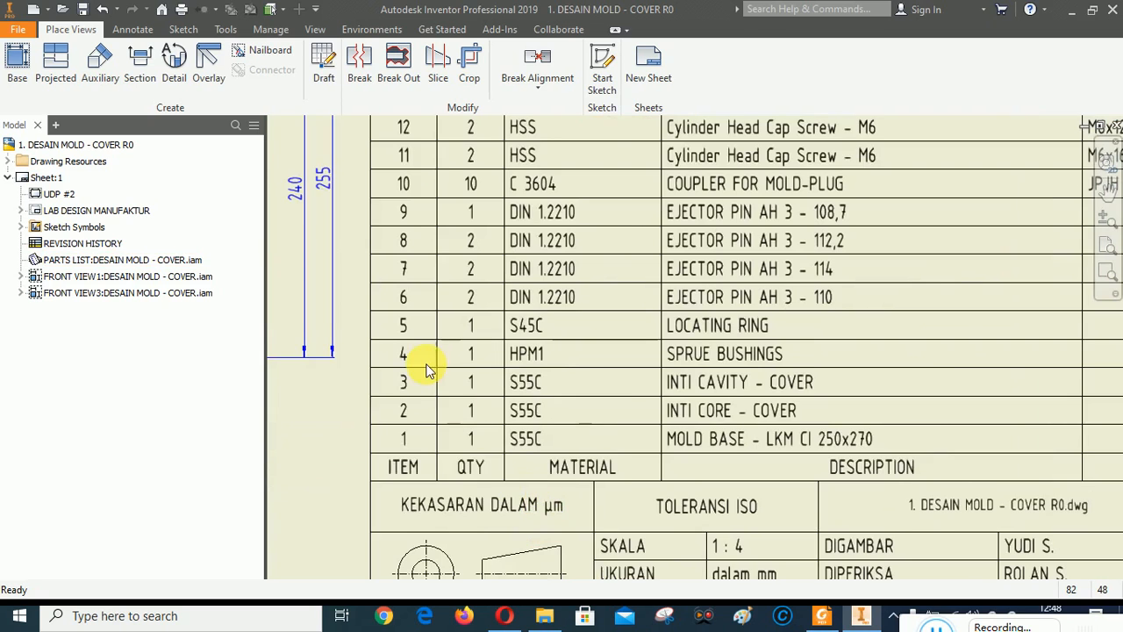
scroll(426, 364, down, 2)
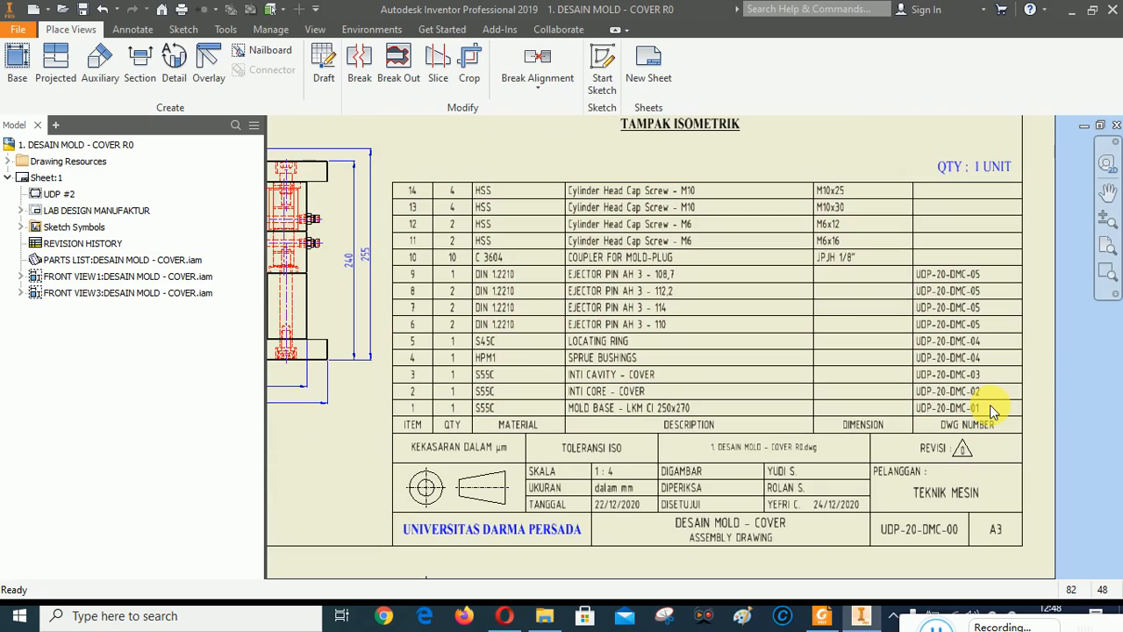
click(518, 425)
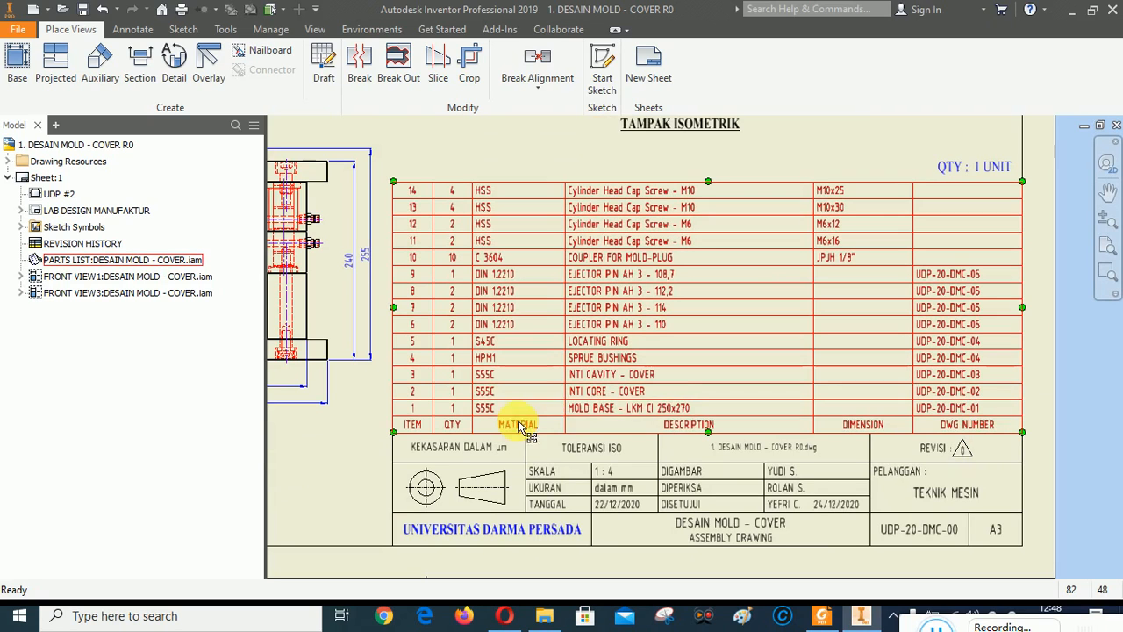
click(1109, 252)
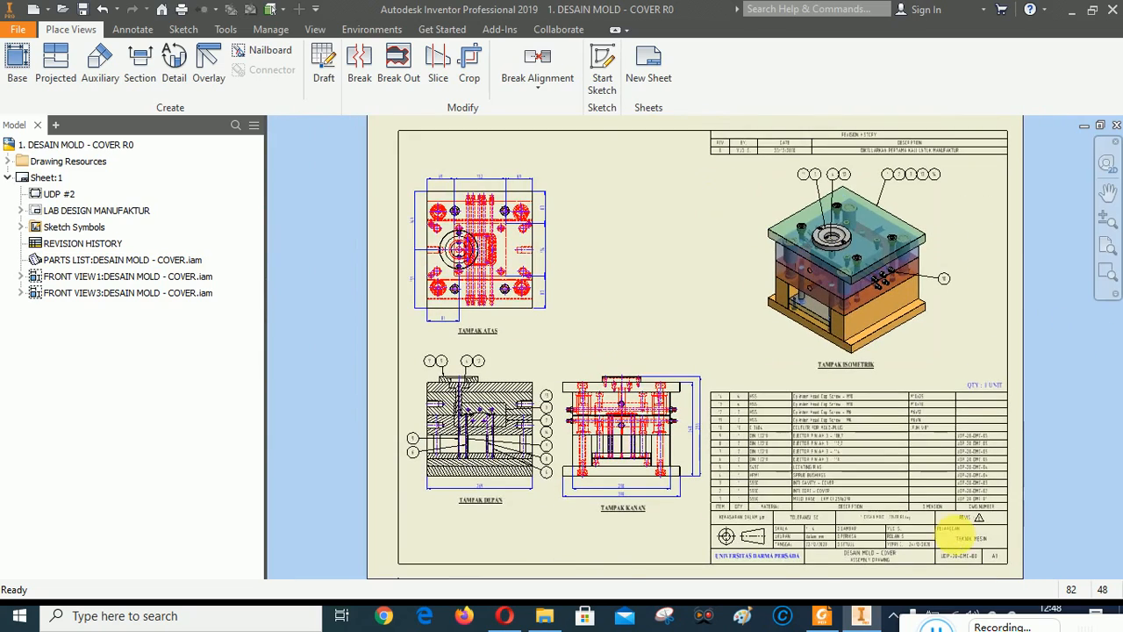
scroll(953, 532, down, 3)
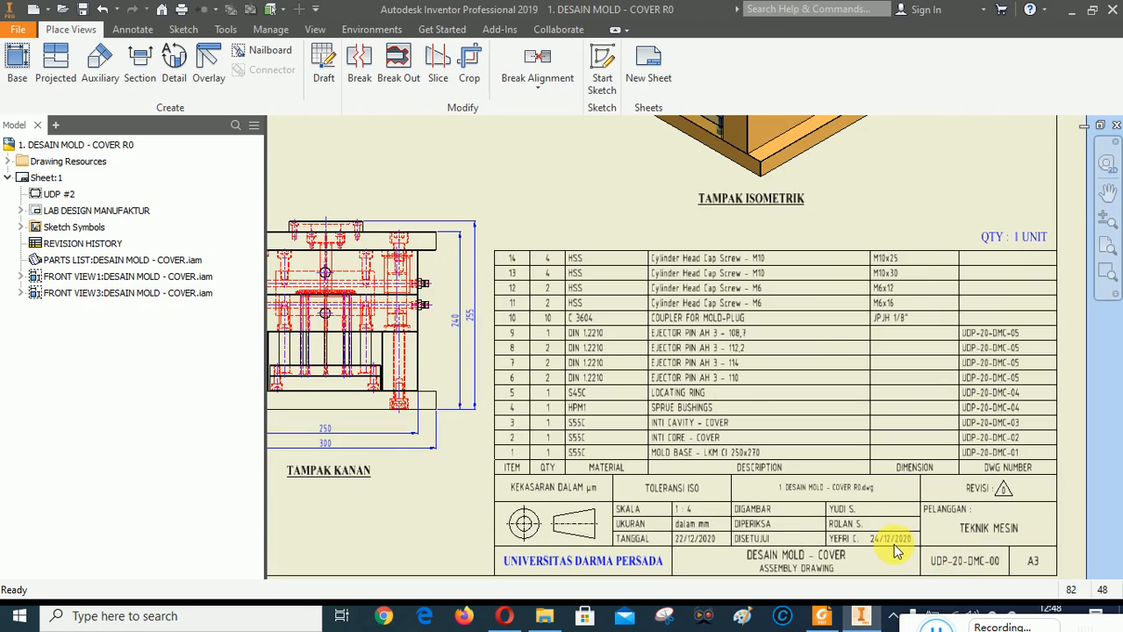
Open the mold base assembly from item 1 of the drawing's parts list.
right_click(694, 367)
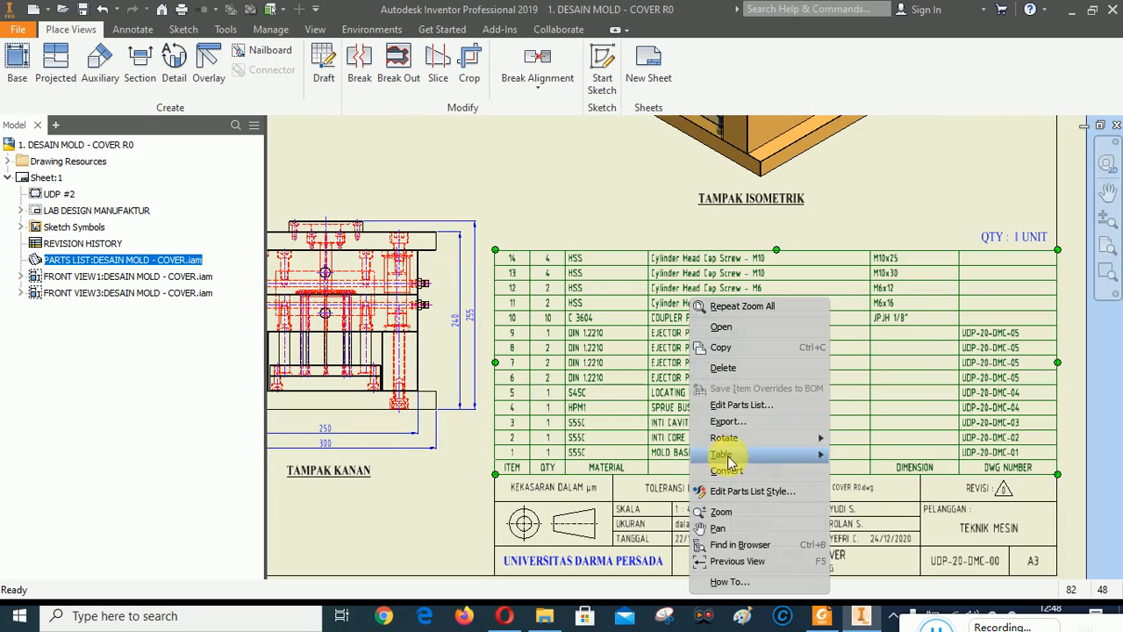
click(731, 406)
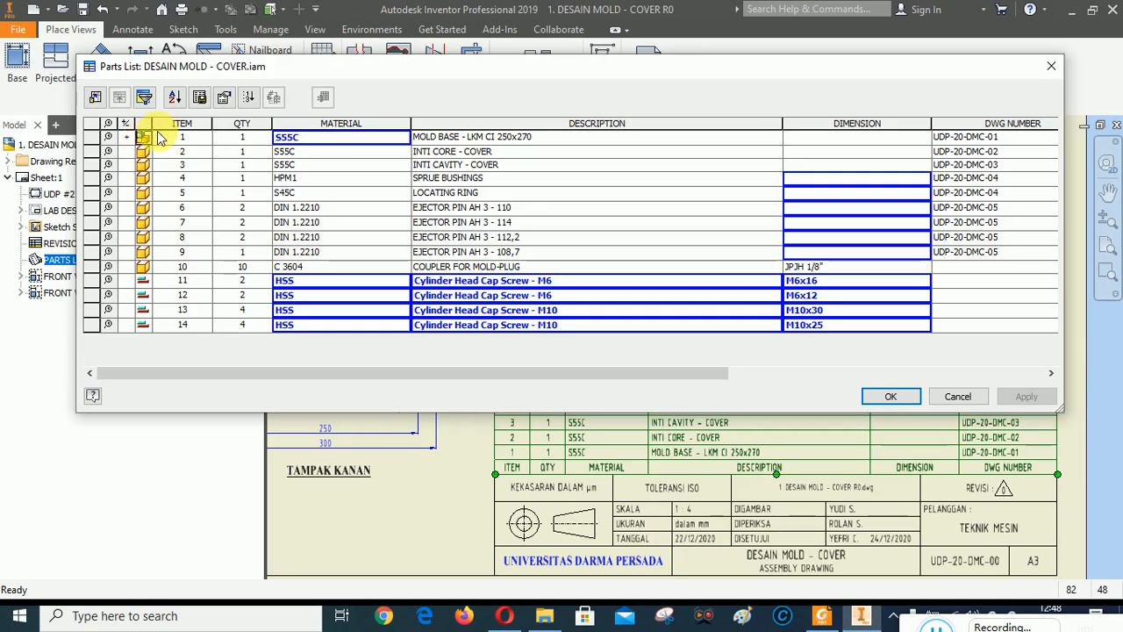
right_click(143, 141)
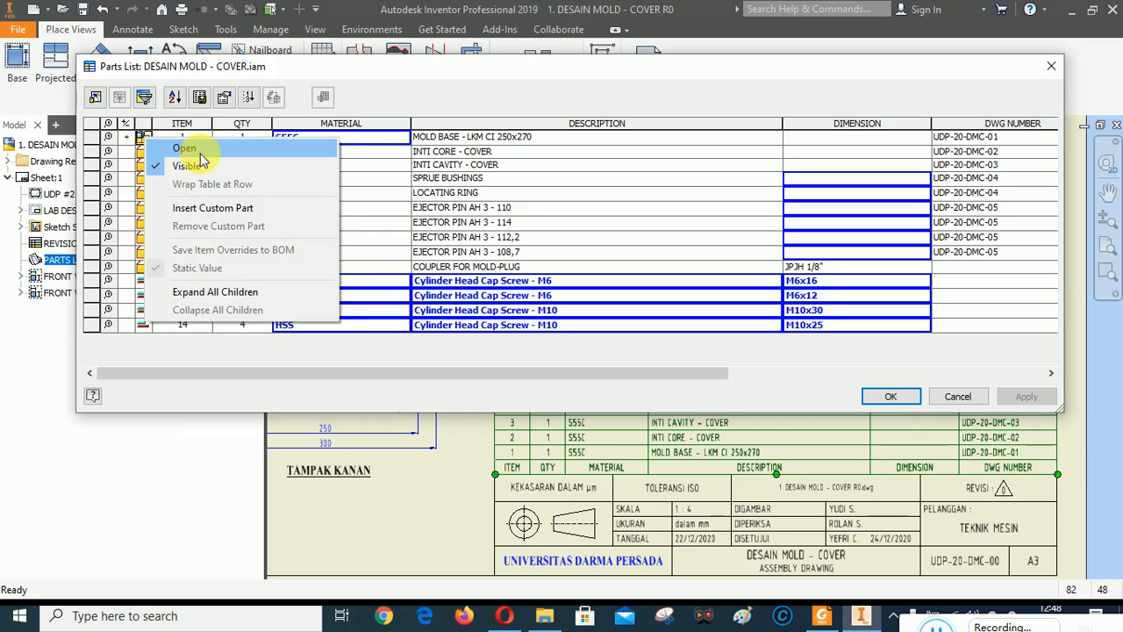
click(192, 150)
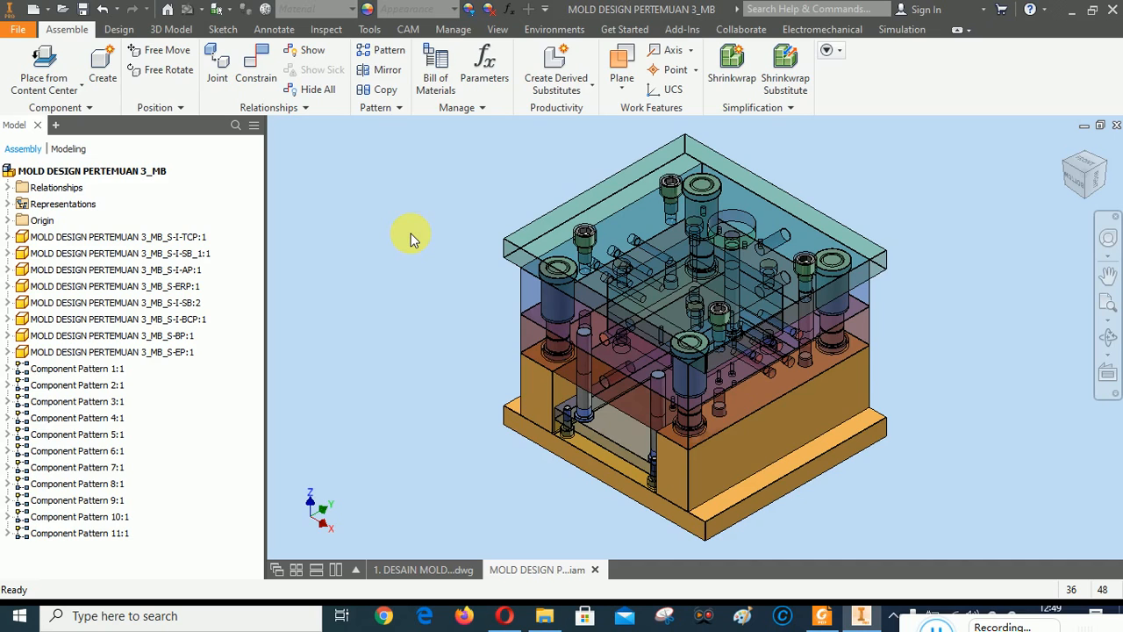
Check the stock number and description in the mold base assembly's project iProperties.
right_click(81, 173)
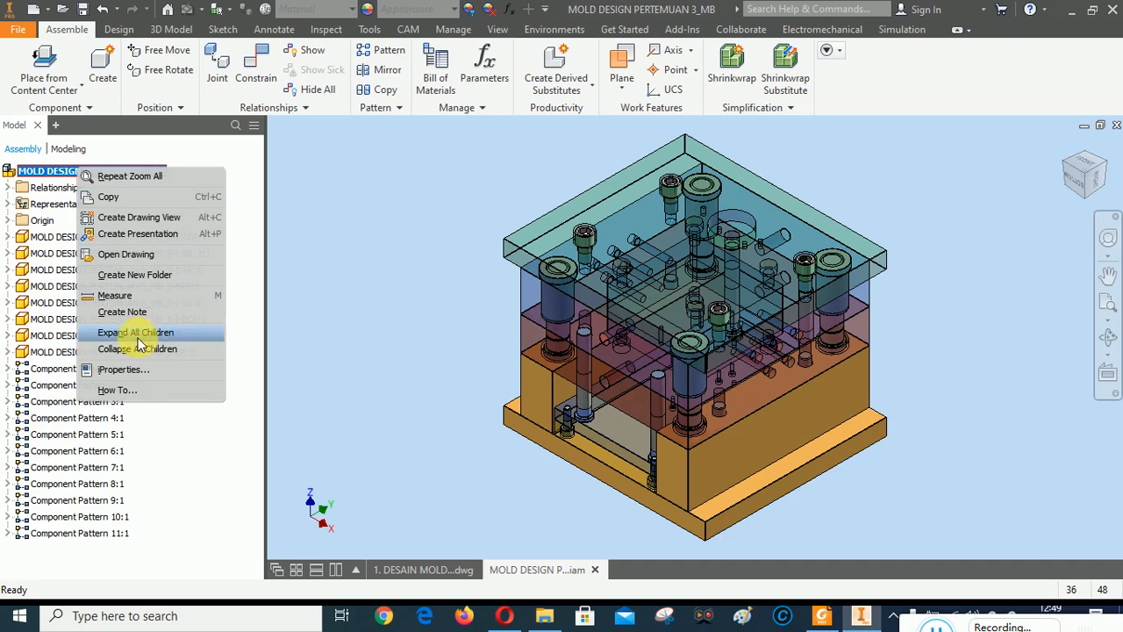
click(122, 370)
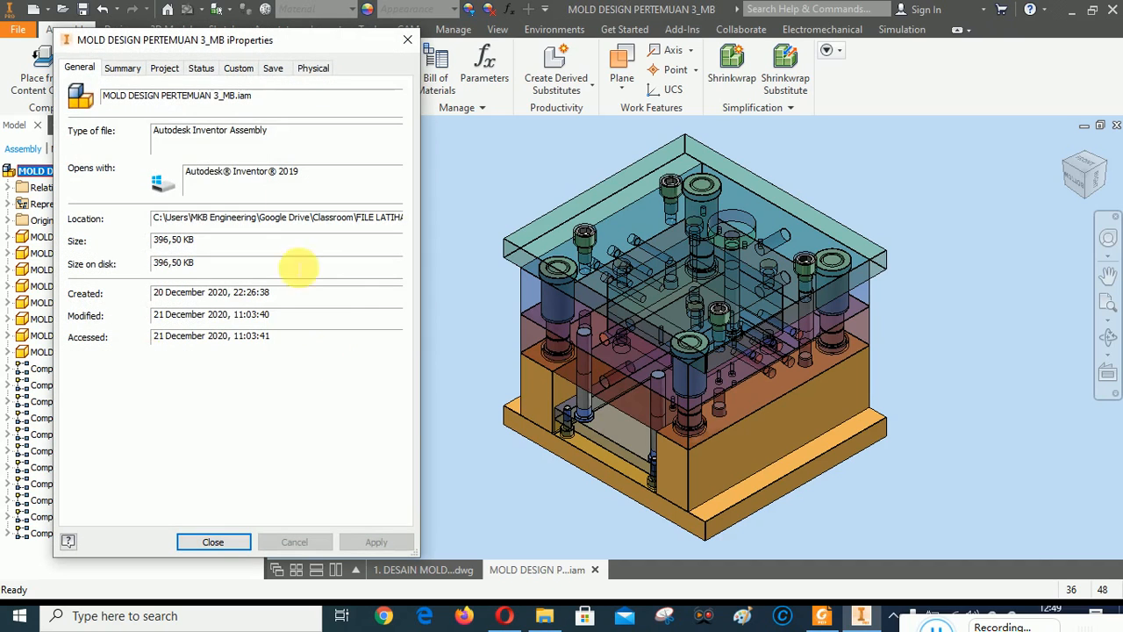
click(165, 69)
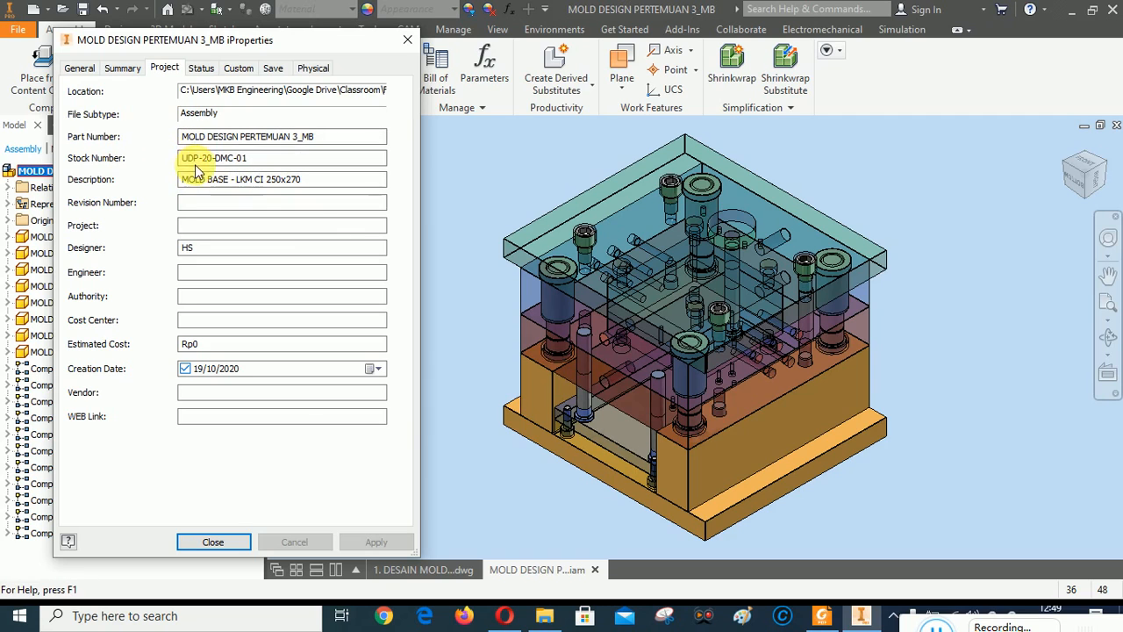
click(213, 543)
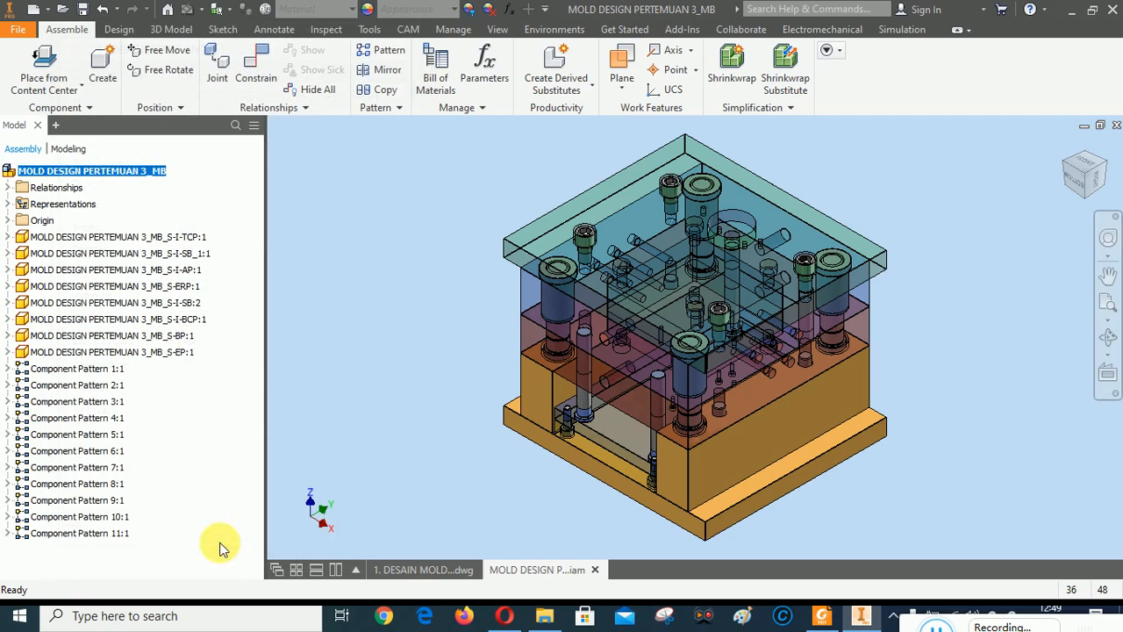
Open the S-I-TCP top clamping plate from the mold base assembly in its own window.
right_click(97, 242)
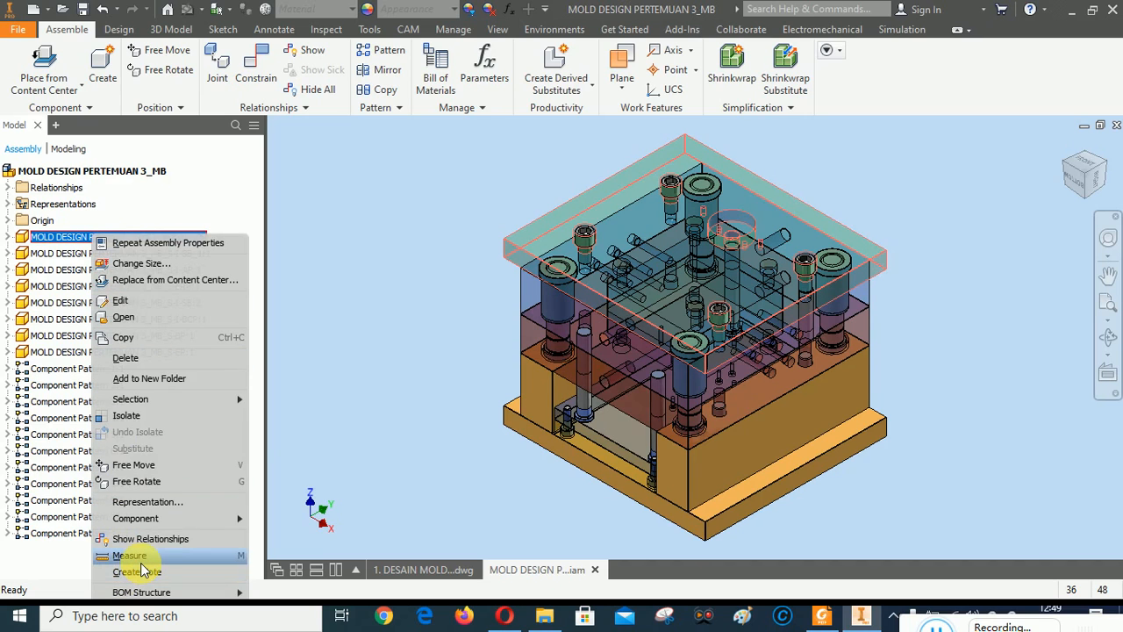
click(351, 346)
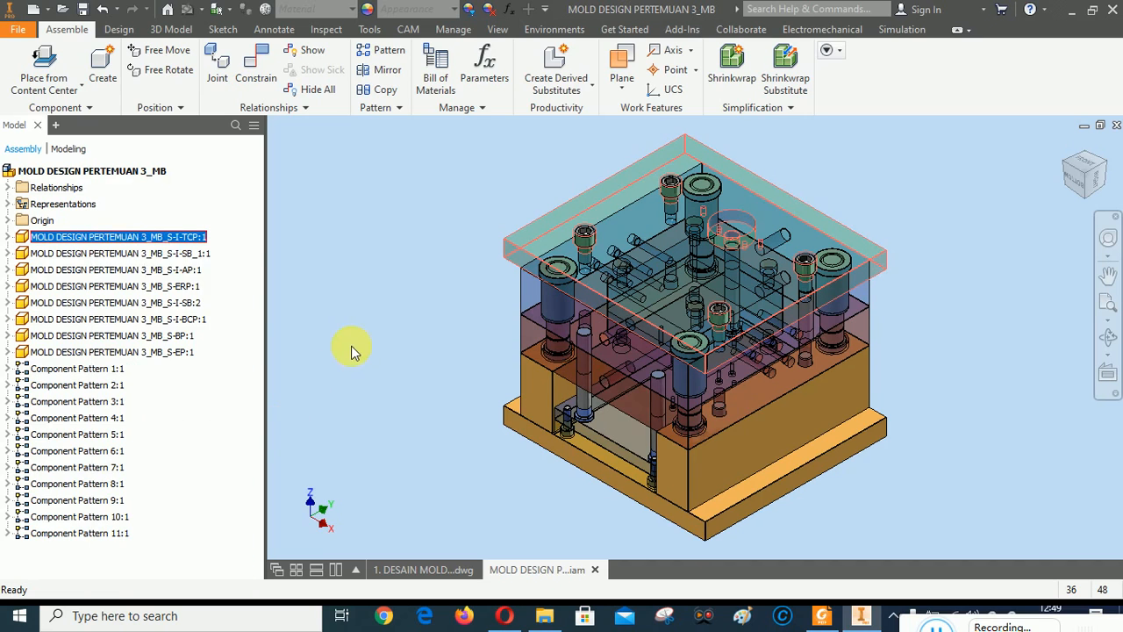
right_click(96, 242)
click(413, 299)
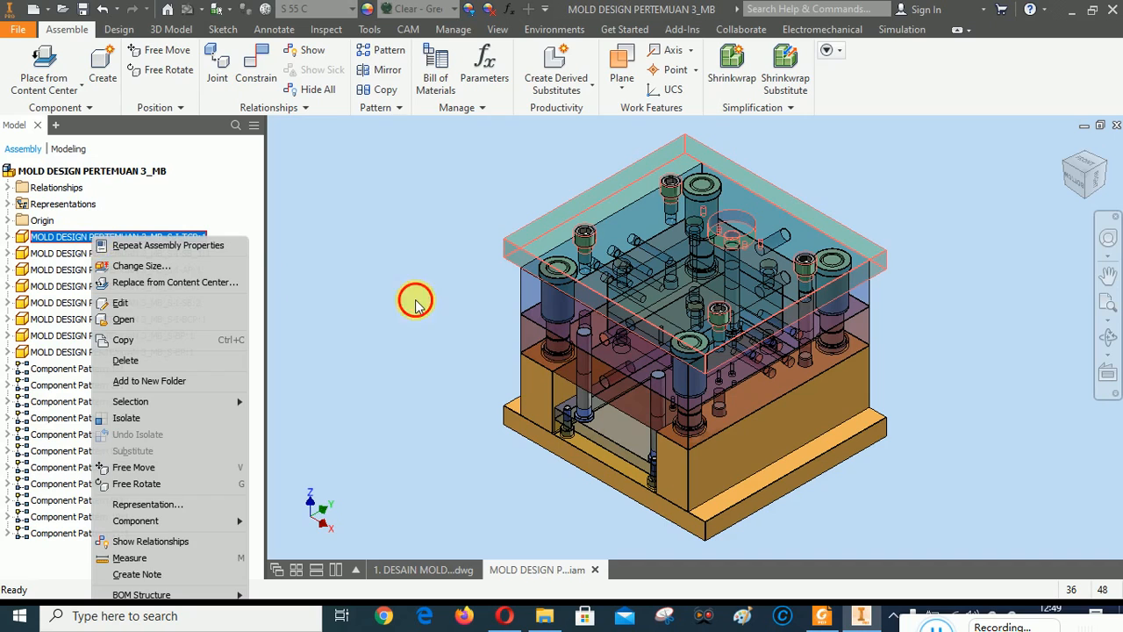
right_click(96, 243)
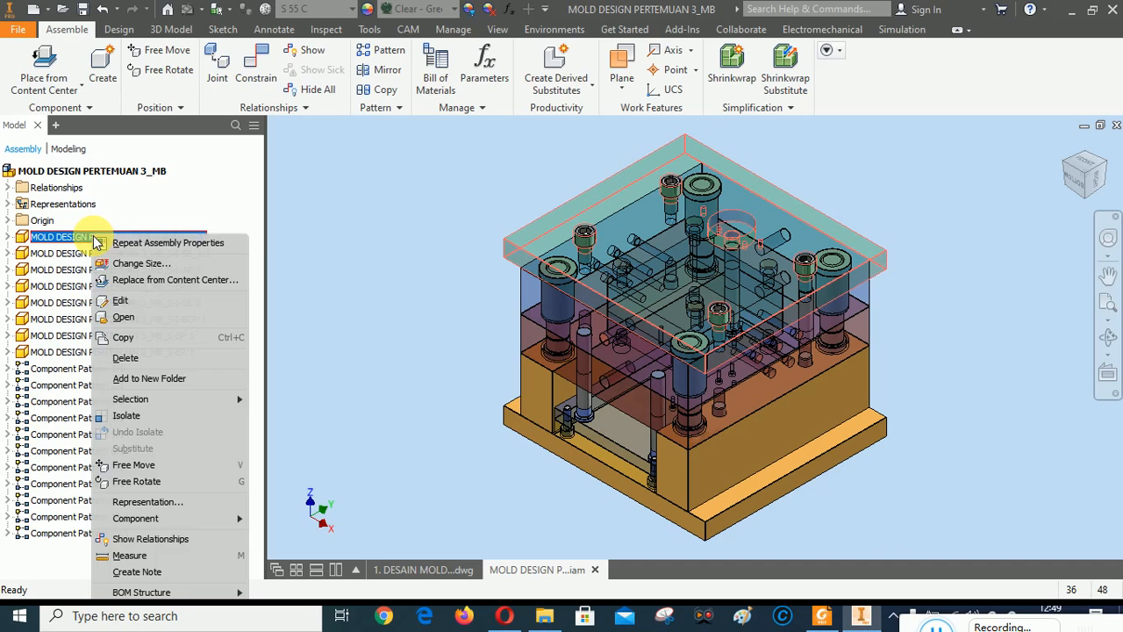
click(122, 317)
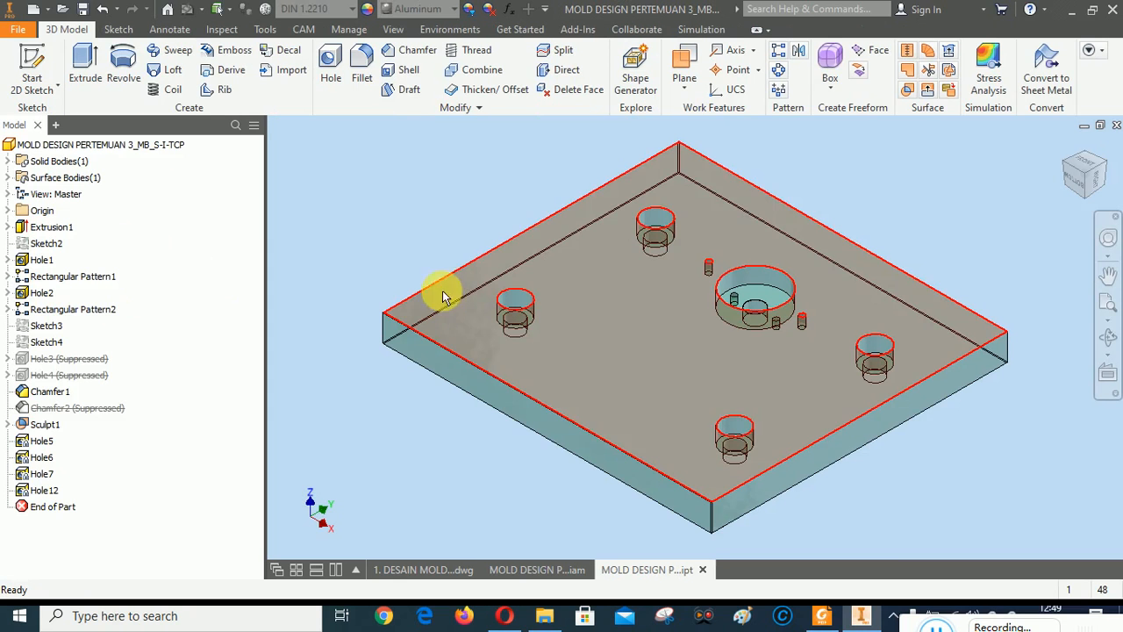
Check the stock number and description in the top clamping plate's project iProperties, and close the part.
right_click(114, 150)
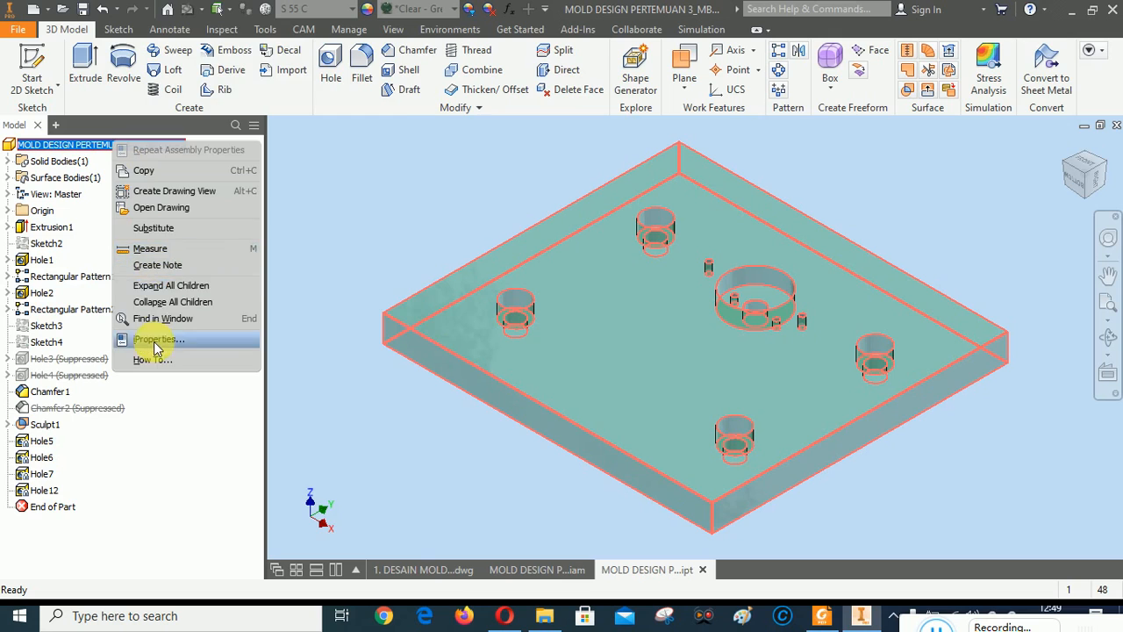
click(145, 344)
click(164, 68)
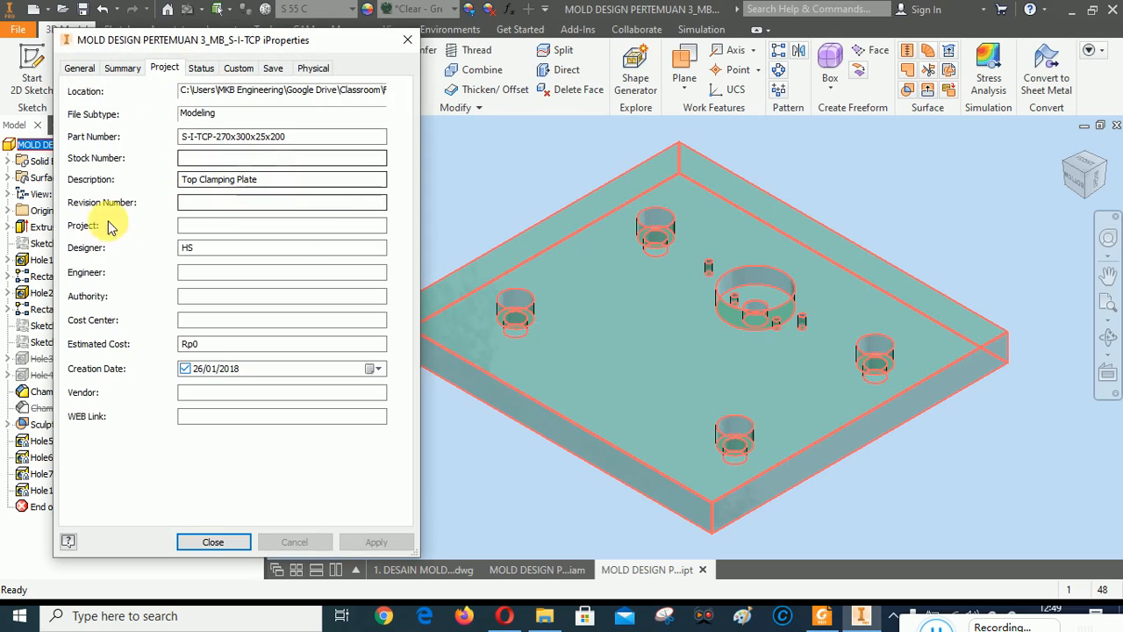
click(187, 159)
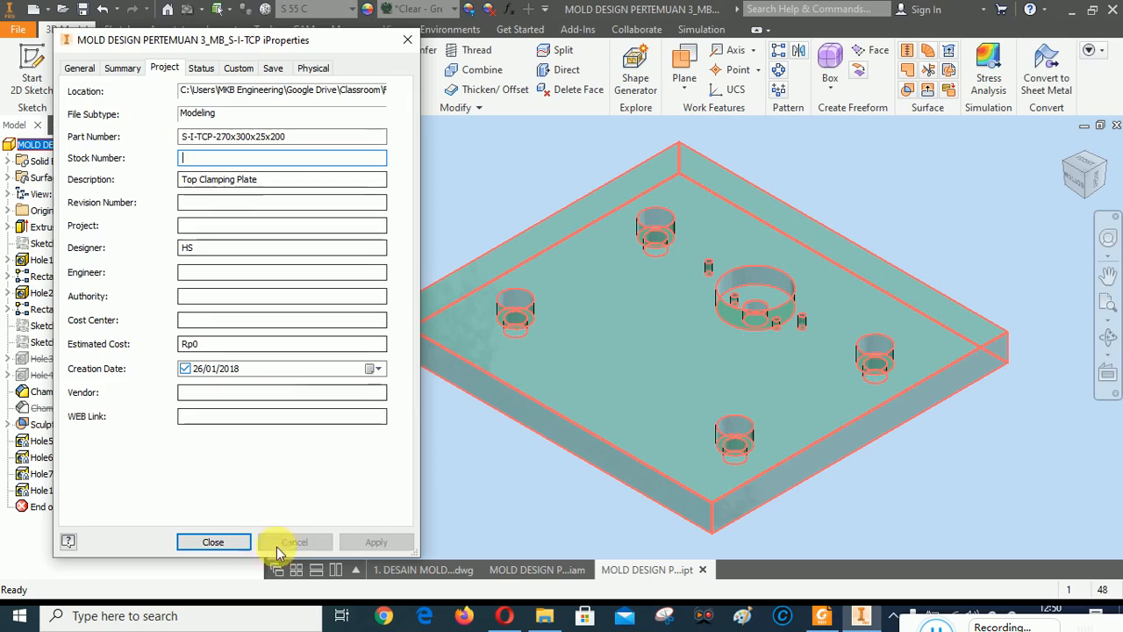
click(213, 542)
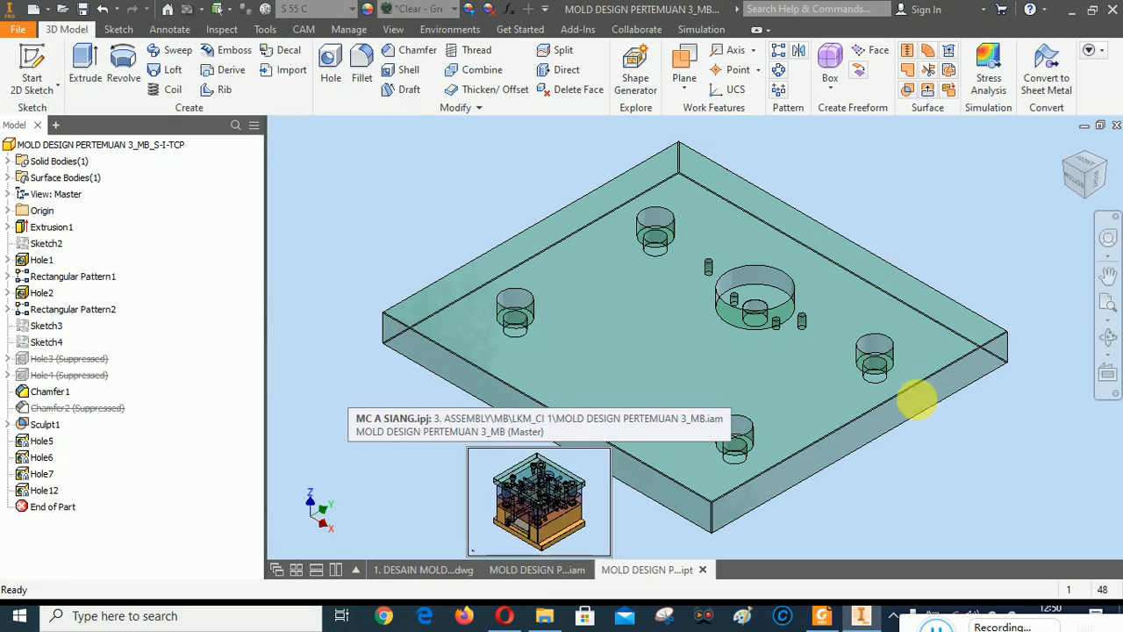
click(1117, 126)
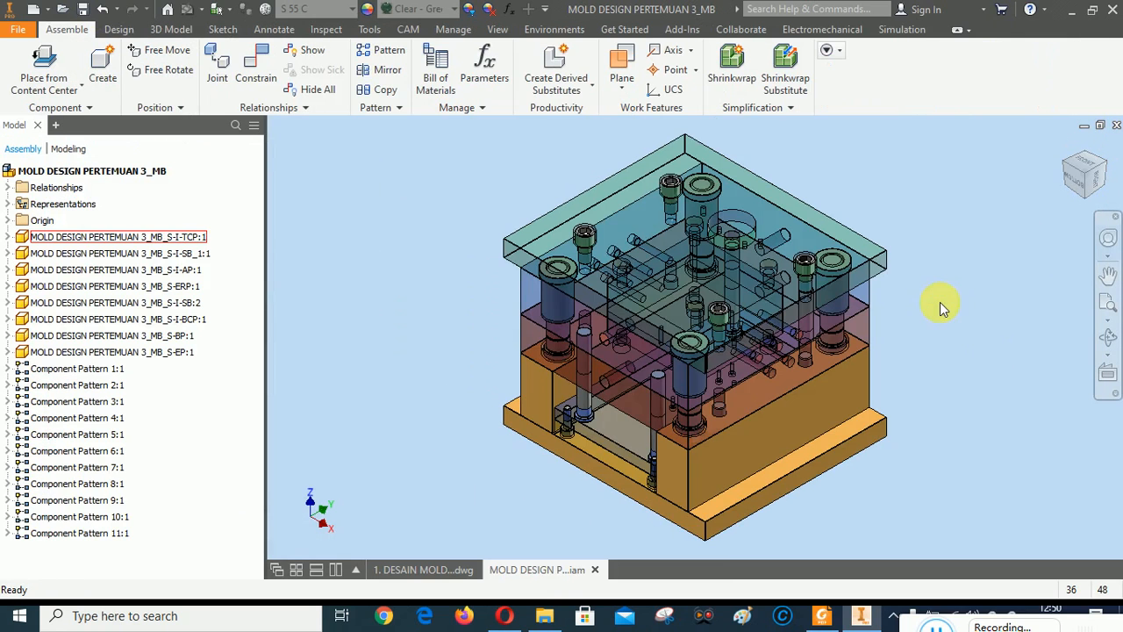
Return to the "1. DESAIN MOLD - COVER R0" drawing and collapse Sheet:1 in the model tree.
click(427, 570)
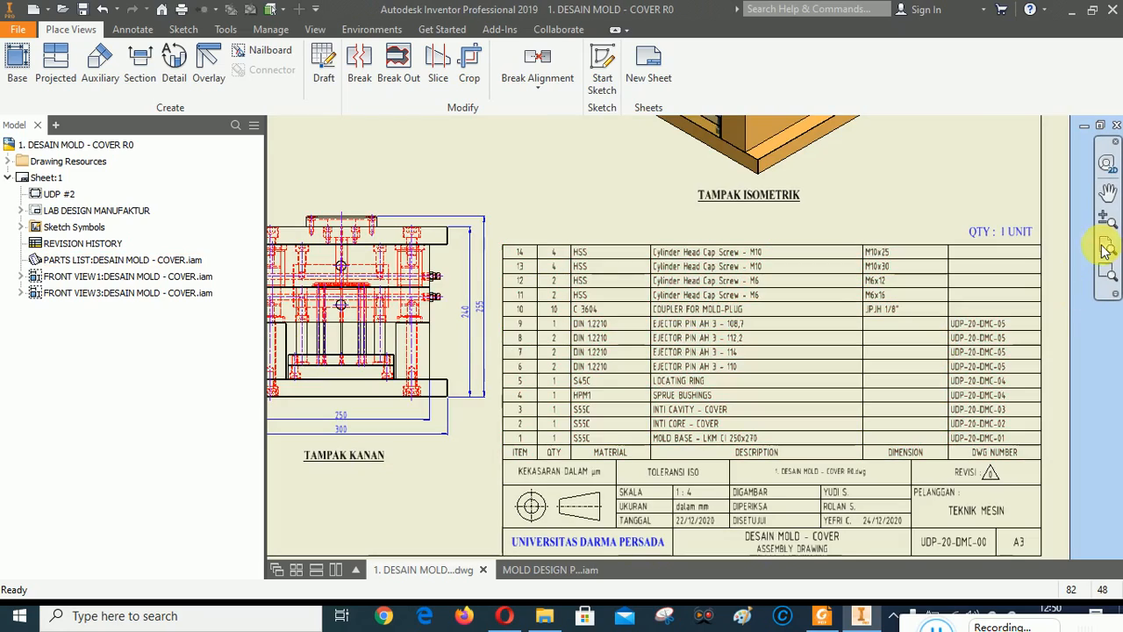
click(1106, 248)
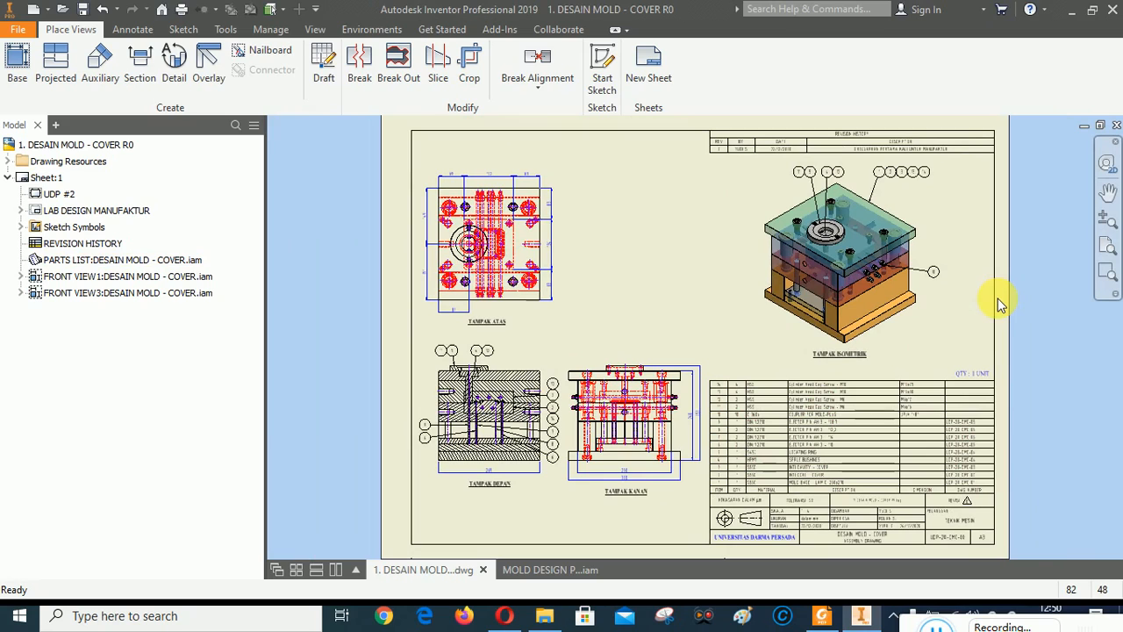
click(8, 177)
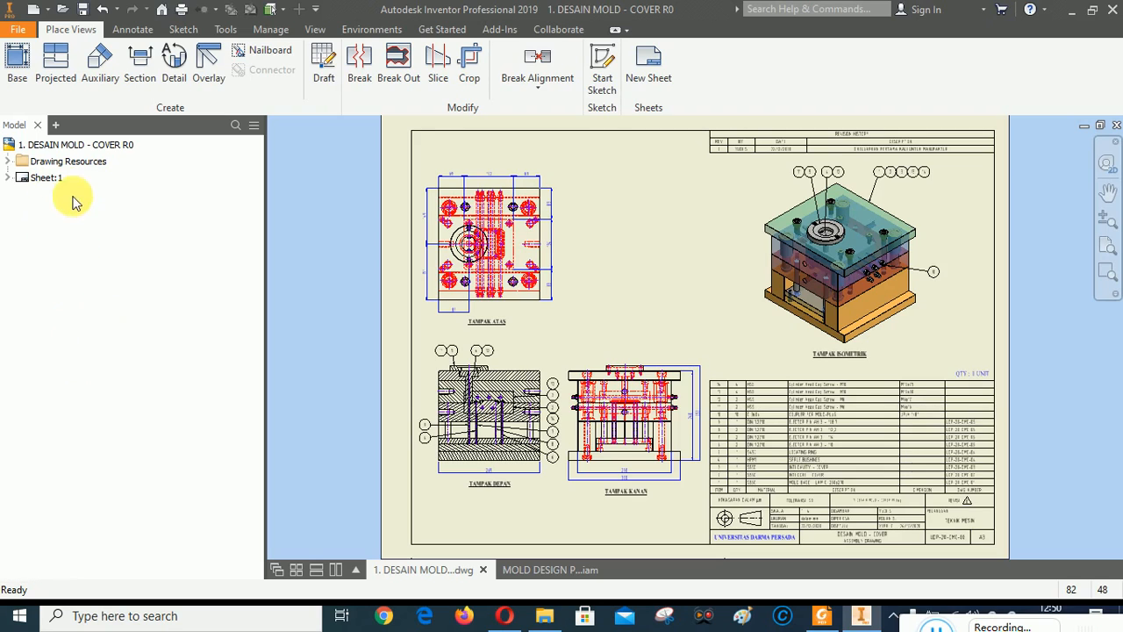
click(50, 180)
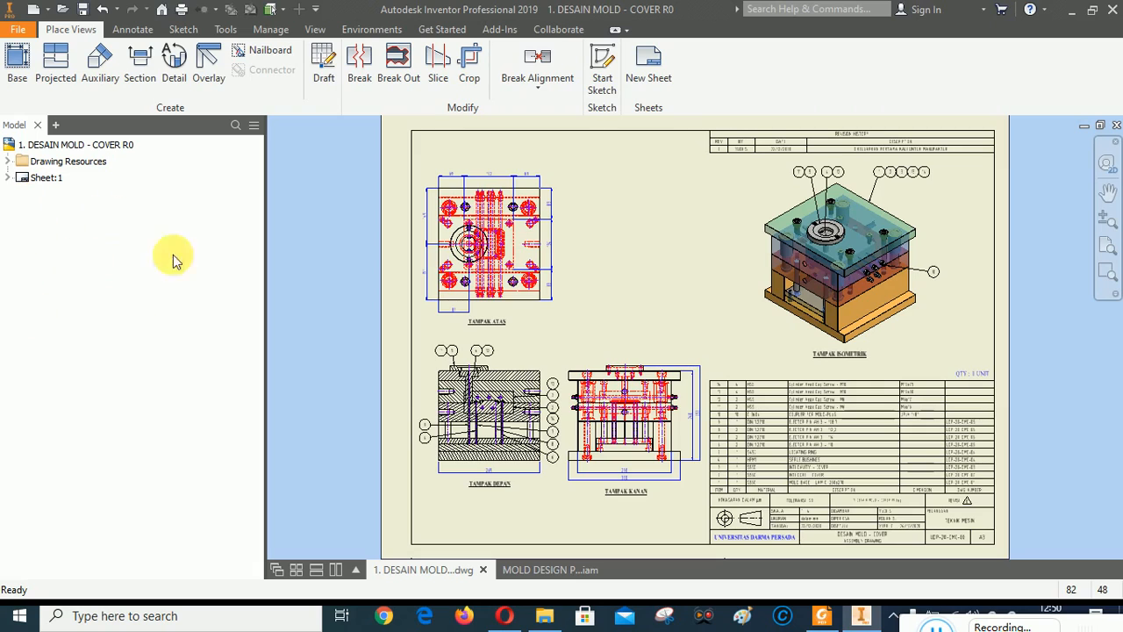
Rename Sheet:1 as "1. DESAIN MOLD - COVER".
click(47, 178)
click(47, 179)
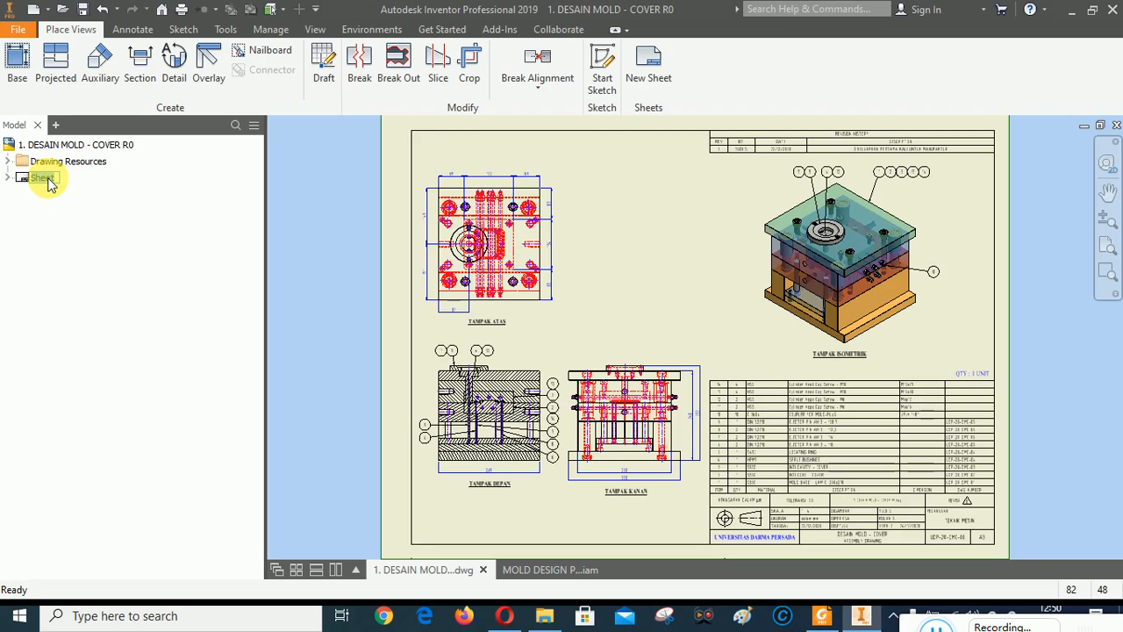
text(1. DESAIN)
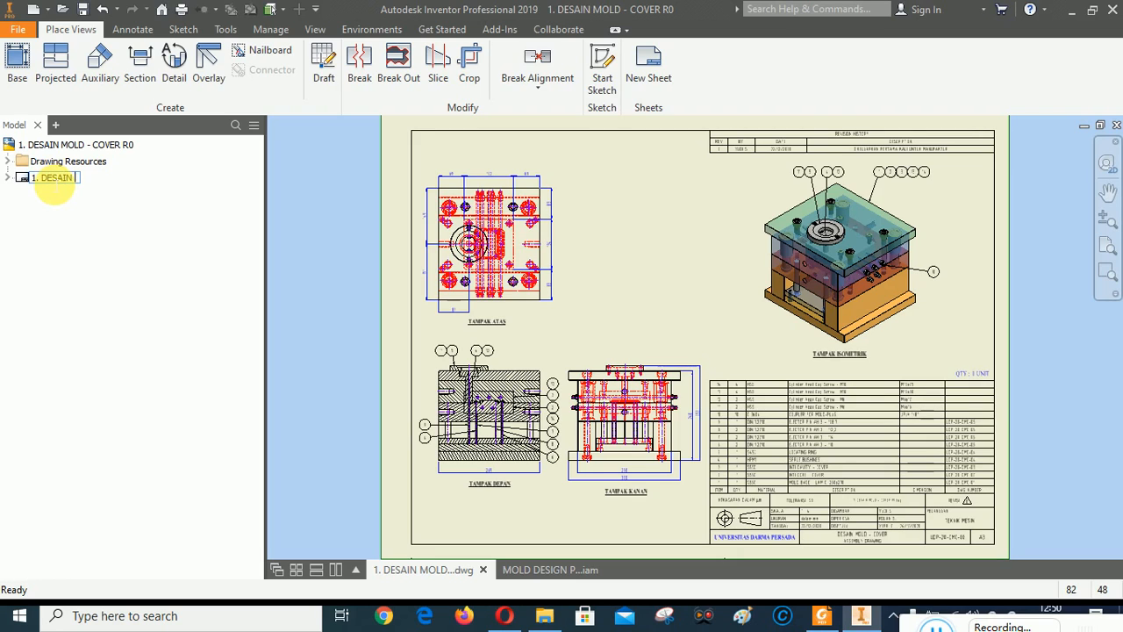
text( MOLD - COVER)
key(Return)
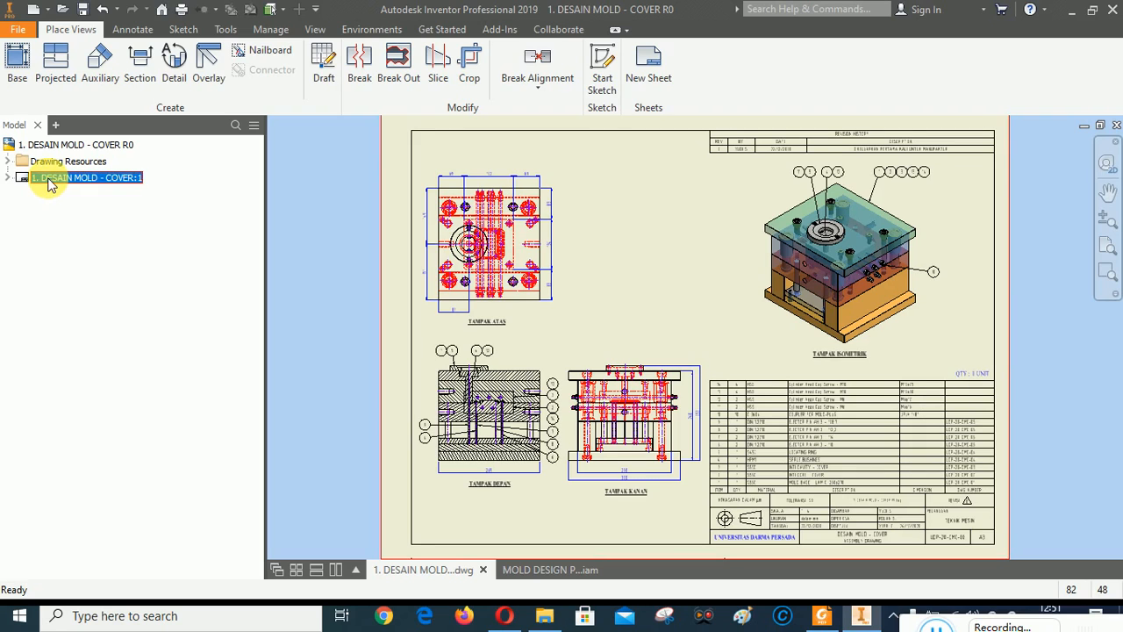
click(70, 254)
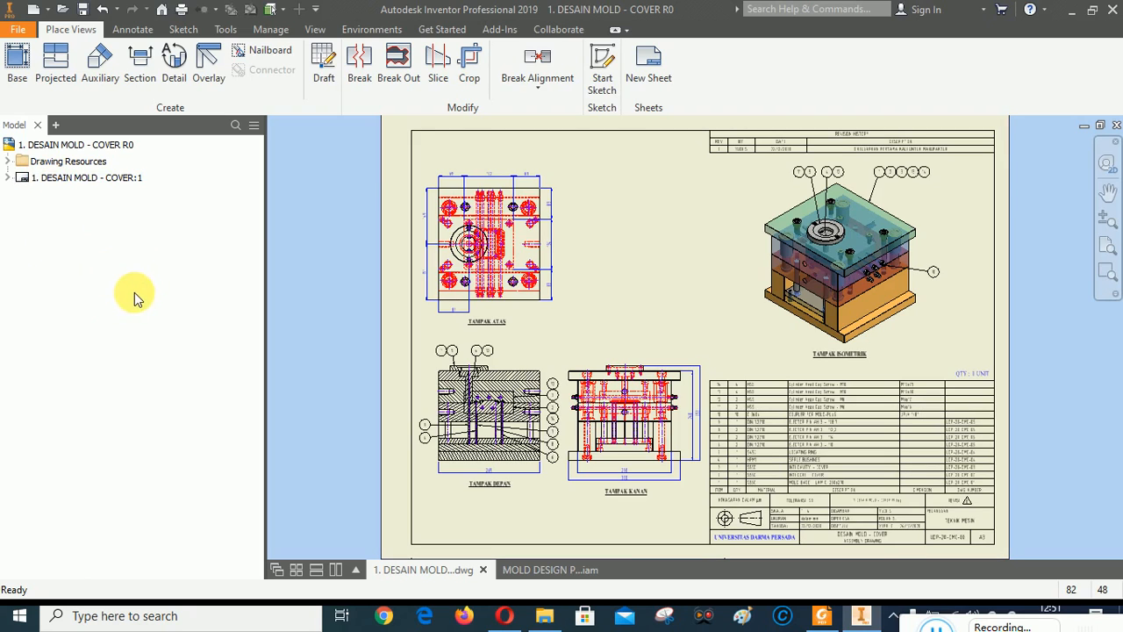
Add a new sheet from the UDP TITLE BLOCK A3 sheet format, leaving its scale, drawing name and drawing number entries blank.
click(8, 163)
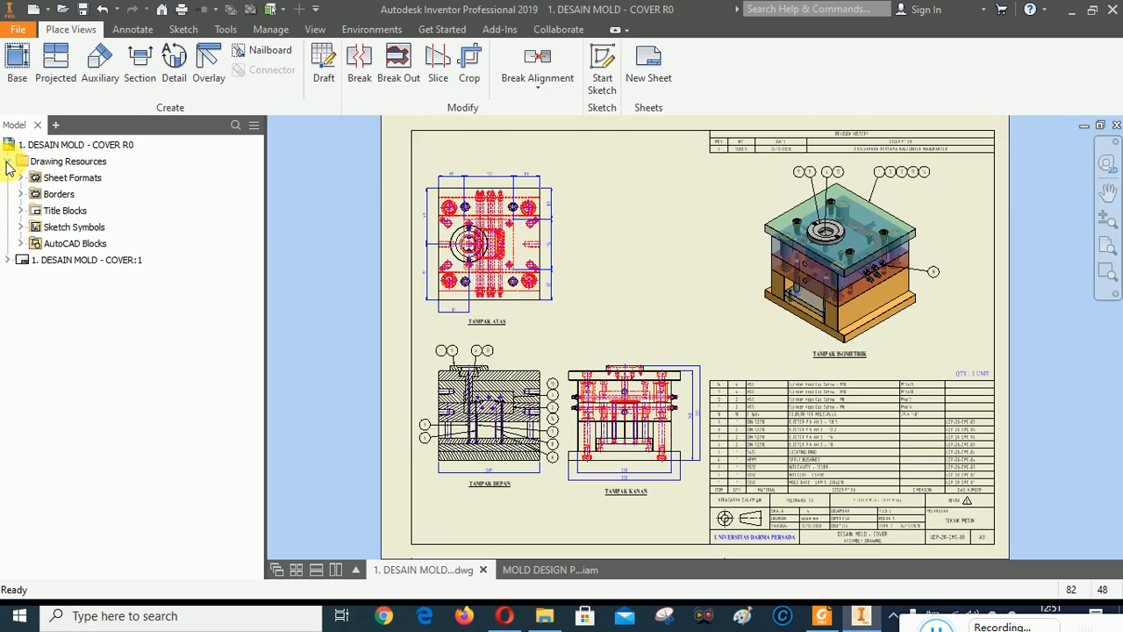
click(21, 178)
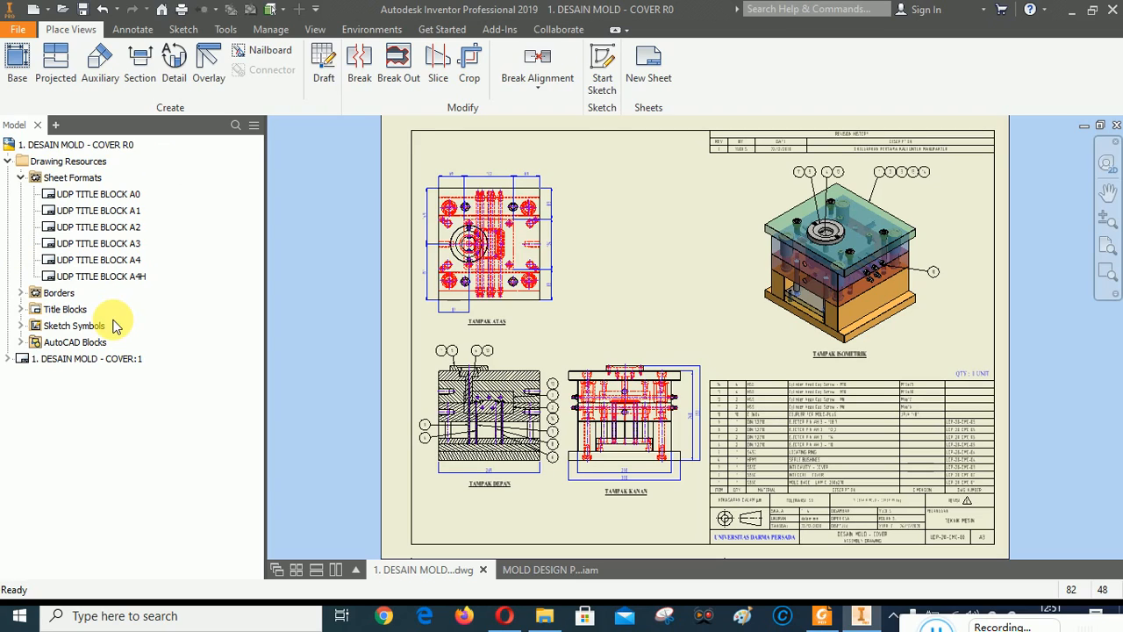
right_click(99, 250)
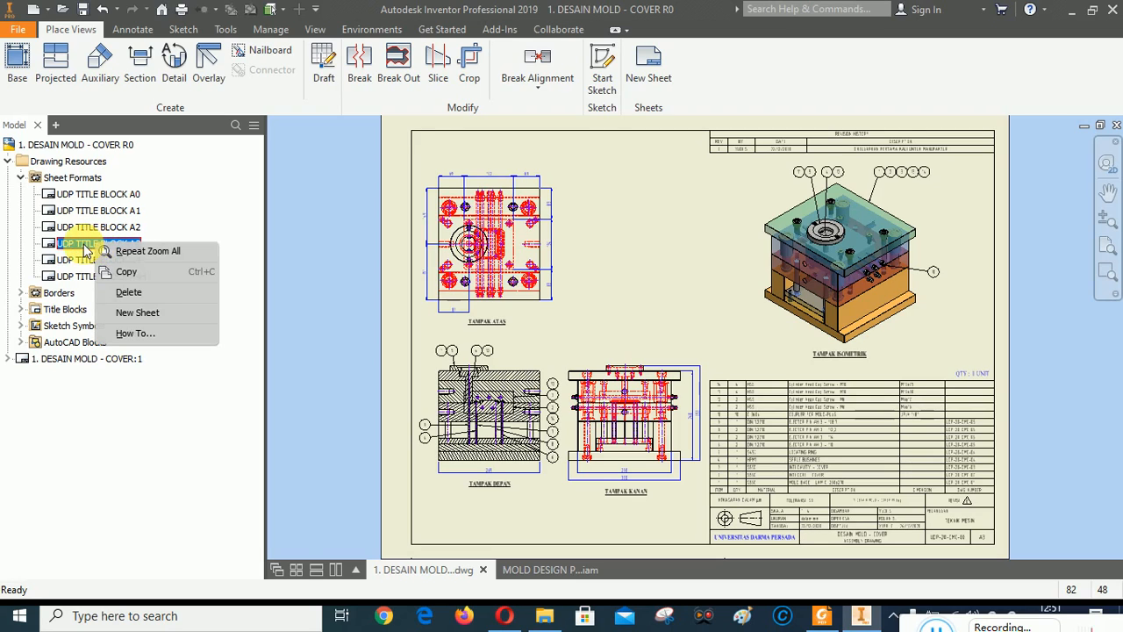
click(138, 313)
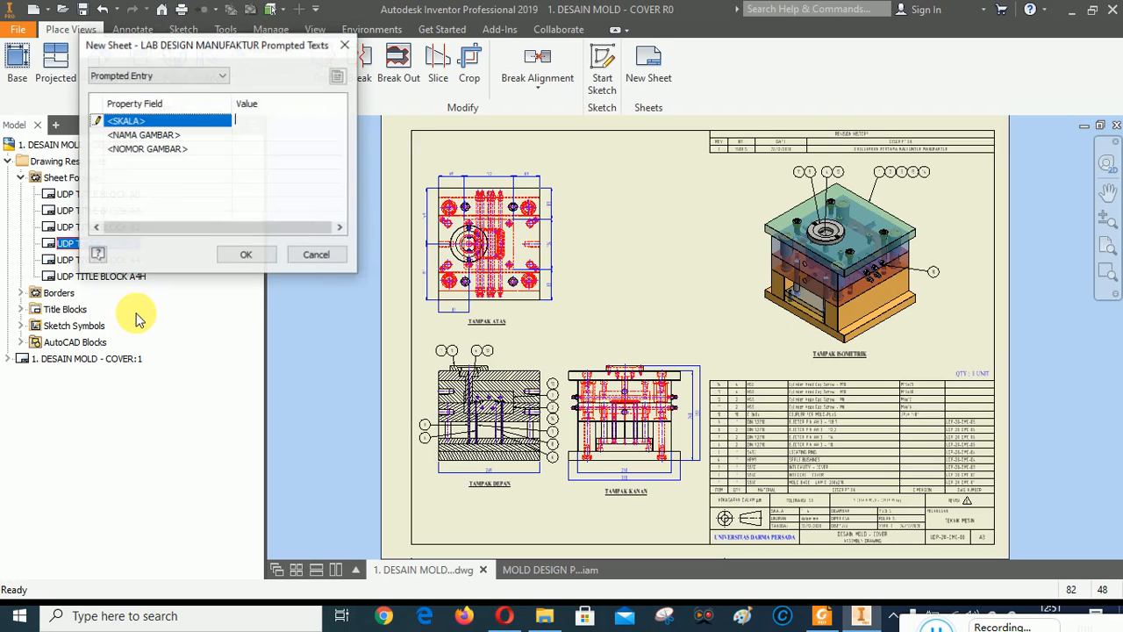
click(250, 254)
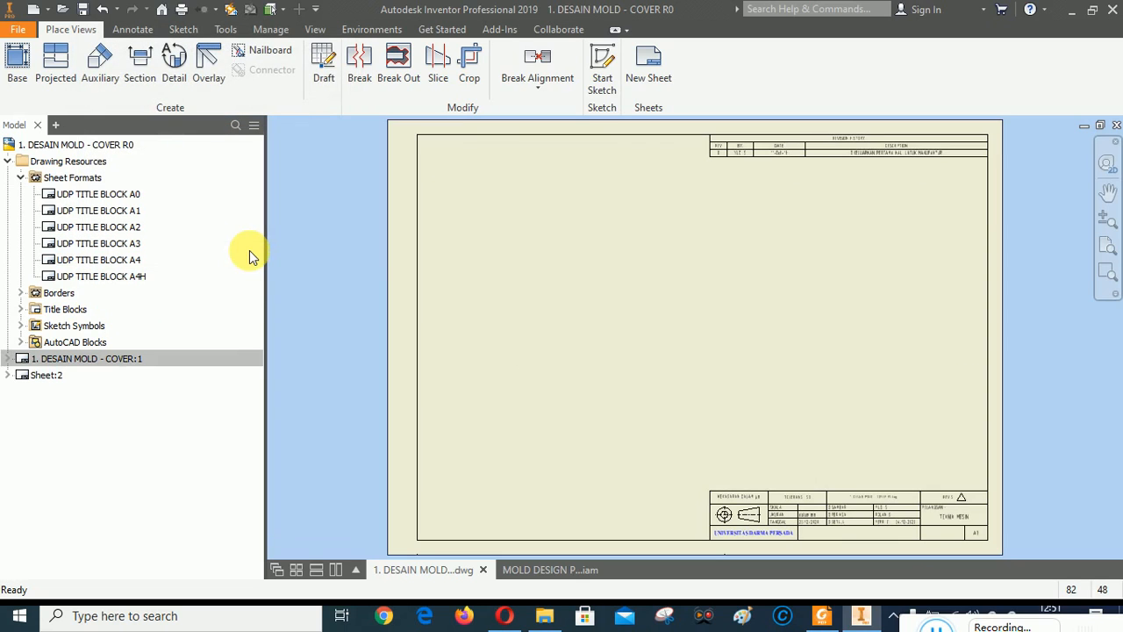
Rename the new second sheet as "2. MOLD BASE".
click(50, 377)
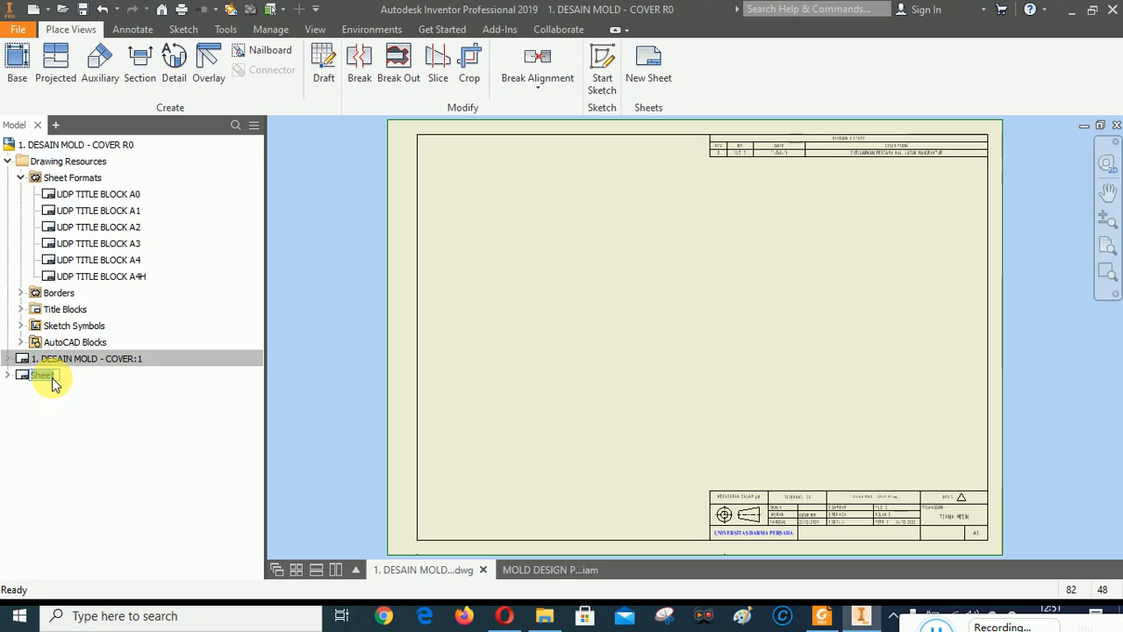
text(2. MOLD BAS)
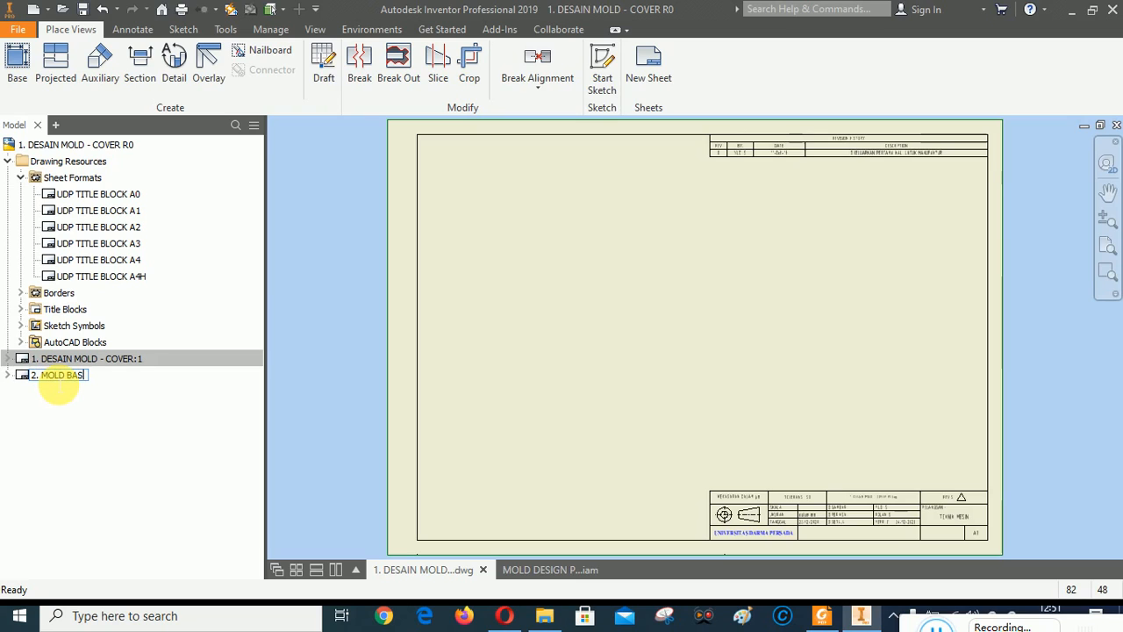
text(E:2)
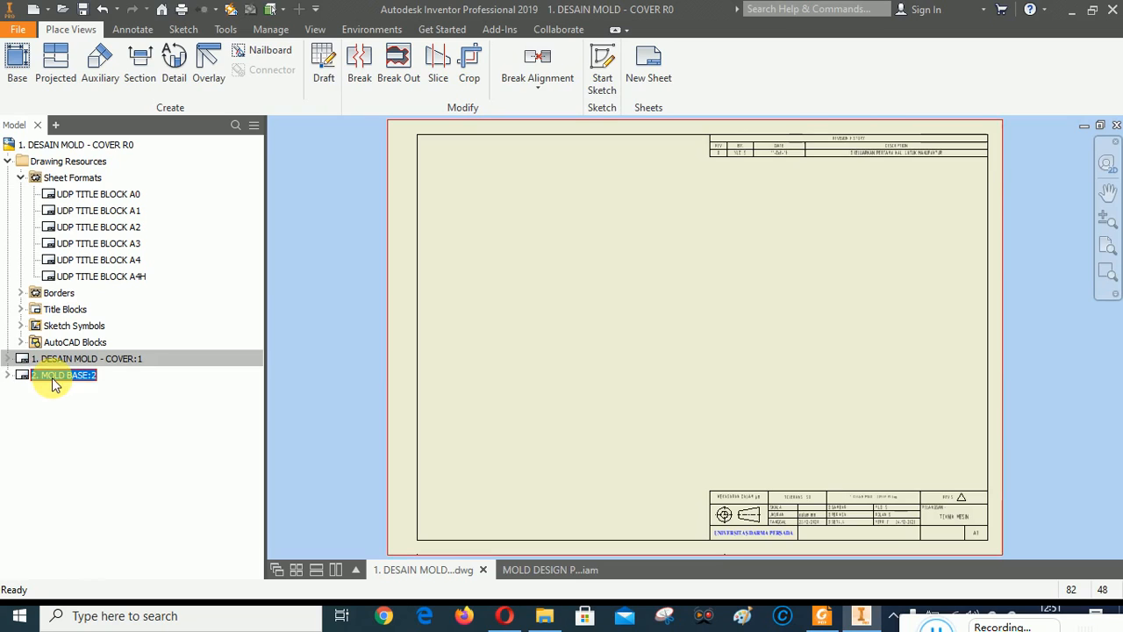
key(Return)
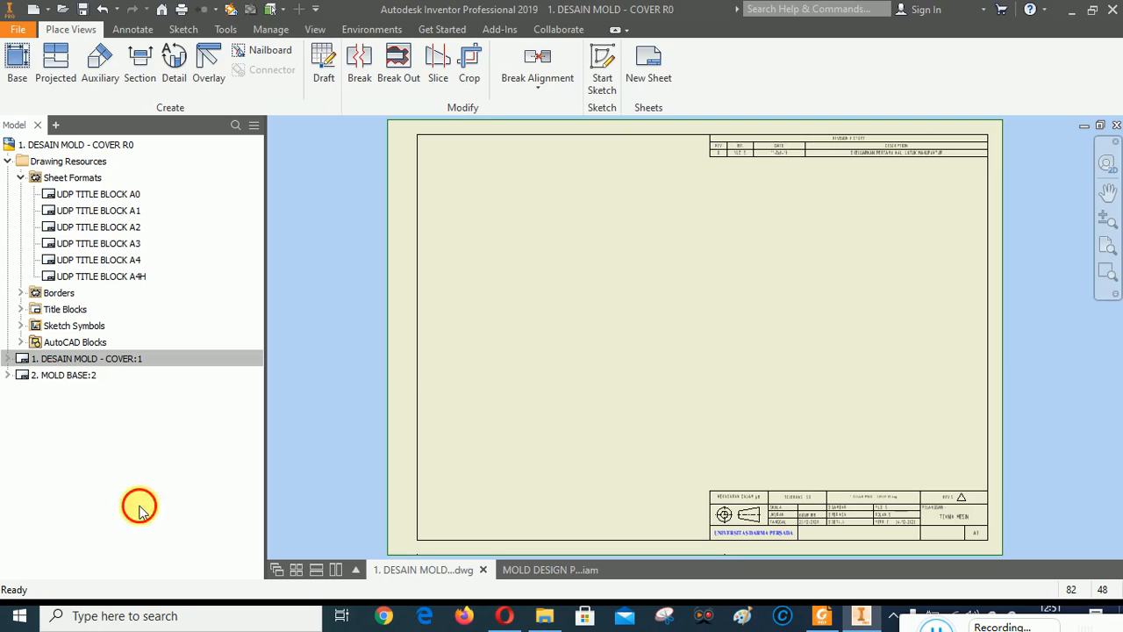
Check item 1's description in the cover sheet's parts list and extend the second sheet's name to "2. MOLD BASE - LKM CI 250x270".
double_click(71, 374)
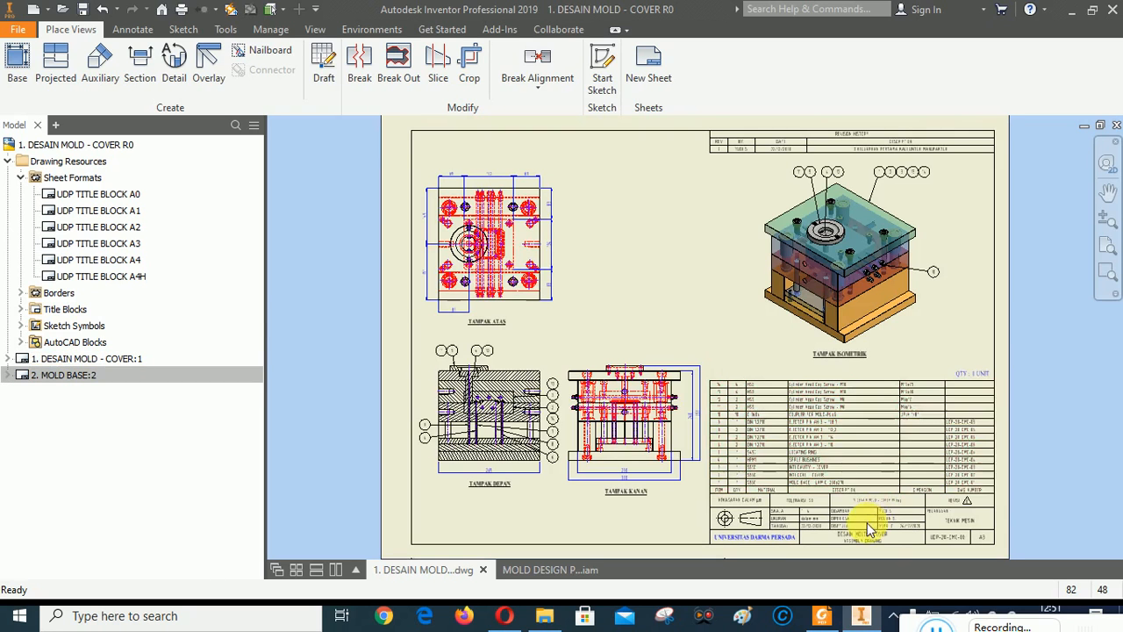
scroll(862, 520, up, 5)
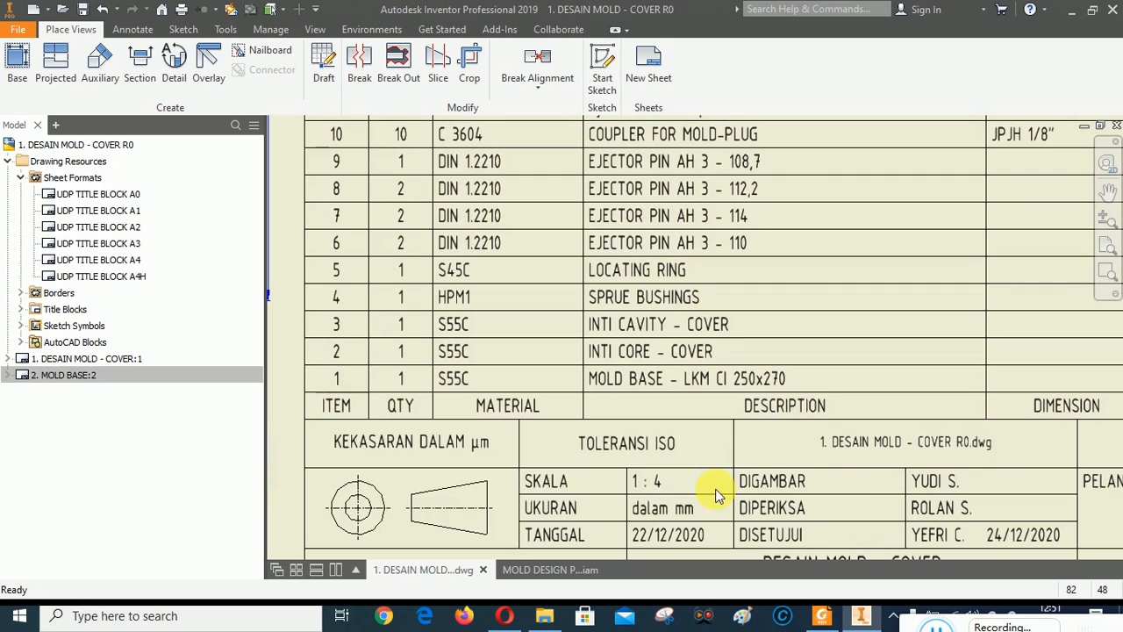
click(89, 375)
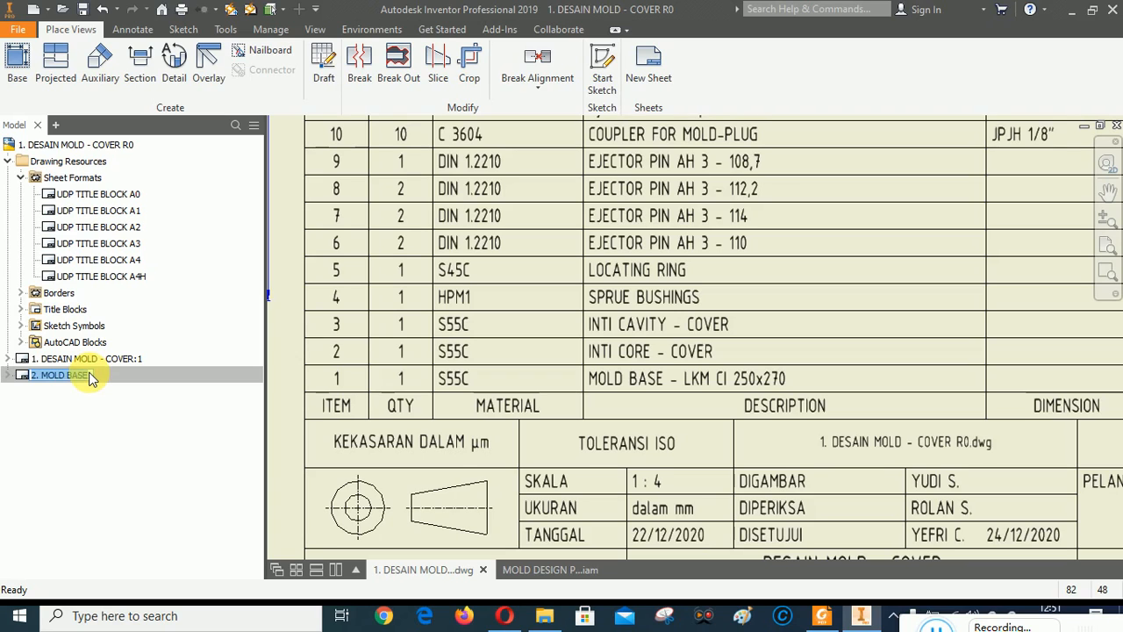
click(88, 376)
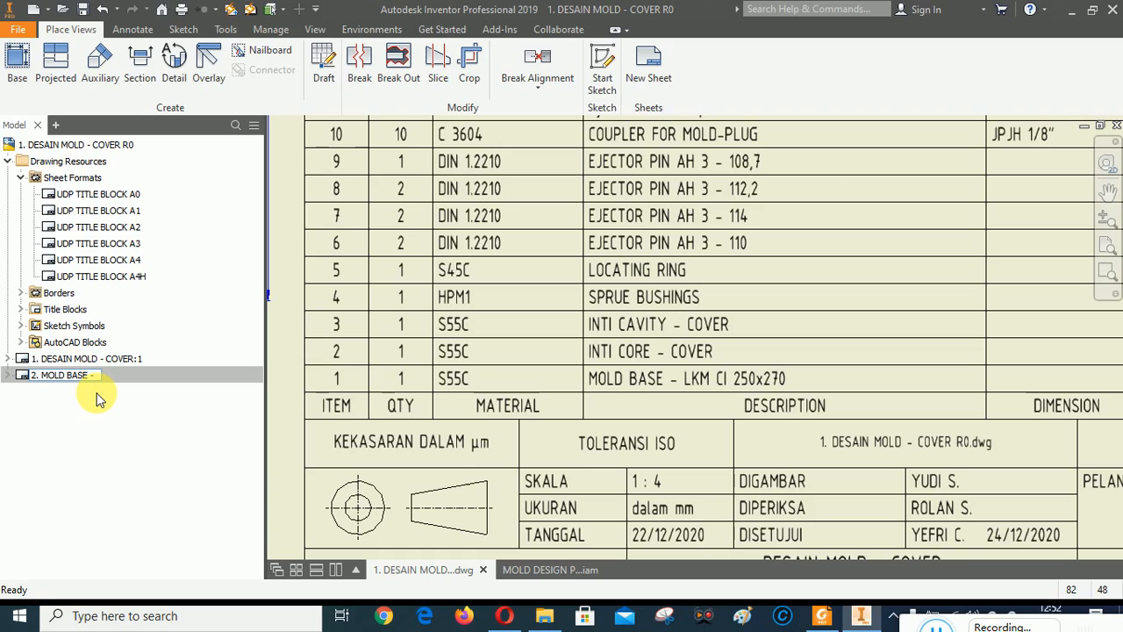
text(- LKM CI 250x270)
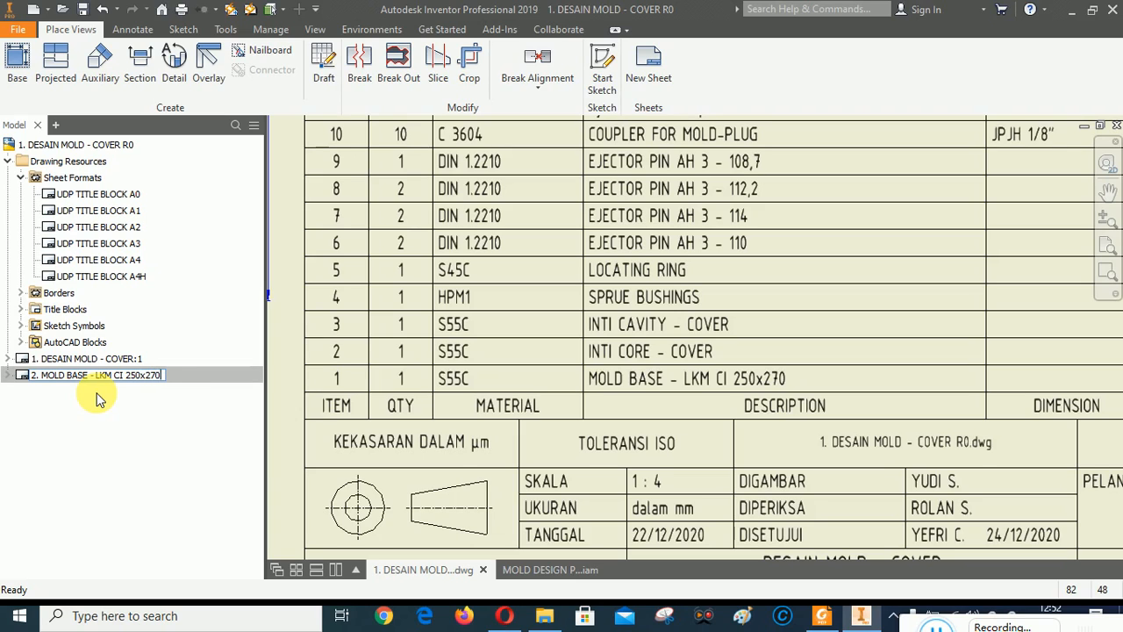
key(Return)
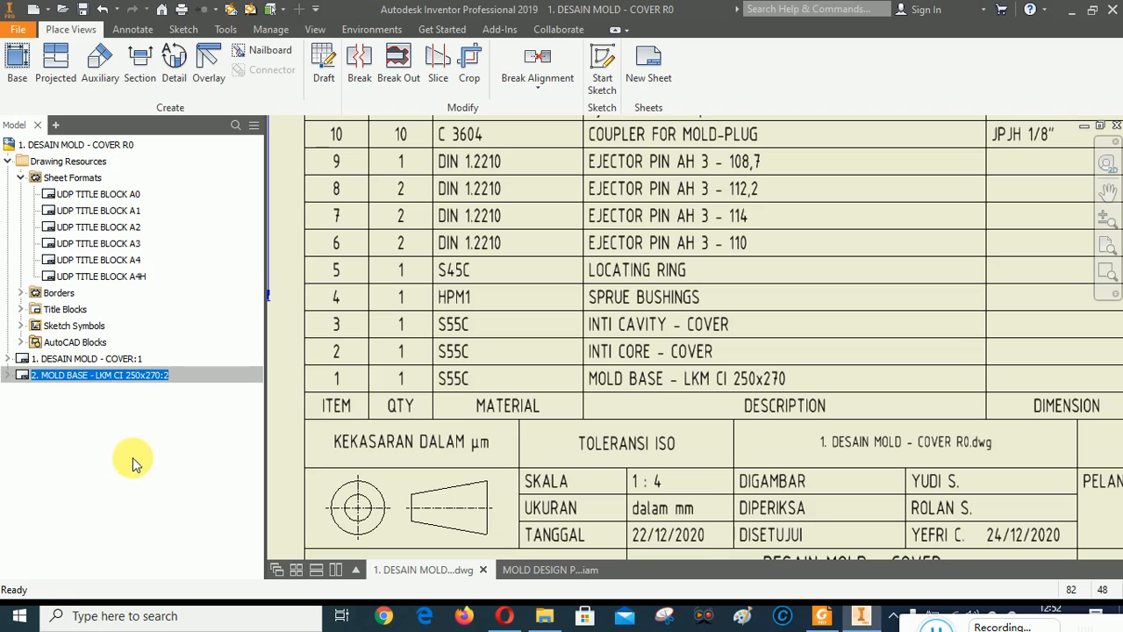
click(64, 360)
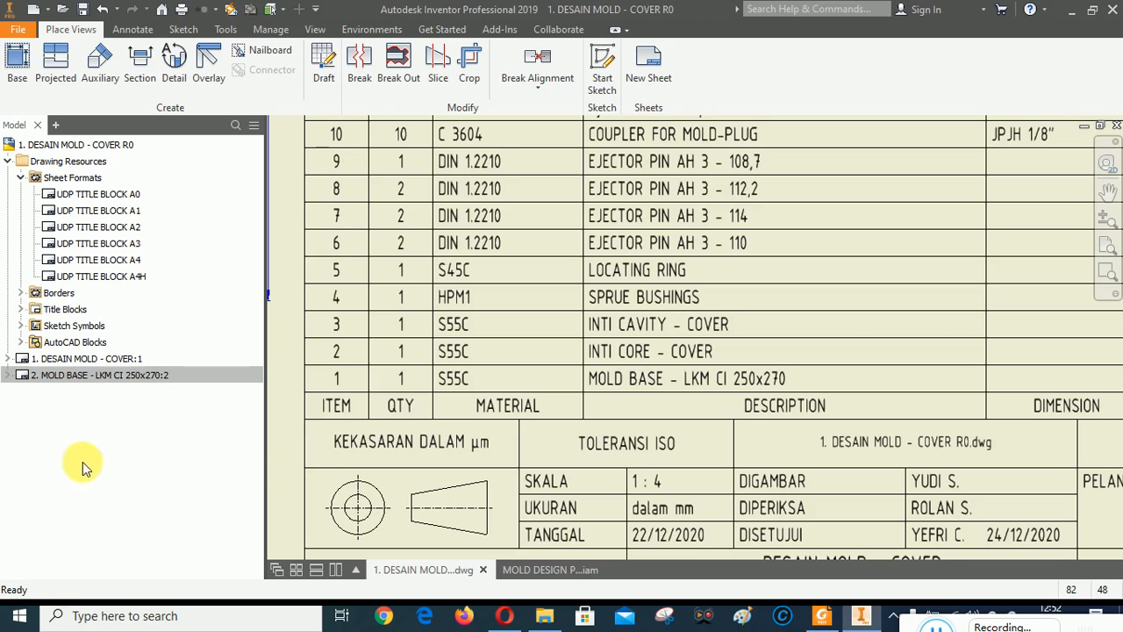
On the mold base sheet, start a 1:4 base view of the mold base assembly, orient it isometrically and position it below the revision history table.
double_click(92, 374)
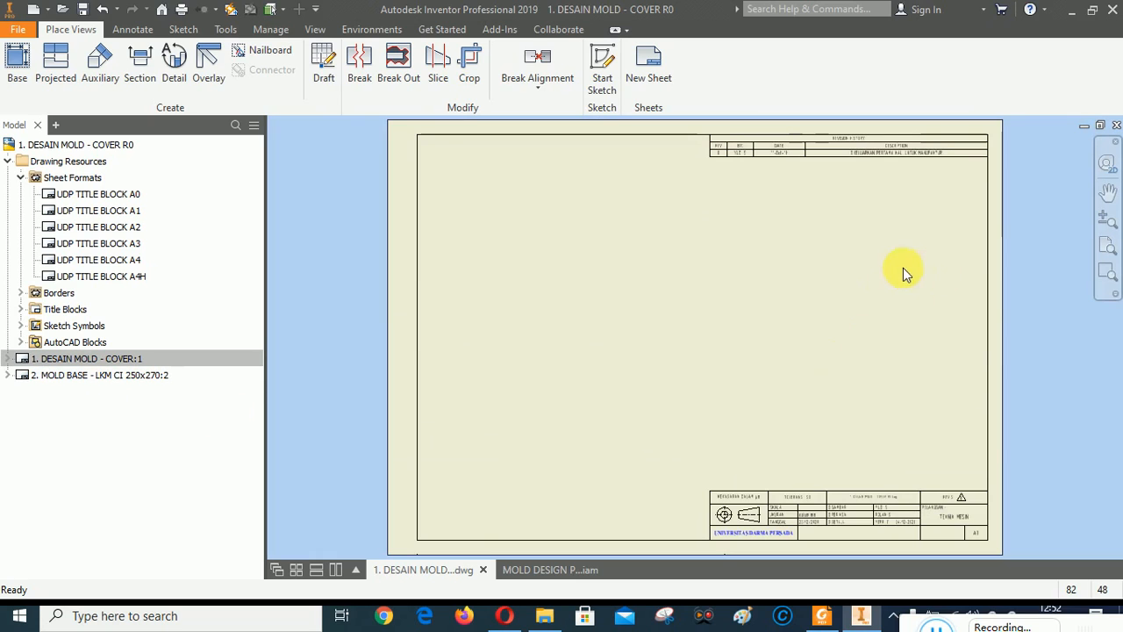
click(18, 61)
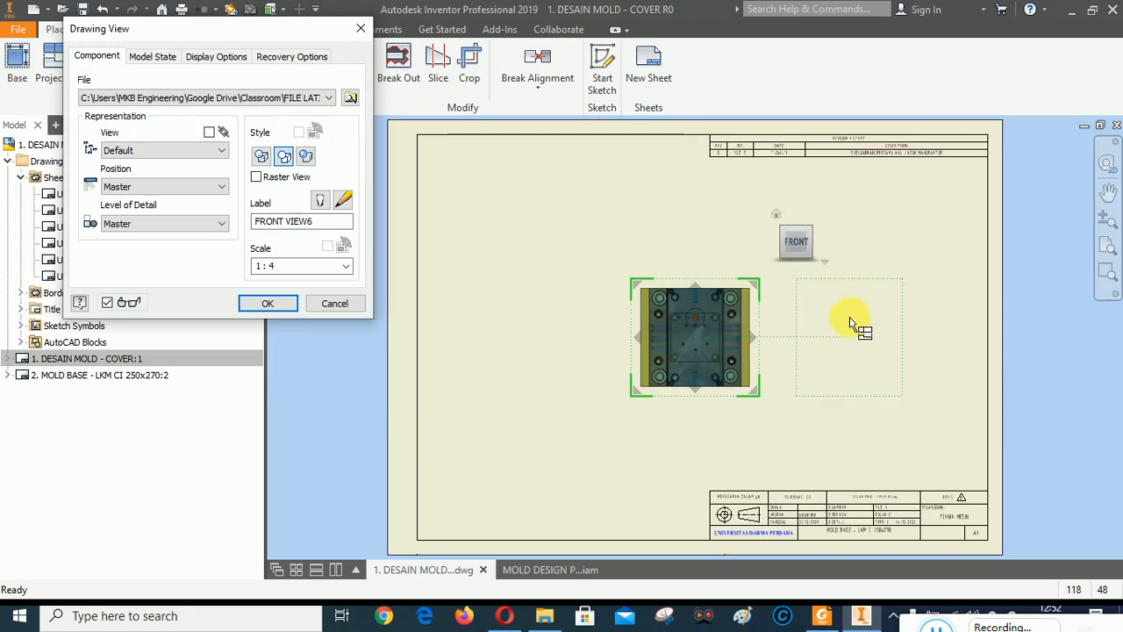
click(777, 221)
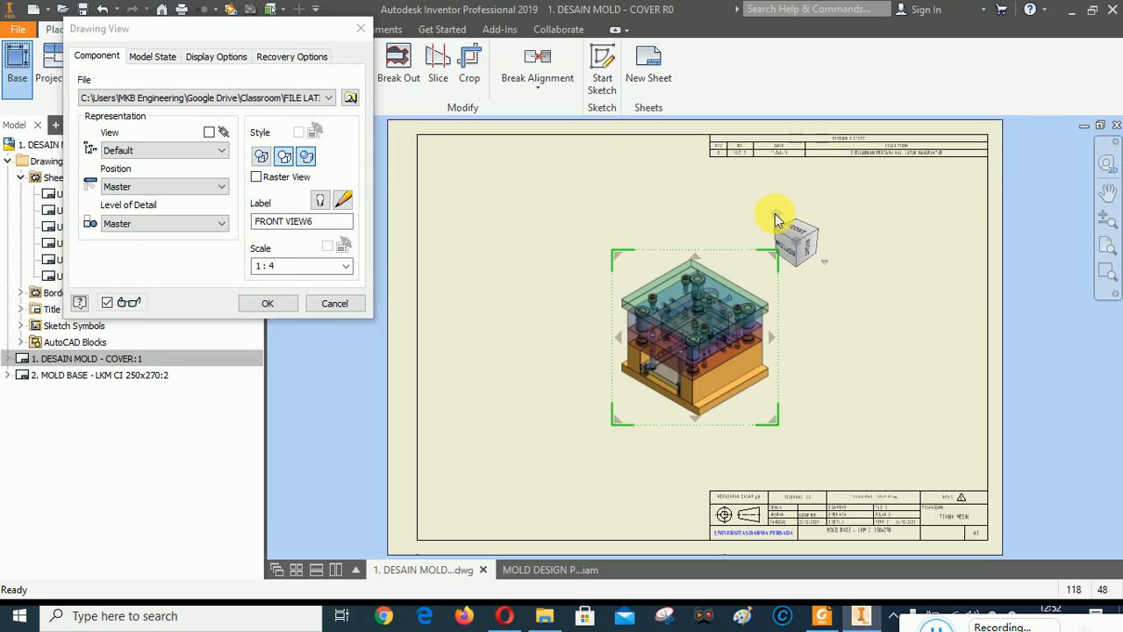
click(780, 238)
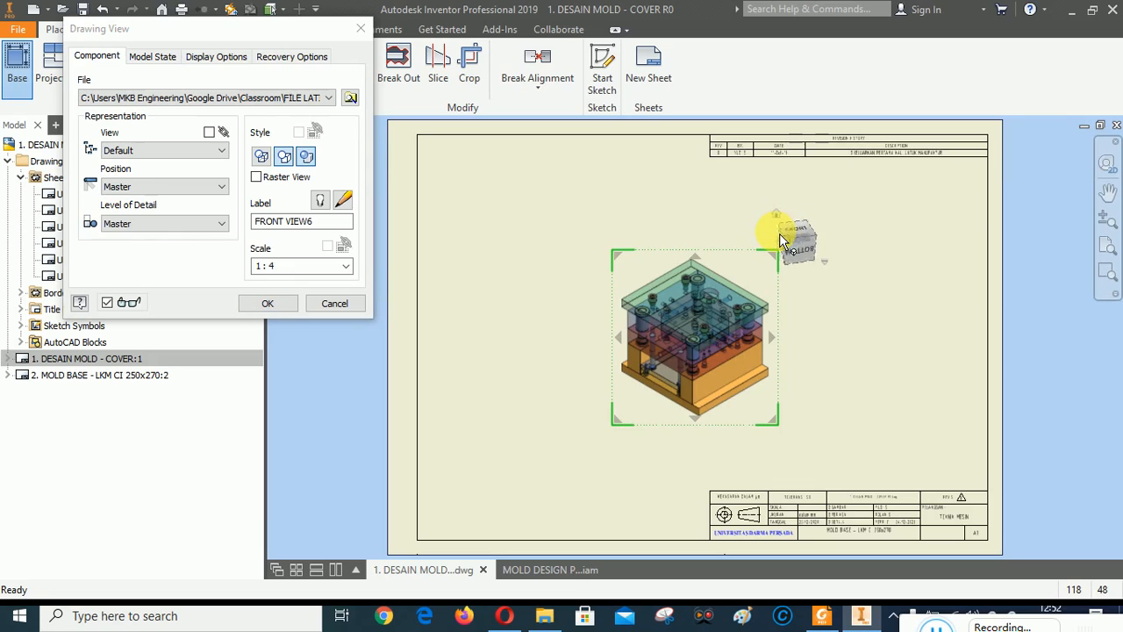
click(781, 238)
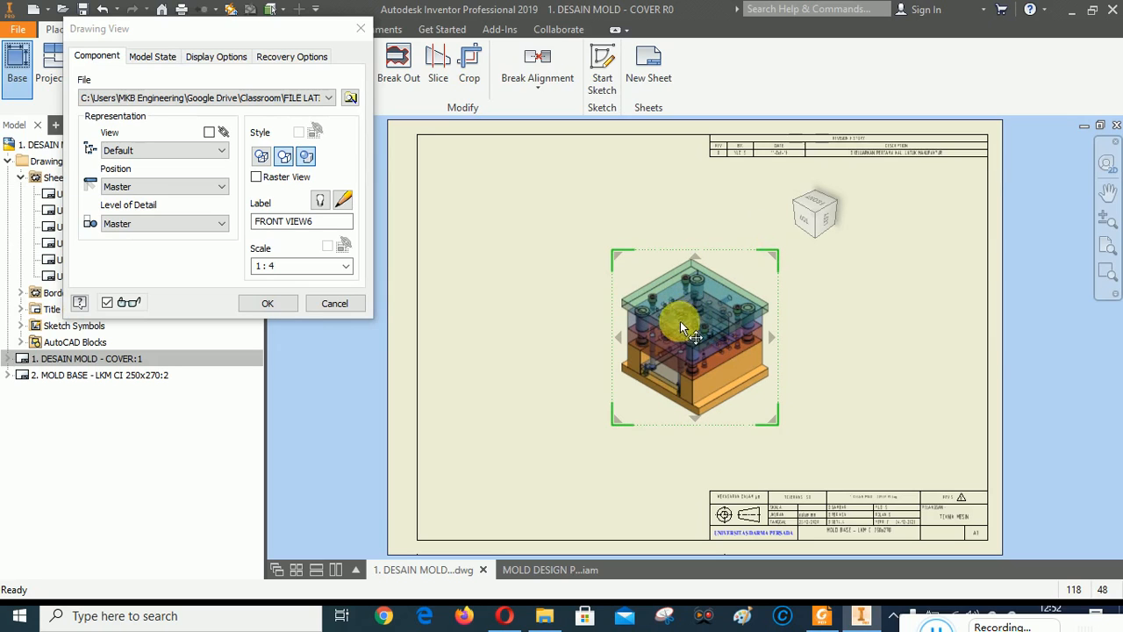
drag(680, 321, 851, 246)
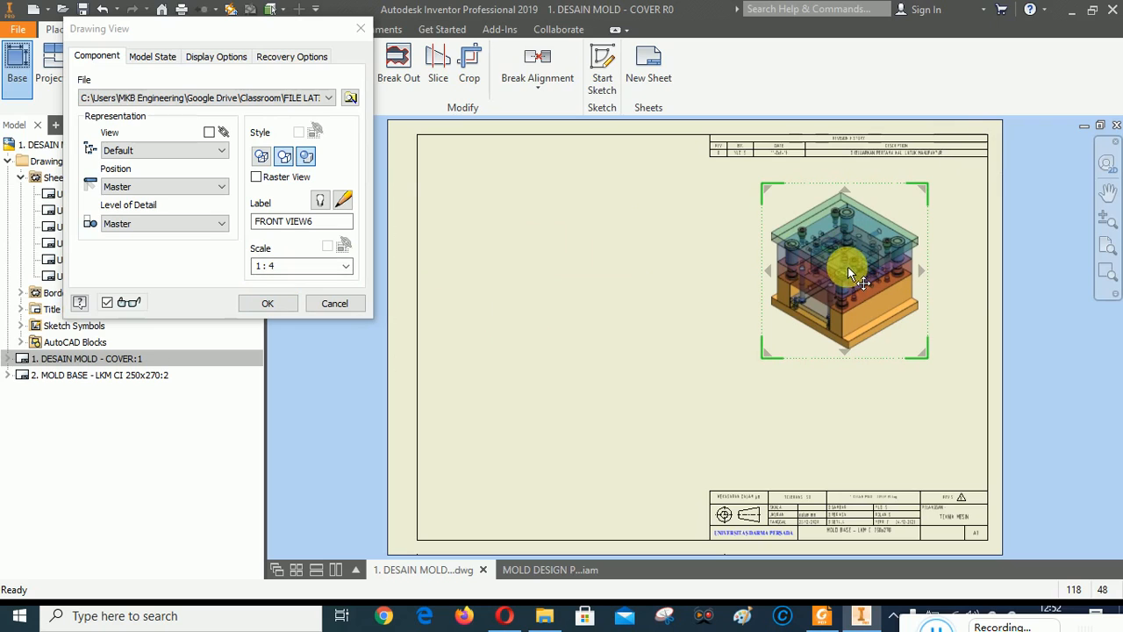
drag(848, 267, 848, 260)
Use the shaded style with hidden lines removed, look through the model state, display and recovery options, and create the isometric view.
click(273, 153)
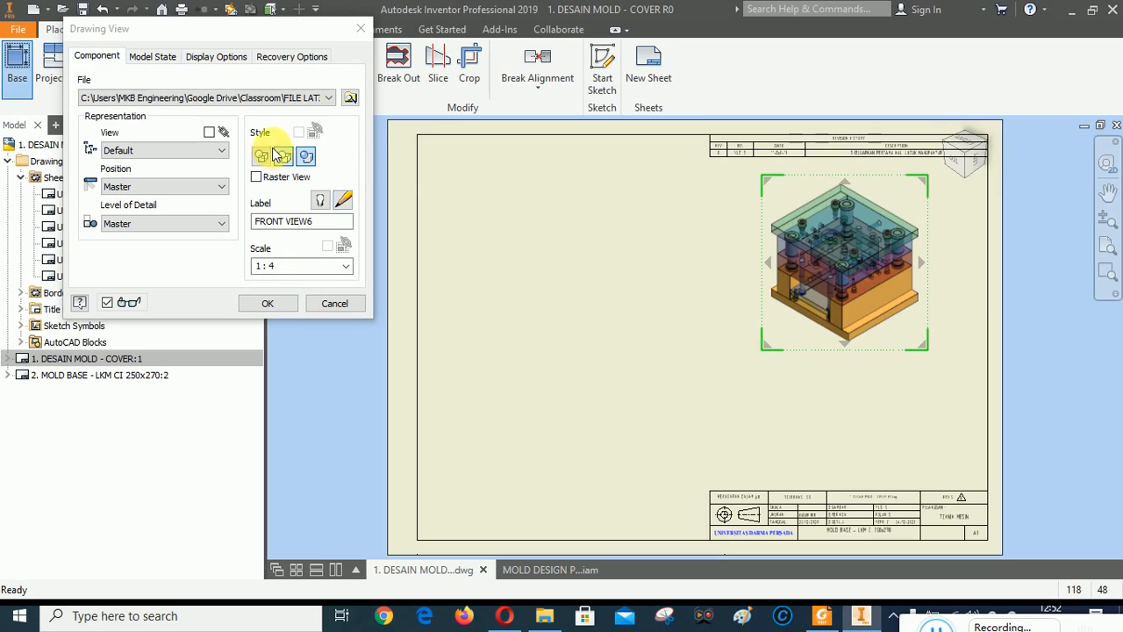
click(288, 158)
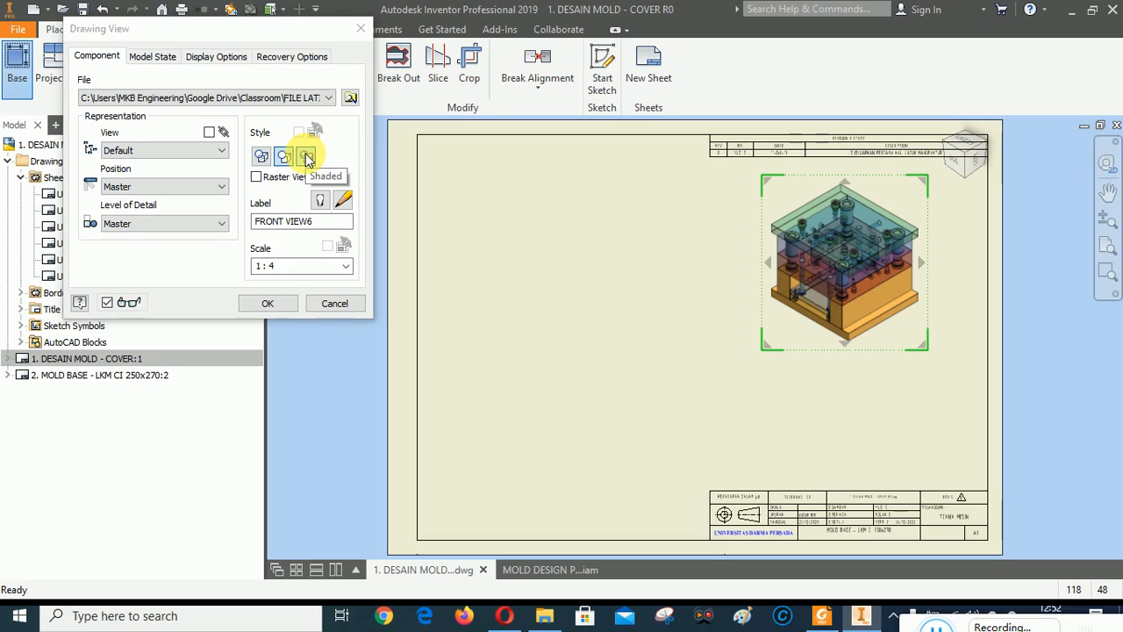
click(150, 56)
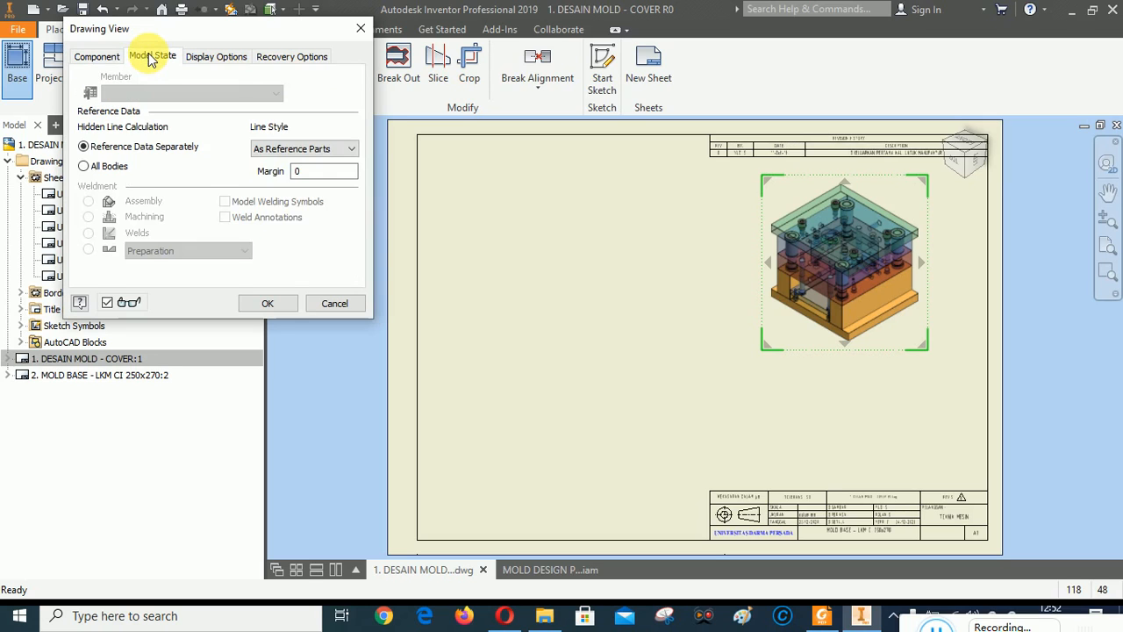
click(214, 56)
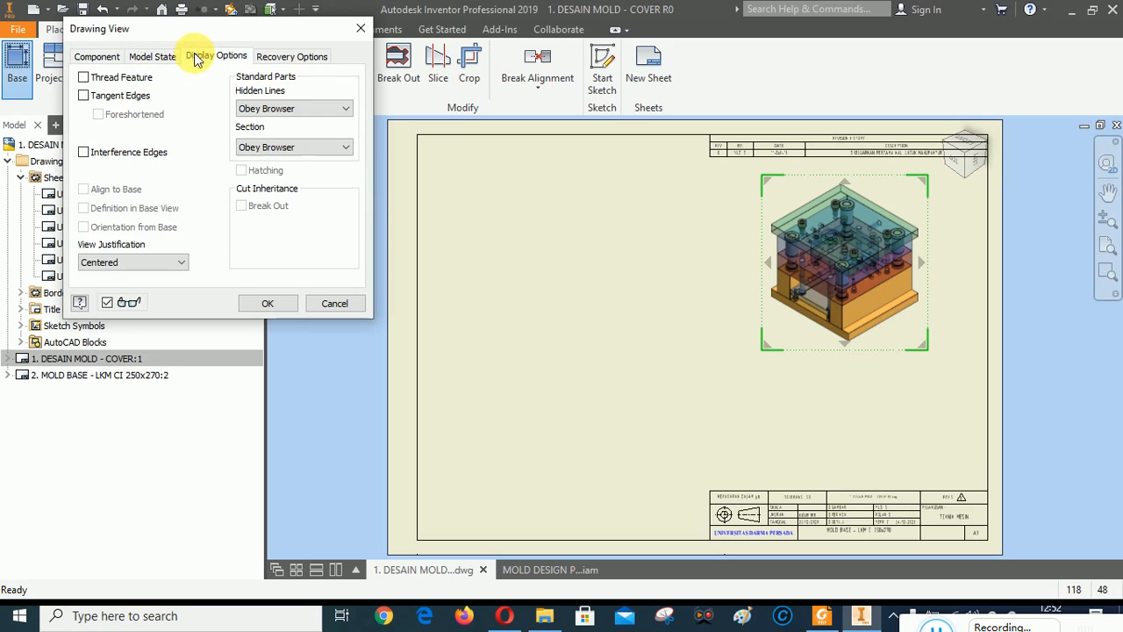
click(285, 58)
click(100, 58)
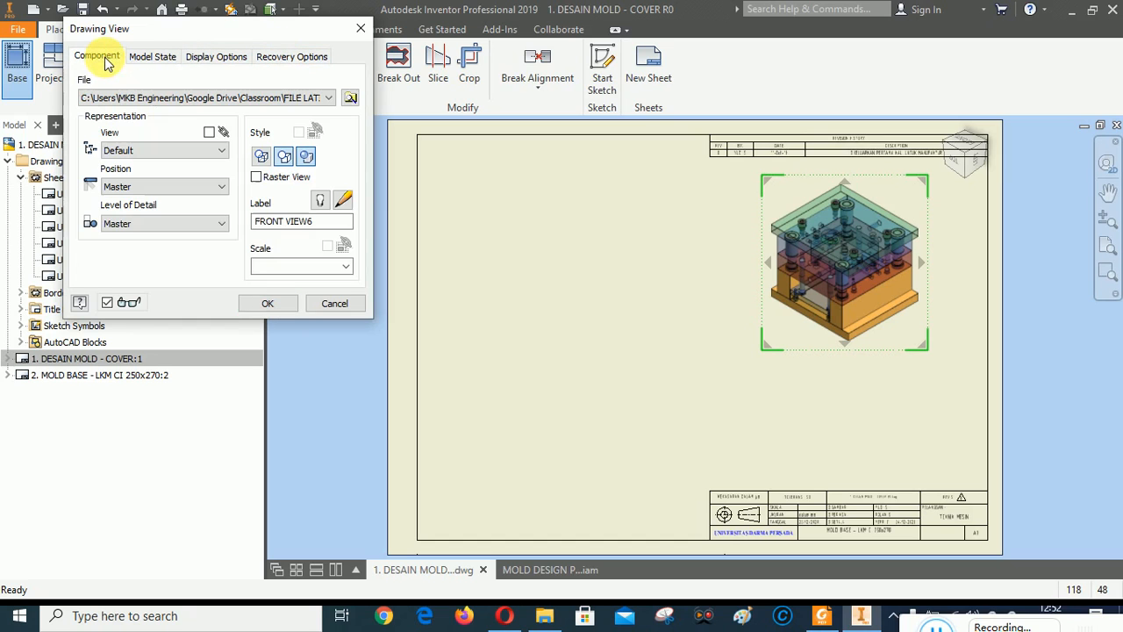
click(268, 303)
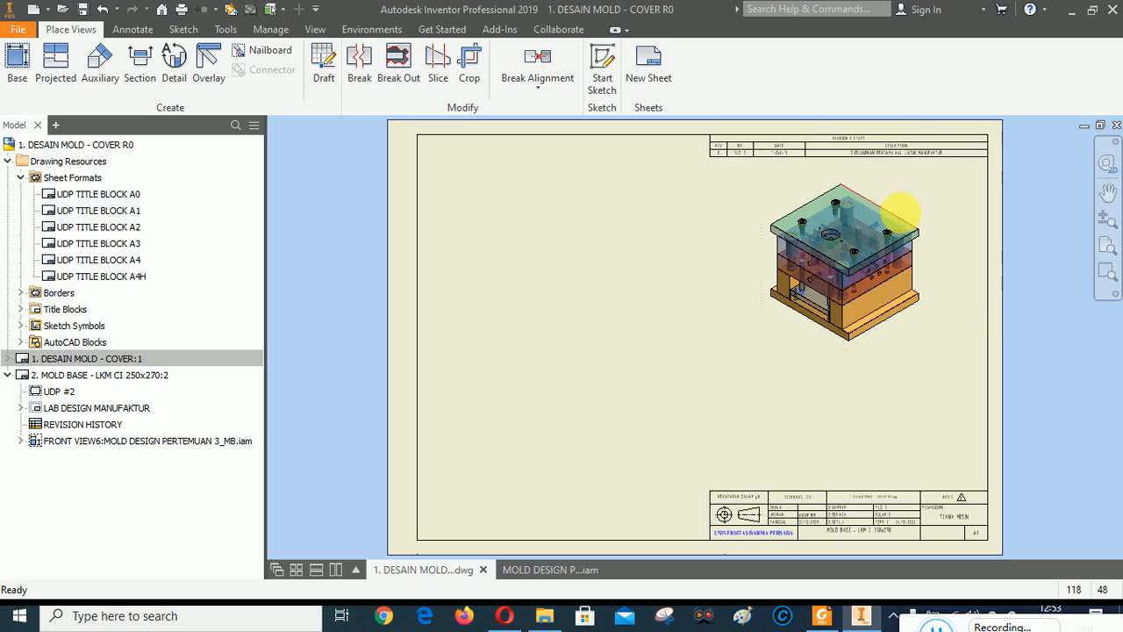
Move the isometric mold base view slightly up and to the left on the sheet.
click(923, 202)
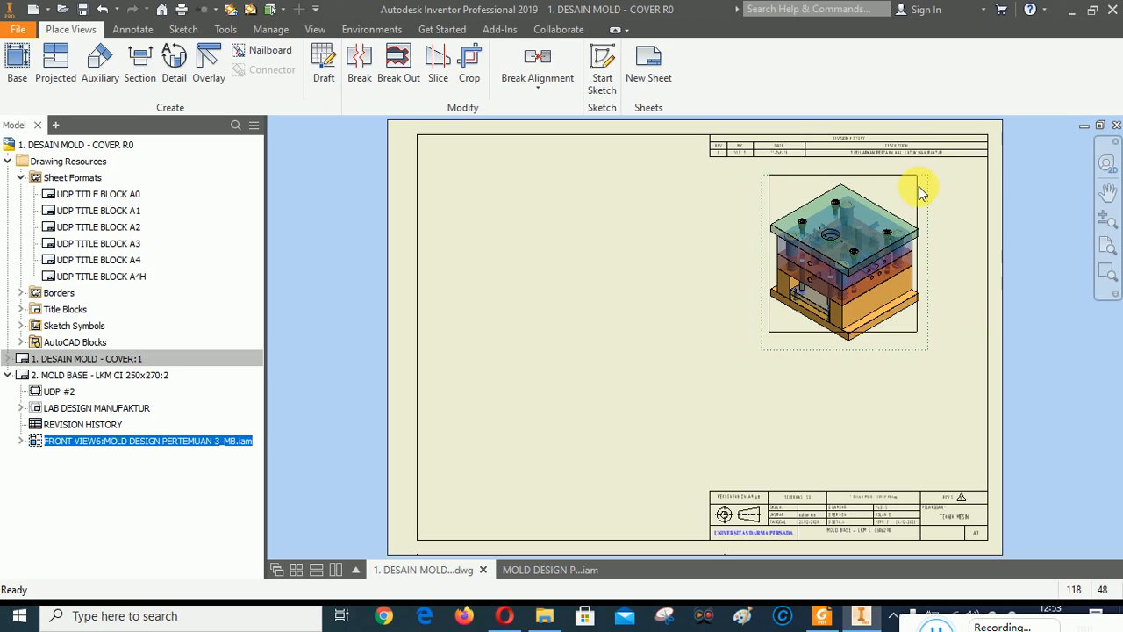
drag(919, 186, 915, 188)
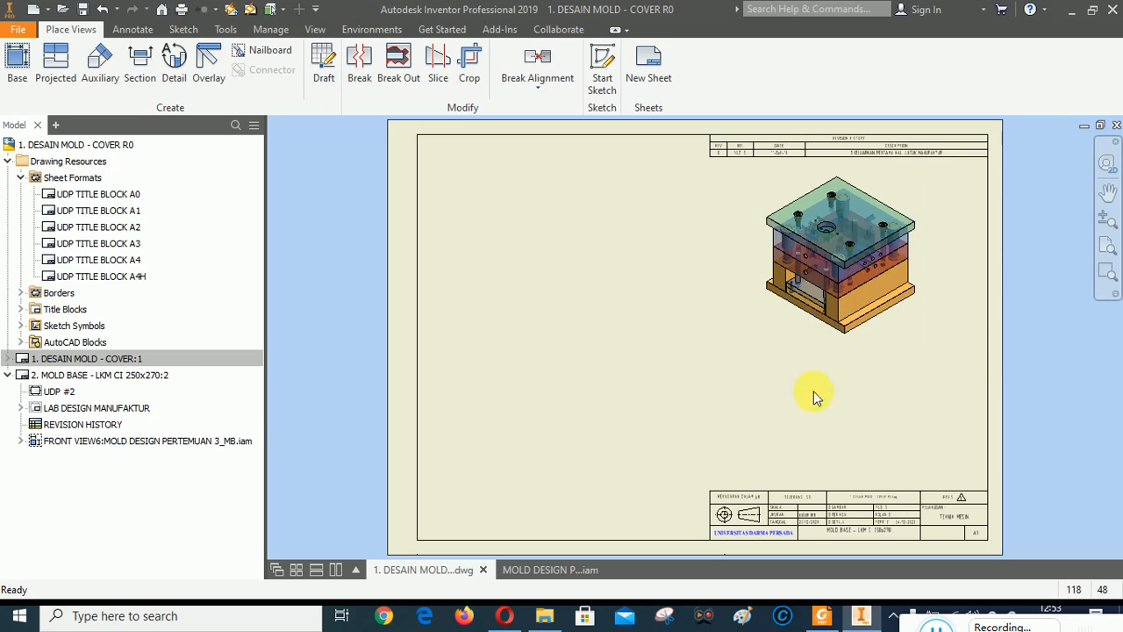
click(132, 29)
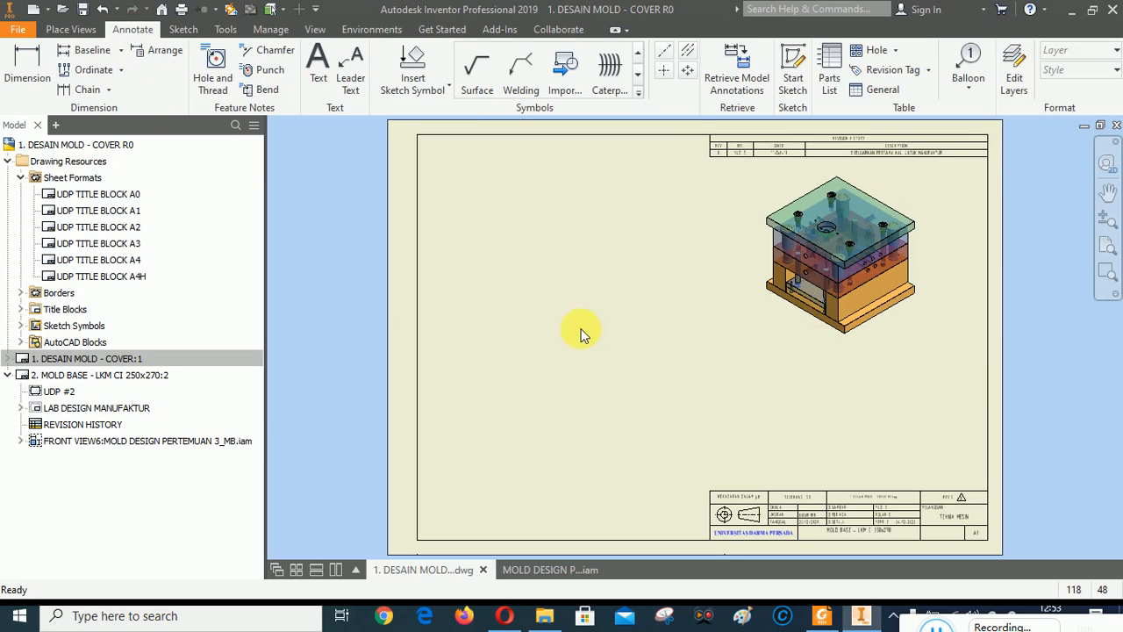
Create a parts list from the isometric mold base view using Structured (legacy) and the SMT A3 A4 style, placed directly above the title block.
click(829, 77)
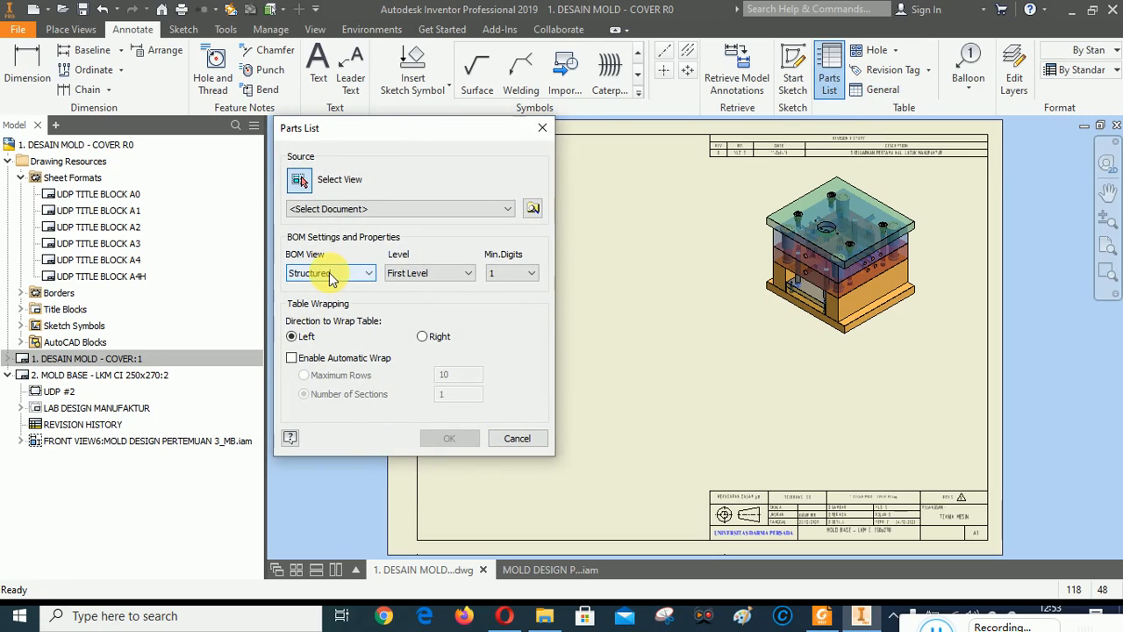
click(791, 202)
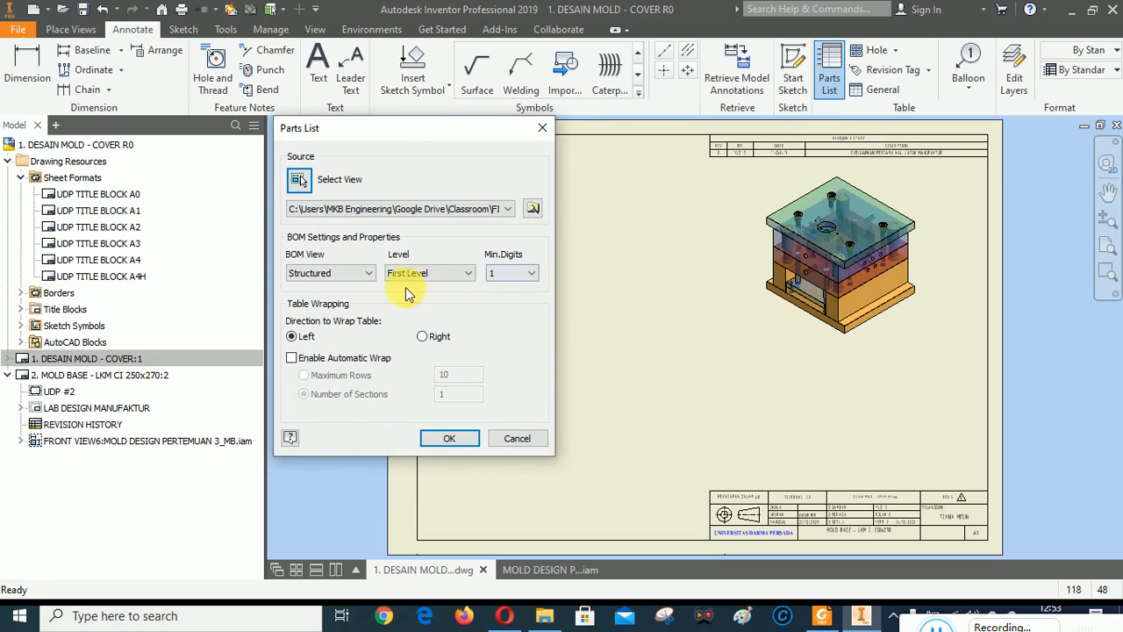
click(367, 277)
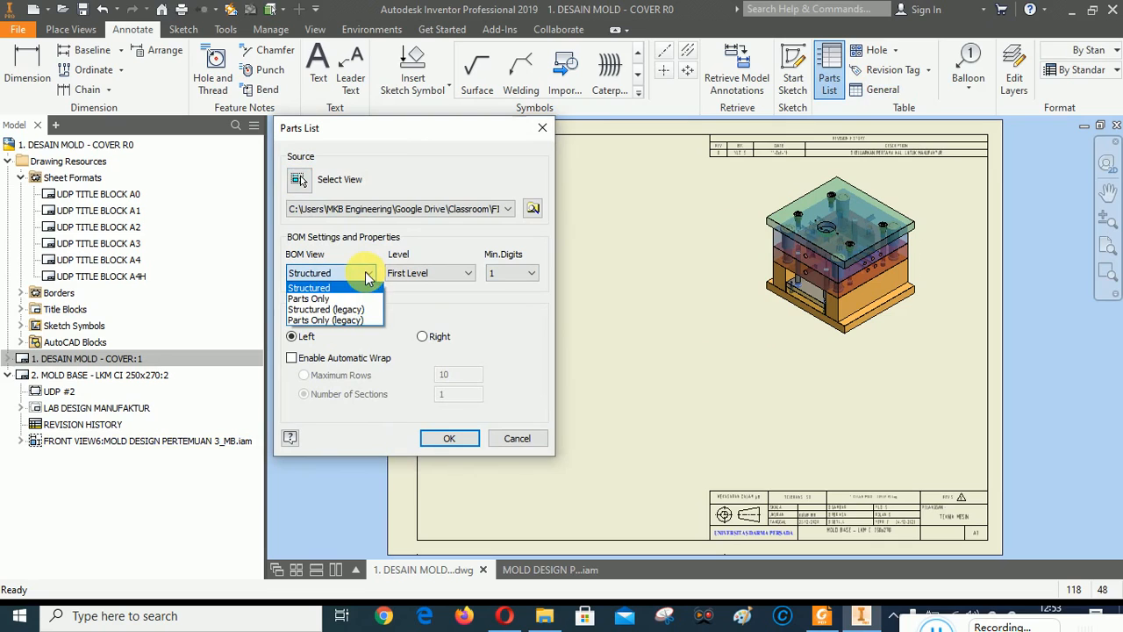
click(350, 314)
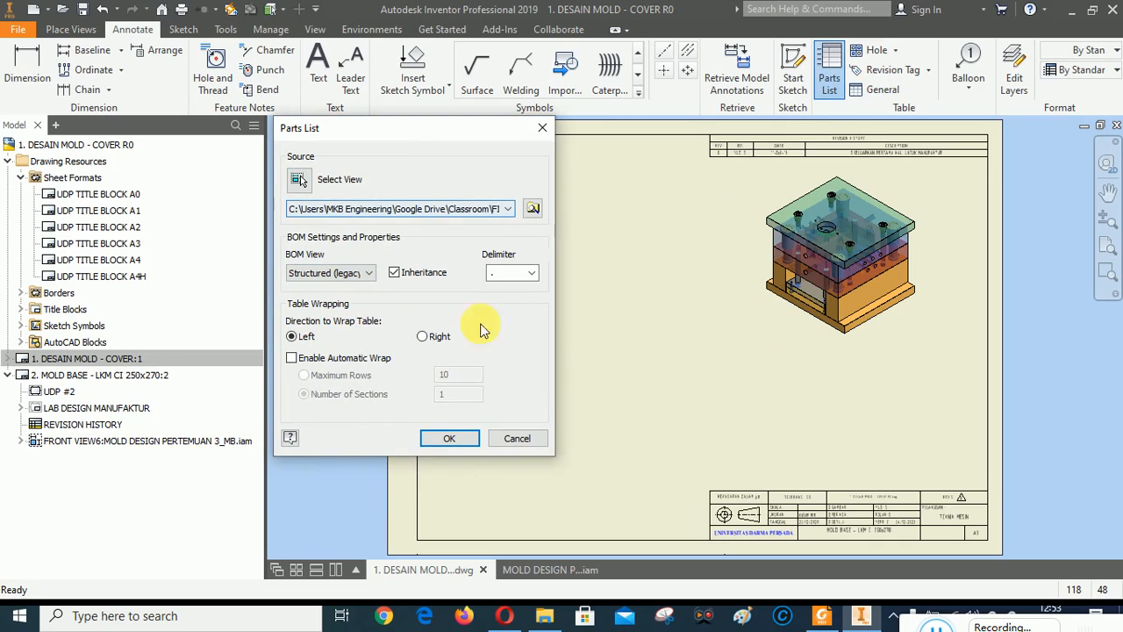
click(436, 441)
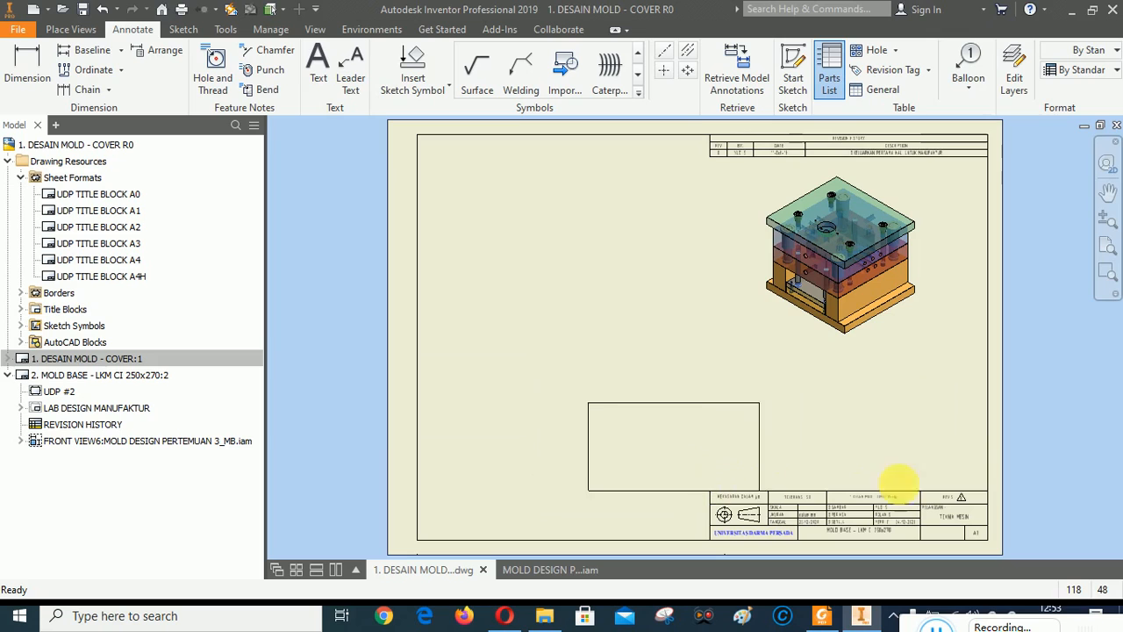
click(1087, 71)
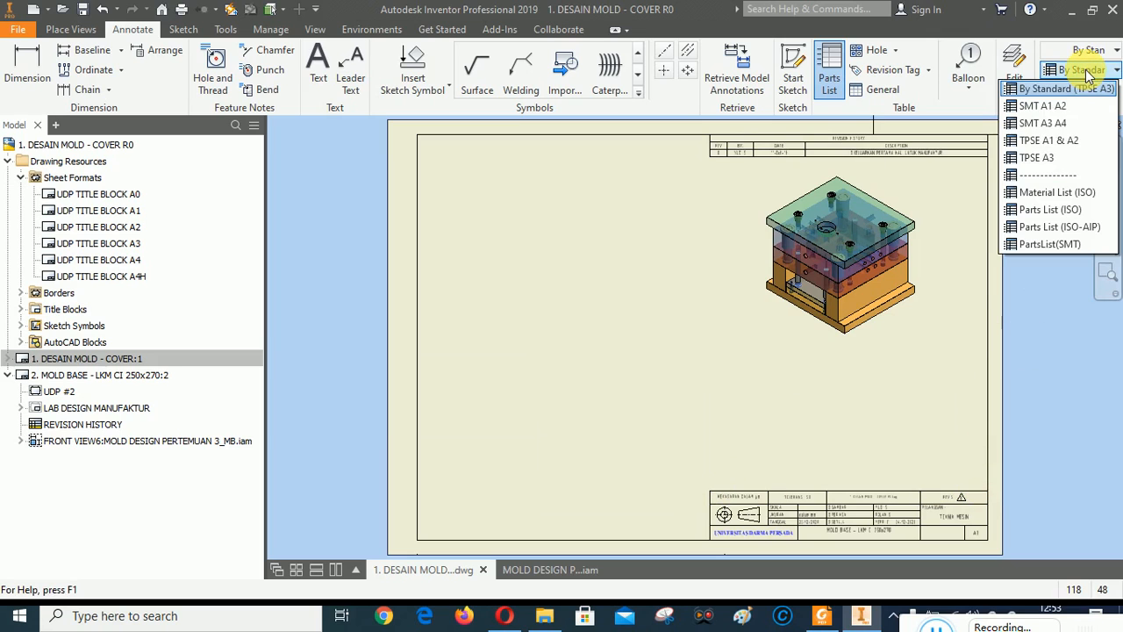
click(1053, 124)
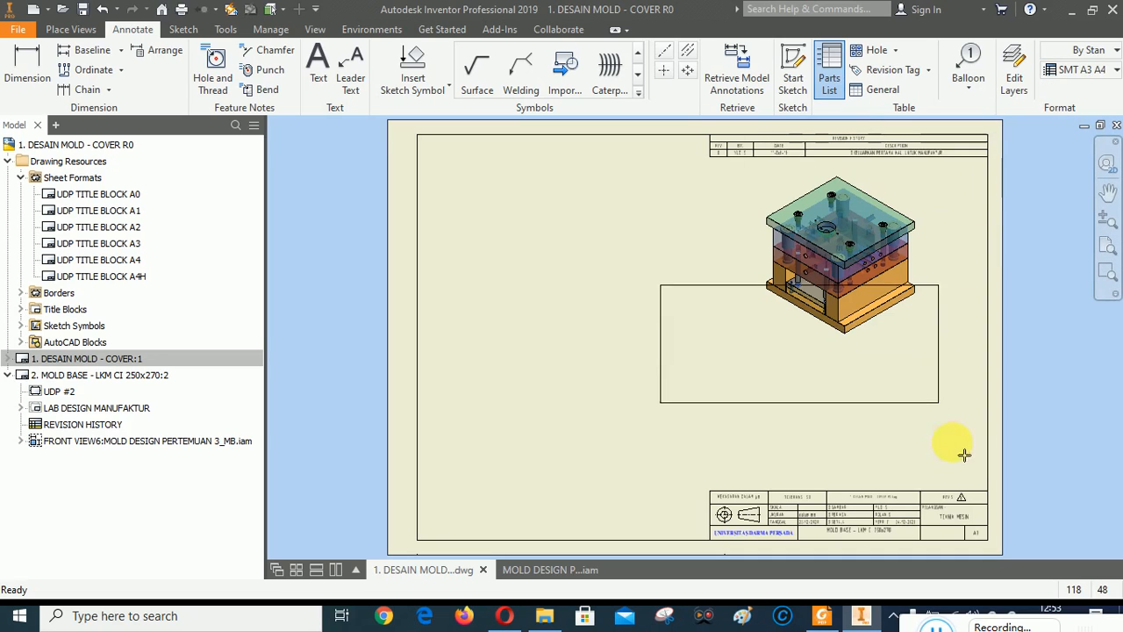
click(1005, 498)
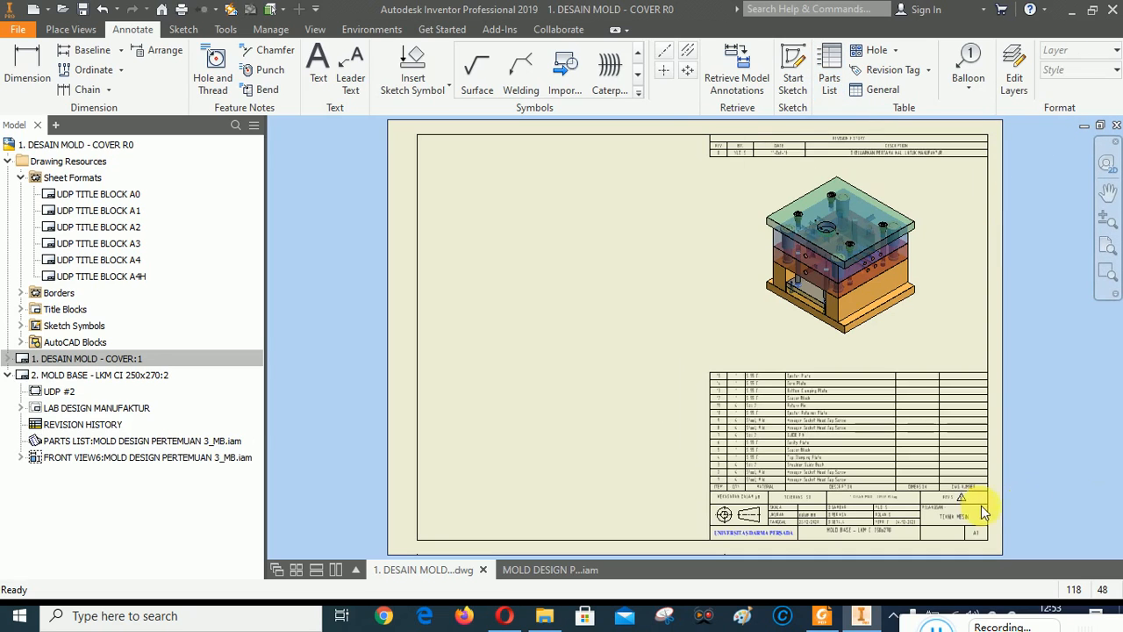
Examine the item order, quantities, materials and descriptions in the mold base parts list.
scroll(934, 511, down, 4)
scroll(887, 379, up, 2)
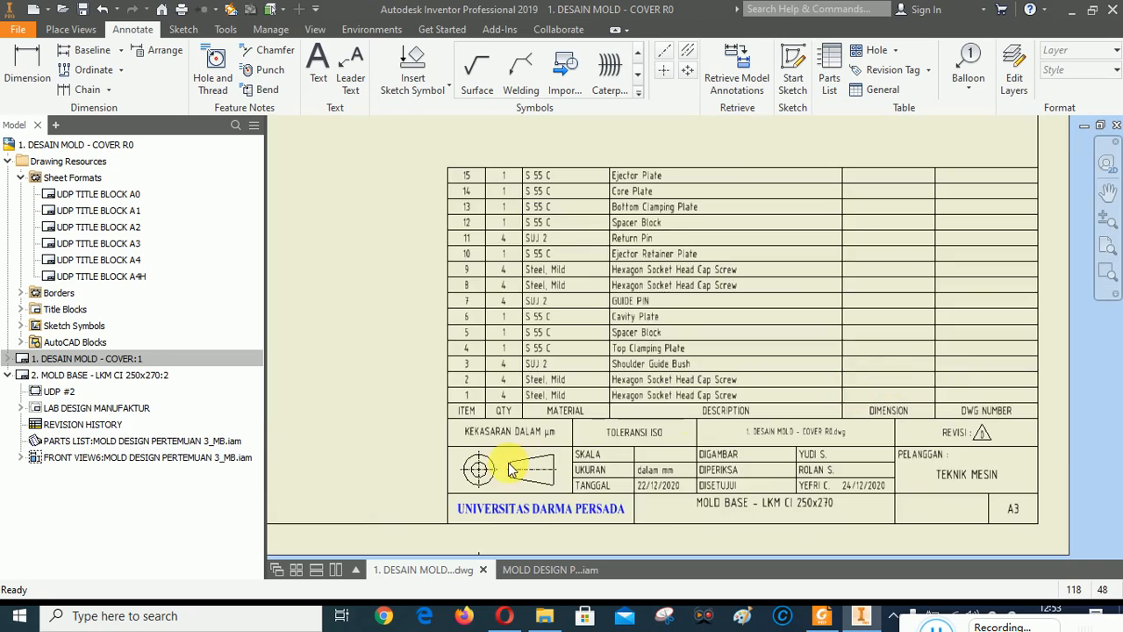
scroll(509, 461, up, 2)
scroll(531, 419, down, 3)
scroll(518, 474, up, 3)
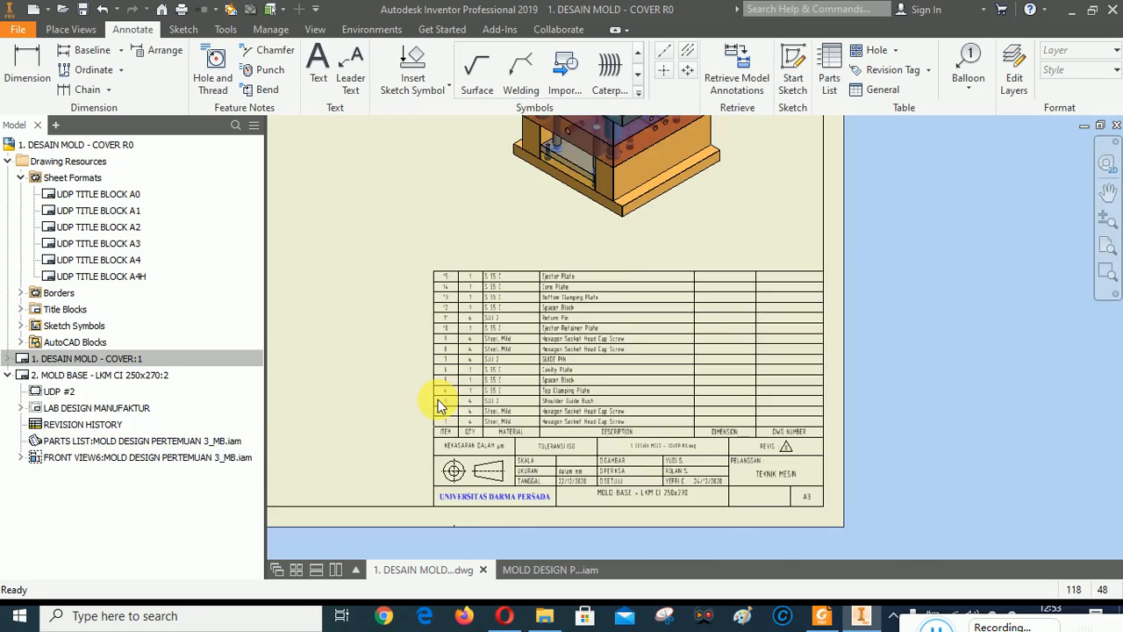
scroll(438, 404, down, 3)
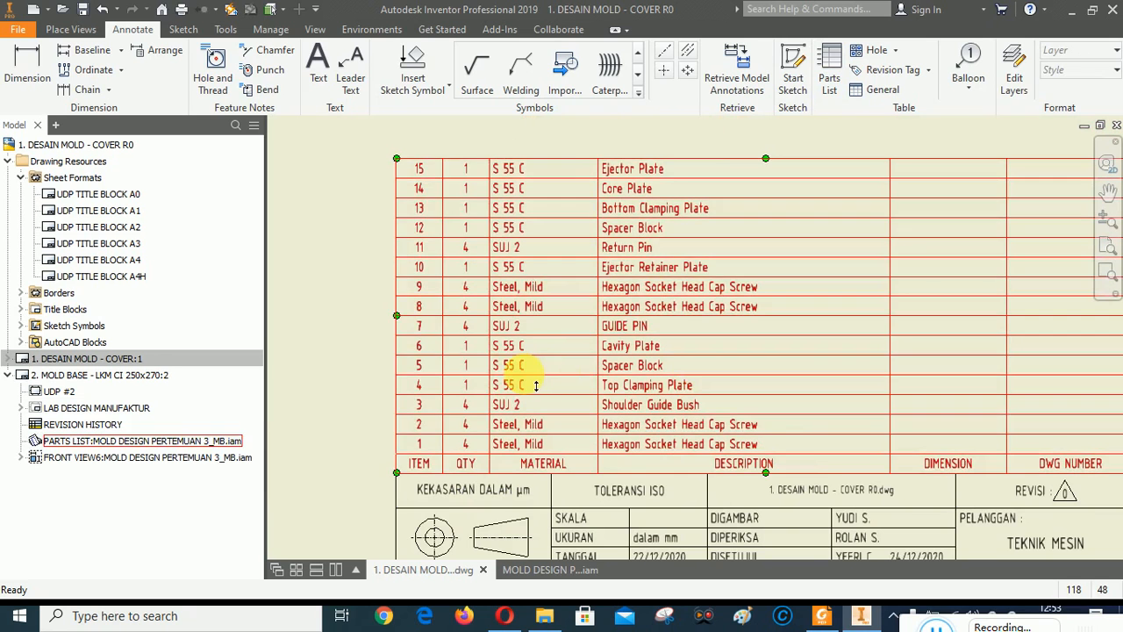
scroll(514, 371, up, 2)
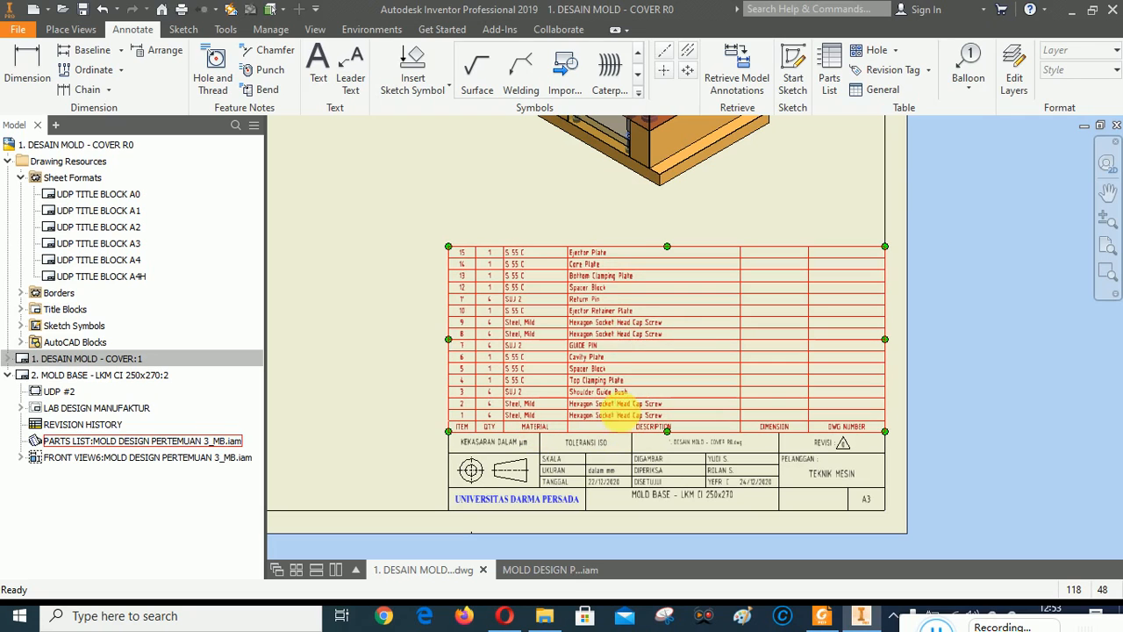
Edit the mold base parts list so Top Clamping Plate is the first row and Cavity Plate the second, and apply the order.
right_click(601, 324)
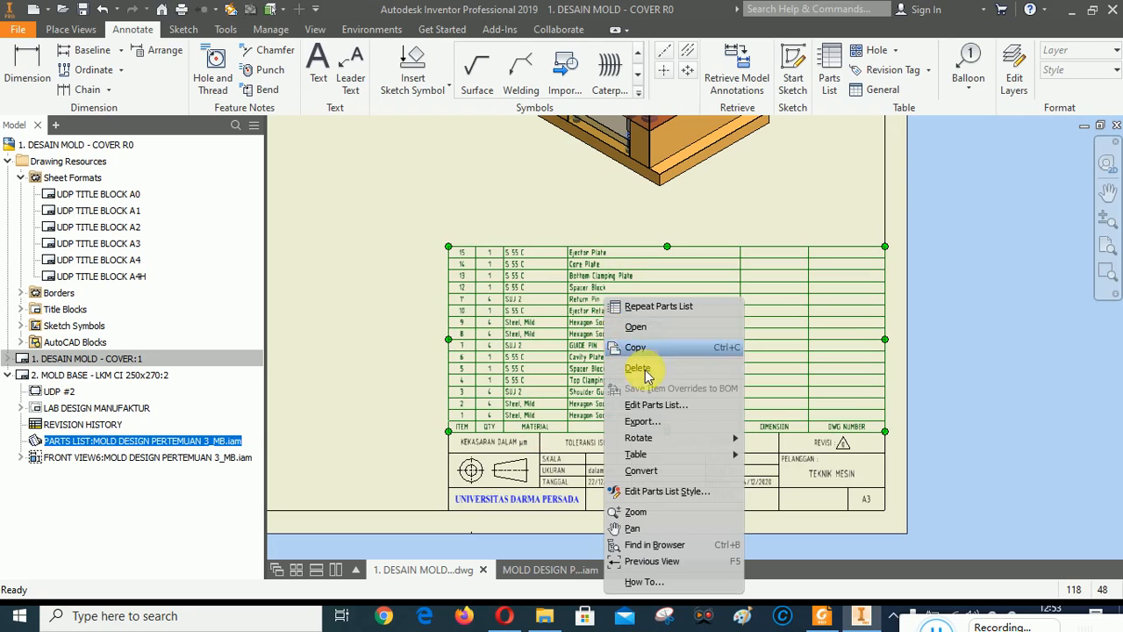
click(650, 409)
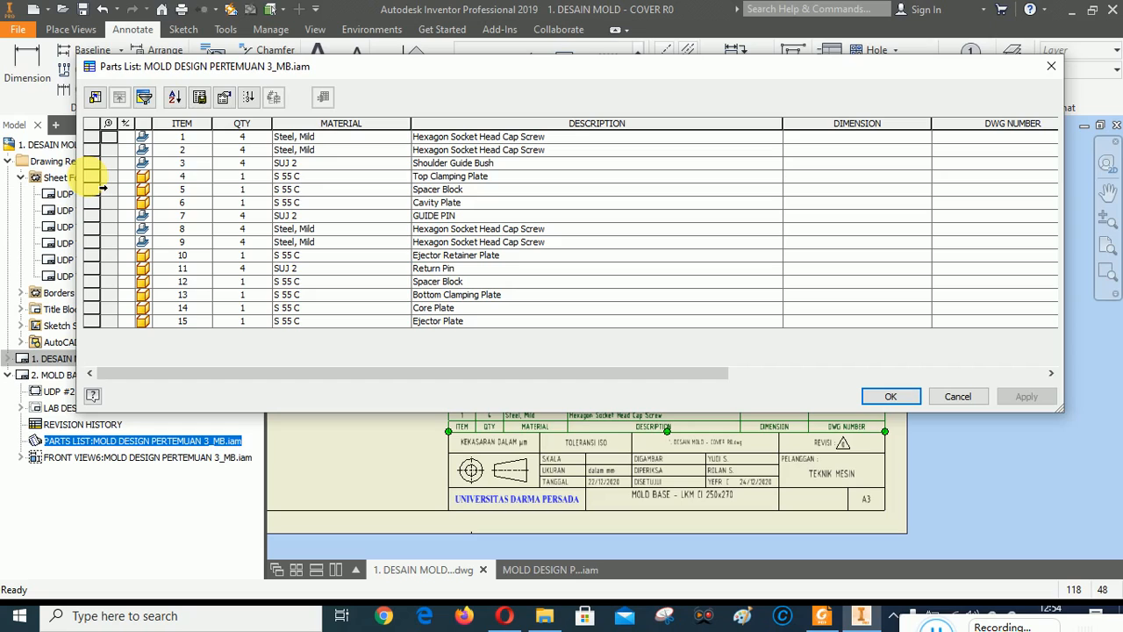
click(91, 176)
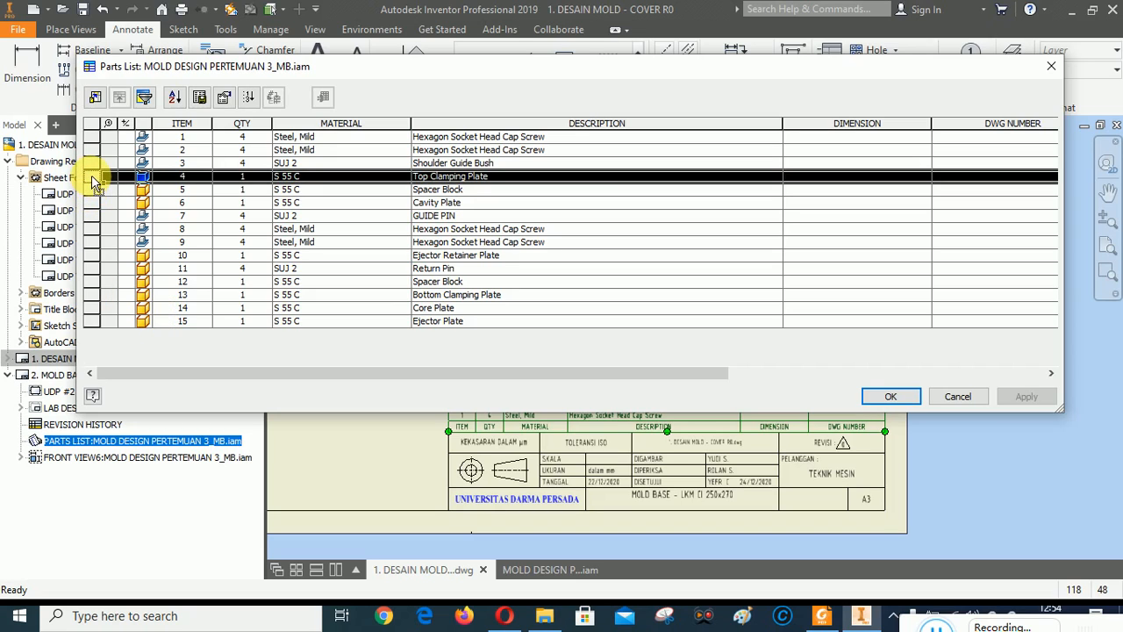
drag(94, 182, 91, 136)
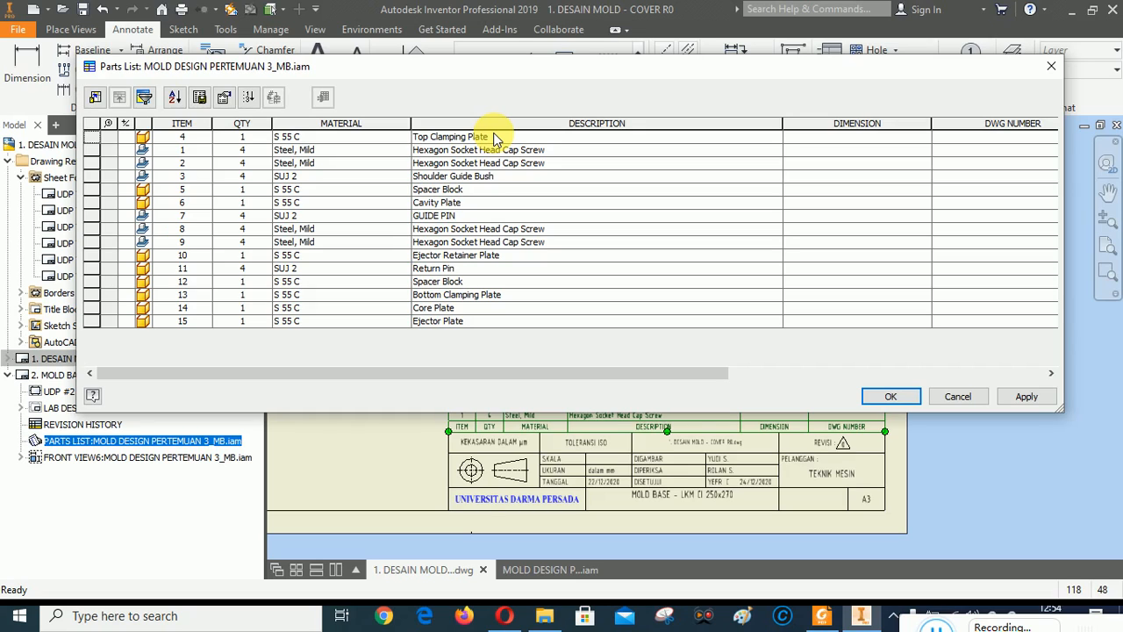
click(91, 203)
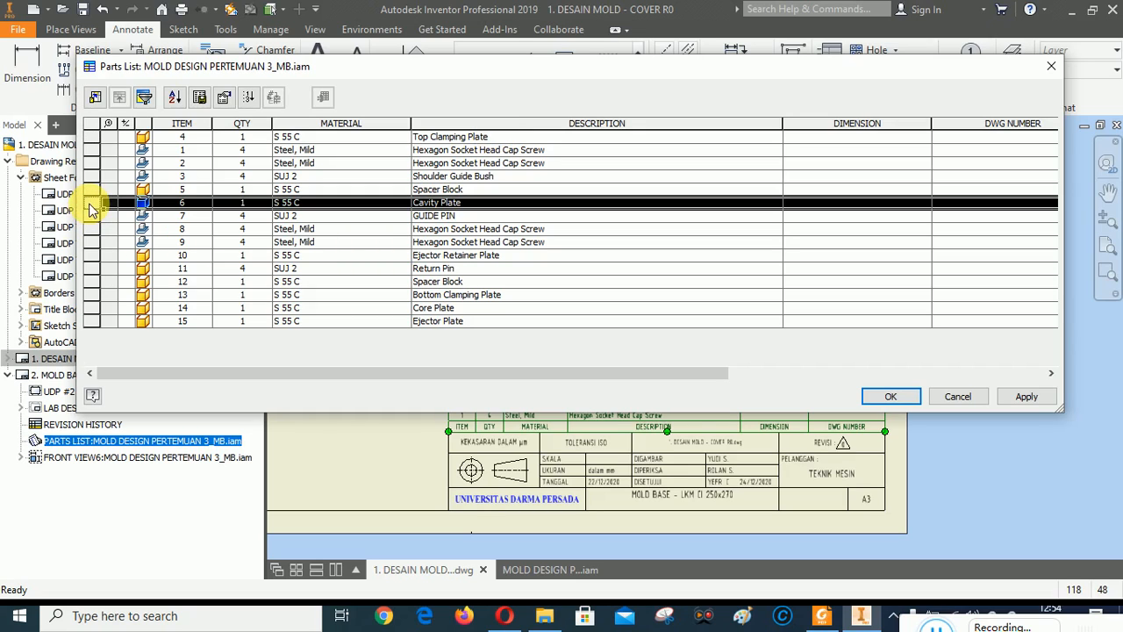
drag(95, 208, 95, 151)
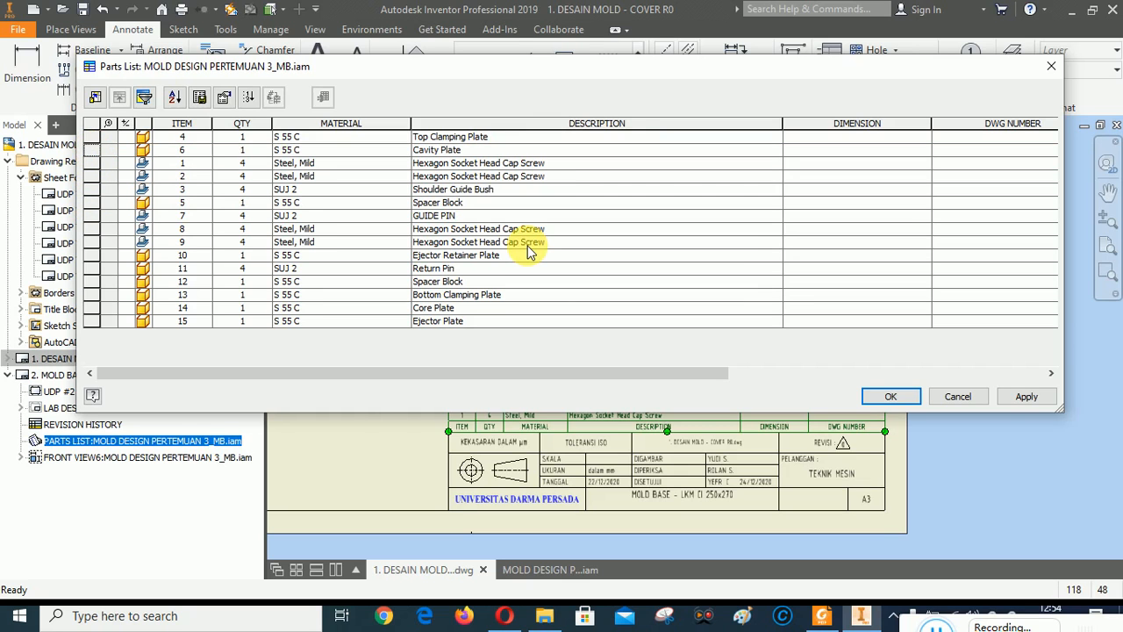
mouse_move(672, 68)
mouse_down()
mouse_move(705, 329)
mouse_move(691, 134)
mouse_move(640, 83)
mouse_up()
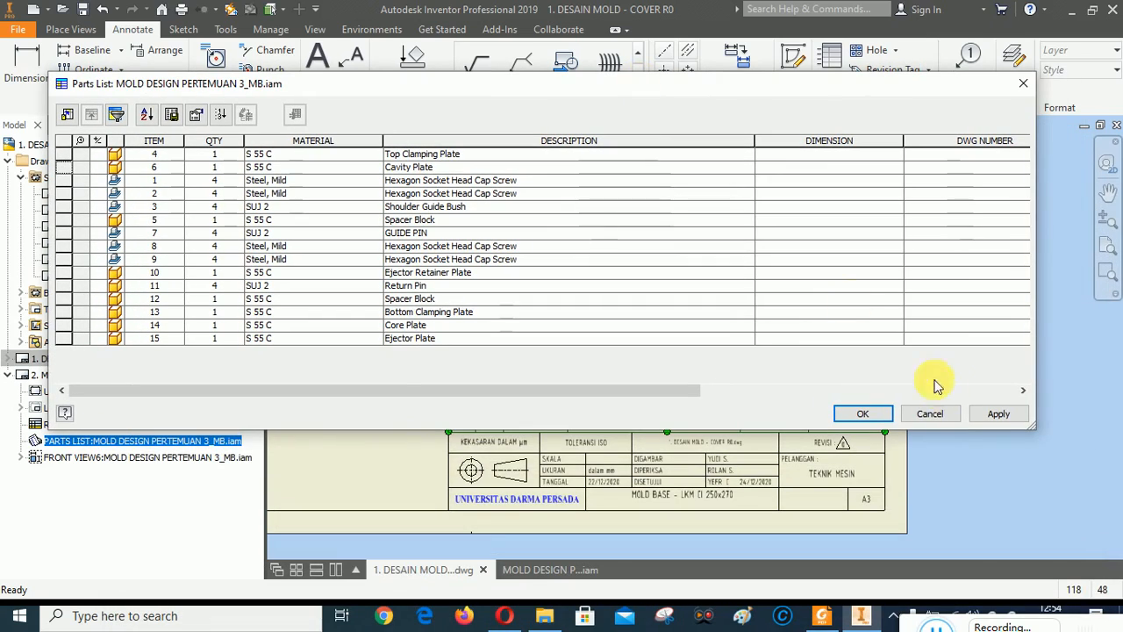
click(998, 414)
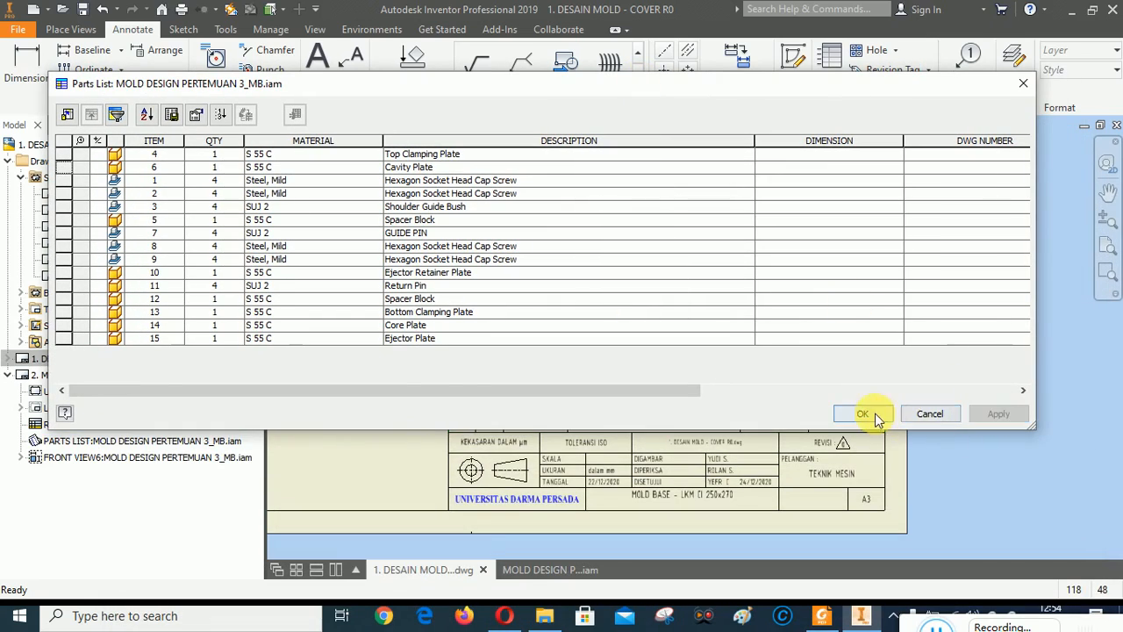
click(871, 414)
Move Core Plate to the third row of the parts list, directly after Cavity Plate, and apply the order.
scroll(842, 443, down, 5)
scroll(657, 301, up, 6)
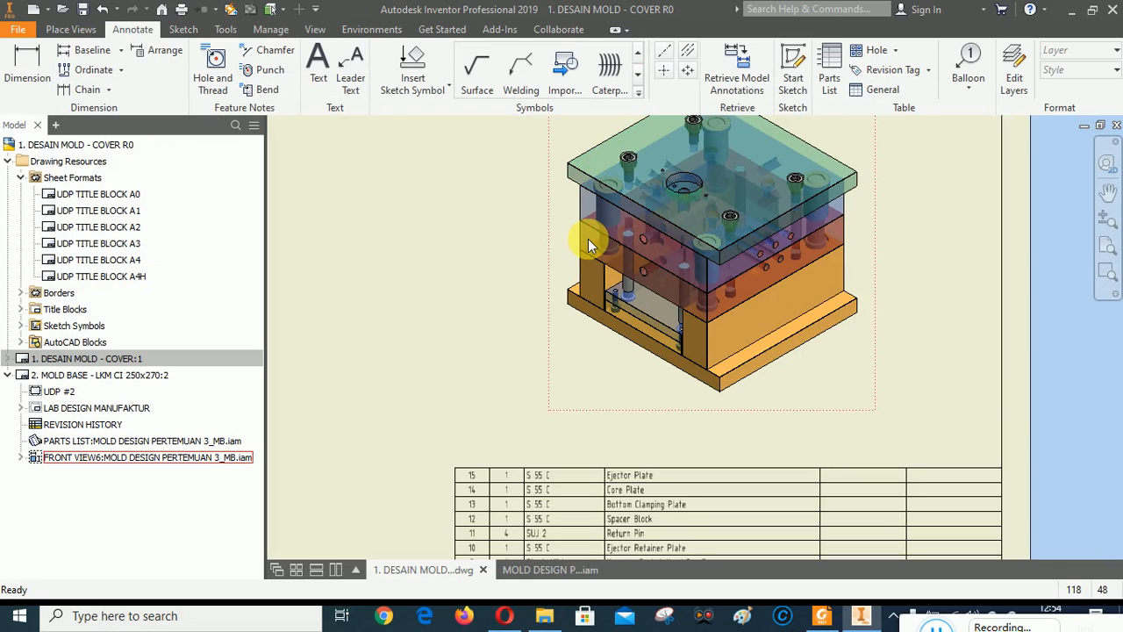
click(627, 492)
right_click(629, 494)
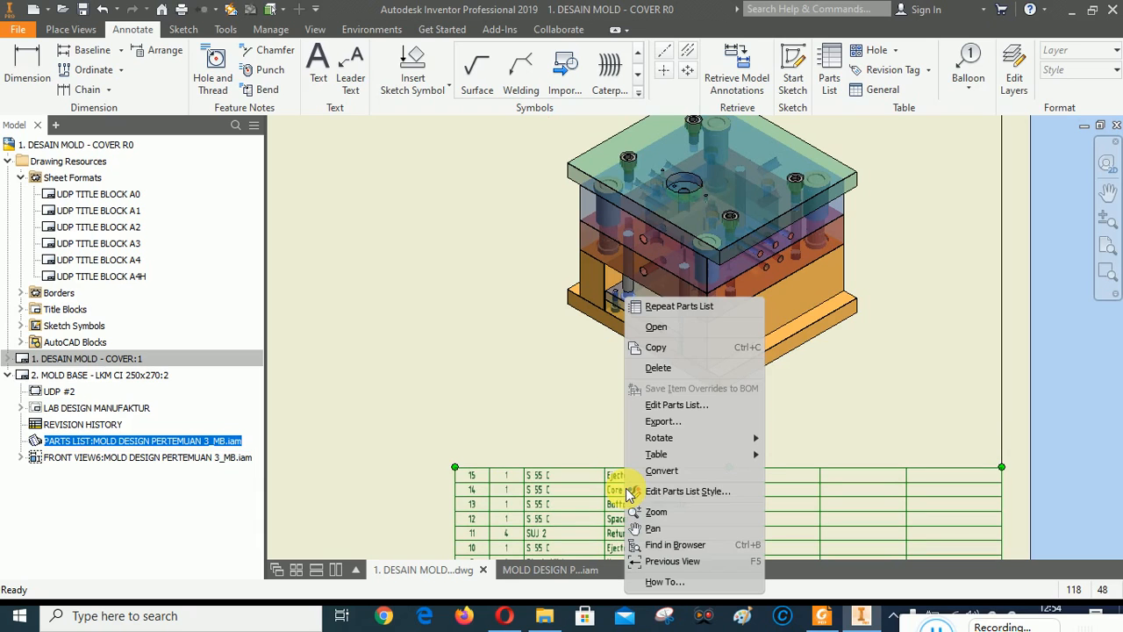
click(667, 405)
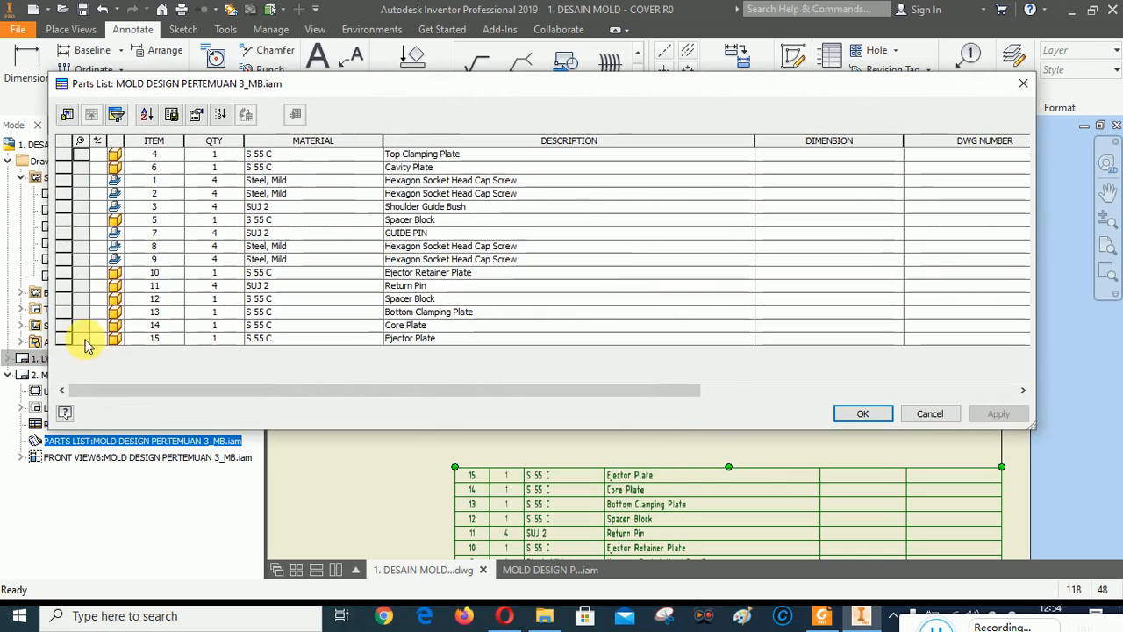
click(61, 326)
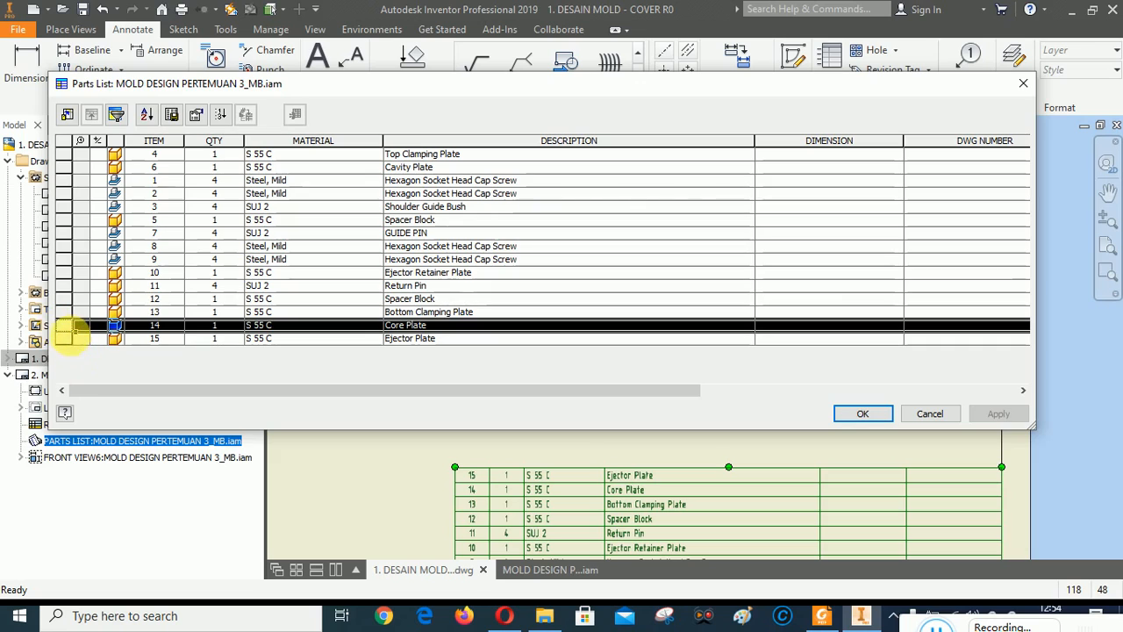
drag(70, 329, 72, 178)
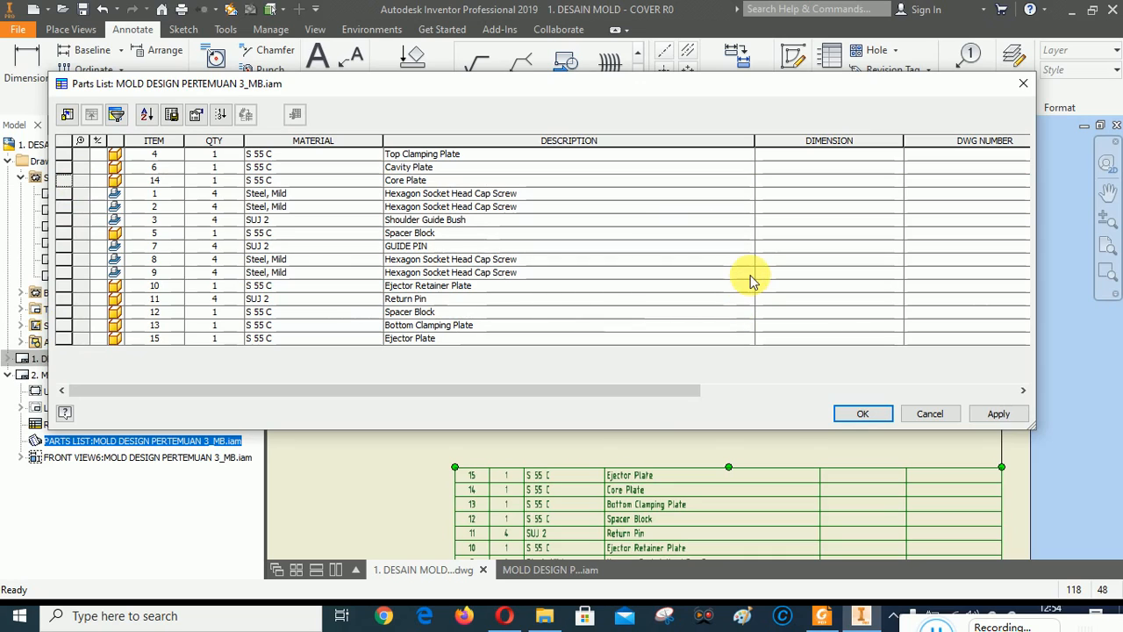
click(997, 414)
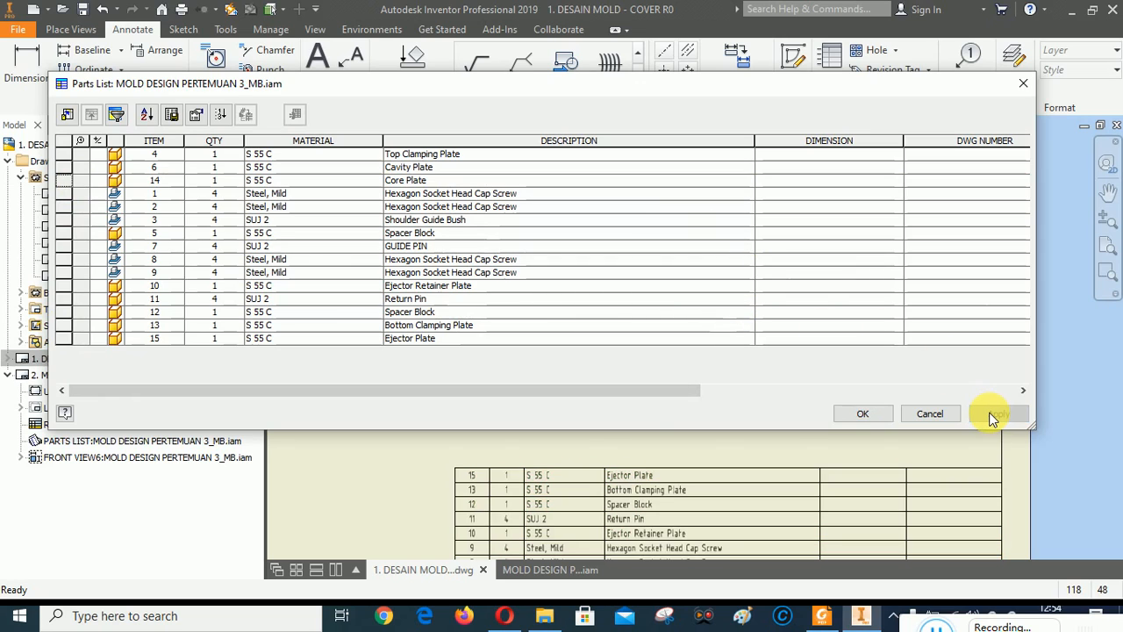
click(860, 413)
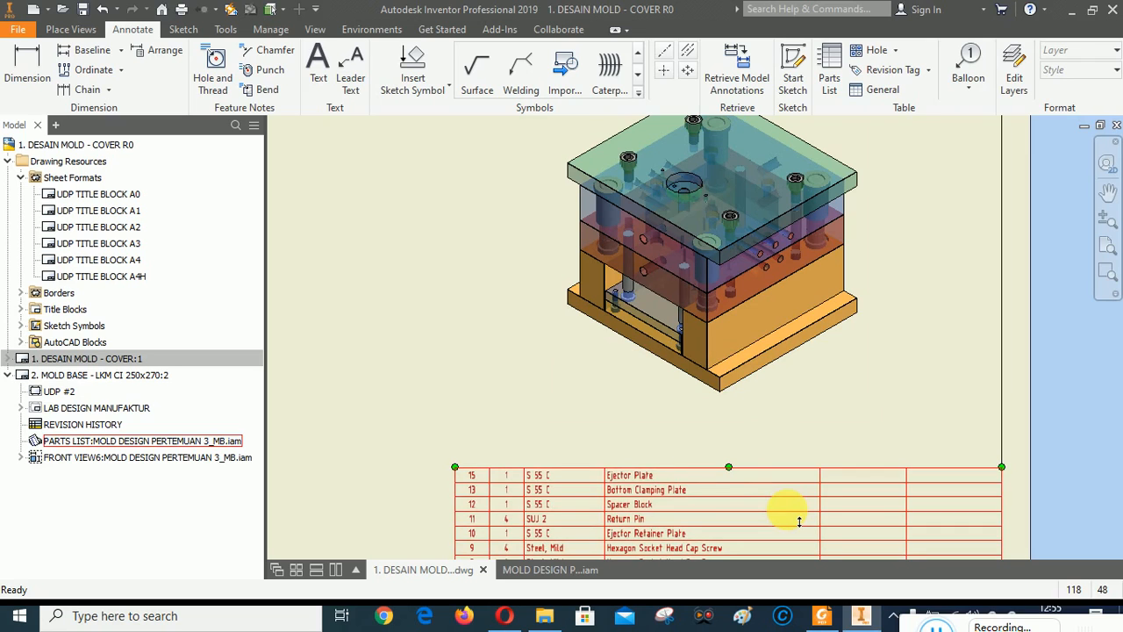
Reopen the parts list for editing and move Bottom Clamping Plate to the fourth row, directly after Core Plate.
right_click(621, 523)
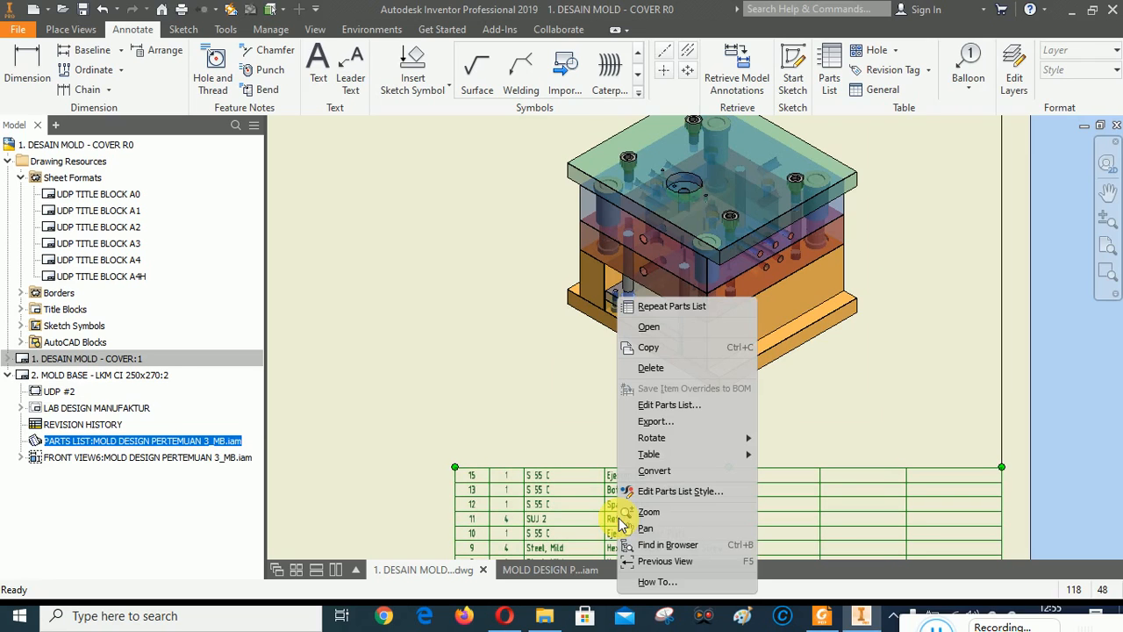
click(653, 405)
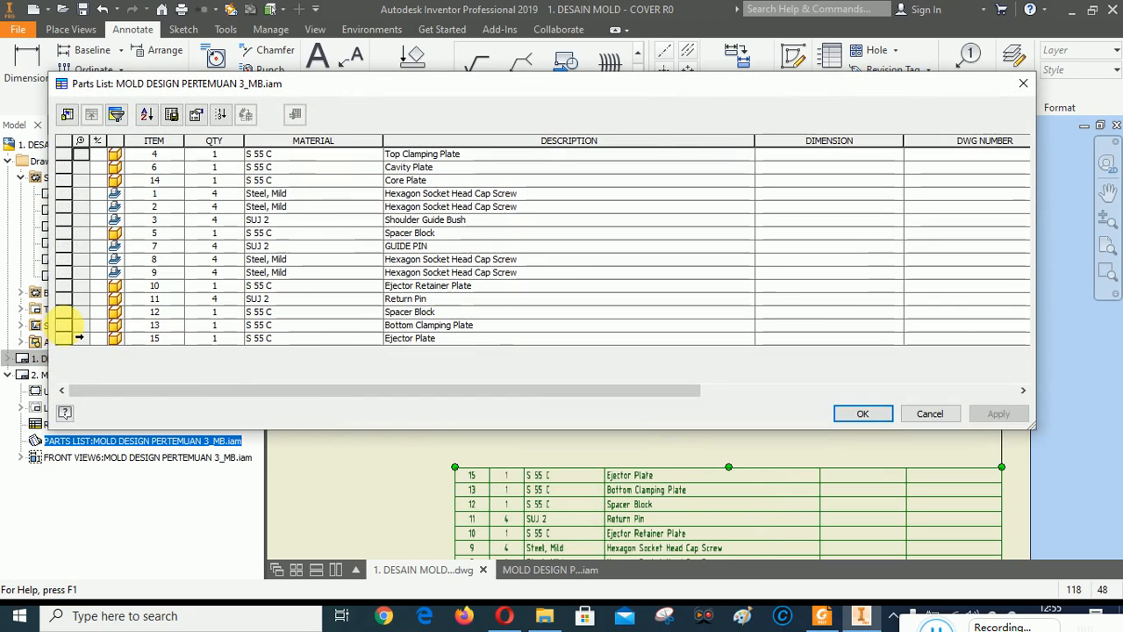
click(69, 325)
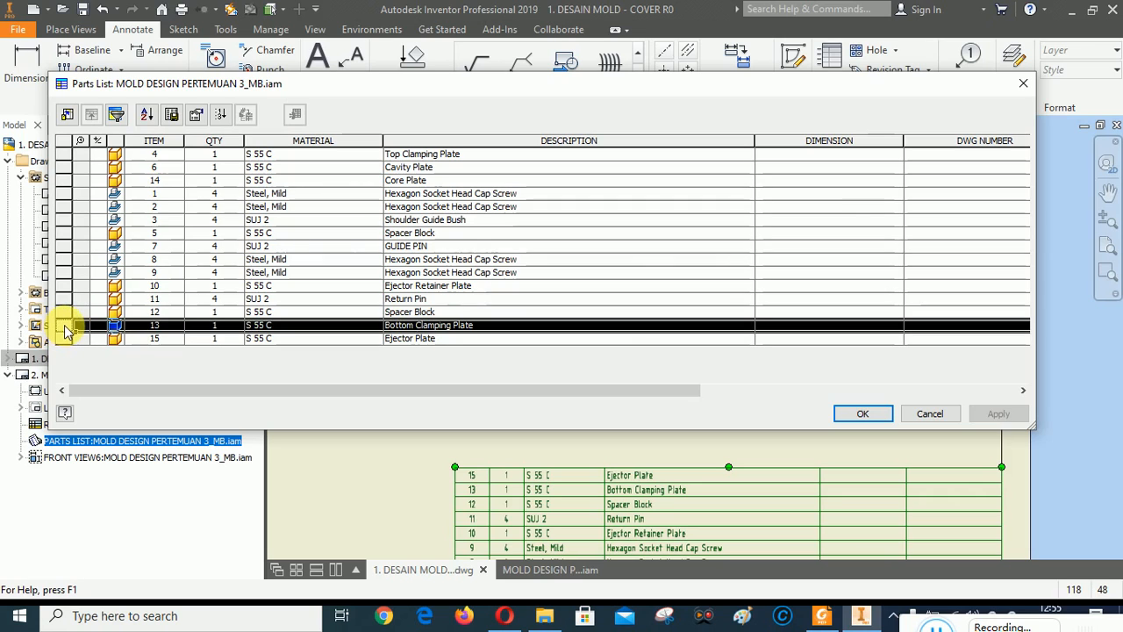
drag(68, 331, 67, 195)
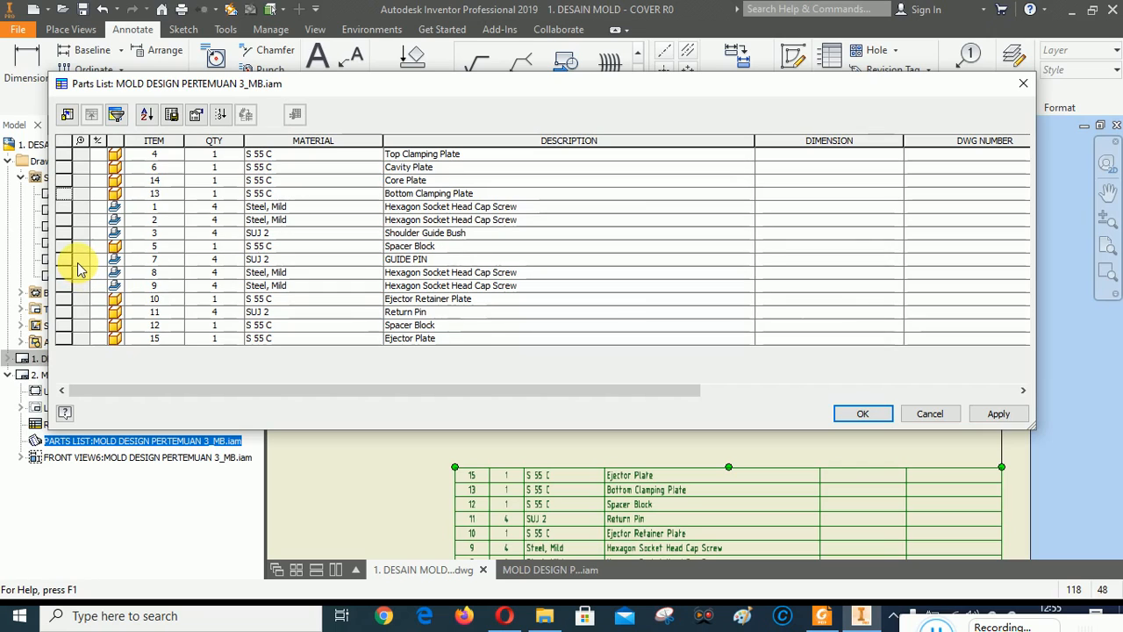
Move both Spacer Block rows, items 5 and 12, directly after Bottom Clamping Plate in the parts list.
click(61, 248)
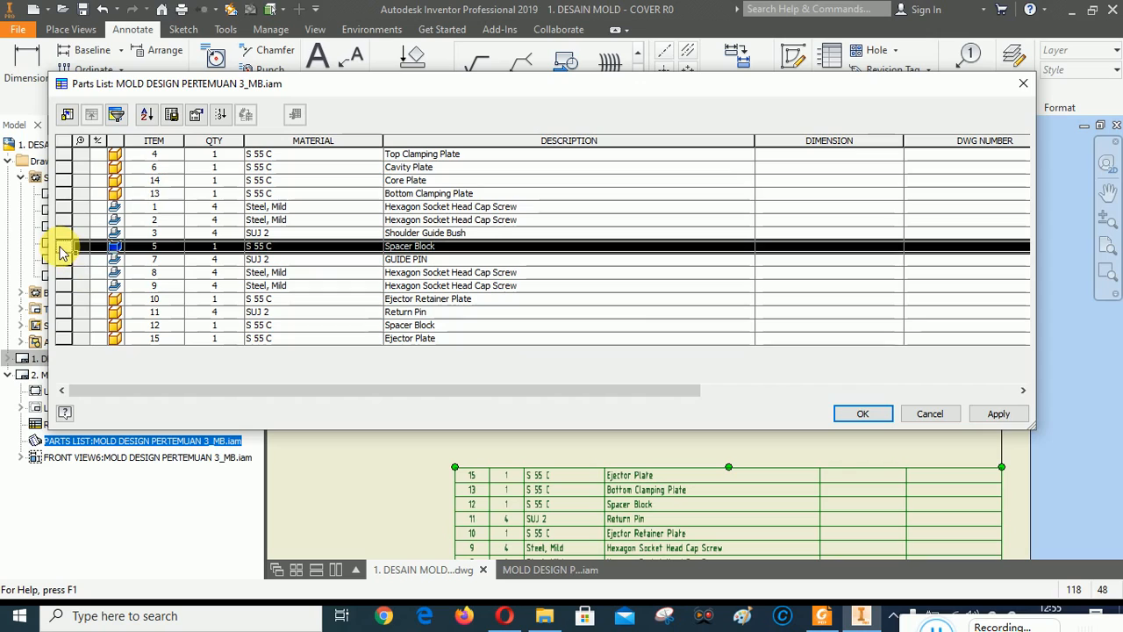
drag(61, 248, 66, 205)
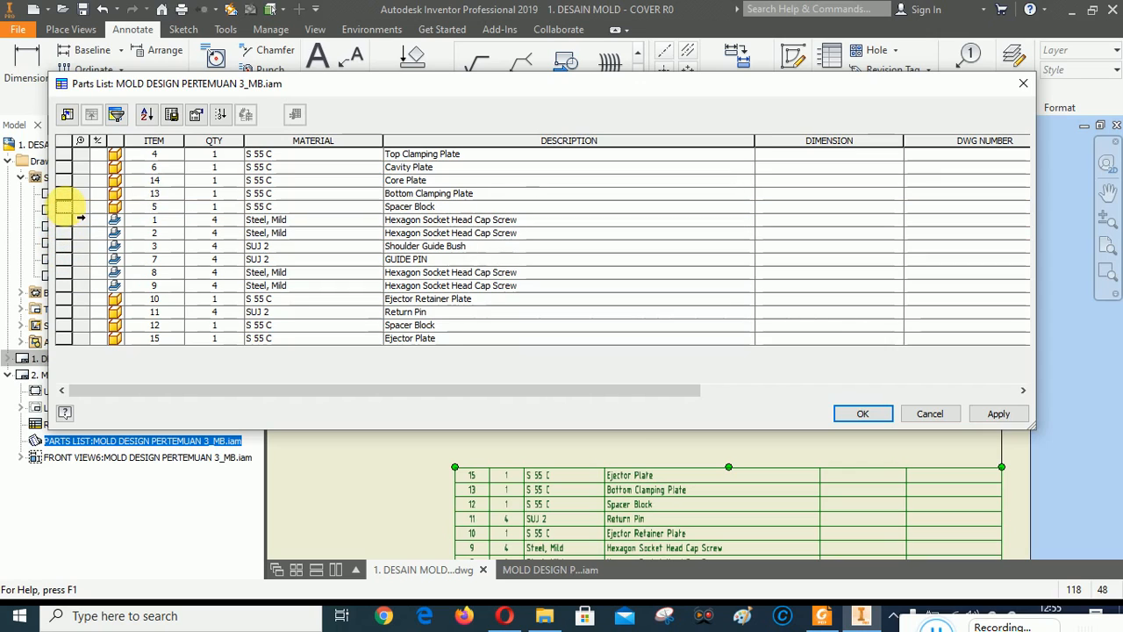
click(63, 325)
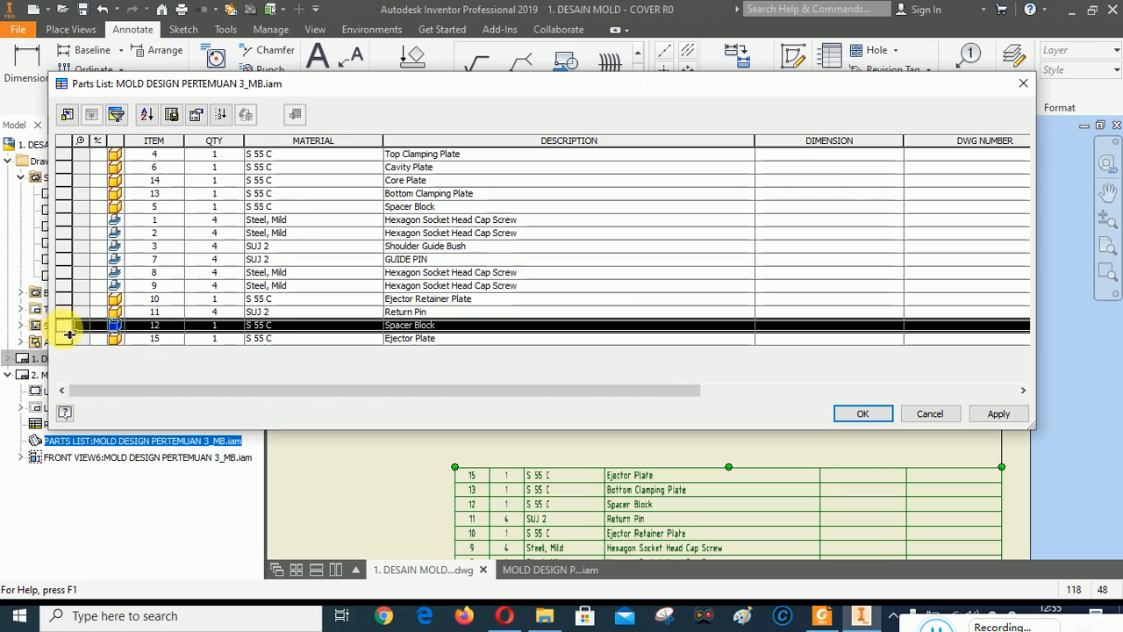
drag(64, 327, 61, 216)
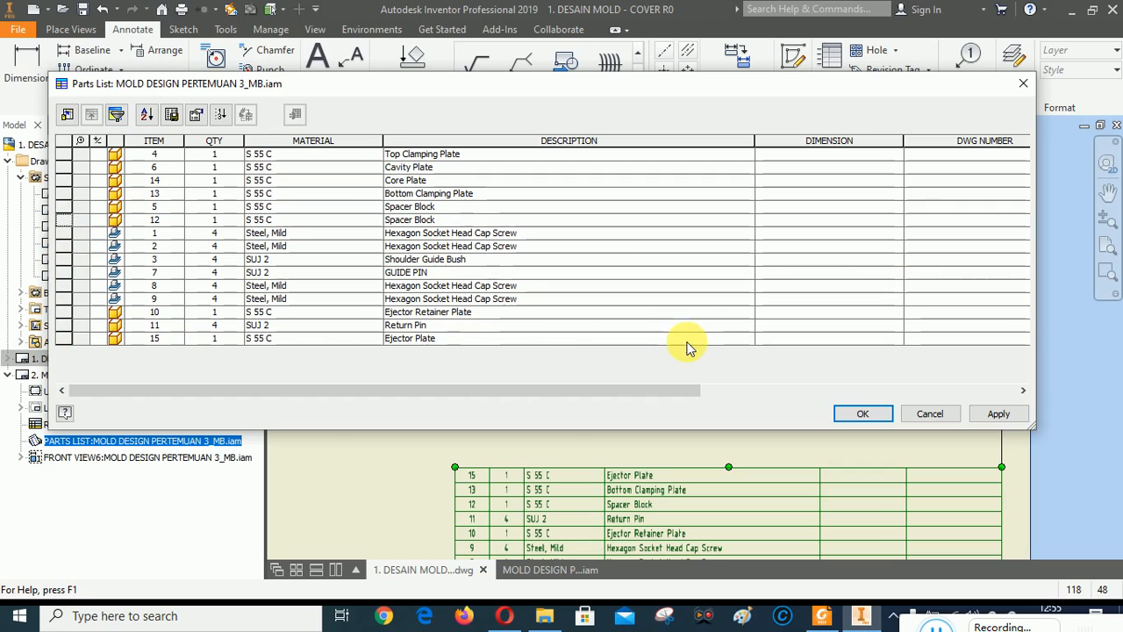
Apply the order with both Spacer Block rows after Bottom Clamping Plate and finish editing the parts list.
click(998, 413)
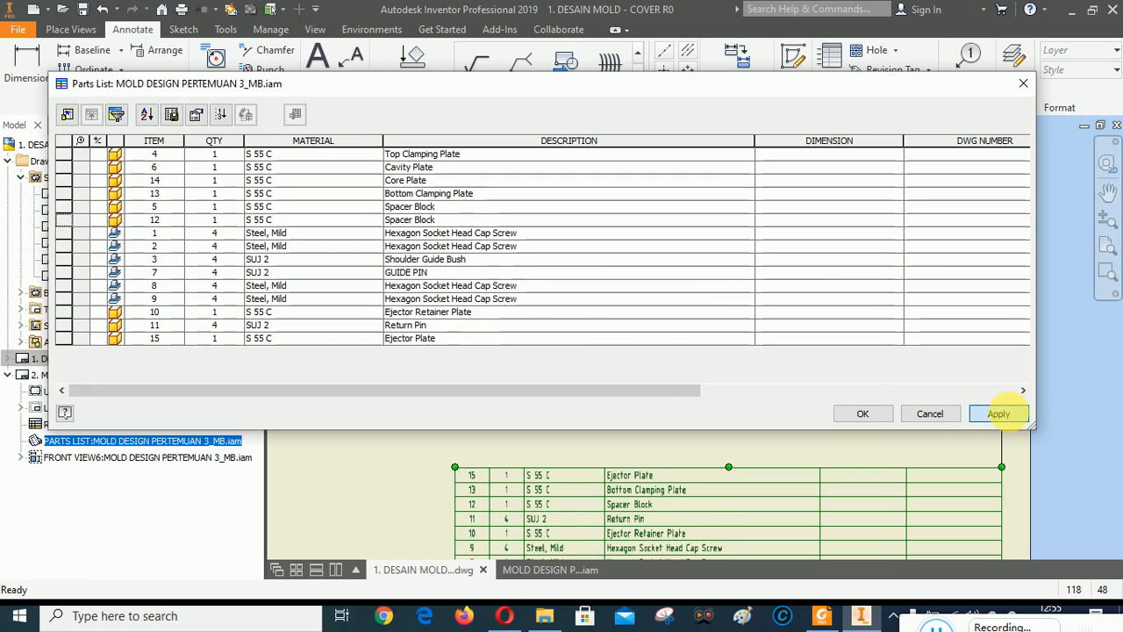
click(864, 414)
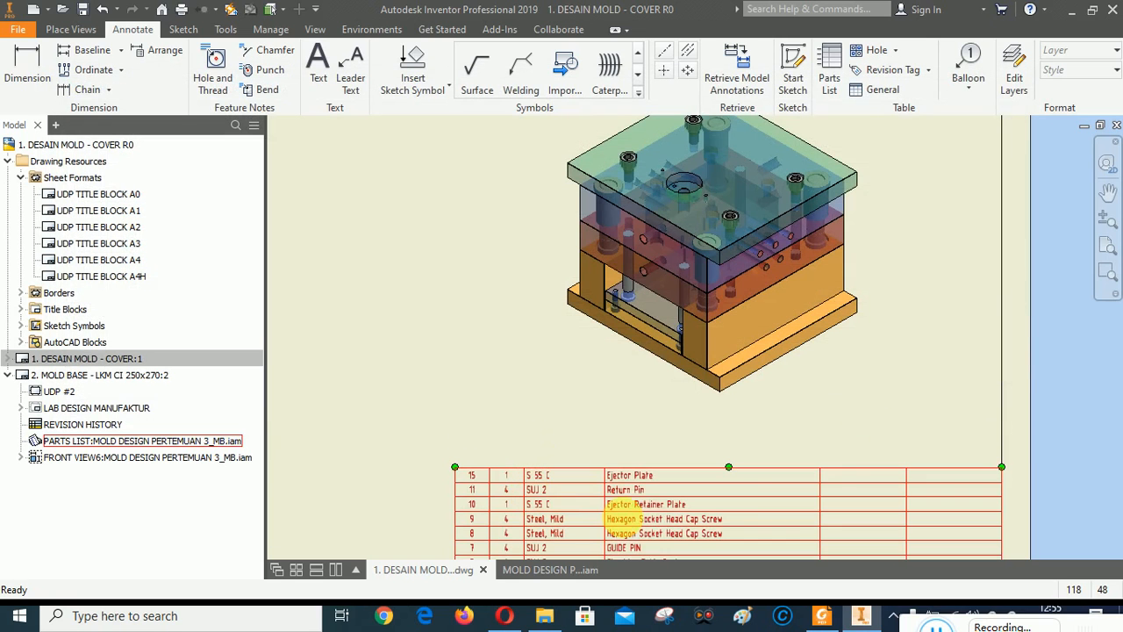
Edit the parts list's row merge settings to merge similar components, parts only, with DESCRIPTION as the first key.
right_click(628, 511)
click(664, 405)
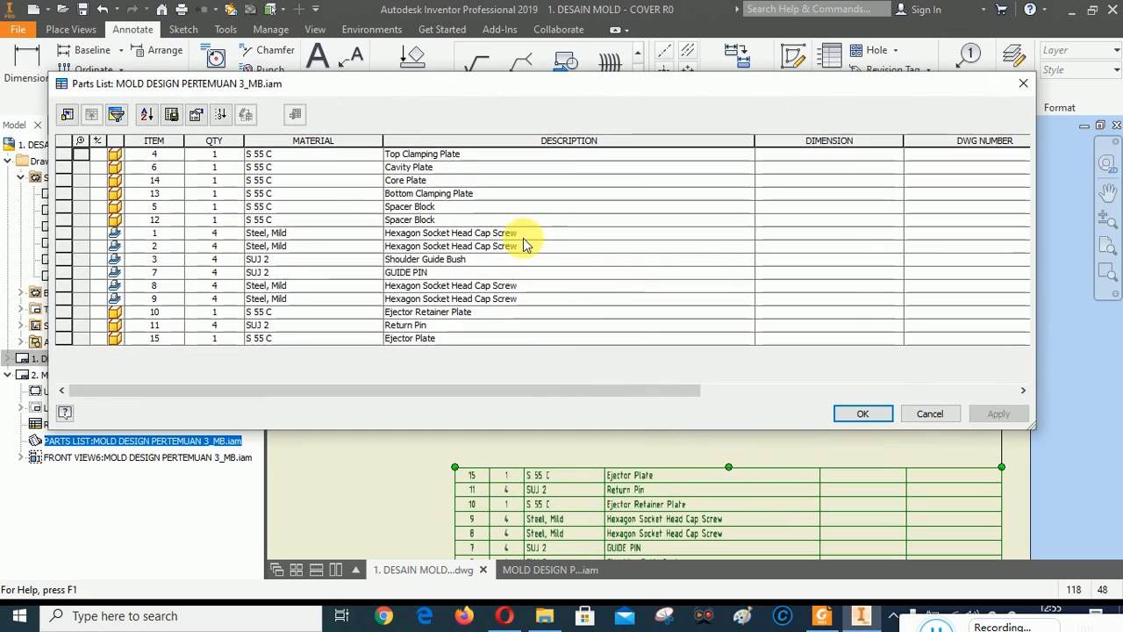
click(213, 143)
right_click(211, 141)
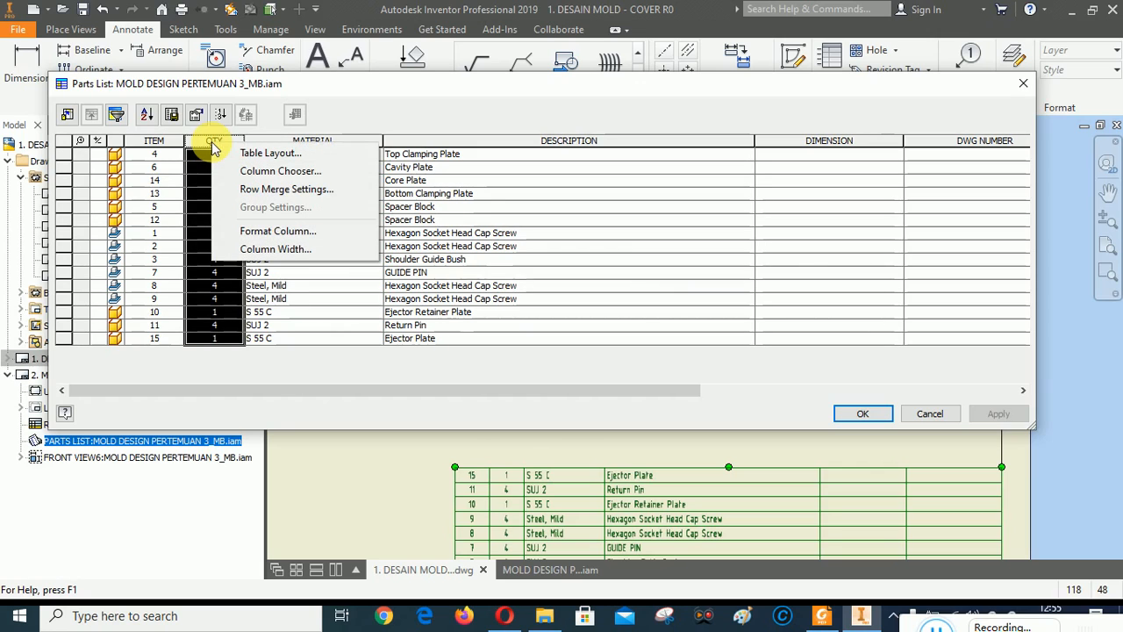
click(271, 191)
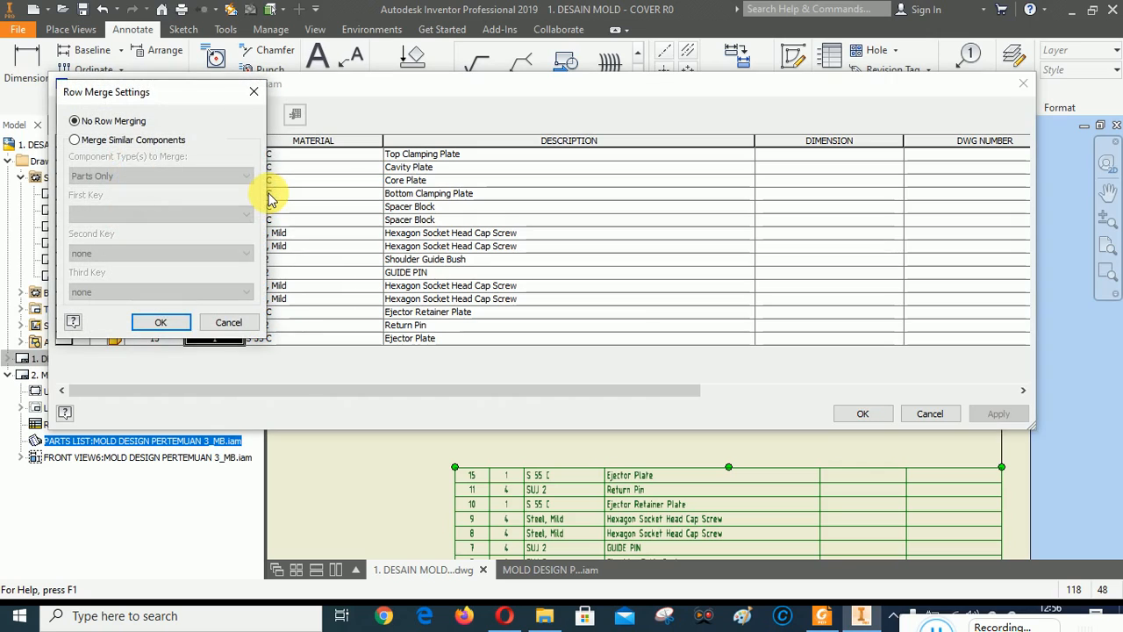
click(75, 142)
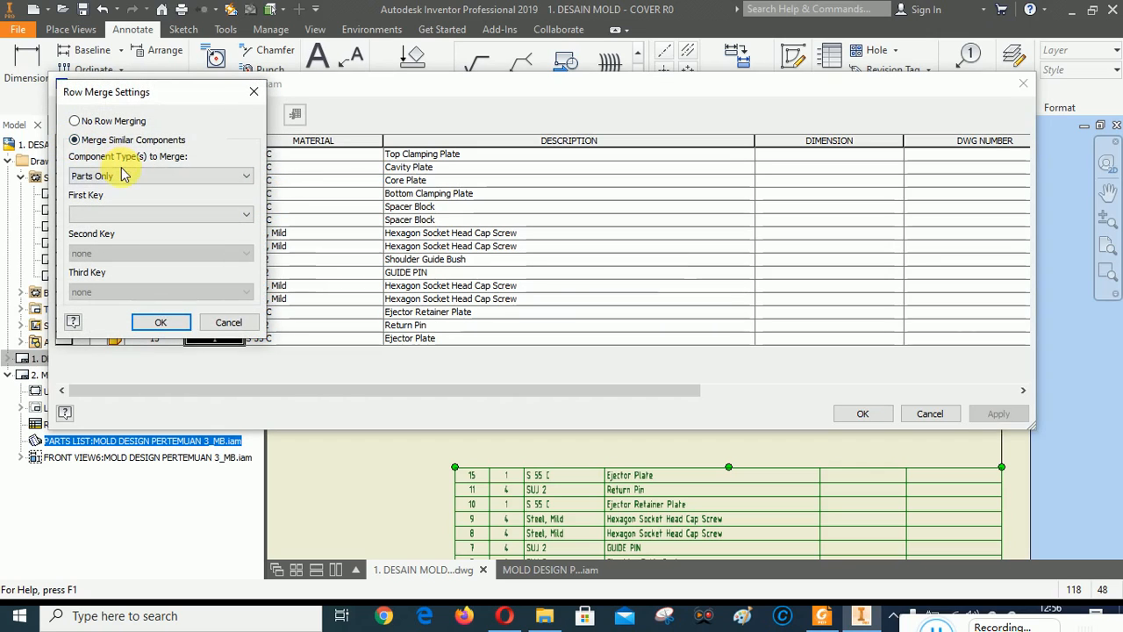
click(130, 215)
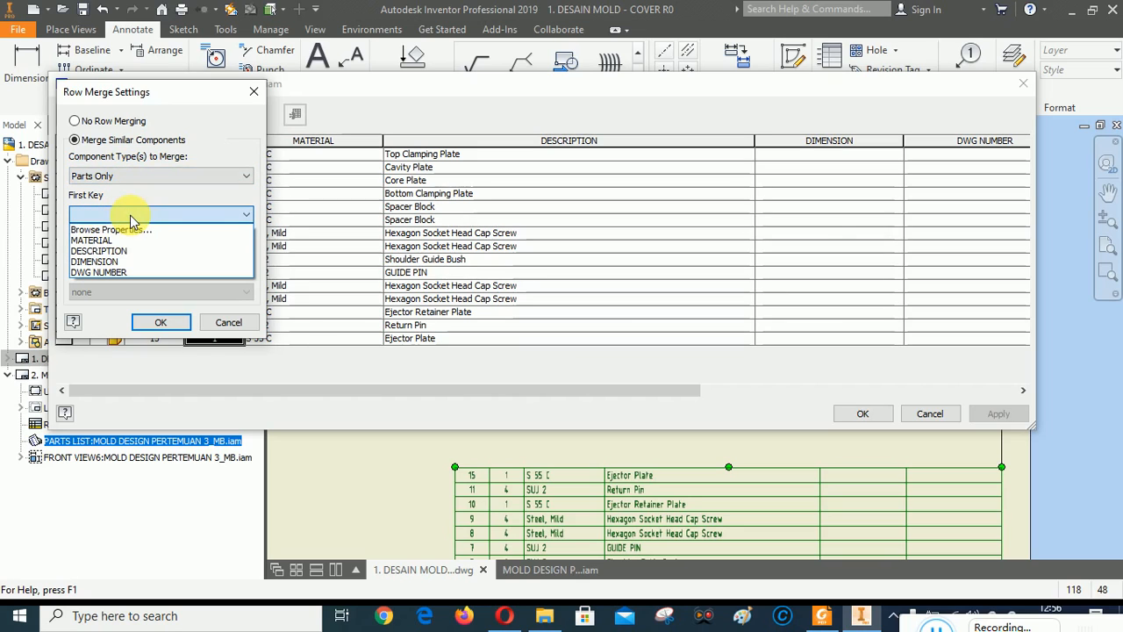
click(116, 251)
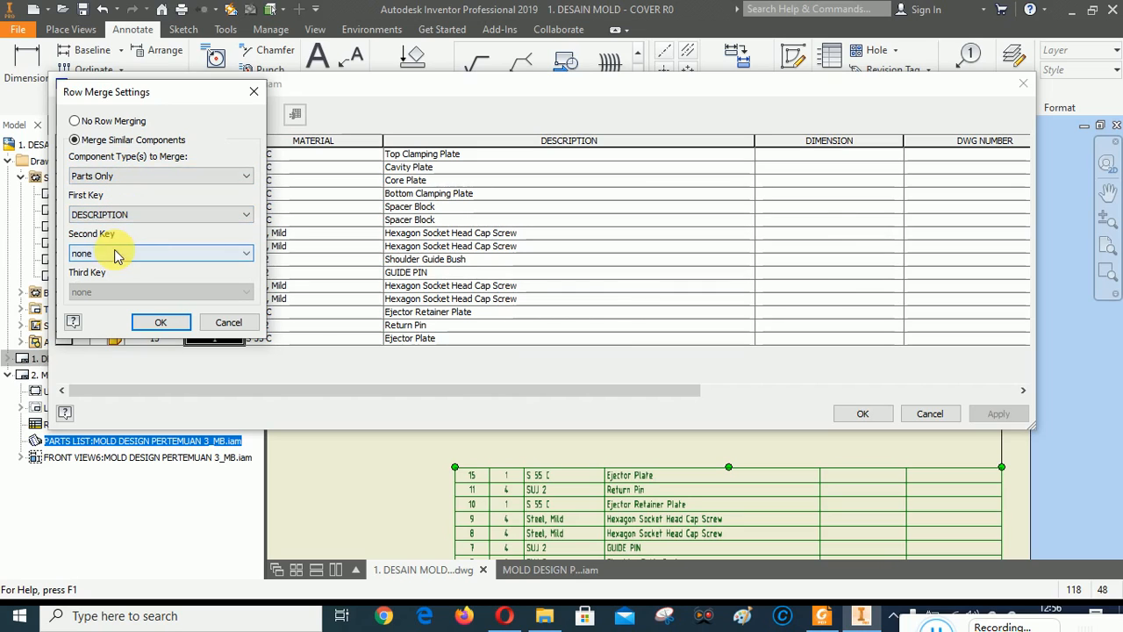
click(161, 322)
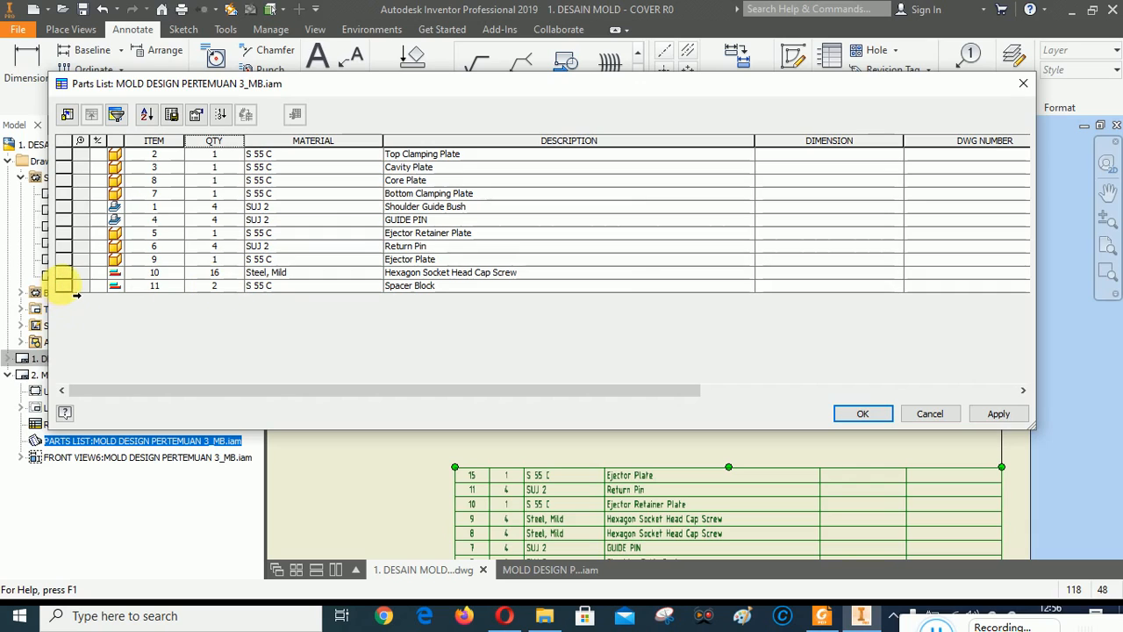
Move the merged Spacer Block row directly after Bottom Clamping Plate and apply the parts list order.
click(63, 286)
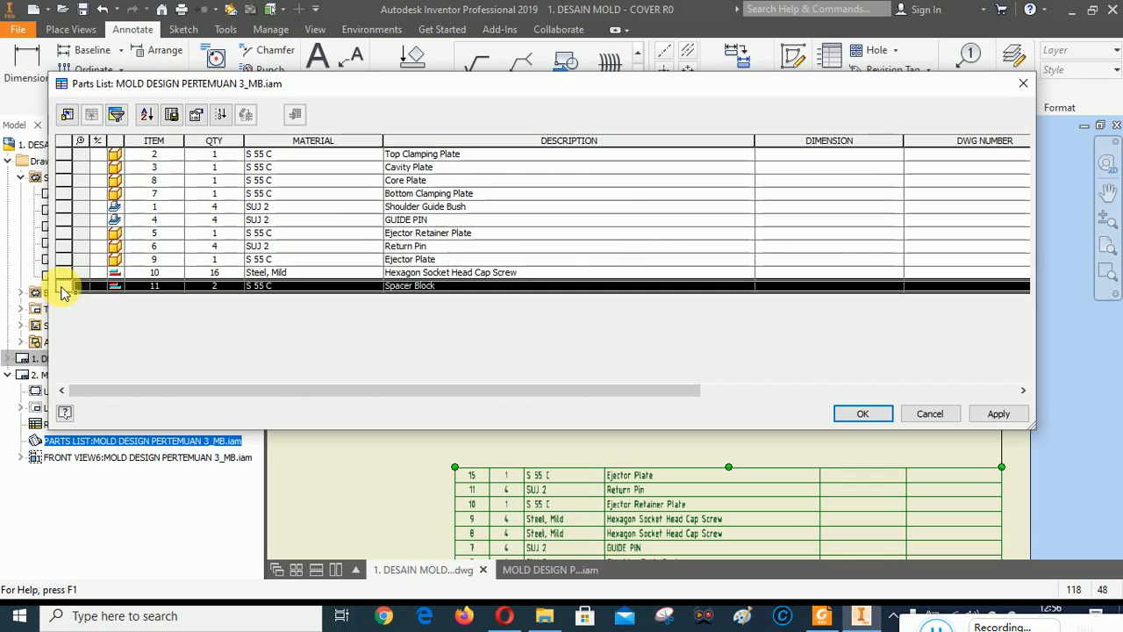
drag(61, 288, 64, 213)
click(470, 247)
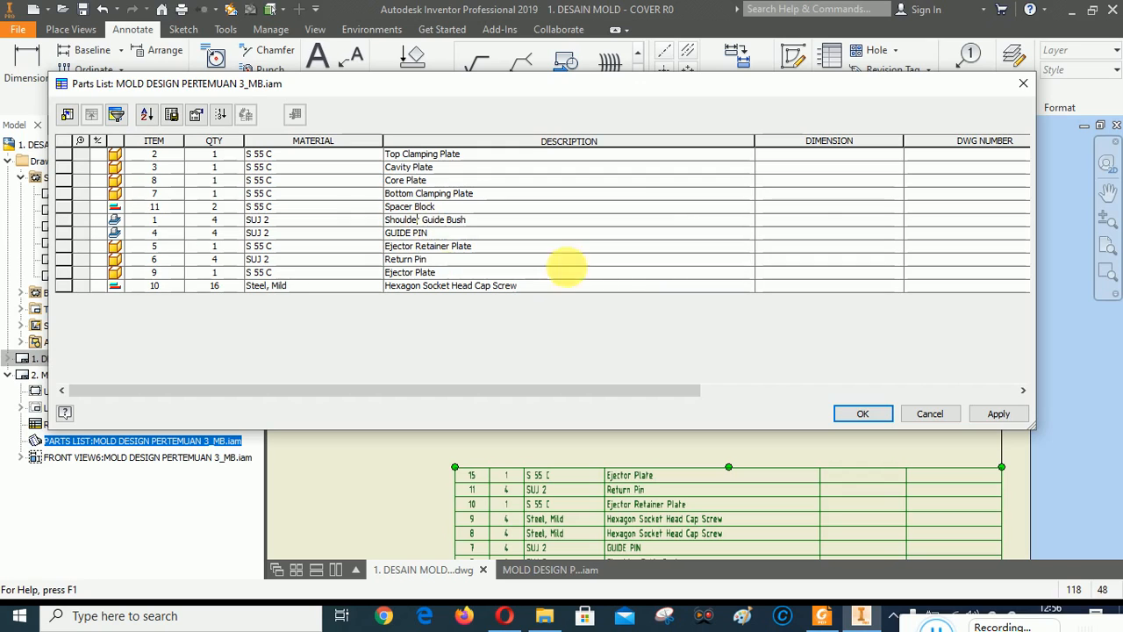
click(999, 413)
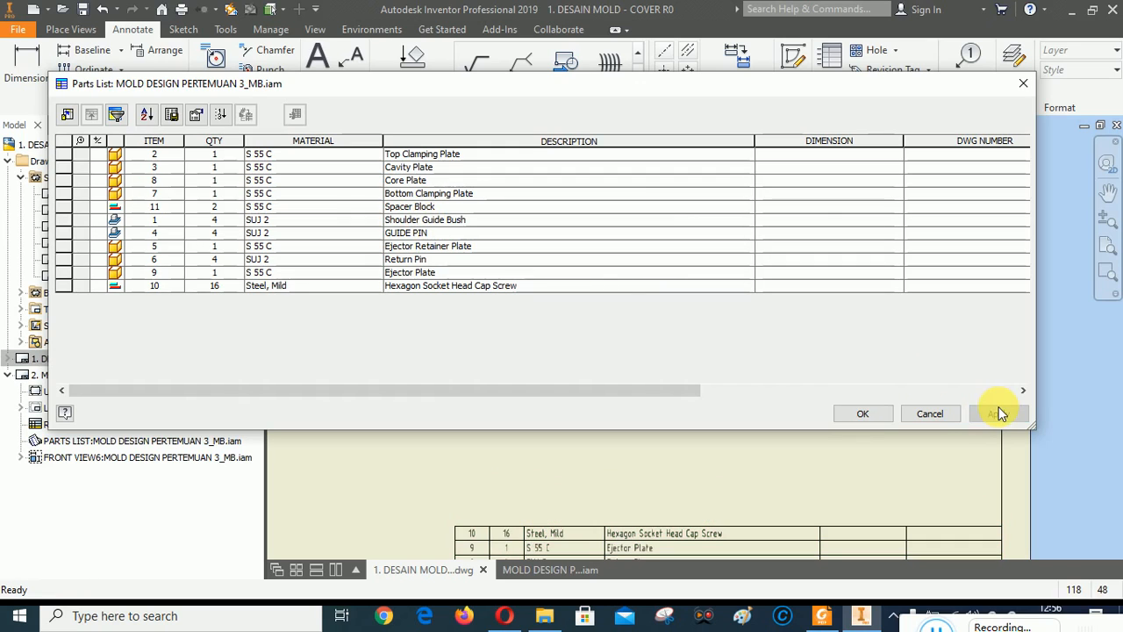
click(863, 413)
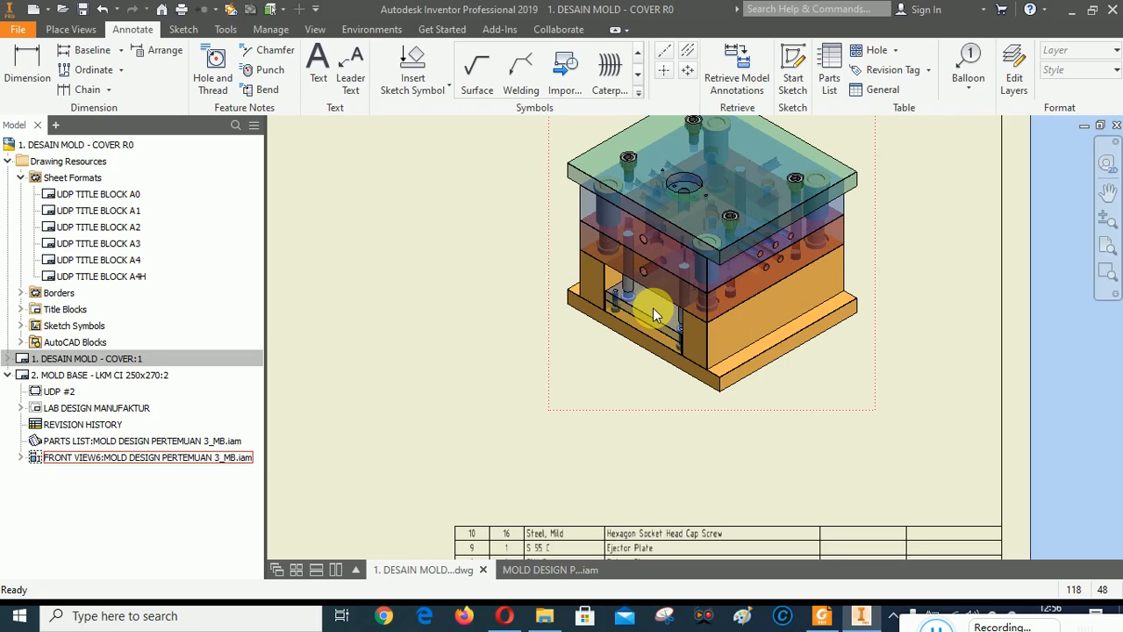
Reopen the parts list for editing and move Ejector Retainer Plate and Ejector Plate directly after Spacer Block.
right_click(658, 538)
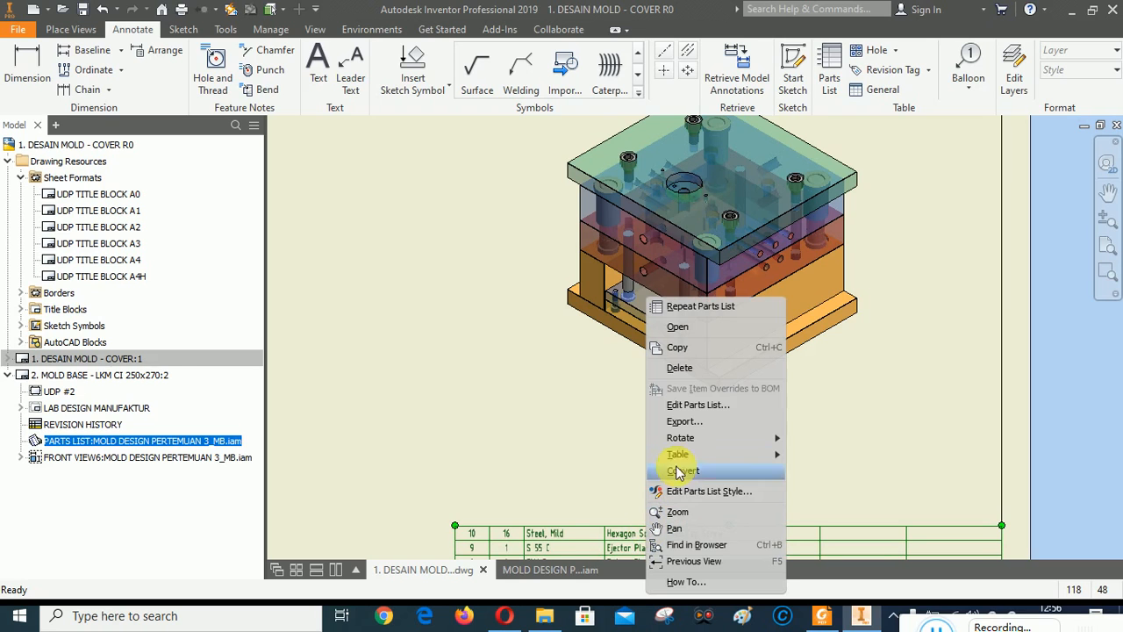
click(698, 409)
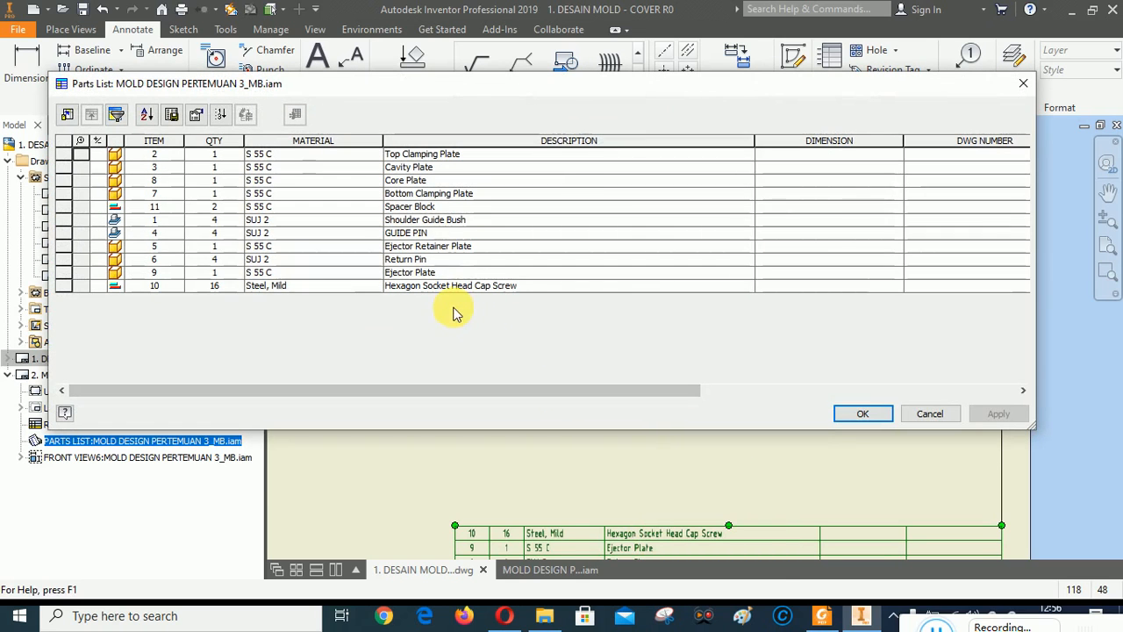
click(64, 246)
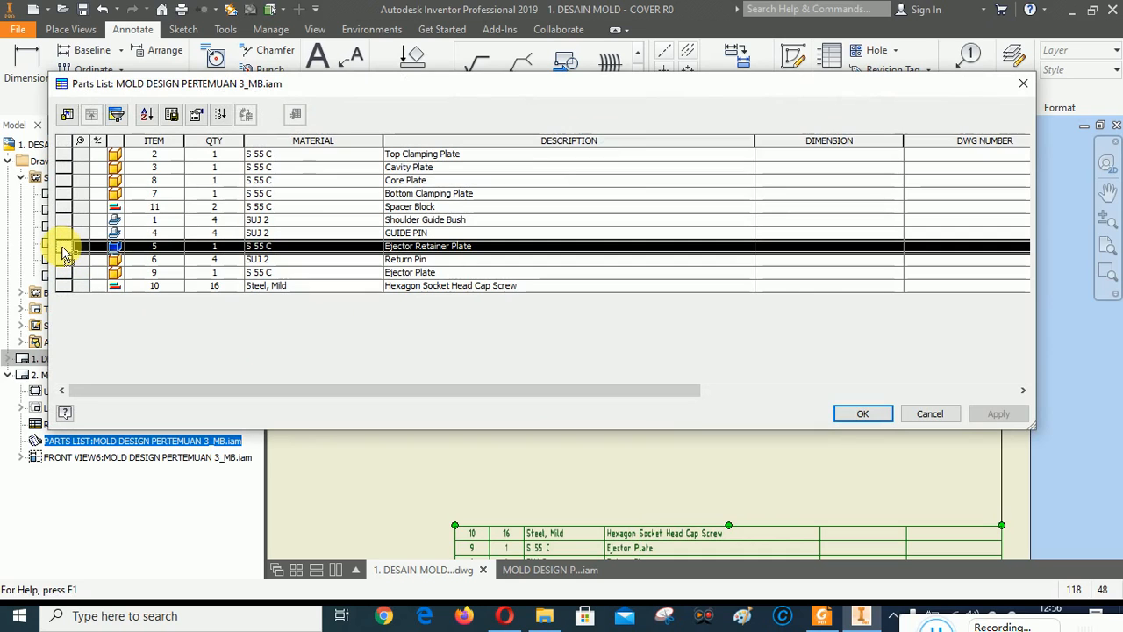
drag(64, 252, 67, 232)
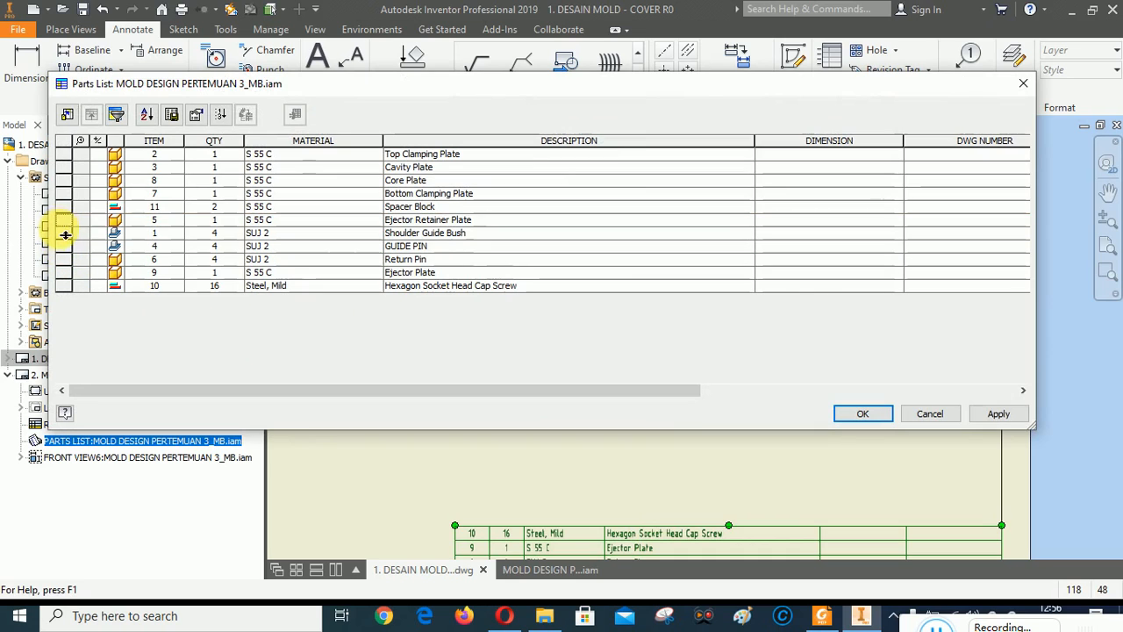
click(64, 272)
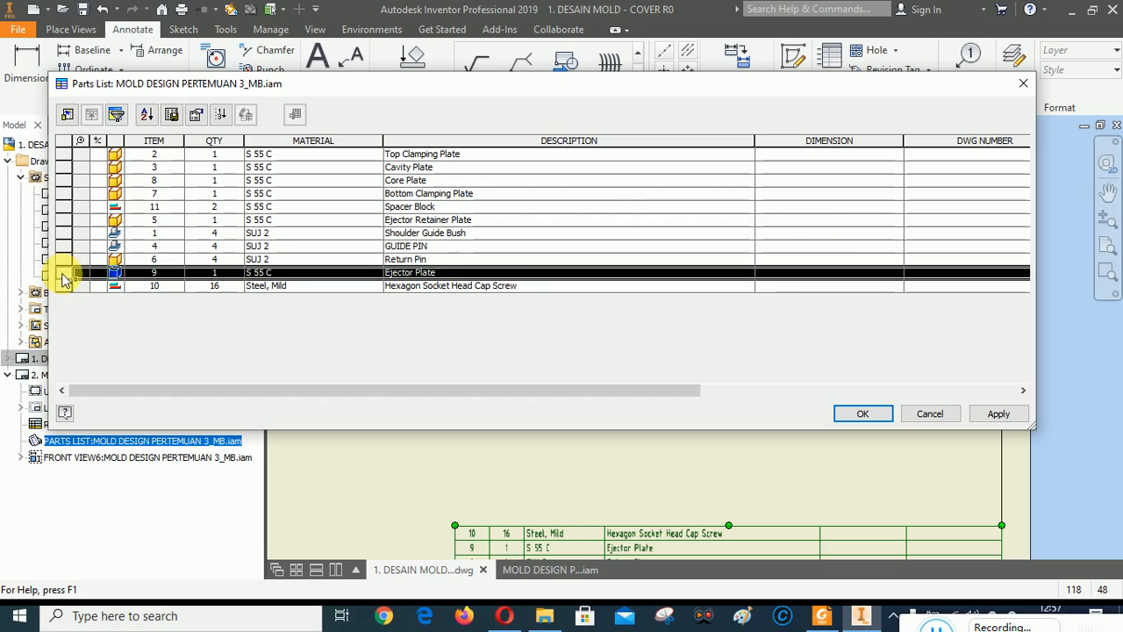
drag(64, 277, 67, 233)
click(404, 272)
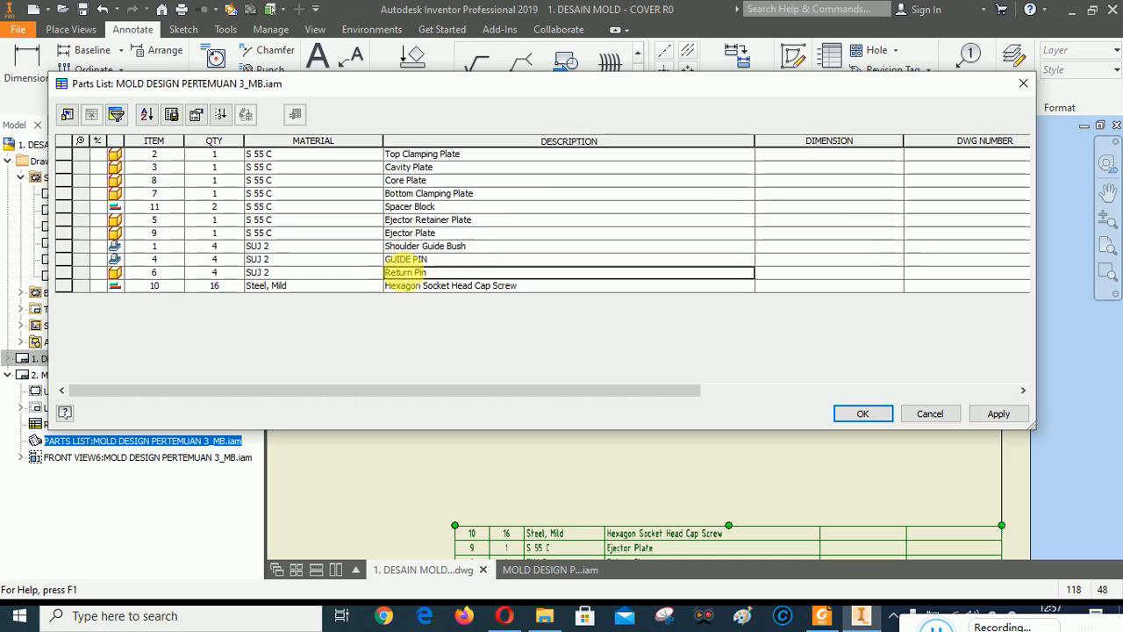
Move the GUIDE PIN row above Shoulder Guide Bush, apply the parts list order and save the drawing.
click(489, 245)
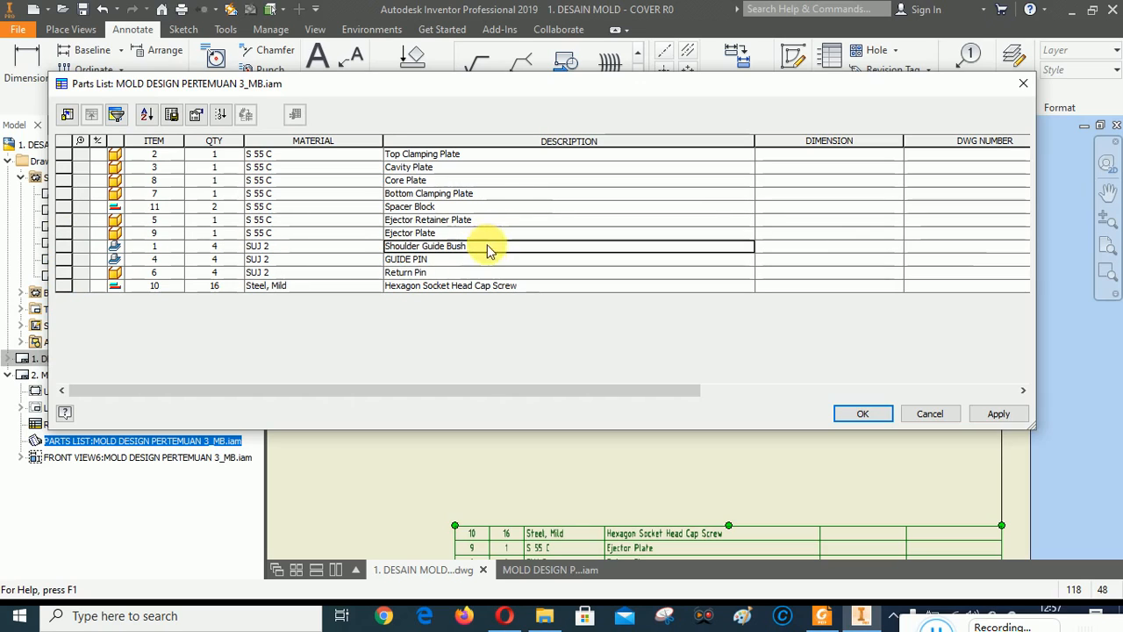
click(436, 245)
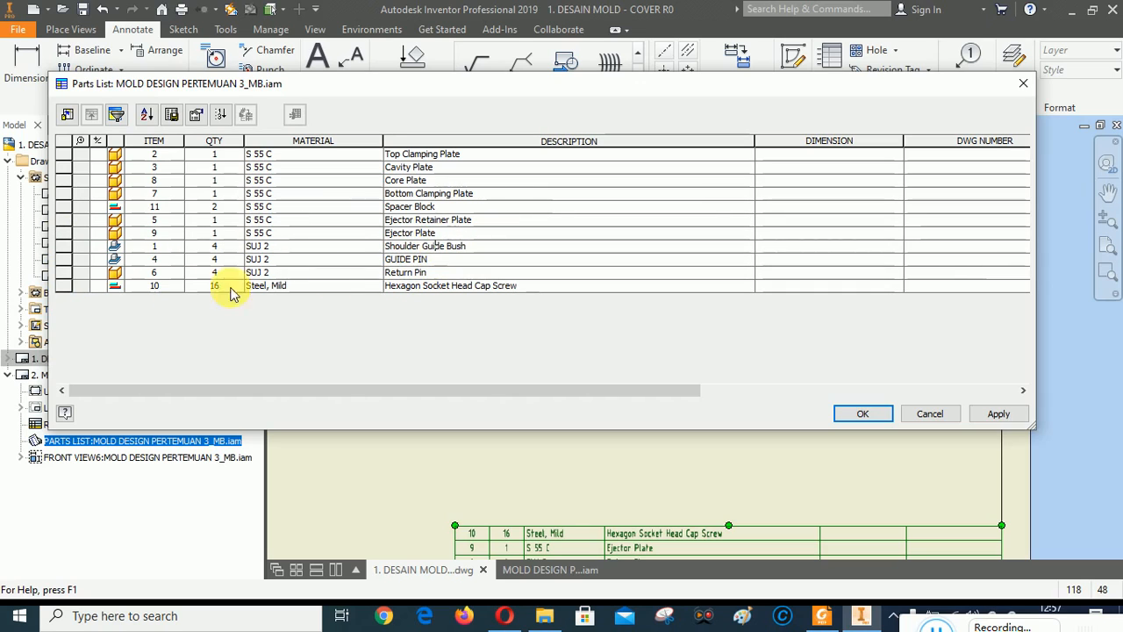
drag(62, 259, 63, 248)
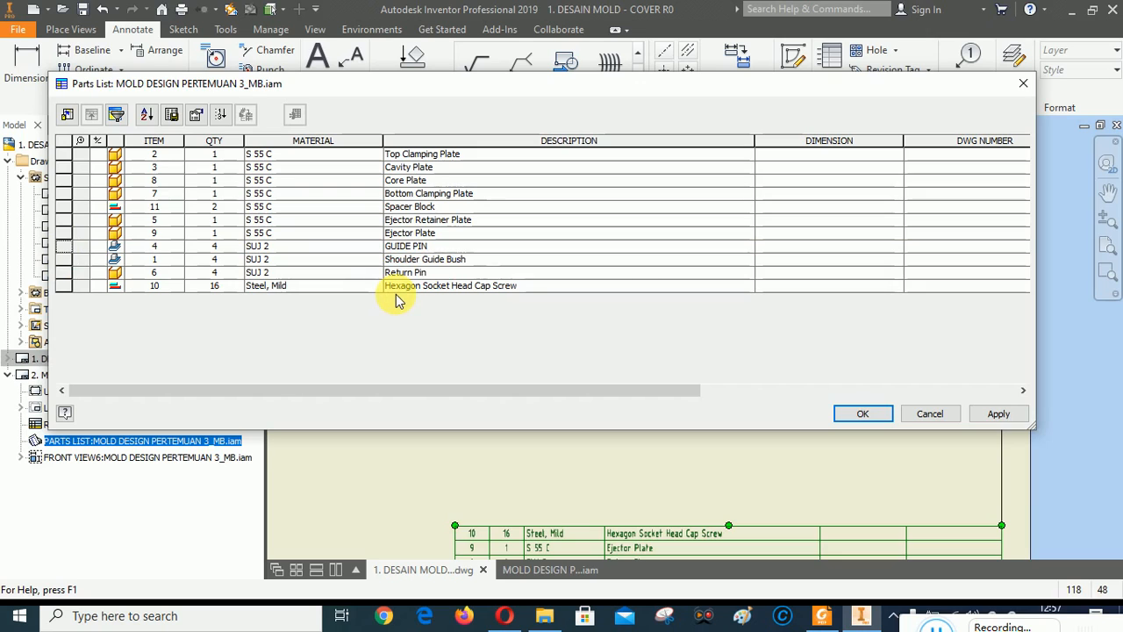
click(999, 416)
click(856, 414)
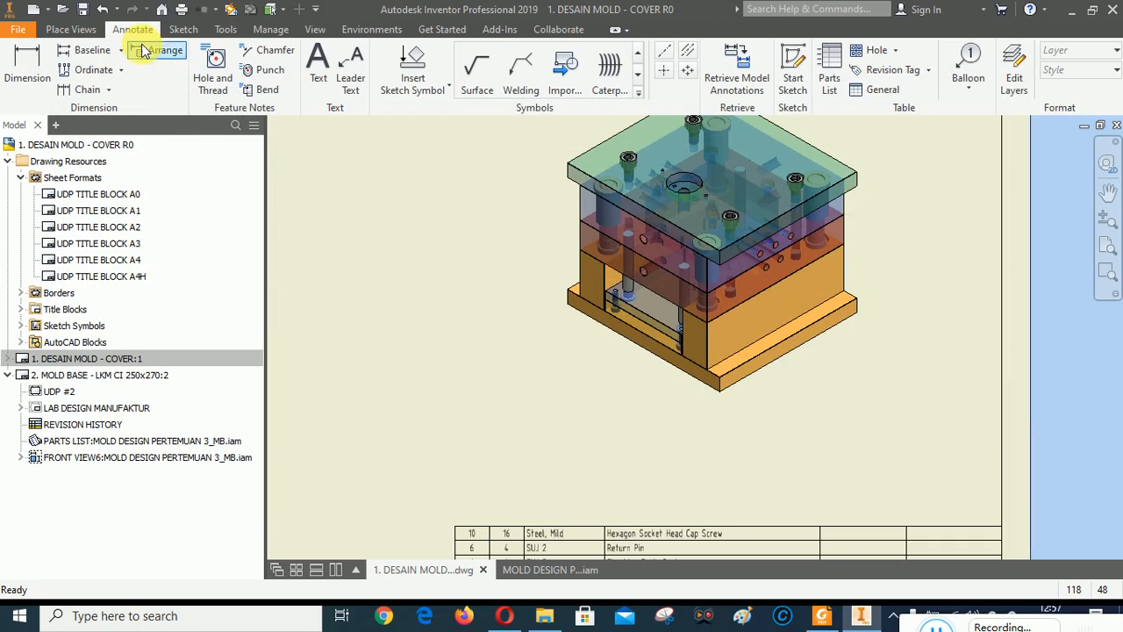
click(81, 10)
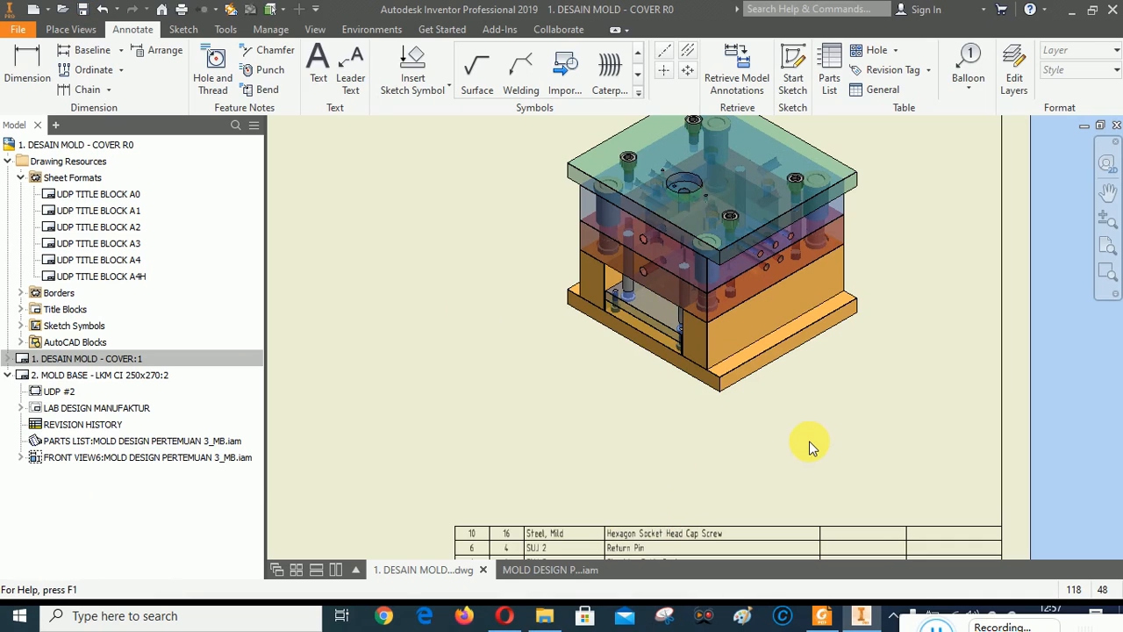
Examine the reordered parts list, the isometric mold base view and the overall sheet layout.
scroll(809, 440, up, 2)
scroll(810, 440, down, 10)
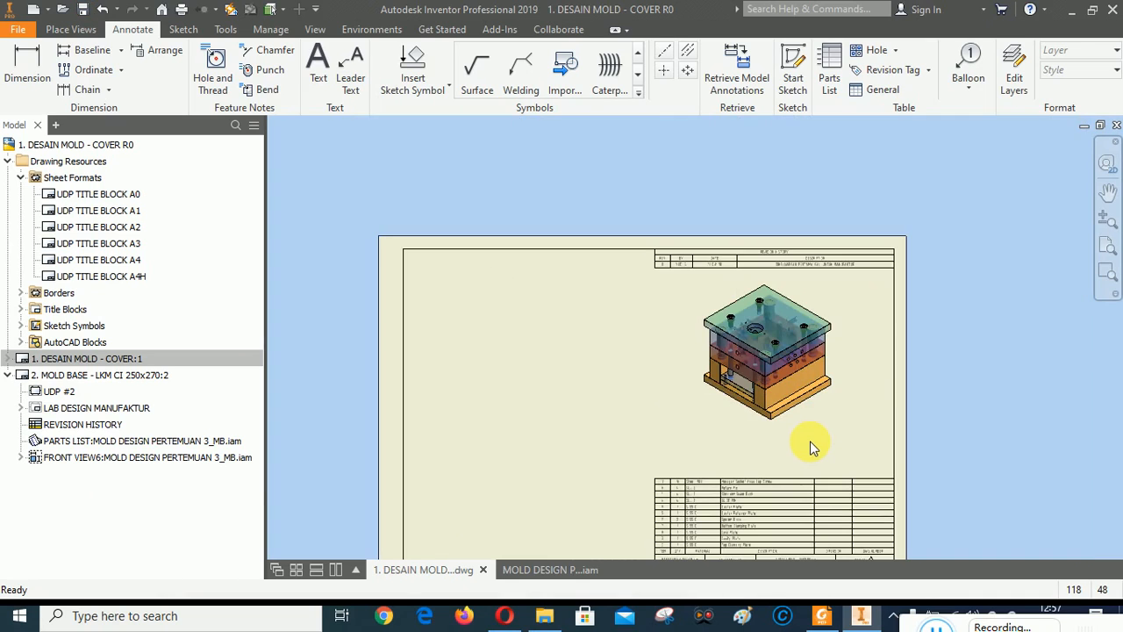
scroll(782, 452, up, 8)
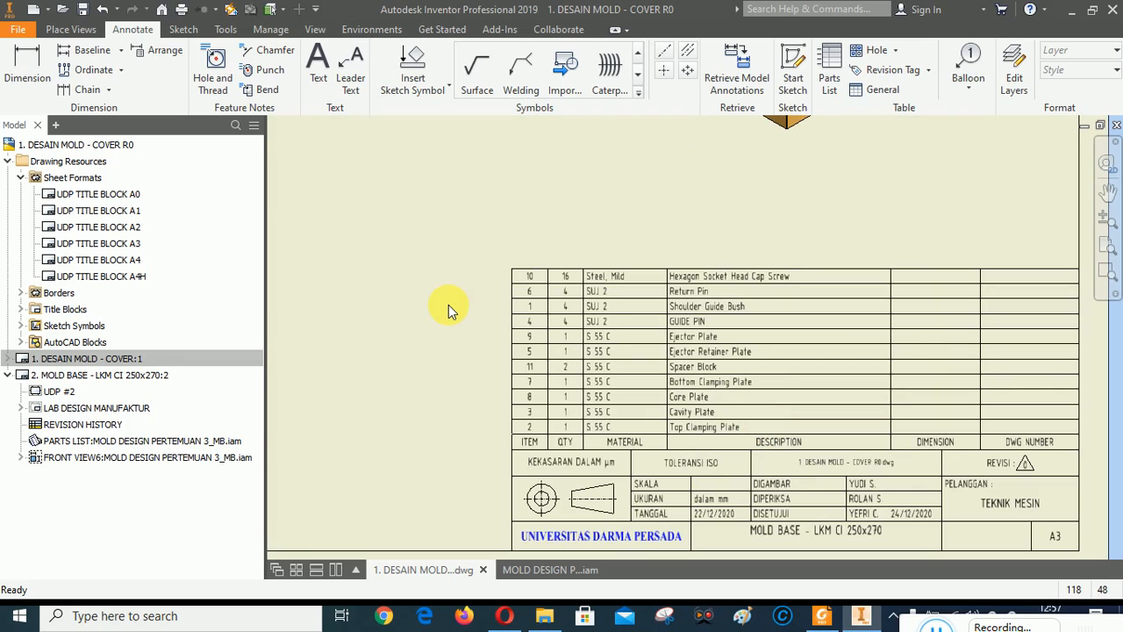
click(758, 276)
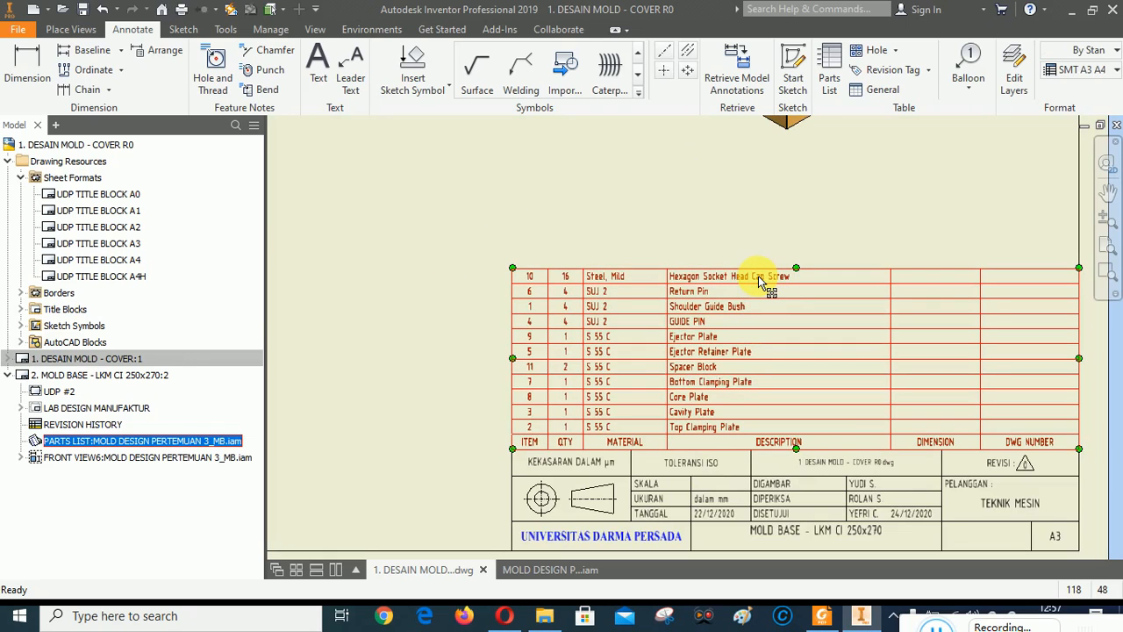
scroll(760, 280, down, 5)
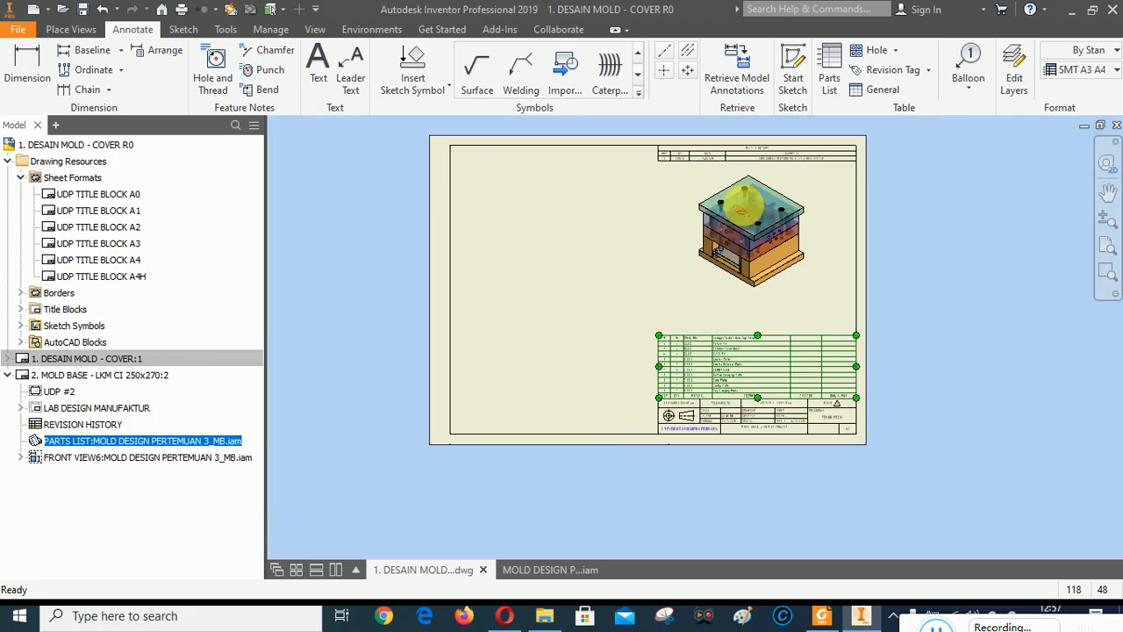
scroll(740, 208, up, 6)
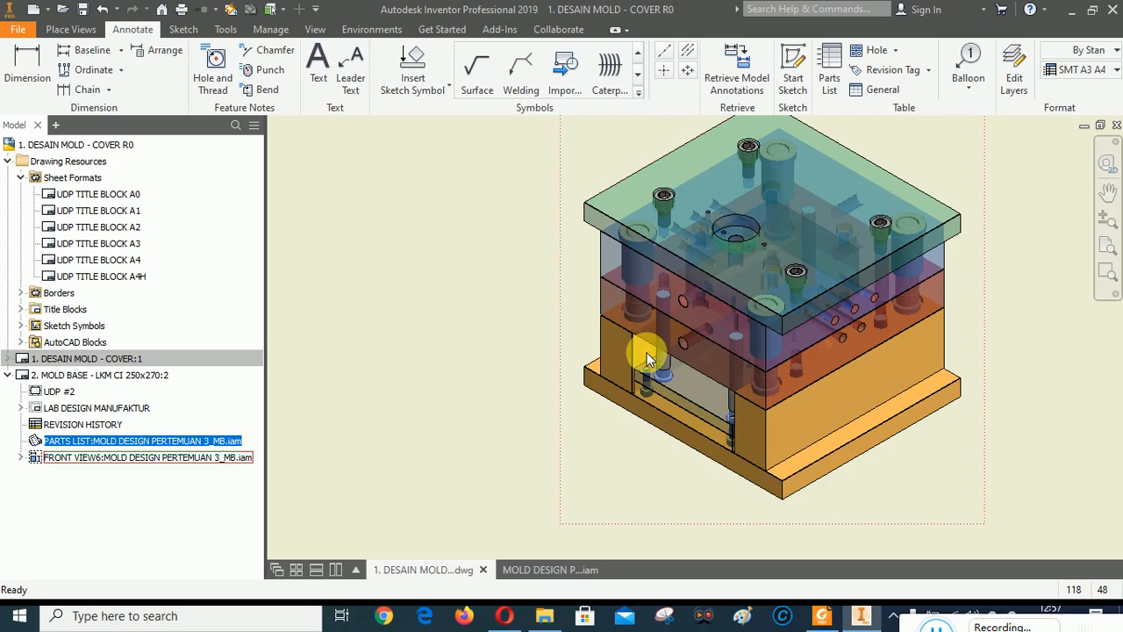
scroll(647, 355, up, 3)
scroll(644, 331, down, 2)
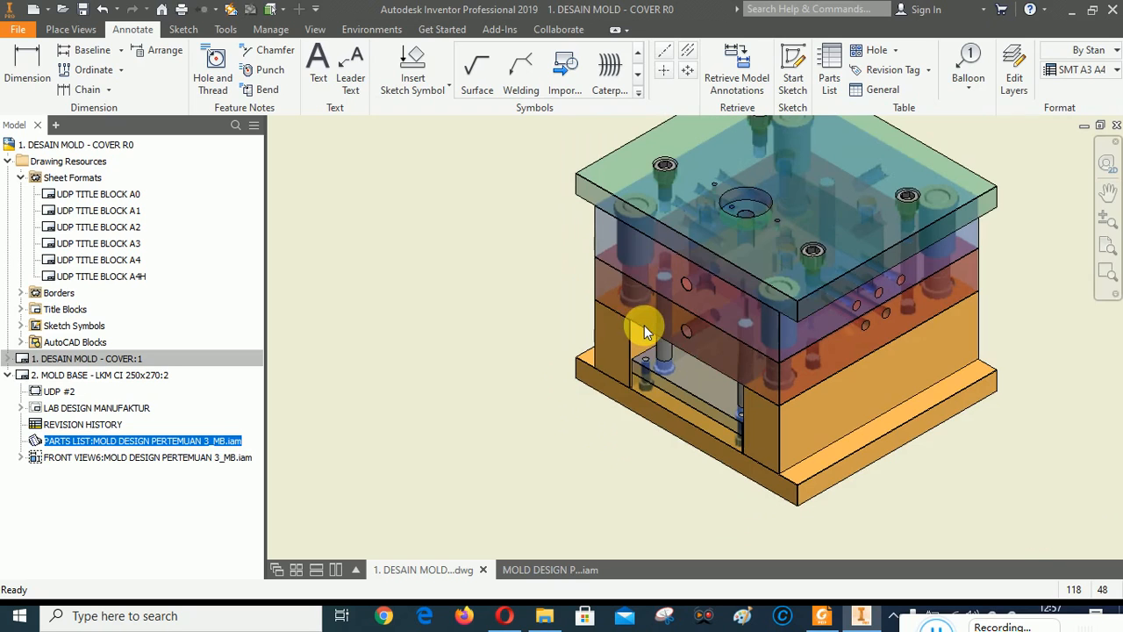
click(1106, 245)
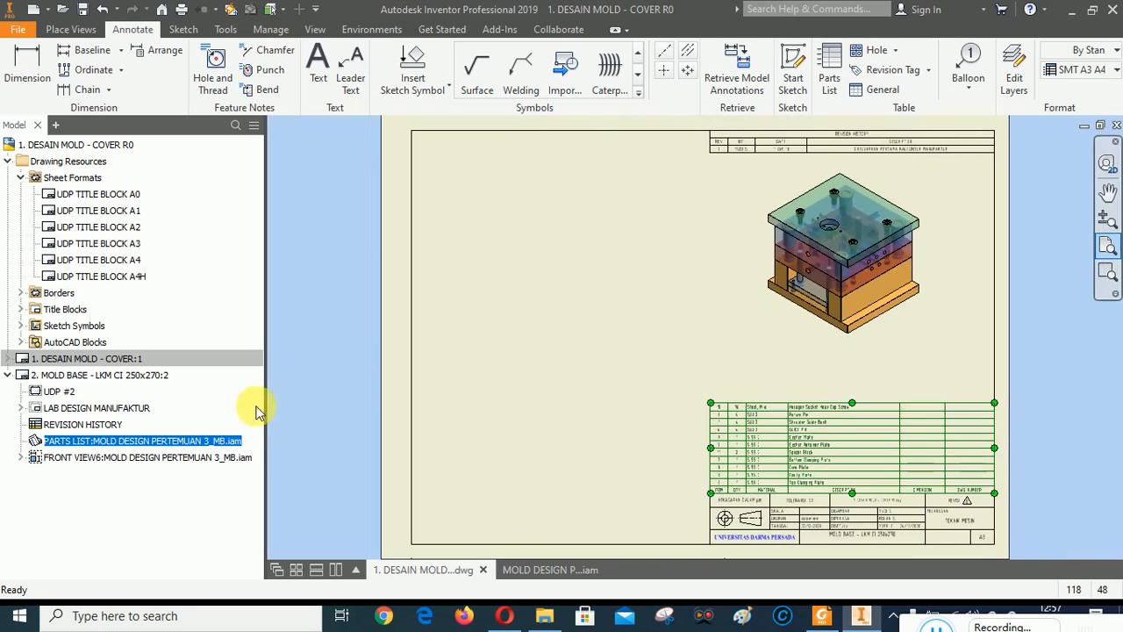
Reopen the mold base parts list for editing and review its row merge settings, including the component types and first merge key.
right_click(809, 421)
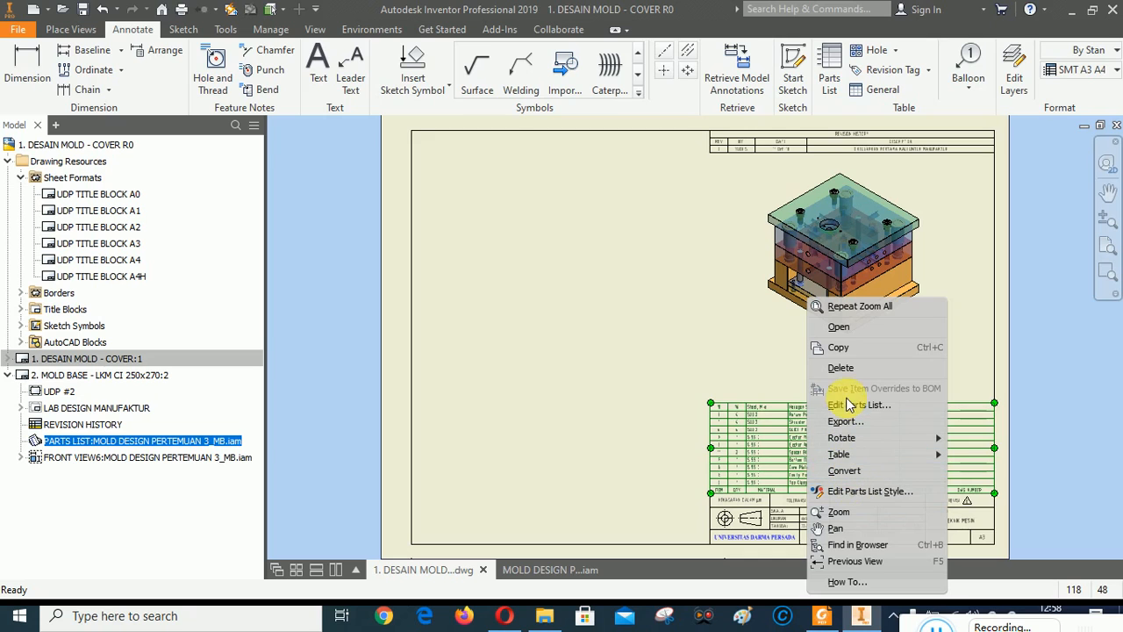
click(849, 404)
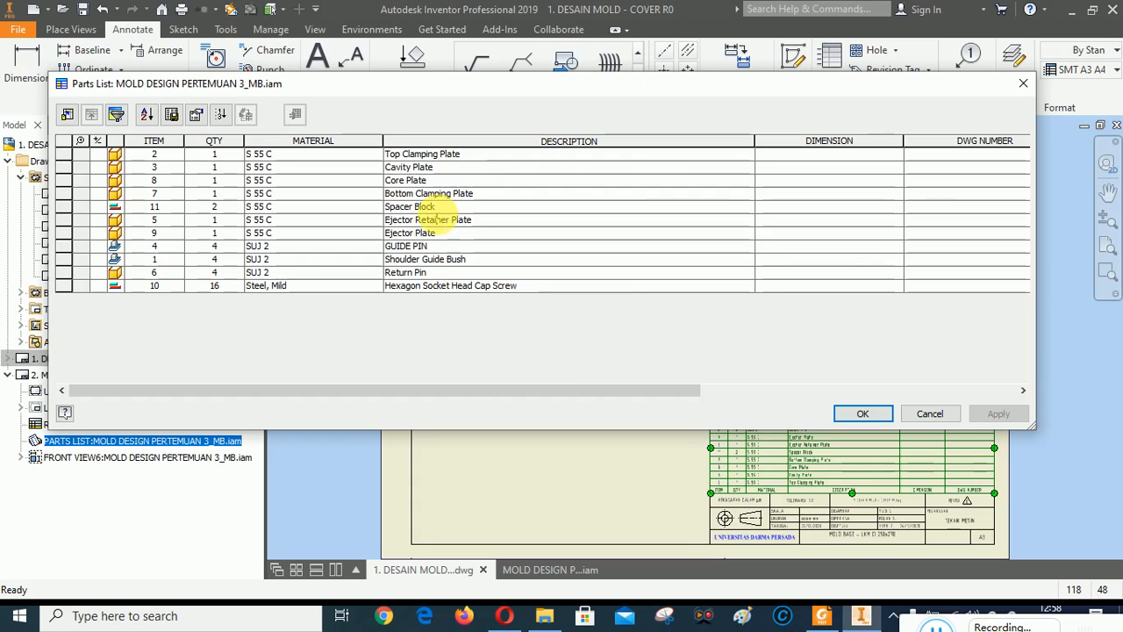
click(428, 233)
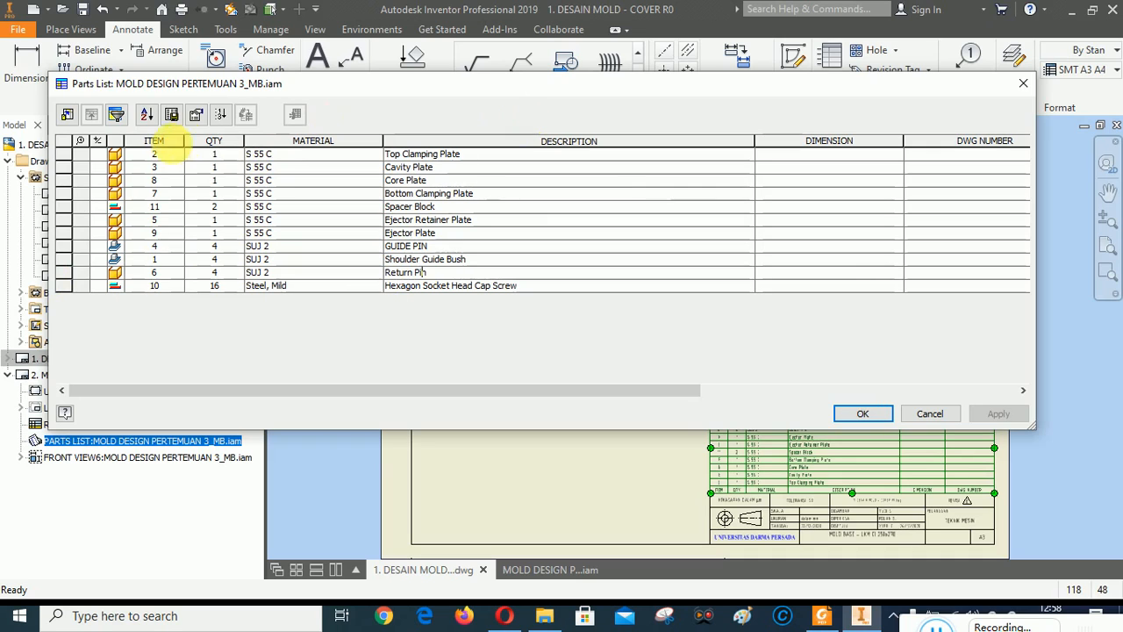
right_click(212, 142)
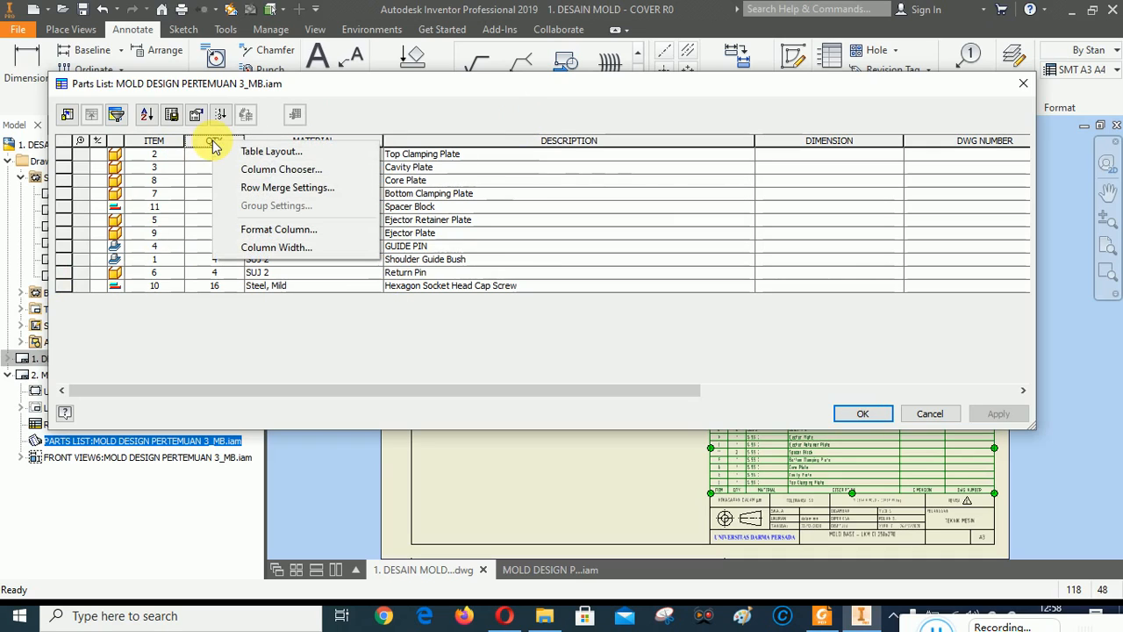
click(301, 188)
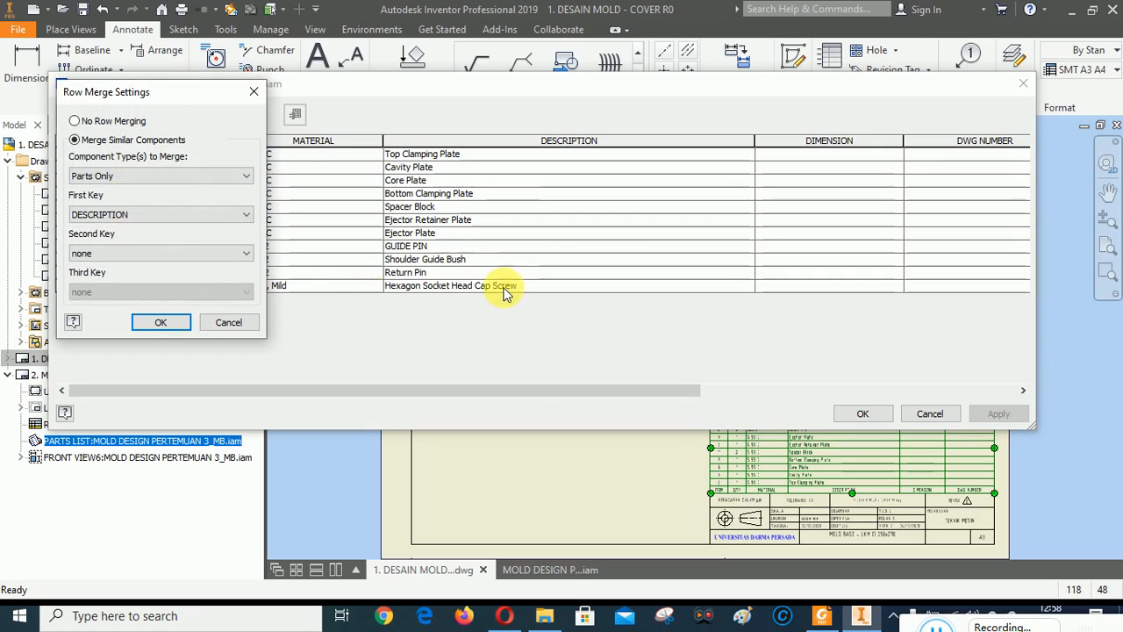
drag(201, 90, 341, 91)
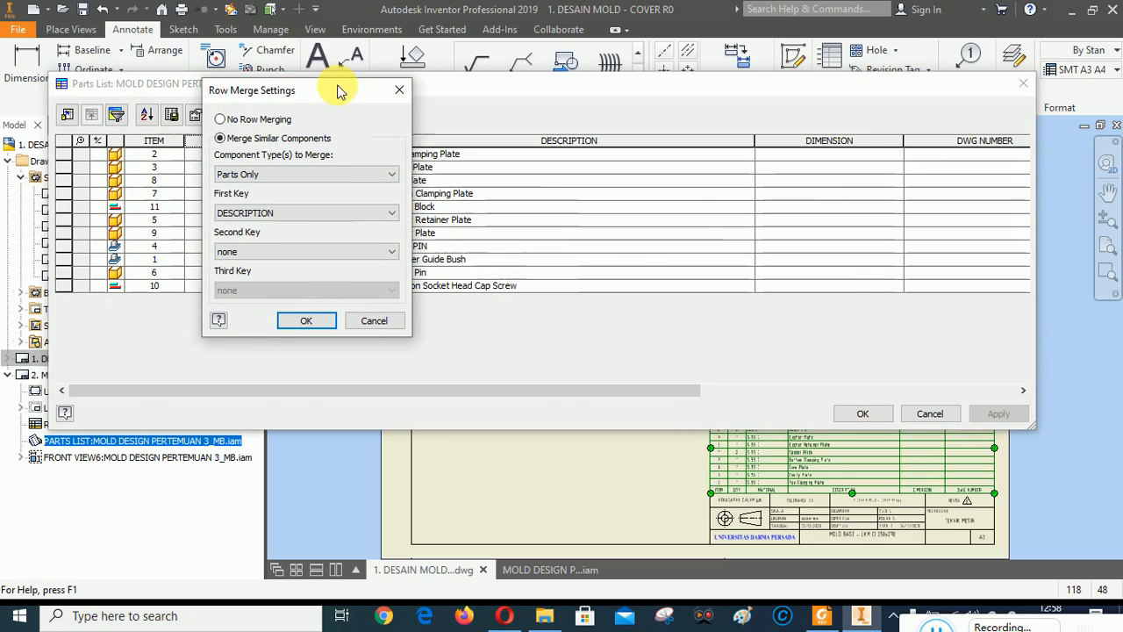
click(391, 174)
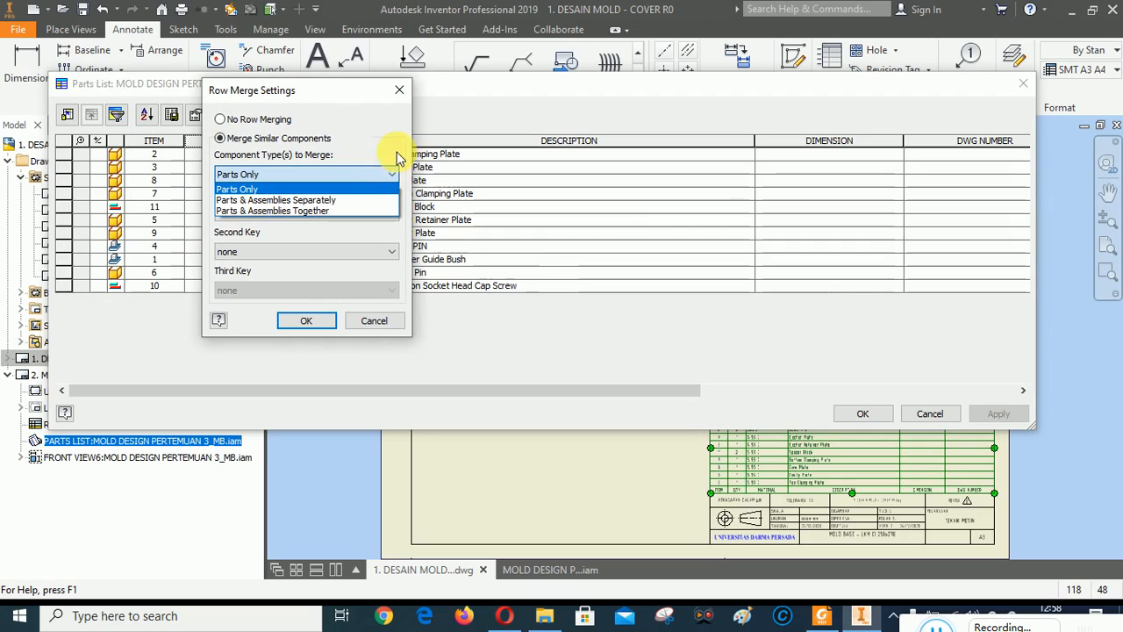
click(391, 176)
click(392, 213)
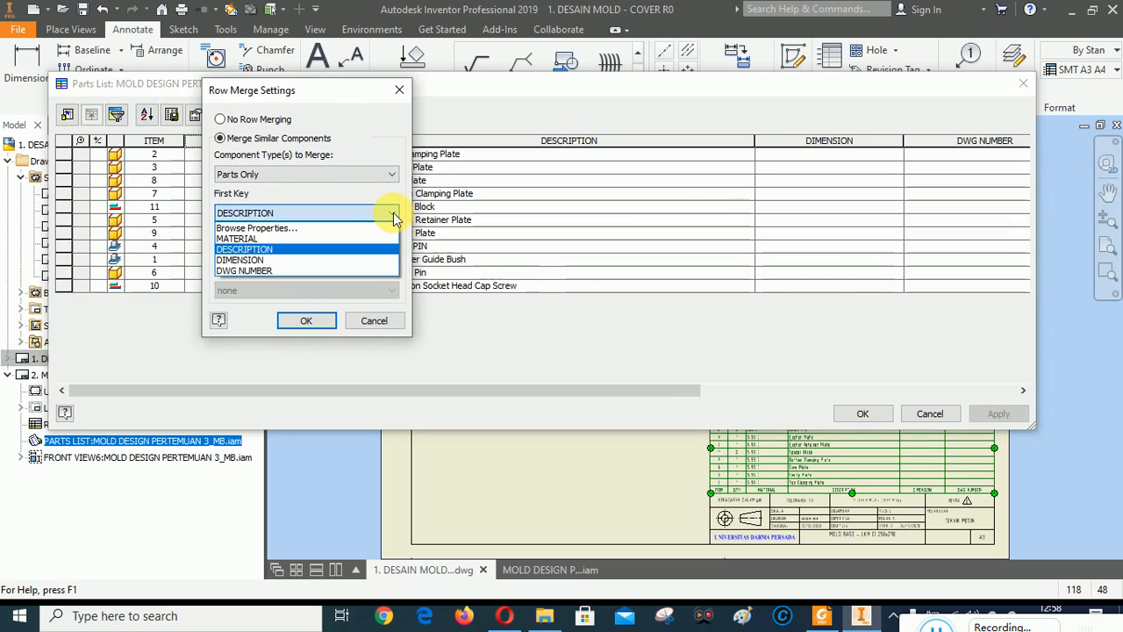
click(393, 213)
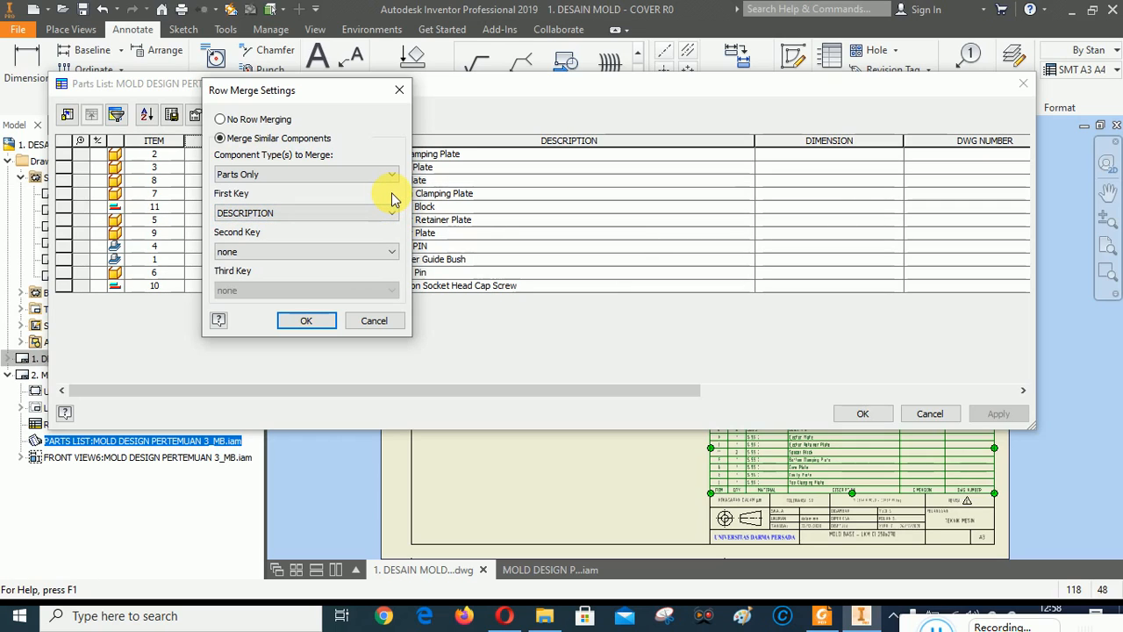
click(312, 320)
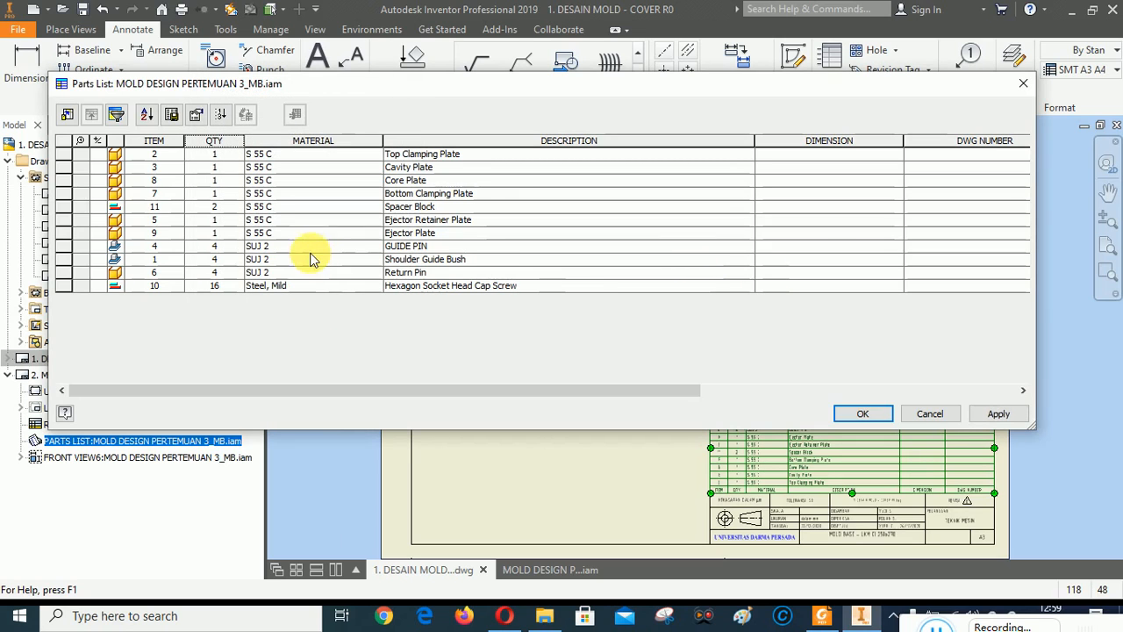
Try to open the part file from the merged Spacer Block row of the parts list.
right_click(117, 213)
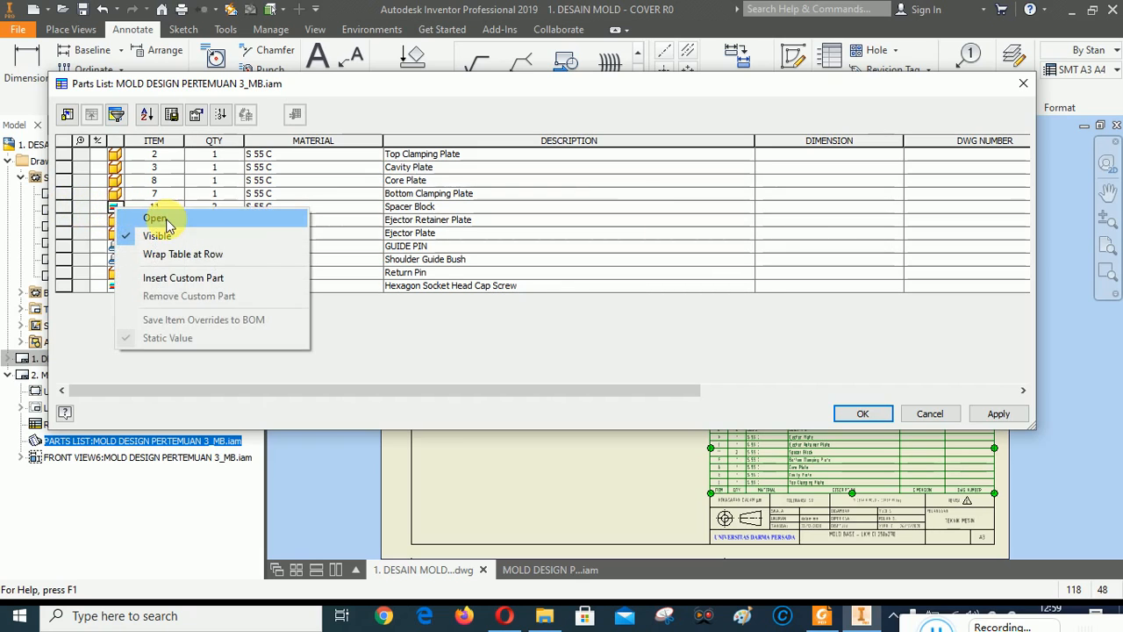
click(154, 219)
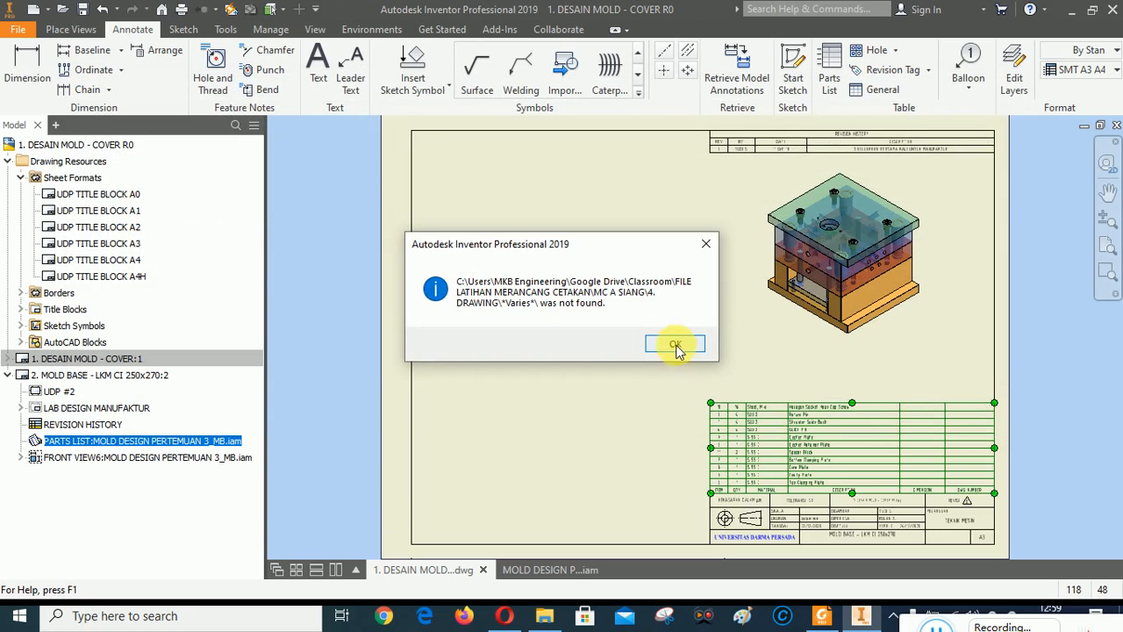
click(675, 345)
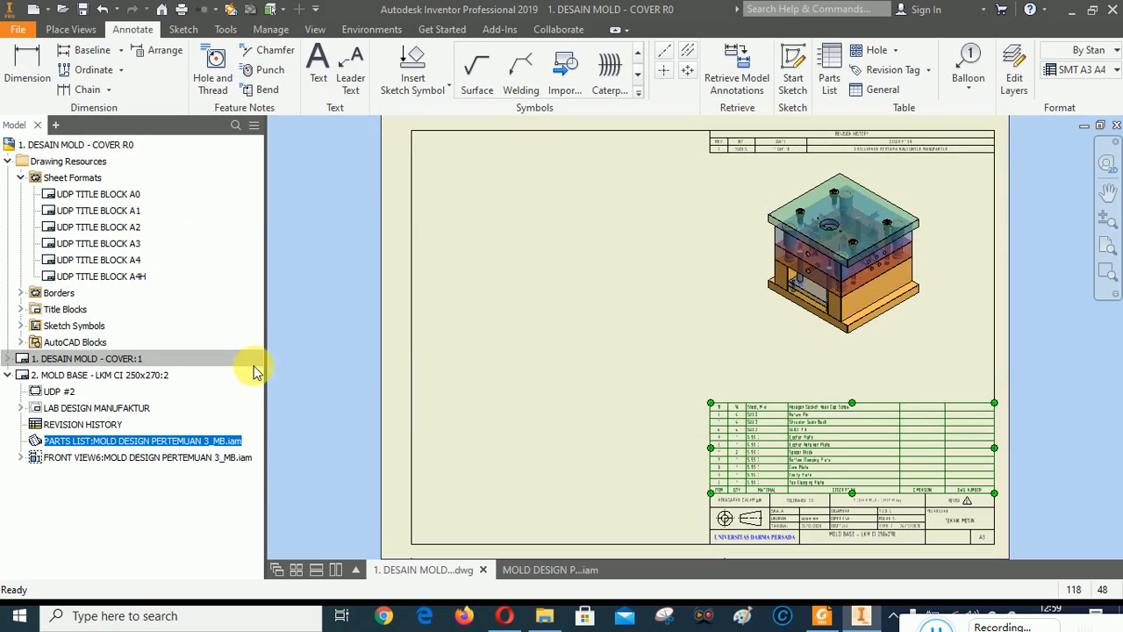
Reopen the parts list for editing, set its row merge settings to No Row Merging and apply the change.
right_click(785, 444)
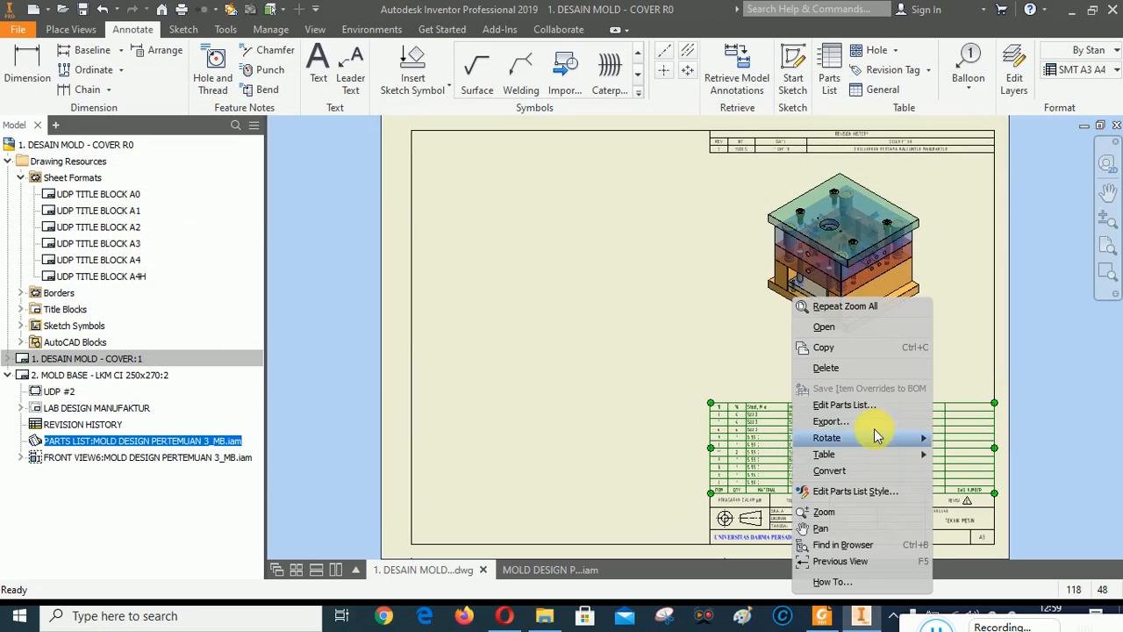
click(854, 400)
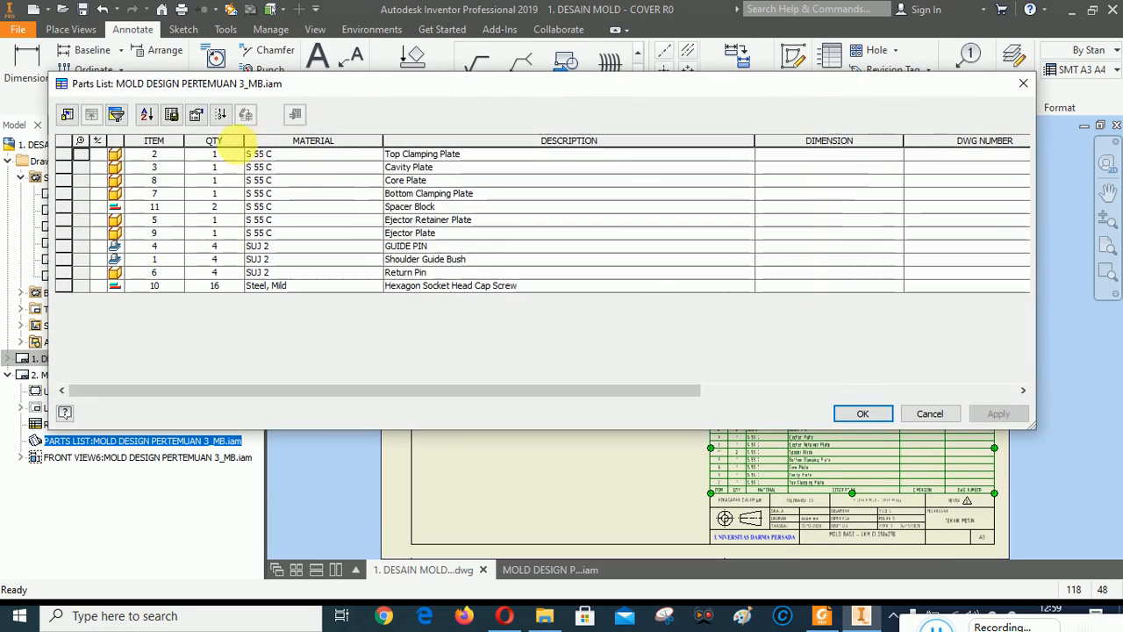
click(214, 142)
right_click(223, 151)
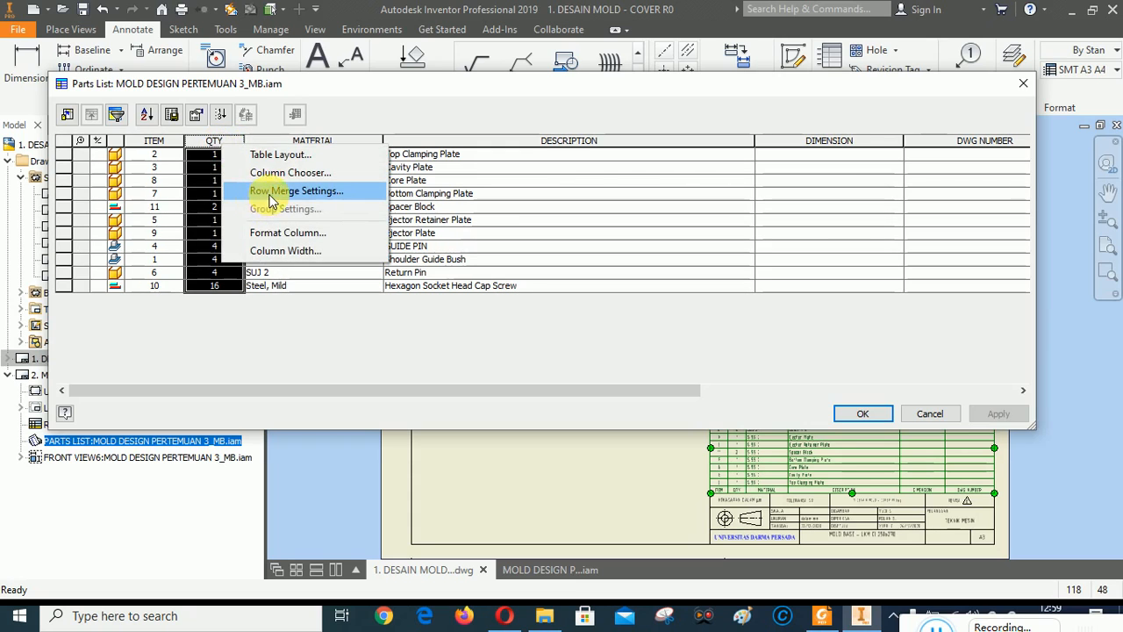
click(262, 191)
click(79, 120)
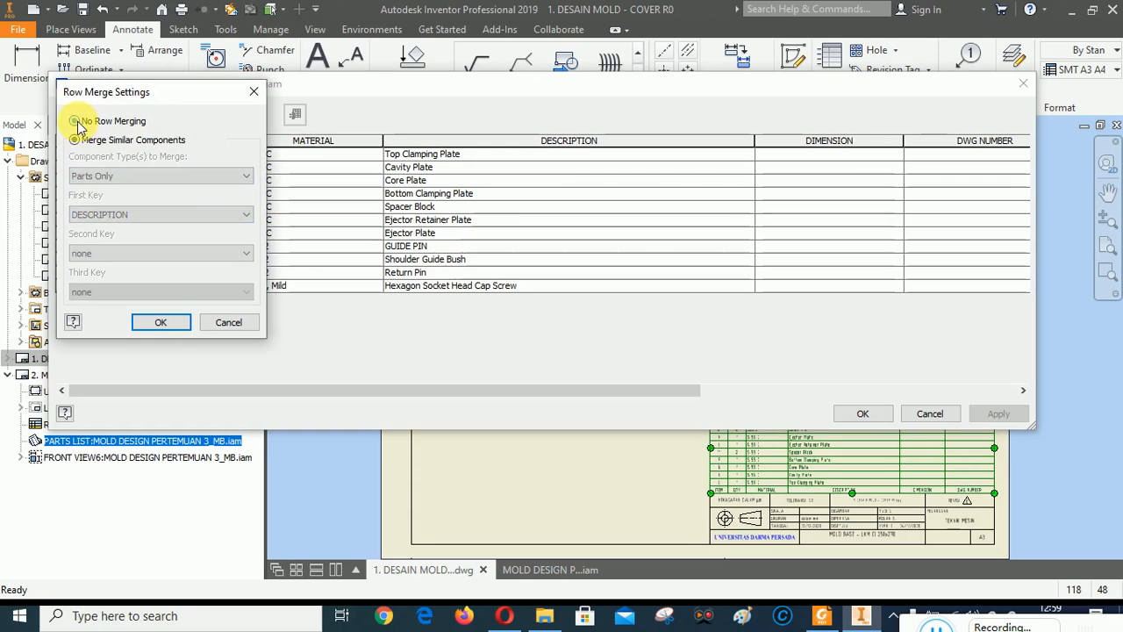
click(167, 326)
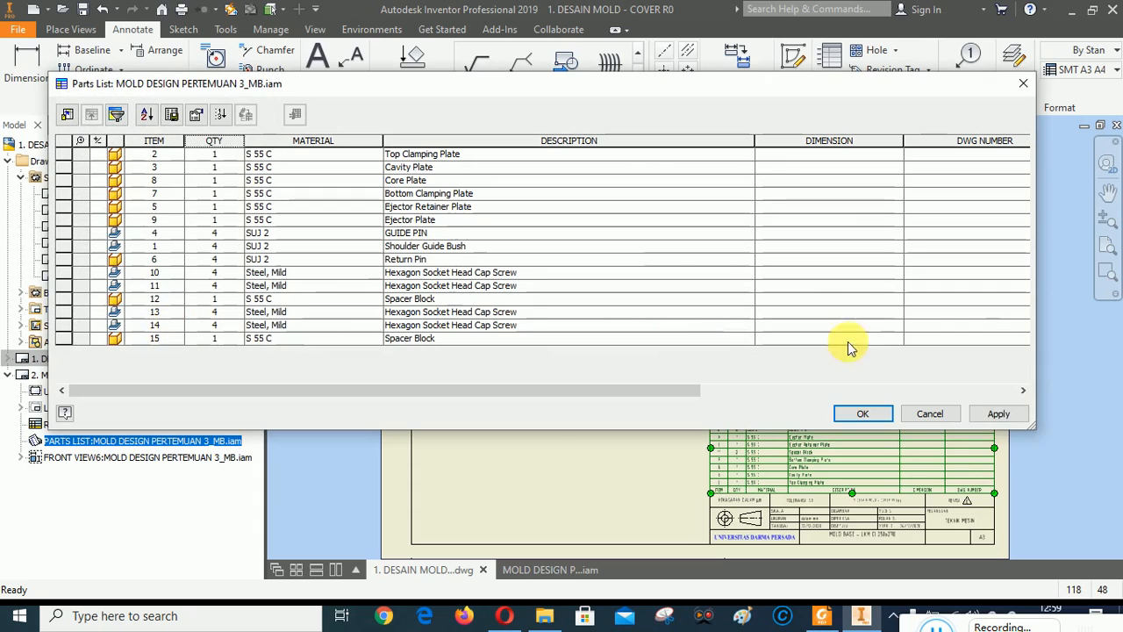
click(997, 415)
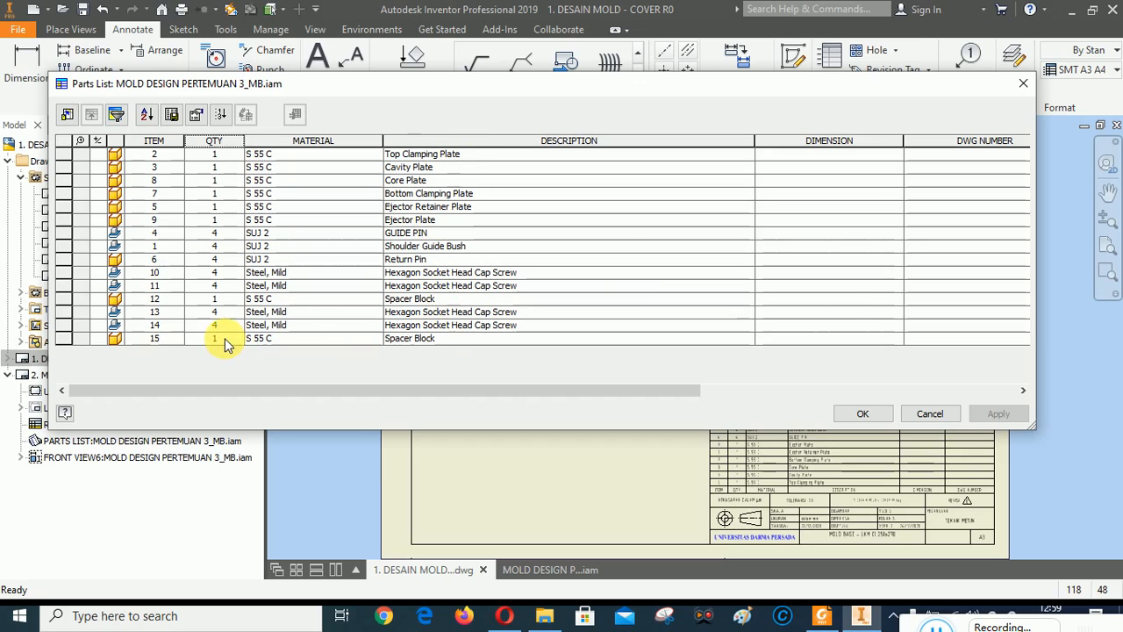
Open the item 12 Spacer Block part from the parts list and view the project data in its iProperties.
right_click(116, 300)
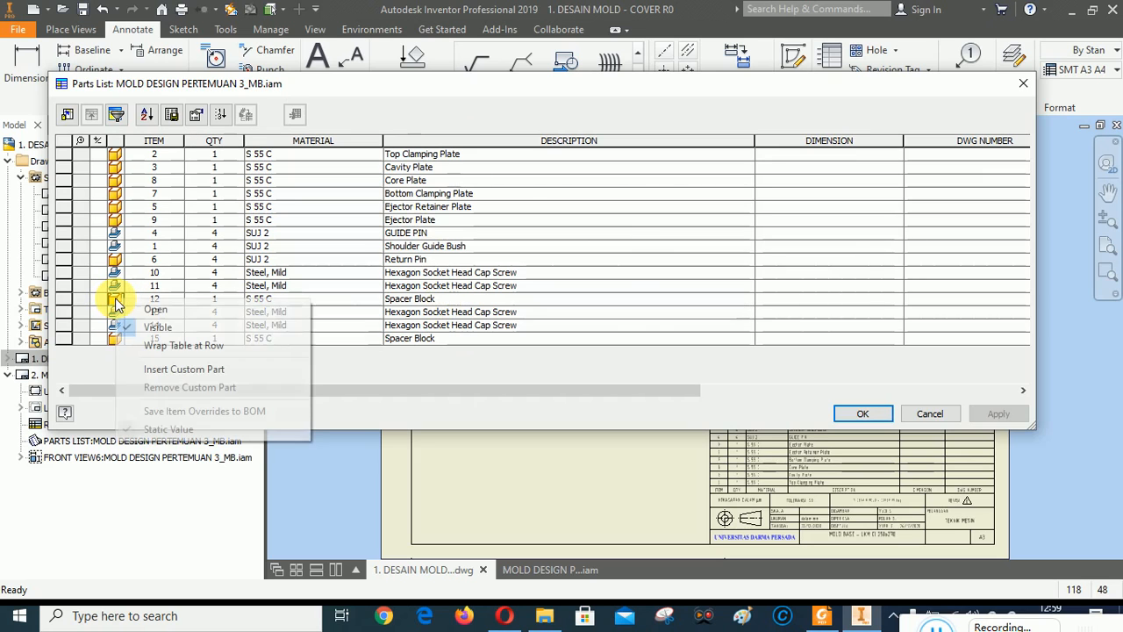
click(146, 311)
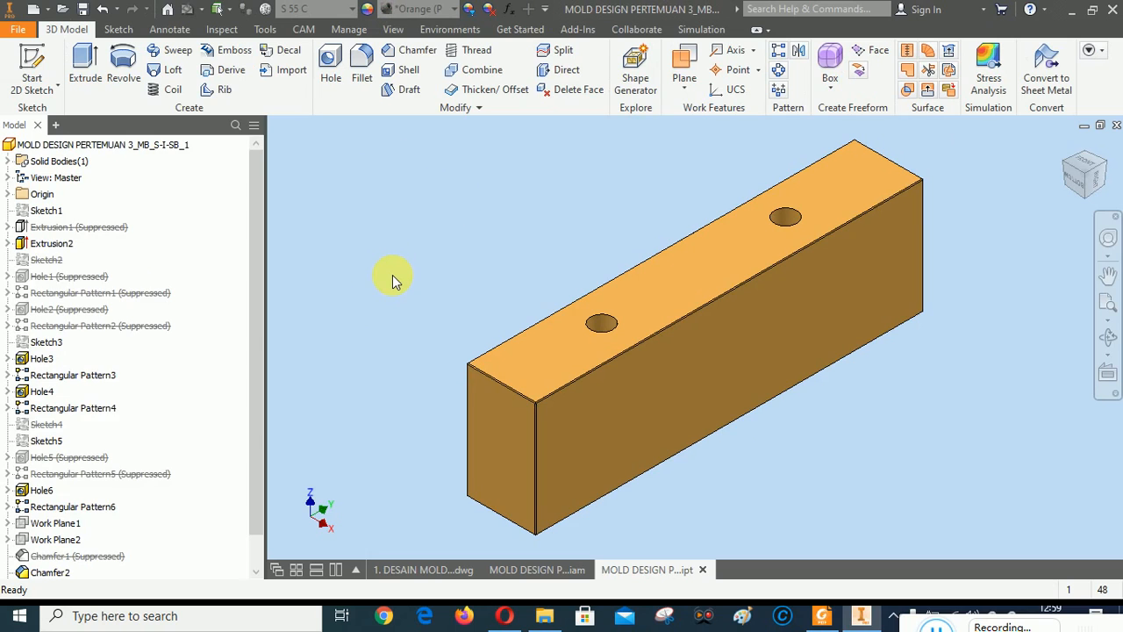
right_click(83, 147)
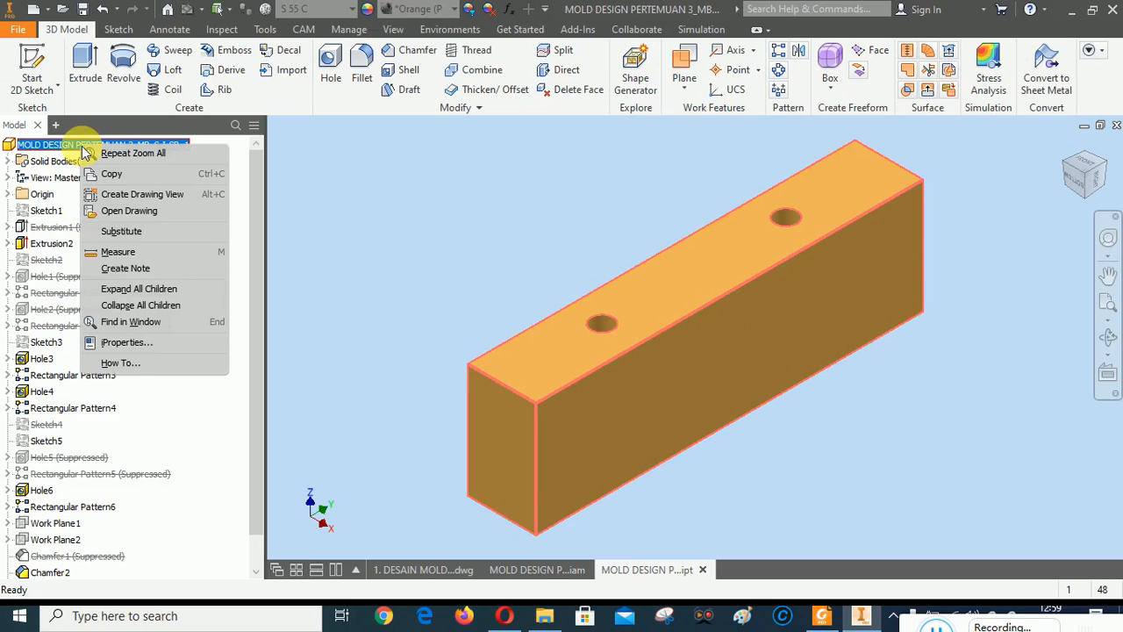
click(115, 342)
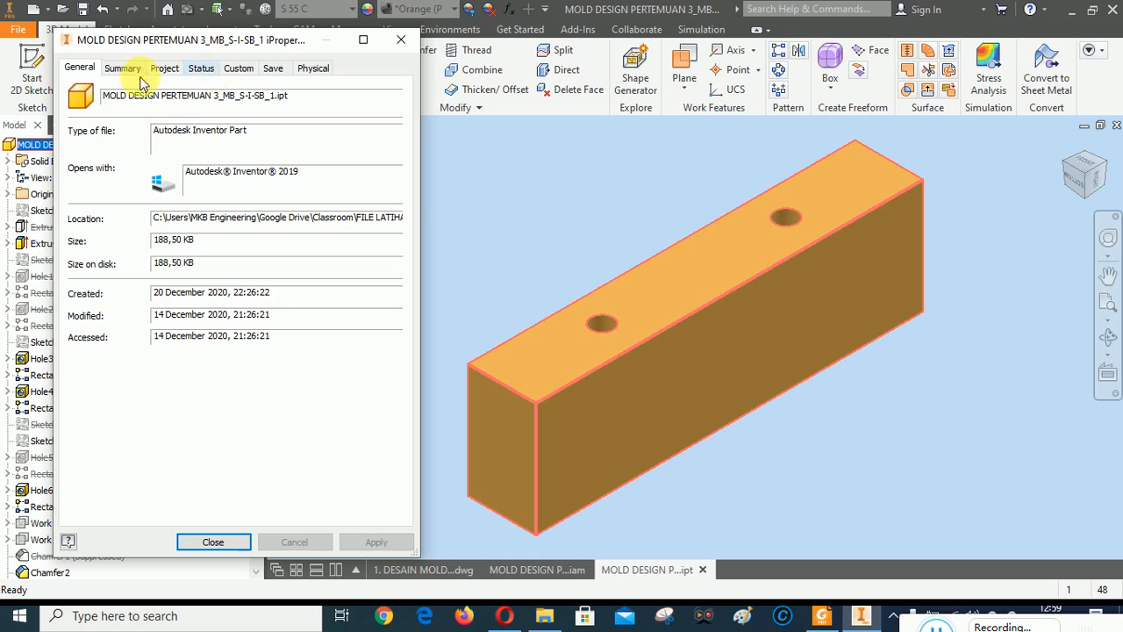
click(164, 68)
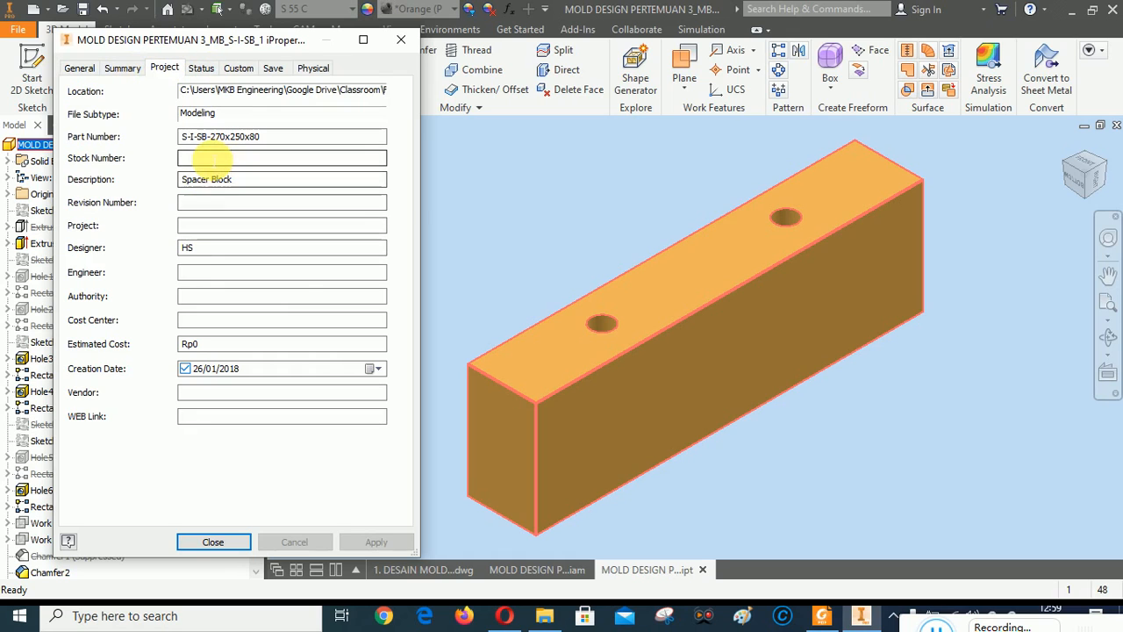
click(201, 158)
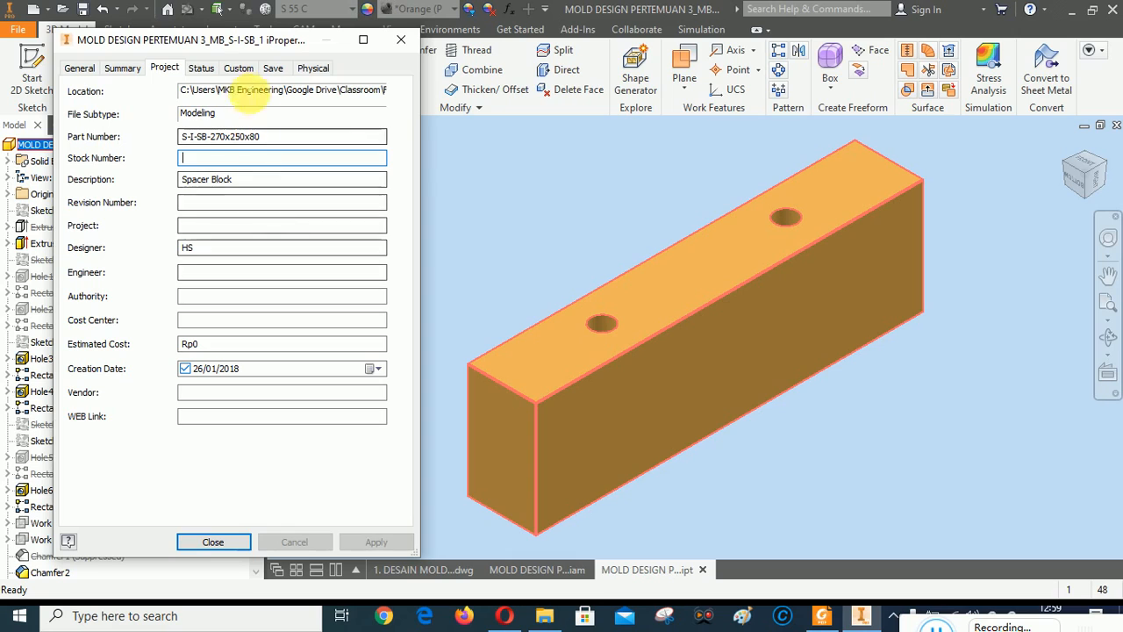
Add a custom Text iProperty named DIMENSION to the Spacer Block part, leaving its value empty, and apply it.
click(237, 71)
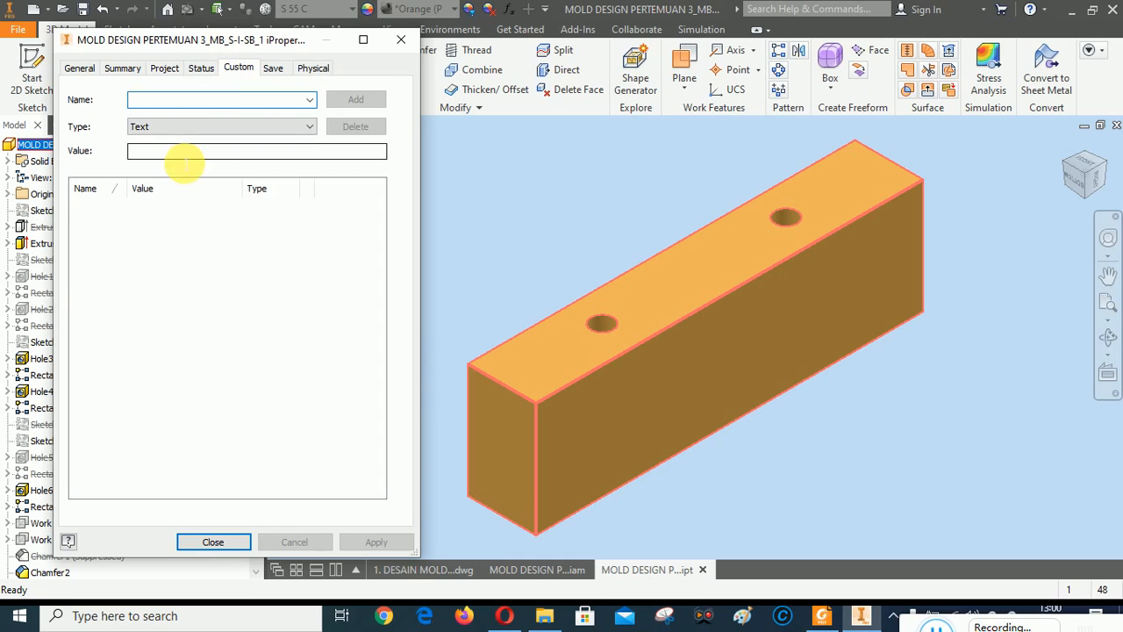
text(DIMENSION)
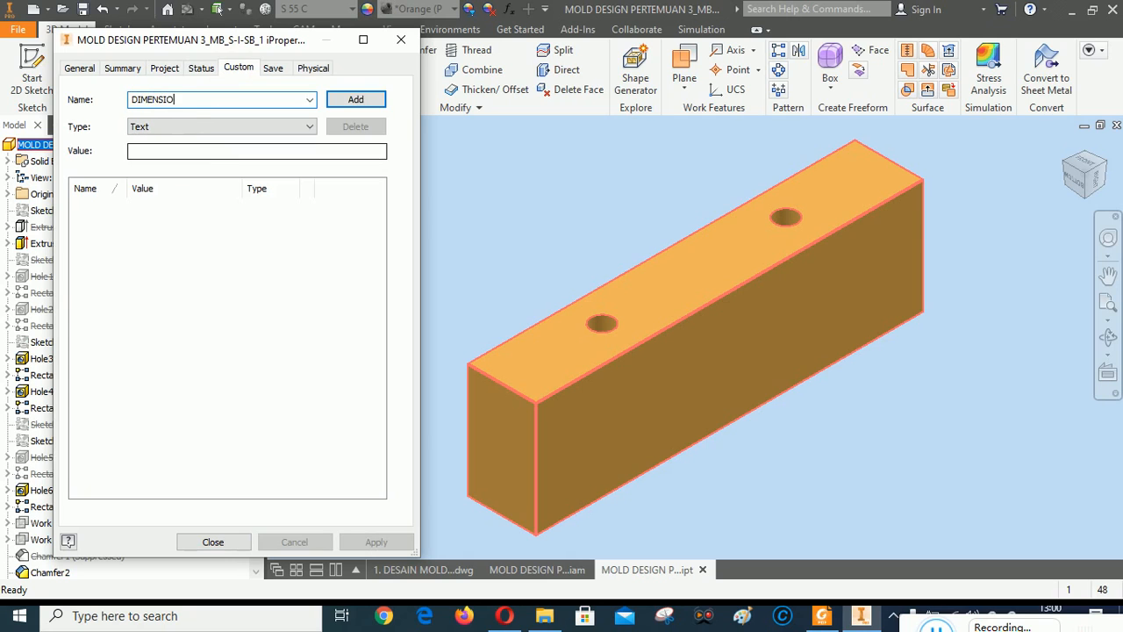
click(358, 100)
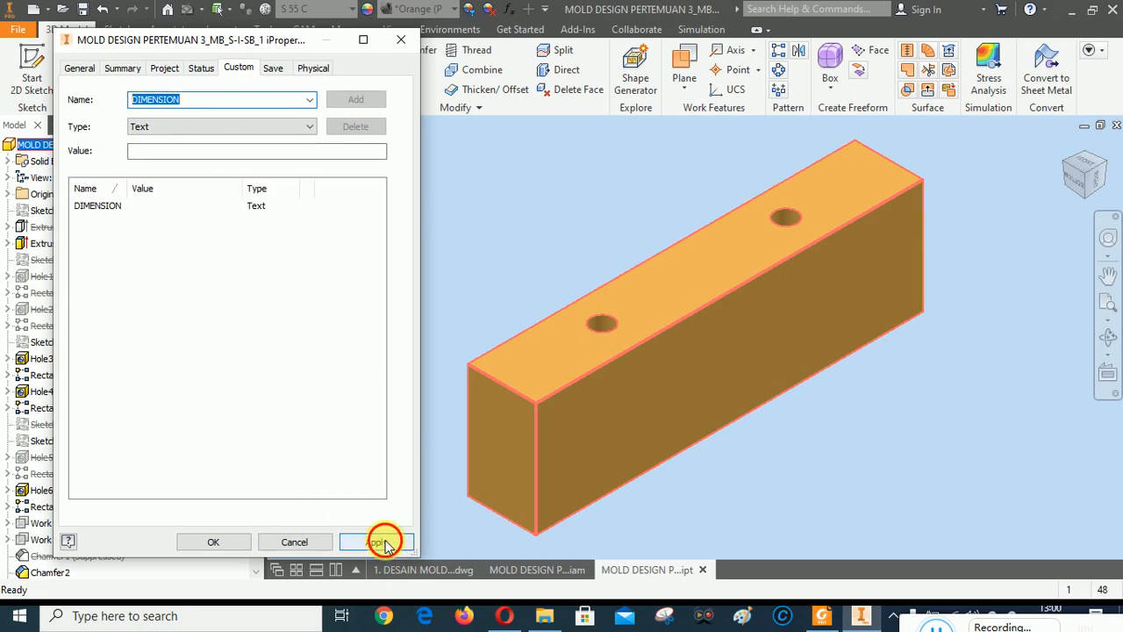
click(384, 543)
click(217, 541)
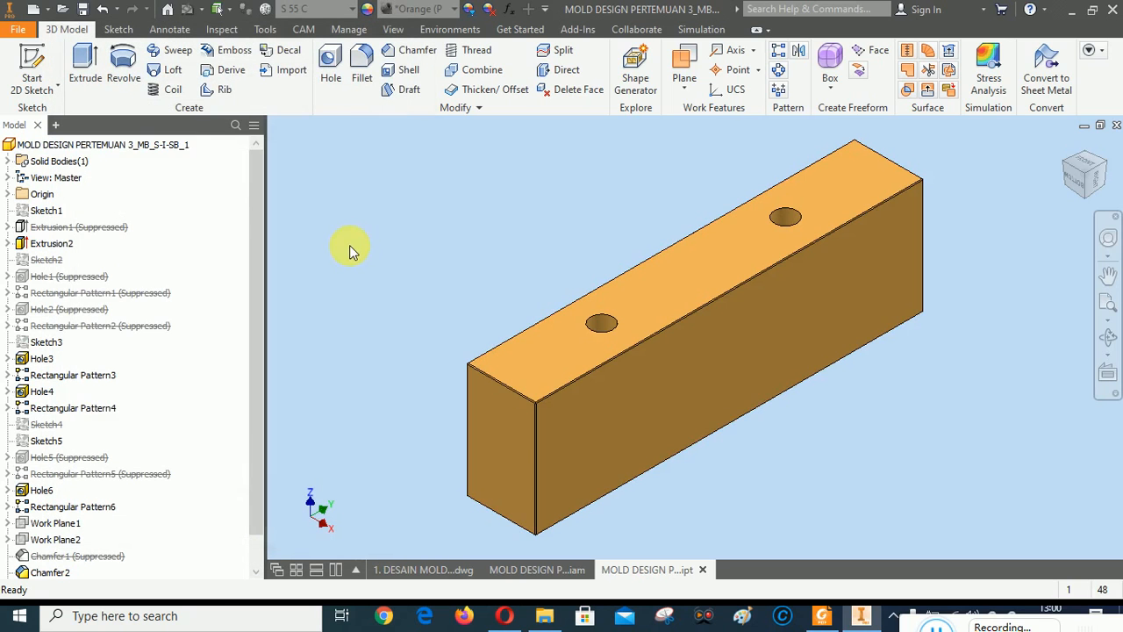
Measure the Spacer Block's height between its top and bottom faces, and restart the measurement.
click(221, 29)
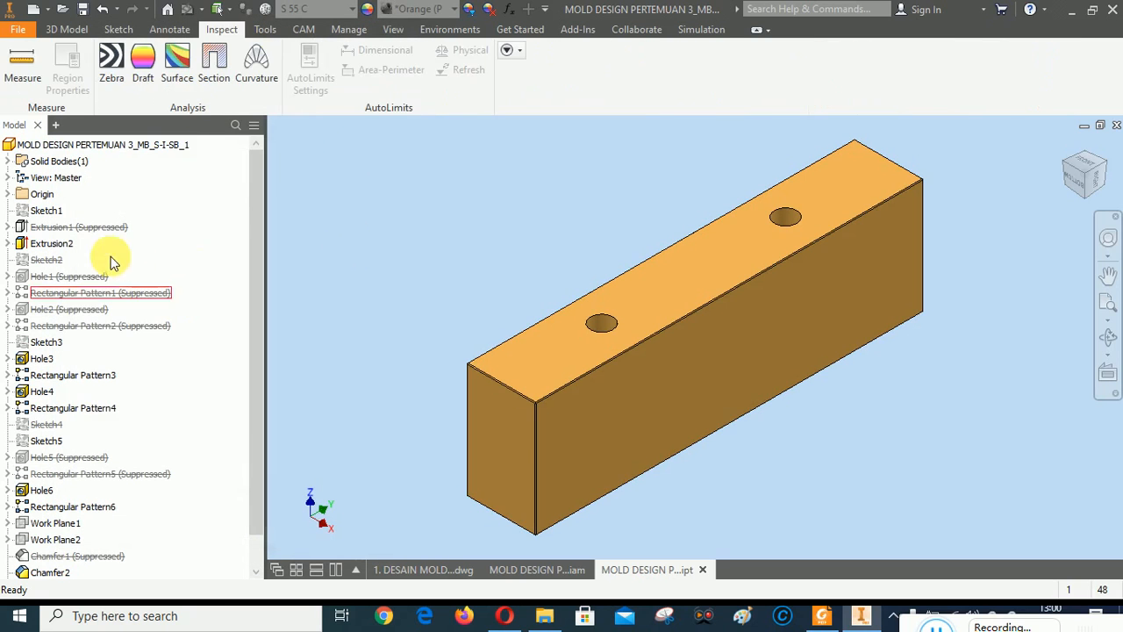
click(22, 64)
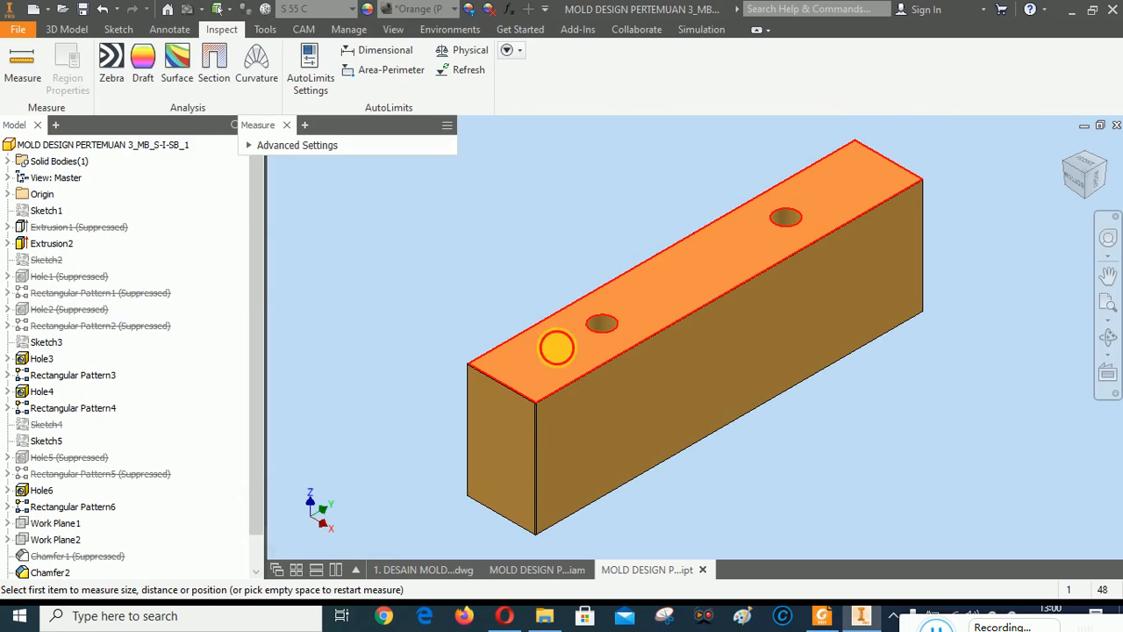
click(556, 349)
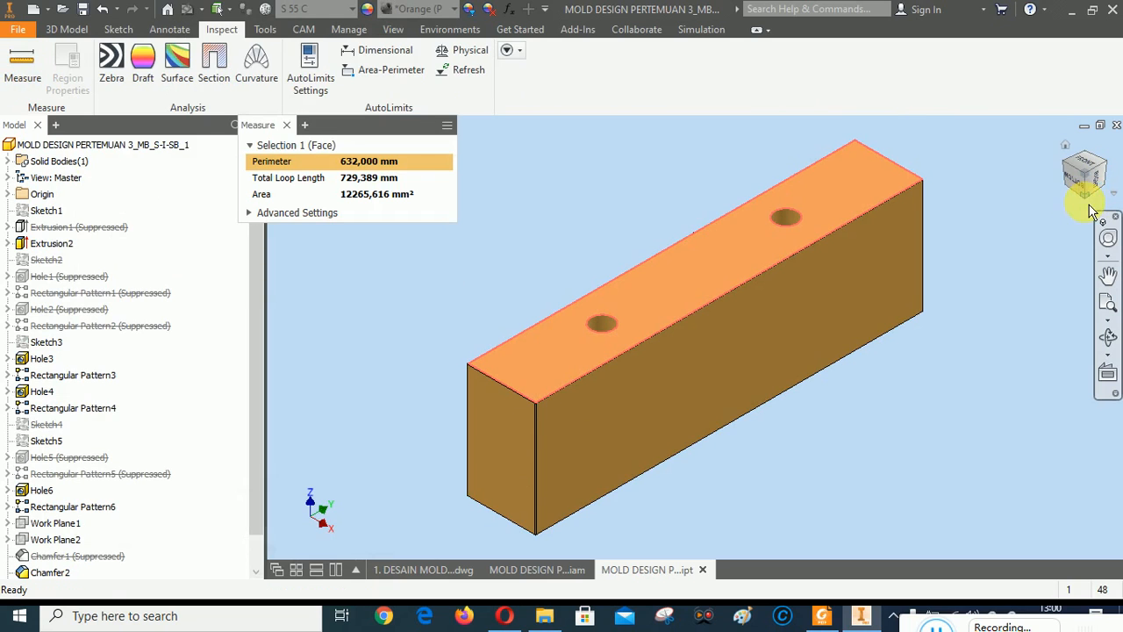
click(1085, 196)
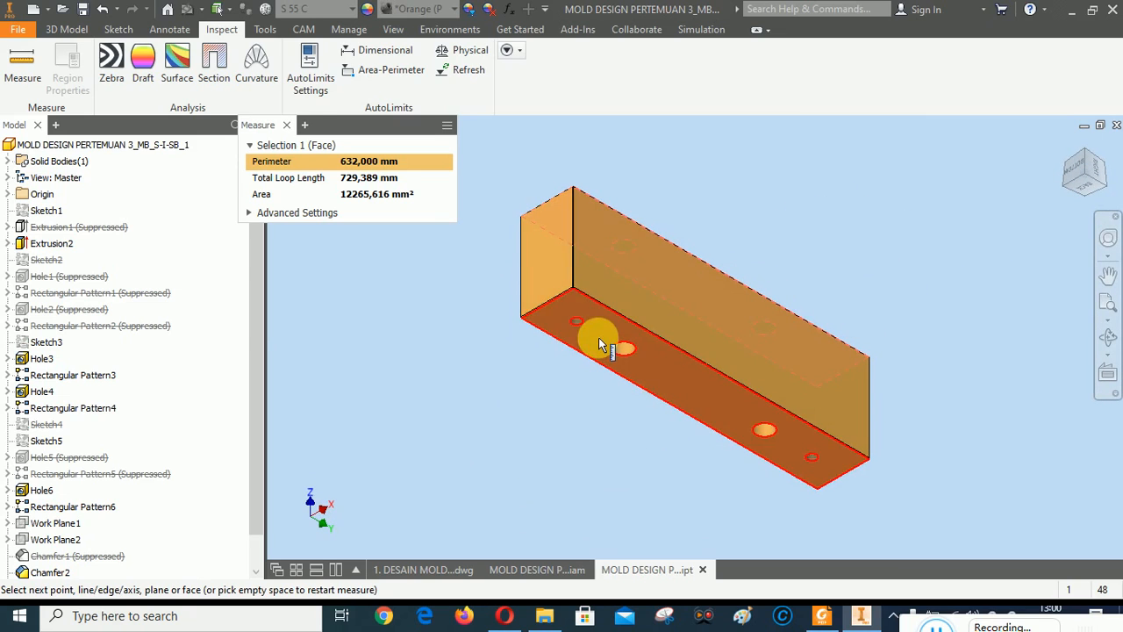
click(598, 338)
right_click(707, 177)
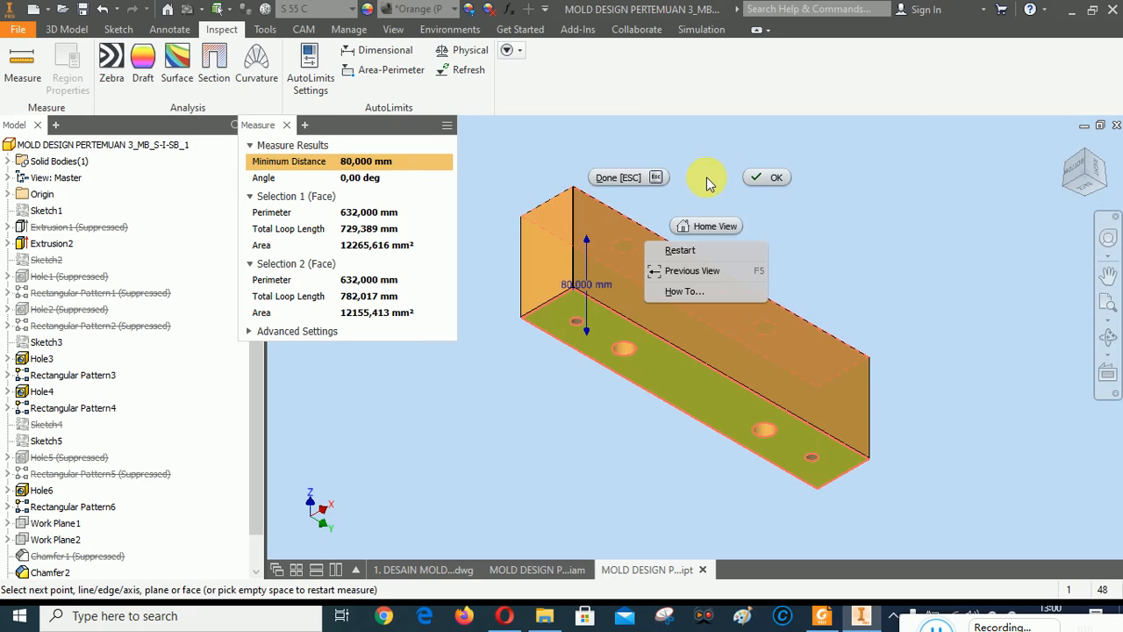
click(677, 249)
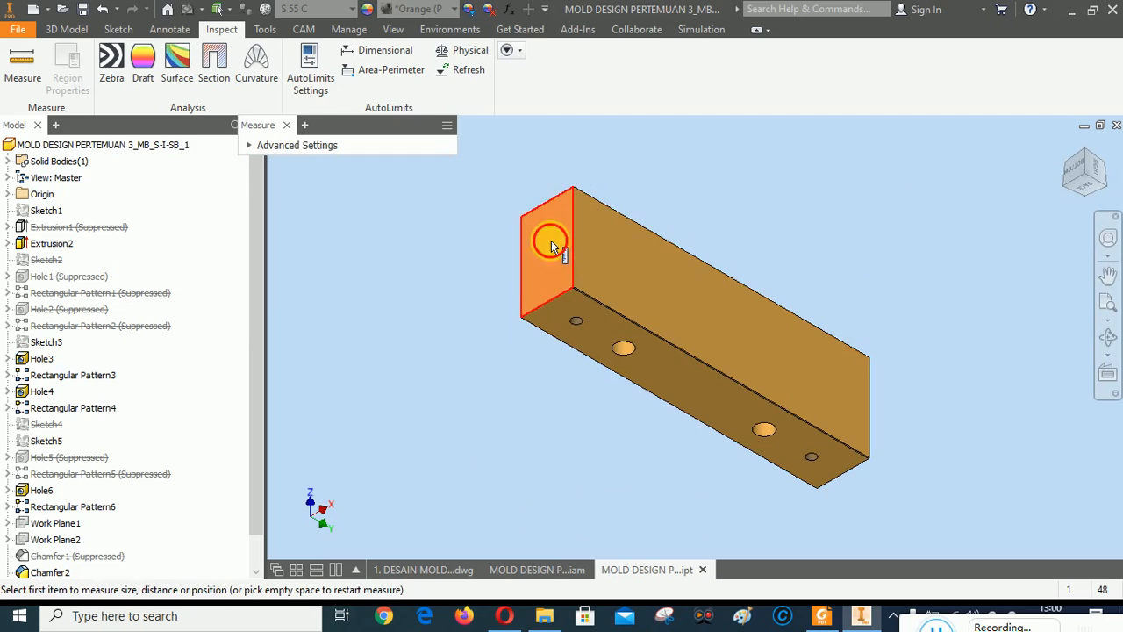
Measure the Spacer Block's length between its end faces and its width between its long side faces.
click(544, 241)
click(1112, 191)
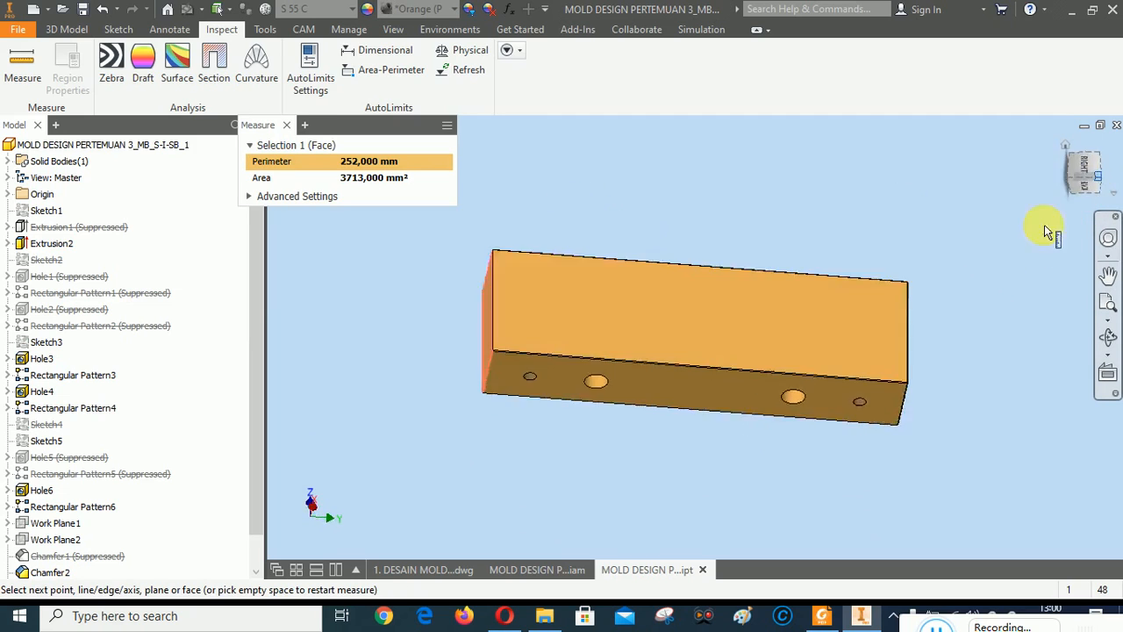
click(853, 249)
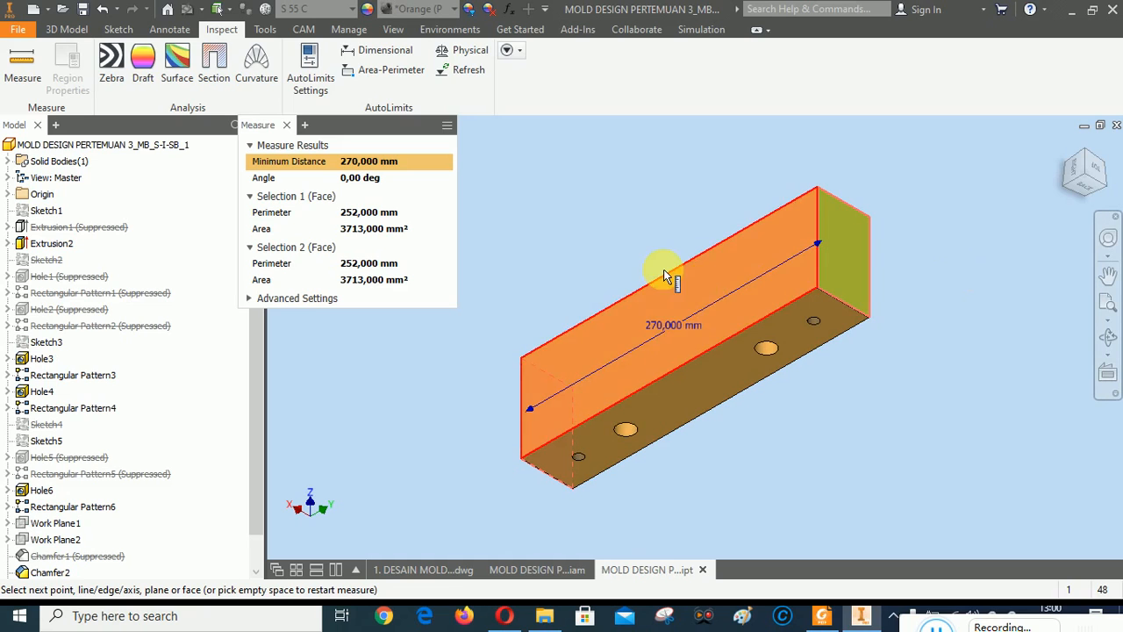
right_click(612, 198)
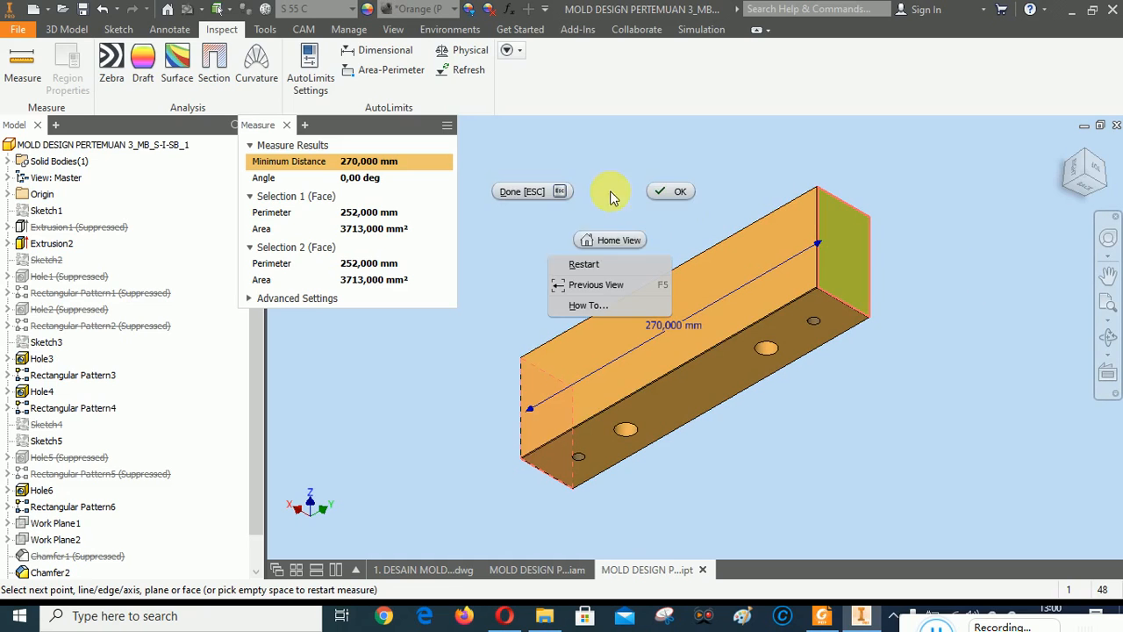
click(585, 263)
click(793, 260)
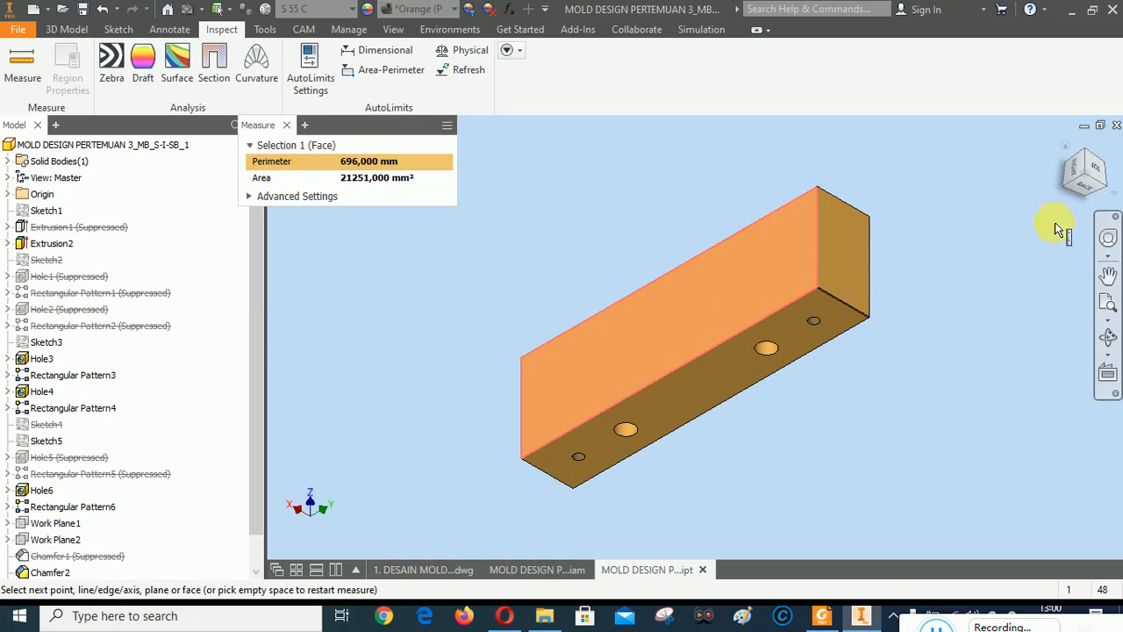
click(1106, 188)
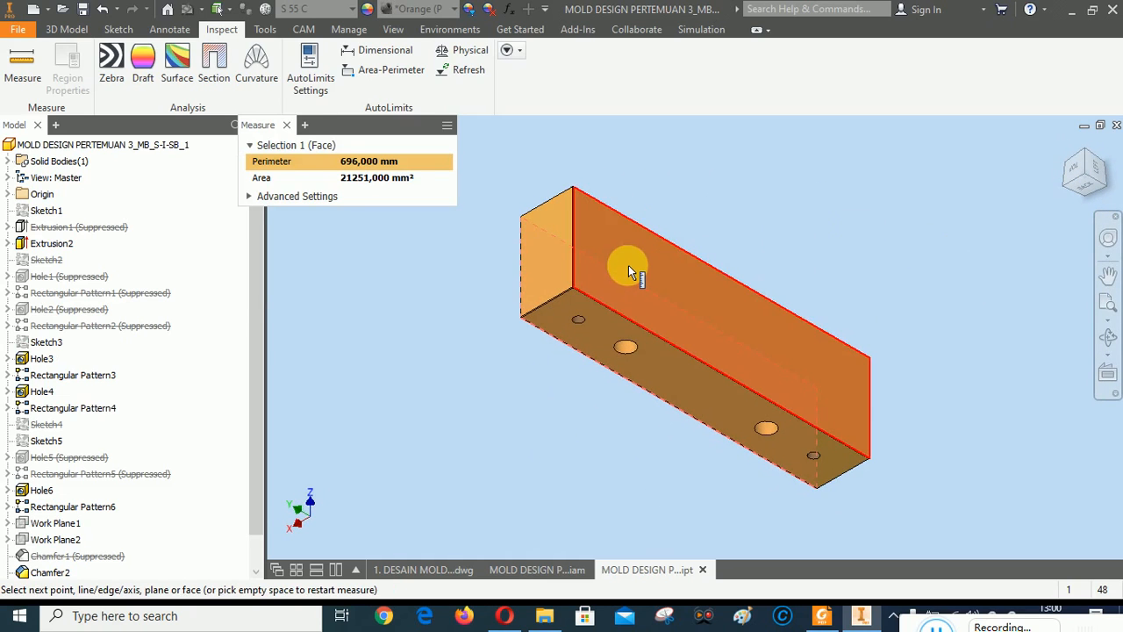
click(629, 265)
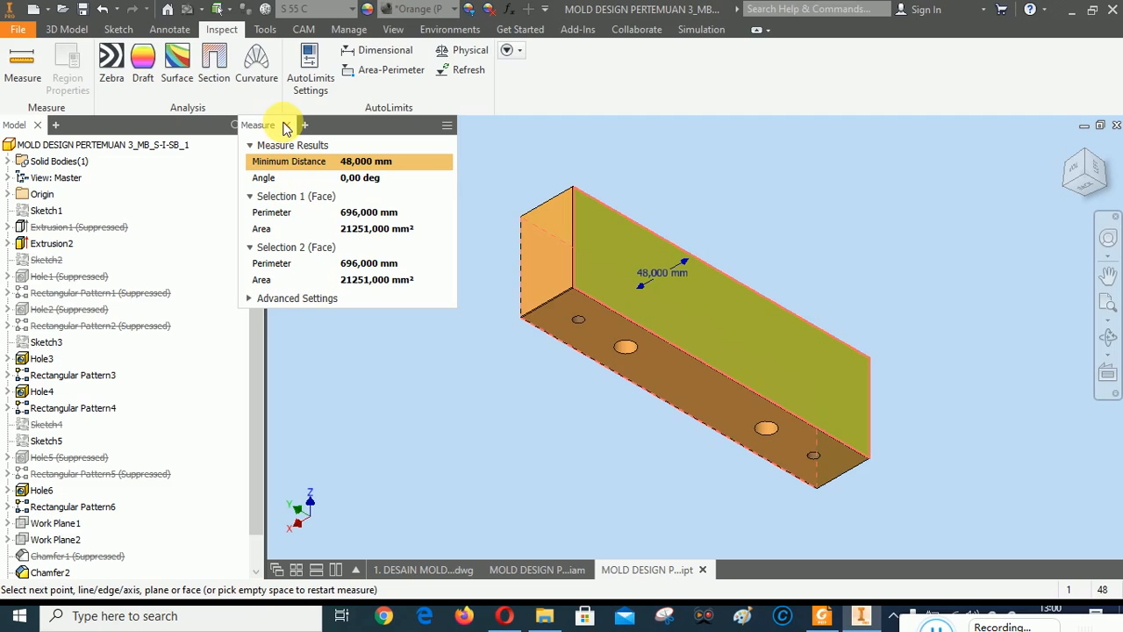
key(Escape)
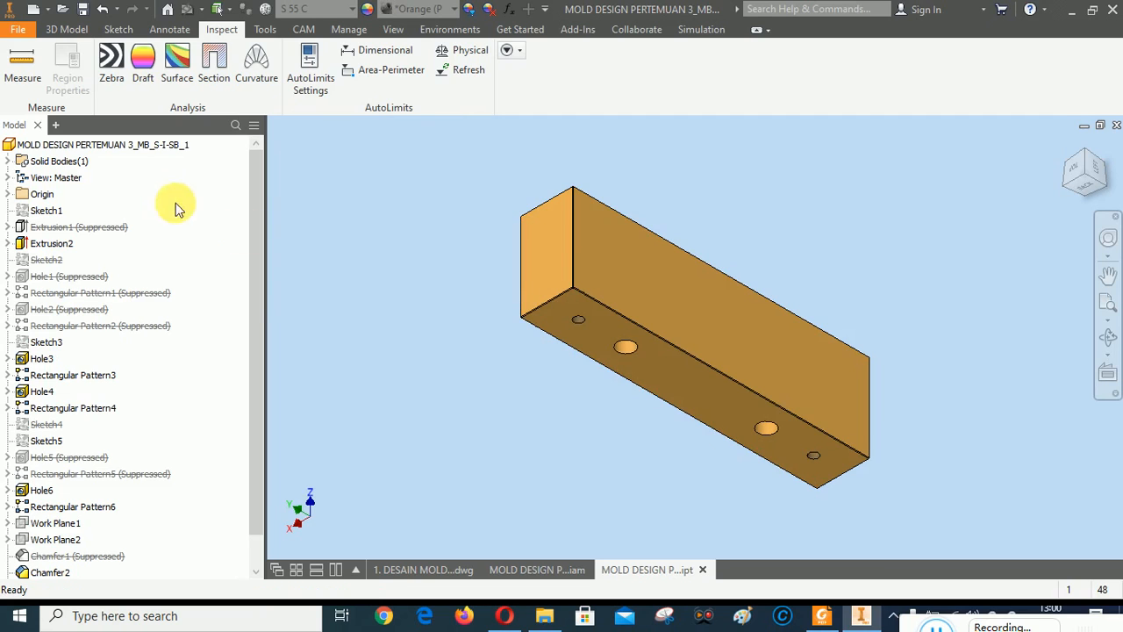
Set the custom DIMENSION iProperty of the item 12 Spacer Block to L270xW48xH80 and apply it.
right_click(104, 145)
click(147, 339)
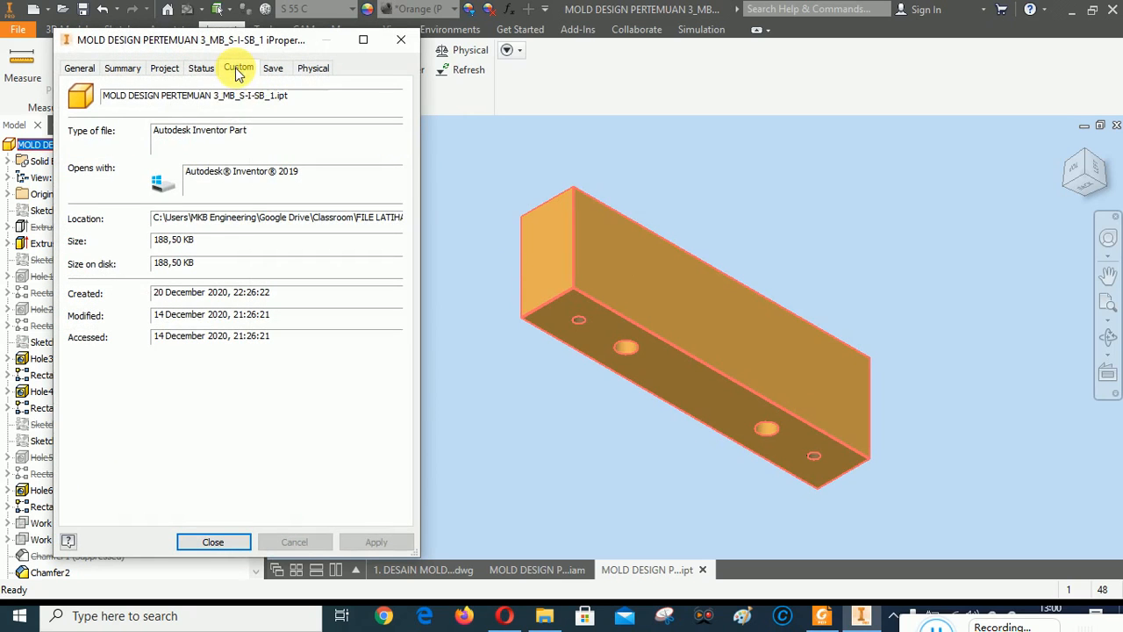
click(235, 68)
click(102, 205)
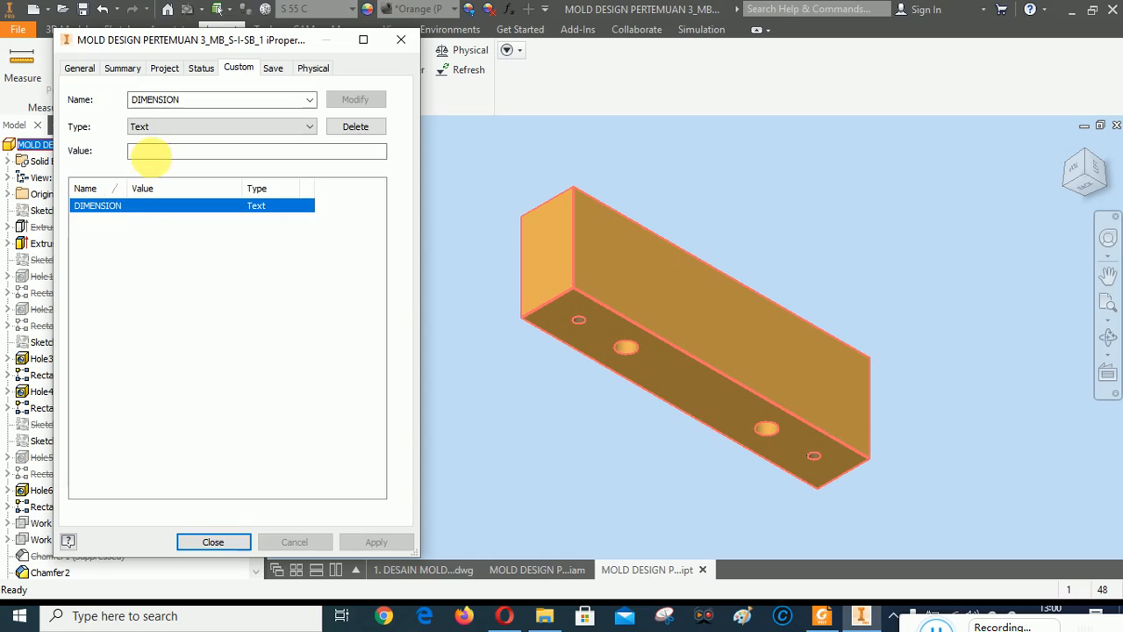
click(156, 154)
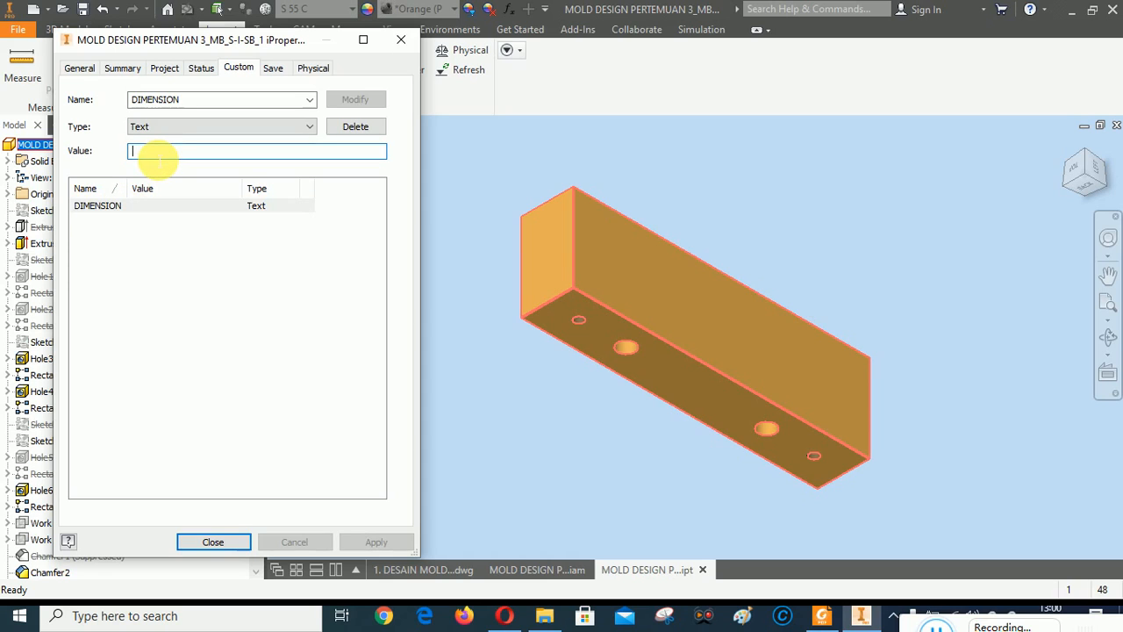
text(270xW48xH80)
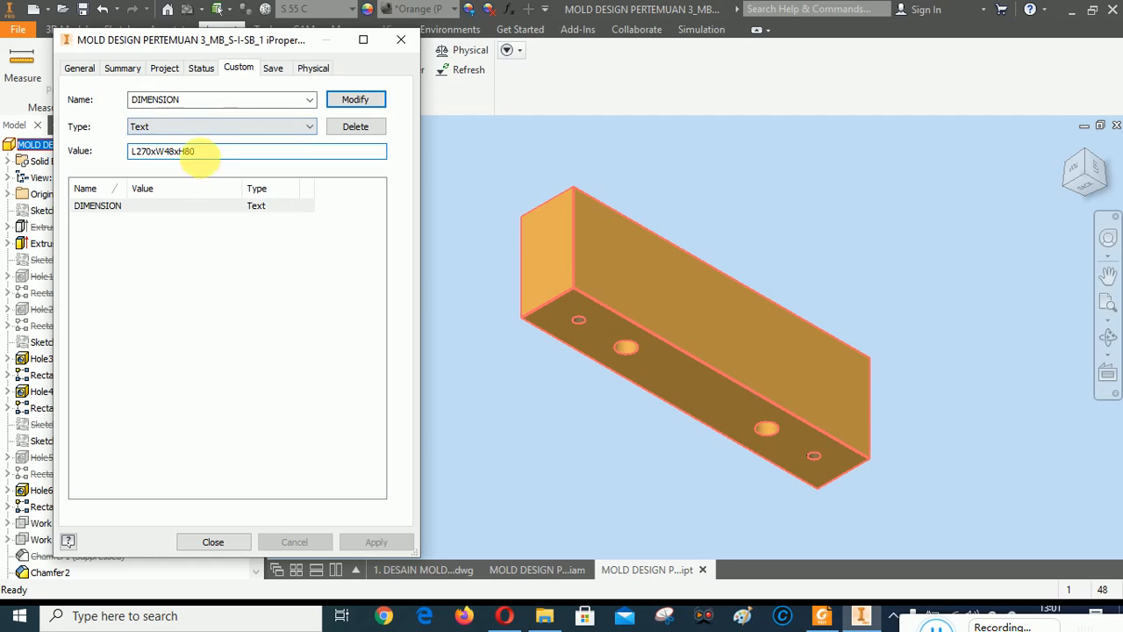
drag(200, 152, 112, 151)
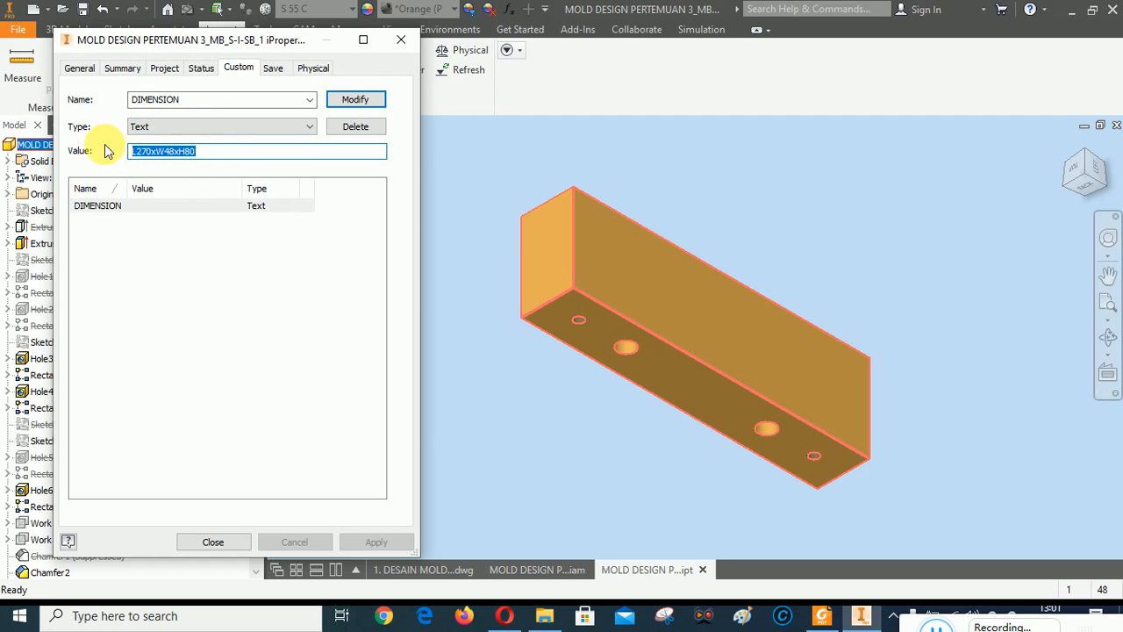
click(357, 100)
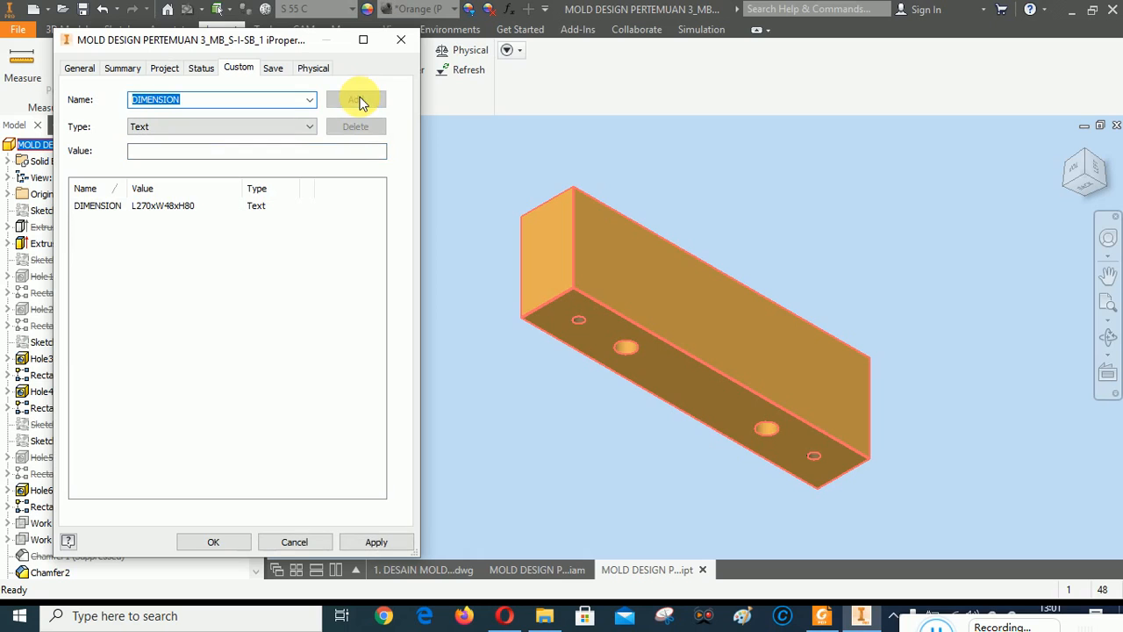
click(305, 341)
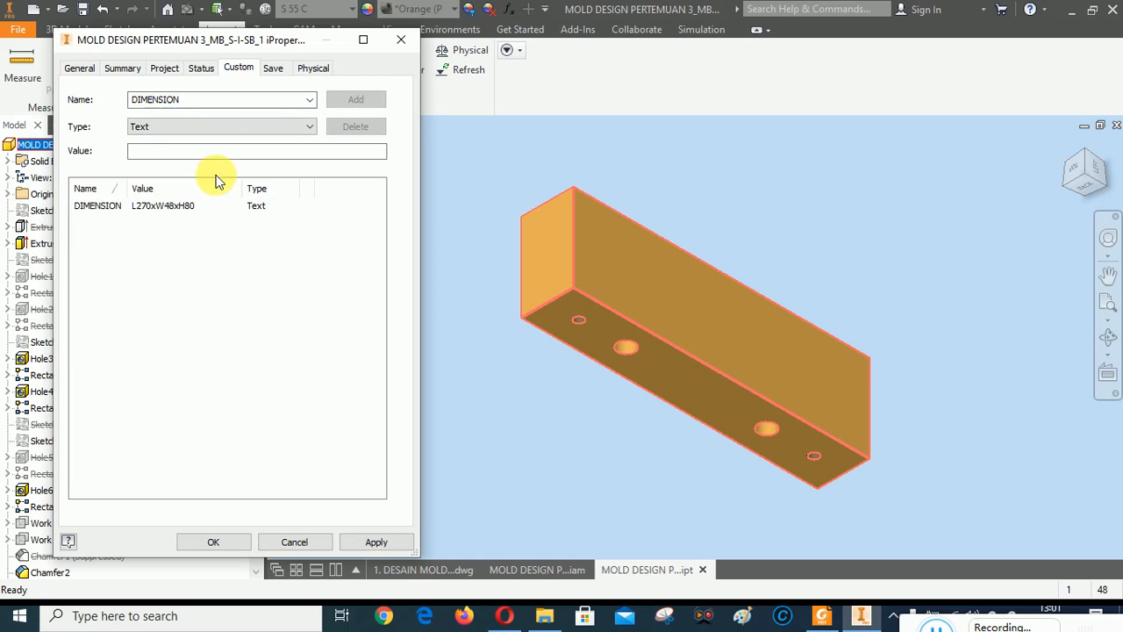
click(376, 542)
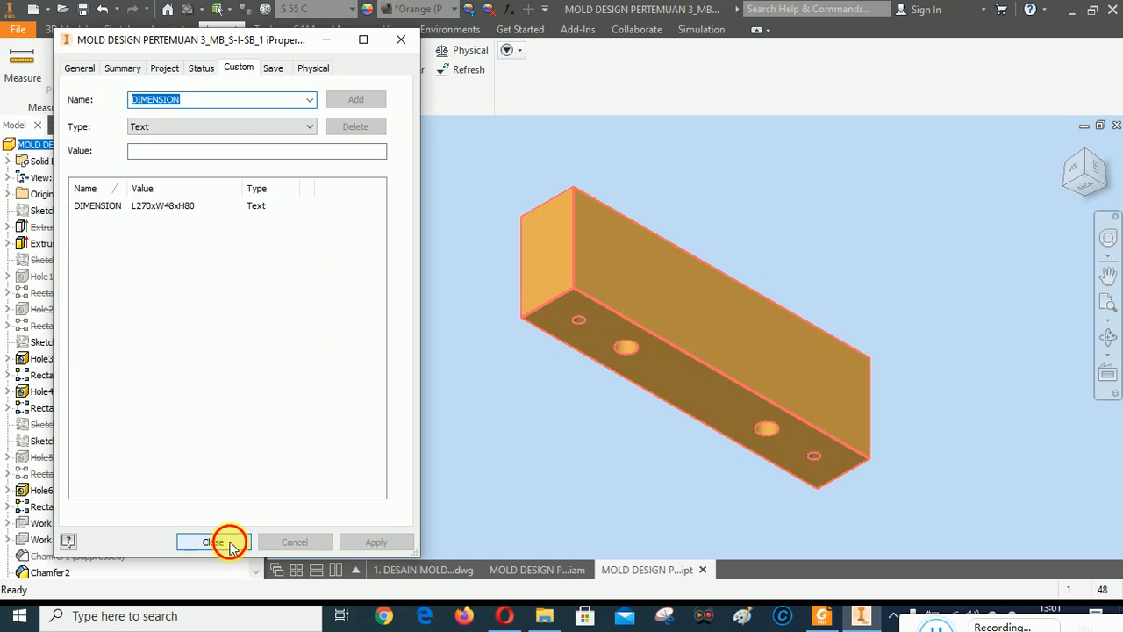
click(230, 545)
Recheck the Spacer Block's width between its long side faces and its height between its bottom and top faces.
click(26, 77)
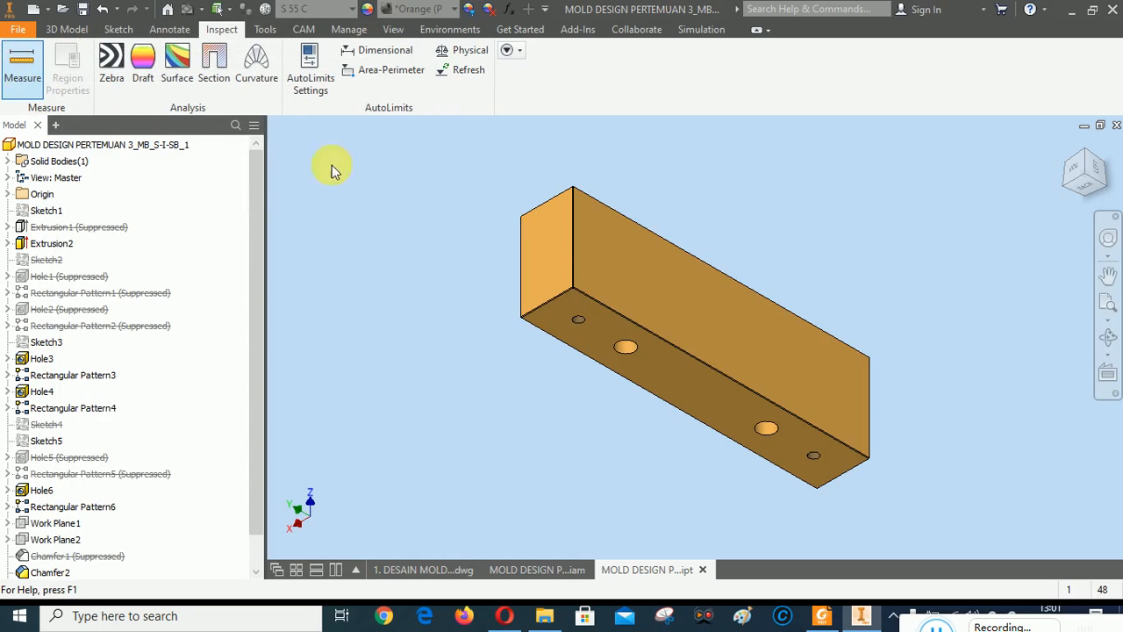
click(612, 267)
click(1070, 185)
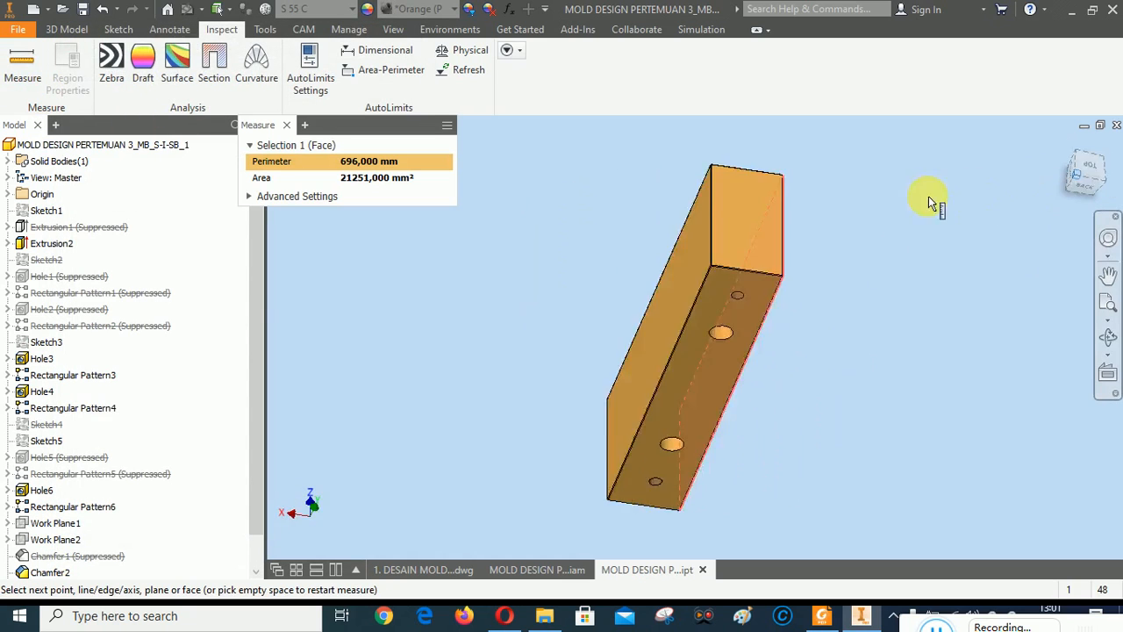
click(784, 246)
right_click(604, 234)
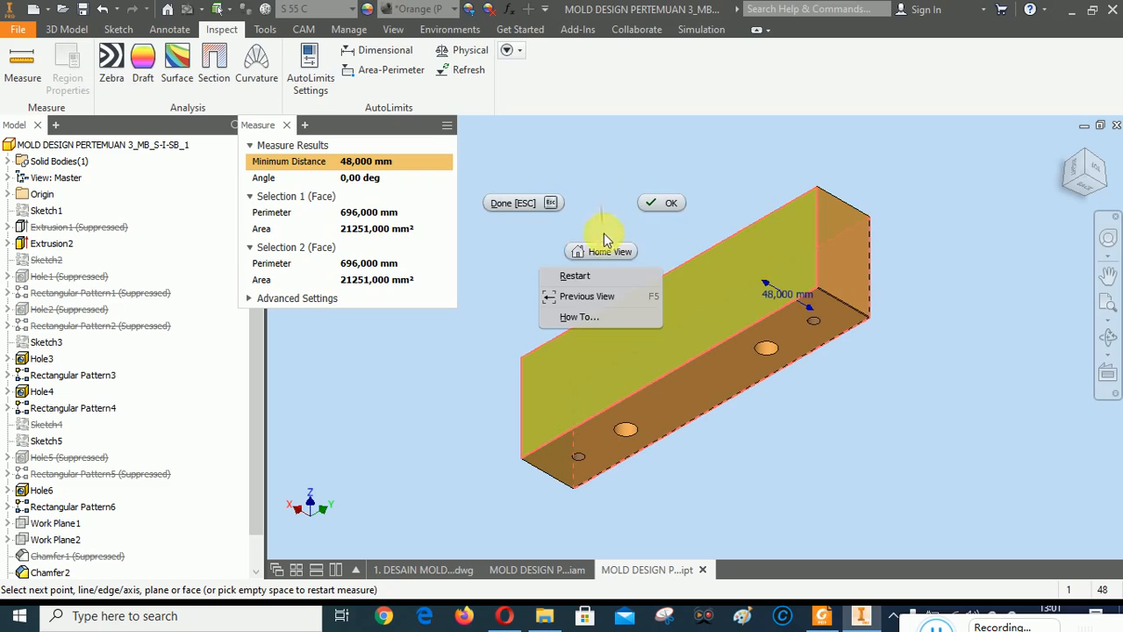
click(575, 276)
click(788, 333)
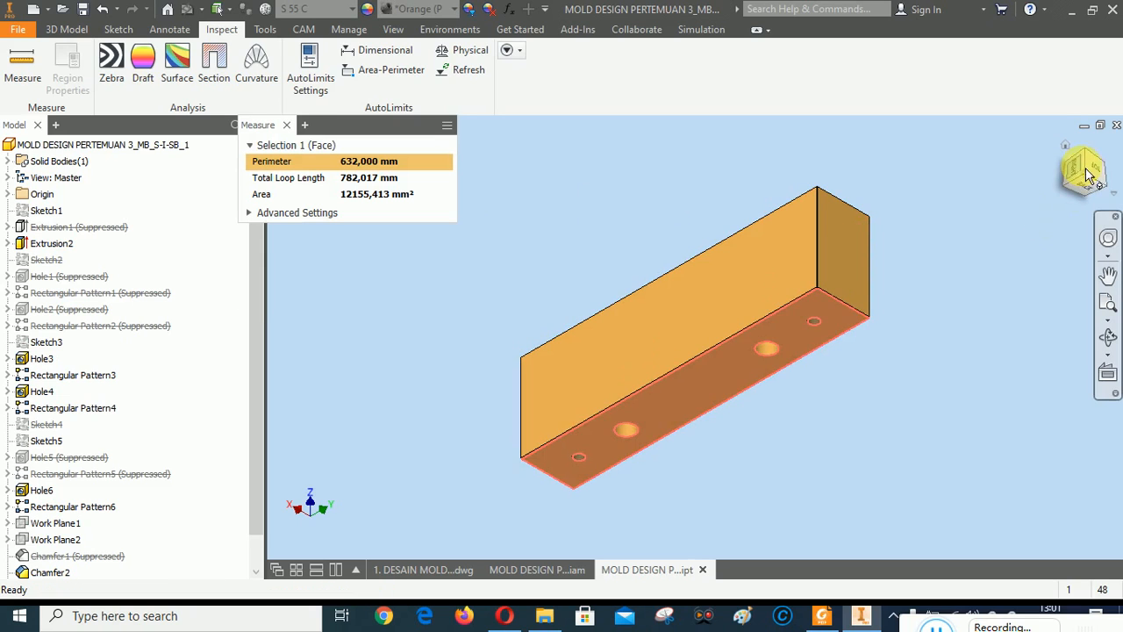
click(1091, 159)
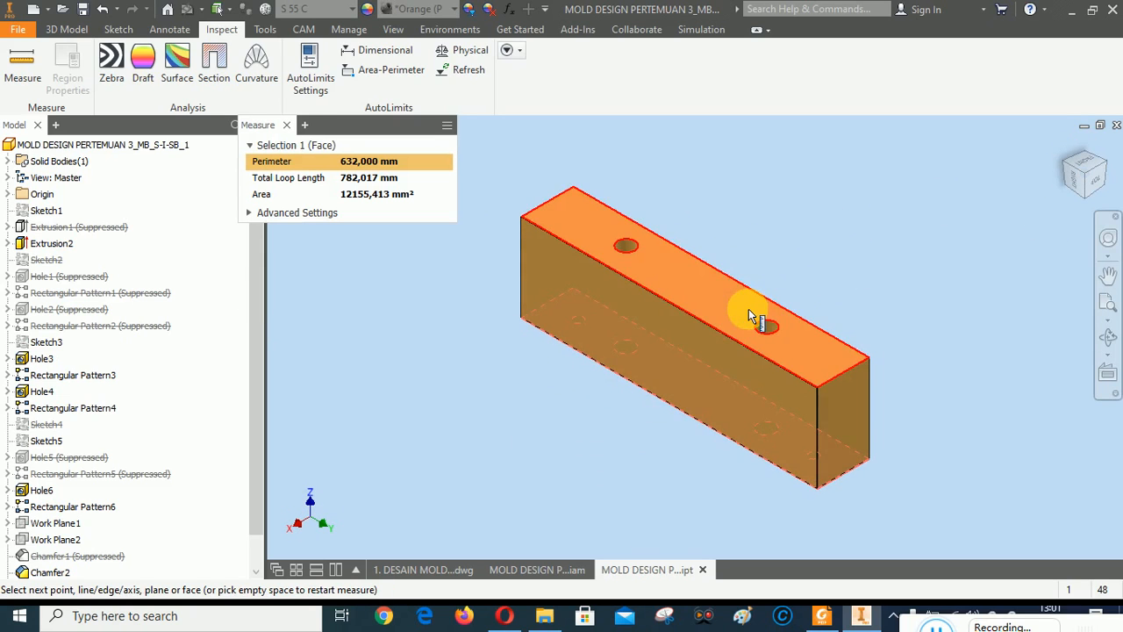
click(749, 314)
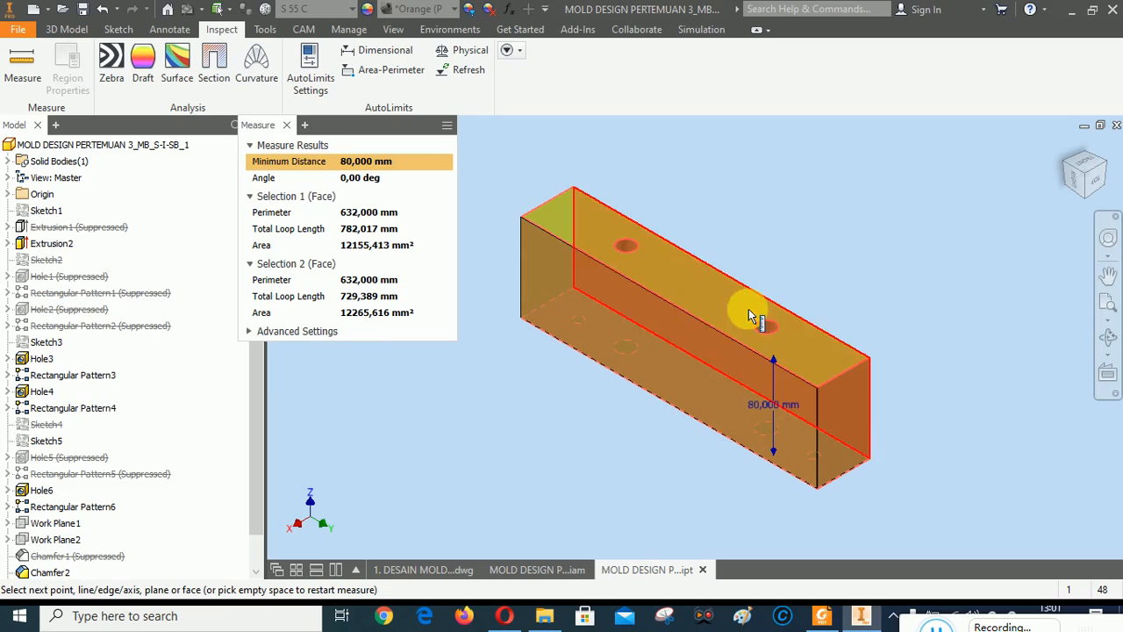
click(289, 125)
Save and close the item 12 Spacer Block part, and open the item 15 Spacer Block from the drawing's parts list.
click(81, 9)
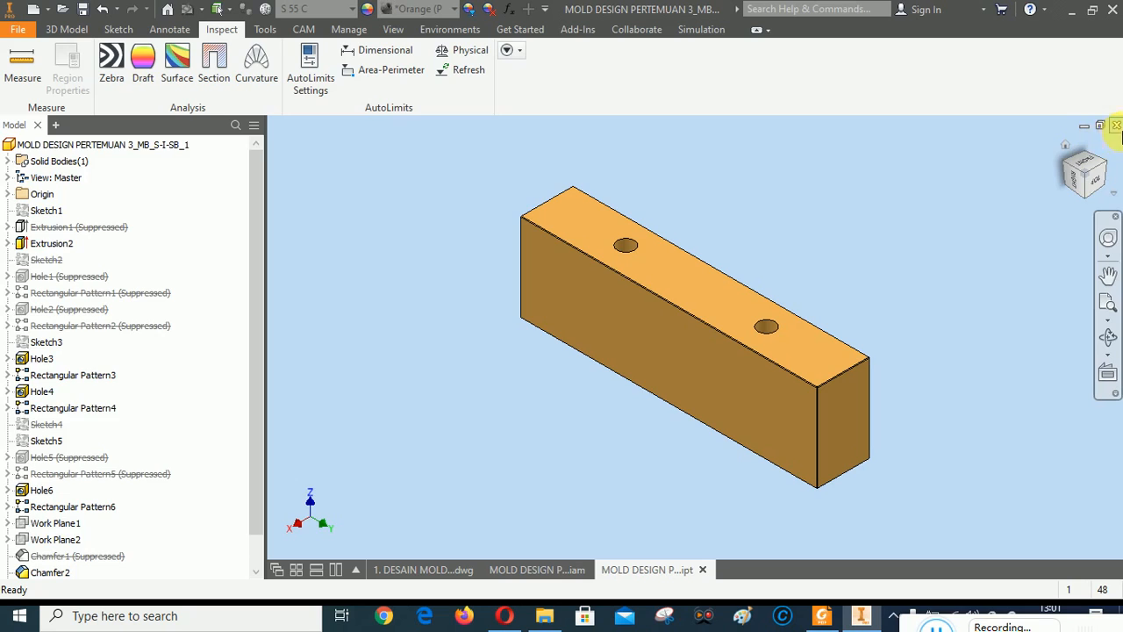
click(1114, 124)
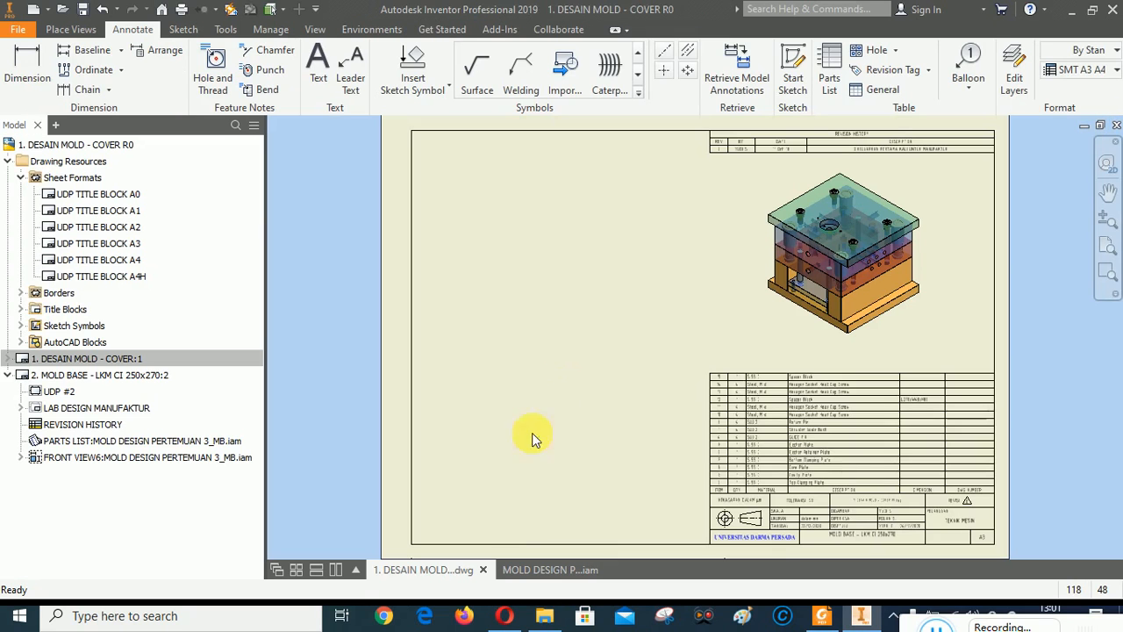
click(802, 427)
right_click(799, 427)
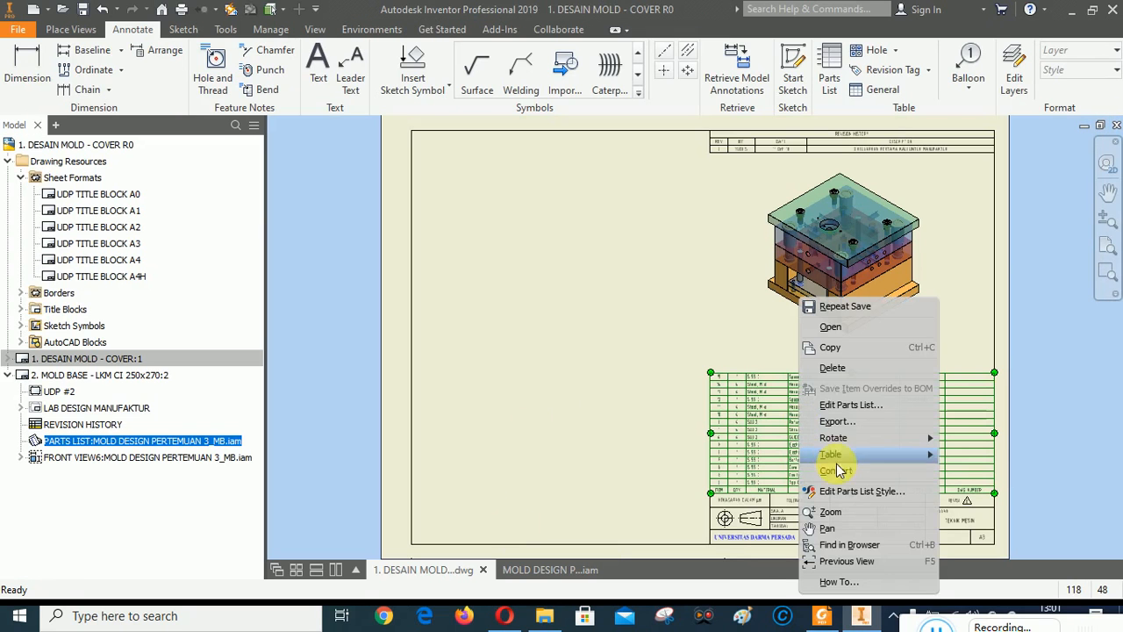
click(847, 405)
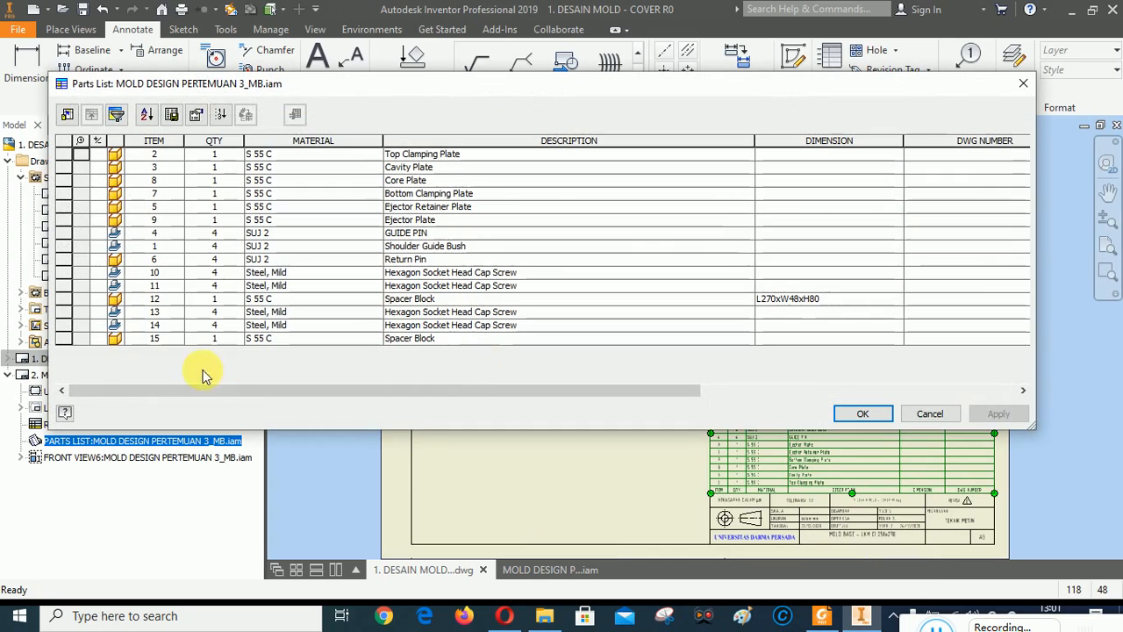
right_click(118, 340)
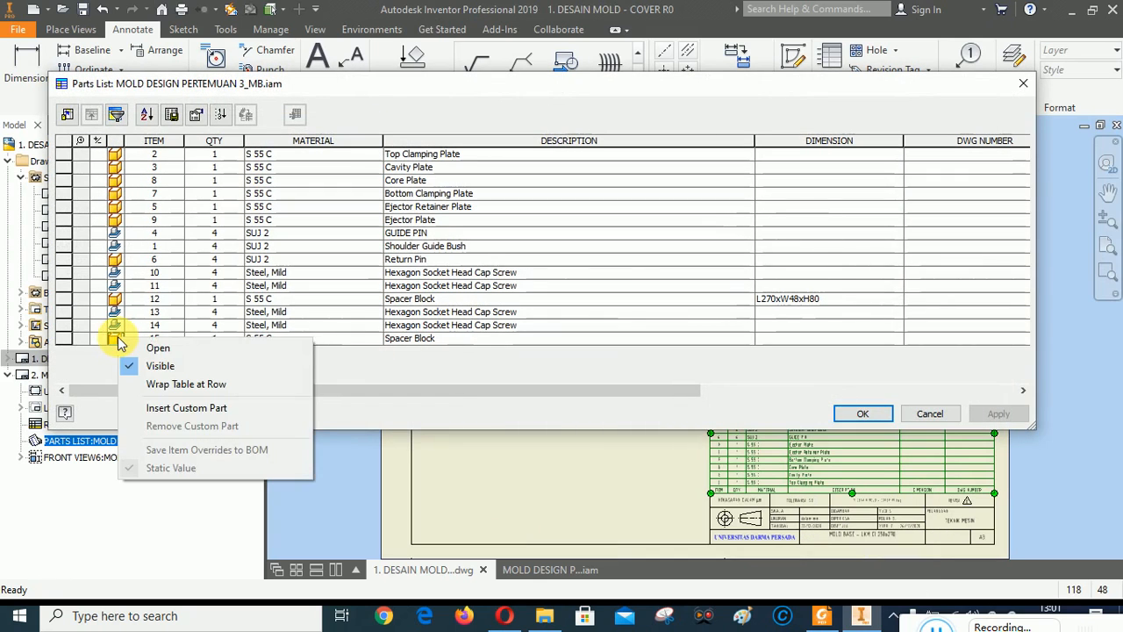
click(162, 349)
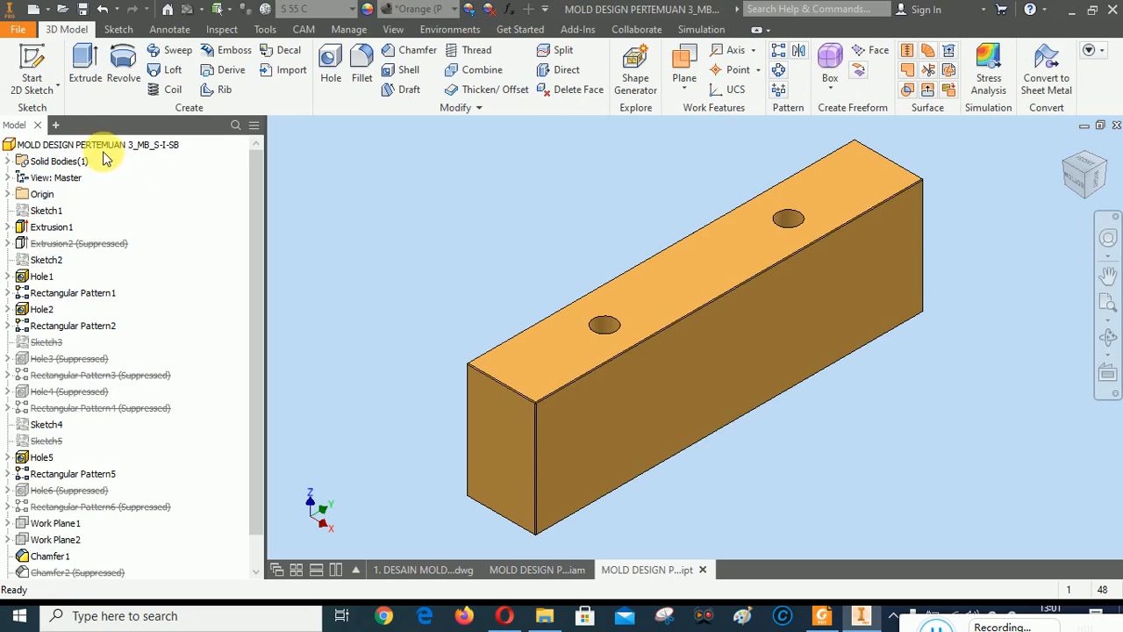
Add a custom Text iProperty named DIMENSION to the item 15 Spacer Block part.
right_click(88, 150)
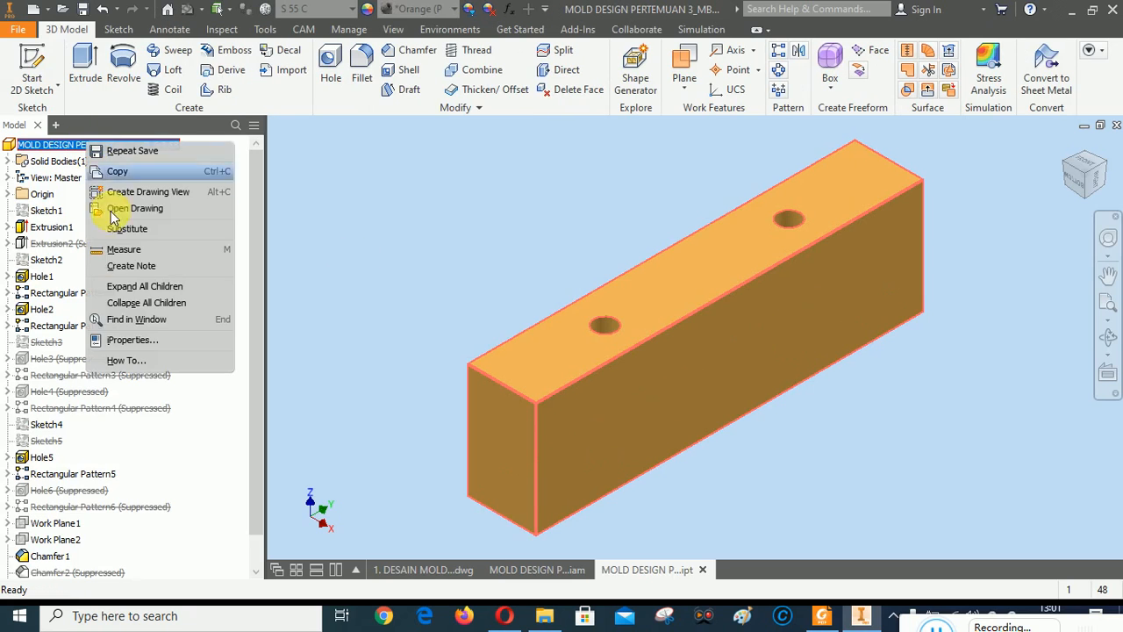
click(112, 341)
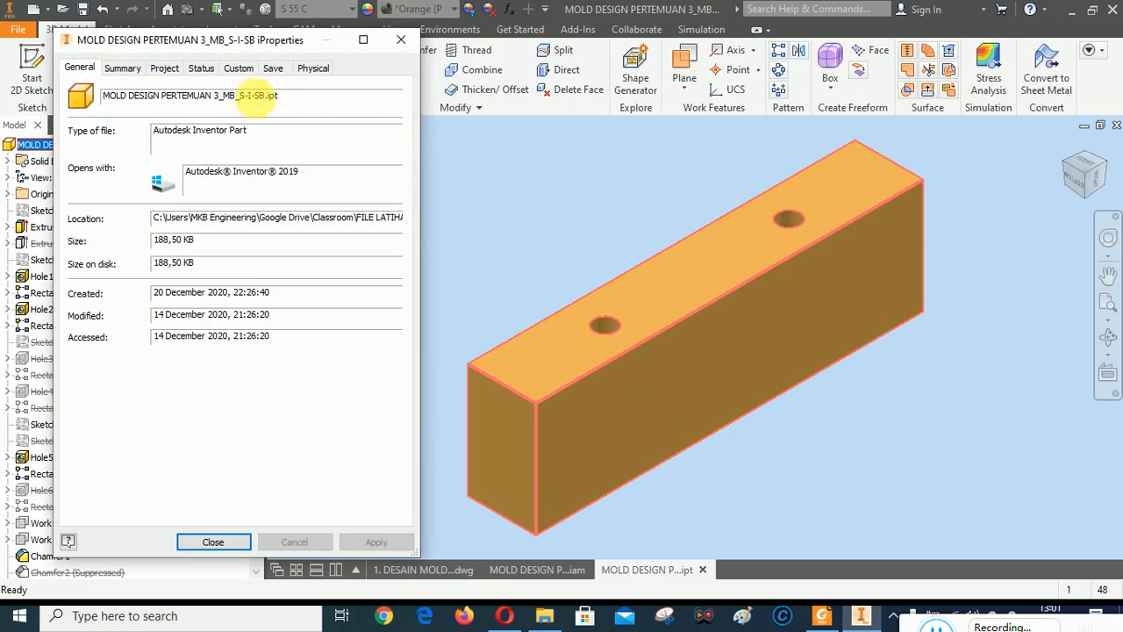
click(238, 68)
click(155, 99)
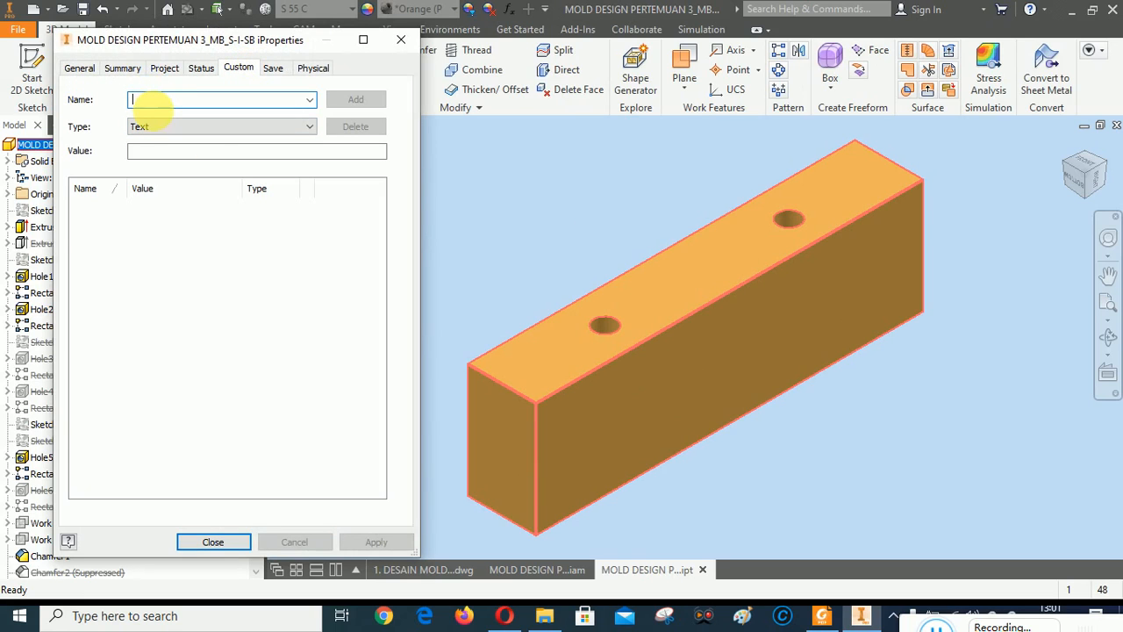
text(DIMENSION)
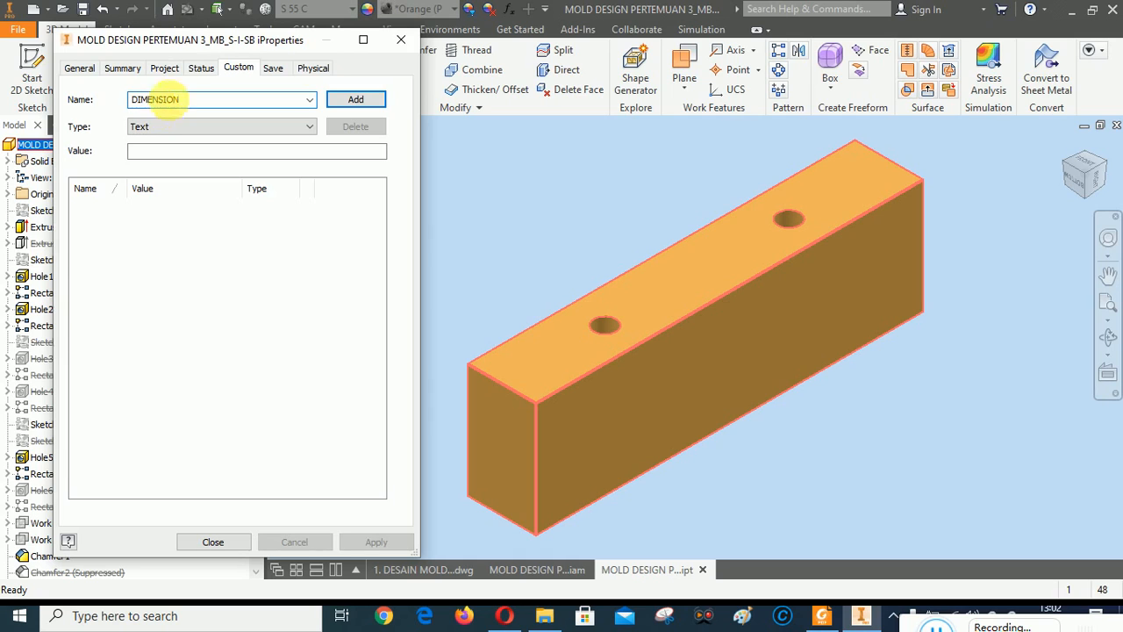
click(356, 99)
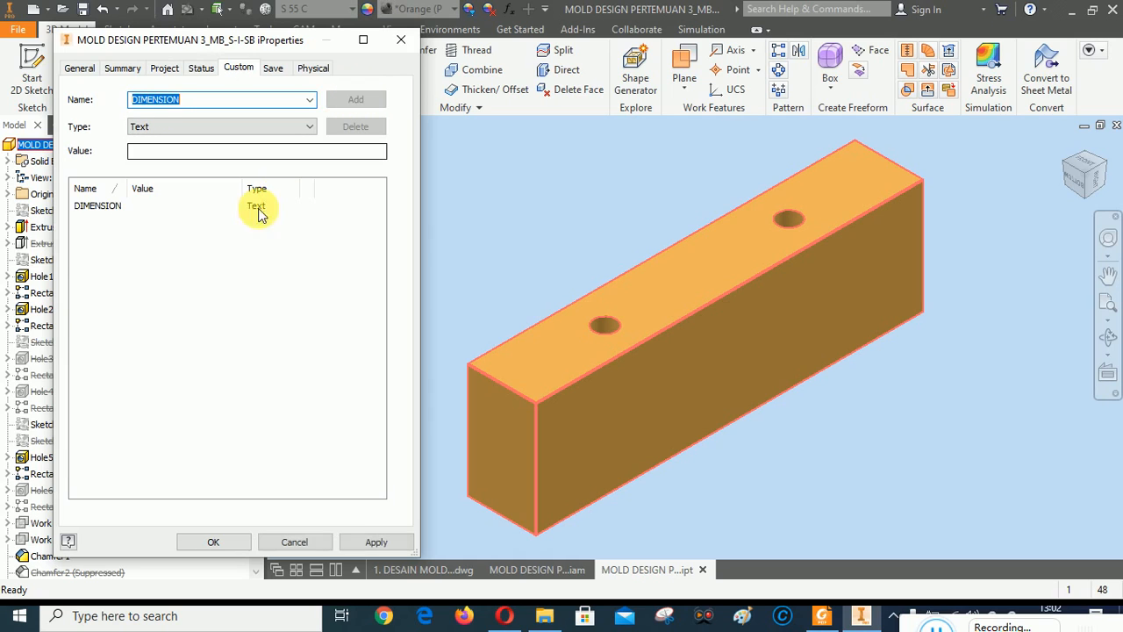
Set the item 15 Spacer Block's DIMENSION property to L270xW48xH80, apply it and close the iProperties.
click(100, 209)
click(162, 153)
text(L270xW48xH80)
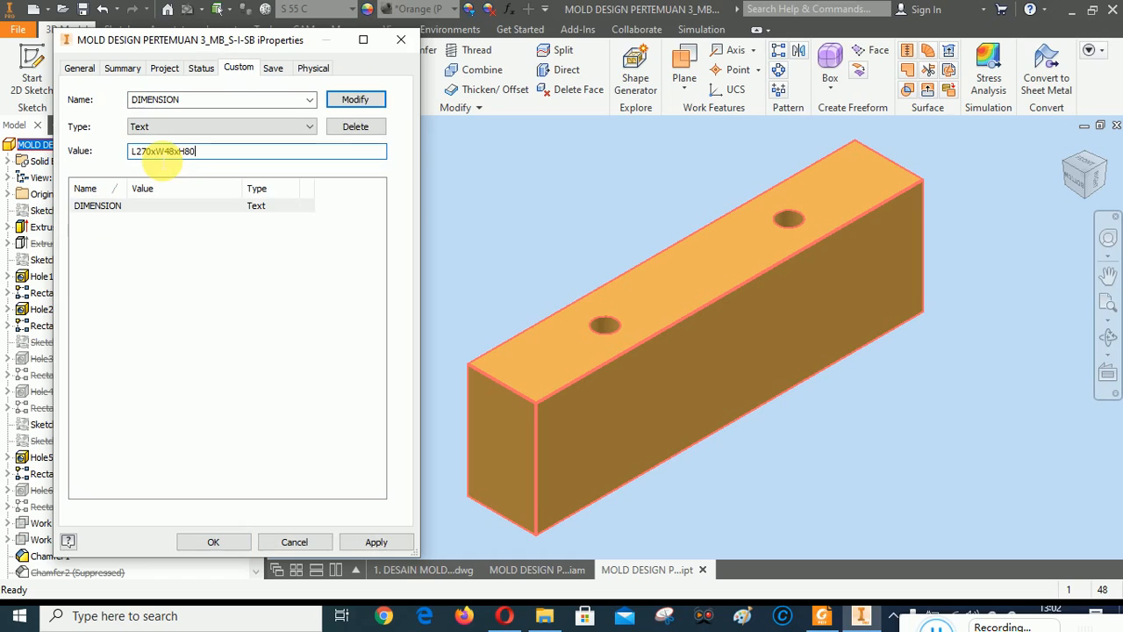
click(347, 100)
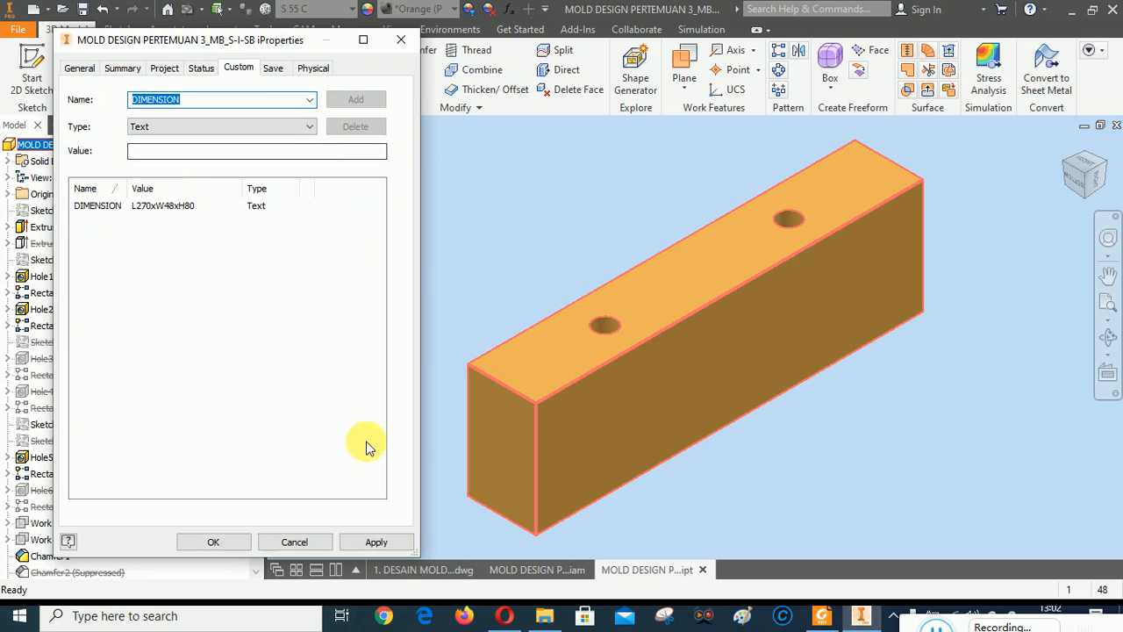
click(376, 541)
click(225, 544)
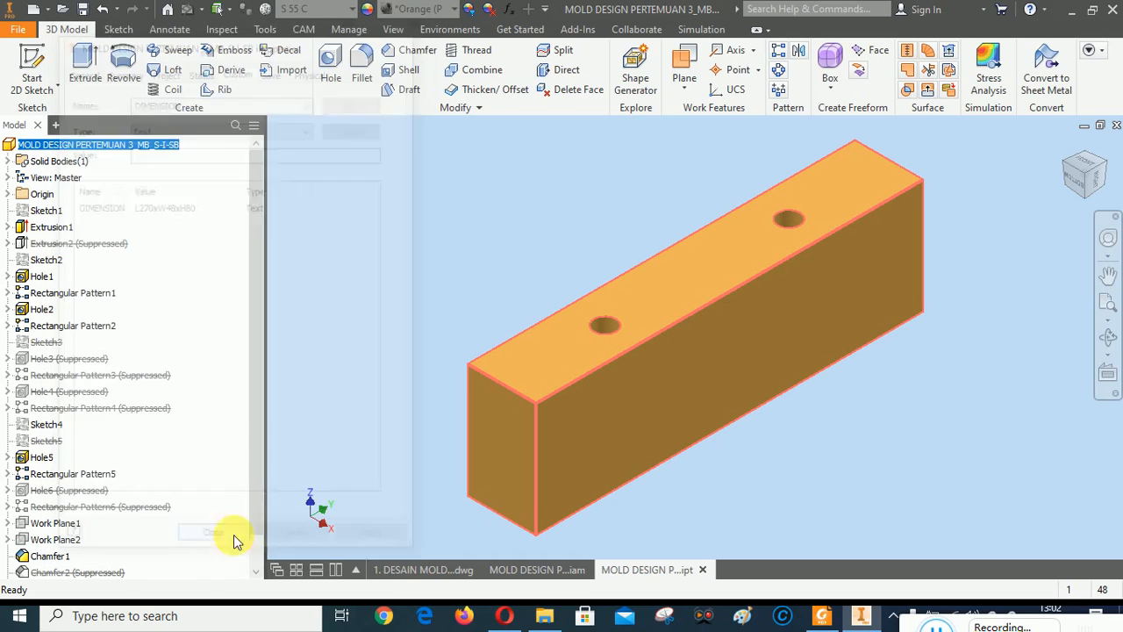
Save and close the item 15 Spacer Block part, and open the drawing's parts list for editing.
click(377, 209)
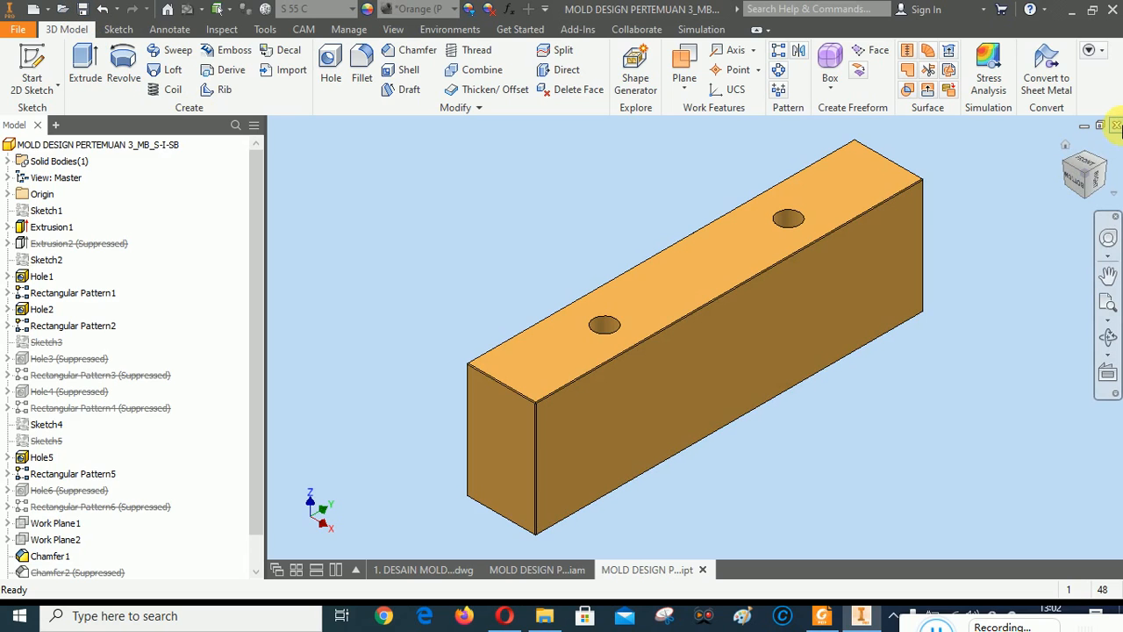
click(1116, 125)
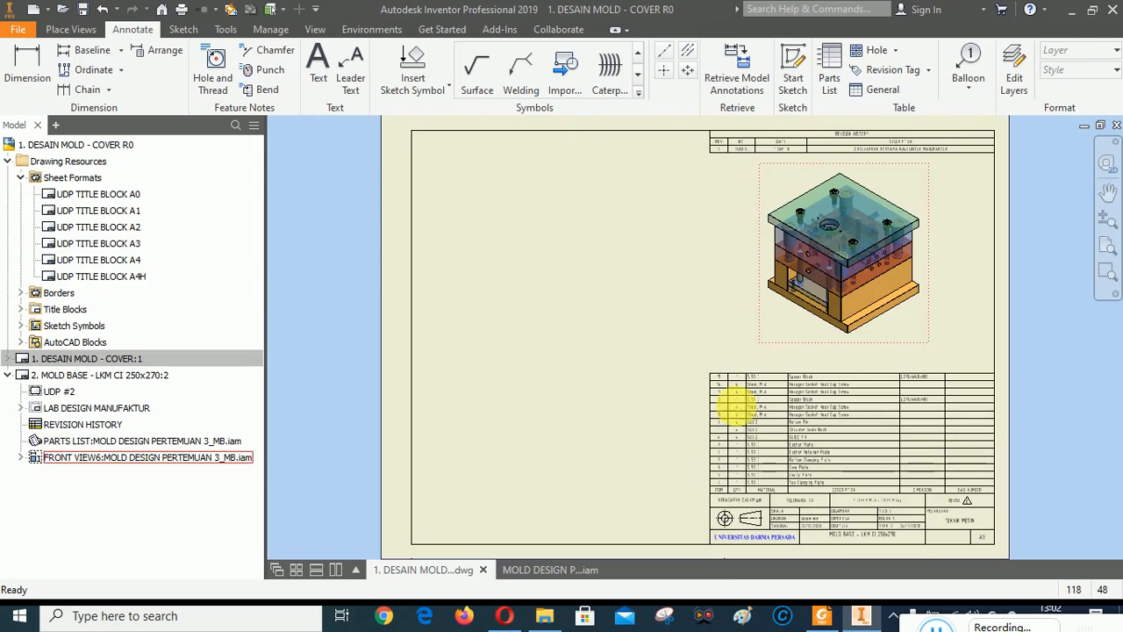
click(820, 446)
right_click(820, 446)
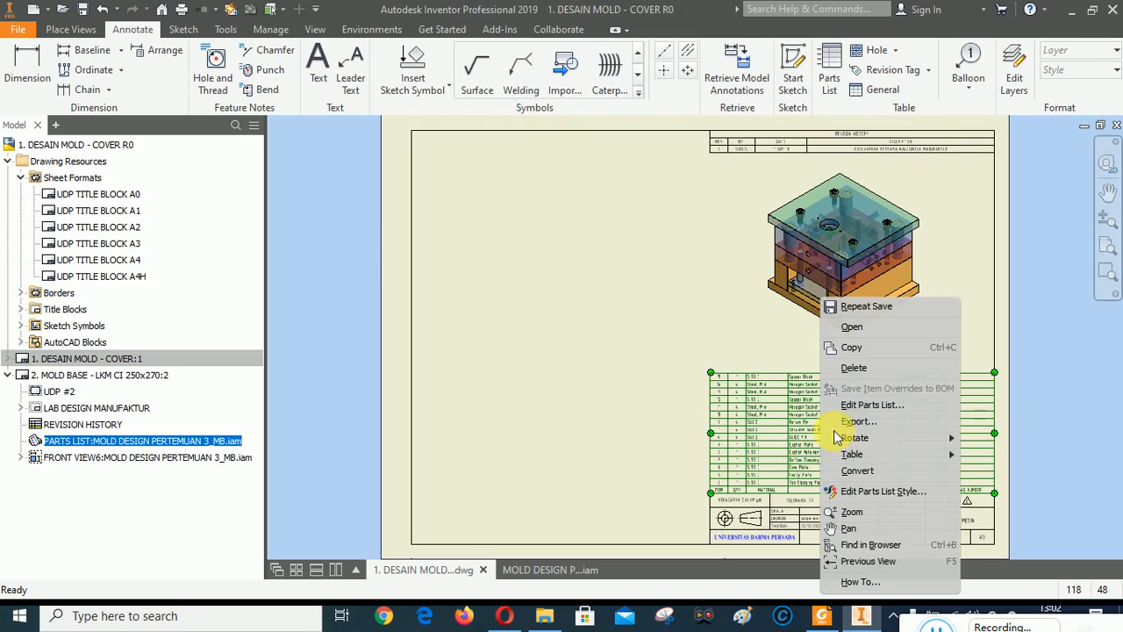
click(868, 405)
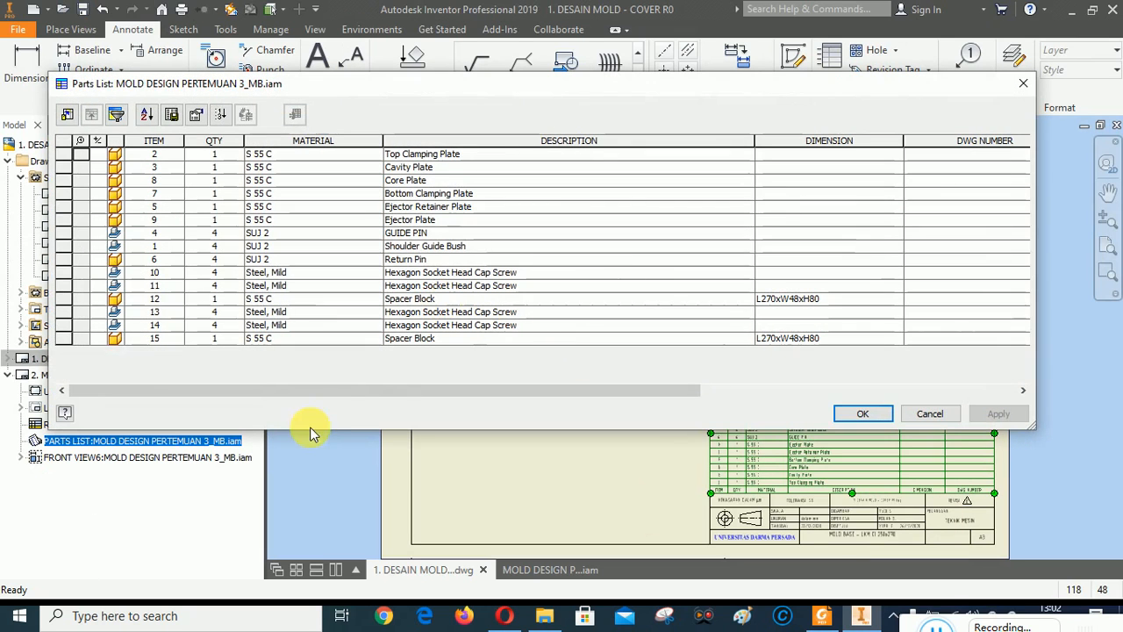
Set the parts list to merge similar components, parts only, with DESCRIPTION as the first key and DIMENSION as the second.
click(217, 142)
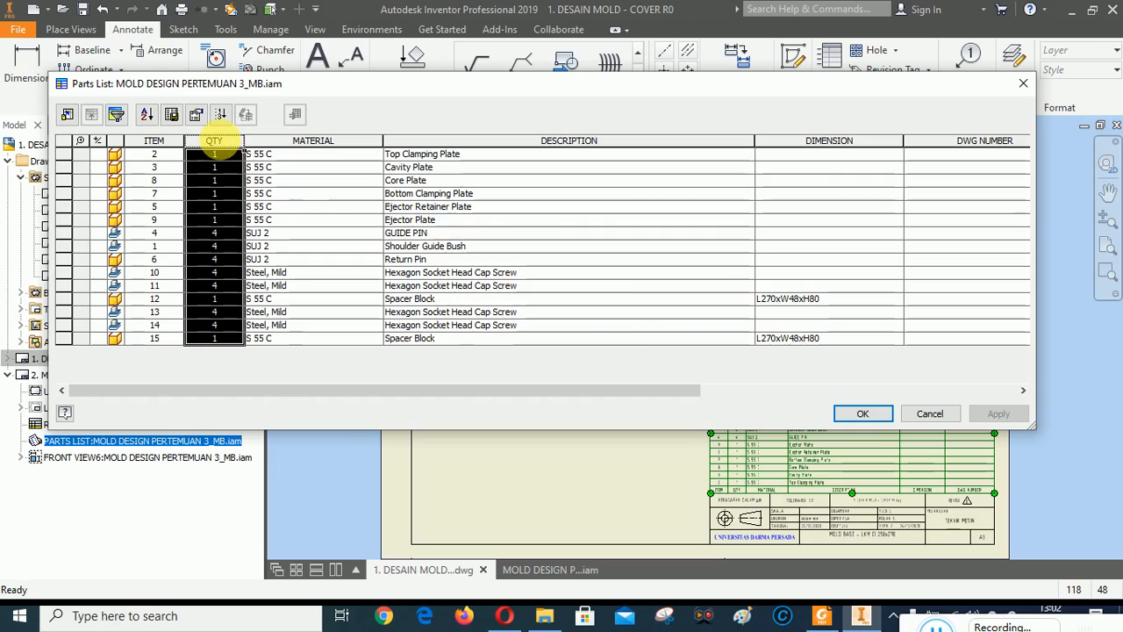
right_click(219, 143)
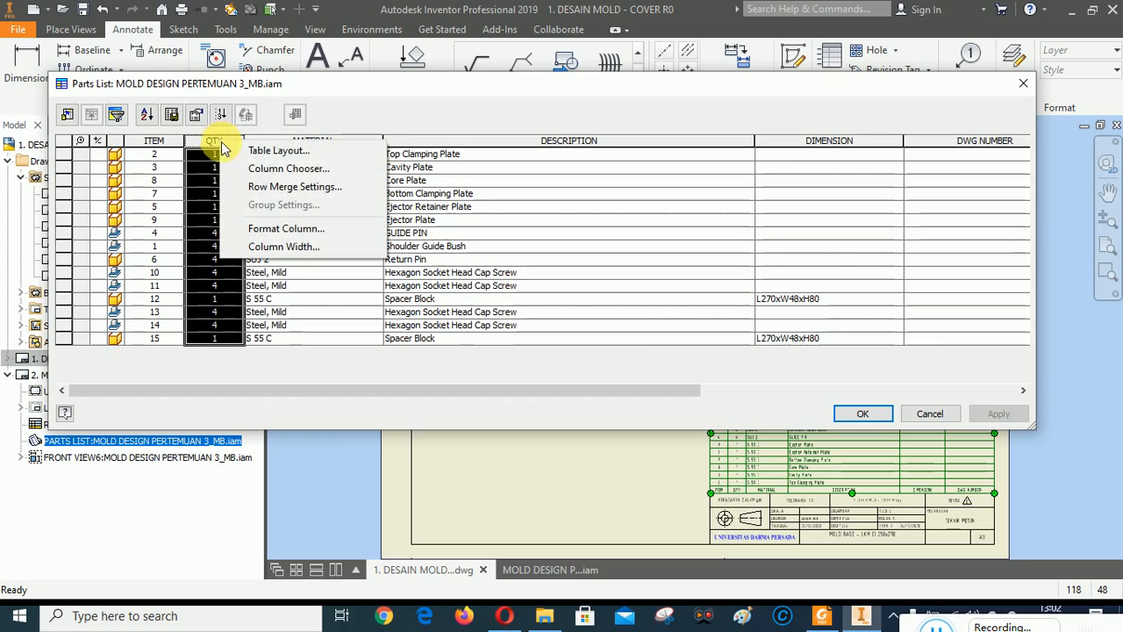
click(275, 187)
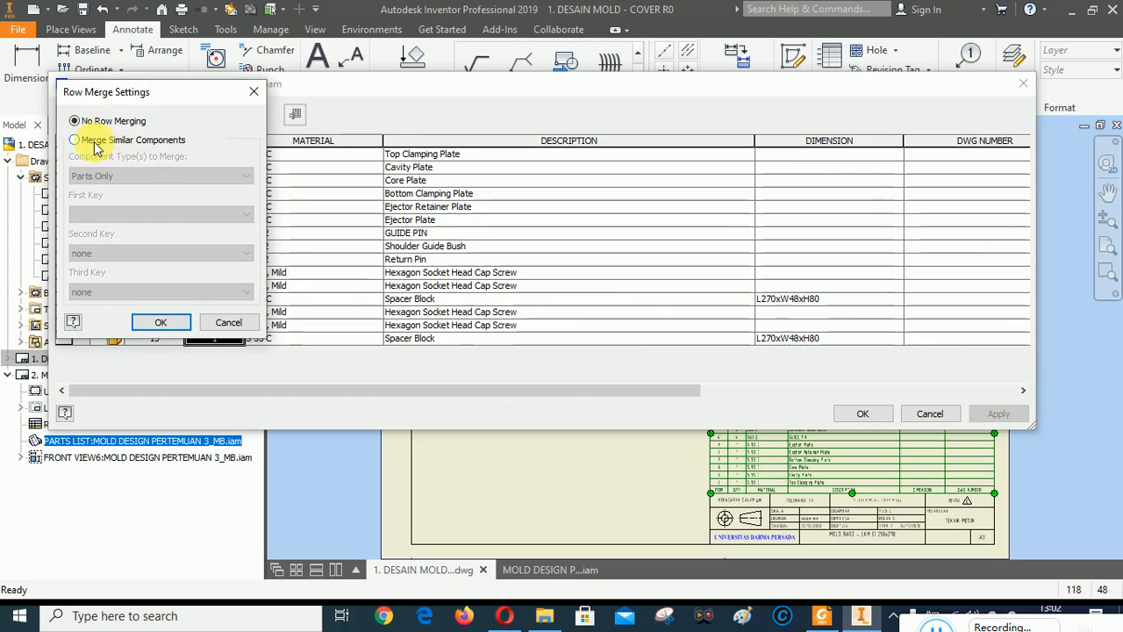
click(95, 142)
click(124, 216)
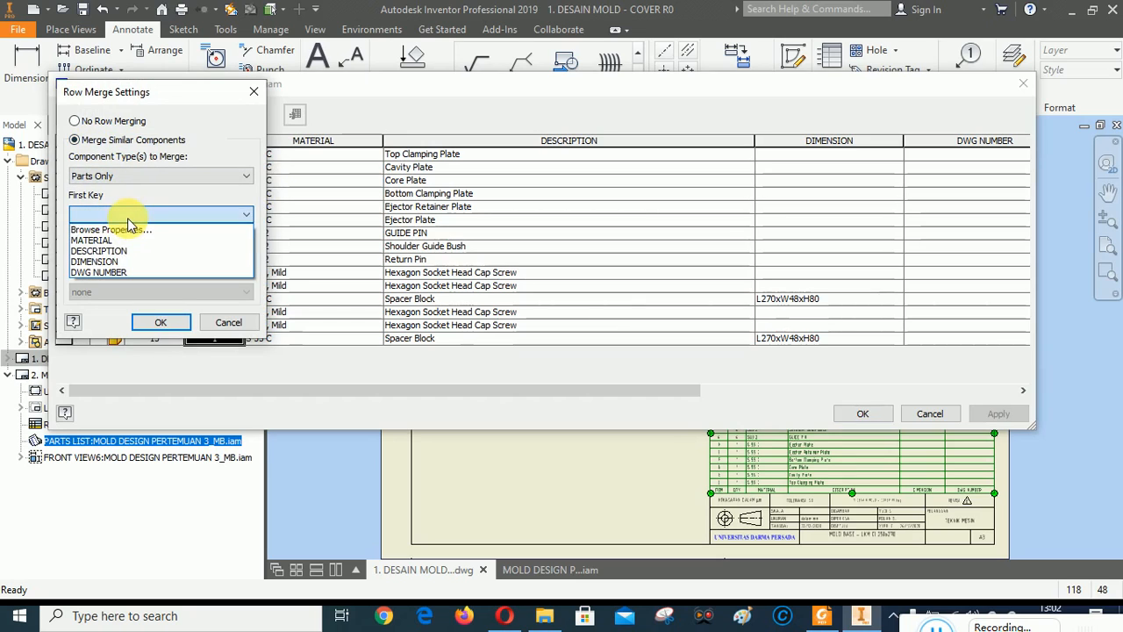
click(123, 252)
click(132, 254)
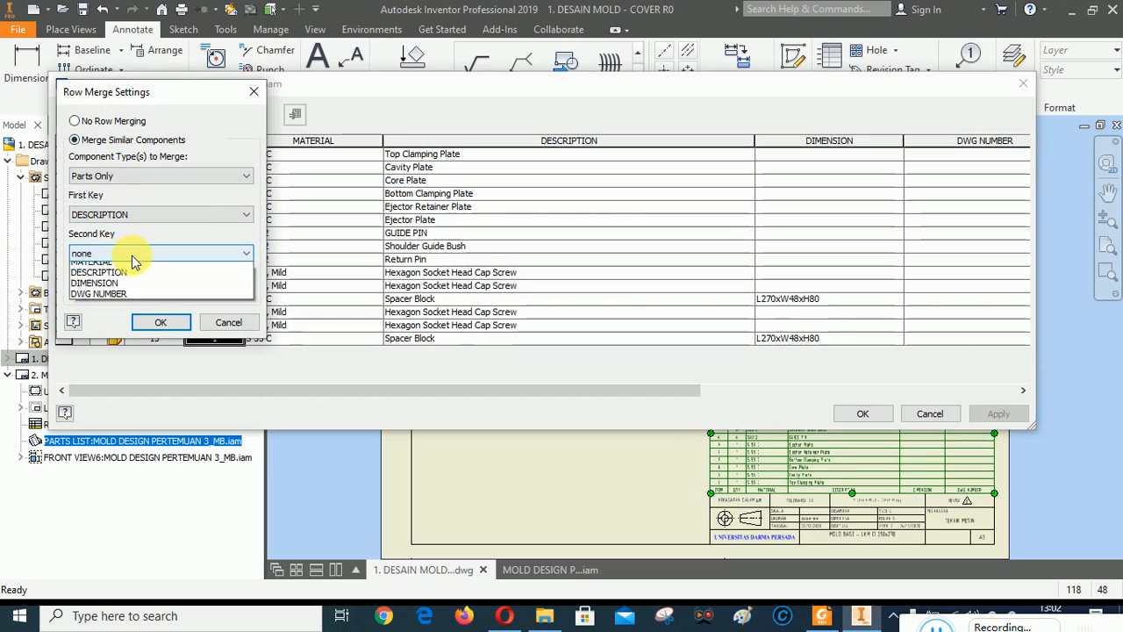
click(114, 311)
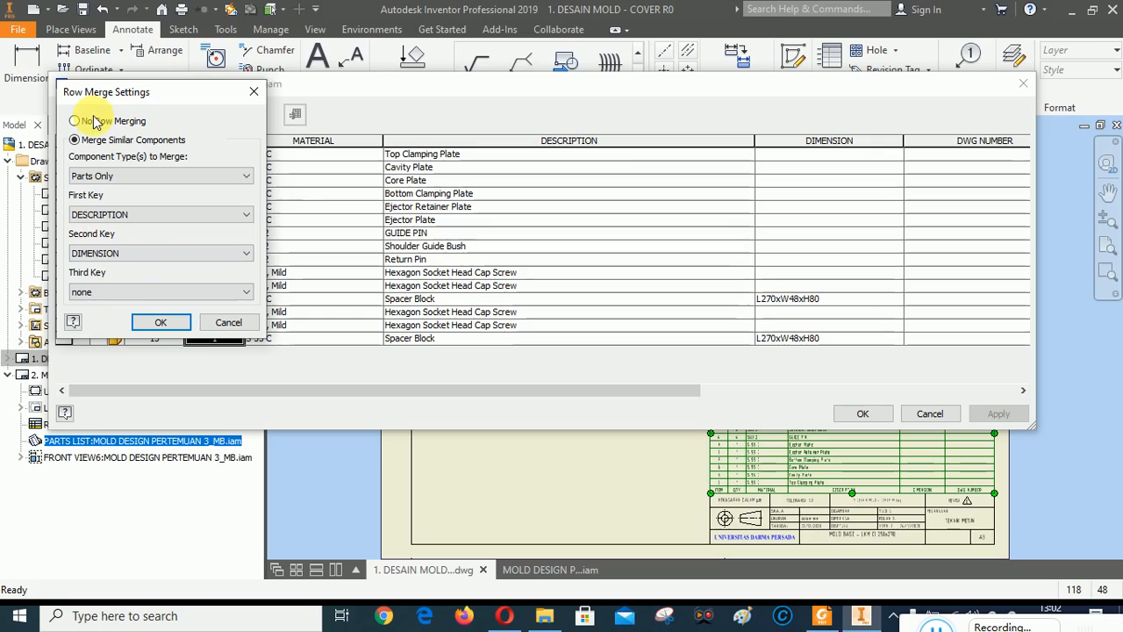
click(161, 323)
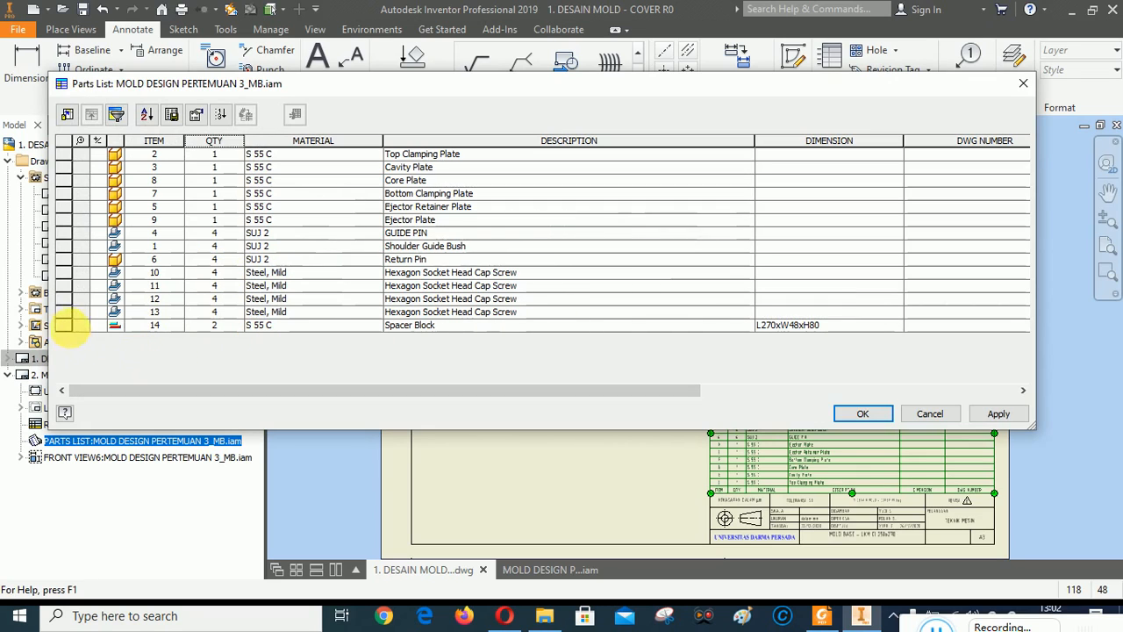
Move the merged Spacer Block row up between the Core Plate and Bottom Clamping Plate rows.
click(63, 325)
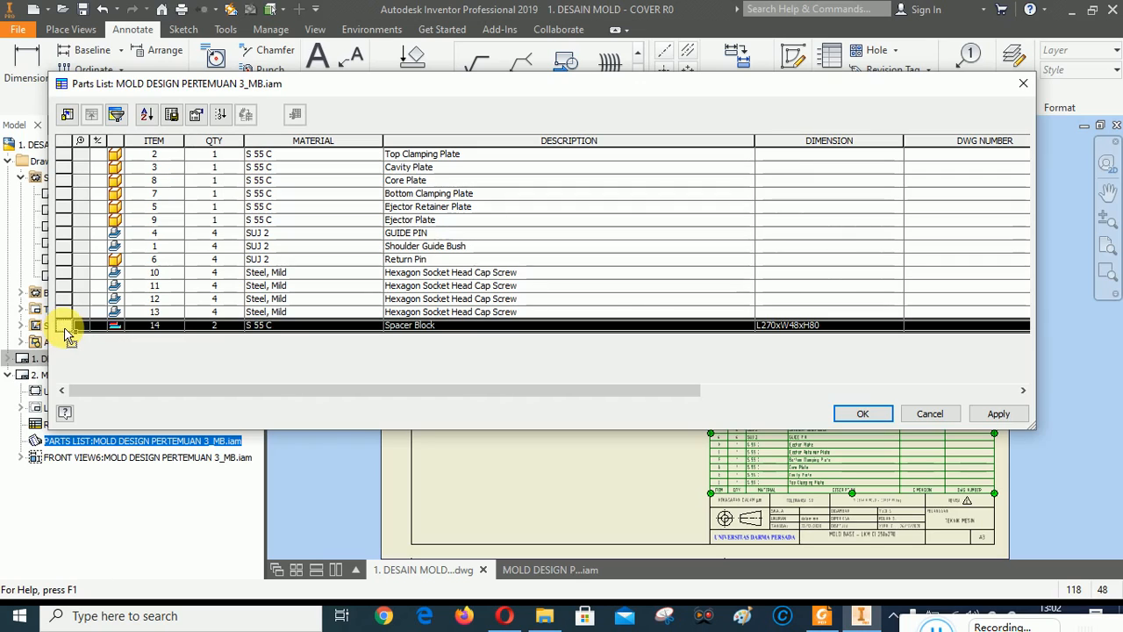
drag(65, 330, 64, 213)
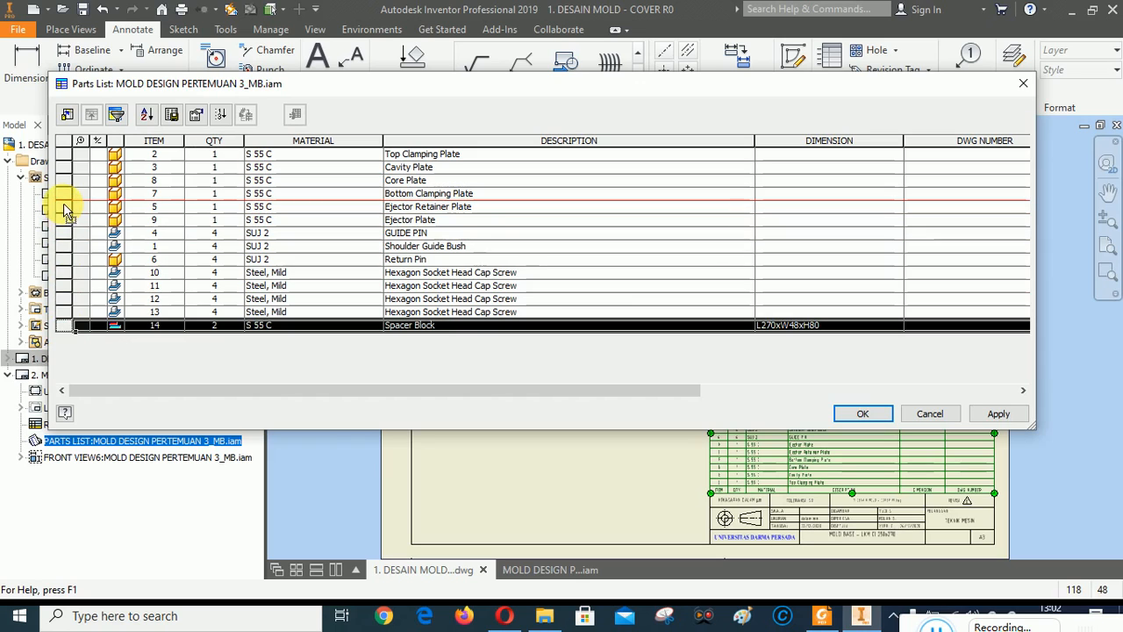
drag(65, 205, 64, 194)
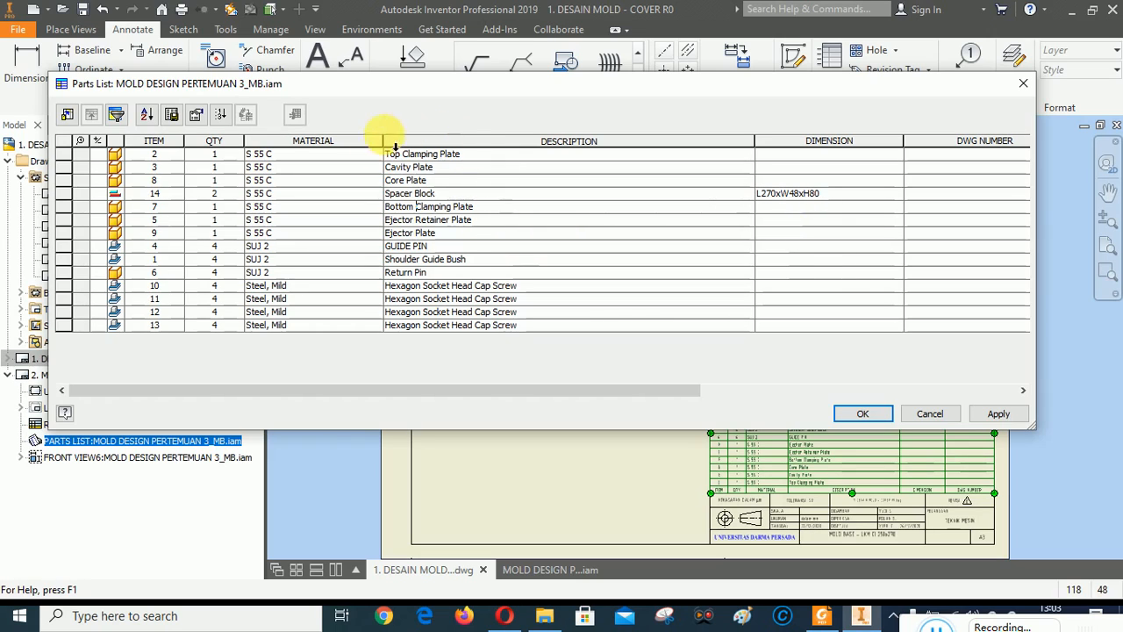
Widen the parts list editor and try UDP-20 as the Top Clamping Plate's DWG NUMBER, clearing the entry again.
click(490, 156)
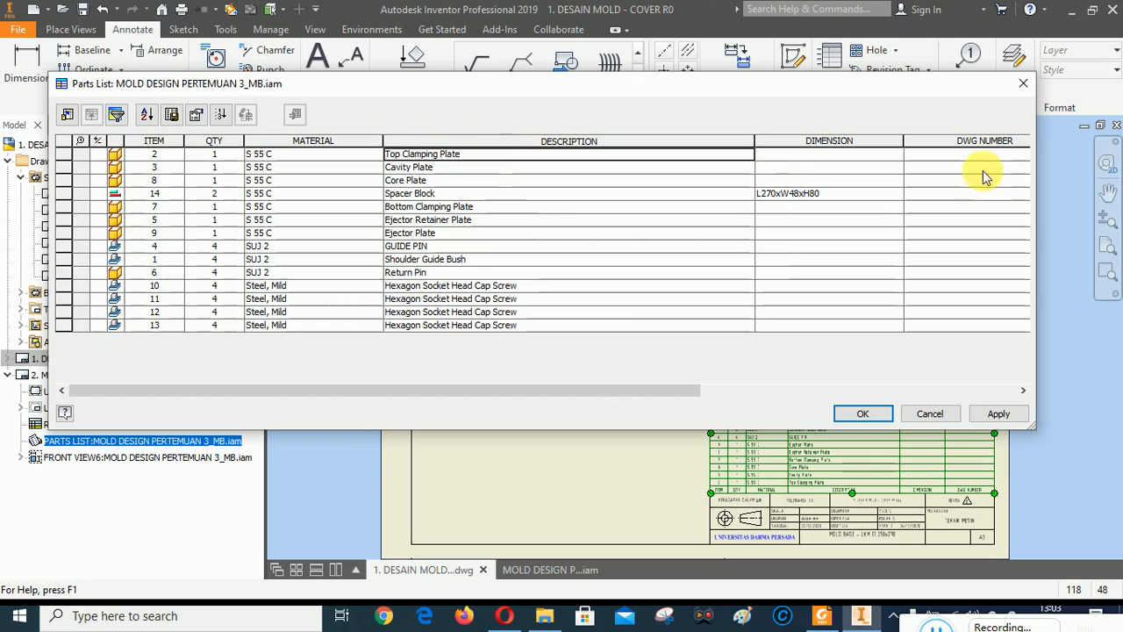
drag(1049, 275, 1099, 280)
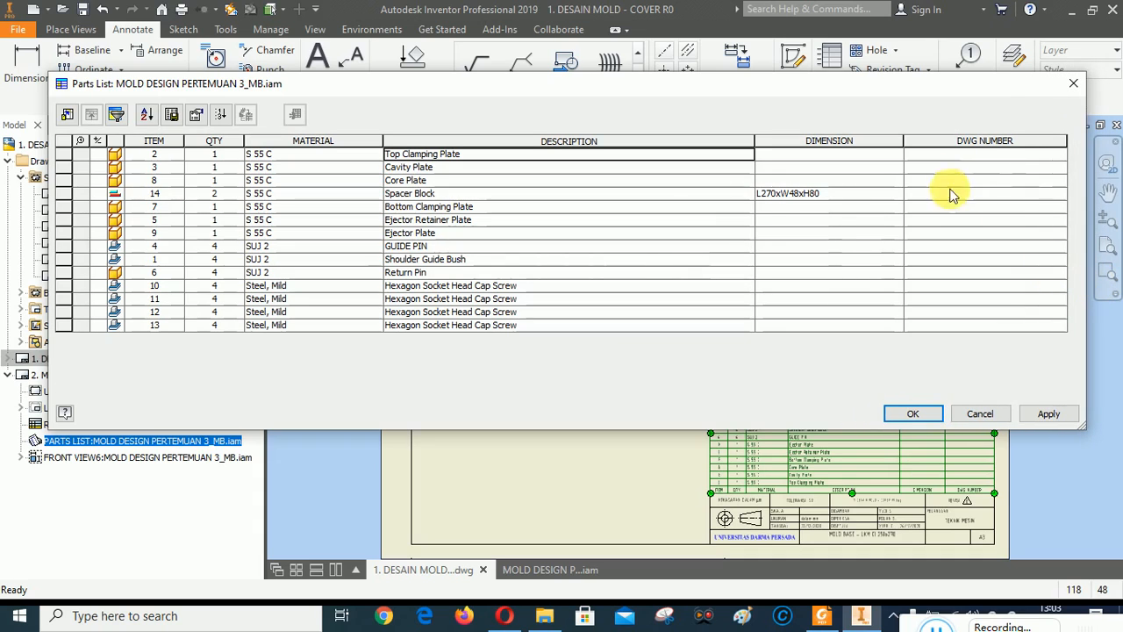
click(926, 155)
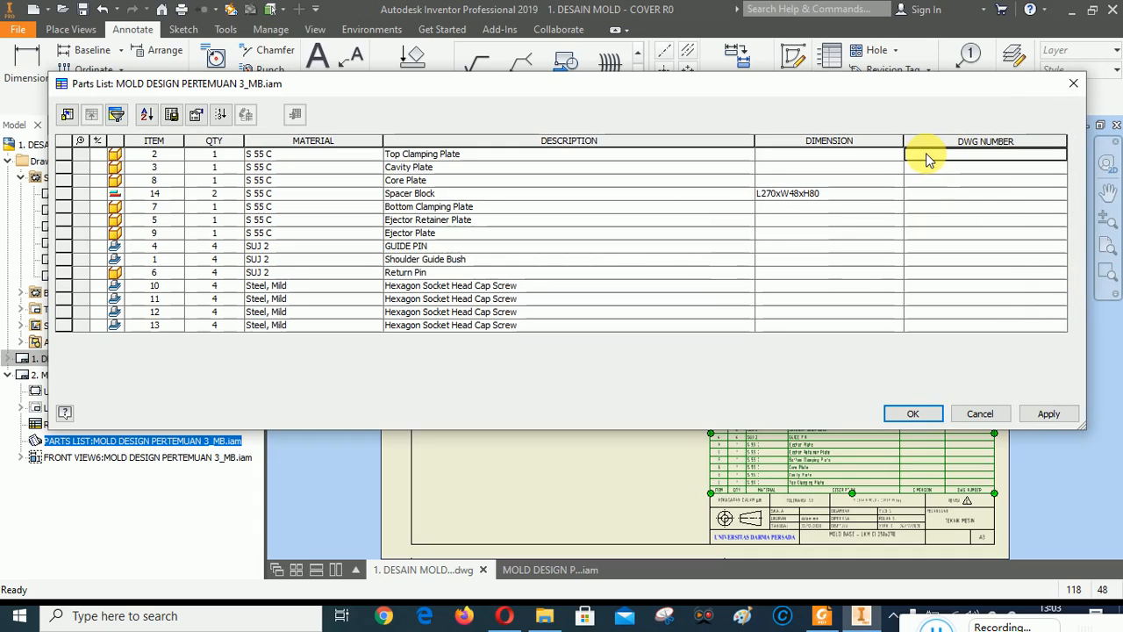
text(UDP-20)
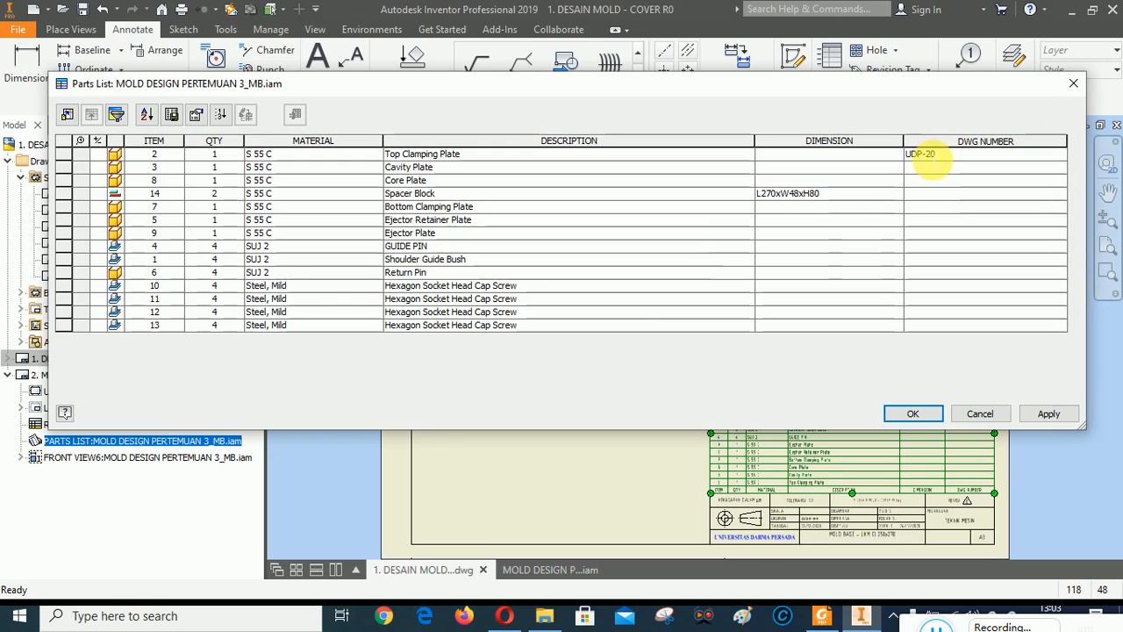
key(BackSpace)
key(BackSpace)
key(BackSpace)
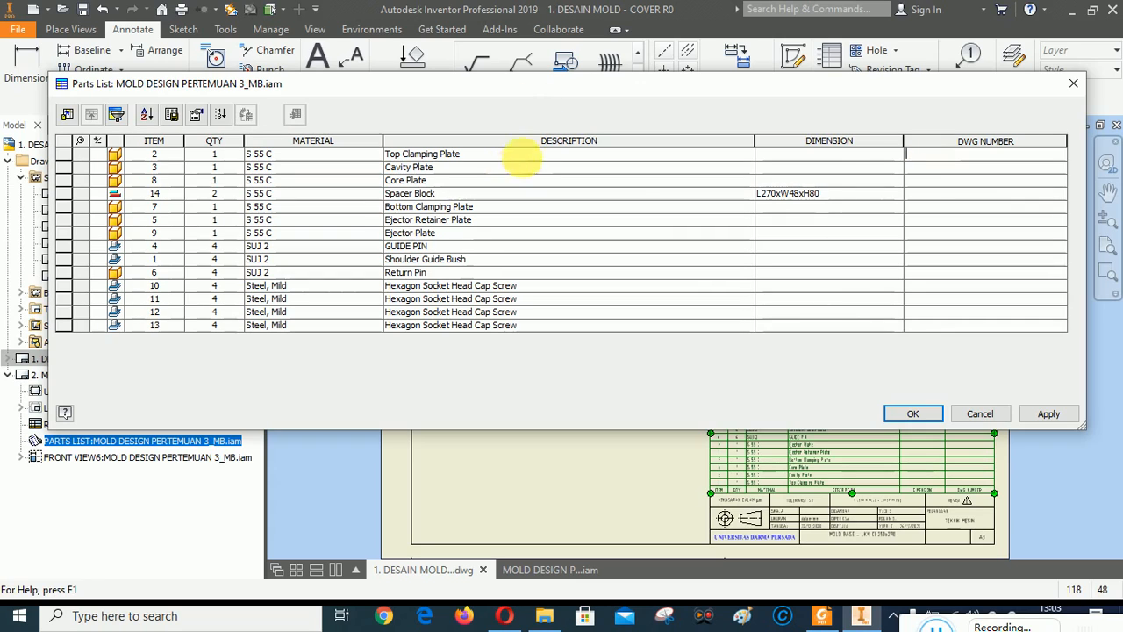
Move the Ejector Retainer Plate and Ejector Plate rows, in that order, between the Core Plate and Spacer Block rows.
click(426, 181)
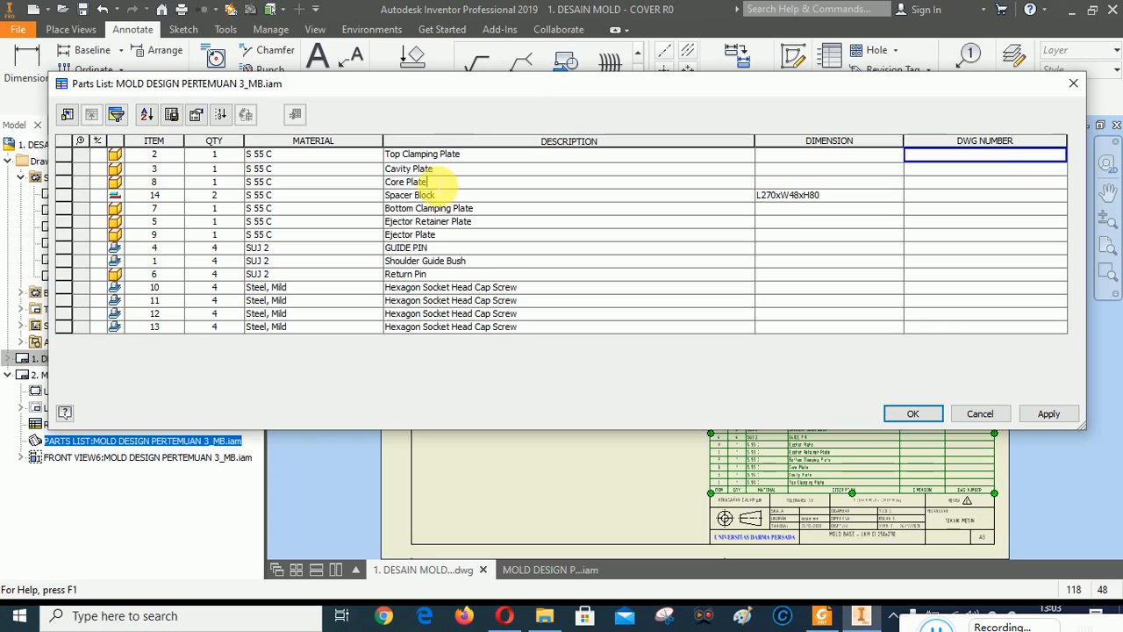
click(456, 198)
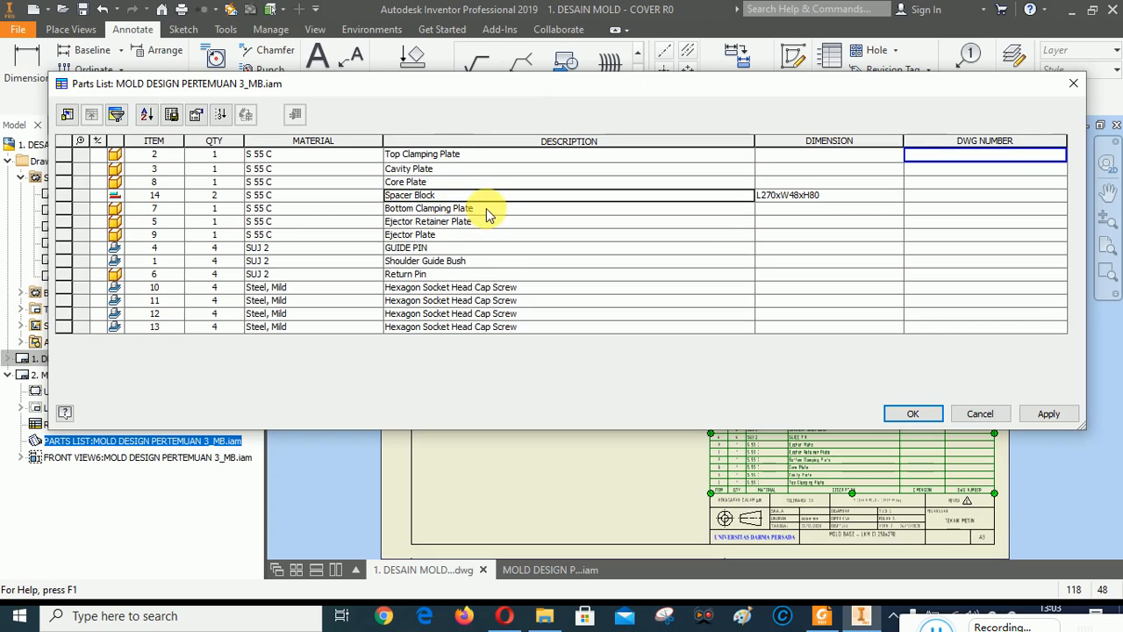
click(485, 212)
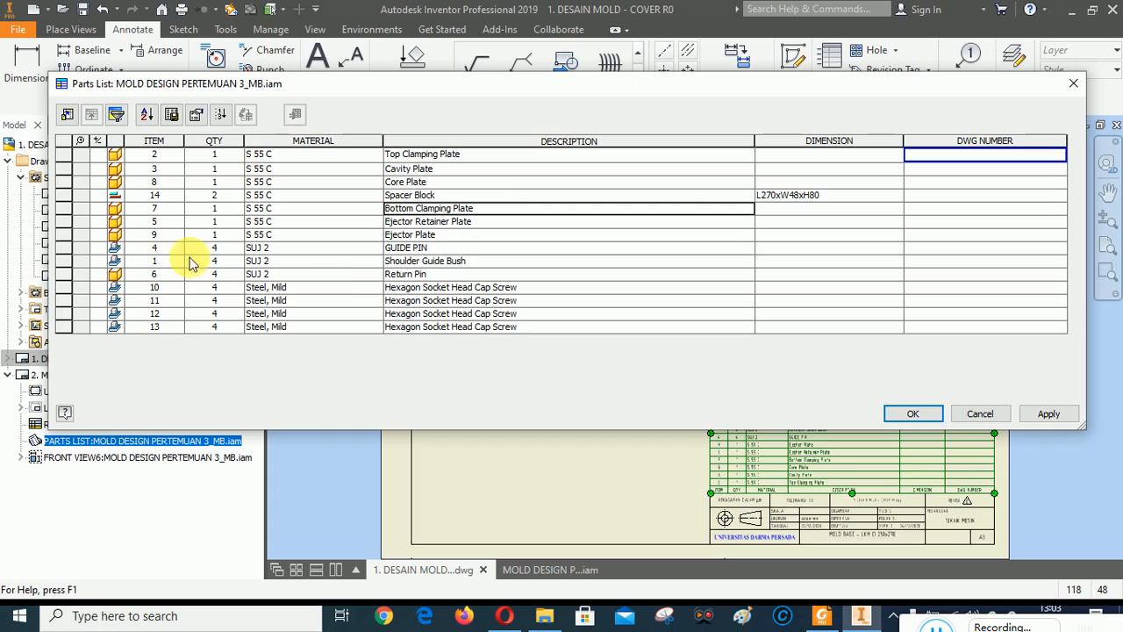
click(66, 212)
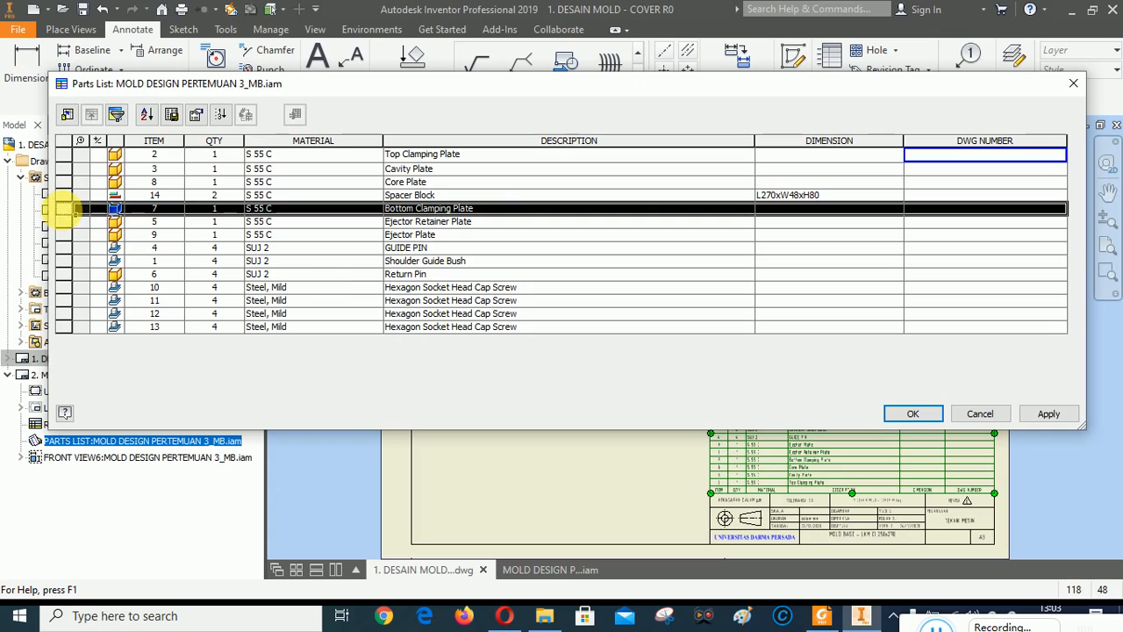
click(542, 229)
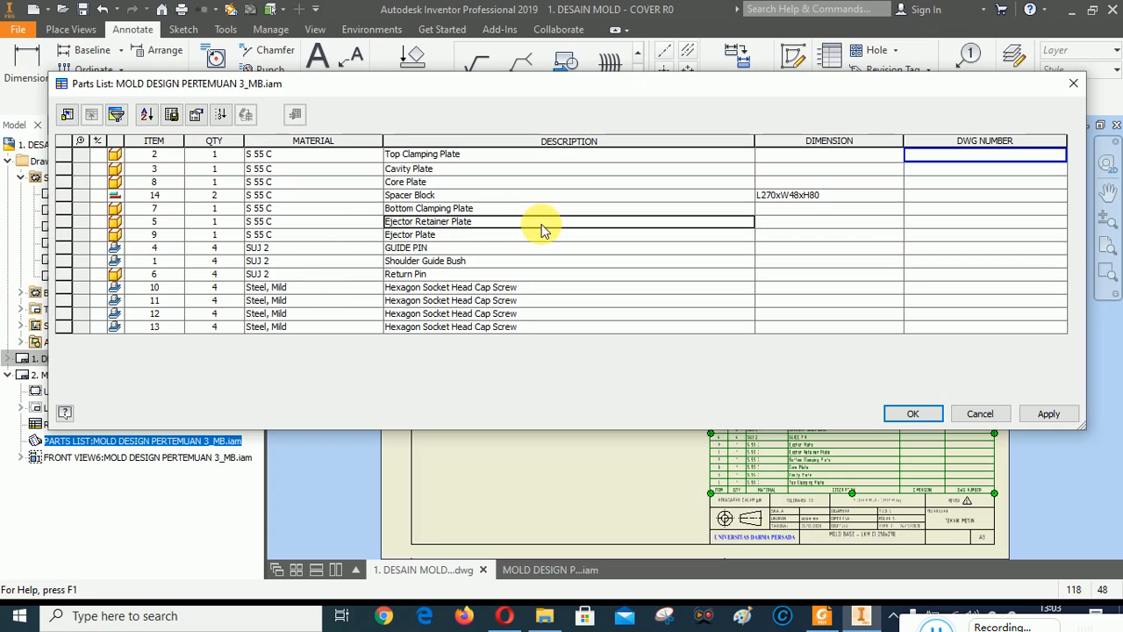
click(480, 225)
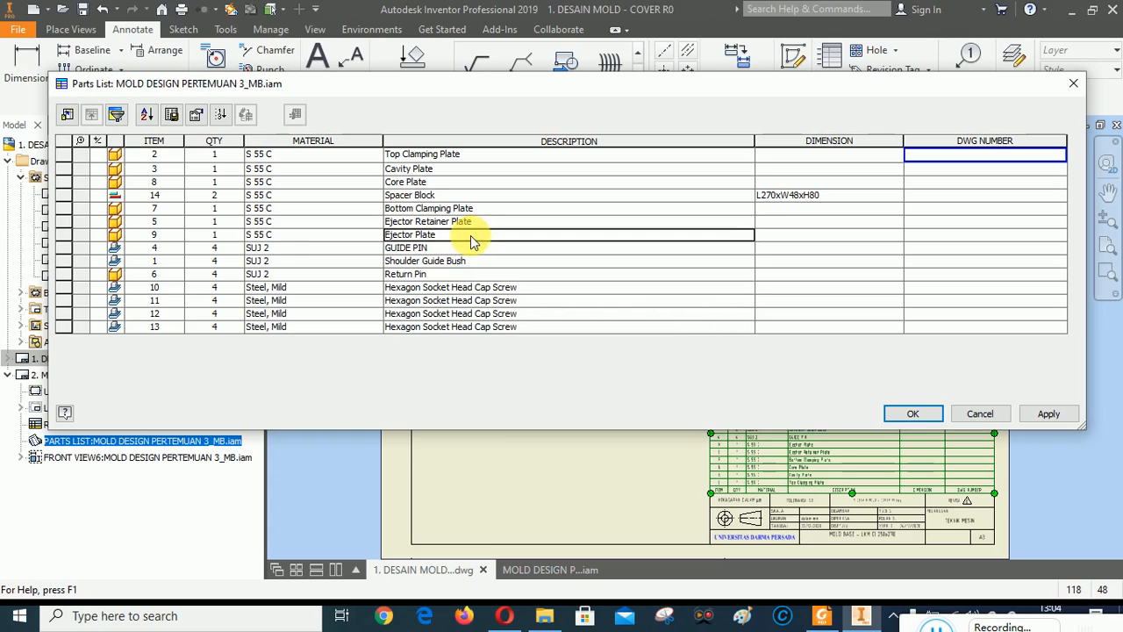
click(65, 222)
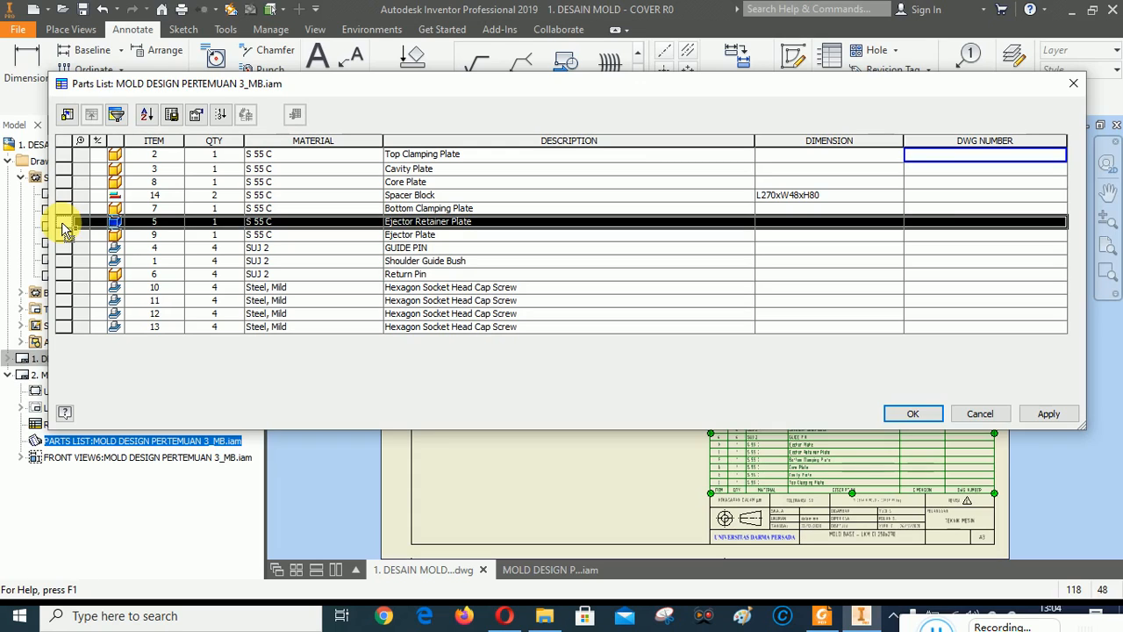
drag(64, 224, 62, 195)
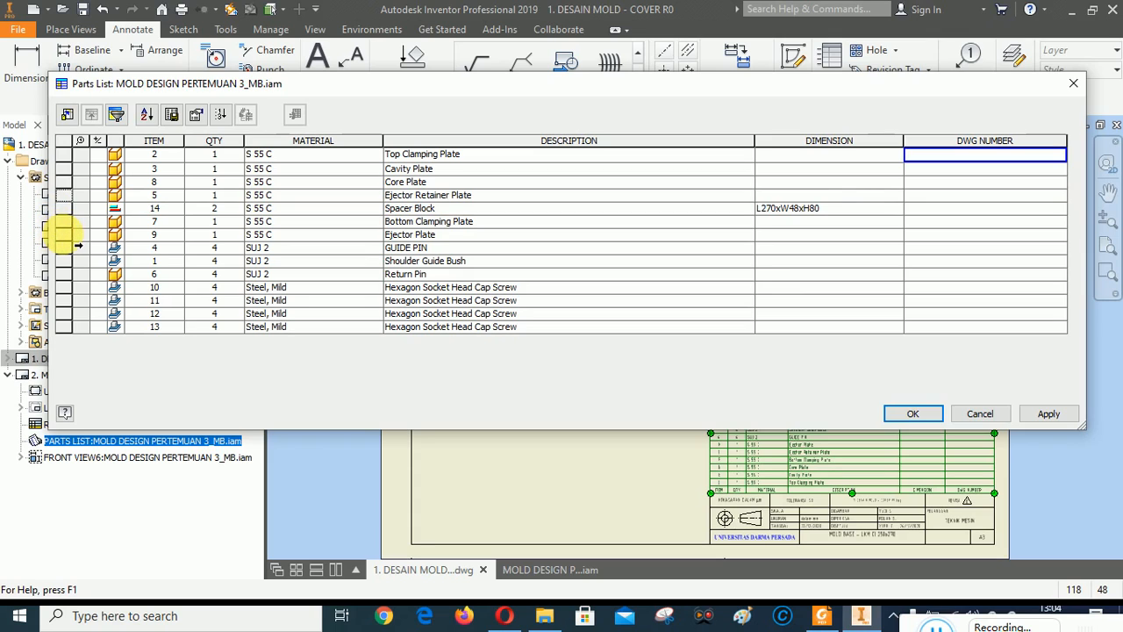
click(64, 235)
drag(67, 237, 63, 211)
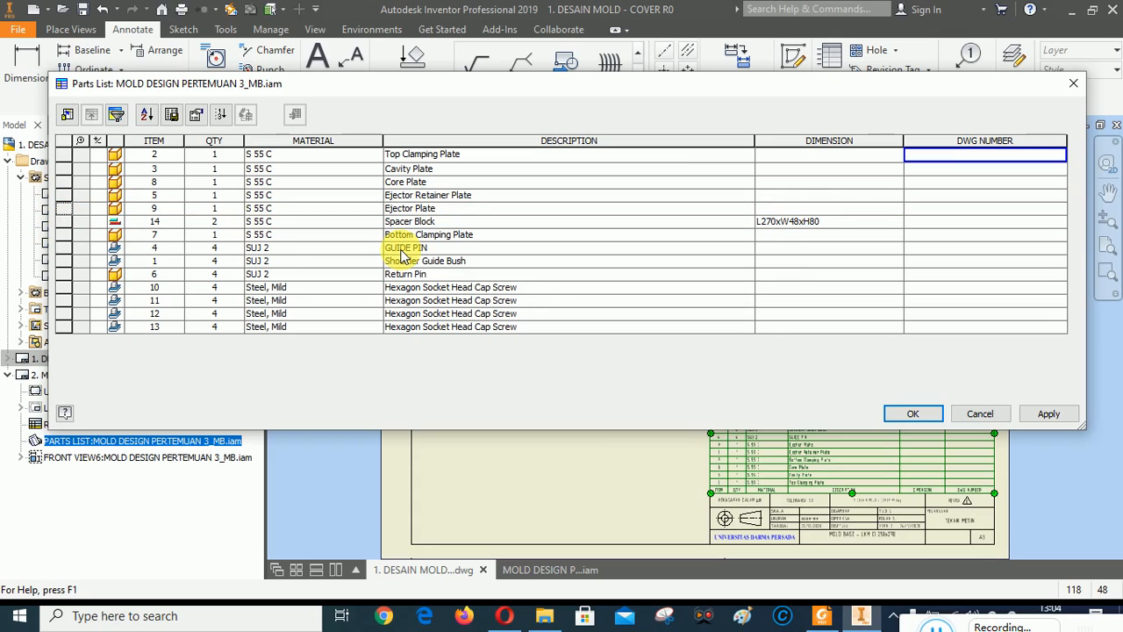
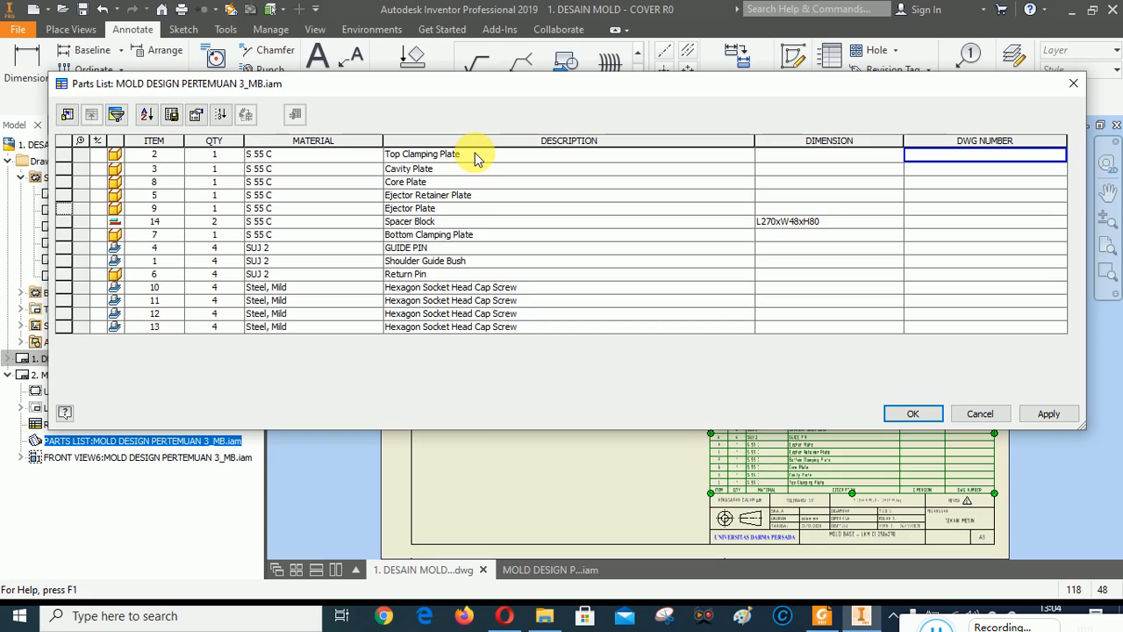
Check the order of the parts list rows from the Cavity Plate down to the Spacer Block.
click(462, 171)
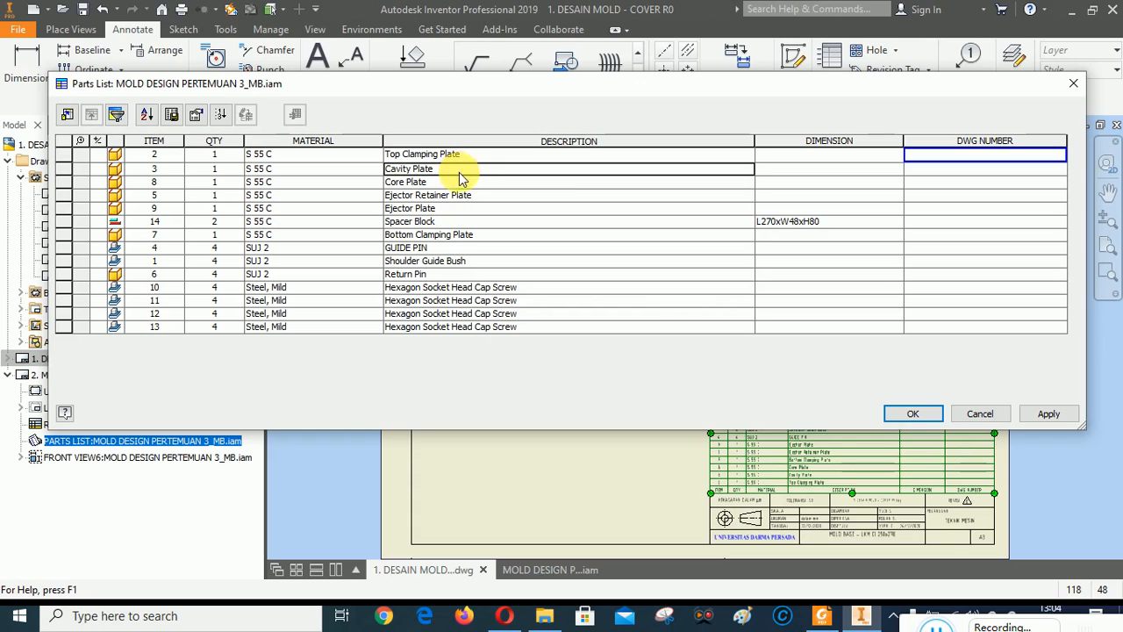
click(459, 181)
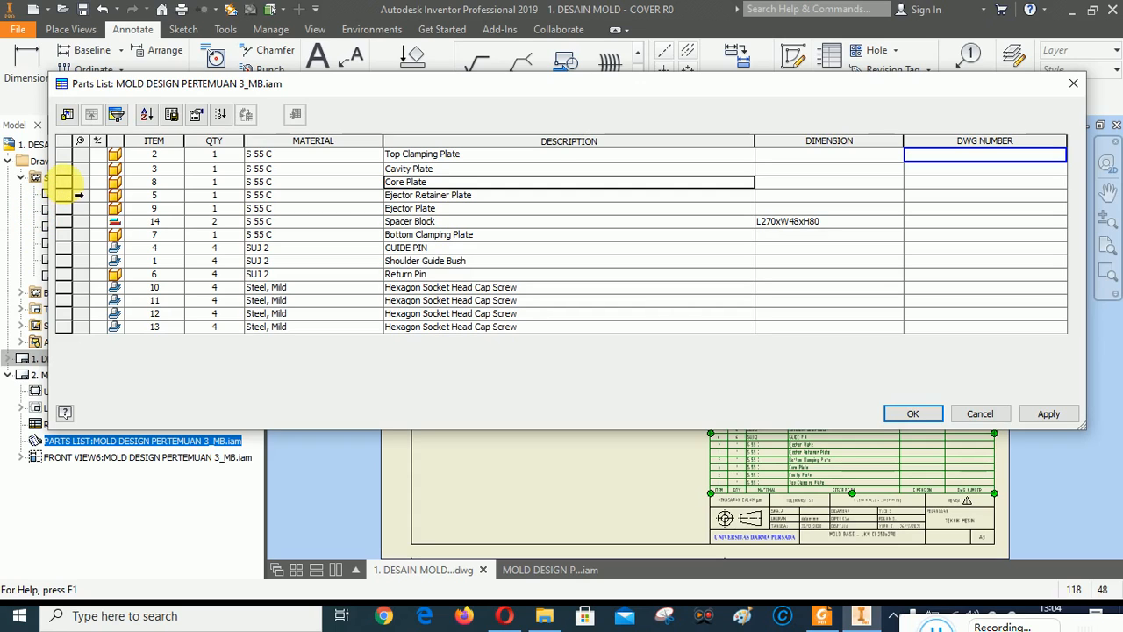
click(65, 183)
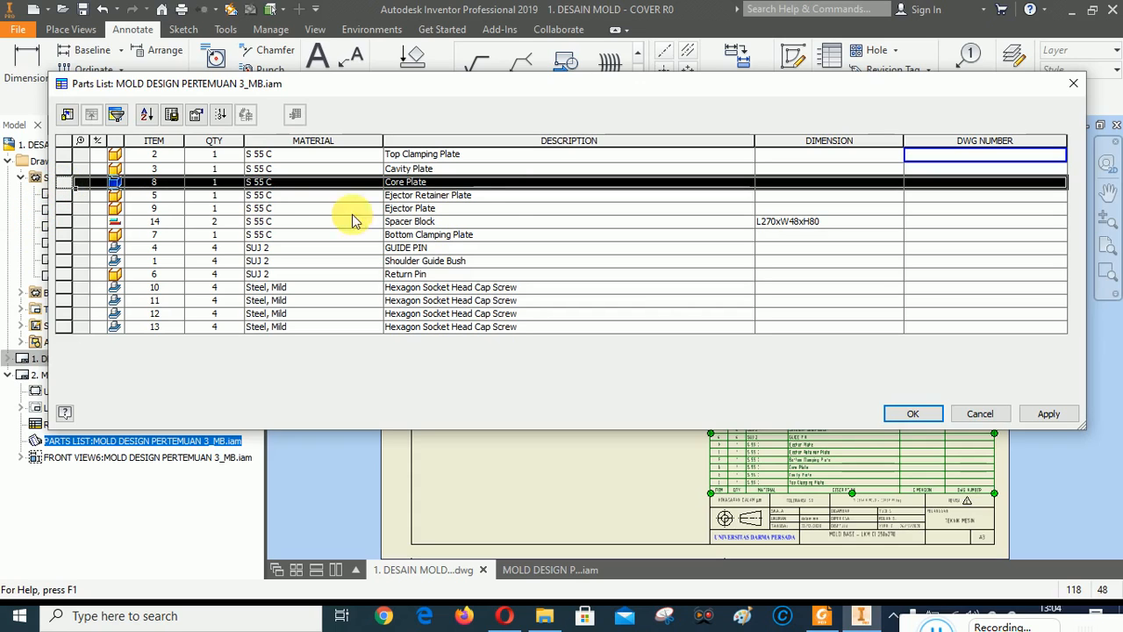
click(510, 194)
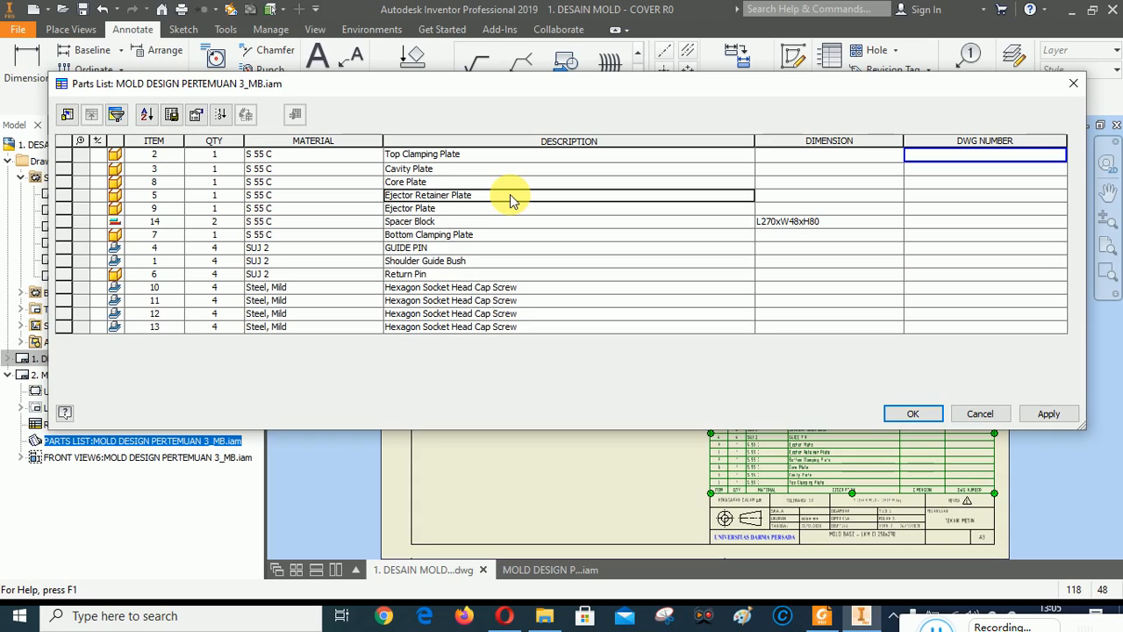
click(441, 211)
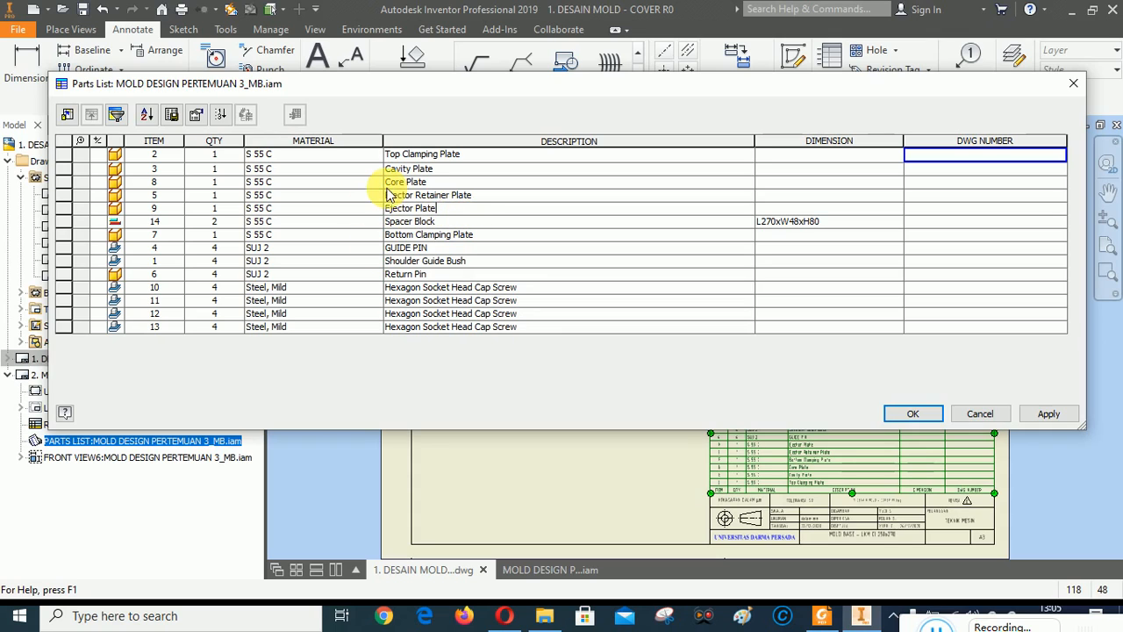
click(427, 224)
click(424, 222)
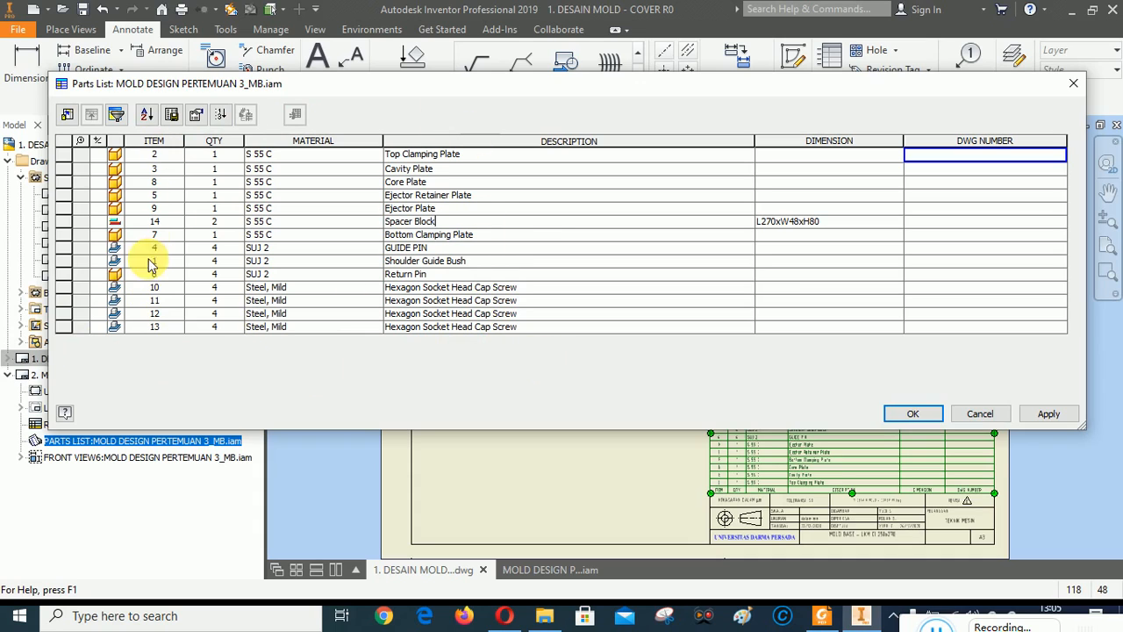
Renumber the parts list items sequentially and turn off the static value on the Top Clamping Plate's DWG NUMBER cell, applying both changes.
click(223, 116)
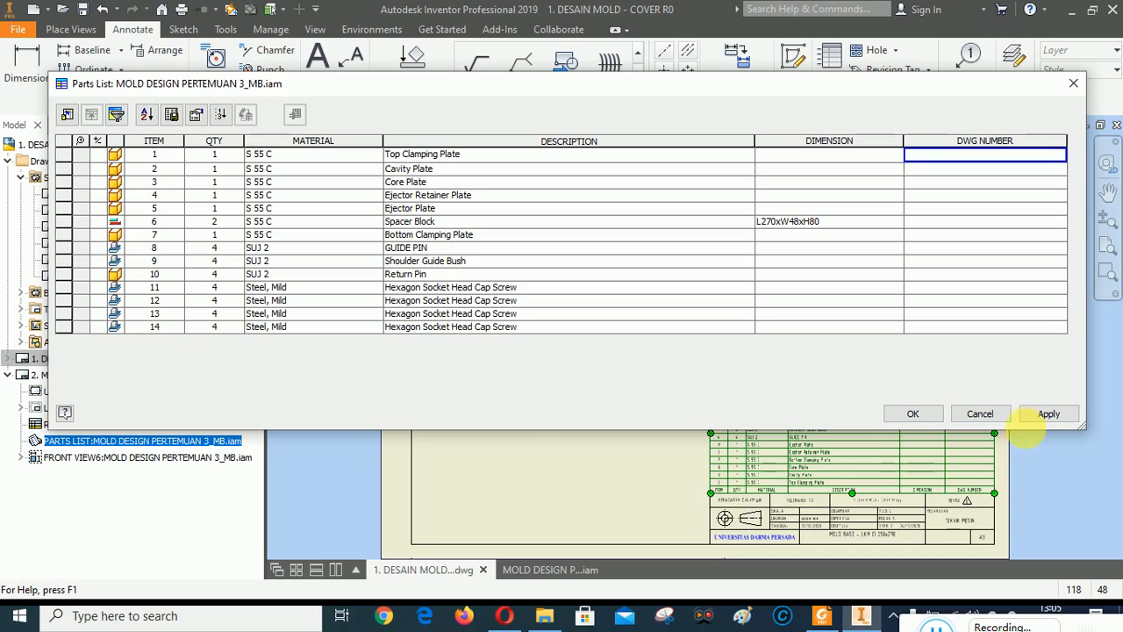
click(1050, 414)
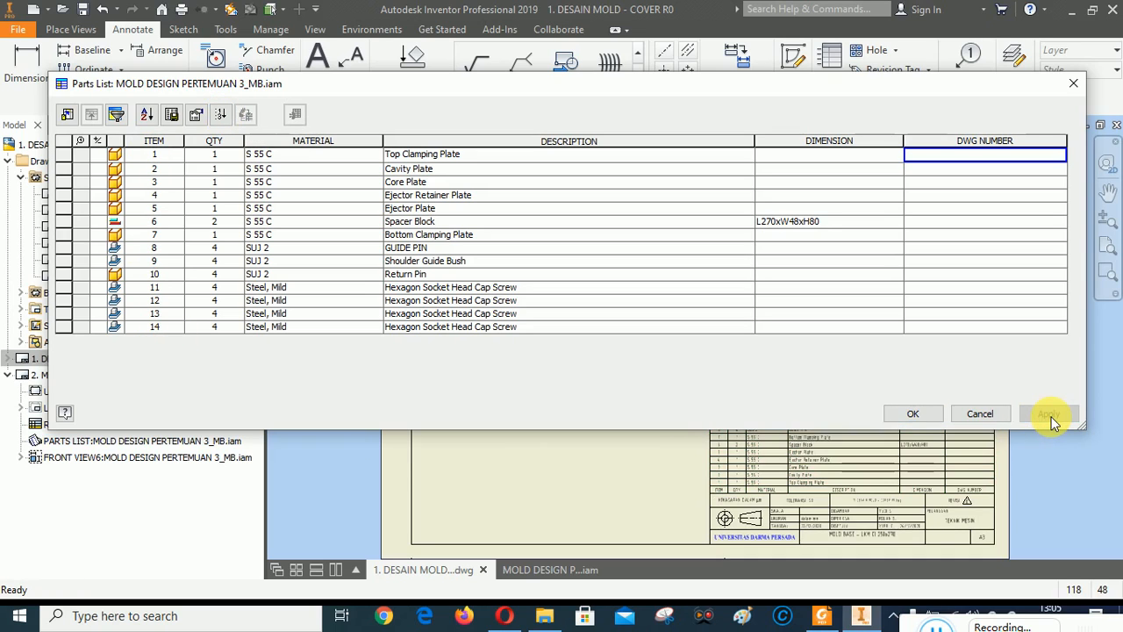
right_click(964, 154)
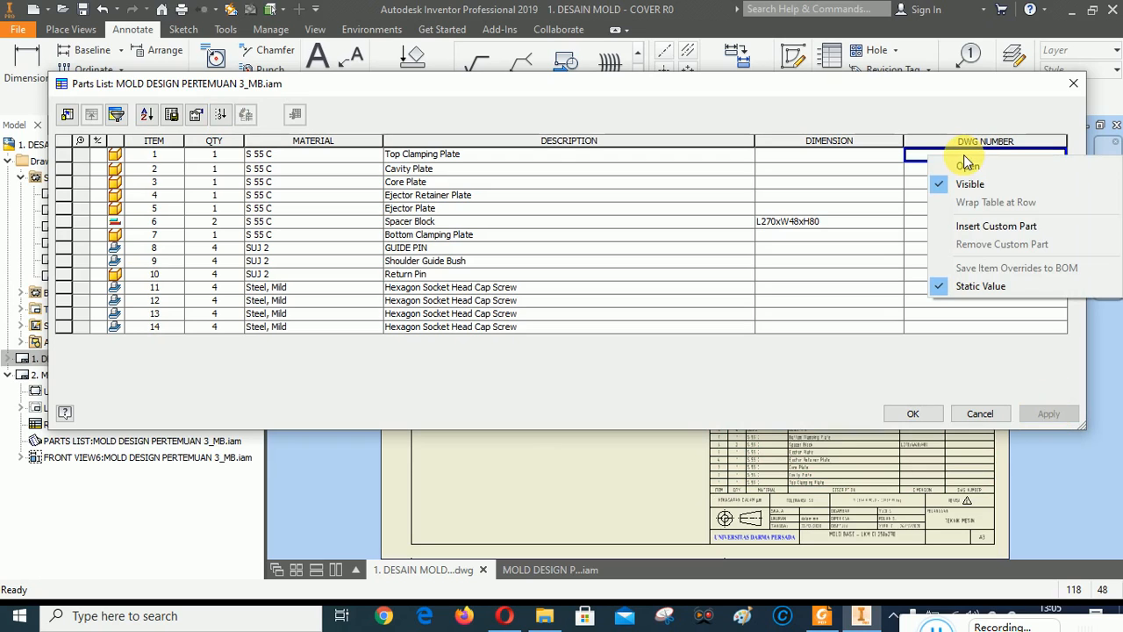
click(983, 288)
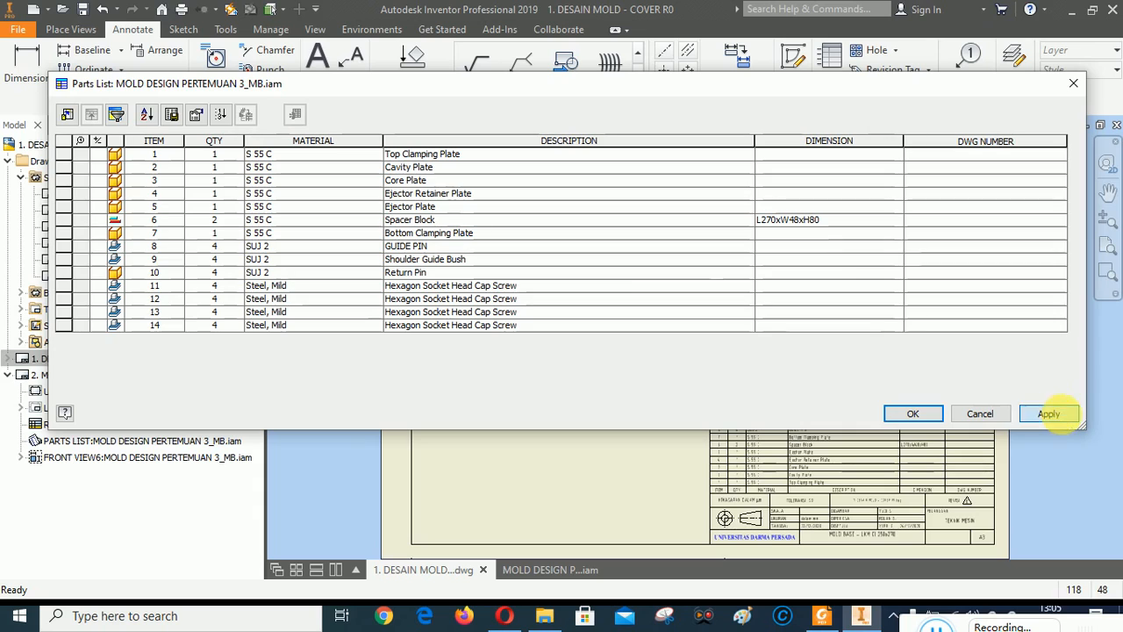
click(1049, 413)
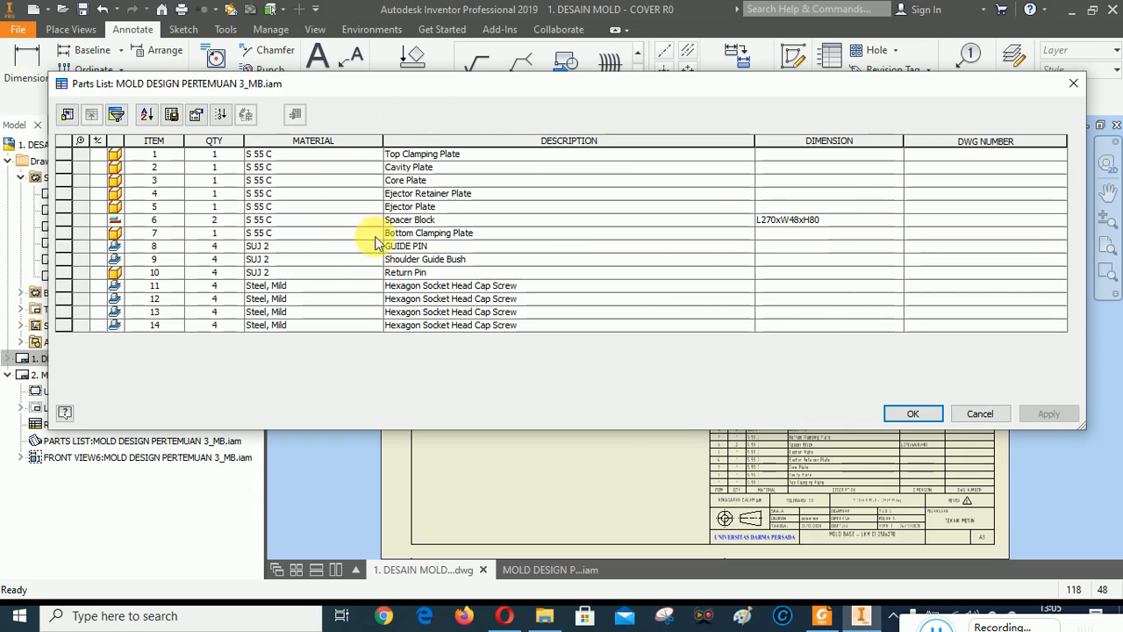
Set the material of all four Hexagon Socket Head Cap Screw rows to HSS and apply the change.
click(323, 288)
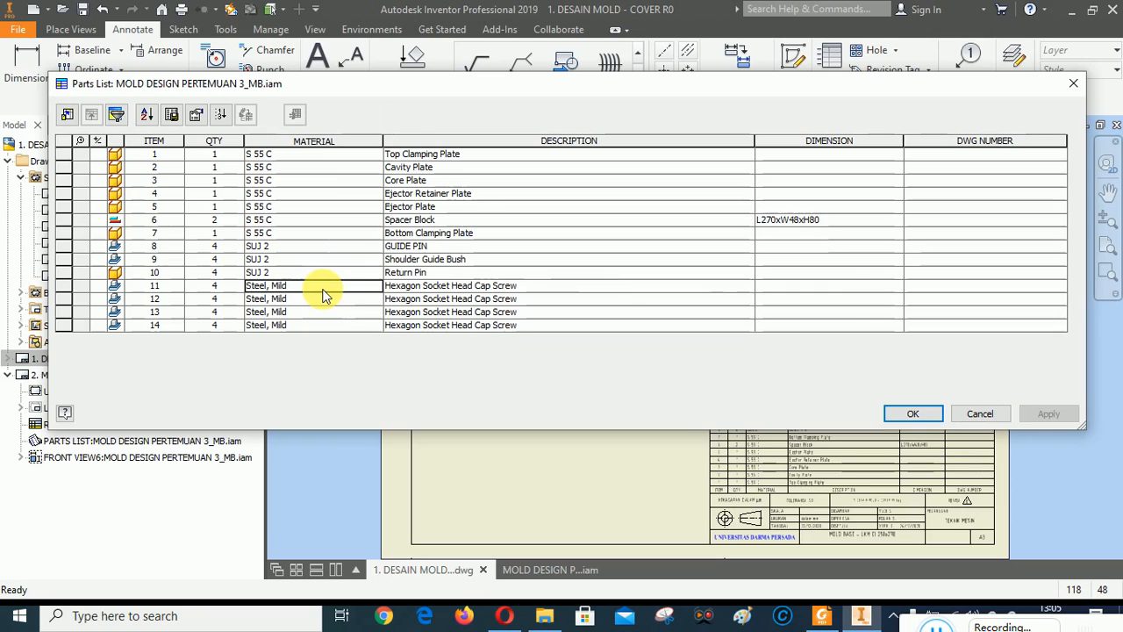
text(HSS)
key(ctrl+a)
key(ctrl+c)
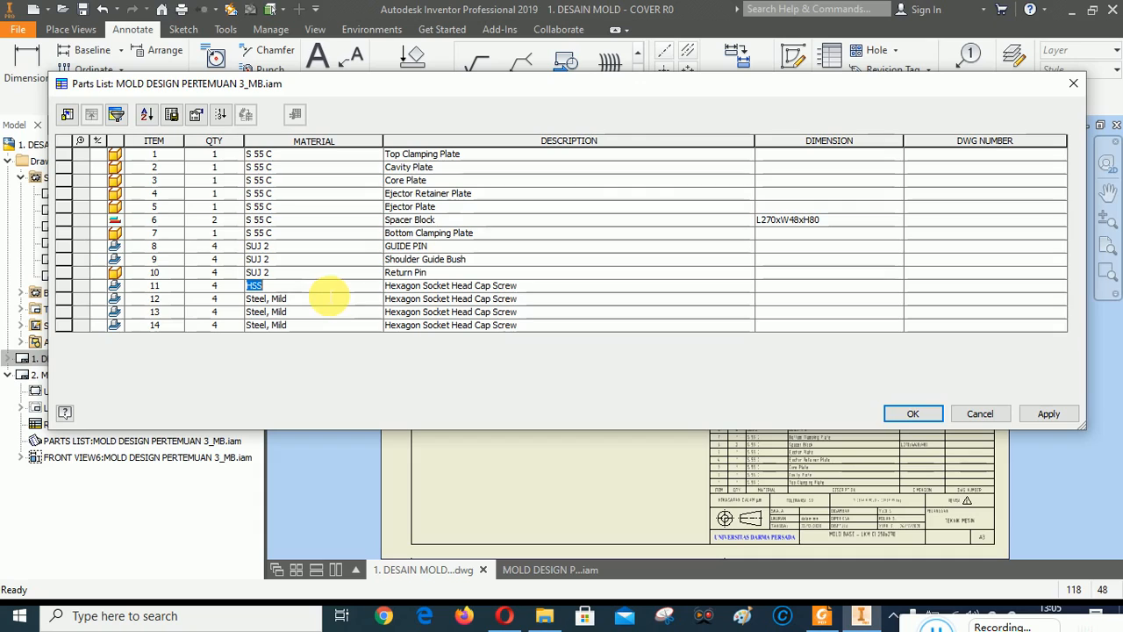
key(Return)
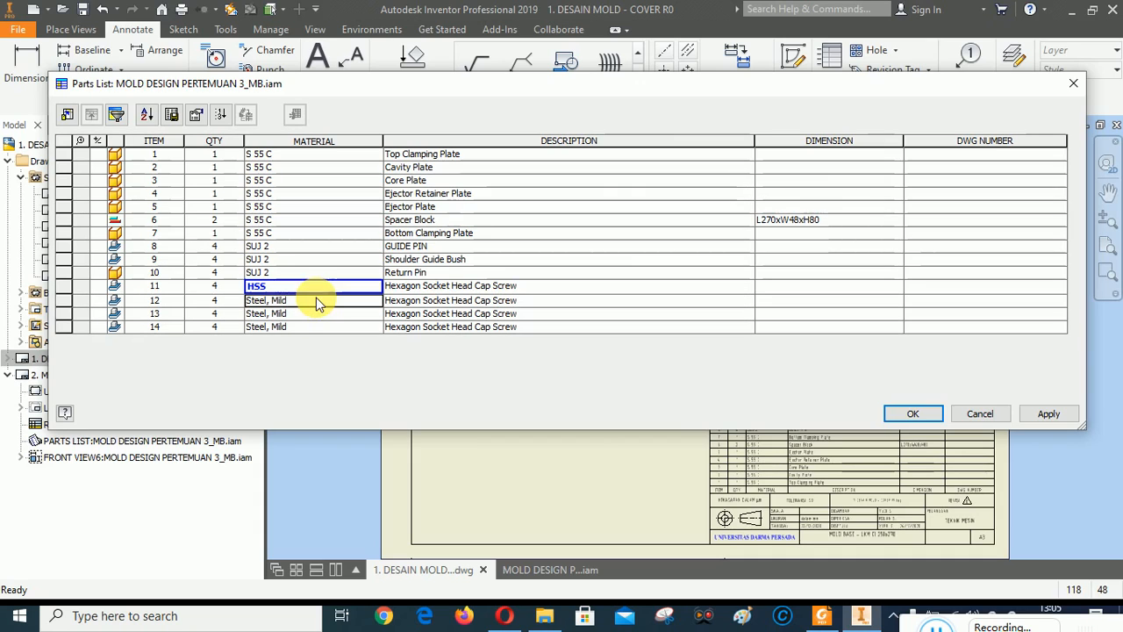
key(Return)
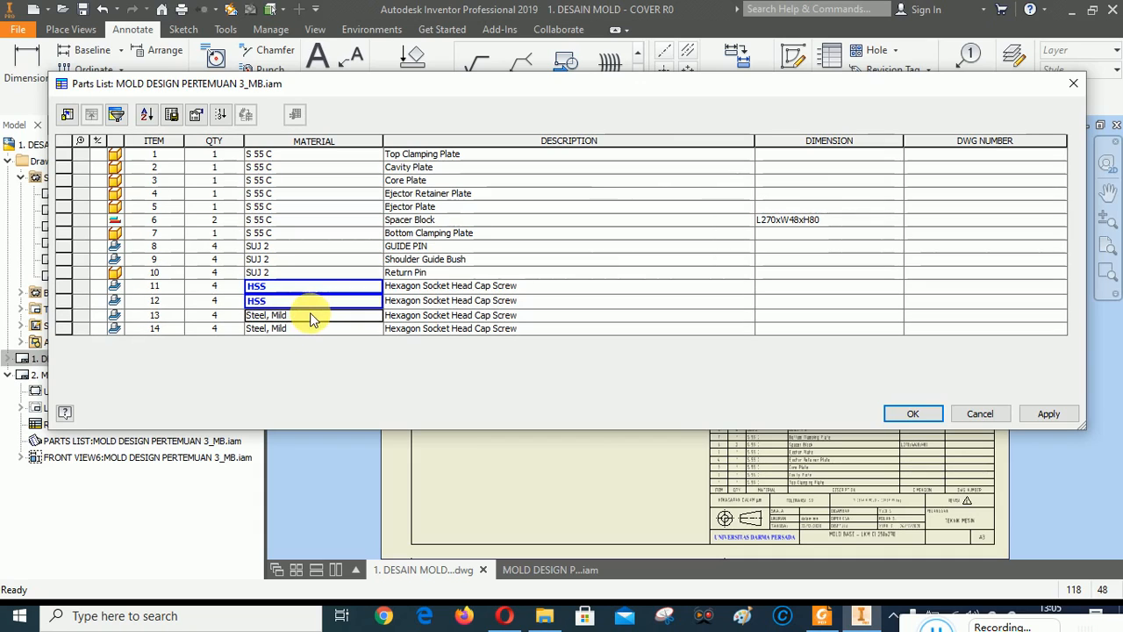
click(312, 330)
key(ctrl+v)
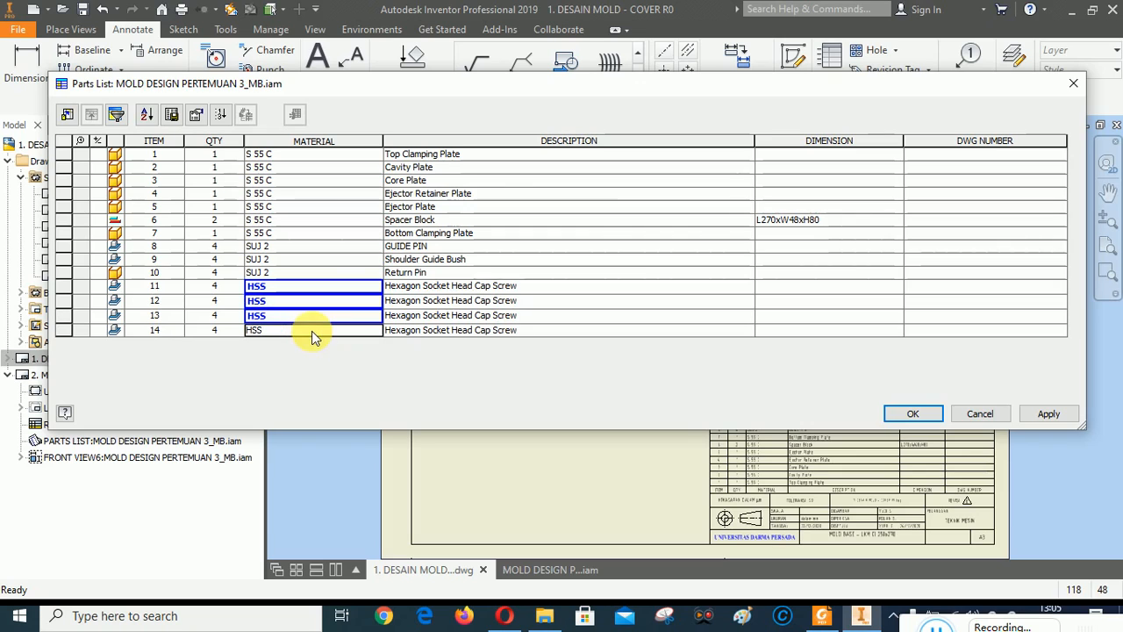
click(1053, 415)
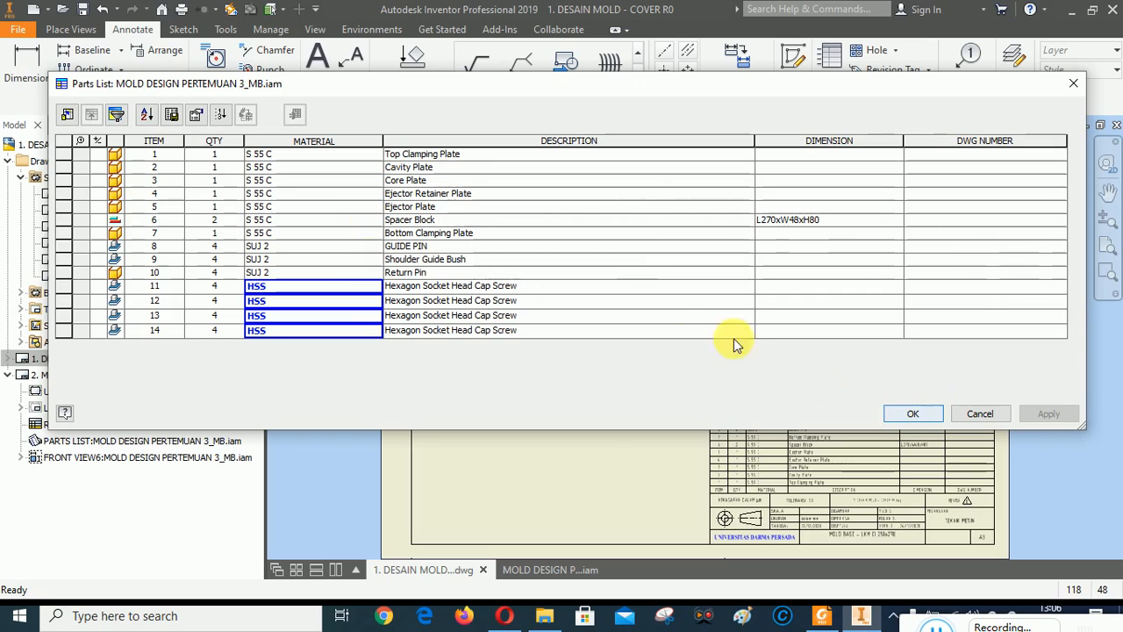
Open the Top Clamping Plate part from the parts list and set its Stock Number iProperty to UDP-20-DMC-01.1.
right_click(115, 158)
click(154, 166)
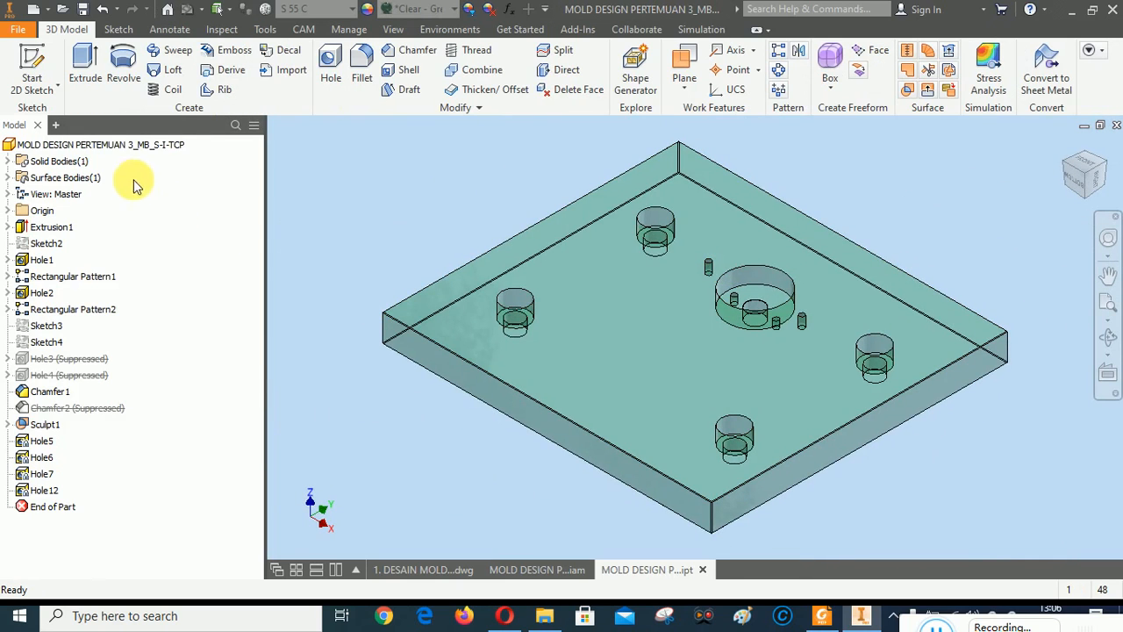
click(70, 144)
right_click(79, 147)
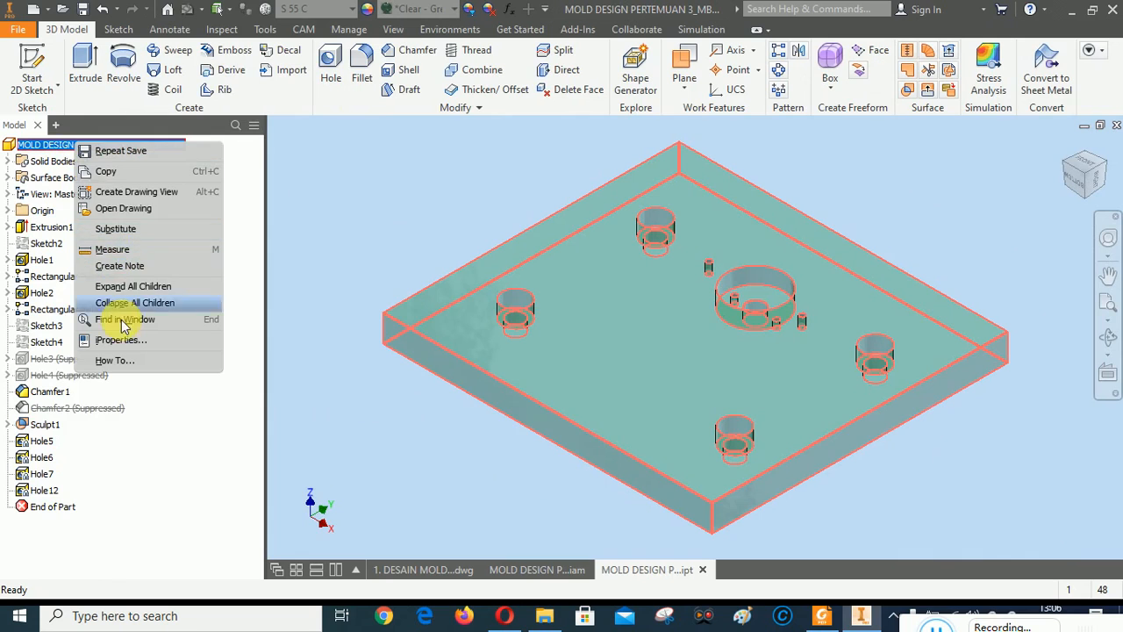
click(120, 339)
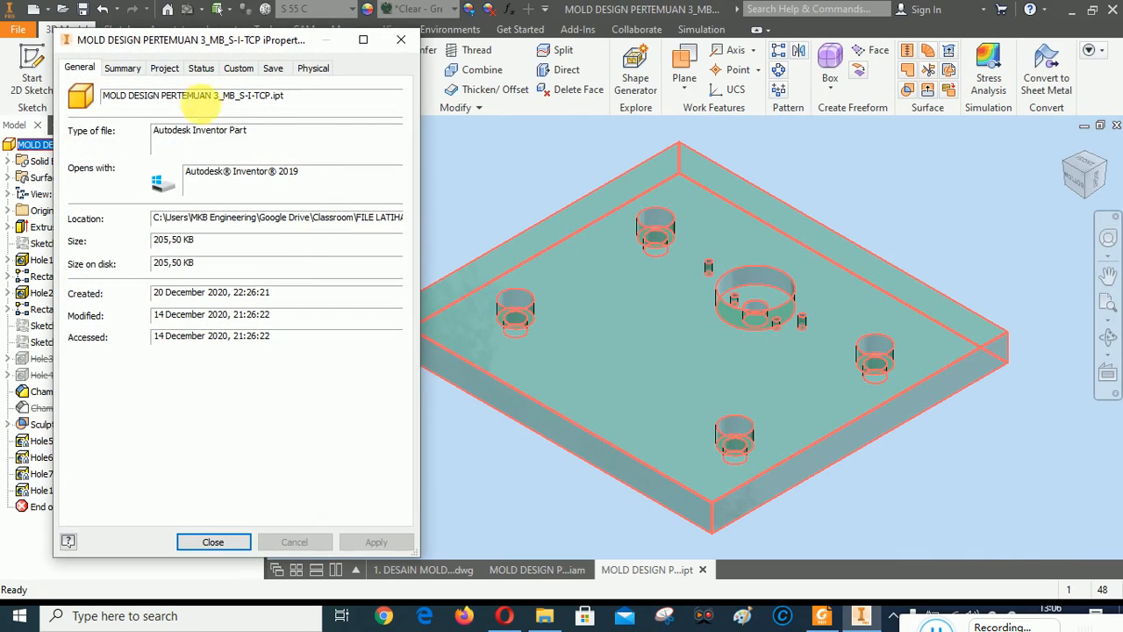
click(165, 68)
click(203, 158)
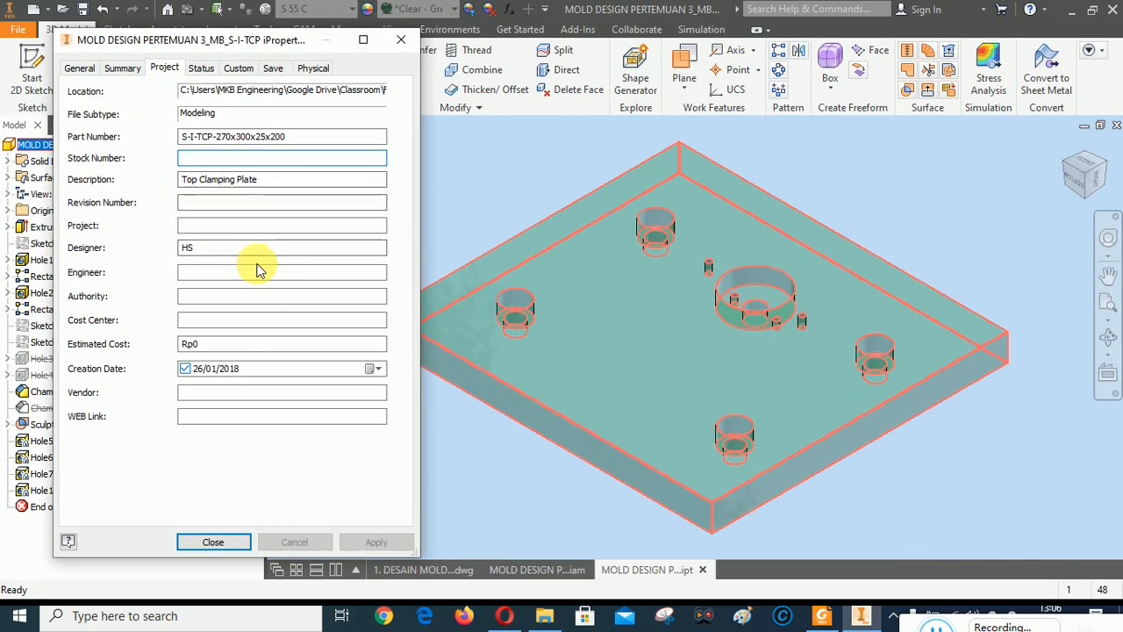
text(UDP-20-DMC-01.1)
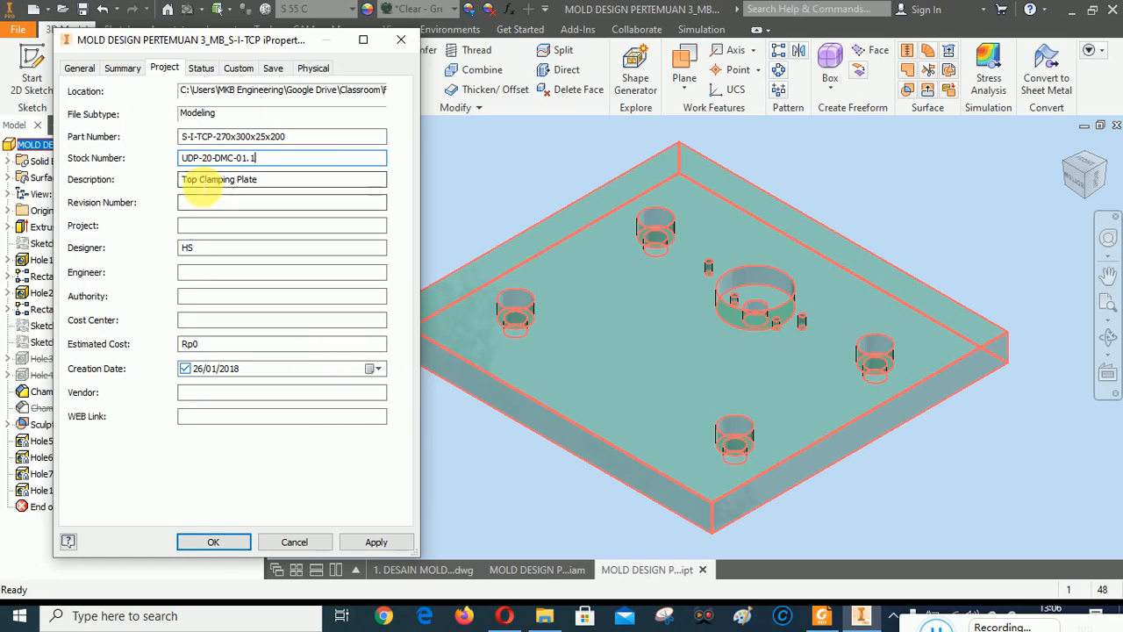
Rewrite the part's Description as TOP CLAMPING PLATE in capitals, then apply and close the iProperties.
drag(201, 184, 191, 185)
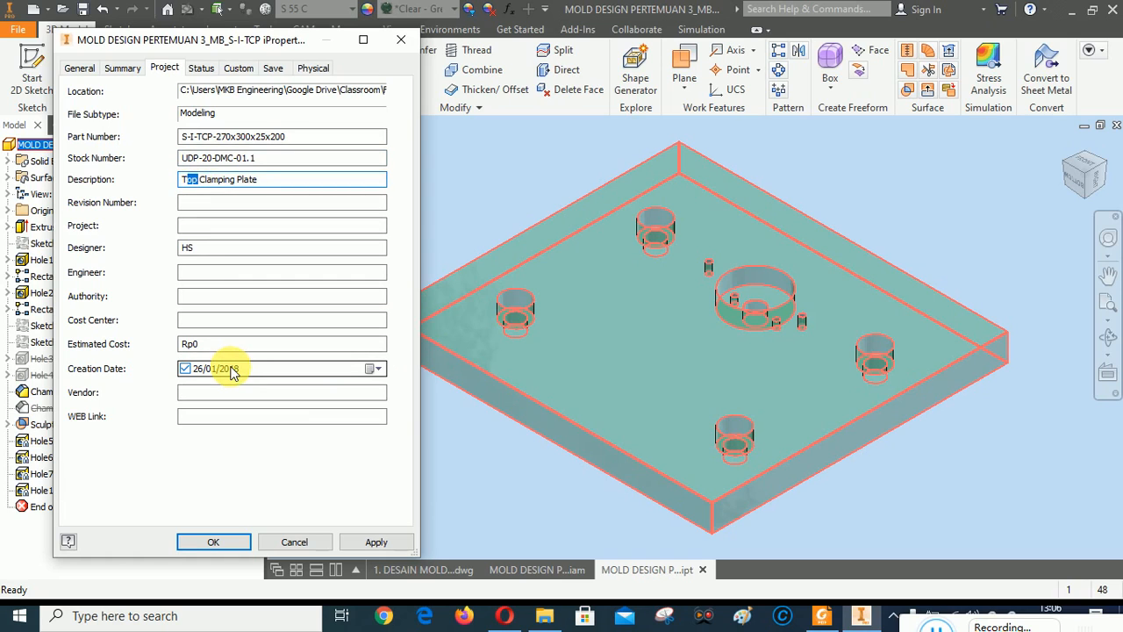
text(OP)
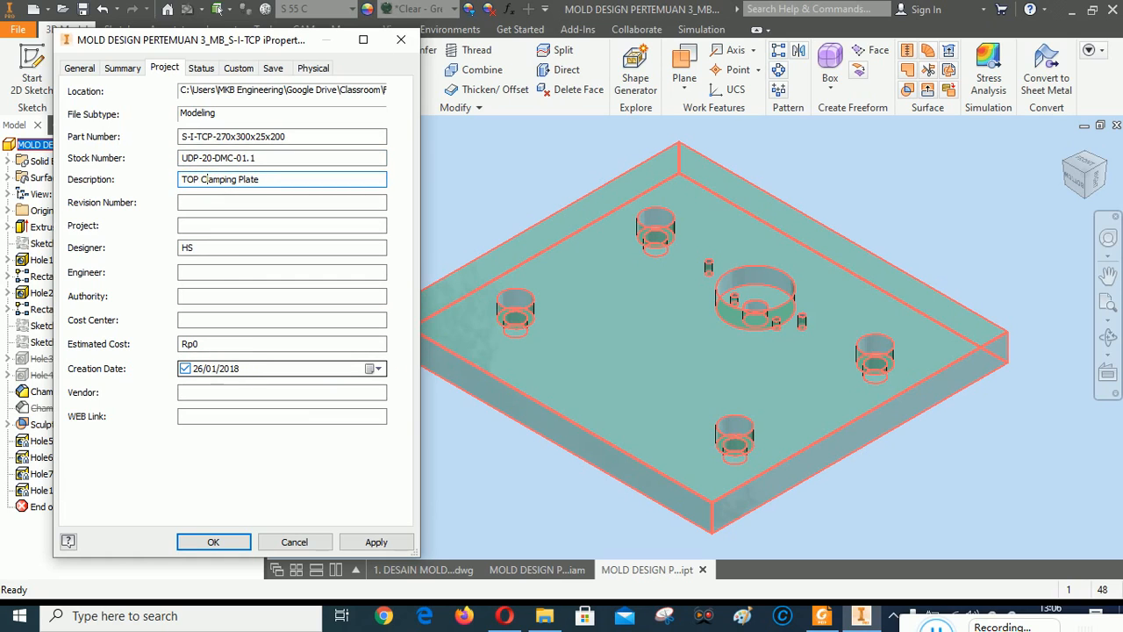
key(Delete)
key(Delete)
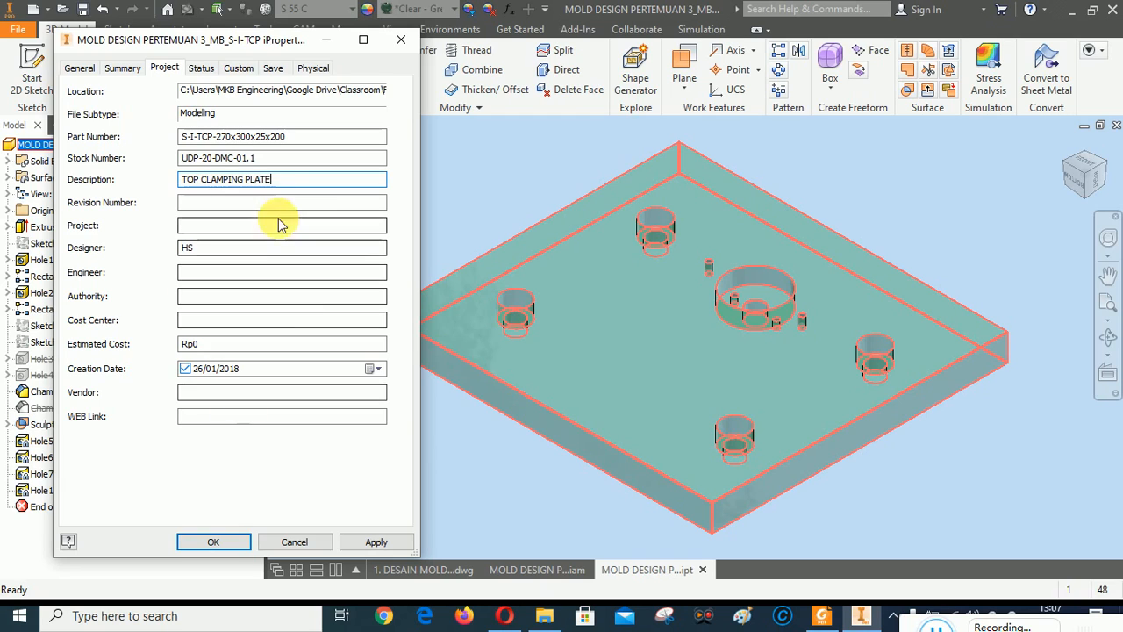
click(372, 542)
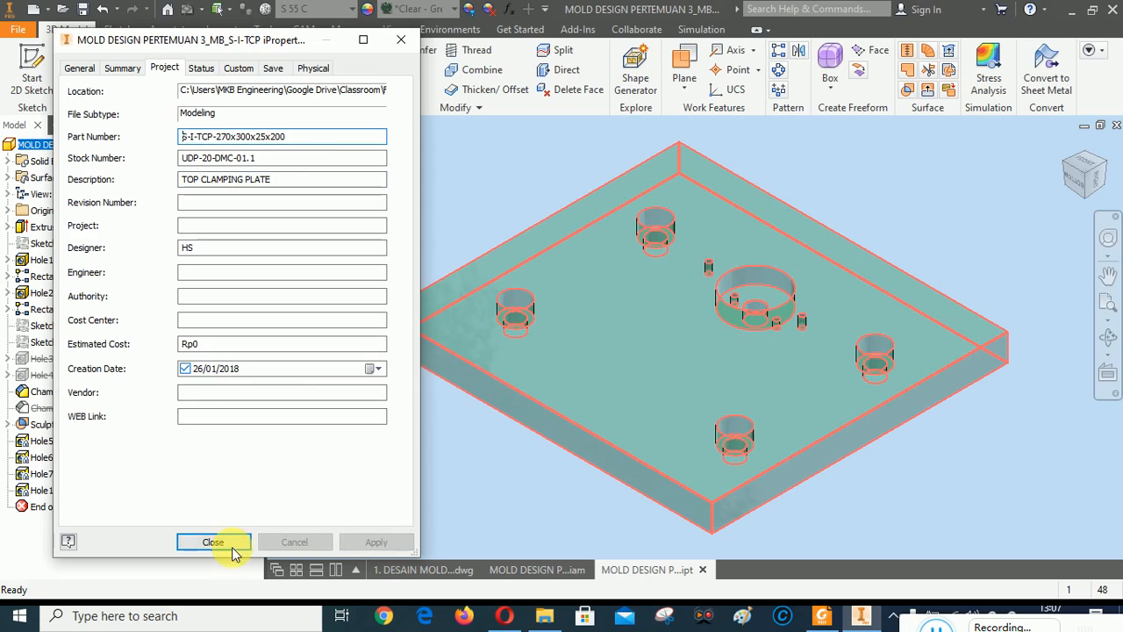
click(213, 542)
click(358, 211)
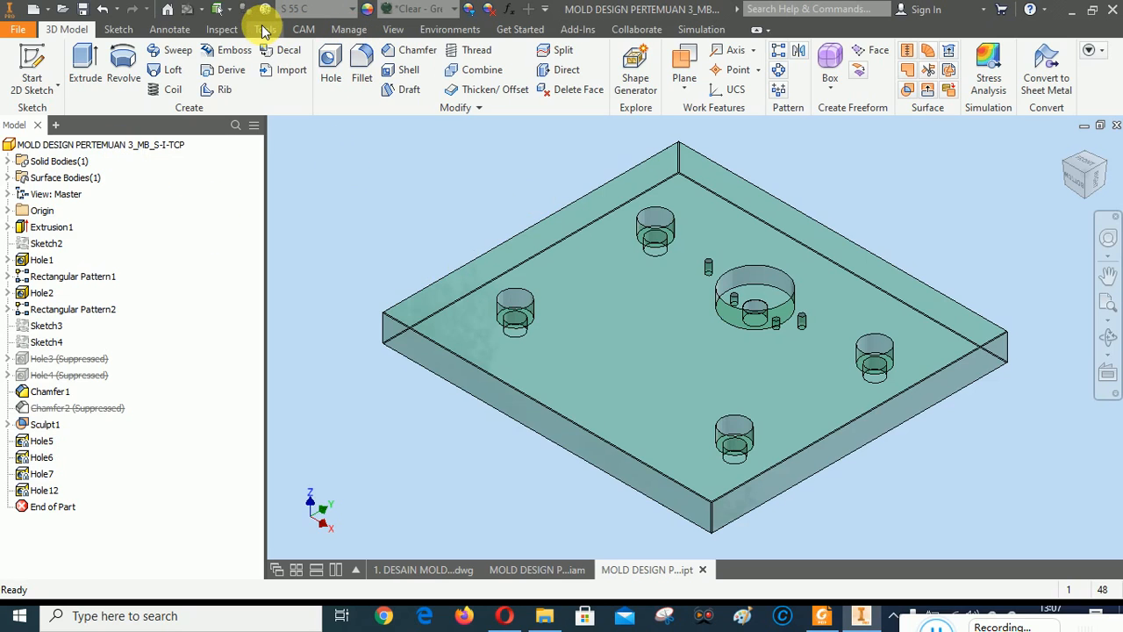
Measure the distance between two opposite side faces of the top clamping plate.
click(222, 29)
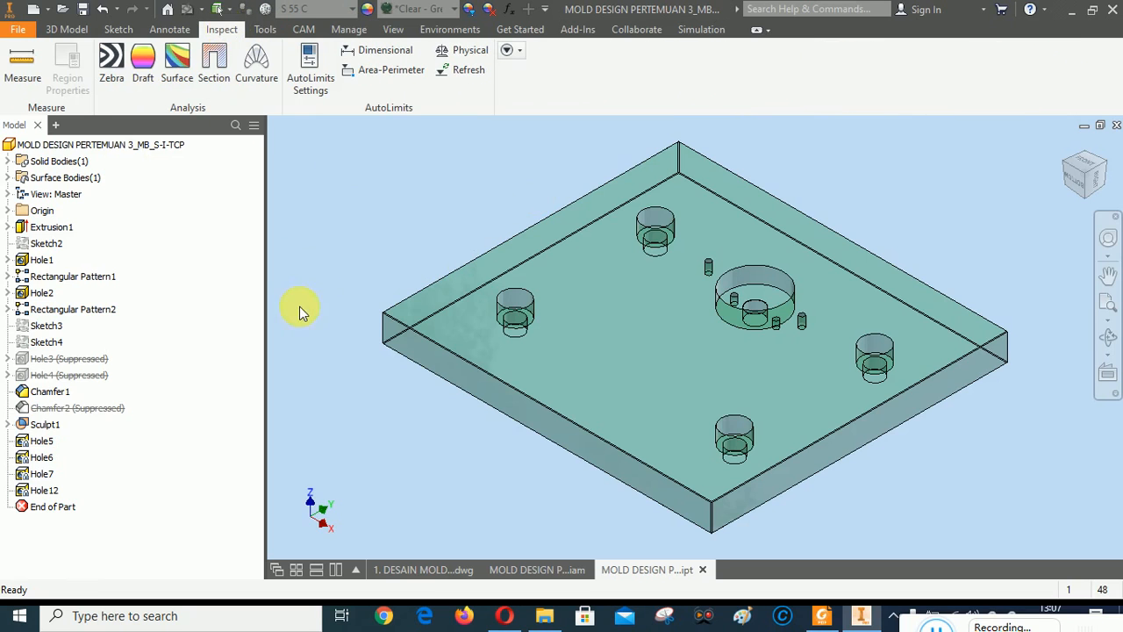
click(24, 74)
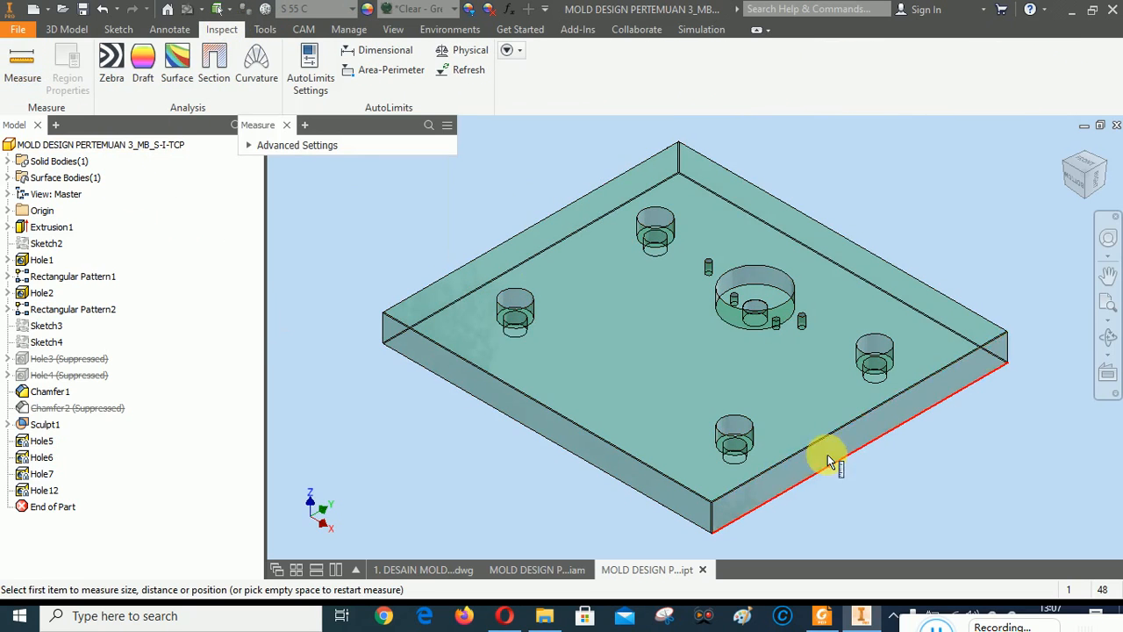
click(815, 465)
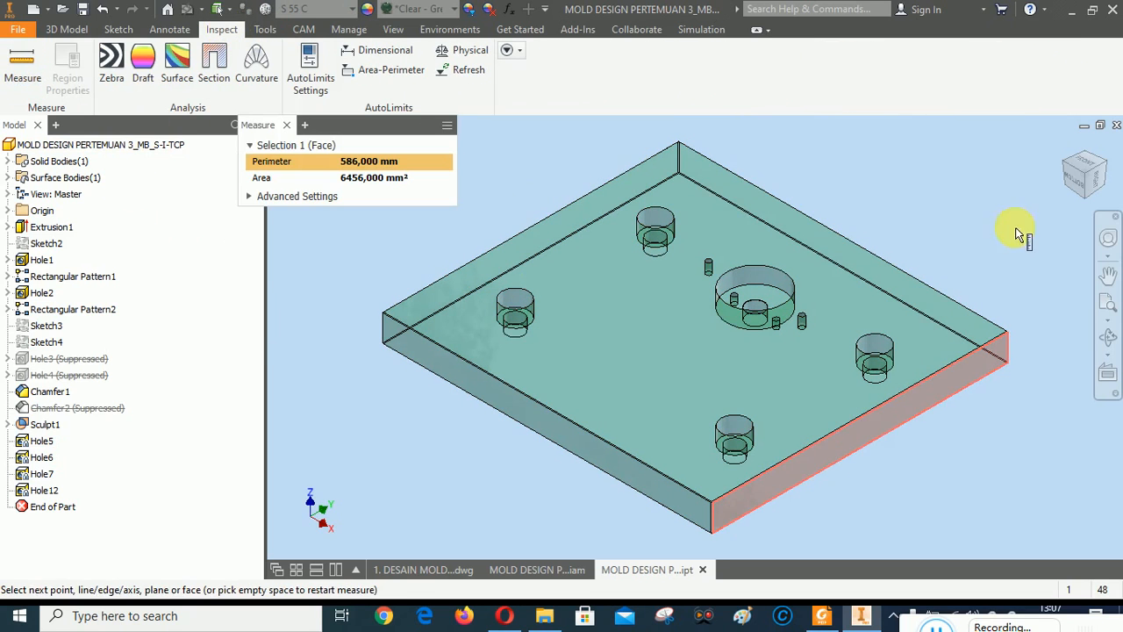
click(1066, 162)
click(606, 422)
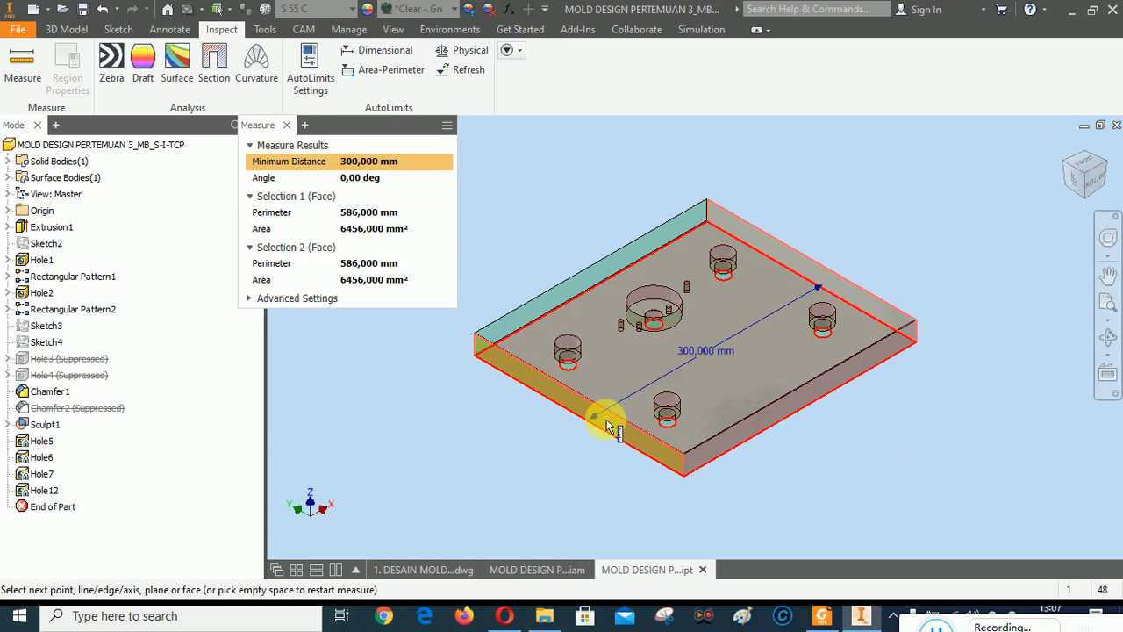
click(1115, 169)
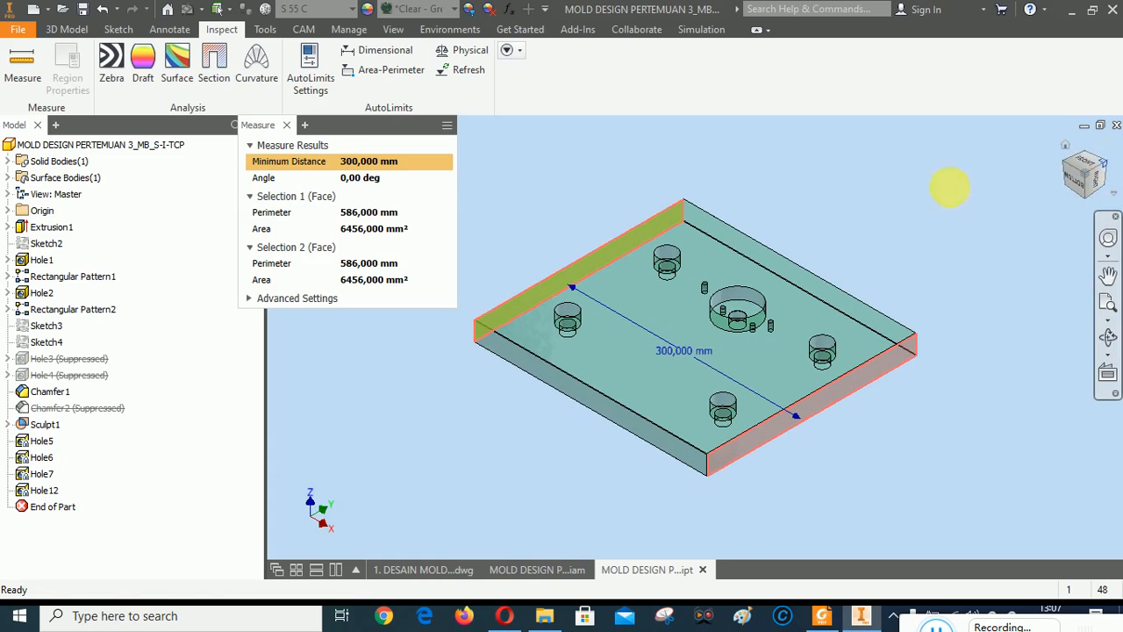
click(286, 125)
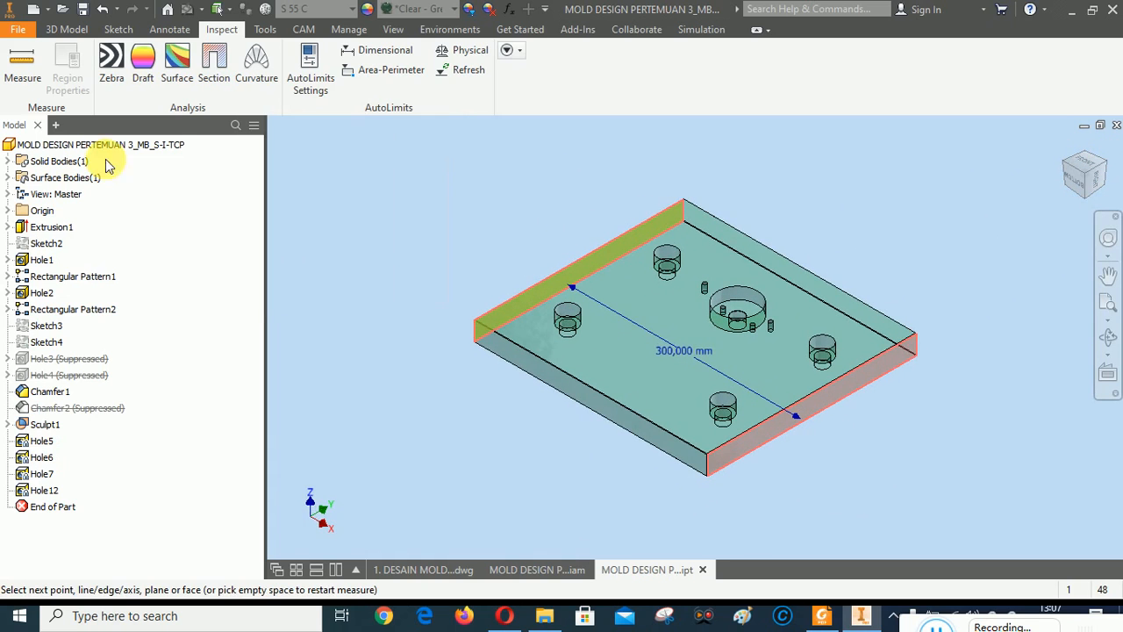
Review the Custom, Status and Project iProperties of the top clamping plate, checking its part number, stock number and description.
right_click(57, 148)
click(102, 344)
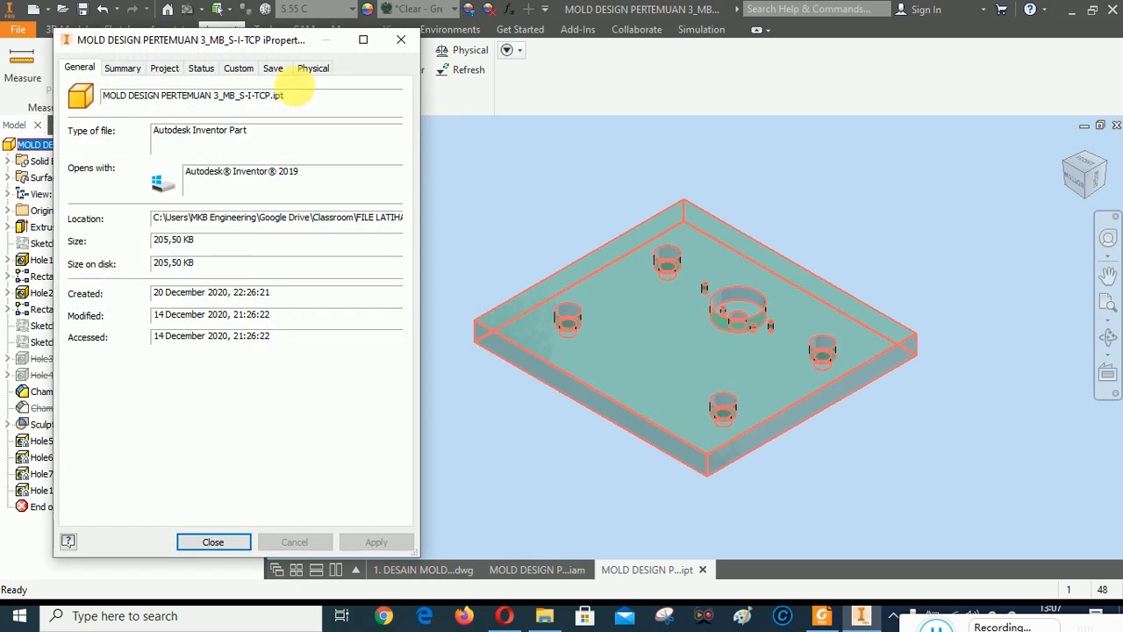
click(242, 69)
click(200, 68)
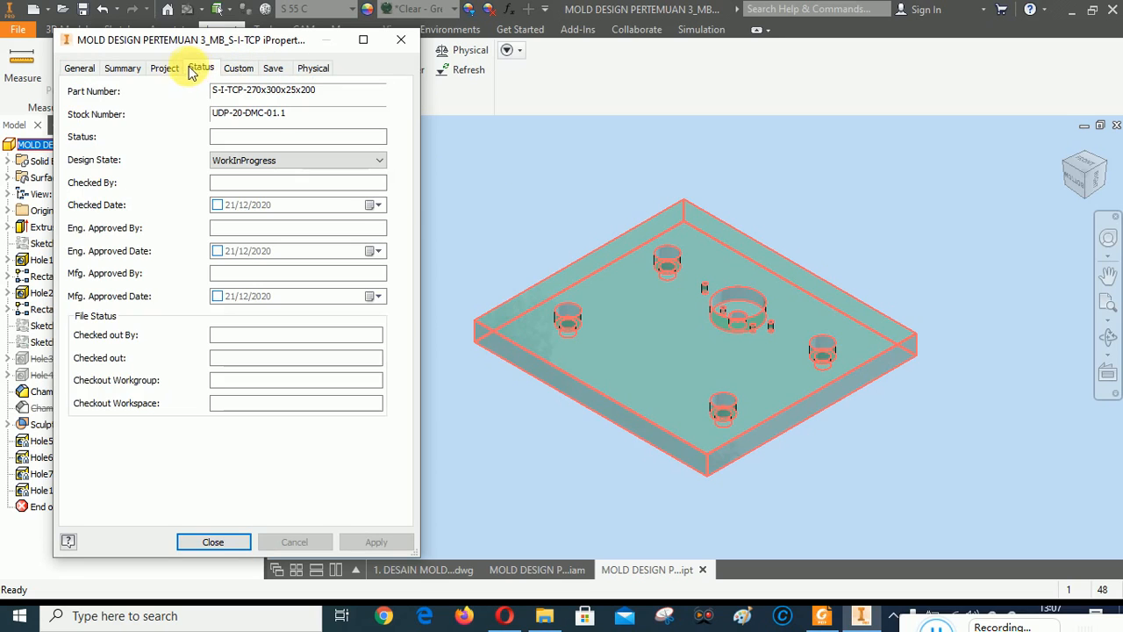
click(168, 69)
click(203, 68)
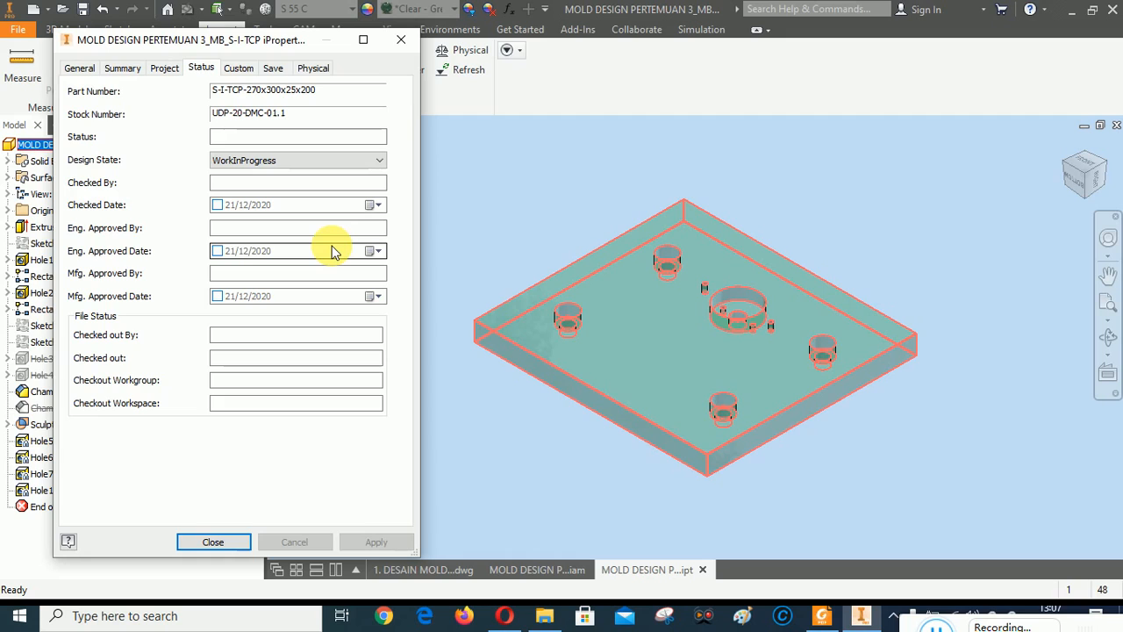
click(164, 70)
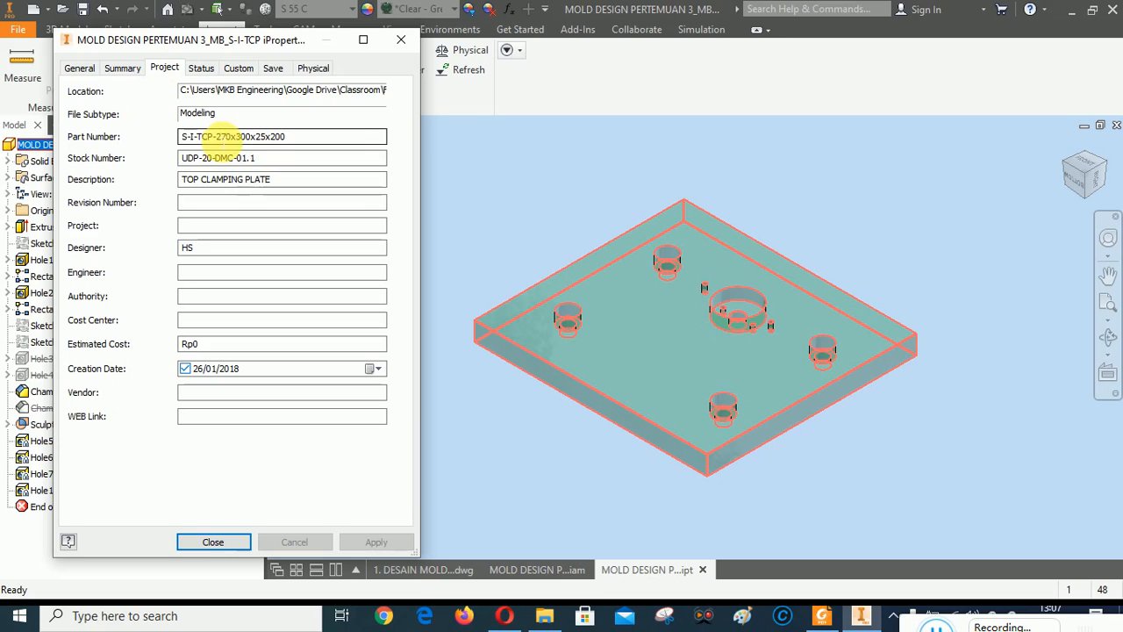
click(401, 44)
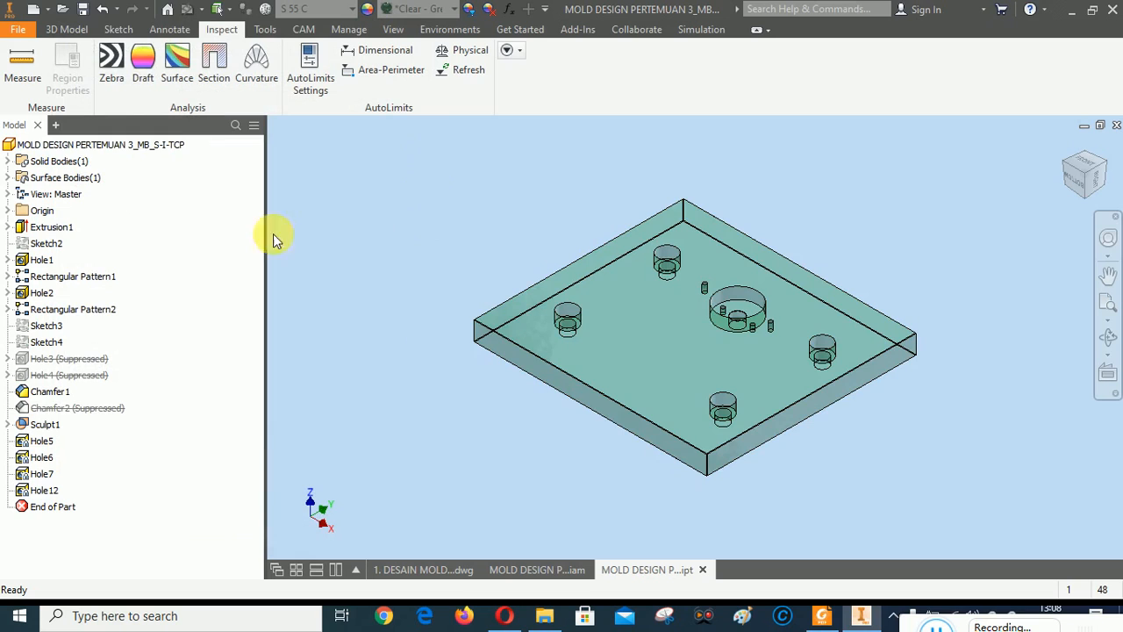
Return from the top clamping plate part to the 1. DESAIN MOLD drawing with the mold base parts list.
click(356, 223)
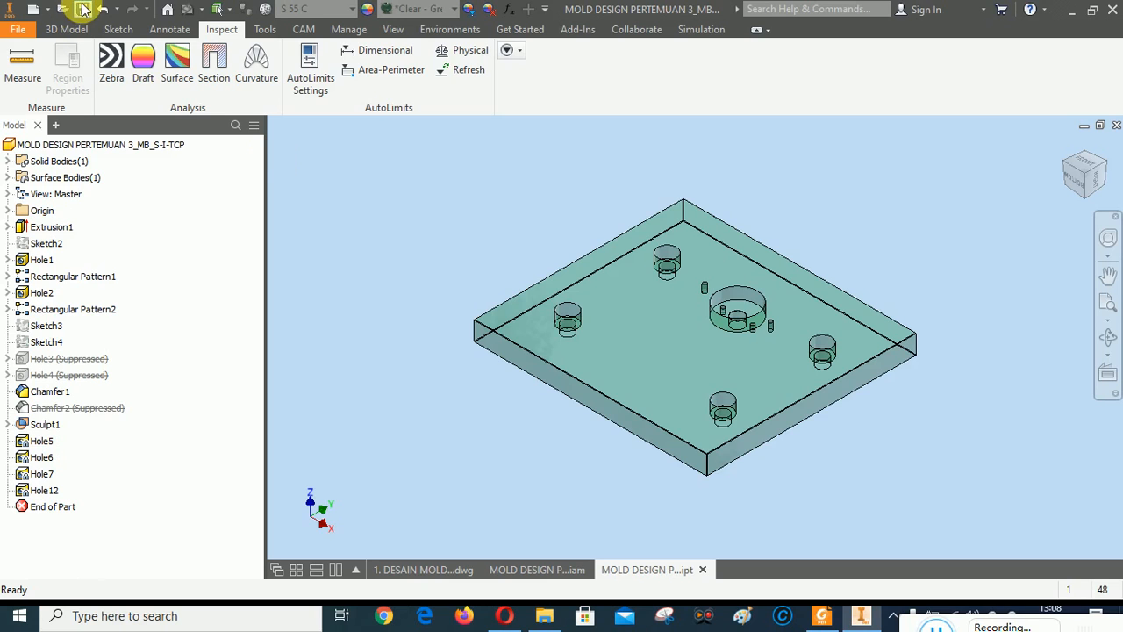
click(523, 570)
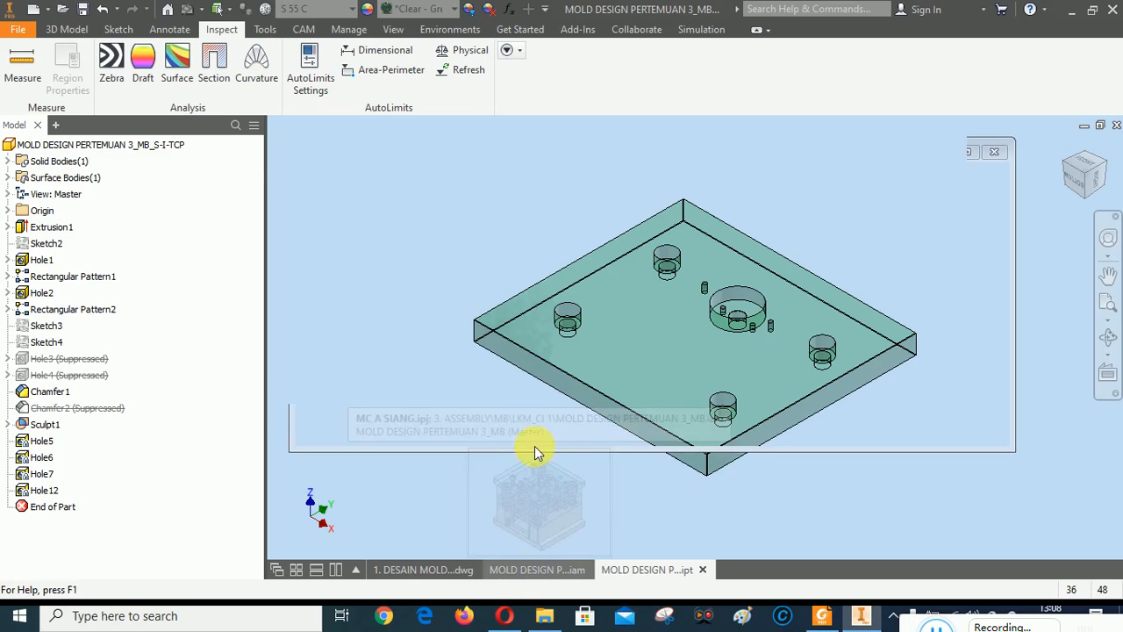
click(418, 572)
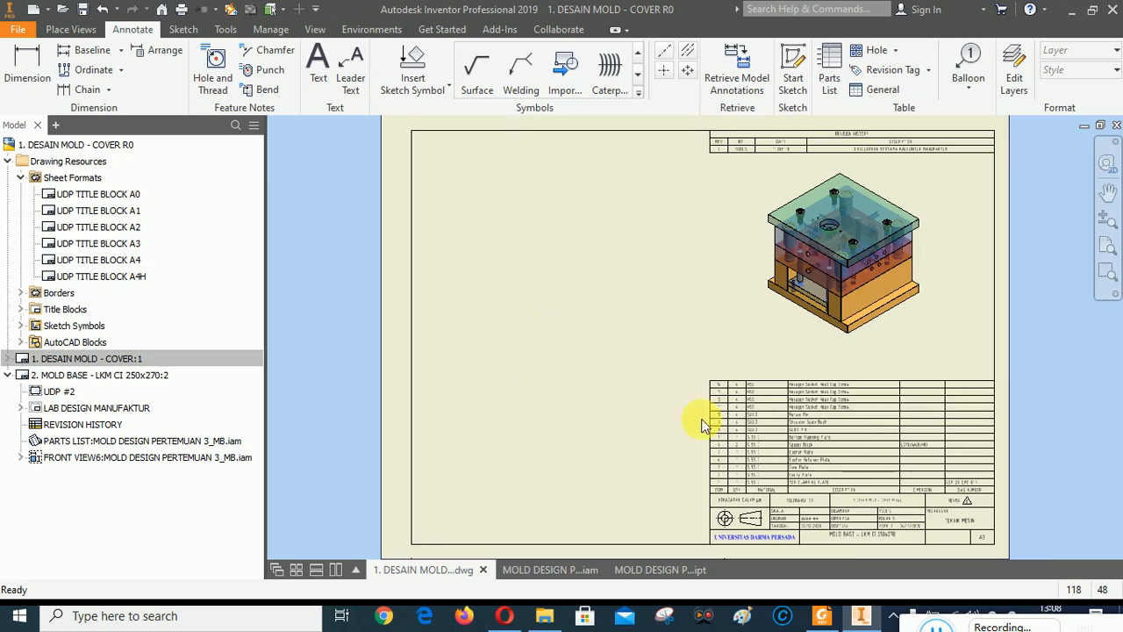
Open the Cavity Plate part, item 2, from the mold base parts list on the drawing.
scroll(932, 496, up, 5)
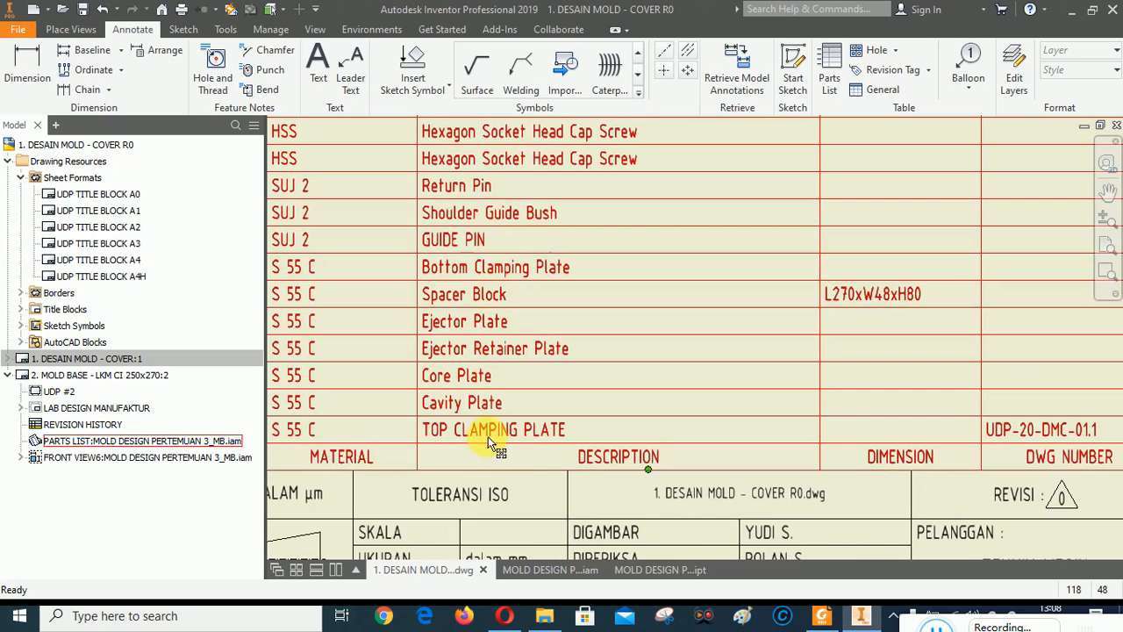
scroll(509, 433, down, 3)
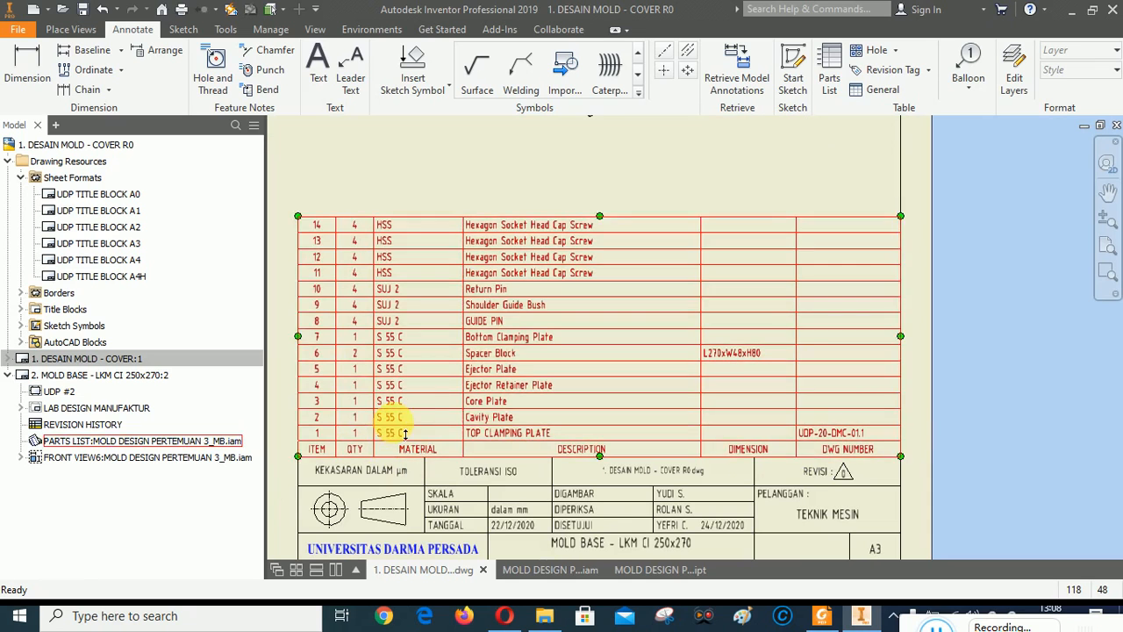
right_click(481, 415)
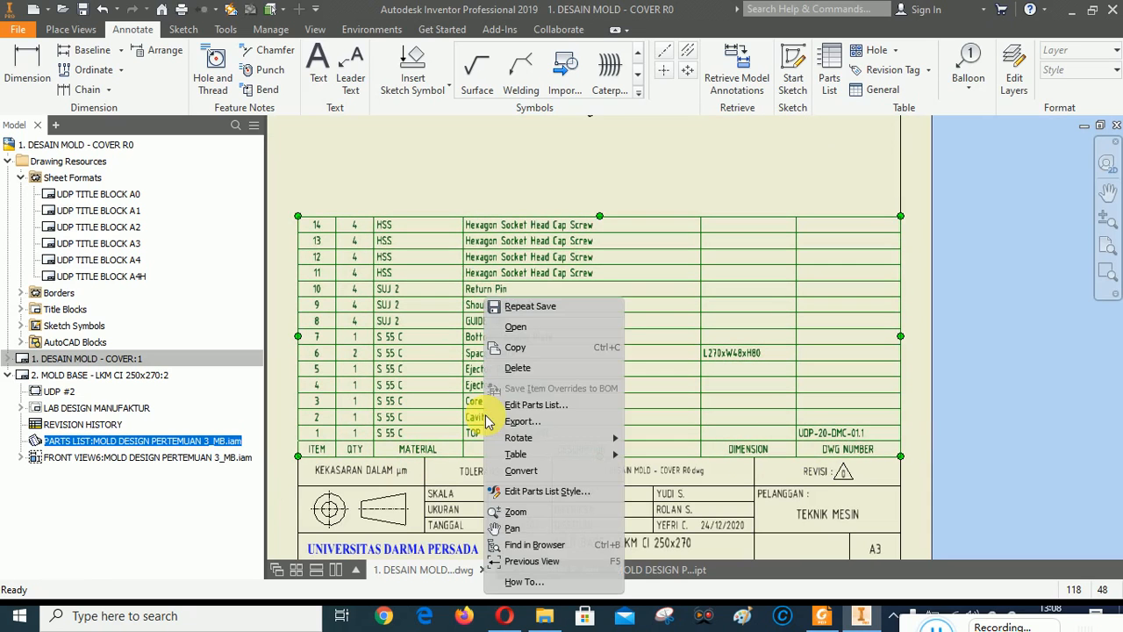
click(533, 405)
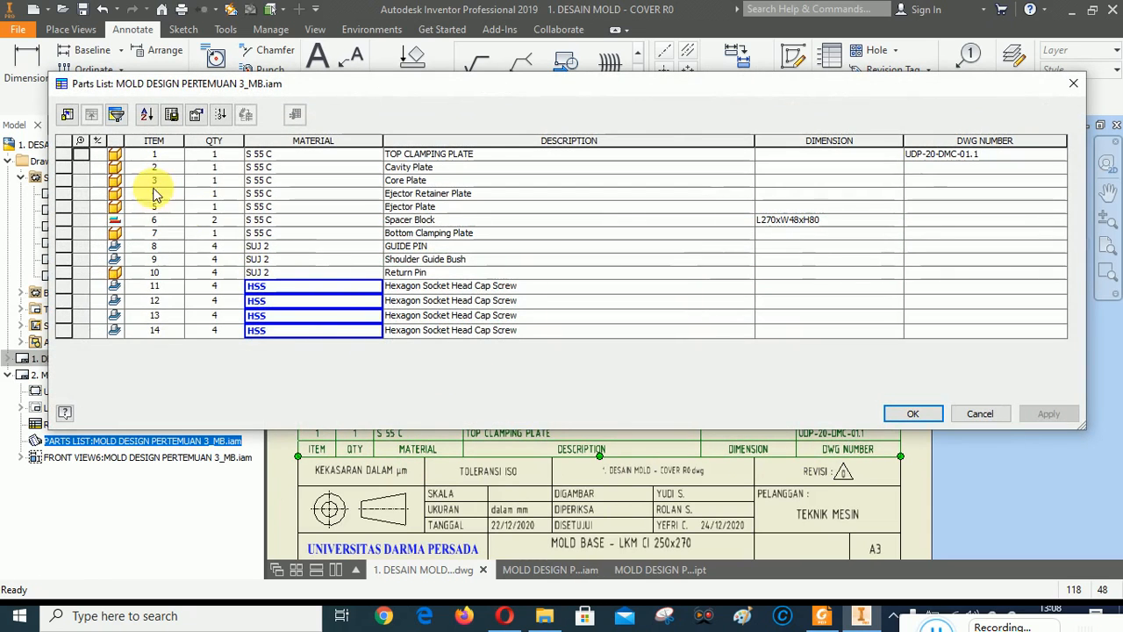
right_click(115, 169)
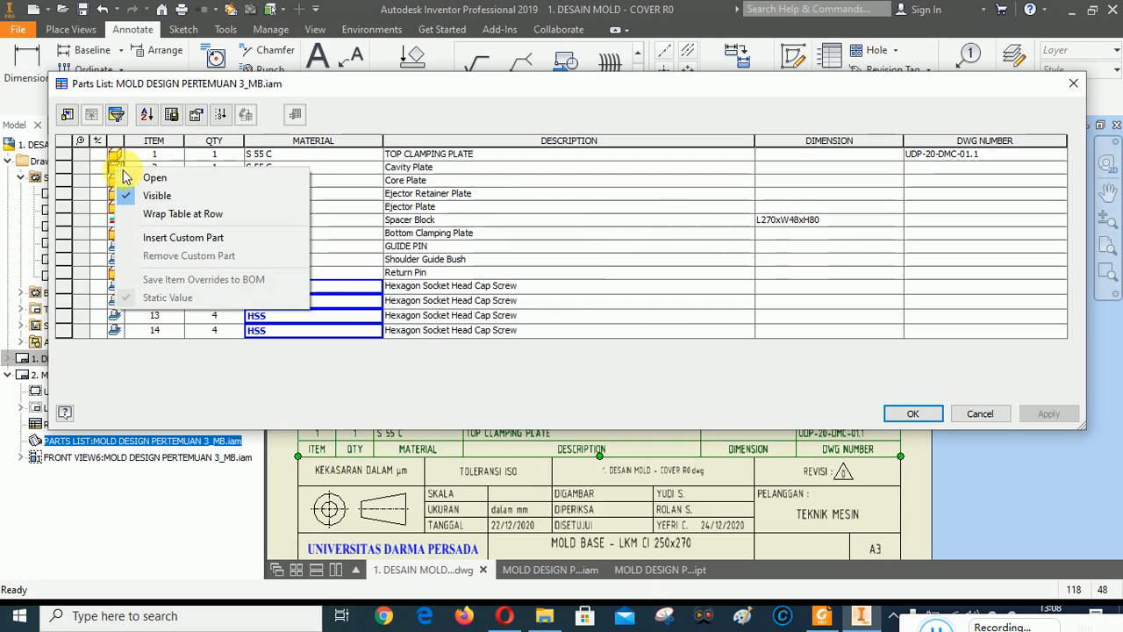
click(151, 177)
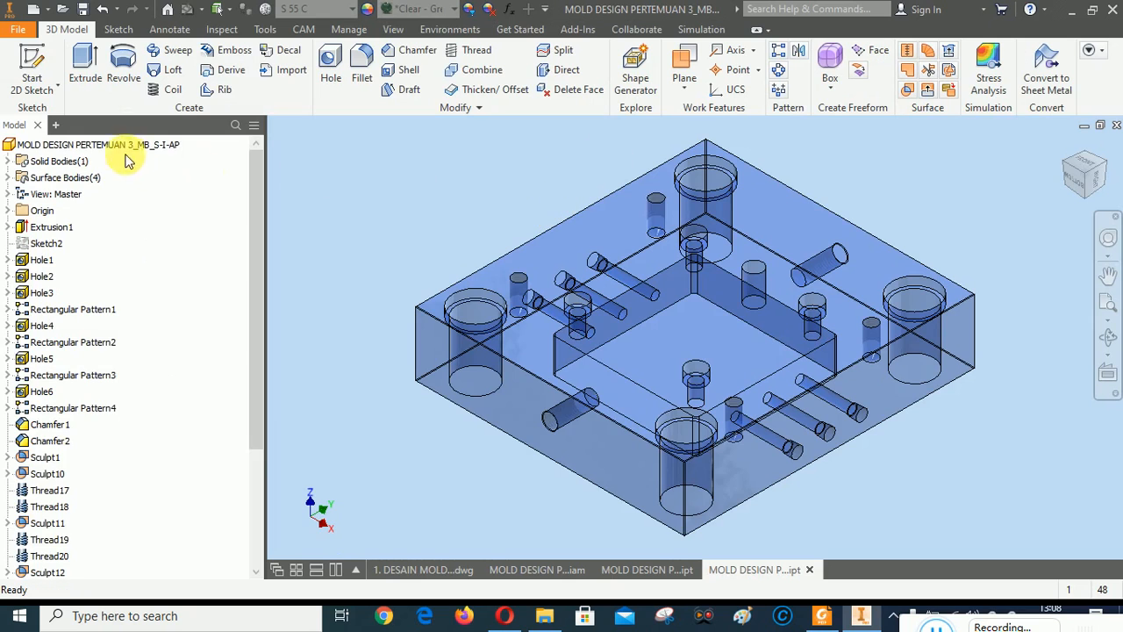
Set the Stock Number in the cavity plate's Project iProperties to UDP-20-DMC-01.2.
right_click(83, 145)
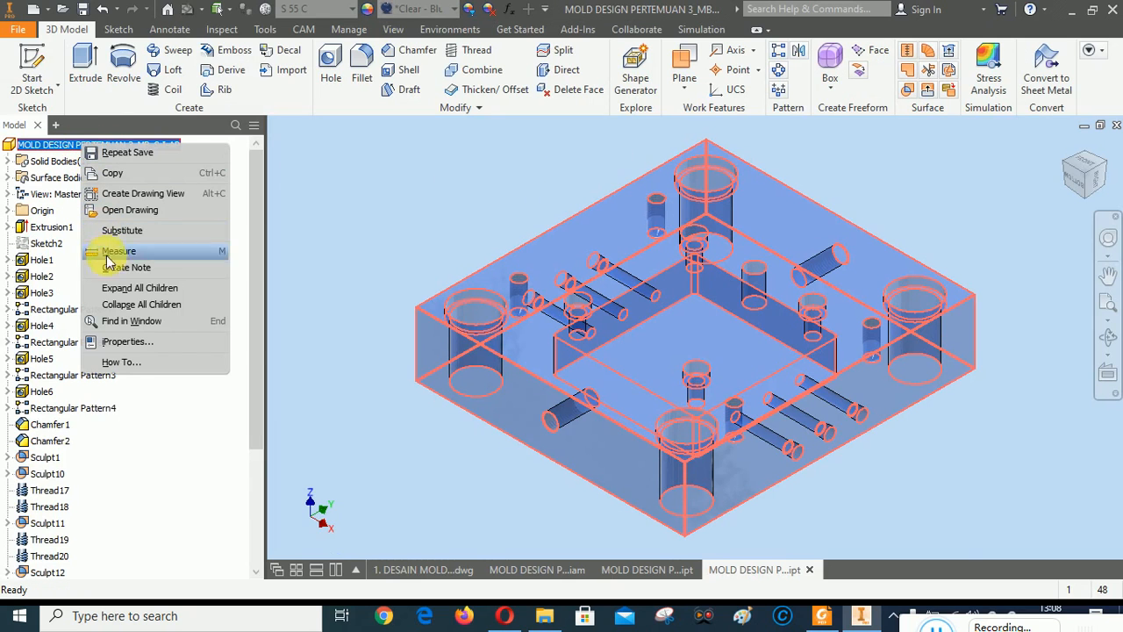
click(136, 348)
click(164, 67)
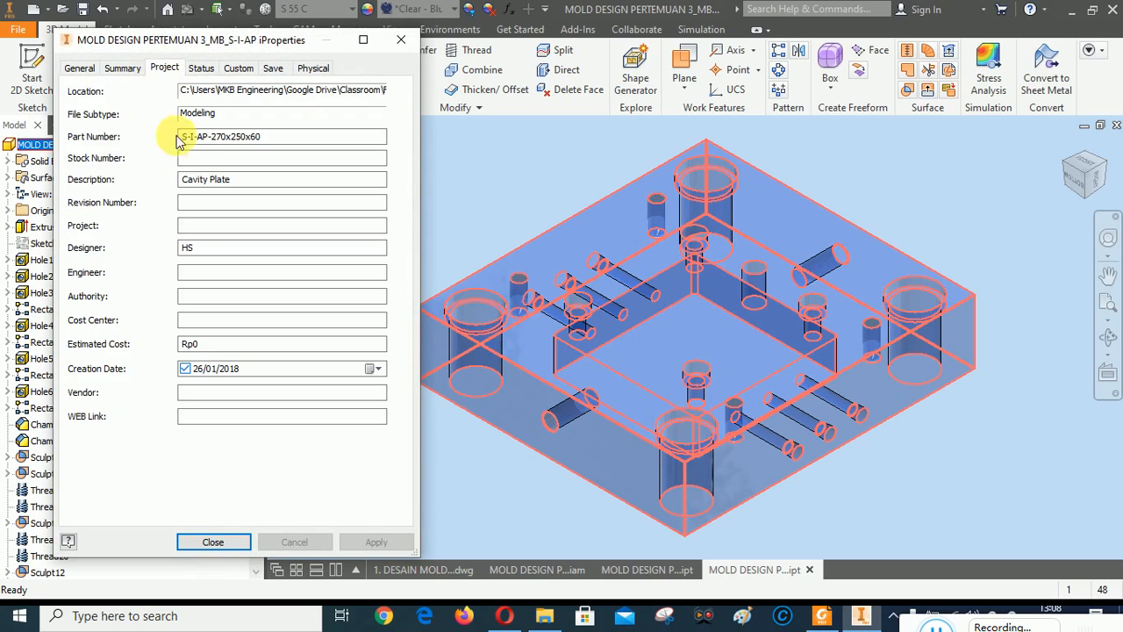
click(191, 158)
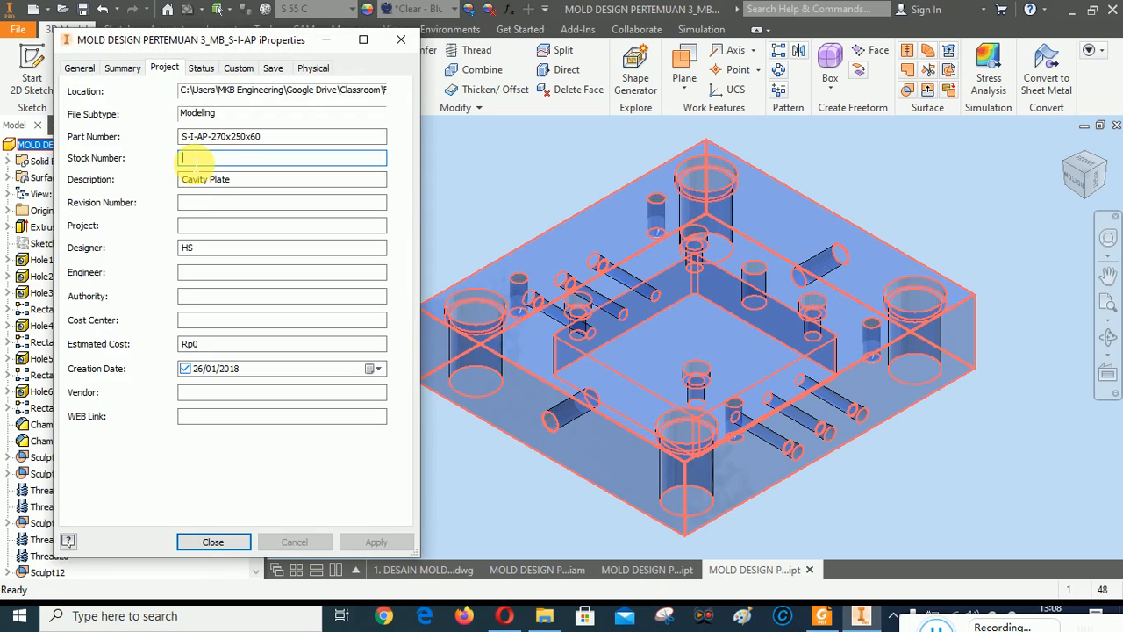
text(UDP-20-DMC-01.2)
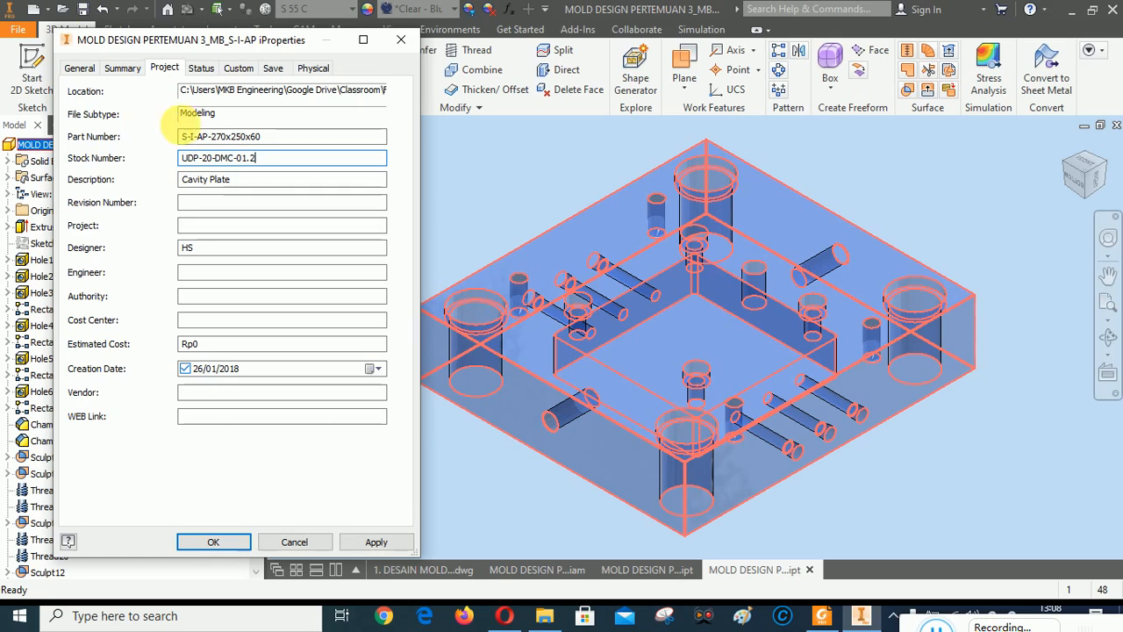
Rewrite the cavity plate's Description as CAVITY PLATE in capitals, then apply and close the iProperties.
click(201, 181)
click(208, 182)
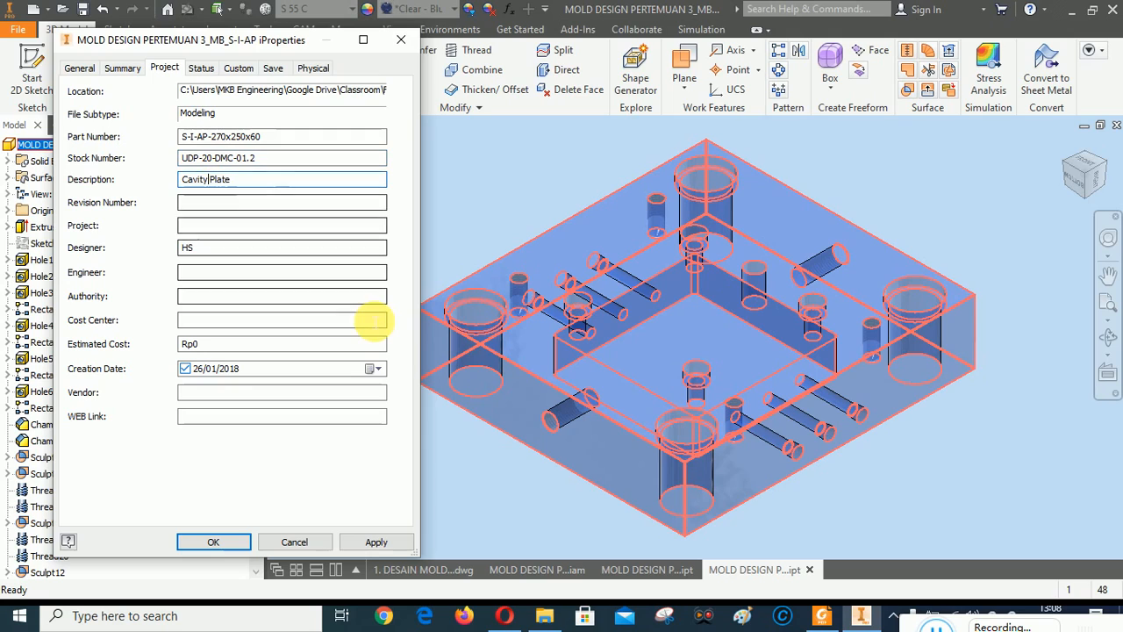
key(BackSpace)
key(BackSpace)
key(BackSpace)
key(BackSpace)
text(AVITY PLATE)
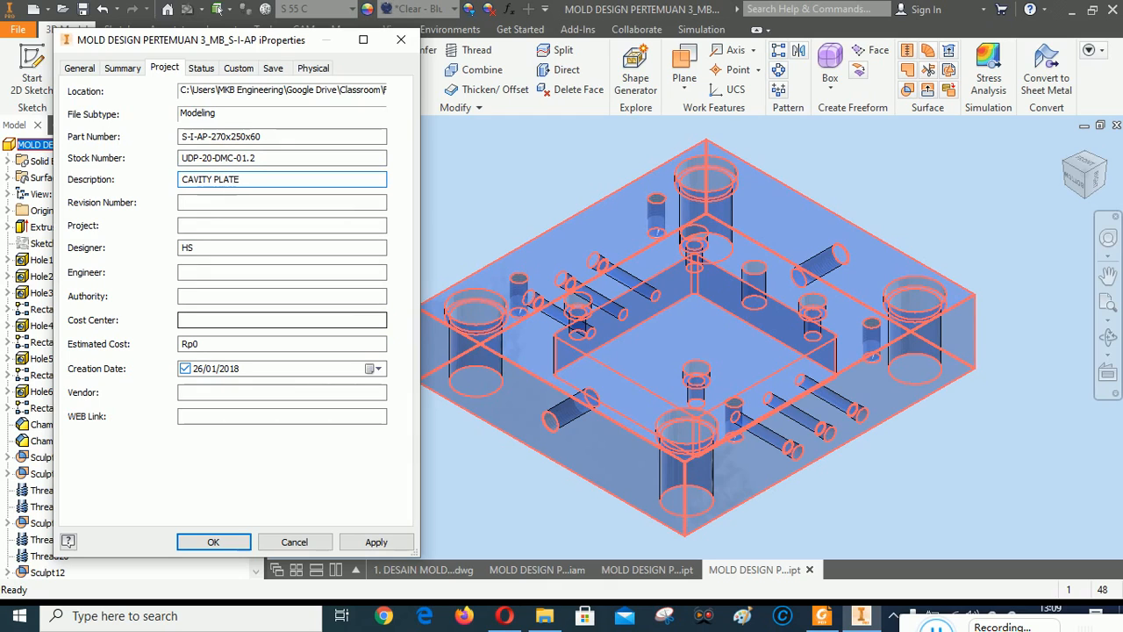
click(376, 542)
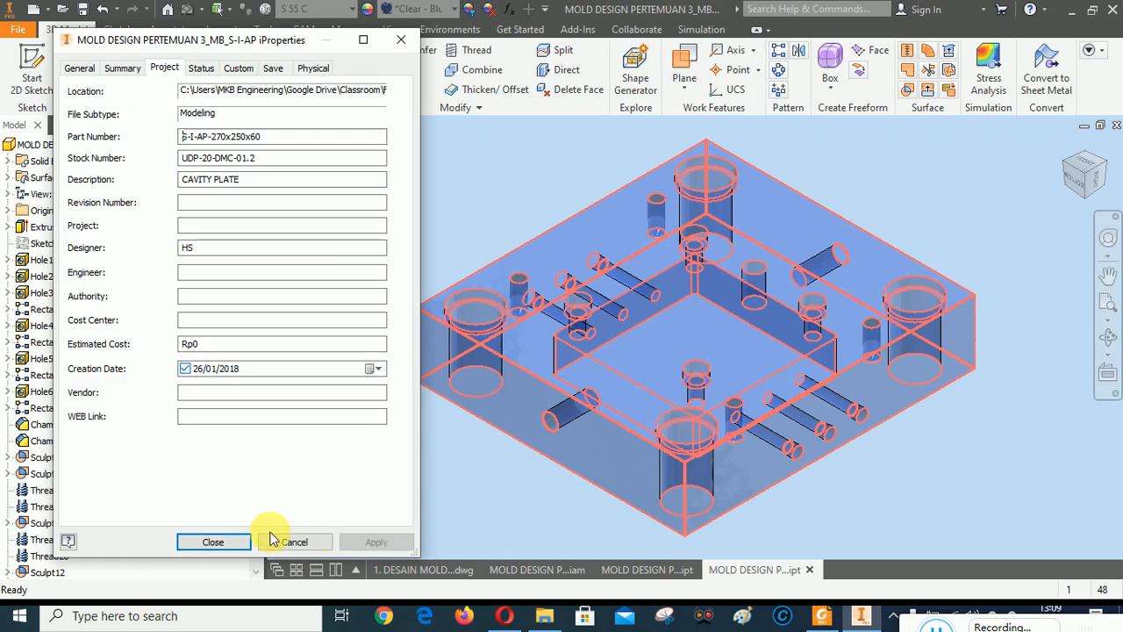
click(207, 542)
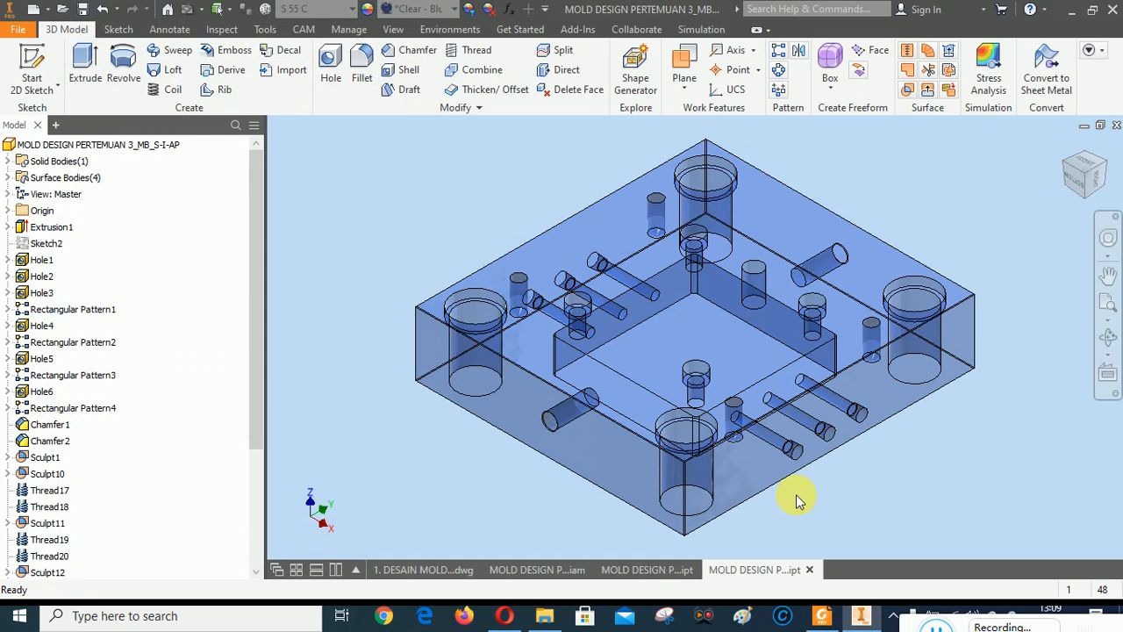
Close the cavity plate and top clamping plate part files, returning to the 1. DESAIN MOLD drawing.
click(1116, 125)
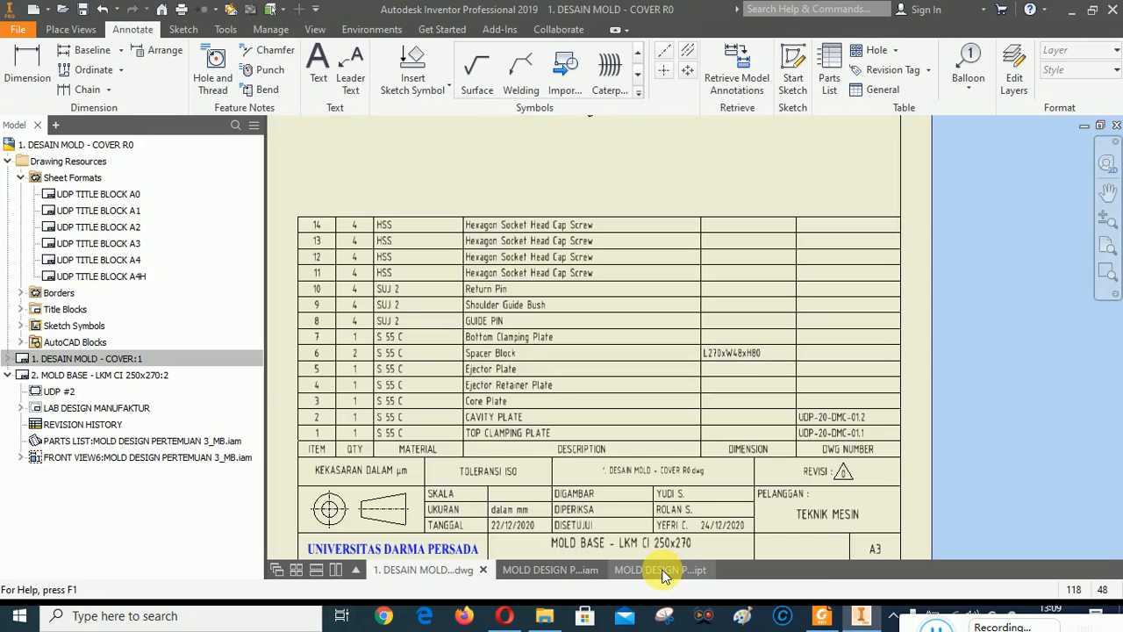
click(660, 571)
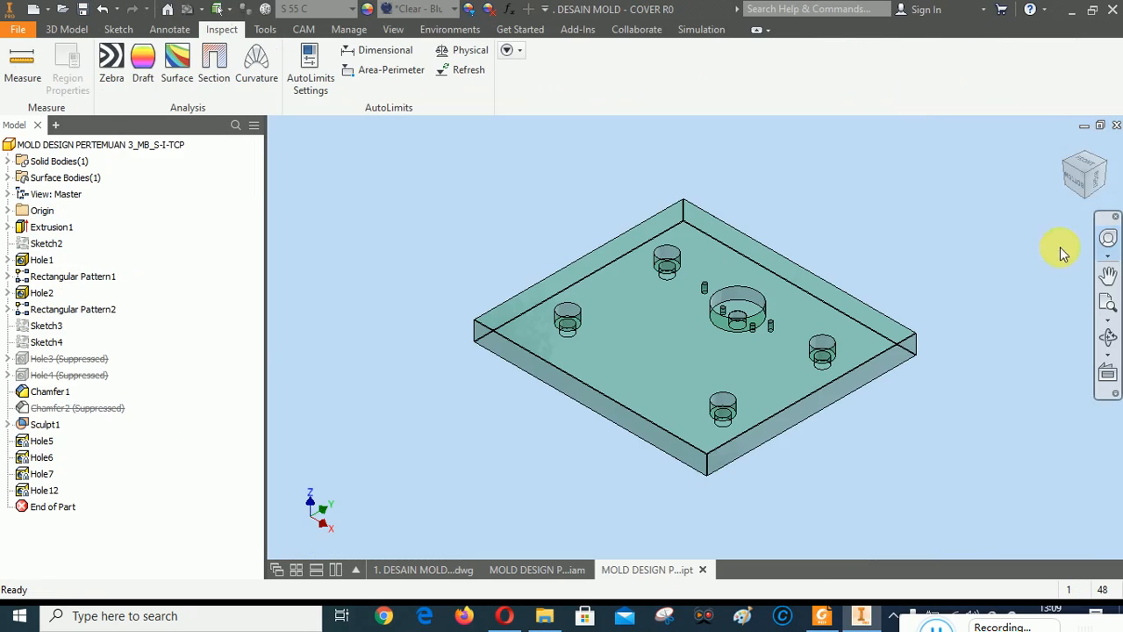
click(1116, 125)
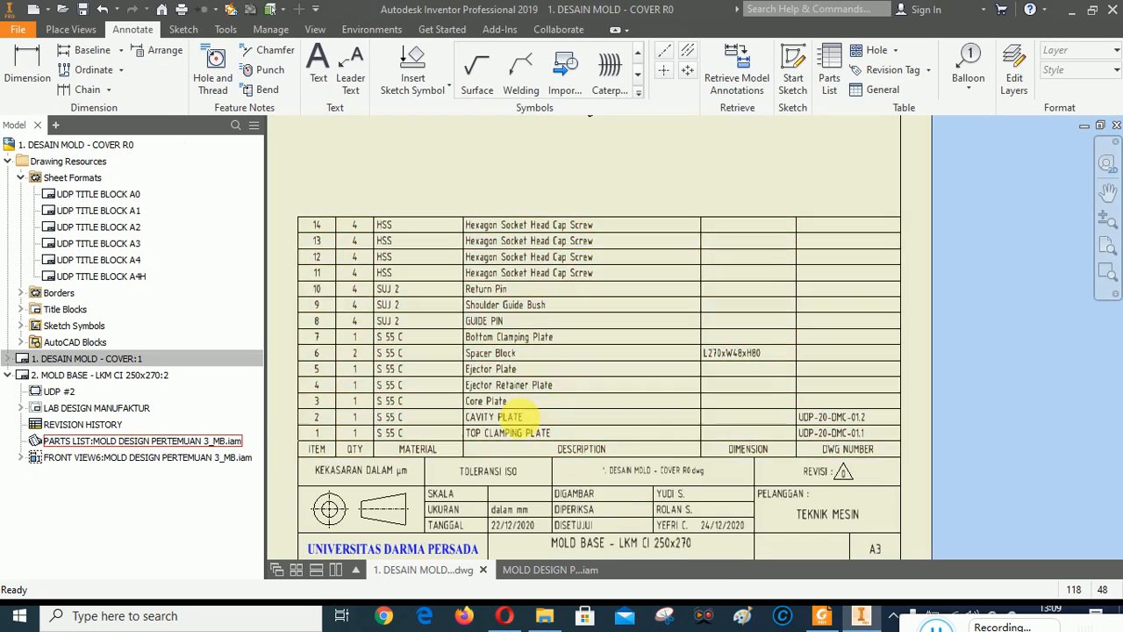
Open the Core Plate part, item 3, from the mold base parts list on the drawing.
click(513, 452)
right_click(504, 384)
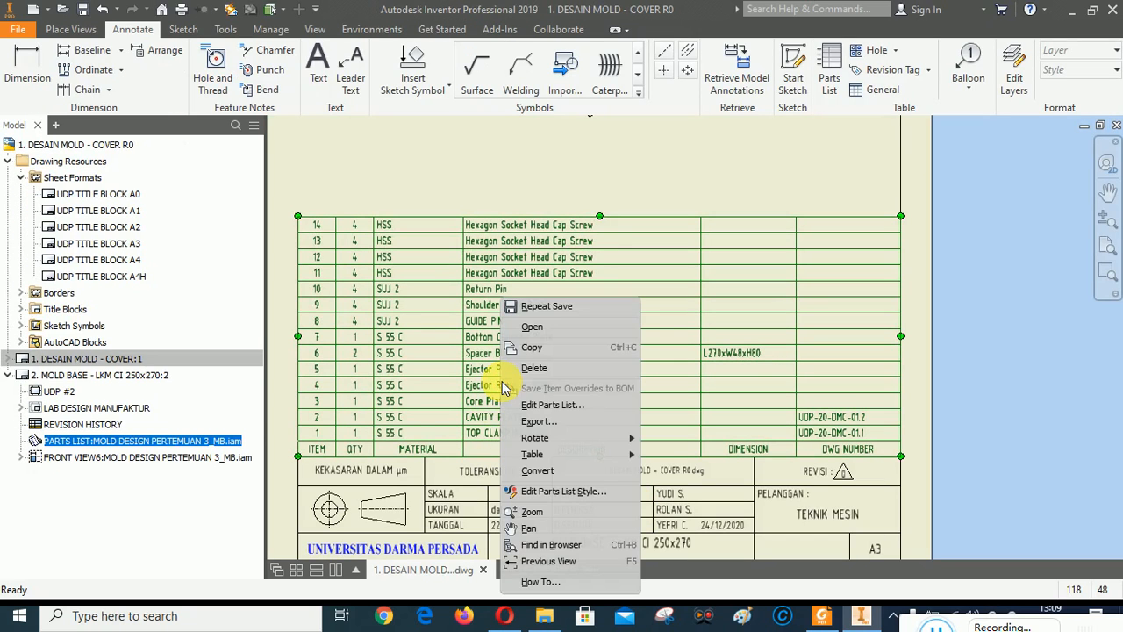
click(545, 406)
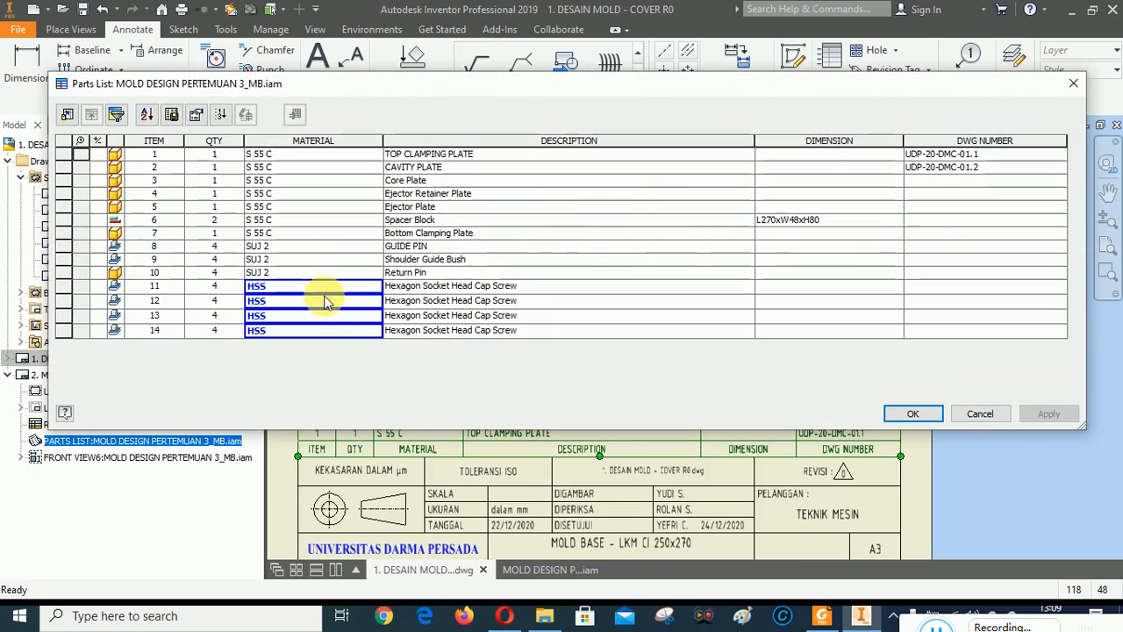
right_click(114, 180)
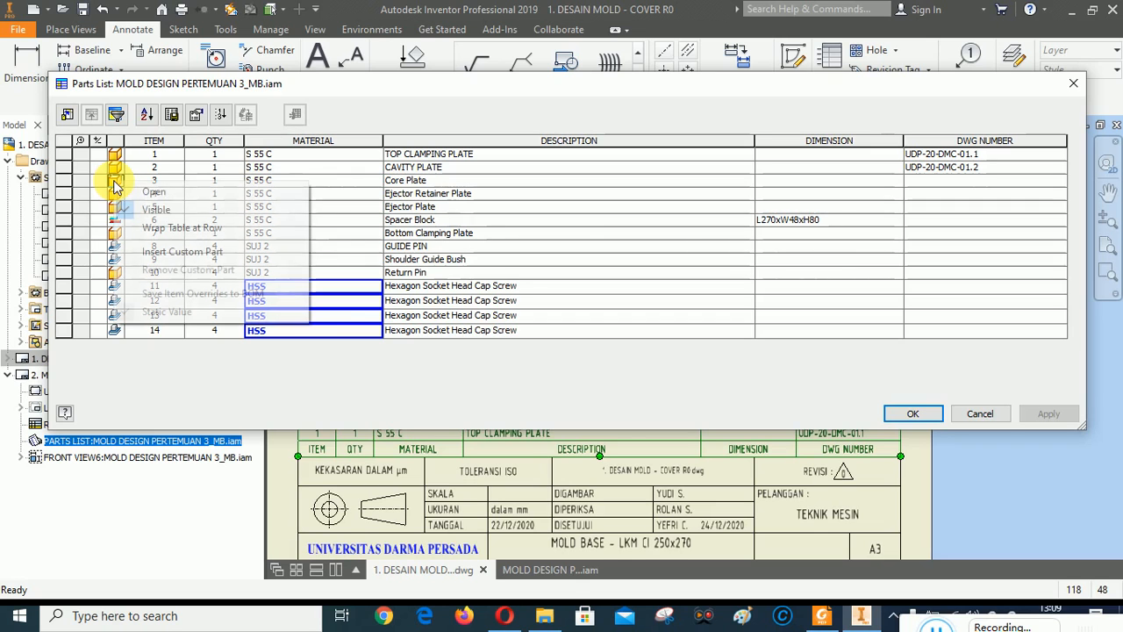
click(158, 190)
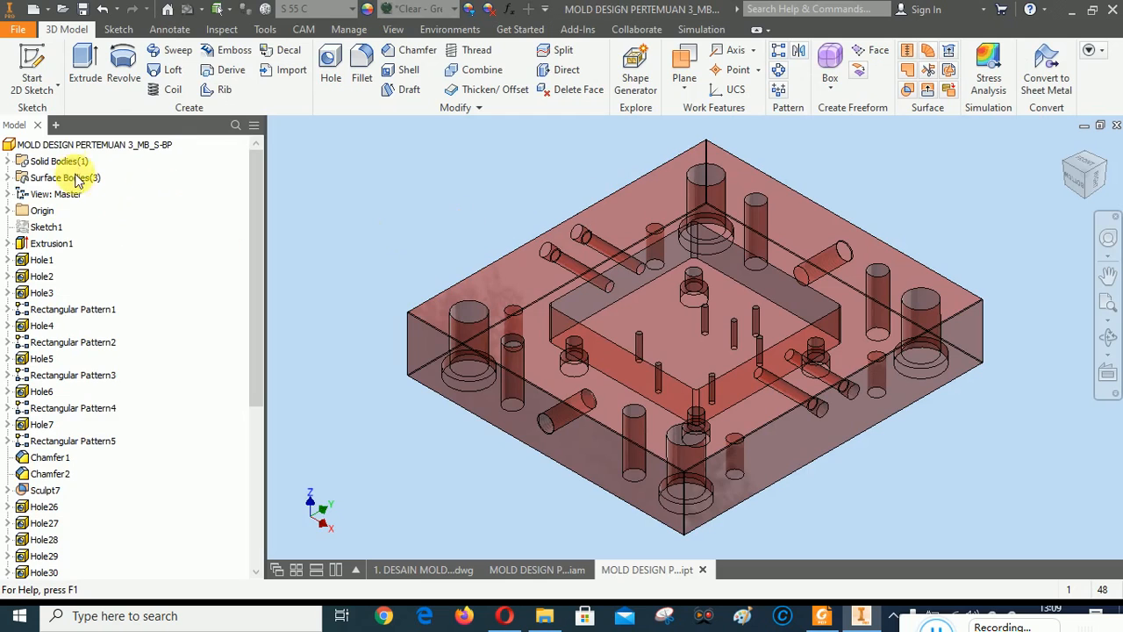
Set the Stock Number in the core plate's Project iProperties to UDP-20-DMC-01.3.
click(71, 145)
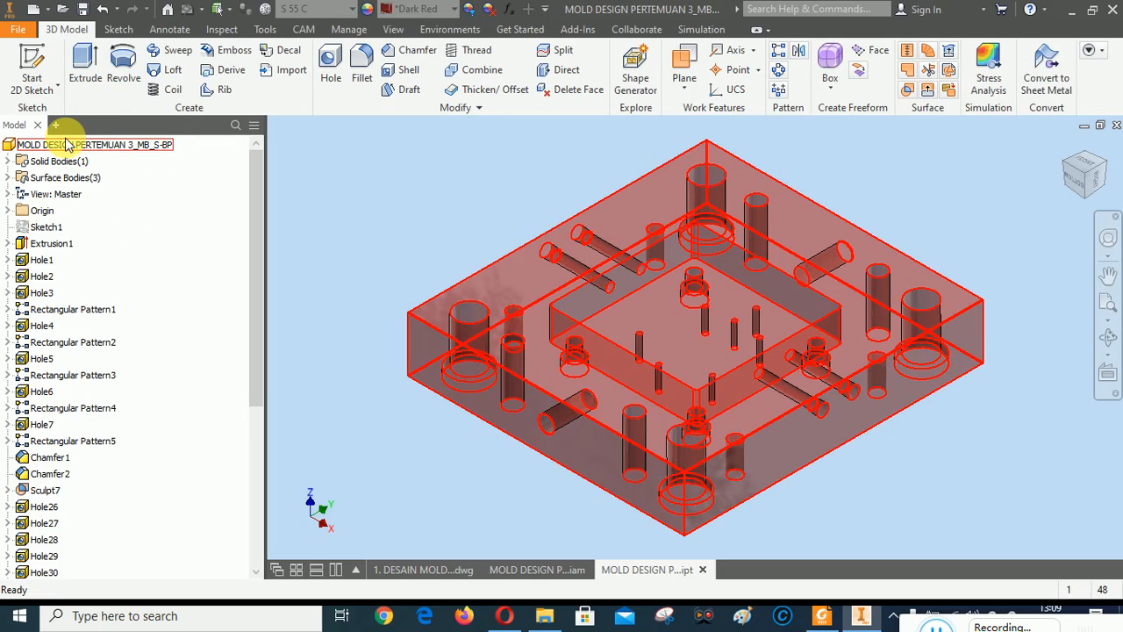
right_click(69, 145)
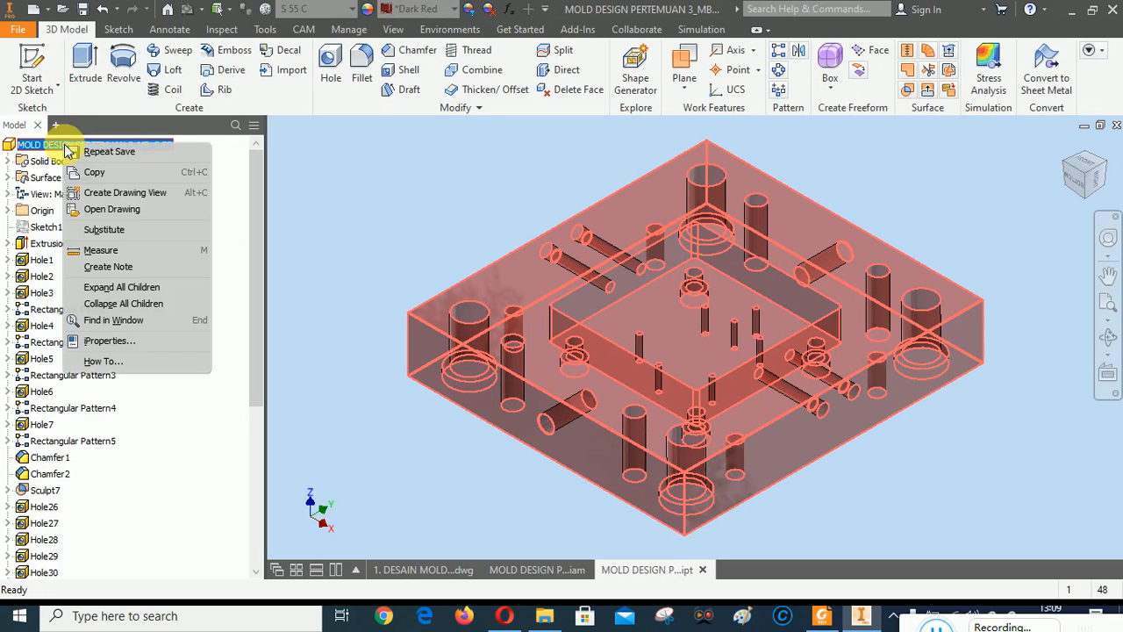
click(98, 342)
click(163, 69)
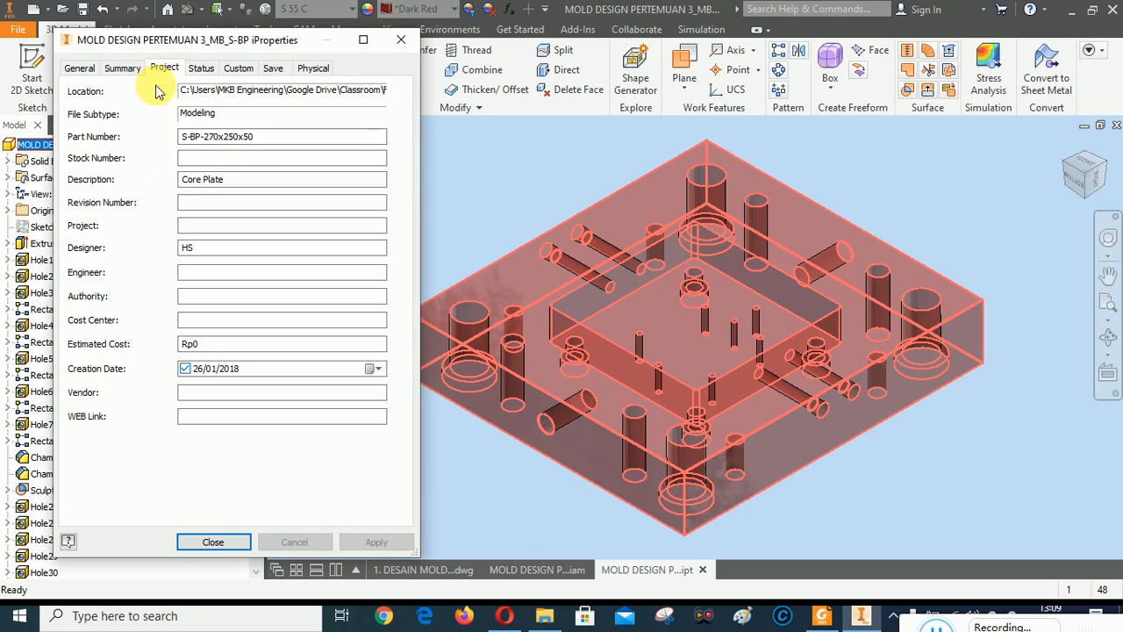
click(207, 160)
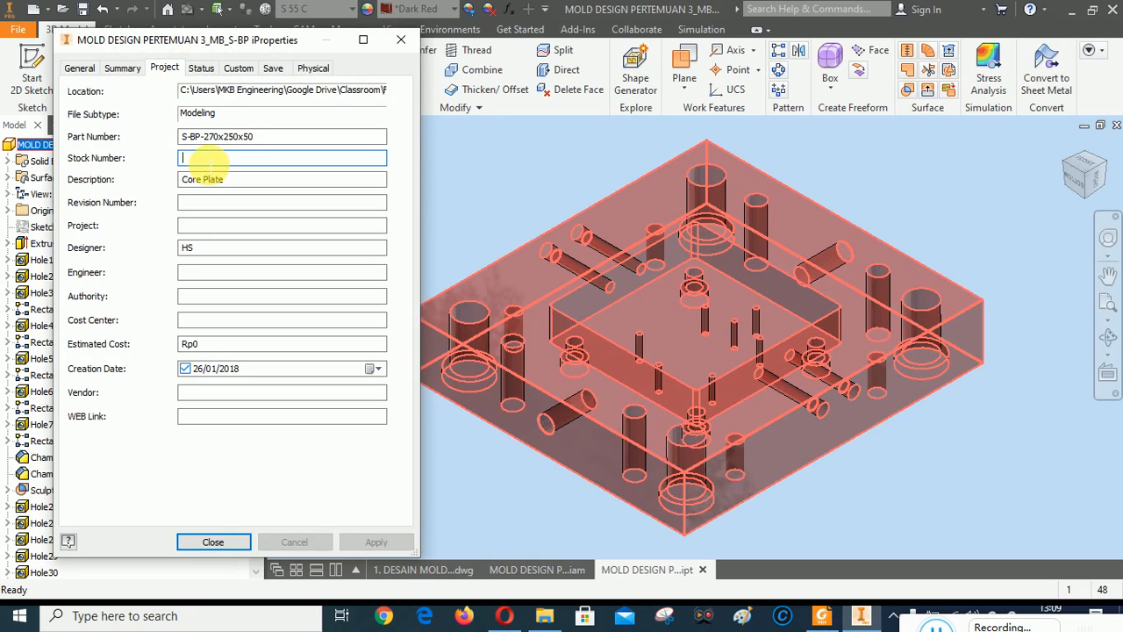
text(UDP-20-DMC-01.3)
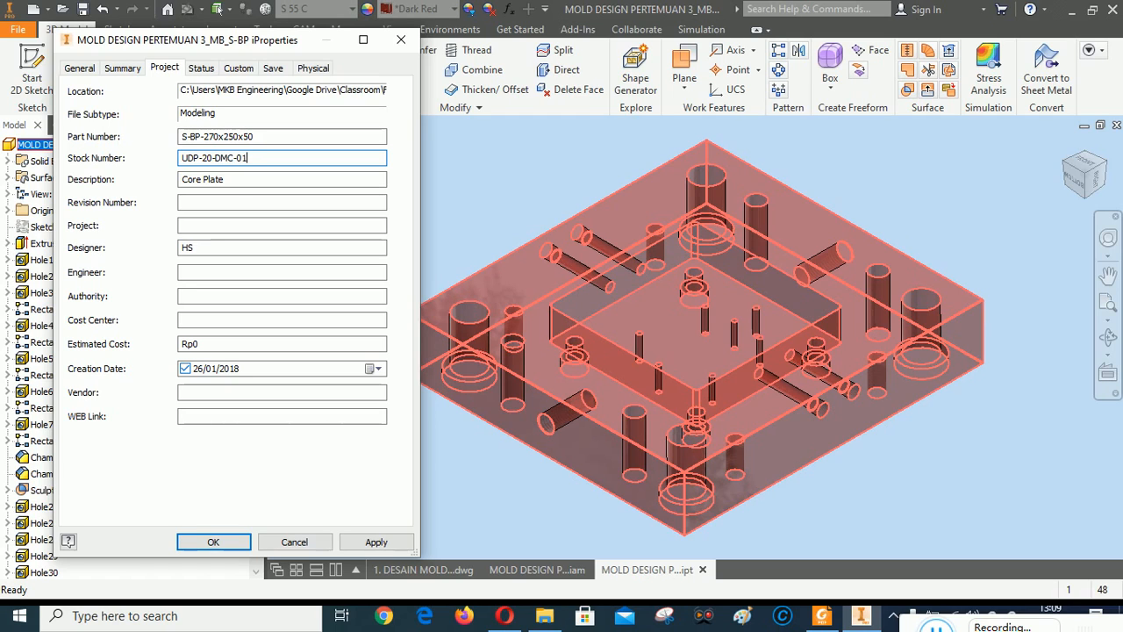
Rewrite the core plate's Description as CORE PLATE in capitals, then apply and close the iProperties.
click(198, 179)
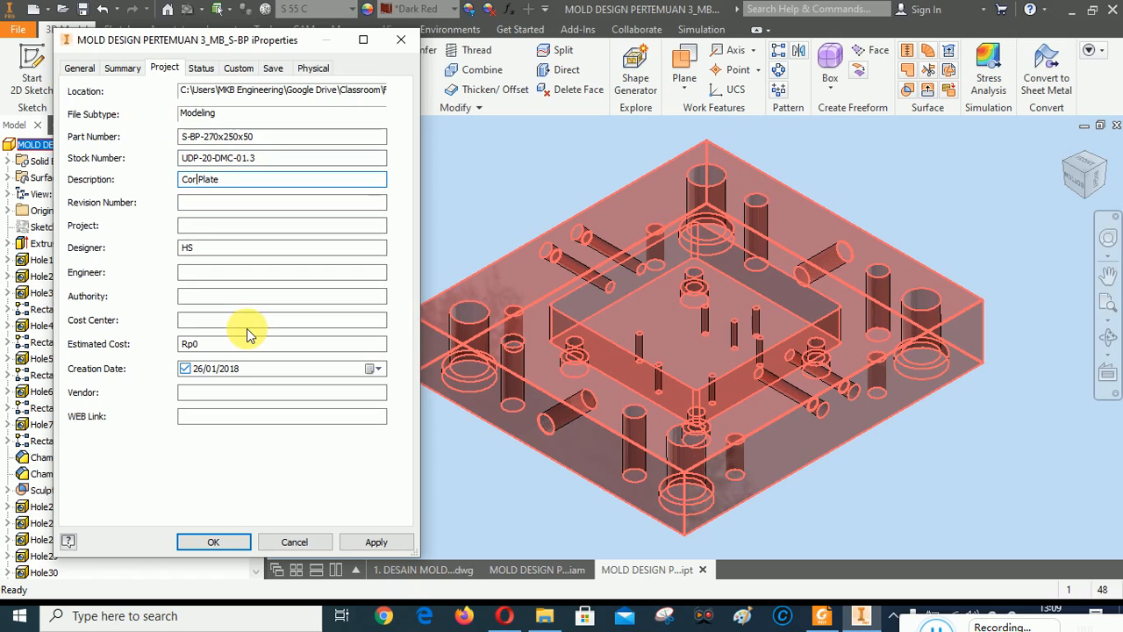
text(ORE PLATE)
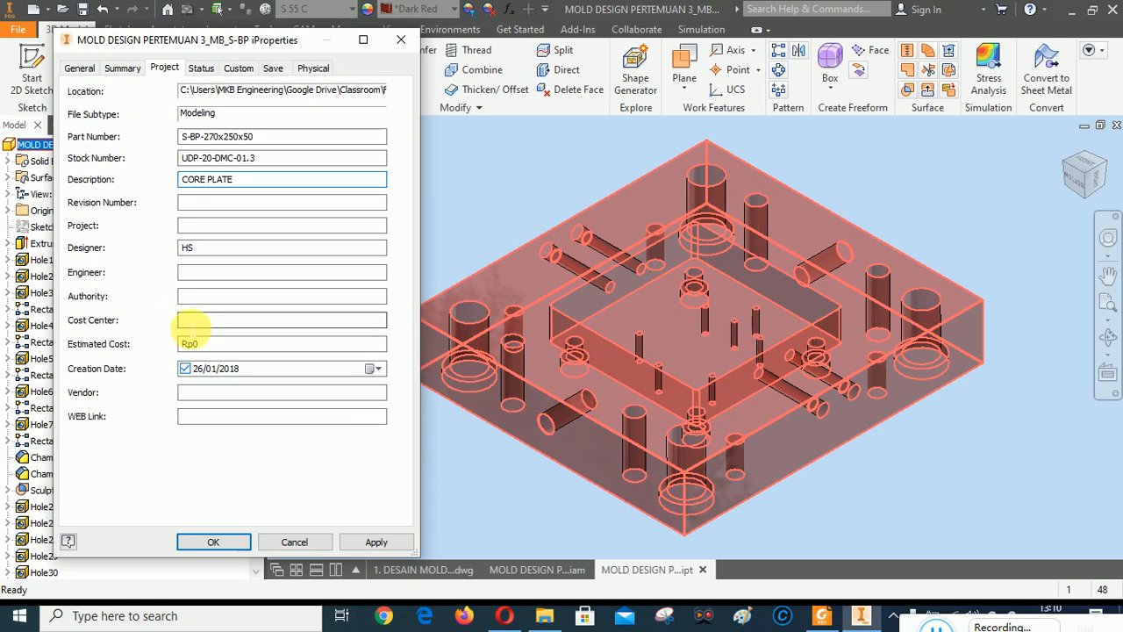
click(376, 541)
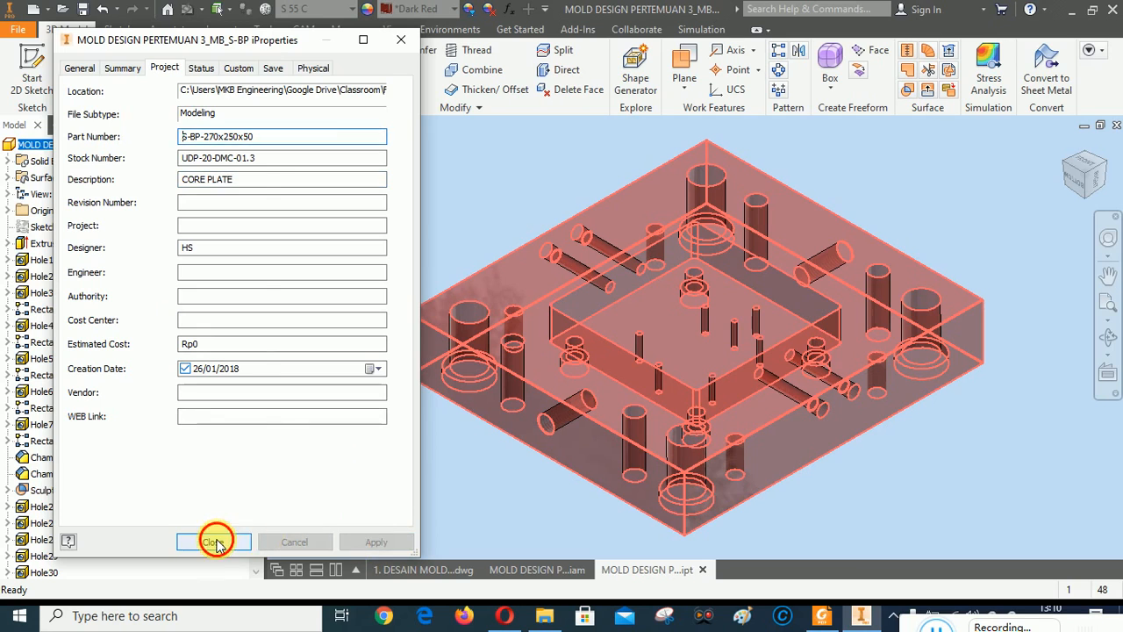
click(214, 542)
Close the core plate part and open the Ejector Retainer Plate part, item 4, from the drawing's parts list.
click(321, 210)
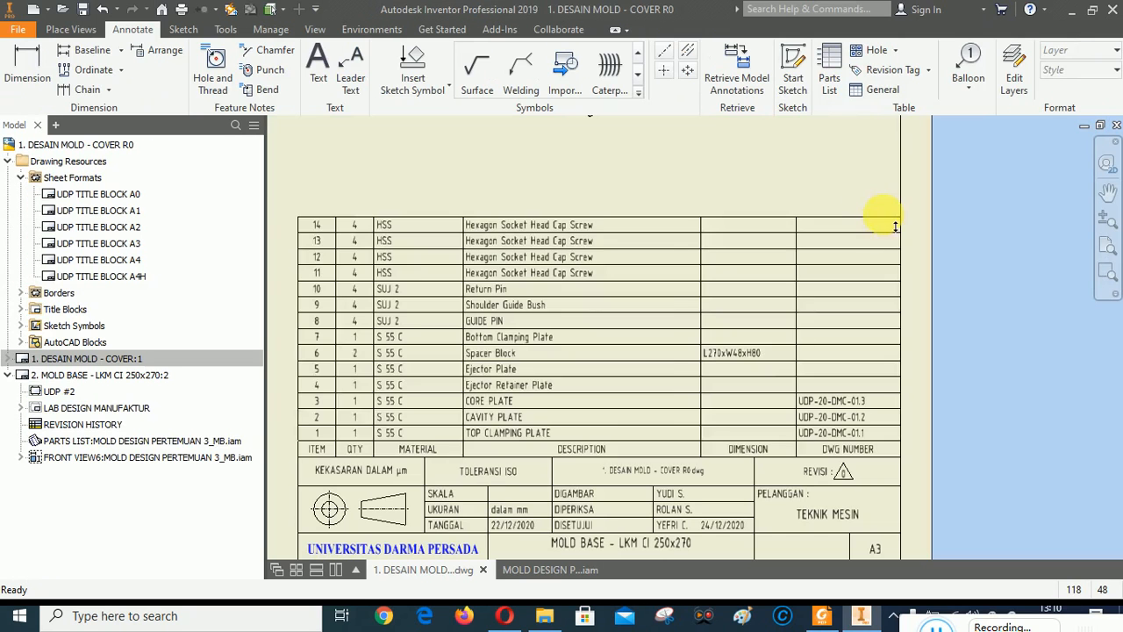
right_click(500, 393)
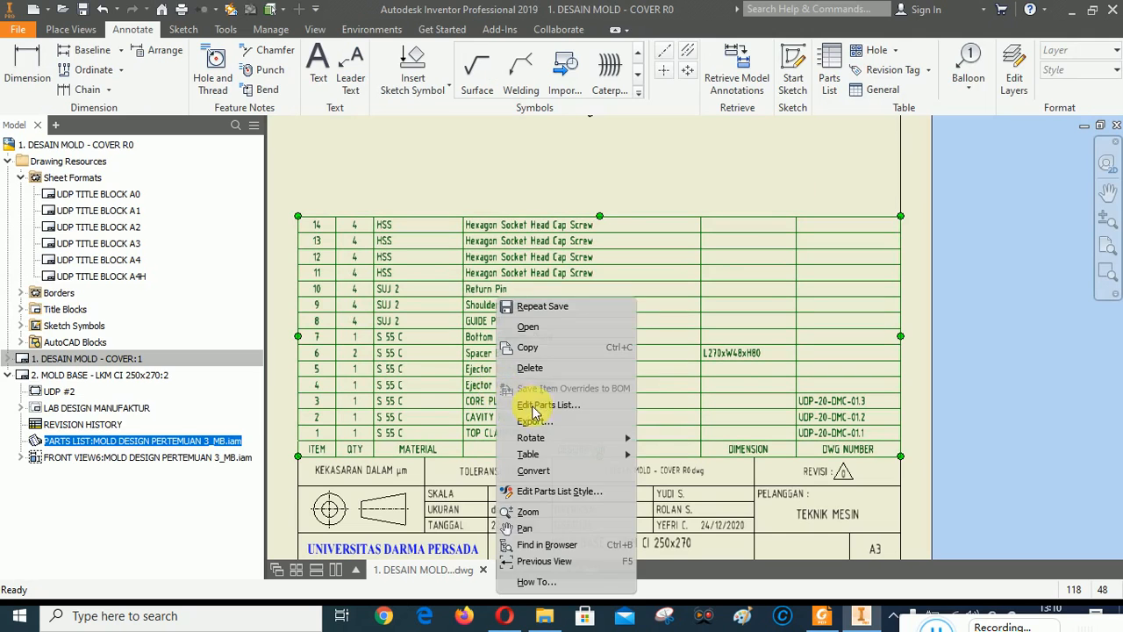
click(527, 401)
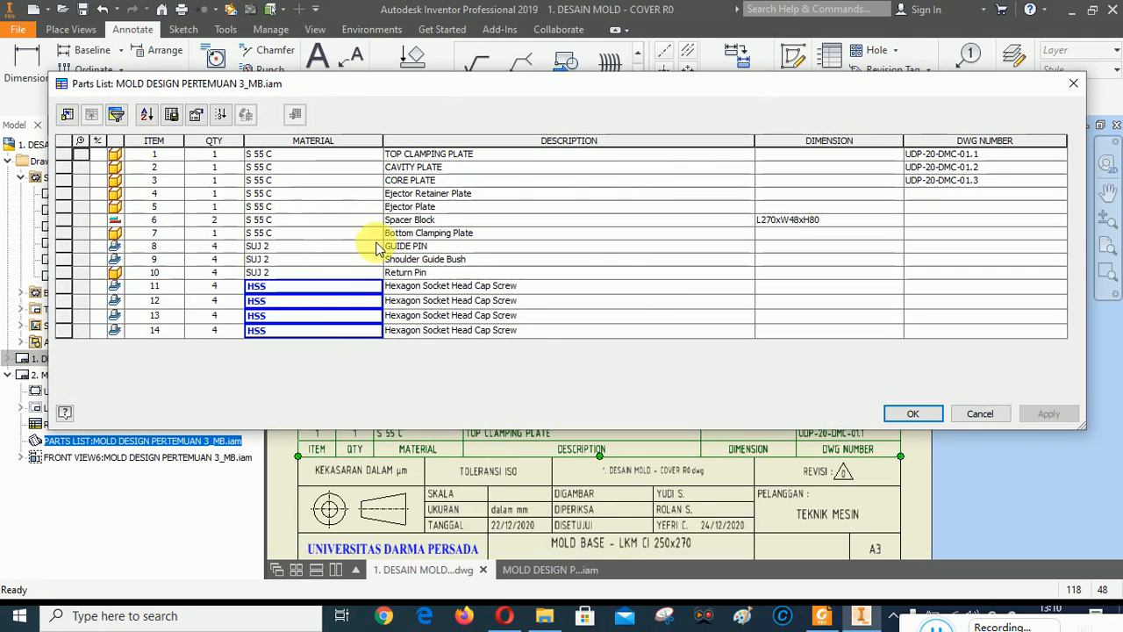
click(115, 194)
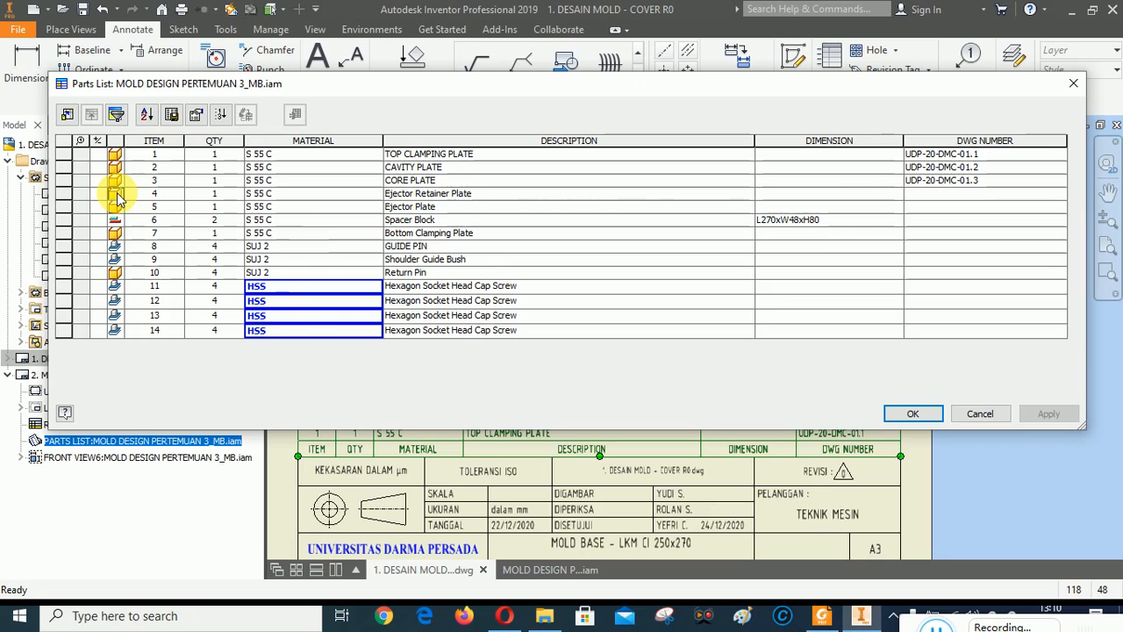
right_click(117, 198)
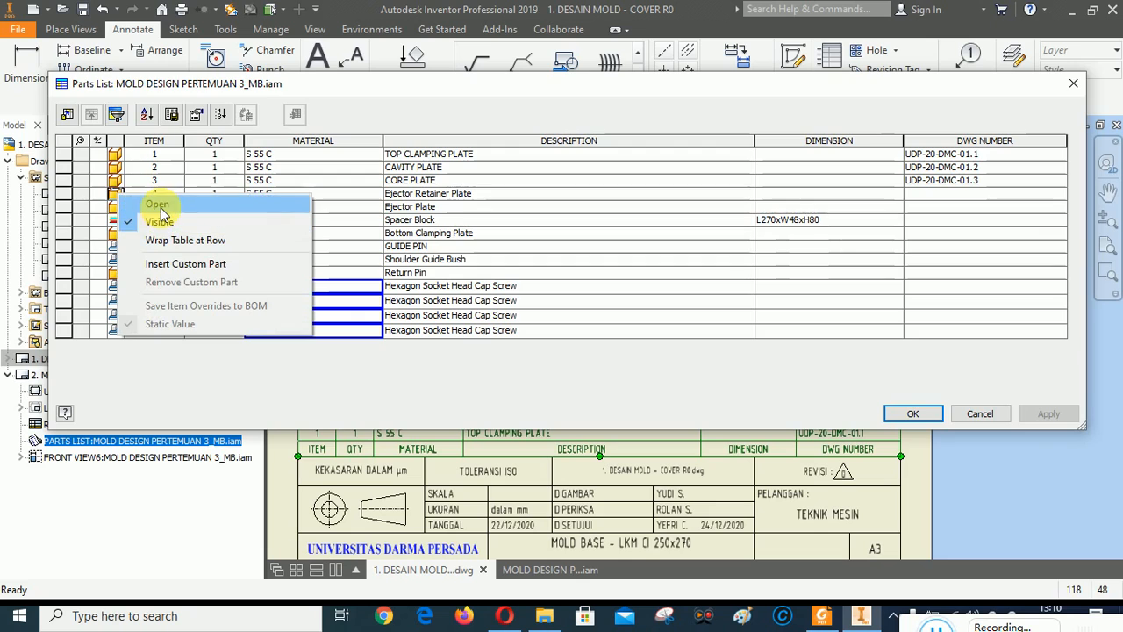
click(160, 205)
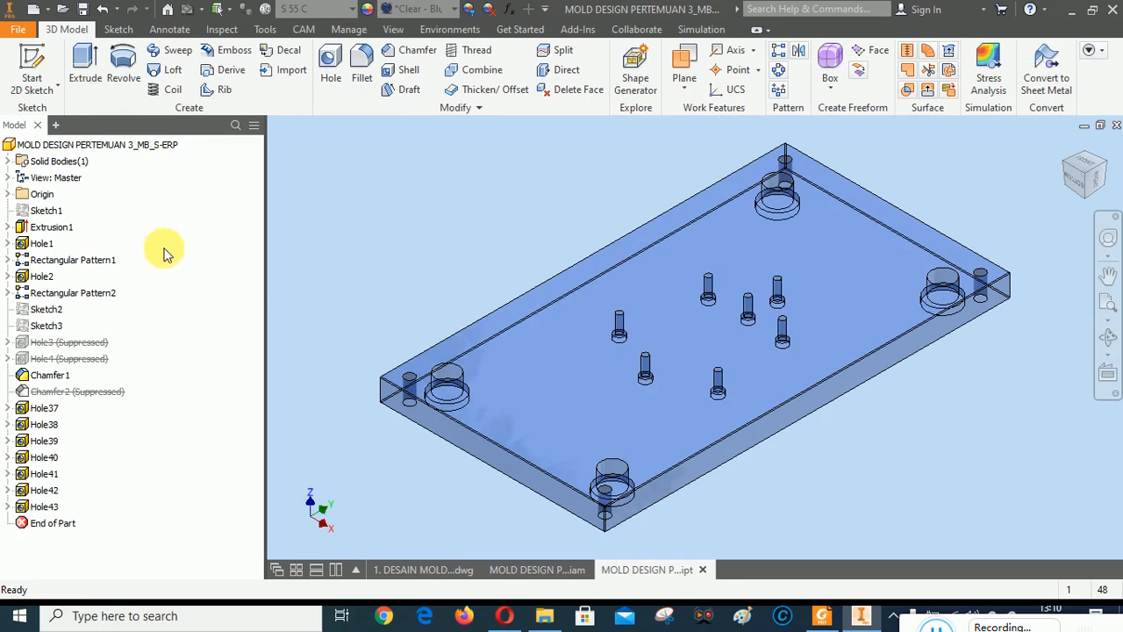
Set the Stock Number in the ejector retainer plate's Project iProperties to UDP-20-DMC-01.4.
right_click(88, 144)
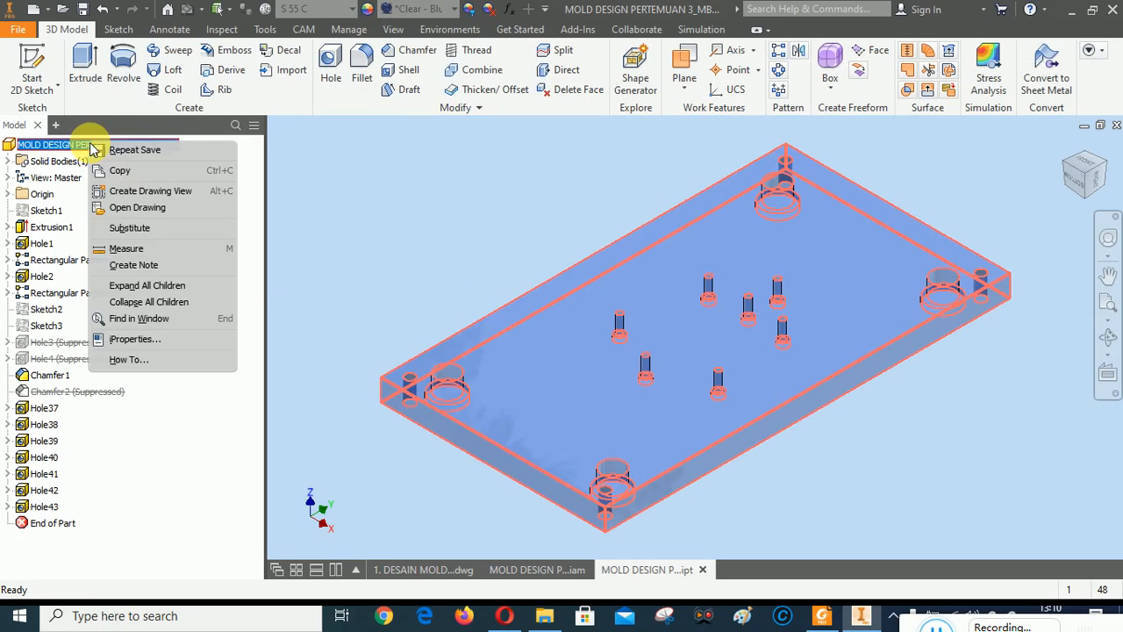
click(131, 339)
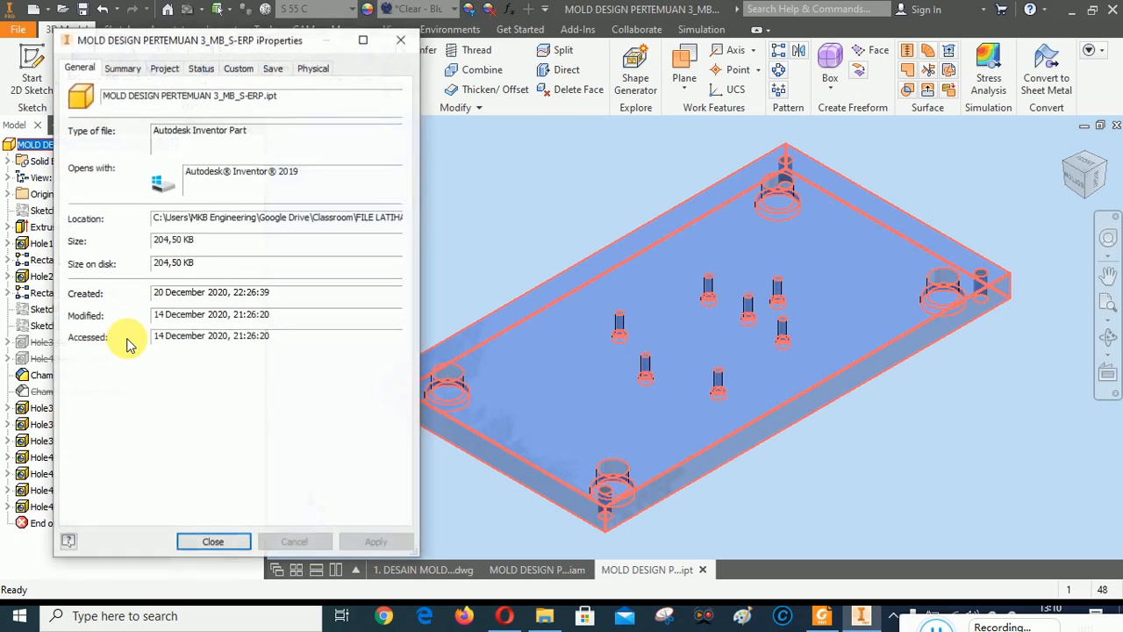
click(164, 67)
click(196, 160)
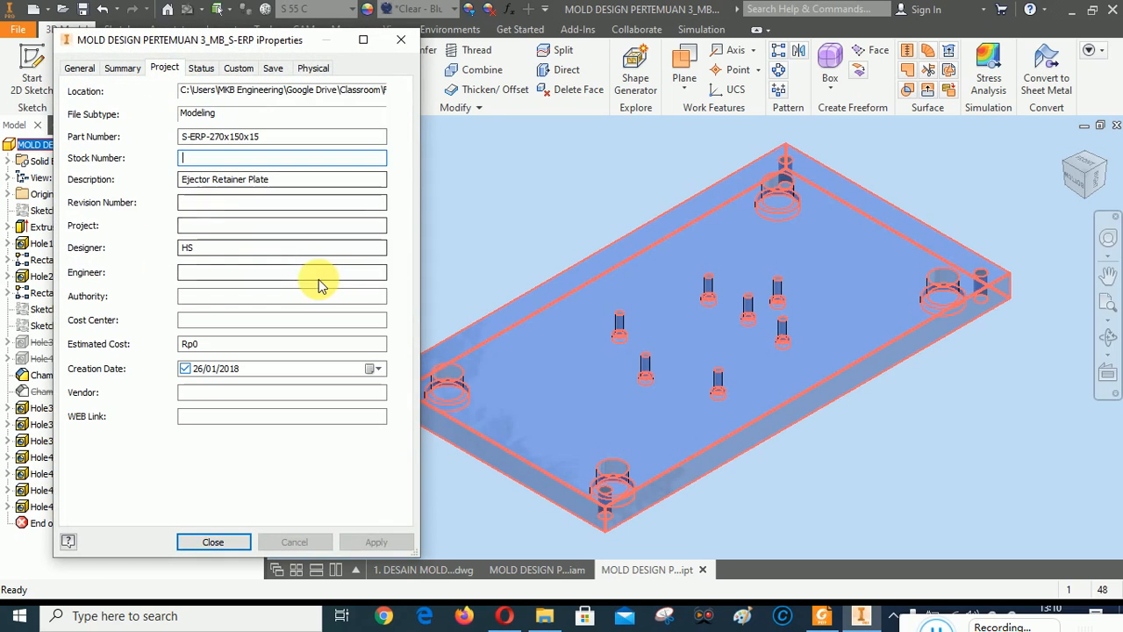
text(UDP-20)
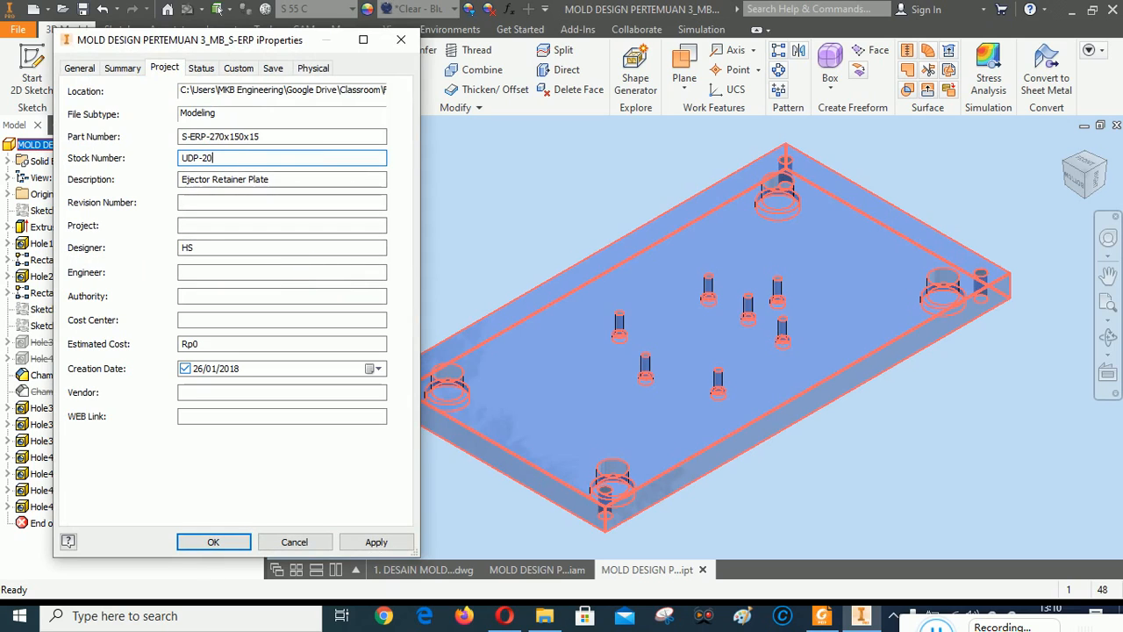
text(-DMC-01.4)
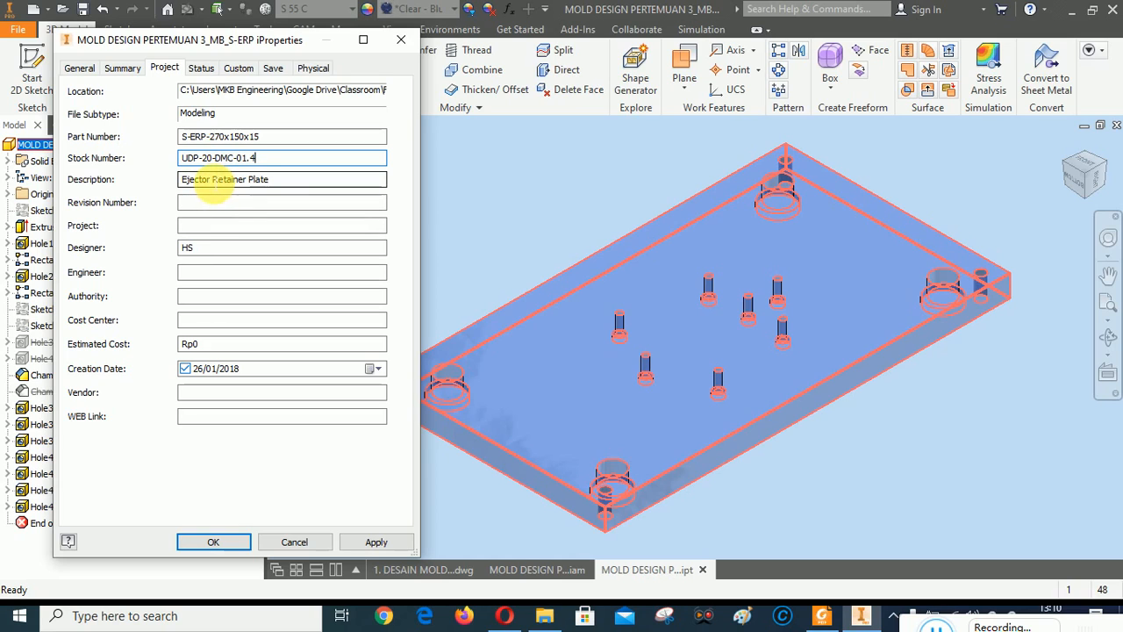
Rewrite the ejector retainer plate's Description as EJECTOR RETAINER PLATE in capitals, then apply and close the iProperties.
click(213, 180)
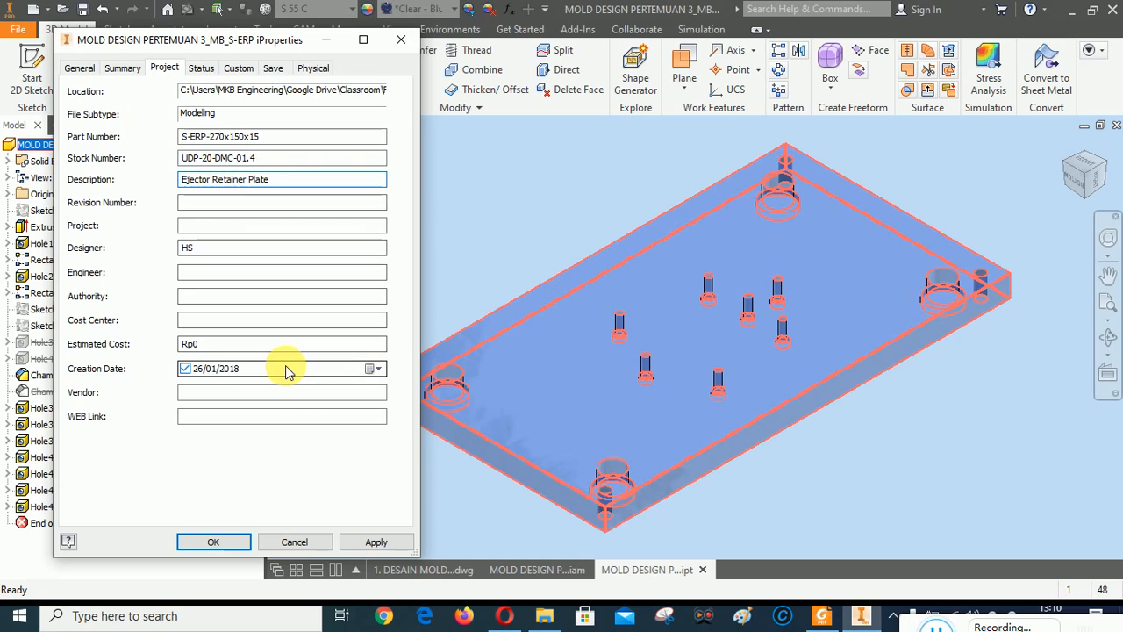
key(BackSpace)
key(BackSpace)
key(BackSpace)
key(BackSpace)
key(BackSpace)
key(BackSpace)
key(BackSpace)
text(JECTOR)
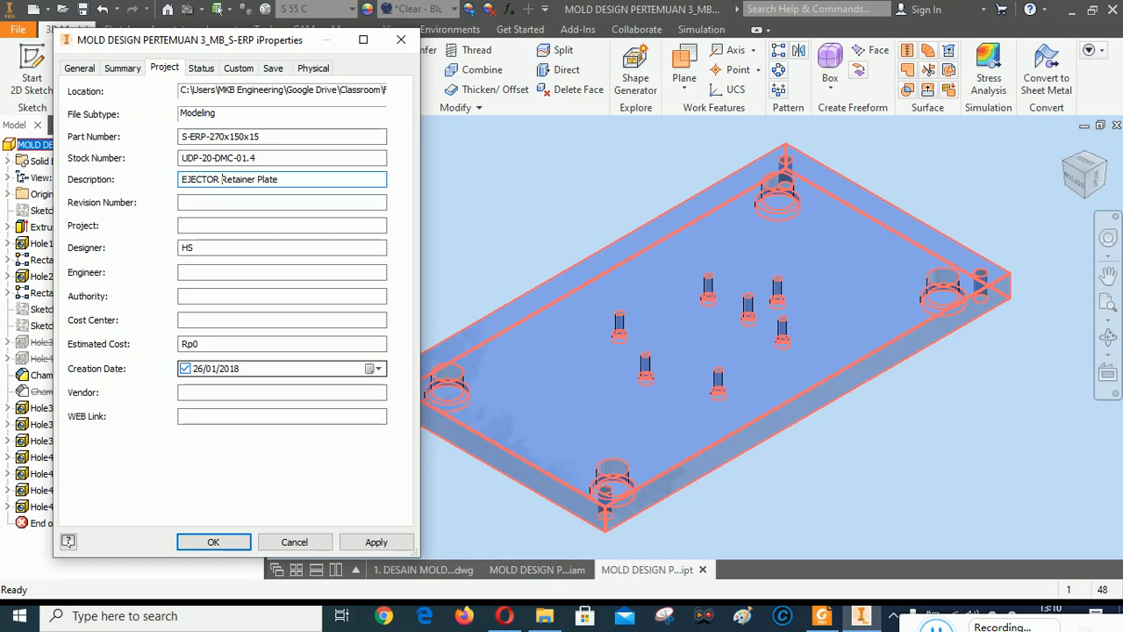
key(Delete)
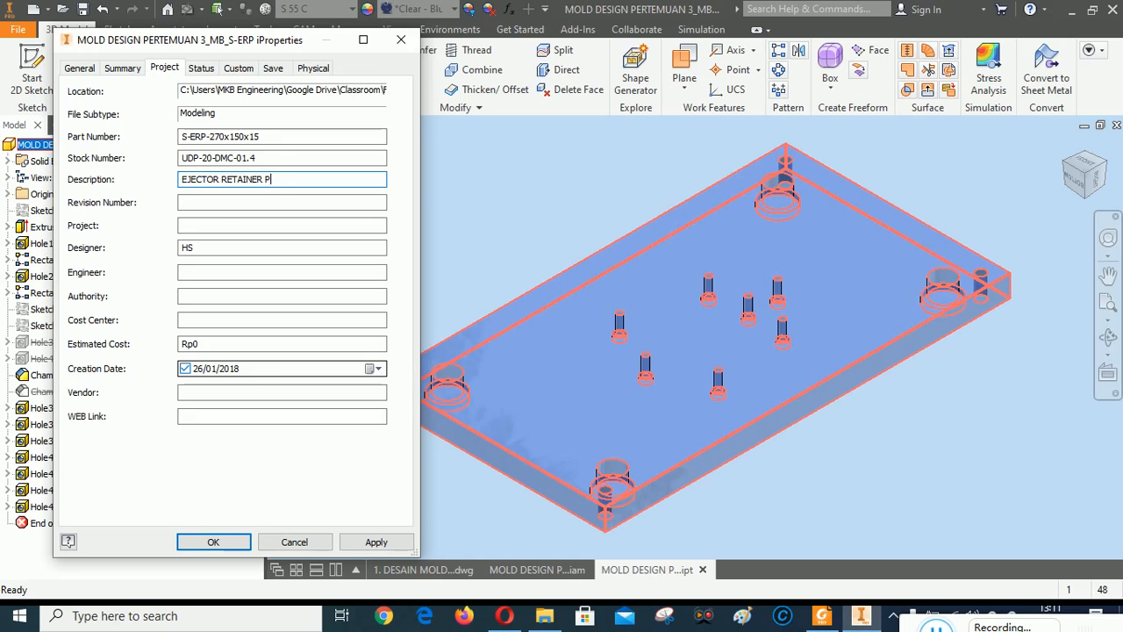
text(LATE)
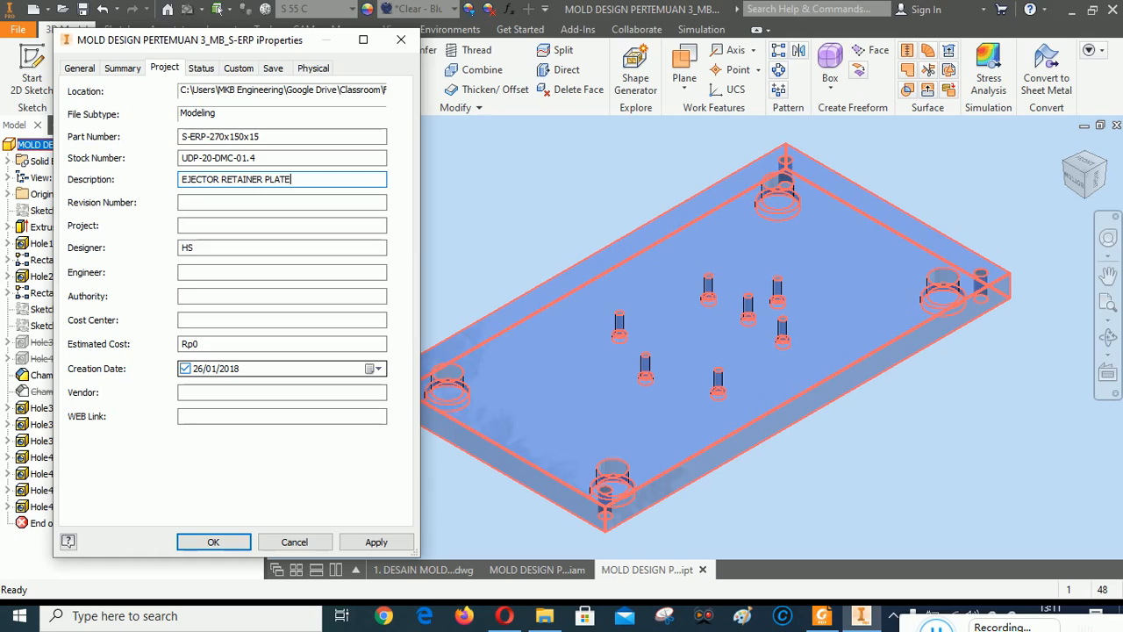
click(377, 542)
click(209, 541)
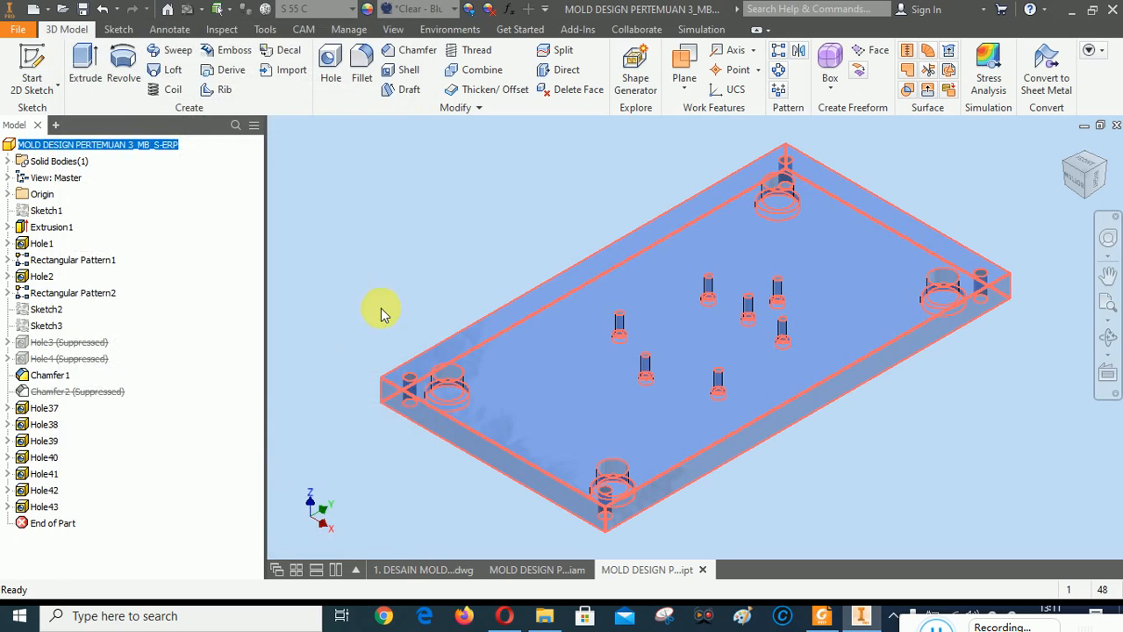
Save and close the ejector retainer plate part, then save the mold drawing.
click(377, 308)
click(83, 13)
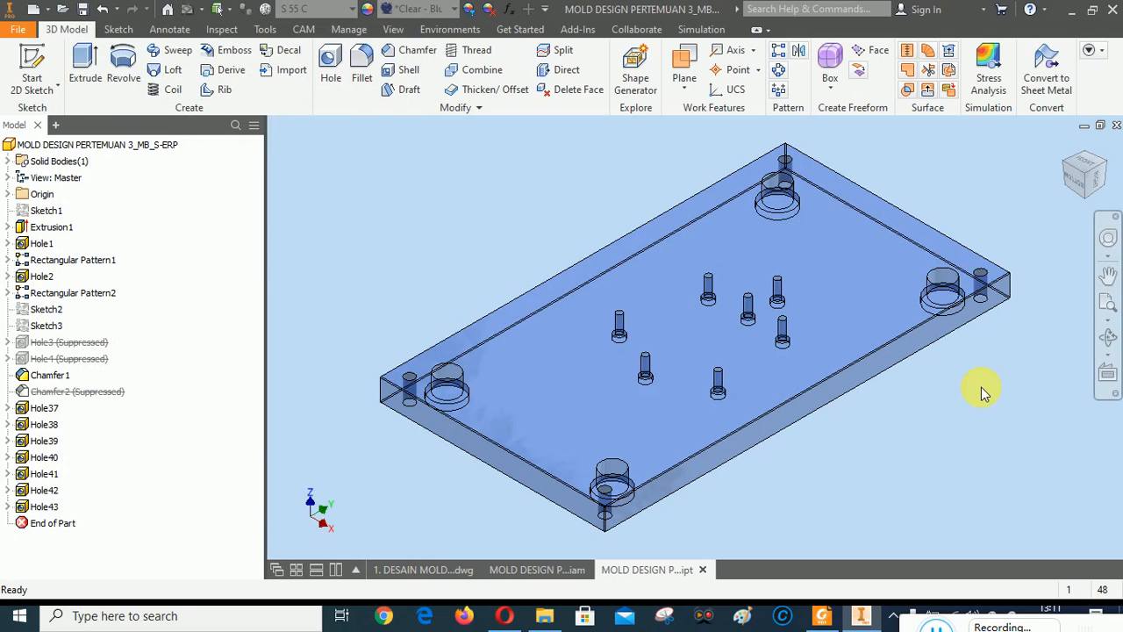
click(1116, 125)
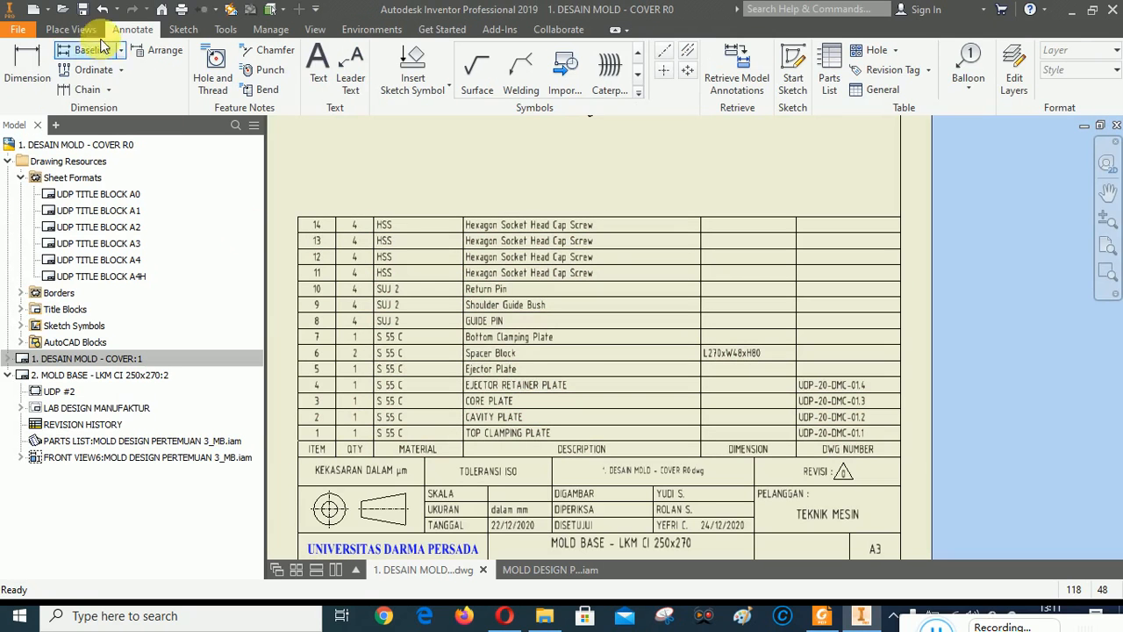
click(83, 9)
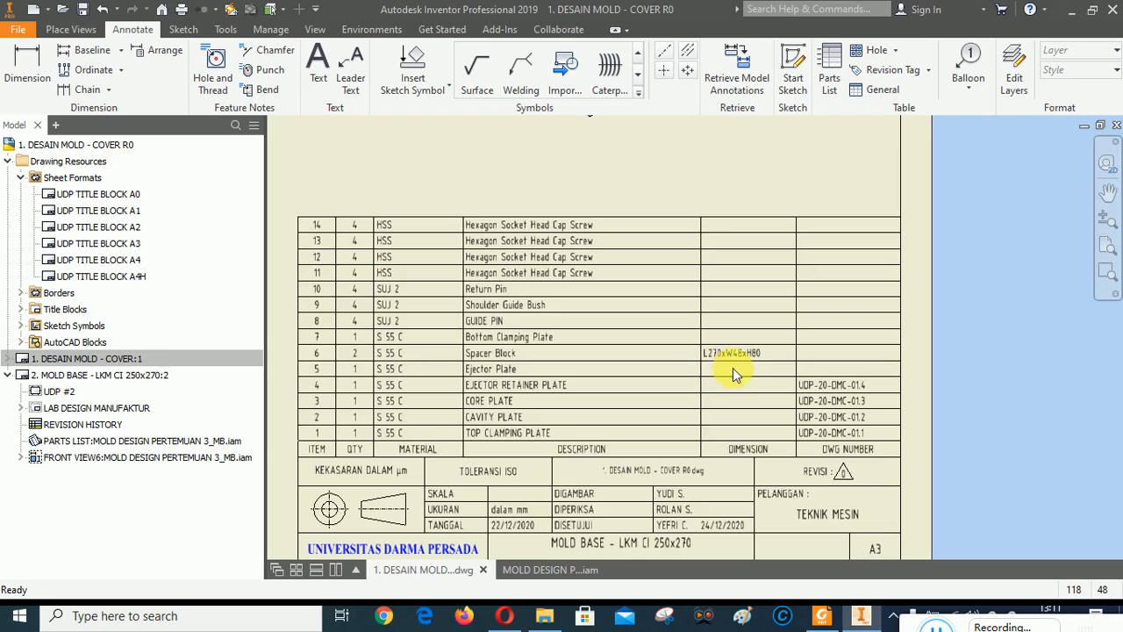
Open the Ejector Plate part, item 5, from the mold base parts list on the drawing.
right_click(496, 374)
click(537, 404)
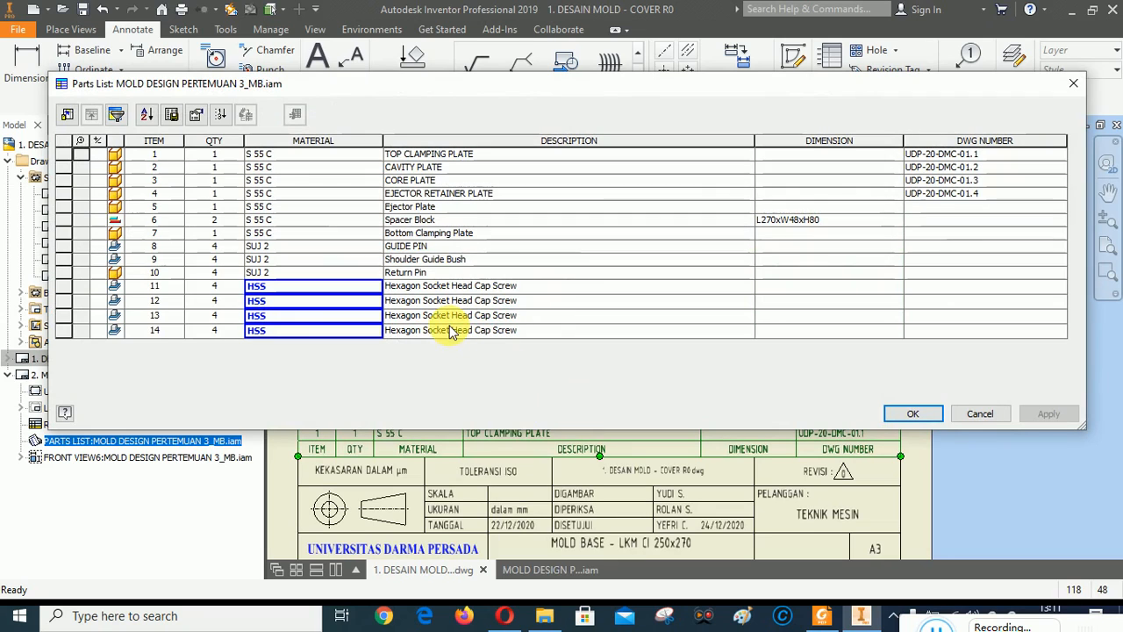
right_click(121, 213)
click(156, 216)
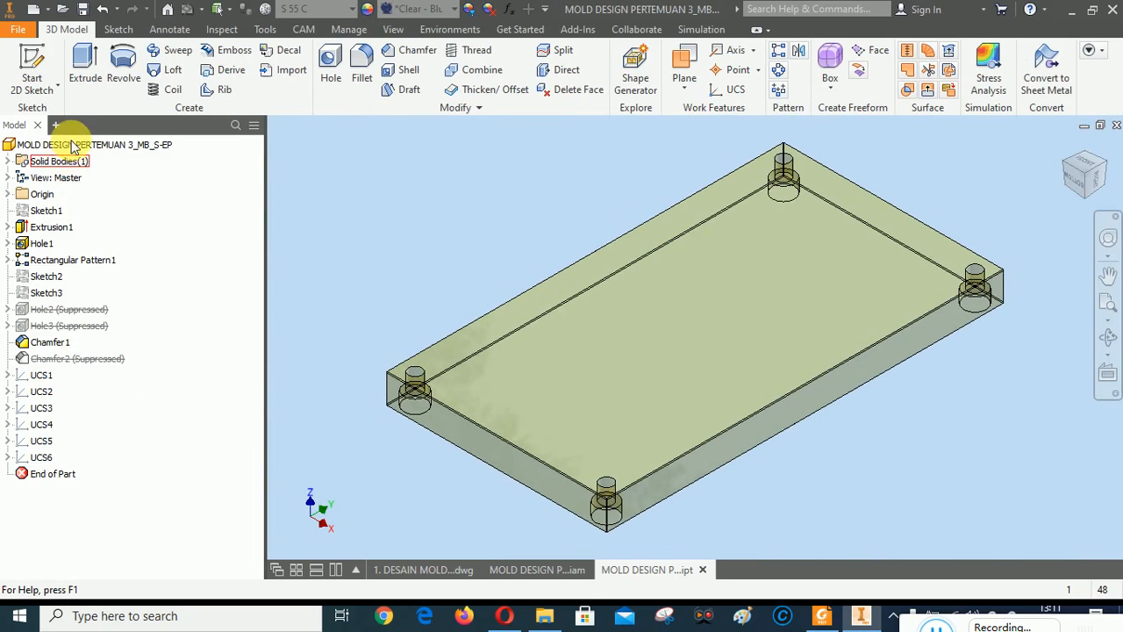
right_click(75, 146)
click(119, 335)
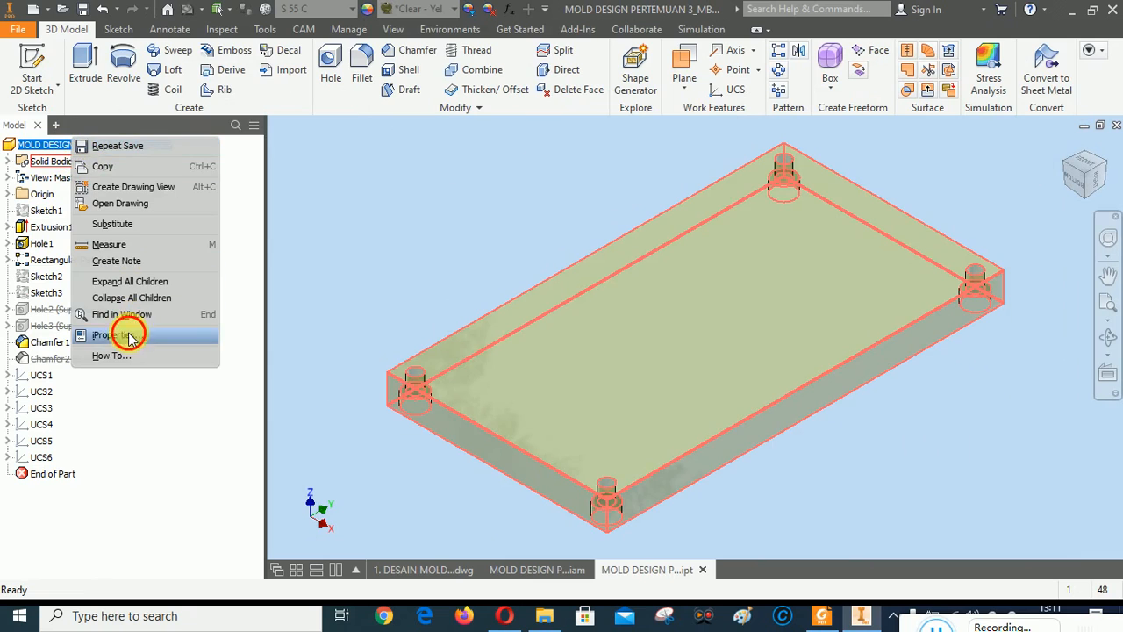
click(164, 68)
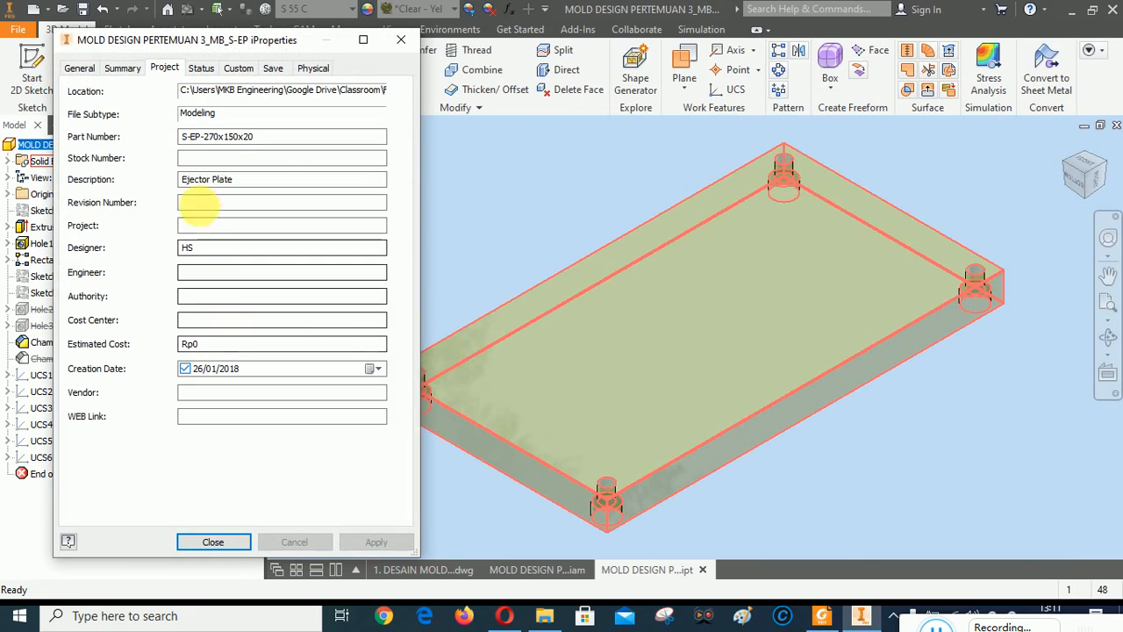
click(208, 179)
key(BackSpace)
key(BackSpace)
key(BackSpace)
key(BackSpace)
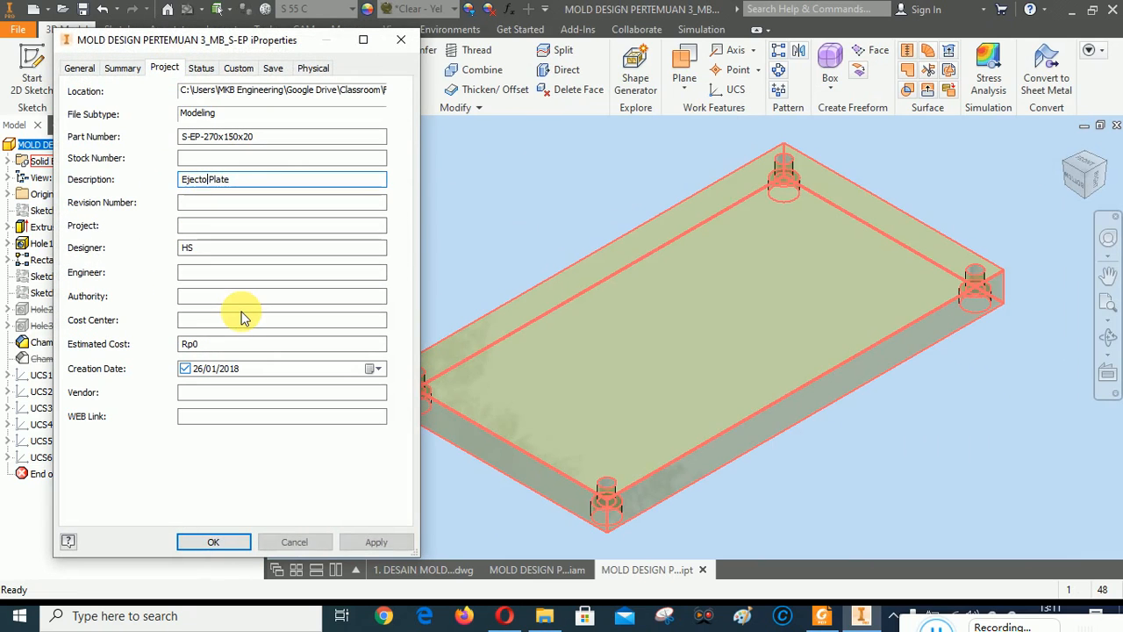
click(243, 318)
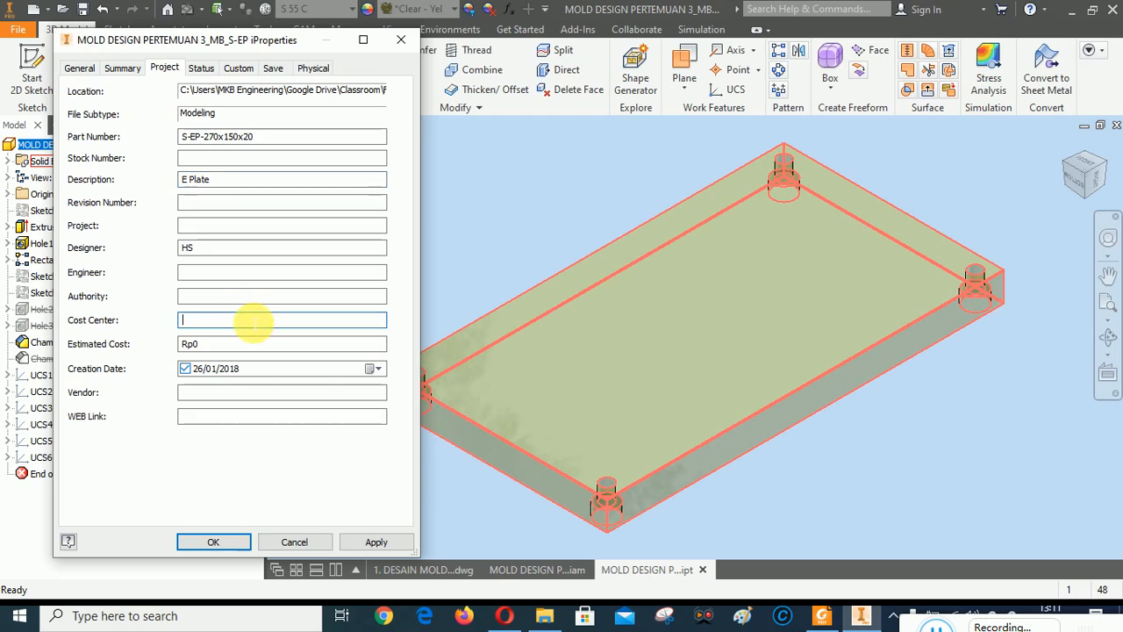
text(CTO)
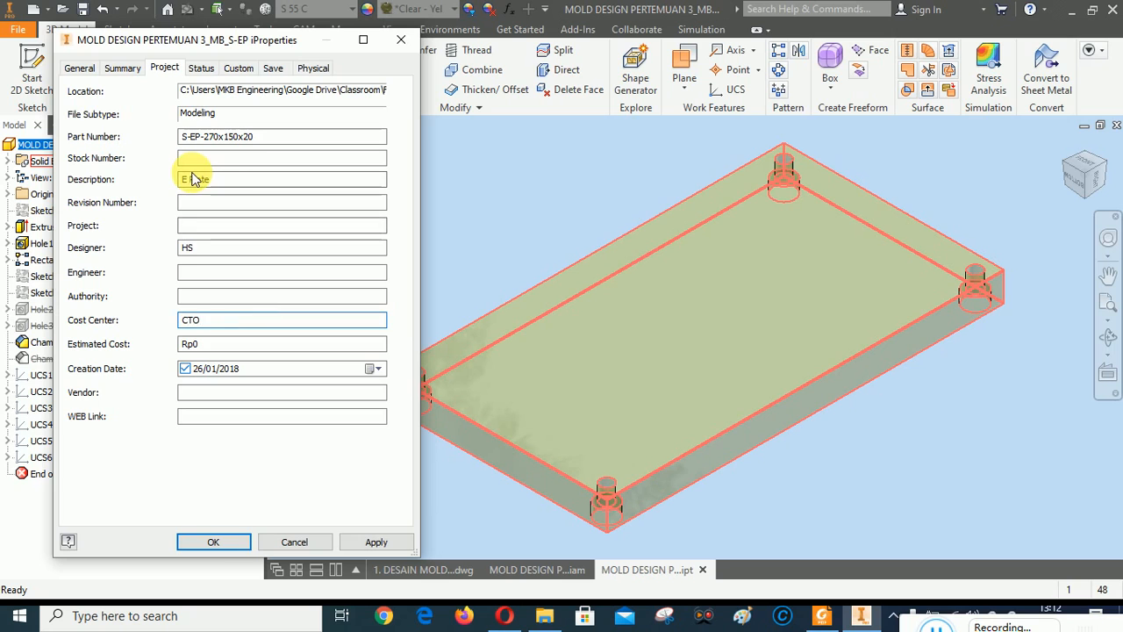
click(296, 542)
Rewrite the Description in the ejector plate's Project iProperties as EJECTOR PLATE in capitals and apply it.
right_click(77, 144)
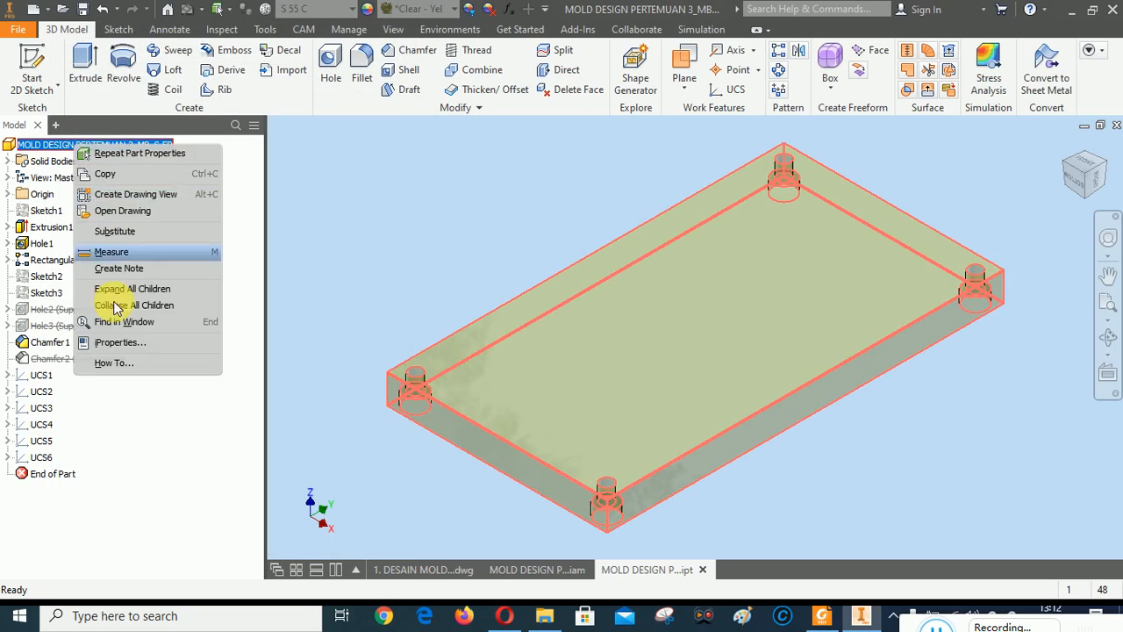
click(118, 343)
click(165, 67)
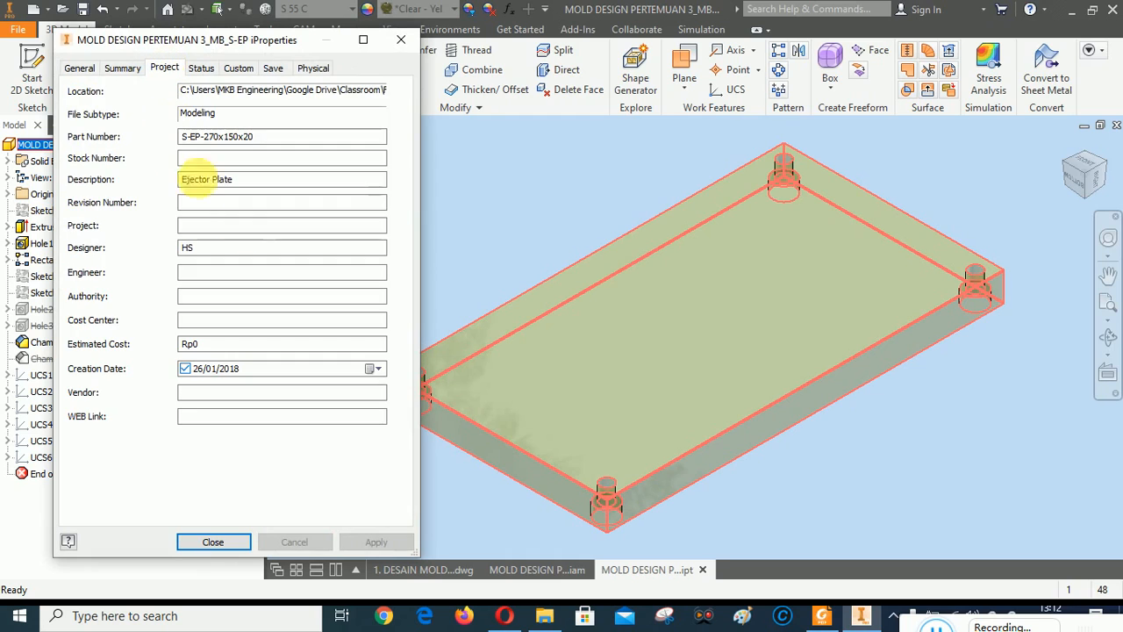
click(209, 179)
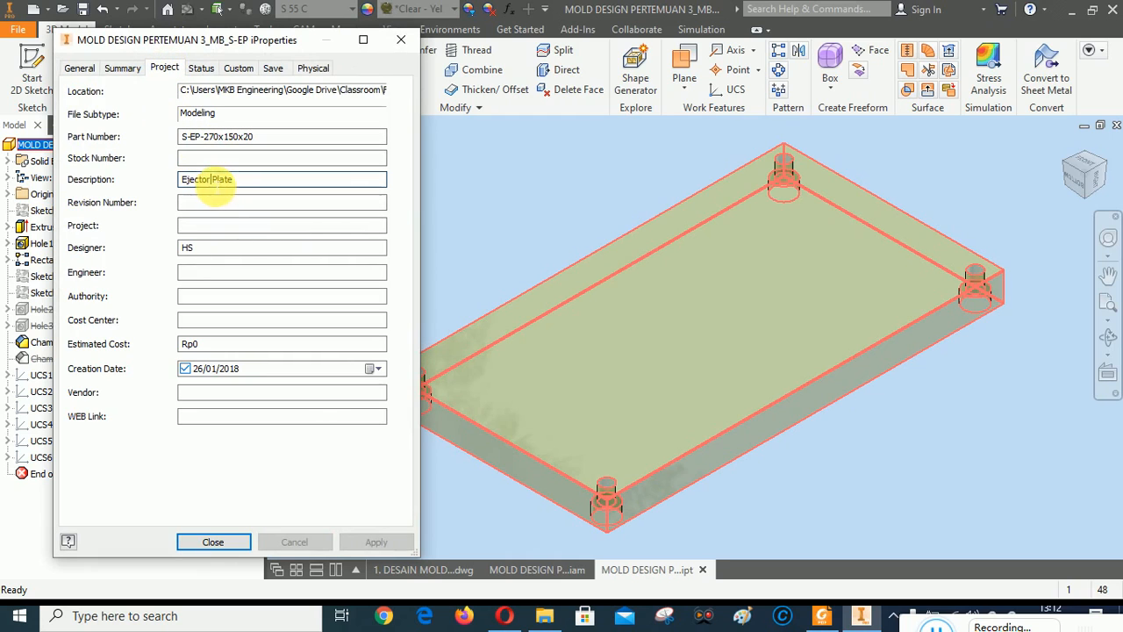
key(BackSpace)
key(BackSpace)
key(BackSpace)
key(BackSpace)
key(BackSpace)
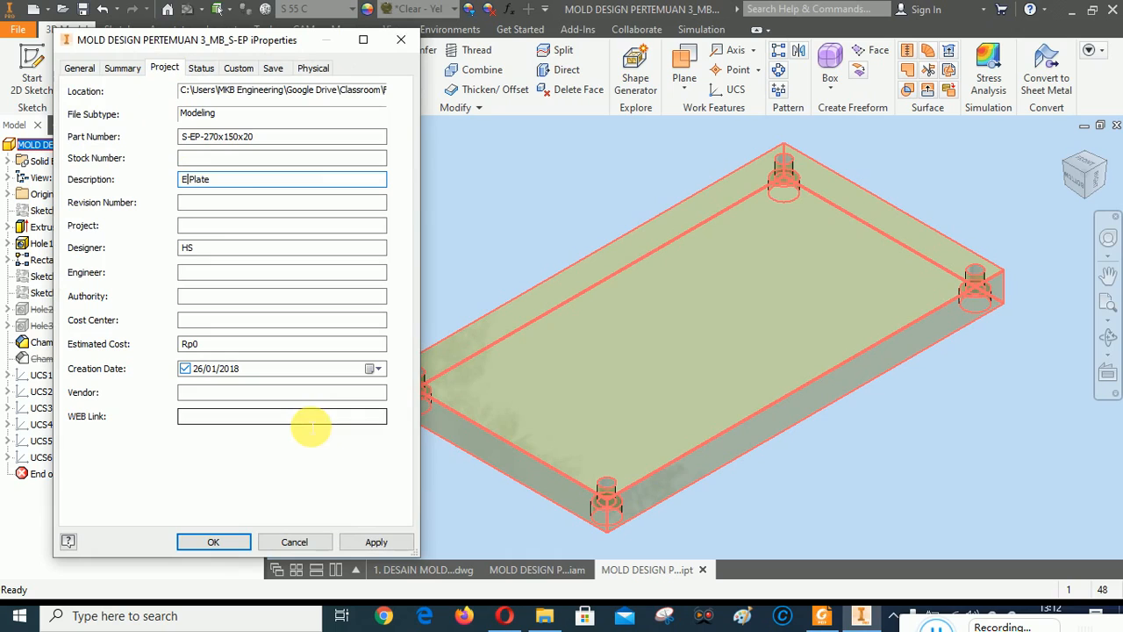
text(3)
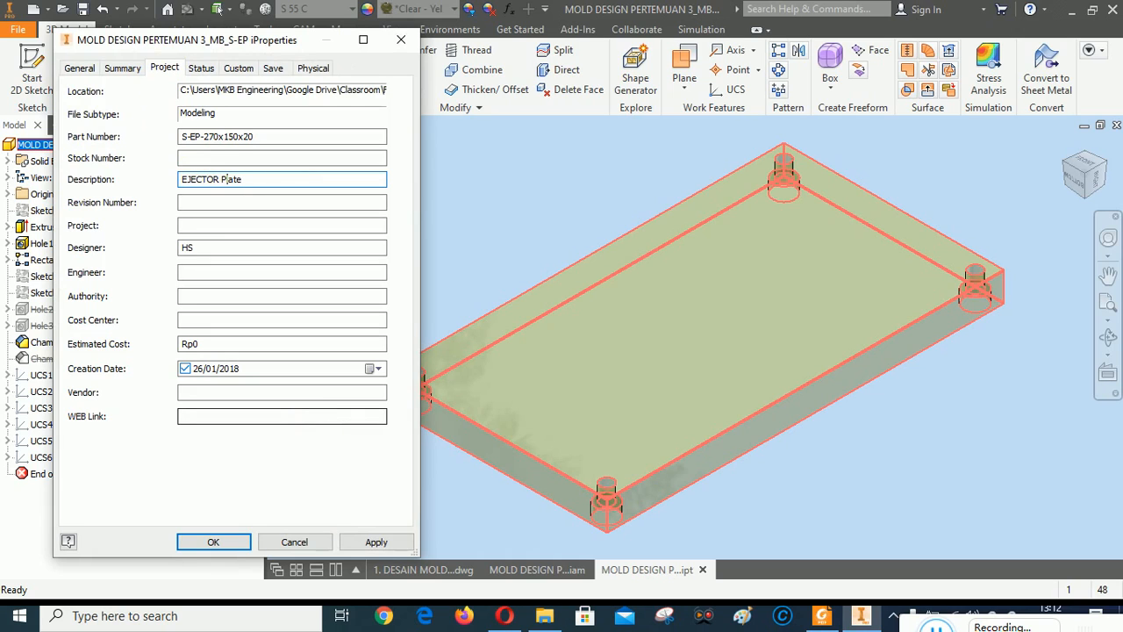
key(BackSpace)
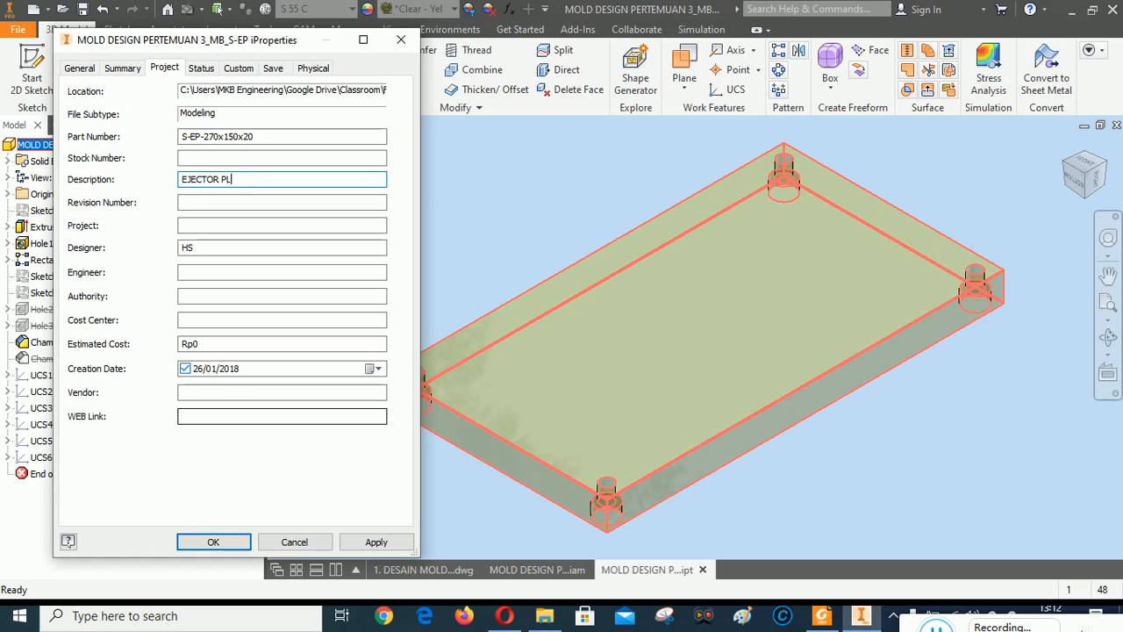
click(379, 542)
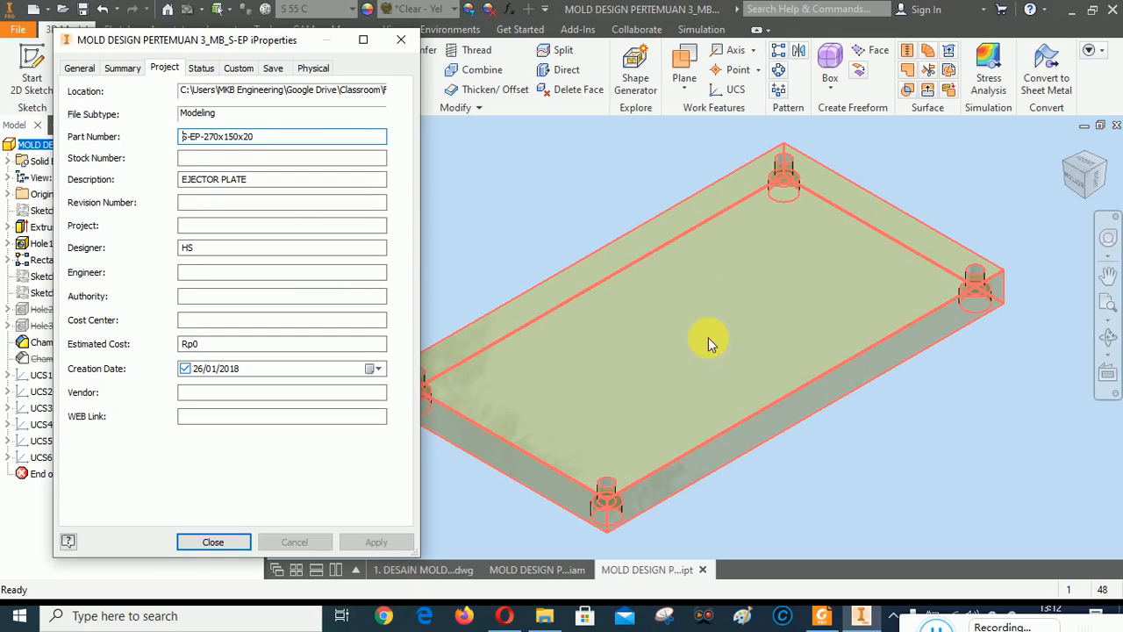
Add a custom text property named DIMENSION to the ejector plate's iProperties.
click(278, 159)
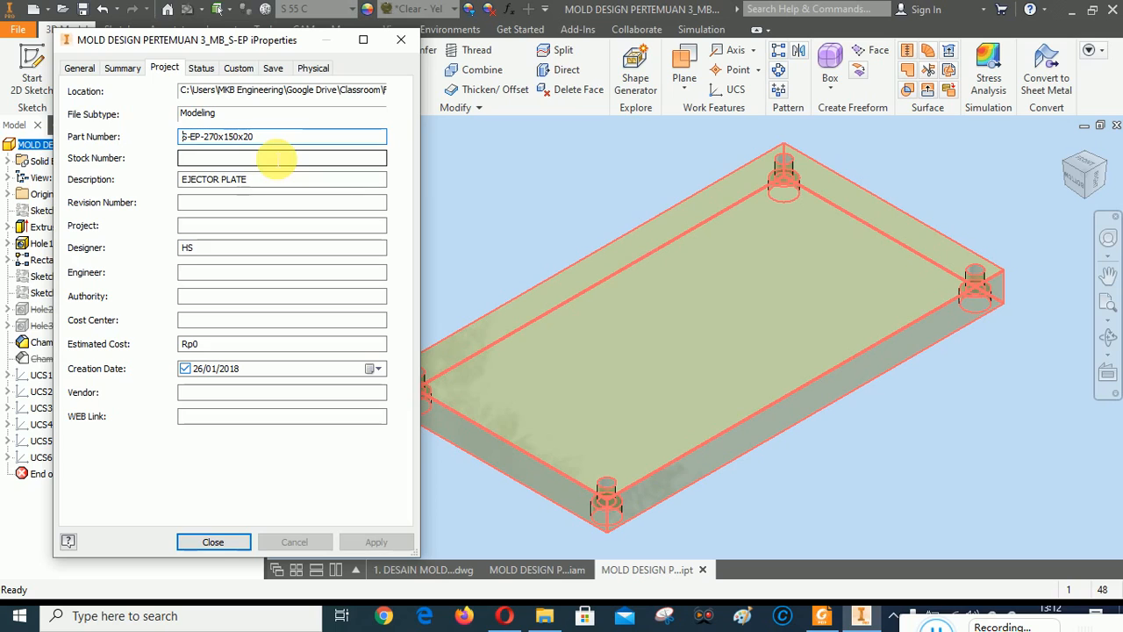
click(238, 68)
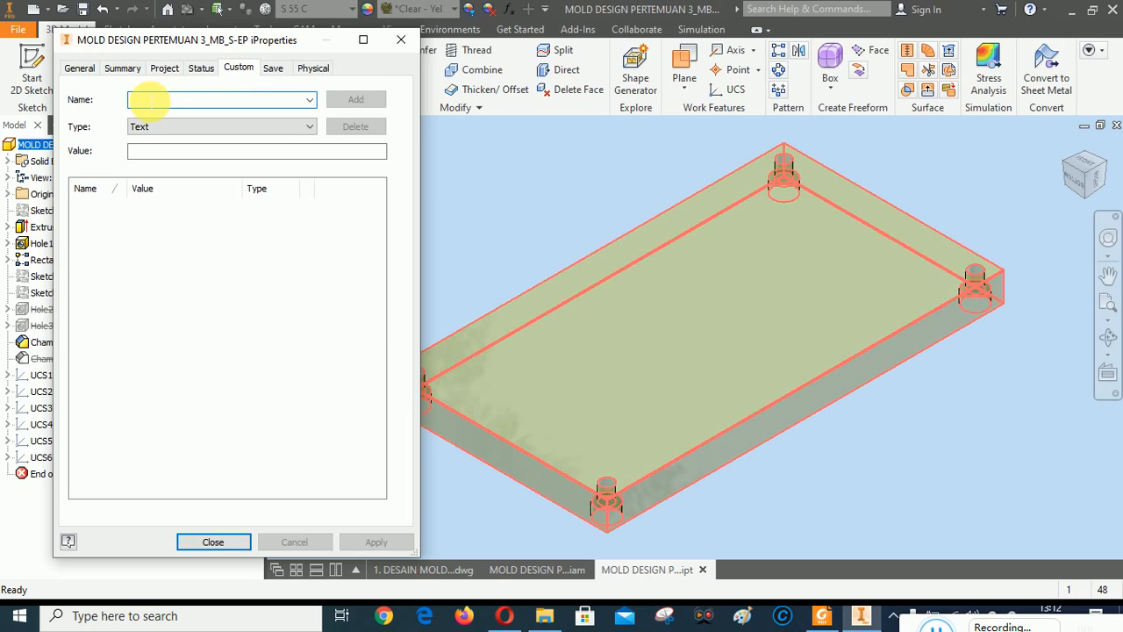
text(DIMENSION)
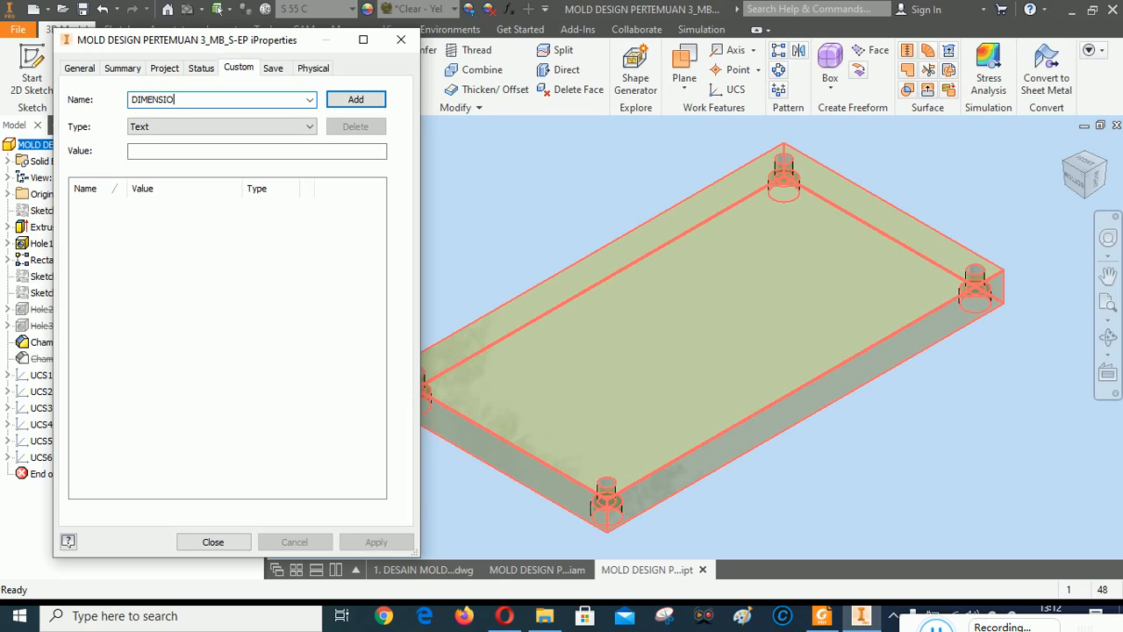
click(354, 99)
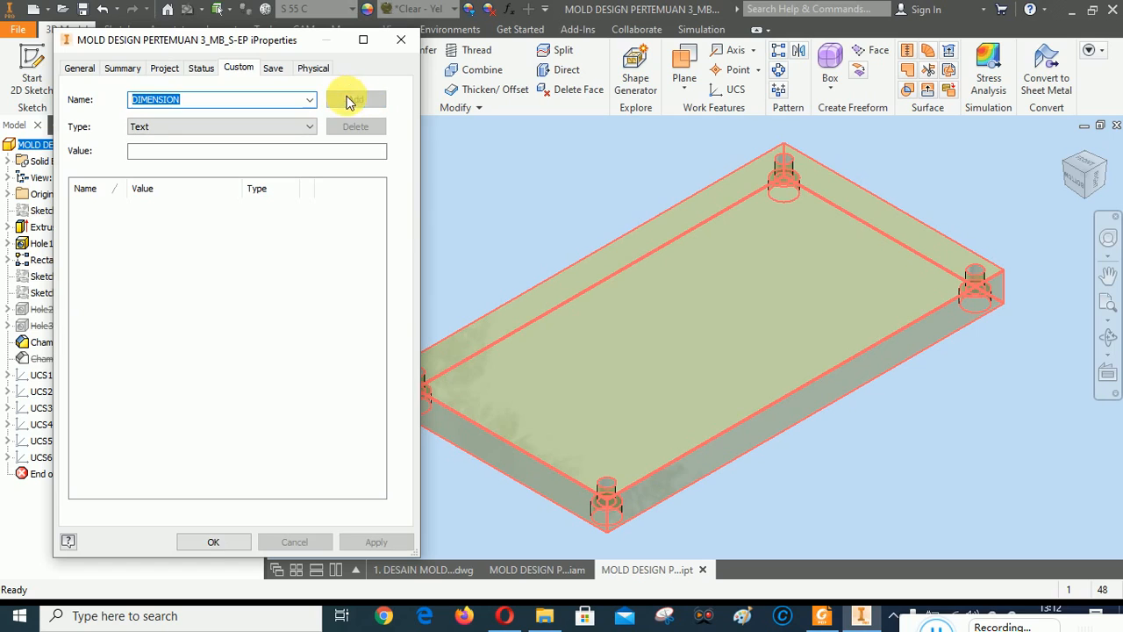
Set the ejector plate's DIMENSION property to 270x150x20, copied from its part number, apply it and close the part.
click(200, 68)
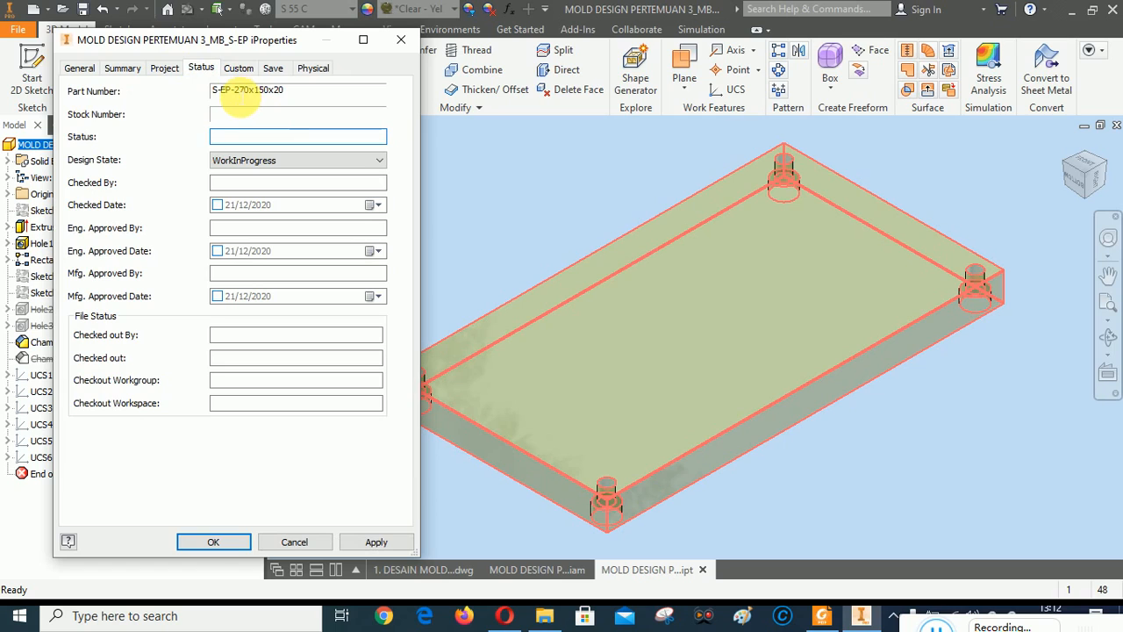
drag(234, 91, 286, 96)
key(ctrl+c)
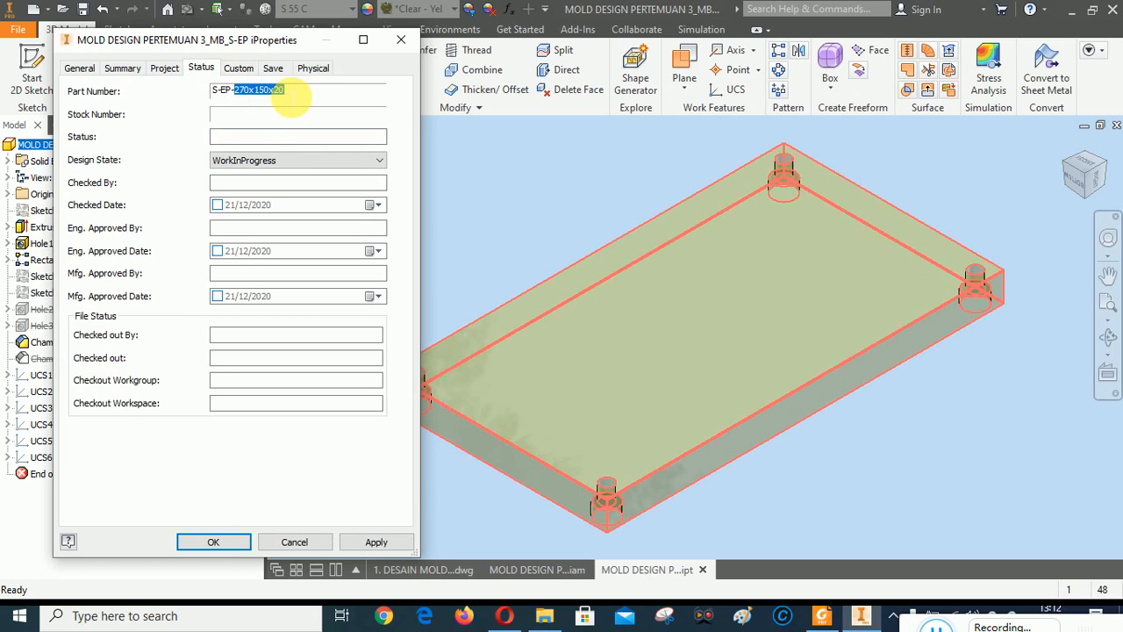
click(239, 68)
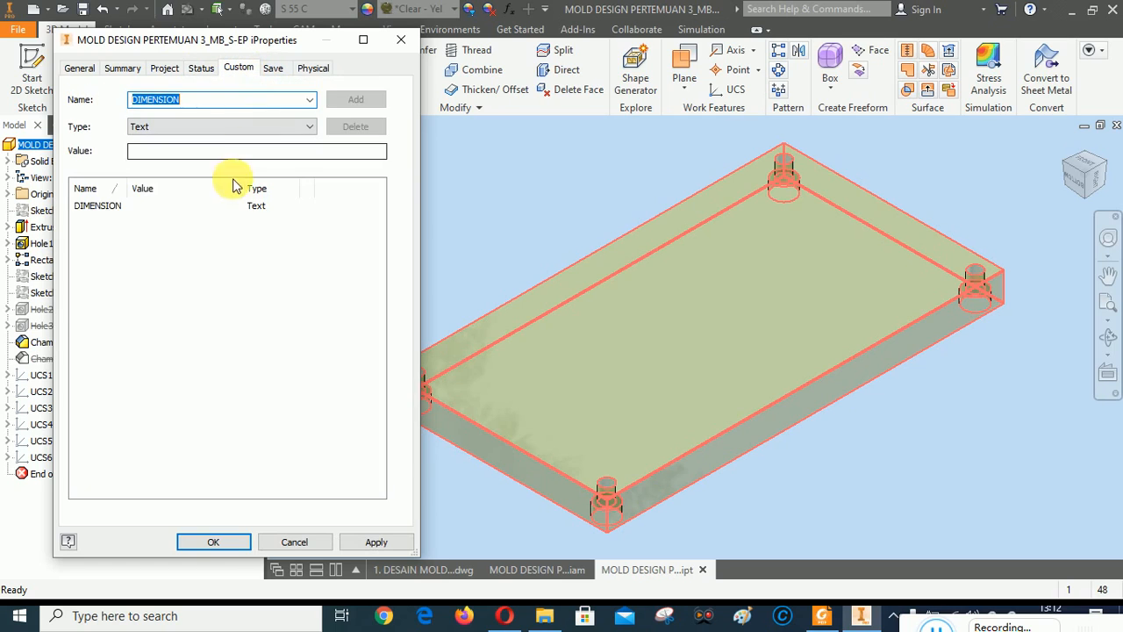
click(99, 206)
click(145, 152)
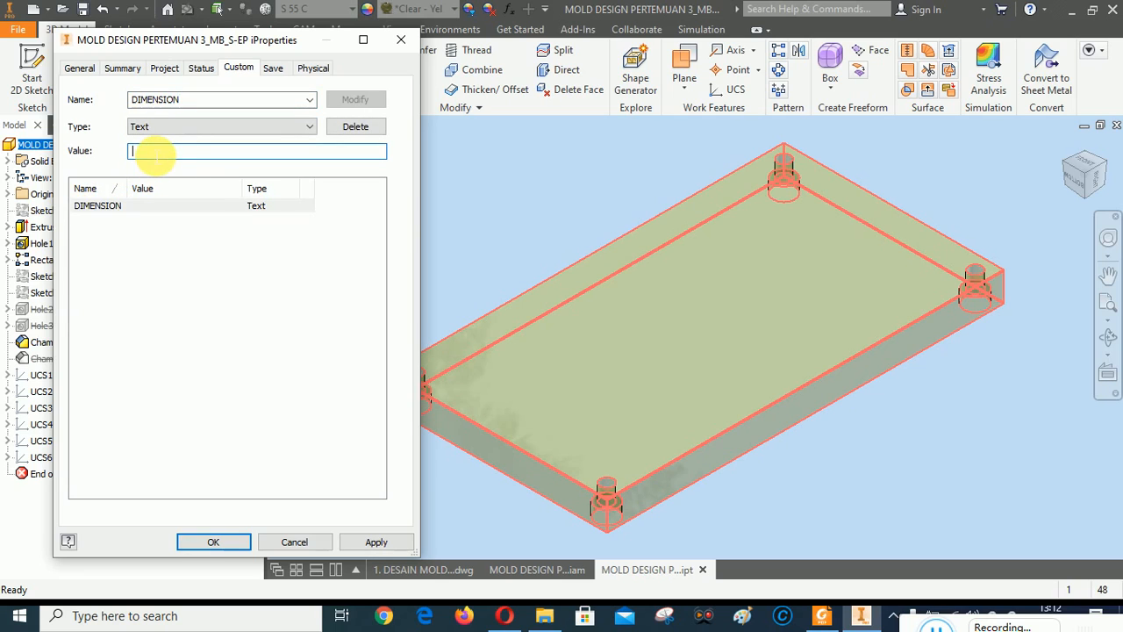
key(ctrl+v)
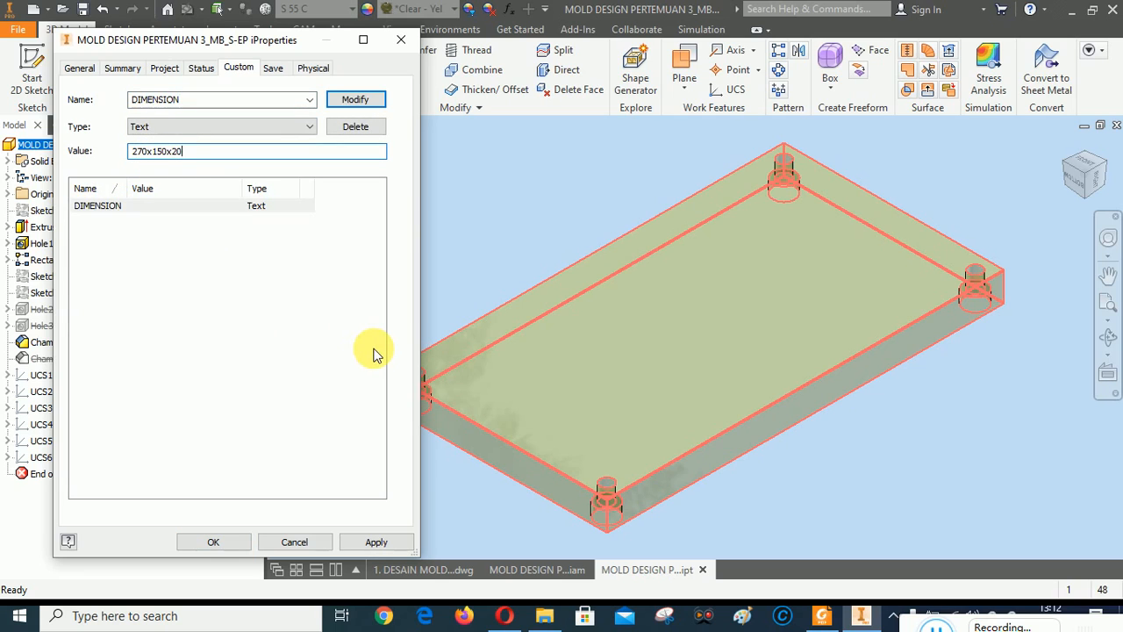
click(356, 101)
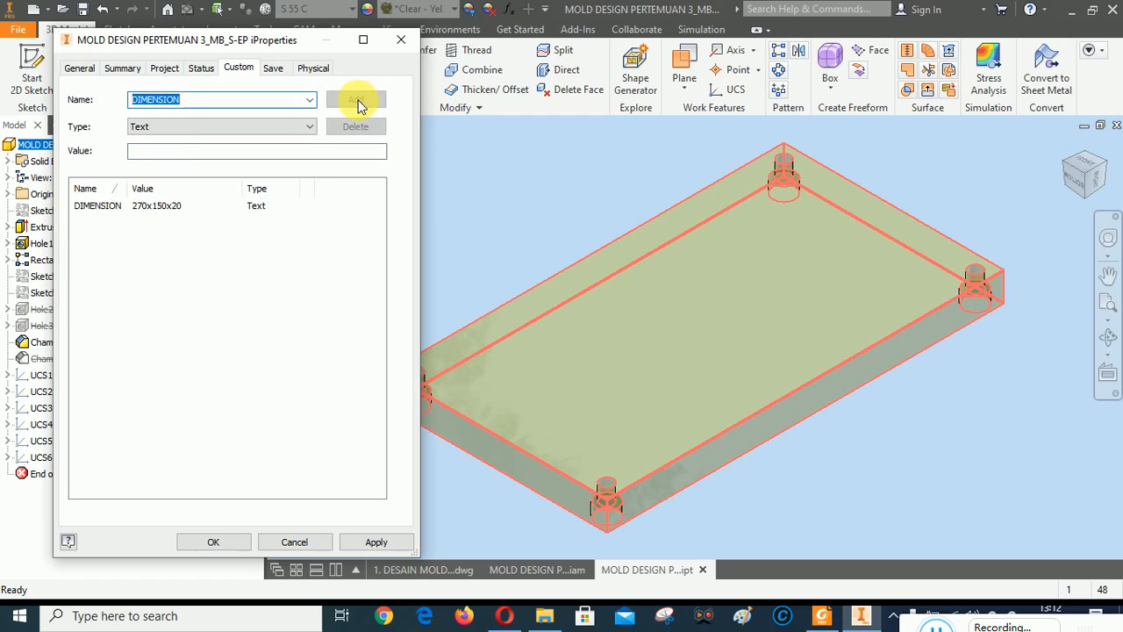
click(375, 541)
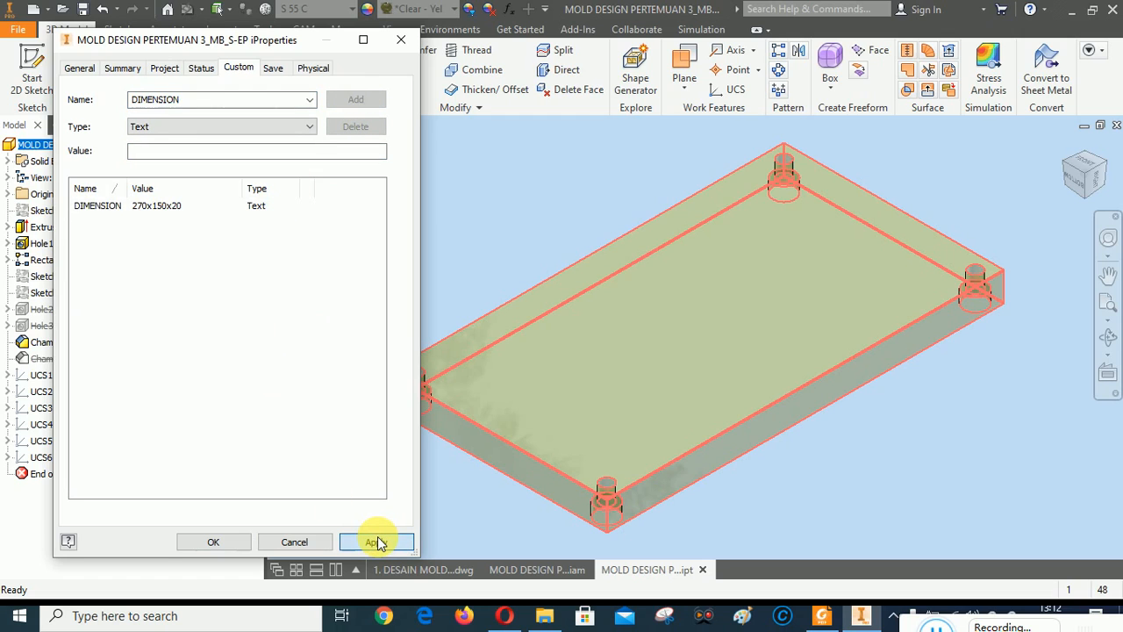
click(378, 542)
click(213, 543)
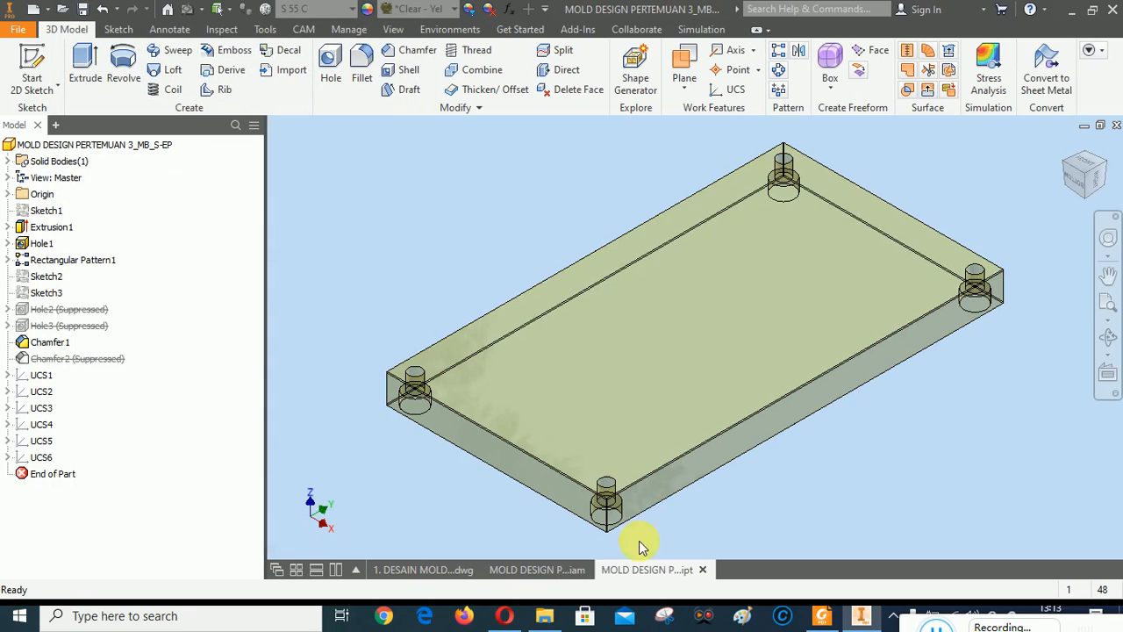
click(1116, 126)
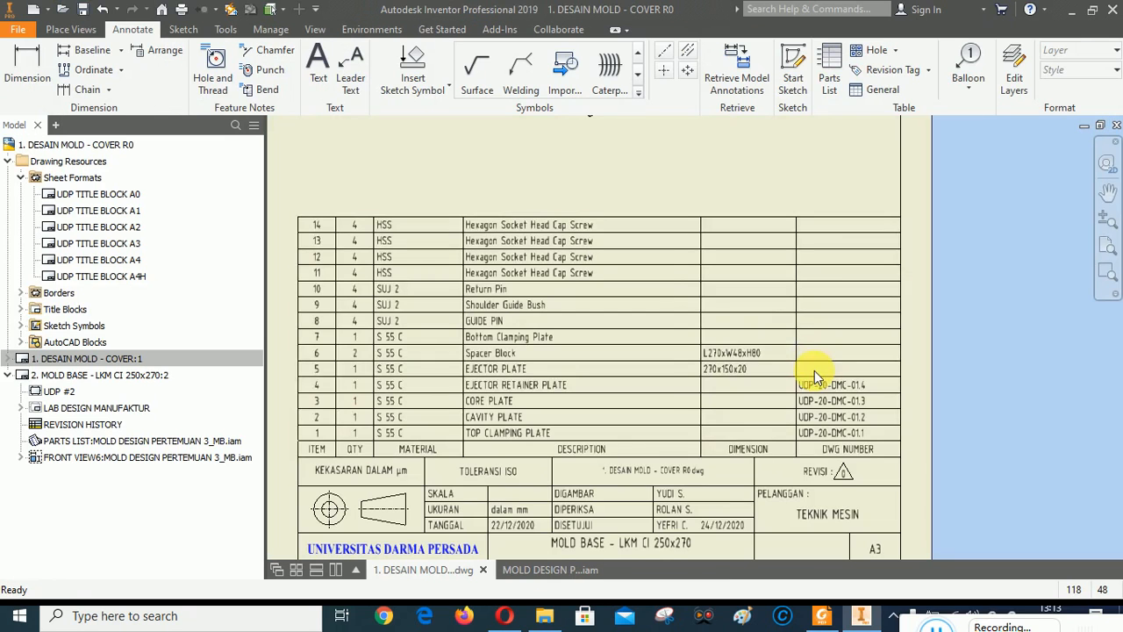
Review the descriptions and dimensions of the mold base items in the parts list editor.
click(639, 432)
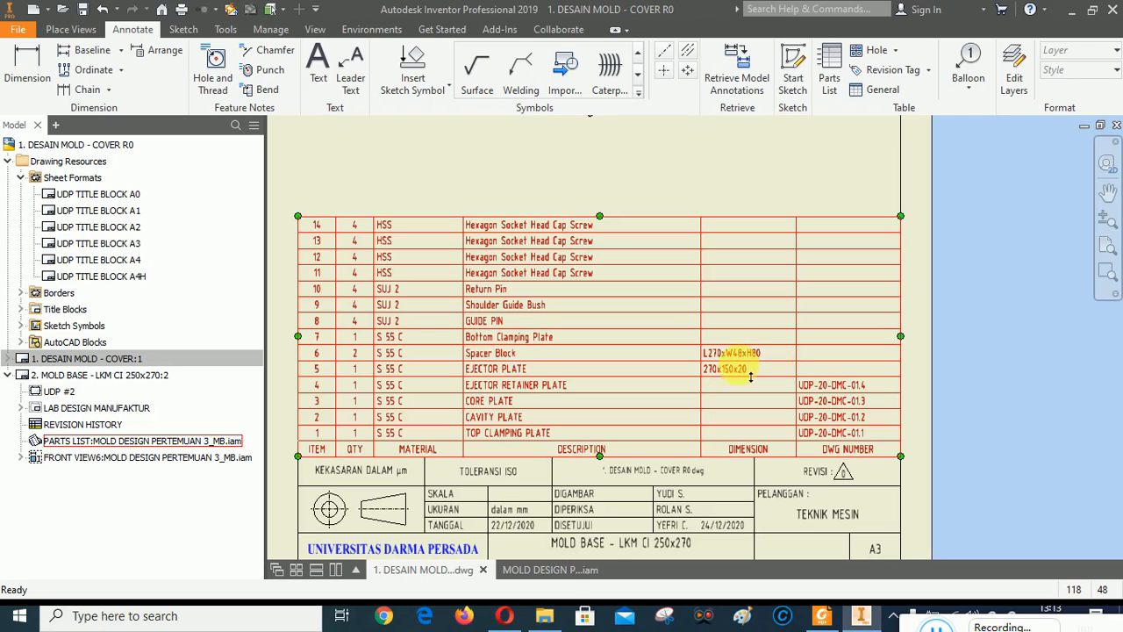
right_click(395, 356)
click(437, 403)
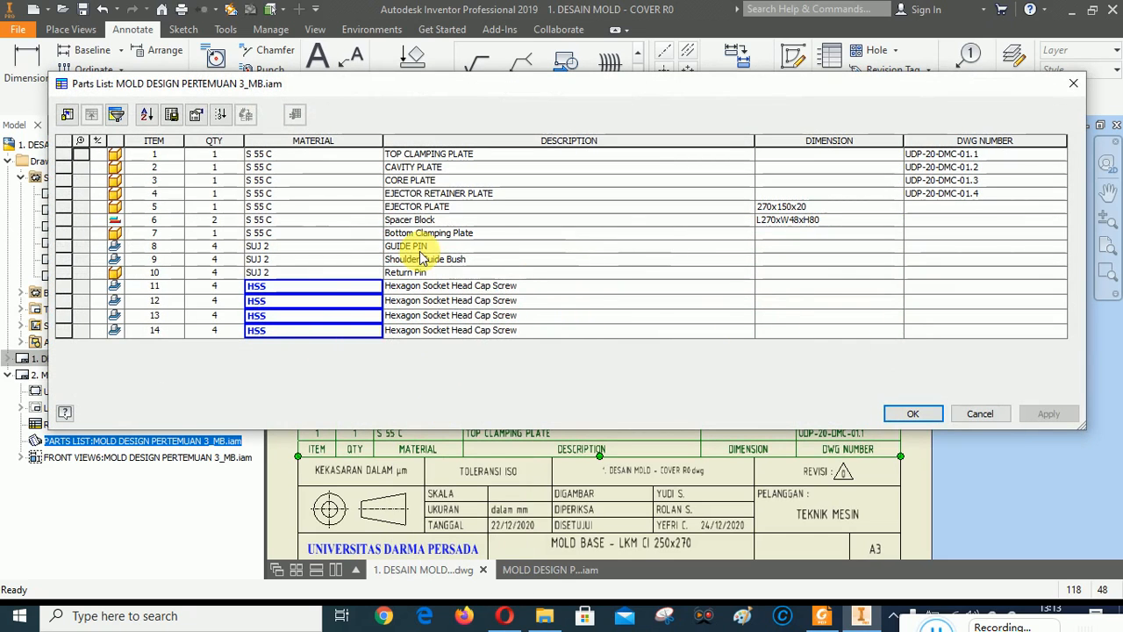
click(921, 416)
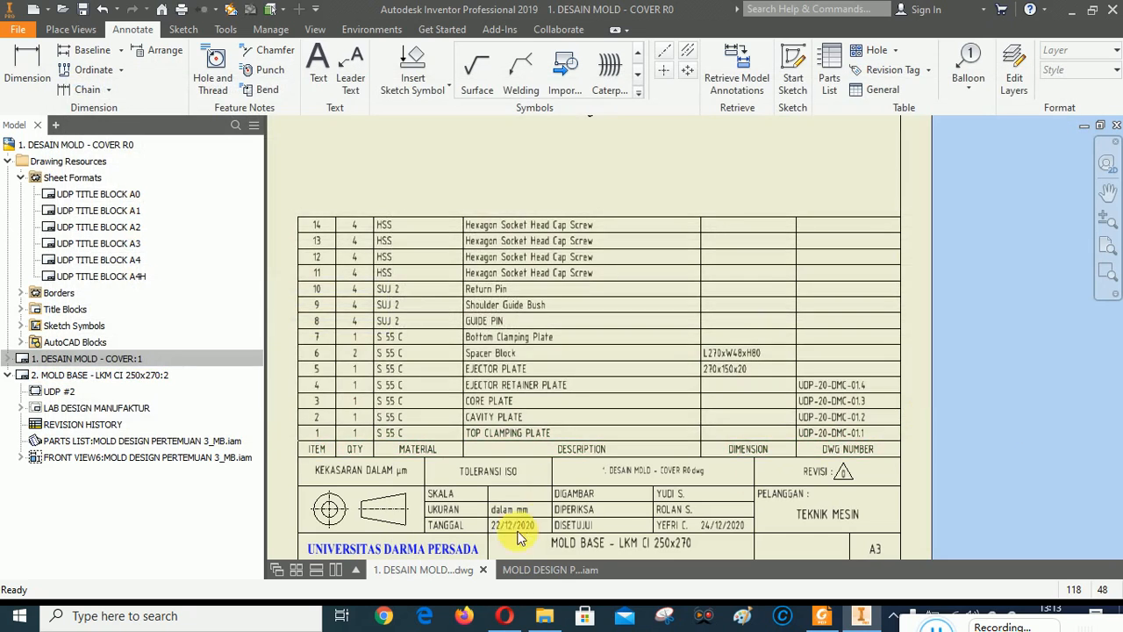
Switch to the mold base assembly and open the iProperties of spacer block S-I-SB:2.
click(561, 568)
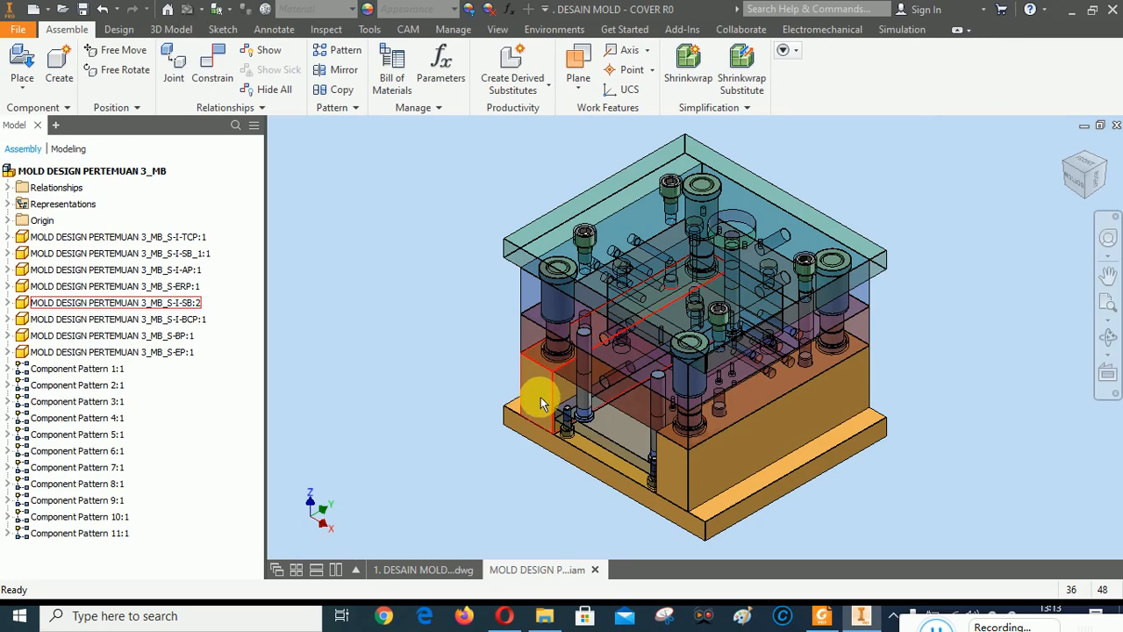
click(538, 393)
right_click(539, 393)
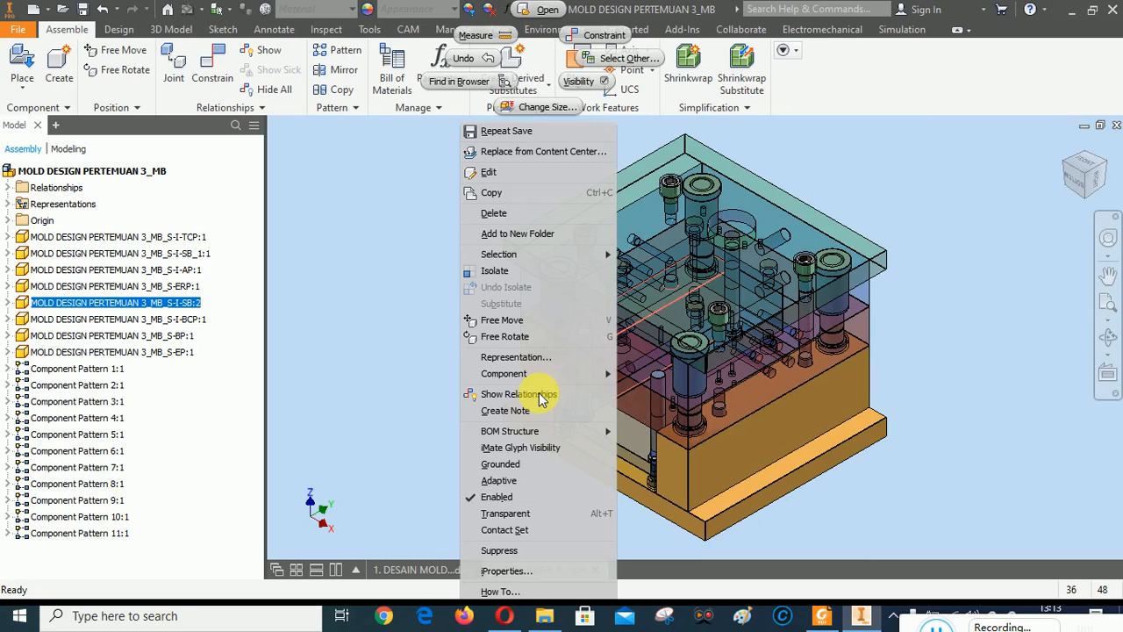
click(506, 571)
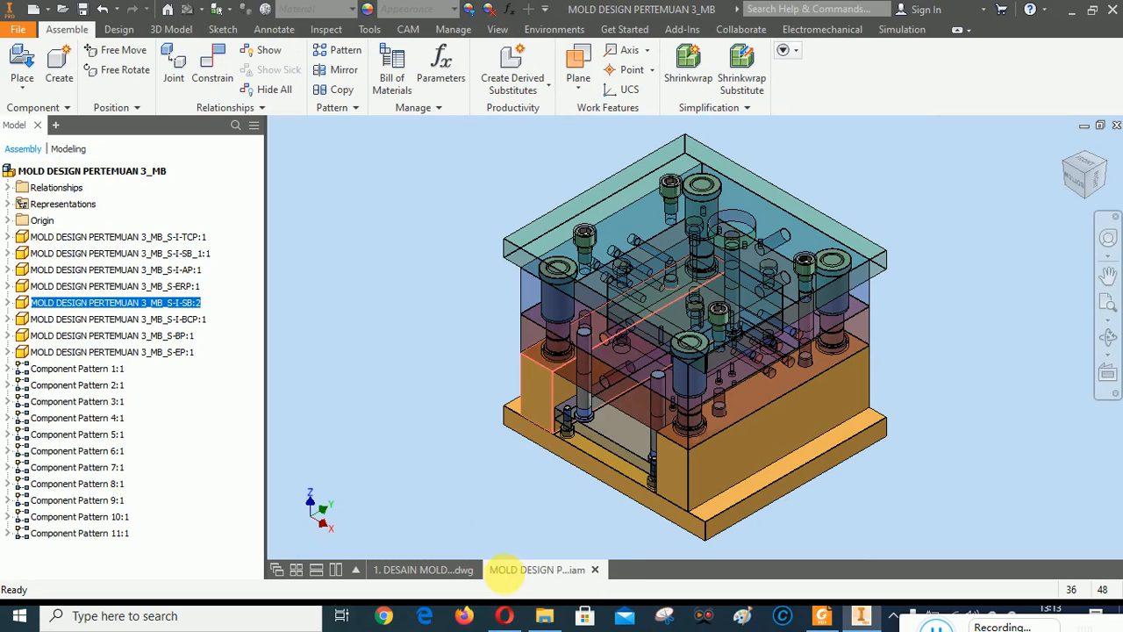
Remove the letter prefixes from the spacer block's custom DIMENSION property so it reads 270x48x80, and apply it.
click(240, 69)
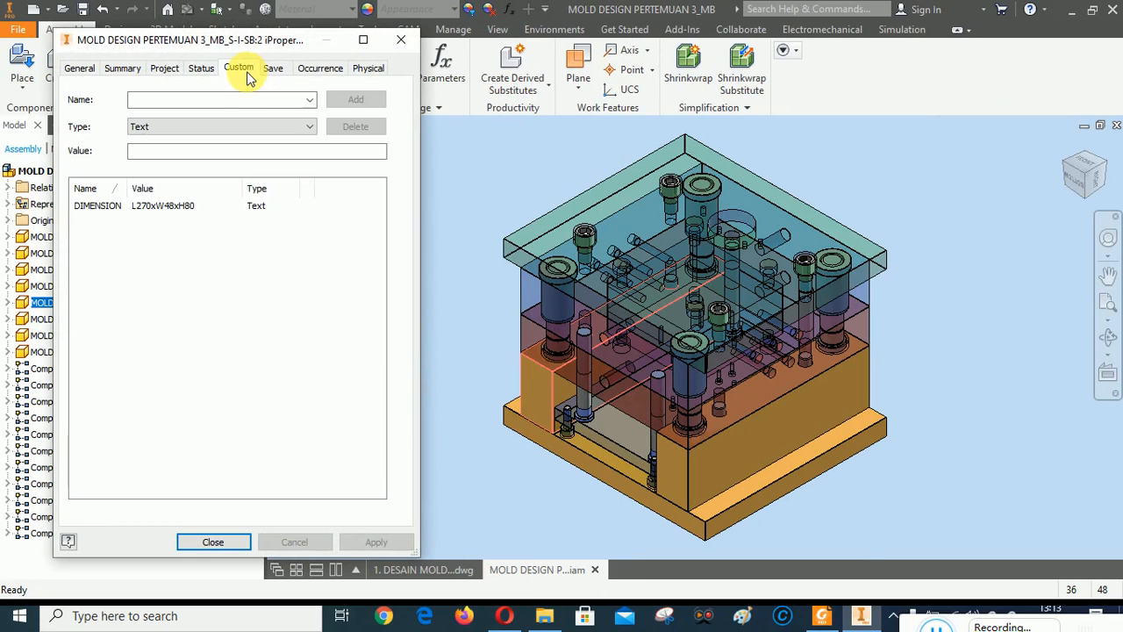
click(143, 205)
click(140, 151)
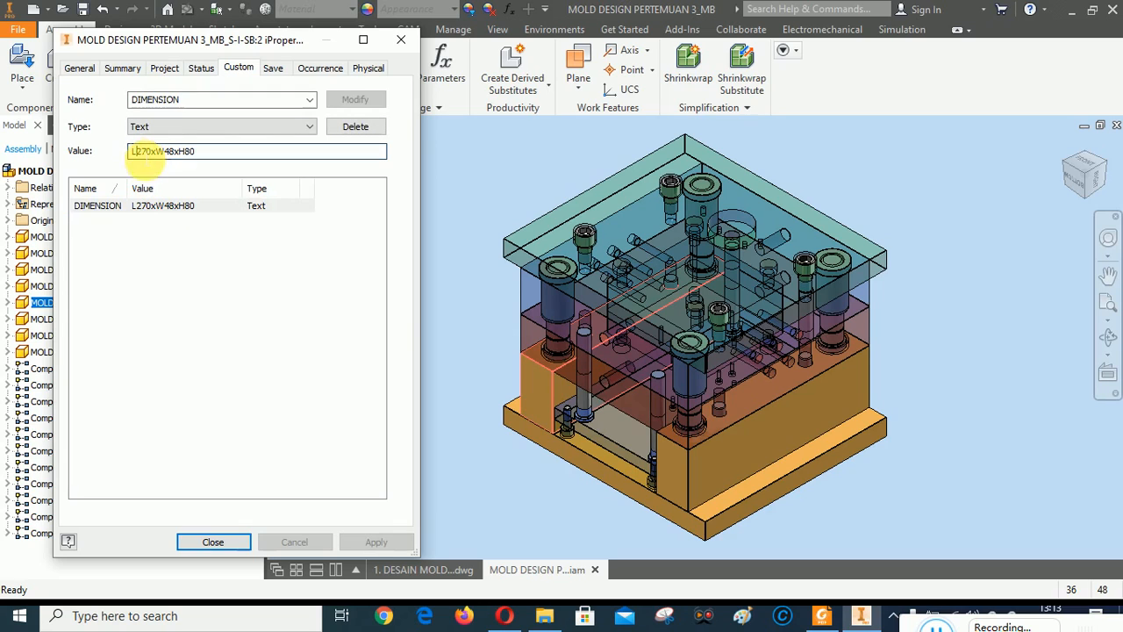
key(BackSpace)
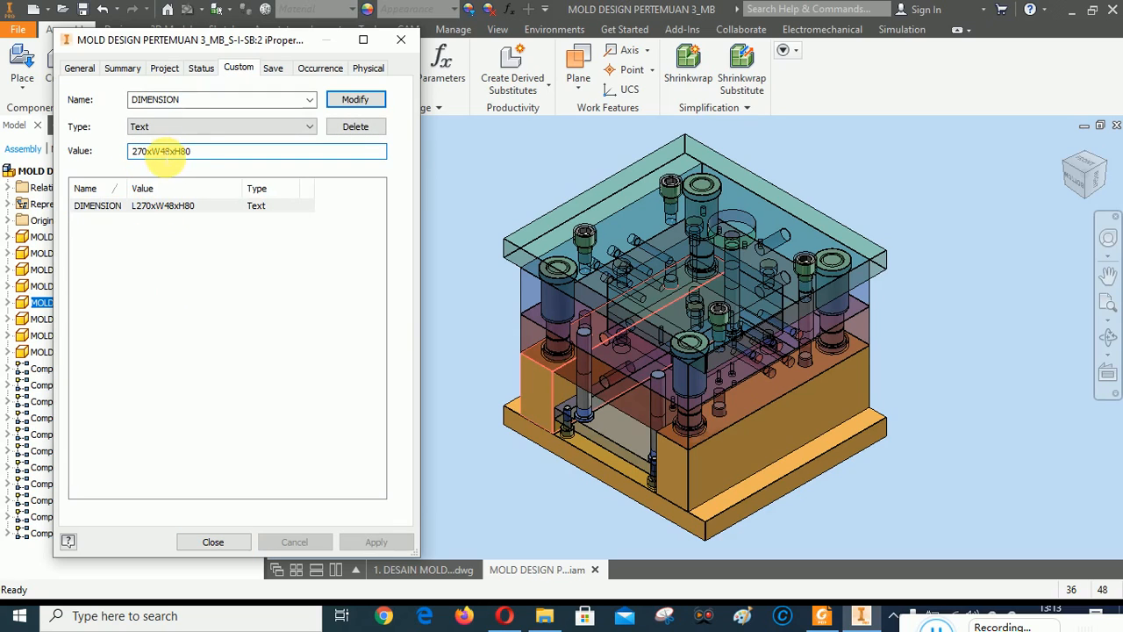
key(BackSpace)
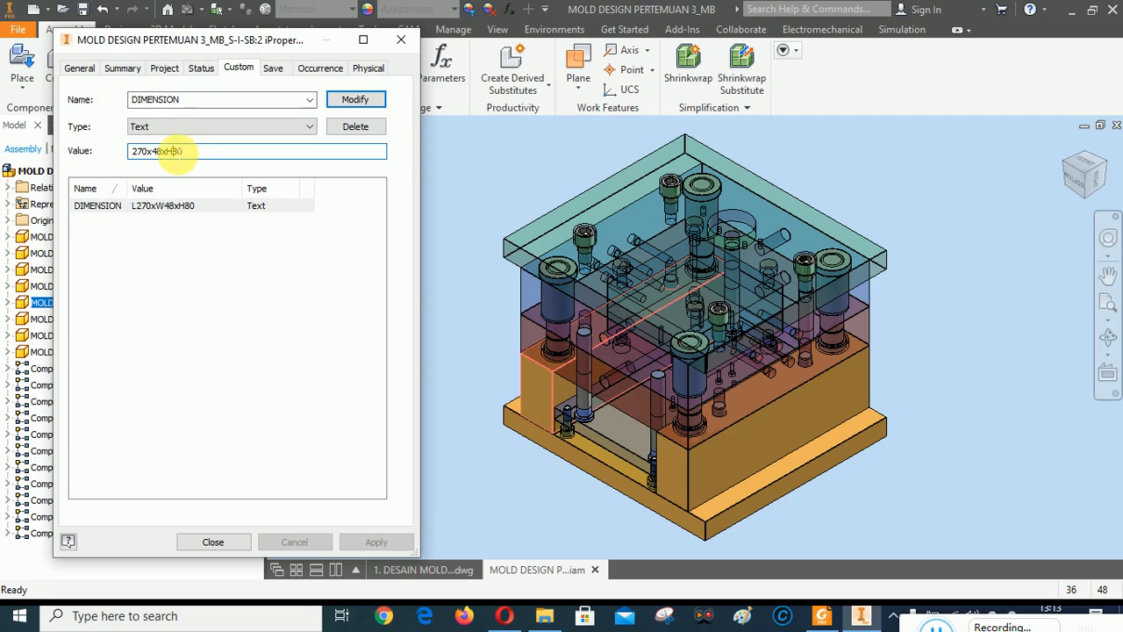
key(BackSpace)
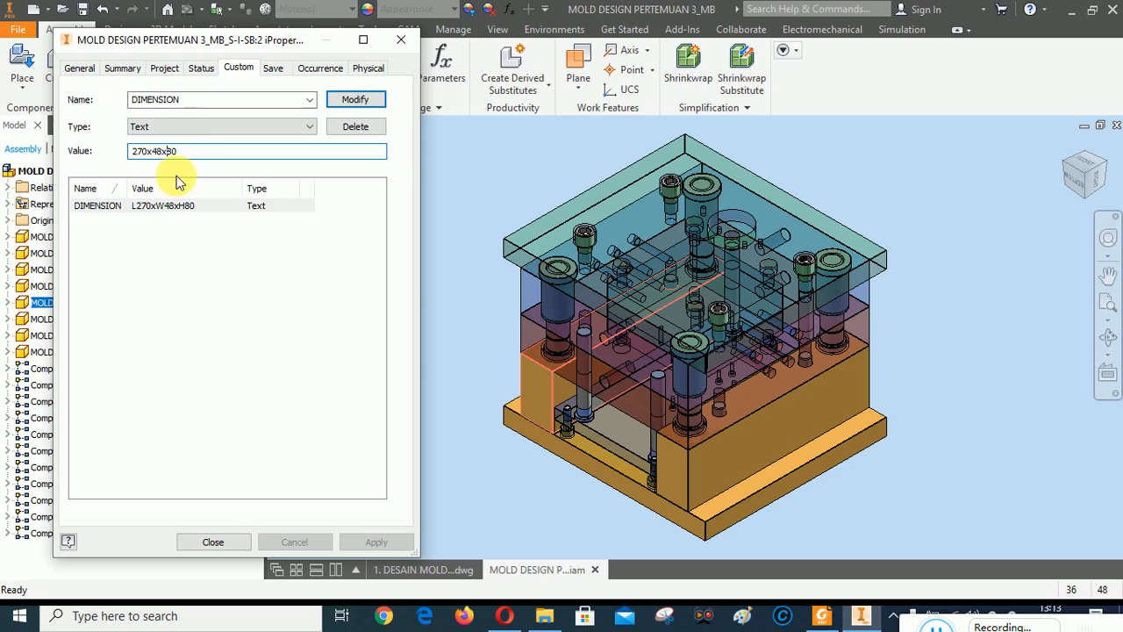
click(355, 101)
click(379, 541)
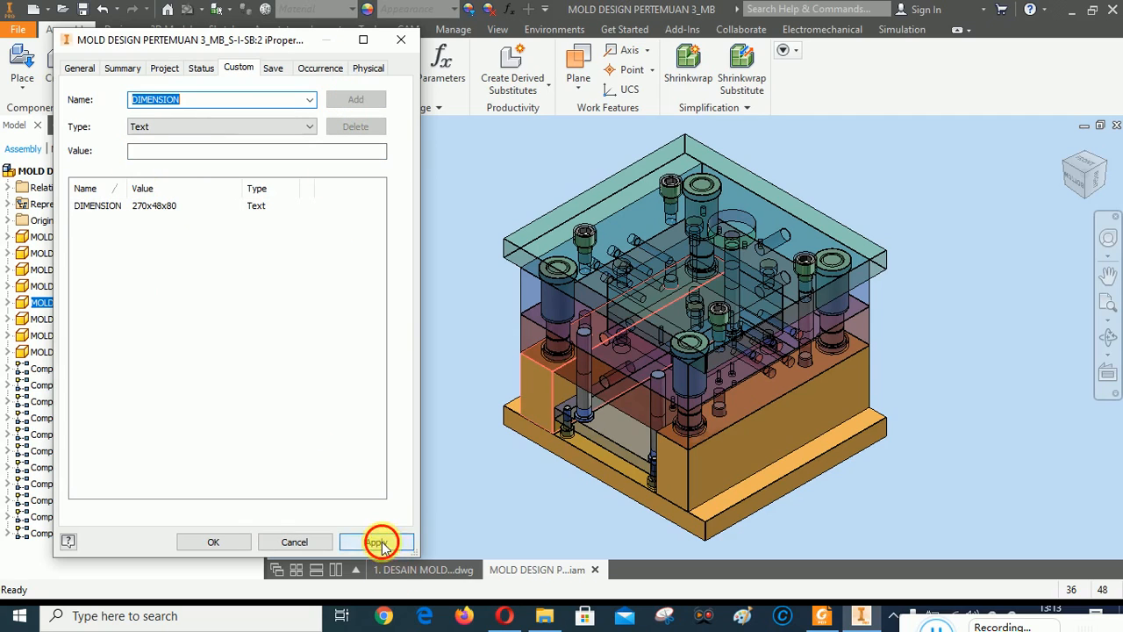
click(215, 541)
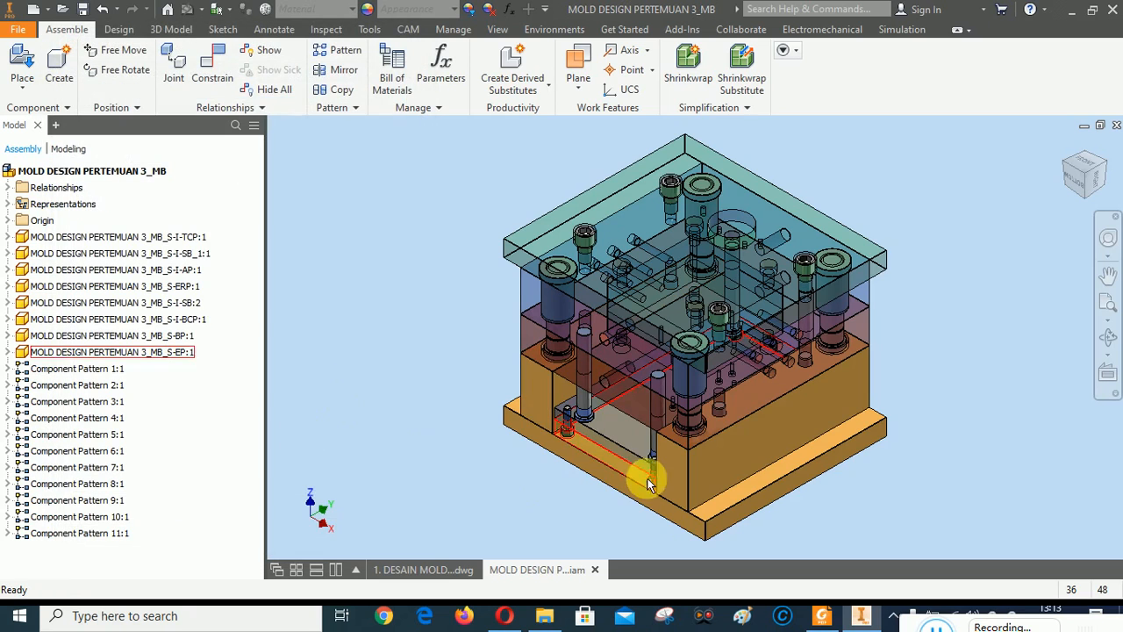
Open the custom DIMENSION property of the other spacer block, S-I-SB_1:1, for editing.
click(703, 459)
right_click(703, 460)
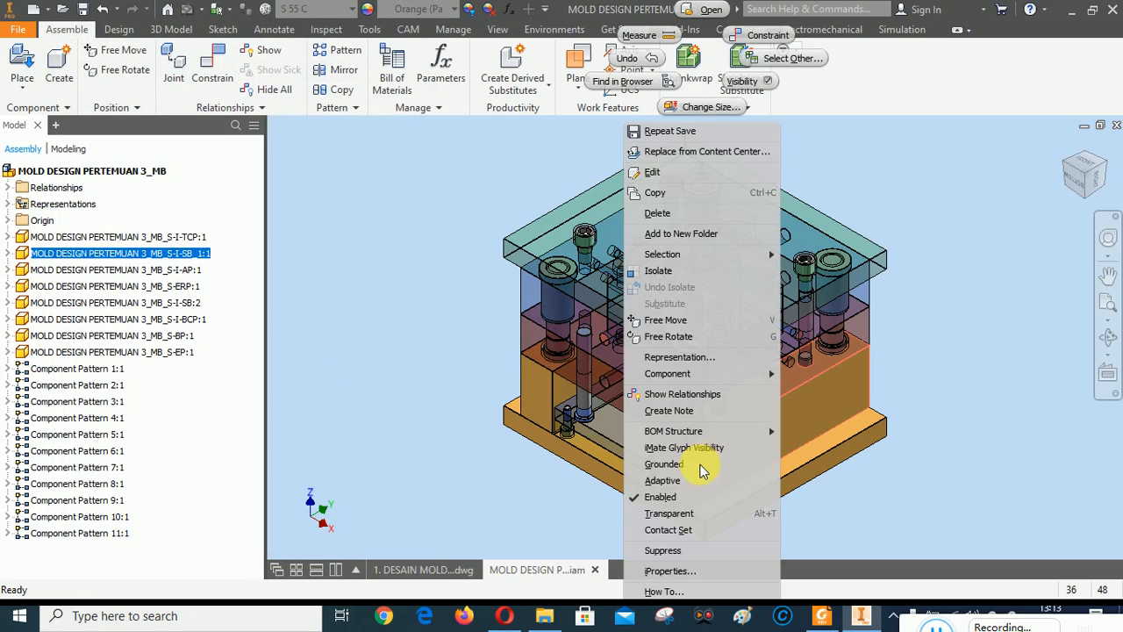
click(670, 570)
click(239, 68)
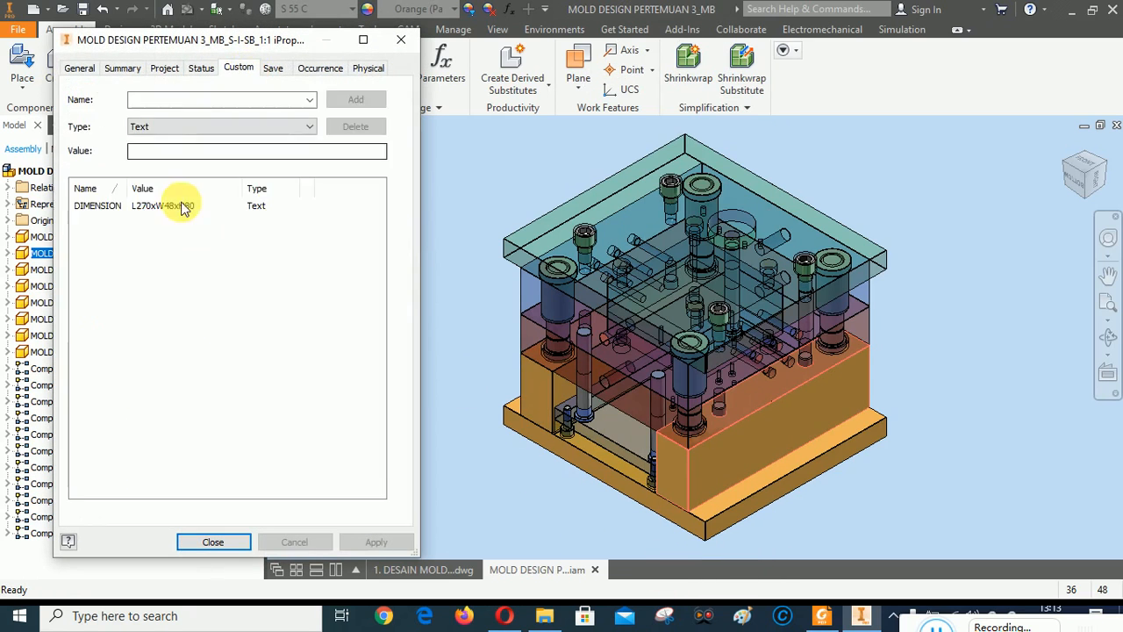
click(154, 205)
click(133, 151)
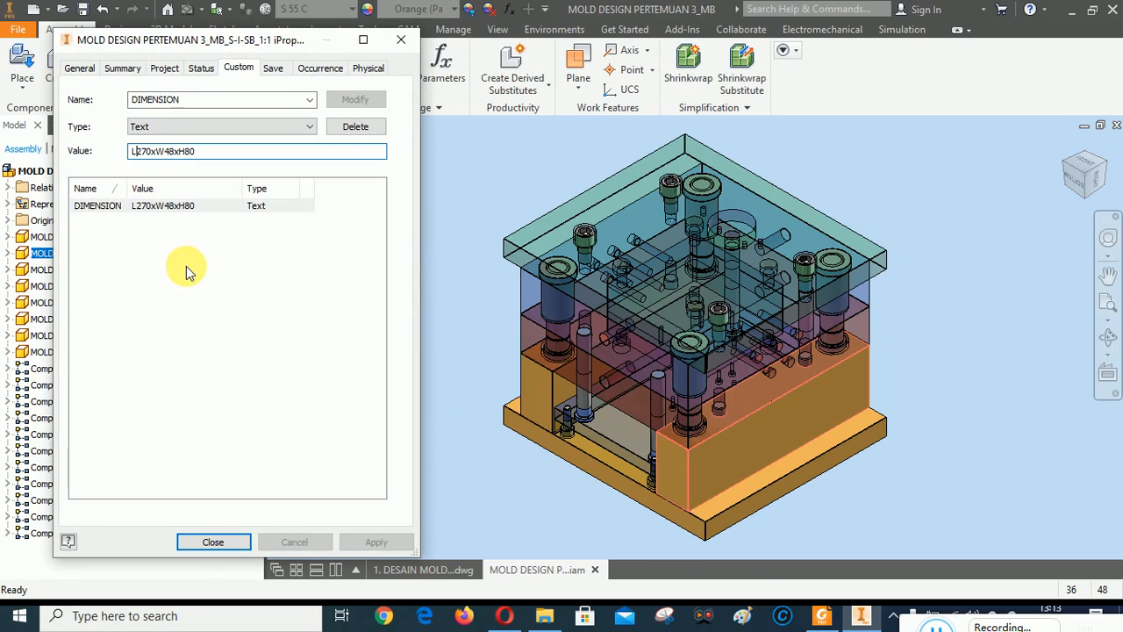
Change the spacer block's DIMENSION custom property to 270x48x80, without the L, W and H letters, and apply it.
key(BackSpace)
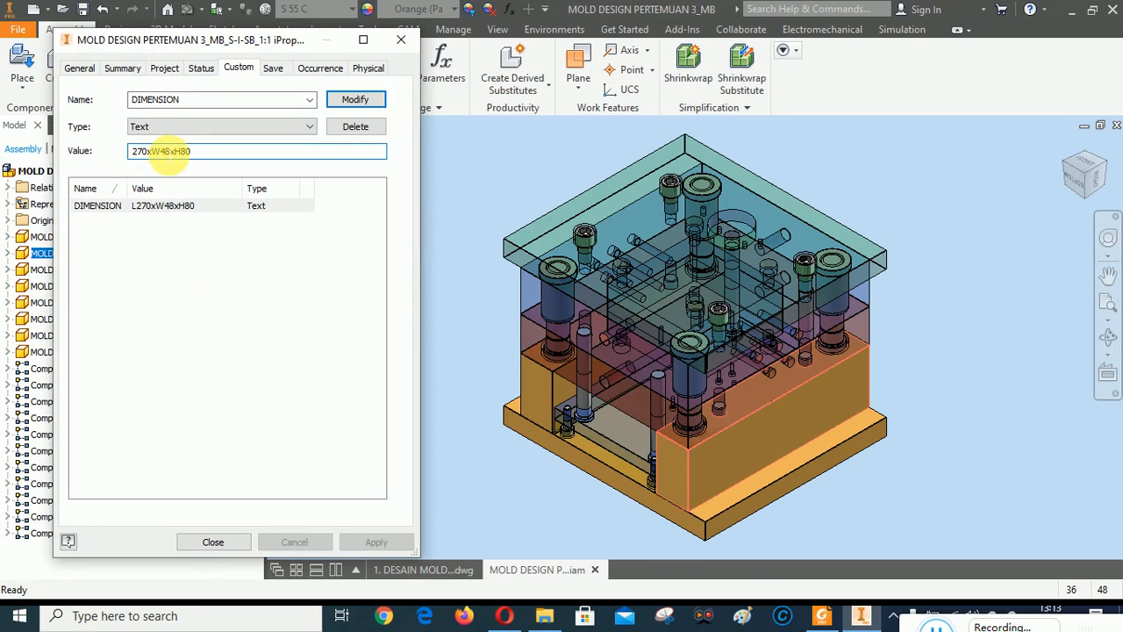
click(159, 151)
key(BackSpace)
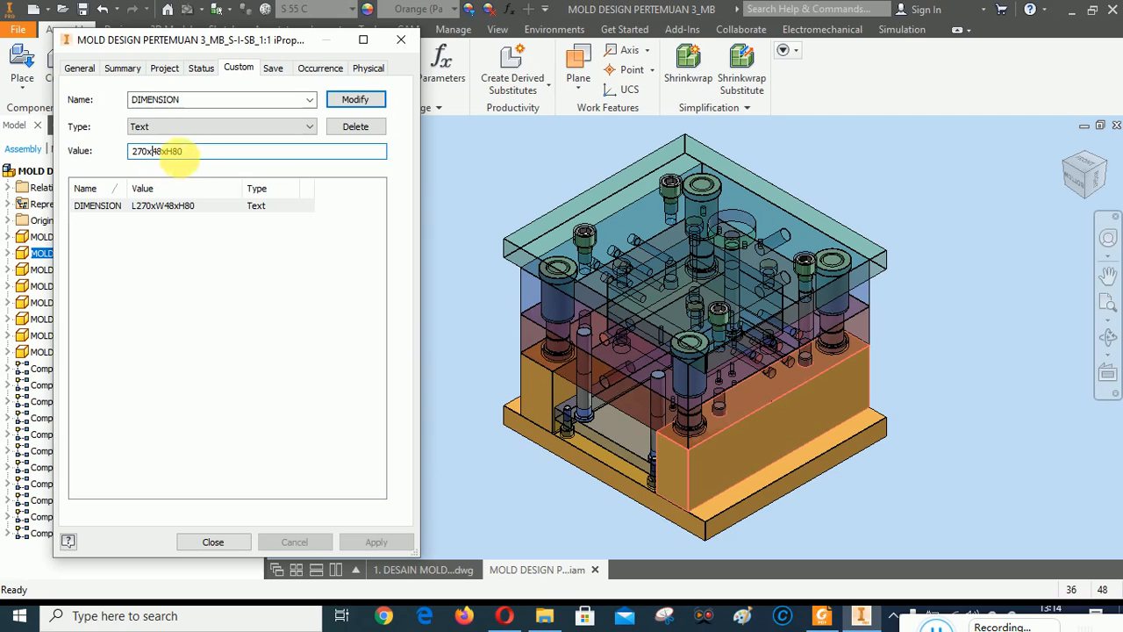
click(172, 151)
key(BackSpace)
click(355, 99)
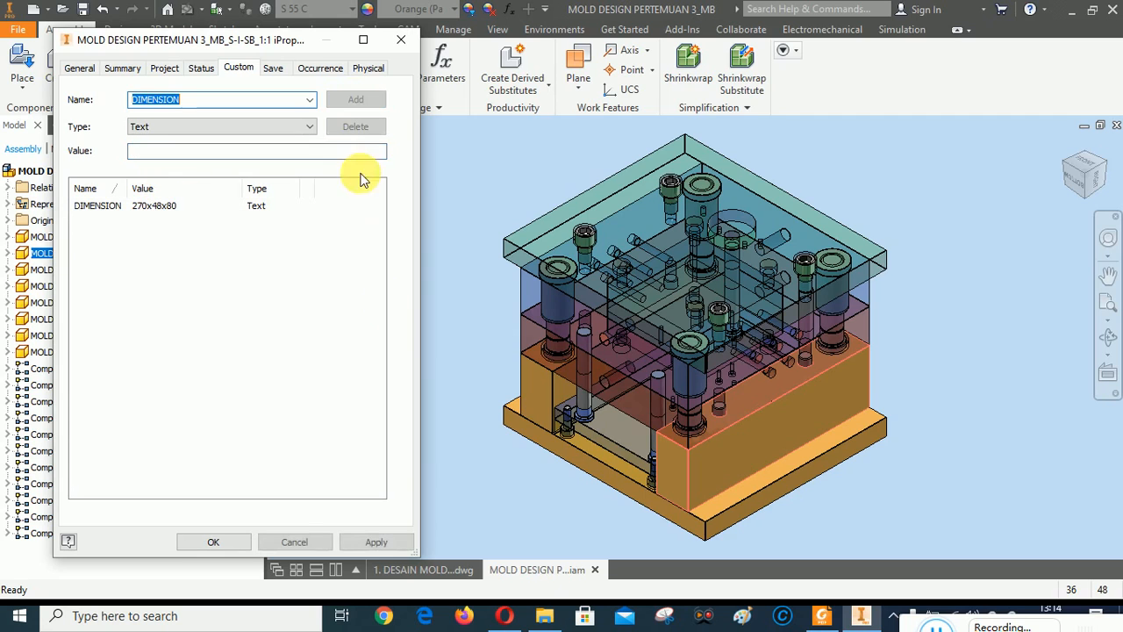
click(392, 539)
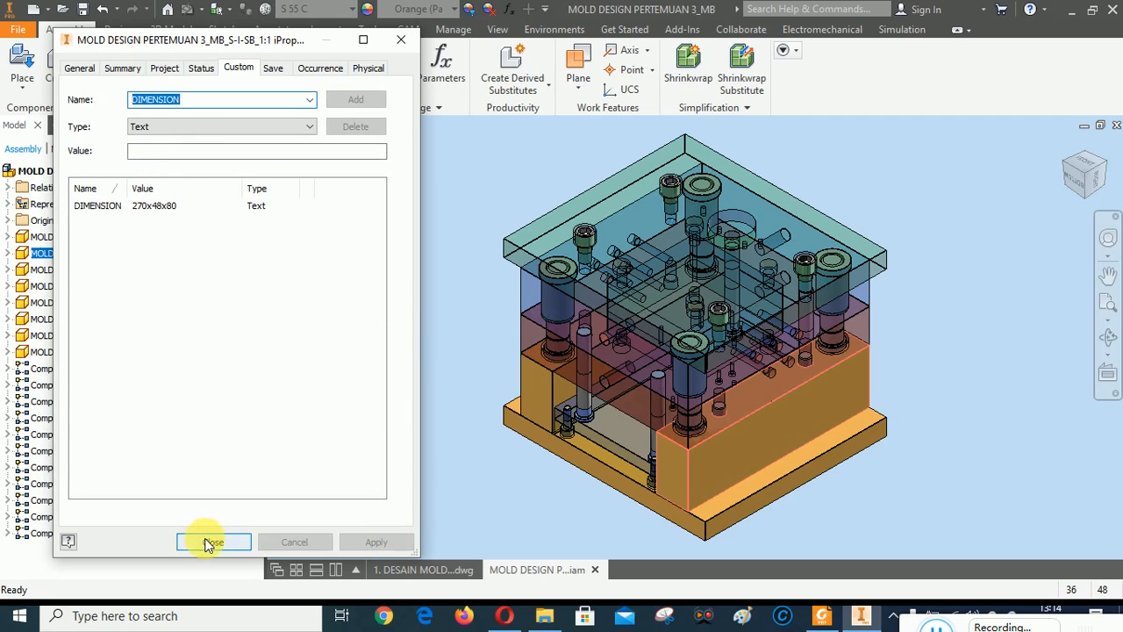
click(211, 542)
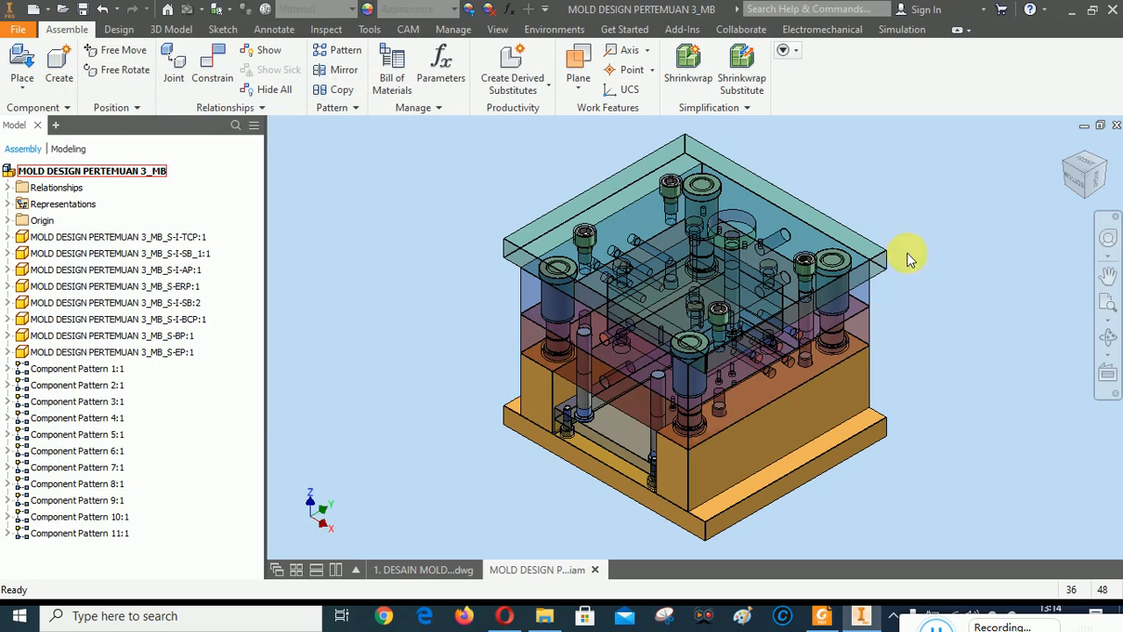
Save the mold base assembly with all changed dependents, and save the DESAIN MOLD cover drawing.
key(ctrl+s)
click(647, 396)
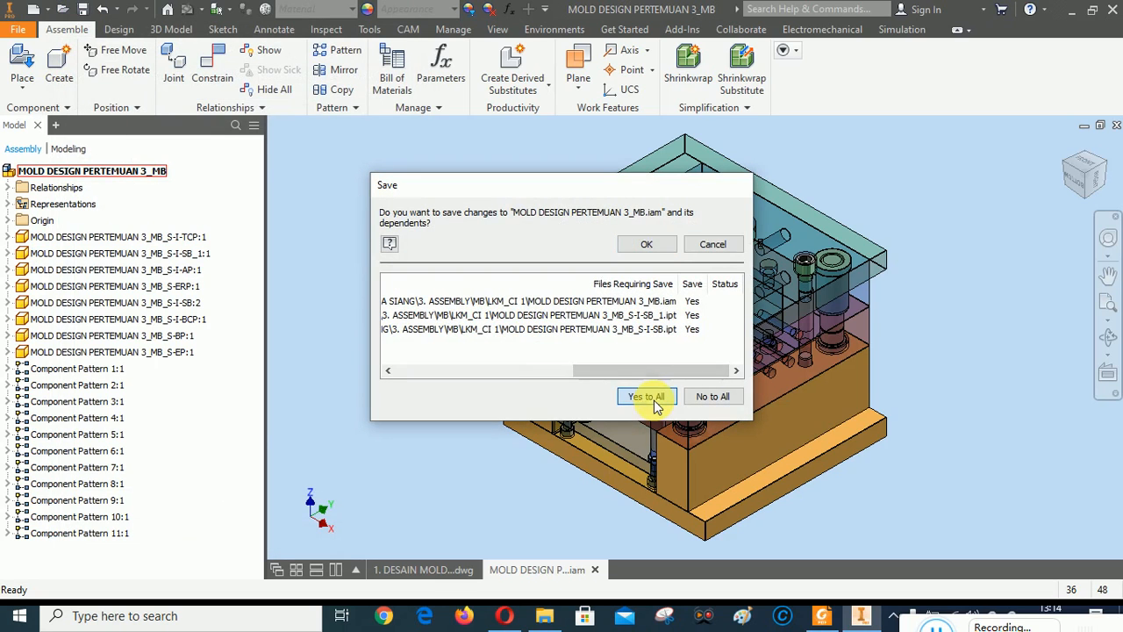
click(647, 245)
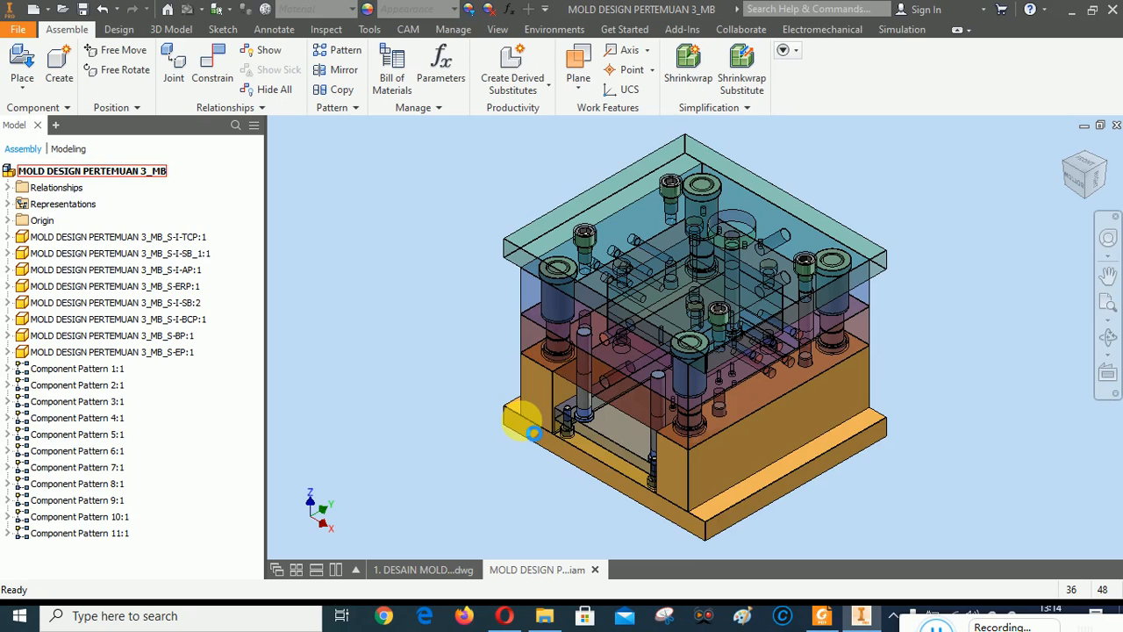
click(430, 570)
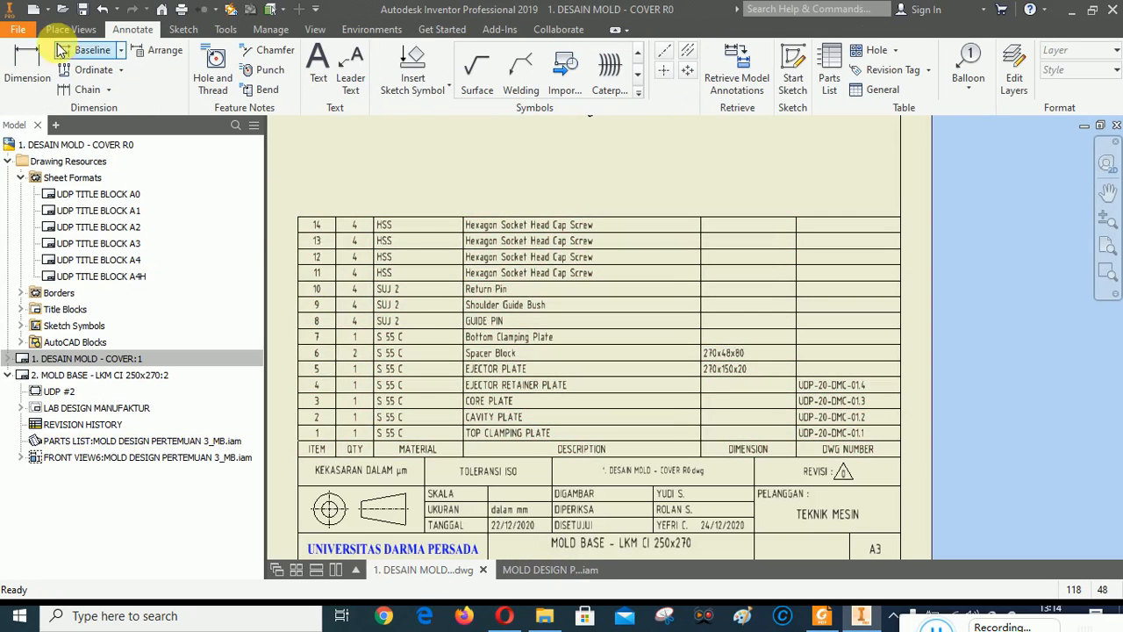
click(83, 9)
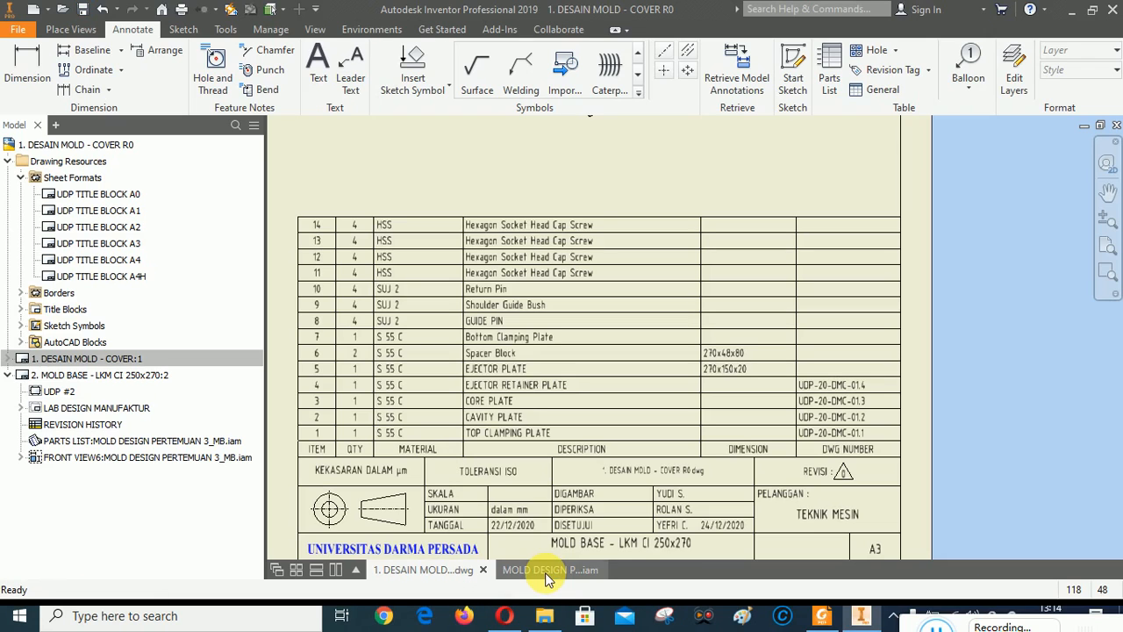
In the mold base assembly, set the description of part S-I-SB:2 to SPACER BLOCK in its iProperties.
click(547, 572)
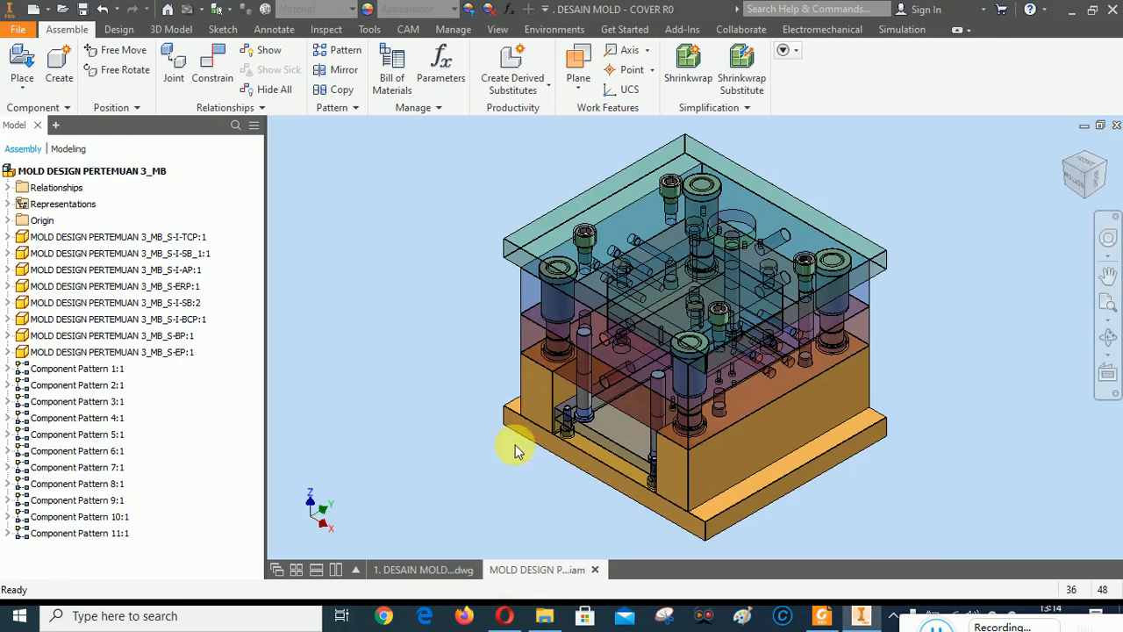
click(534, 392)
right_click(533, 392)
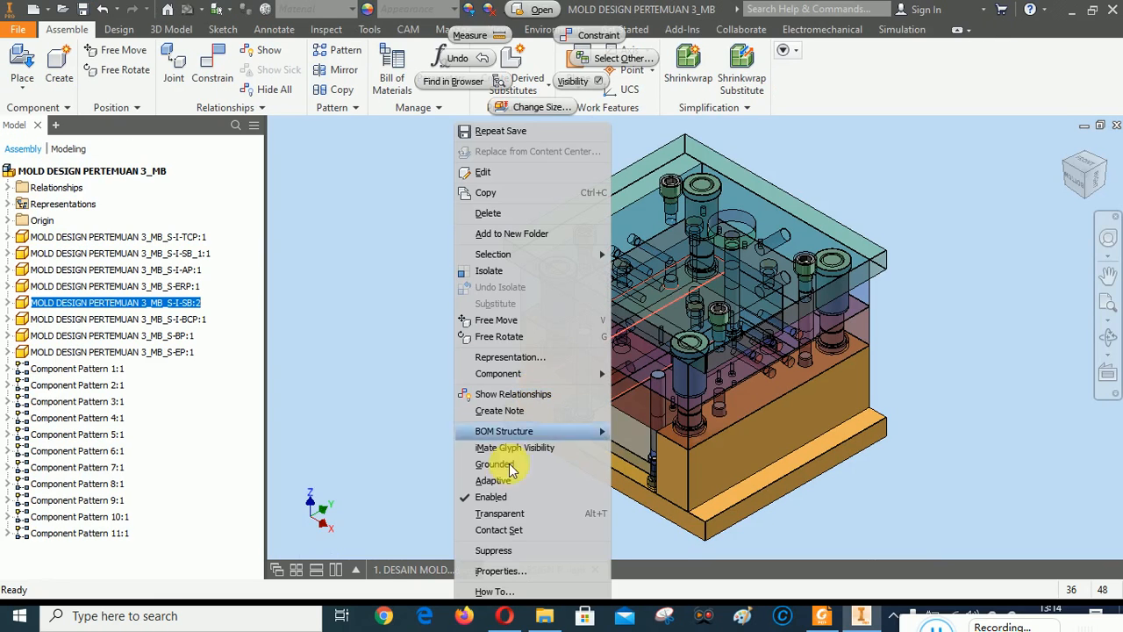
click(496, 571)
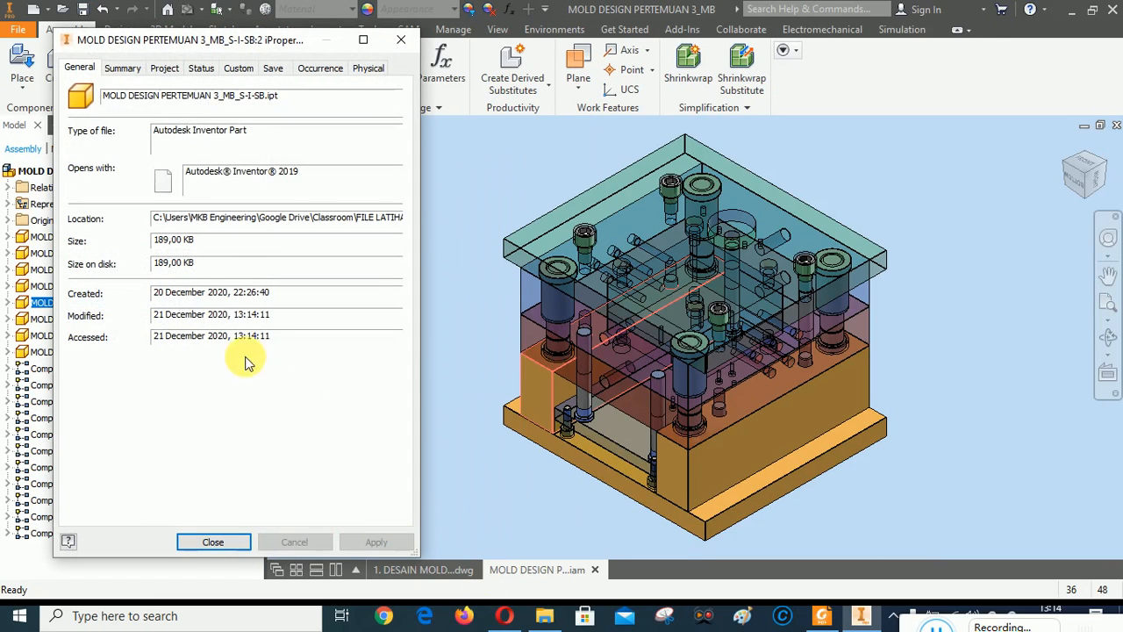
click(164, 67)
click(215, 180)
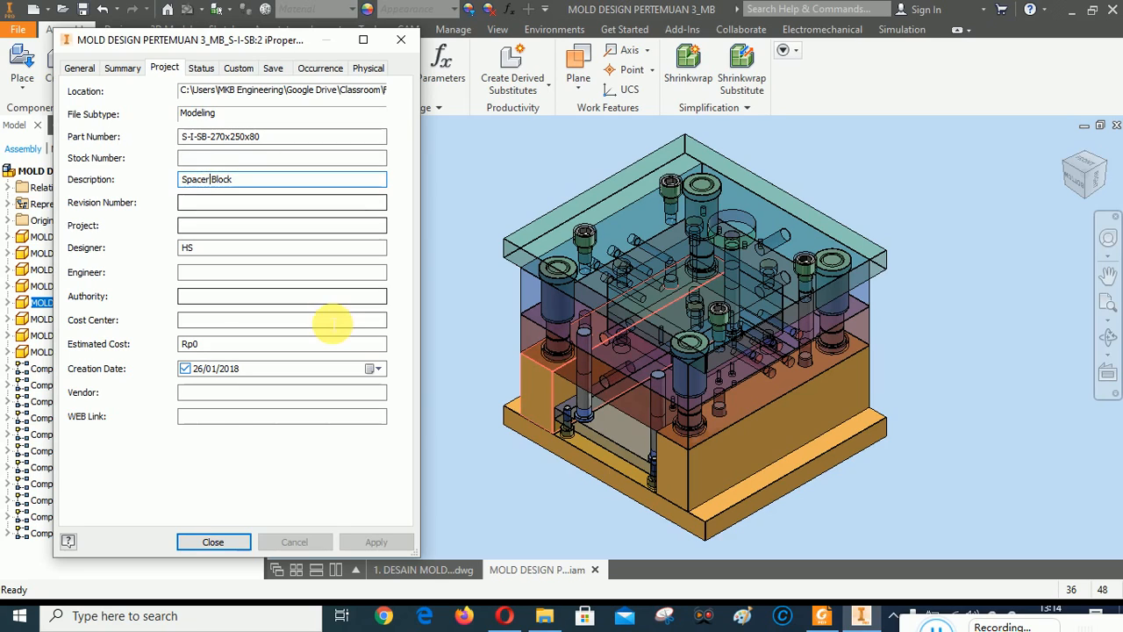
key(BackSpace)
key(BackSpace)
key(BackSpace)
key(BackSpace)
text(PACER BLOCK)
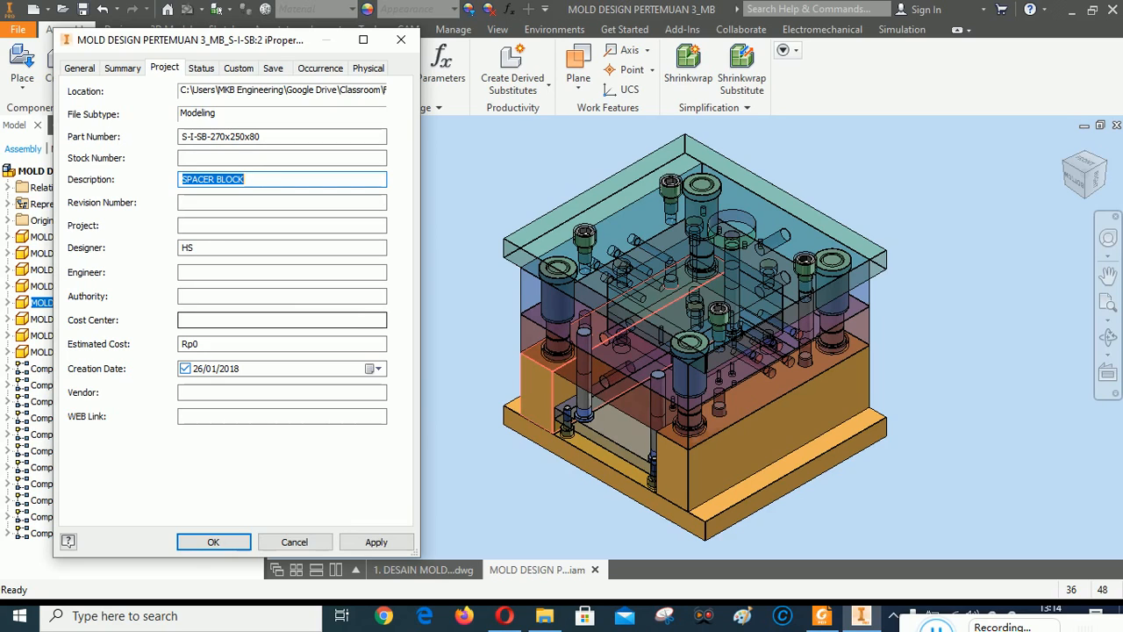
click(390, 537)
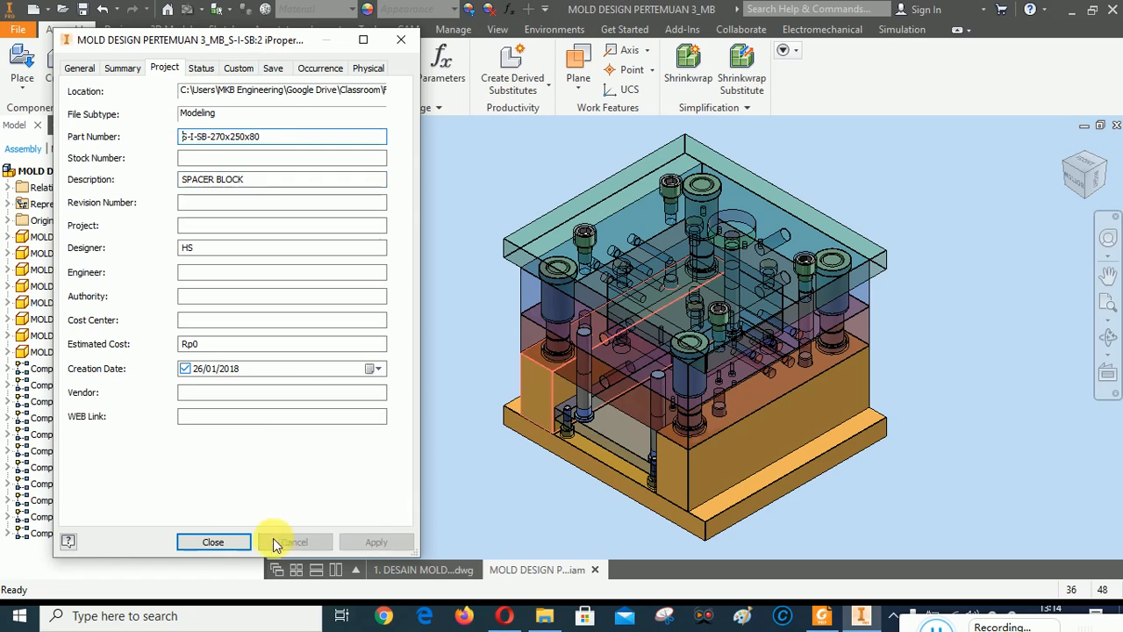
click(219, 540)
Set the description of the other spacer block, S-I-SB_1:1, to SPACER BLOCK in its iProperties.
right_click(711, 459)
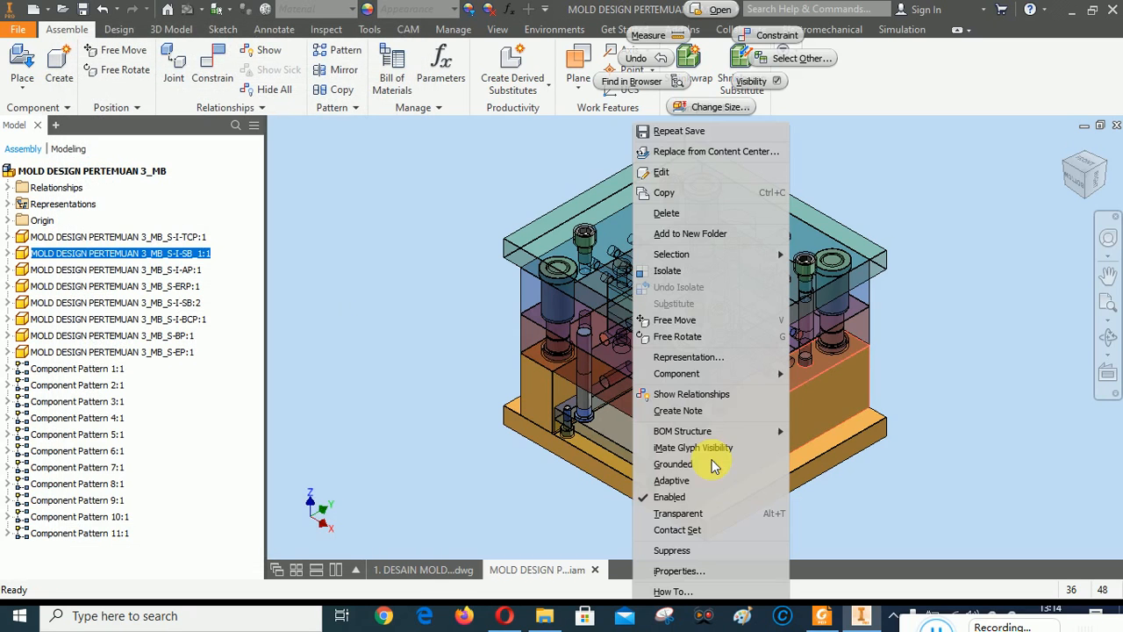
click(680, 570)
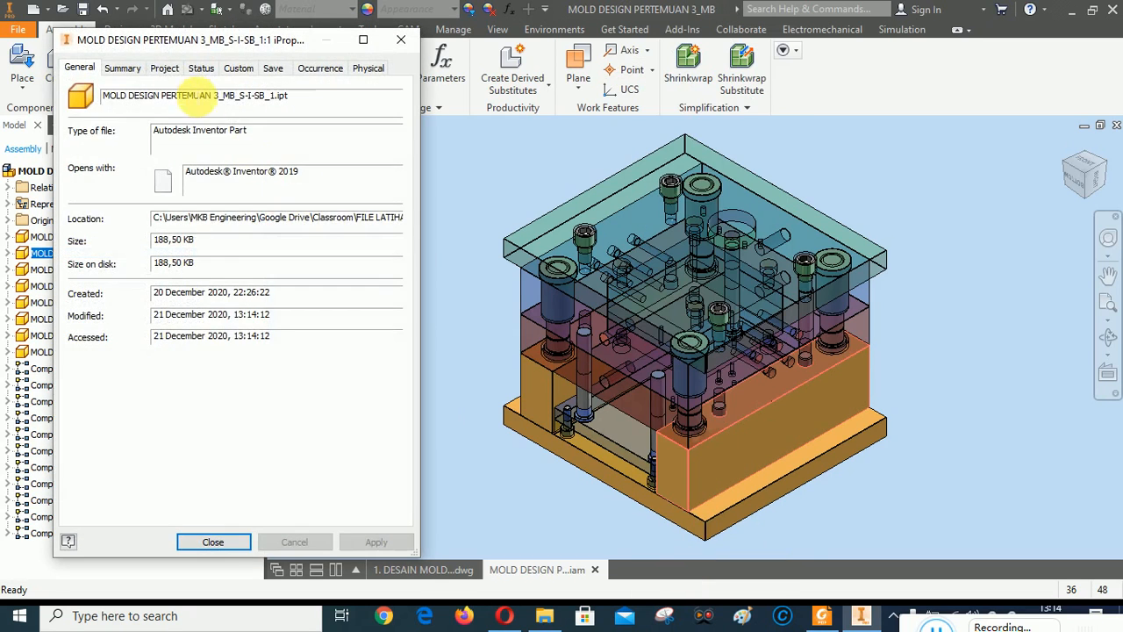
click(165, 68)
drag(251, 180, 132, 163)
text(SPACER BLOCK)
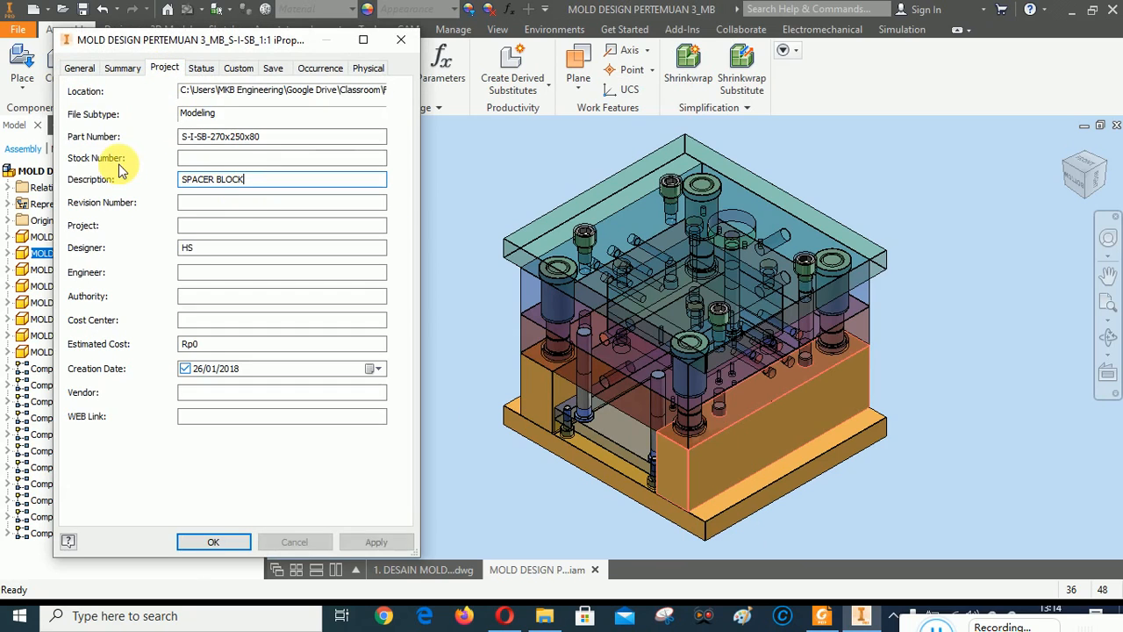
click(371, 539)
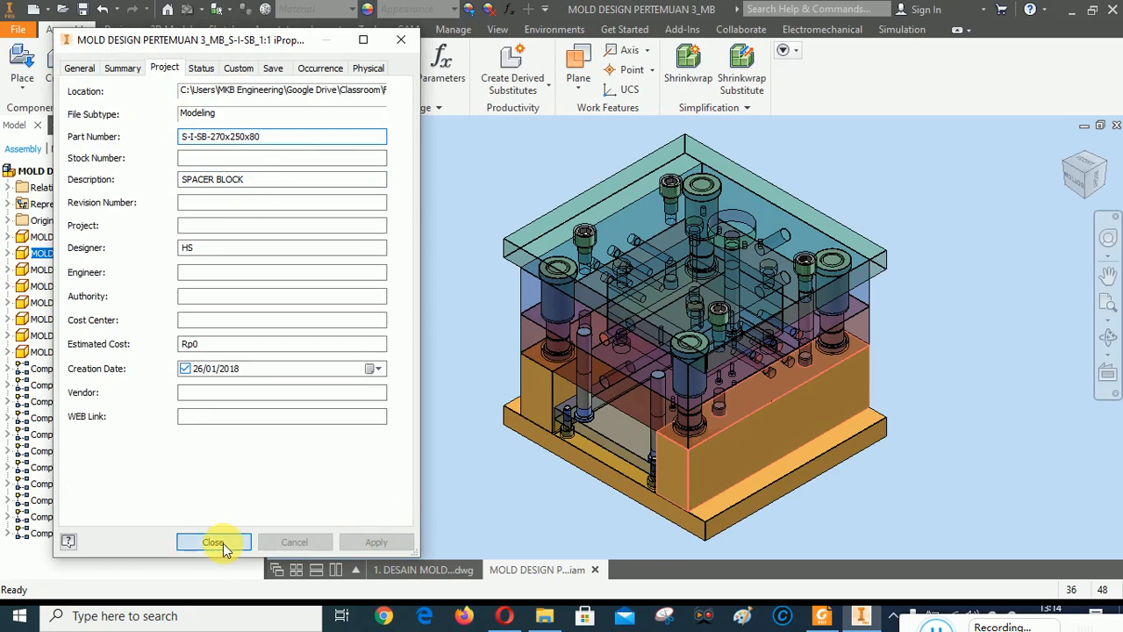
click(223, 543)
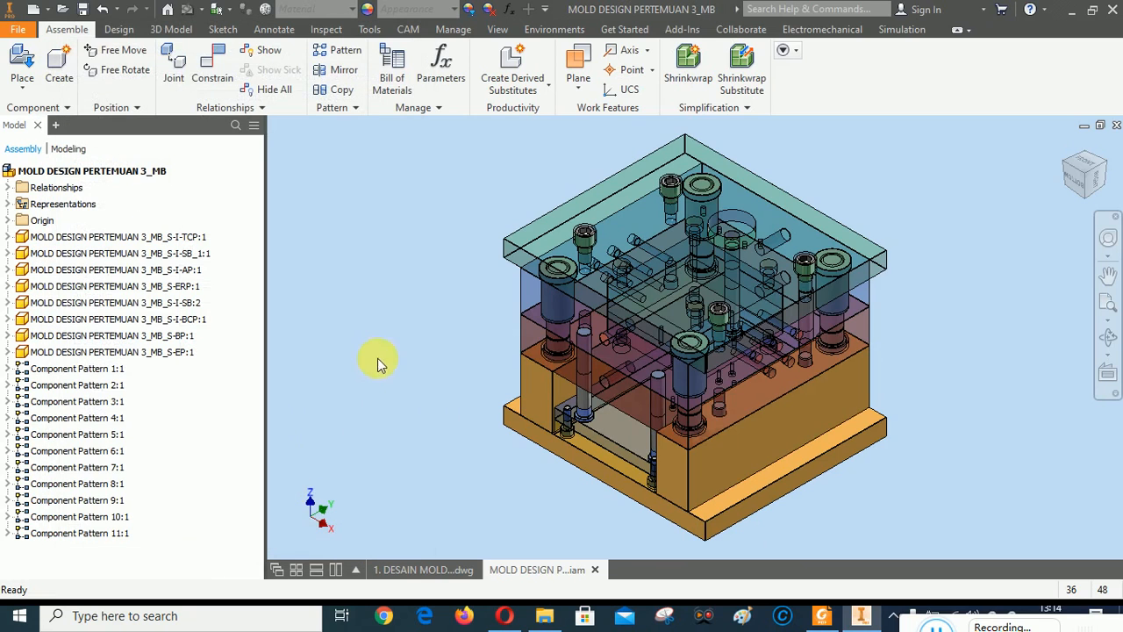
Save the assembly and both edited spacer block parts, and save the cover drawing with its parts list.
click(83, 10)
click(647, 395)
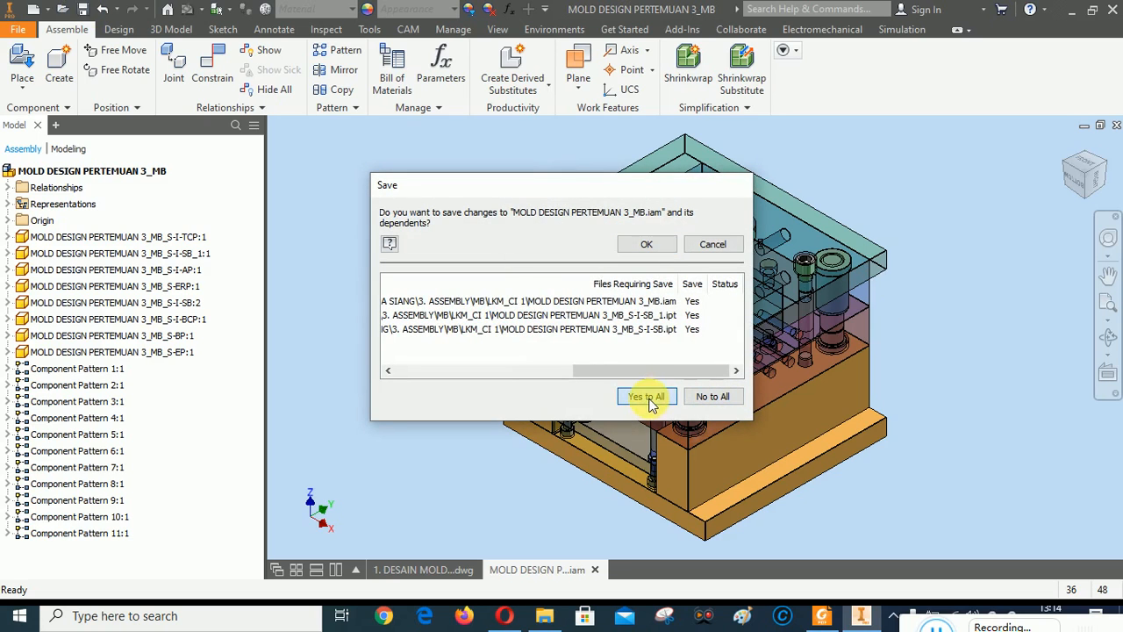
click(658, 246)
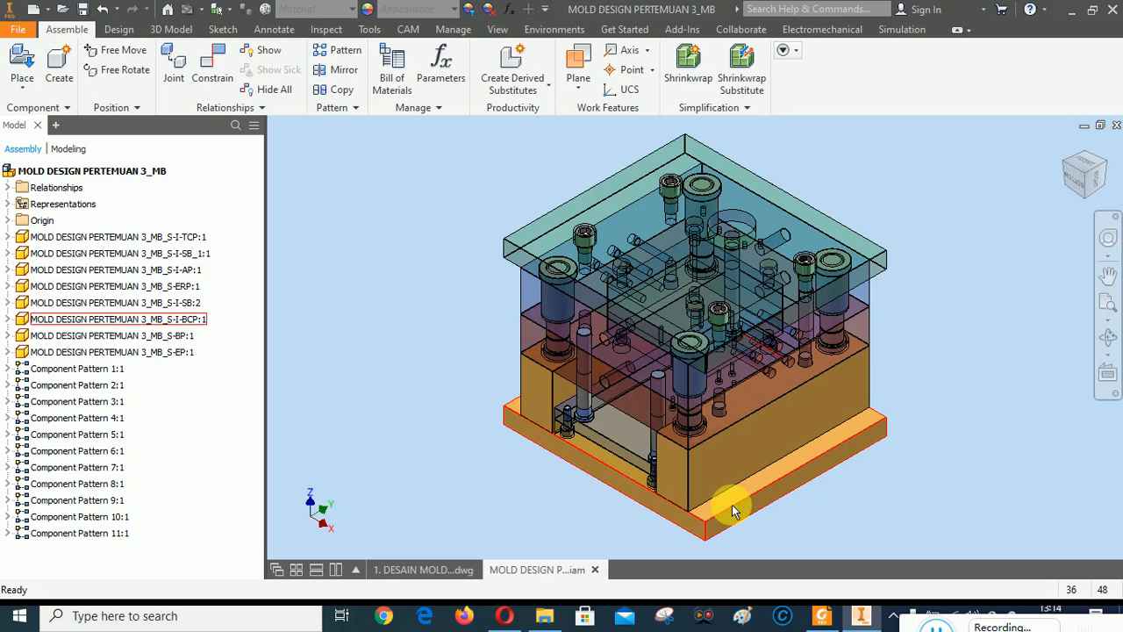
click(414, 570)
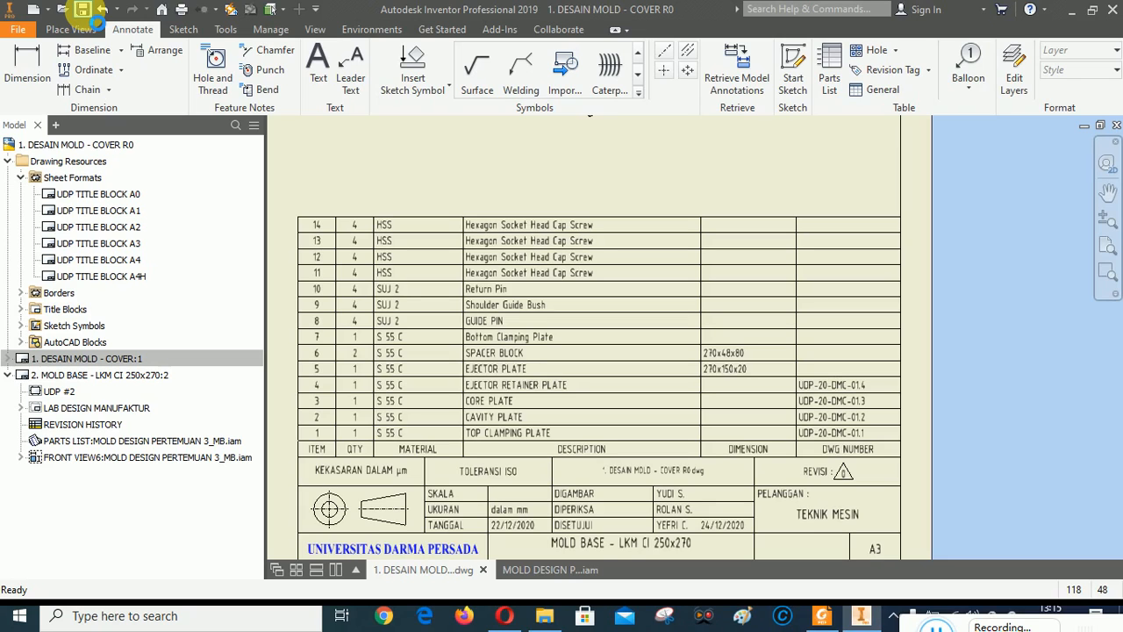
click(82, 10)
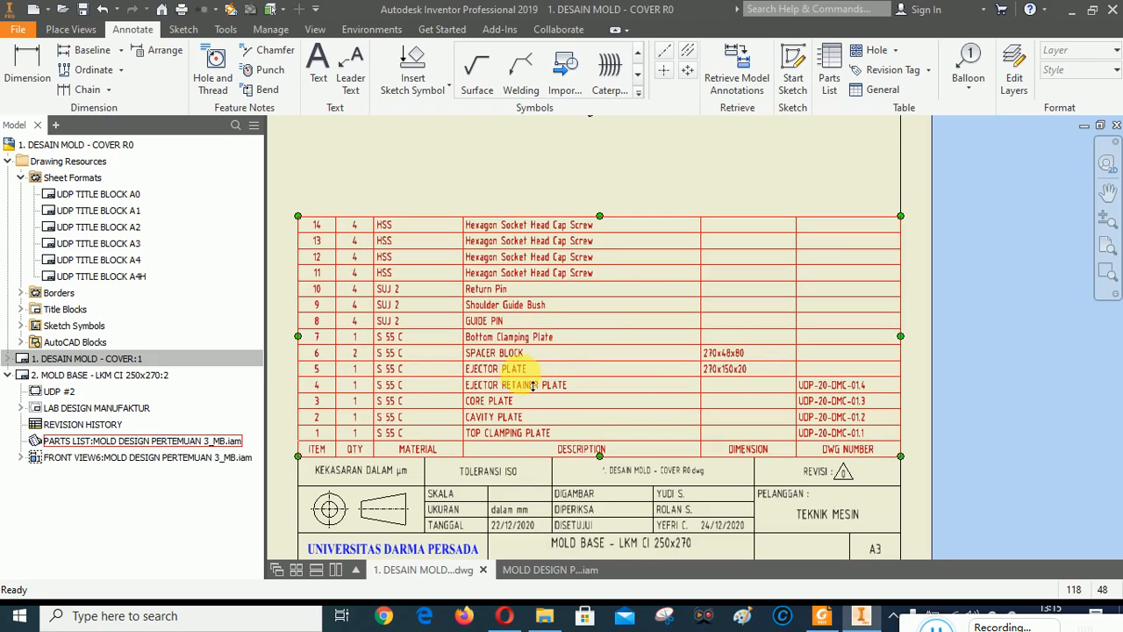
Edit the drawing's parts list and open the part file of item 7, Bottom Clamping Plate, from its row.
right_click(514, 355)
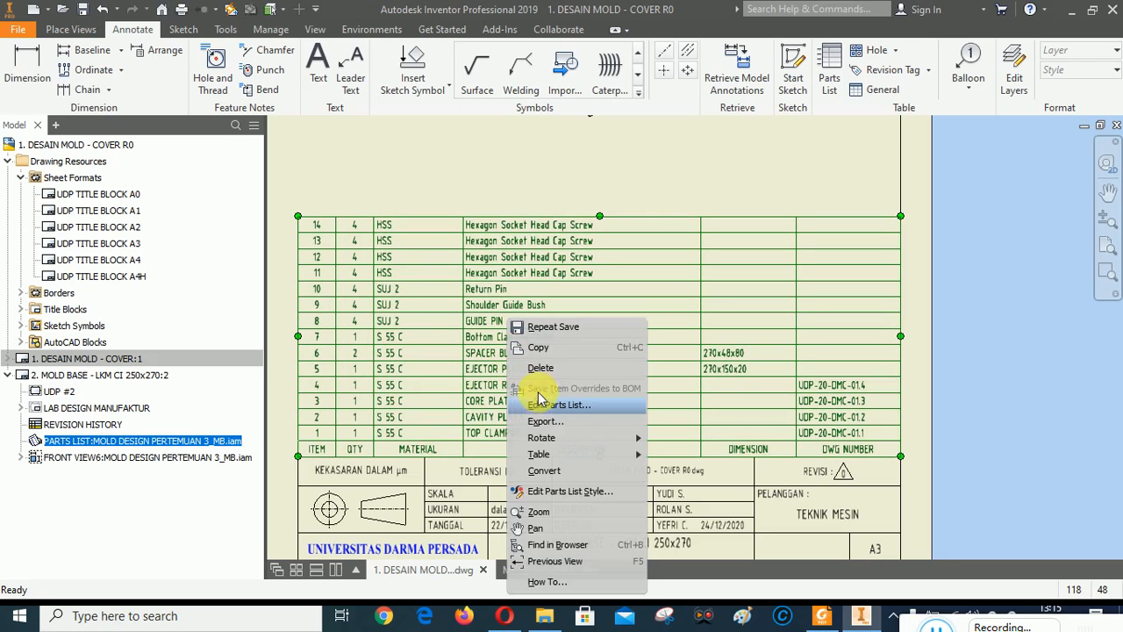
click(553, 404)
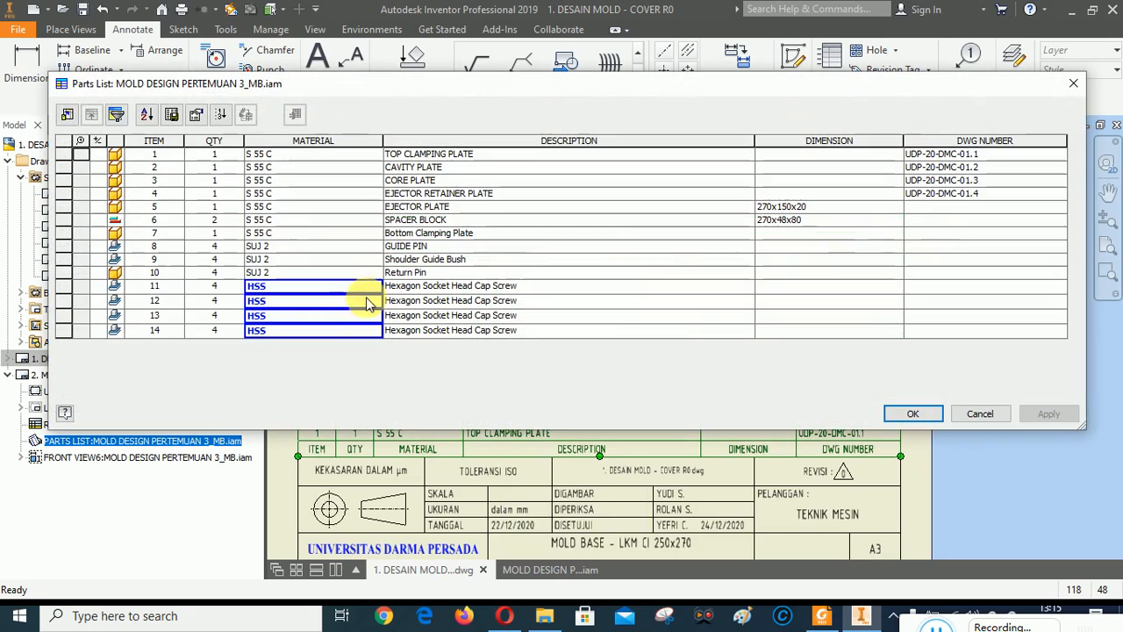
click(113, 232)
right_click(112, 232)
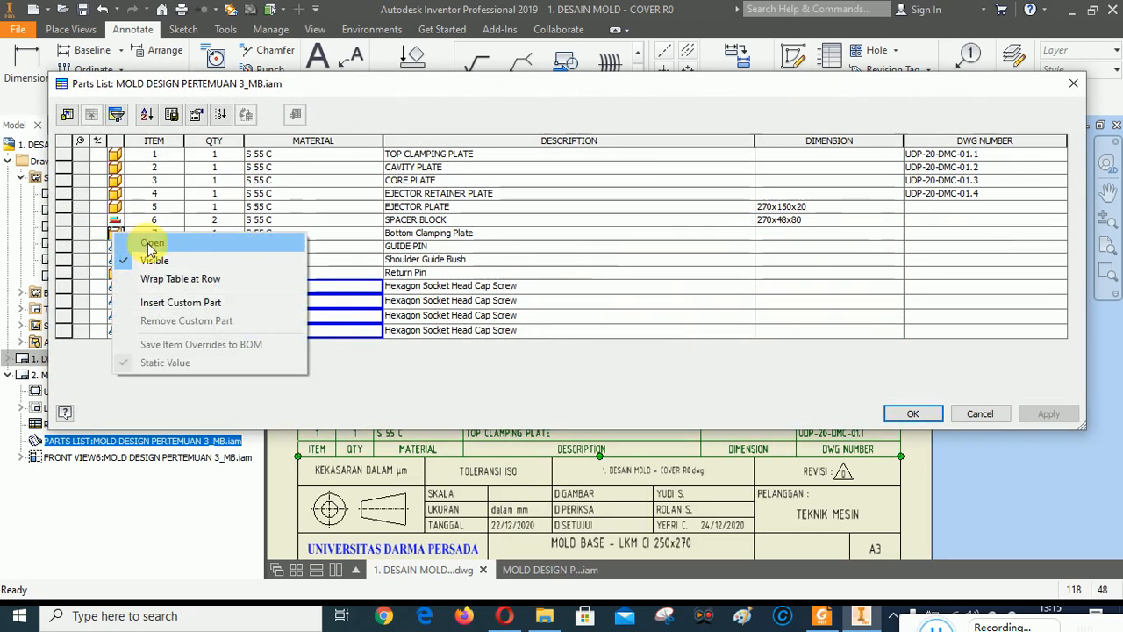
click(145, 243)
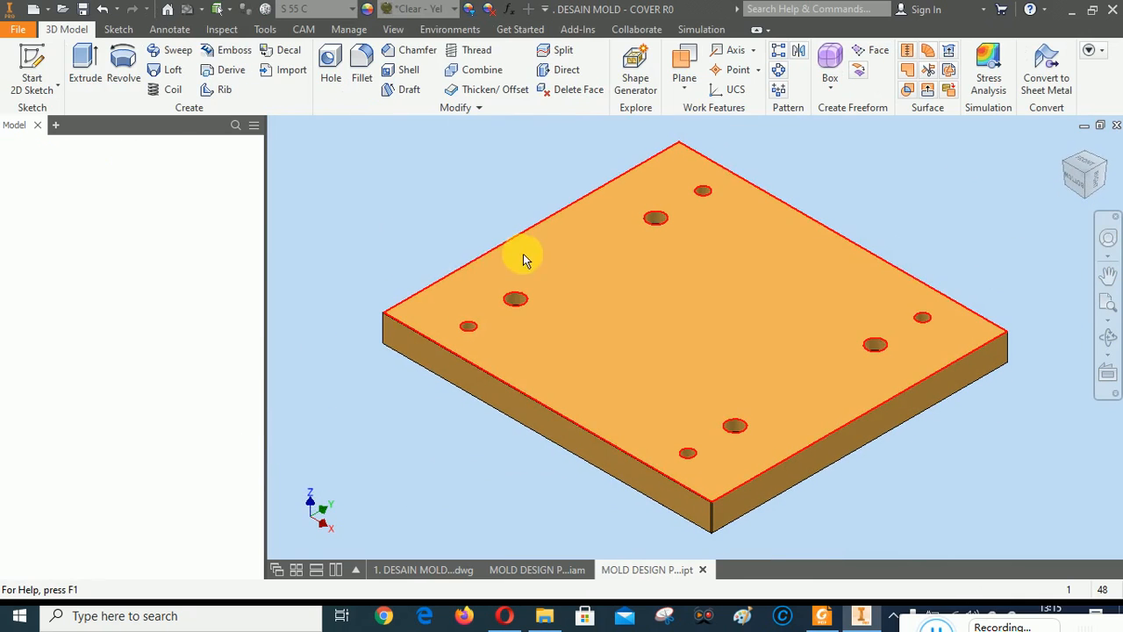
Measure the bottom clamping plate's length between its two opposite shorter side faces.
click(222, 30)
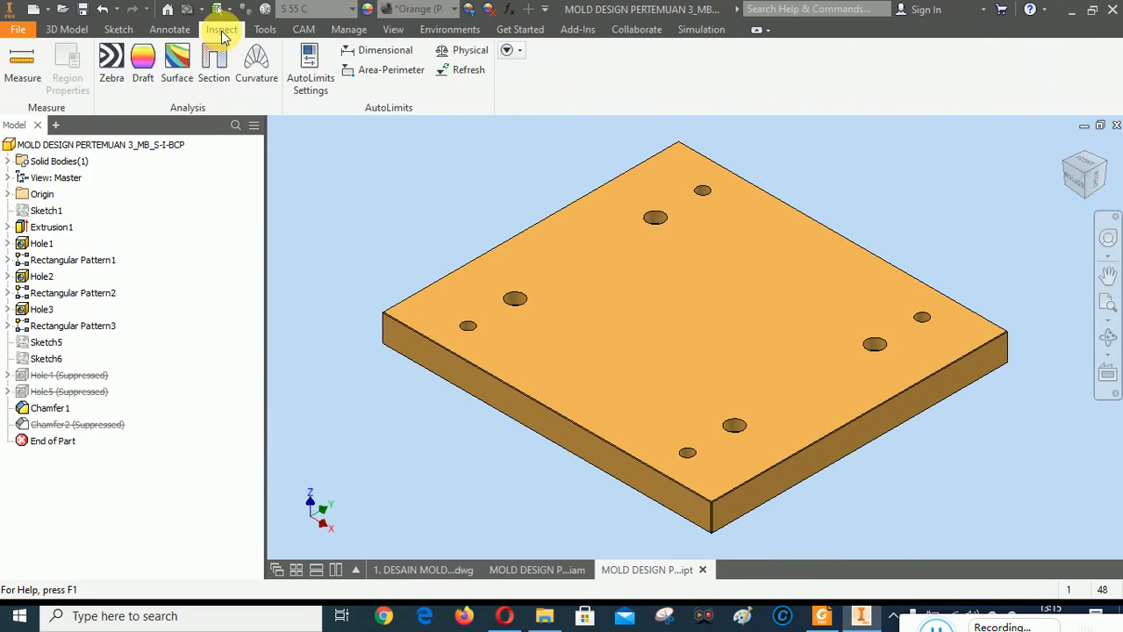
click(22, 69)
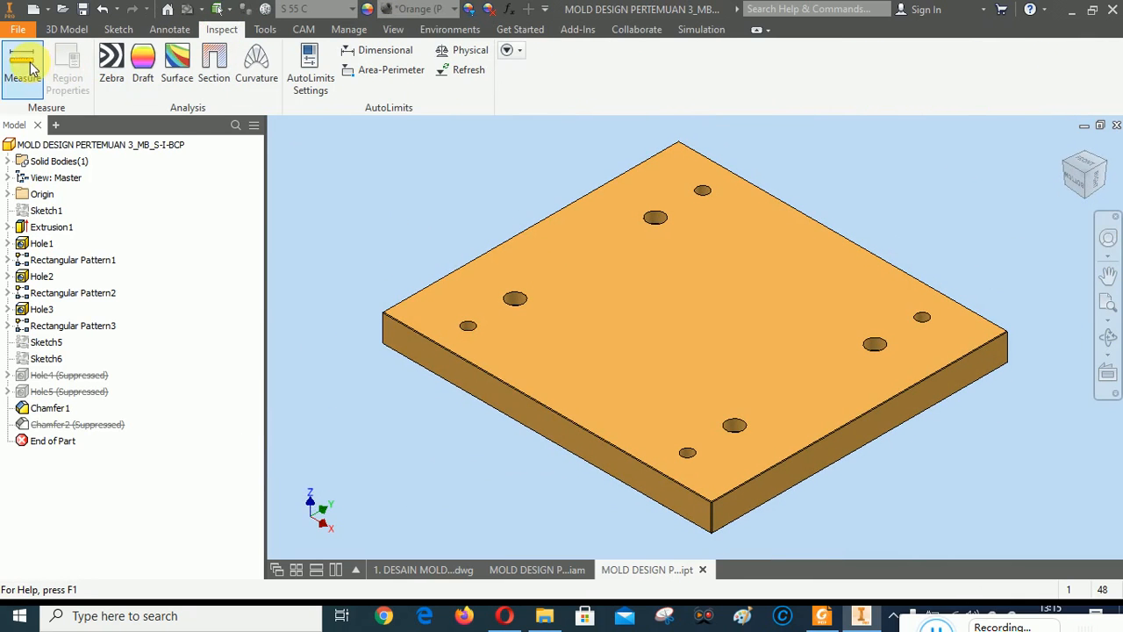
click(773, 484)
click(1069, 165)
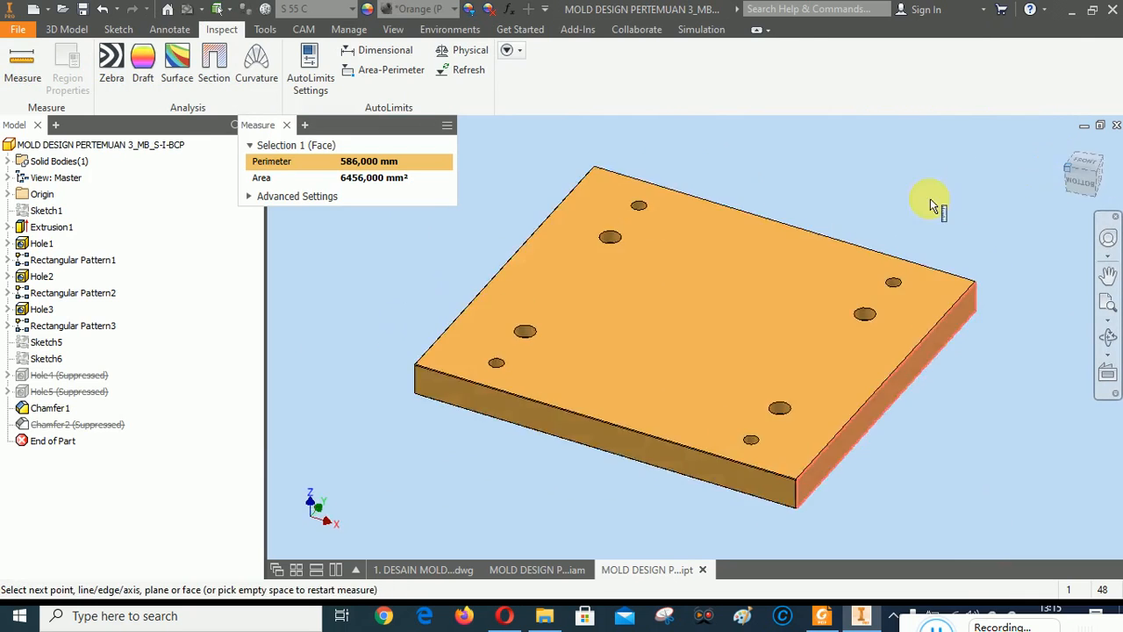
click(637, 441)
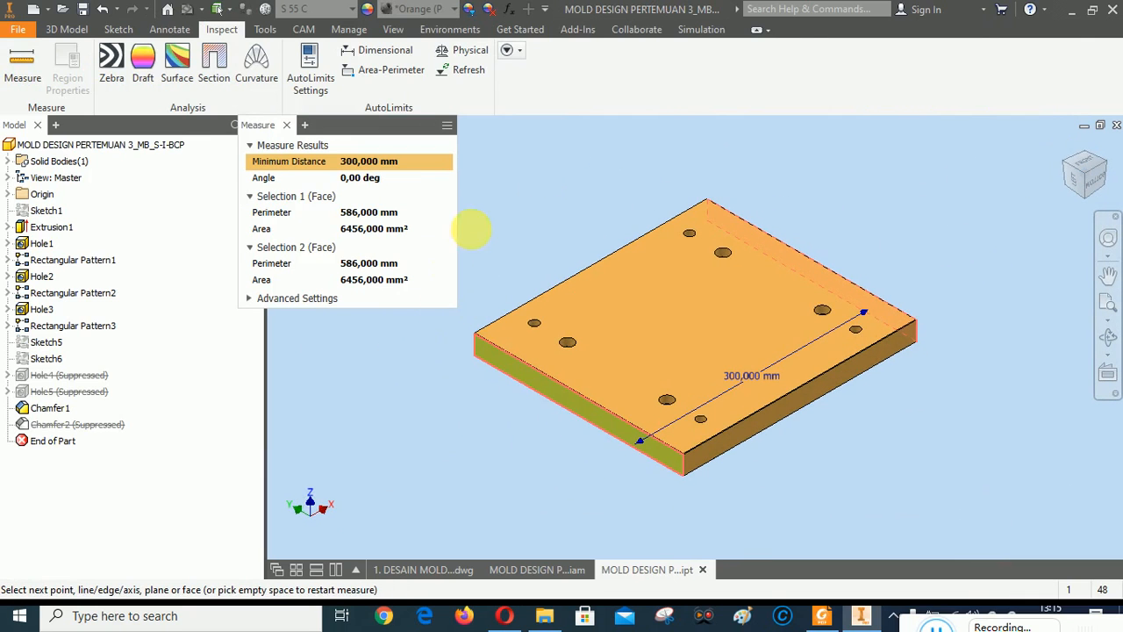
Restart the measurement and measure the plate's width between its two opposite longer side faces.
right_click(537, 230)
click(518, 266)
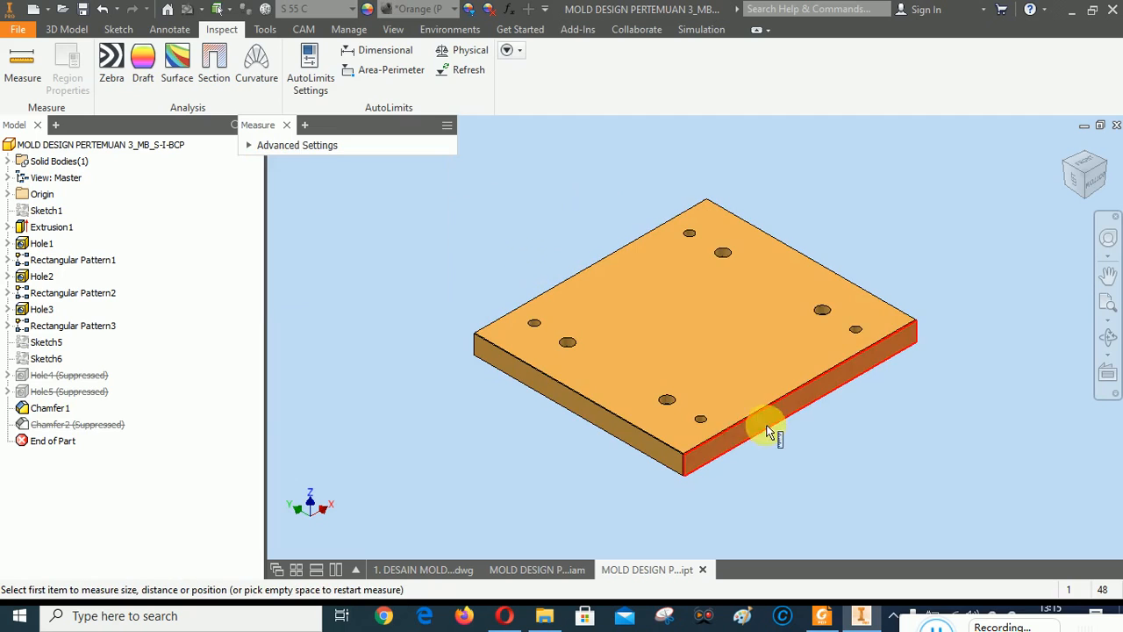
click(740, 441)
click(1078, 171)
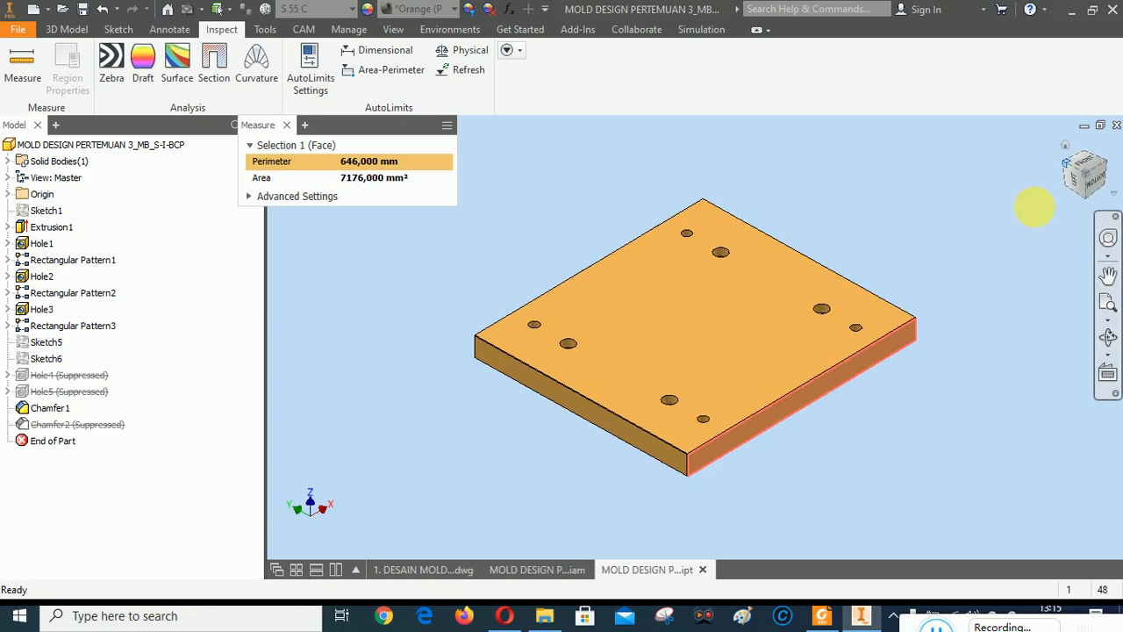
click(663, 451)
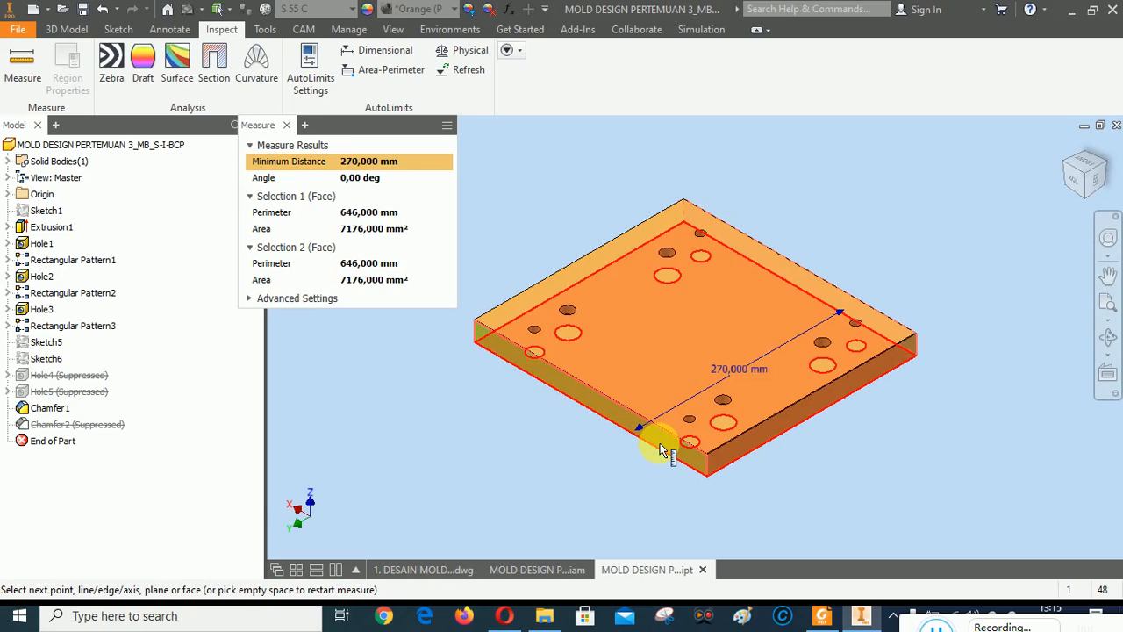
Restart the measurement and measure the bottom clamping plate's thickness between its upper and lower faces.
right_click(602, 179)
click(579, 253)
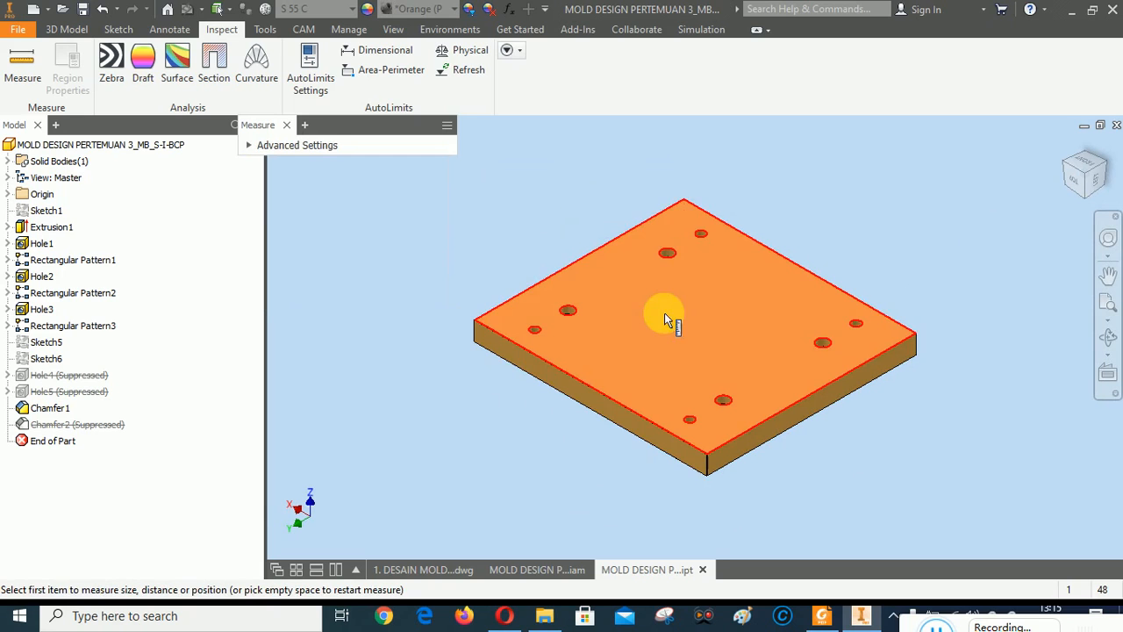
click(657, 352)
click(672, 358)
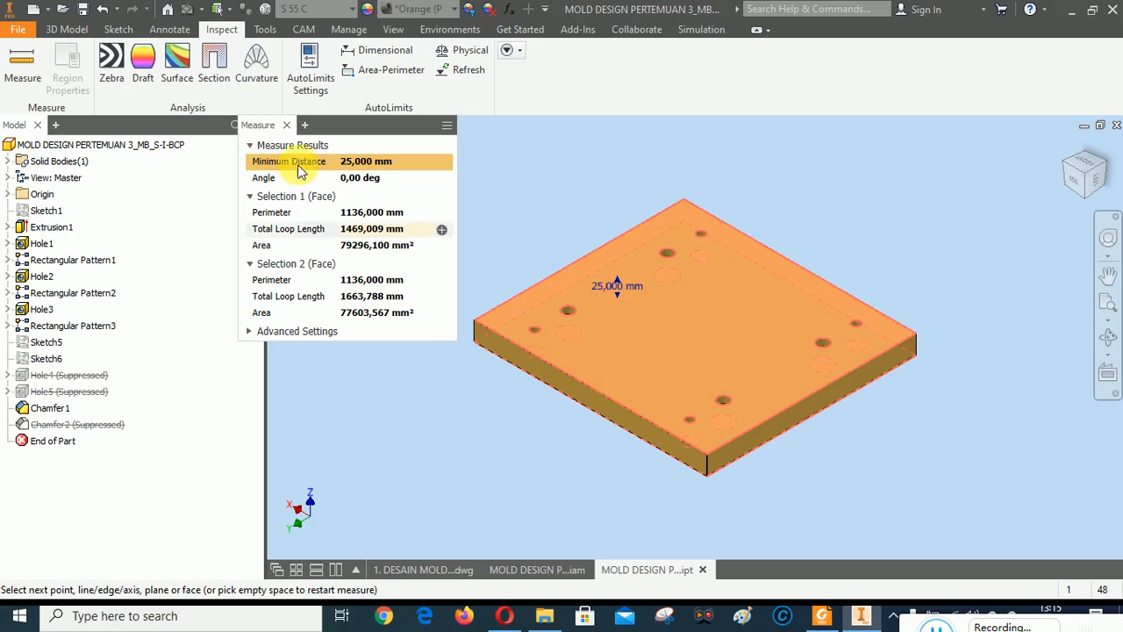
click(286, 126)
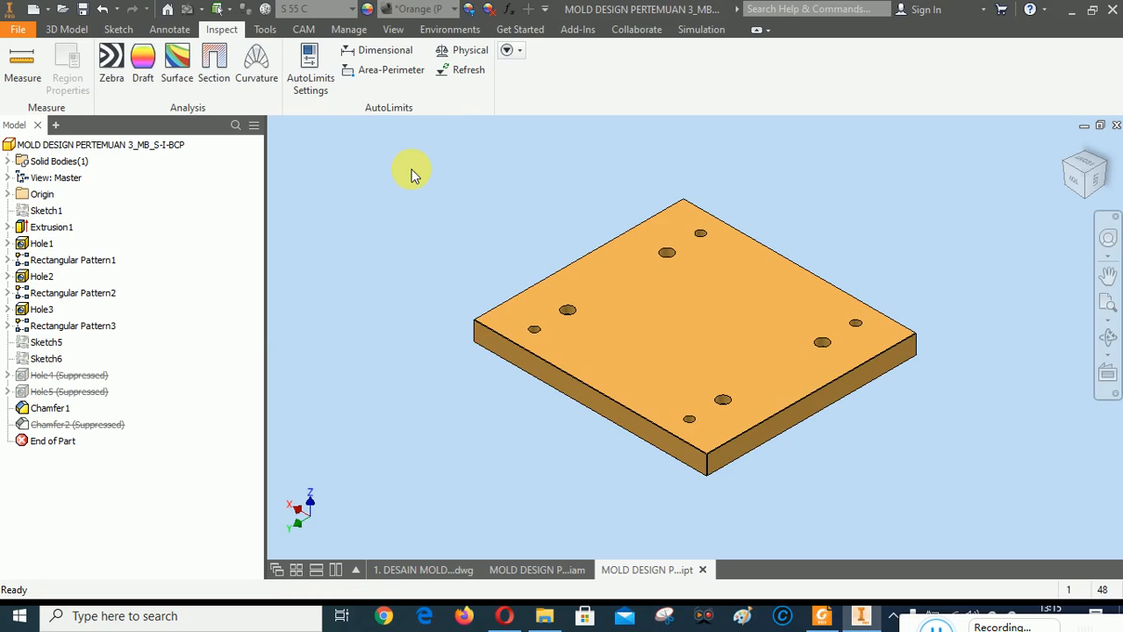
Rewrite the description in the plate's project iProperties in capitals as BOTTOM CLAMPING PLATE and apply it.
click(1062, 148)
click(50, 145)
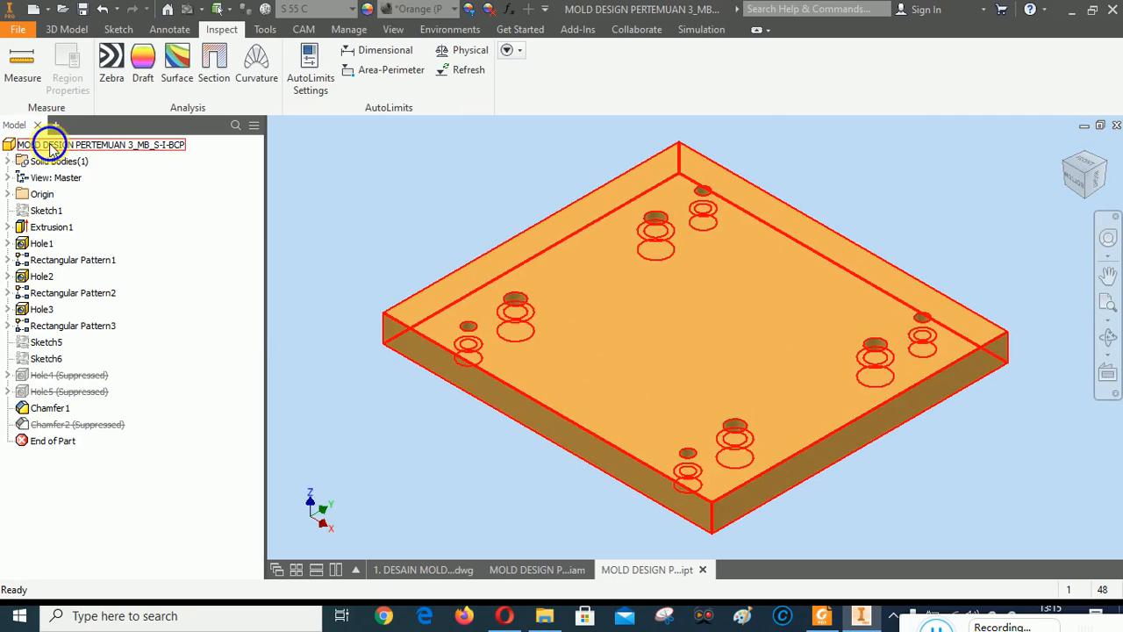
right_click(50, 145)
click(83, 339)
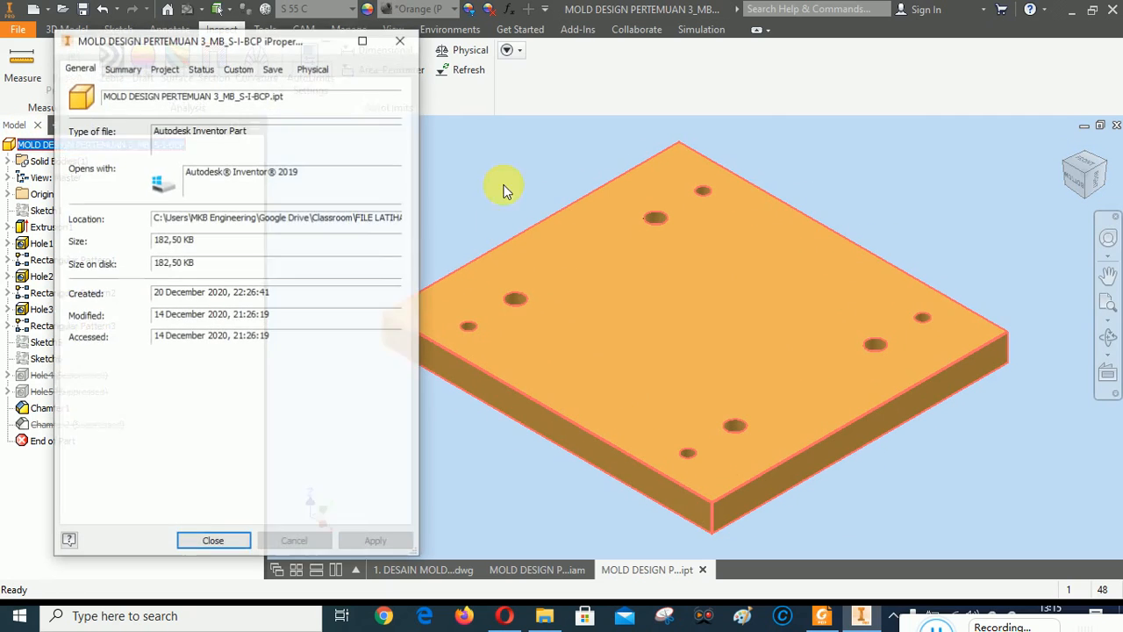
click(164, 69)
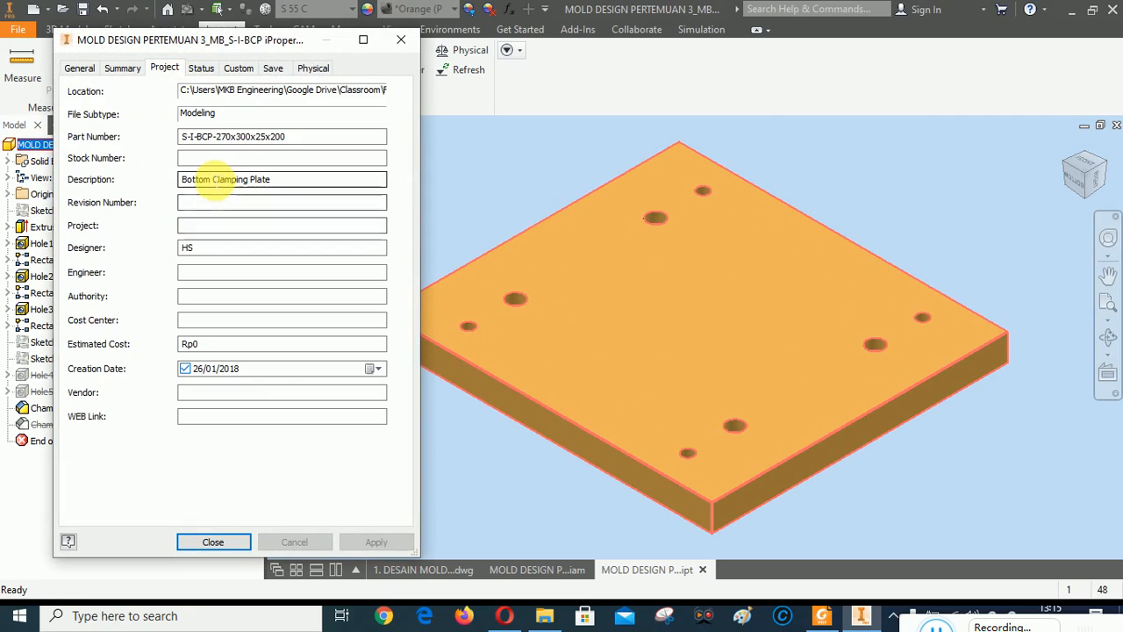
click(210, 180)
key(BackSpace)
key(BackSpace)
key(BackSpace)
key(BackSpace)
key(BackSpace)
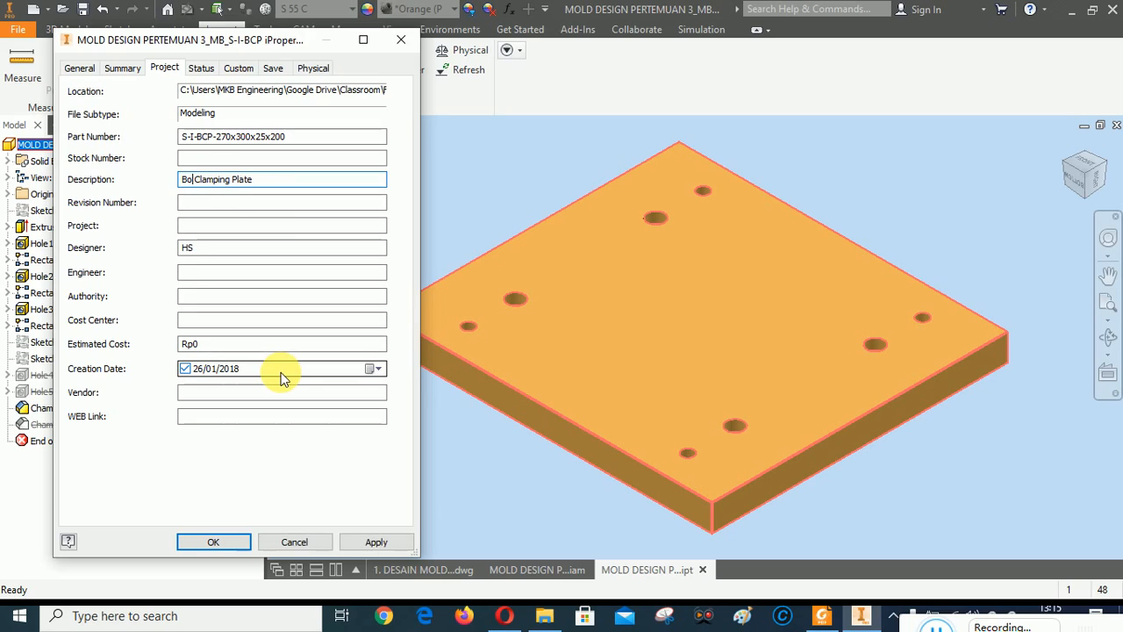
text(OTTOM)
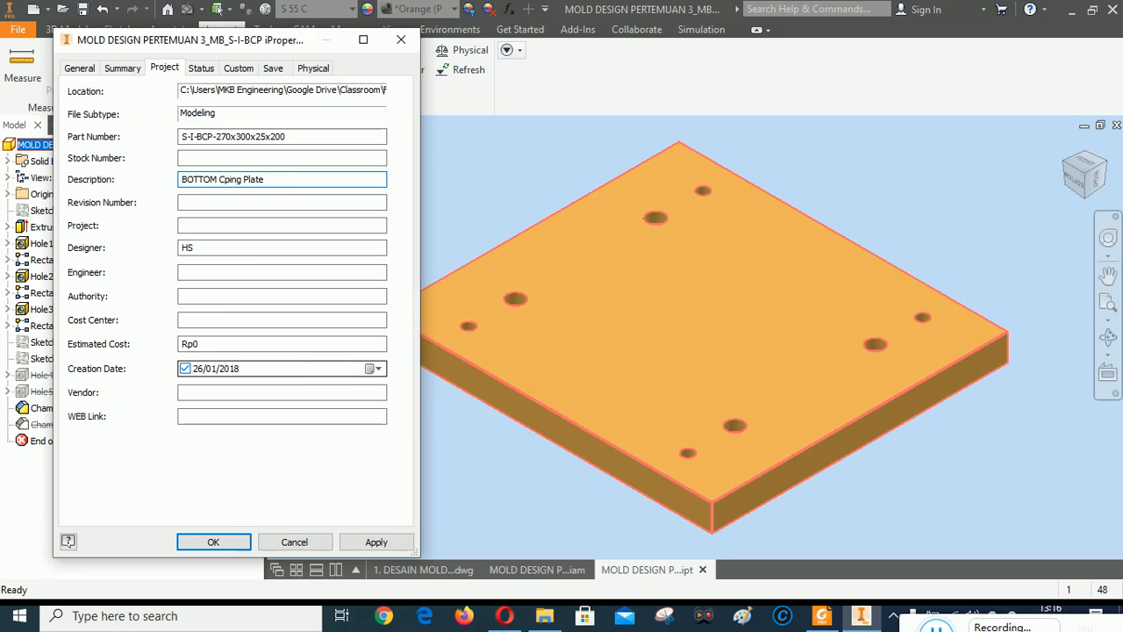
text(CLAMPING)
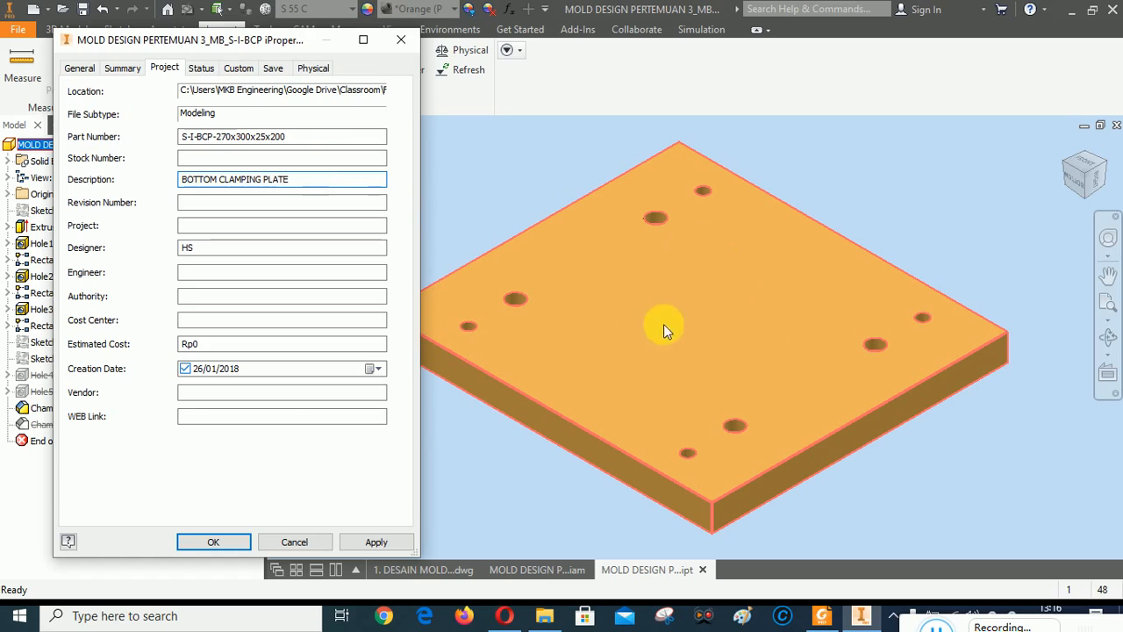
click(377, 544)
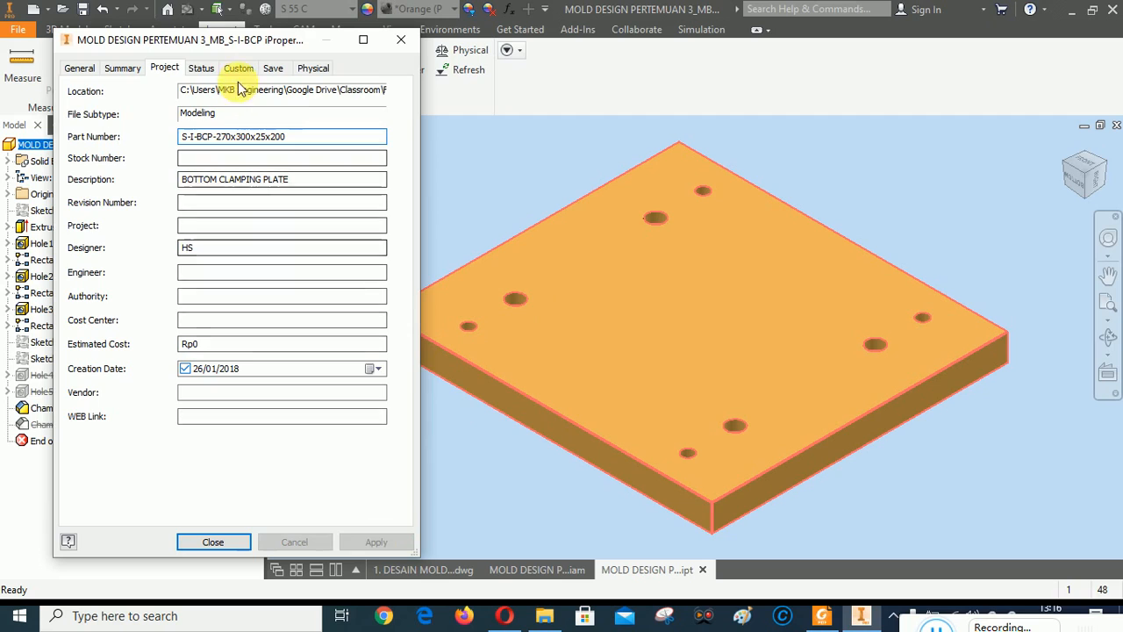
Add a custom text iProperty named DIMENSION with the value 270x300x25, copying the size from the part number.
click(201, 69)
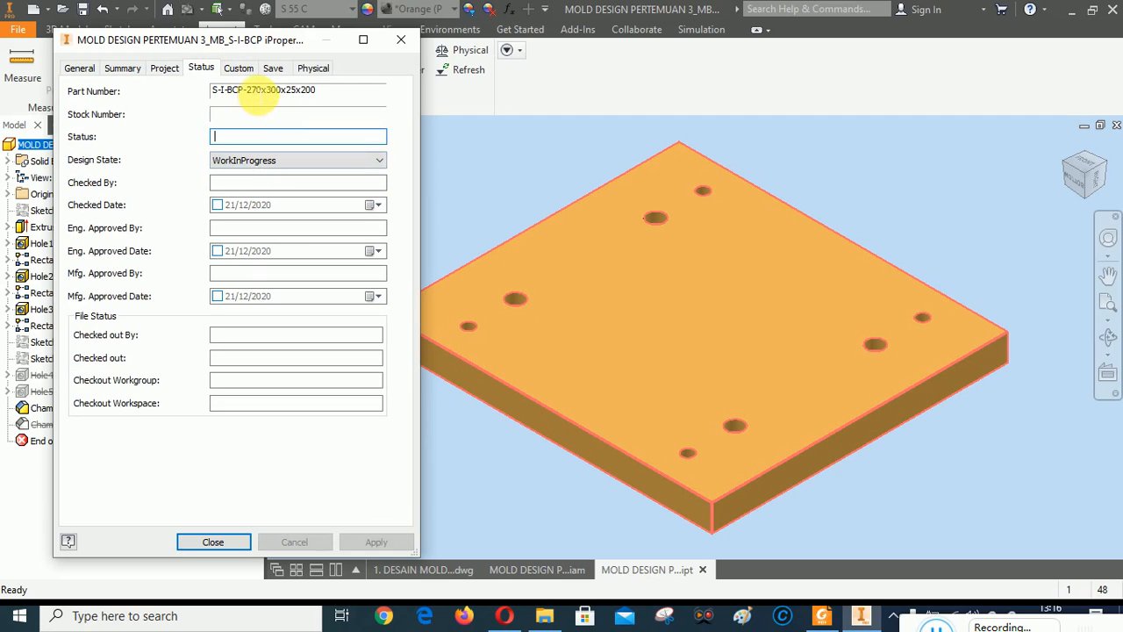
drag(248, 91, 291, 91)
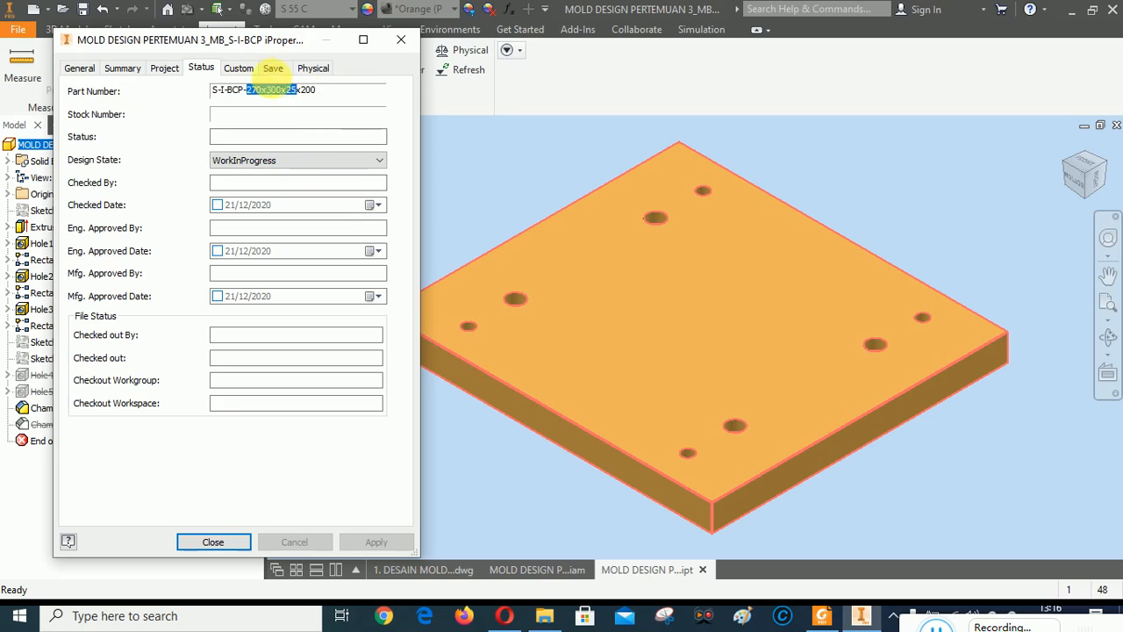
click(237, 68)
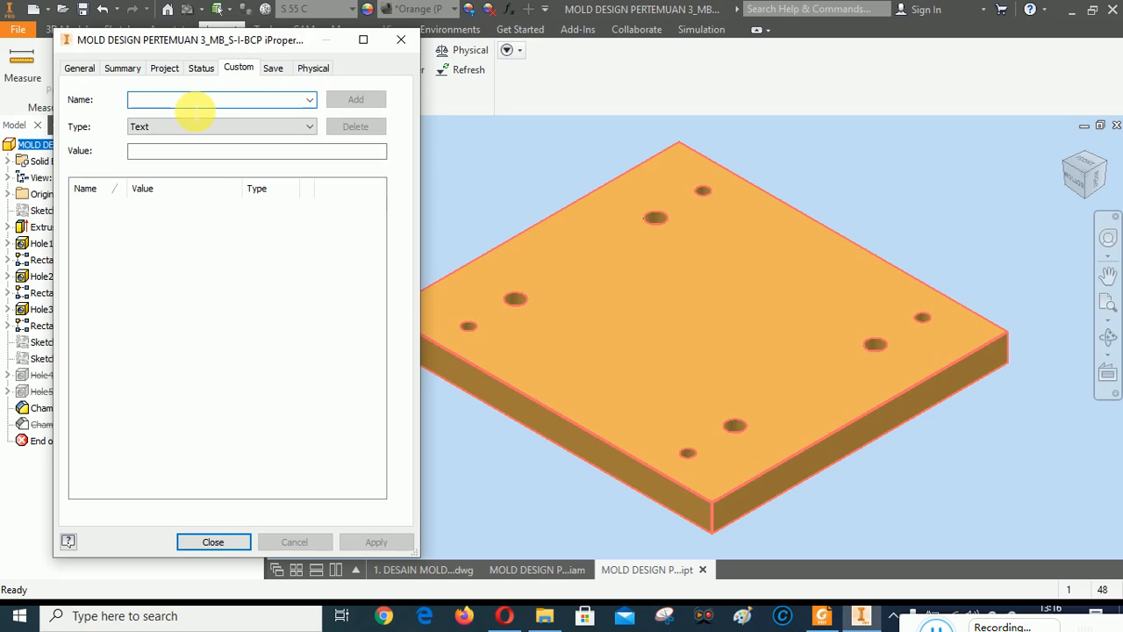
text(DIMENSION)
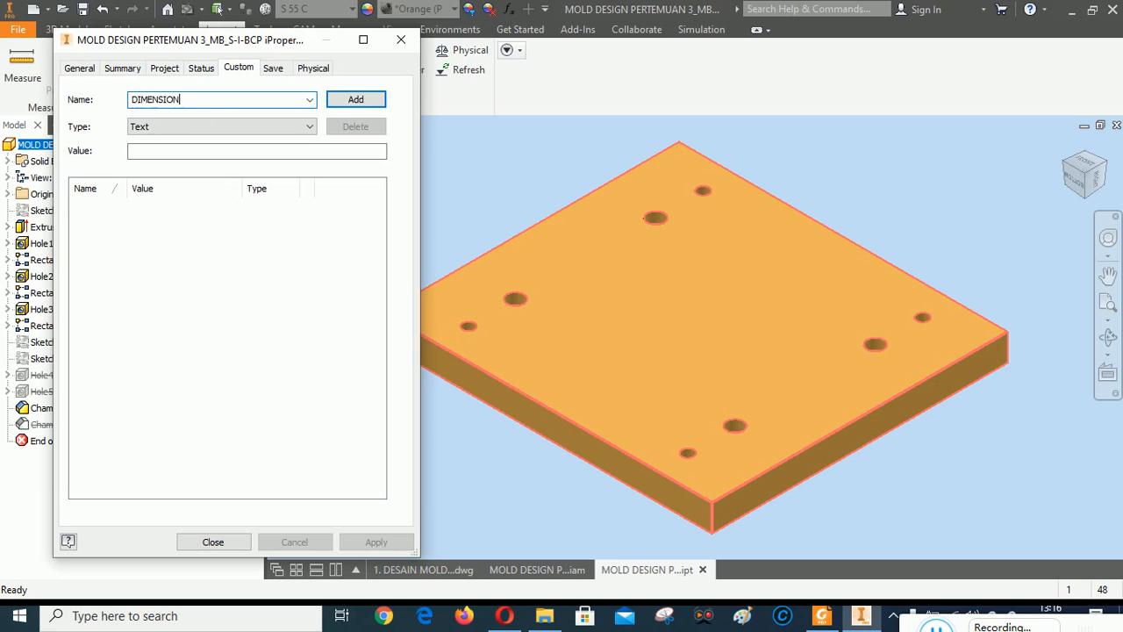
click(160, 152)
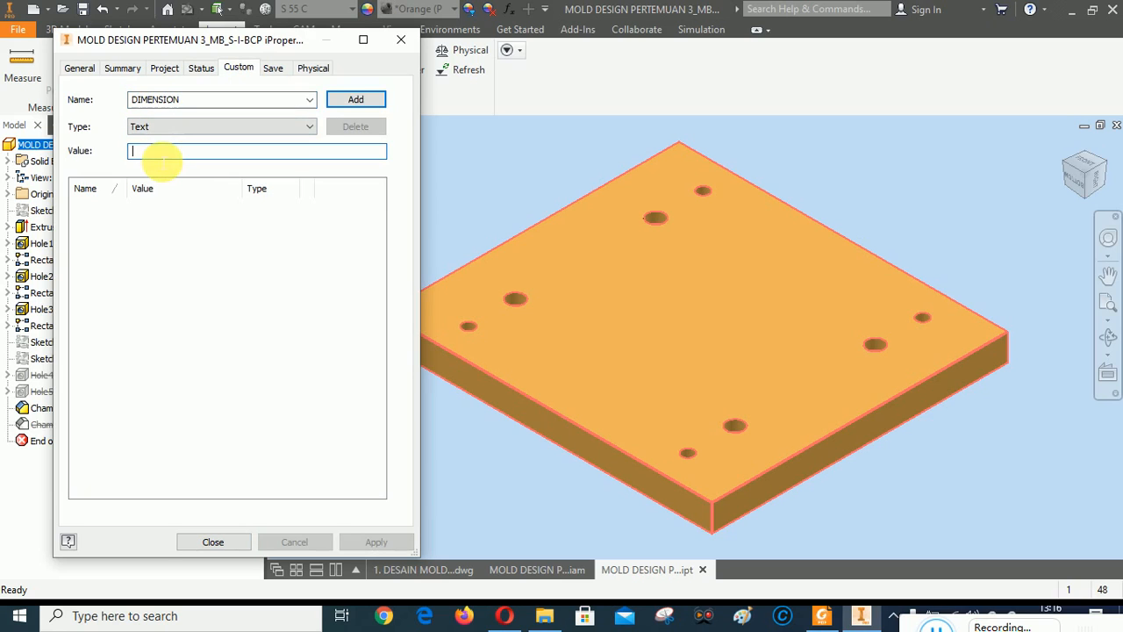
click(352, 101)
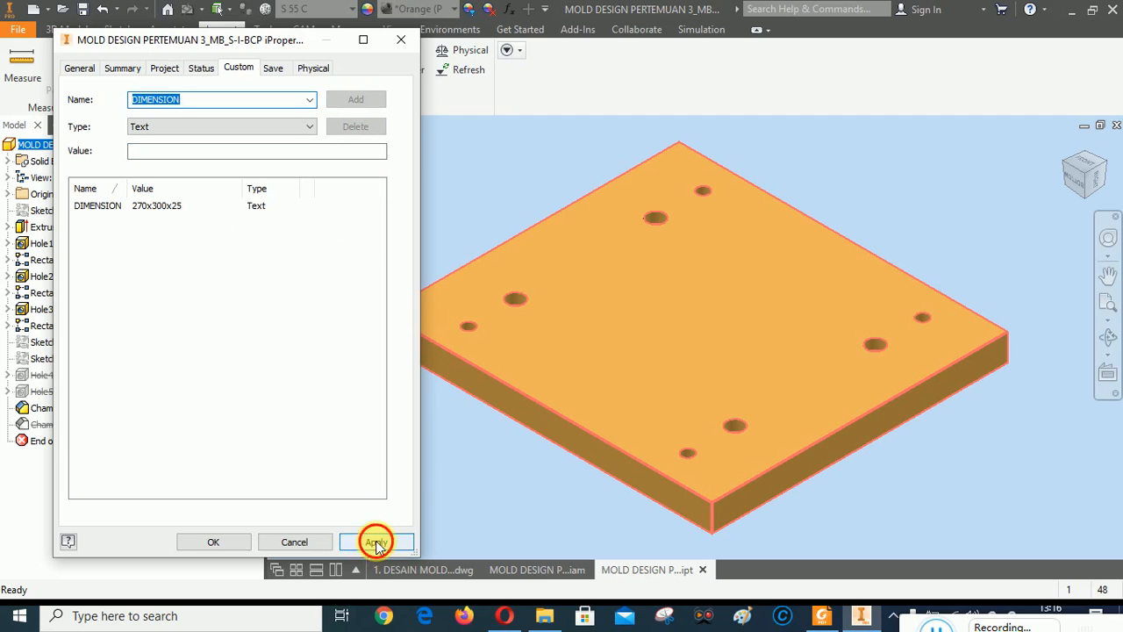
click(375, 543)
click(214, 542)
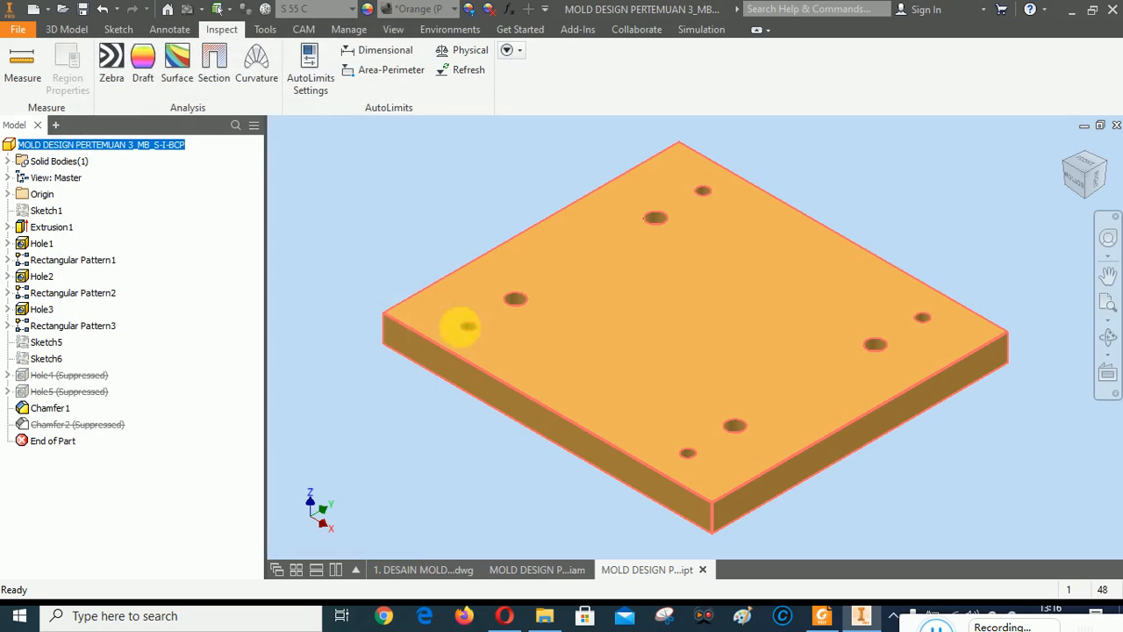
Change the plate's custom DIMENSION iProperty to 300x270x25, and save and close the part file.
click(924, 200)
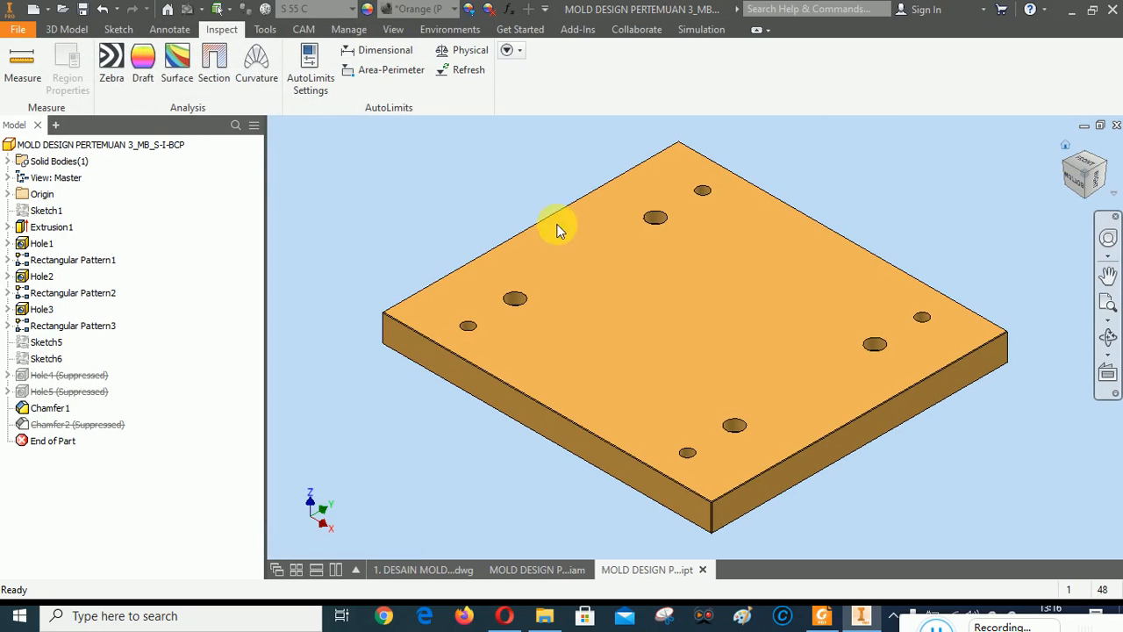
right_click(104, 145)
click(148, 343)
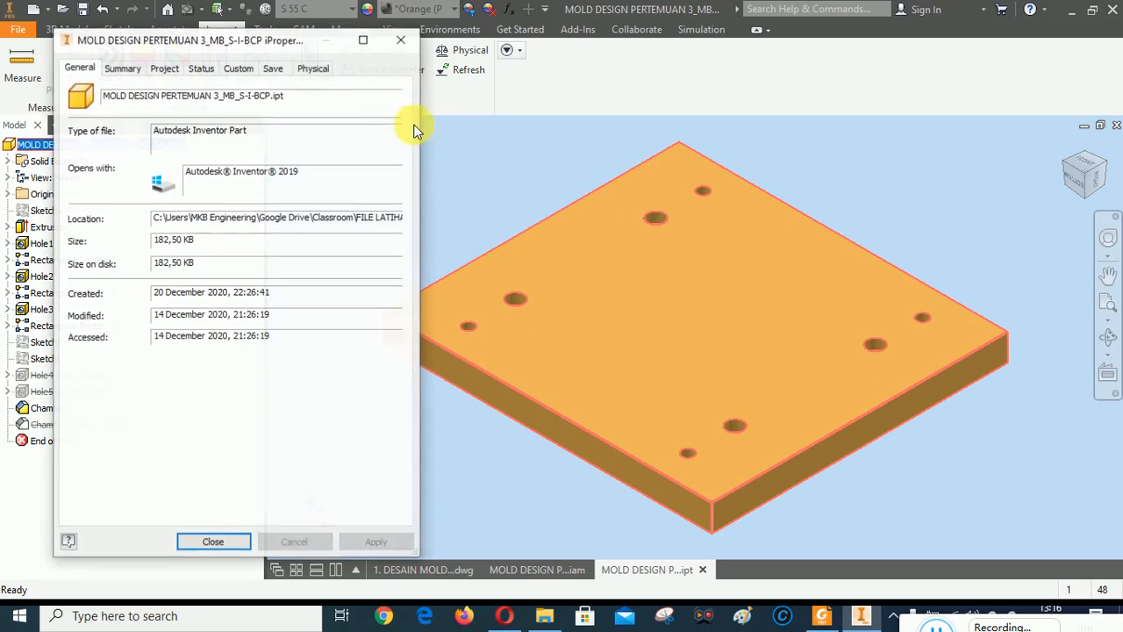
click(238, 68)
click(175, 206)
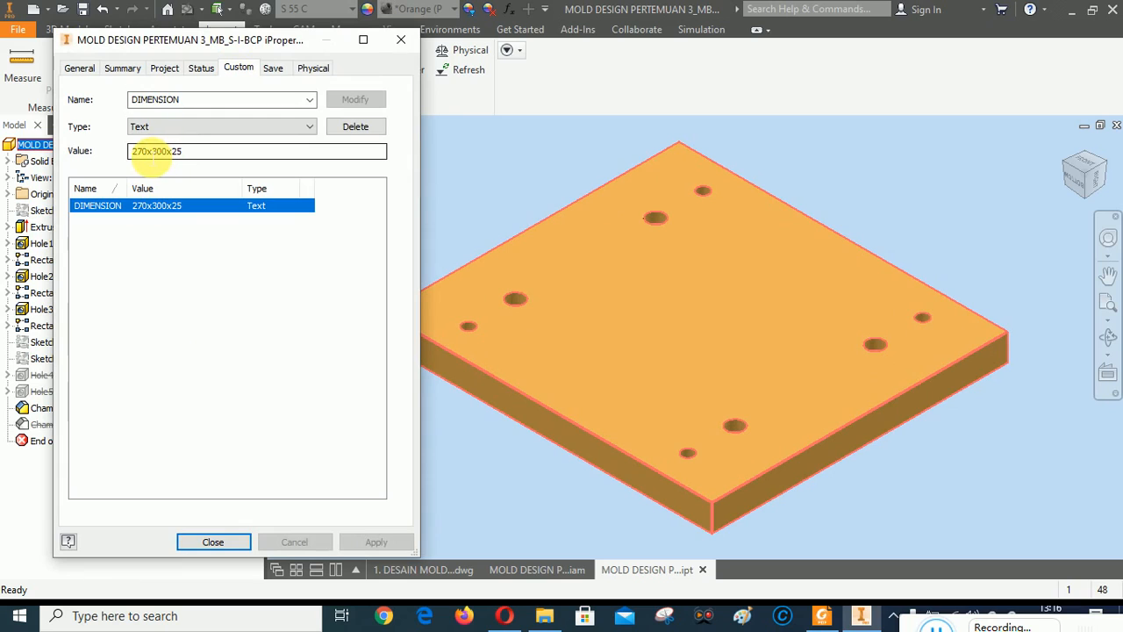
drag(149, 156, 126, 155)
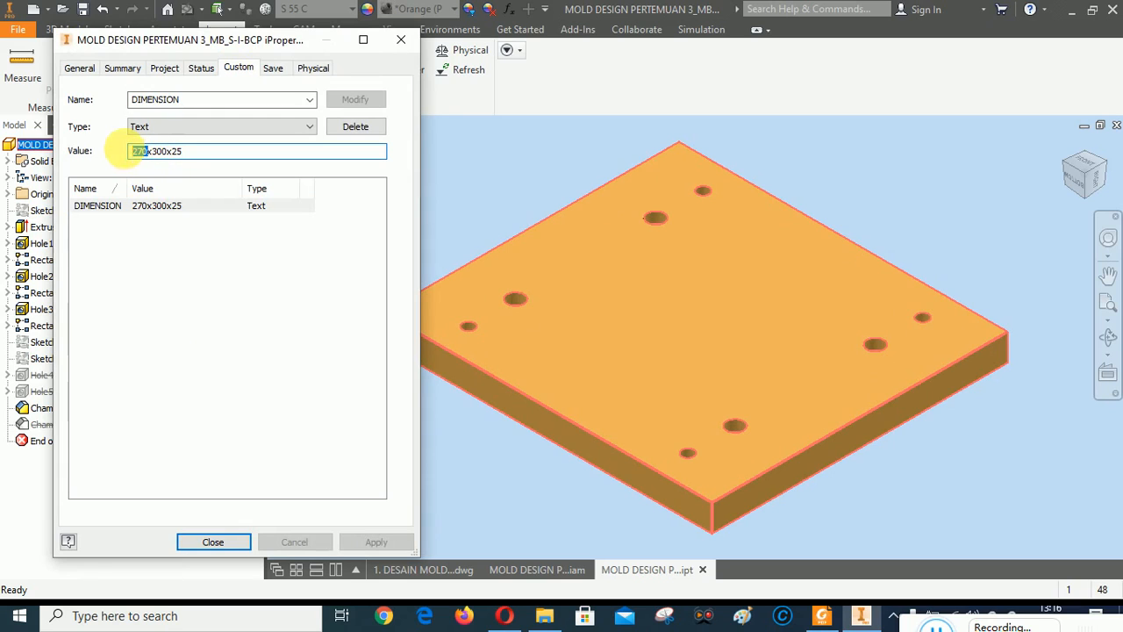
text(300x)
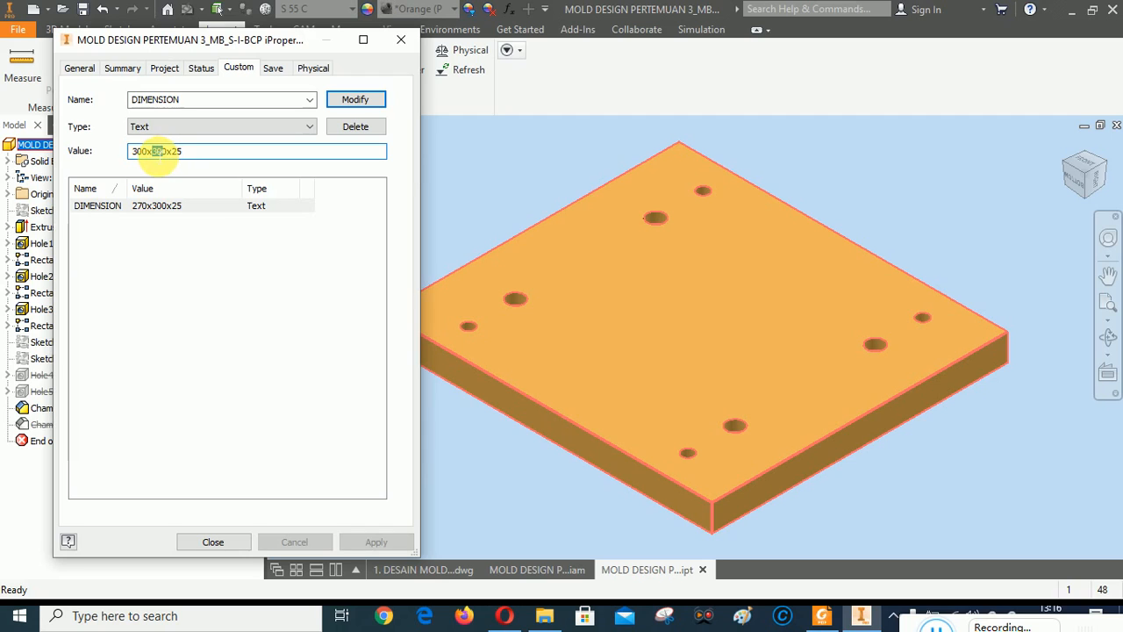
text(270x2)
click(355, 99)
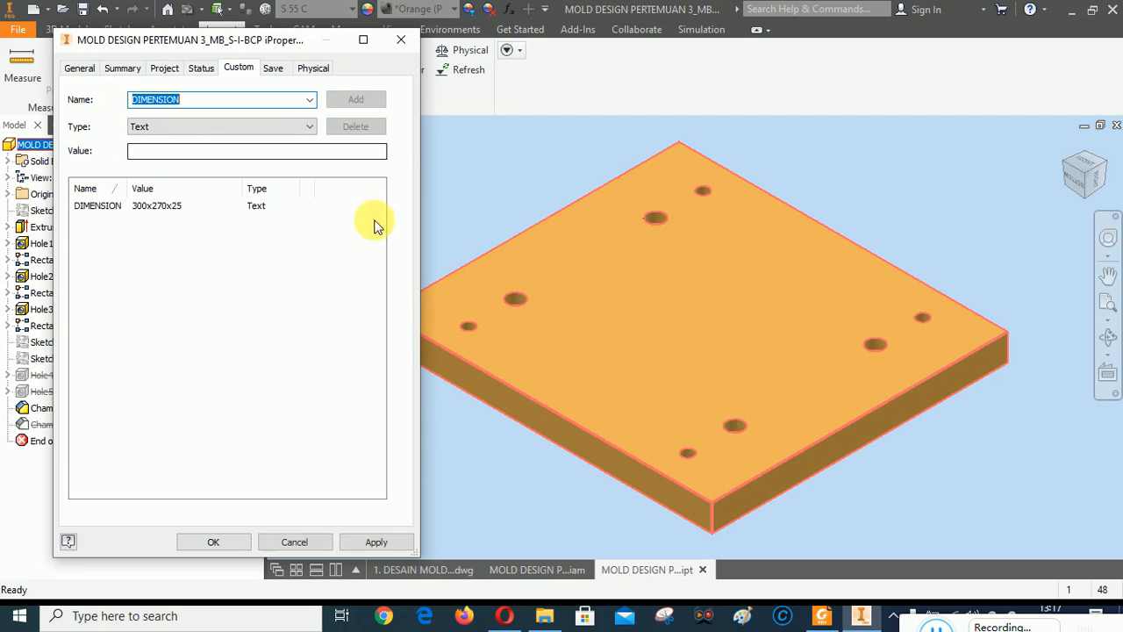
click(379, 543)
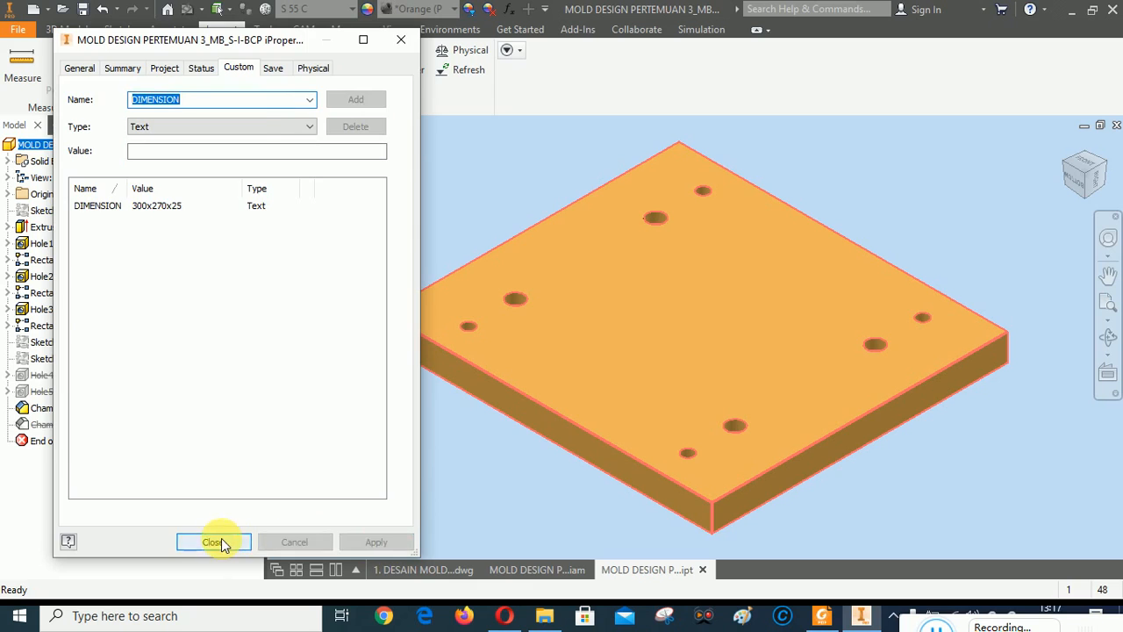
click(217, 541)
click(82, 9)
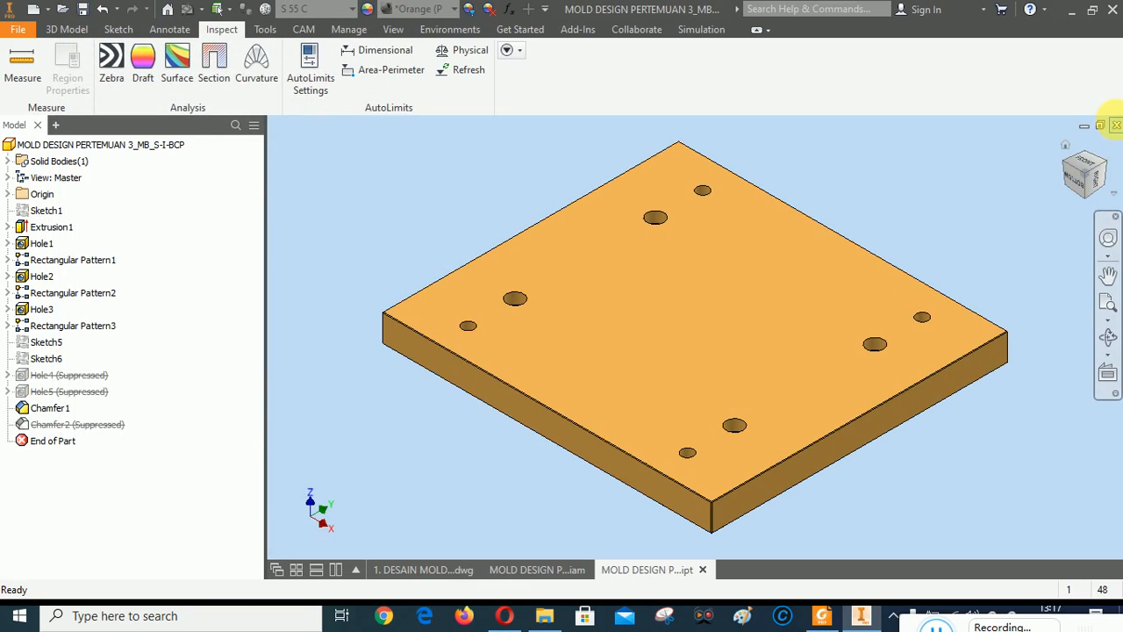
click(1117, 125)
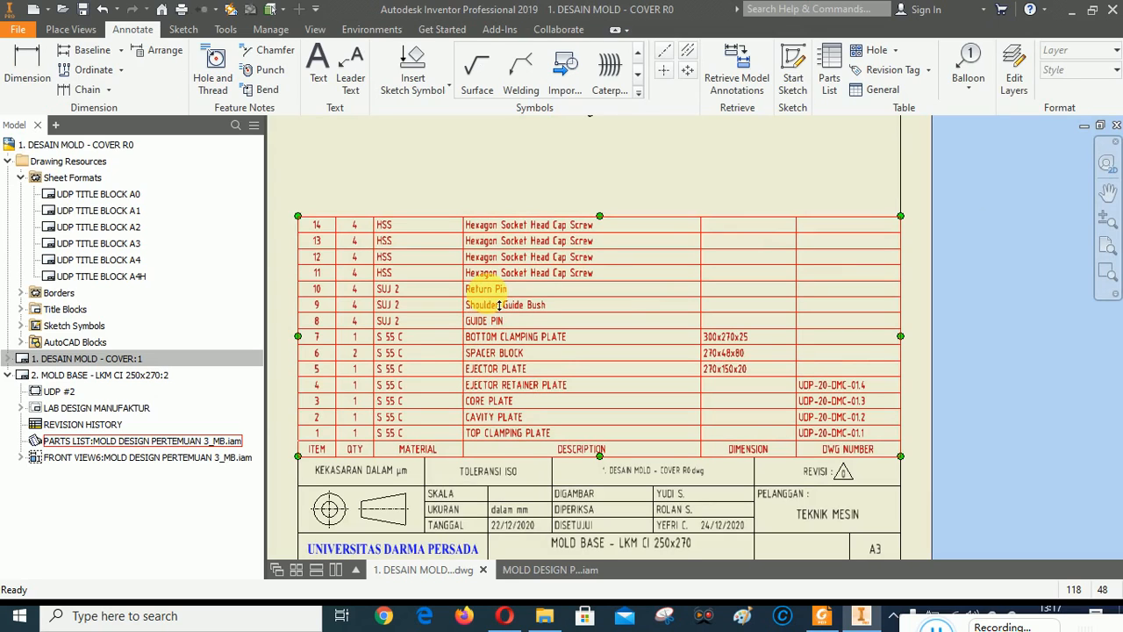
Edit the drawing's parts list and open the part file of item 8, GUIDE PIN, from its row.
right_click(492, 327)
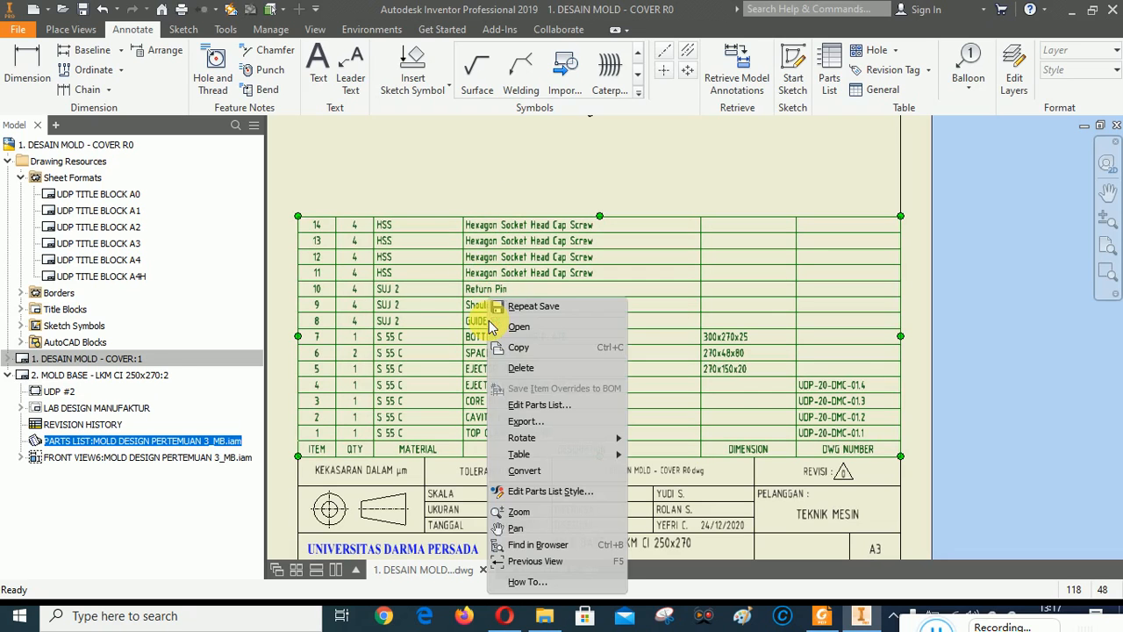
click(531, 406)
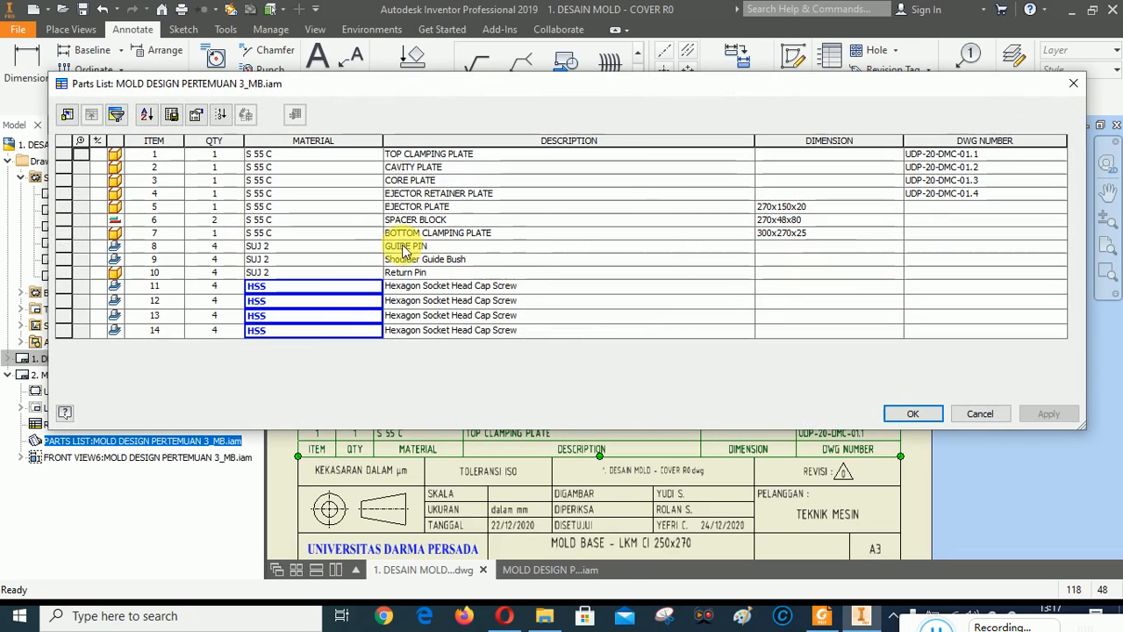
right_click(117, 252)
click(151, 254)
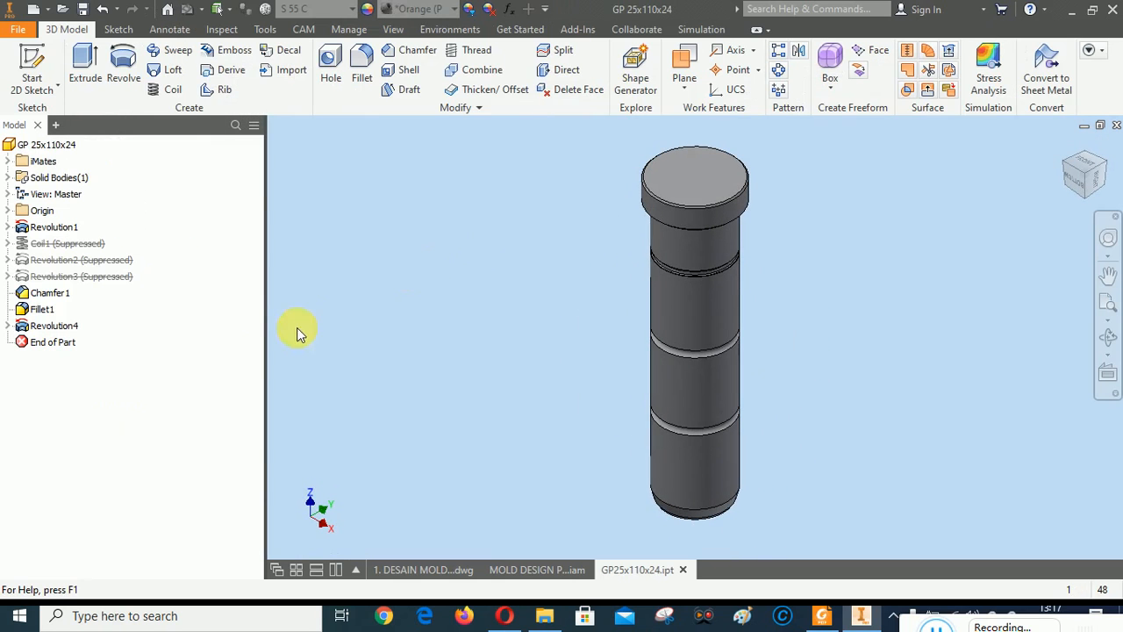
Check the guide pin's part number and description in its project iProperties.
right_click(45, 151)
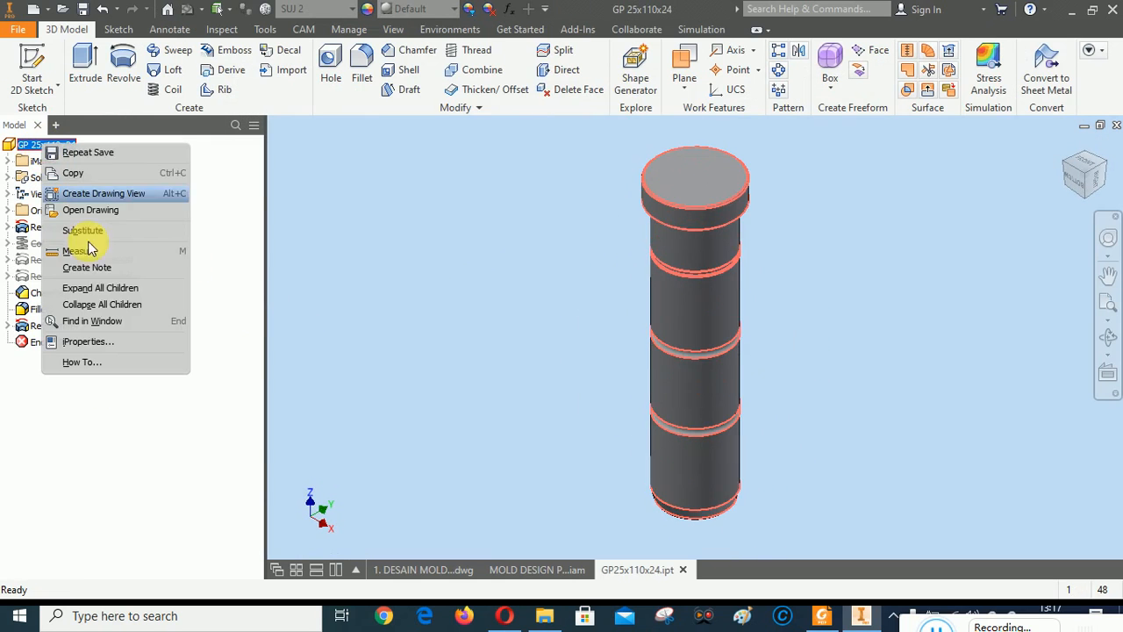
click(83, 340)
click(172, 70)
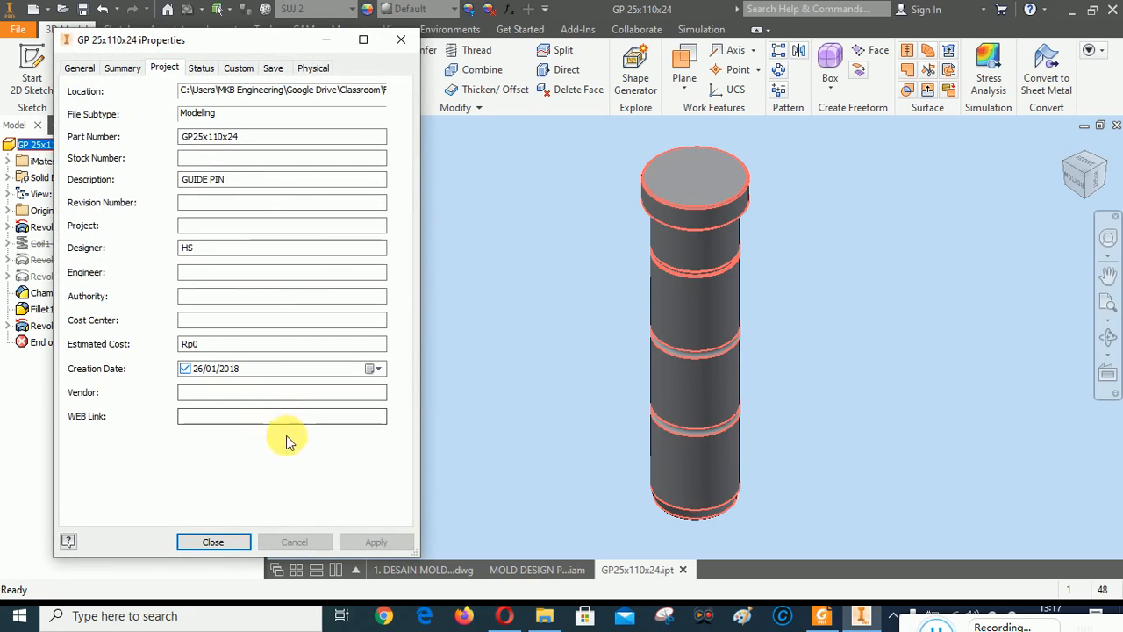
click(213, 542)
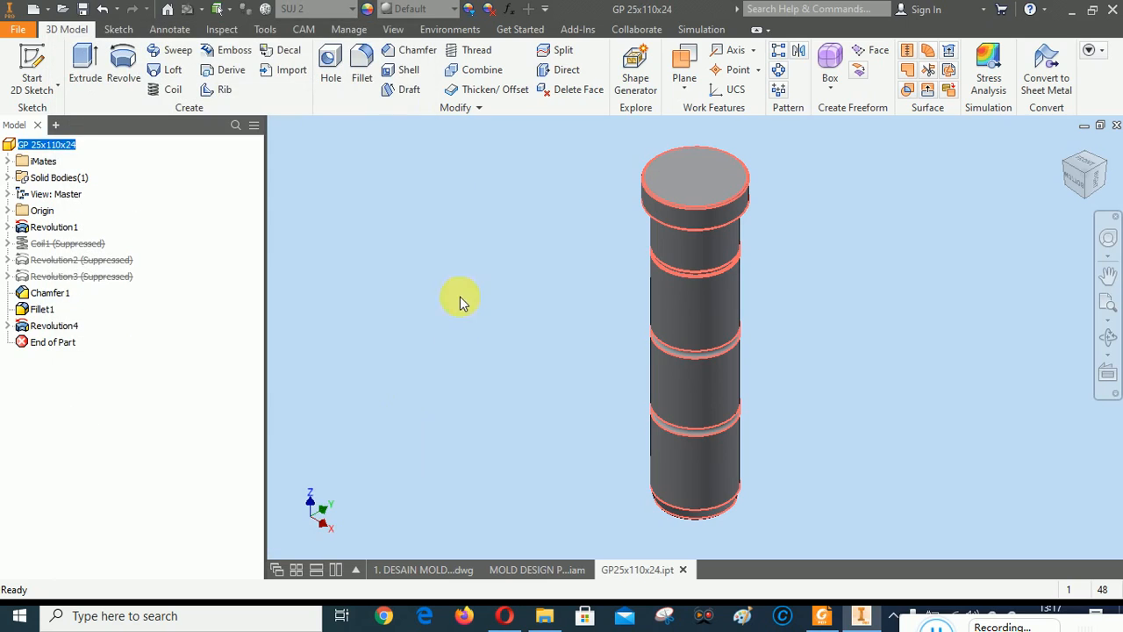
Measure the diameter of the guide pin's lowest cylindrical shaft face.
click(216, 29)
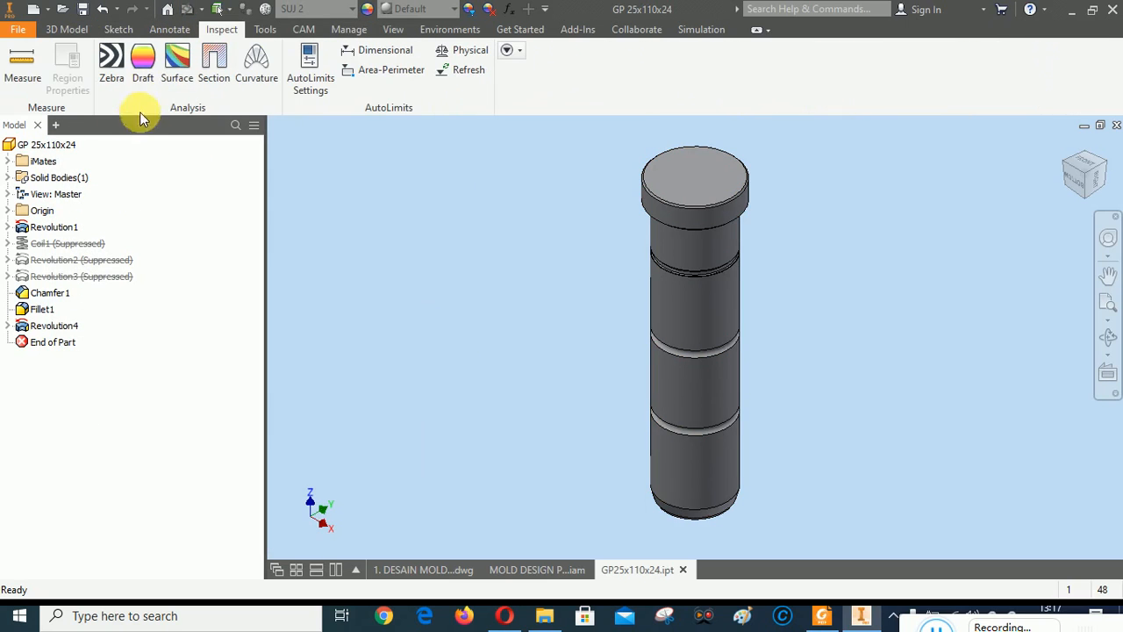
click(24, 58)
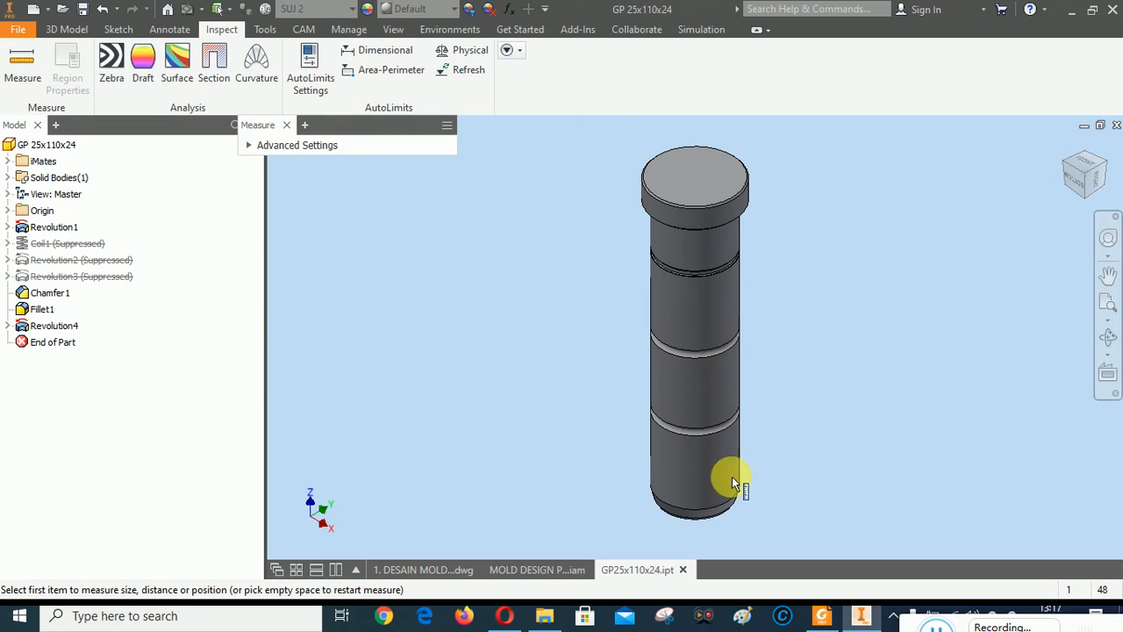
click(699, 478)
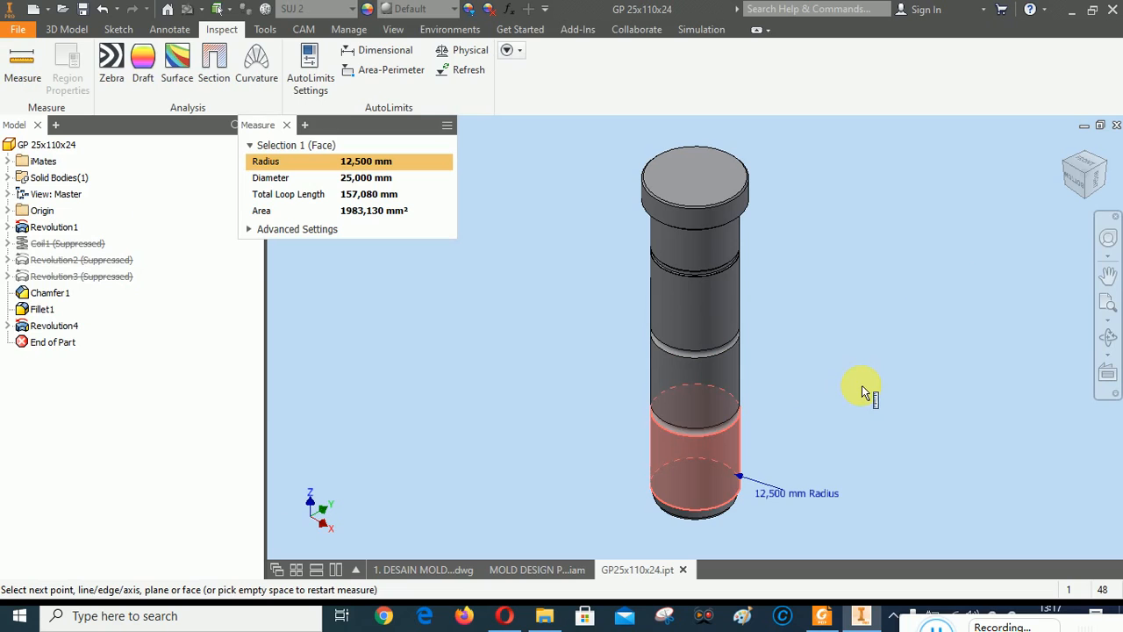
Measure the guide pin's overall length between its head's top face and its bottom end face.
click(285, 124)
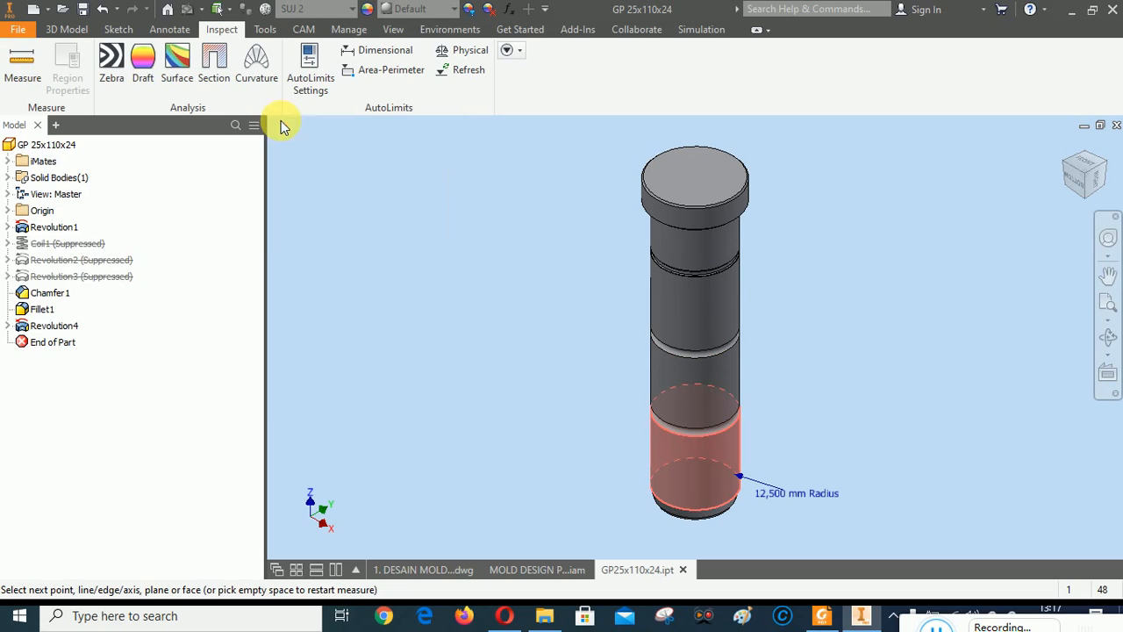
click(22, 59)
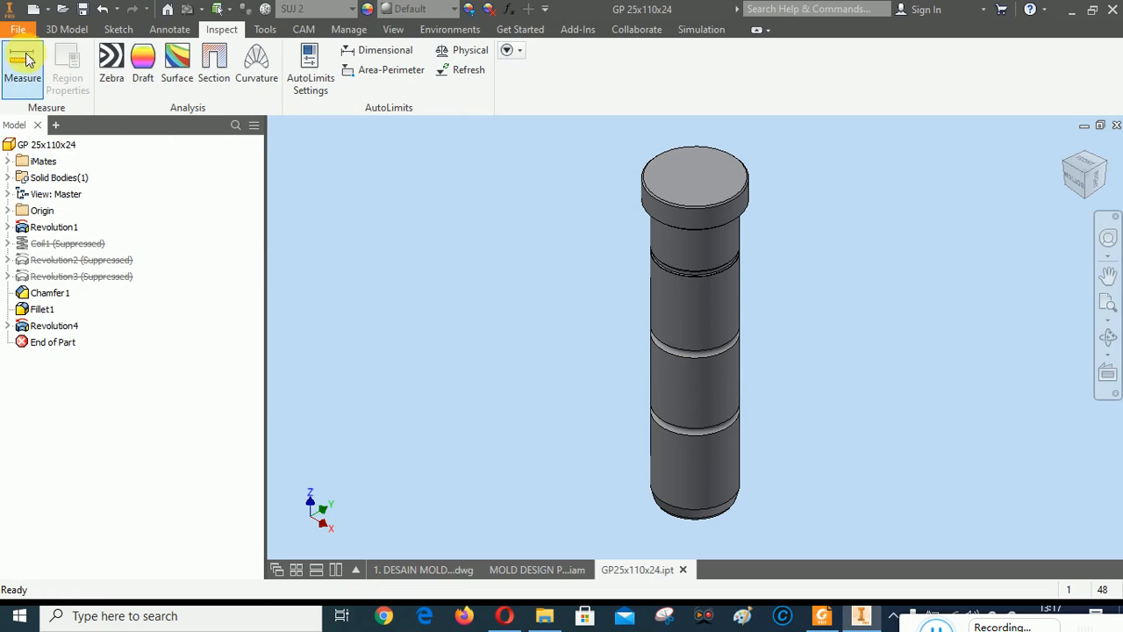
click(712, 182)
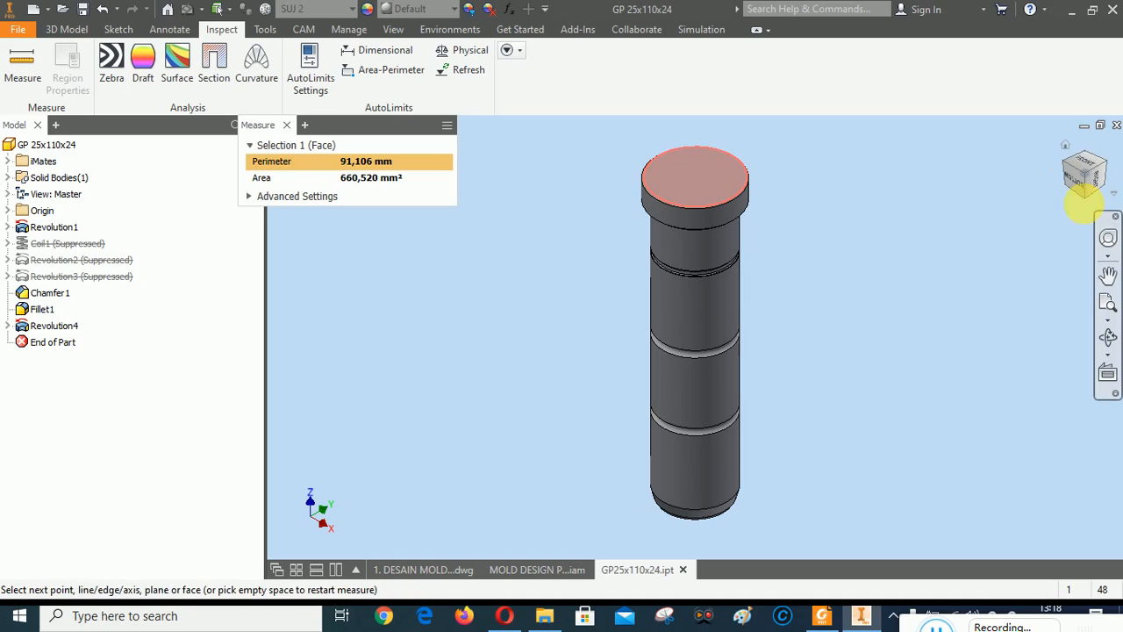
click(1072, 186)
scroll(667, 455, down, 3)
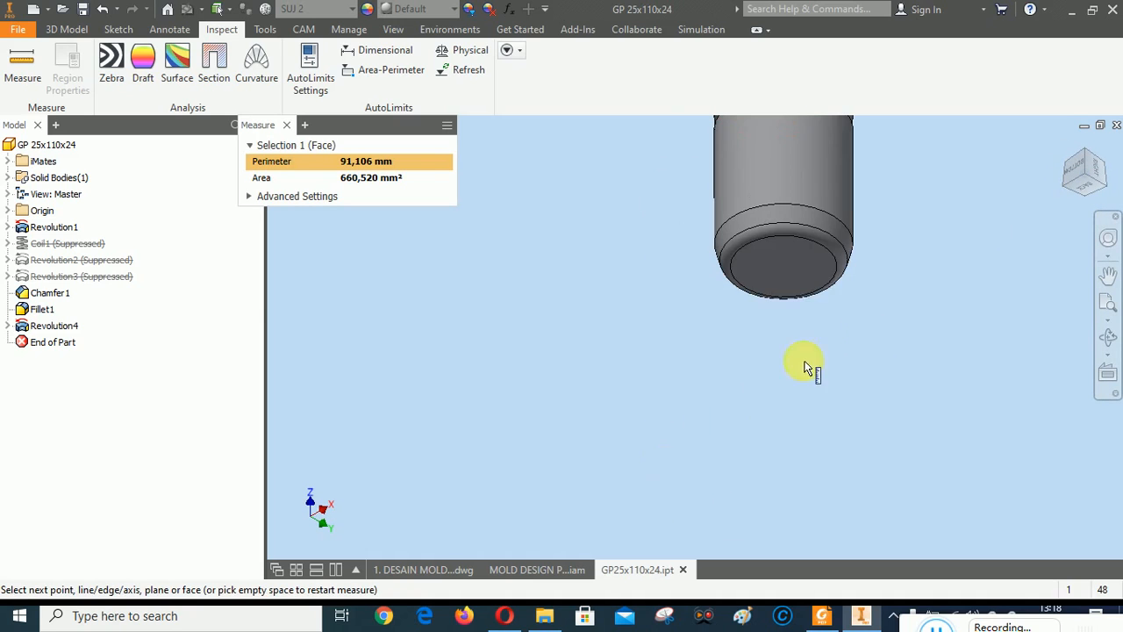
click(799, 272)
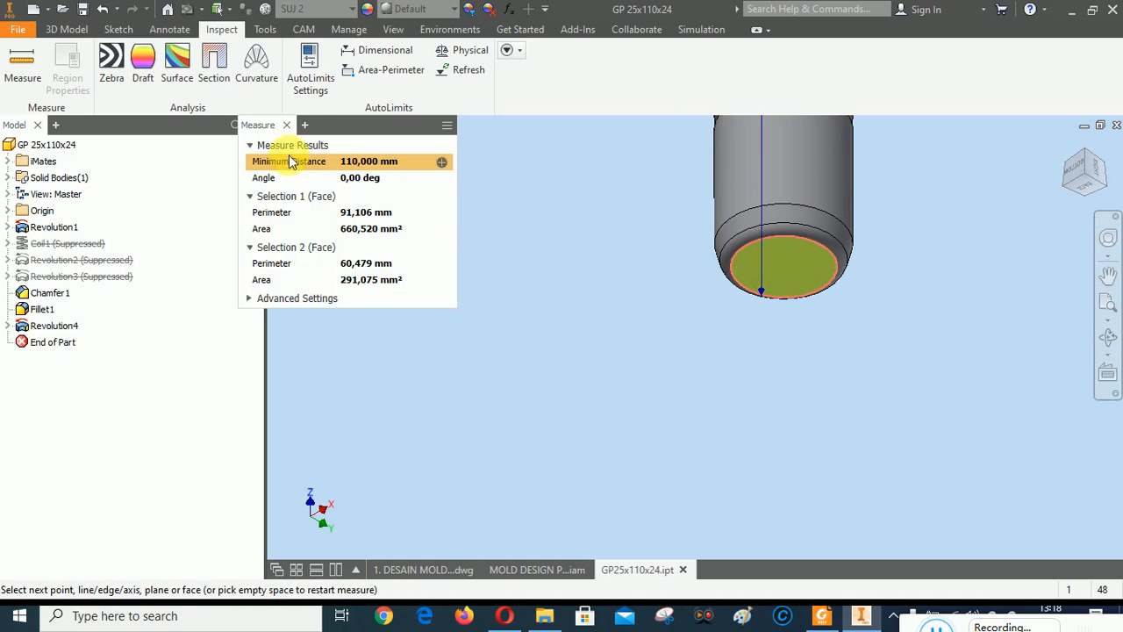
click(289, 126)
scroll(703, 410, up, 4)
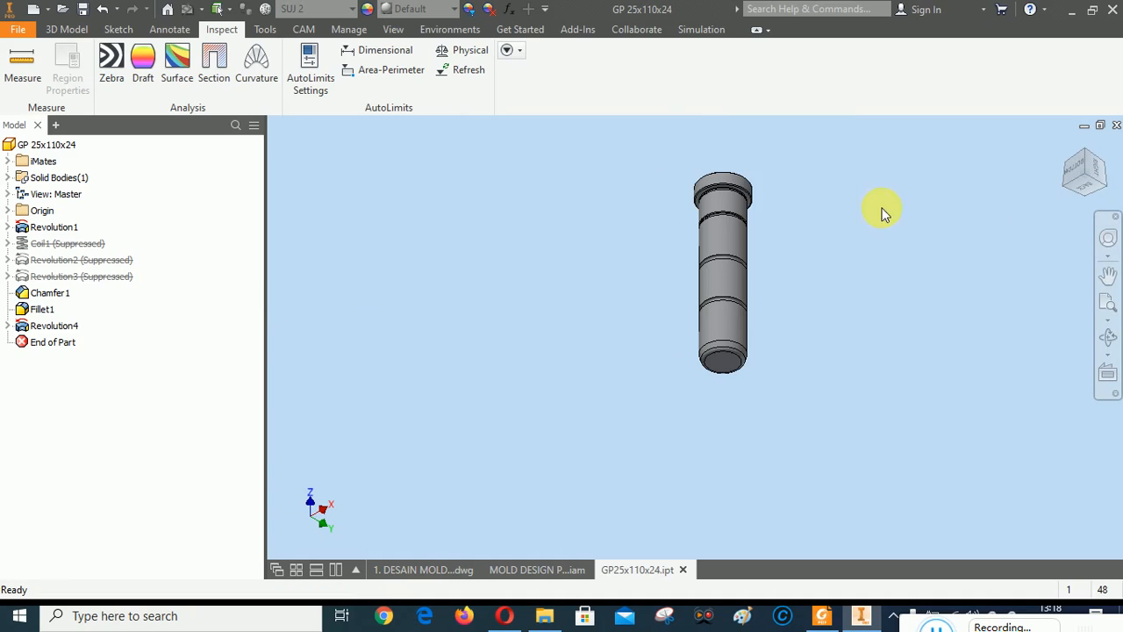
key(r)
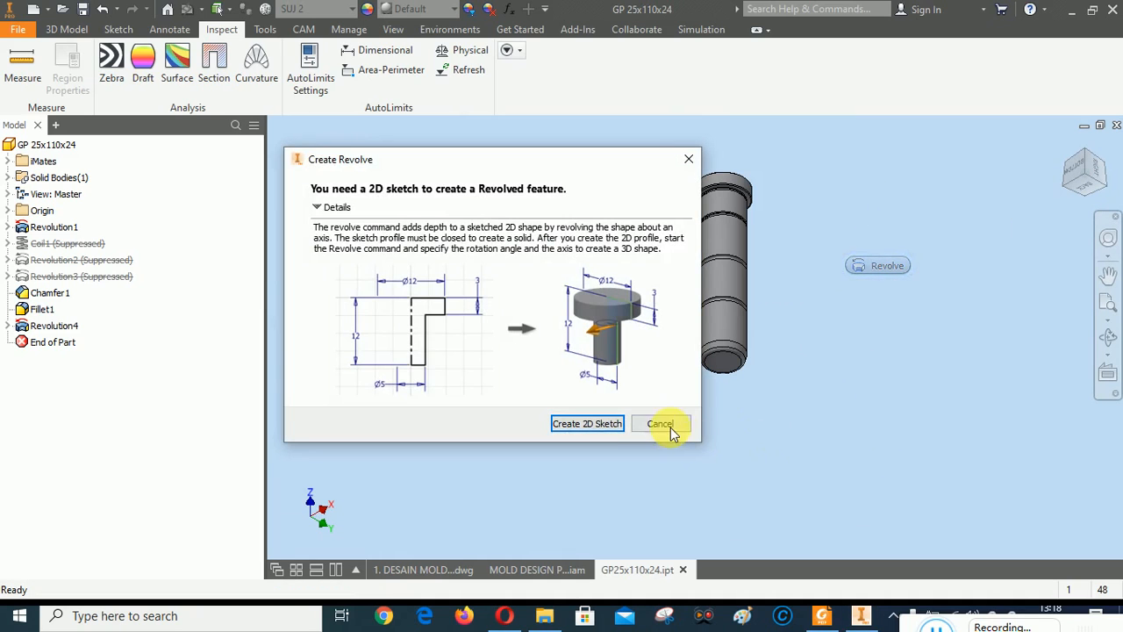
click(660, 424)
click(1068, 150)
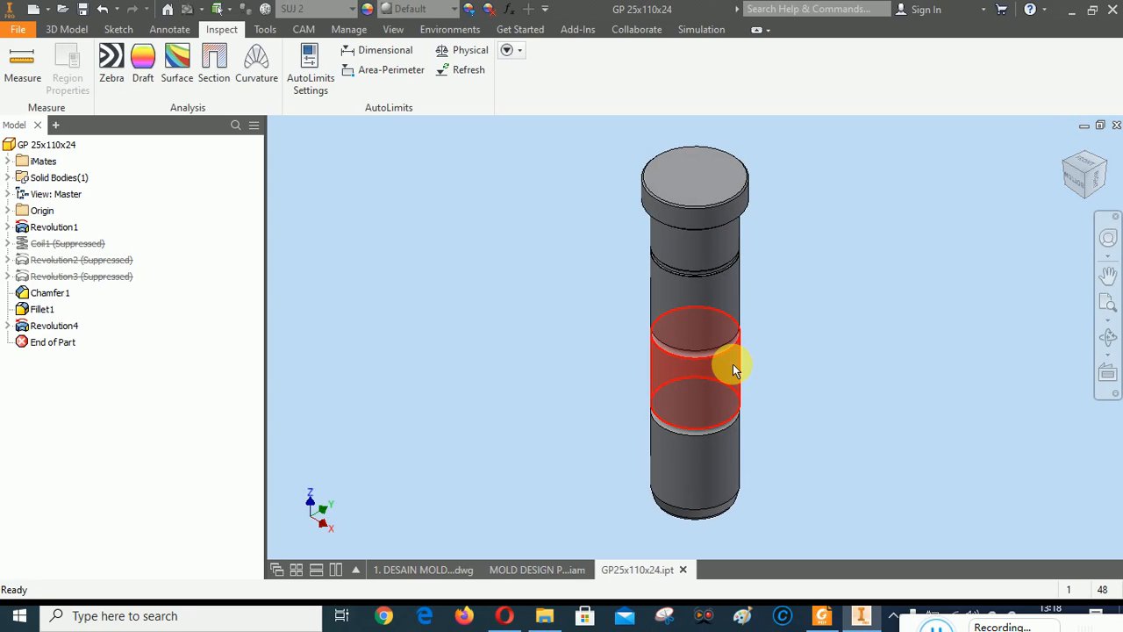
Start a text note in the drawing, insert a diameter symbol to copy it, and discard the note.
click(457, 570)
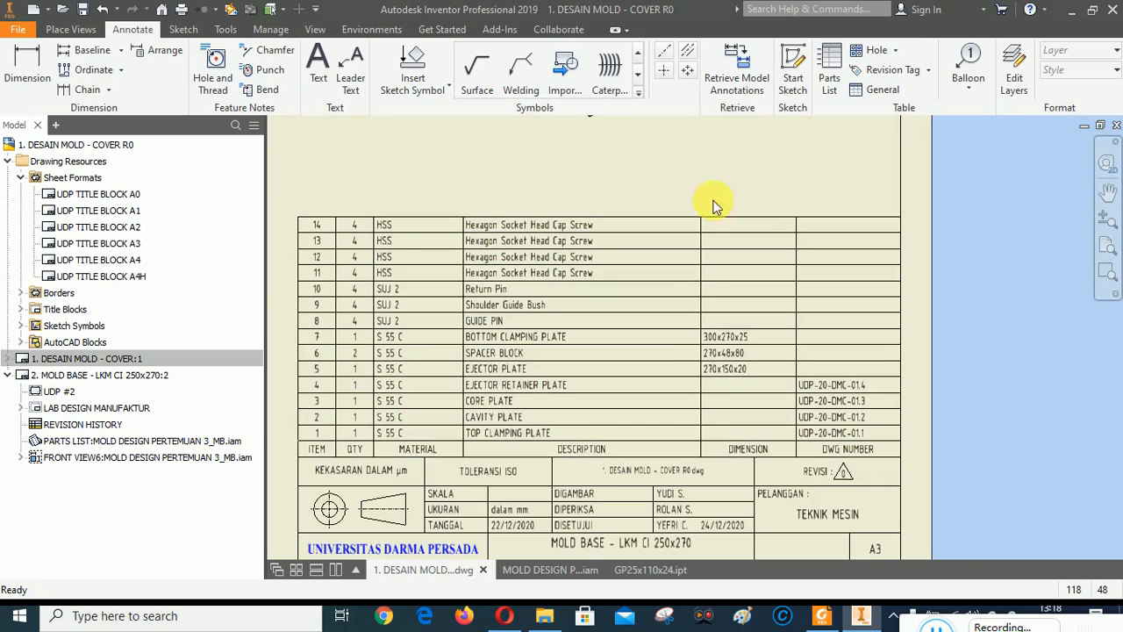
click(319, 66)
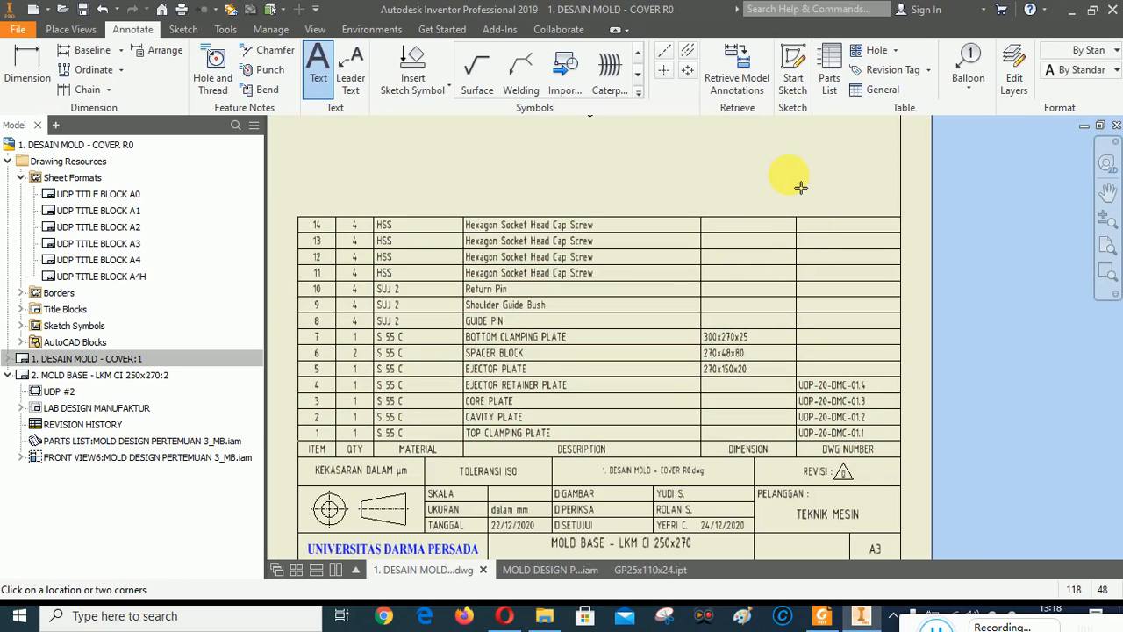
click(799, 185)
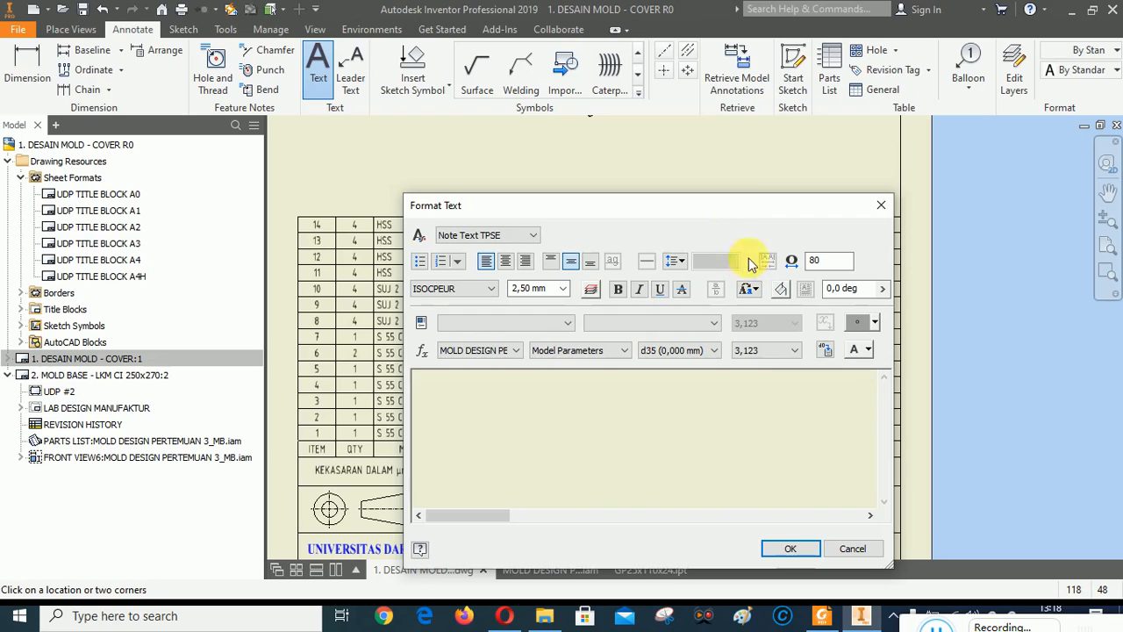
click(835, 192)
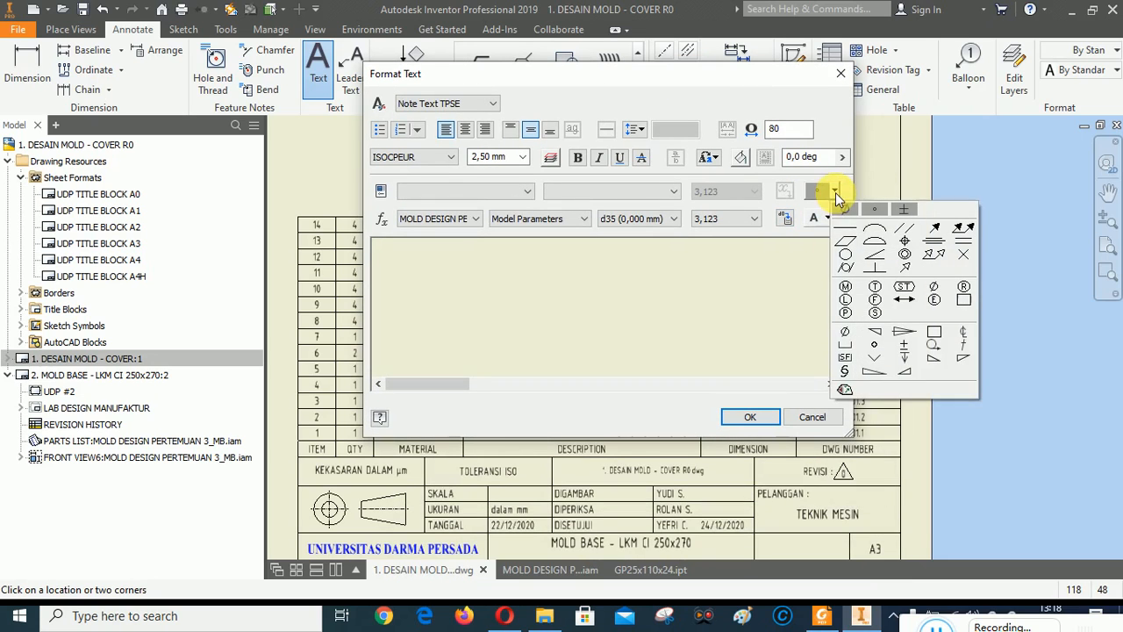
click(846, 209)
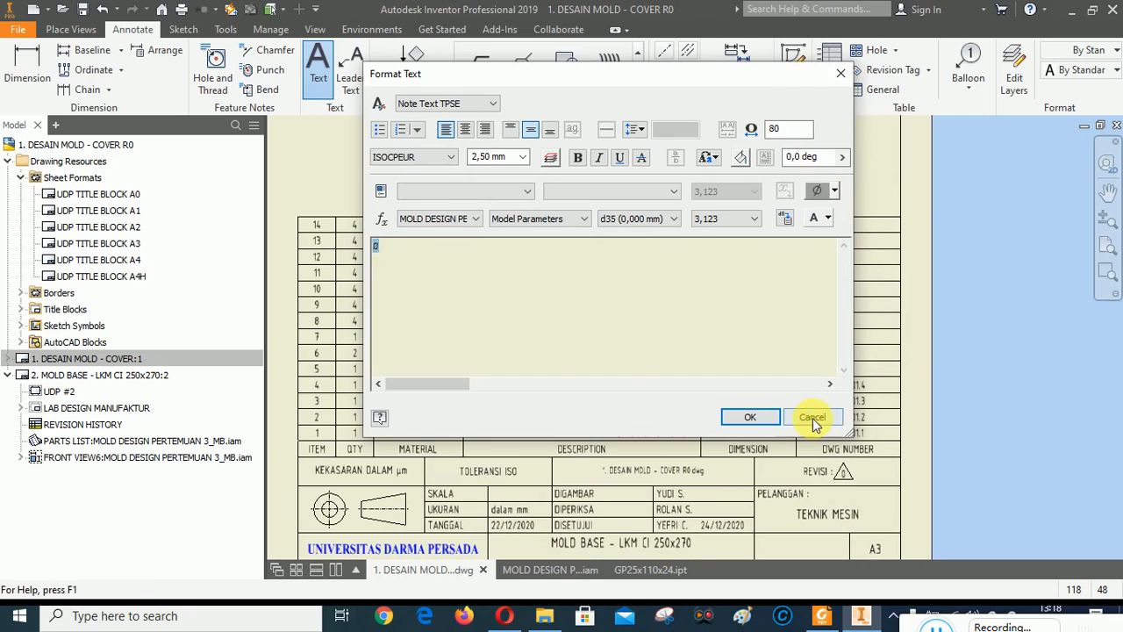
click(813, 419)
right_click(858, 185)
click(918, 186)
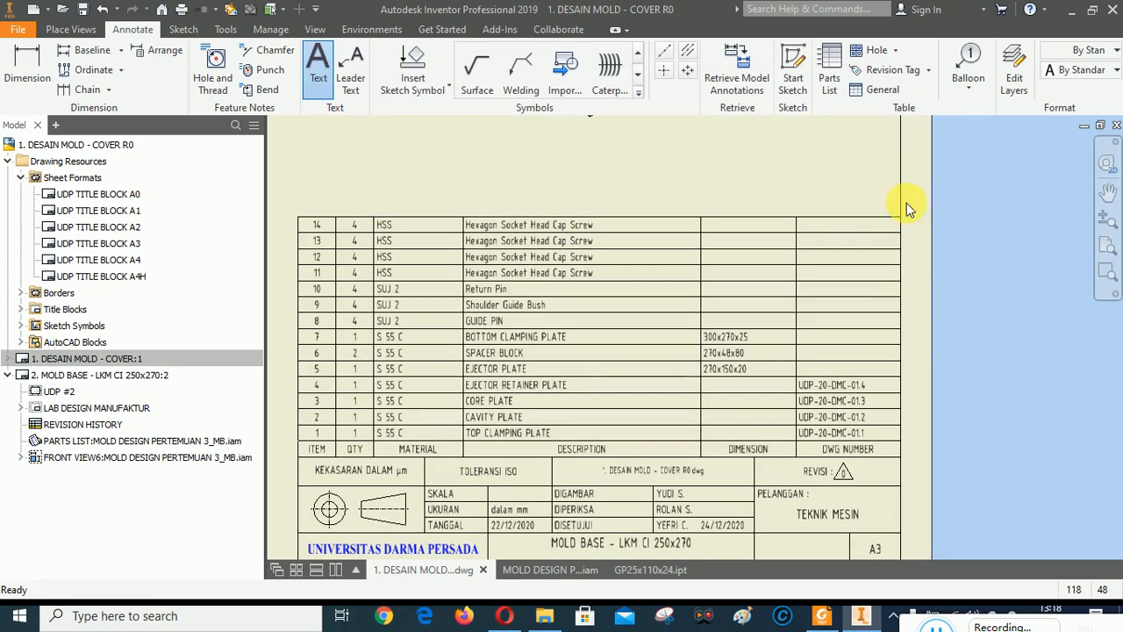
Try to add a custom text iProperty named DIMENSION with the value Ø25x110 to the guide pin part.
click(641, 569)
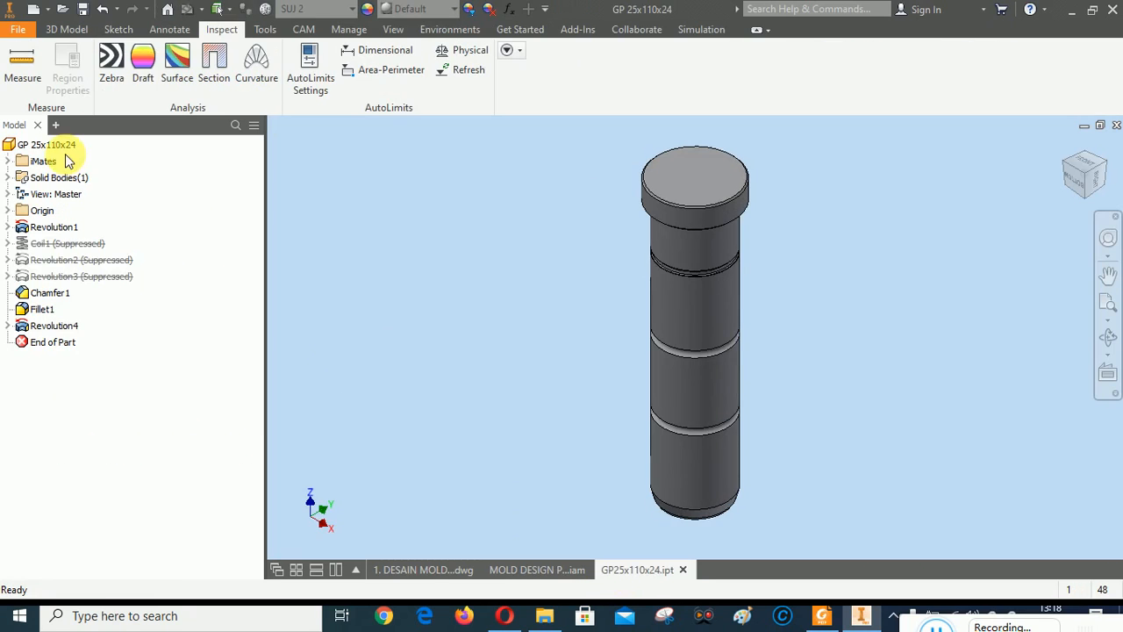
right_click(40, 144)
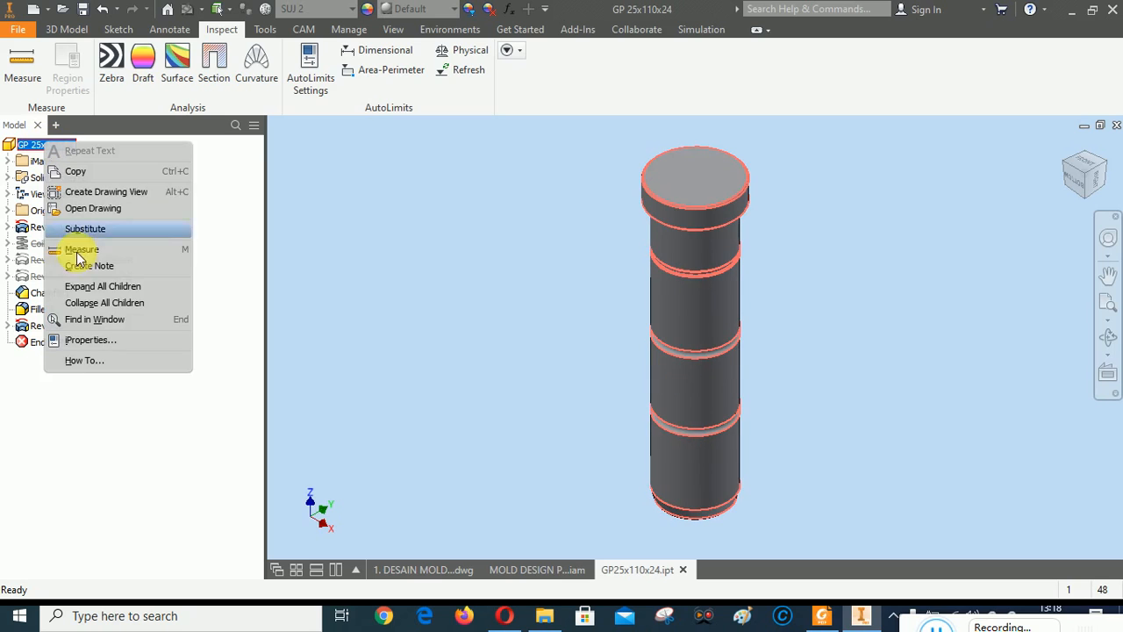
click(84, 341)
click(174, 70)
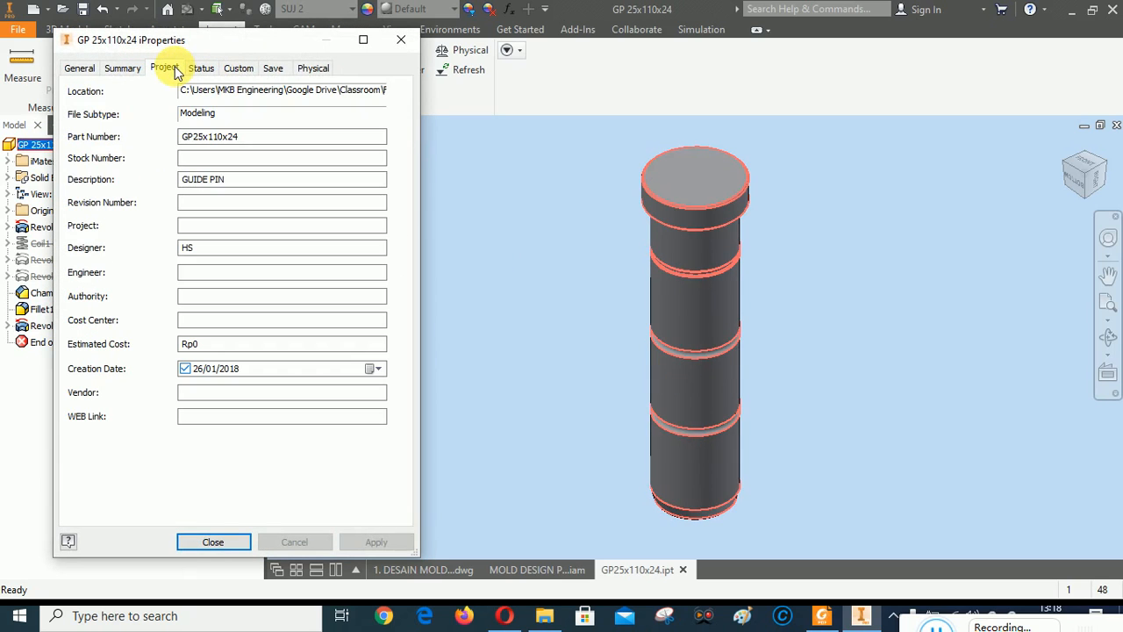
click(239, 69)
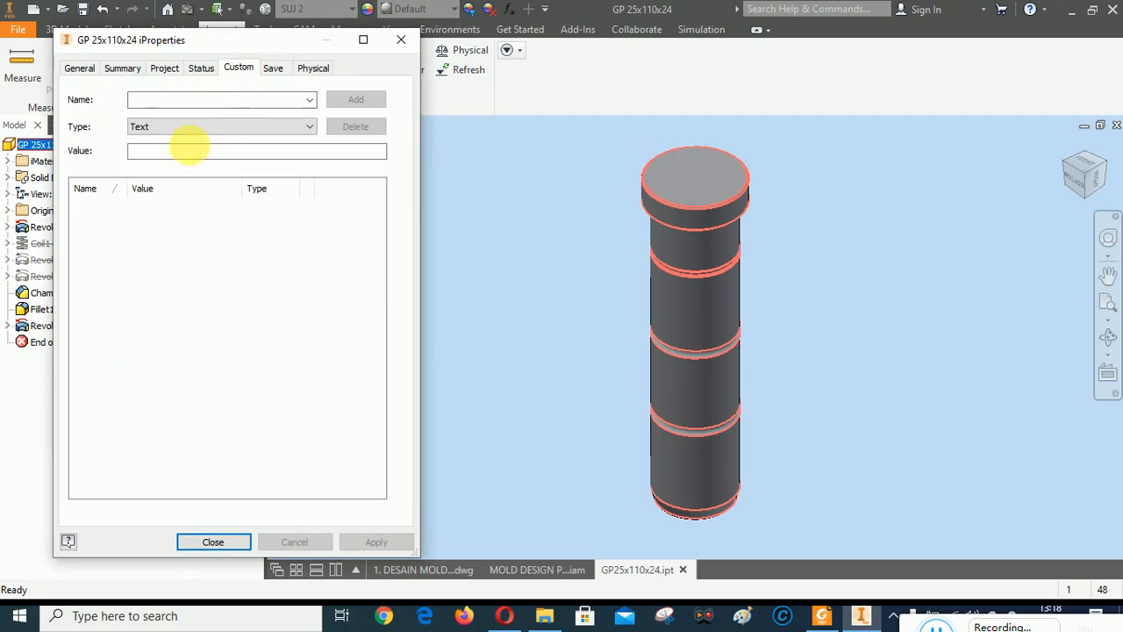
click(172, 102)
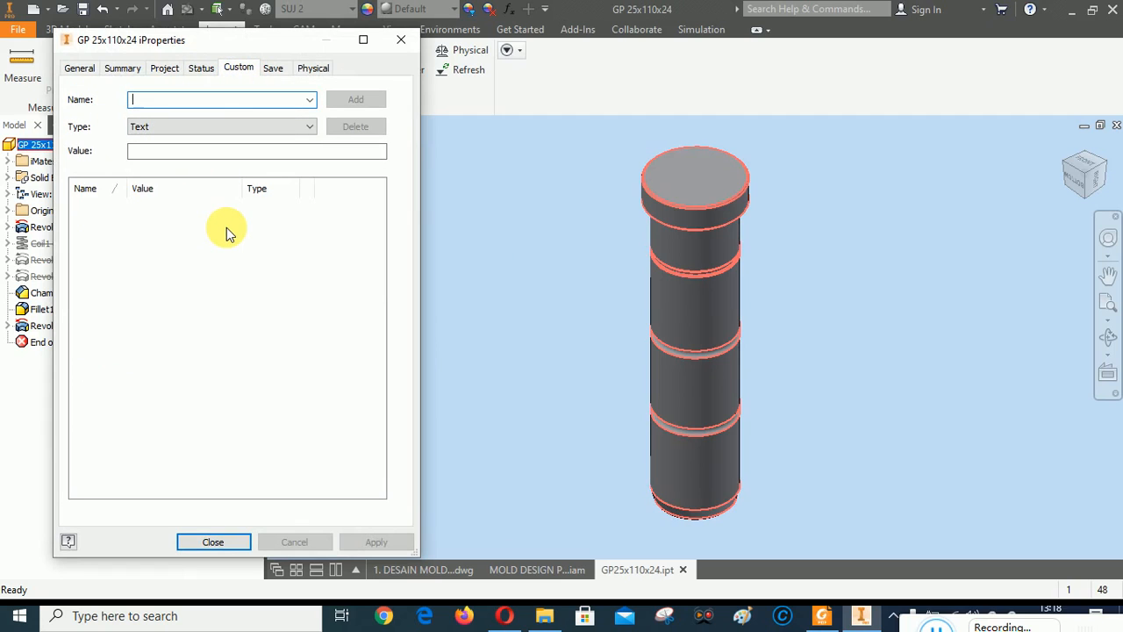
text(DIMENSION)
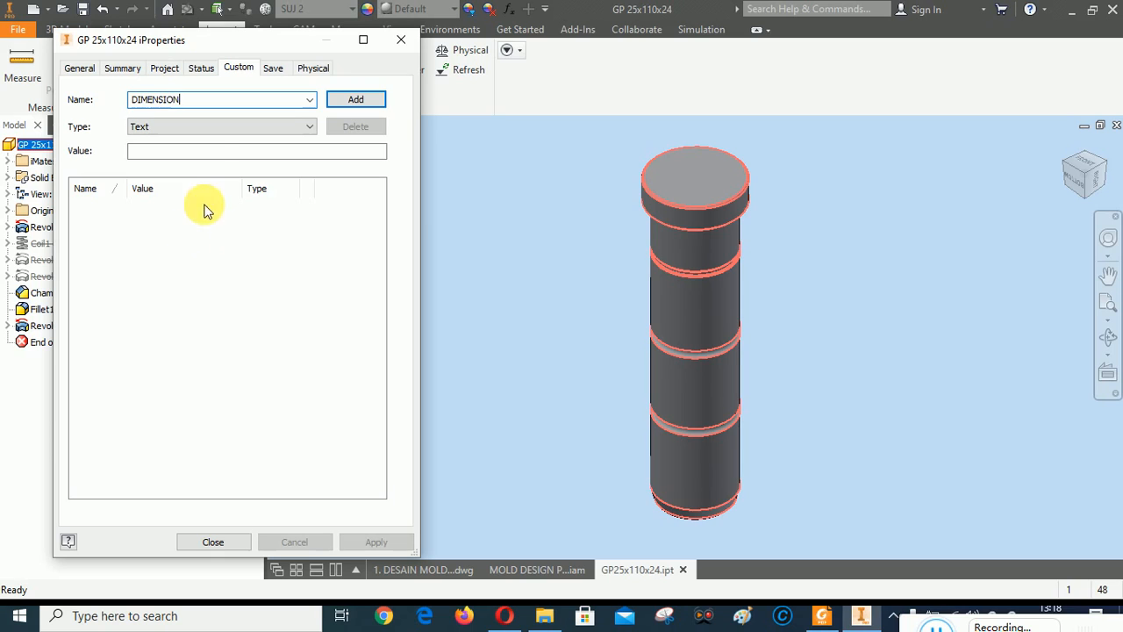
click(168, 153)
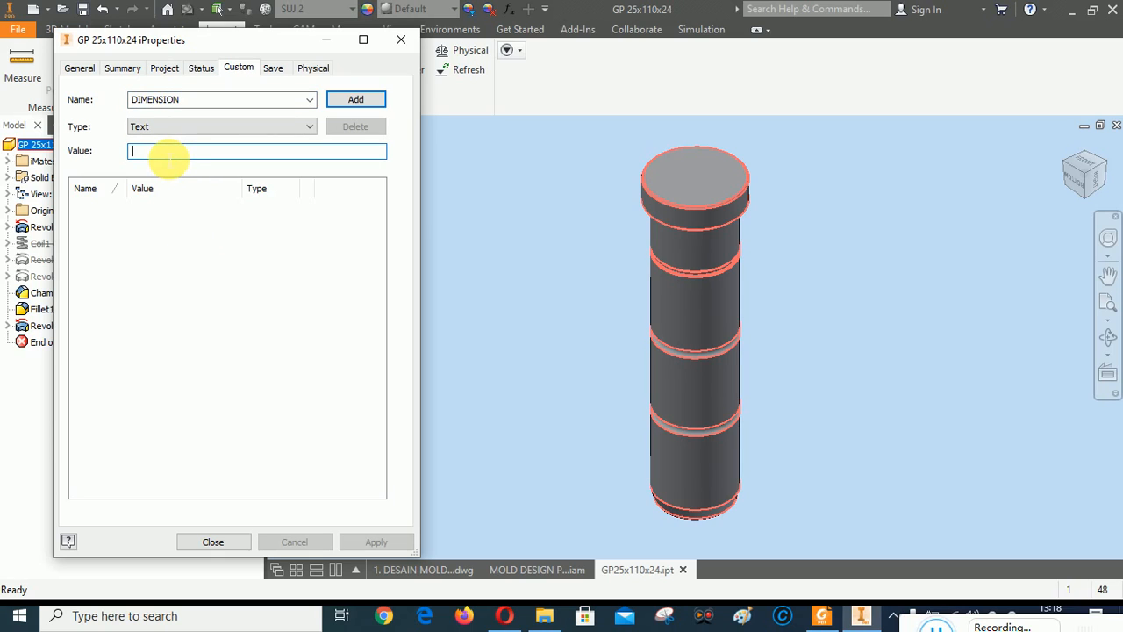
text(Ø25x110)
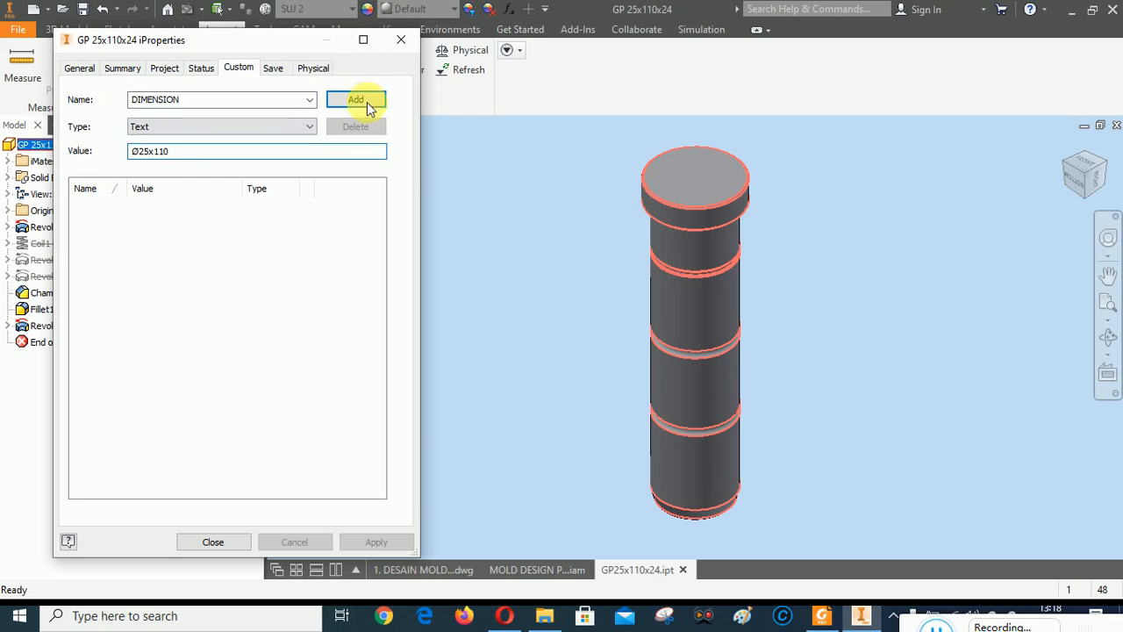
click(356, 100)
click(370, 547)
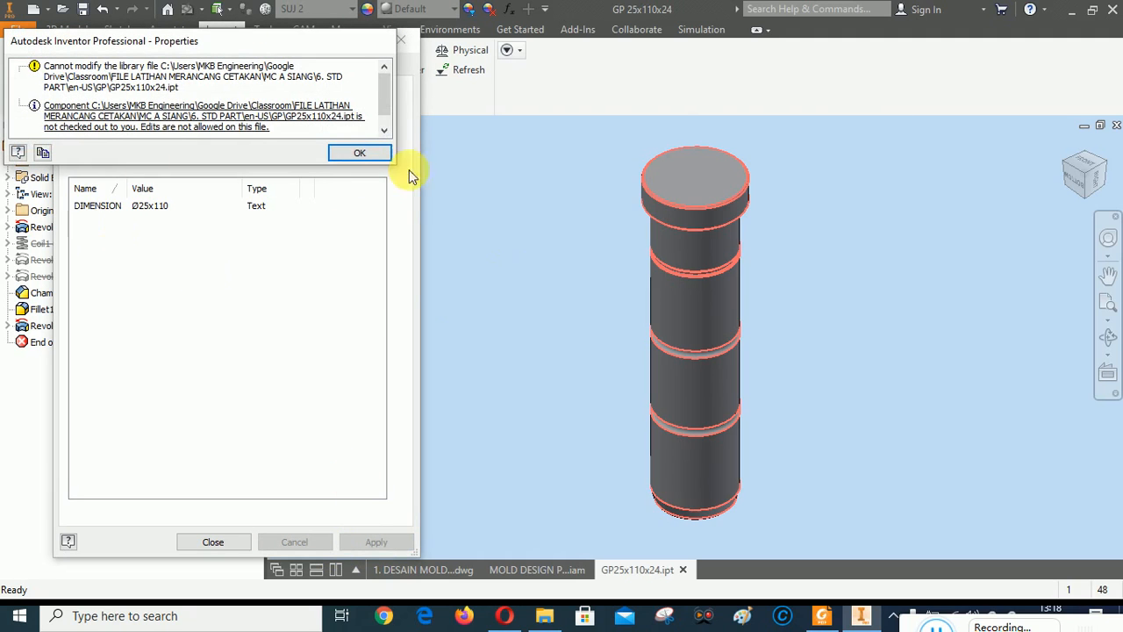
click(367, 154)
Copy the DIMENSION value from the guide pin's custom iProperties and close the iProperties dialog.
click(143, 207)
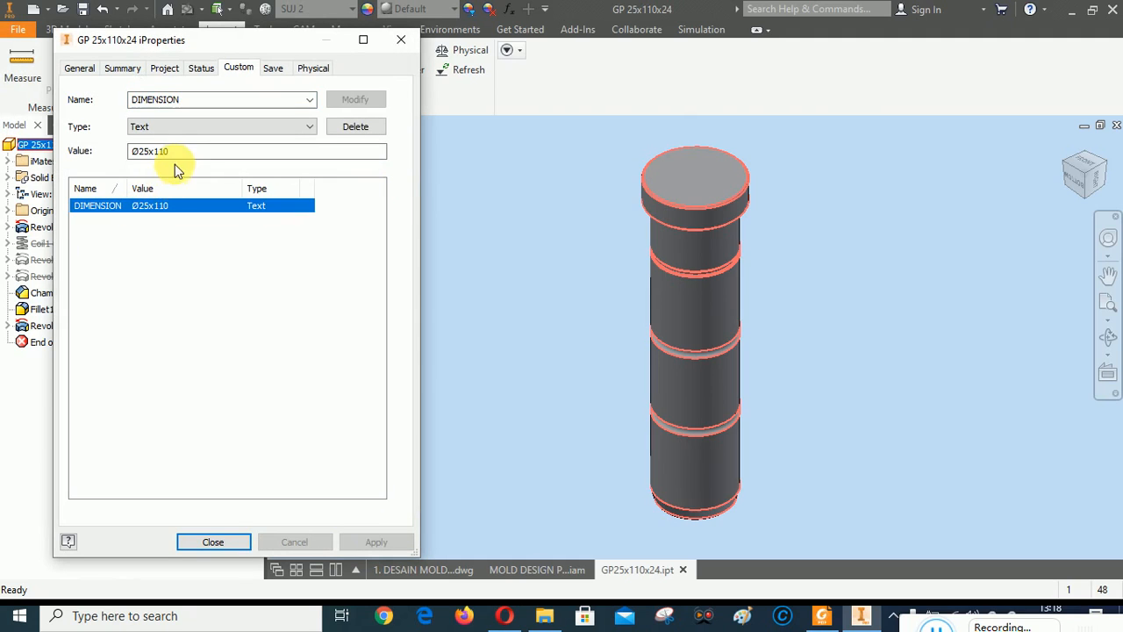
double_click(150, 152)
key(ctrl+c)
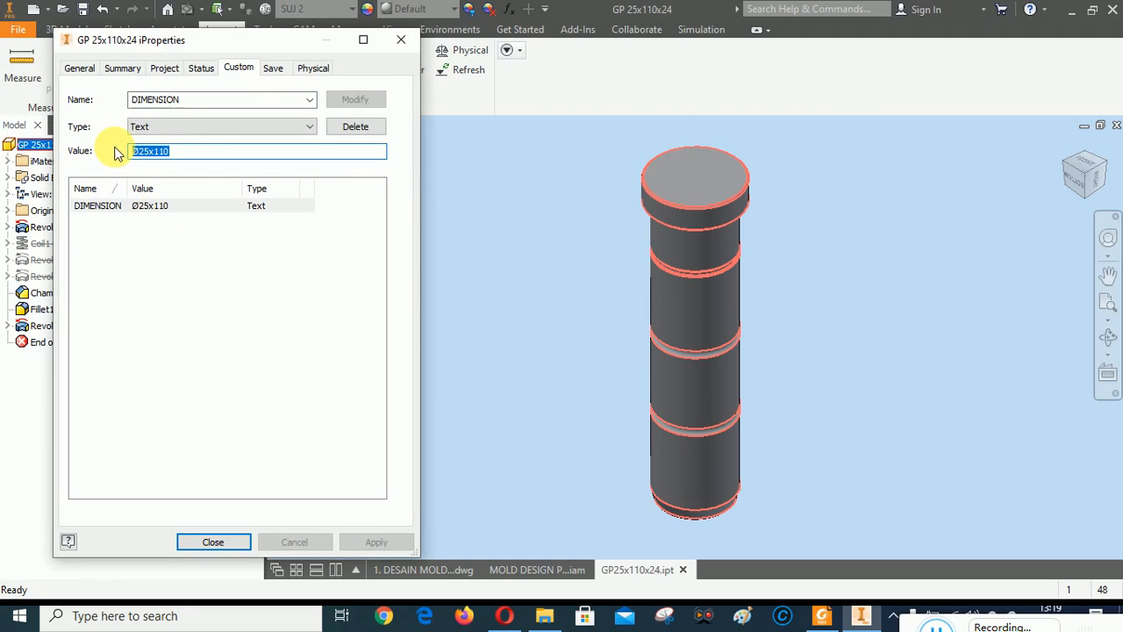
click(214, 541)
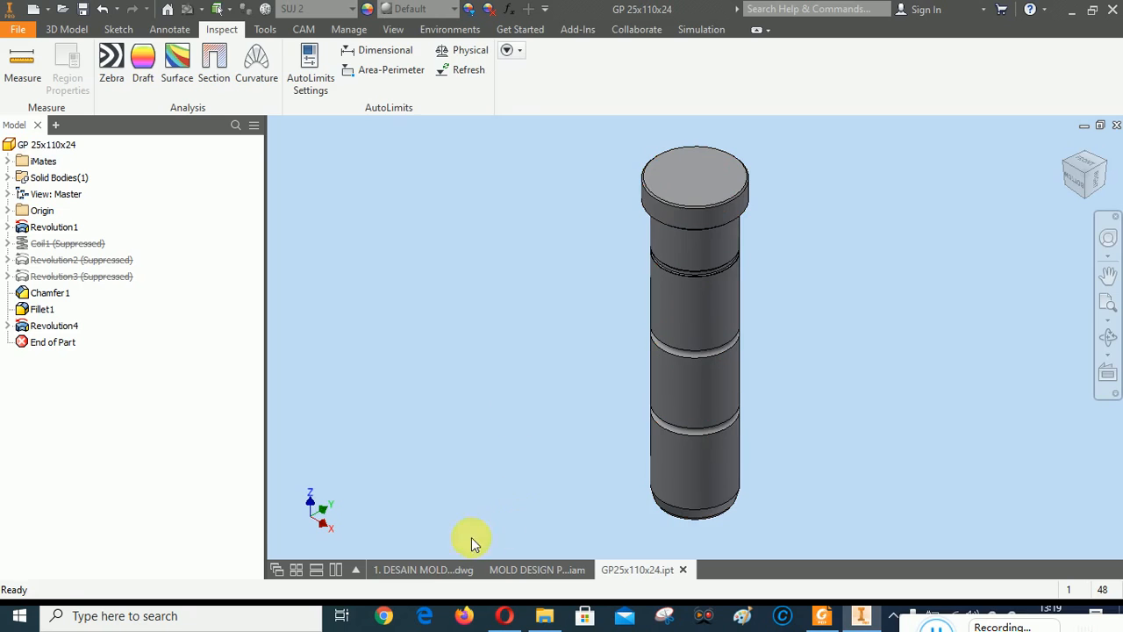
Edit the drawing's parts list and apply Ø25x110 as the dimension of item 8, GUIDE PIN.
click(420, 570)
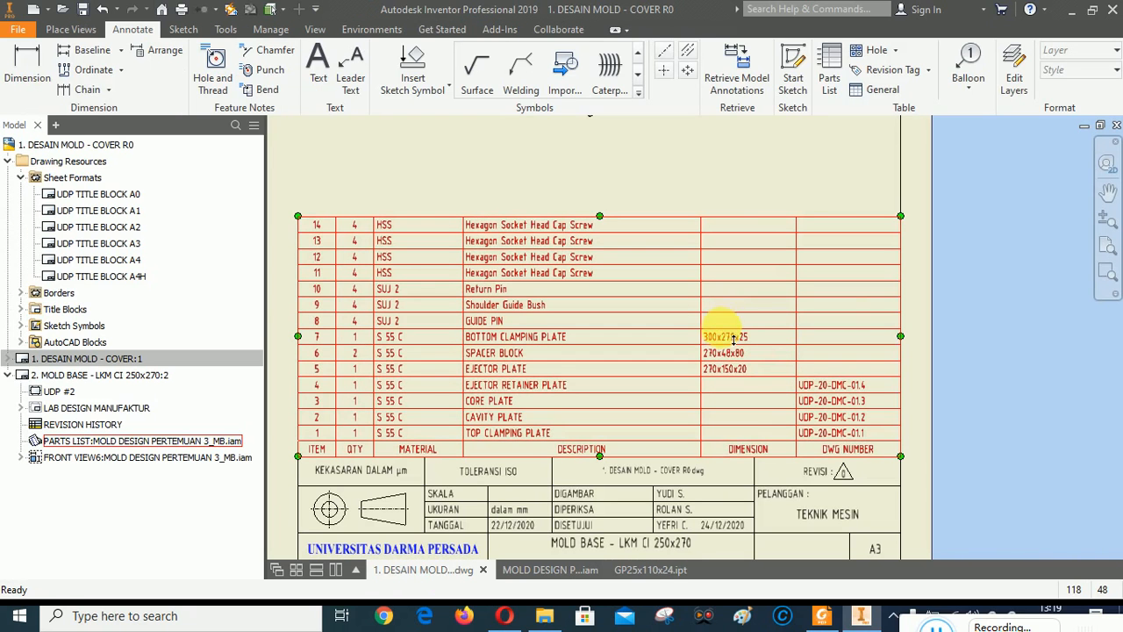
right_click(721, 339)
click(748, 395)
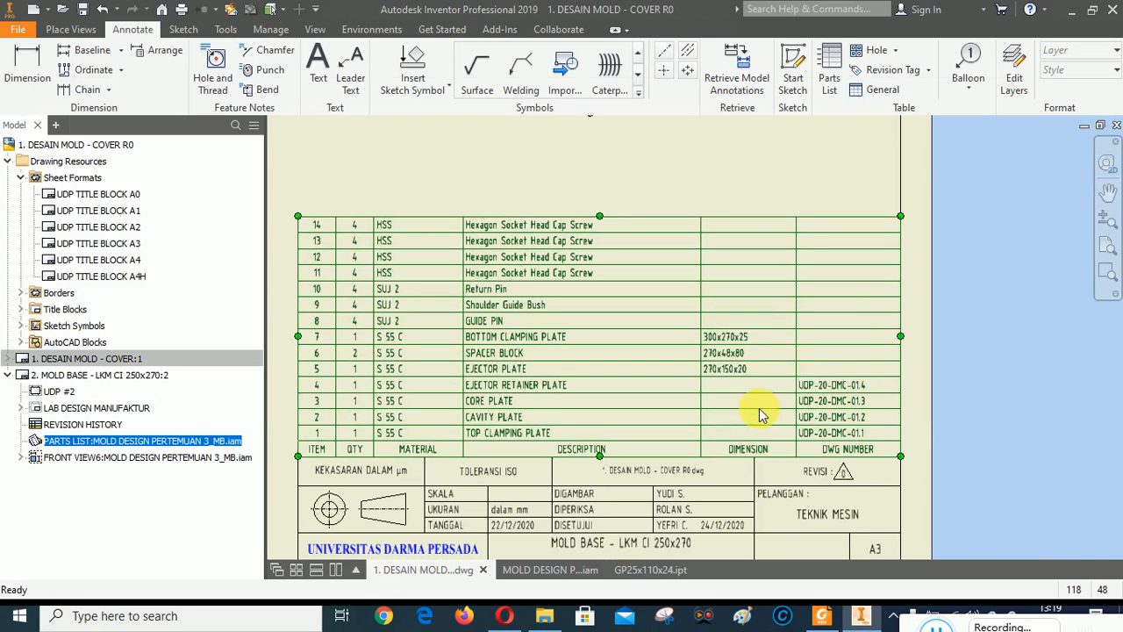
click(790, 249)
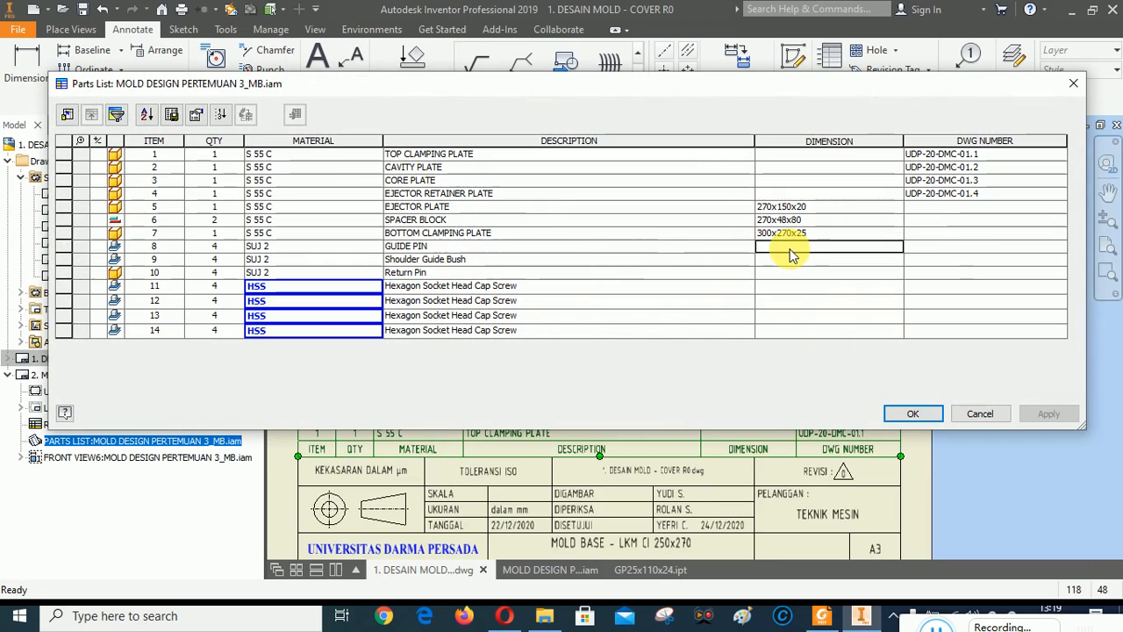
key(ctrl+v)
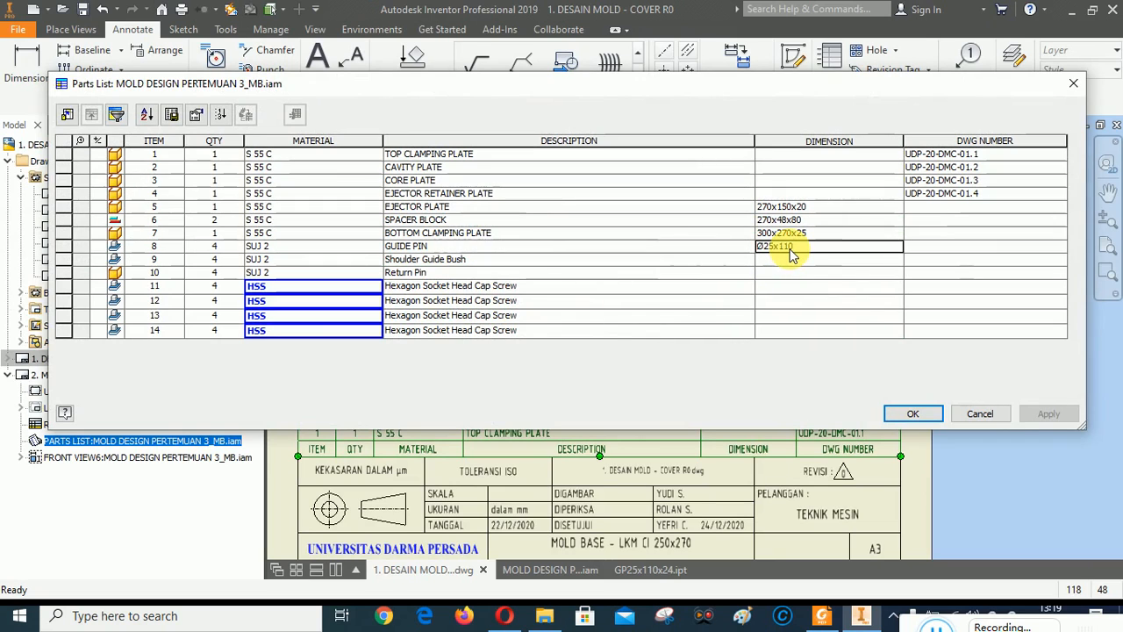
click(870, 317)
click(1044, 414)
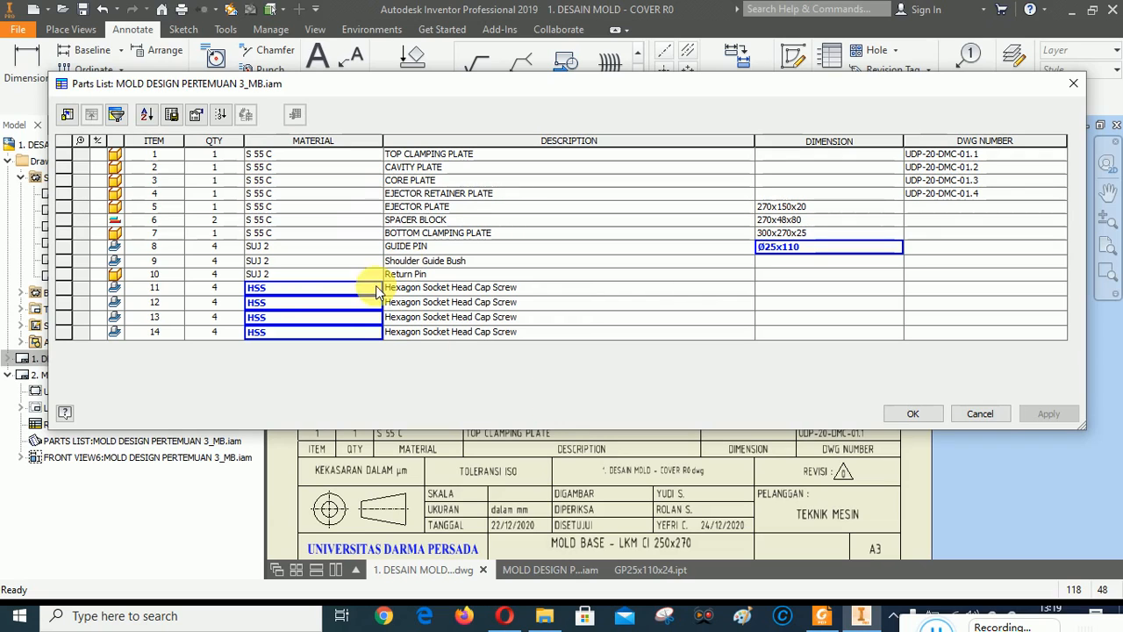
Open the part file of item 9, Shoulder Guide Bush, from its parts list row and measure the diameter of its upper bore face.
right_click(117, 263)
click(154, 271)
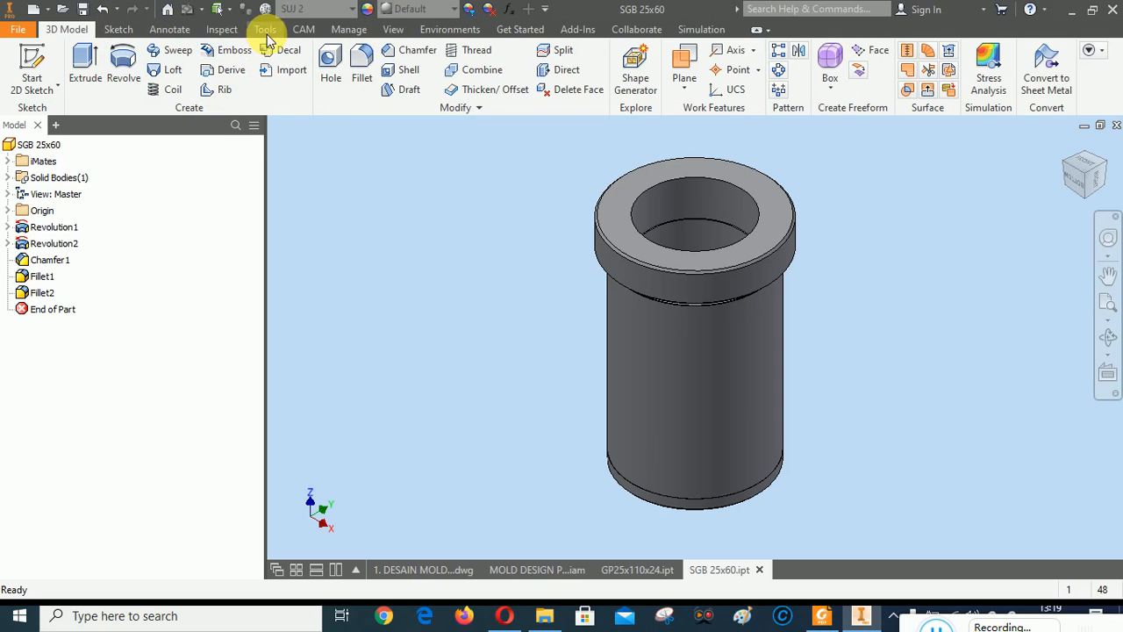
click(222, 30)
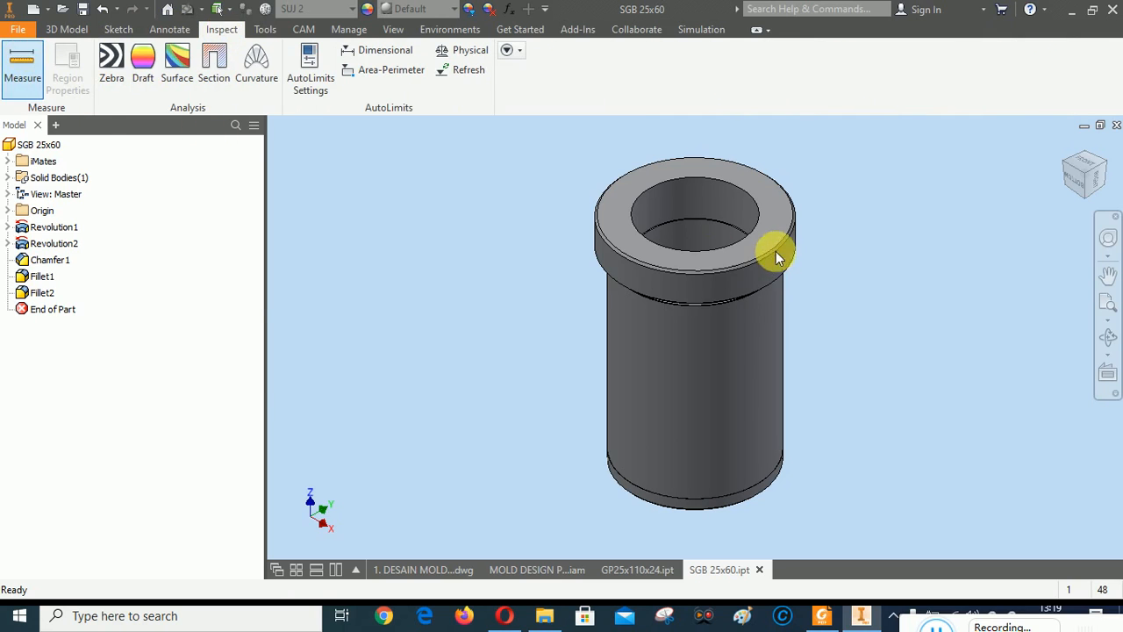
click(724, 204)
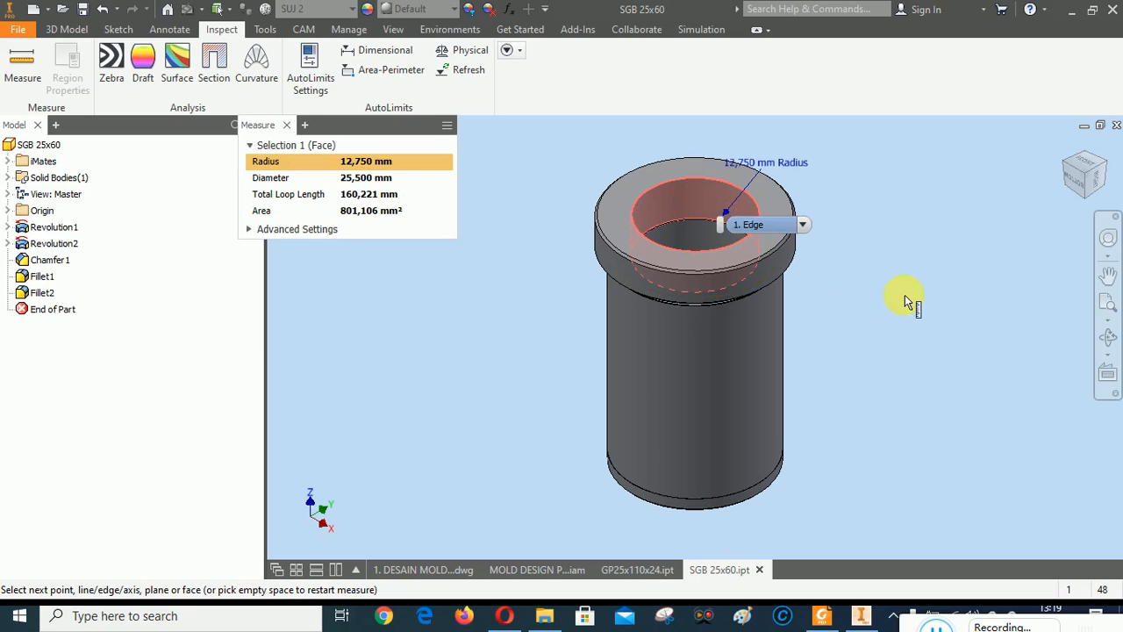
click(921, 348)
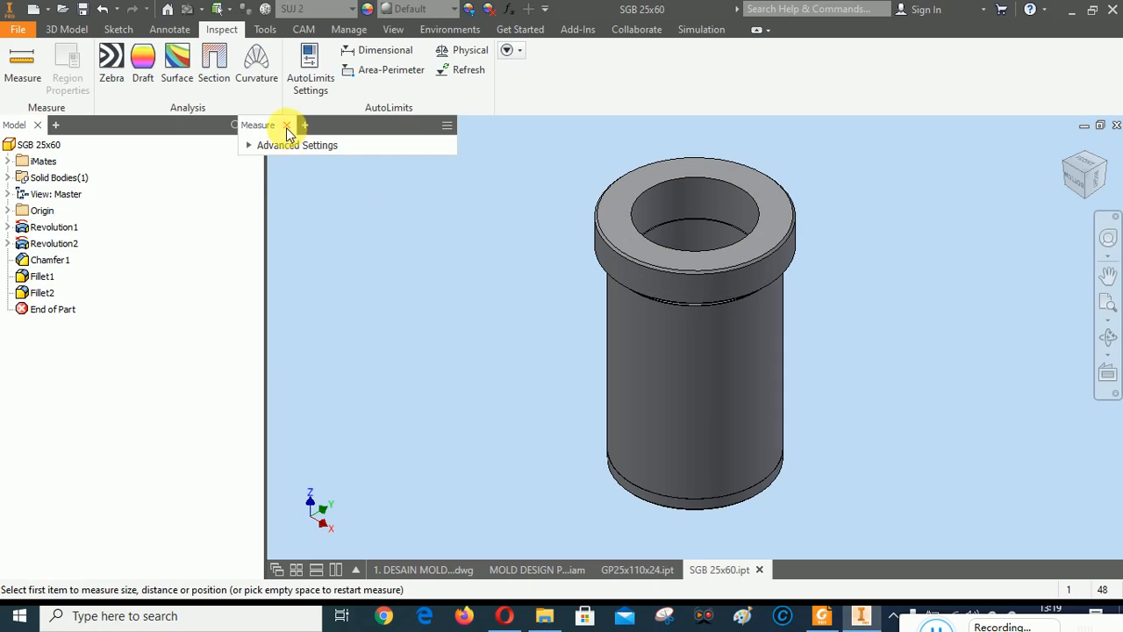
Check the guide pin part file and set the dimension of item 8, GUIDE PIN, to Ø25x110x24 in the drawing's parts list.
click(287, 128)
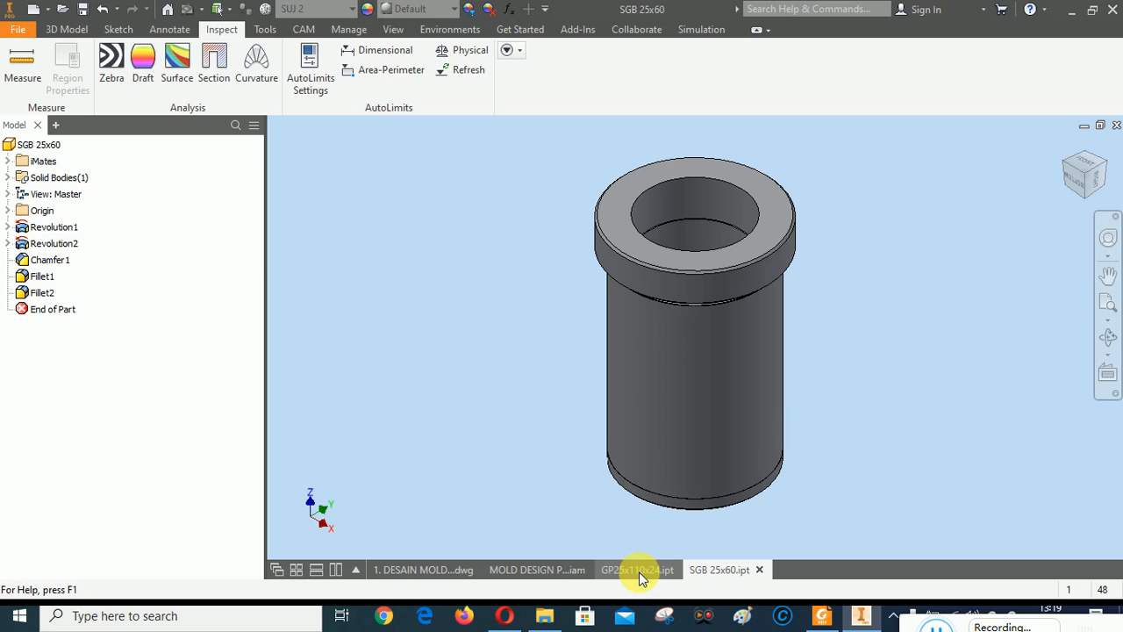
mouse_move(639, 572)
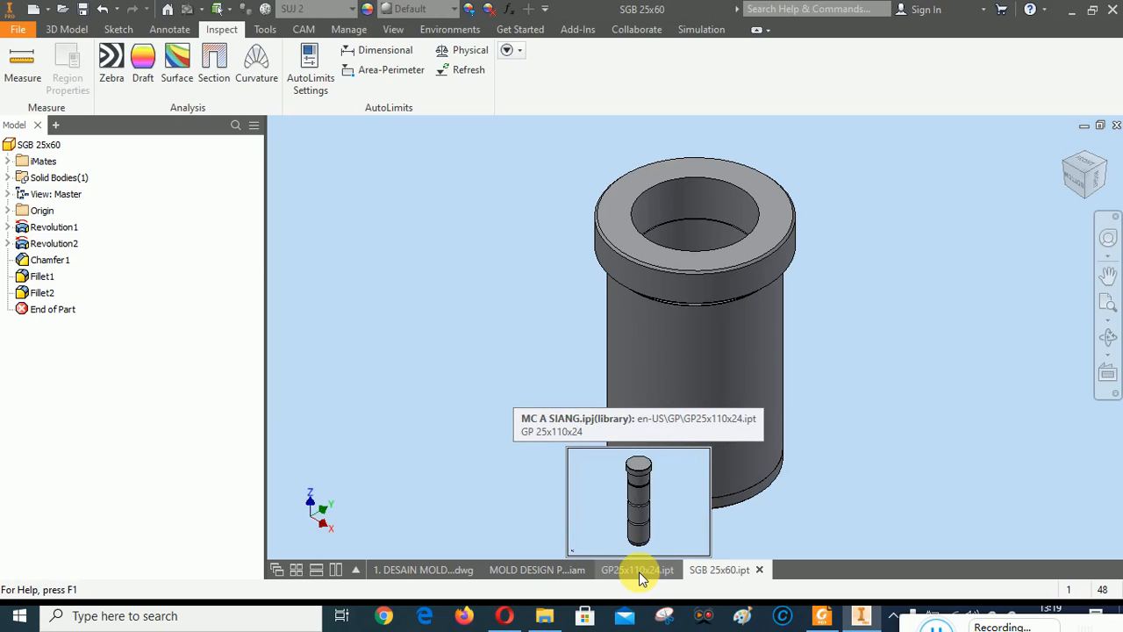
click(639, 572)
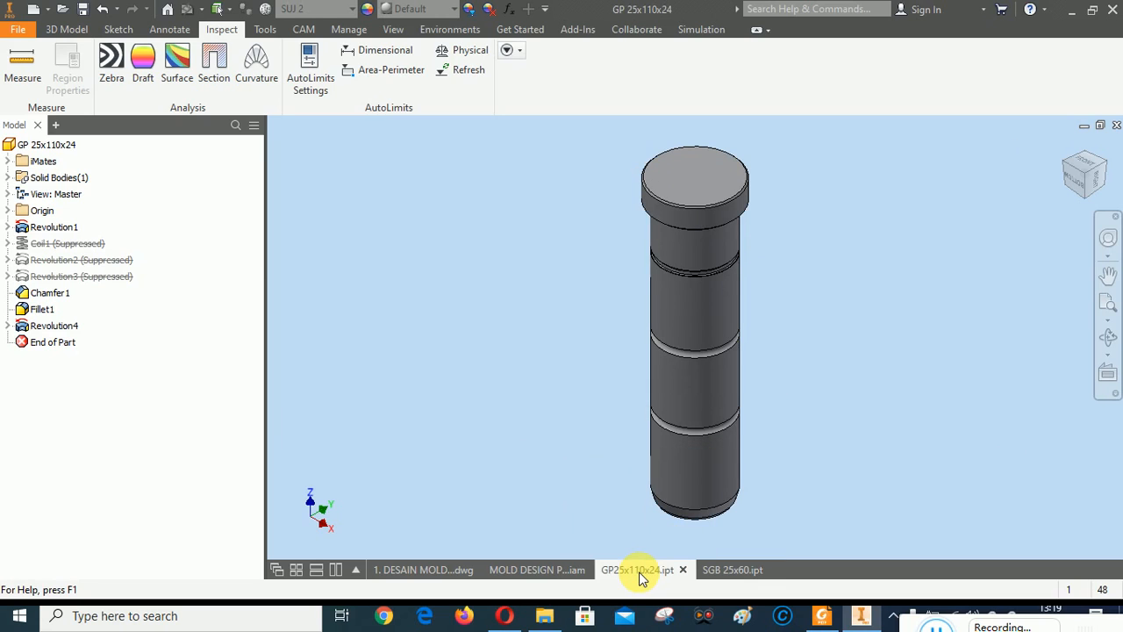
click(414, 569)
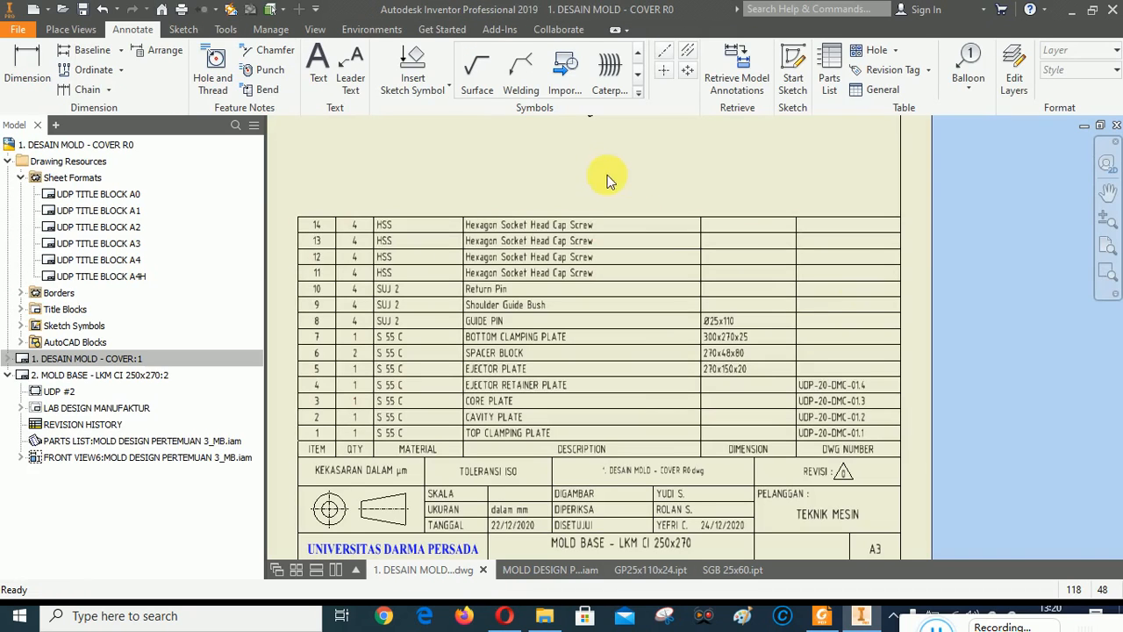
right_click(719, 303)
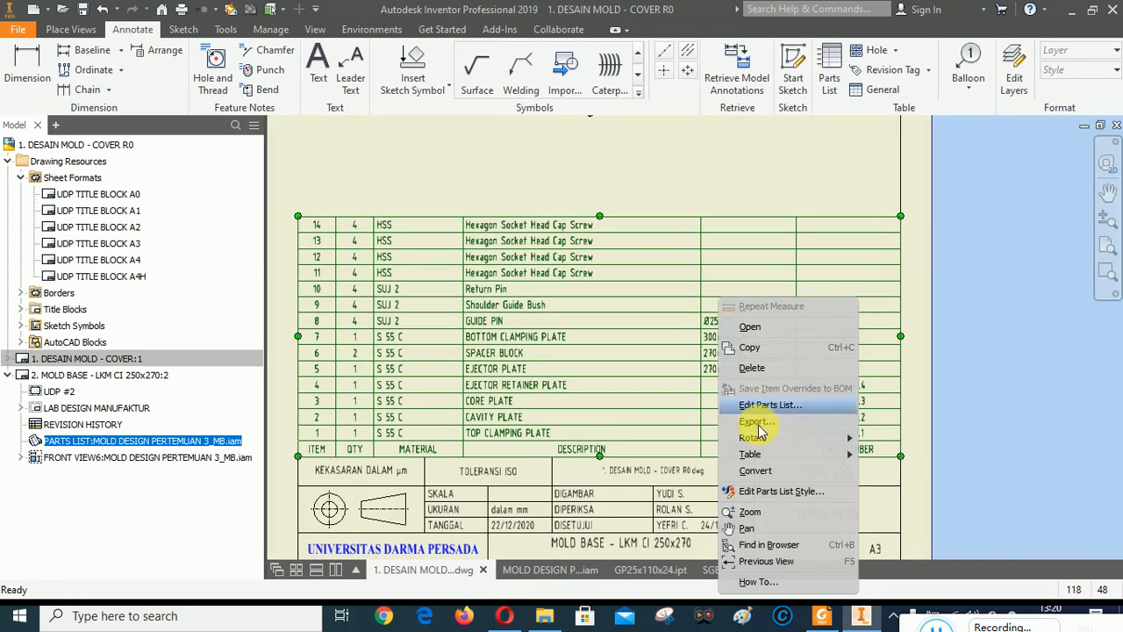
click(760, 404)
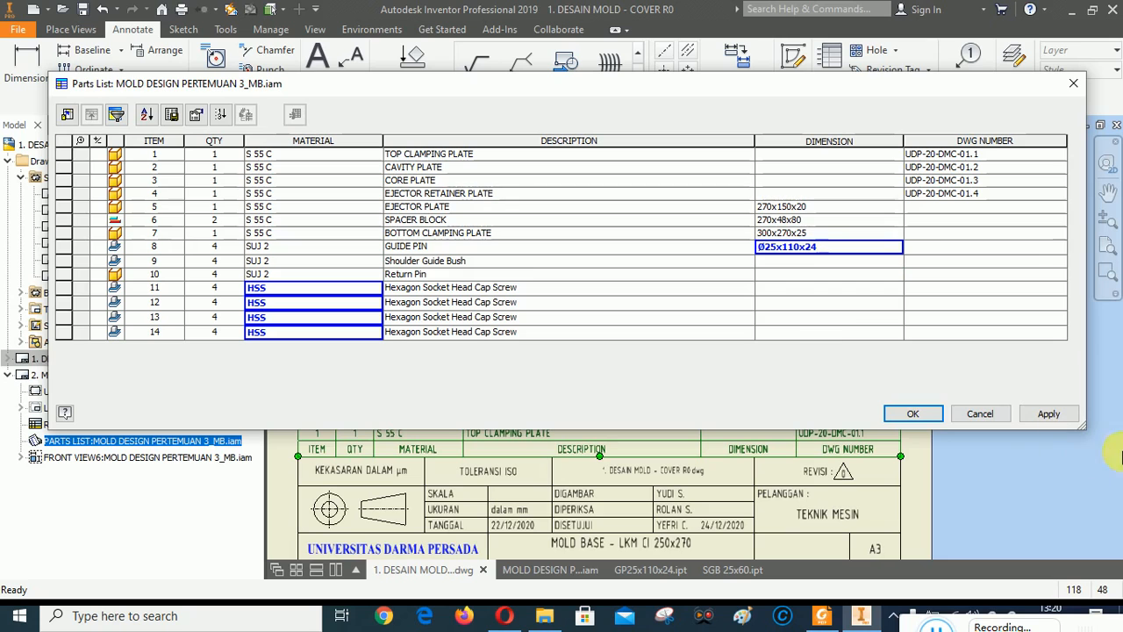
click(1048, 413)
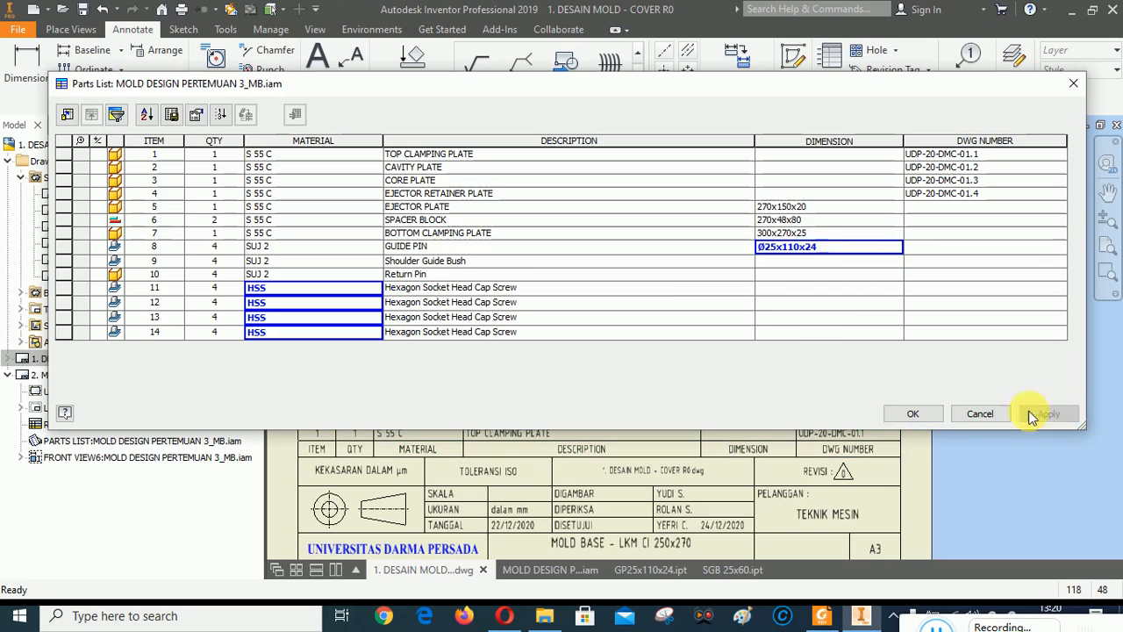
click(914, 414)
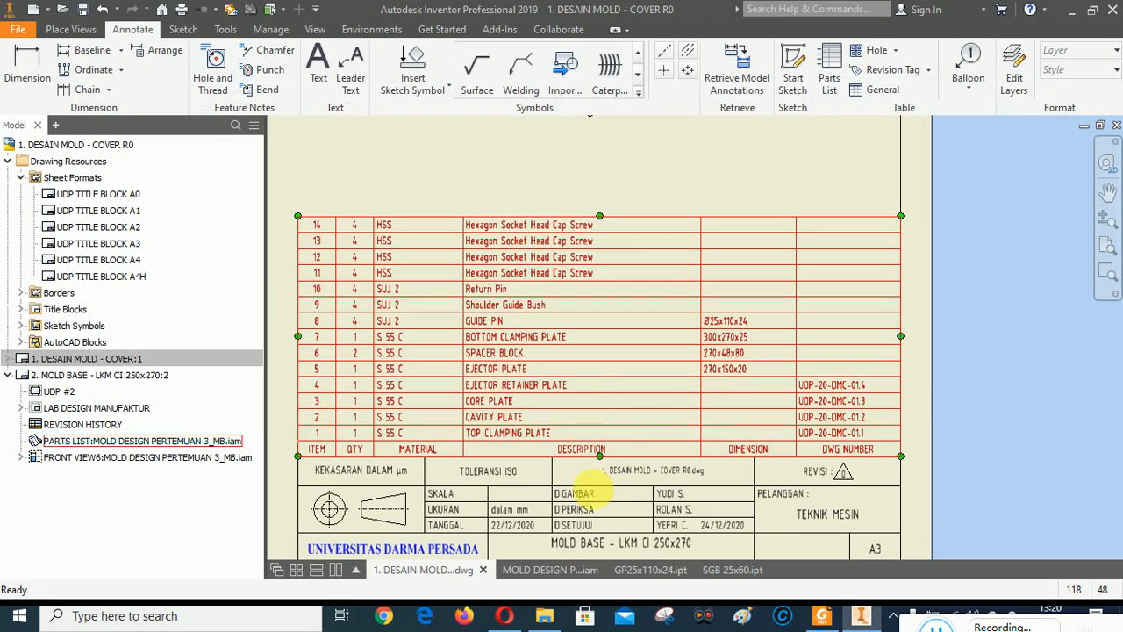
Check the SGB 25x60 part and apply Ø25x600 as the dimension of item 9, Shoulder Guide Bush, in the parts list.
click(733, 569)
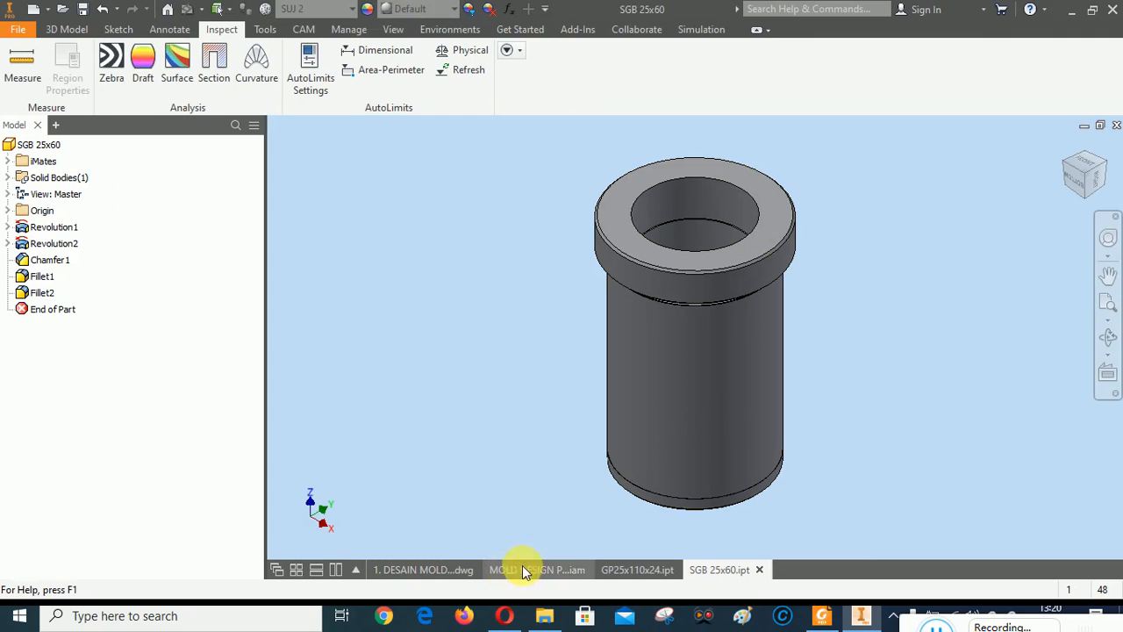
click(443, 566)
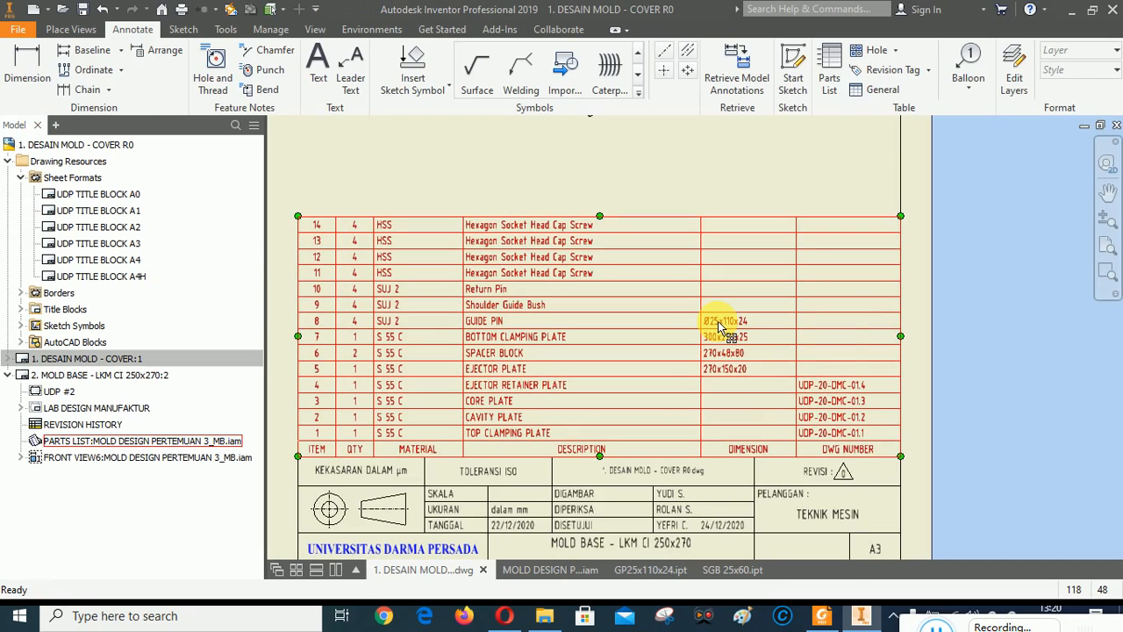
right_click(718, 325)
click(751, 401)
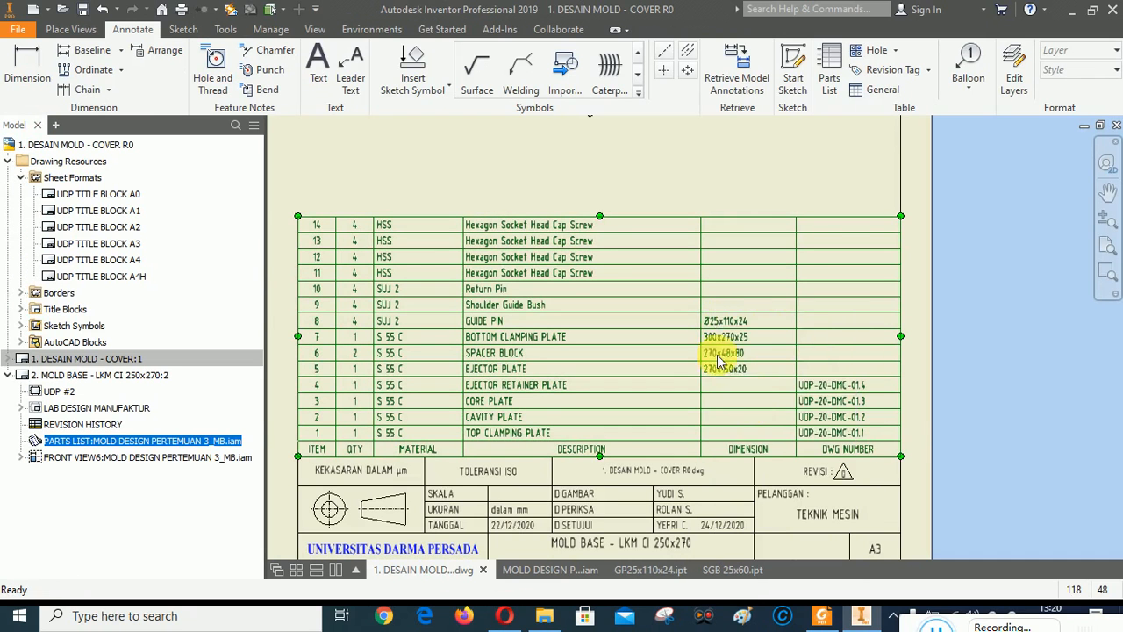
click(789, 263)
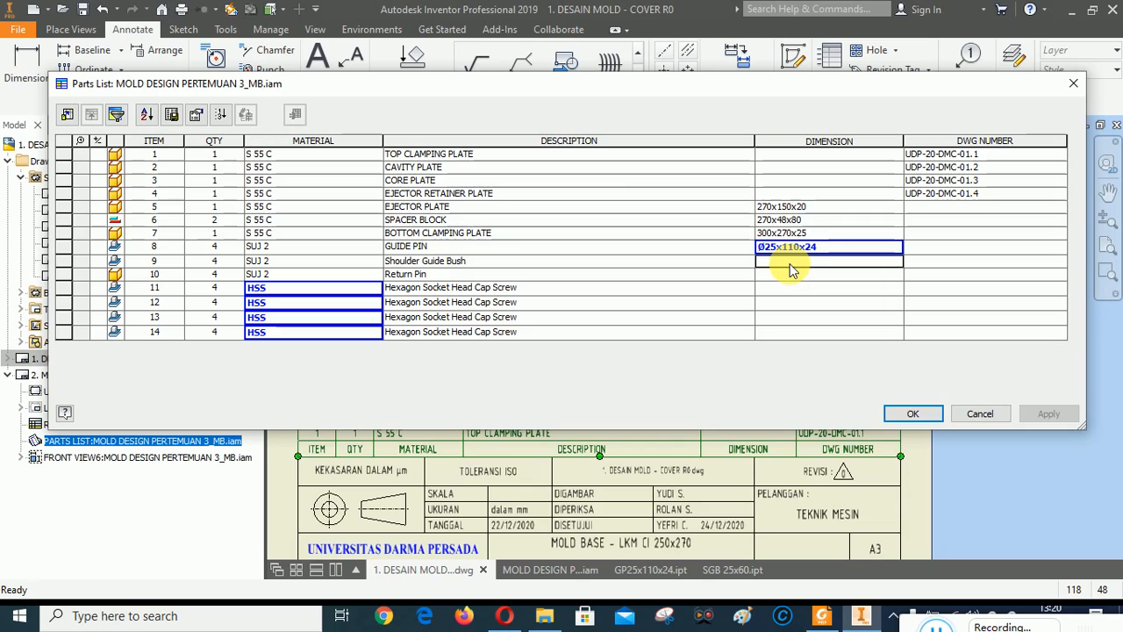
click(801, 265)
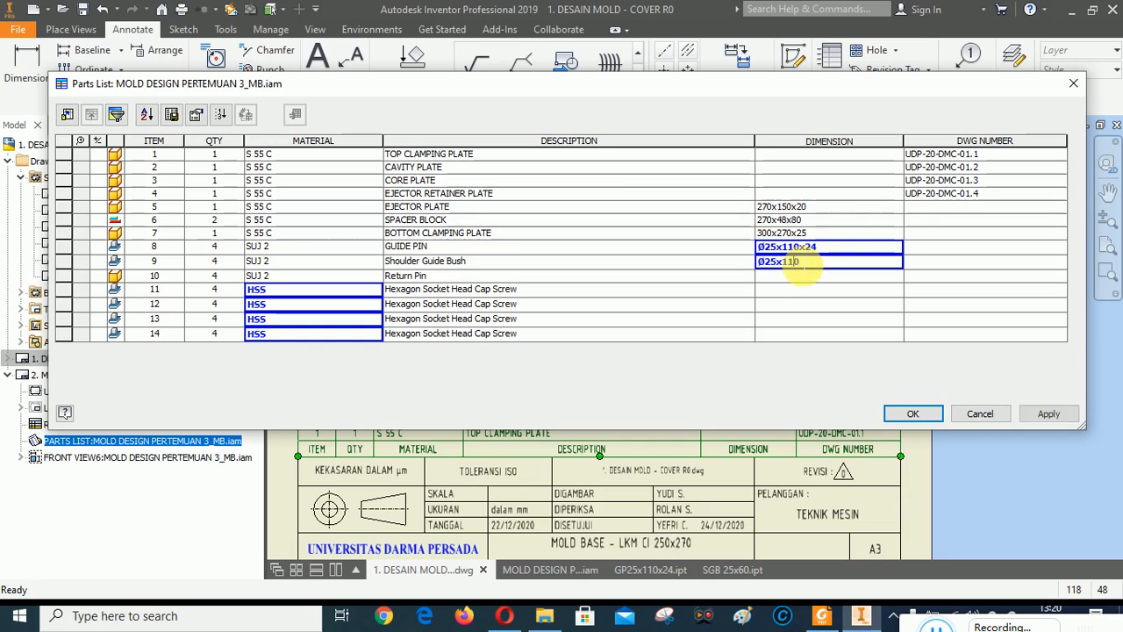
drag(794, 262, 782, 262)
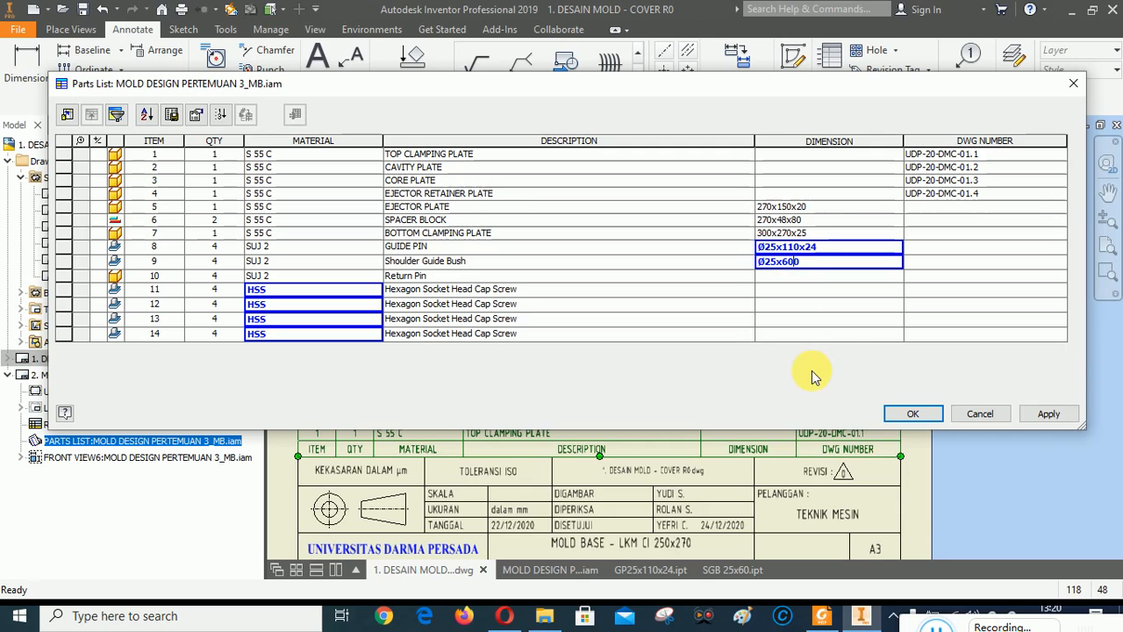
text(60)
click(1049, 413)
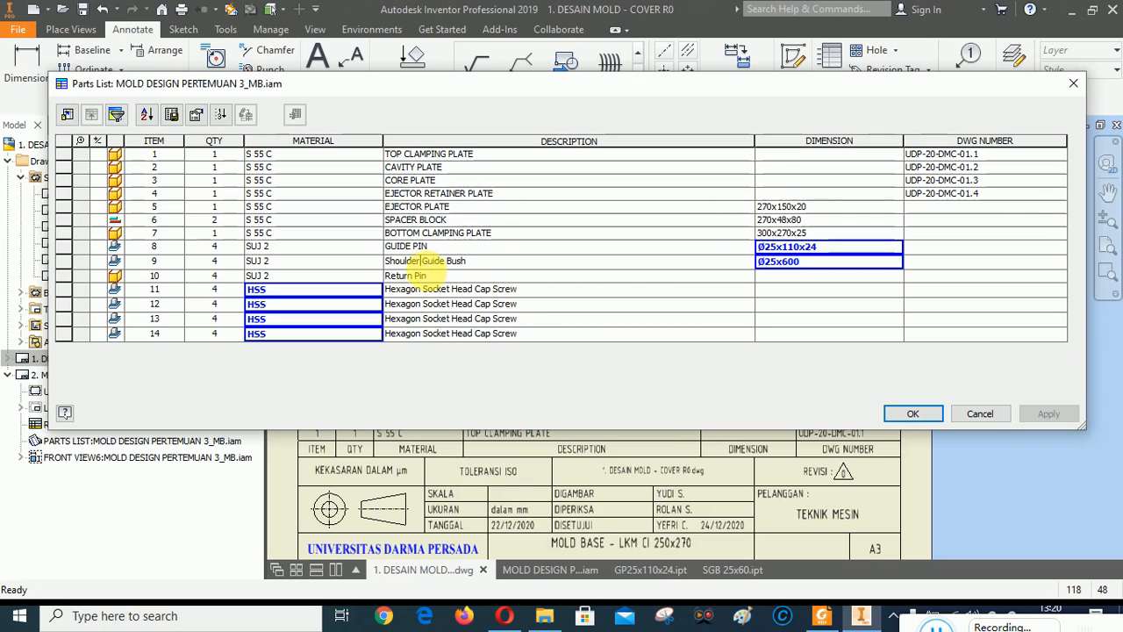
Rewrite item 9's description in capitals as SHOULDER GUIDE BUSH and apply the parts list change.
drag(422, 261, 390, 309)
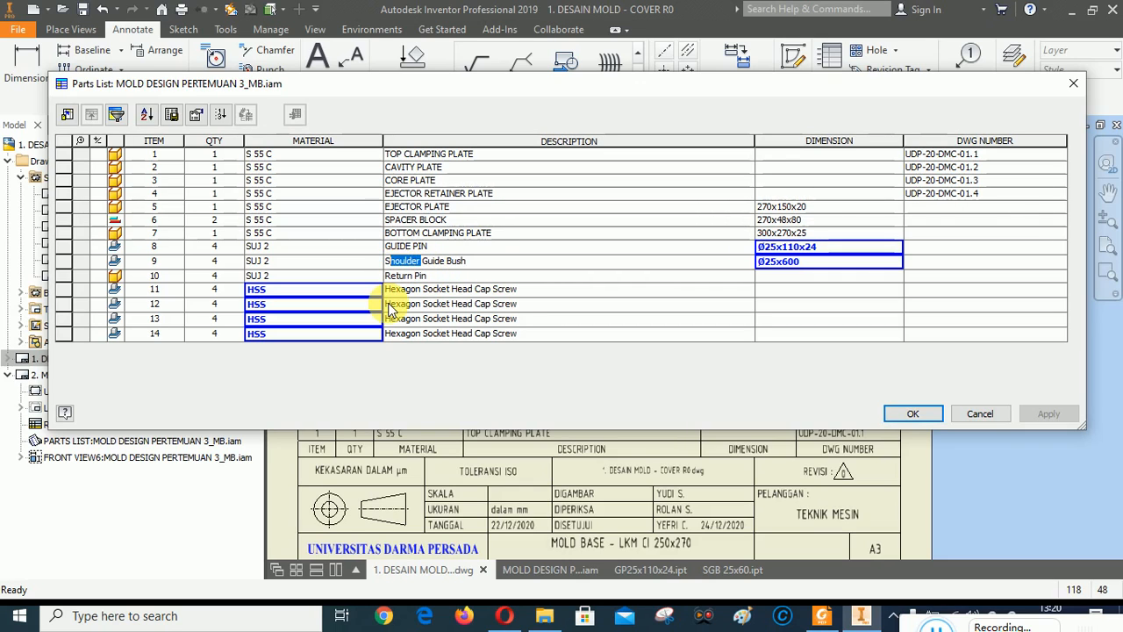
text(HOULDER)
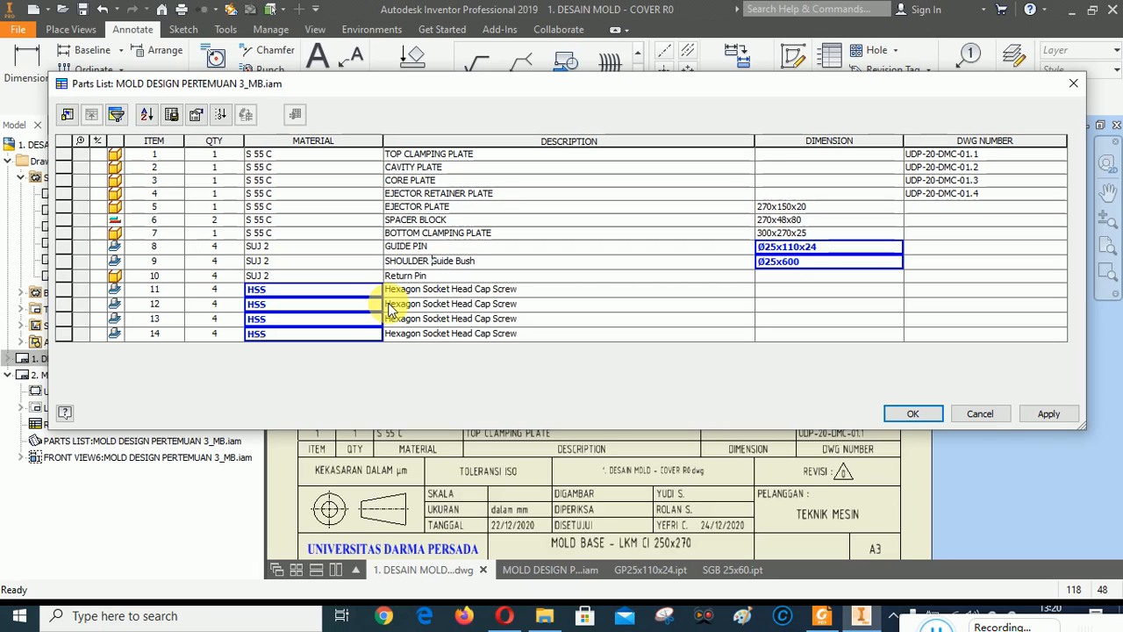
key(BackSpace)
key(BackSpace)
key(BackSpace)
key(BackSpace)
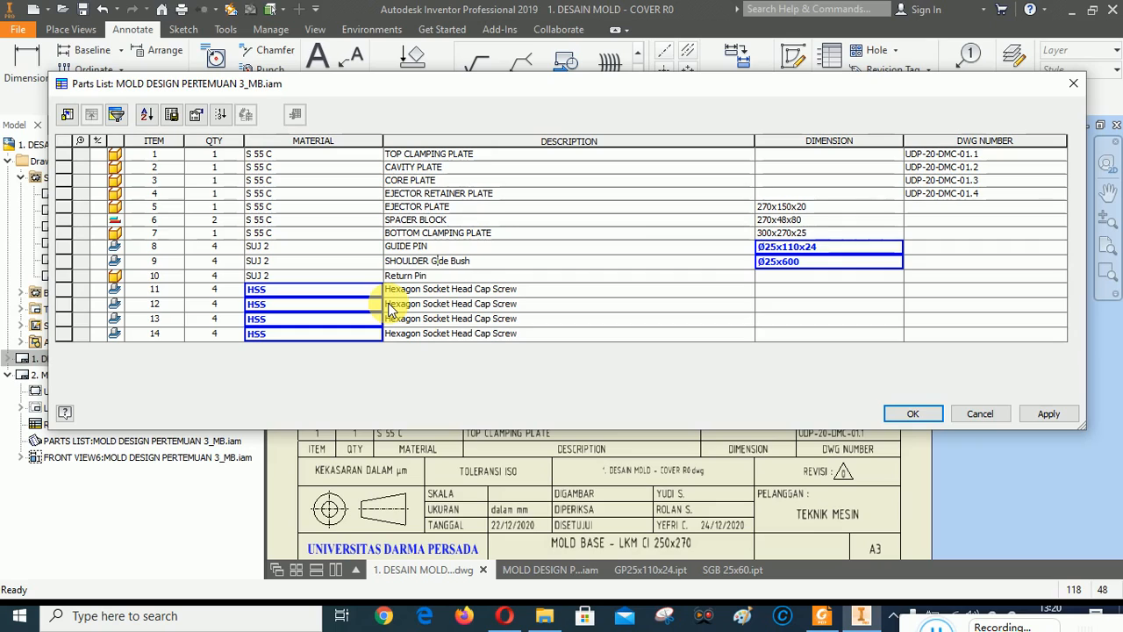
text(UIDE)
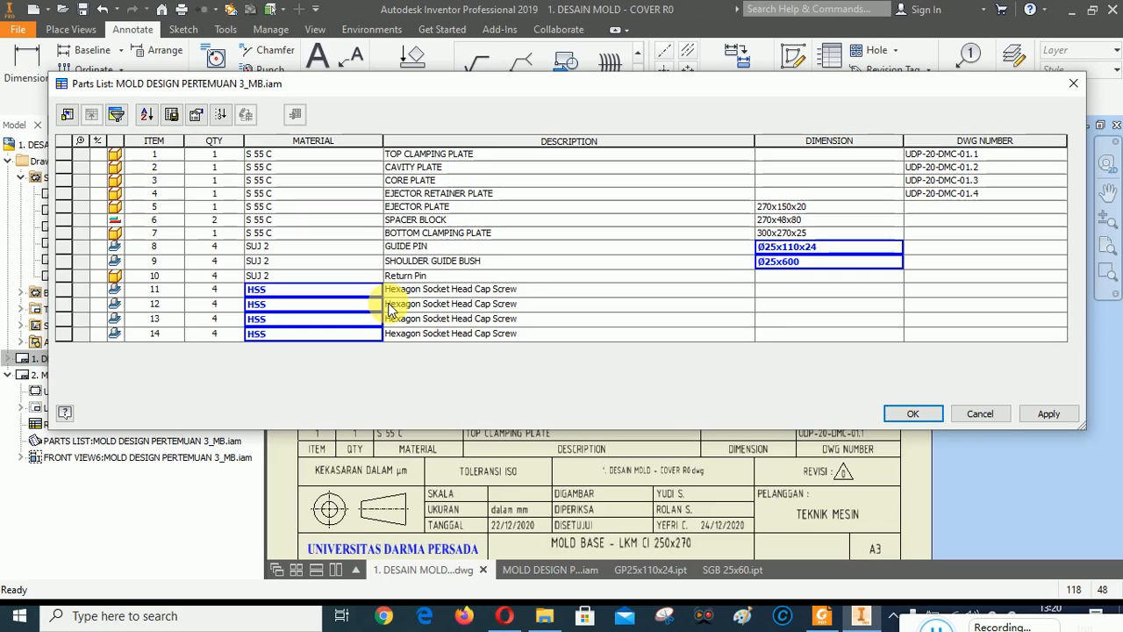
click(1049, 413)
click(1049, 414)
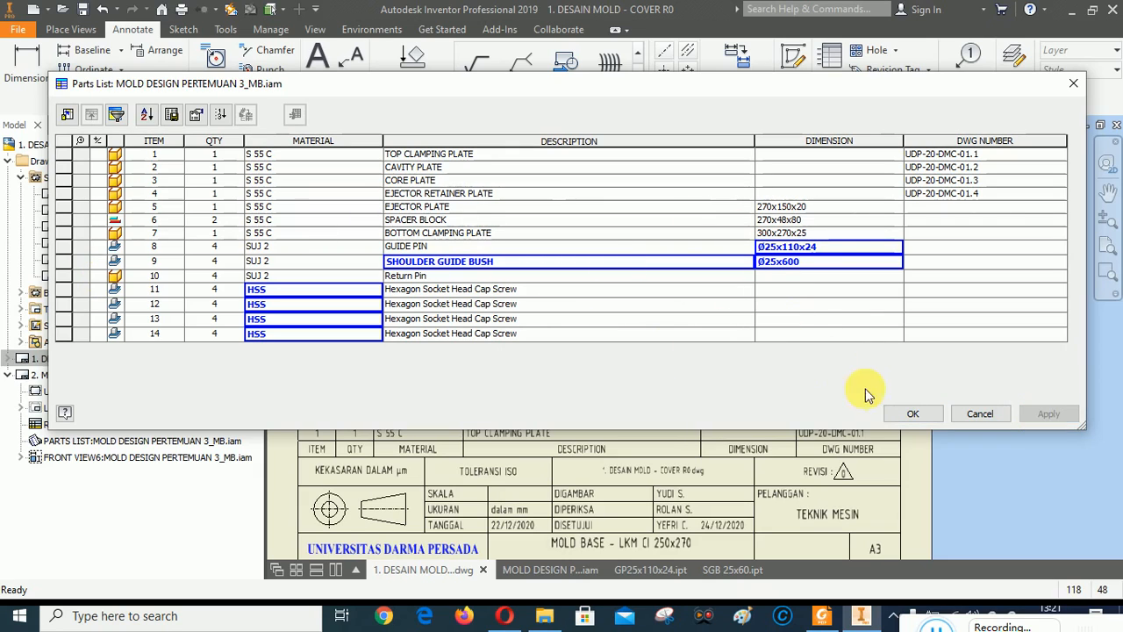
Open the part file of item 10, Return Pin, from its parts list row and view the part number in its iProperties.
right_click(115, 277)
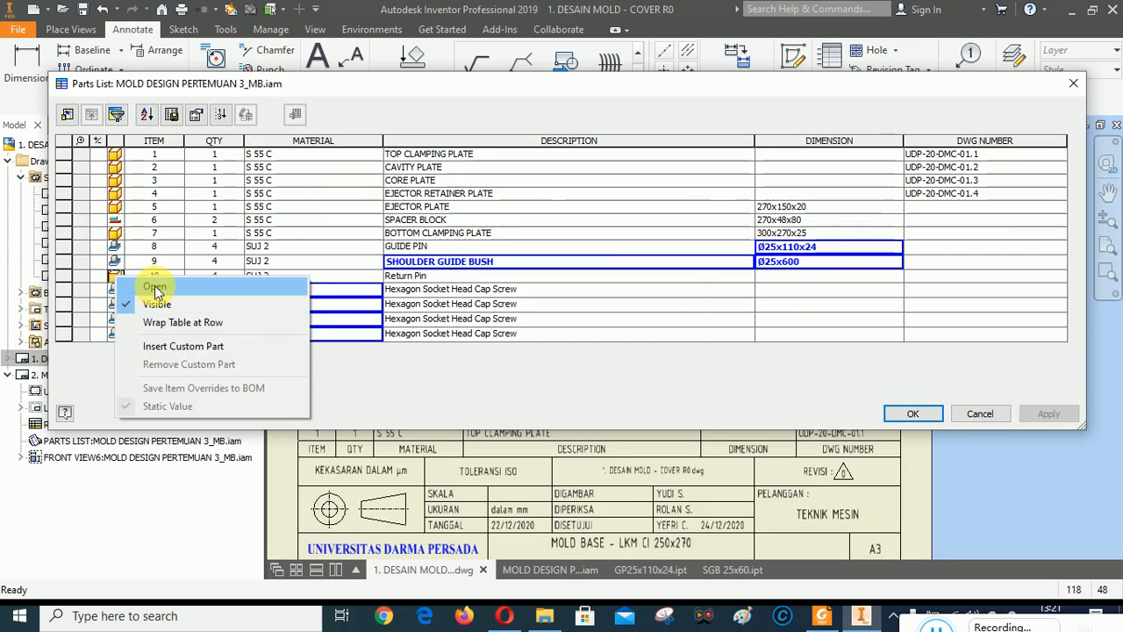
click(153, 288)
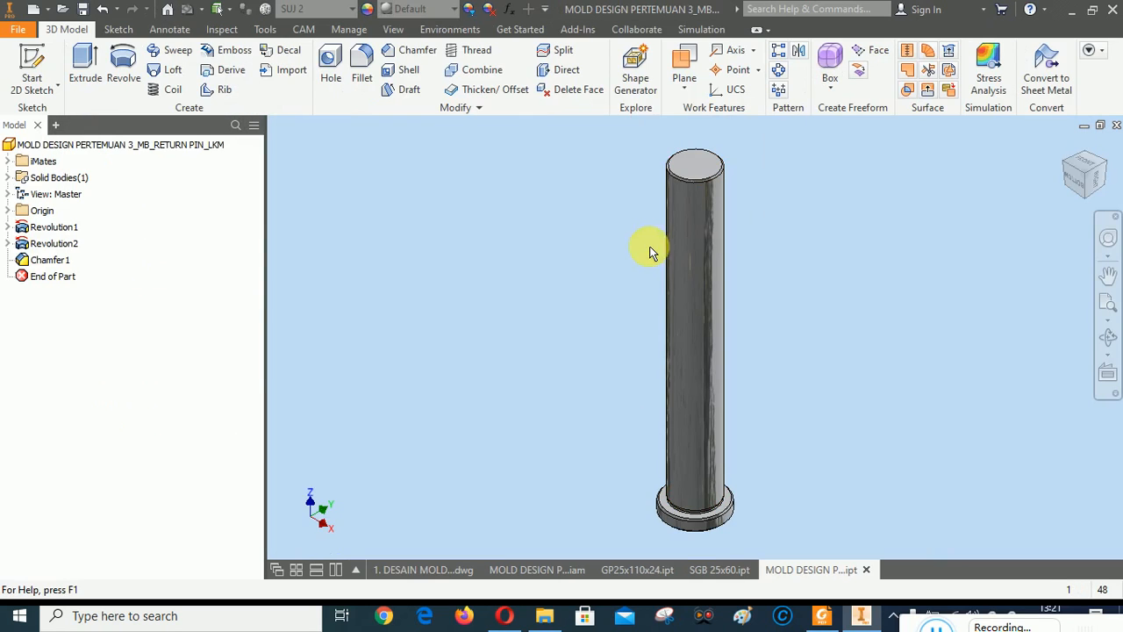
right_click(101, 152)
click(113, 341)
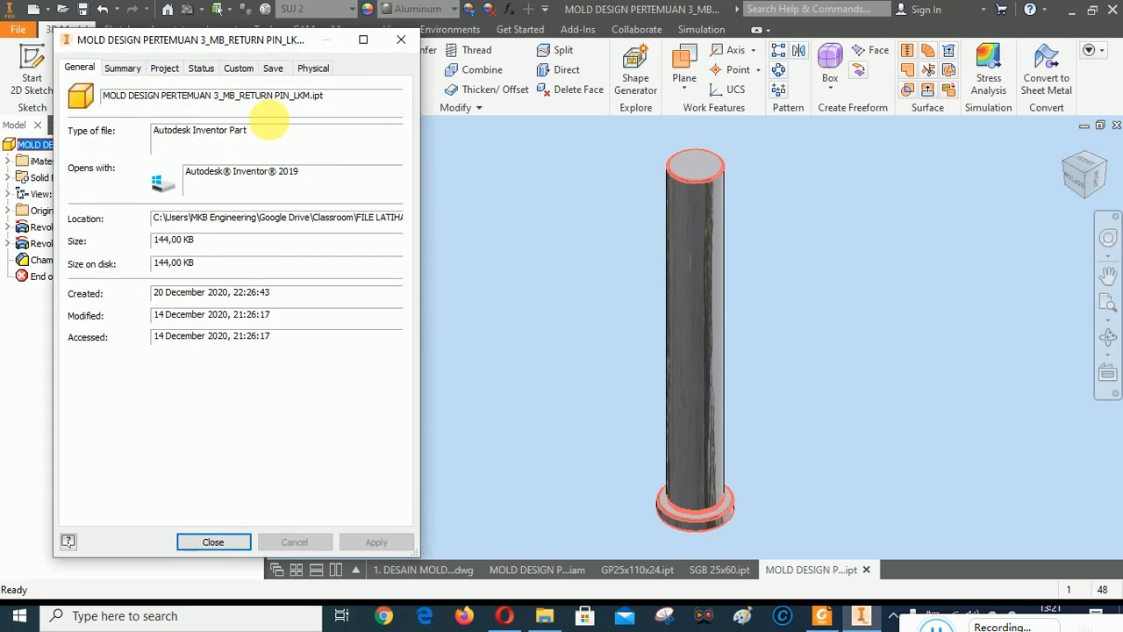
click(201, 67)
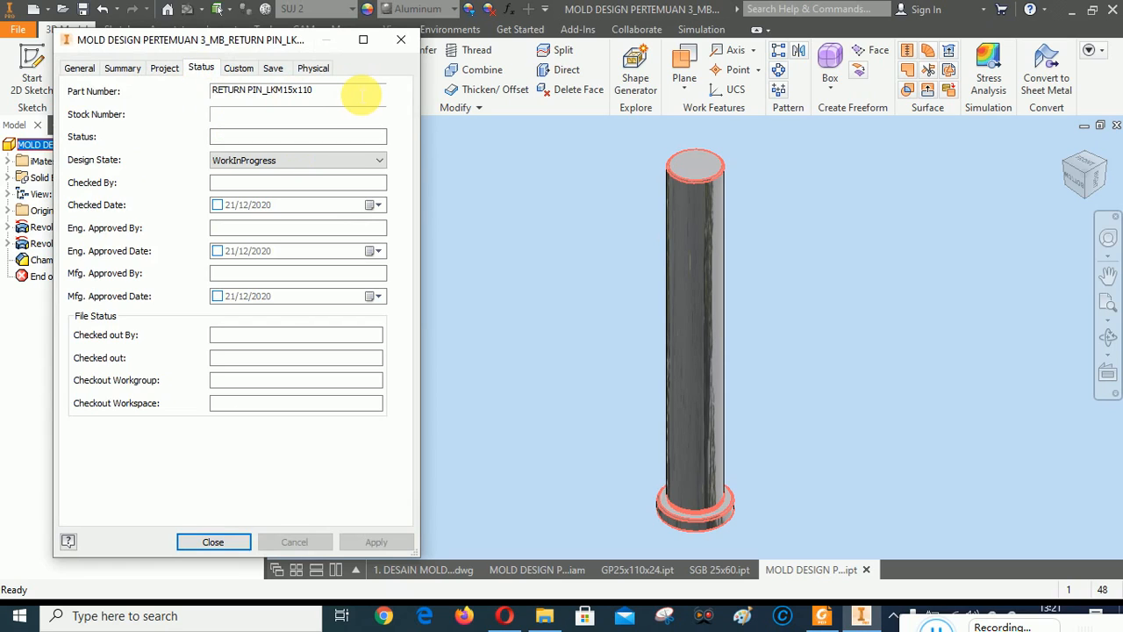
Add a custom text iProperty named DIMENSION with the value Ø15x110 to the return pin part.
click(245, 69)
click(180, 102)
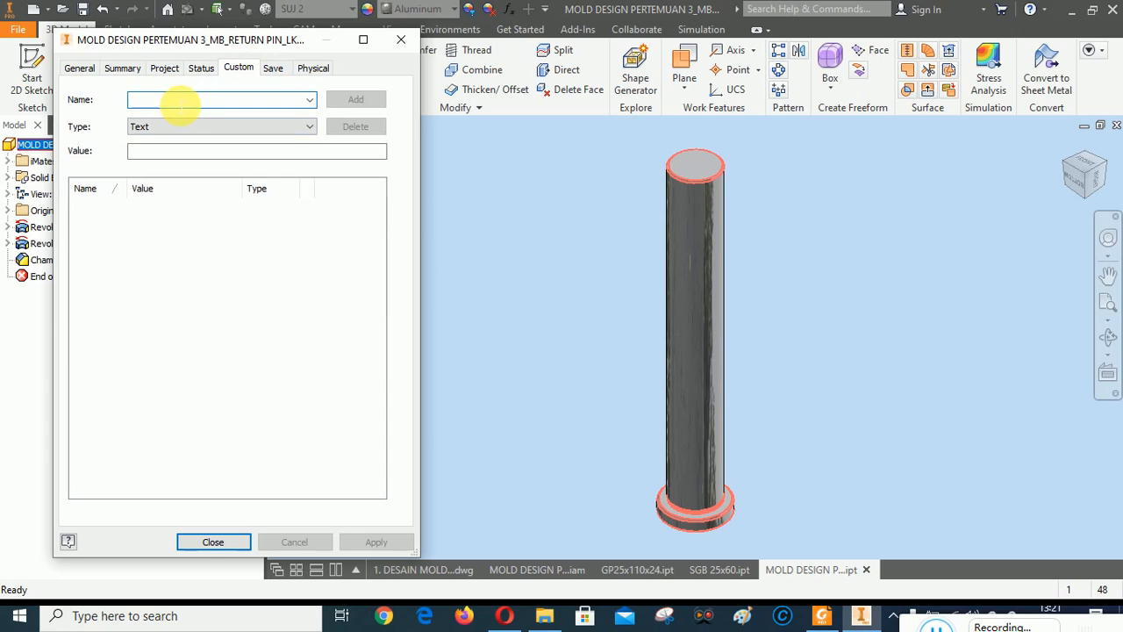
text(DIMENSION)
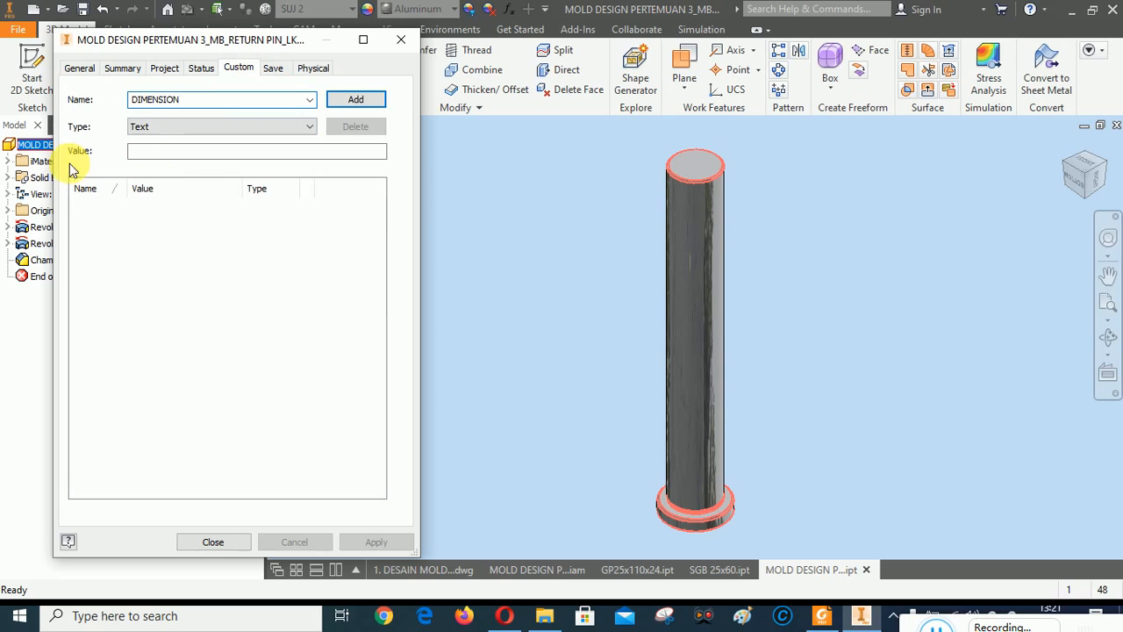
click(148, 154)
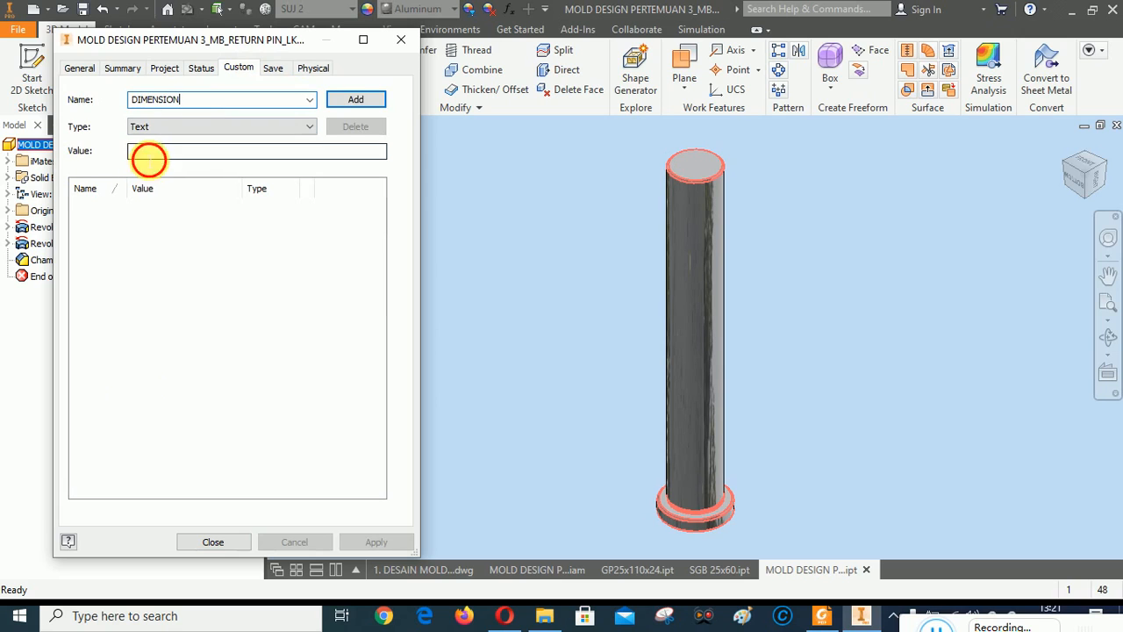
double_click(149, 153)
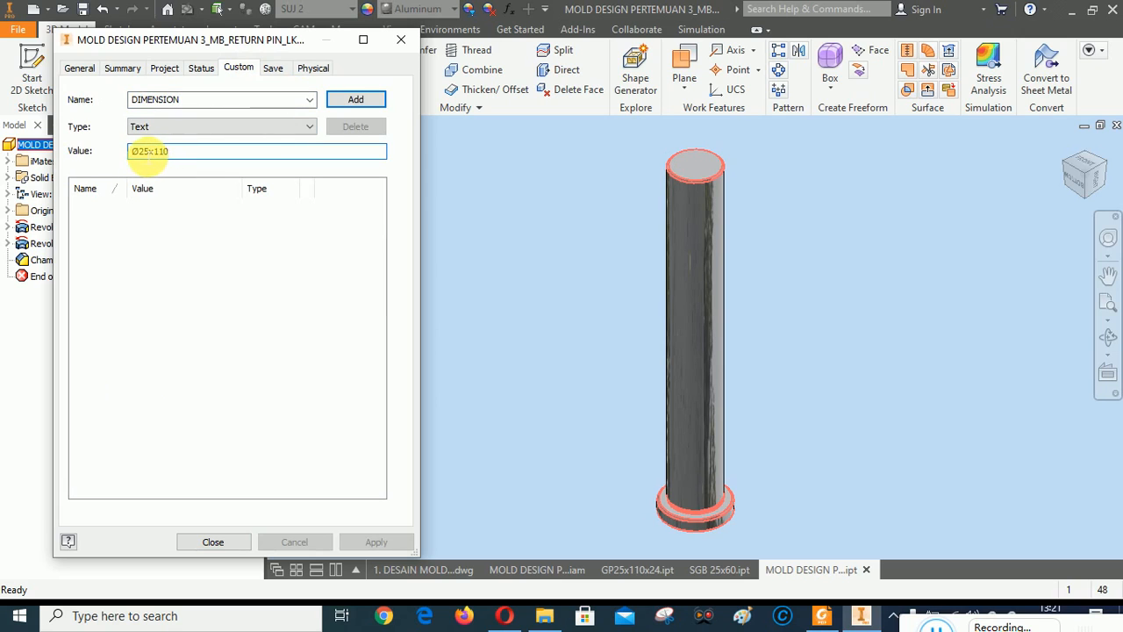
click(143, 152)
key(BackSpace)
text(1)
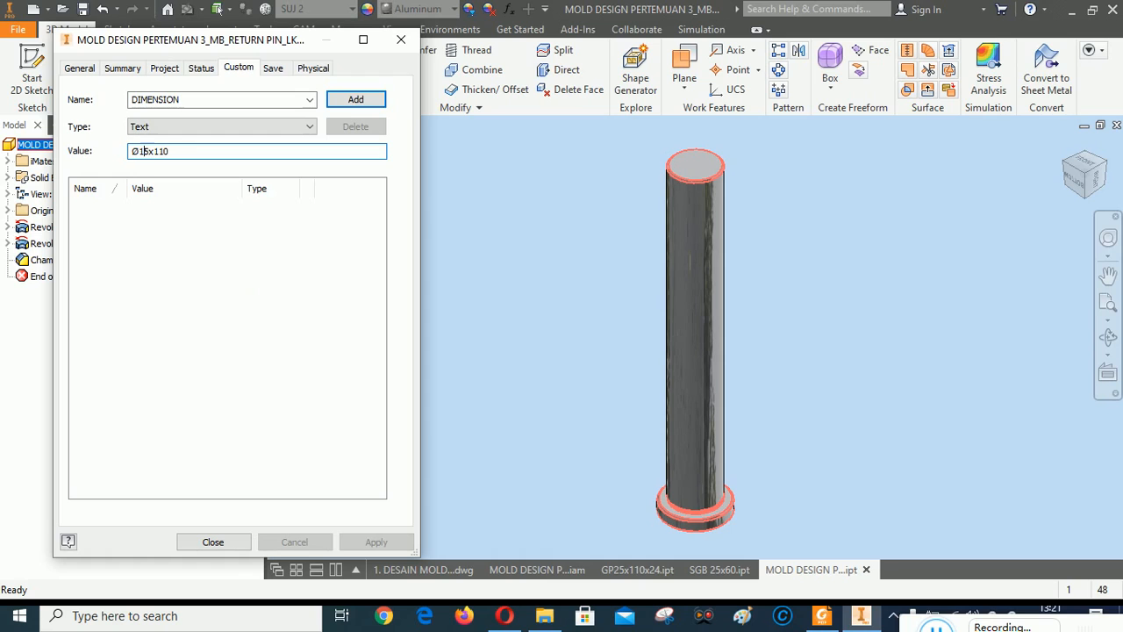
click(352, 99)
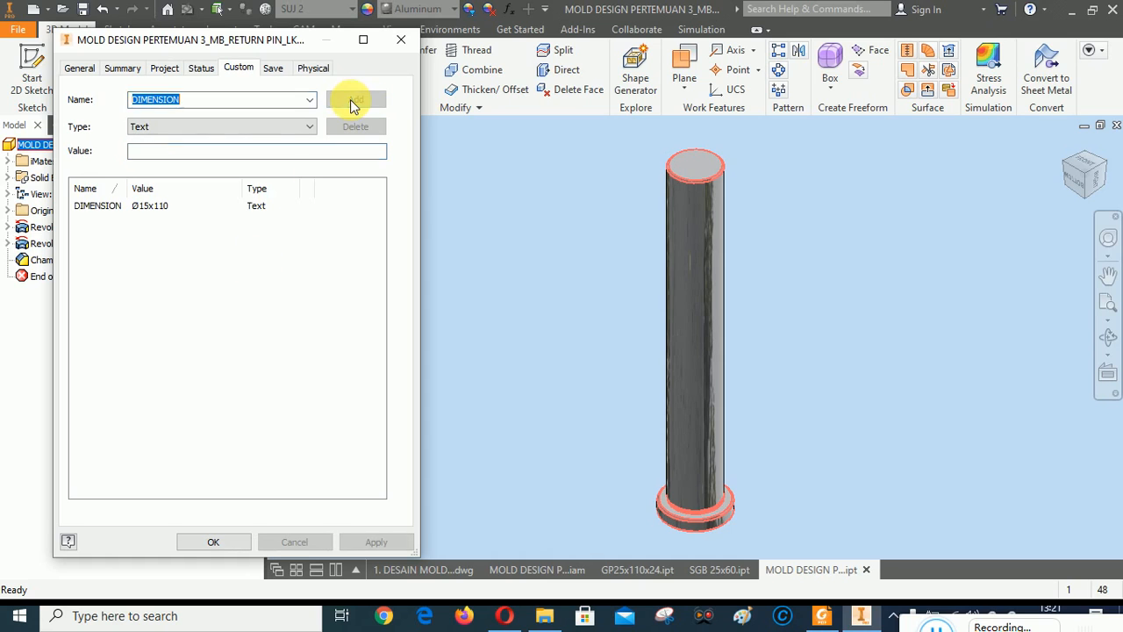
Review the return pin's status and custom iProperties, apply the changes, and save the part.
click(201, 67)
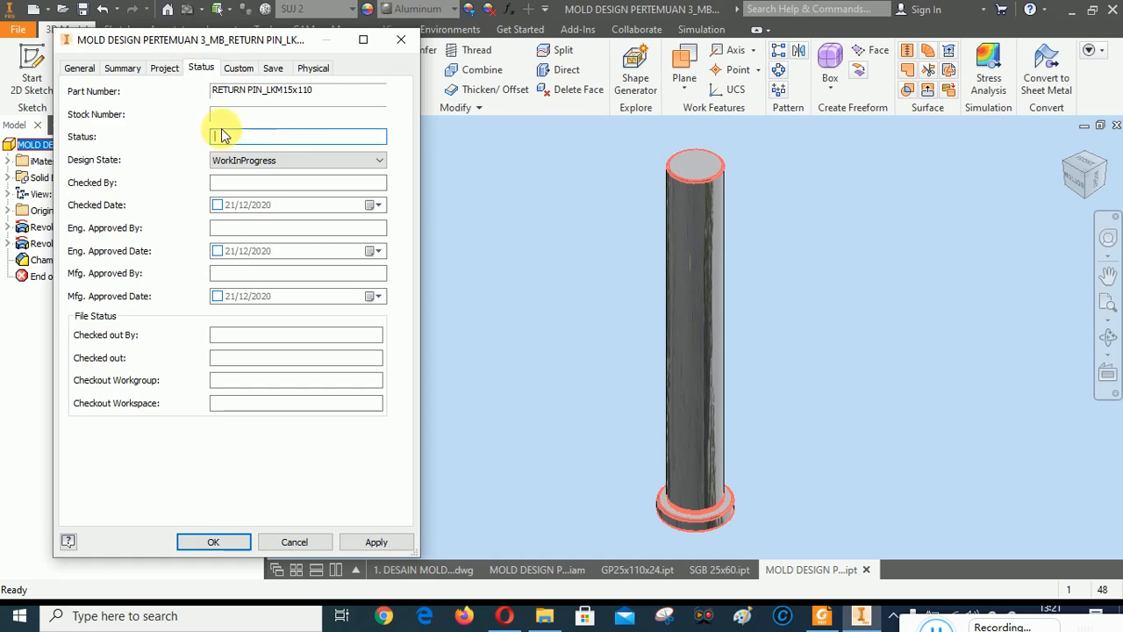
click(238, 69)
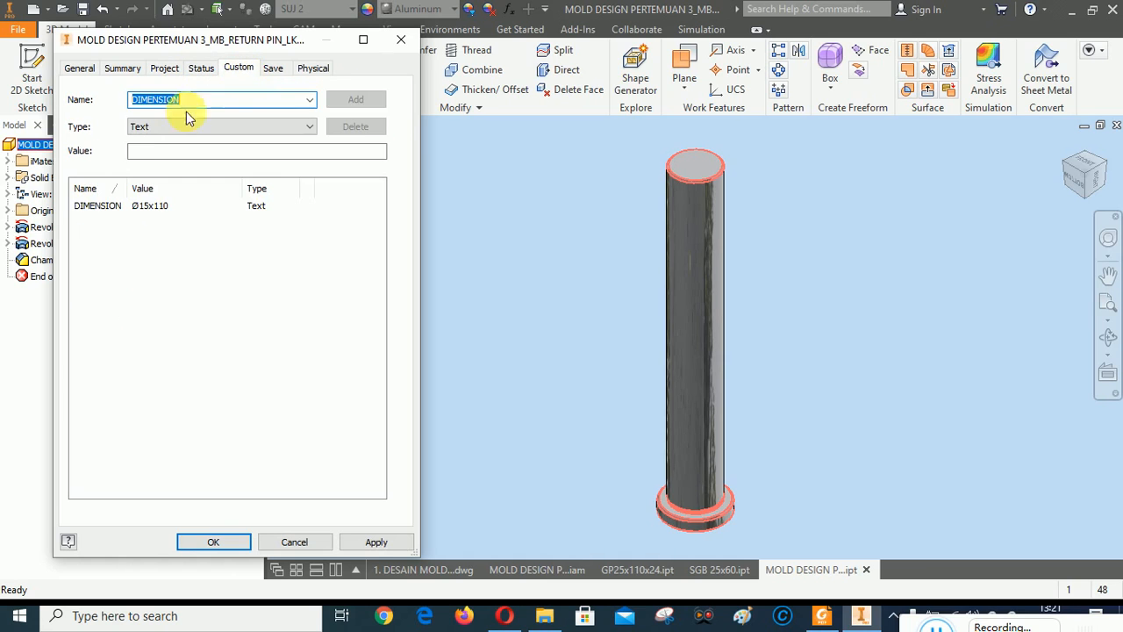
click(378, 541)
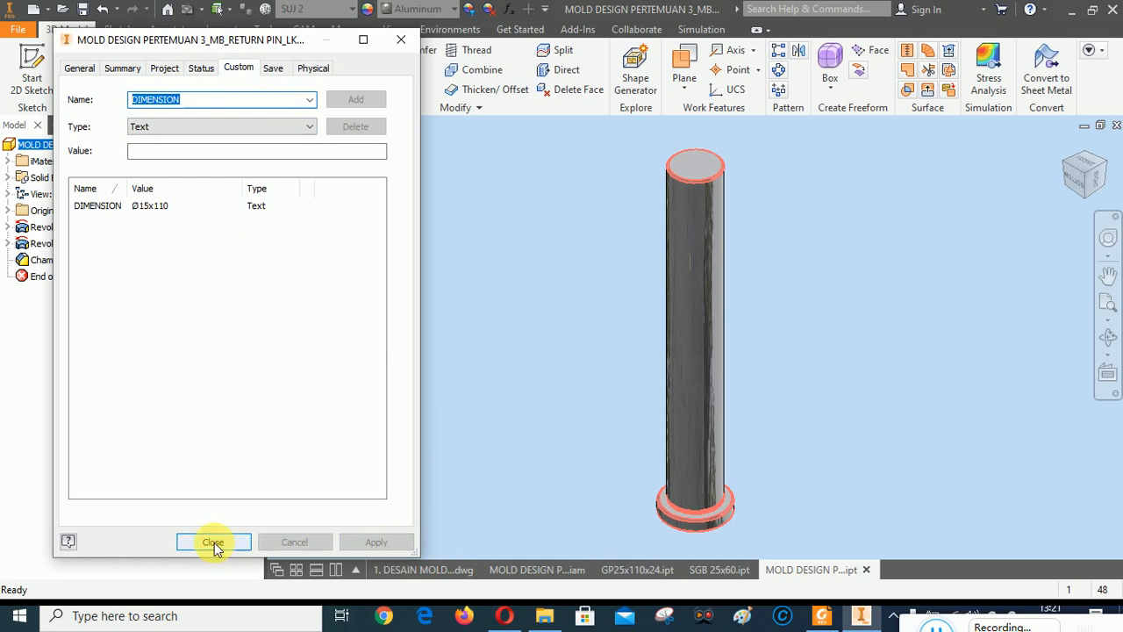
click(214, 542)
click(83, 8)
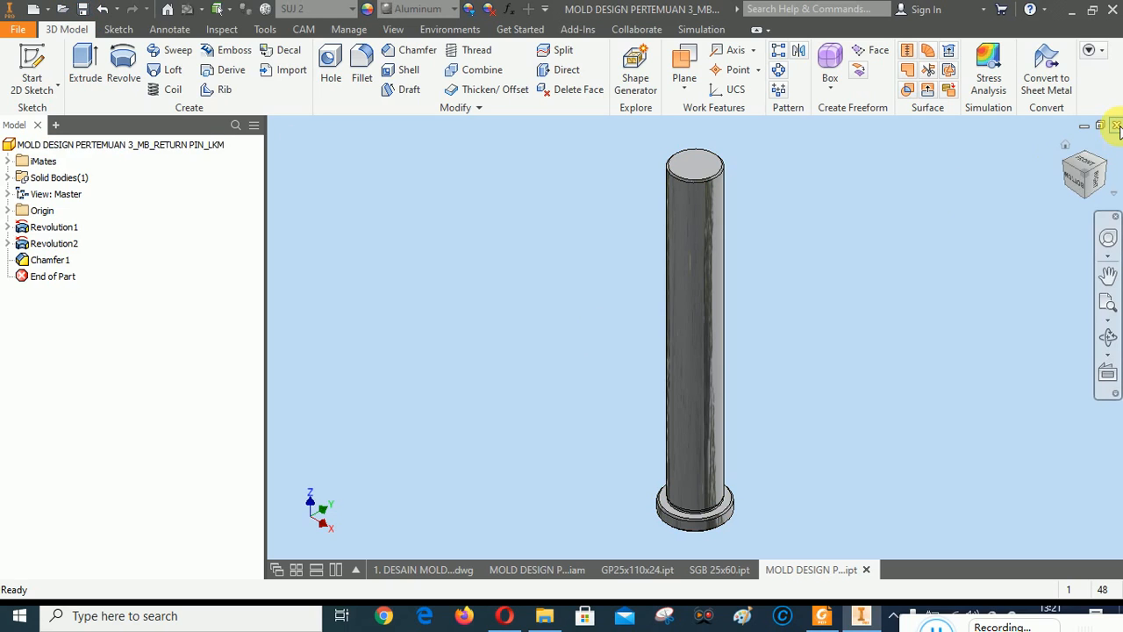
Change the return pin part's Description iProperty to RETURN PIN, apply it, and close the part file.
click(114, 147)
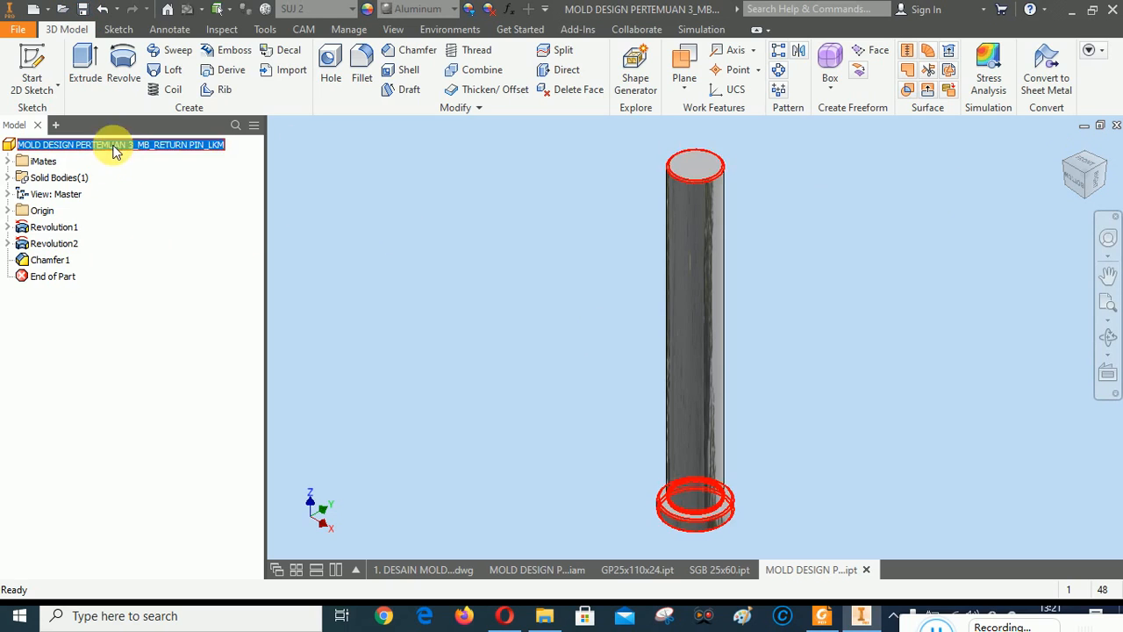
right_click(114, 151)
click(145, 359)
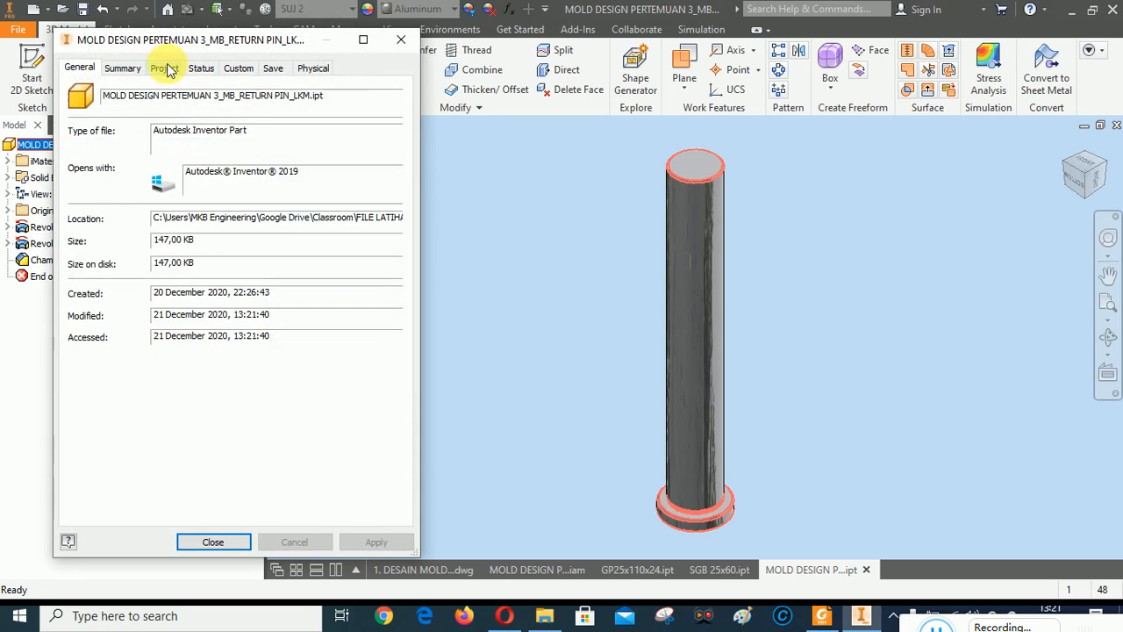
click(167, 68)
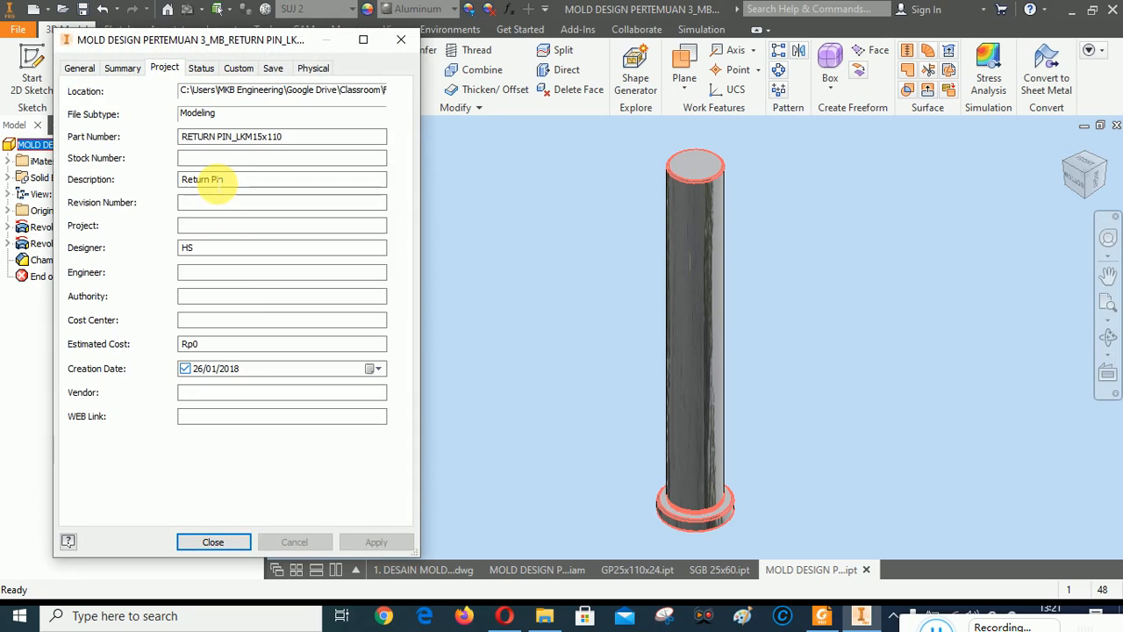
click(211, 180)
key(BackSpace)
key(BackSpace)
key(BackSpace)
key(BackSpace)
key(BackSpace)
key(BackSpace)
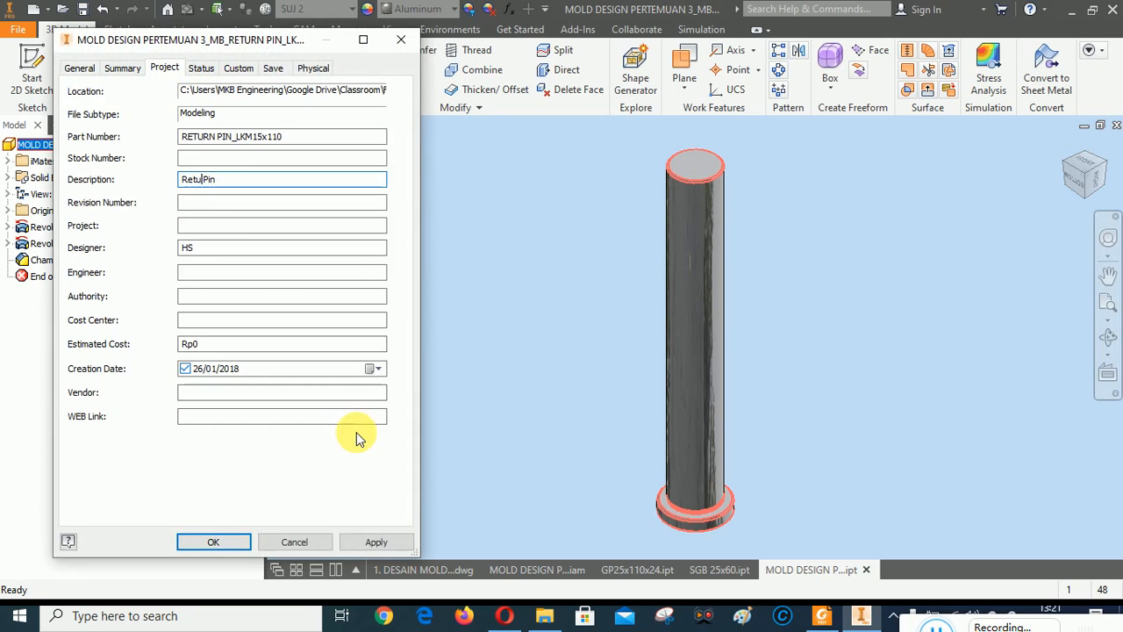
text(ETURN PIN)
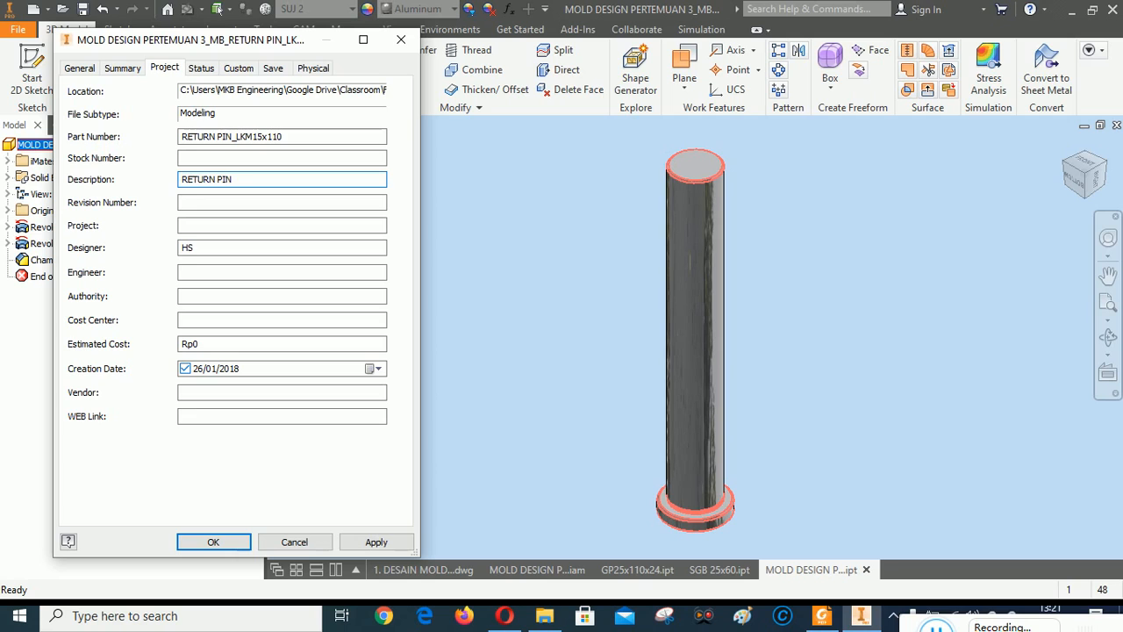
click(374, 542)
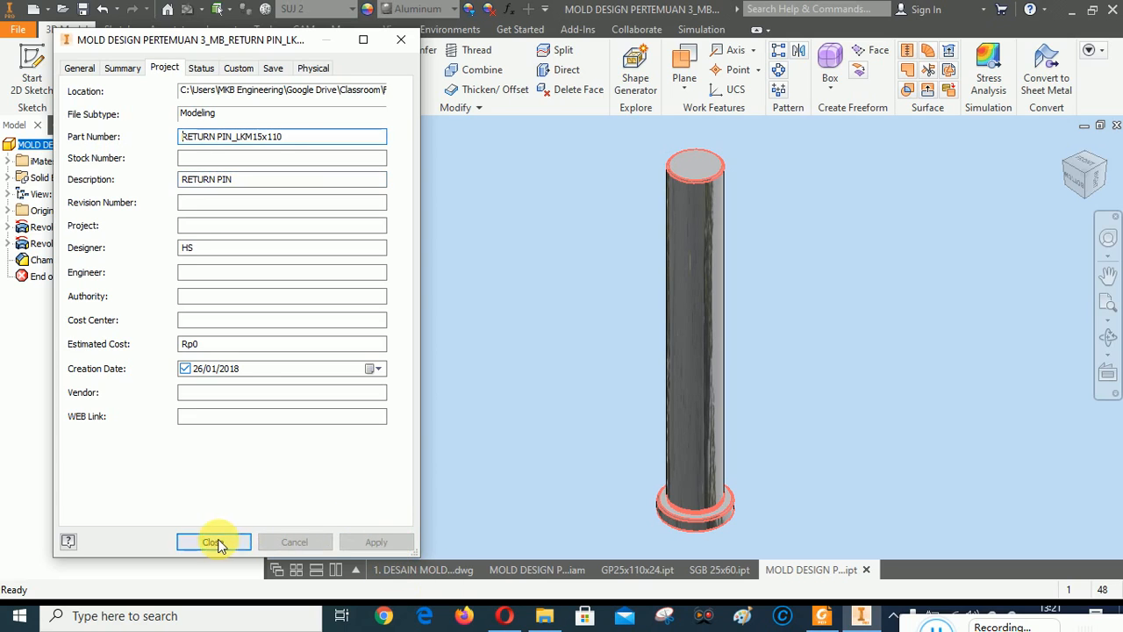
click(215, 543)
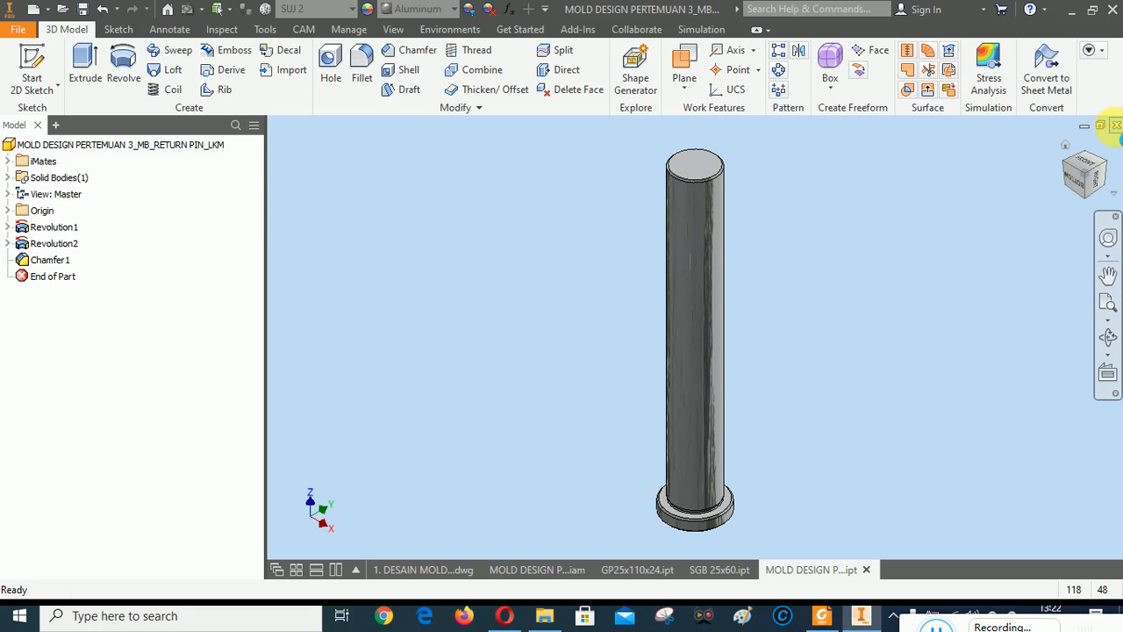
click(1116, 124)
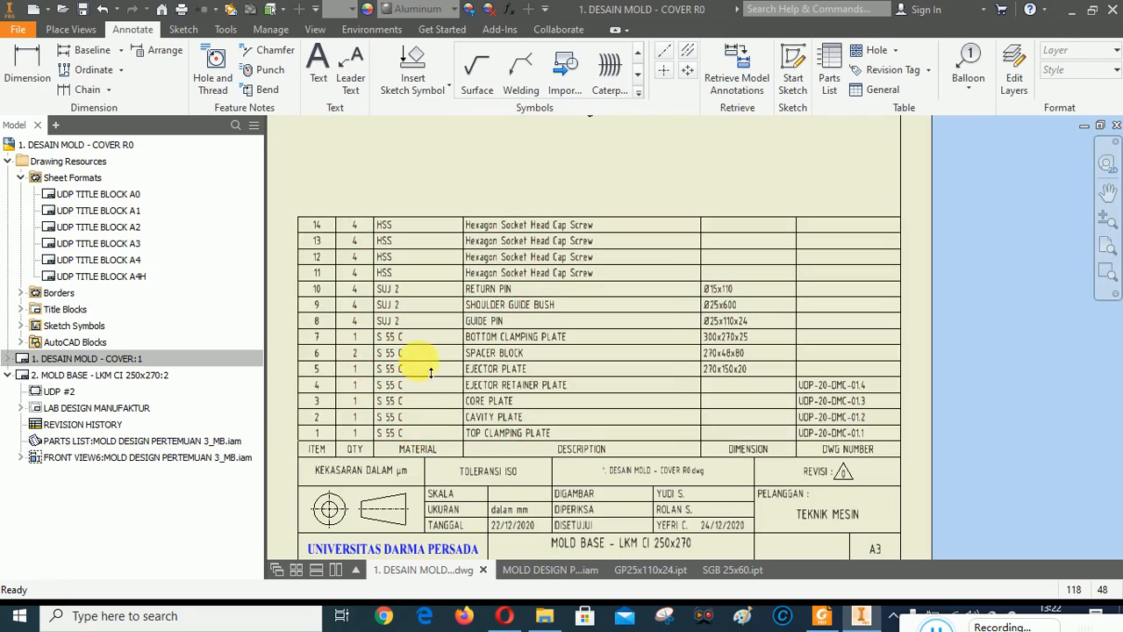
Edit the drawing's parts list and open the part file of item 11, the first hexagon socket head cap screw.
click(430, 373)
right_click(393, 354)
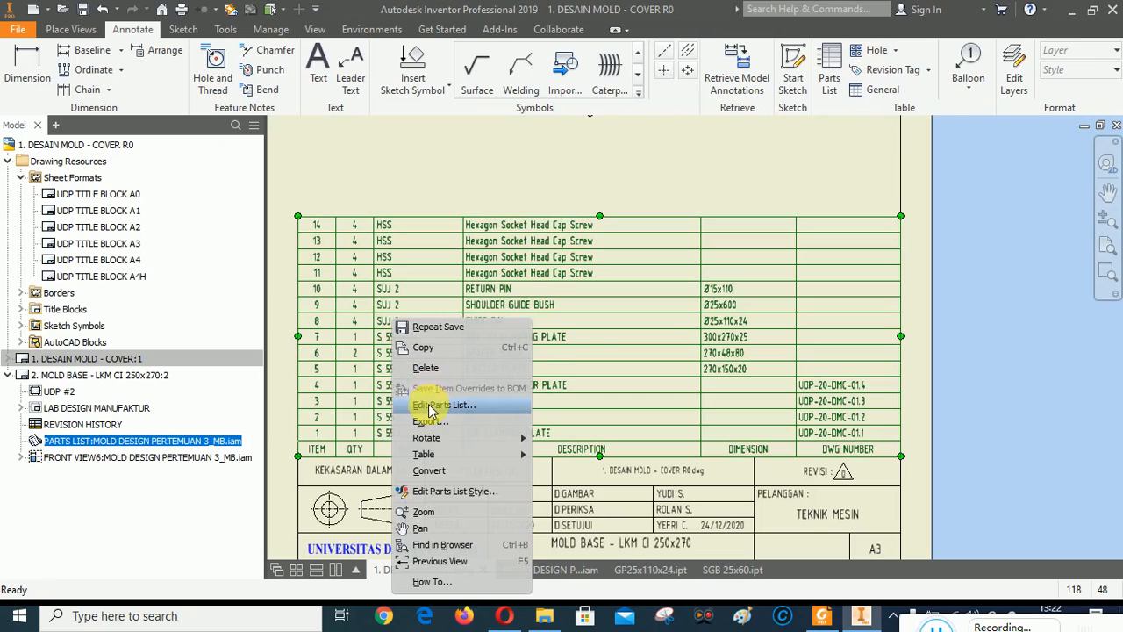
click(431, 405)
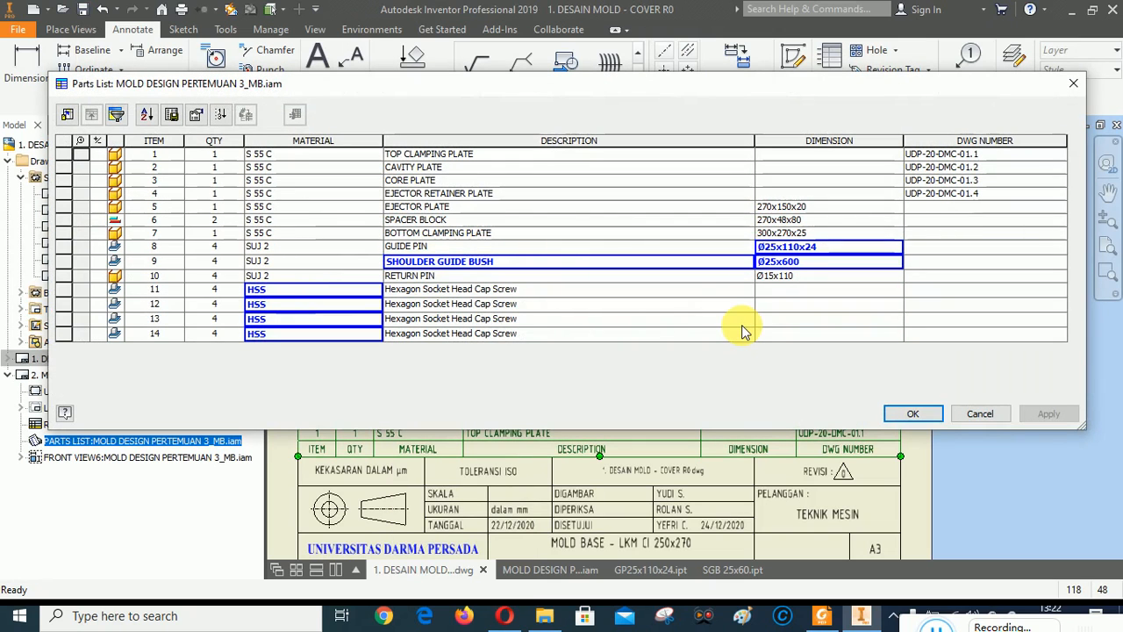
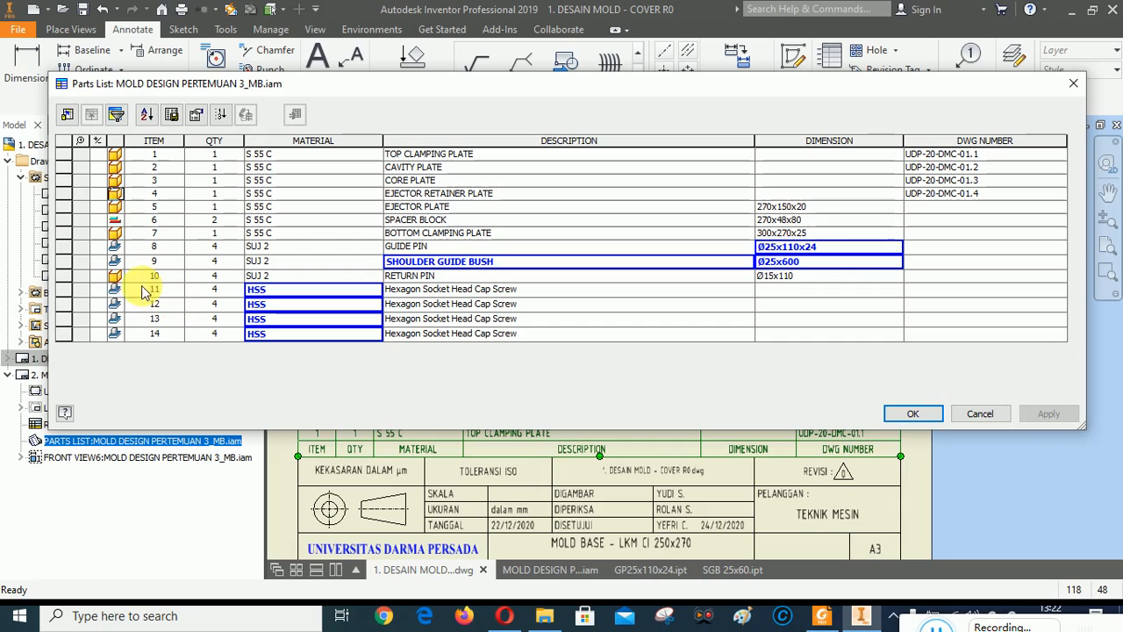
right_click(114, 294)
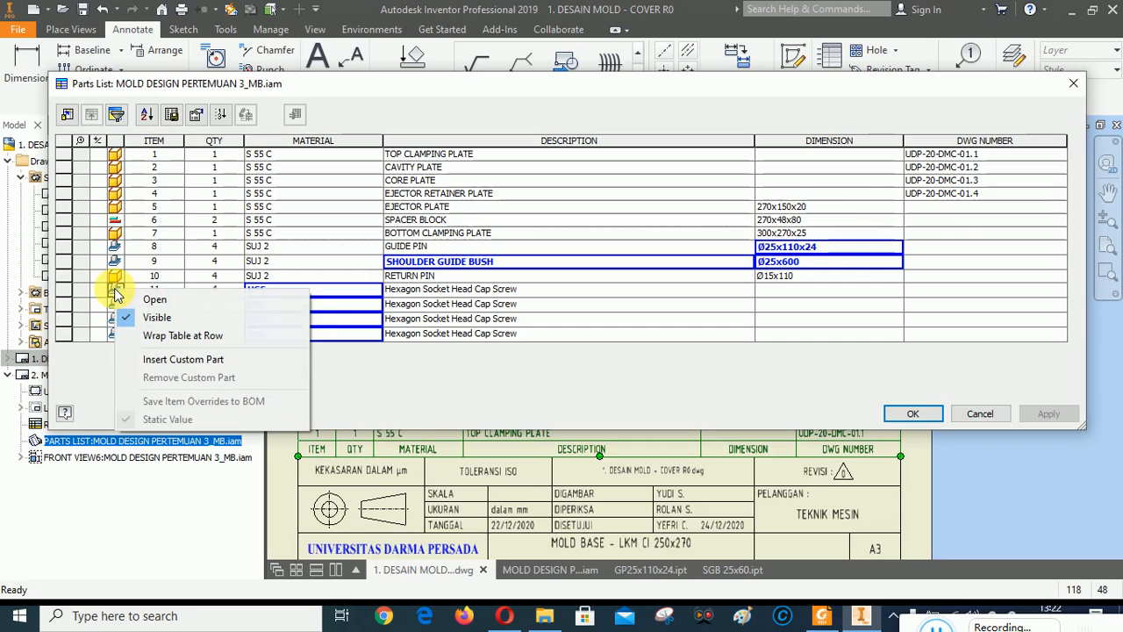
click(145, 301)
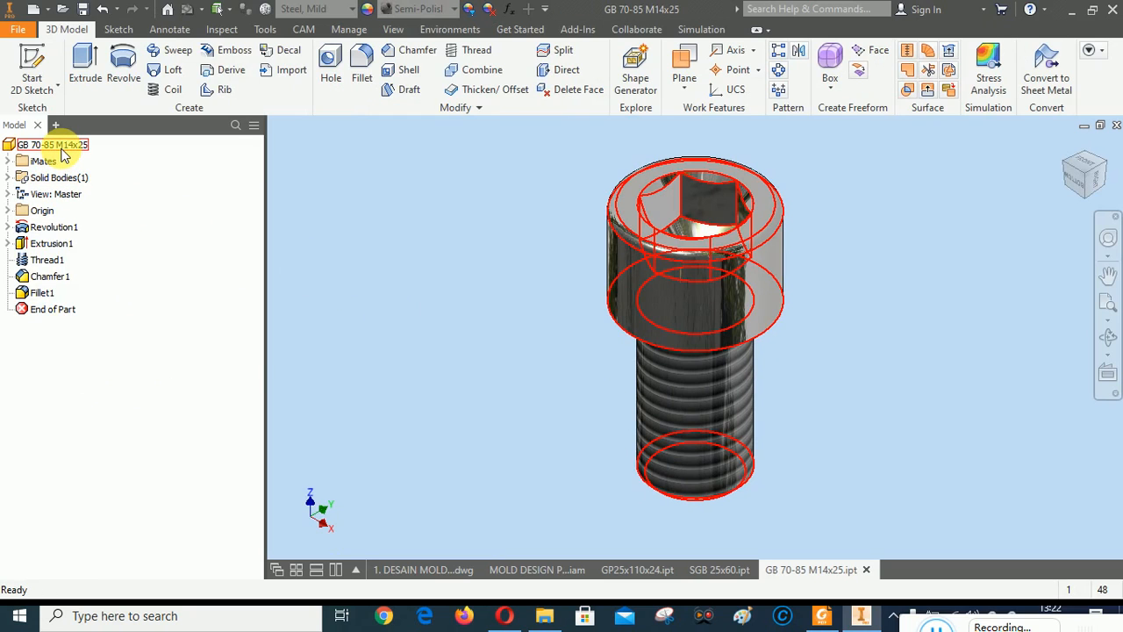
In the drawing's parts list, append "- M14" to item 11's description, set its dimension to M14x25, and apply.
click(428, 572)
click(119, 441)
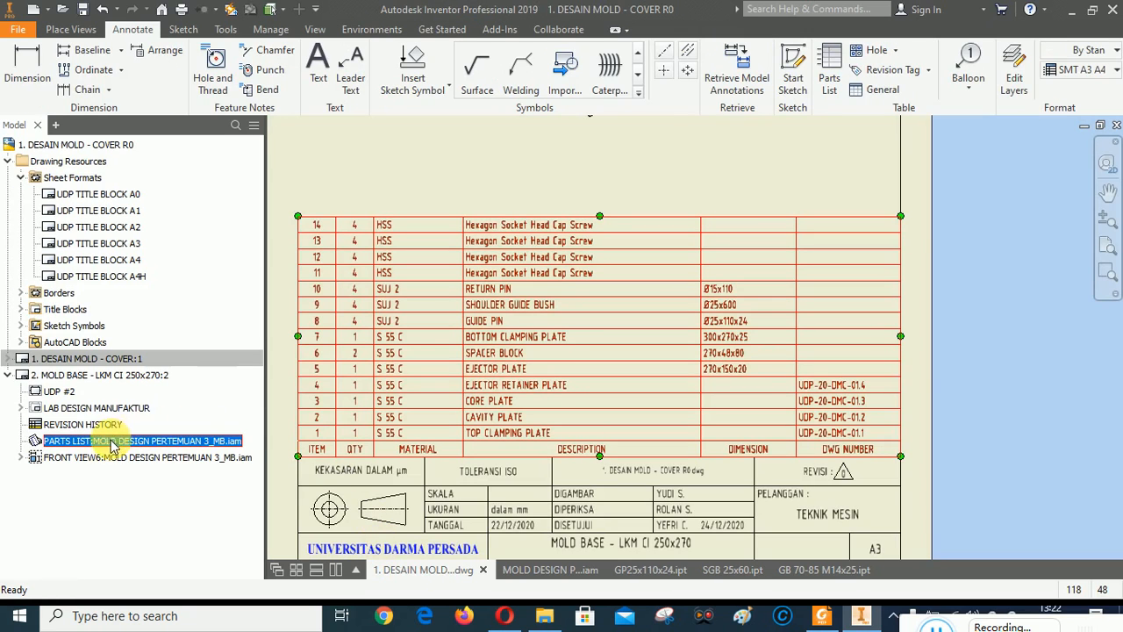
click(119, 440)
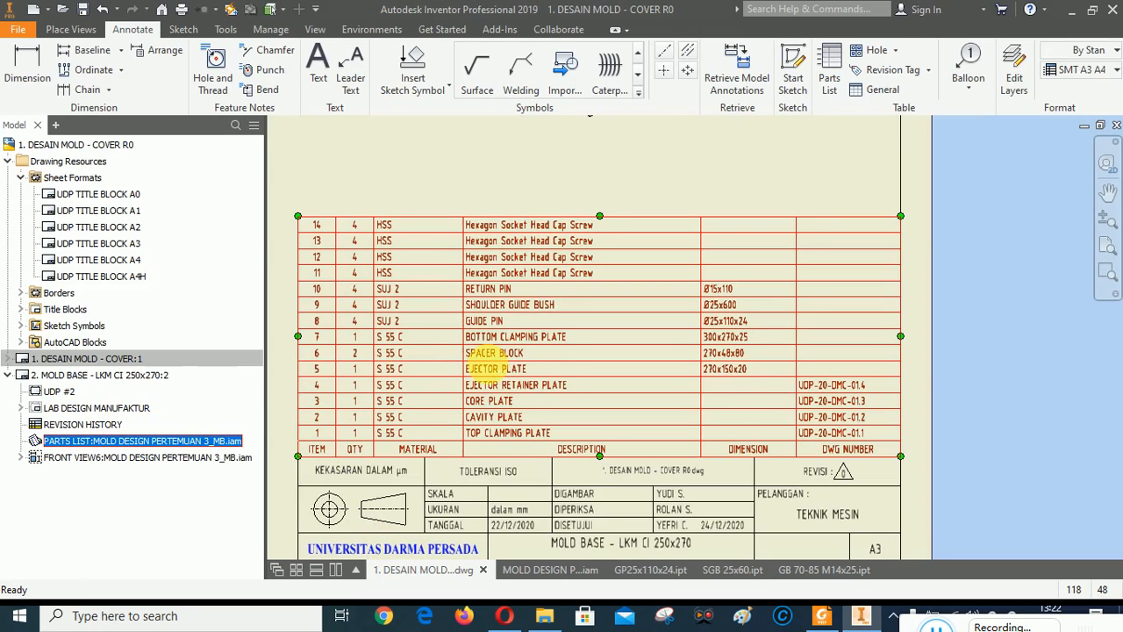
right_click(496, 298)
click(523, 394)
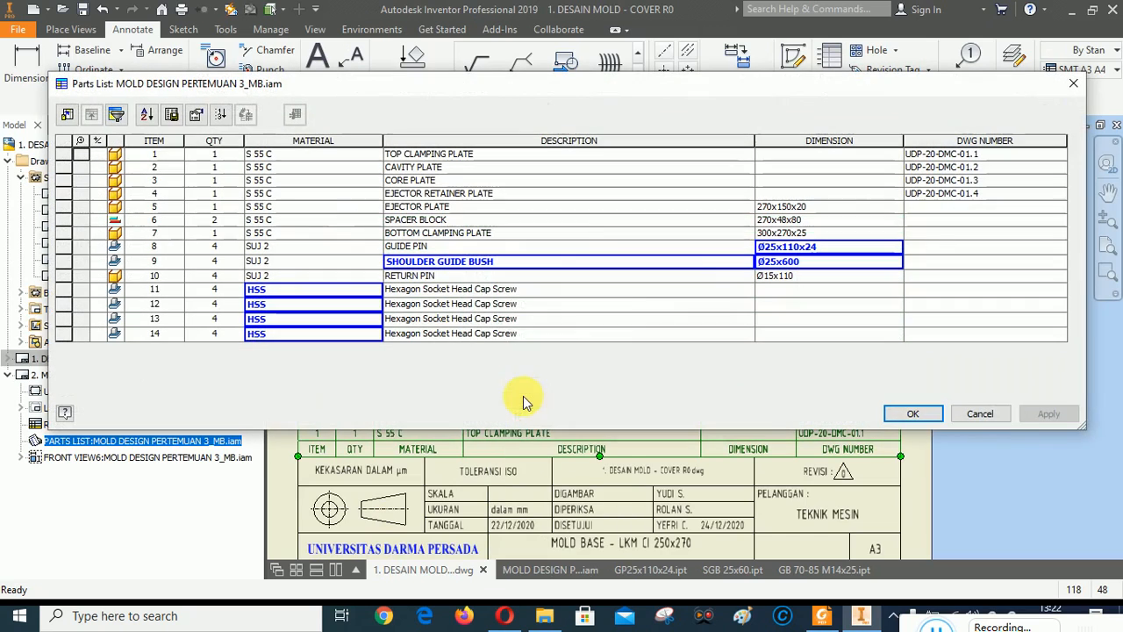
click(531, 290)
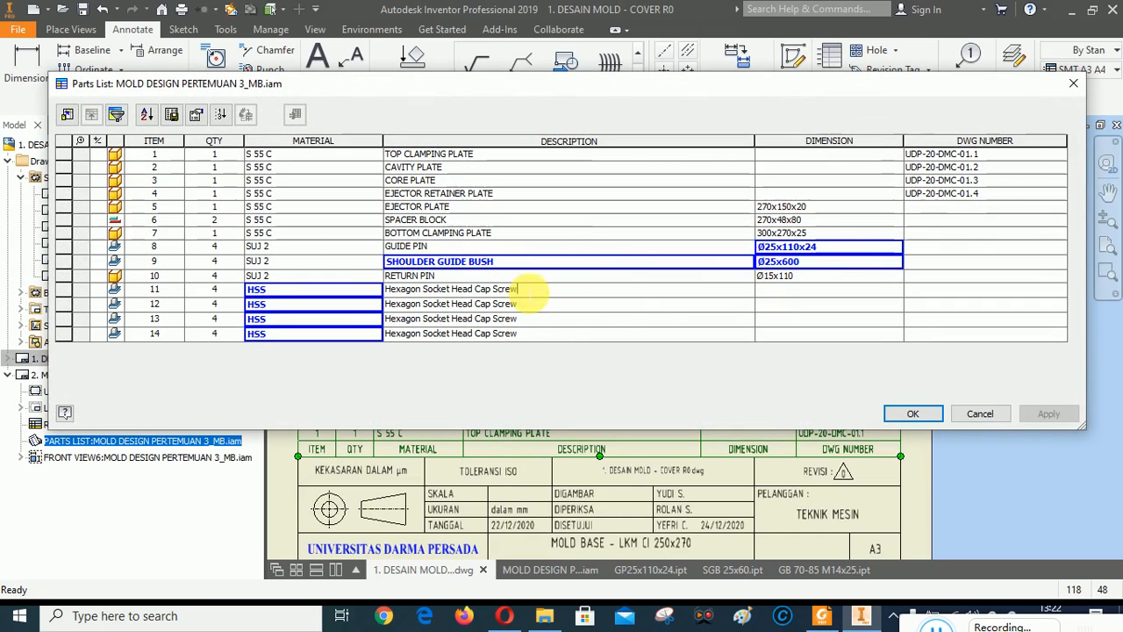
text(-)
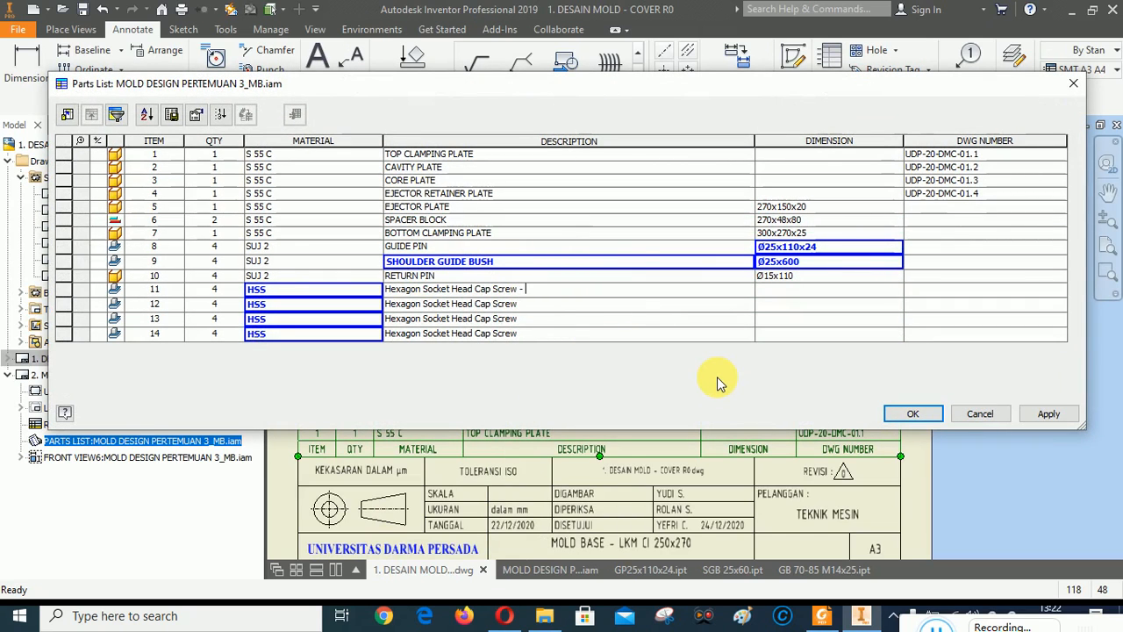
text( M14)
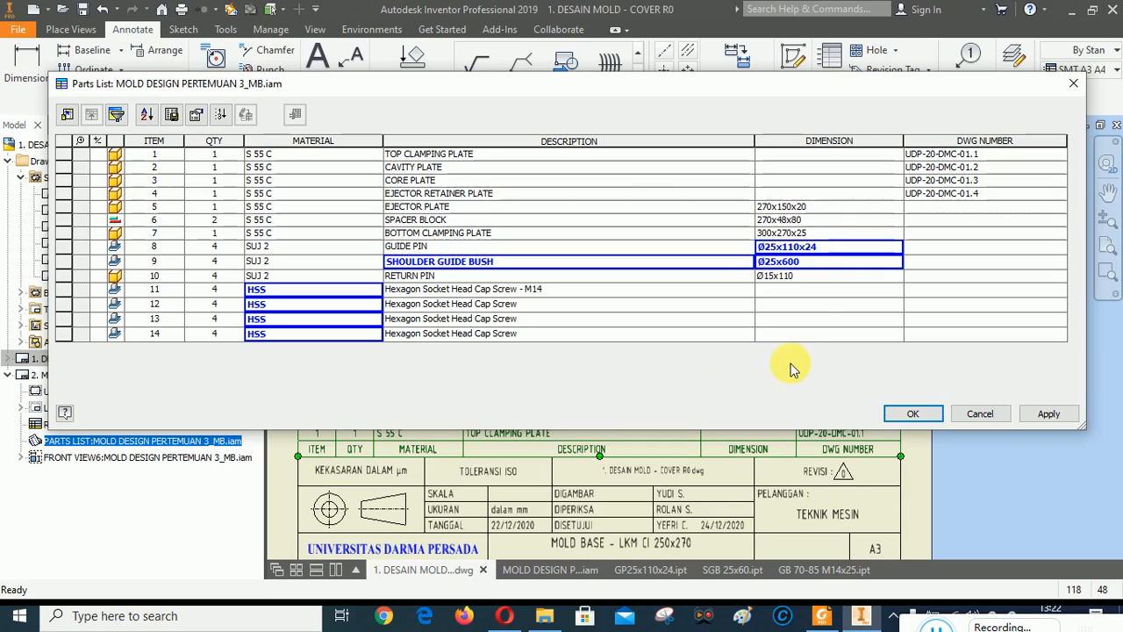
click(782, 292)
text(M14x25)
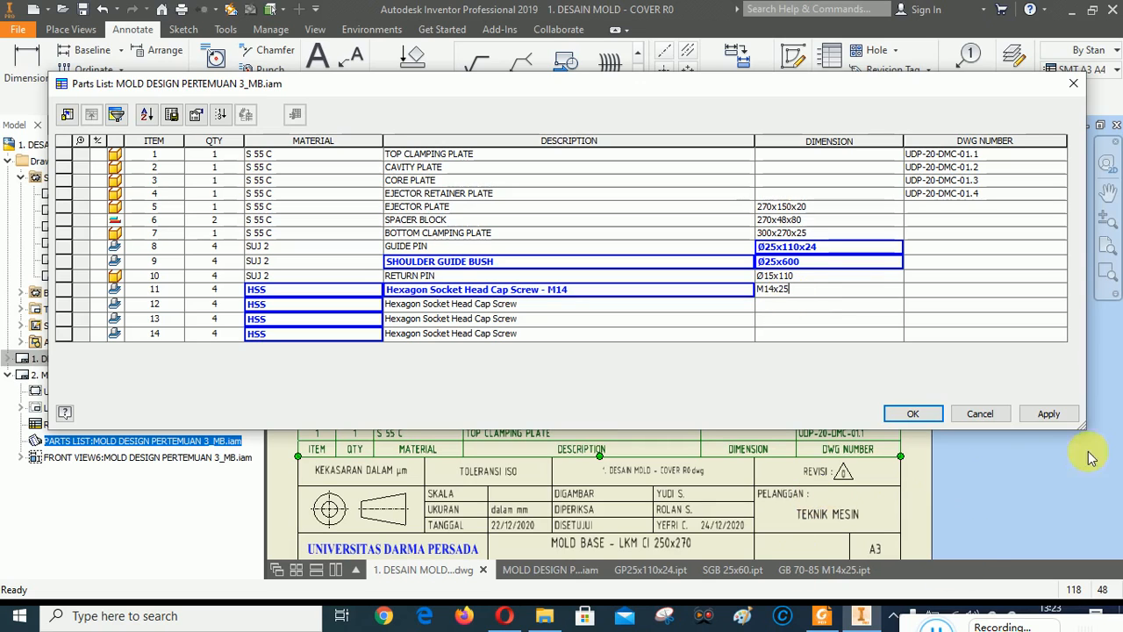
click(1058, 415)
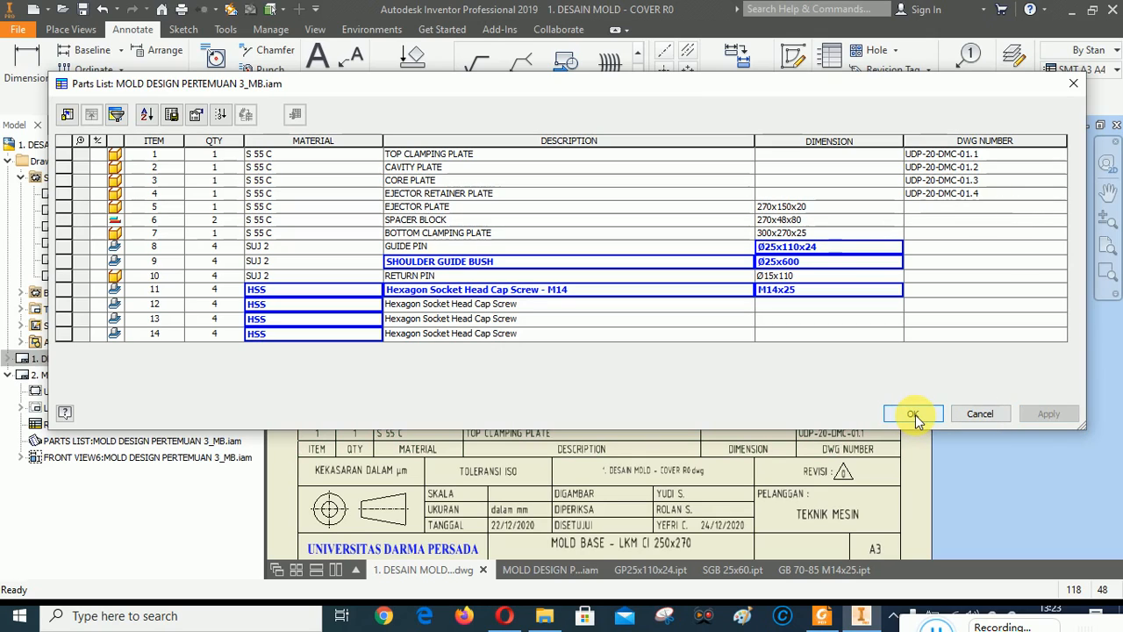
Rewrite item 11's description in capitals as HEXAGON SOCKET HEAD CAP SCREW, keeping the M14 suffix.
click(428, 292)
drag(429, 290, 400, 291)
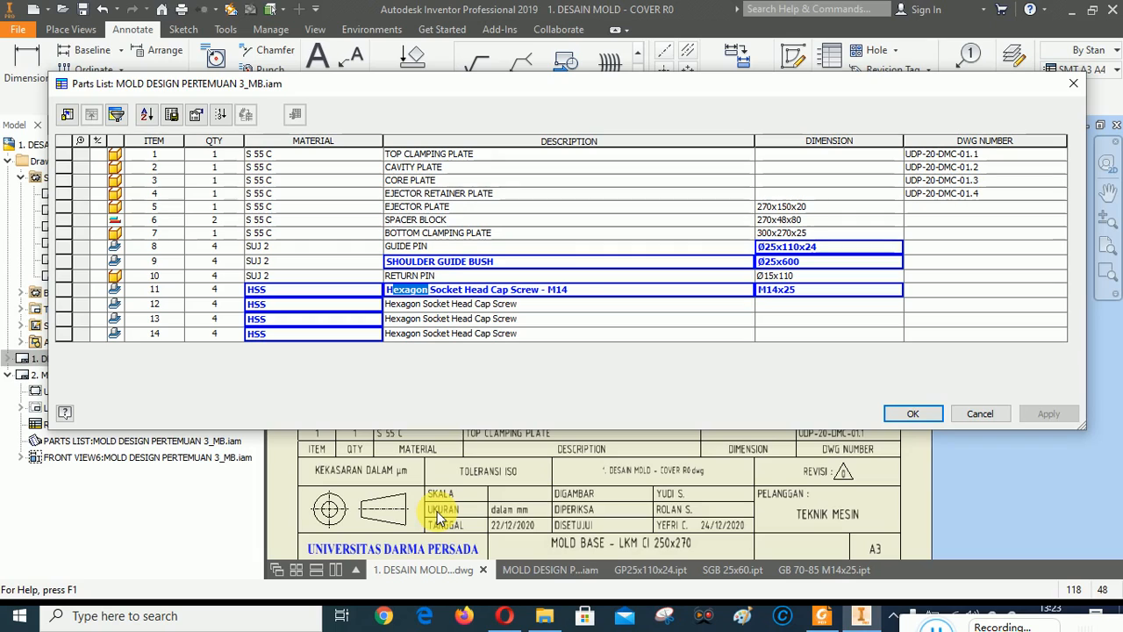
text(EXAGON)
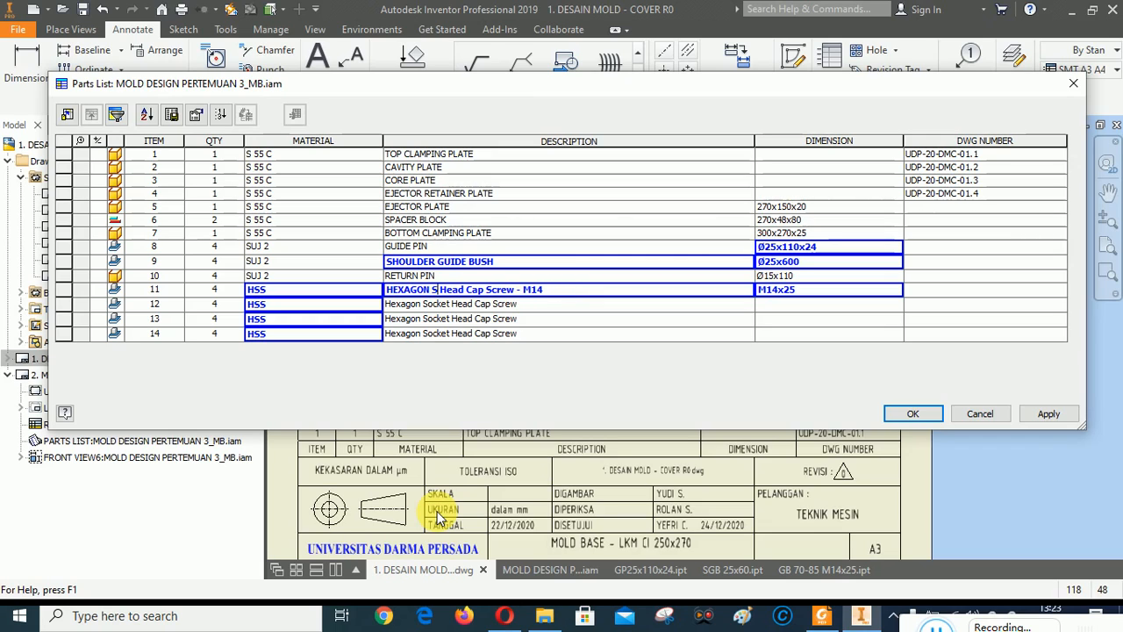
text(SOCK)
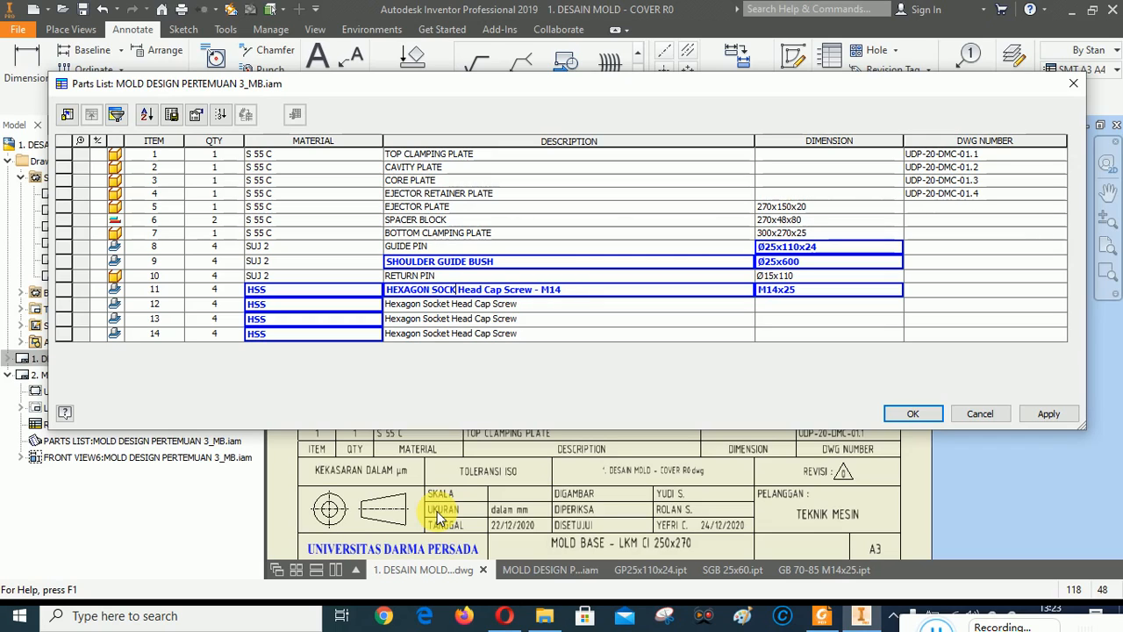
text(ET)
key(Right)
key(Right)
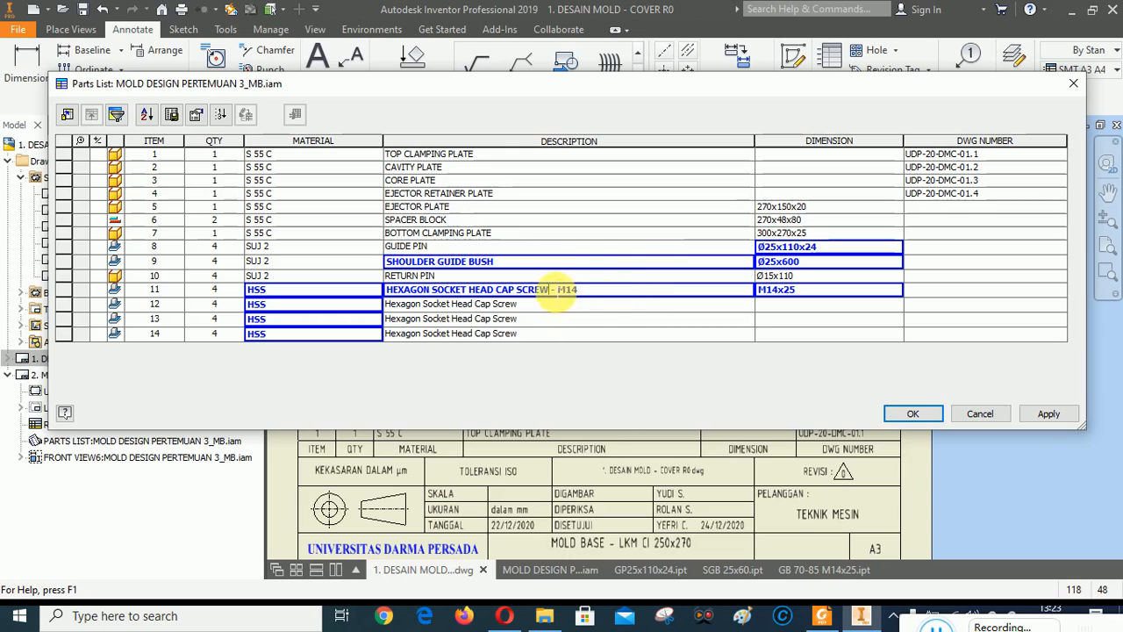
Copy HEXAGON SOCKET HEAD CAP SCREW from item 11 into the descriptions of items 12, 13 and 14, and apply.
drag(553, 292, 358, 303)
key(ctrl+c)
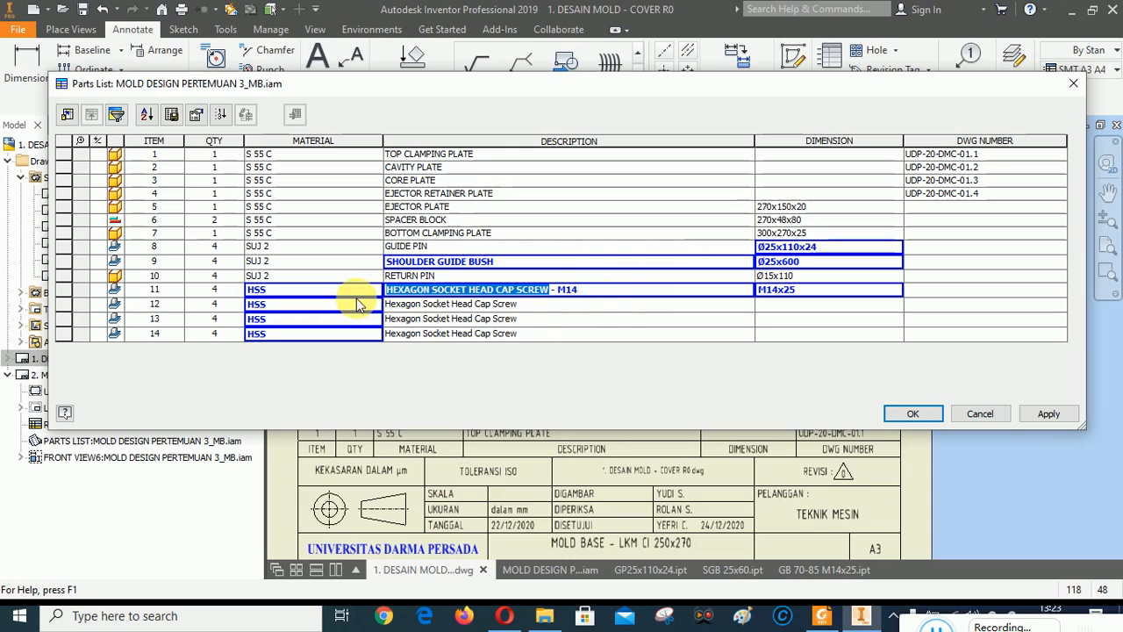
click(540, 307)
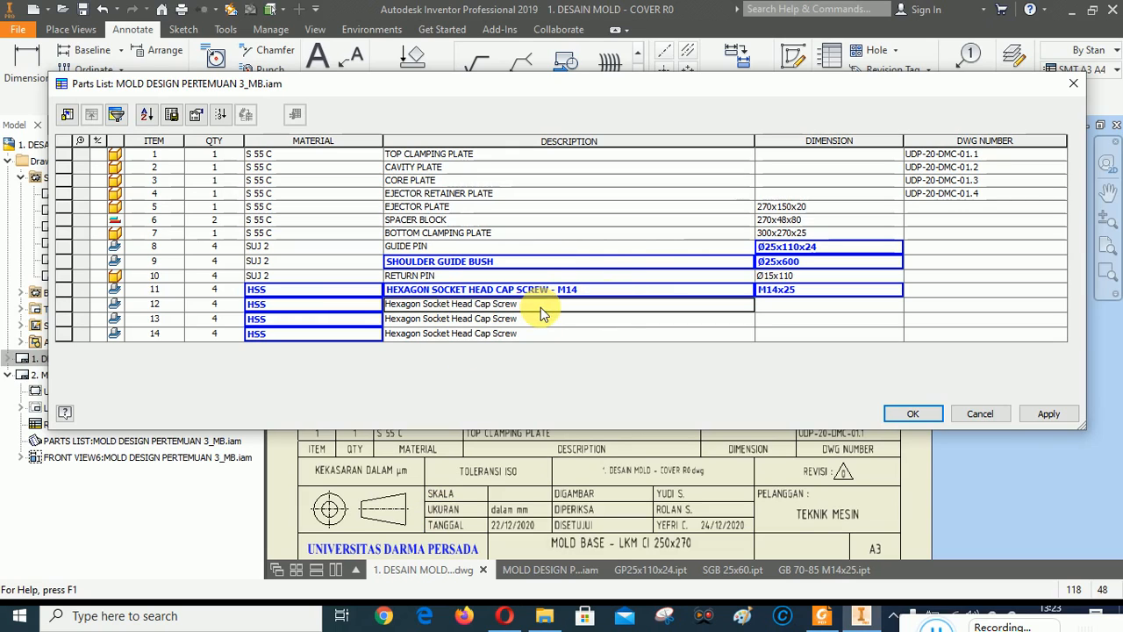
key(ctrl+v)
click(542, 329)
key(ctrl+v)
click(544, 334)
key(ctrl+v)
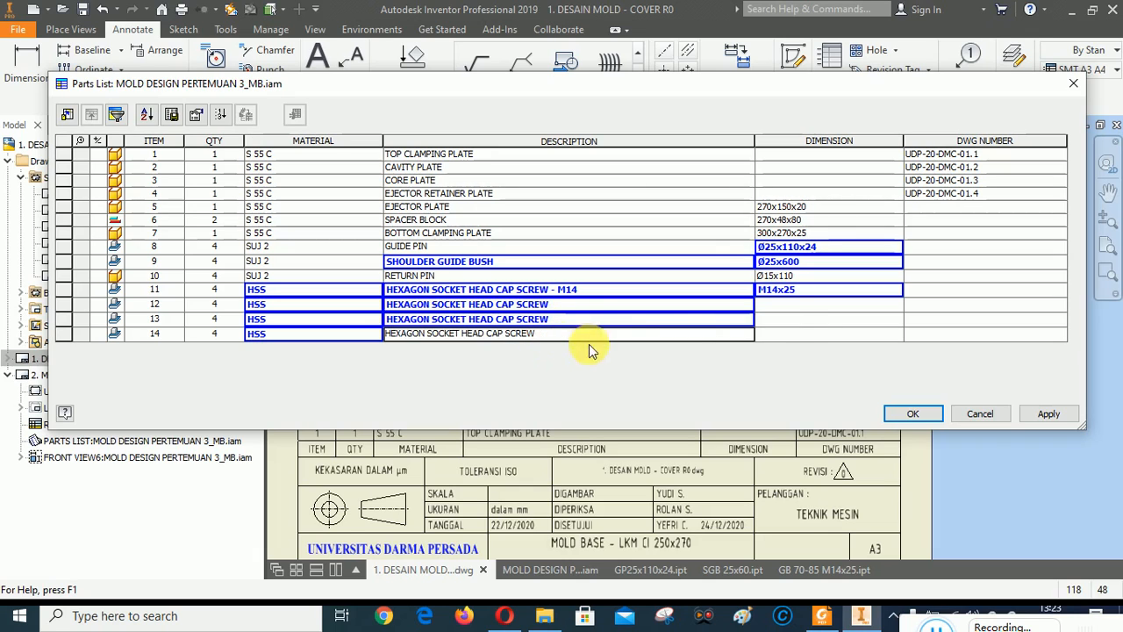
click(1050, 413)
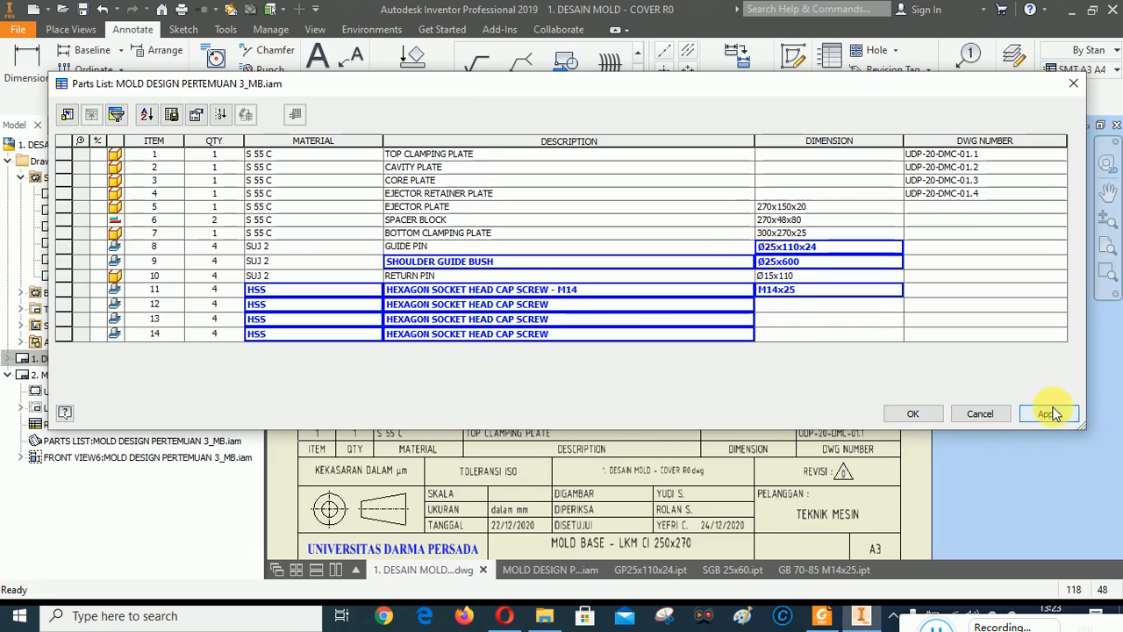
Open the screw part file of item 12 from its parts list row and close the M14x25 screw part.
right_click(114, 305)
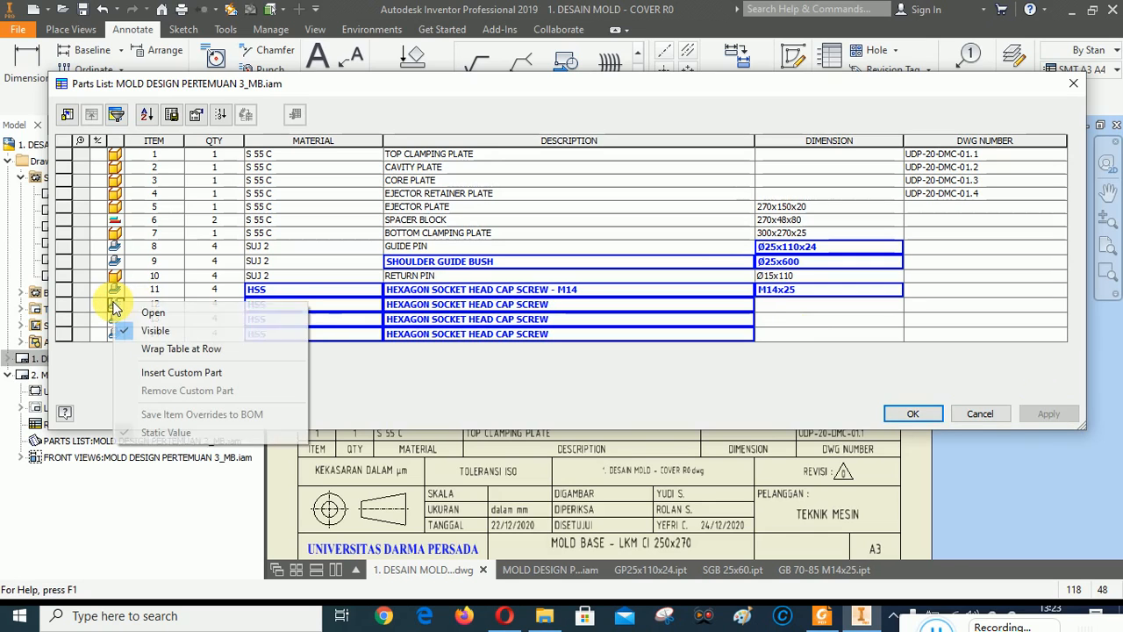
click(160, 314)
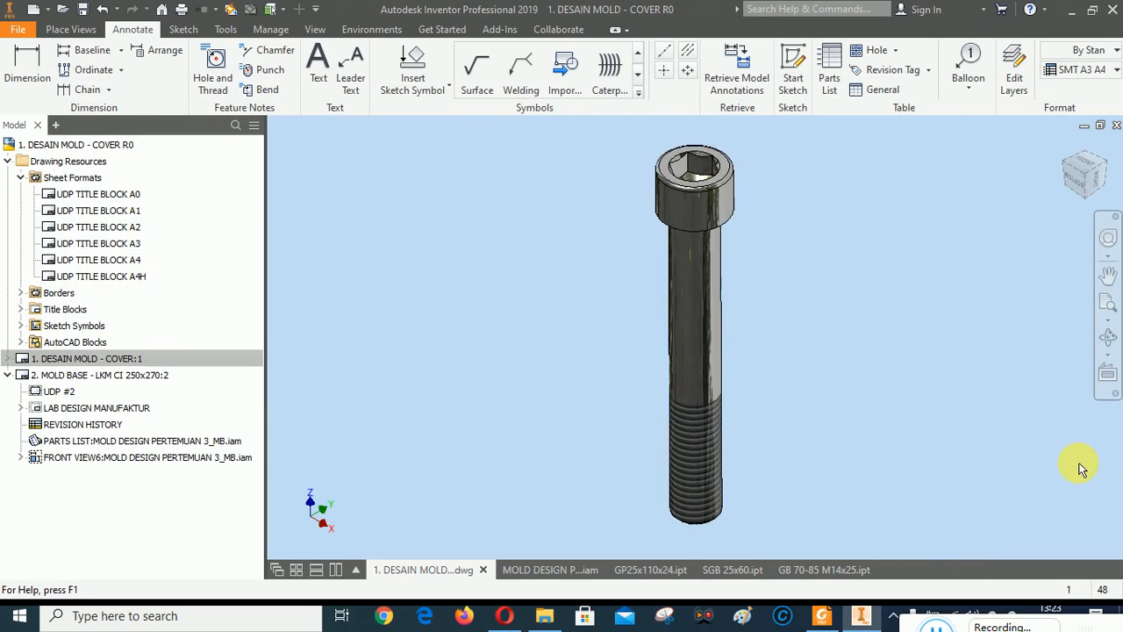
click(810, 573)
click(1116, 127)
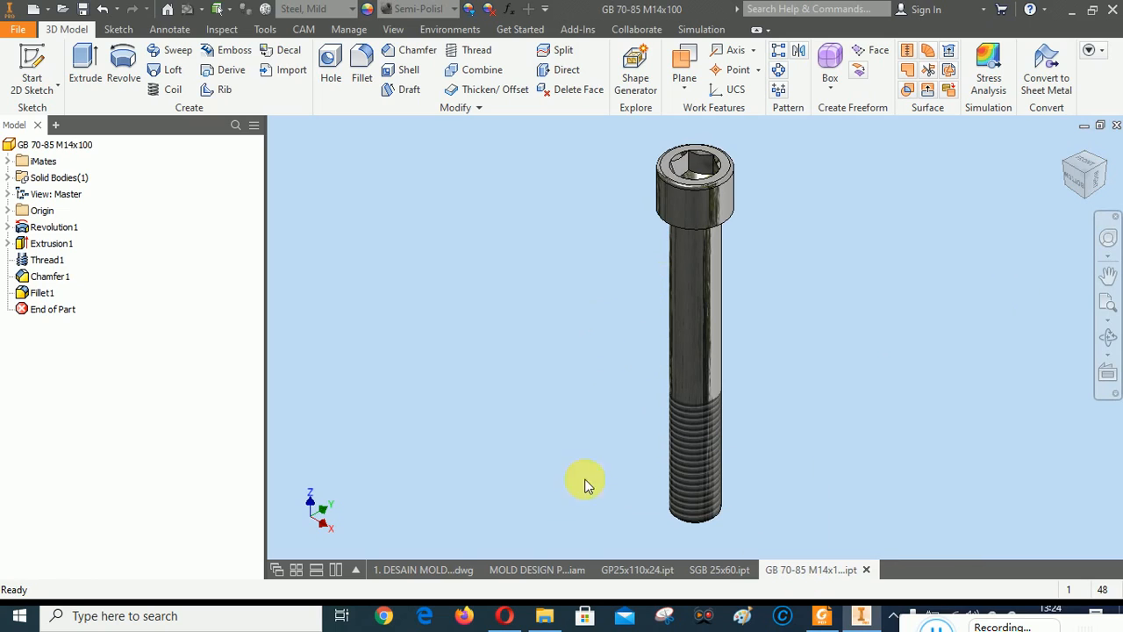
In the drawing's parts list, append "- M14" to item 12's description, set its dimension to M14x100, and apply.
click(422, 571)
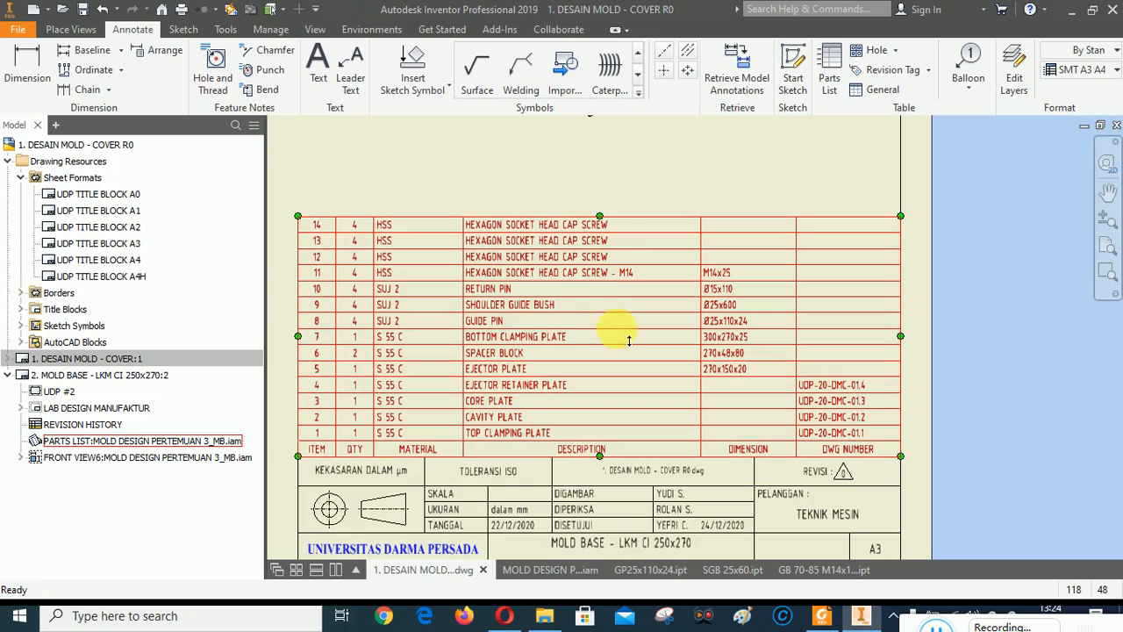
right_click(539, 273)
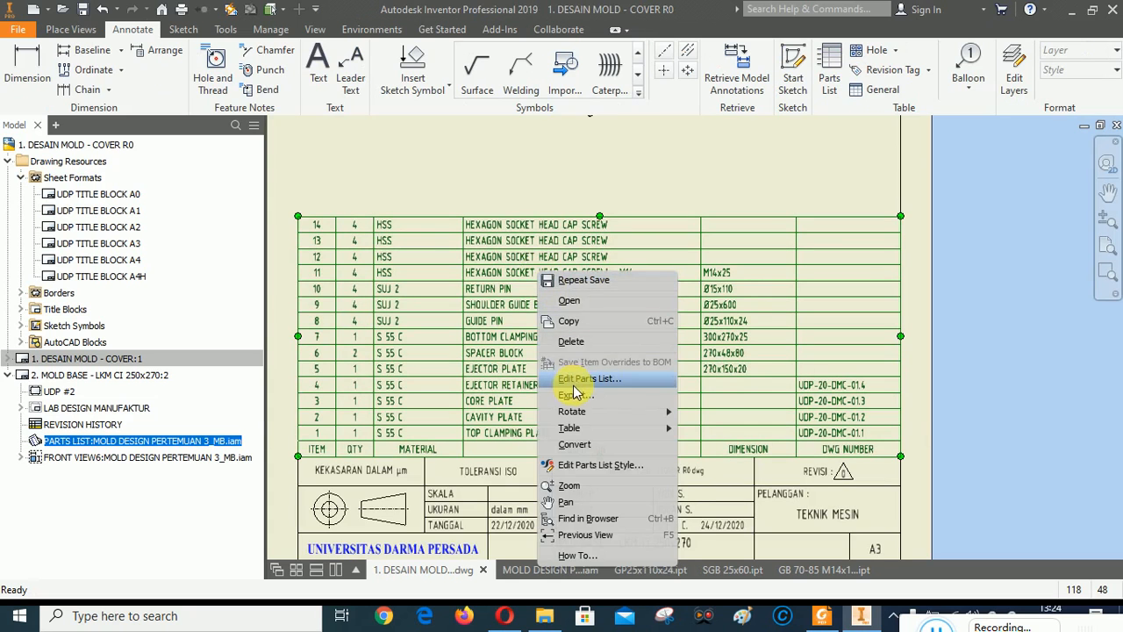
click(575, 391)
click(555, 303)
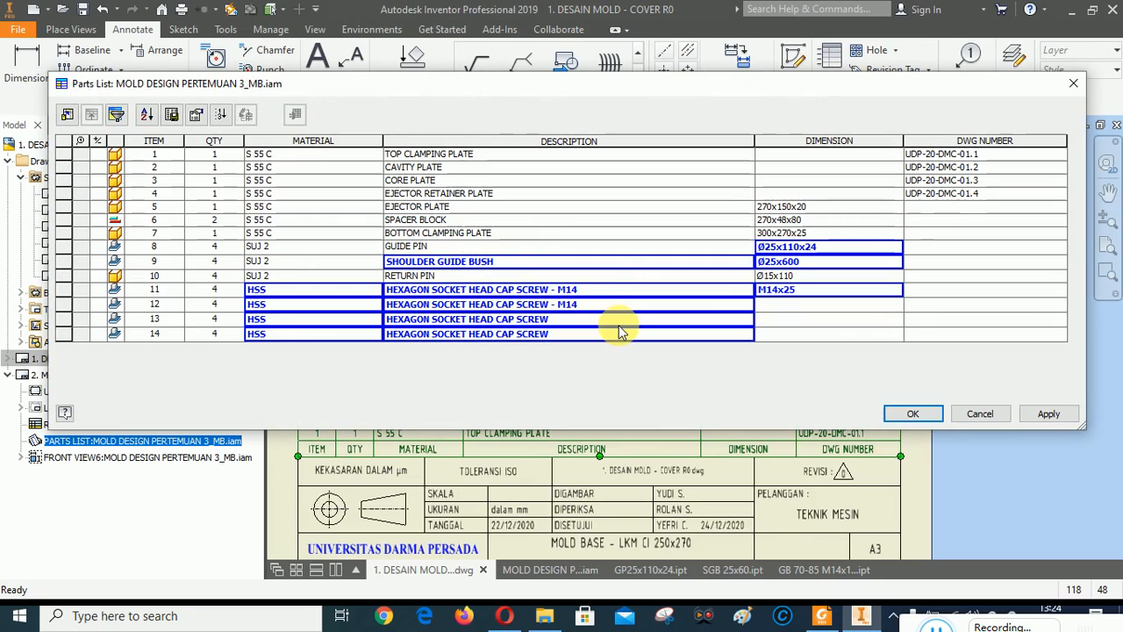
key(Tab)
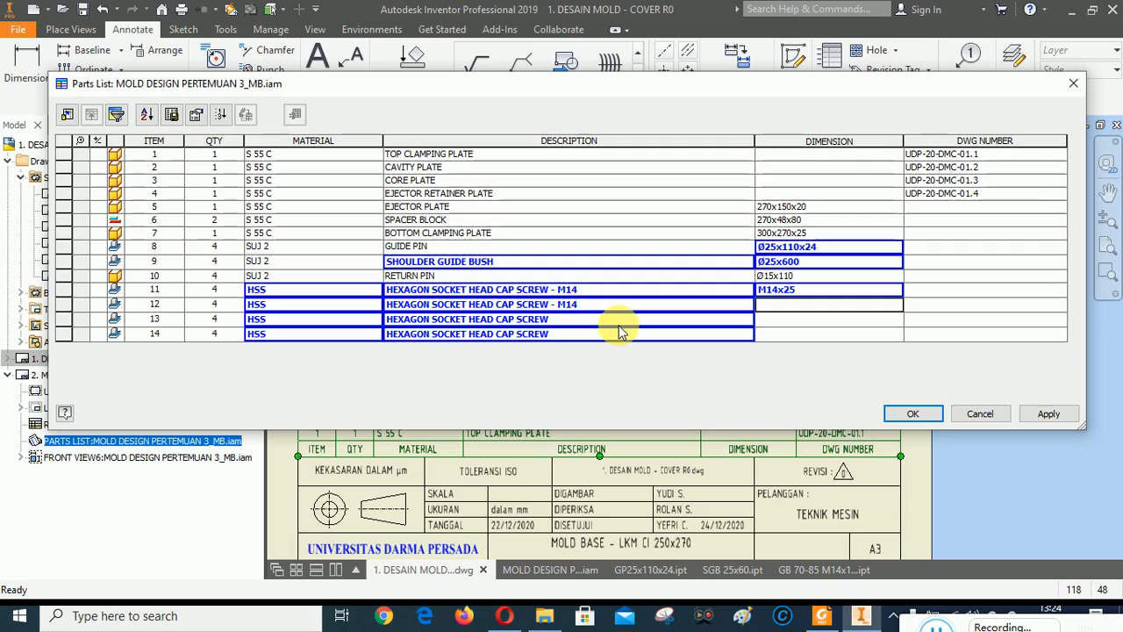
text(M14x100)
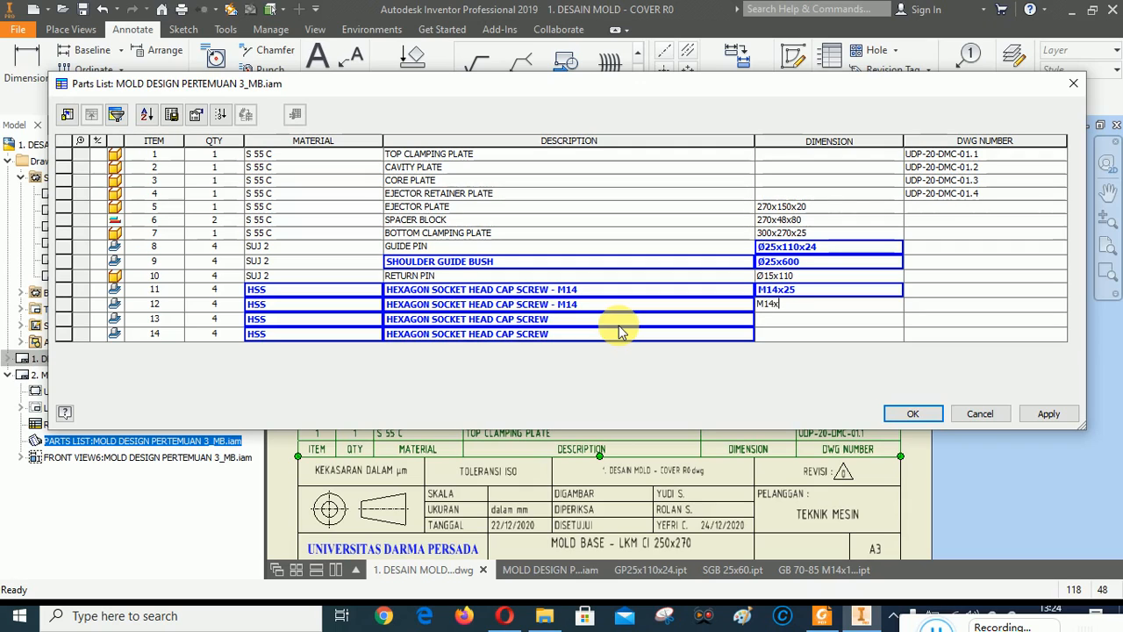
click(1053, 414)
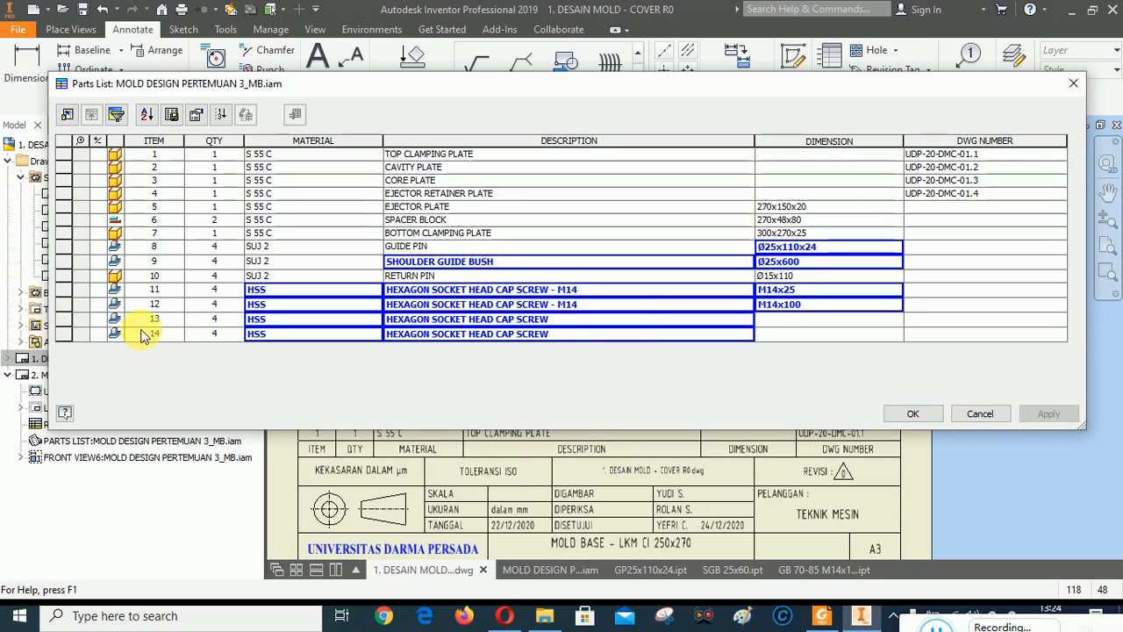
Open item 13's screw part file from its parts list row and close the M14x100 screw, SGB 25x60 and GP25x110x24 parts.
right_click(115, 322)
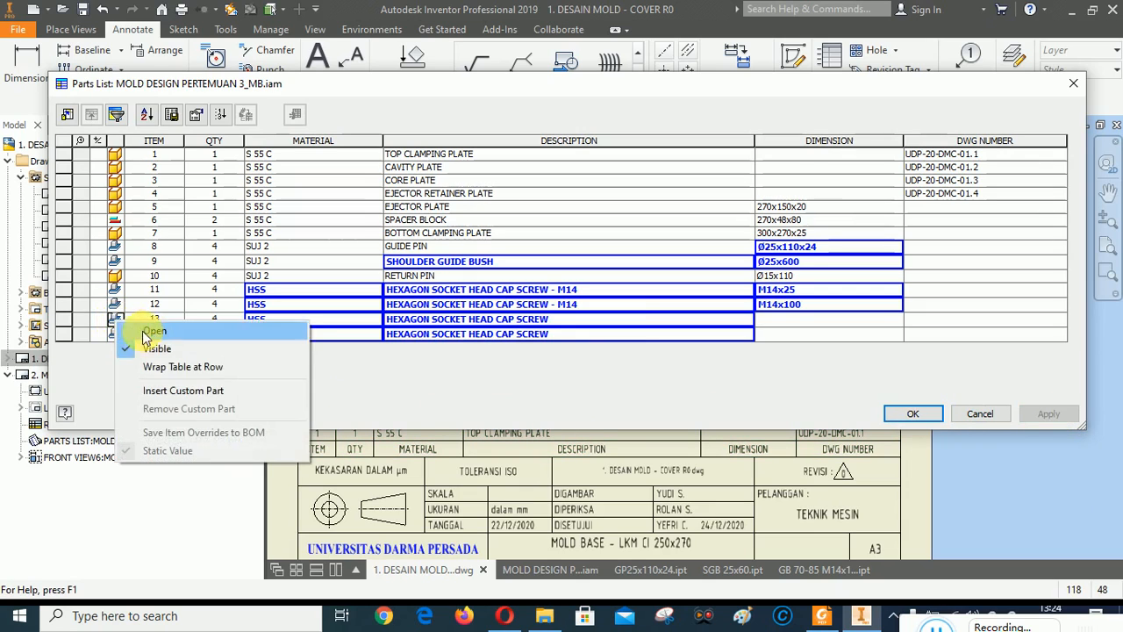
click(155, 328)
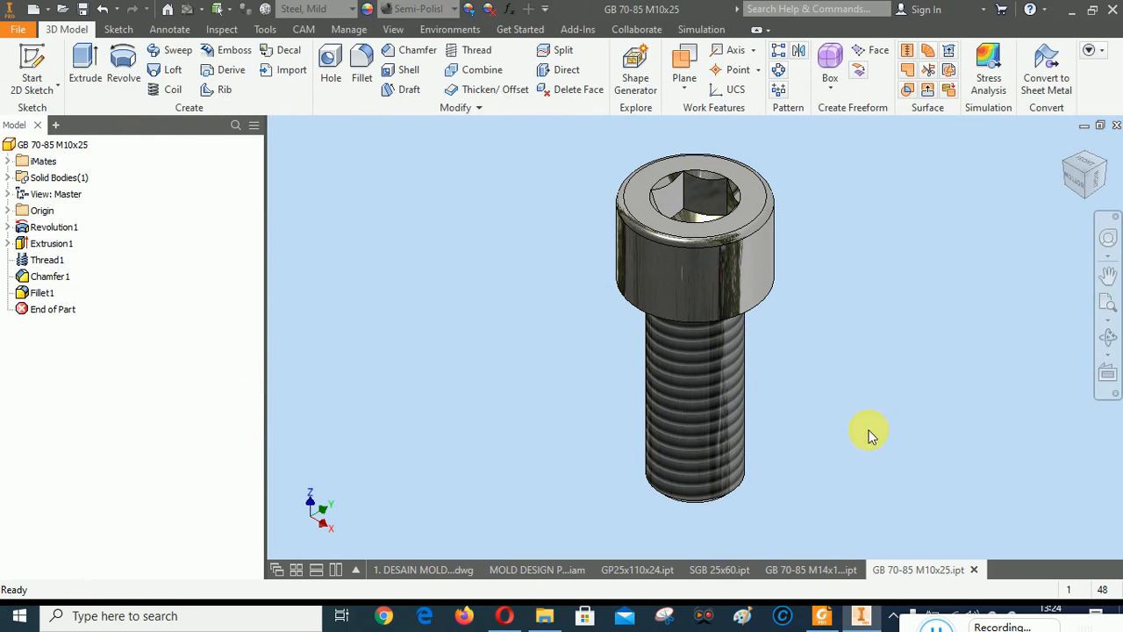
click(792, 570)
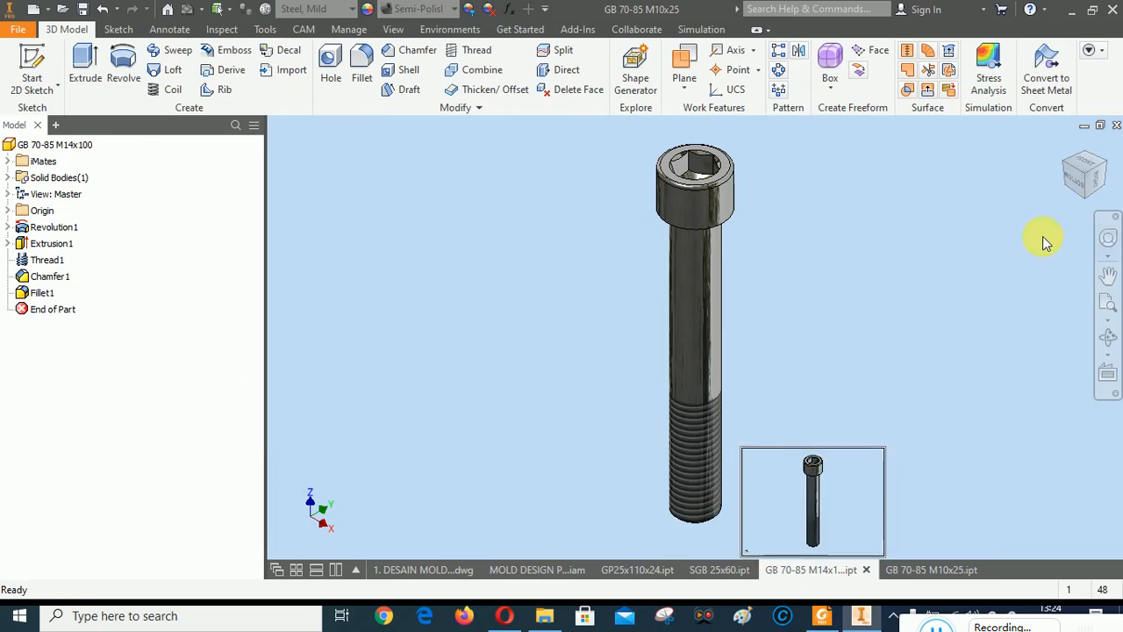
click(1115, 127)
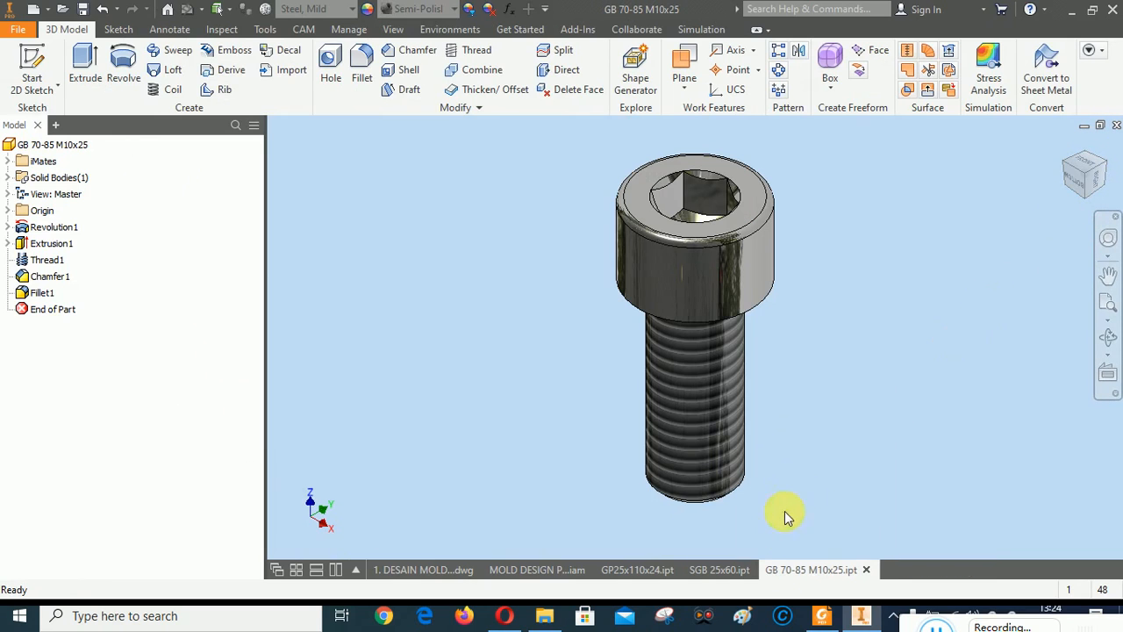
click(729, 566)
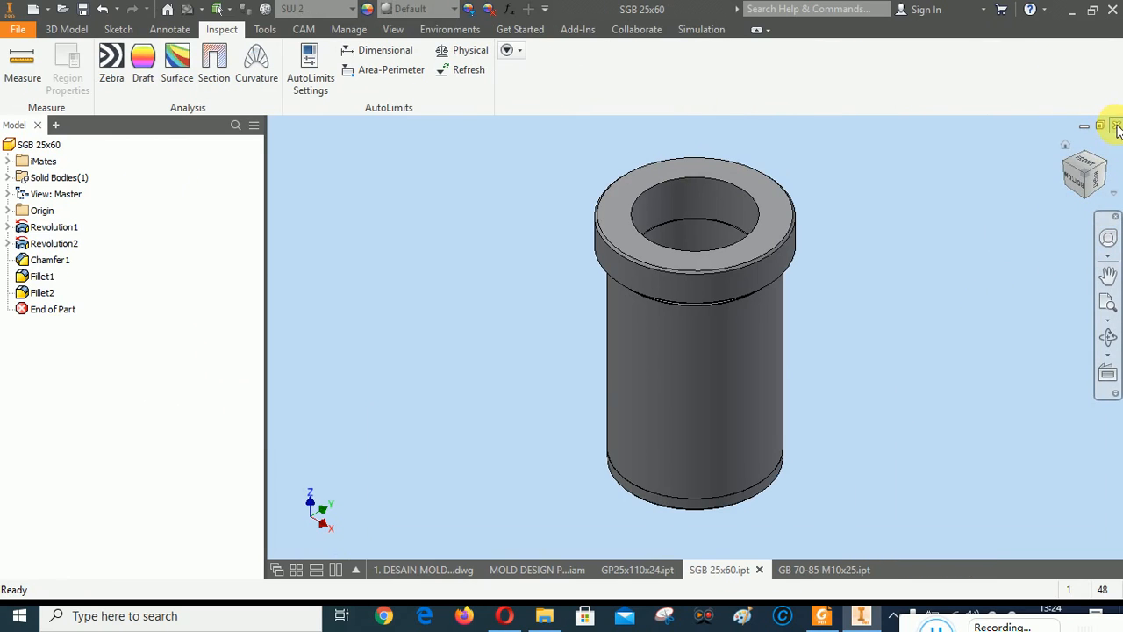
click(1116, 125)
click(640, 573)
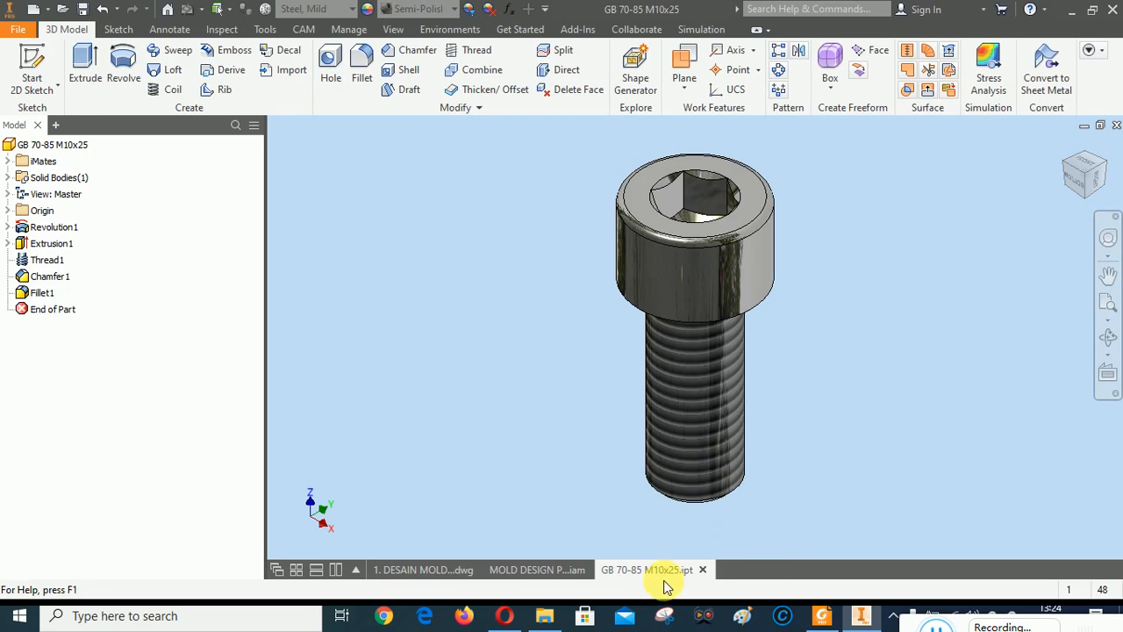
In the drawing's parts list, append "- M10" to item 13's description, set its dimension to M10x25, and apply.
click(443, 572)
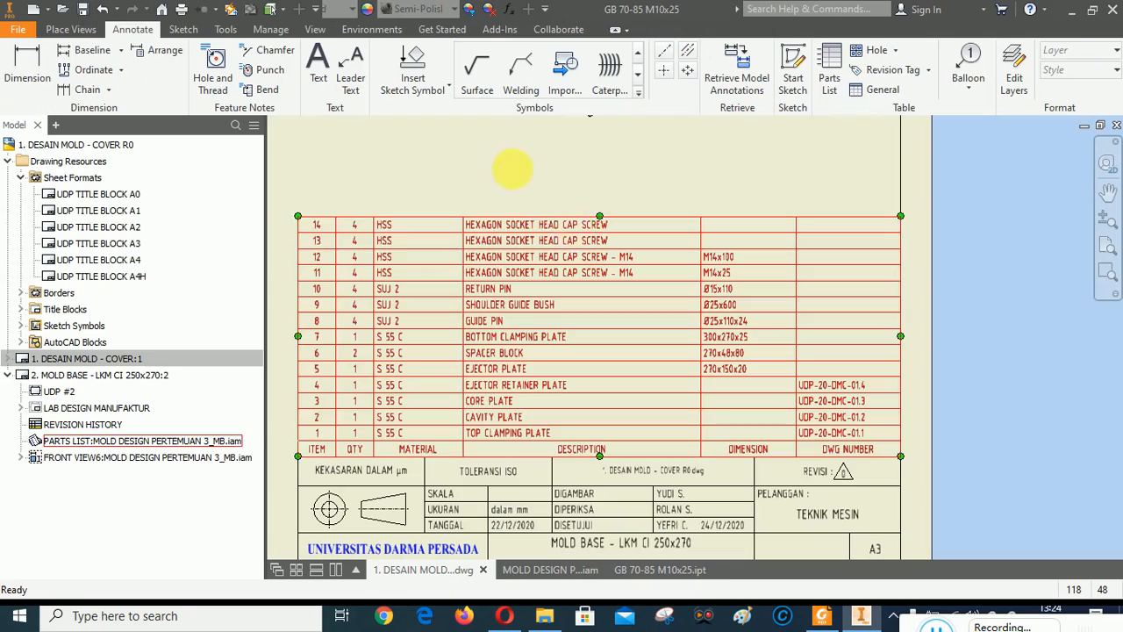
right_click(515, 288)
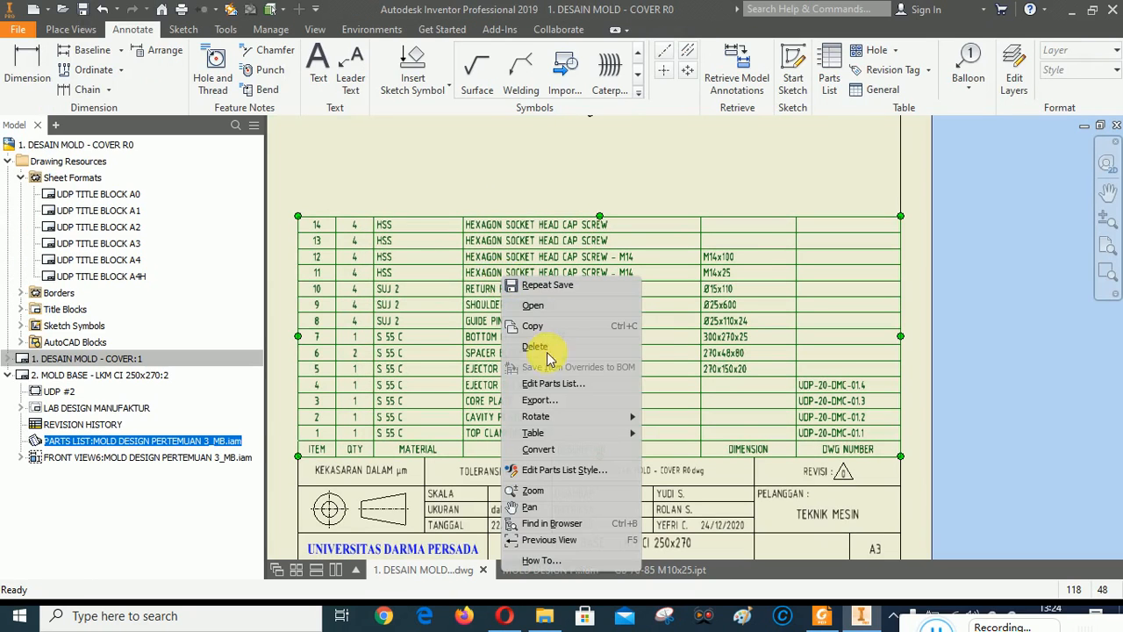
click(539, 392)
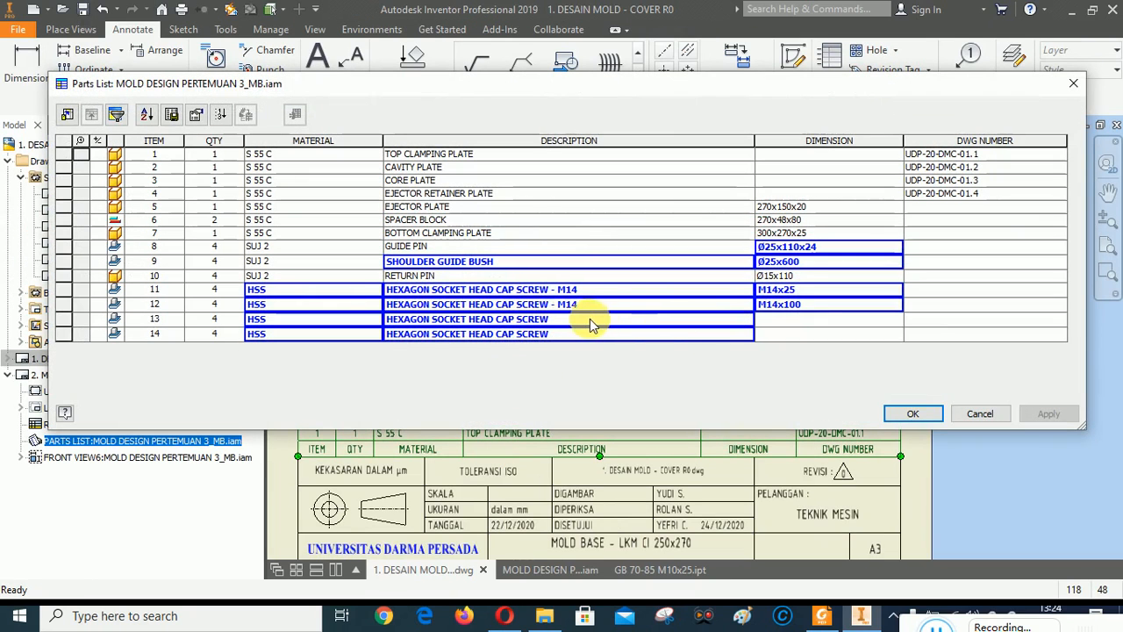
click(566, 321)
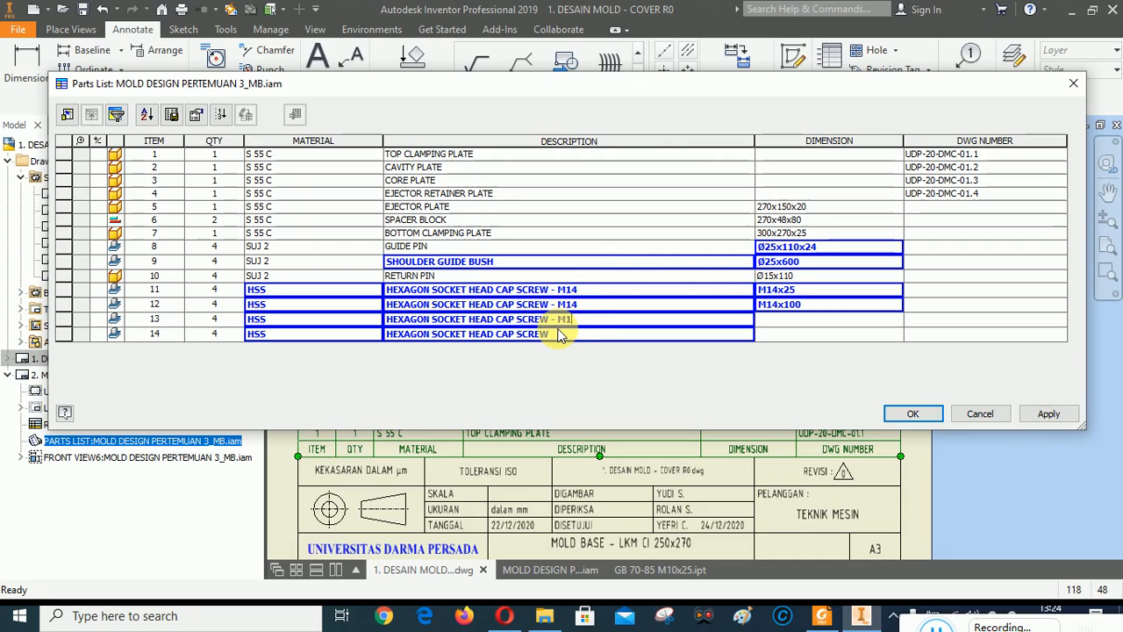
key(Tab)
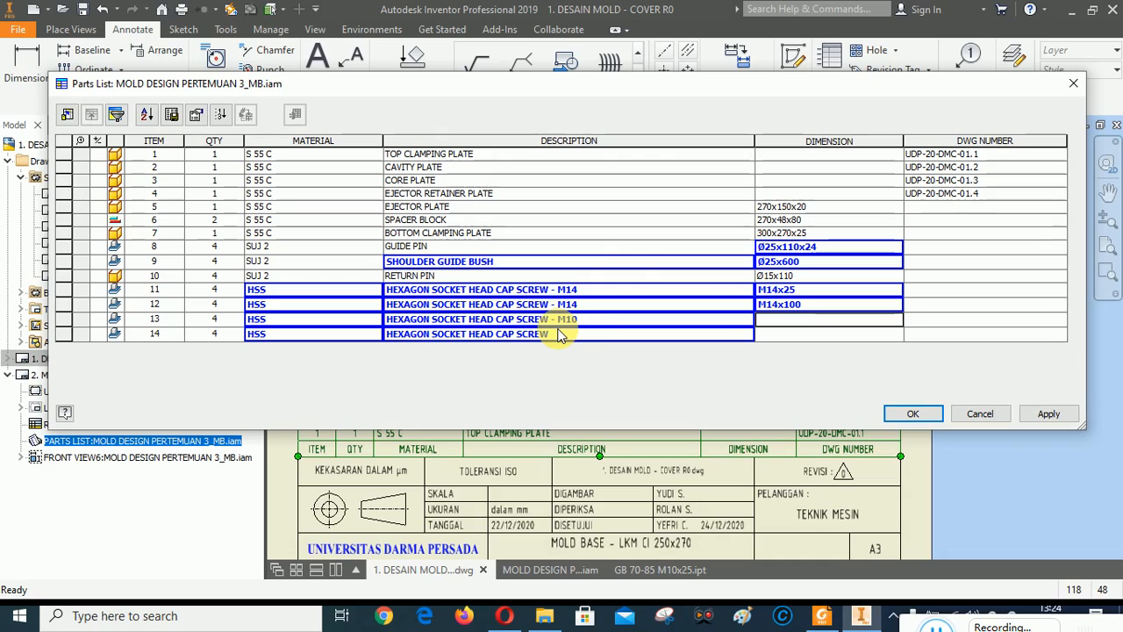
text(M10x25)
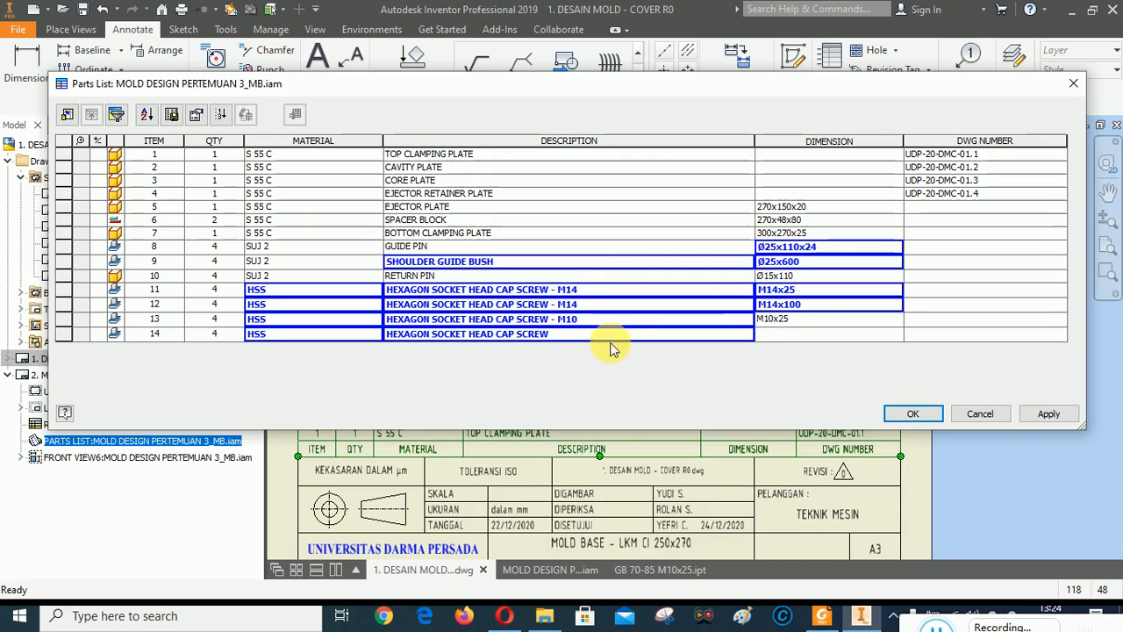
click(1050, 412)
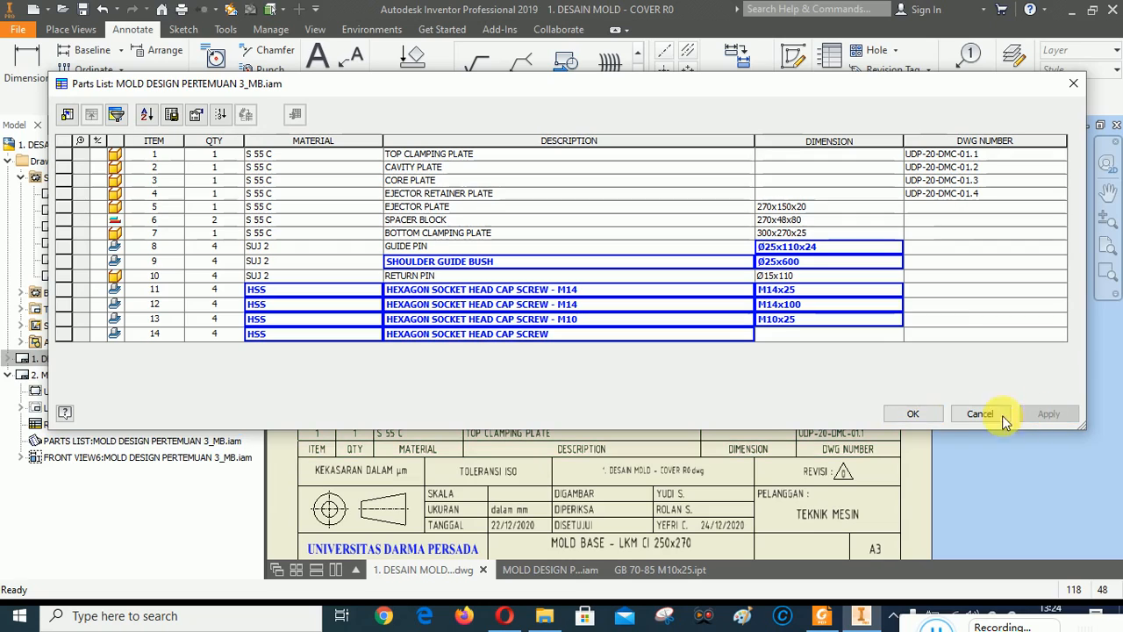
Open the screw part file of item 14 from its parts list row and close the M10x25 screw part.
right_click(112, 338)
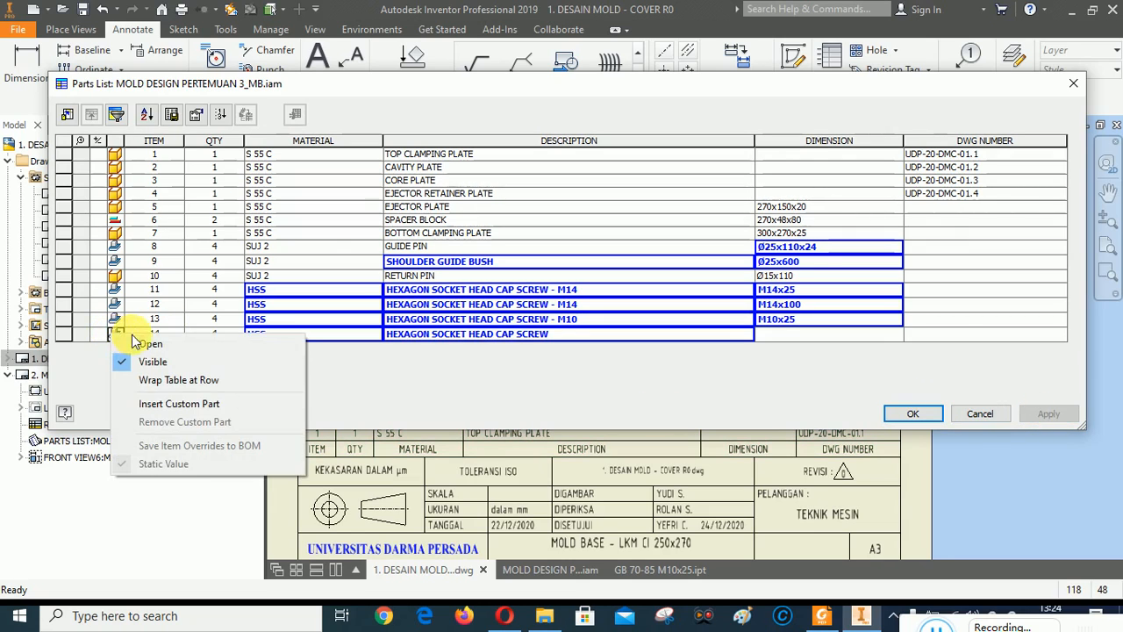
click(149, 349)
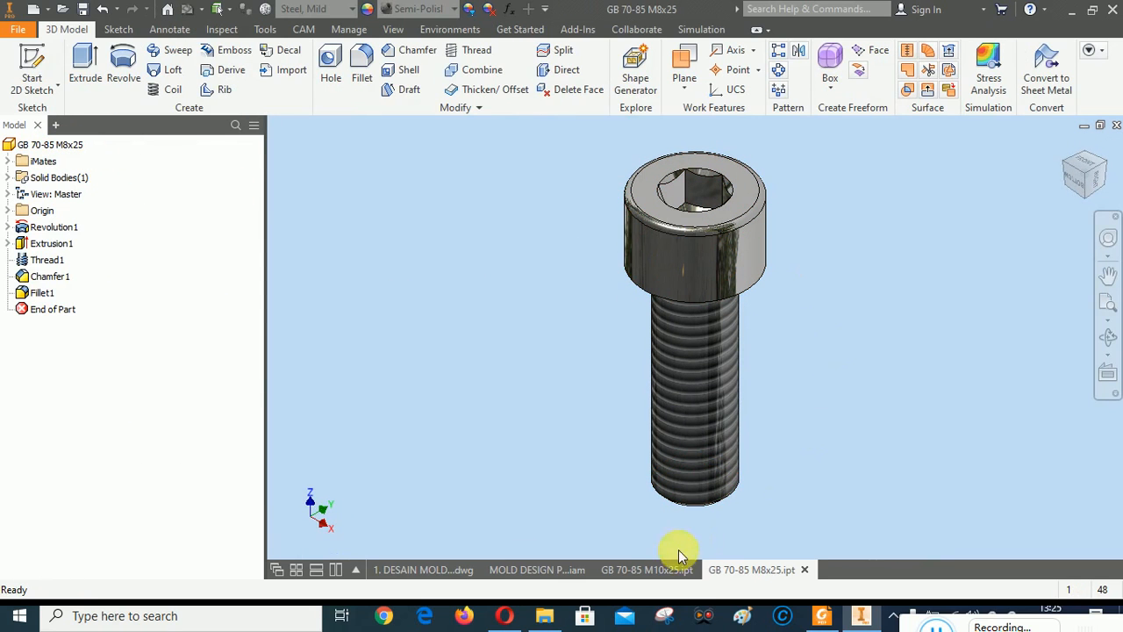
click(638, 571)
click(1116, 125)
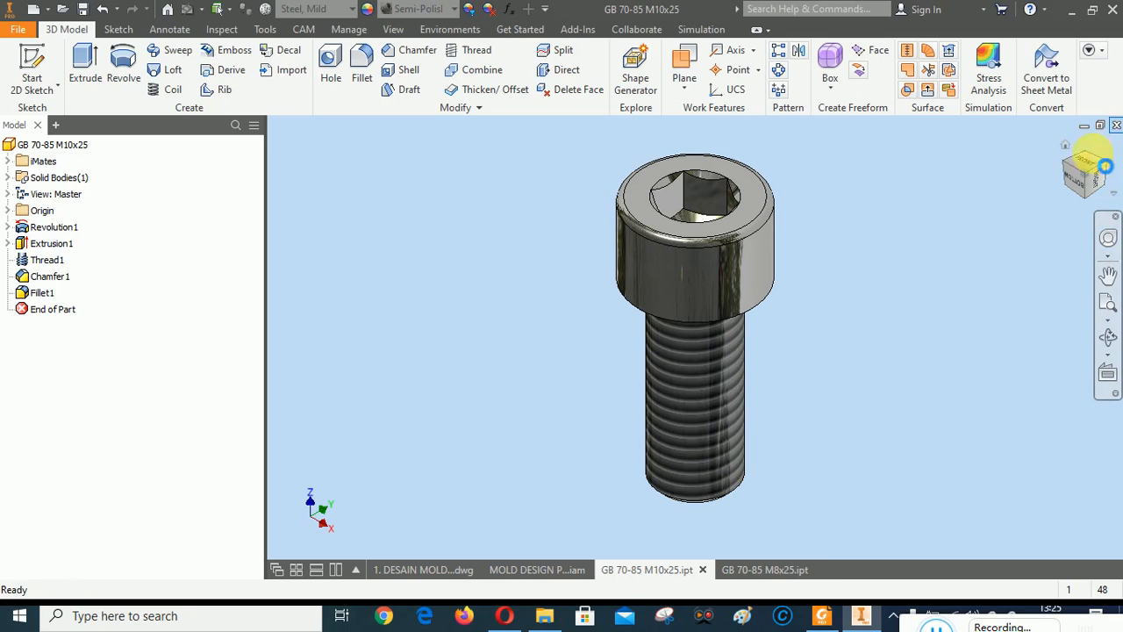
In the drawing's parts list, append "- M8" to item 14's description, set its dimension to M8x25, and apply.
click(436, 569)
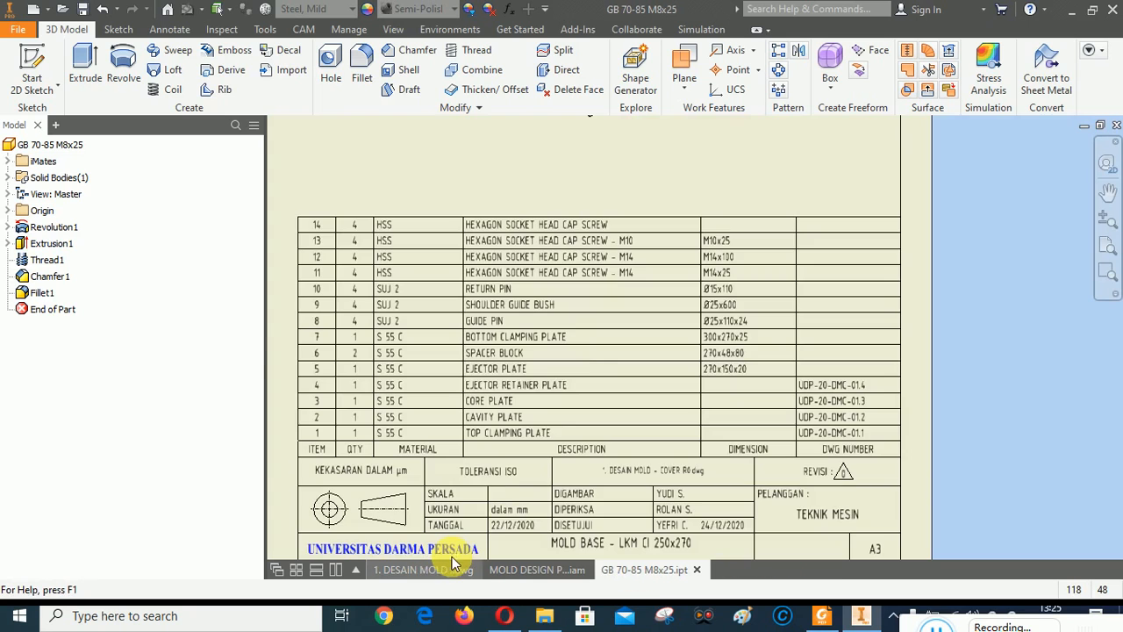
right_click(579, 273)
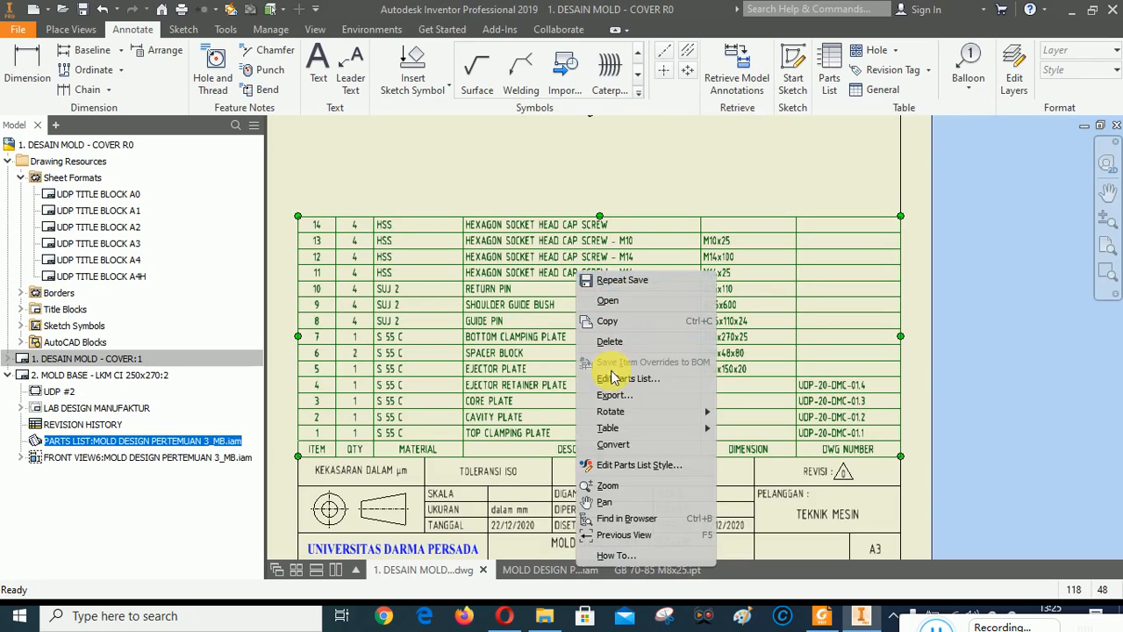
click(614, 381)
click(556, 336)
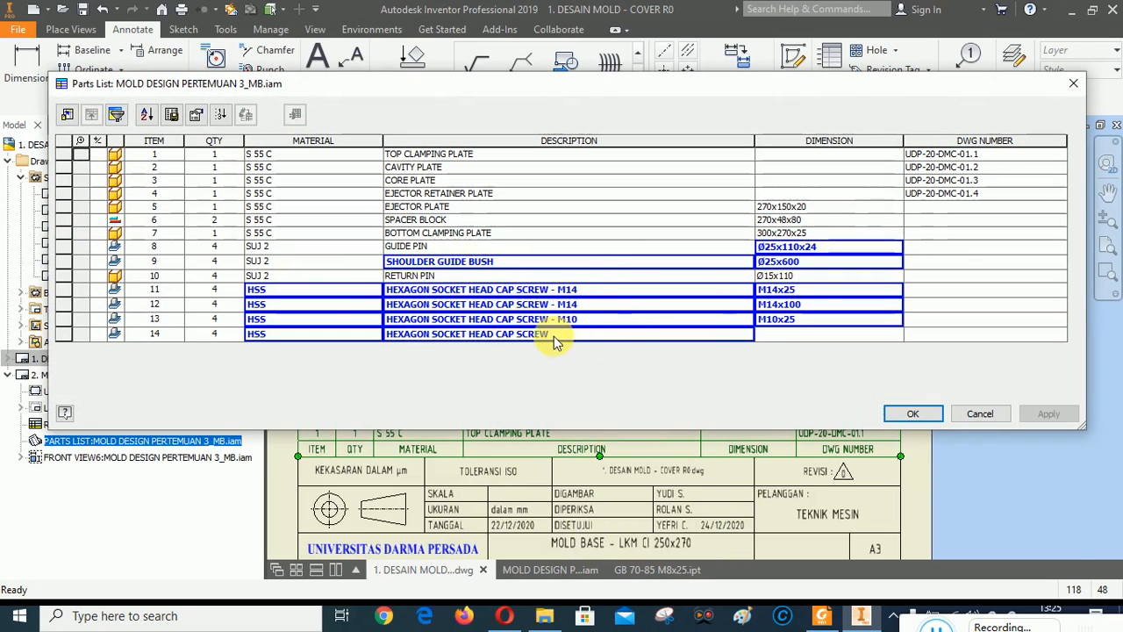
text(-)
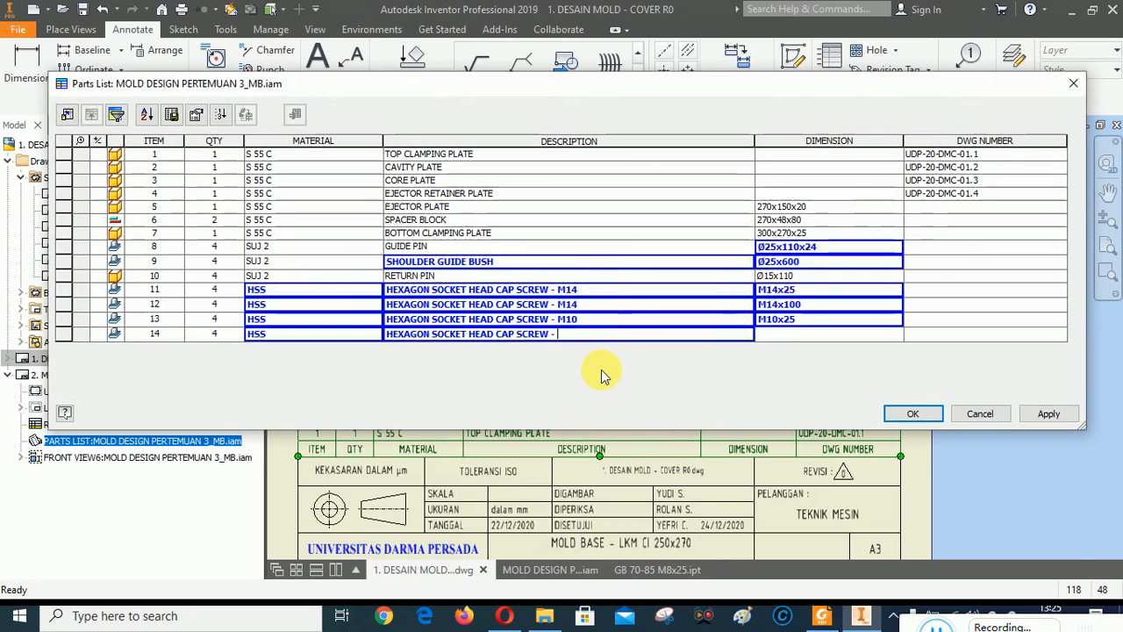
text( M8)
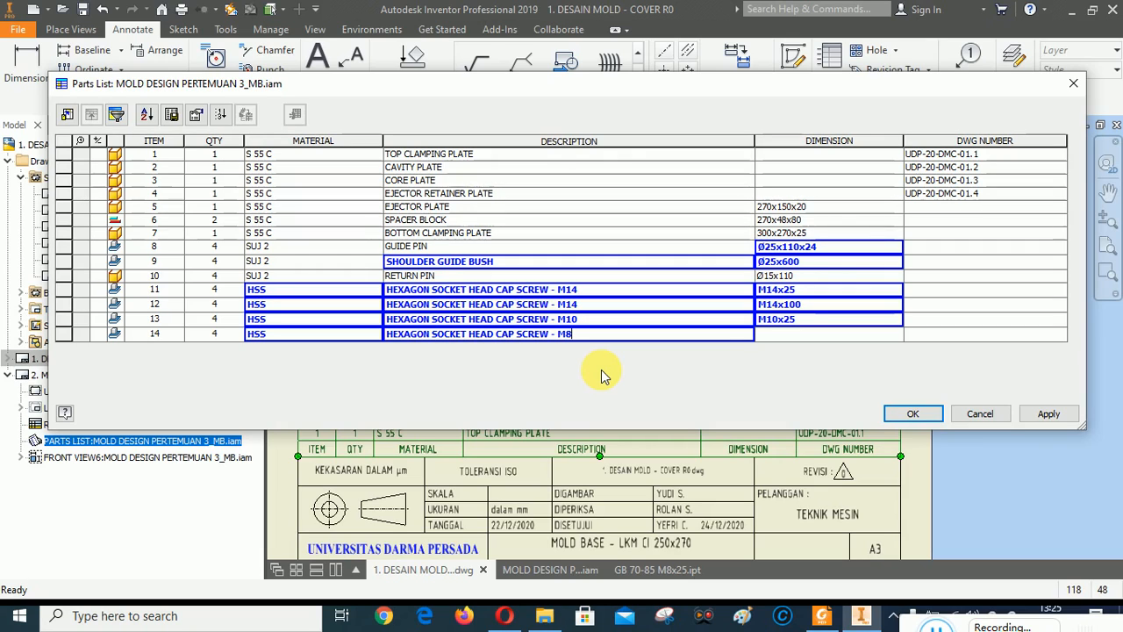
key(Tab)
text(M8)
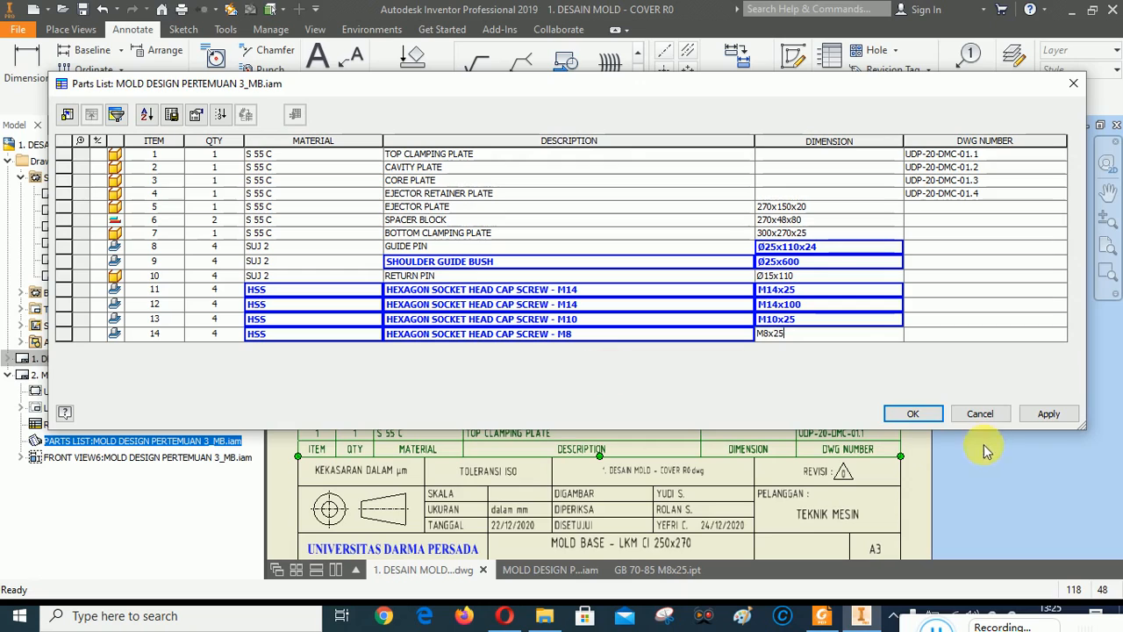
click(1050, 415)
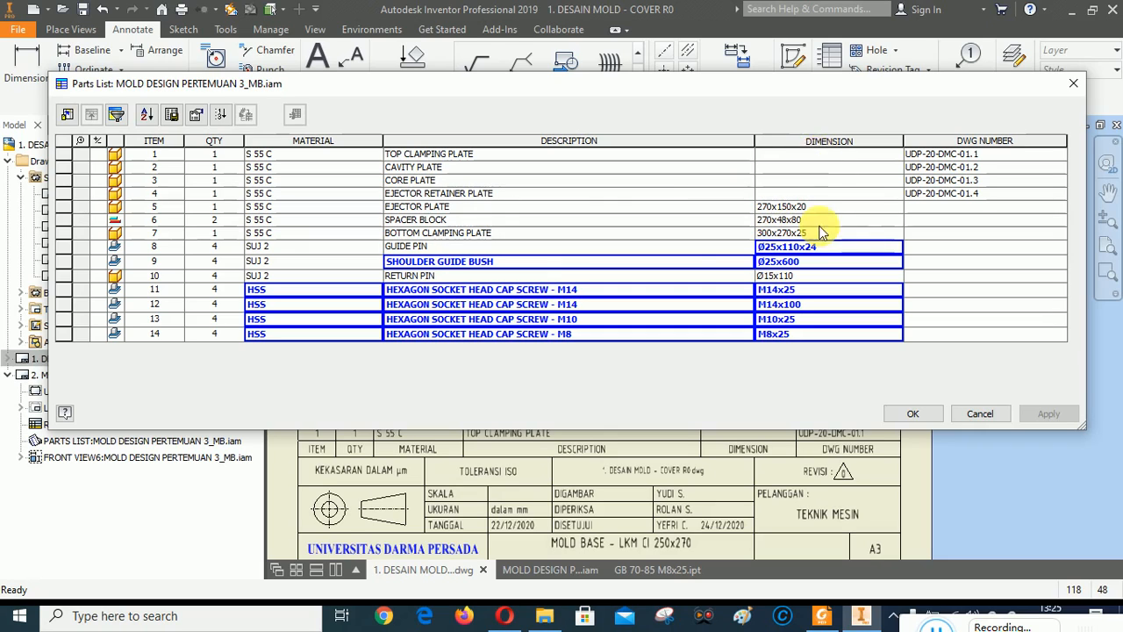
Open the top clamping plate's part file from parts list item 1 and copy 270x300x25 from the part number in its iProperties.
right_click(117, 155)
click(166, 166)
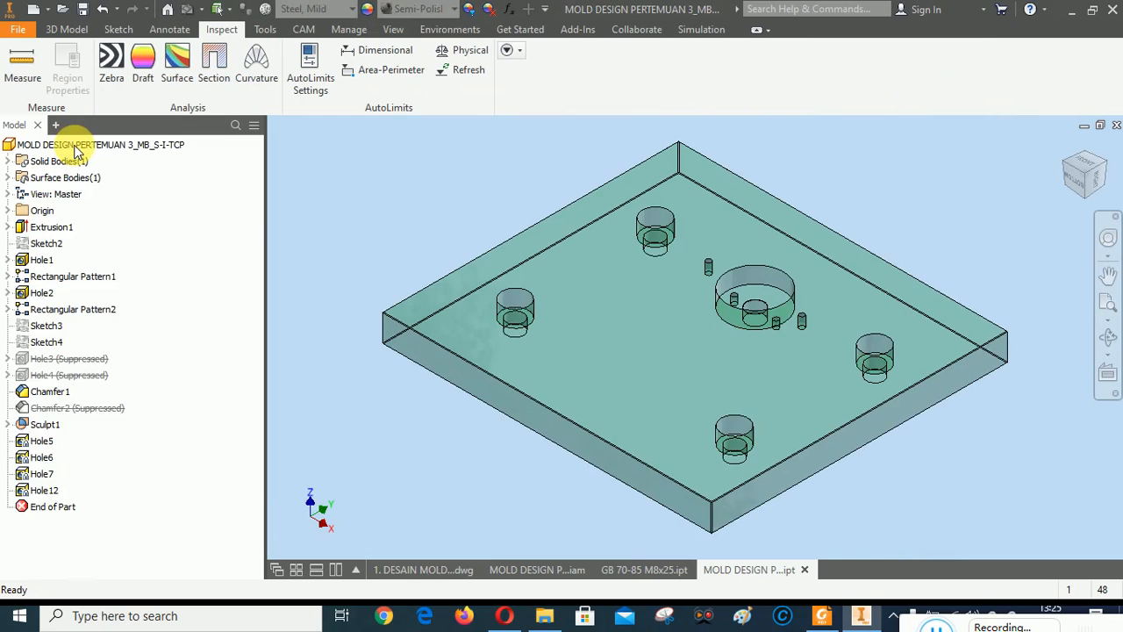
right_click(74, 145)
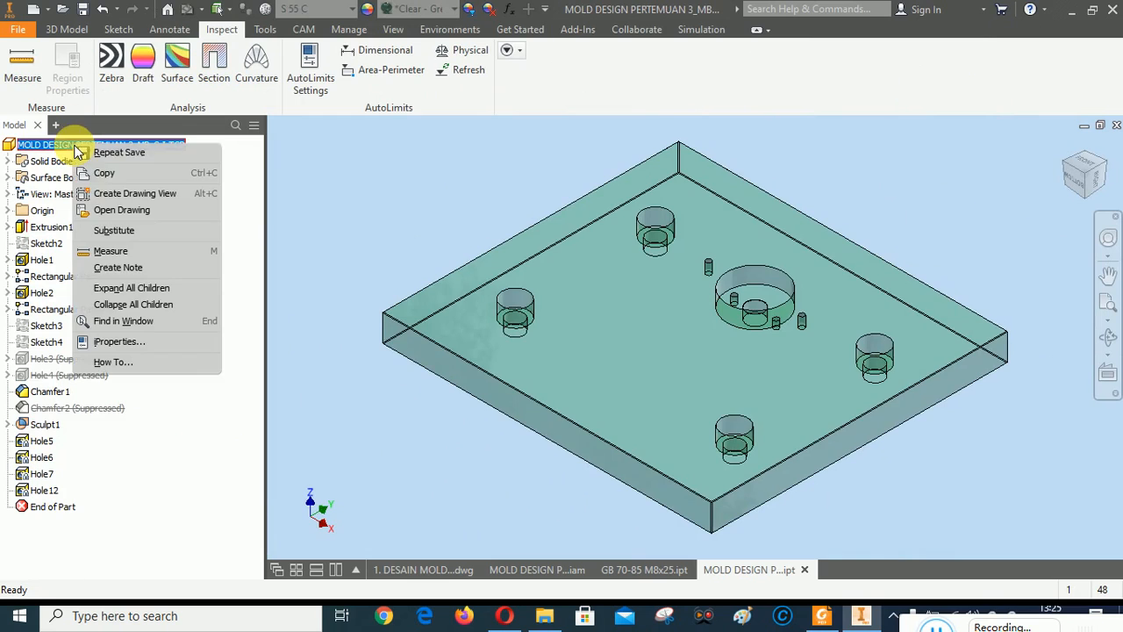
click(119, 342)
click(204, 70)
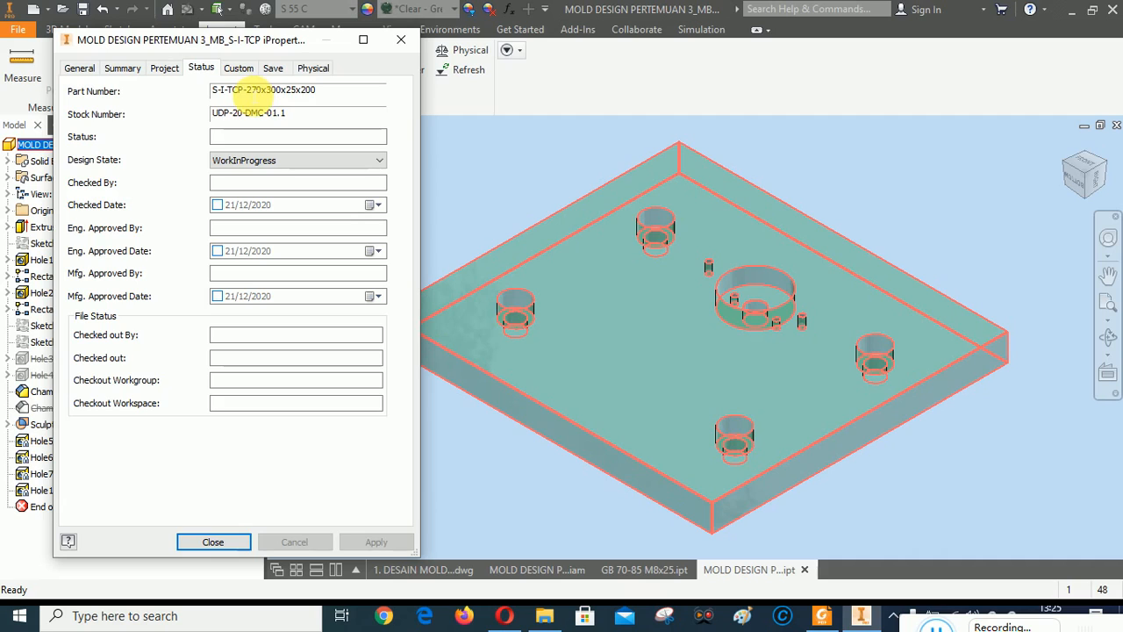
drag(248, 90, 298, 97)
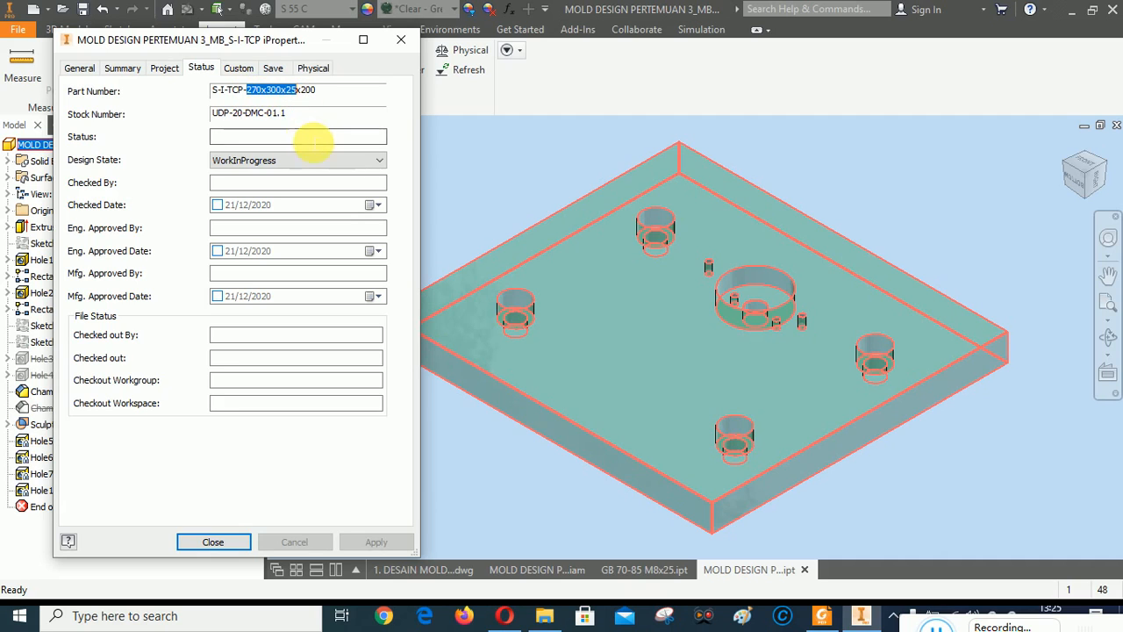
Add a custom text iProperty named DIMENSION with the value 300x270x25 to the top clamping plate and apply it.
click(237, 69)
text(DIMENSION)
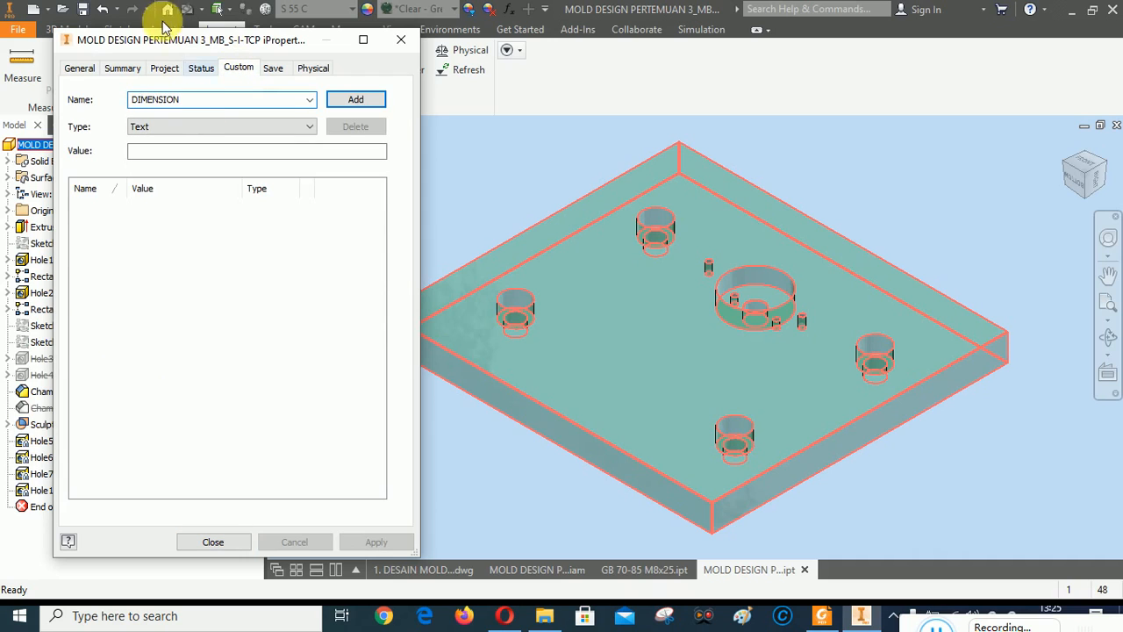
click(176, 154)
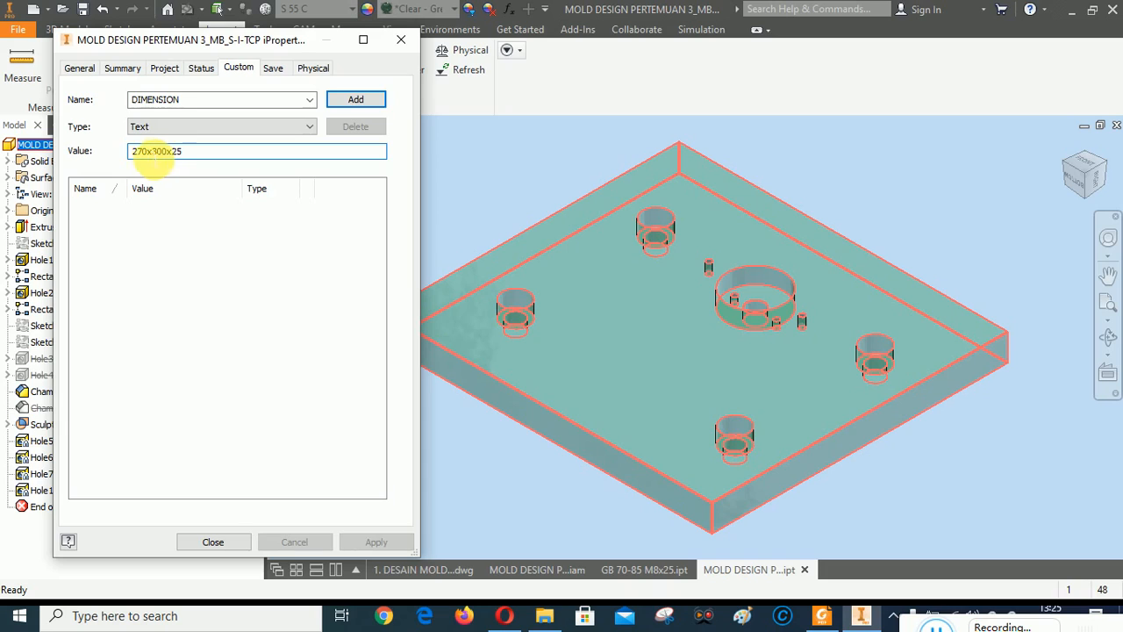
drag(149, 153, 106, 155)
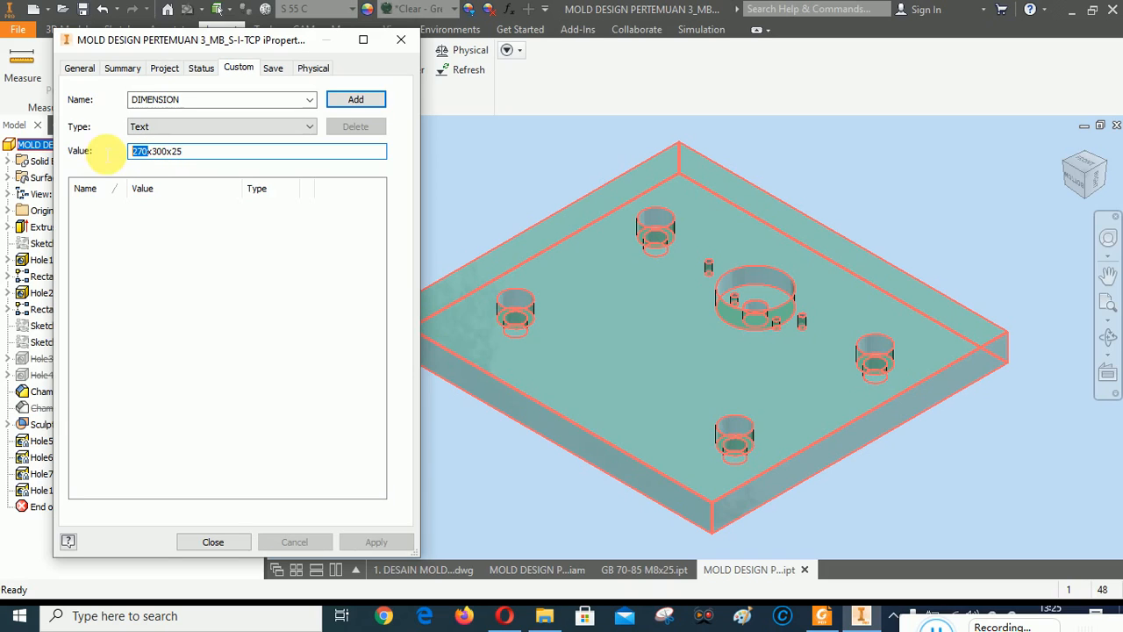
text(300x)
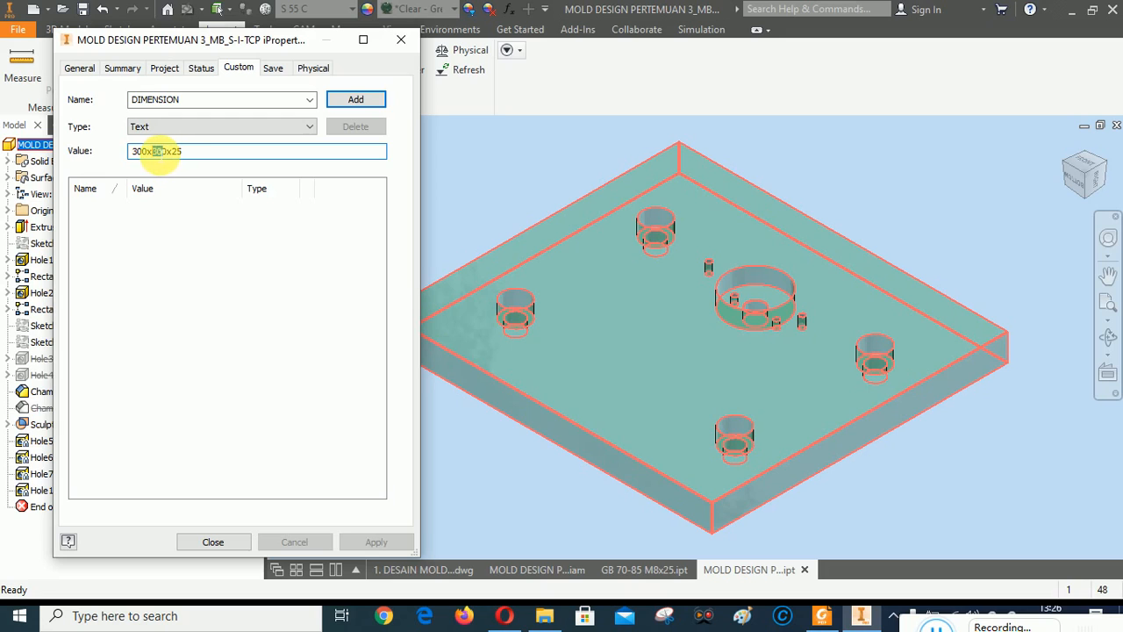
text(270x2)
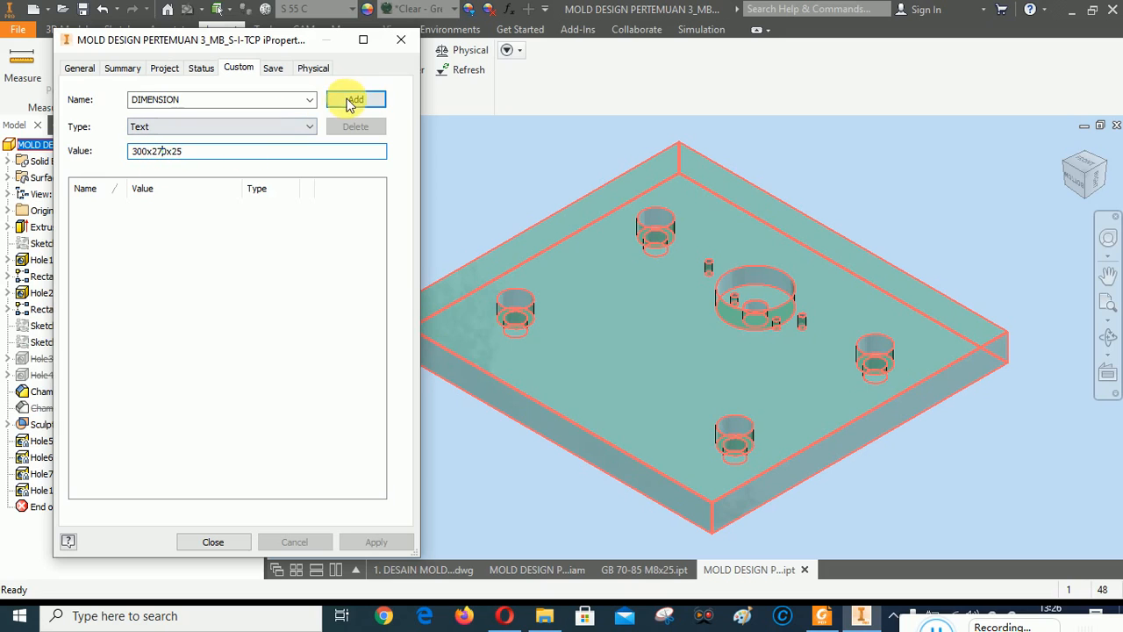
click(353, 100)
click(377, 540)
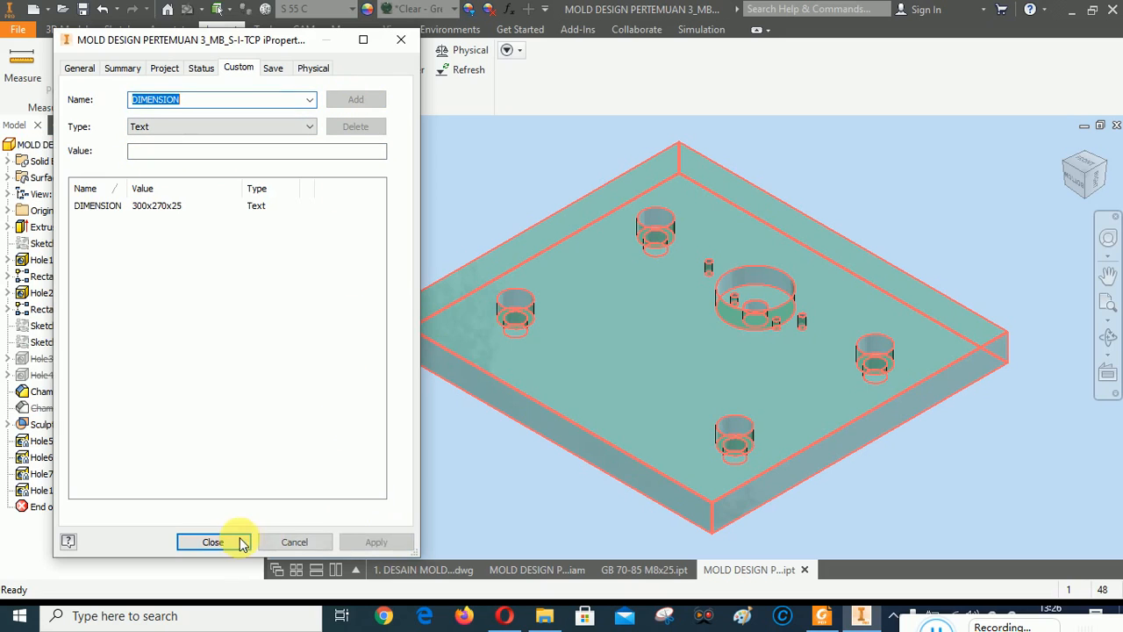
click(237, 540)
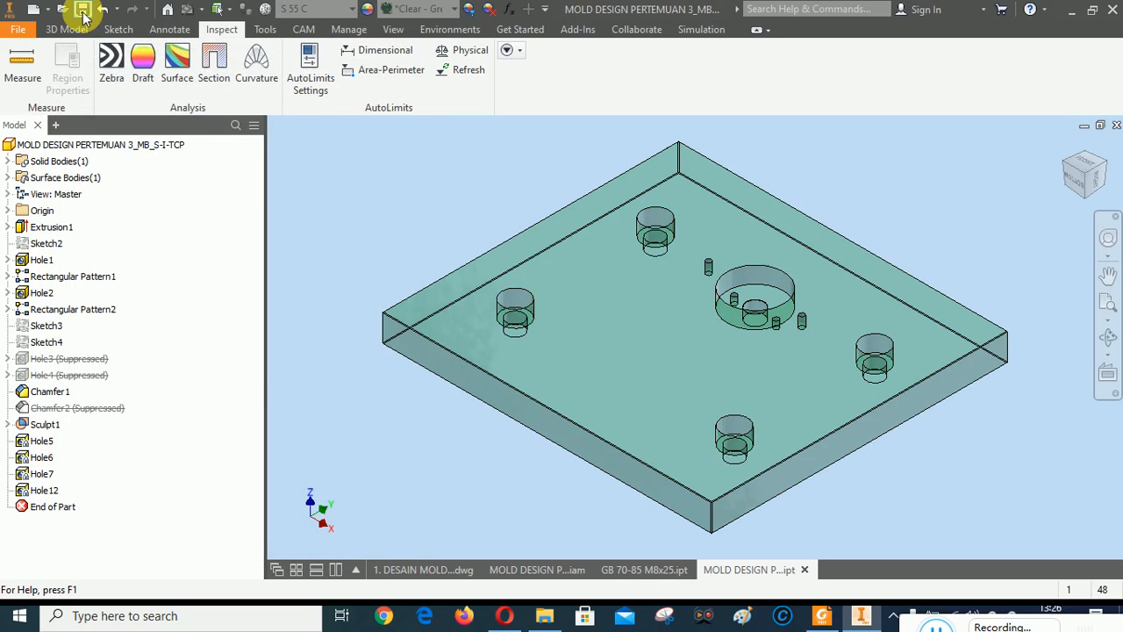
Save the top clamping plate part and close both it and the M8x25 screw part file.
click(82, 8)
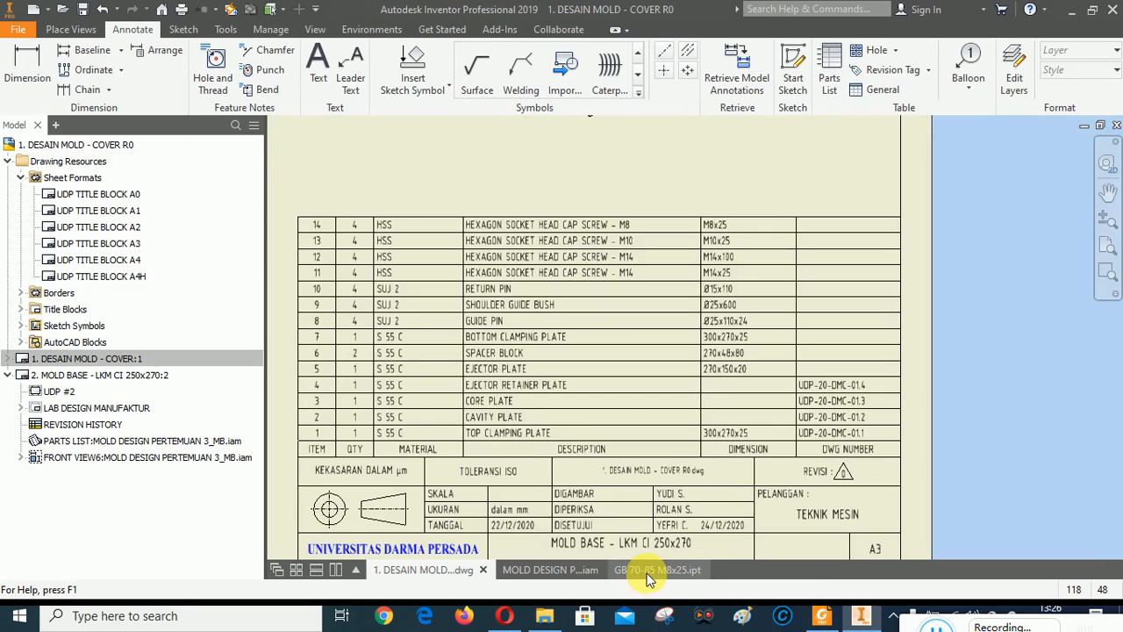
click(651, 572)
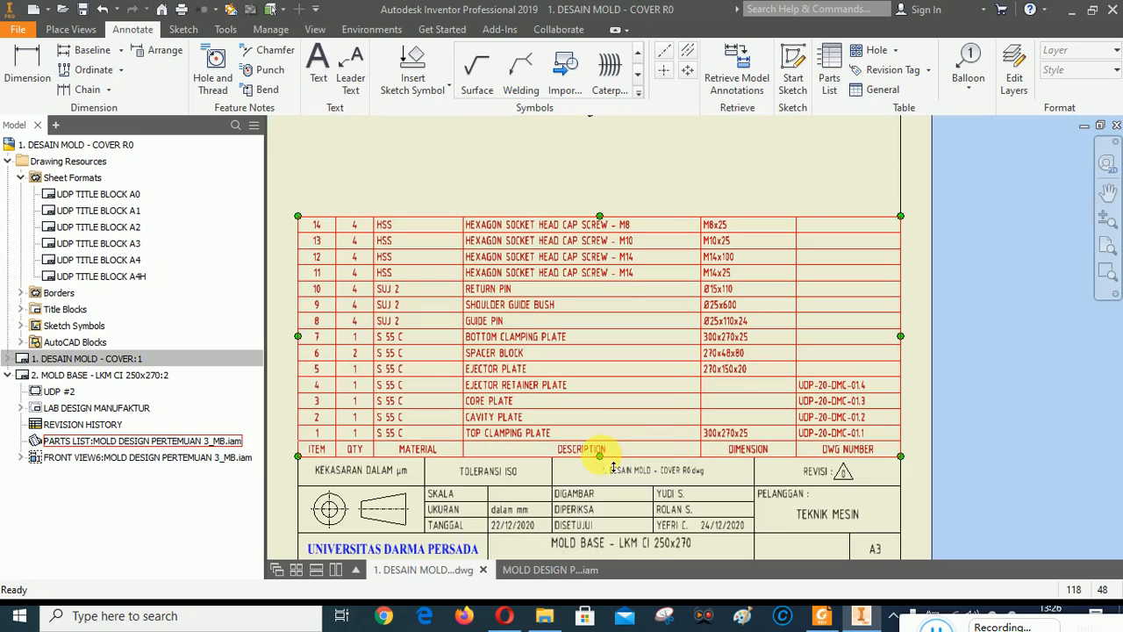
Open the cavity plate's part file from parts list item 2 and copy 270x250x60 from the part number in its iProperties.
right_click(518, 426)
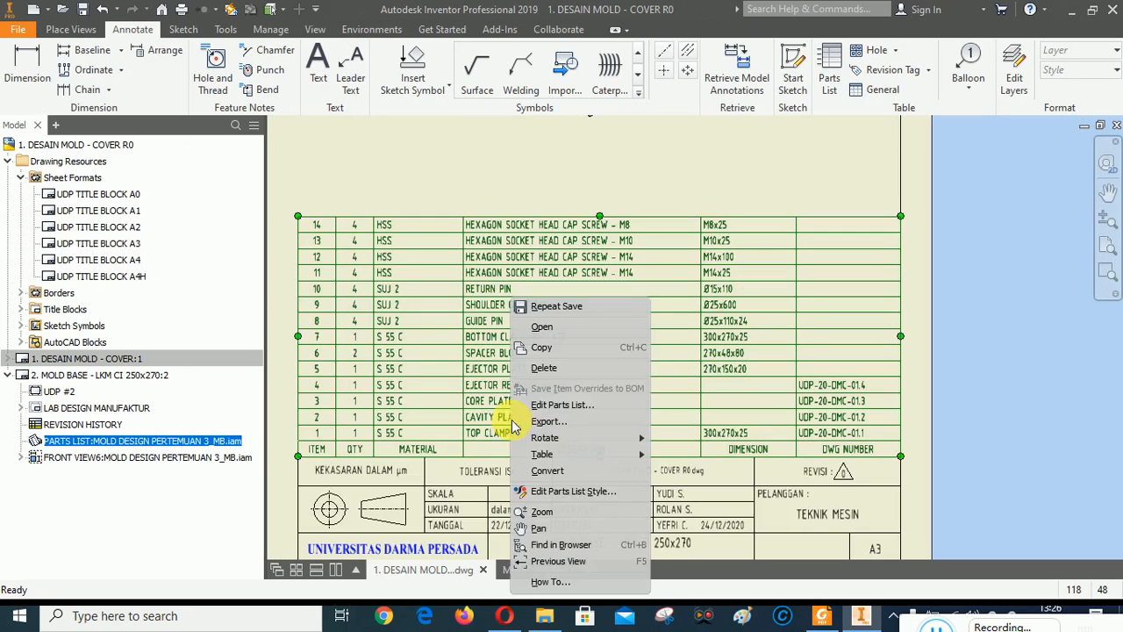
click(564, 403)
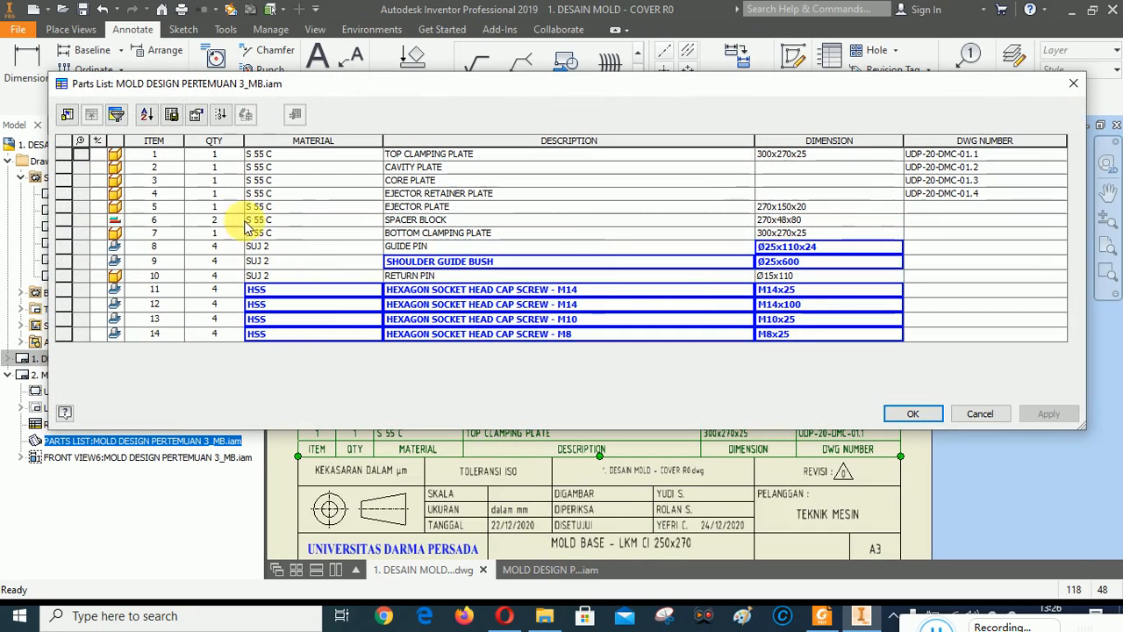
right_click(126, 168)
click(167, 180)
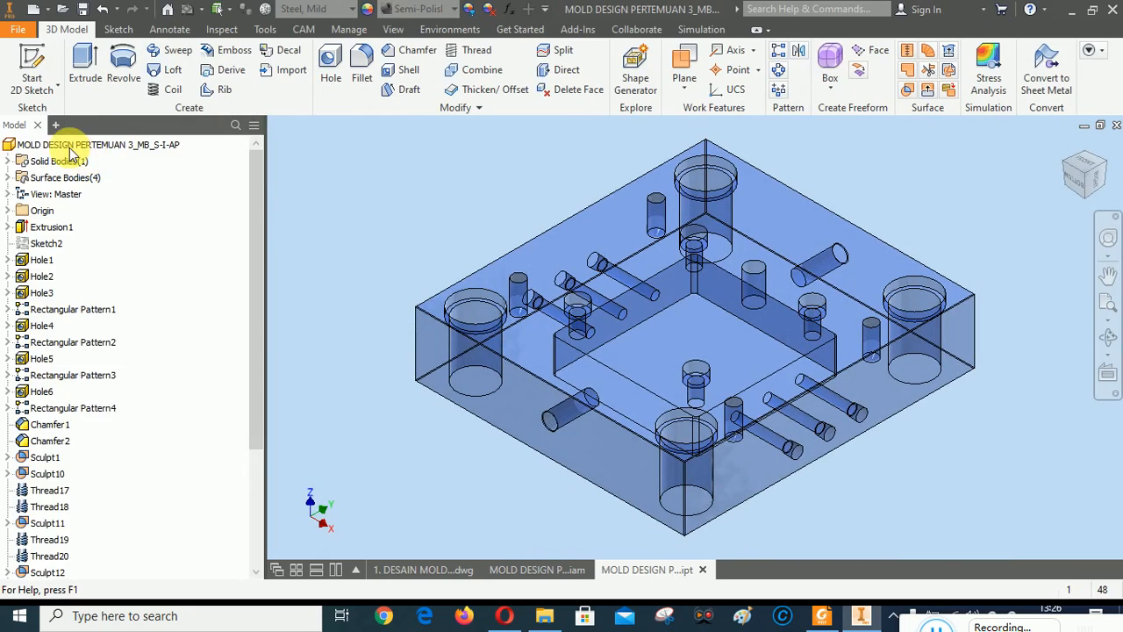
click(70, 144)
right_click(72, 146)
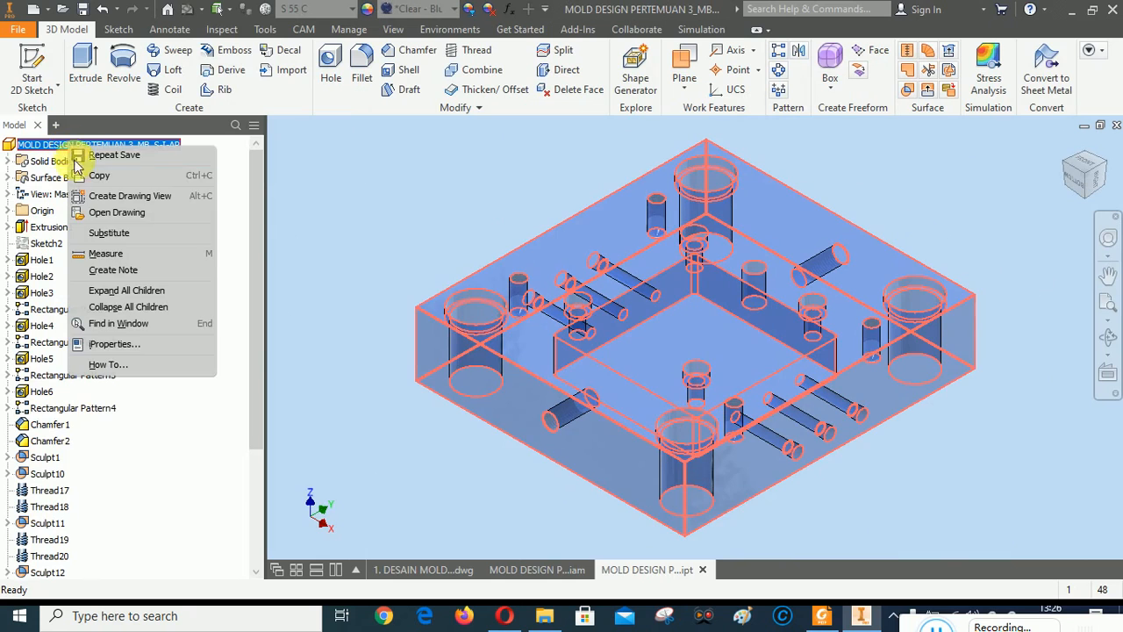
click(109, 344)
click(202, 69)
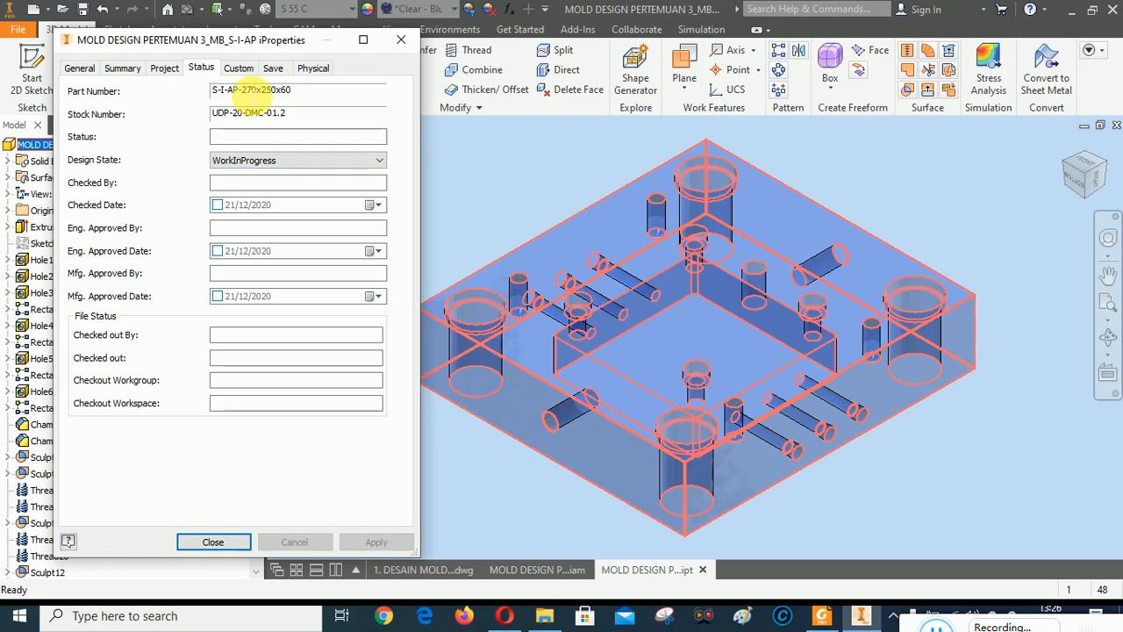
drag(242, 89, 307, 94)
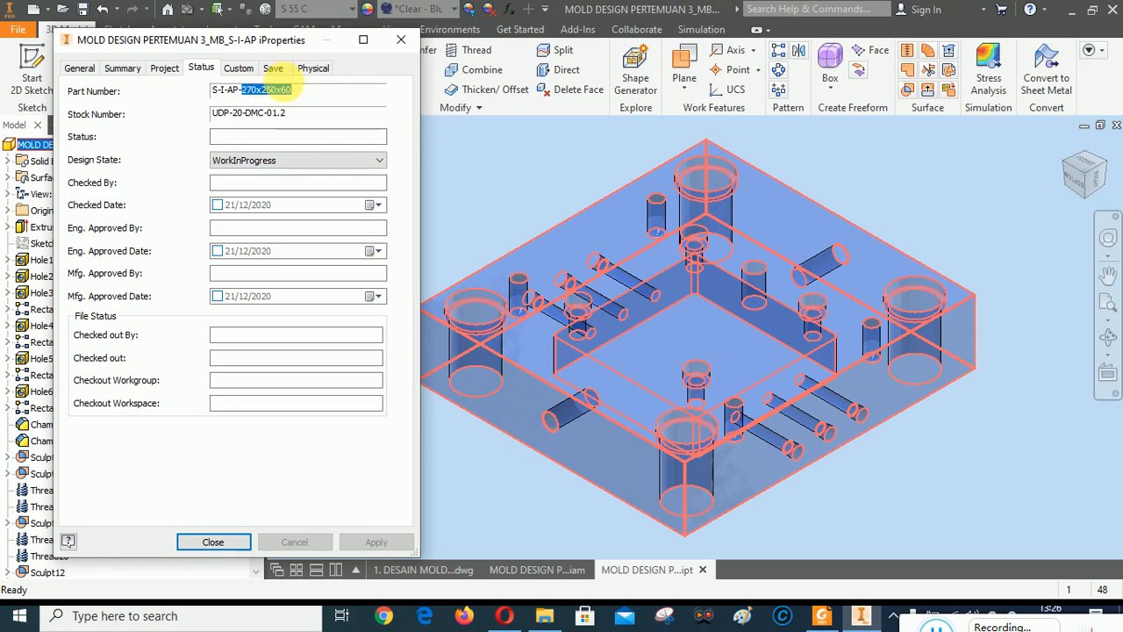
Add a custom text iProperty DIMENSION of 270x250x60 to the cavity plate, and save and close the part.
click(238, 68)
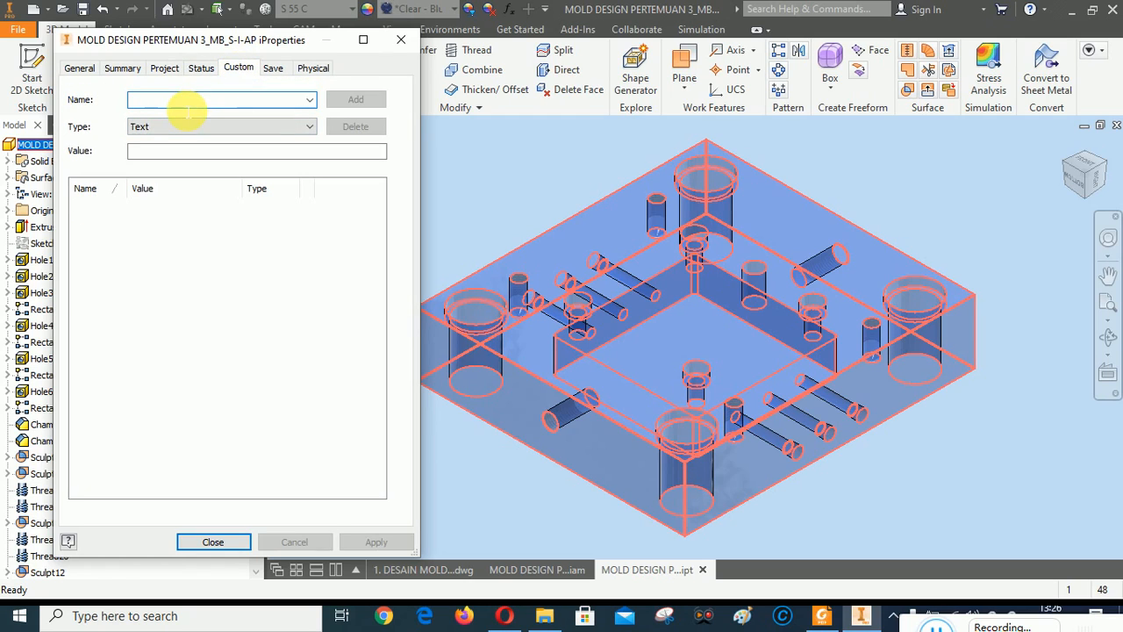
text(DIMENSION)
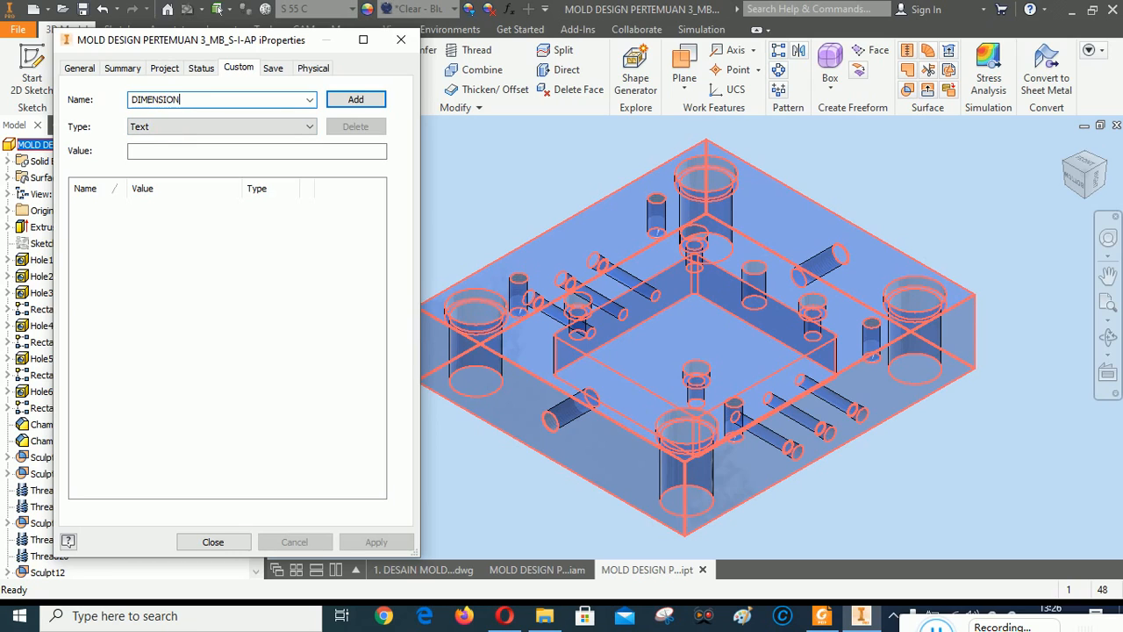
click(171, 152)
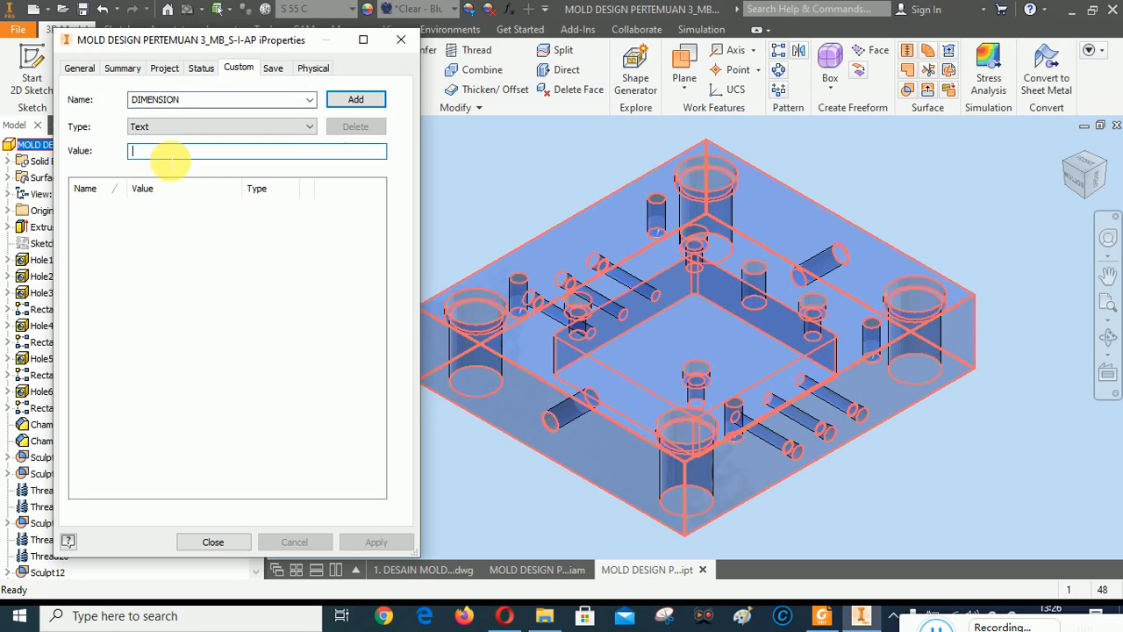
text(270x250x60)
click(355, 99)
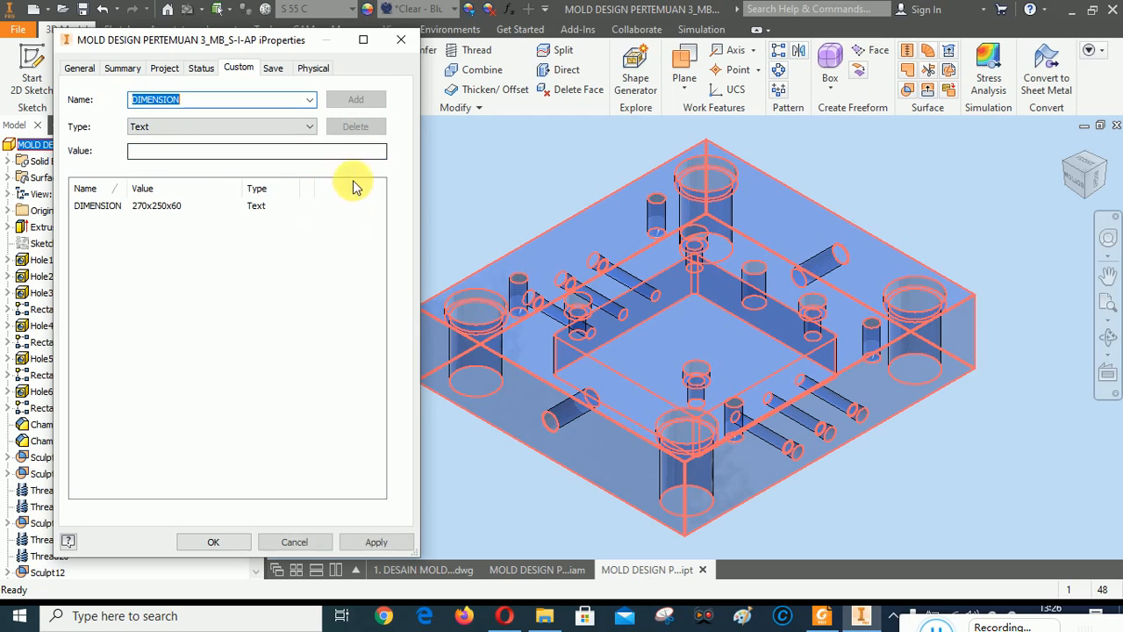
click(374, 541)
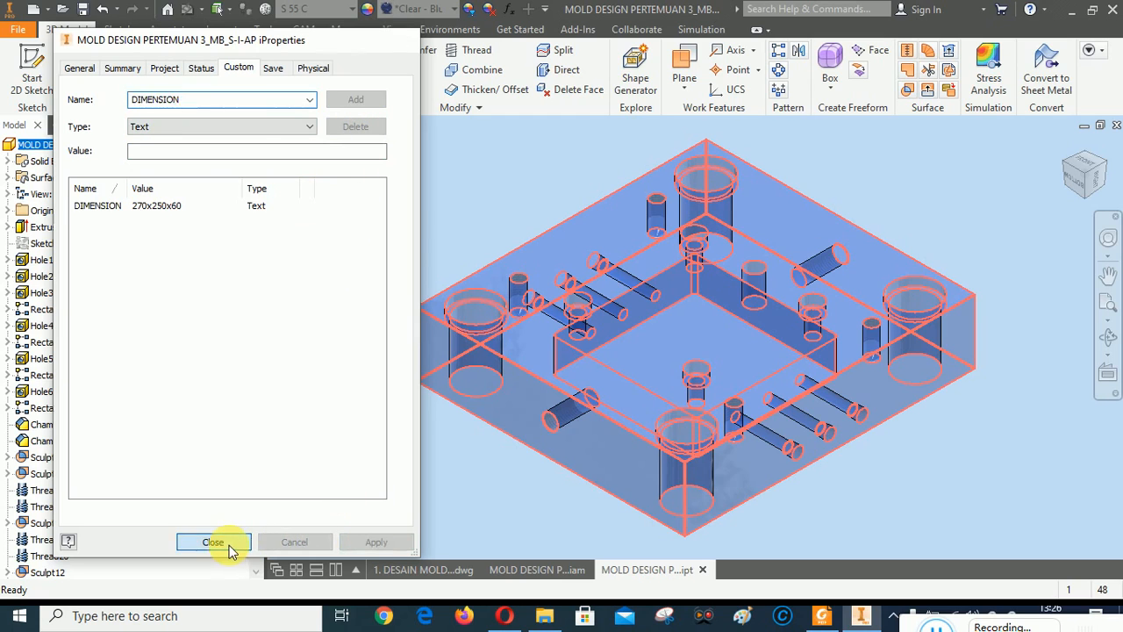
click(218, 544)
click(384, 222)
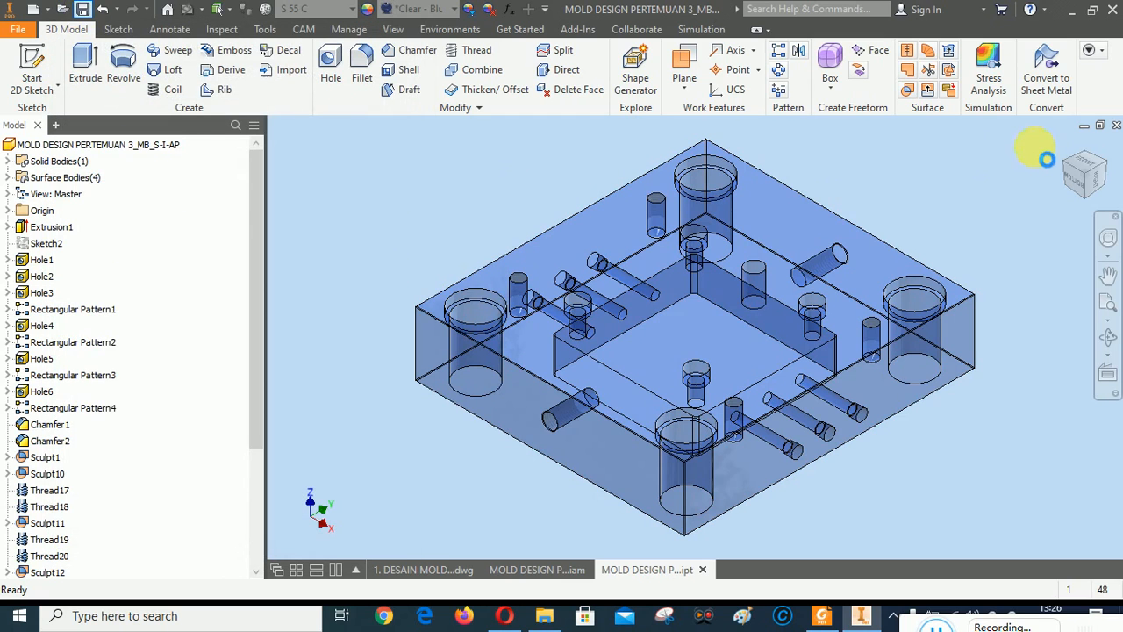
click(1117, 126)
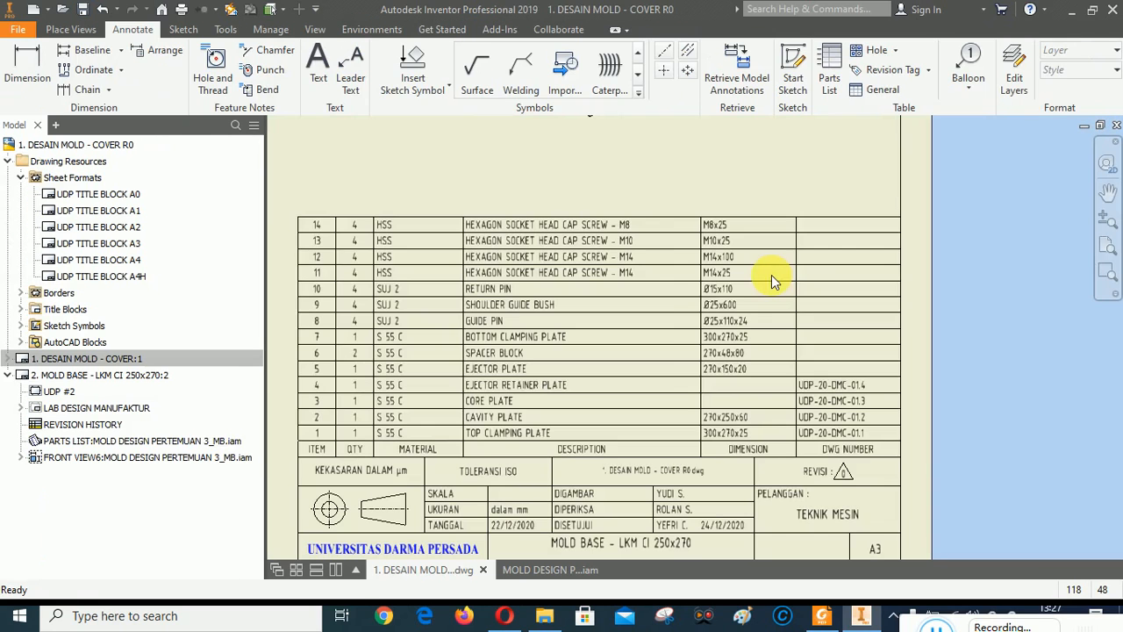
Open the core plate's part file from parts list item 3 and copy 270x250x50 from the part number in its iProperties.
click(772, 275)
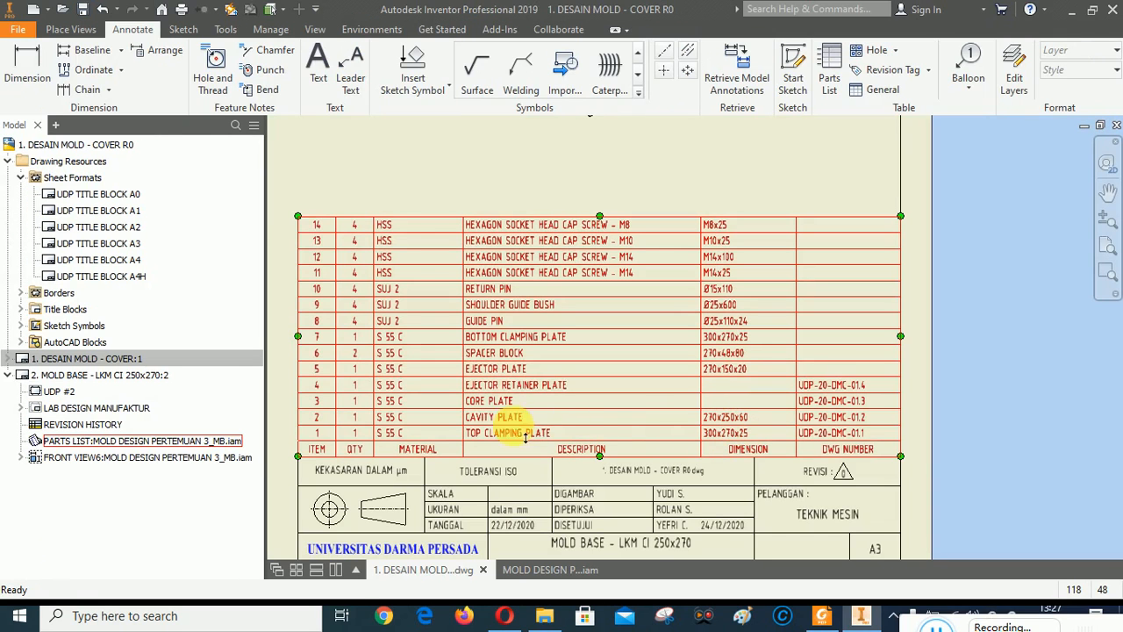
right_click(474, 409)
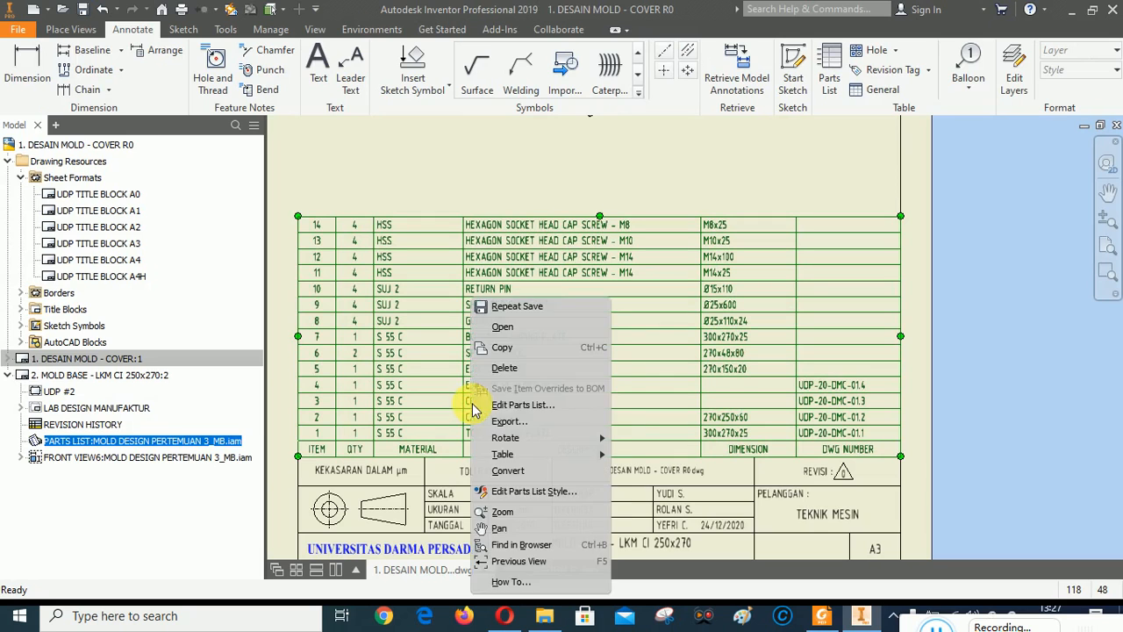
click(509, 401)
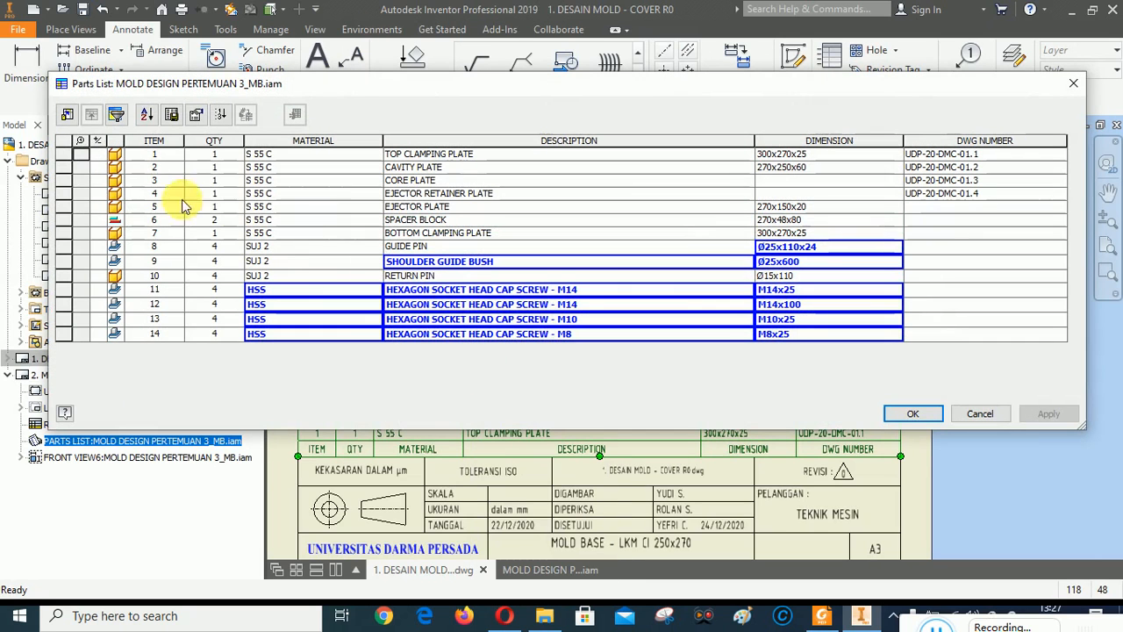
right_click(120, 180)
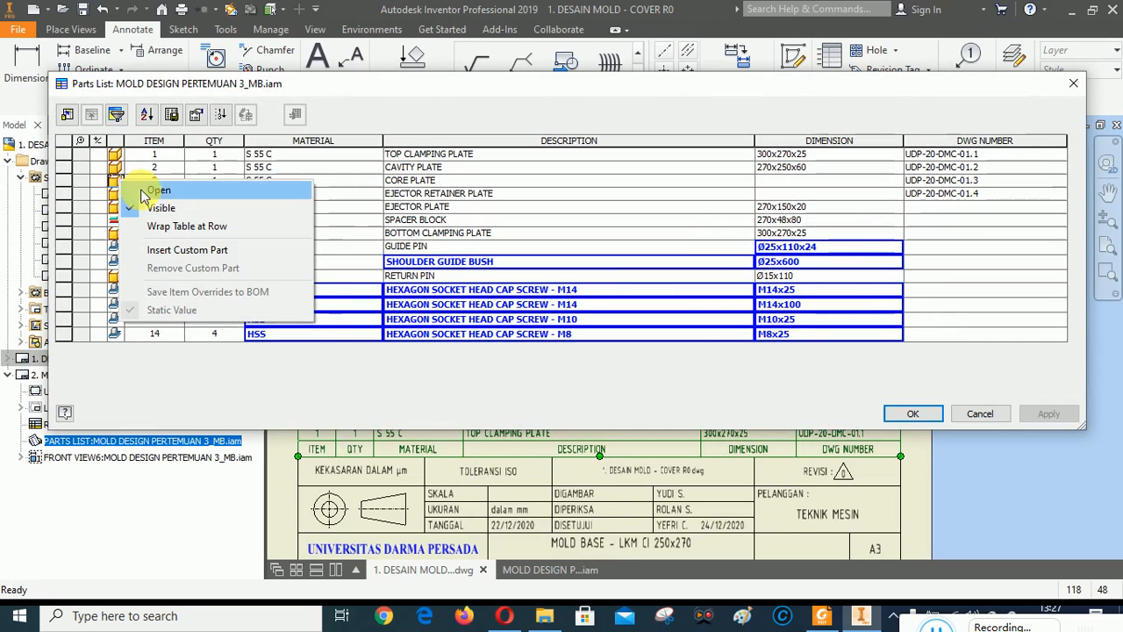
click(154, 190)
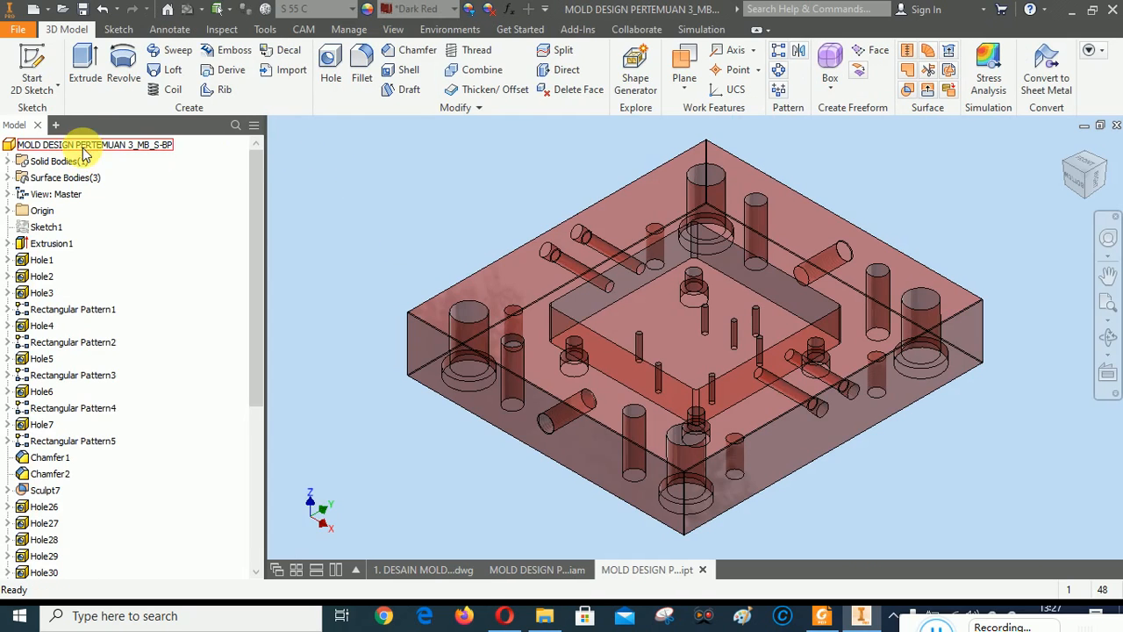
right_click(84, 152)
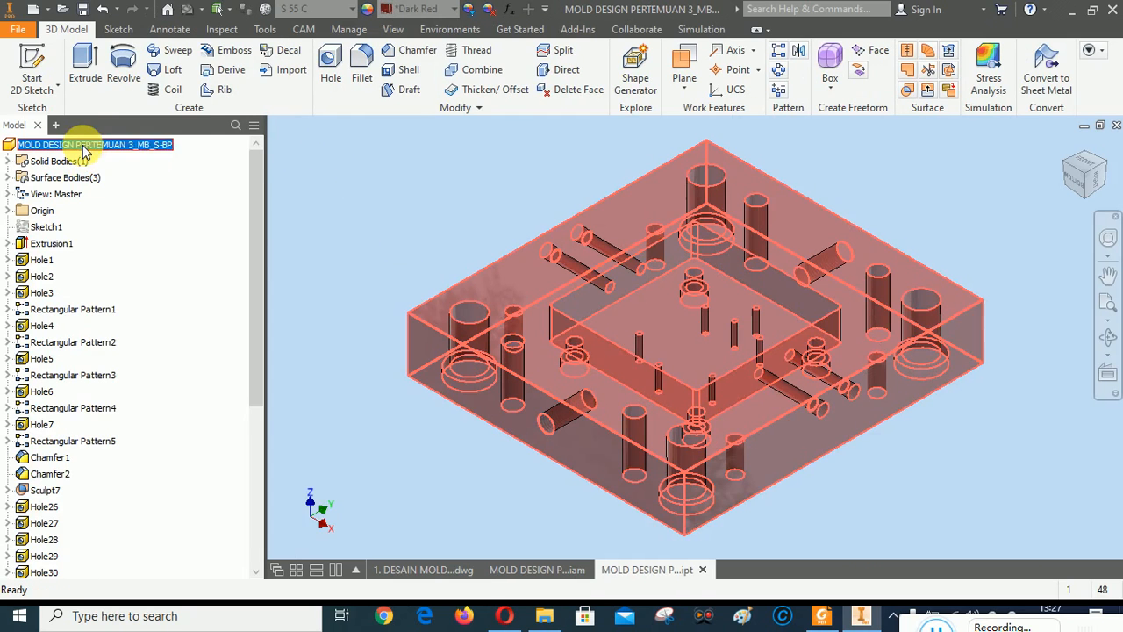
click(123, 342)
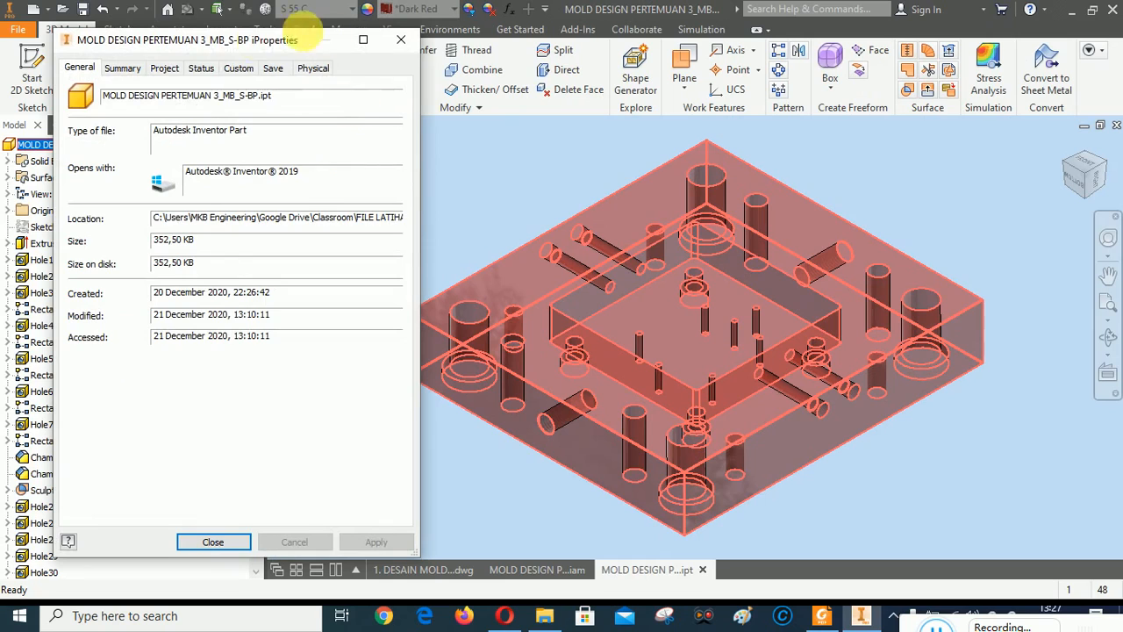
click(200, 67)
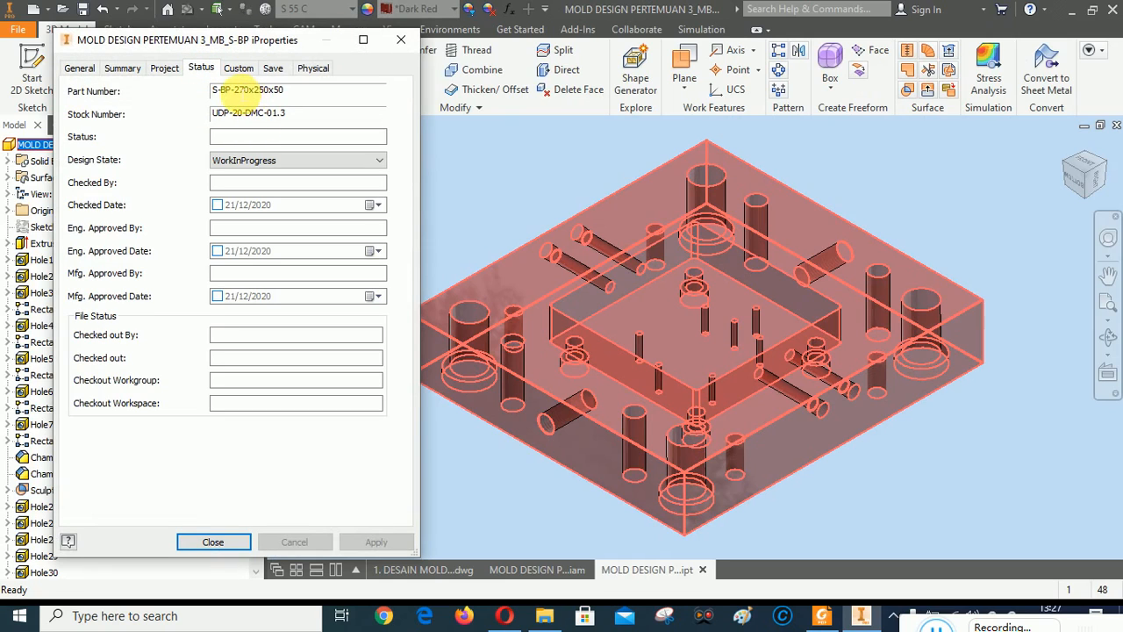
drag(235, 88, 313, 99)
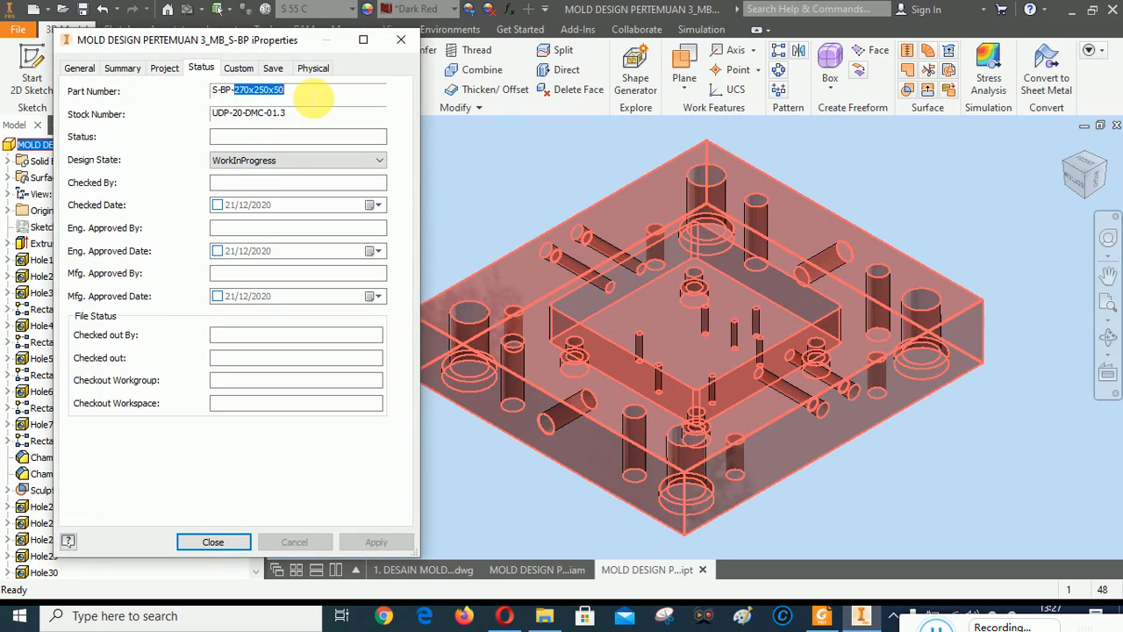
Add a custom text iProperty DIMENSION of 270x250x50 to the core plate, and save and close the part.
click(237, 68)
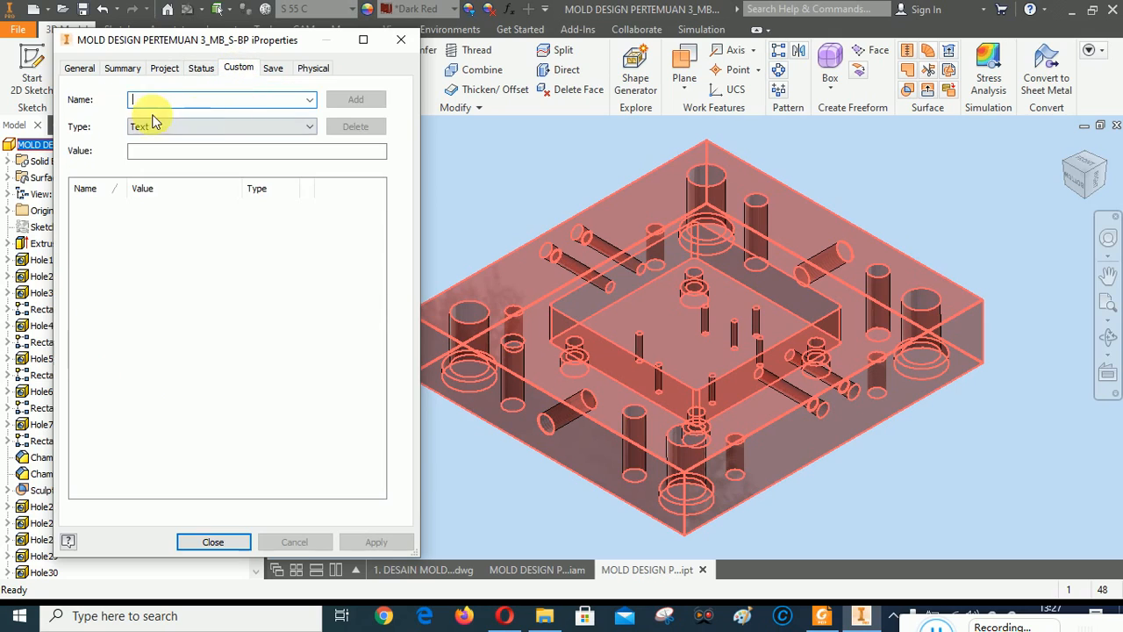
text(DIMENSION)
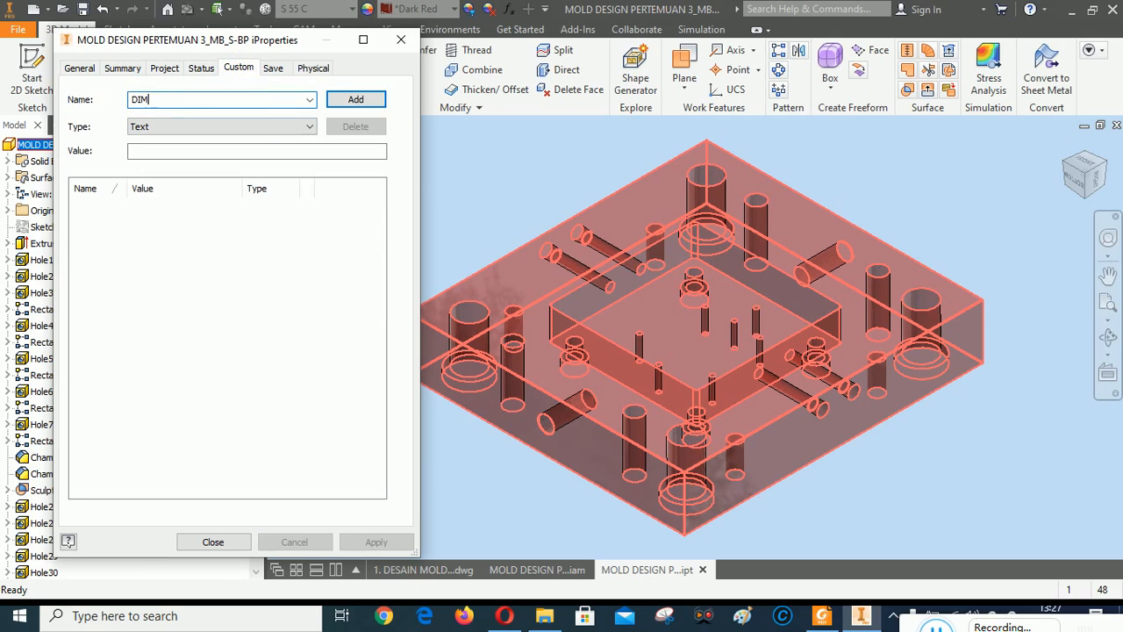
click(154, 151)
text(270x250x50)
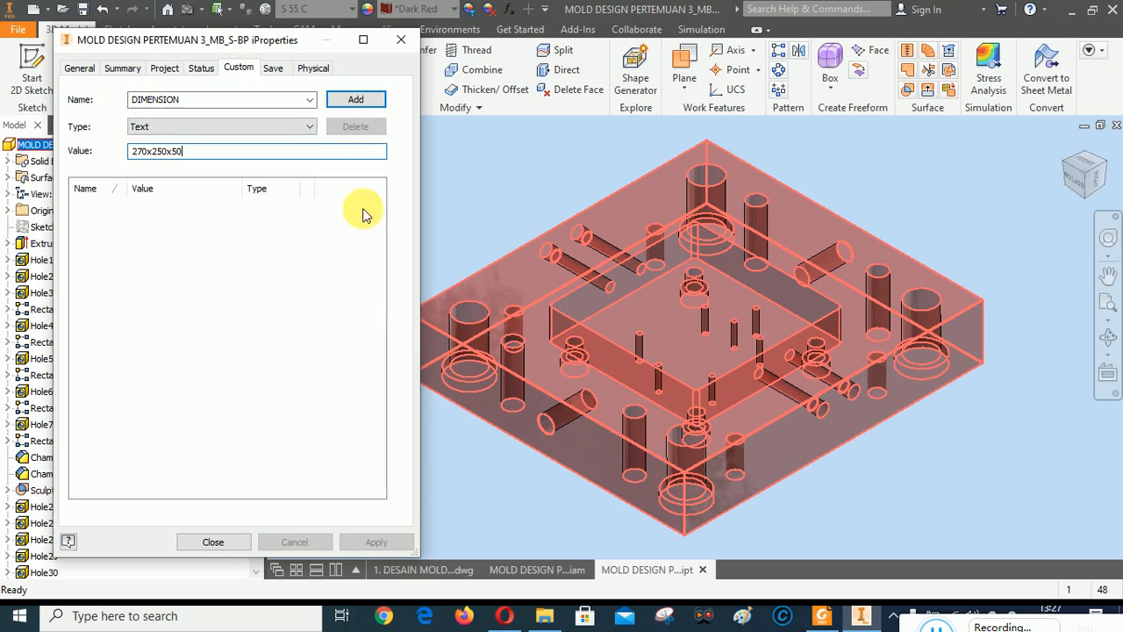
click(360, 98)
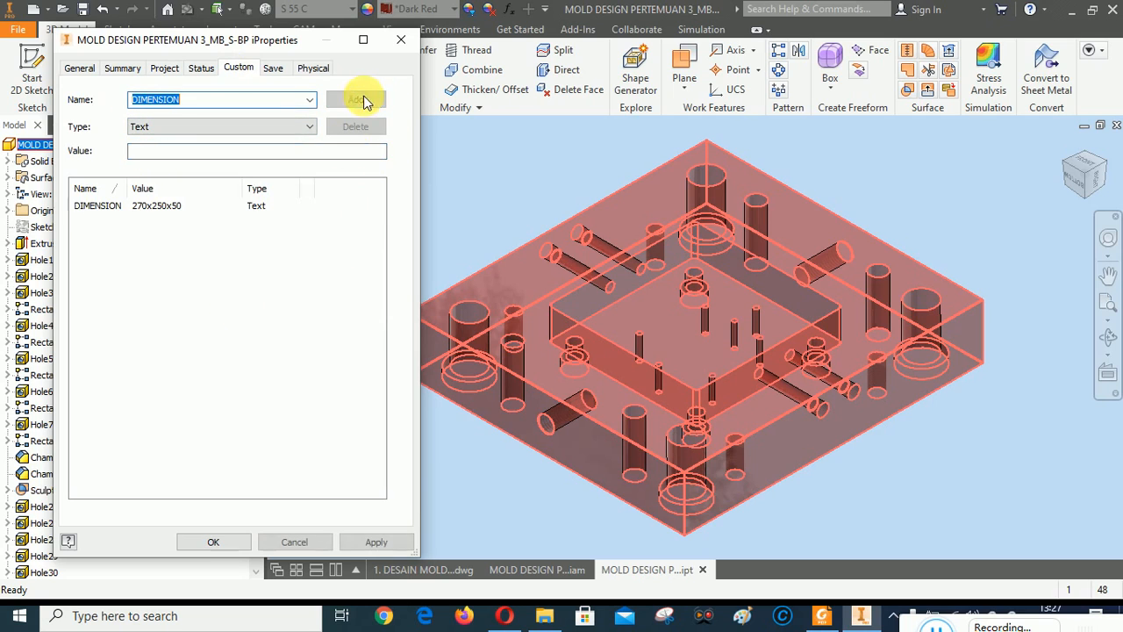
click(376, 541)
click(213, 542)
click(376, 211)
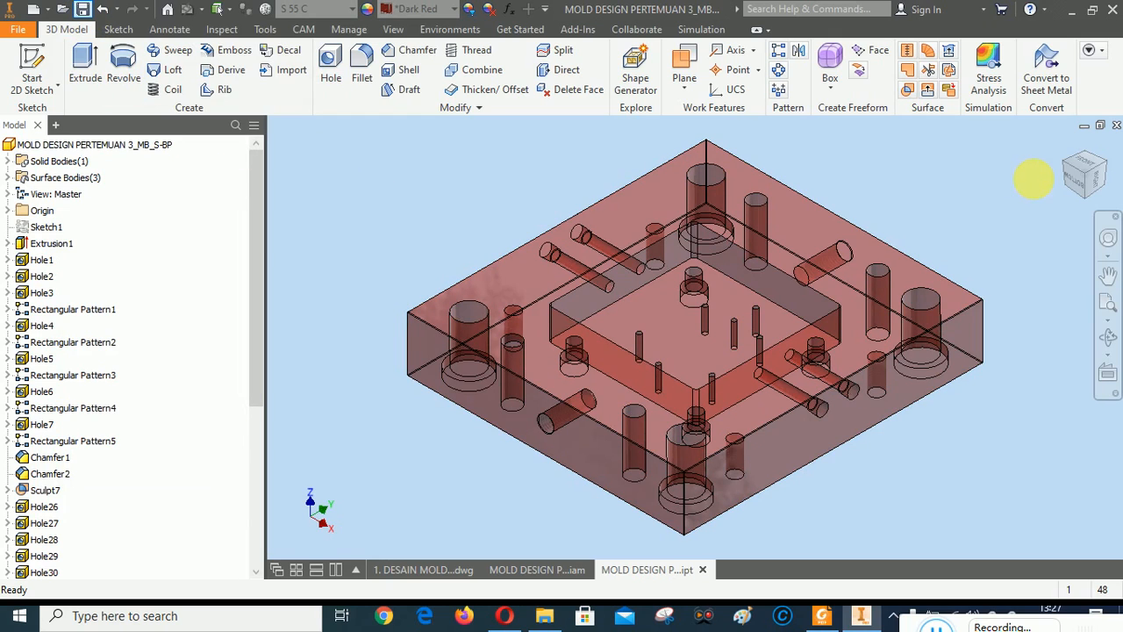
click(1116, 125)
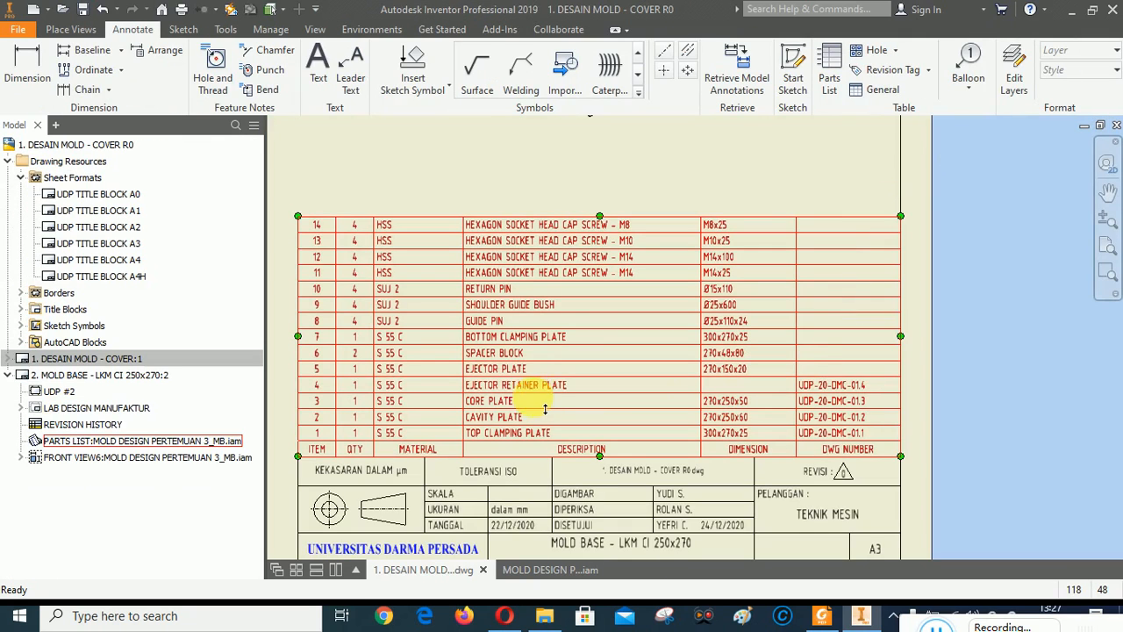
Open the ejector retainer plate's part file from parts list item 4 and copy 270x150x15 from the part number in its iProperties.
right_click(520, 392)
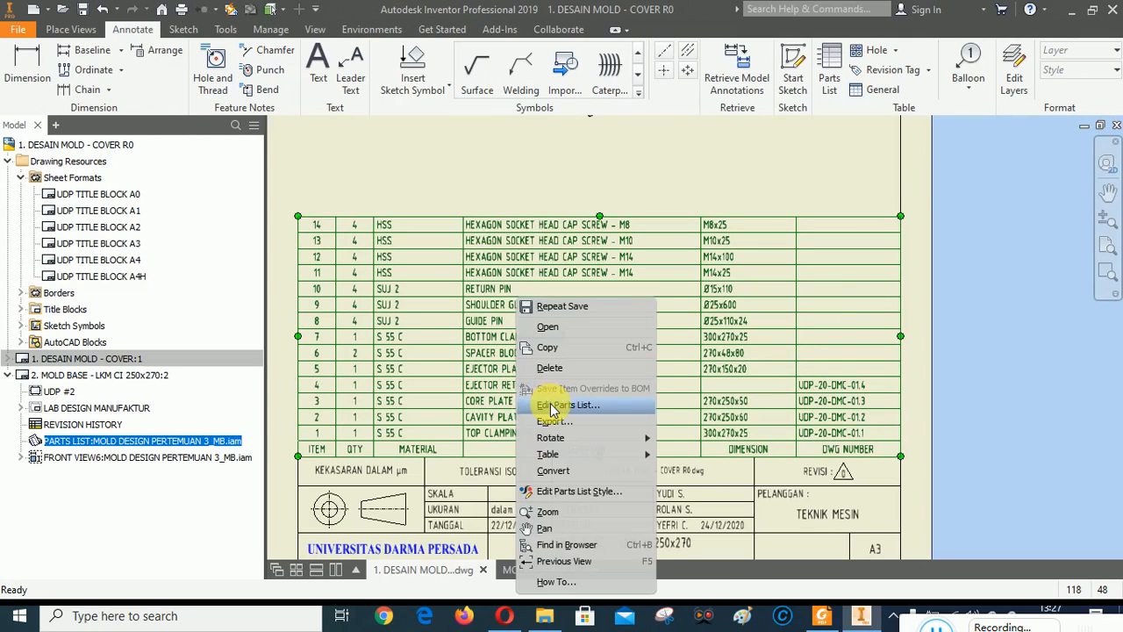
click(550, 403)
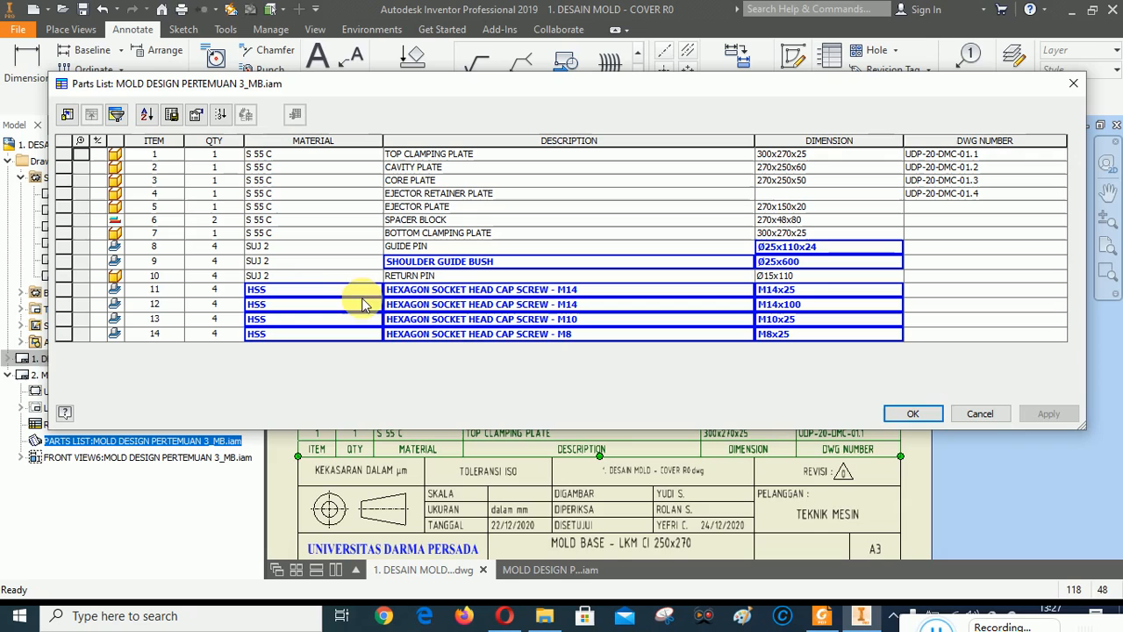
right_click(114, 198)
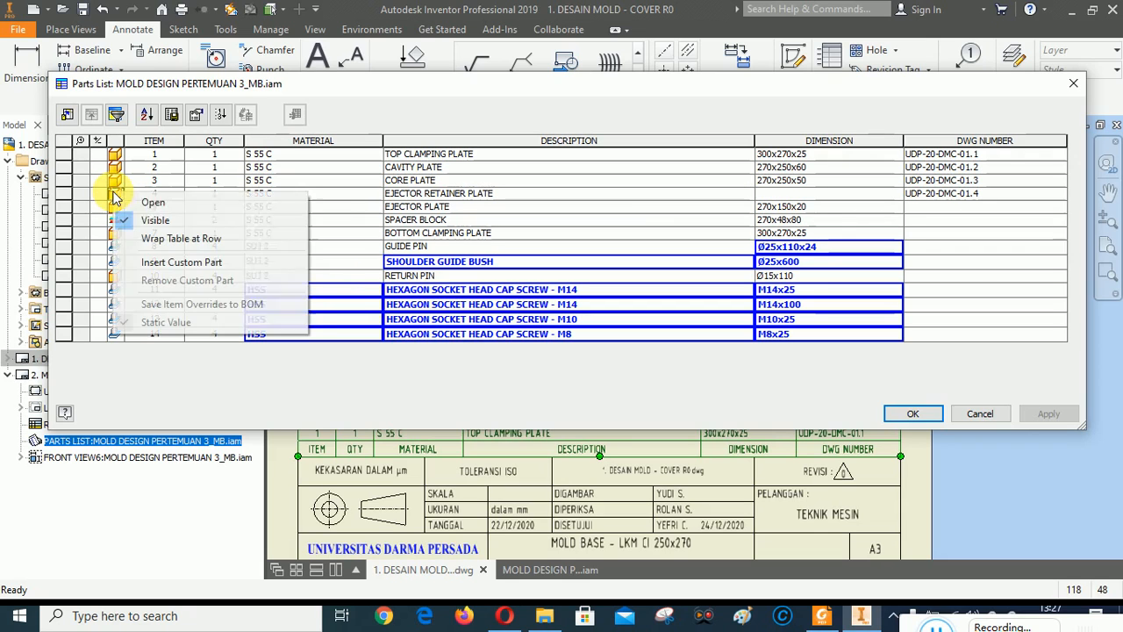
click(151, 202)
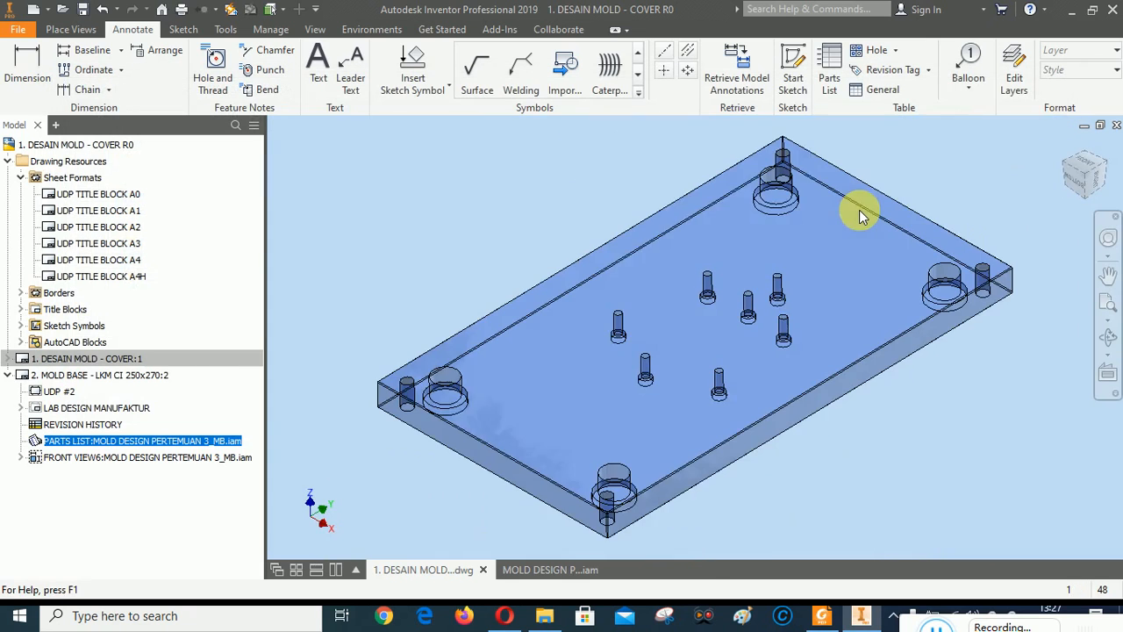
click(97, 144)
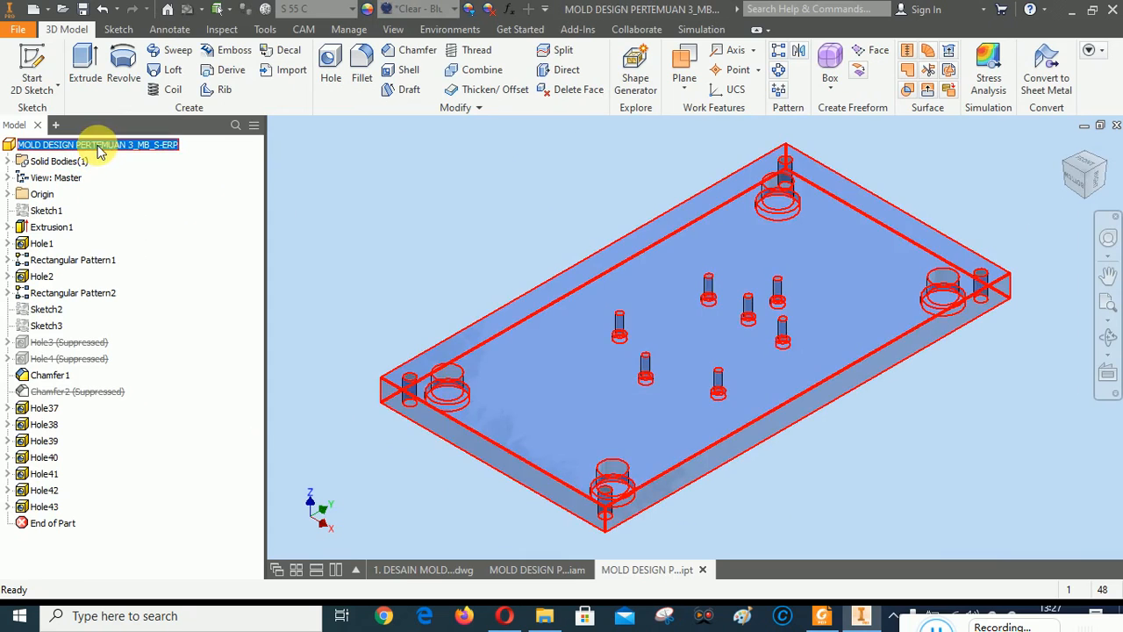
right_click(96, 144)
click(142, 342)
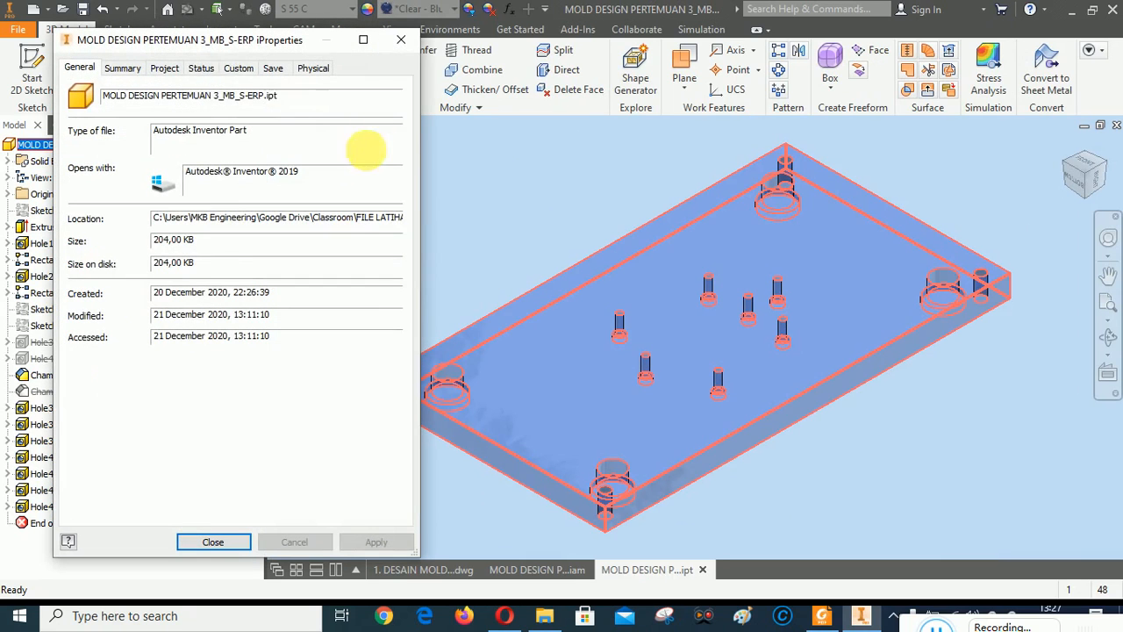
click(200, 68)
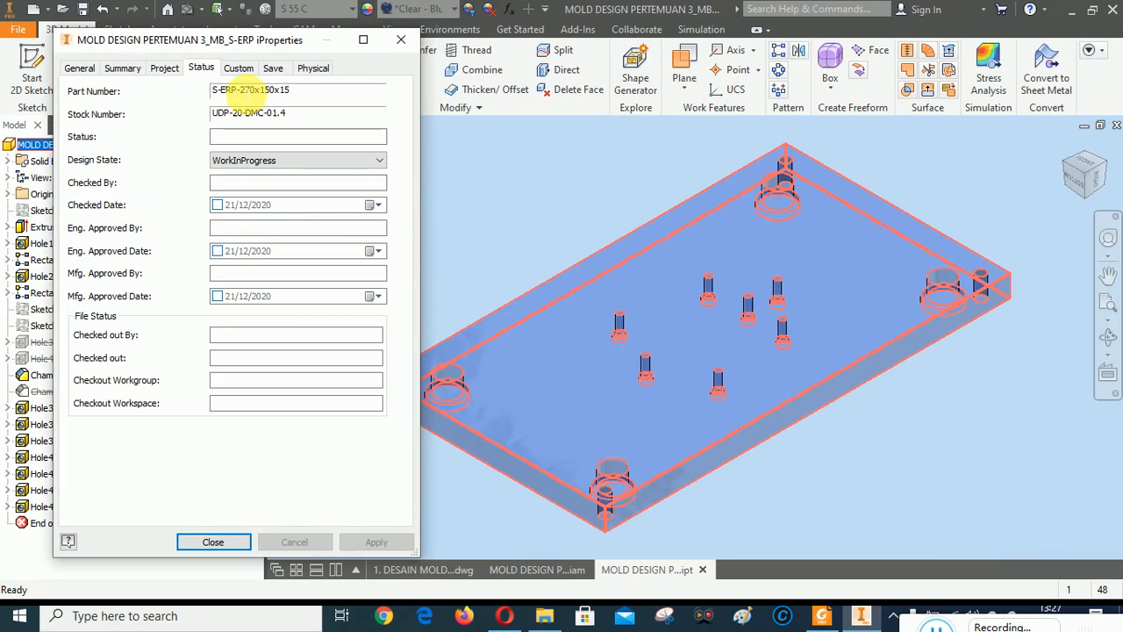
drag(239, 90, 293, 91)
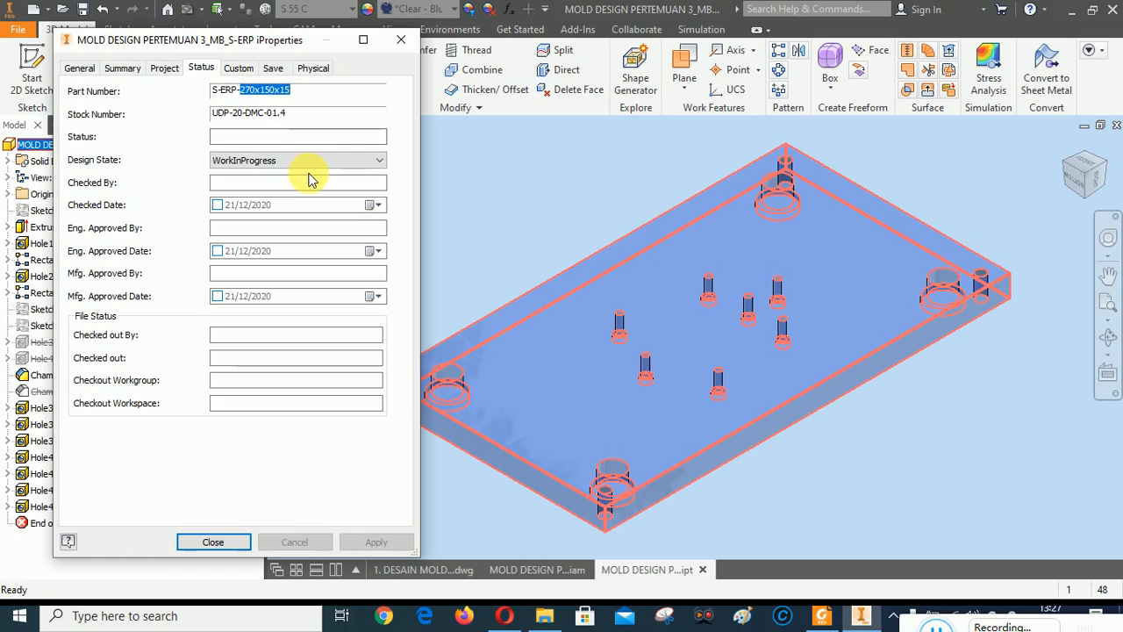
Add a custom text iProperty DIMENSION of 270x150x15 to the ejector retainer plate, and save and close the part.
click(237, 68)
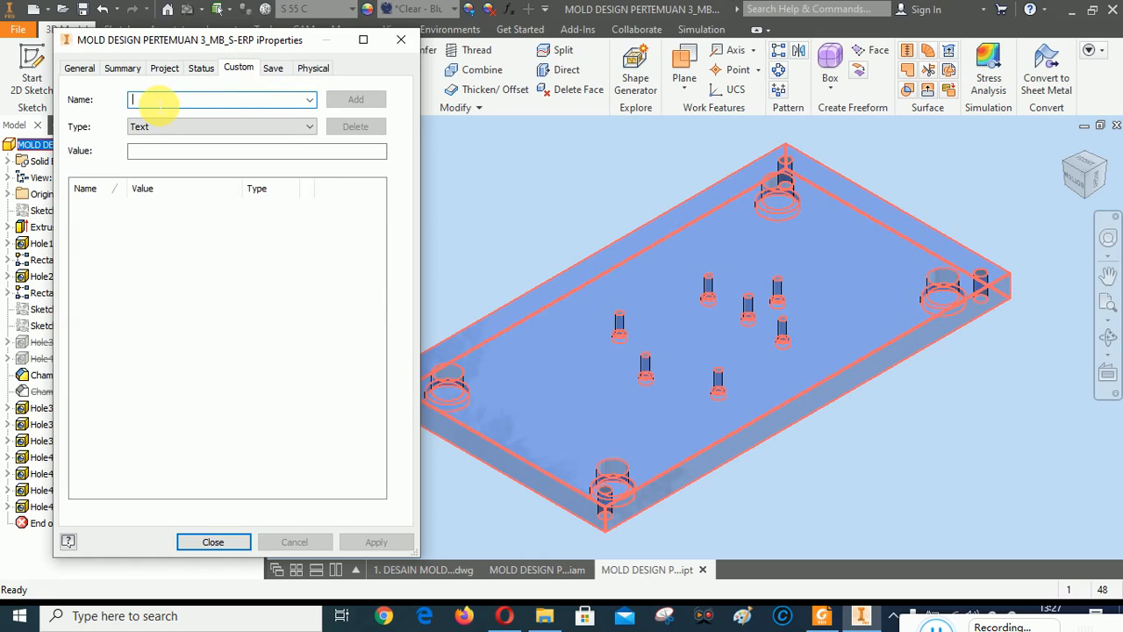
text(DIMENSION)
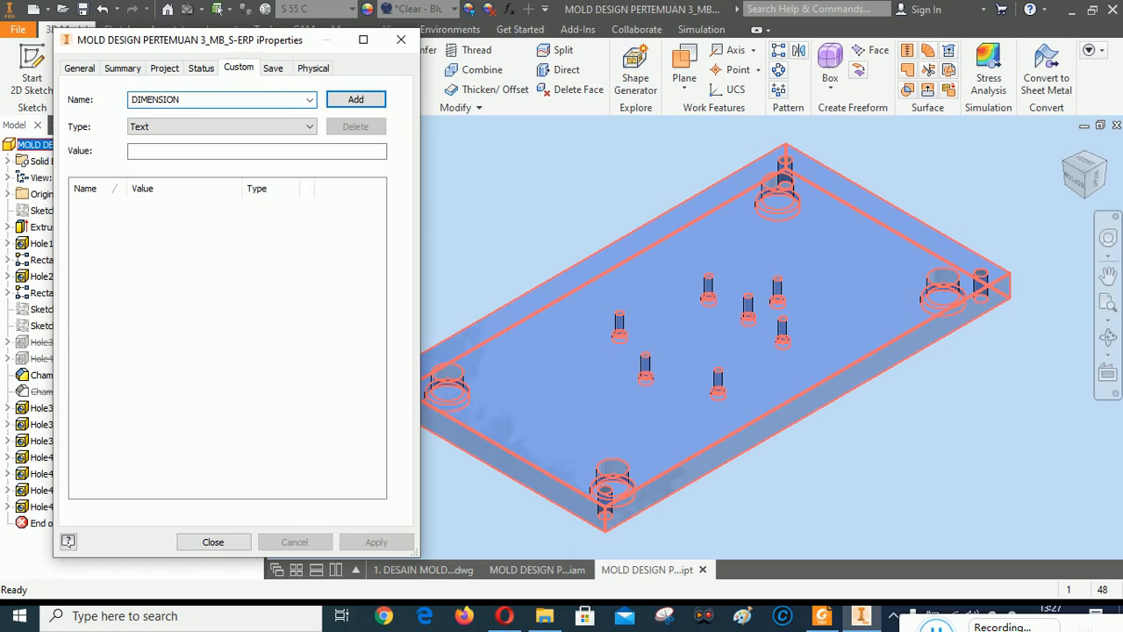
click(138, 152)
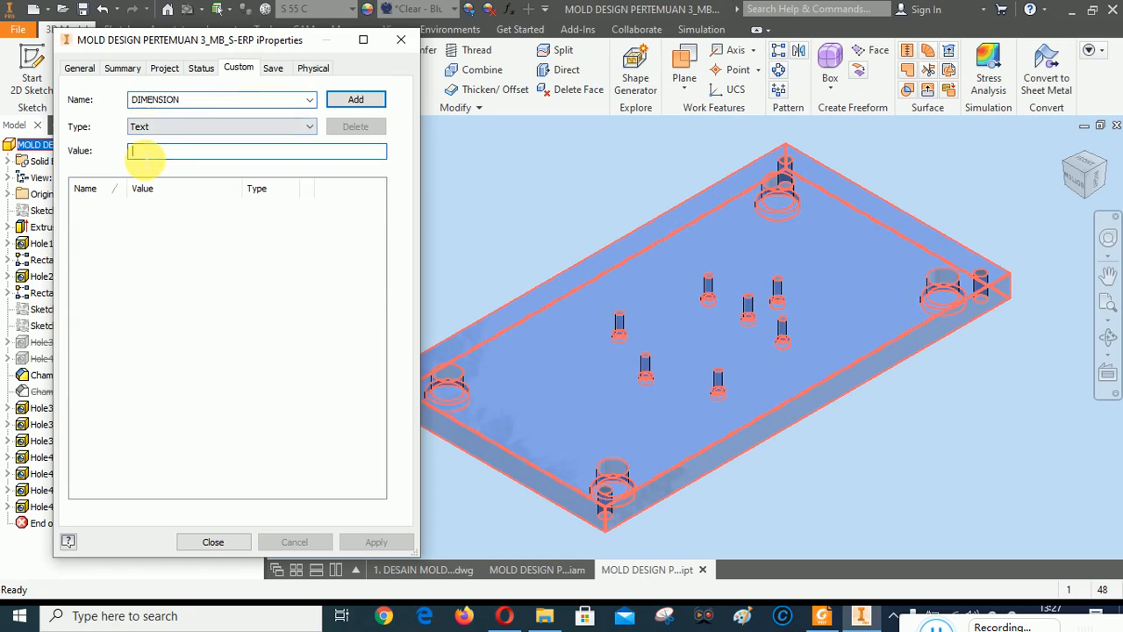
text(270x150x15)
click(356, 99)
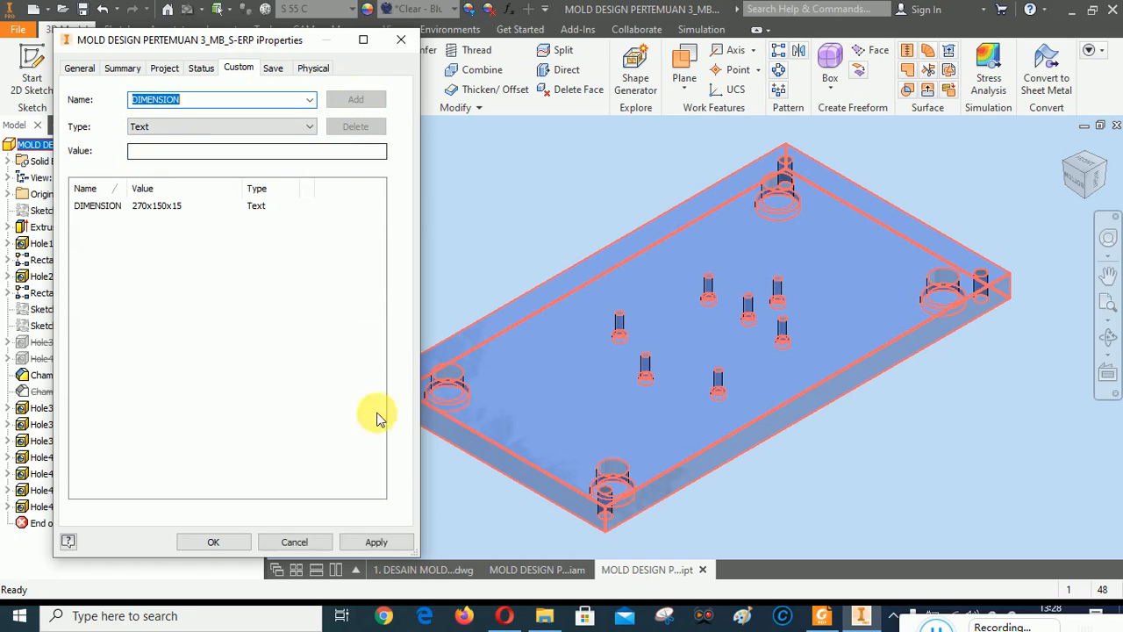
click(376, 543)
click(230, 541)
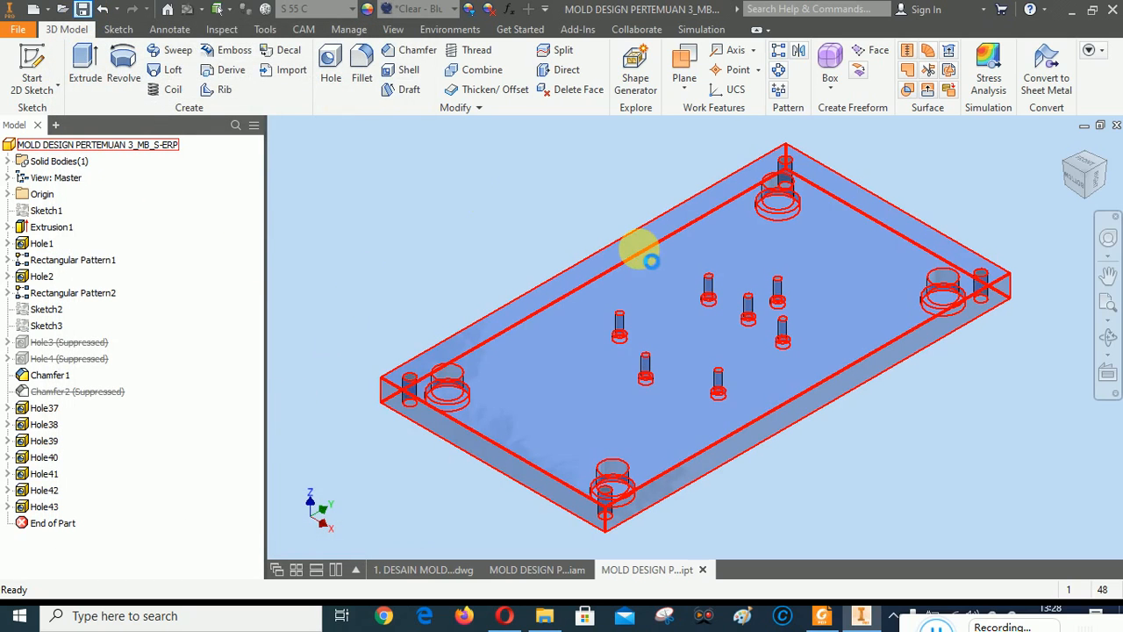
click(1117, 127)
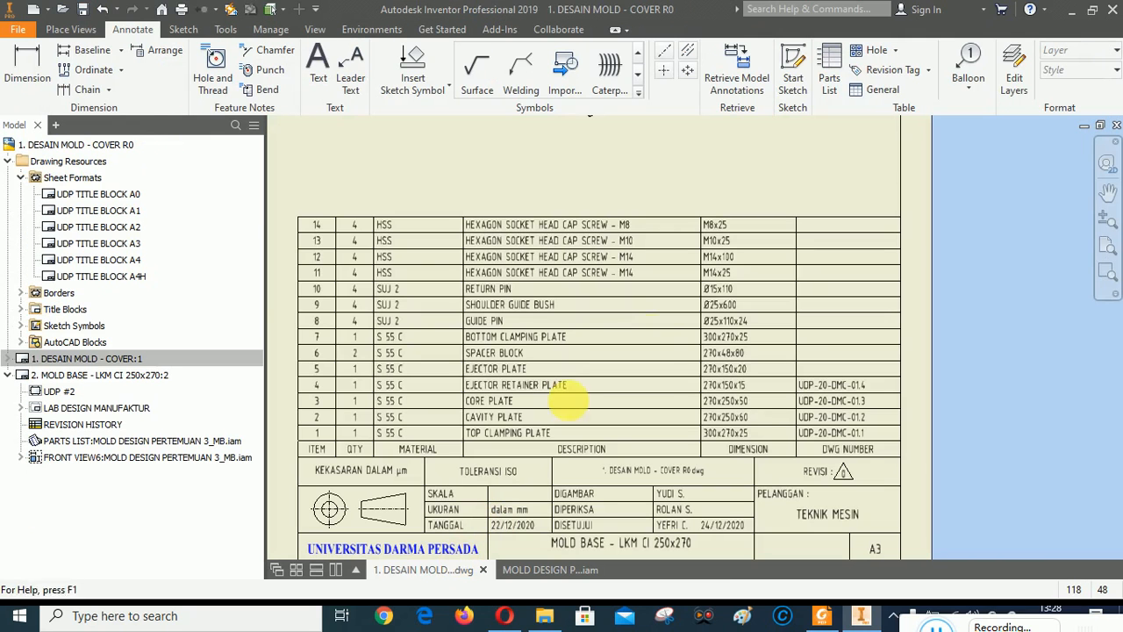
Check the plate rows of the drawing's parts list, comparing the description, dimension and drawing number entries.
click(895, 351)
key(Escape)
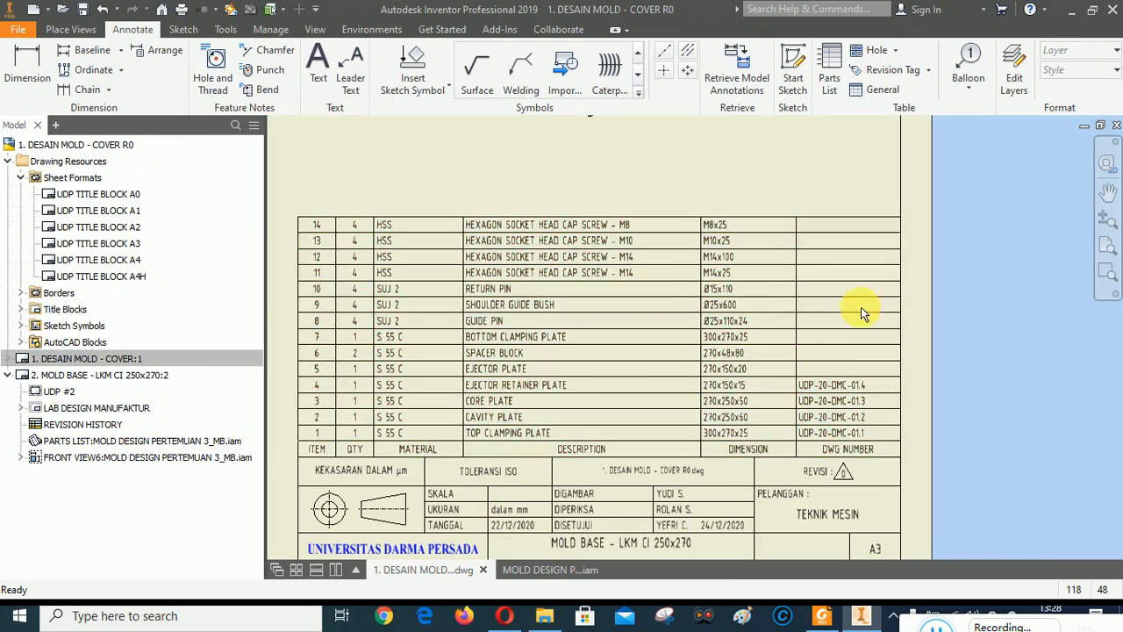
scroll(860, 309, up, 3)
scroll(832, 378, down, 4)
scroll(986, 336, up, 3)
click(895, 302)
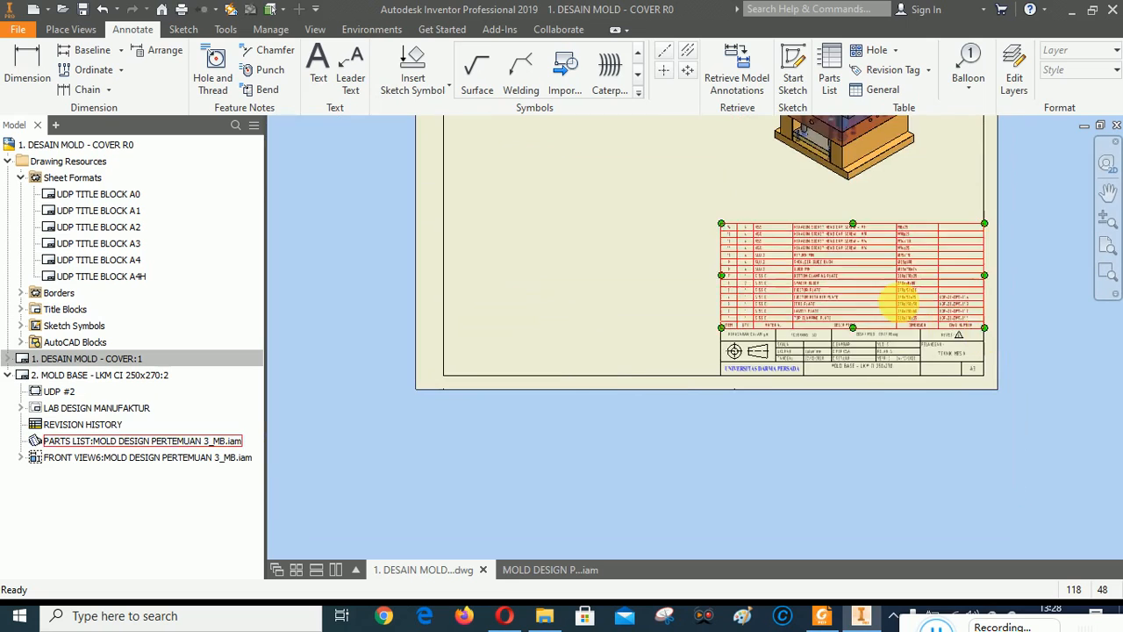
scroll(896, 301, down, 2)
scroll(804, 343, up, 1)
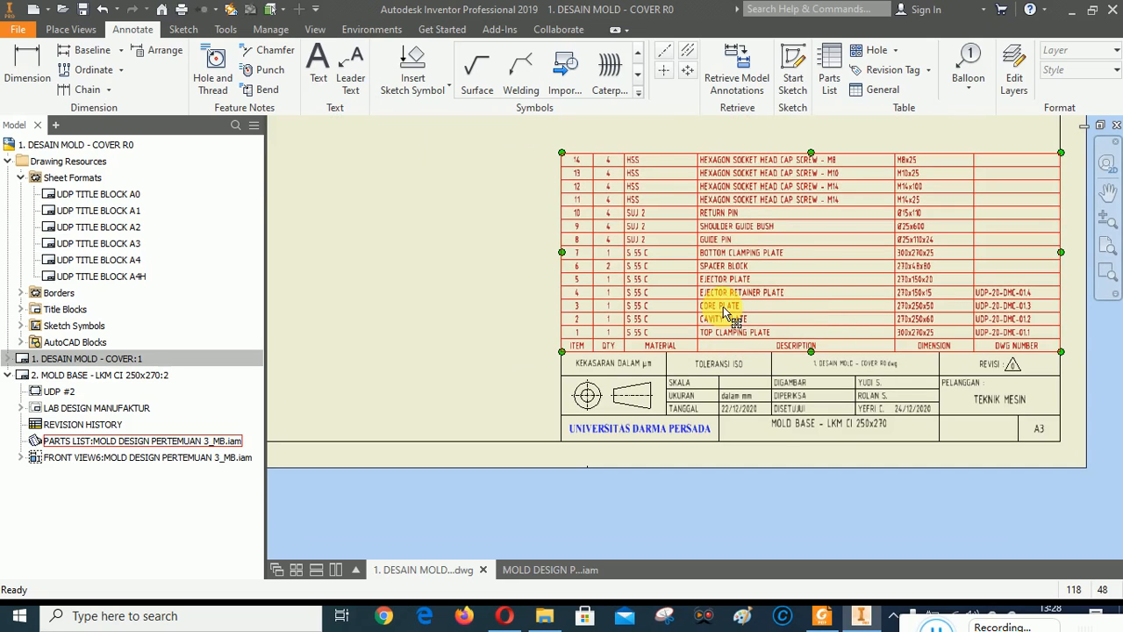
scroll(1054, 299, down, 2)
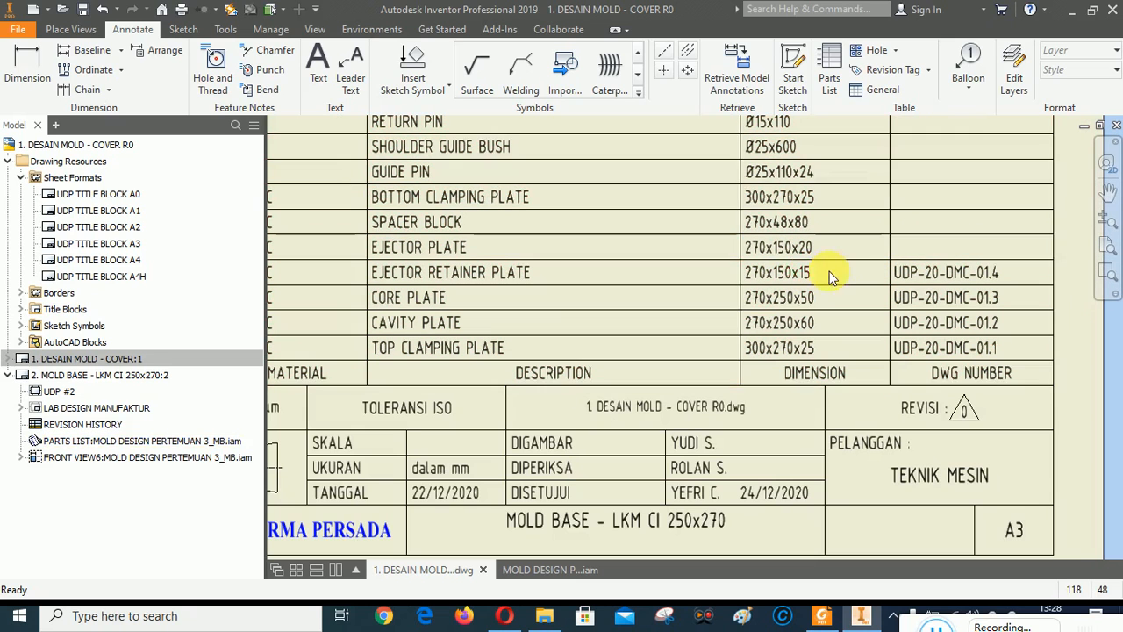
Clear the DIMENSION cells of the top clamping, cavity, core and ejector retainer plates in the parts list and apply the edit.
right_click(793, 272)
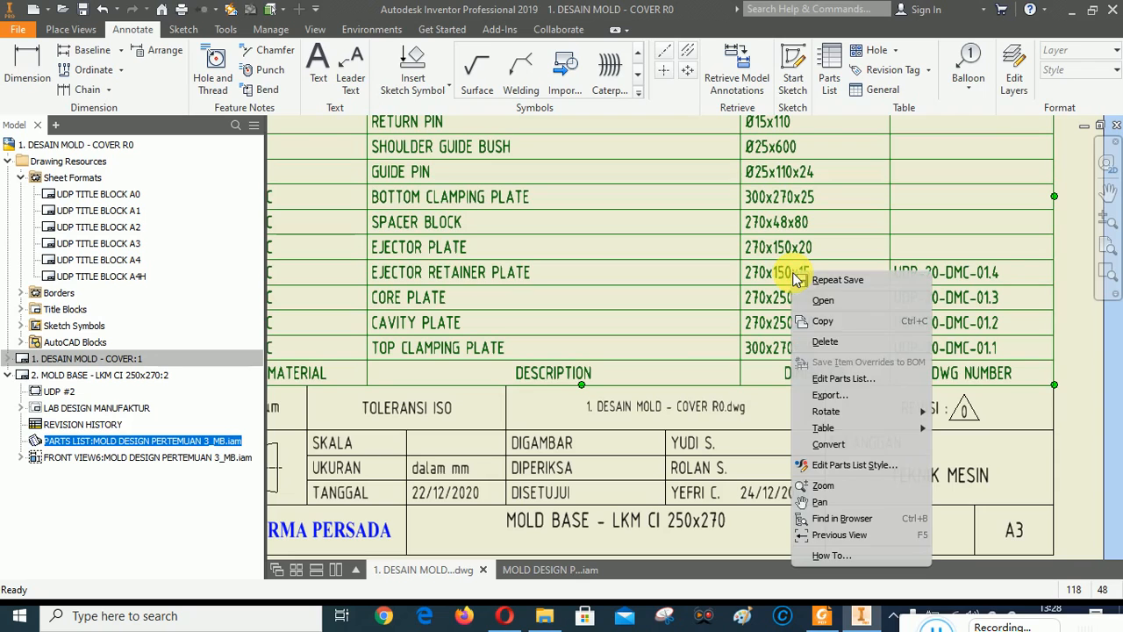
click(841, 377)
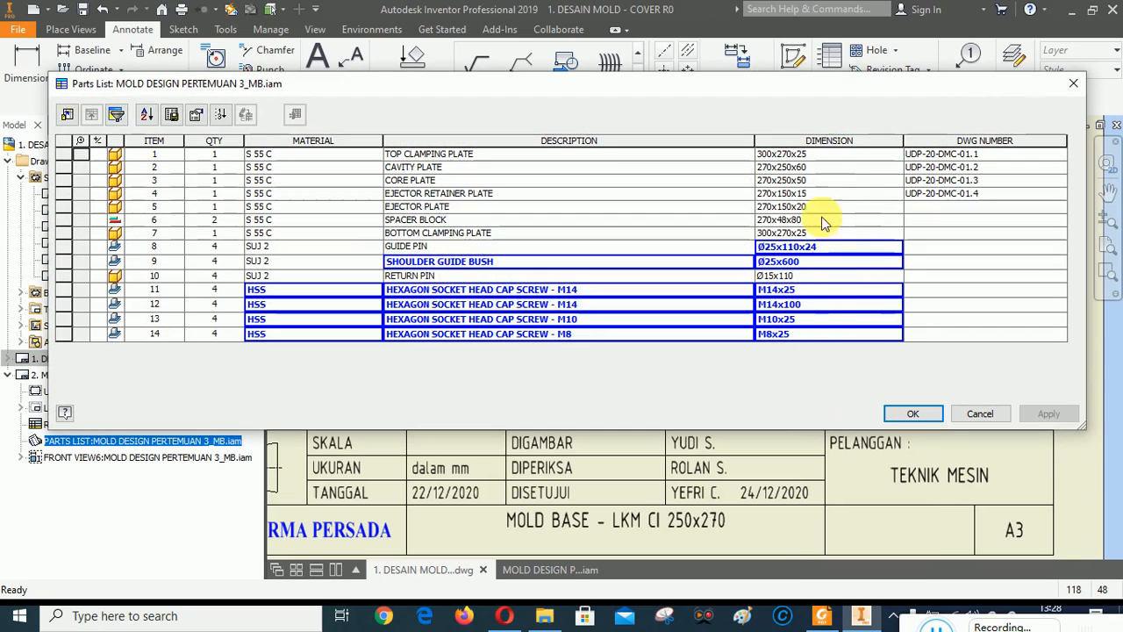
click(835, 155)
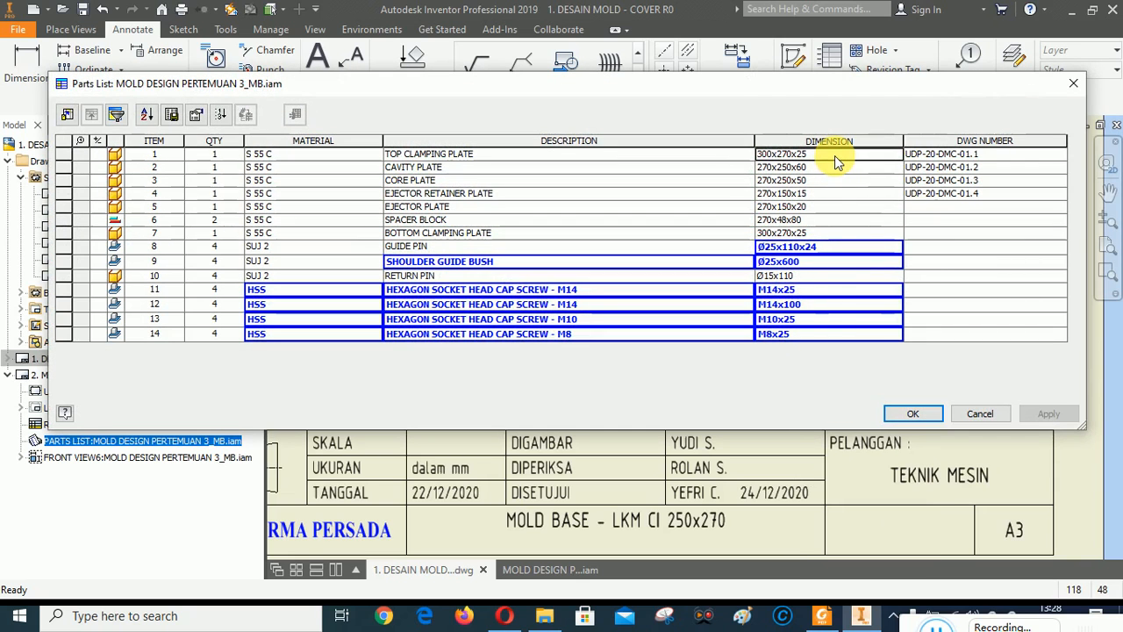
key(Delete)
click(837, 172)
key(Delete)
click(836, 181)
key(Delete)
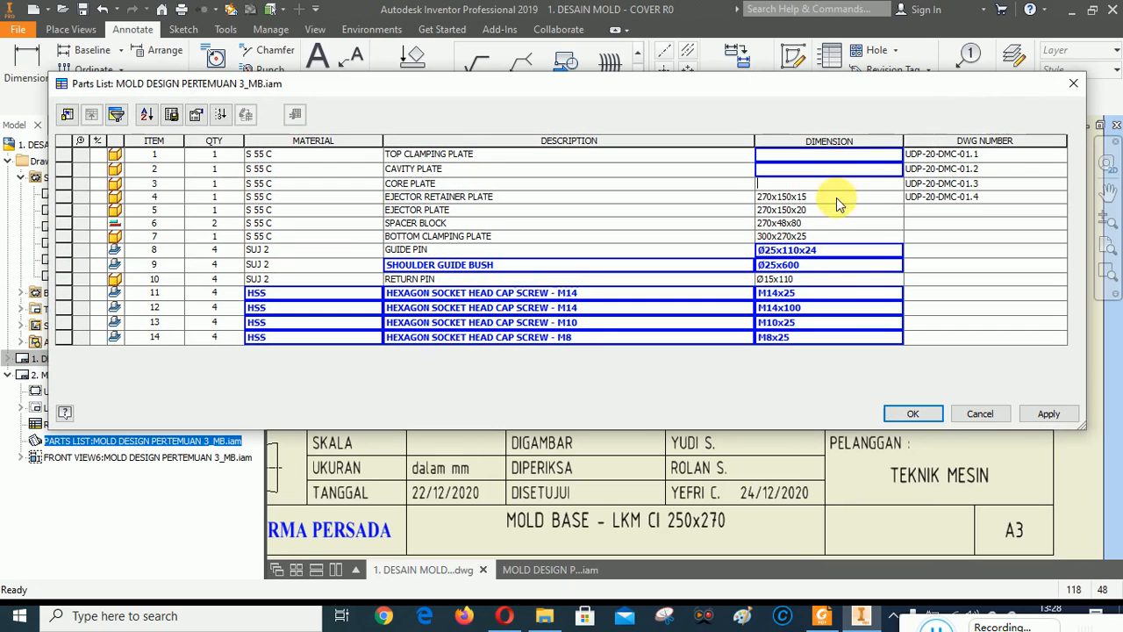
click(836, 197)
key(Delete)
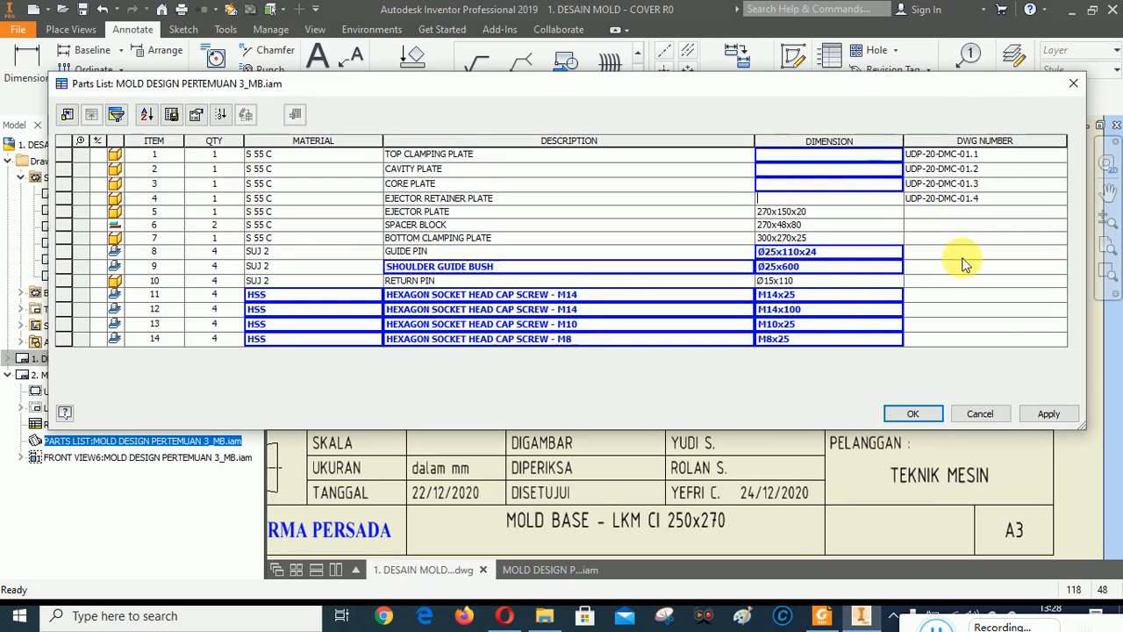
click(1048, 413)
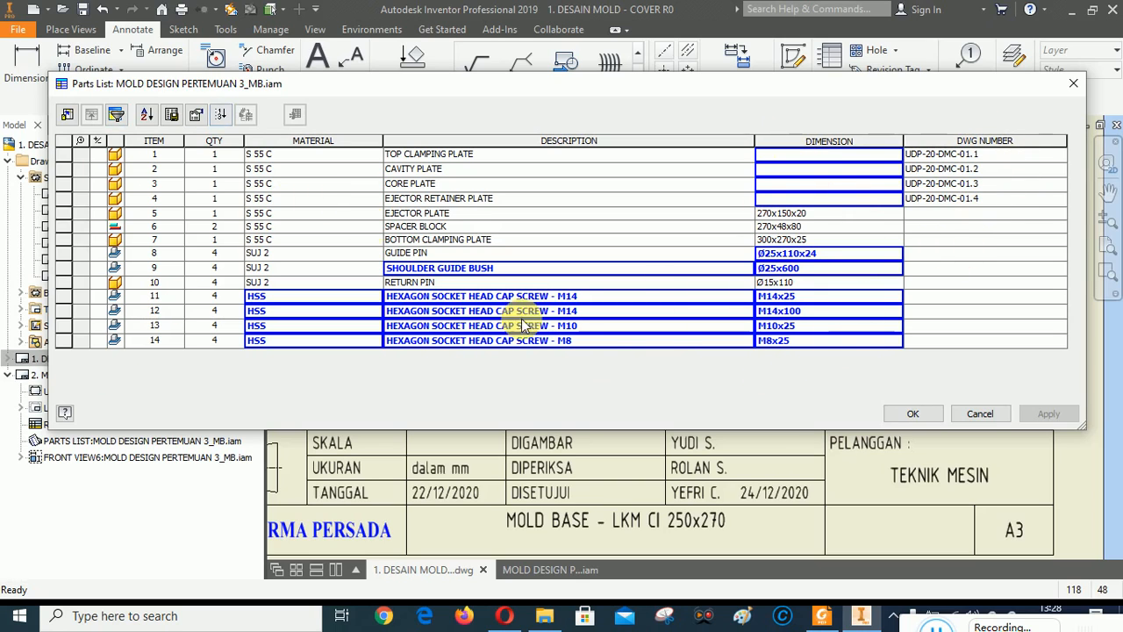
click(940, 414)
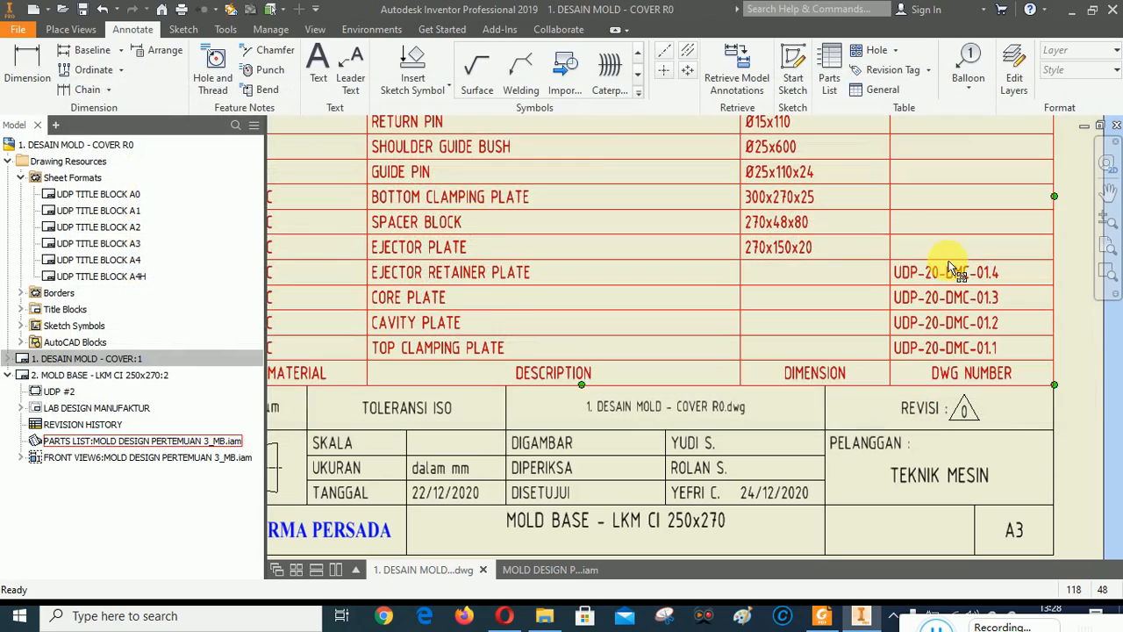
Start a 1:4 base view of the mold assembly, orient it as an upright side elevation, and position it in the sheet's lower-left area.
click(1107, 248)
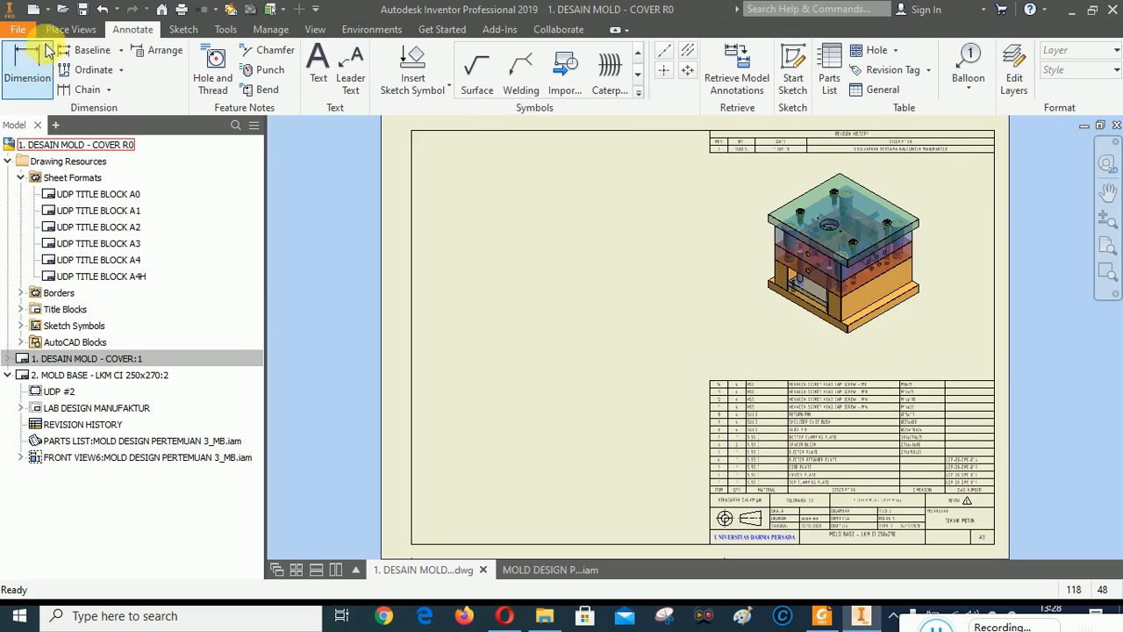
click(71, 30)
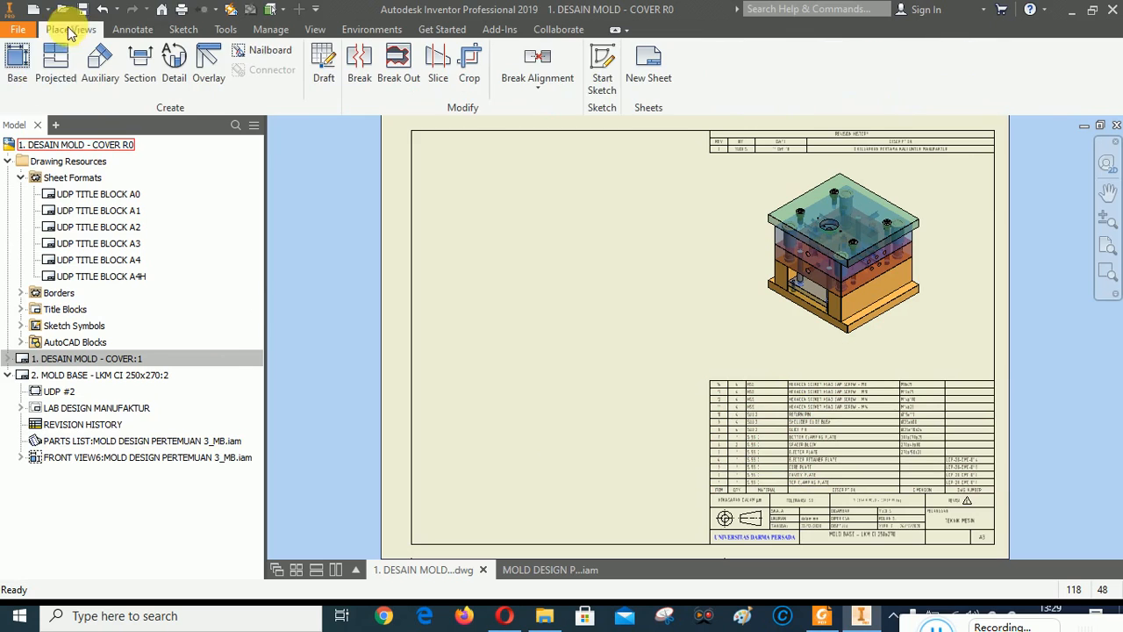
click(16, 58)
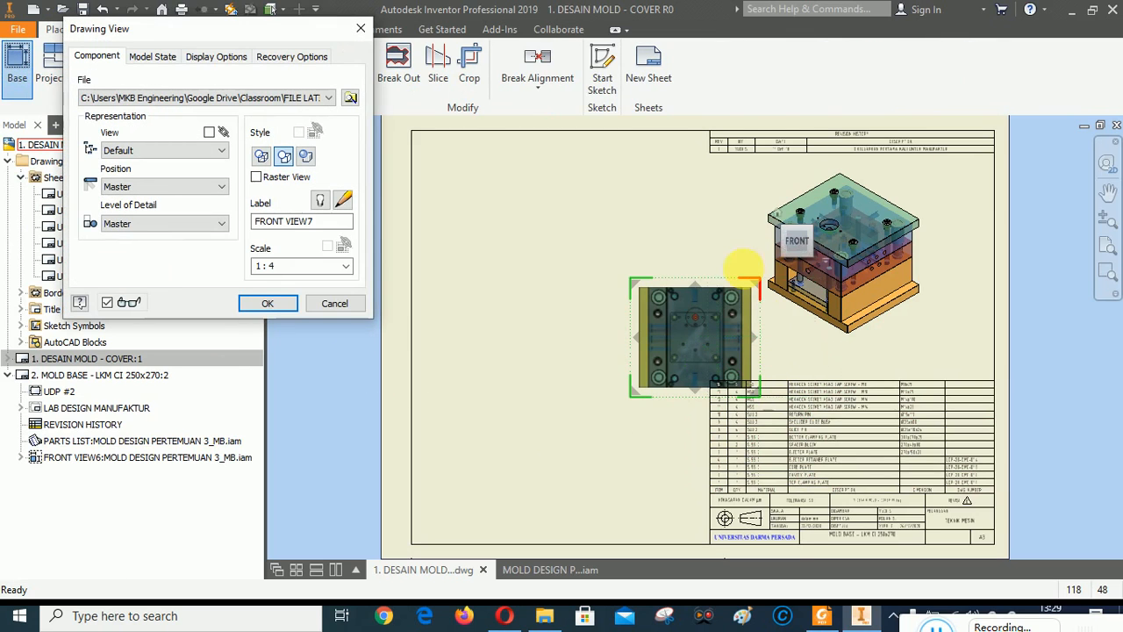
click(800, 271)
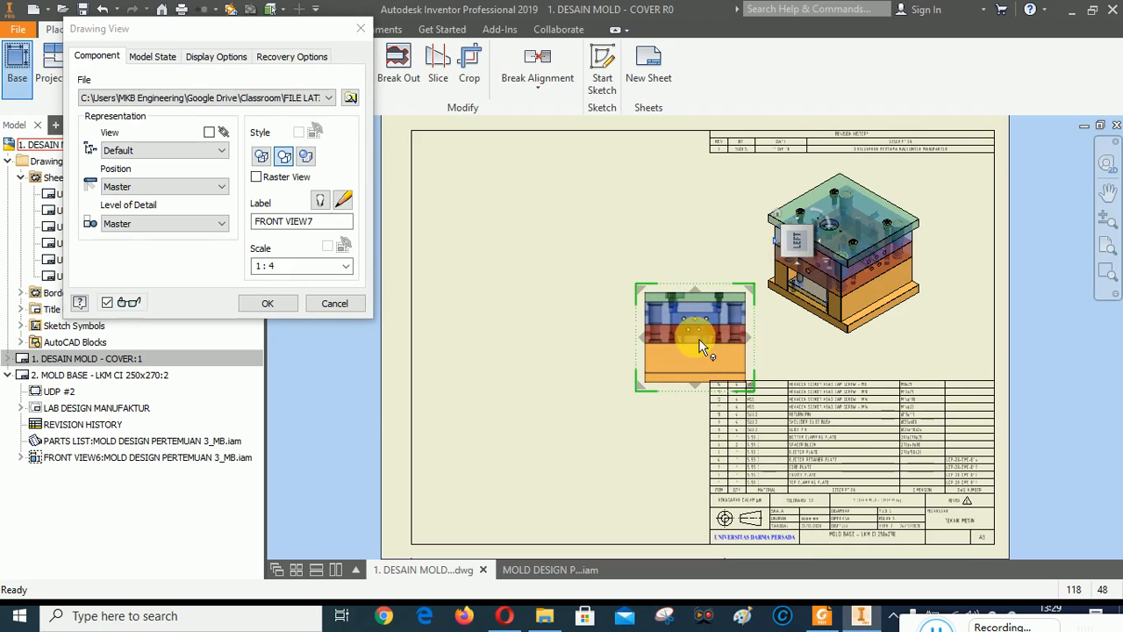
drag(697, 341, 500, 400)
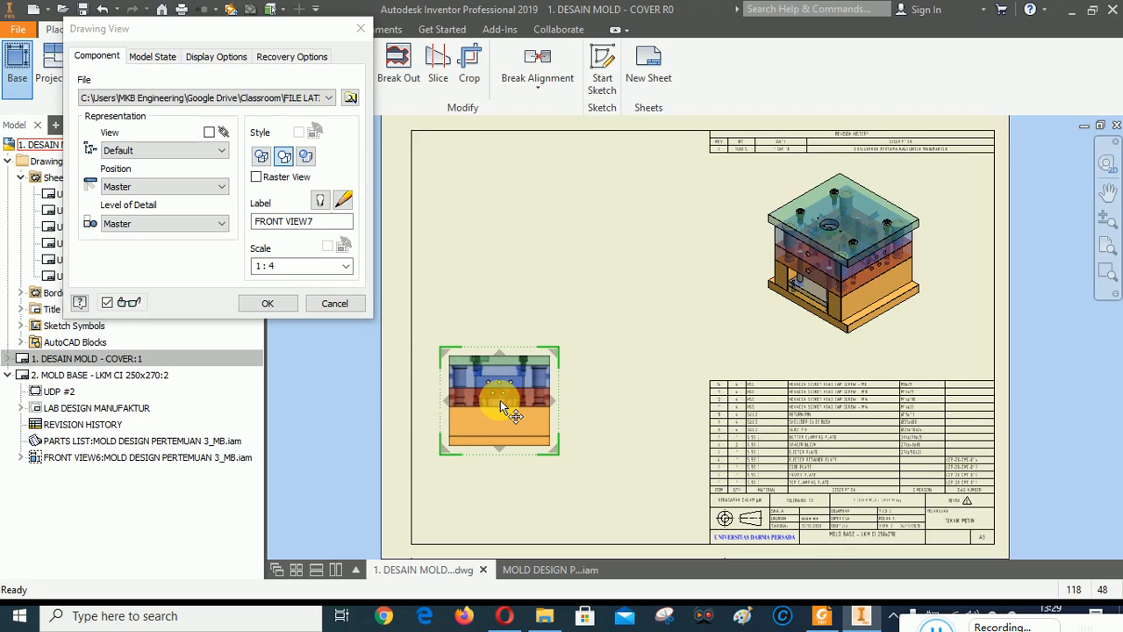
Add projected views beside and above the base view, set the style to show hidden lines, and create the views.
click(633, 403)
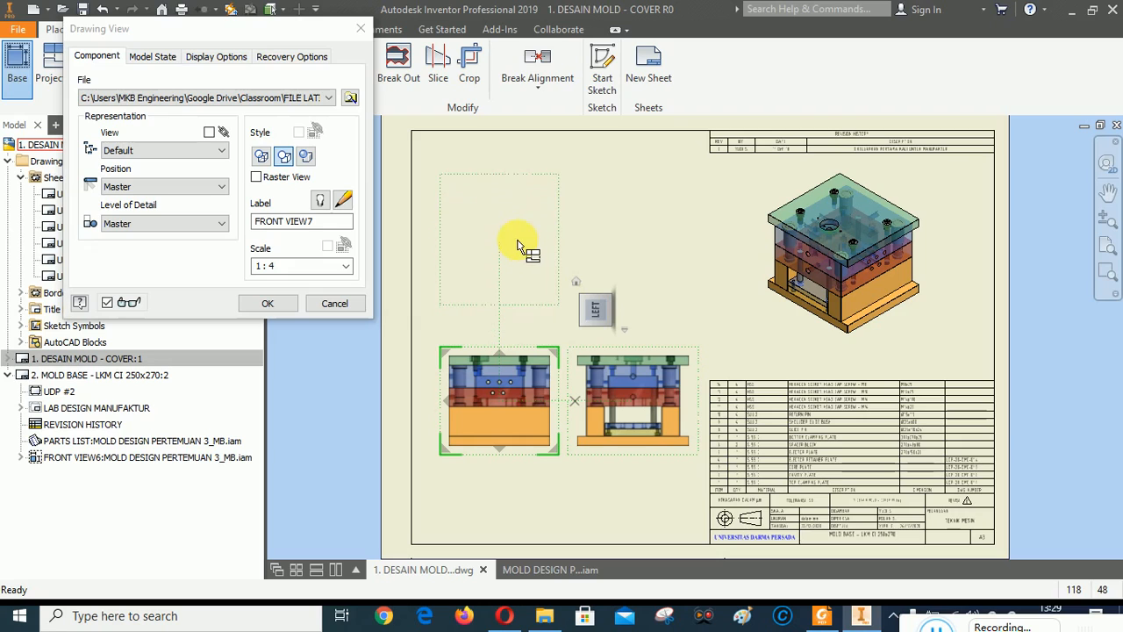
click(517, 239)
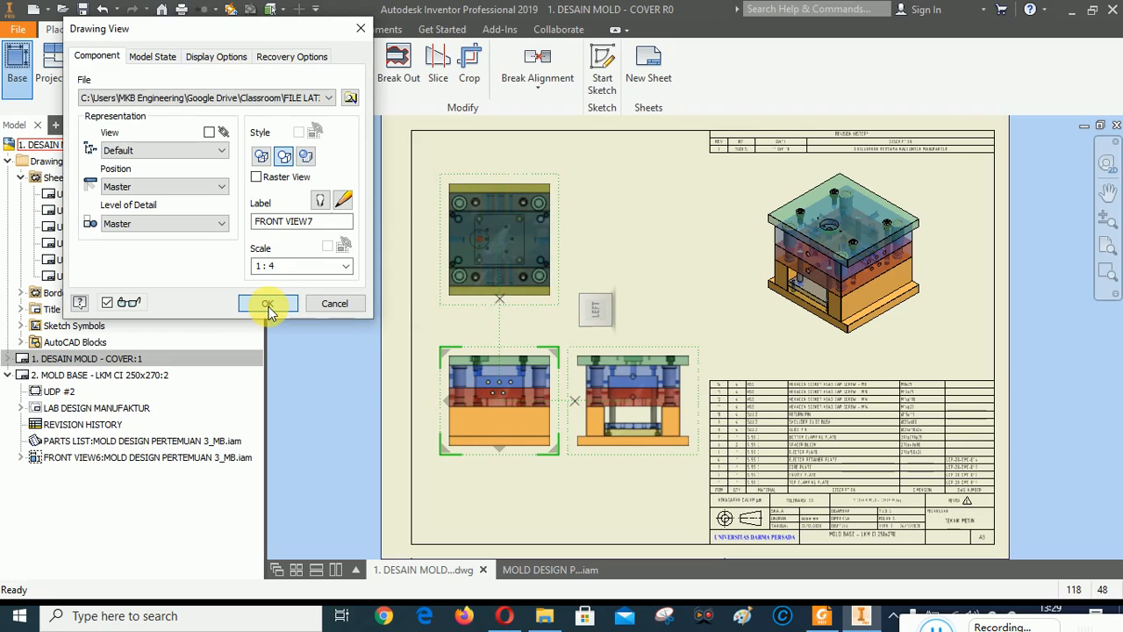
click(262, 155)
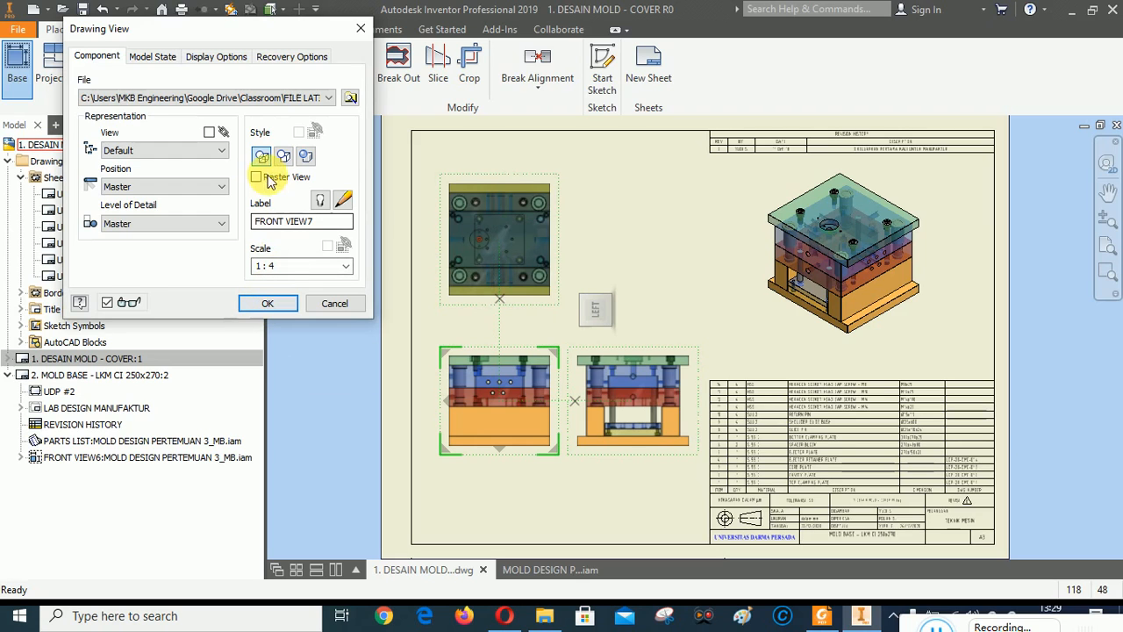
click(274, 305)
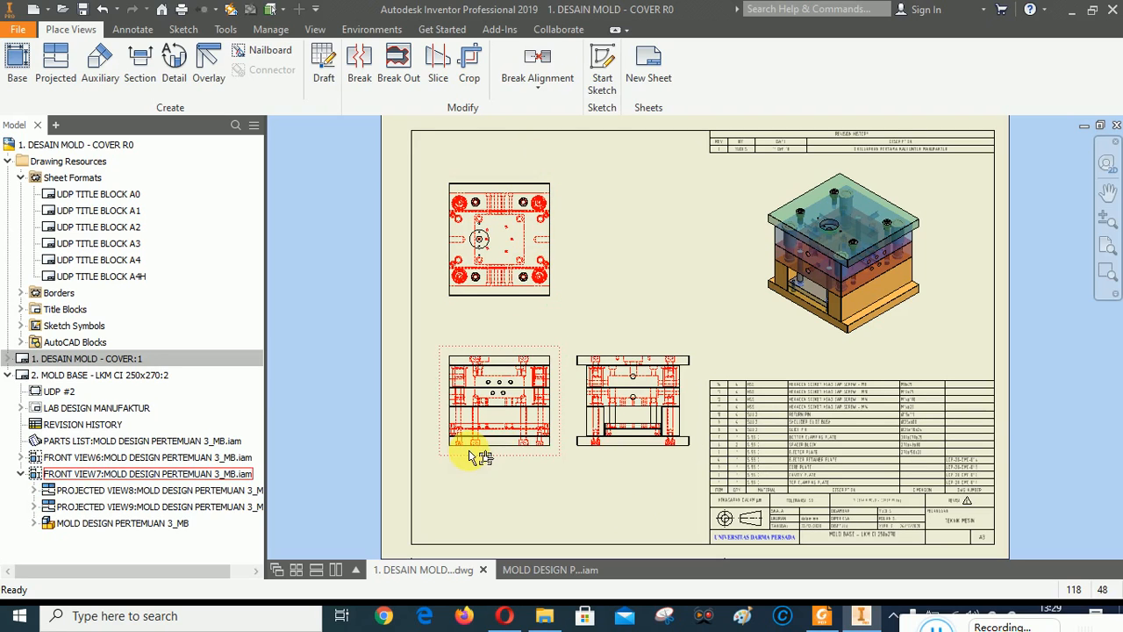
Examine the hidden-line detail in the new elevation views and check the overall sheet layout.
scroll(572, 371, up, 5)
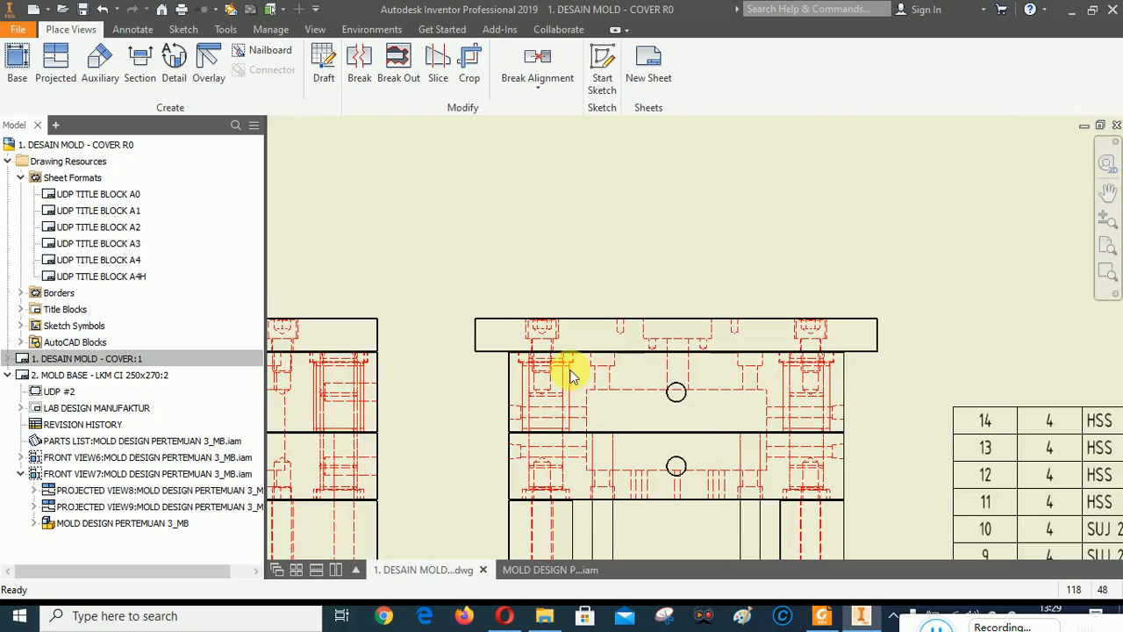
scroll(633, 285, down, 5)
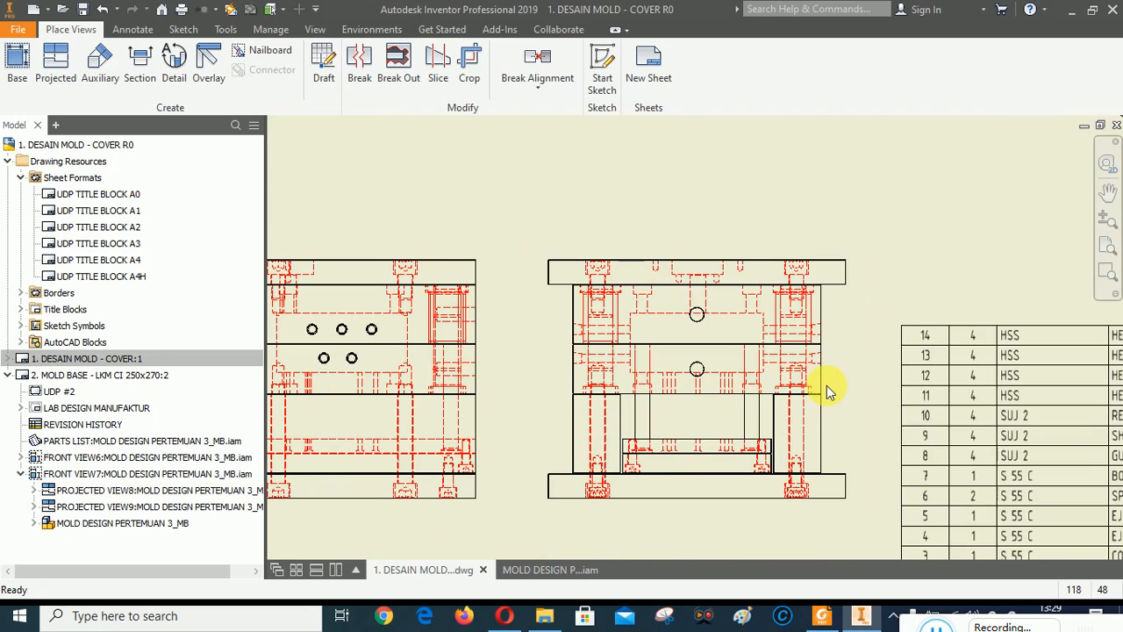
scroll(826, 385, down, 3)
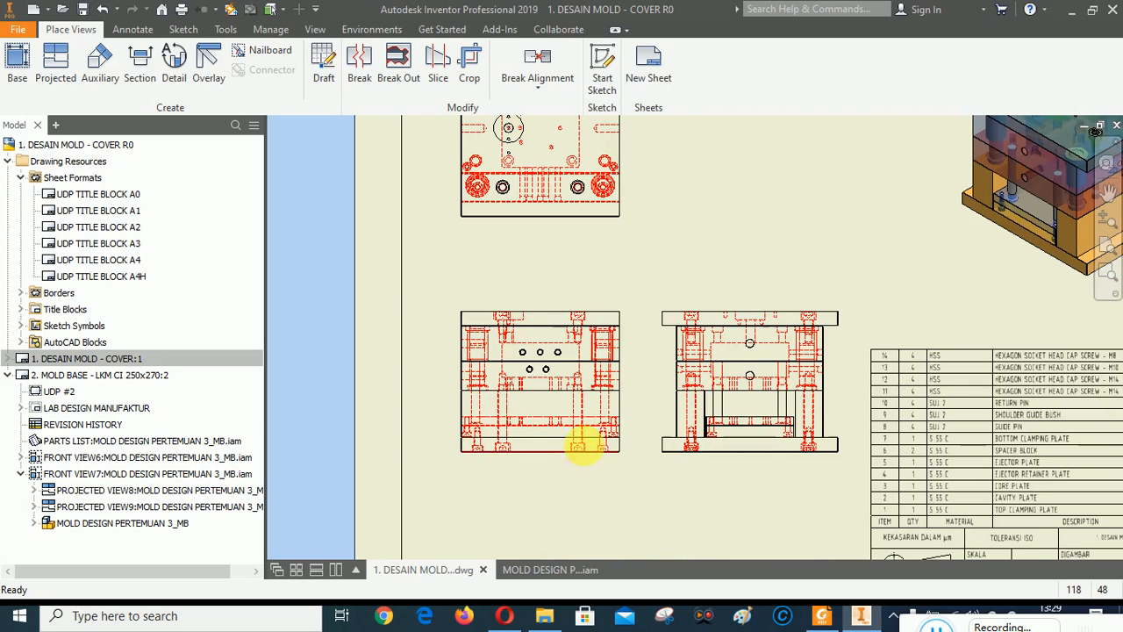
scroll(597, 441, up, 3)
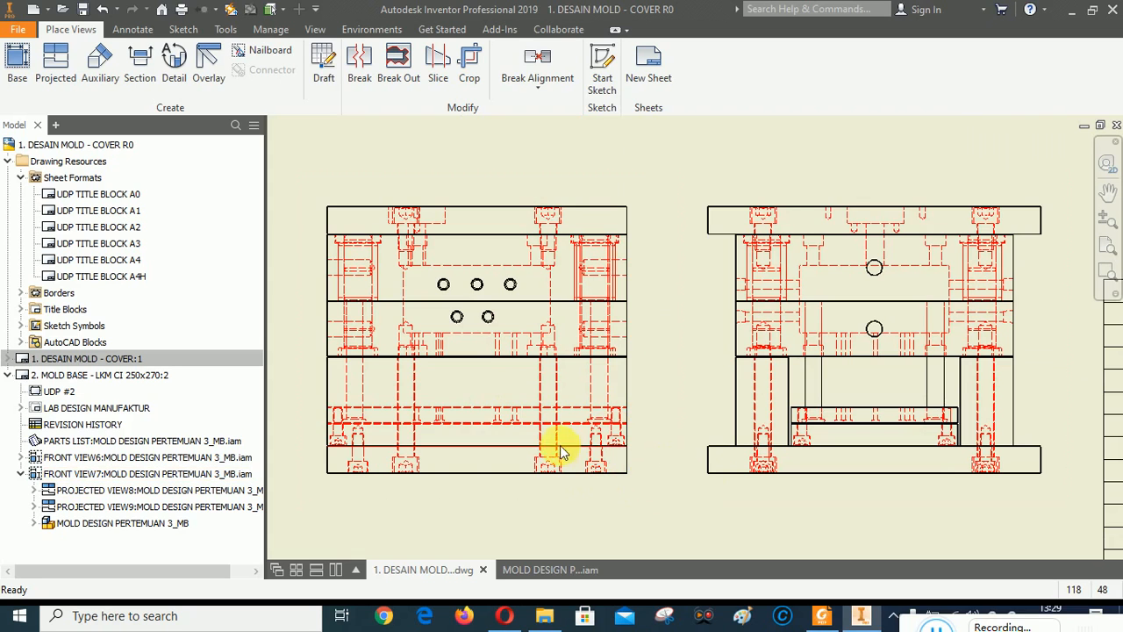
scroll(464, 446, up, 3)
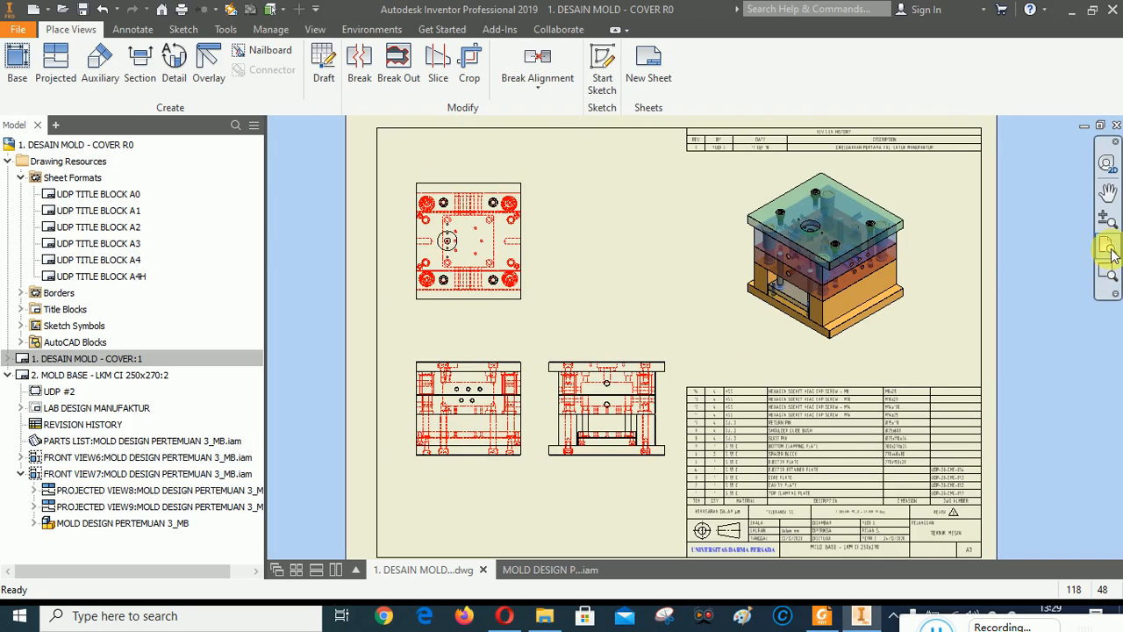
click(1109, 248)
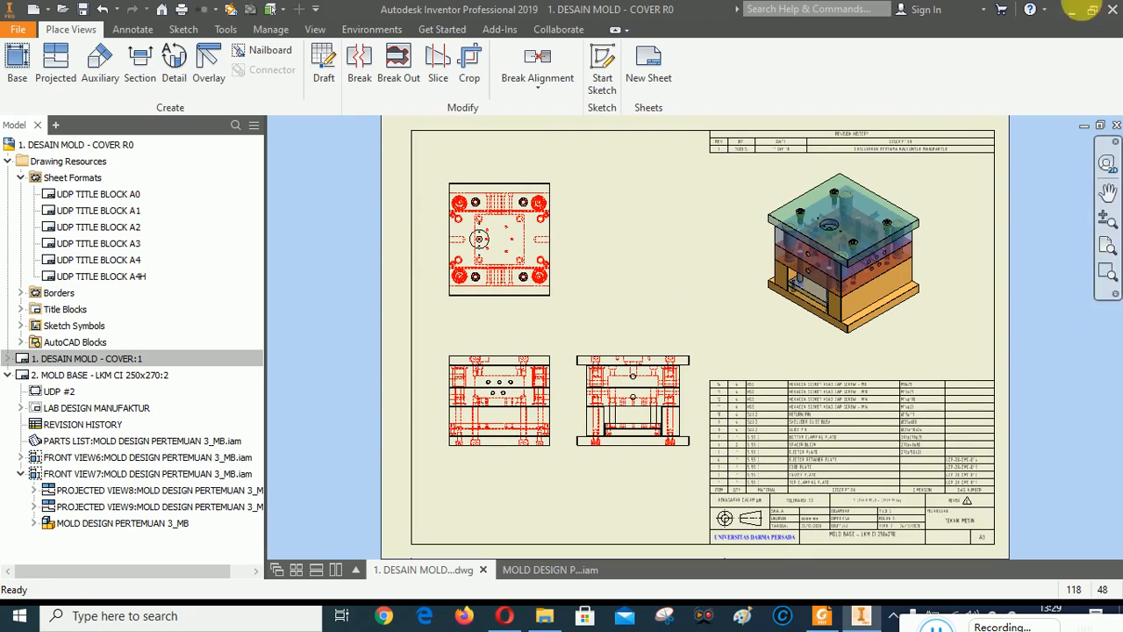
Add a balloon to the top clamping plate in the isometric view, placing it above the plate's upper-right edge.
click(1108, 272)
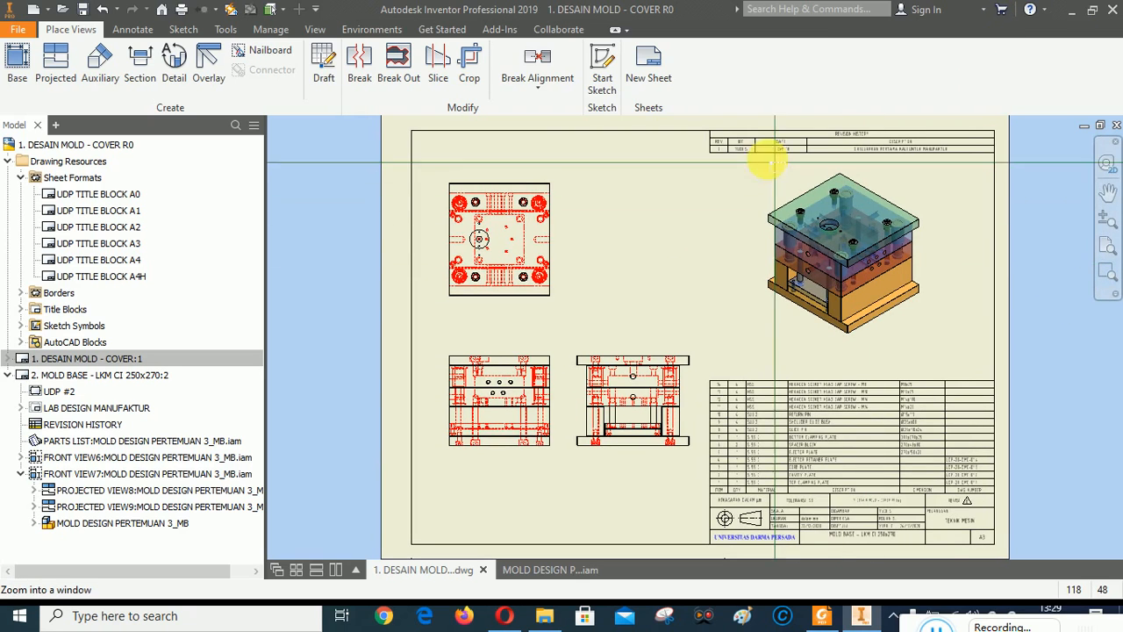
drag(737, 187, 915, 363)
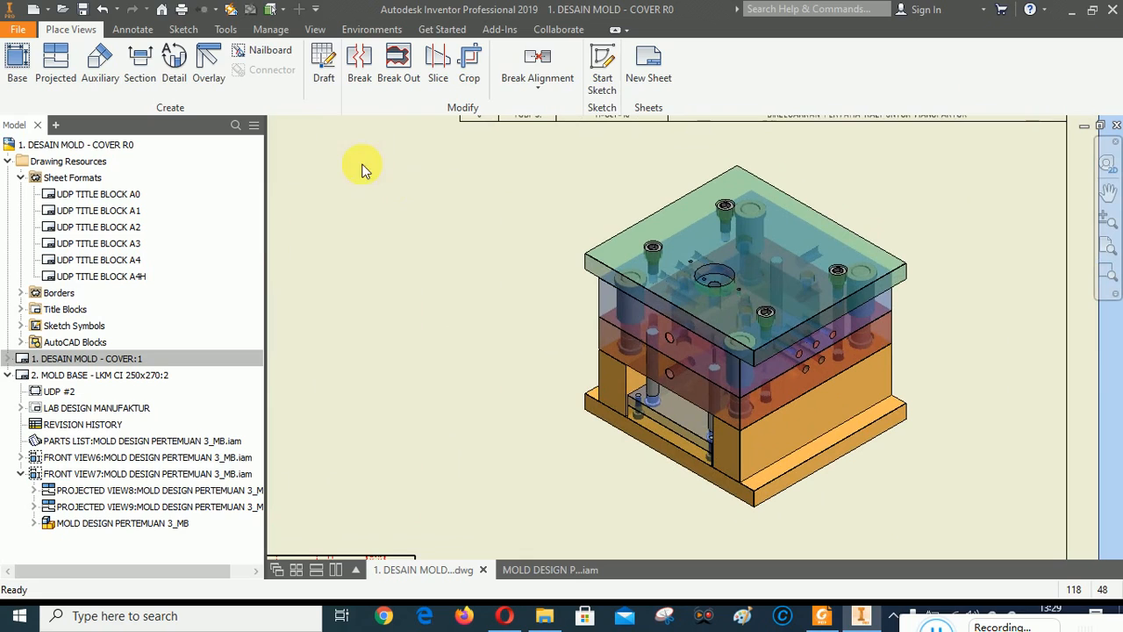
click(133, 29)
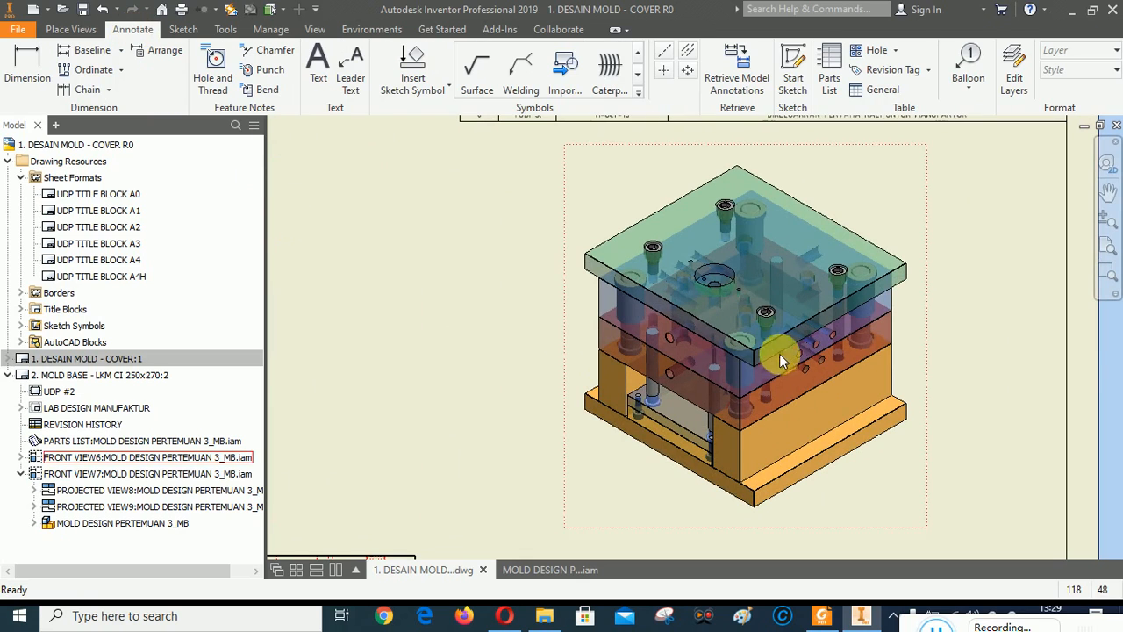
click(968, 63)
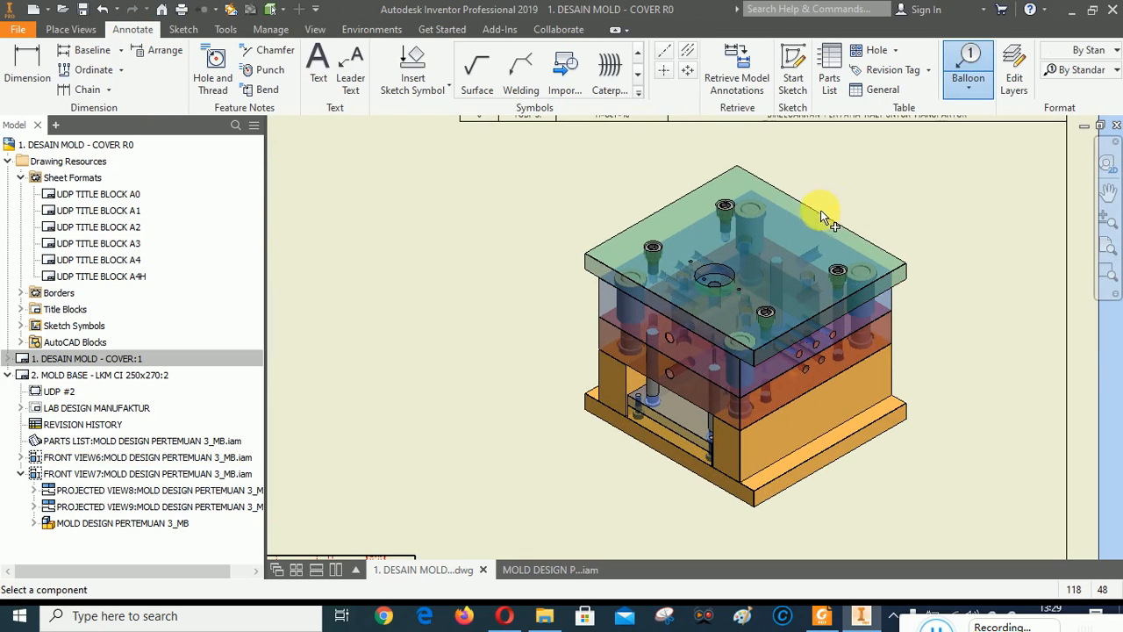
click(823, 213)
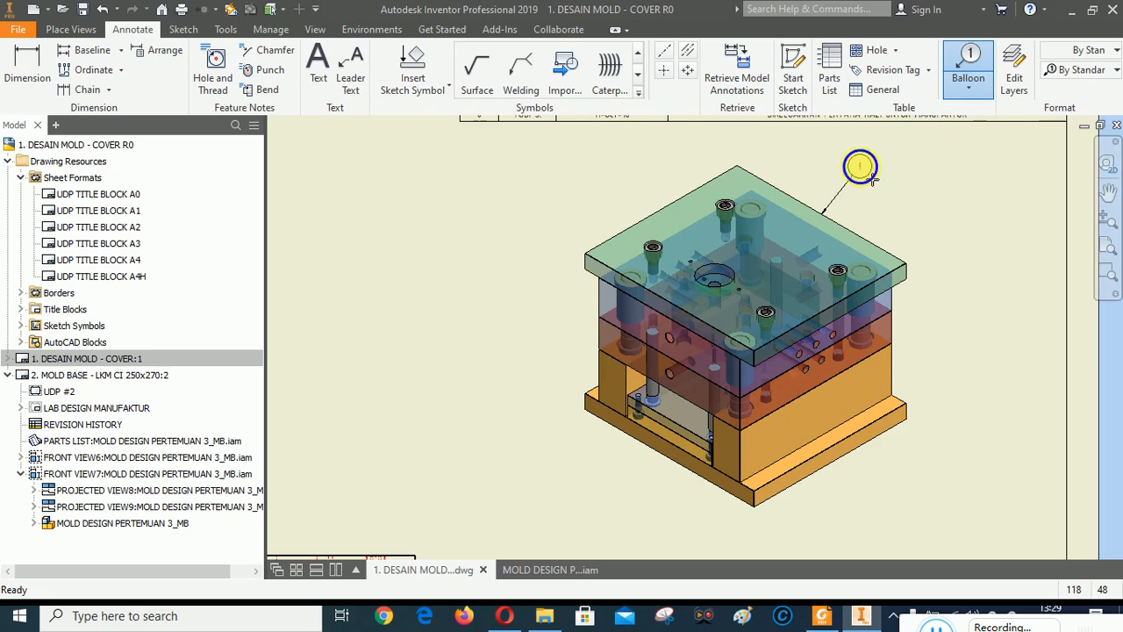
right_click(925, 171)
click(925, 171)
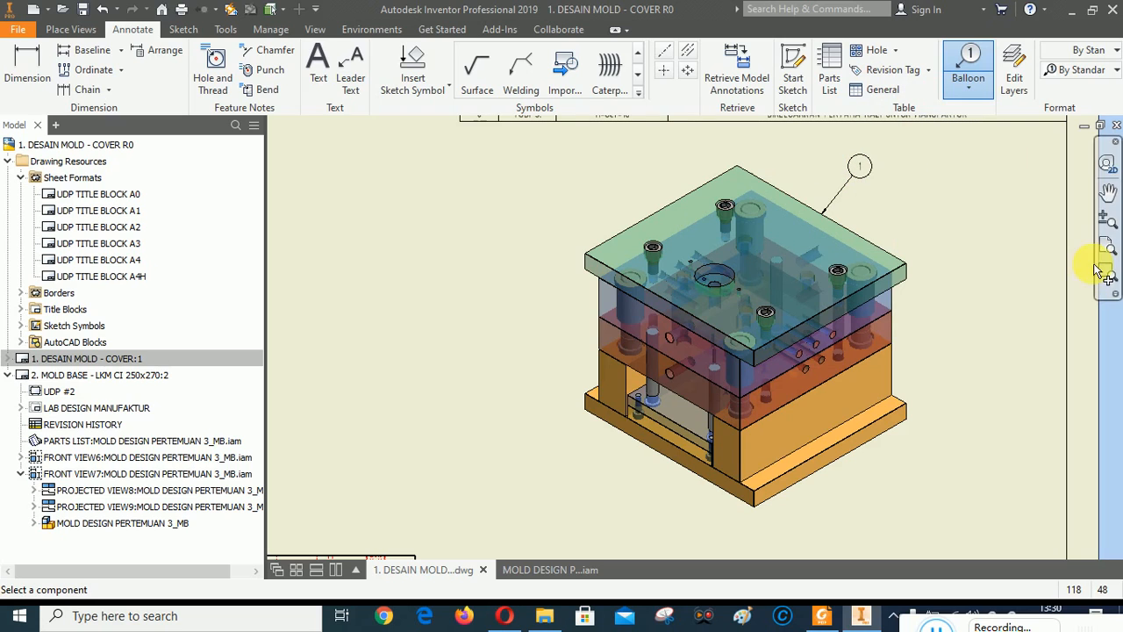
Add balloons to the cavity plate and core plate on the isometric view's right side, one above the other.
click(895, 297)
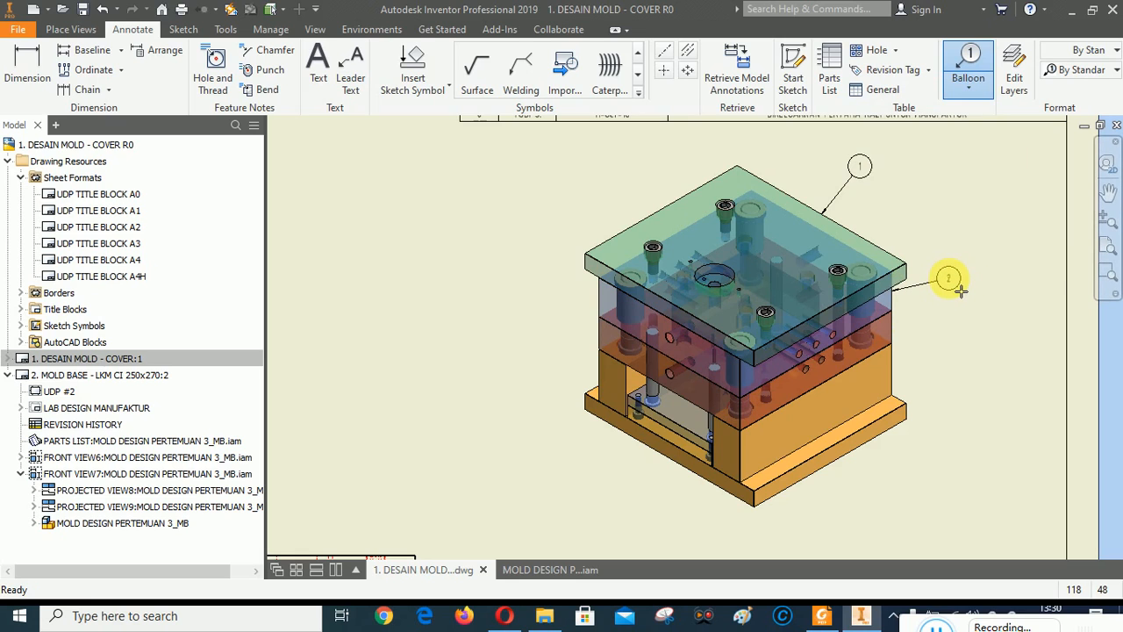
right_click(960, 290)
click(1034, 279)
scroll(945, 351, up, 3)
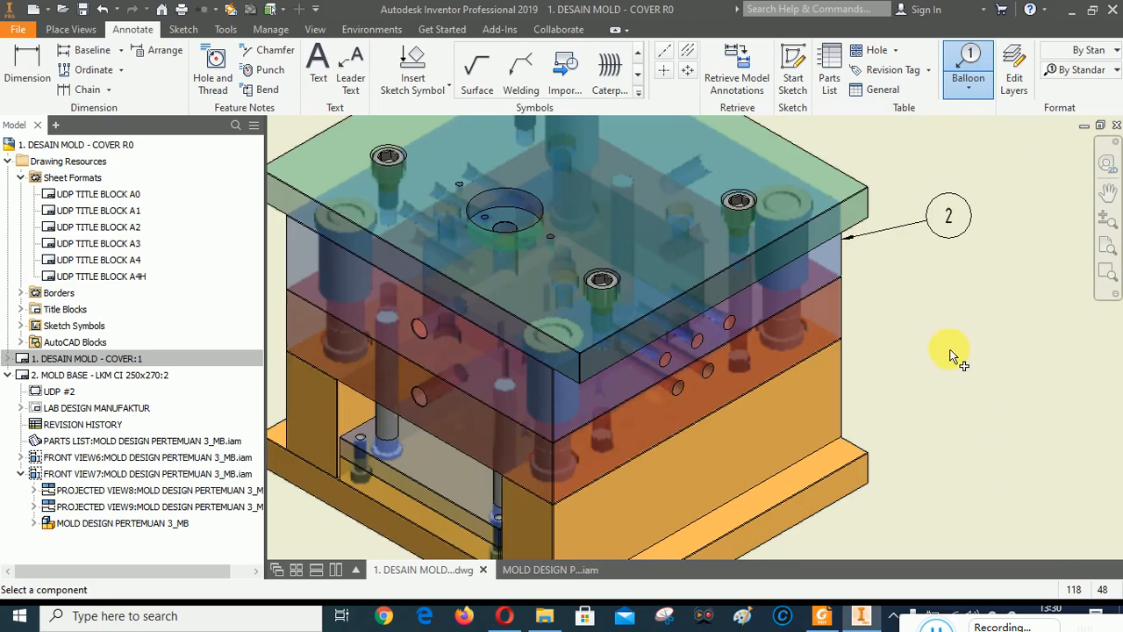
click(844, 315)
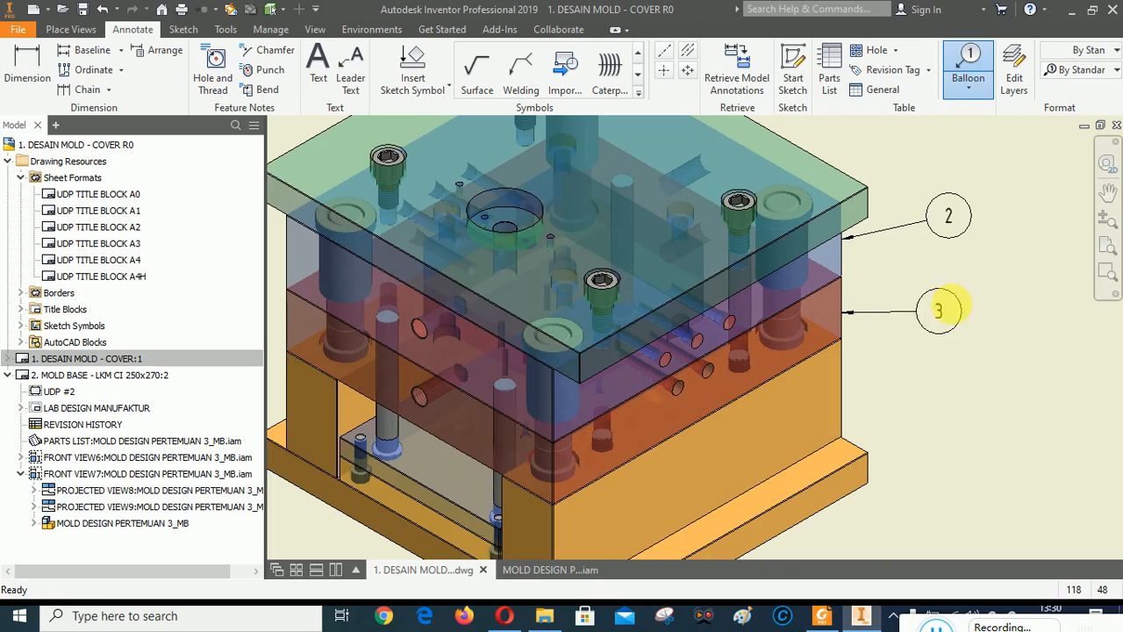
right_click(951, 305)
click(919, 420)
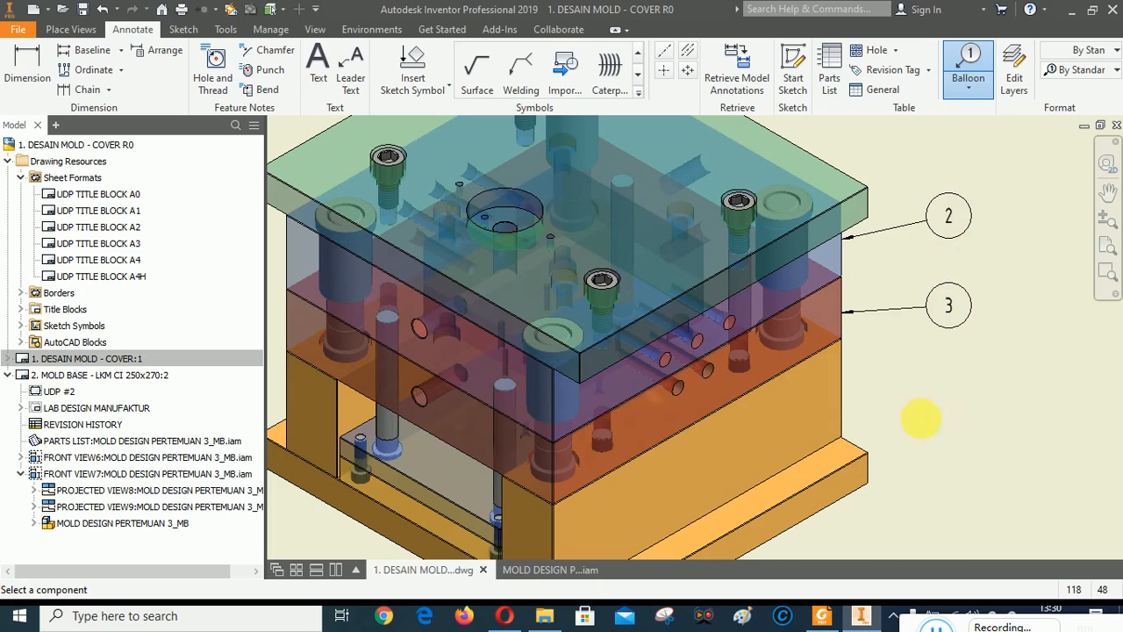
Add balloons to the spacer block and bottom clamping plate, aligned vertically beneath the core plate's balloon.
click(849, 395)
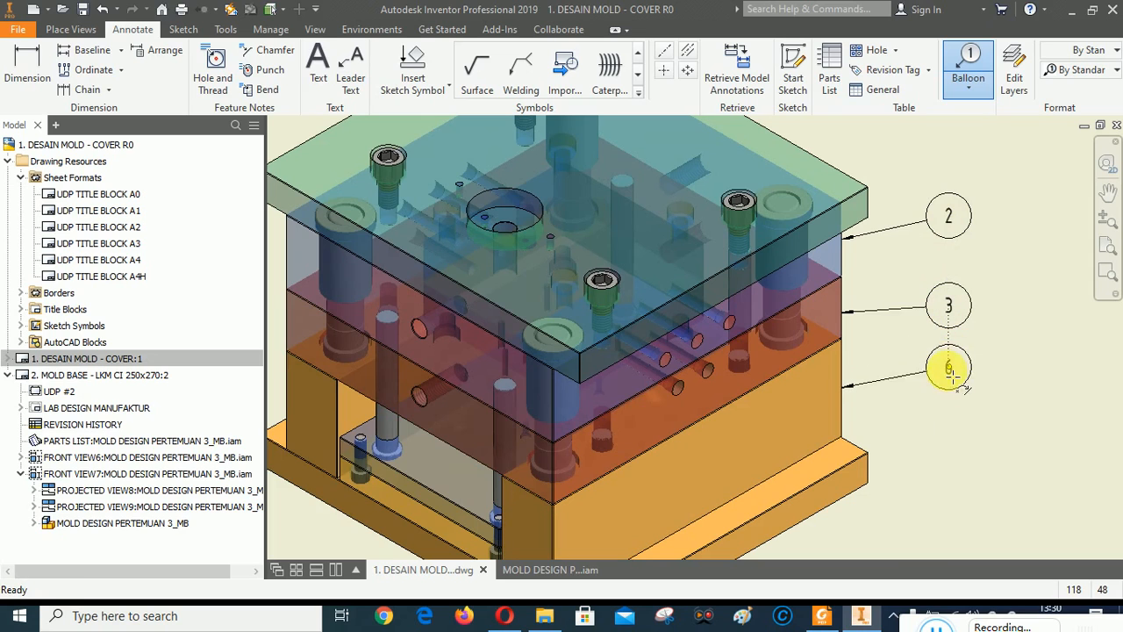
right_click(949, 379)
click(987, 380)
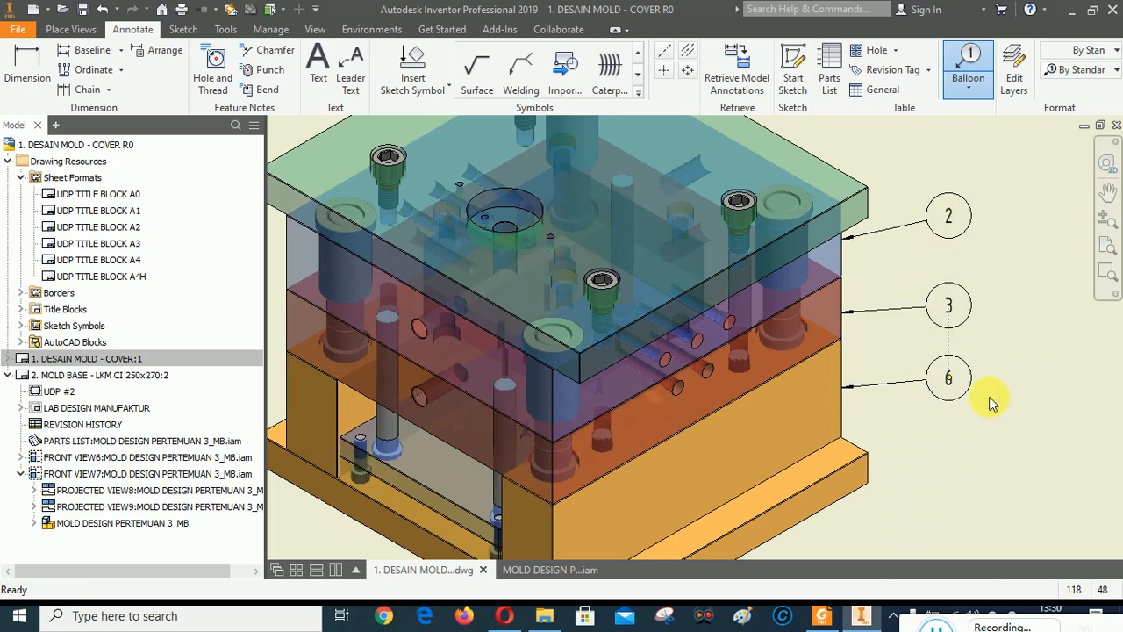
click(867, 466)
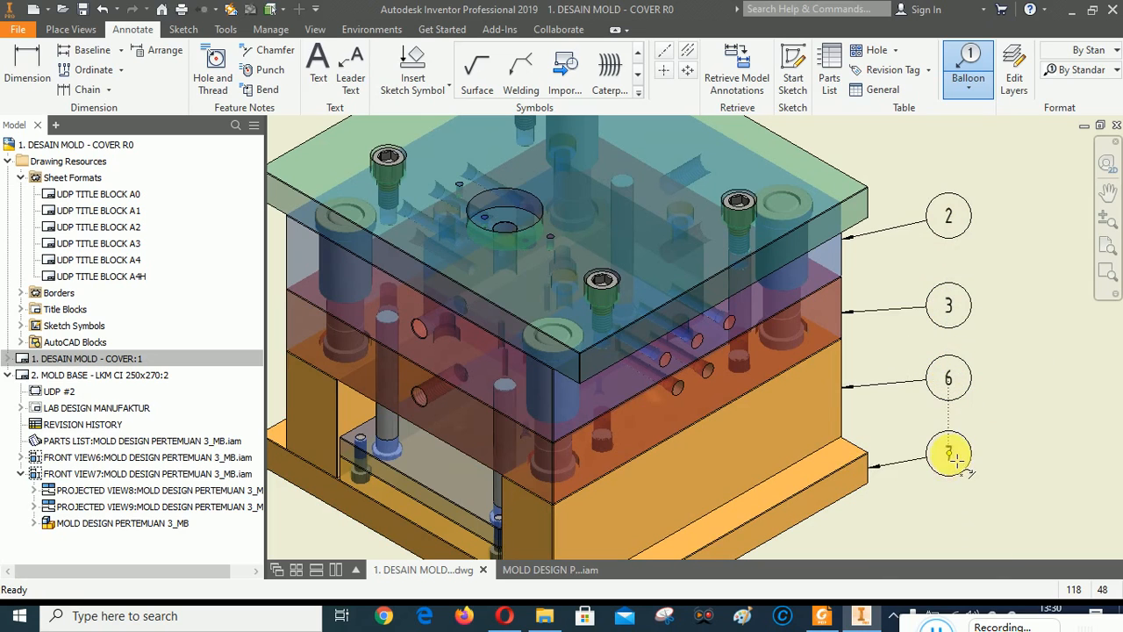
right_click(949, 458)
click(1014, 460)
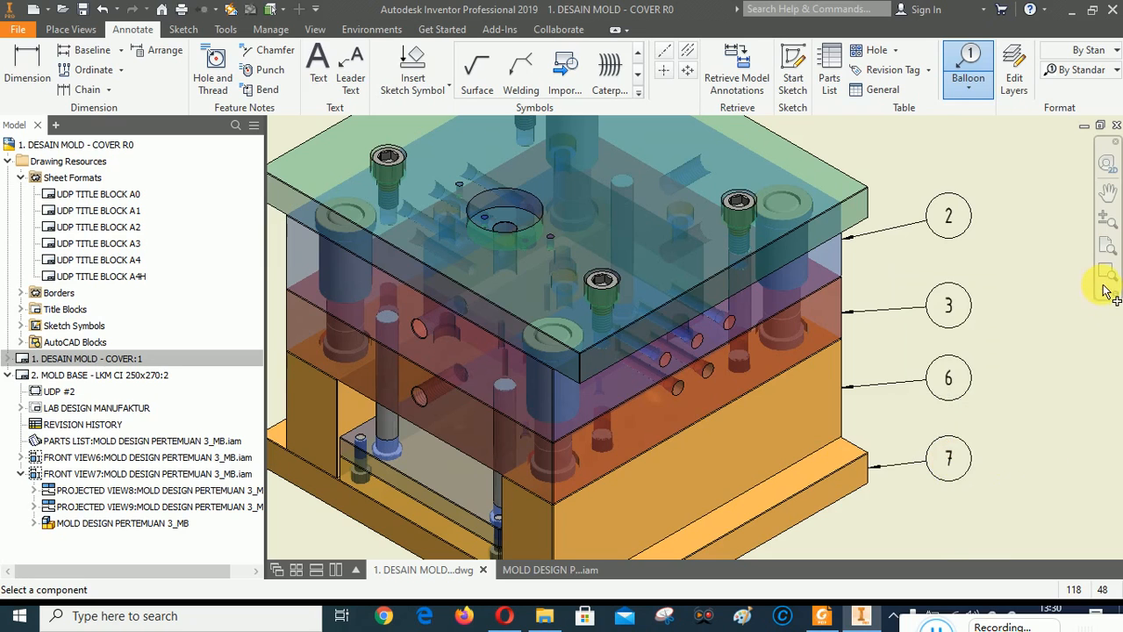
Add a balloon to the ejector retainer plate in the isometric view, placing it below and left of the mold base.
scroll(1071, 287, up, 3)
scroll(868, 403, down, 4)
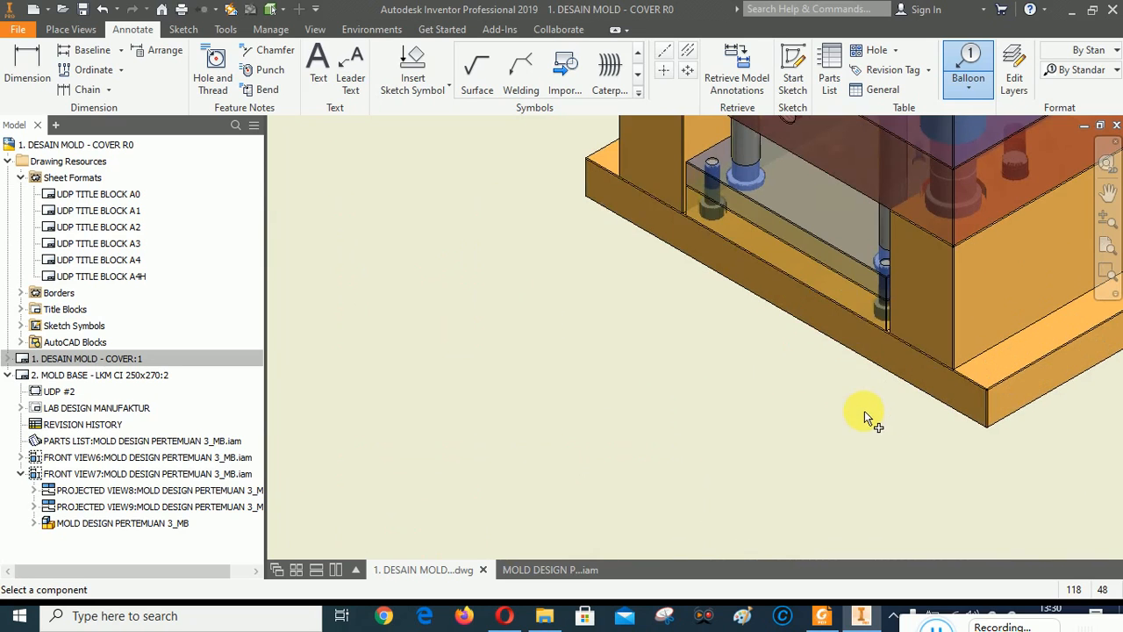
click(776, 220)
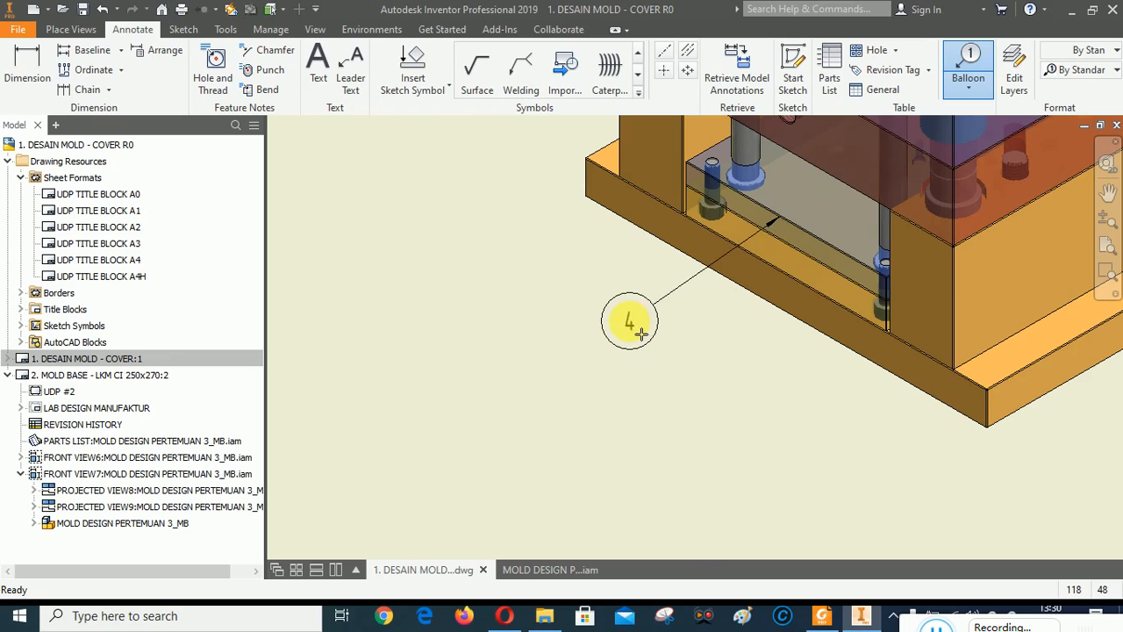
click(640, 332)
right_click(641, 332)
click(709, 322)
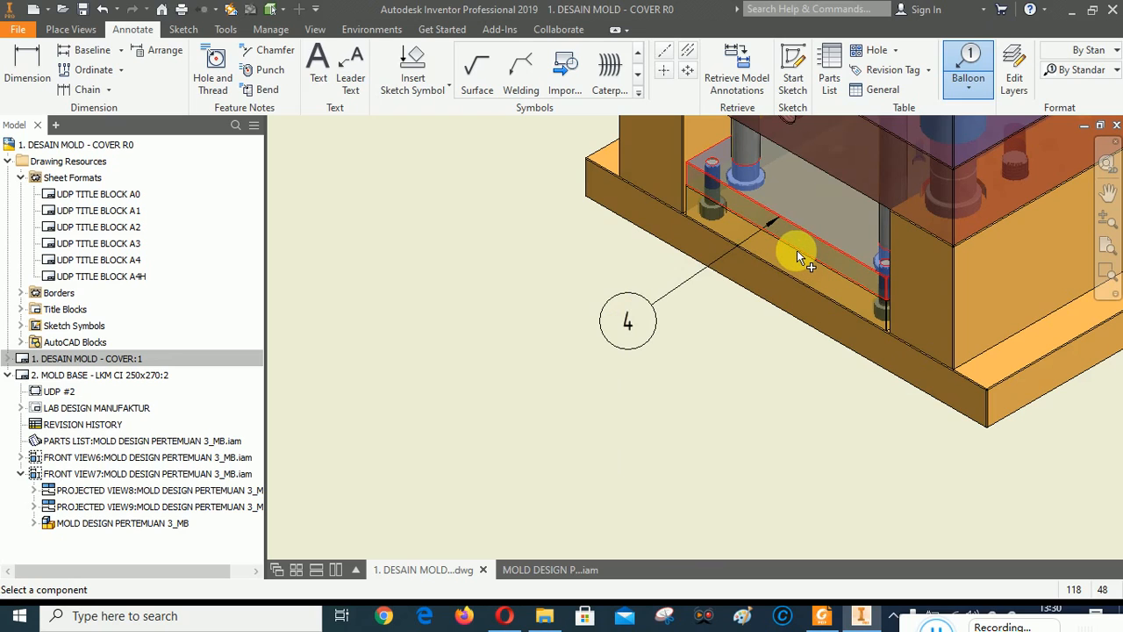
Add a balloon to the ejector plate, placed below the ejector retainer plate's balloon, and end the Balloon command.
click(793, 252)
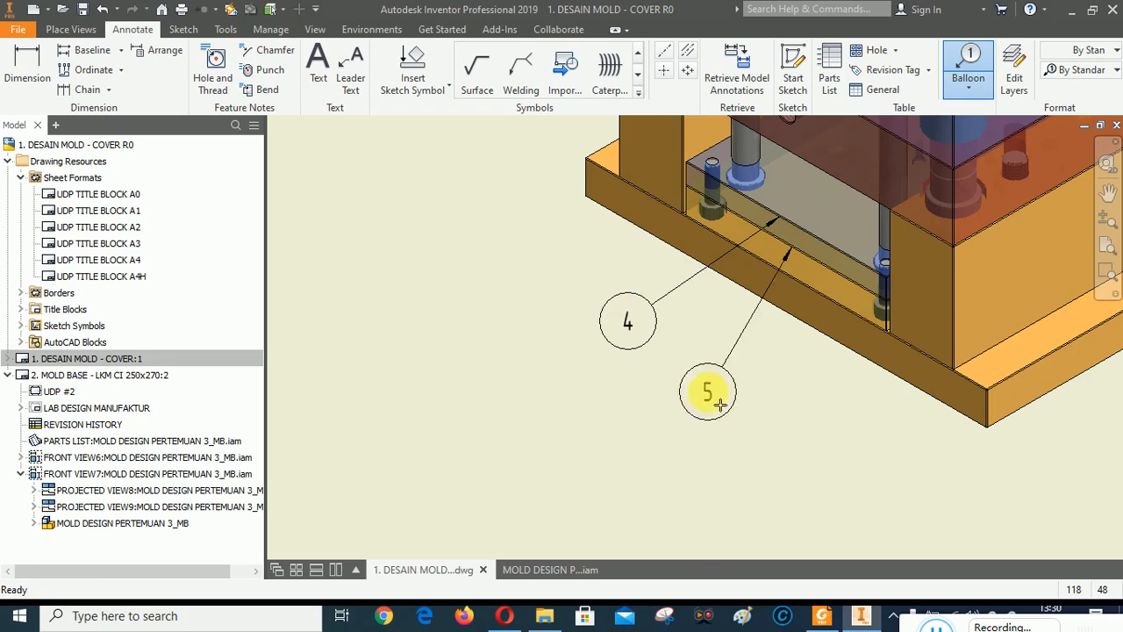
right_click(718, 385)
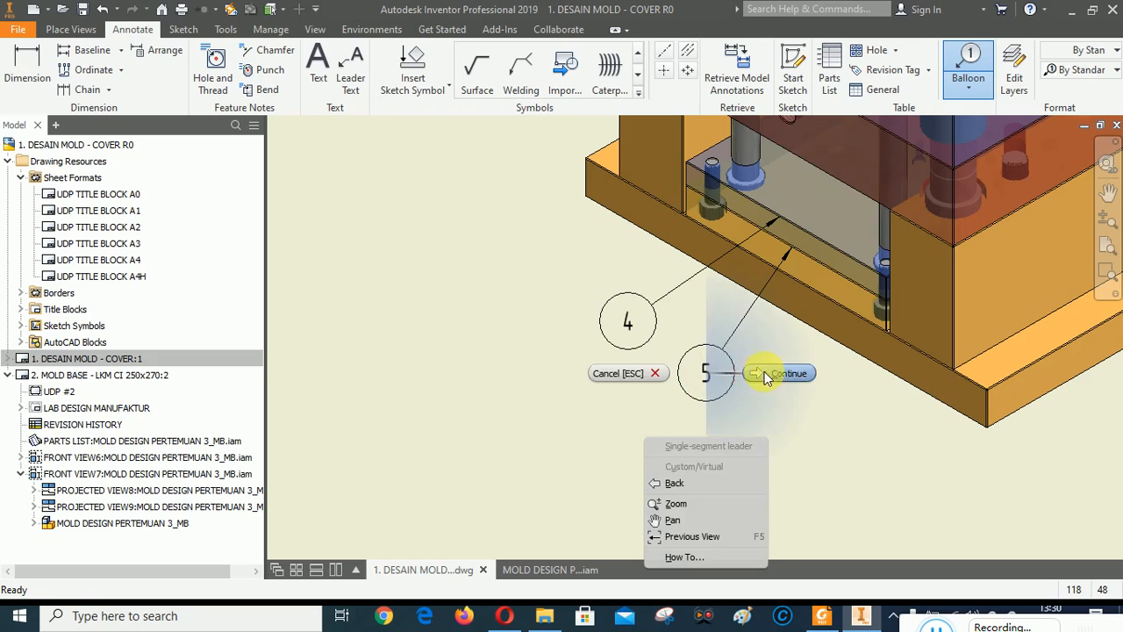
click(760, 372)
right_click(775, 402)
click(691, 401)
Move the leader end of the ejector plate's balloon from the plate's edge onto its front face.
scroll(760, 243, up, 6)
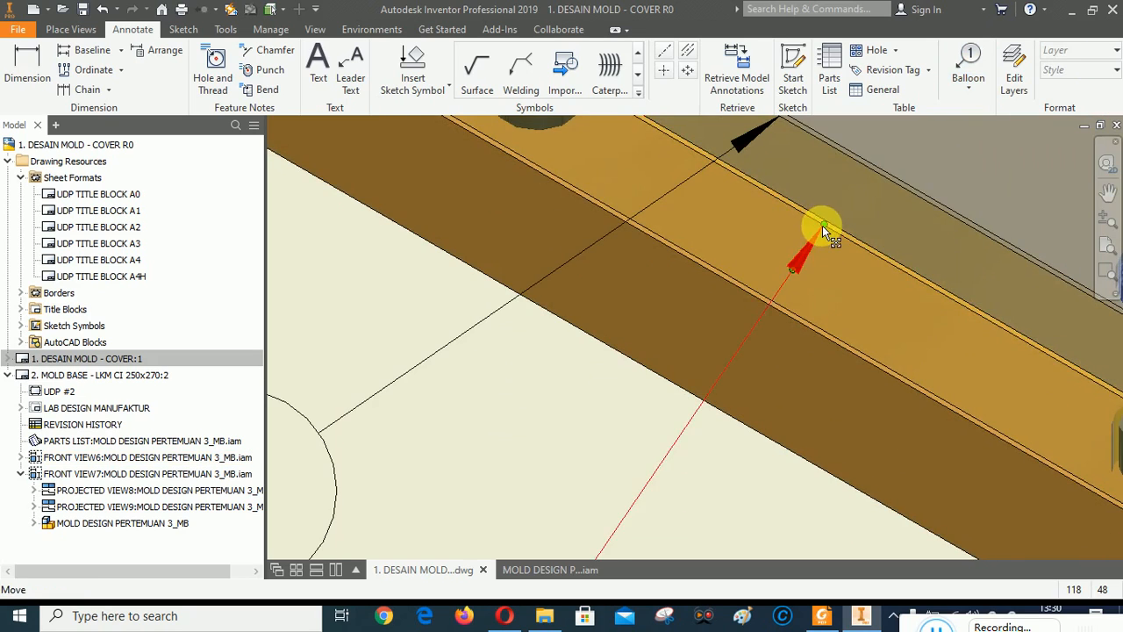
drag(823, 226, 790, 252)
scroll(675, 216, down, 4)
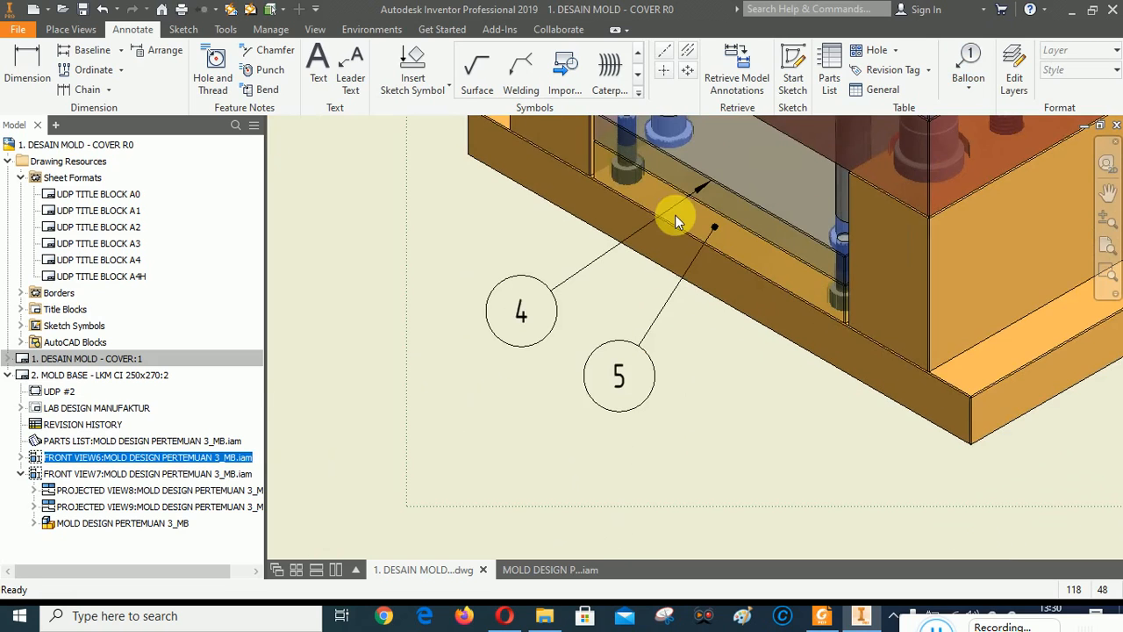
scroll(654, 386, down, 2)
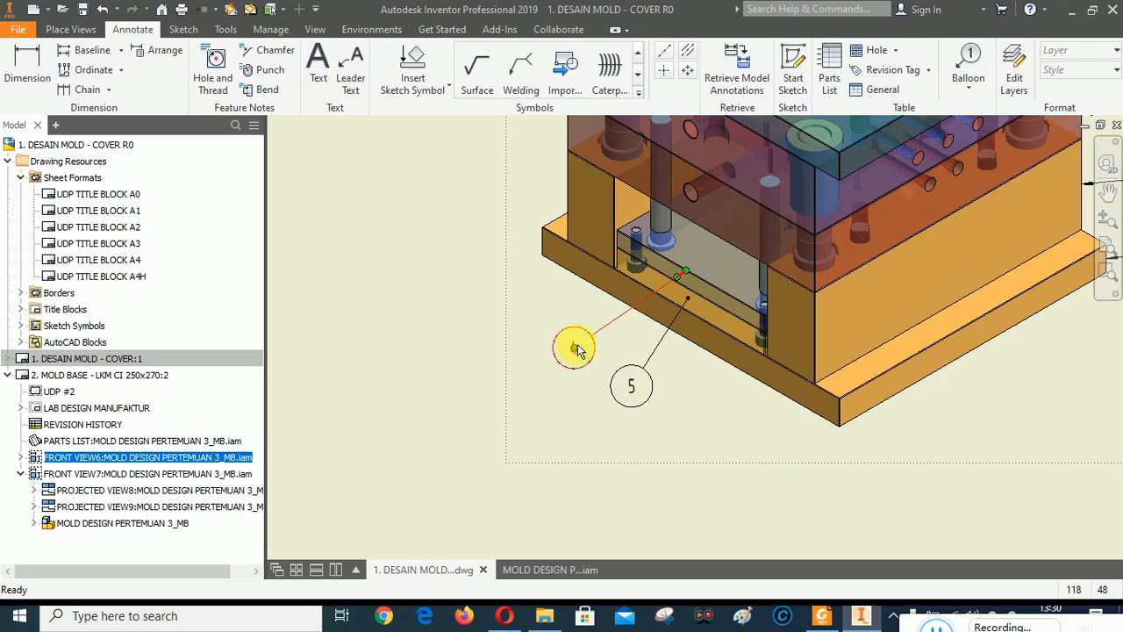
Align the ejector retainer plate and ejector plate balloons parallel to the bottom clamping plate's lower front edge using the To Edge alignment.
click(576, 349)
right_click(635, 389)
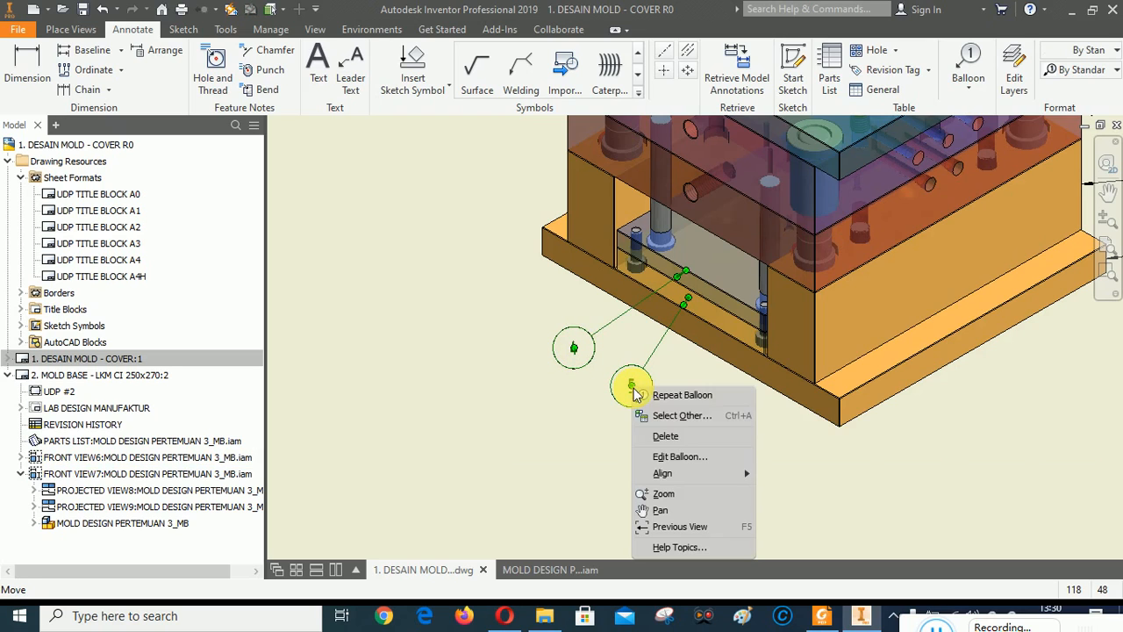
mouse_move(669, 474)
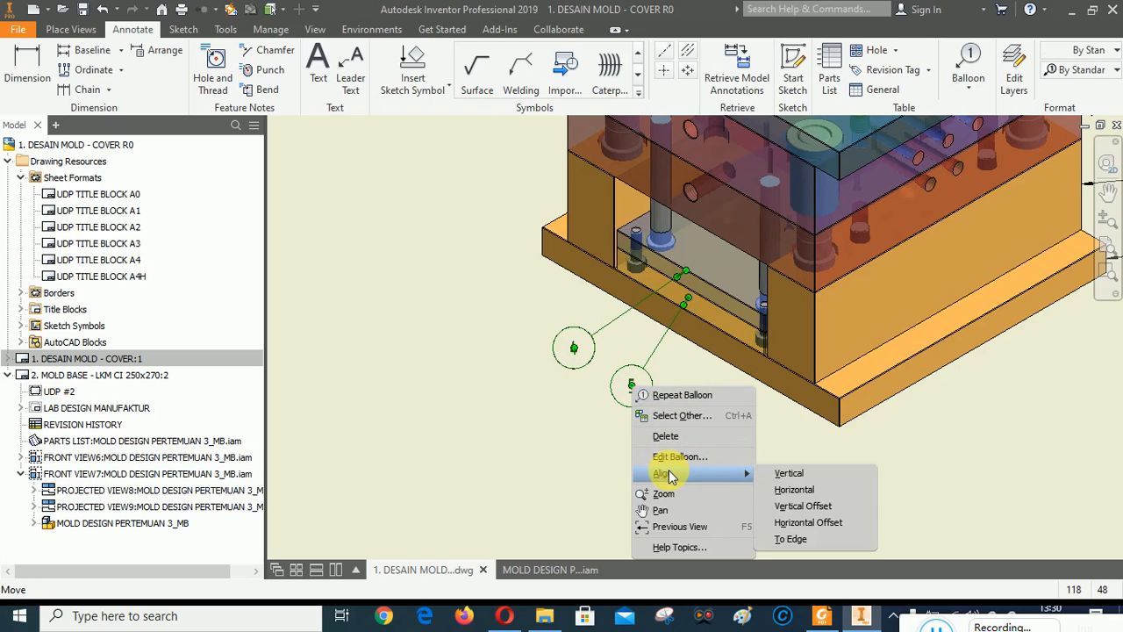
click(789, 538)
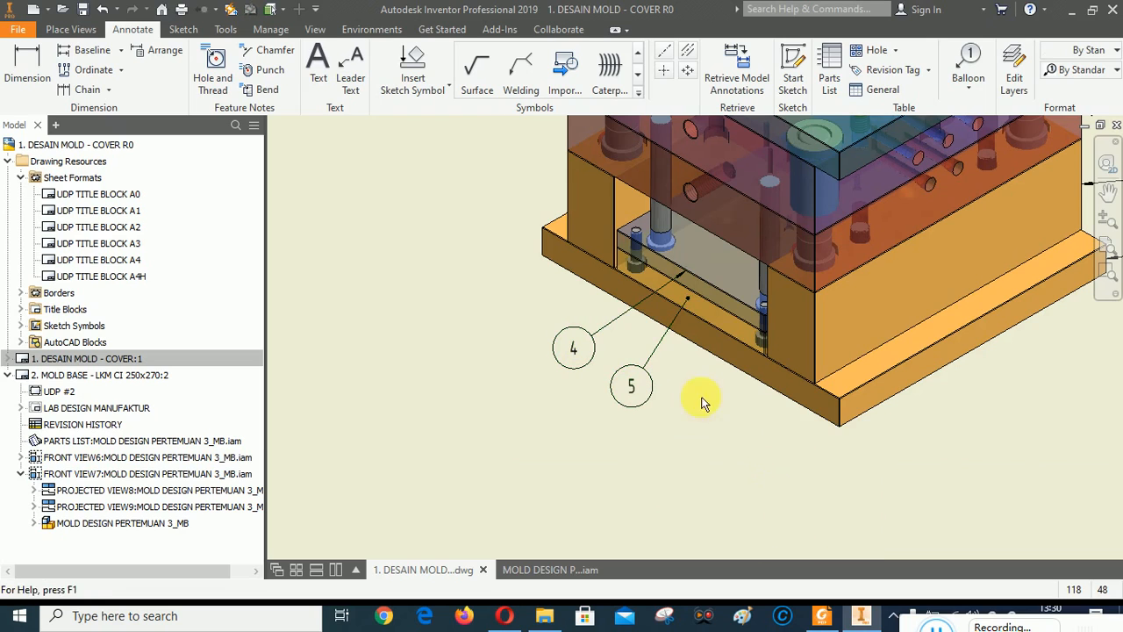
click(590, 354)
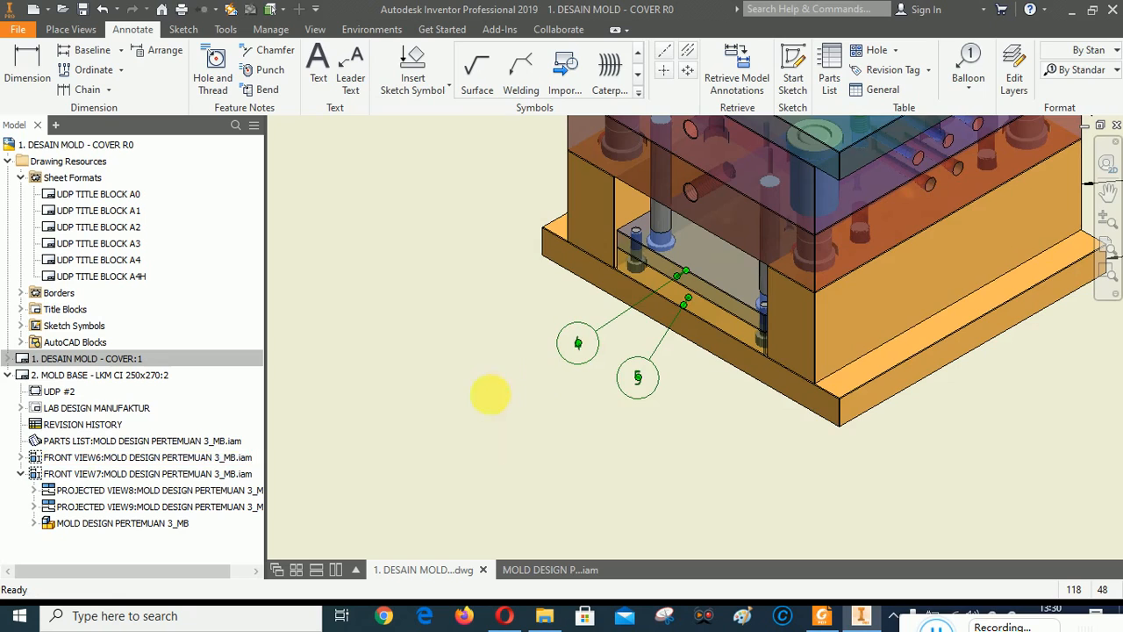
Add a balloon to the return pin in the isometric view, in line with the two ejector plate balloons.
scroll(552, 240, up, 5)
scroll(583, 239, down, 2)
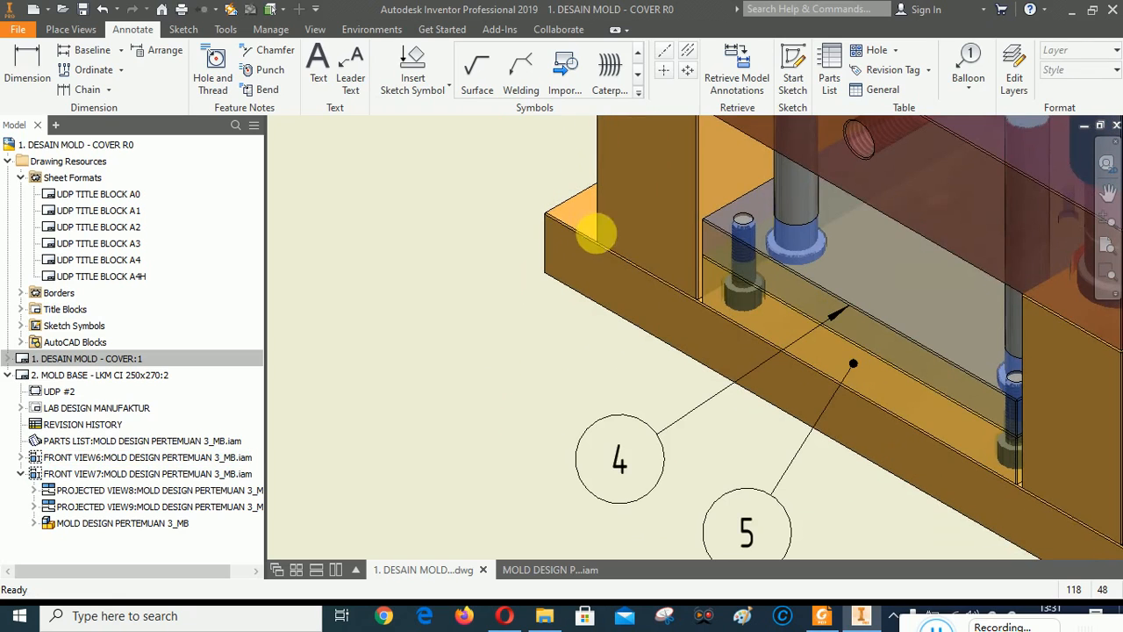
click(967, 58)
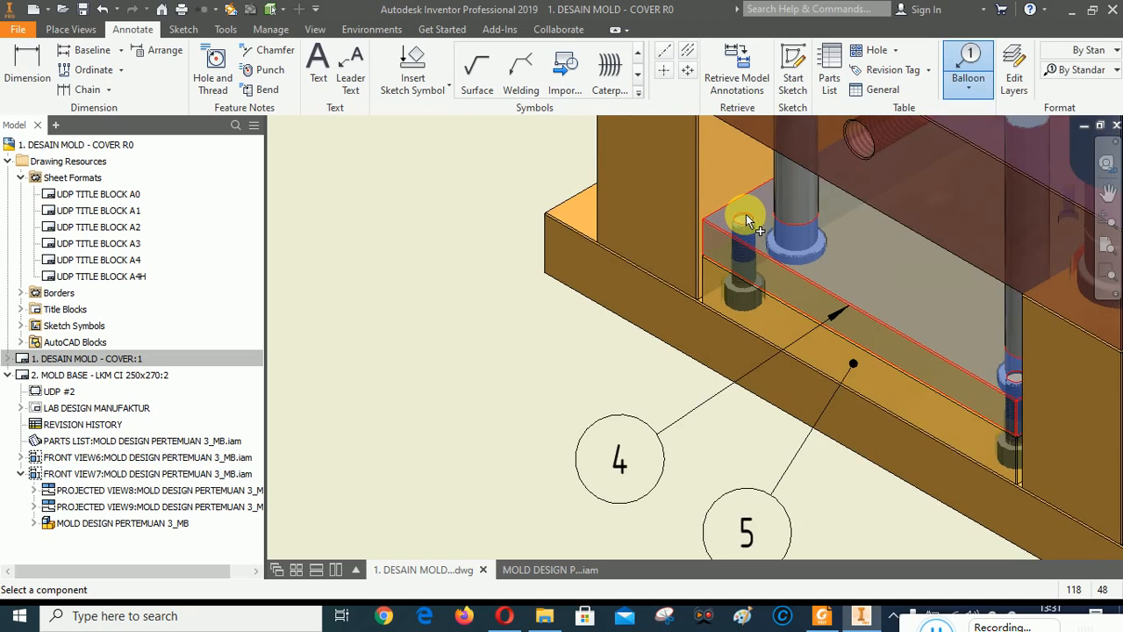
scroll(746, 215, up, 5)
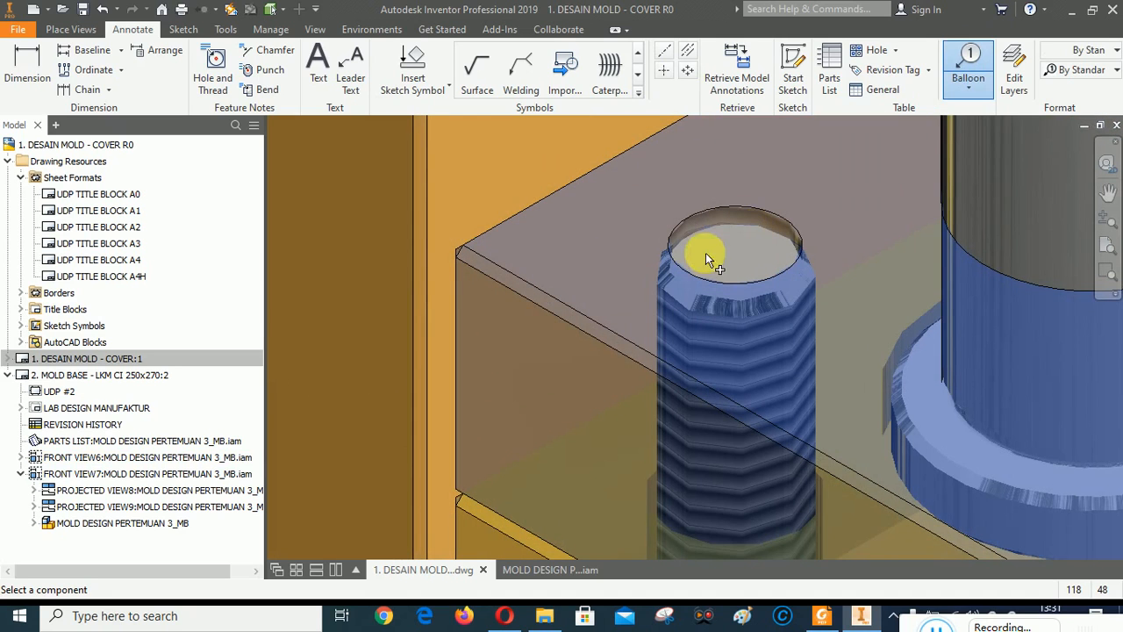
scroll(679, 237, down, 5)
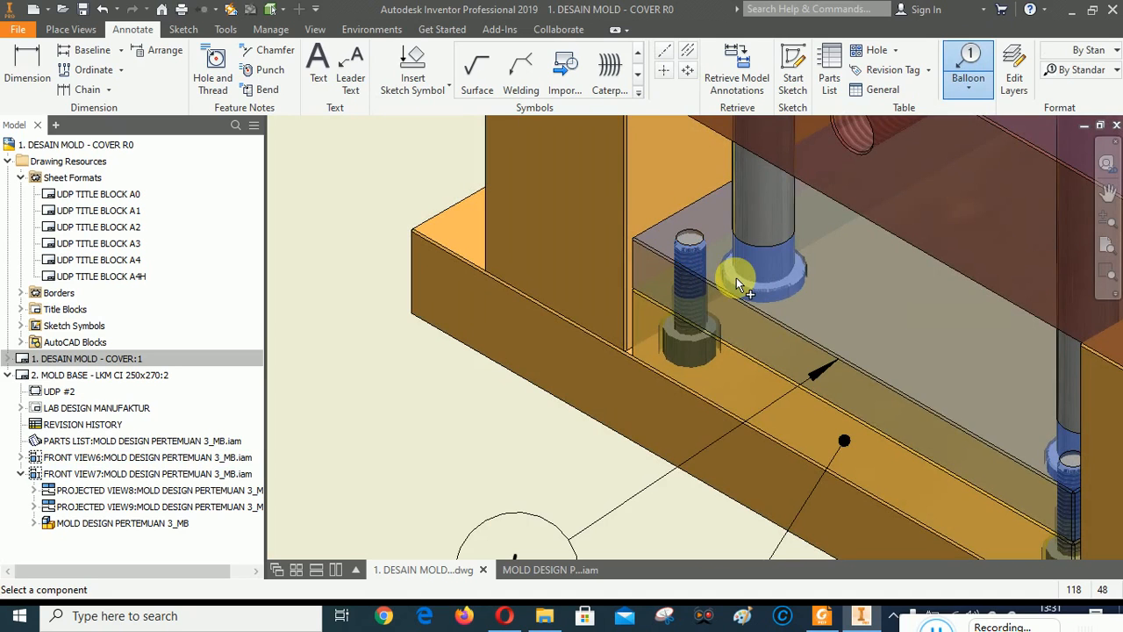
scroll(735, 278, up, 2)
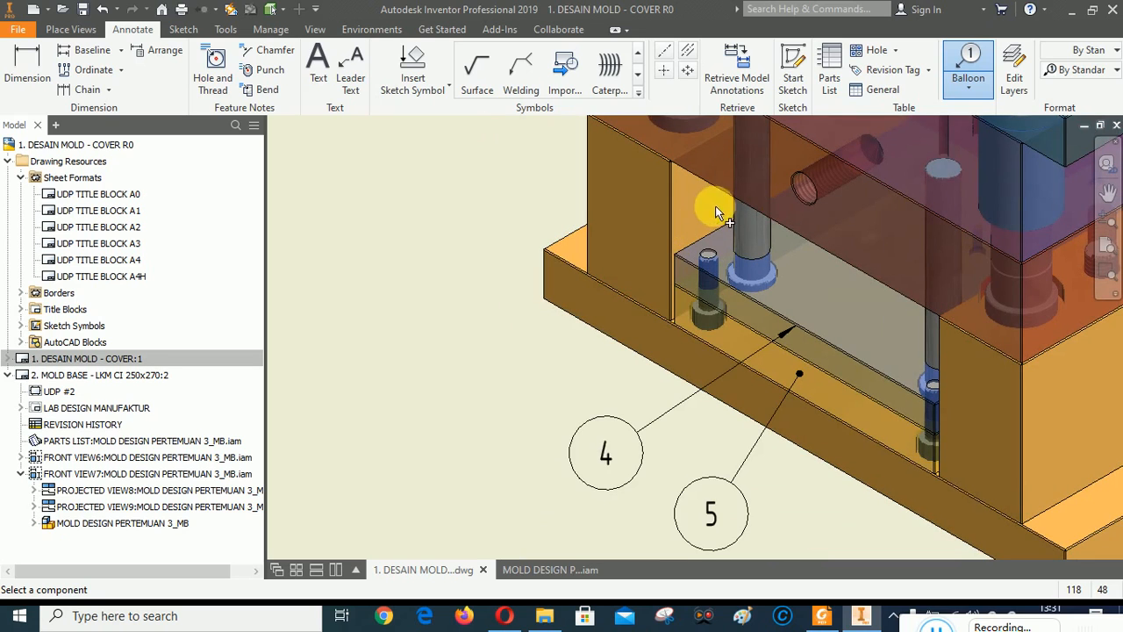
click(734, 209)
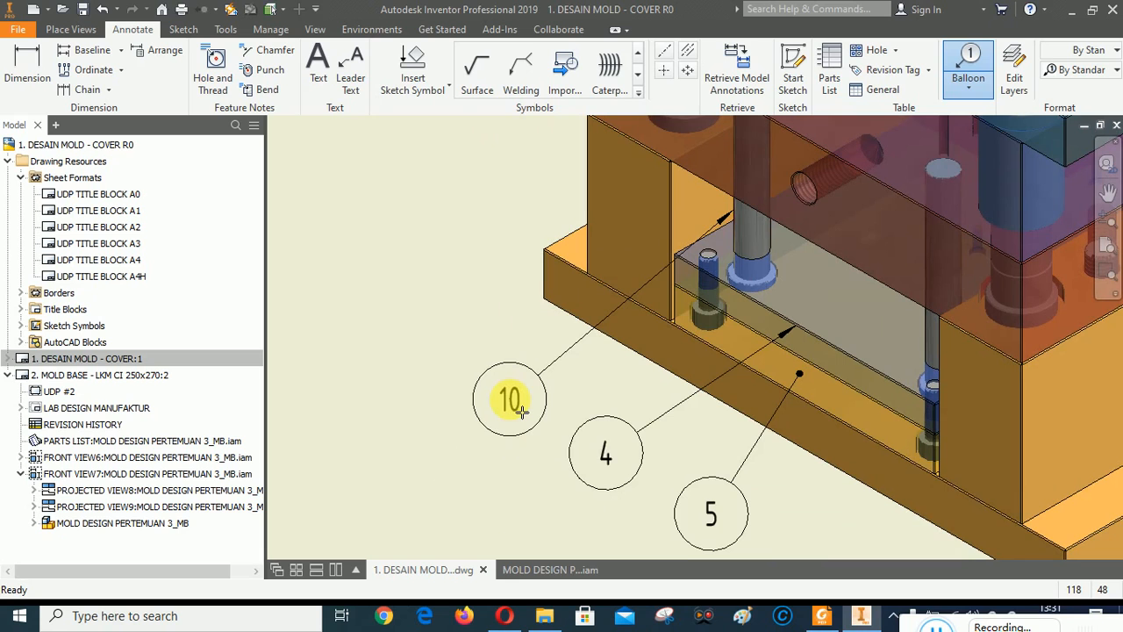
right_click(520, 410)
click(581, 399)
Add a balloon to the rear socket head cap screw in the top clamping plate, placed beside that plate's balloon.
scroll(561, 423, down, 3)
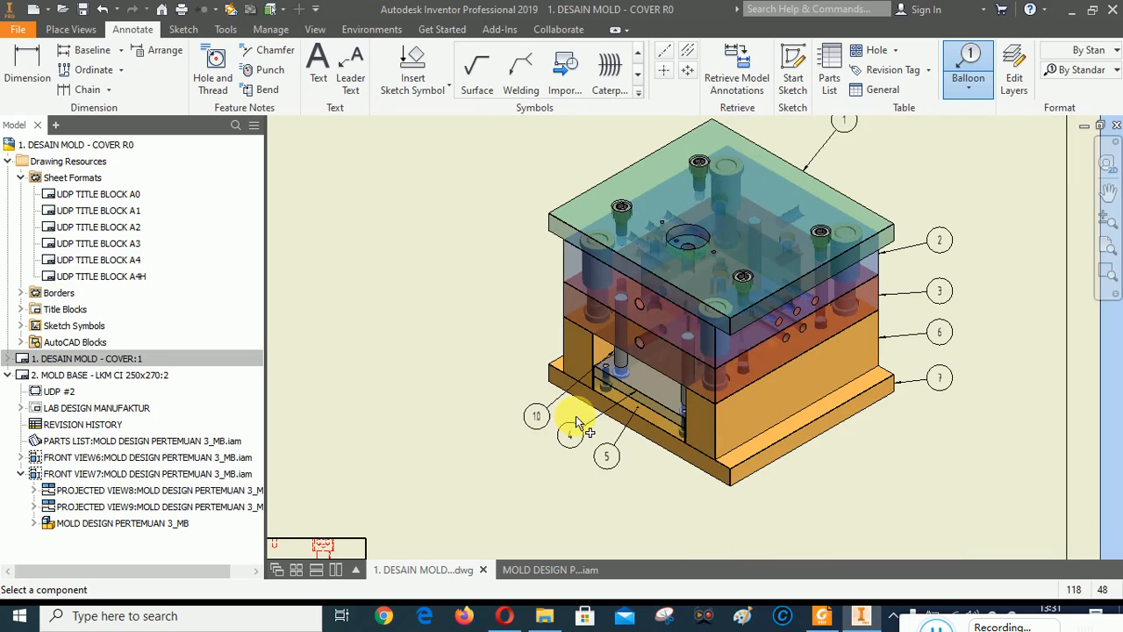
scroll(794, 461, down, 2)
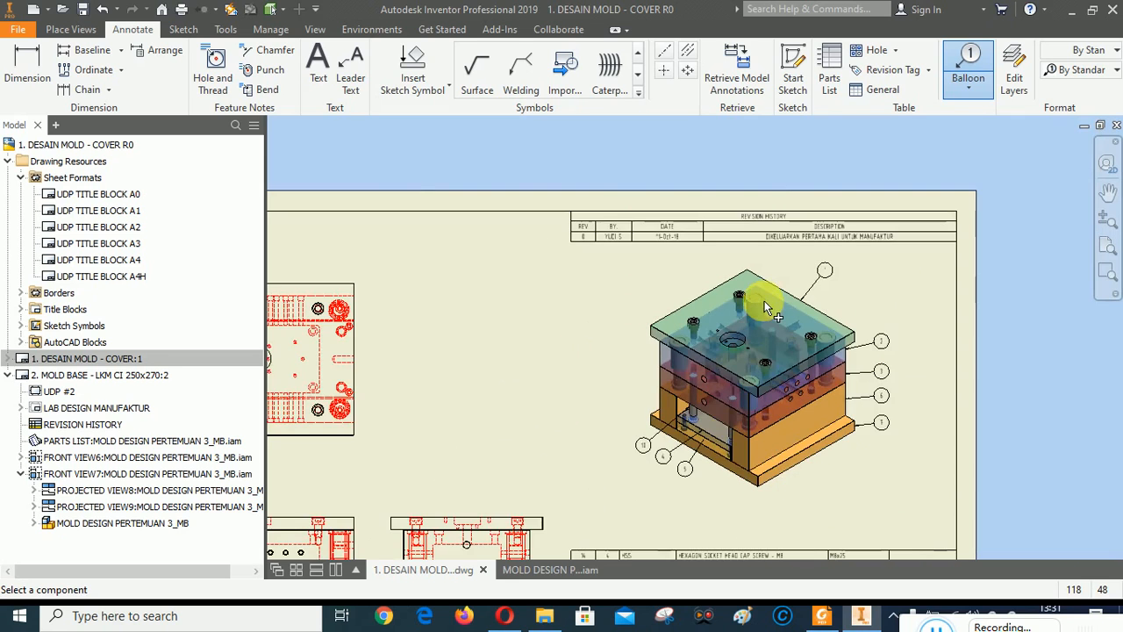
scroll(765, 307, up, 8)
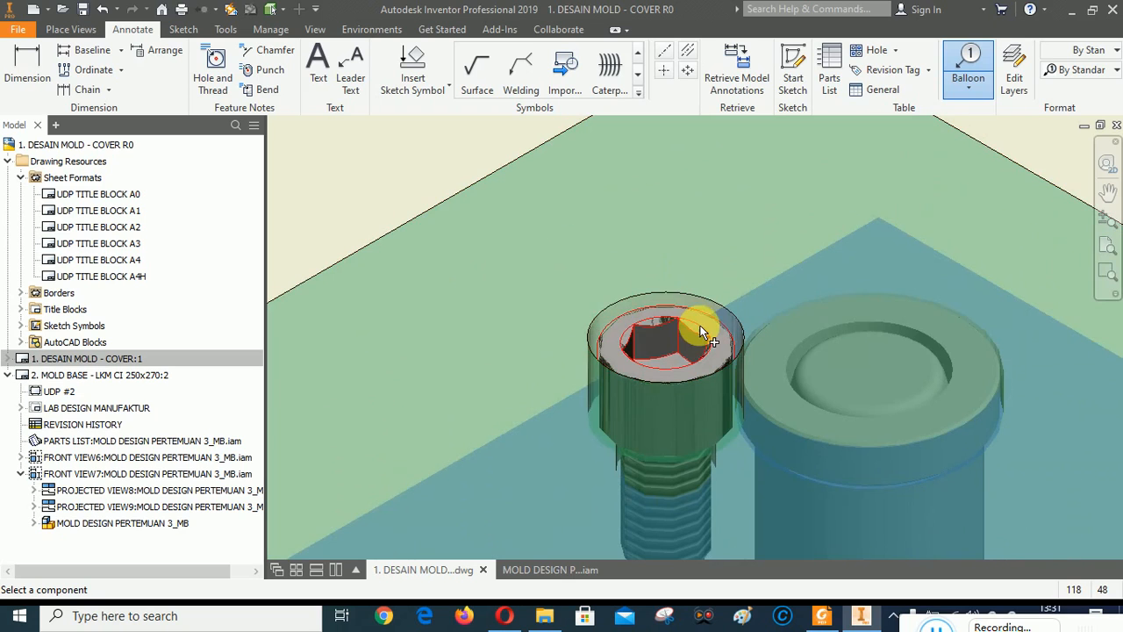
click(694, 338)
scroll(677, 357, down, 5)
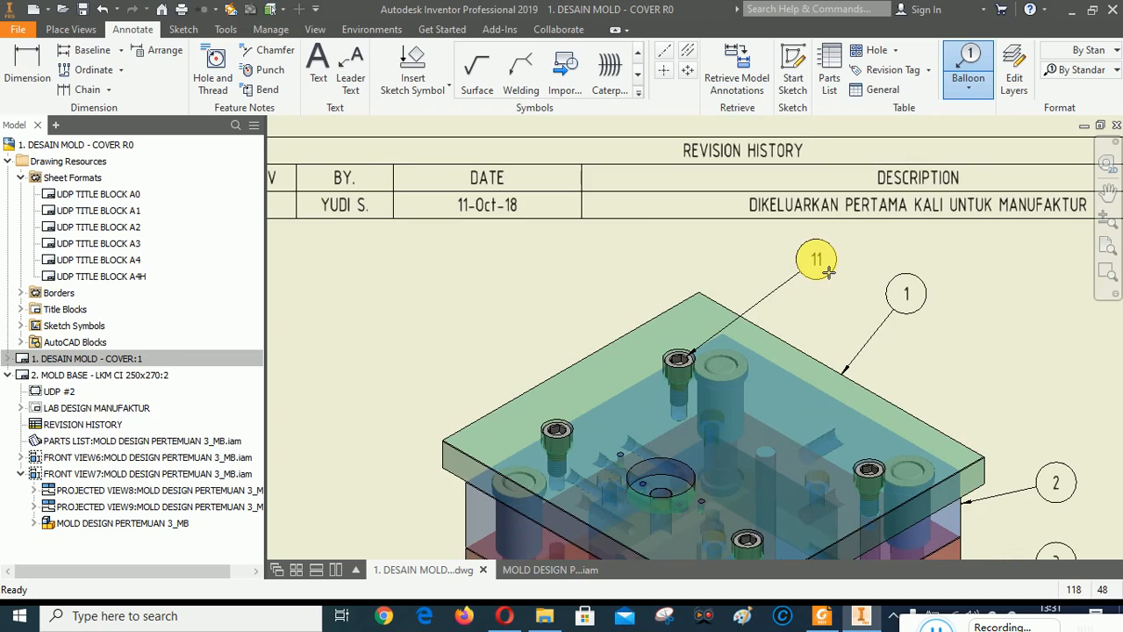
right_click(825, 279)
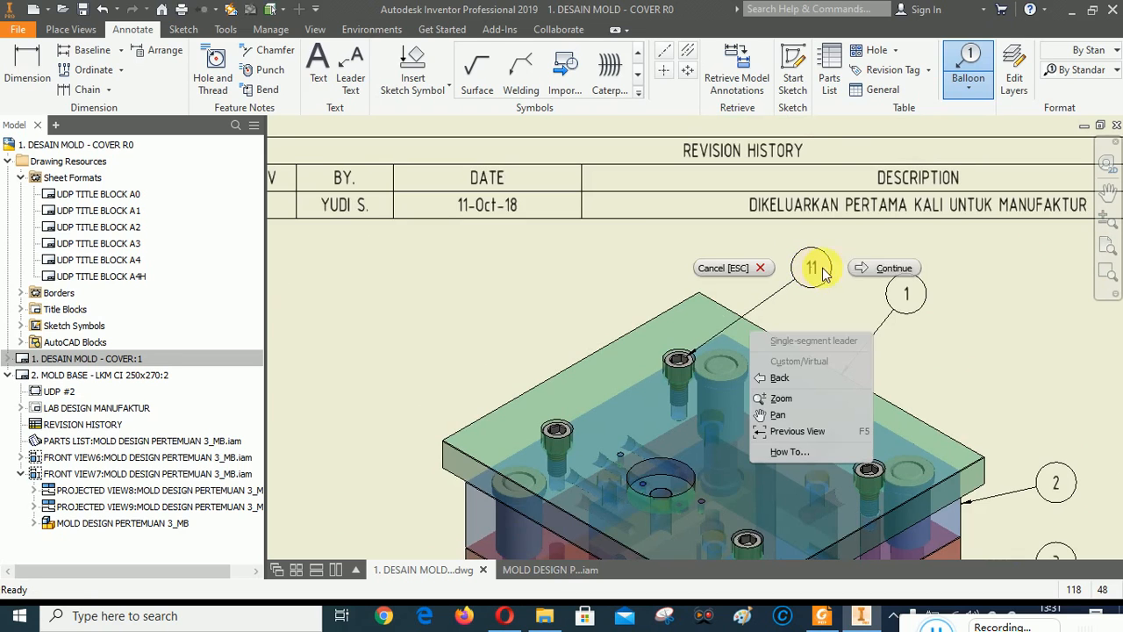
click(875, 272)
Compare the balloons in the isometric view with the parts list to check which items still lack one.
scroll(723, 266, down, 5)
scroll(619, 468, up, 3)
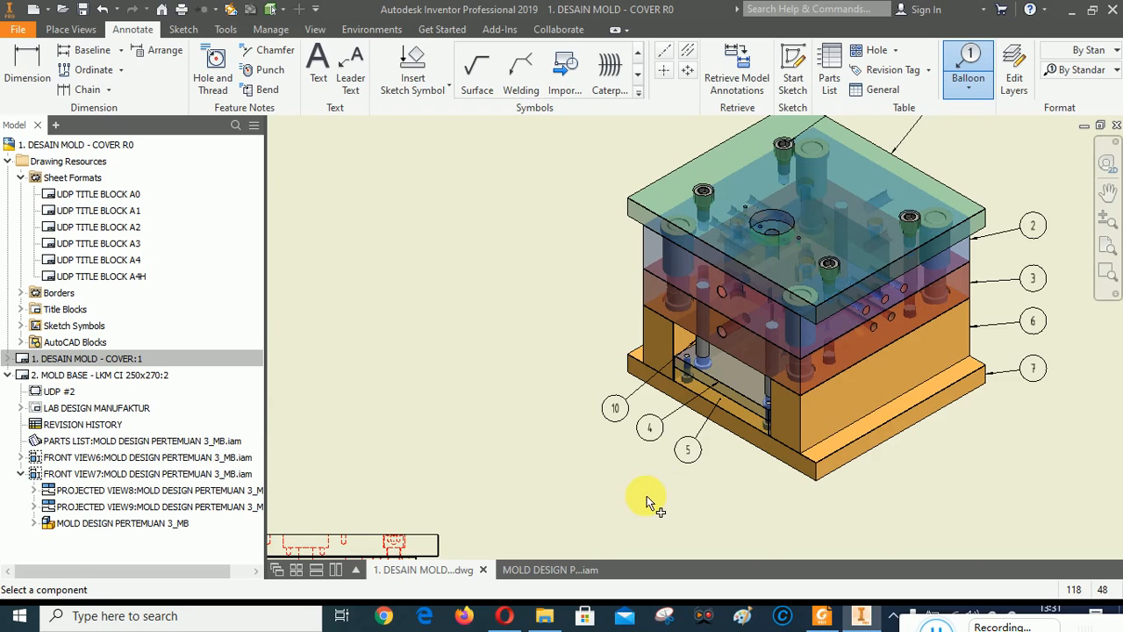
scroll(656, 487, down, 3)
scroll(860, 286, up, 4)
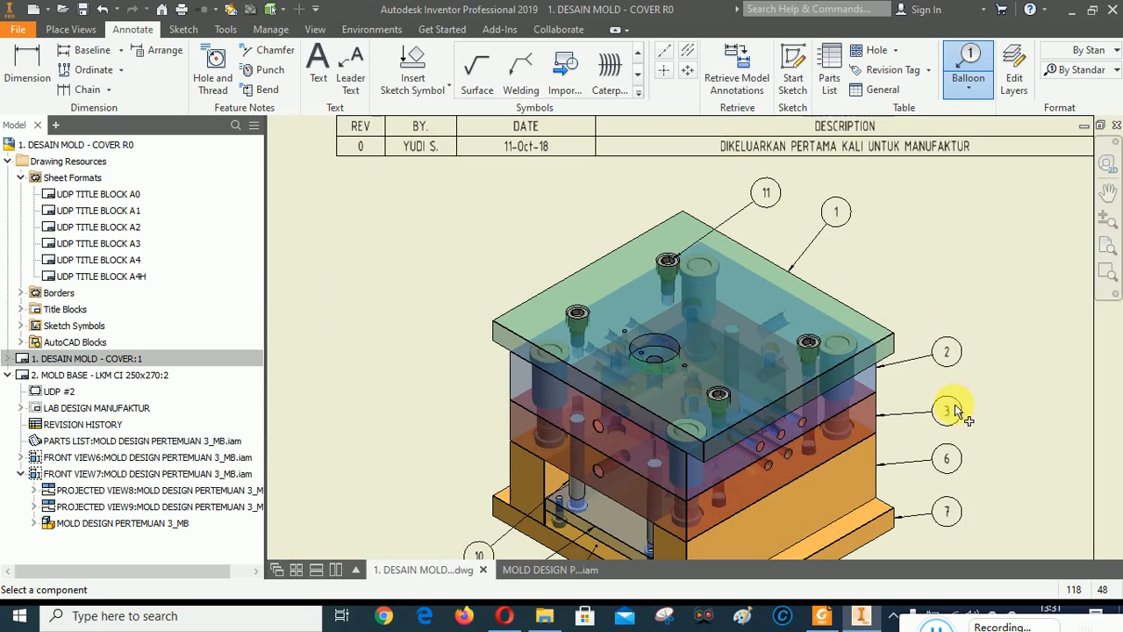
scroll(983, 351, down, 2)
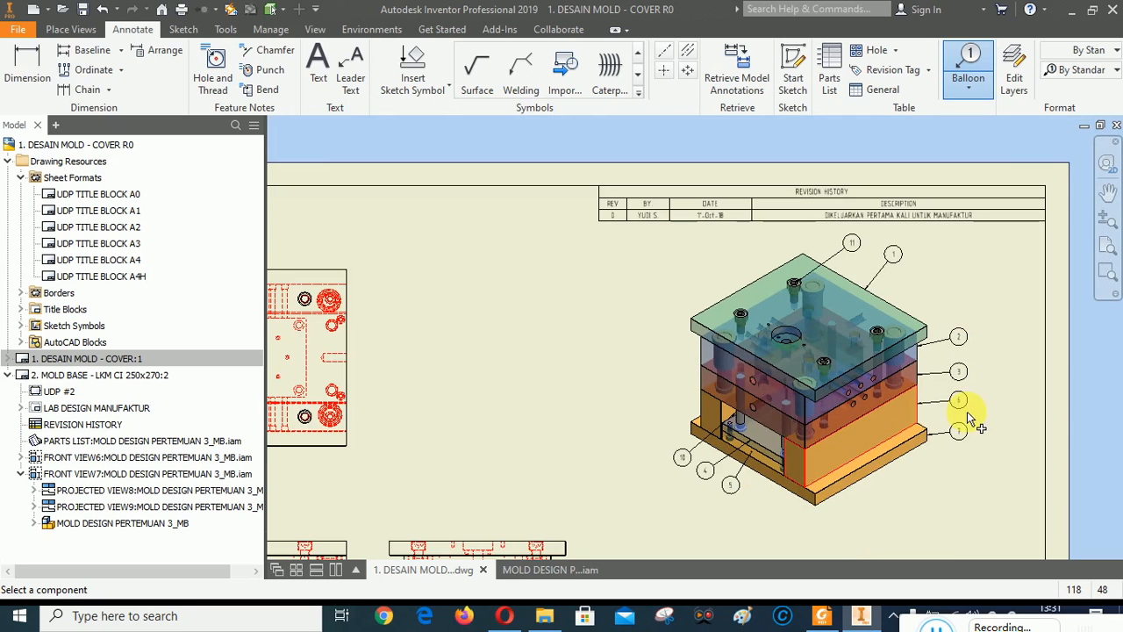
click(1107, 192)
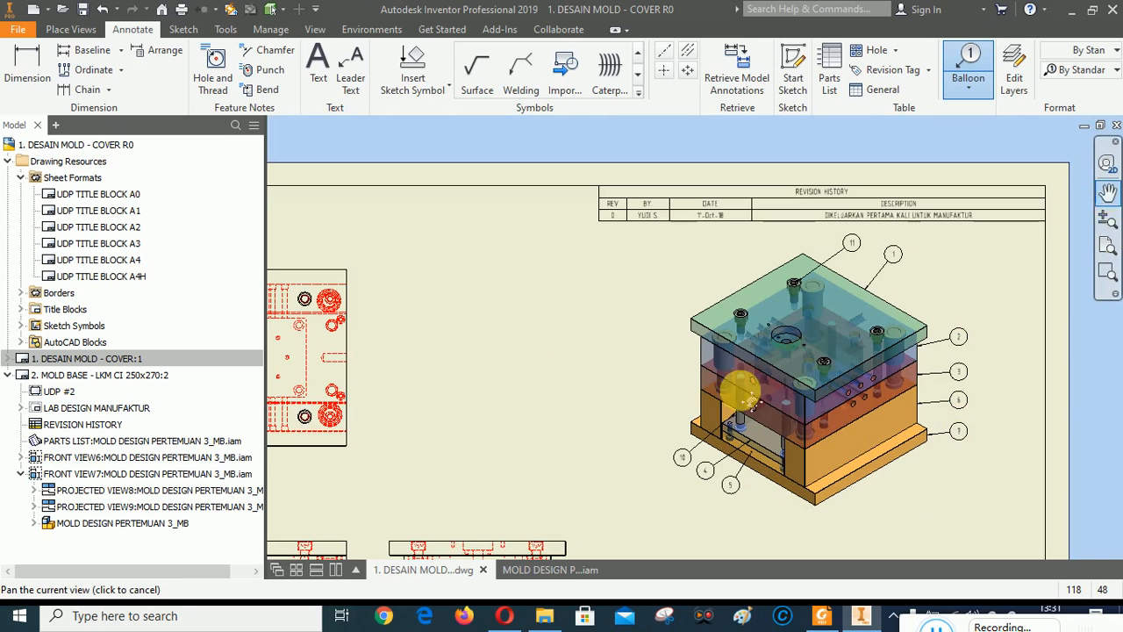
drag(561, 536, 680, 297)
drag(857, 483, 841, 349)
scroll(895, 230, up, 2)
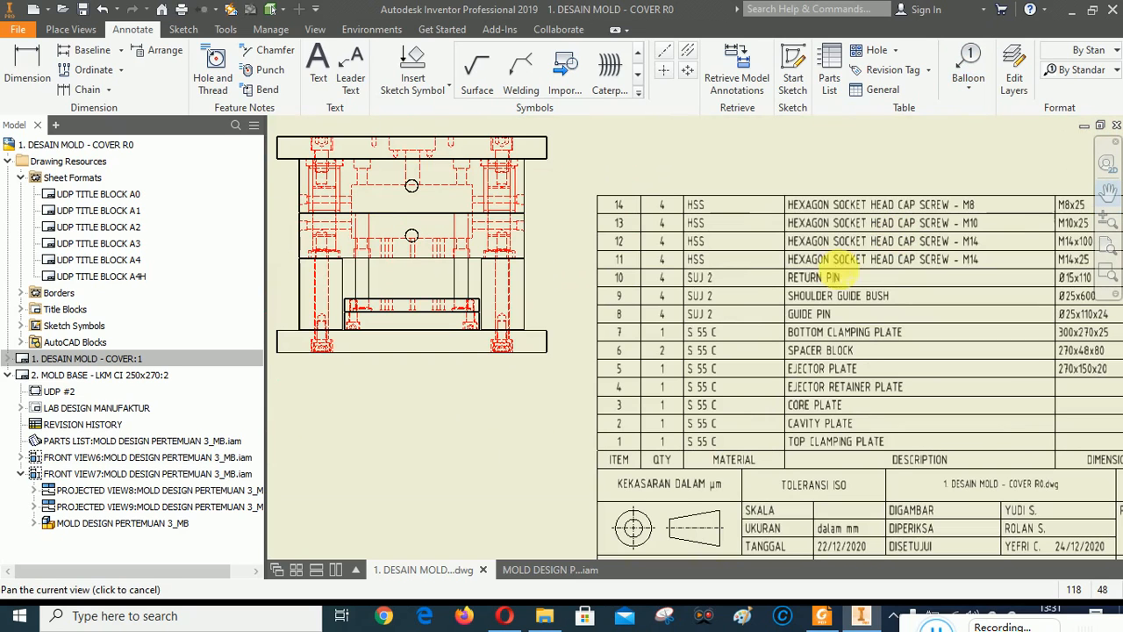
drag(880, 314, 874, 344)
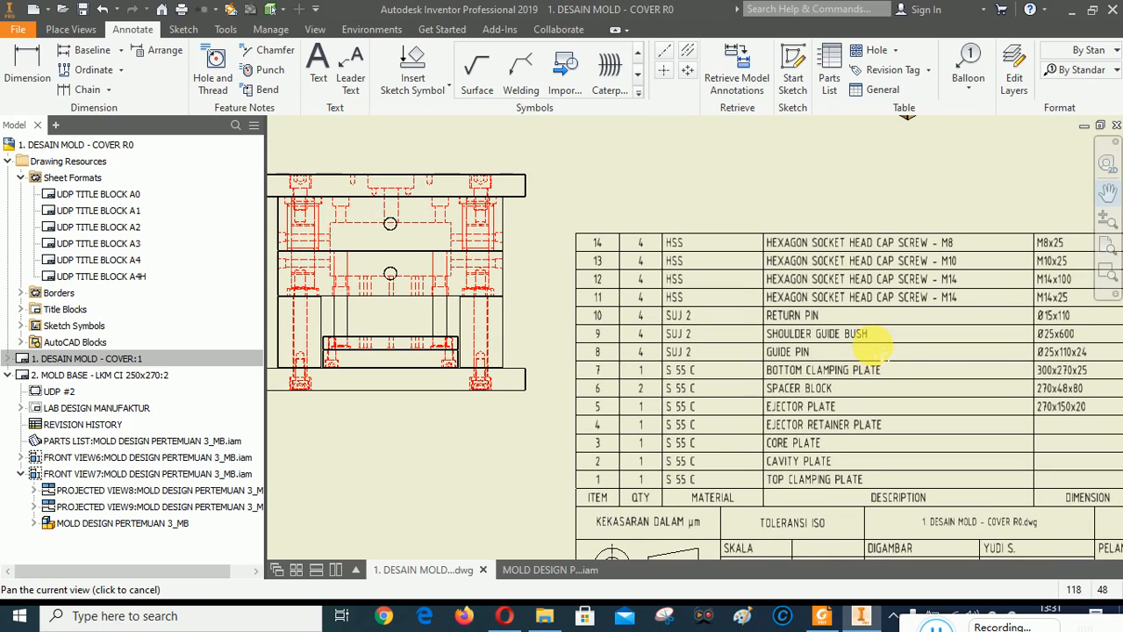
mouse_move(878, 346)
mouse_down()
mouse_move(886, 501)
mouse_move(828, 407)
mouse_move(841, 339)
mouse_move(832, 328)
mouse_up()
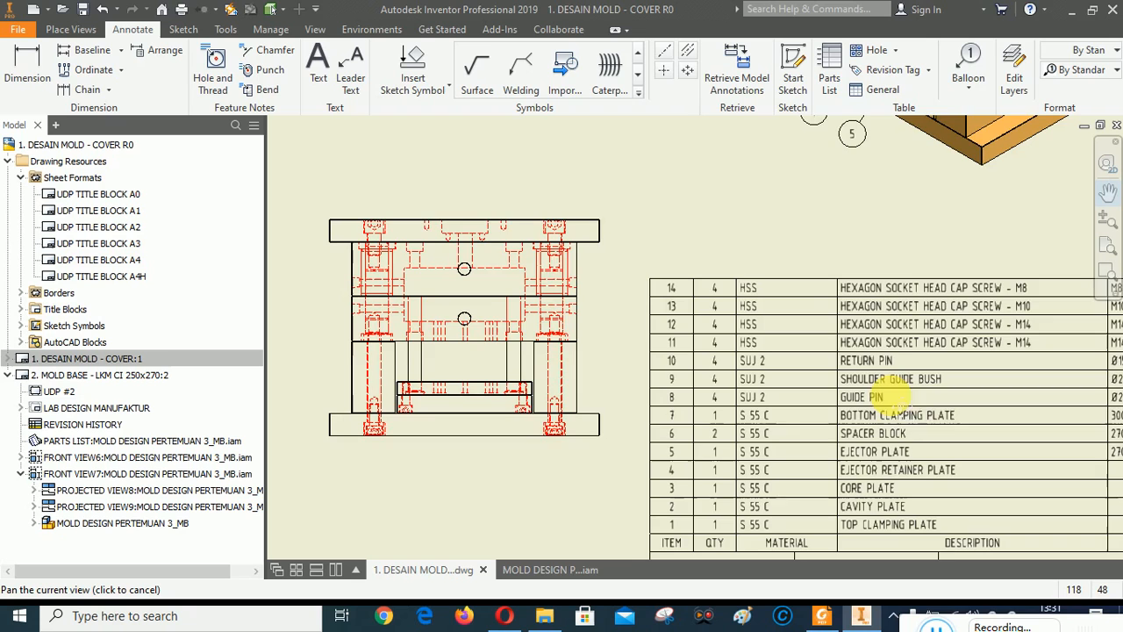
drag(902, 405, 869, 411)
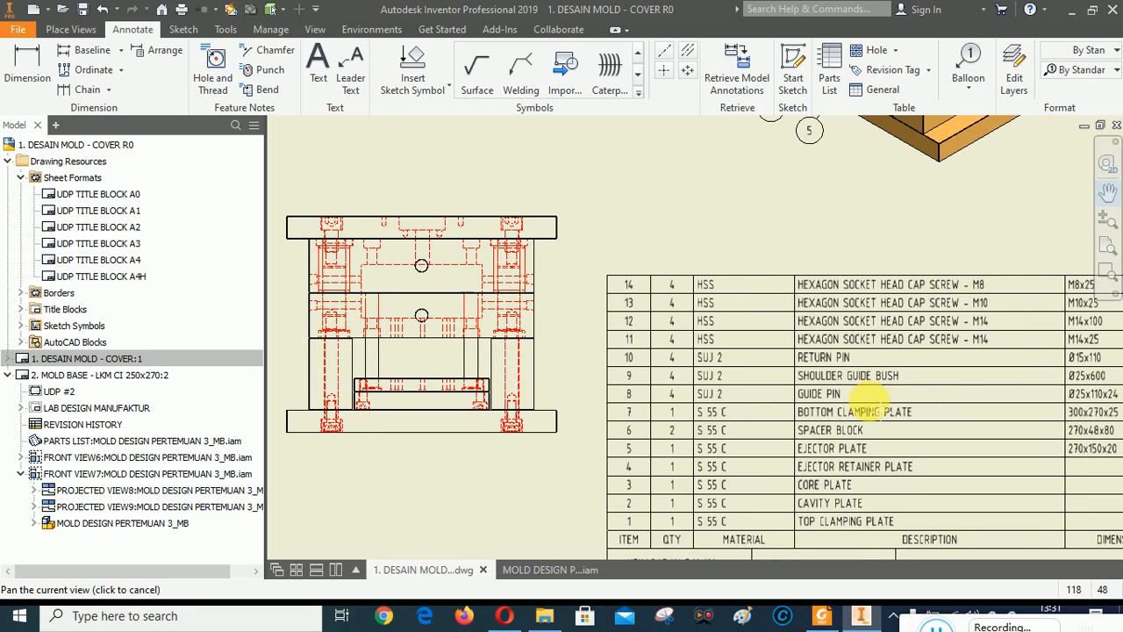
mouse_move(845, 230)
mouse_down()
mouse_move(807, 371)
mouse_move(816, 405)
mouse_move(842, 386)
mouse_move(860, 330)
mouse_move(867, 375)
mouse_move(832, 413)
mouse_up()
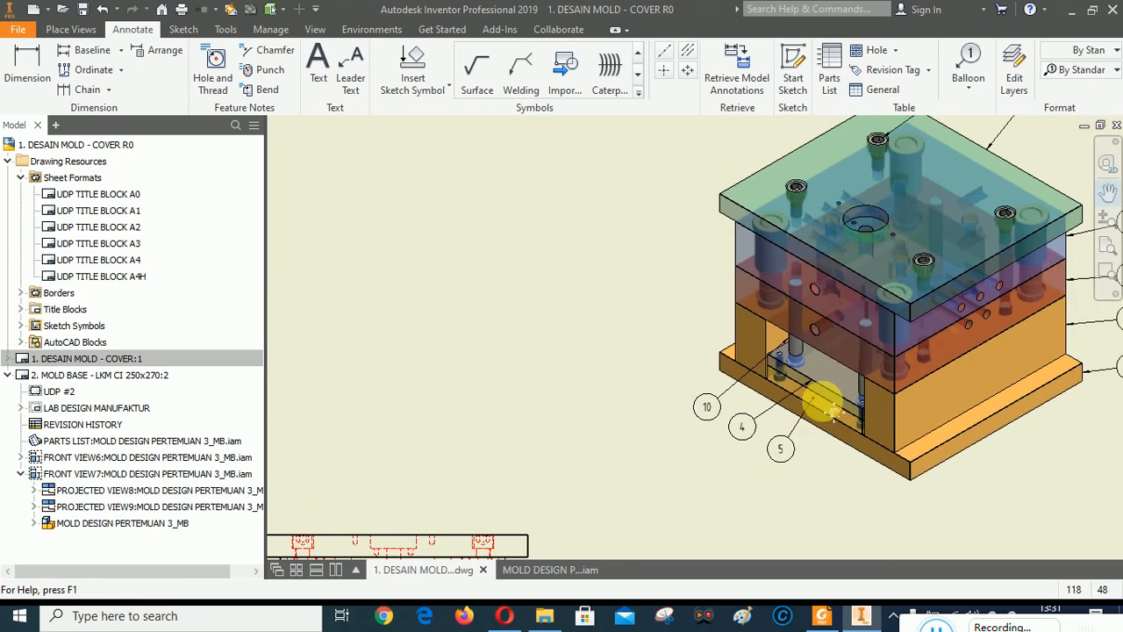
scroll(737, 413, up, 5)
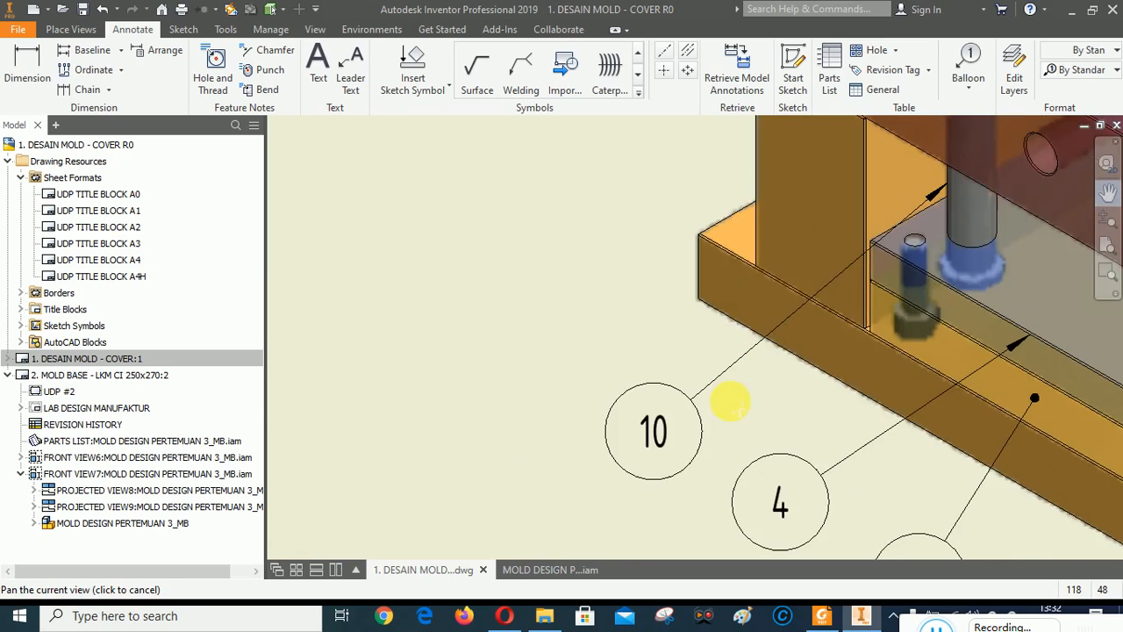
scroll(832, 330, up, 2)
scroll(802, 372, down, 3)
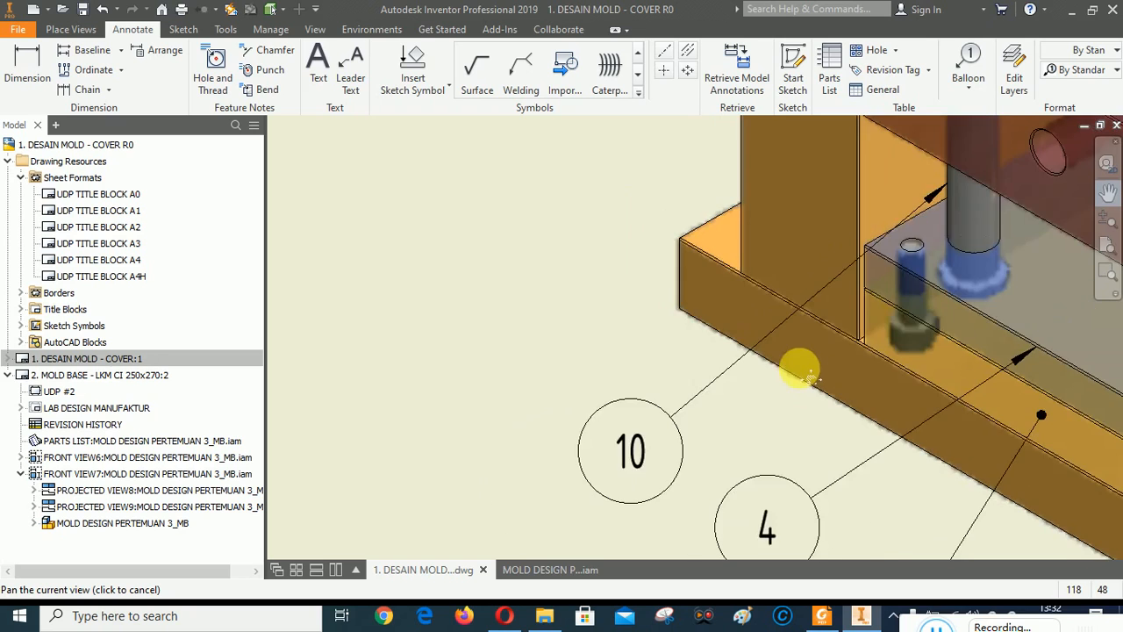
right_click(797, 391)
click(856, 391)
scroll(849, 330, up, 4)
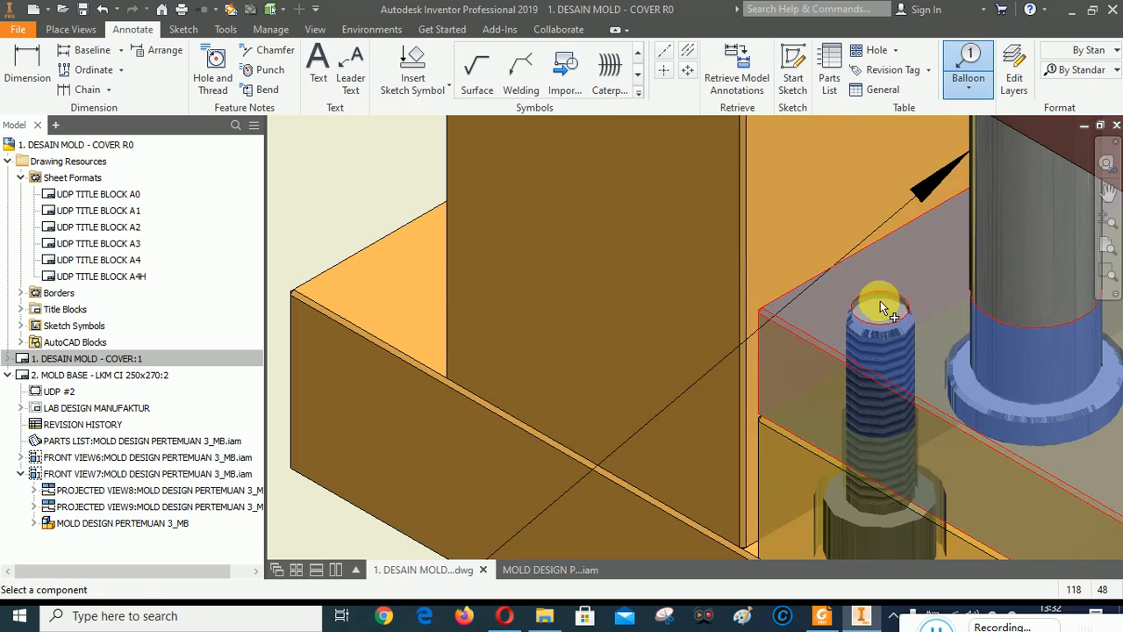
scroll(880, 300, up, 4)
right_click(878, 315)
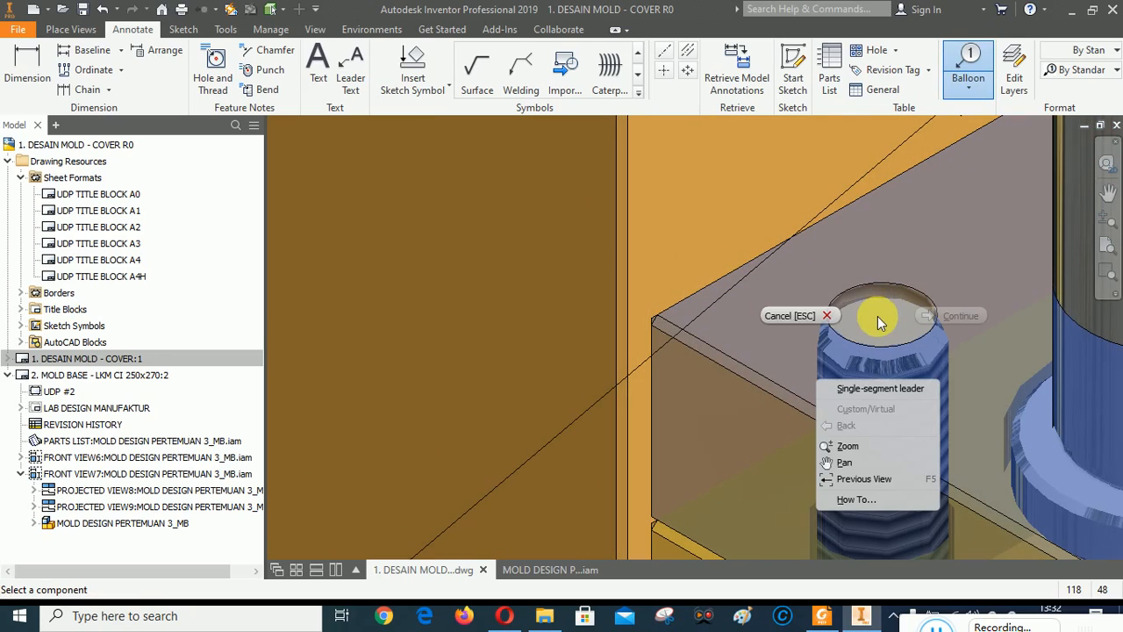
click(870, 361)
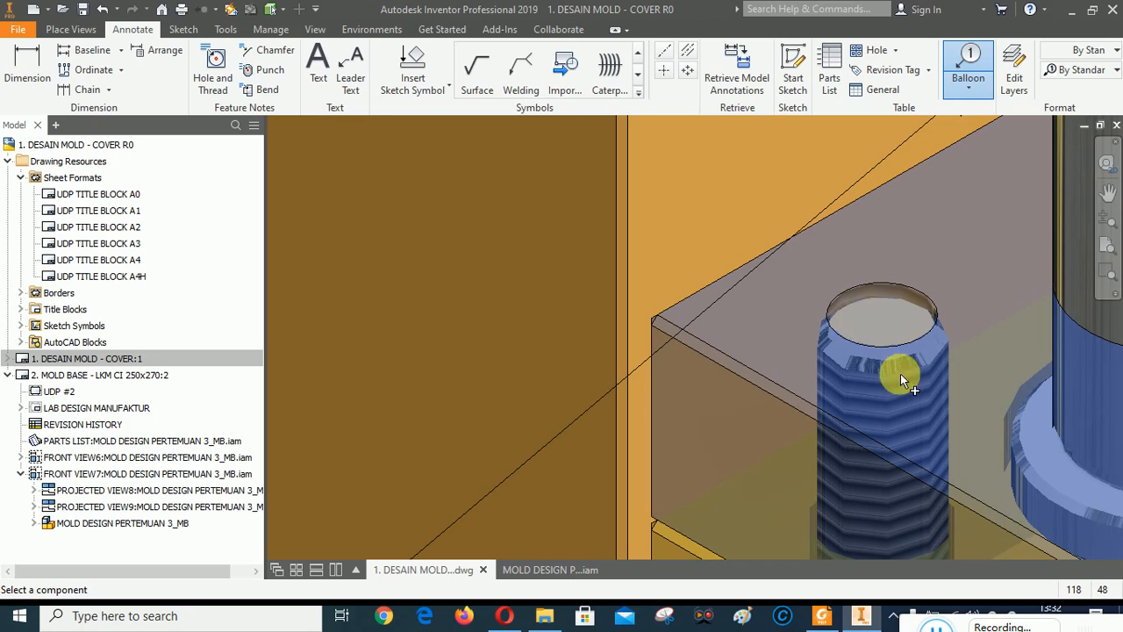
scroll(901, 376, up, 3)
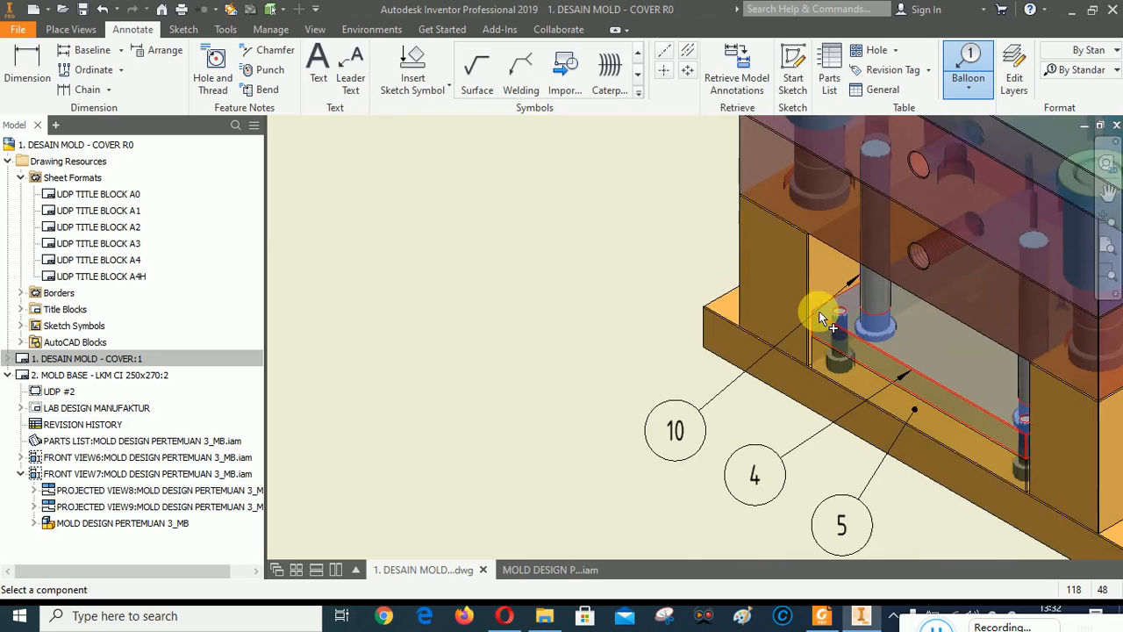
scroll(764, 318, up, 2)
right_click(528, 293)
click(466, 294)
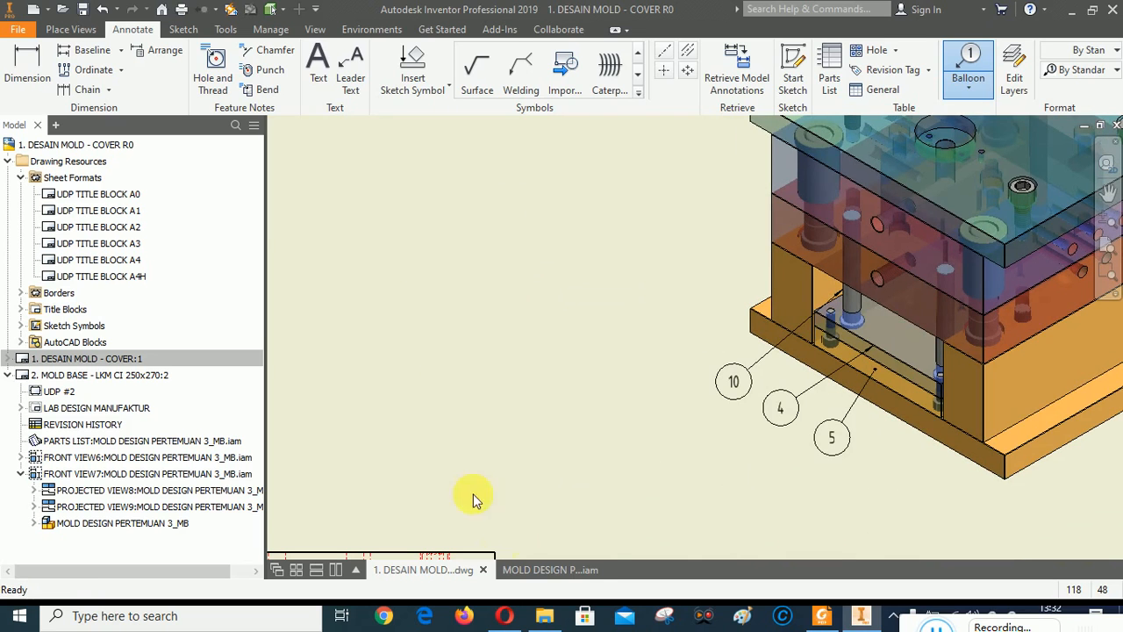
Switch to the mold base assembly and examine the cap screws in the ejector plates and the top clamping plate.
click(541, 568)
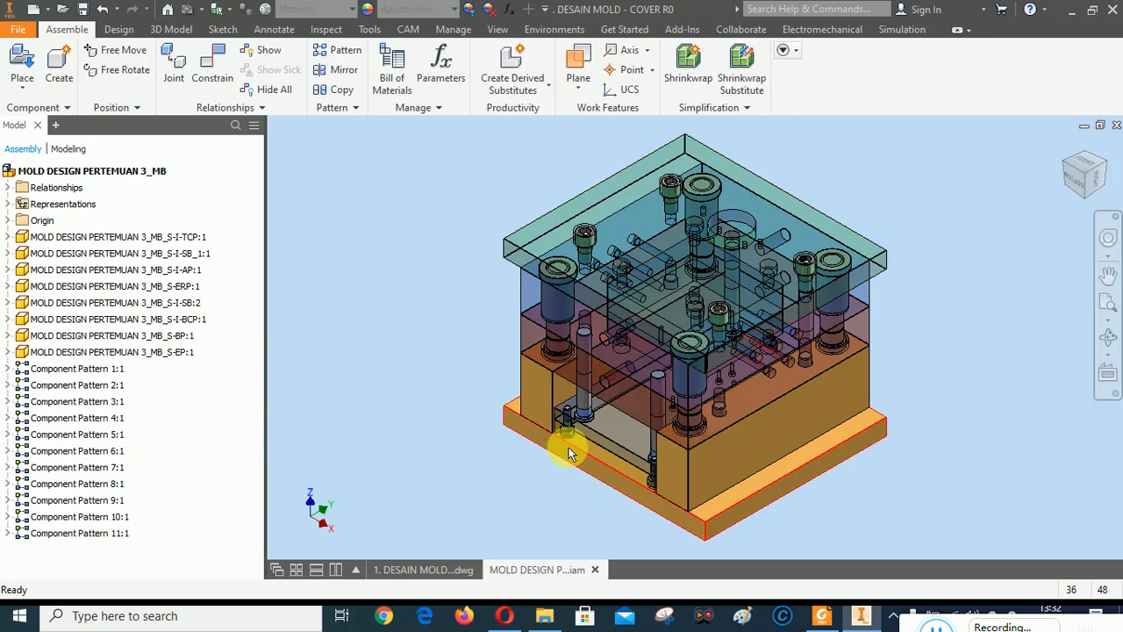
scroll(569, 452, down, 5)
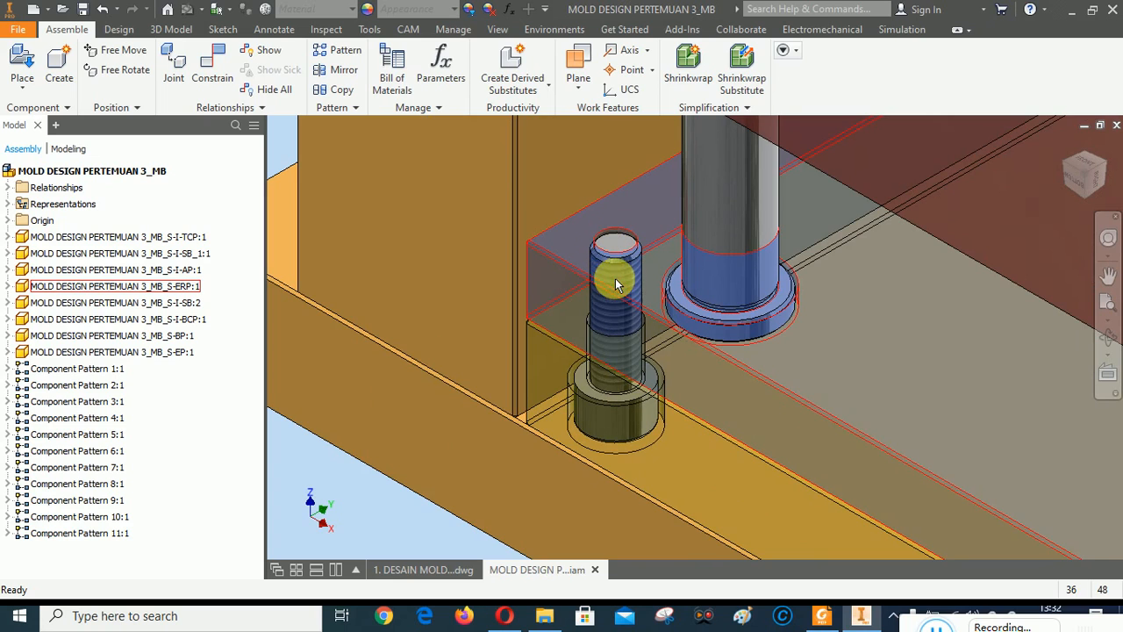
right_click(588, 387)
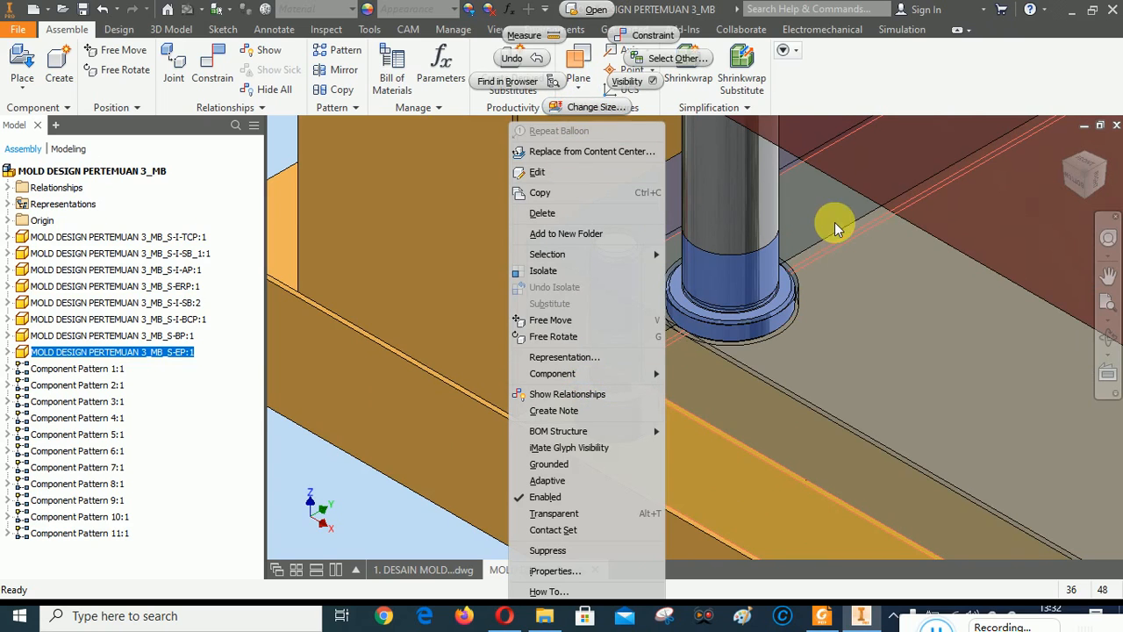
scroll(835, 222, up, 3)
click(422, 421)
scroll(421, 421, up, 2)
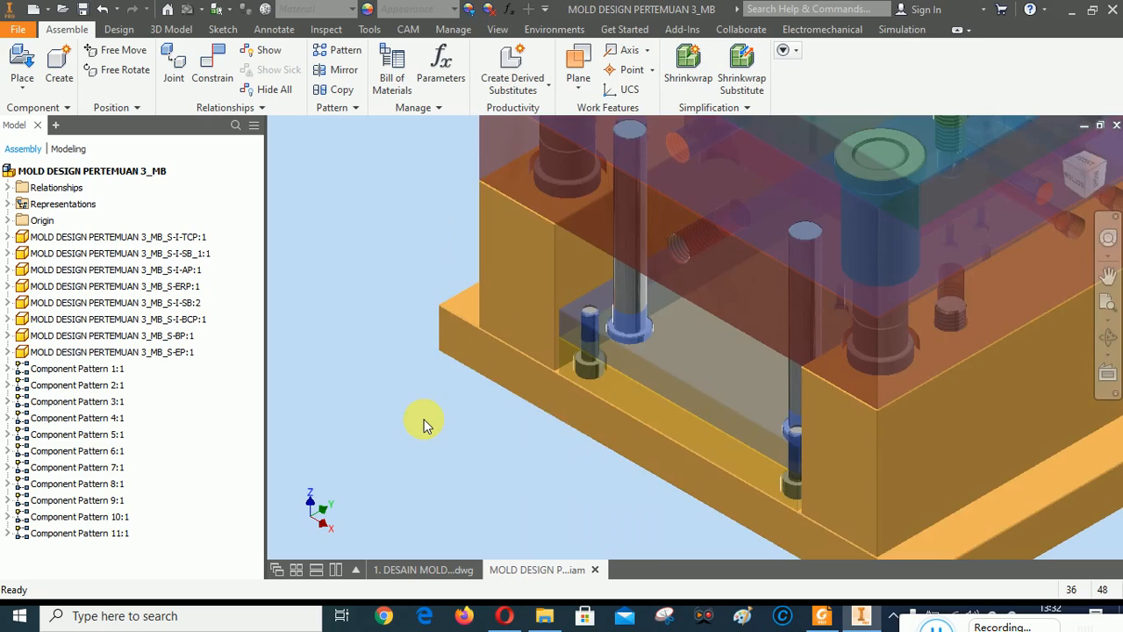
scroll(549, 422, up, 2)
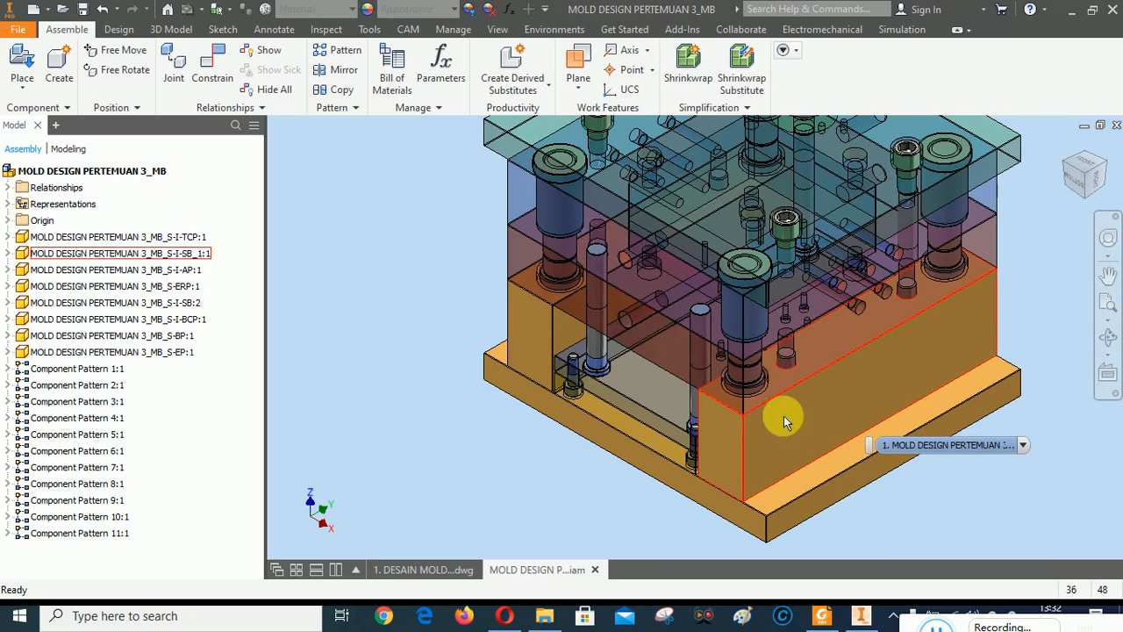
scroll(742, 492, up, 2)
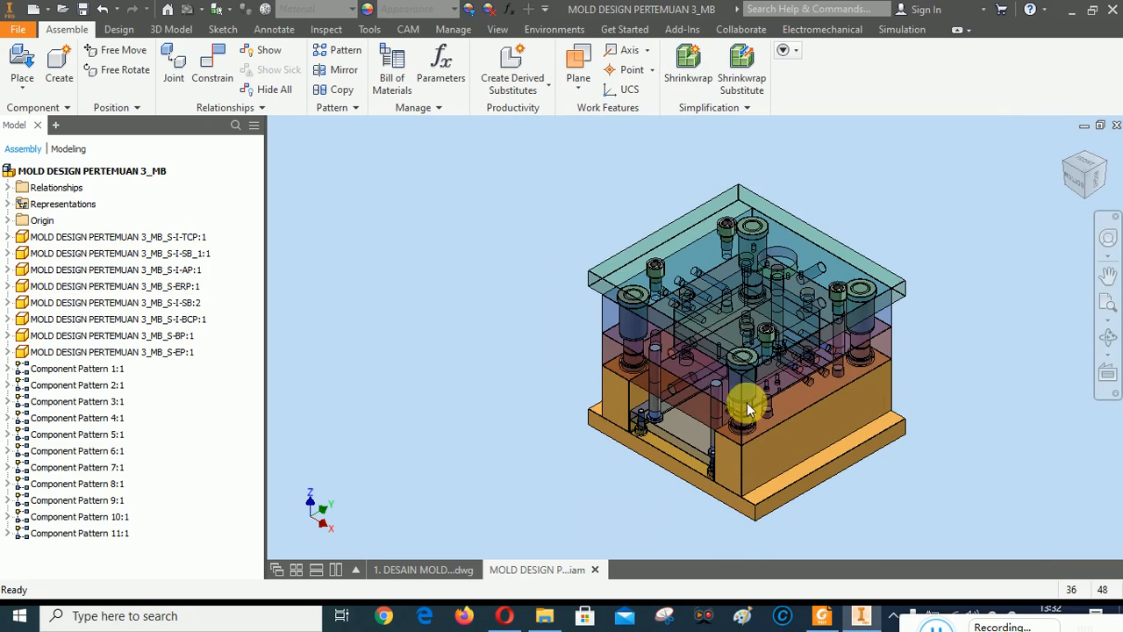
scroll(729, 254, down, 3)
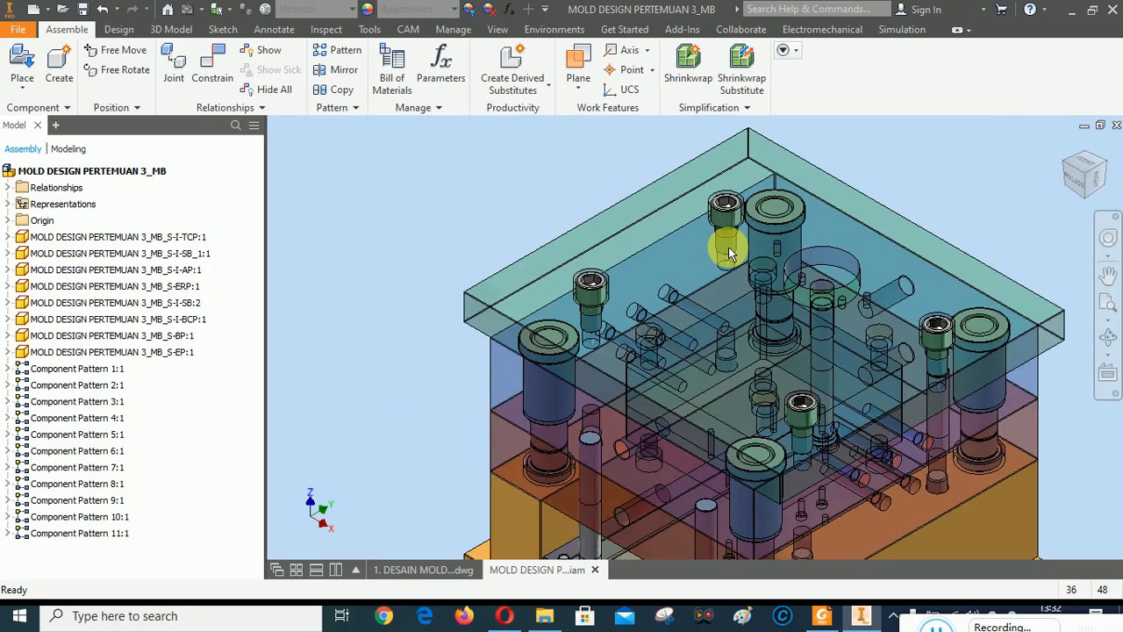
Return to the drawing and compare the cap screw rows of the parts list with the screws in the front and side views.
click(418, 571)
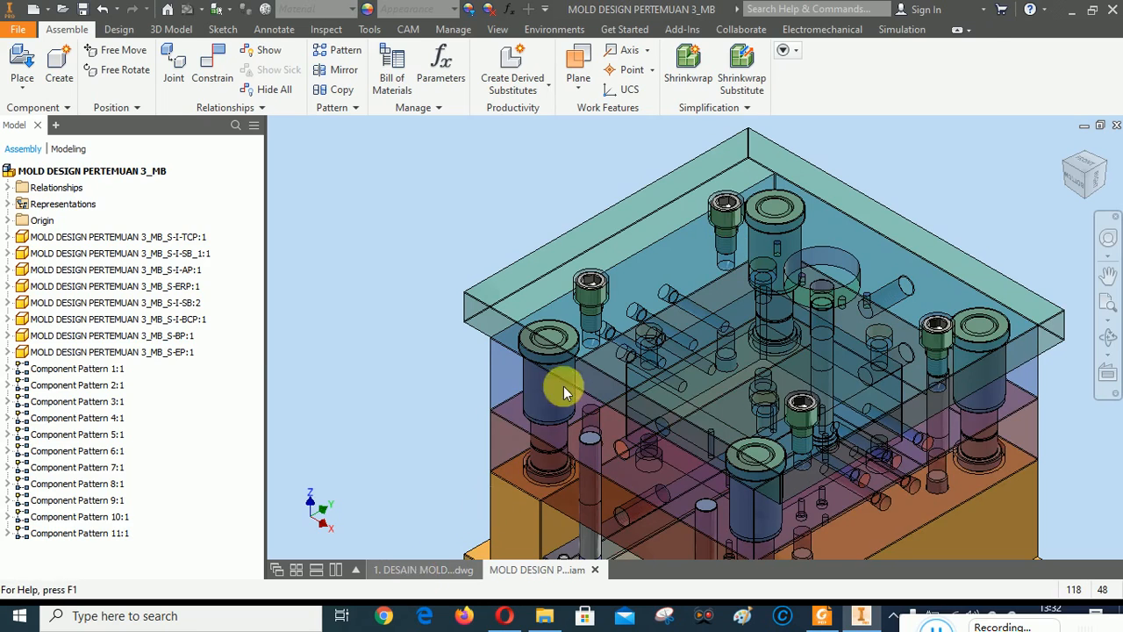
scroll(539, 474, down, 5)
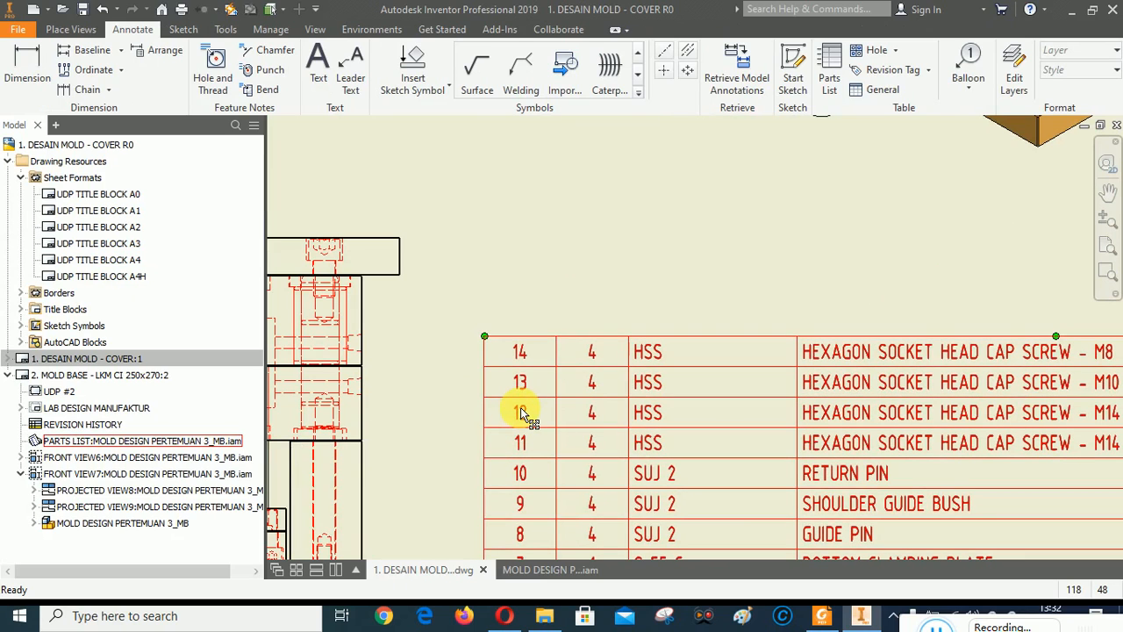
scroll(672, 334, down, 3)
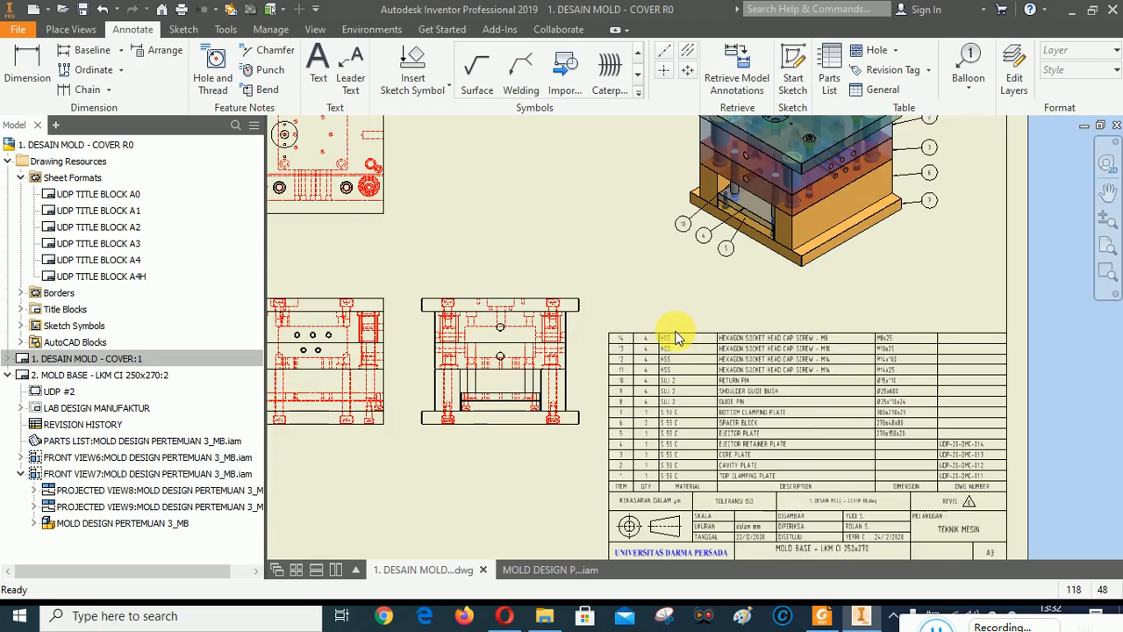
scroll(524, 419, up, 5)
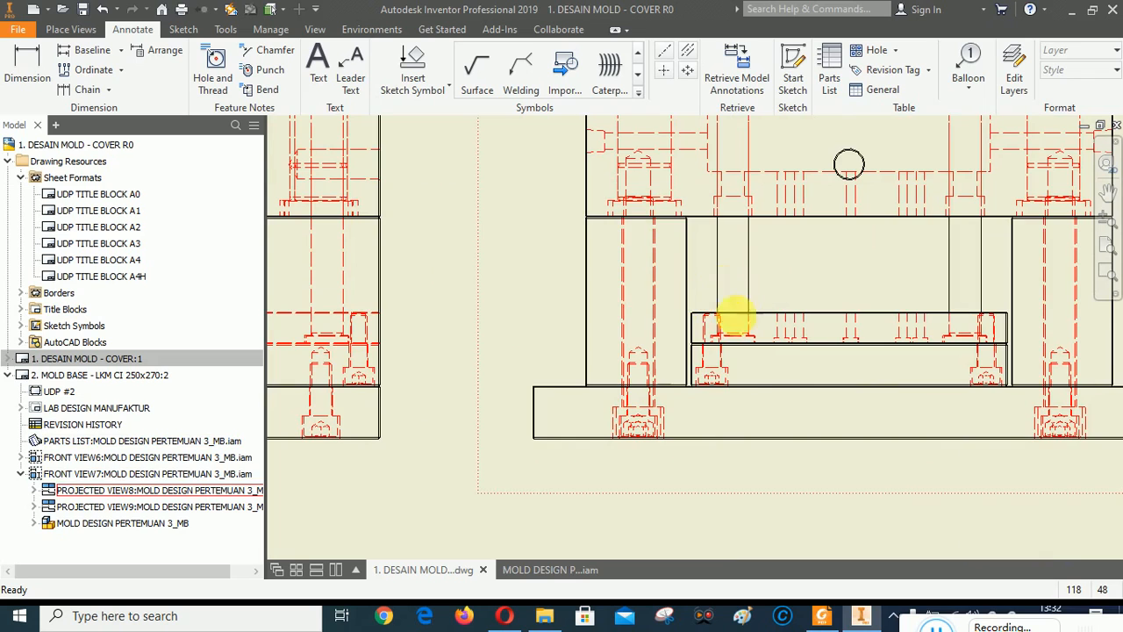
scroll(717, 423, down, 2)
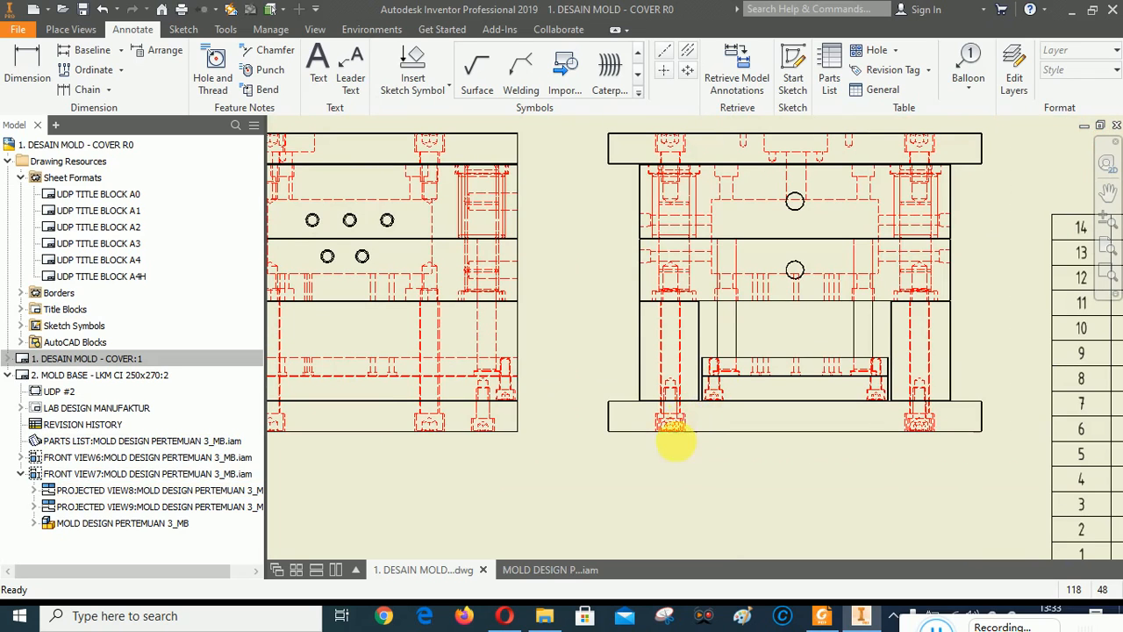
scroll(649, 430, down, 2)
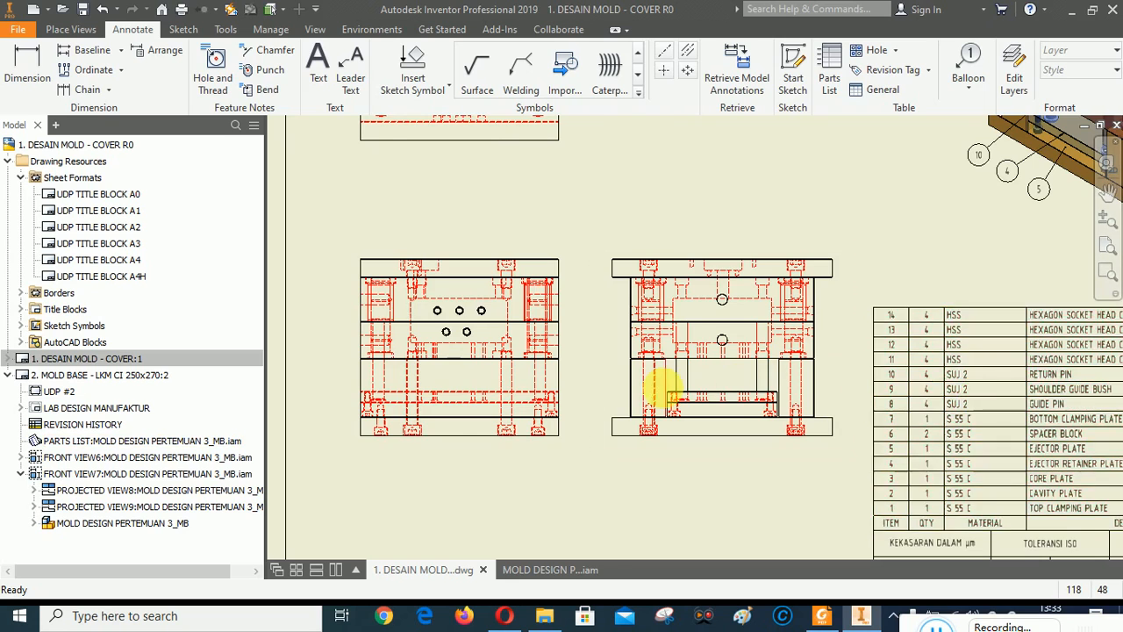
scroll(658, 381, down, 2)
scroll(665, 389, up, 5)
scroll(546, 371, down, 2)
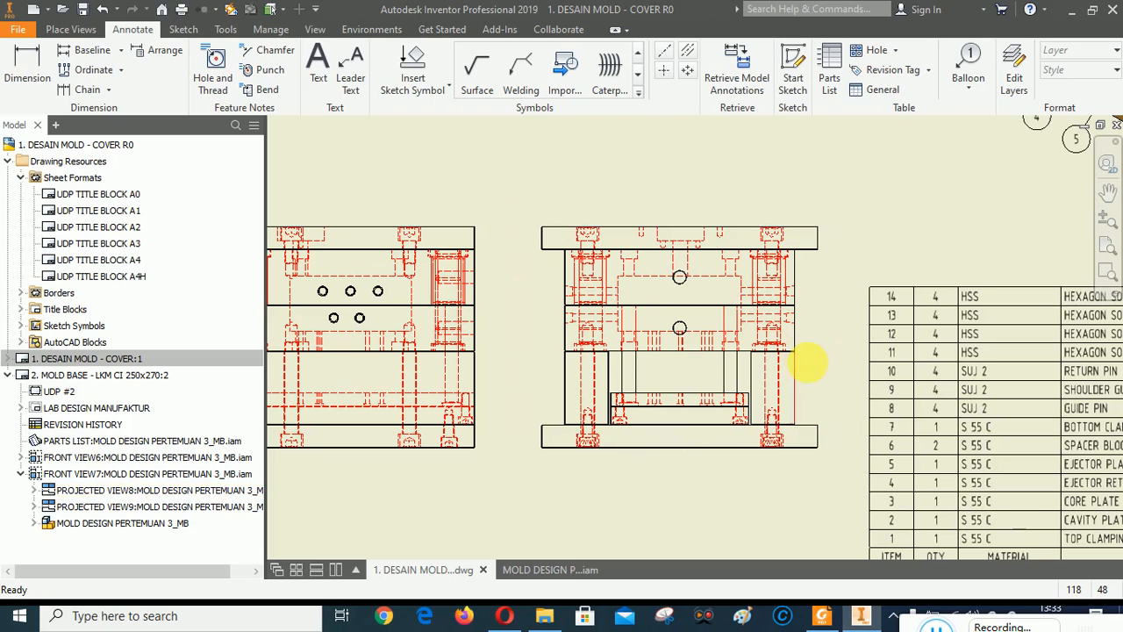
scroll(764, 363, down, 3)
scroll(525, 401, up, 5)
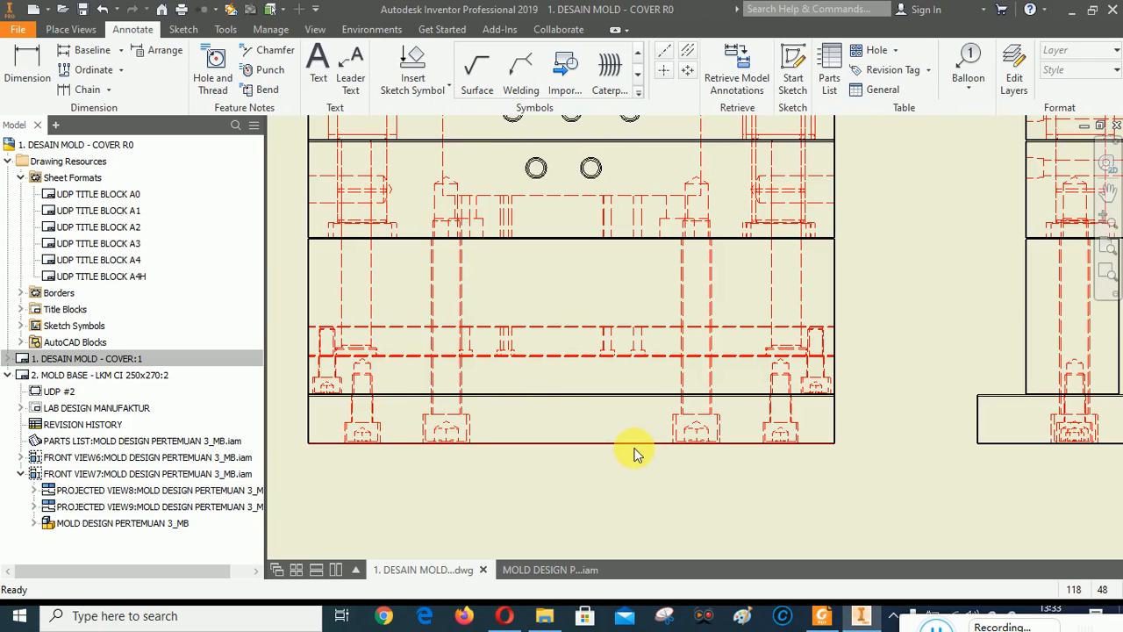
scroll(636, 454, down, 2)
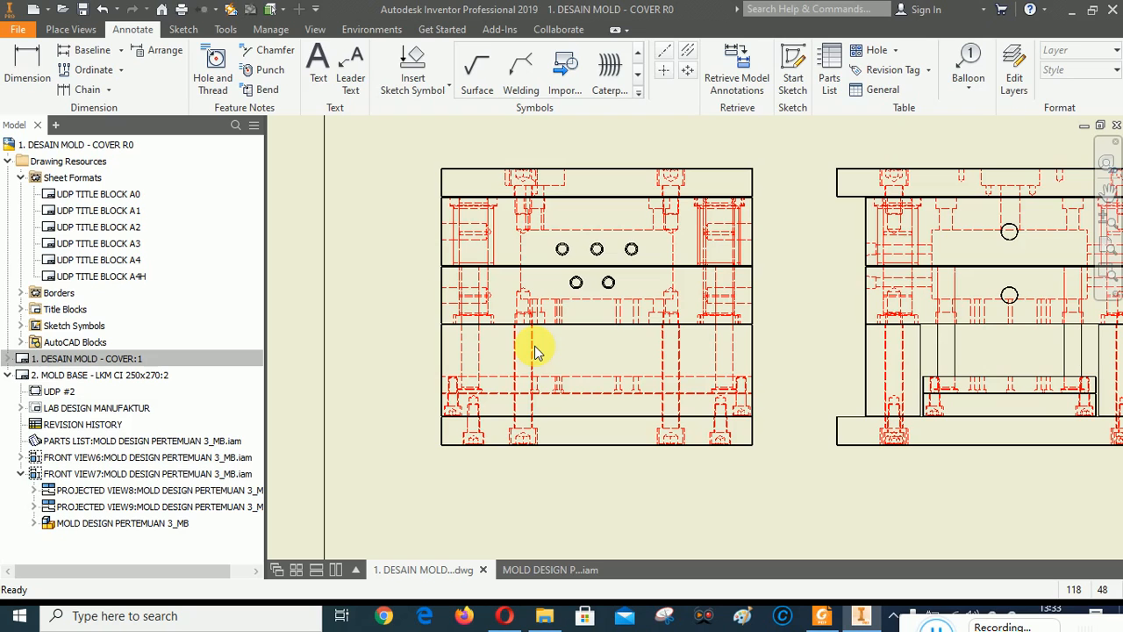
scroll(454, 364, down, 3)
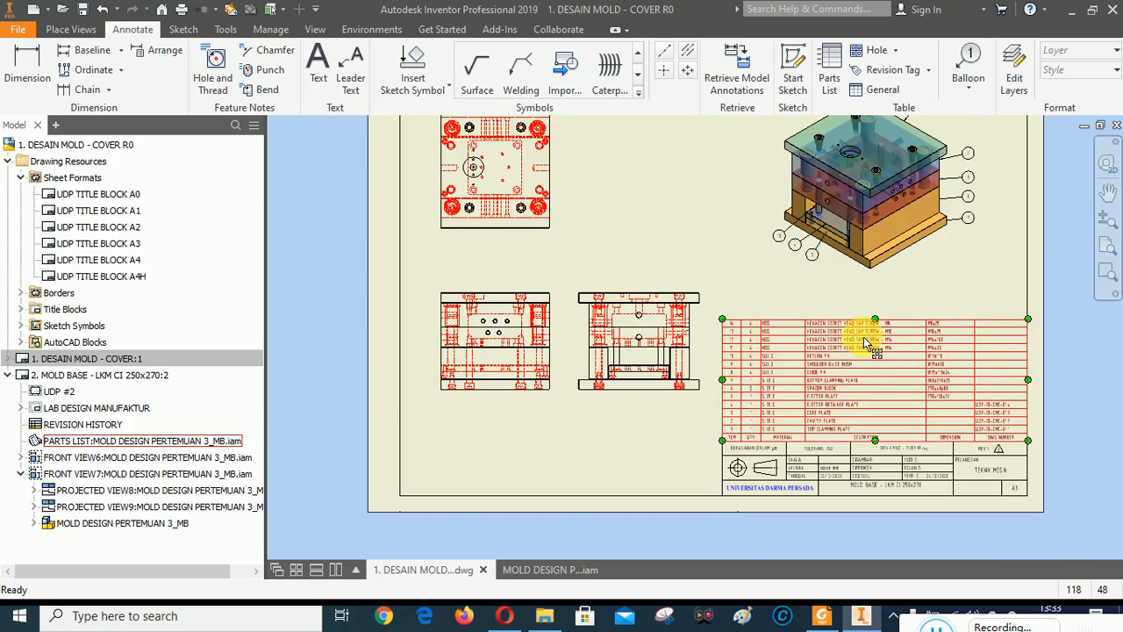
scroll(862, 328, up, 5)
scroll(721, 334, down, 2)
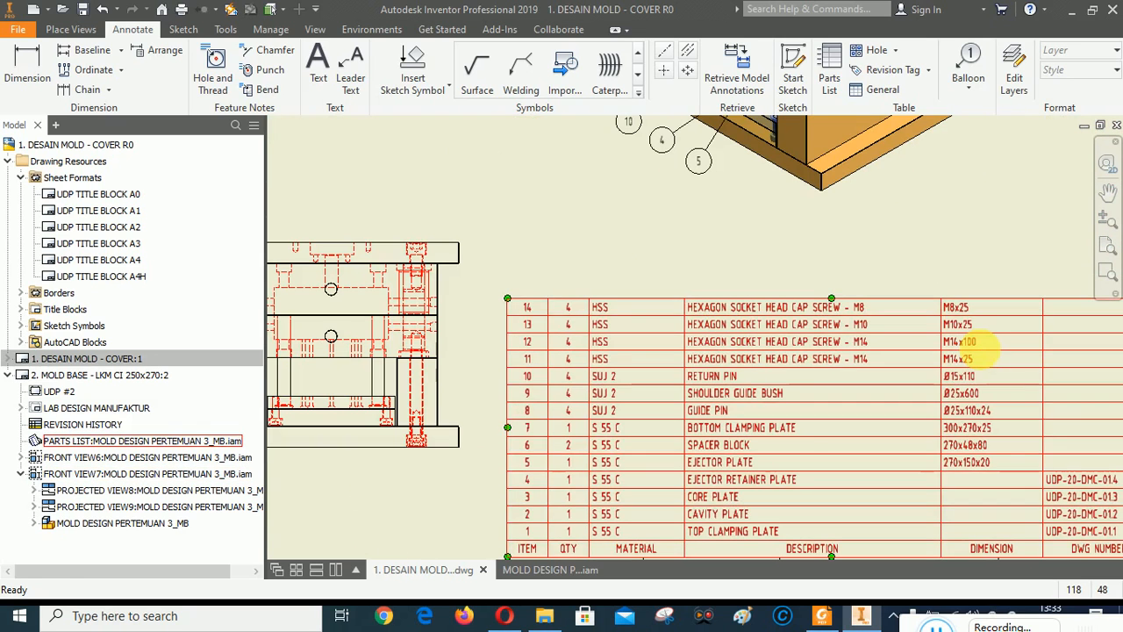
Examine the hidden lines of the front view to locate the cap screws in the ejector plates, spacer blocks and bottom clamping plate.
scroll(878, 351, down, 2)
scroll(375, 363, up, 5)
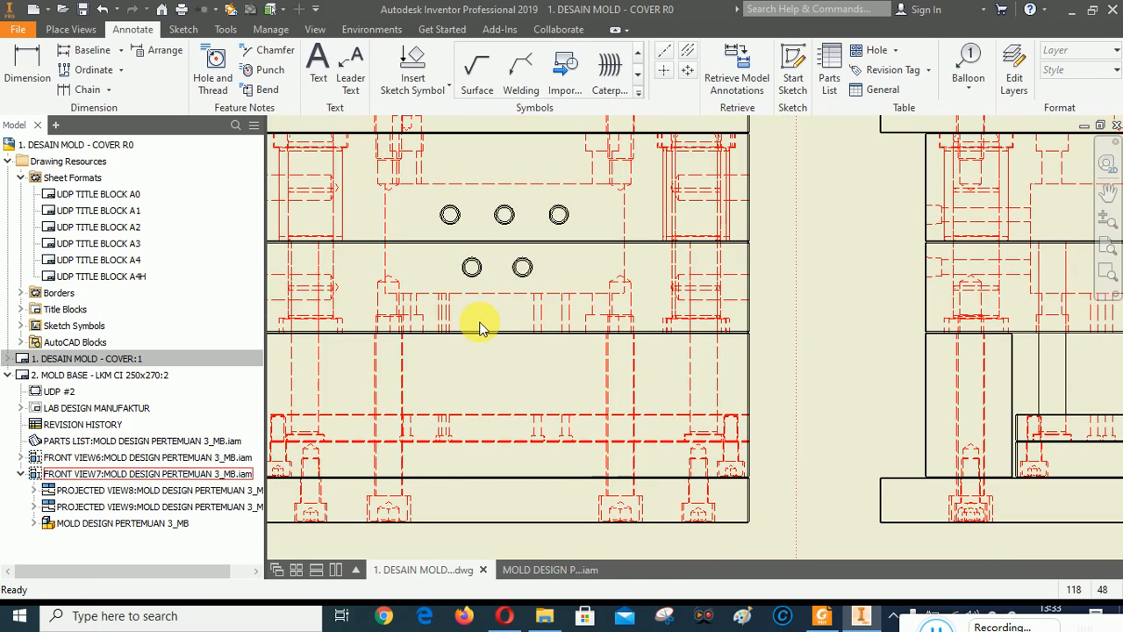
scroll(514, 338, down, 2)
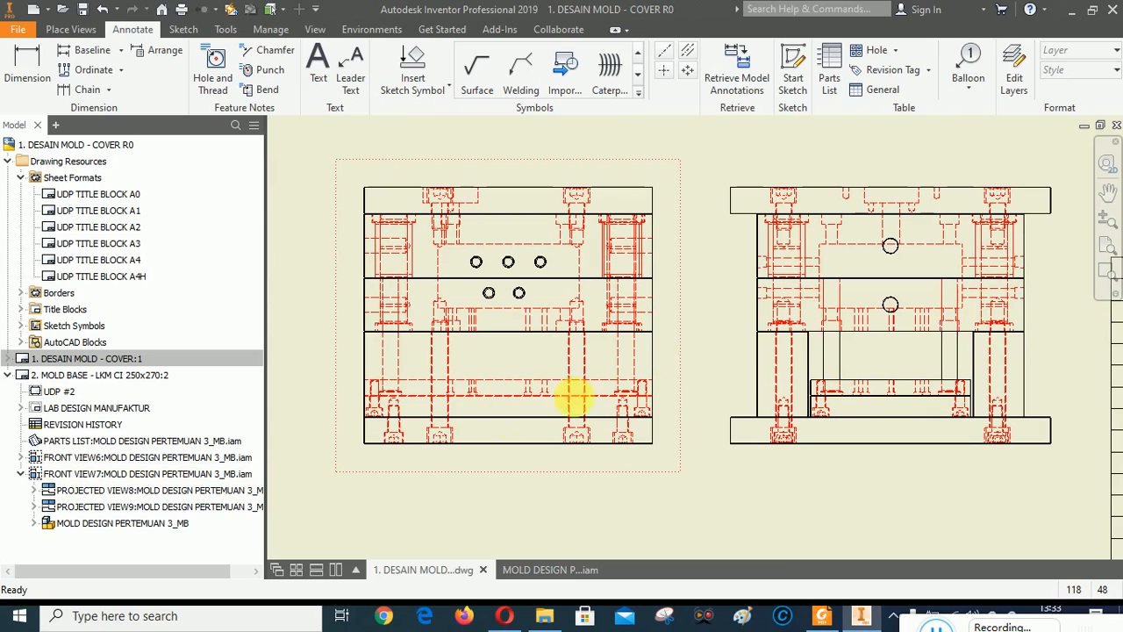
scroll(355, 451, up, 3)
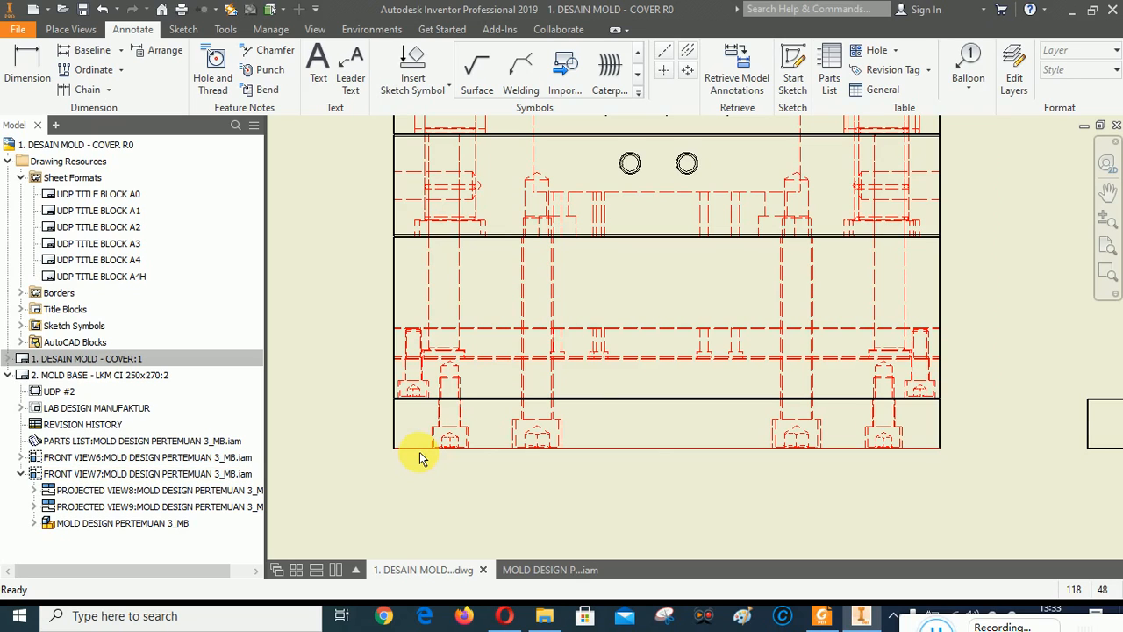
scroll(420, 458, down, 2)
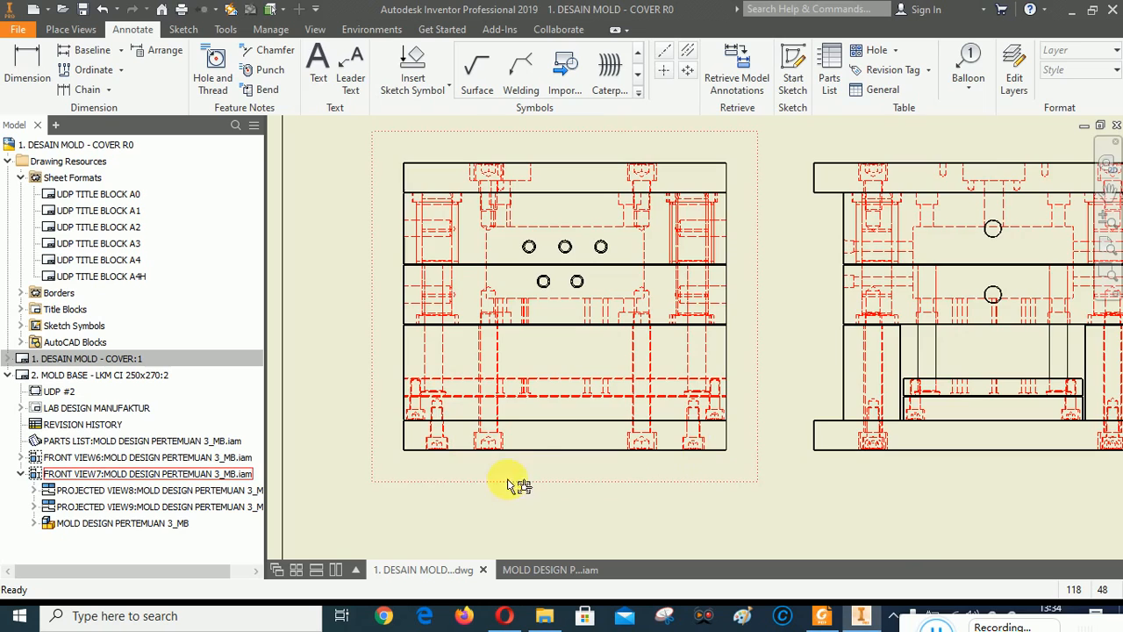
scroll(428, 480, down, 2)
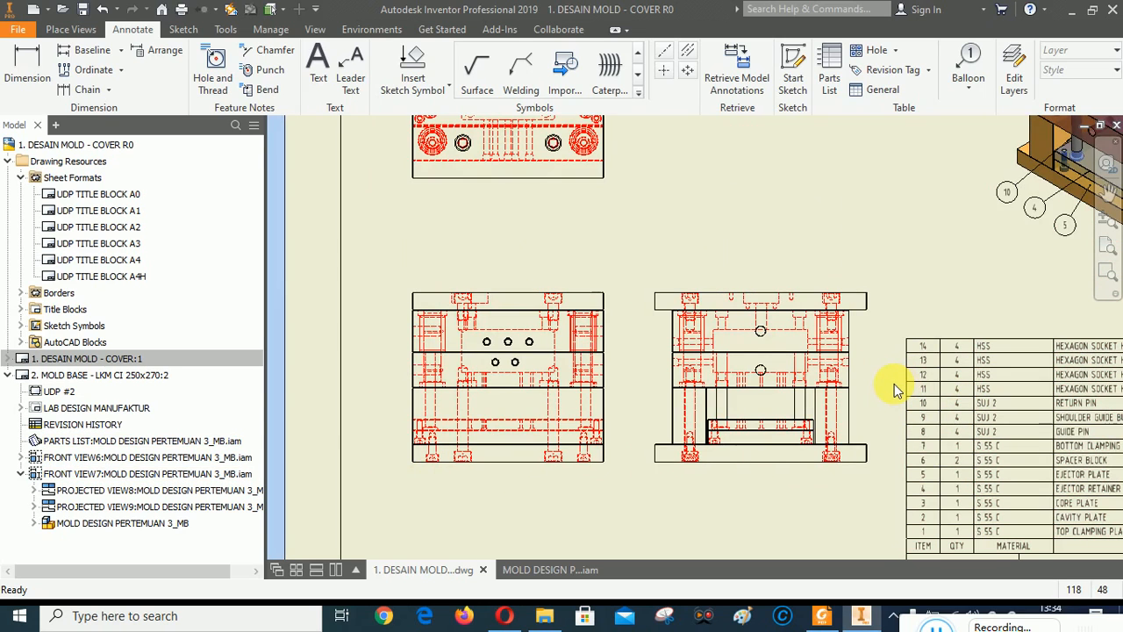
scroll(666, 441, down, 2)
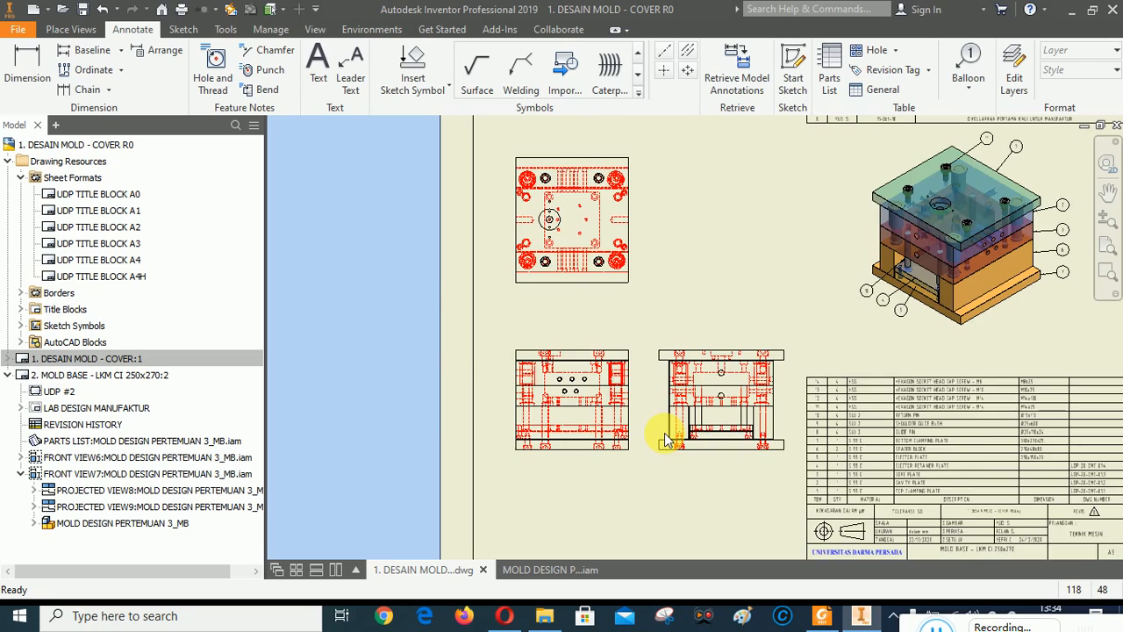
scroll(666, 442, up, 2)
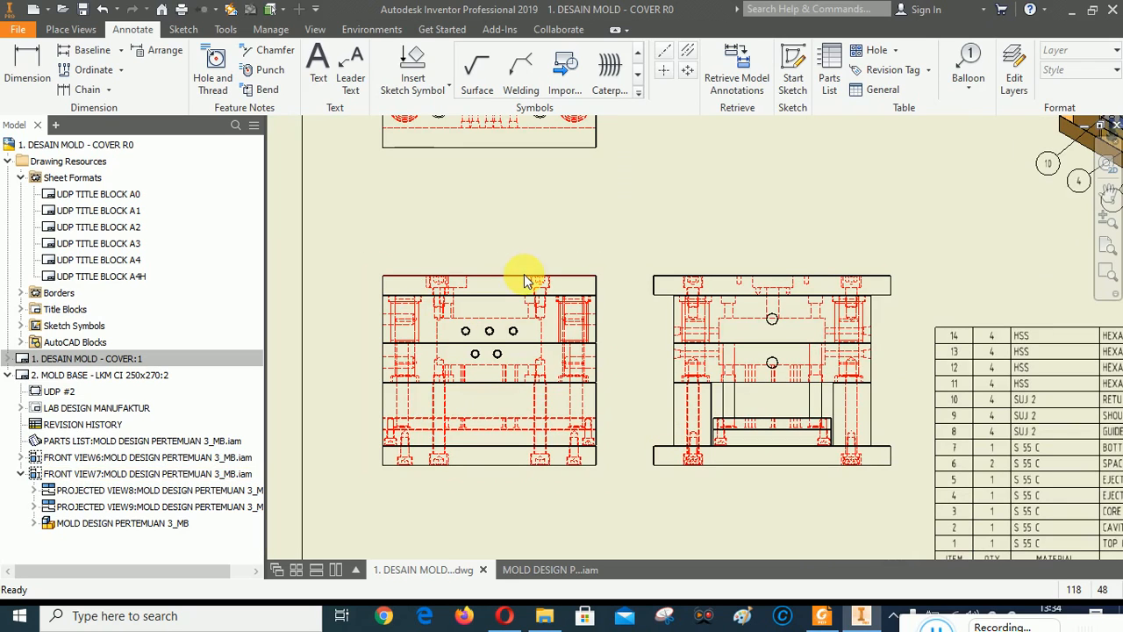
scroll(514, 474, up, 2)
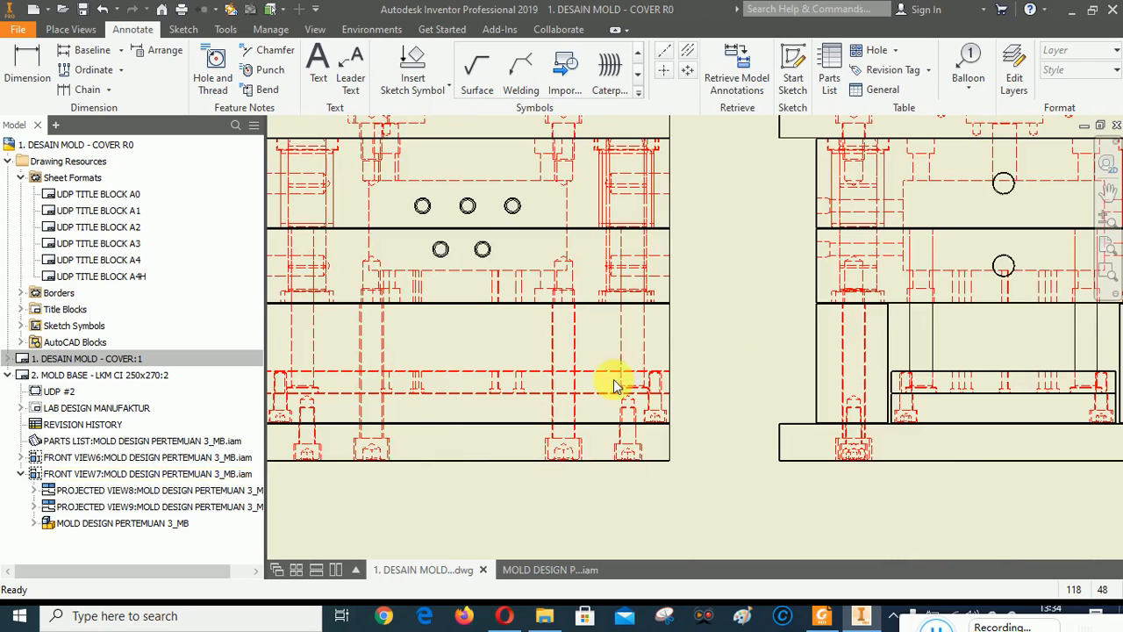
scroll(770, 389, down, 2)
scroll(548, 471, up, 2)
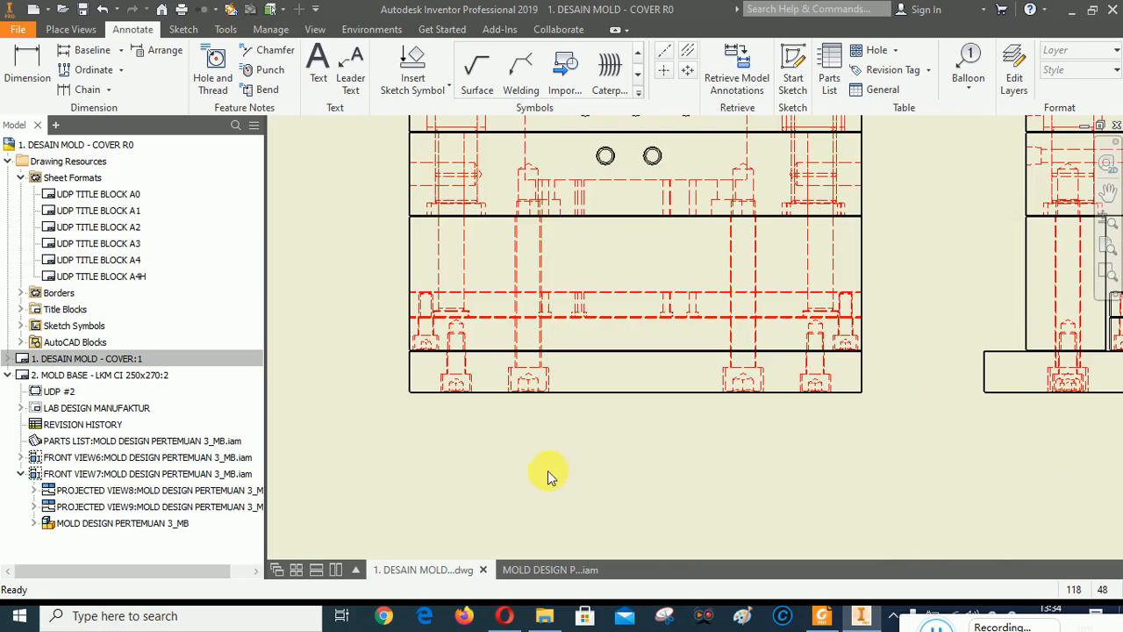
Start a sketch on the front view of the closed mold base and activate the interpolation spline over its lower plates.
click(487, 424)
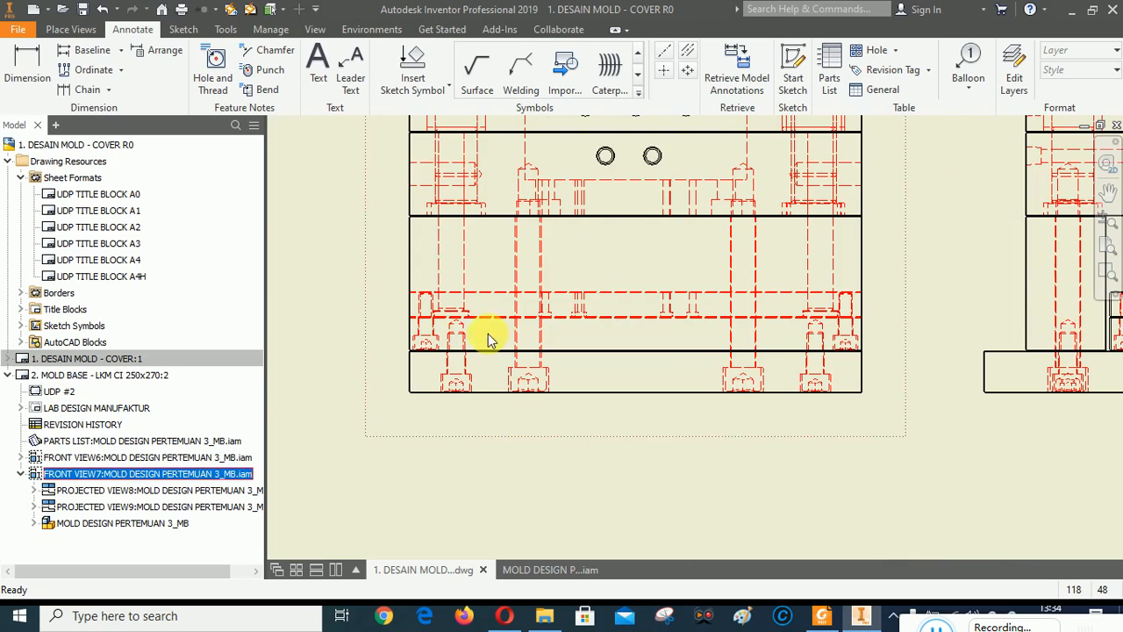
click(792, 66)
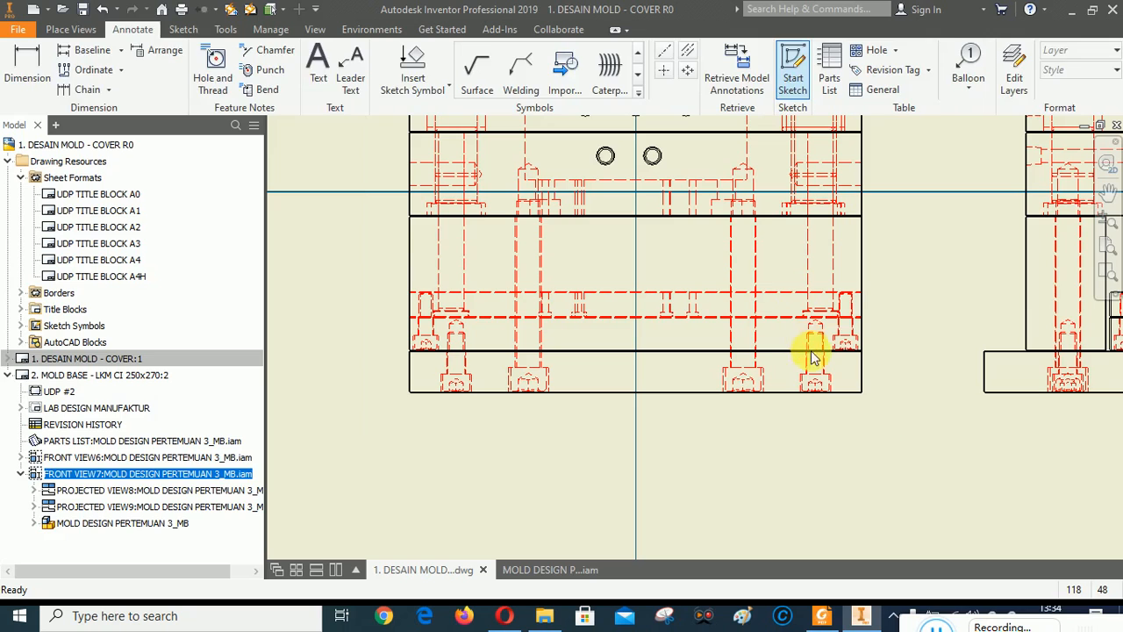
click(1107, 272)
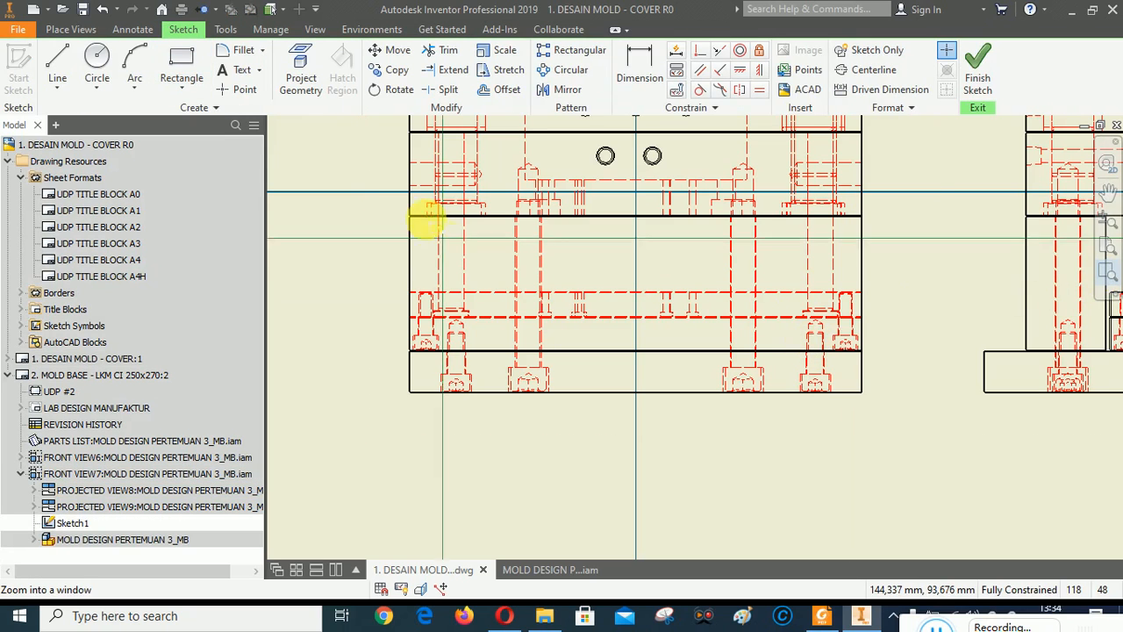
drag(371, 138, 949, 450)
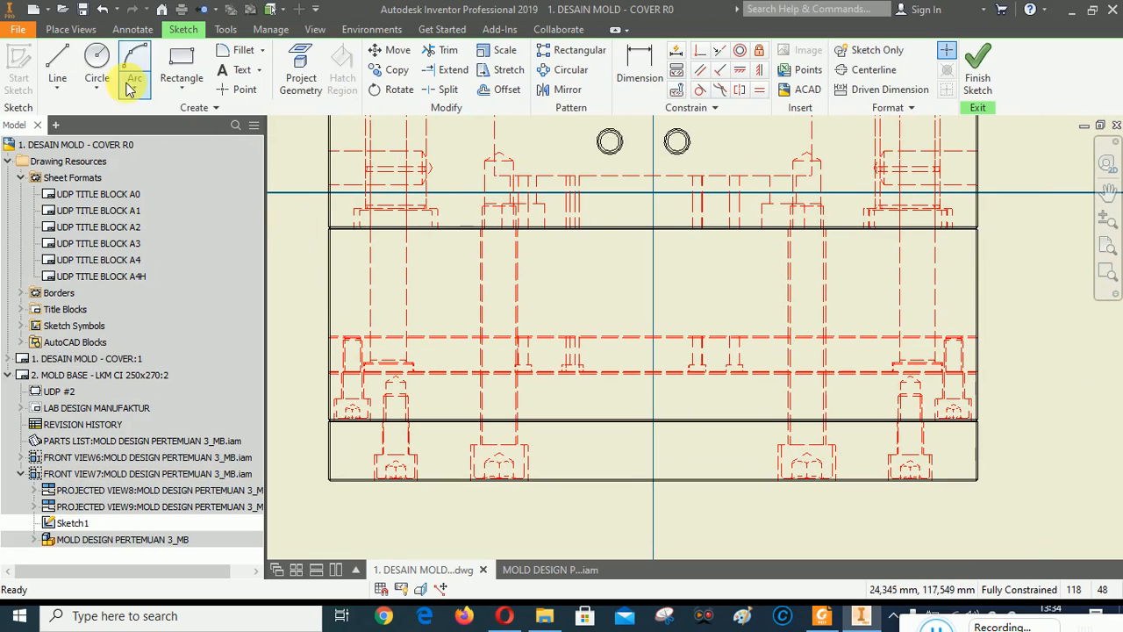
click(57, 86)
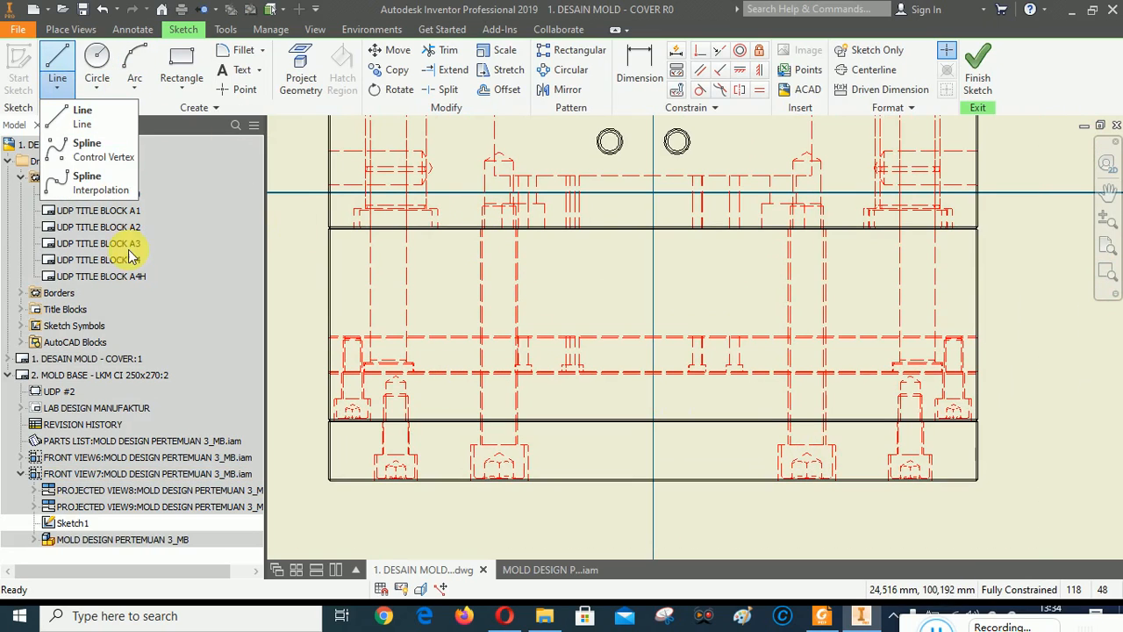
click(83, 187)
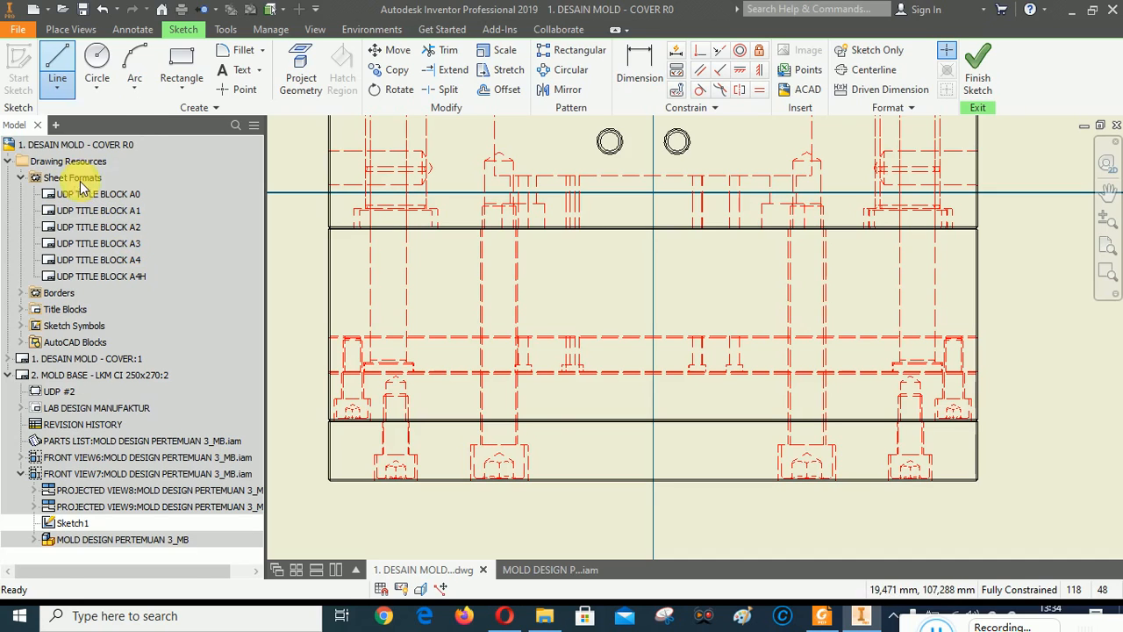
Draw a closed spline around the left long cap screw and its threaded hole in the front view, and finish the sketch.
click(458, 509)
click(445, 450)
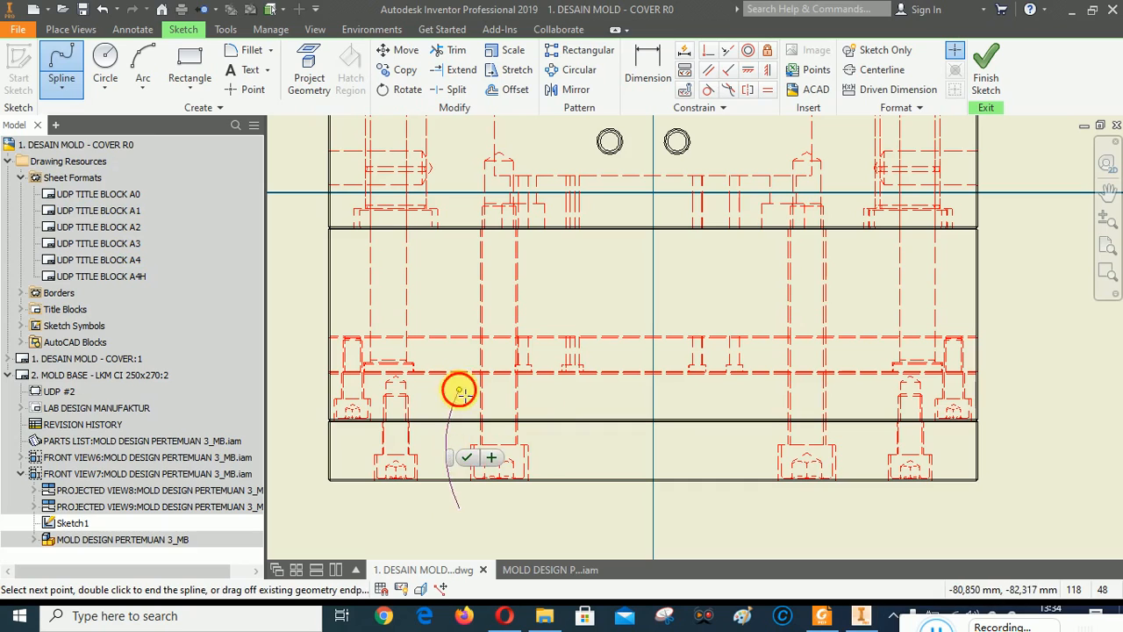
click(443, 313)
click(450, 267)
click(459, 220)
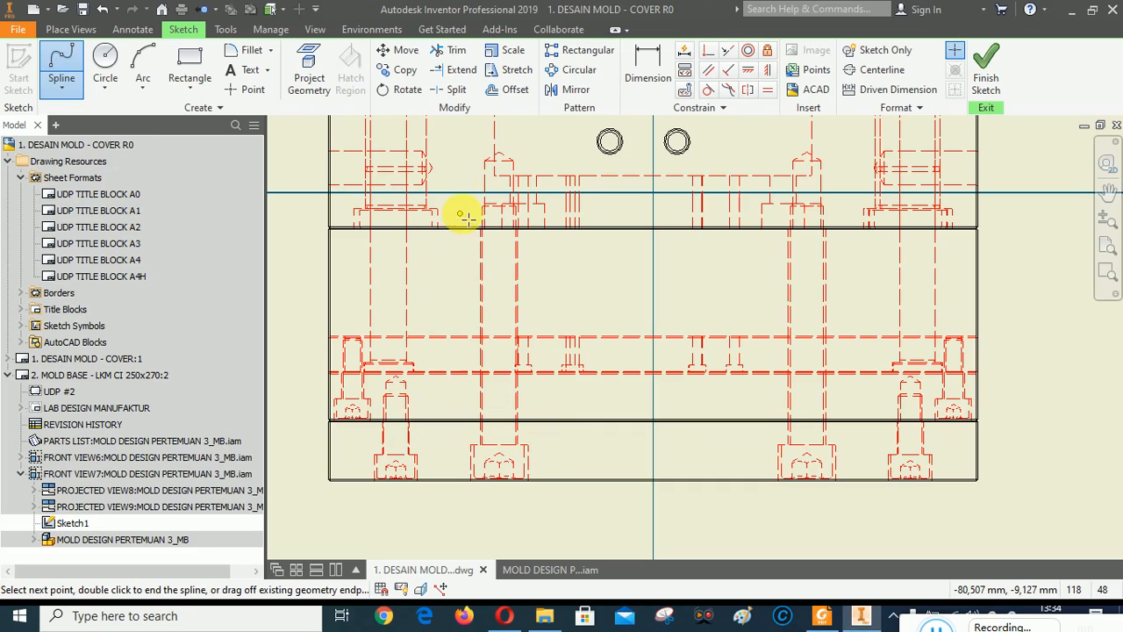
click(474, 156)
click(530, 152)
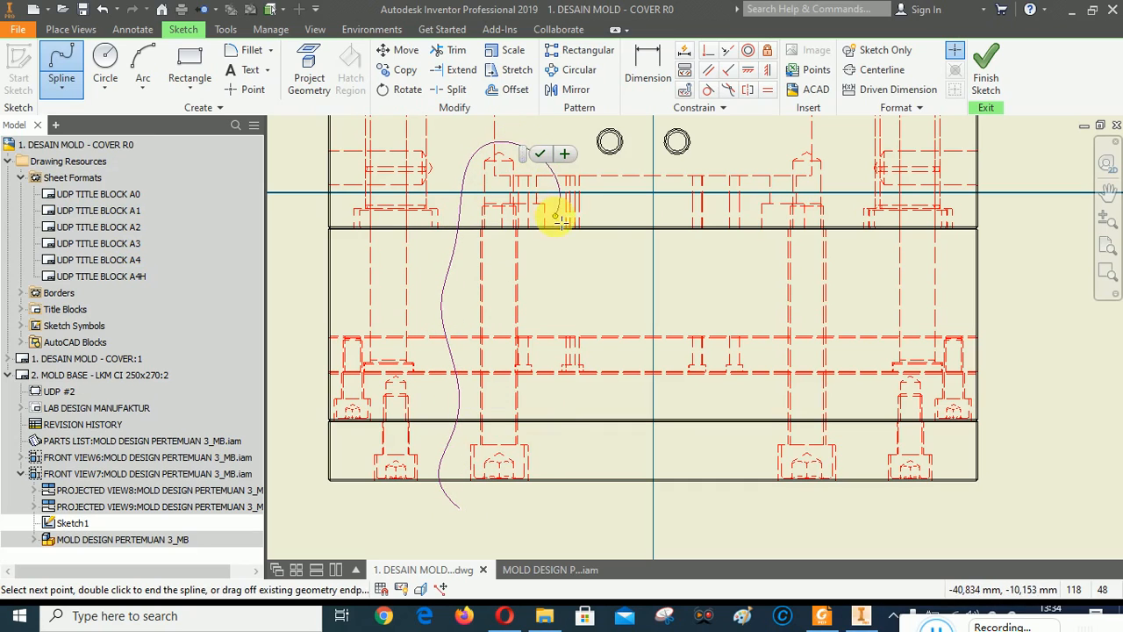
click(555, 224)
click(553, 279)
click(556, 342)
click(557, 409)
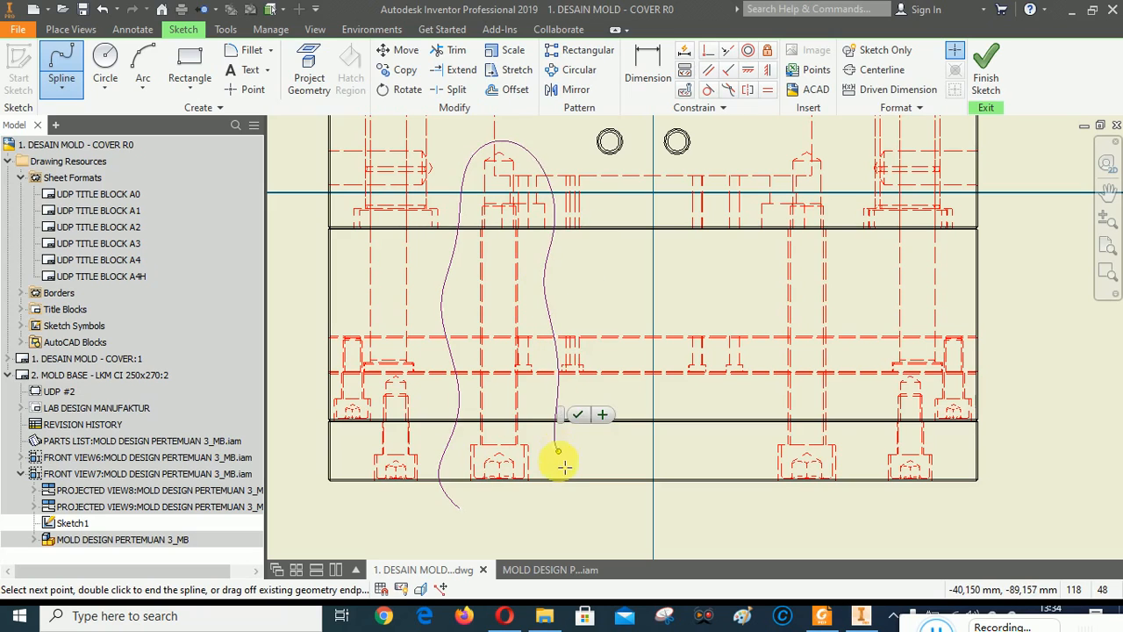
click(558, 479)
click(532, 511)
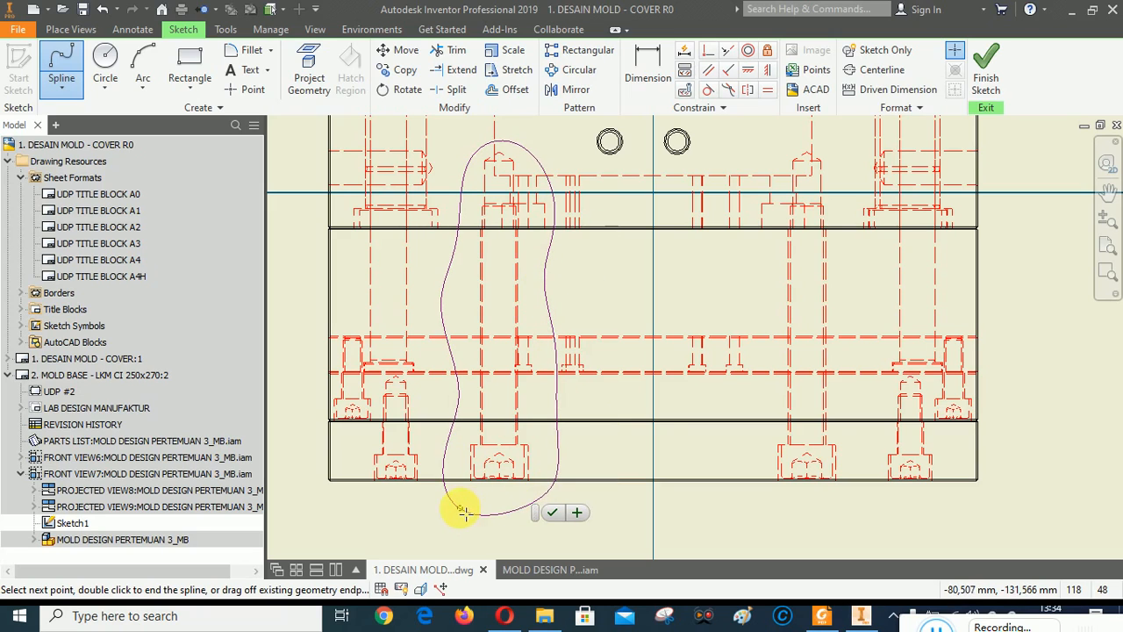
click(460, 508)
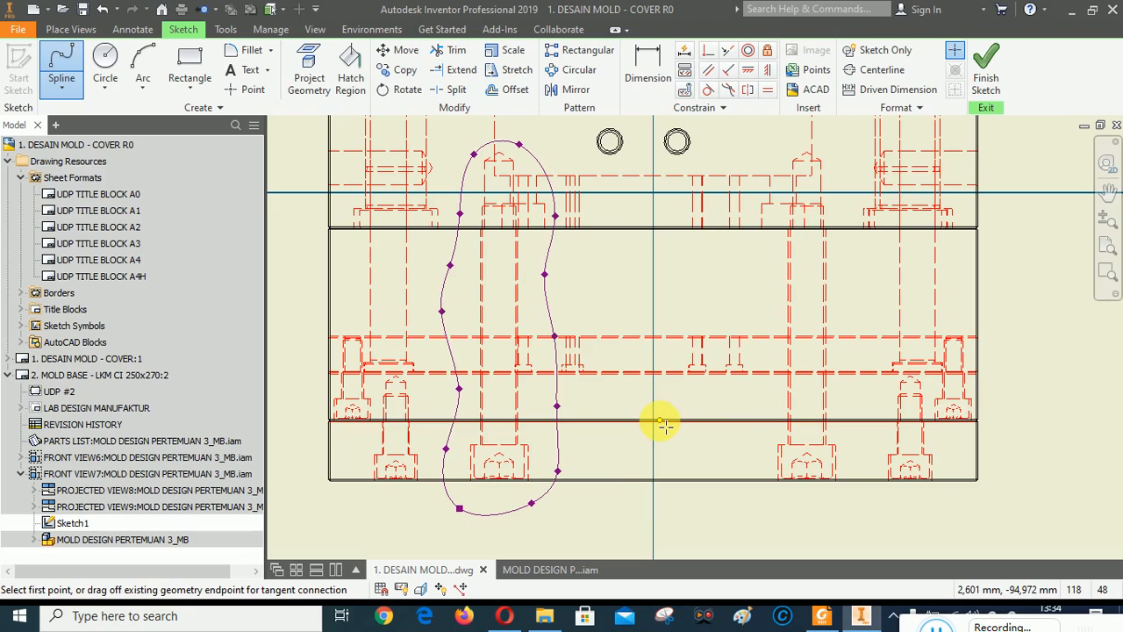
click(984, 63)
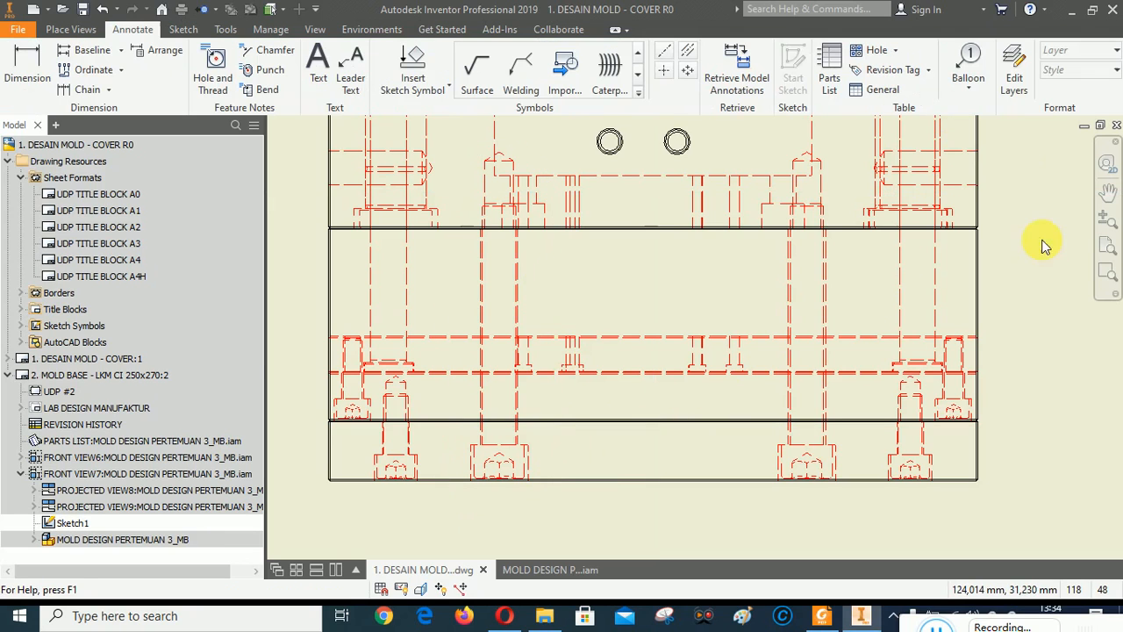
Create a break-out section in the front view from the closed spline, with the depth taken From Point at the long screw's head corner.
click(71, 29)
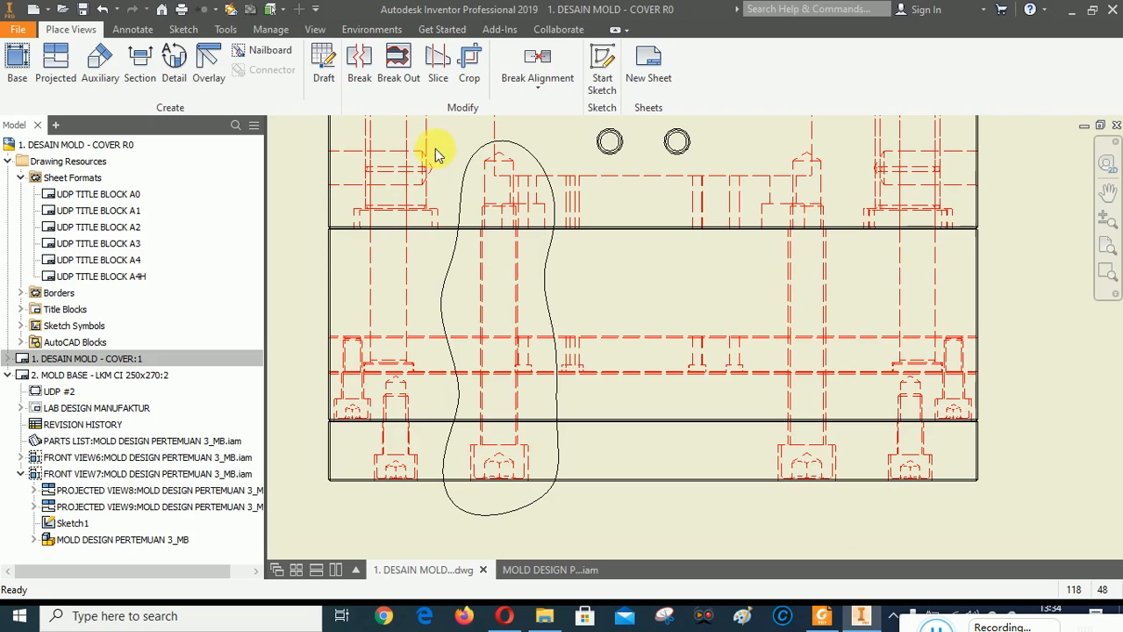
click(399, 64)
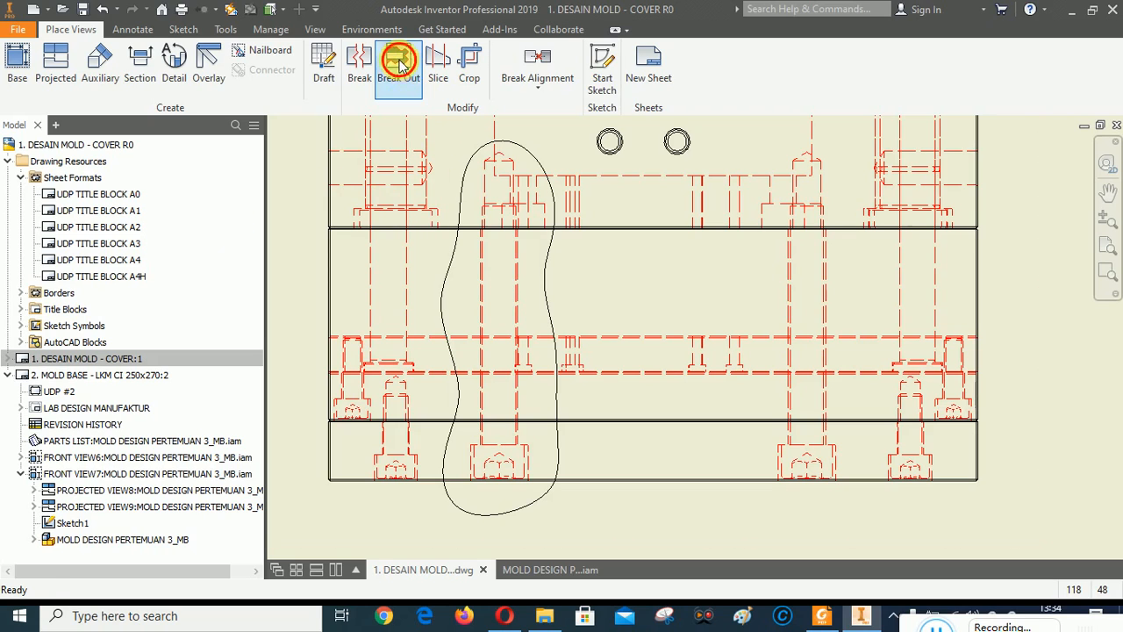
click(546, 451)
scroll(523, 461, up, 3)
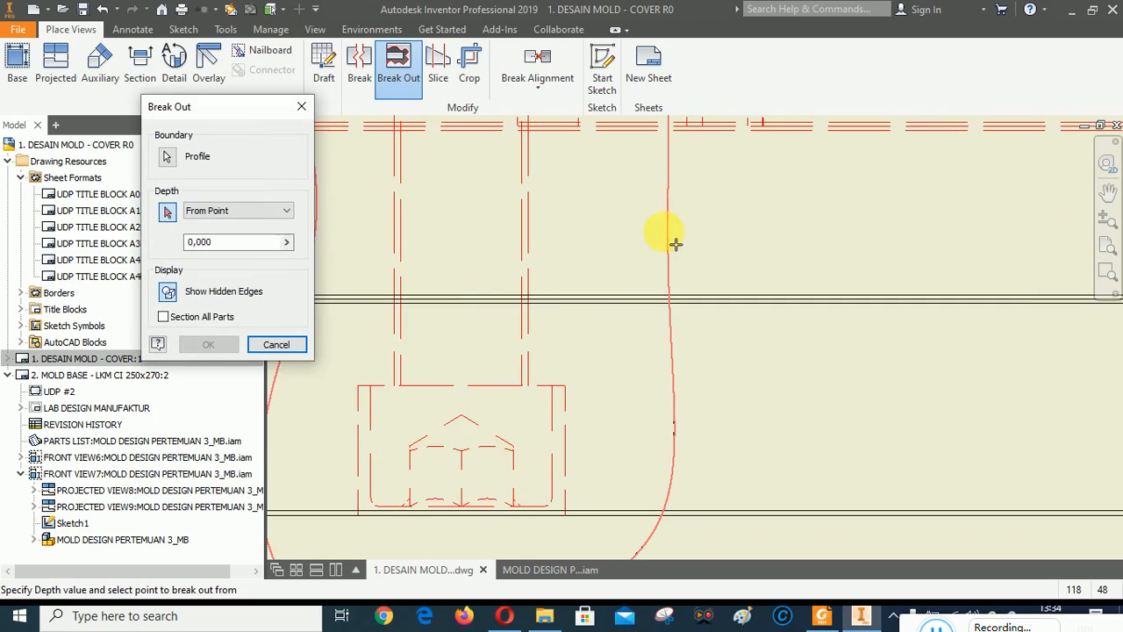
scroll(535, 458, up, 2)
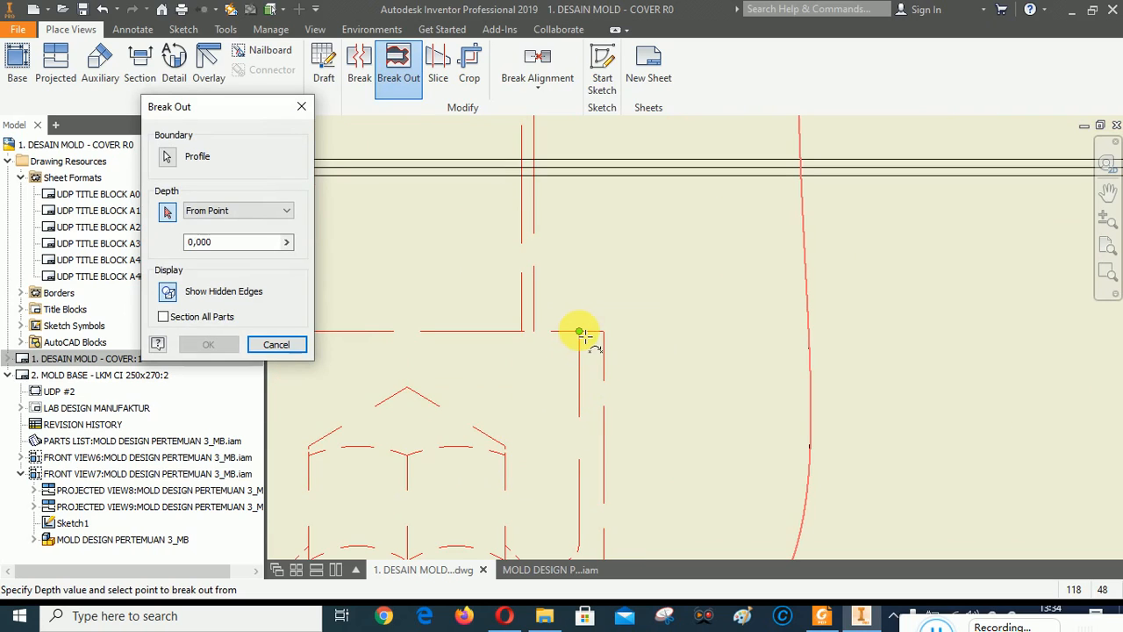
click(579, 333)
click(210, 345)
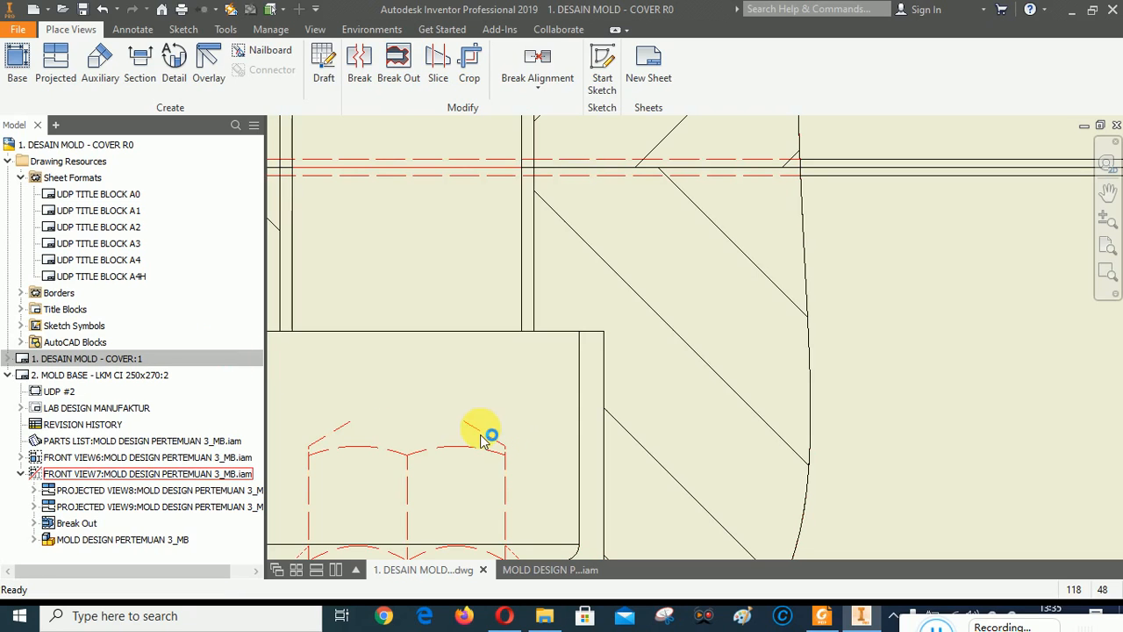
Start a new sketch attached to the front view that contains the break-out section.
scroll(481, 433, up, 5)
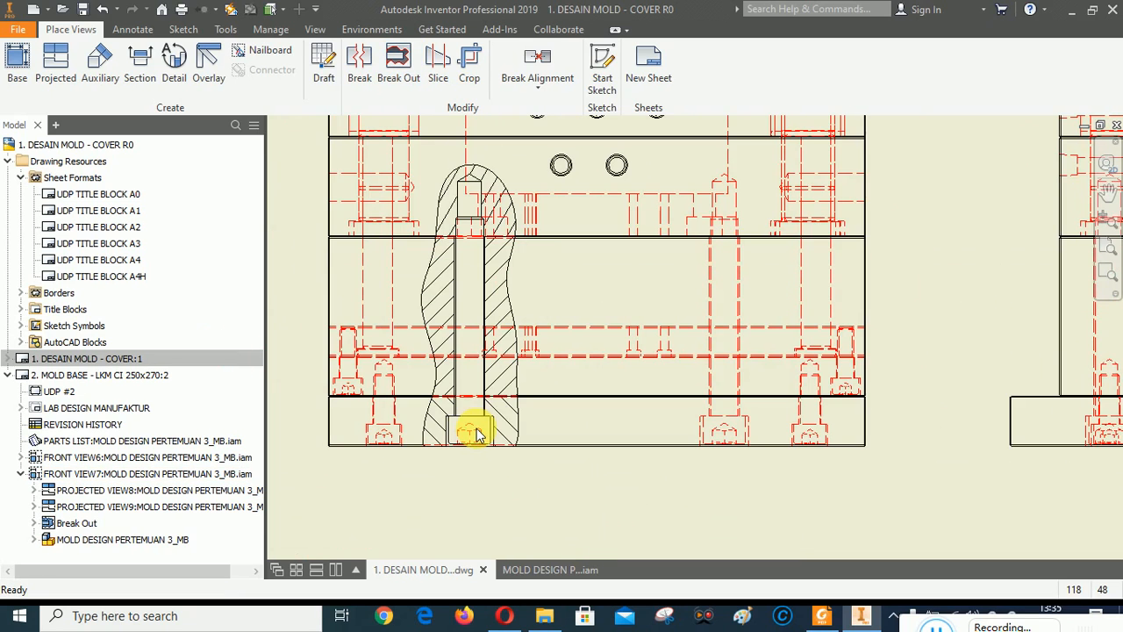
scroll(482, 198, down, 3)
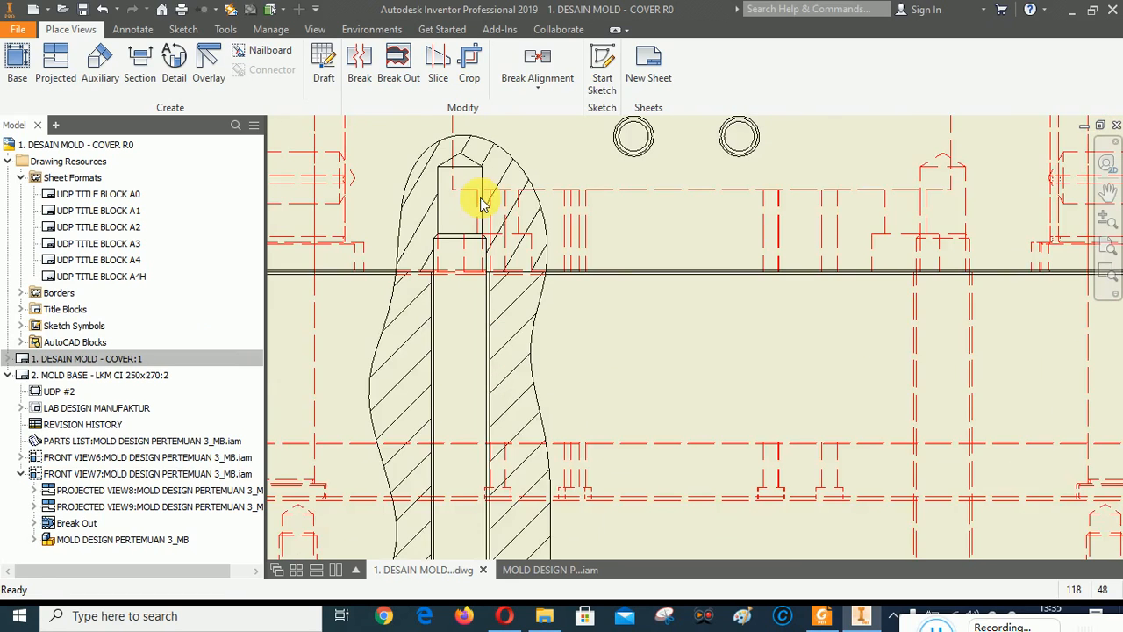
scroll(417, 295, up, 2)
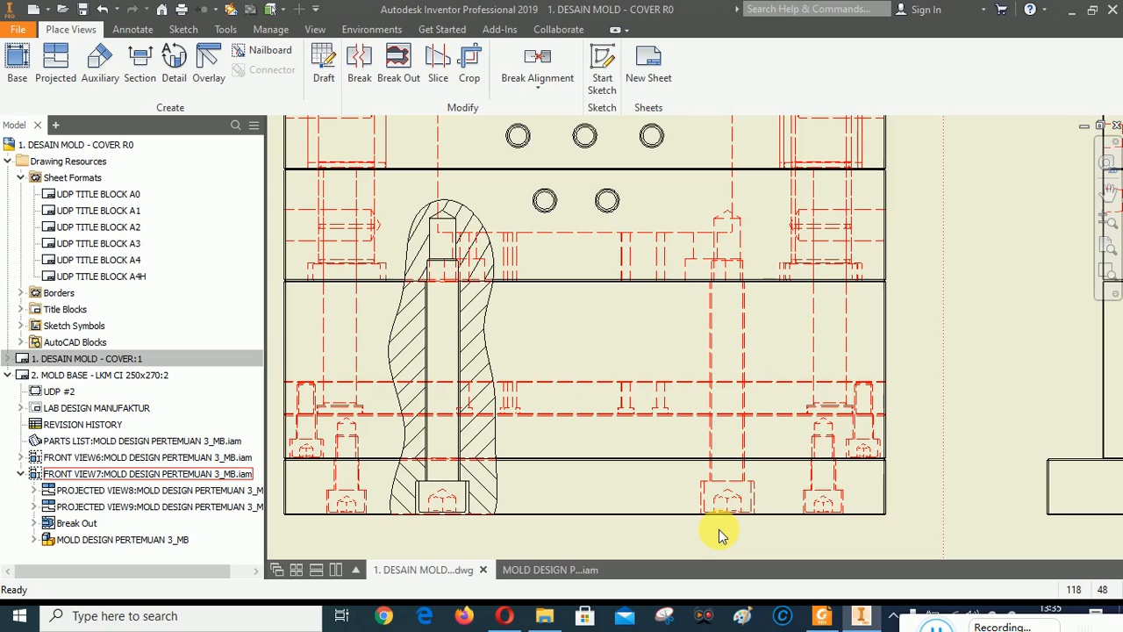
scroll(725, 516, up, 2)
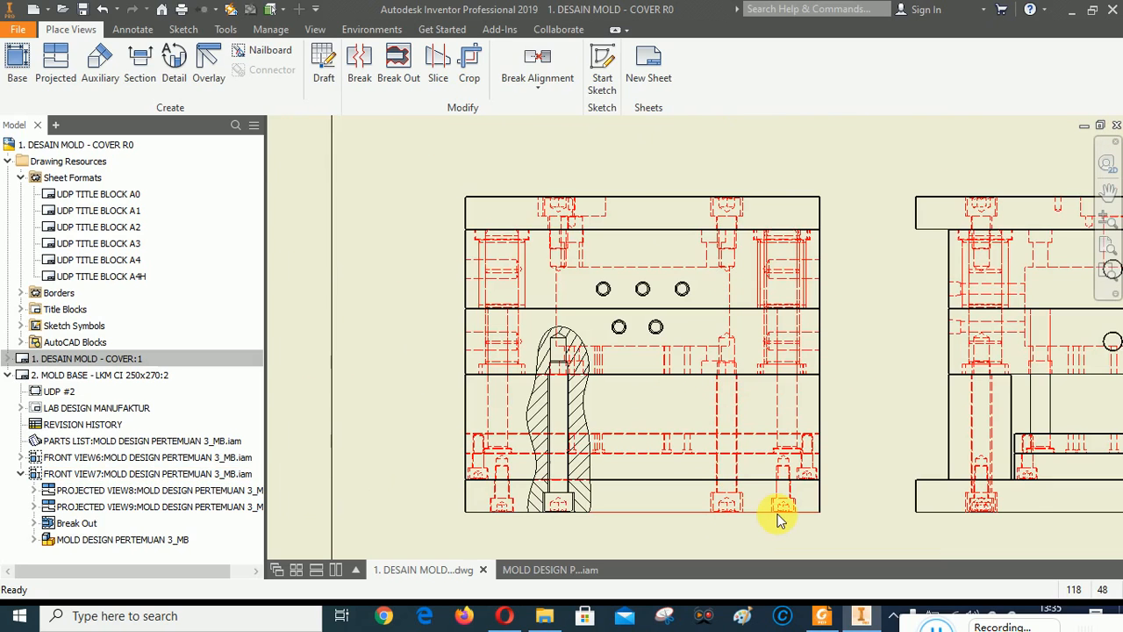
scroll(780, 520, down, 3)
scroll(816, 491, down, 2)
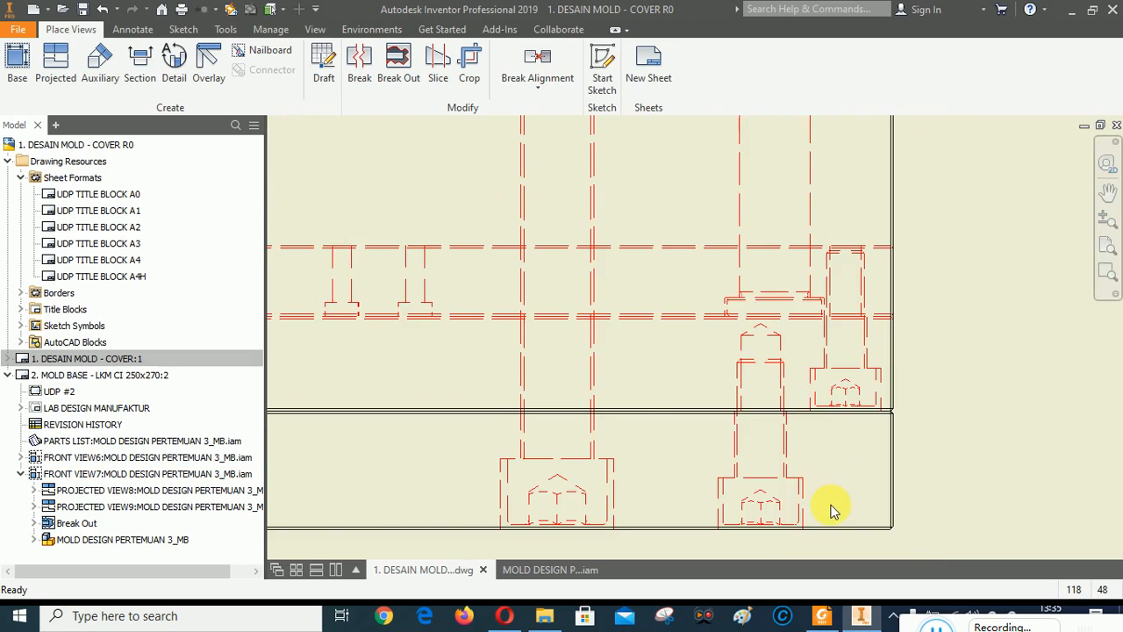
scroll(722, 426, up, 1)
scroll(762, 444, down, 1)
scroll(772, 448, up, 2)
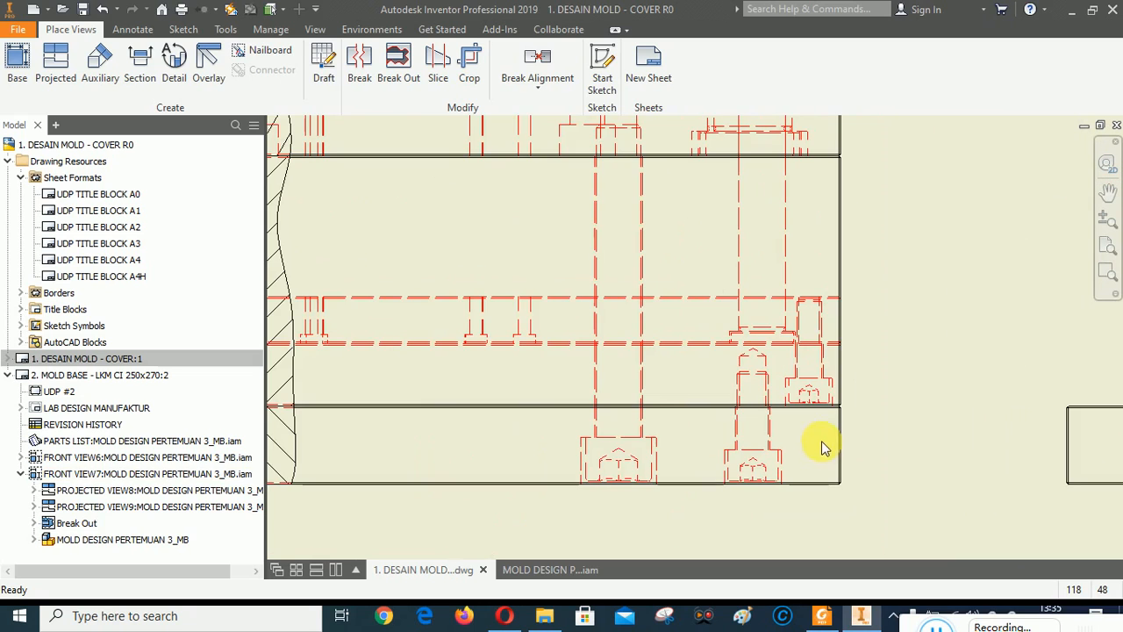
click(863, 355)
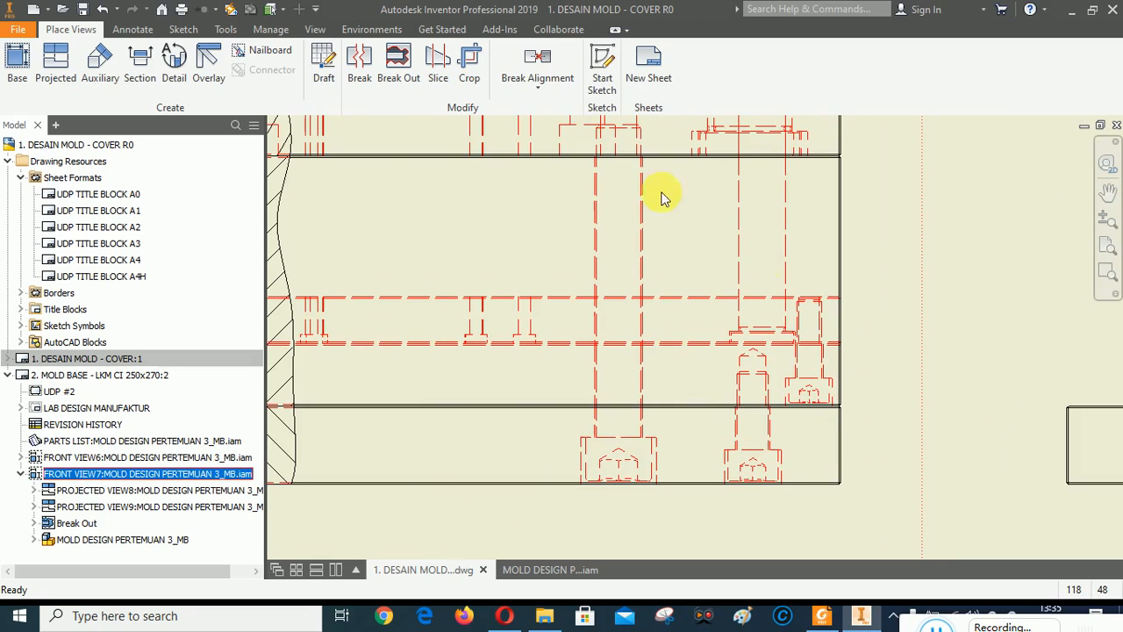
click(602, 70)
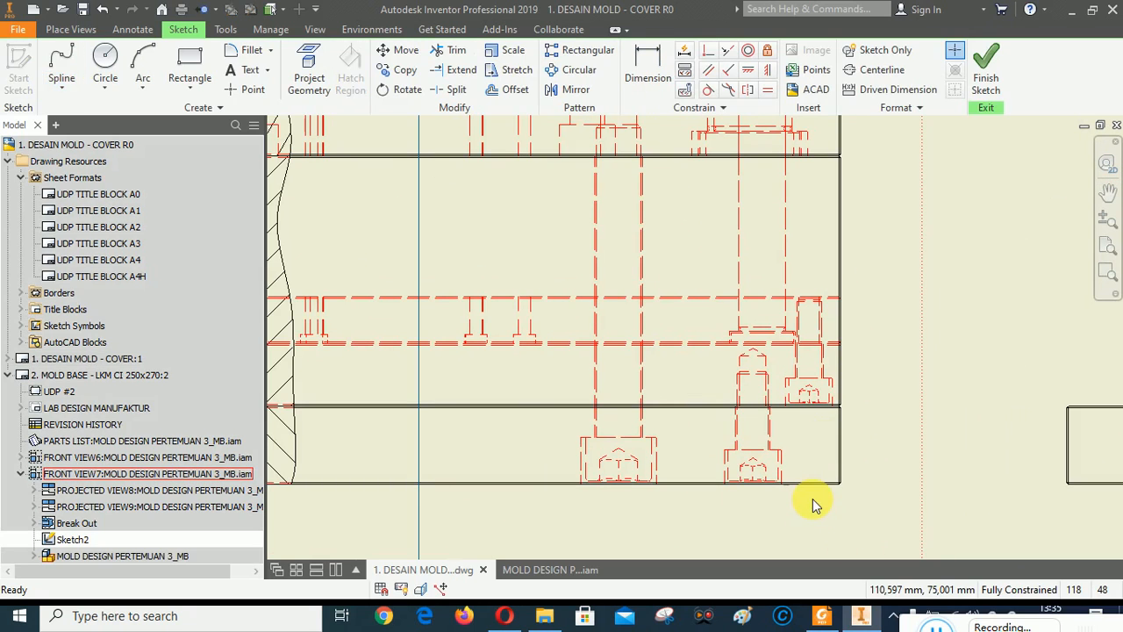
Draw a closed spline around the right short cap screw in the bottom plate, extending past its hole tip and below the plate.
scroll(834, 444, down, 1)
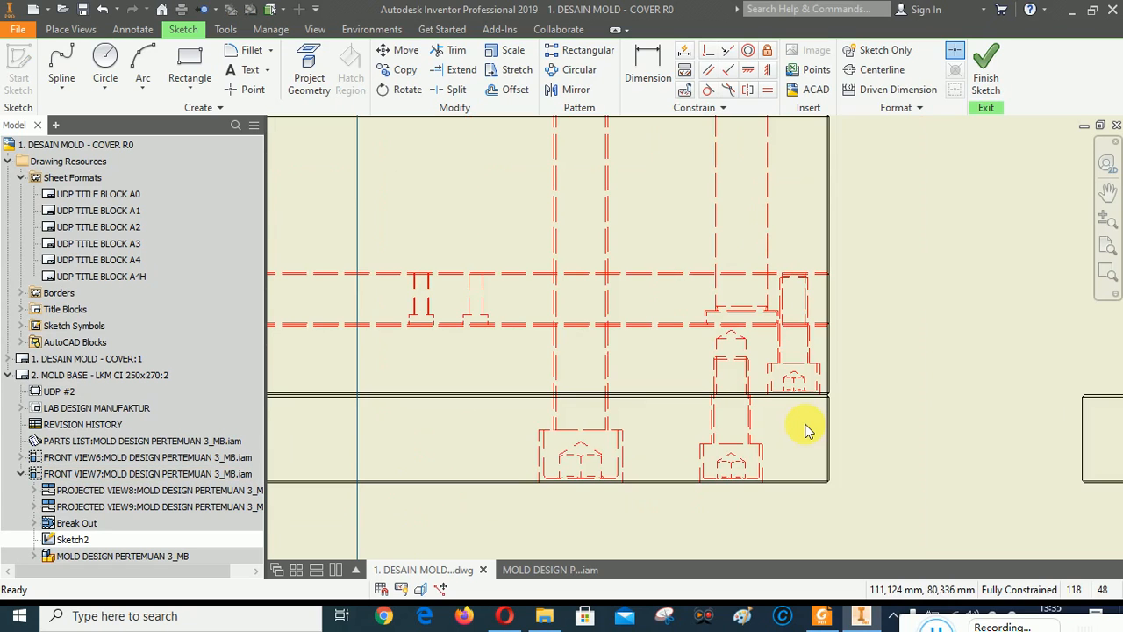
scroll(807, 430, up, 3)
scroll(807, 430, up, 3)
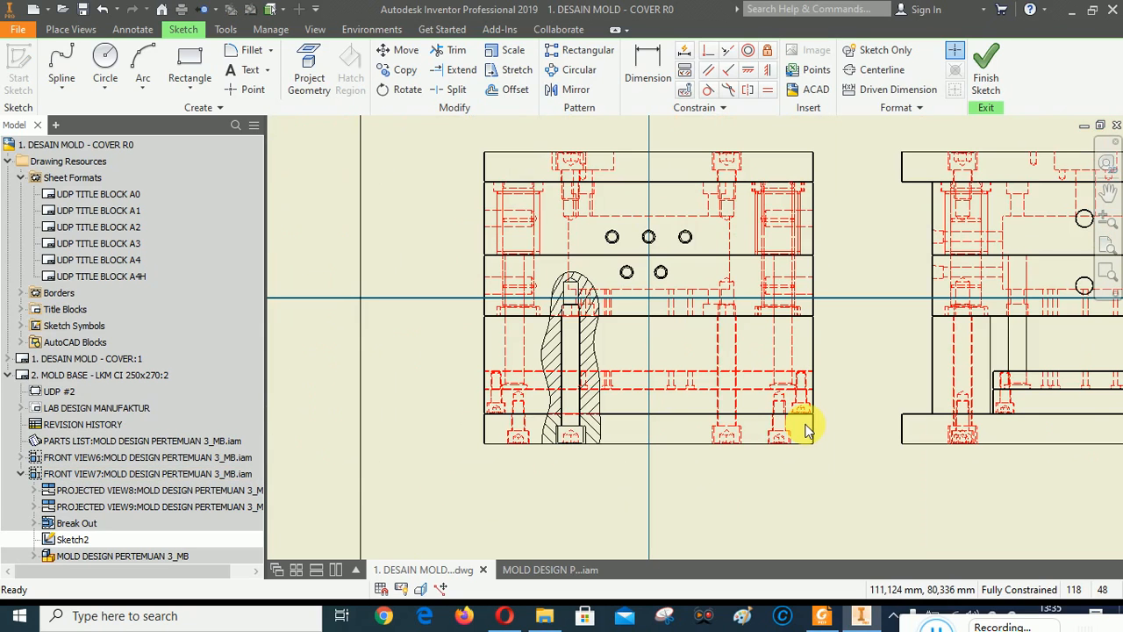
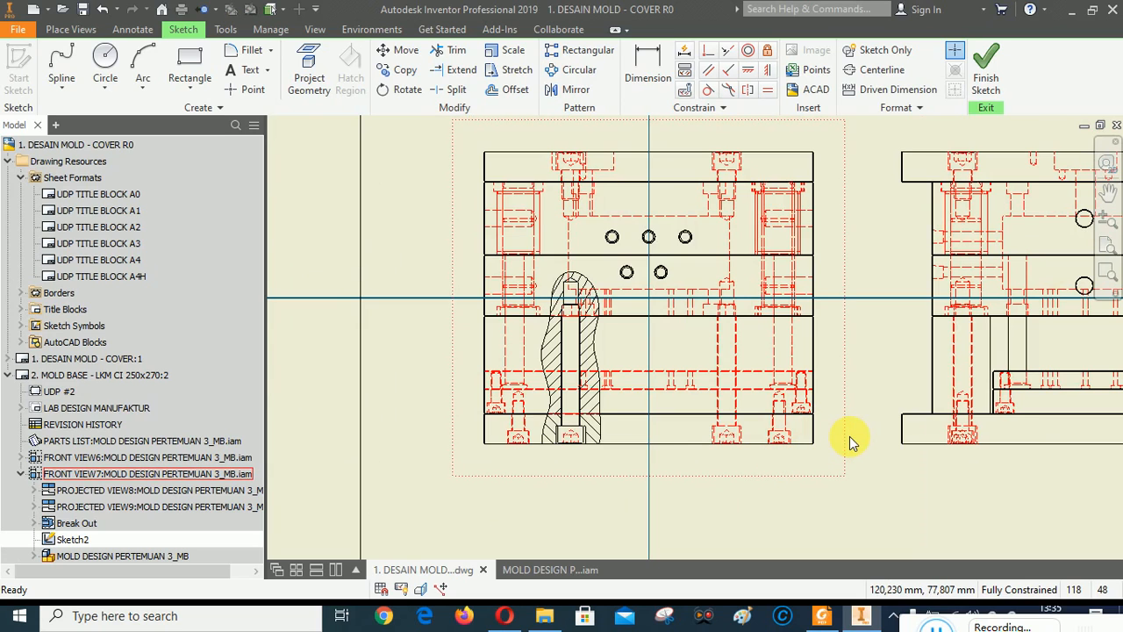
scroll(849, 444, down, 5)
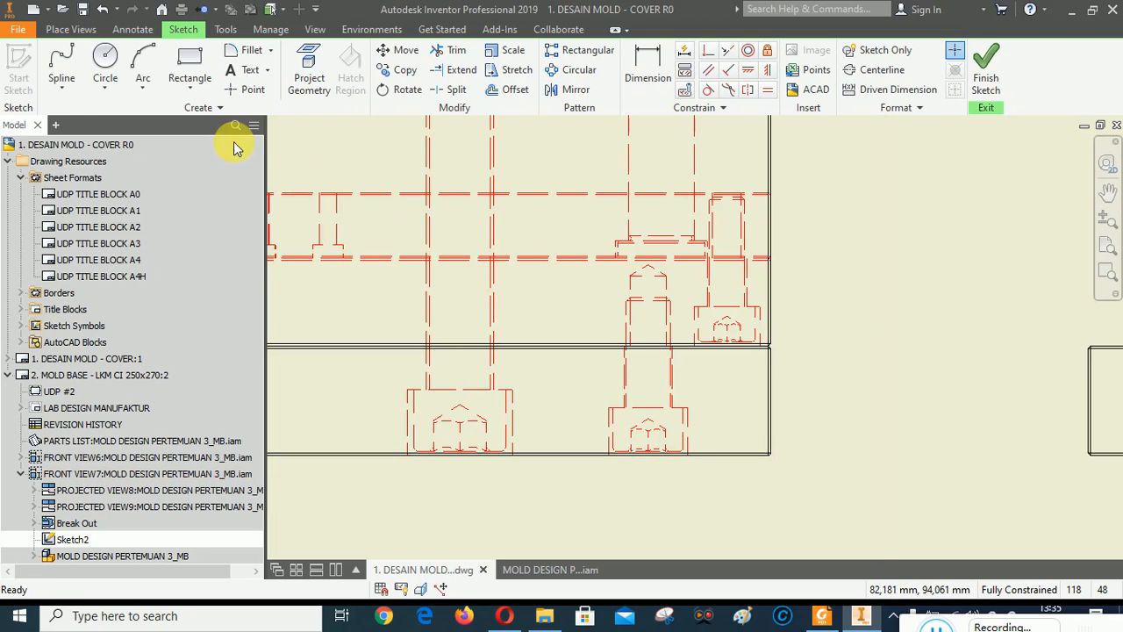
click(63, 58)
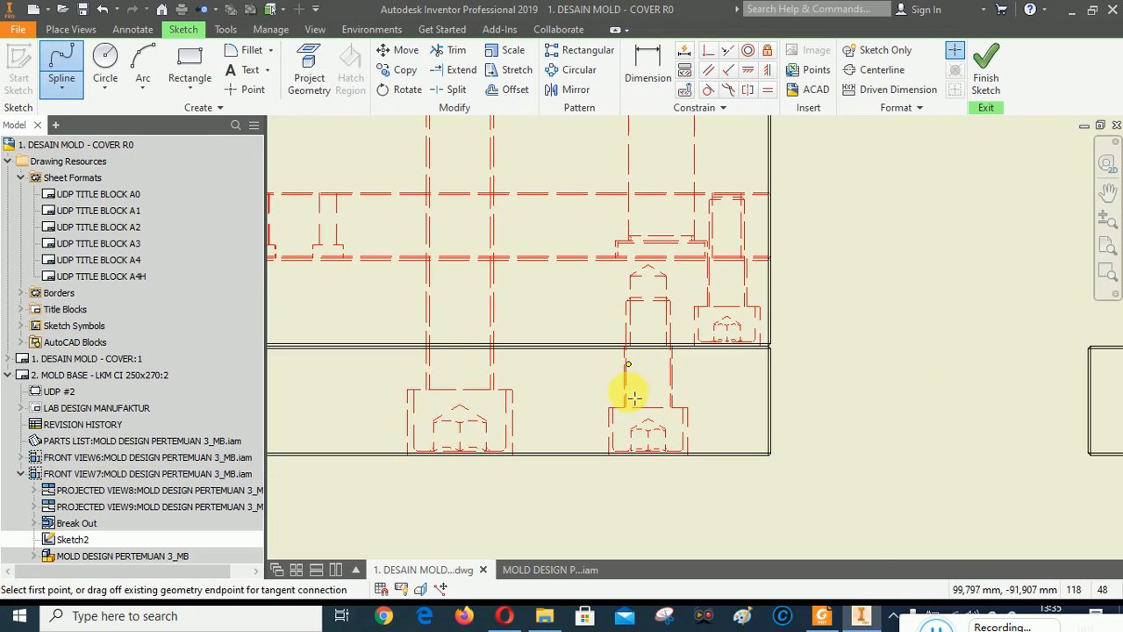
click(593, 483)
click(571, 396)
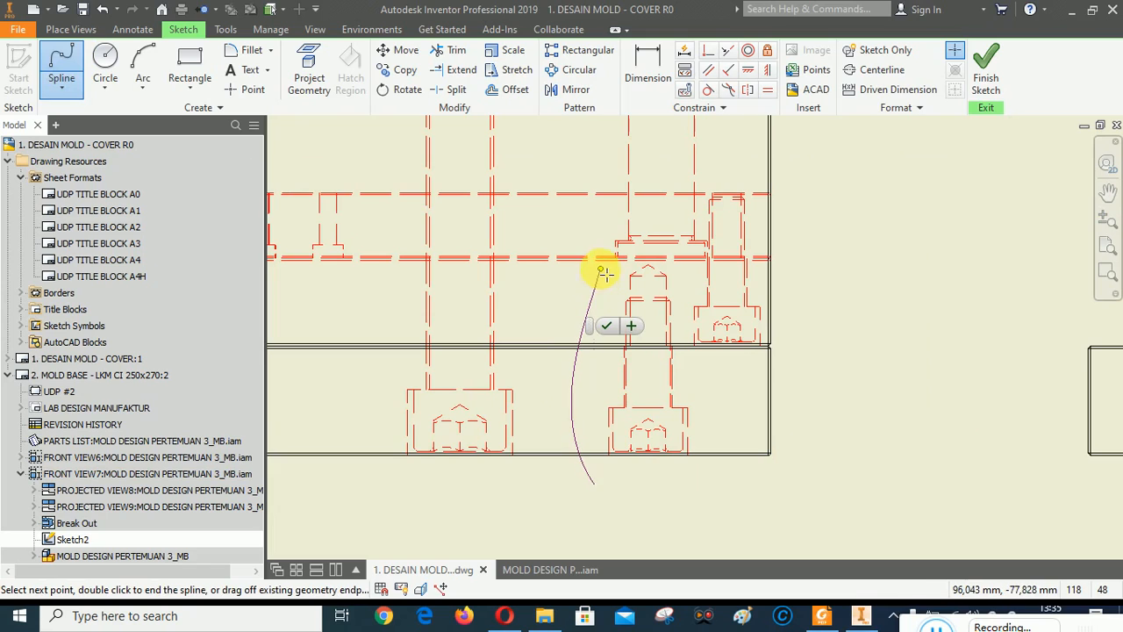
click(582, 282)
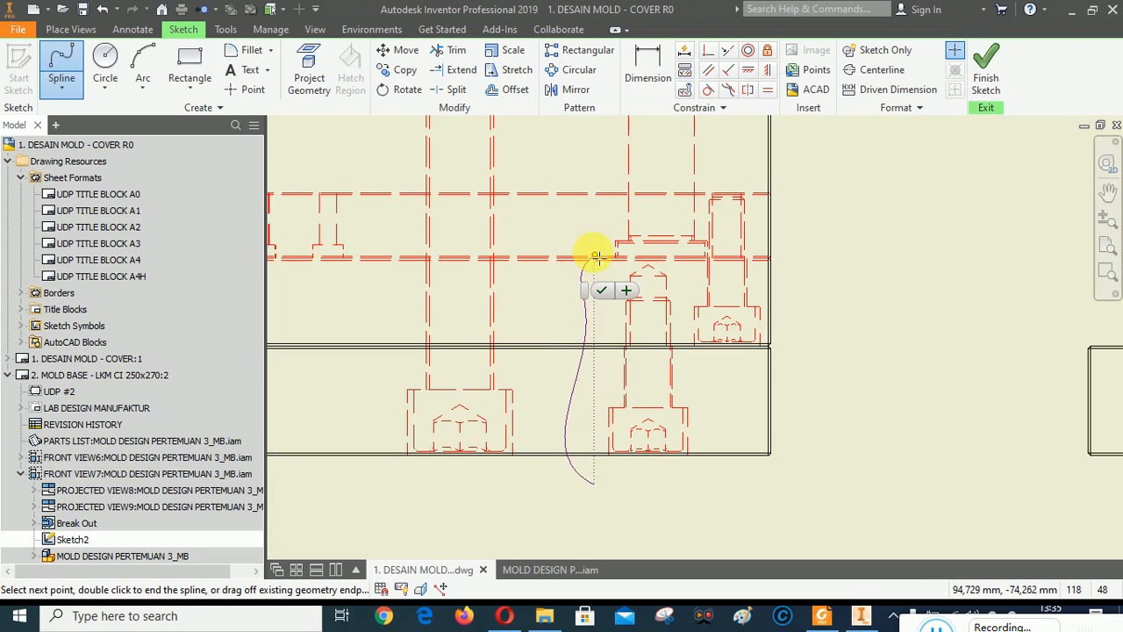
click(596, 242)
click(702, 263)
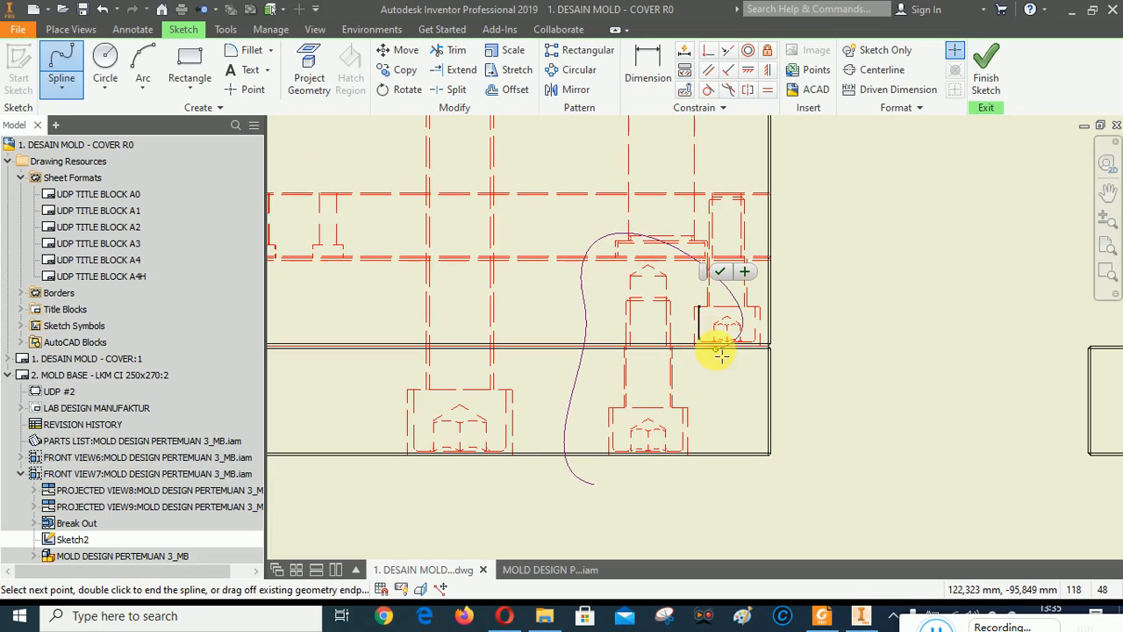
click(698, 305)
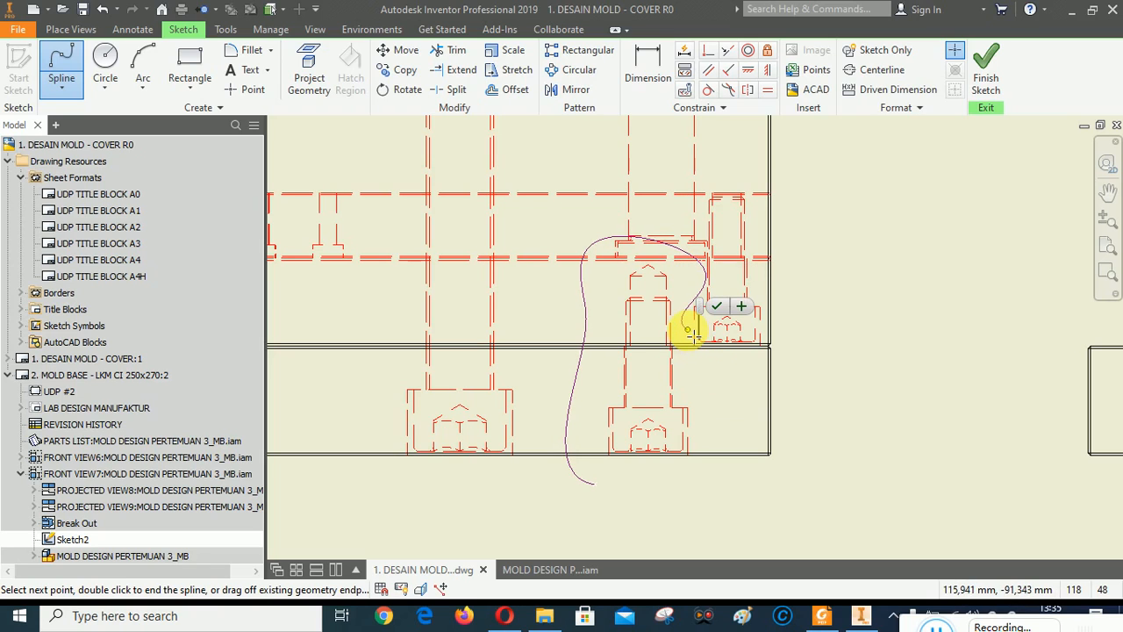
click(711, 400)
click(701, 484)
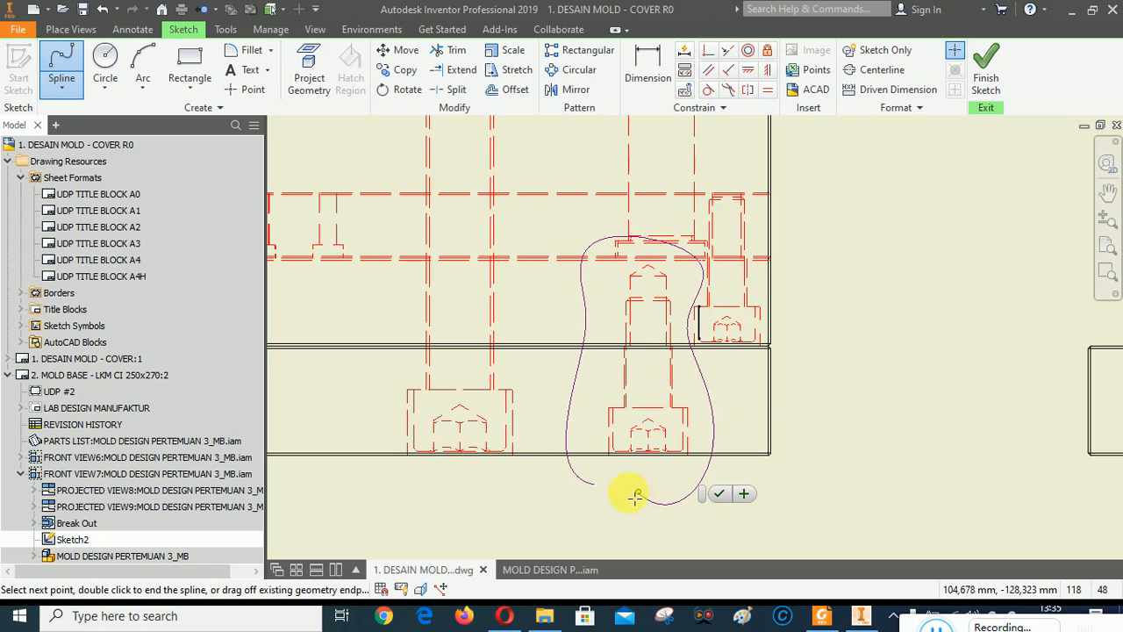
click(594, 483)
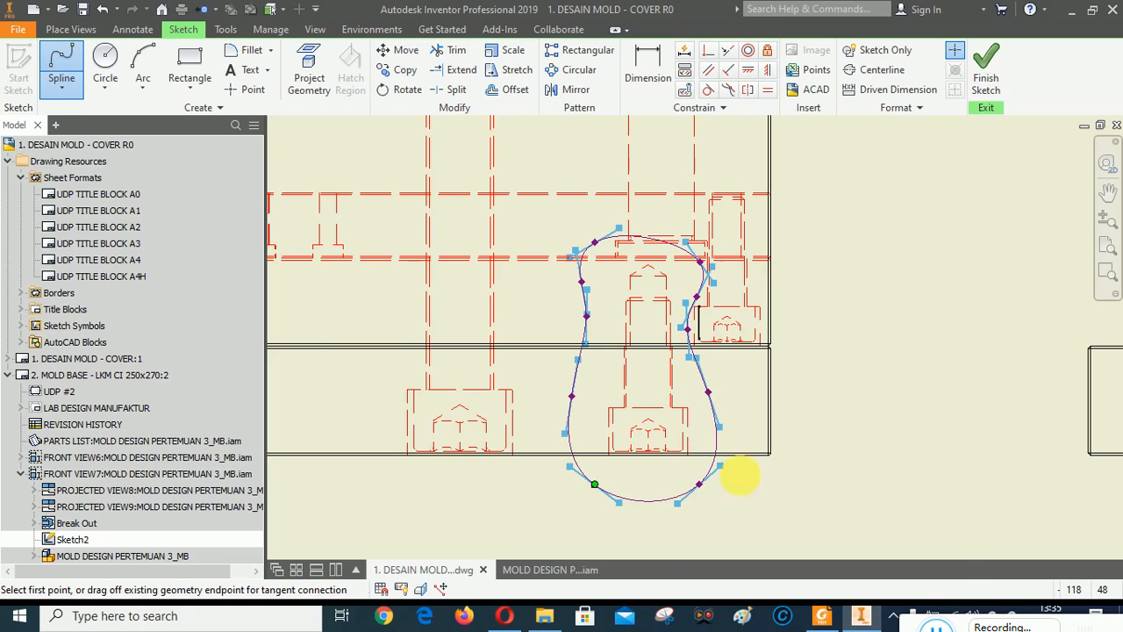
right_click(912, 385)
click(960, 382)
Tighten the closed spline around the right short cap screw by moving its lower-right, right-side and upper-left points inward, and finish the sketch.
scroll(718, 476, down, 3)
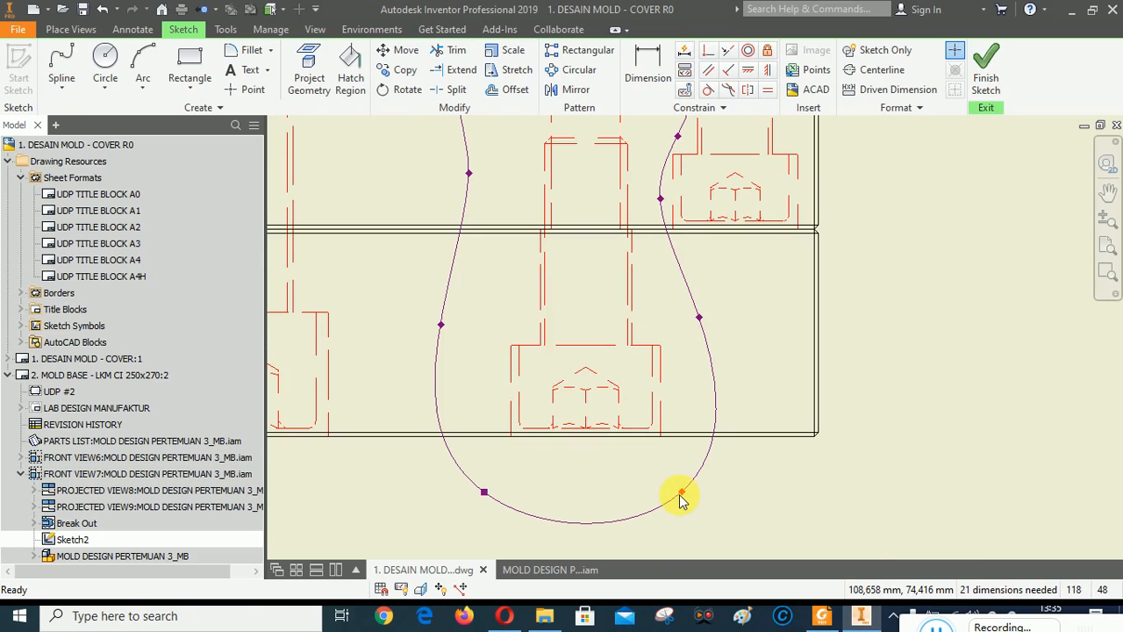
drag(681, 494, 688, 472)
drag(684, 316, 684, 315)
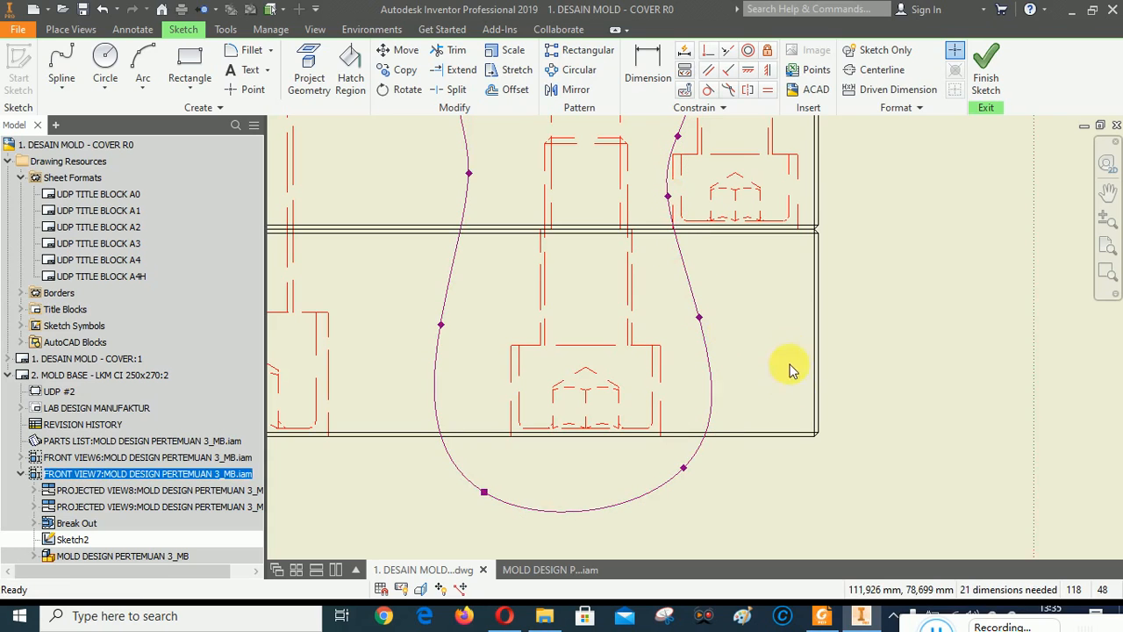
scroll(792, 394, up, 2)
scroll(598, 223, down, 2)
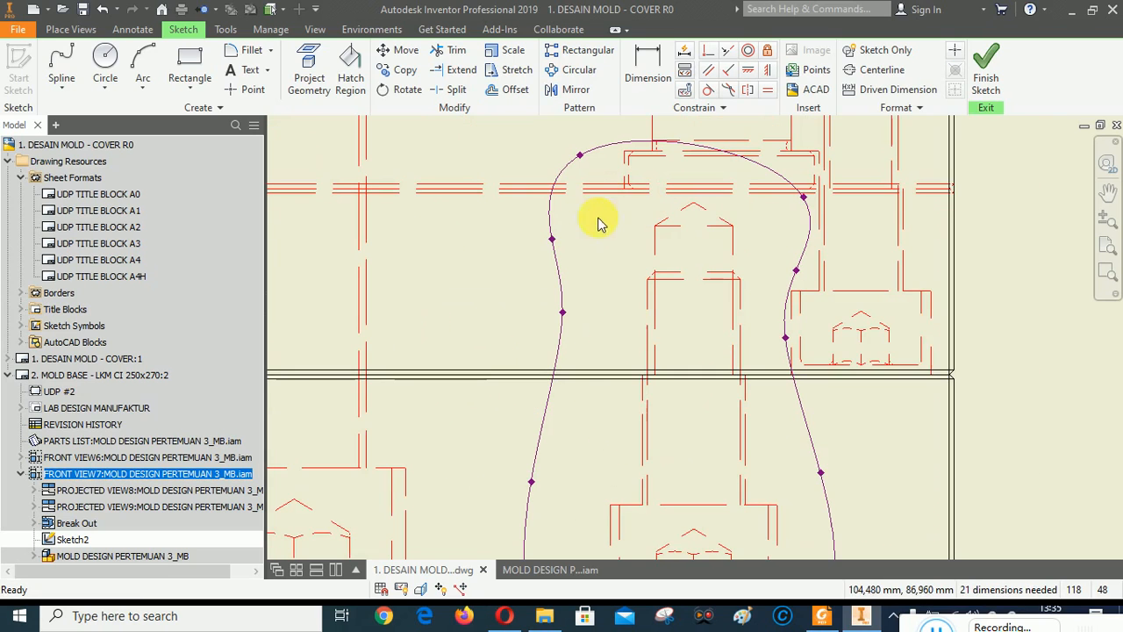
drag(554, 239, 571, 243)
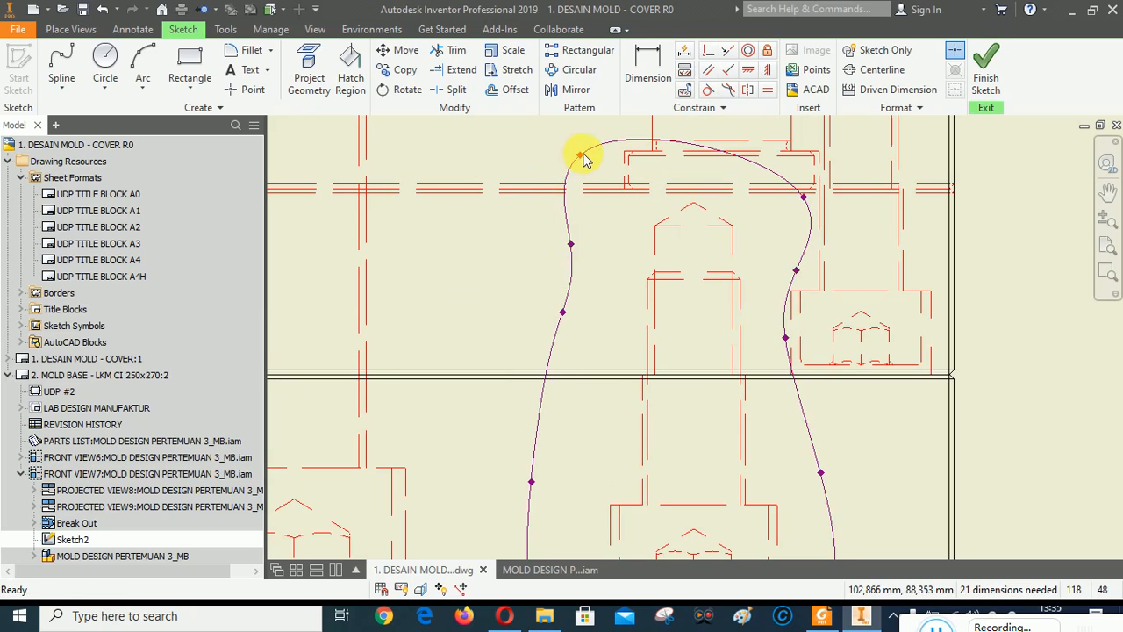
mouse_move(580, 156)
mouse_down()
mouse_move(606, 185)
mouse_move(589, 176)
mouse_up()
click(865, 296)
scroll(647, 268, up, 2)
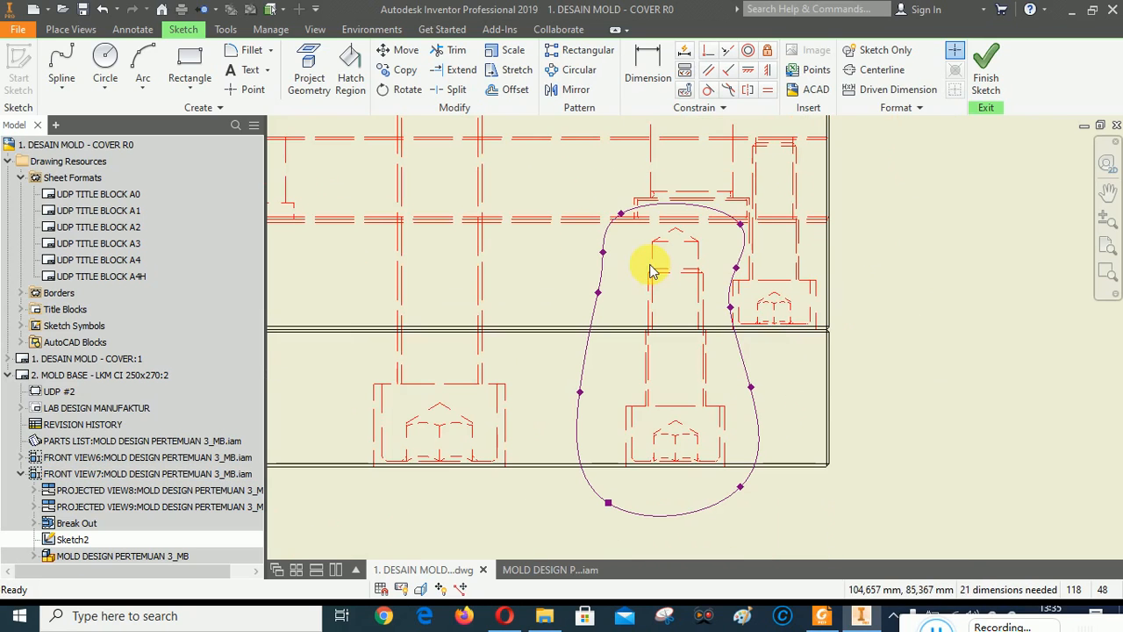
click(985, 62)
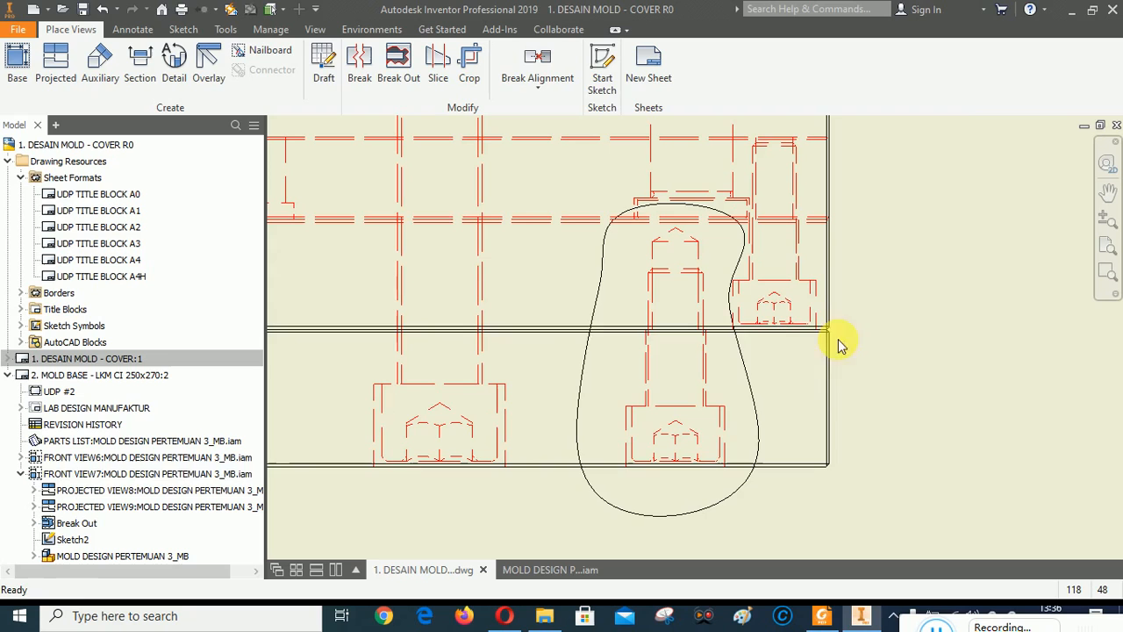
Create a break-out section in the front view from the new closed spline, with the depth taken From Point at the short screw's head corner.
click(397, 60)
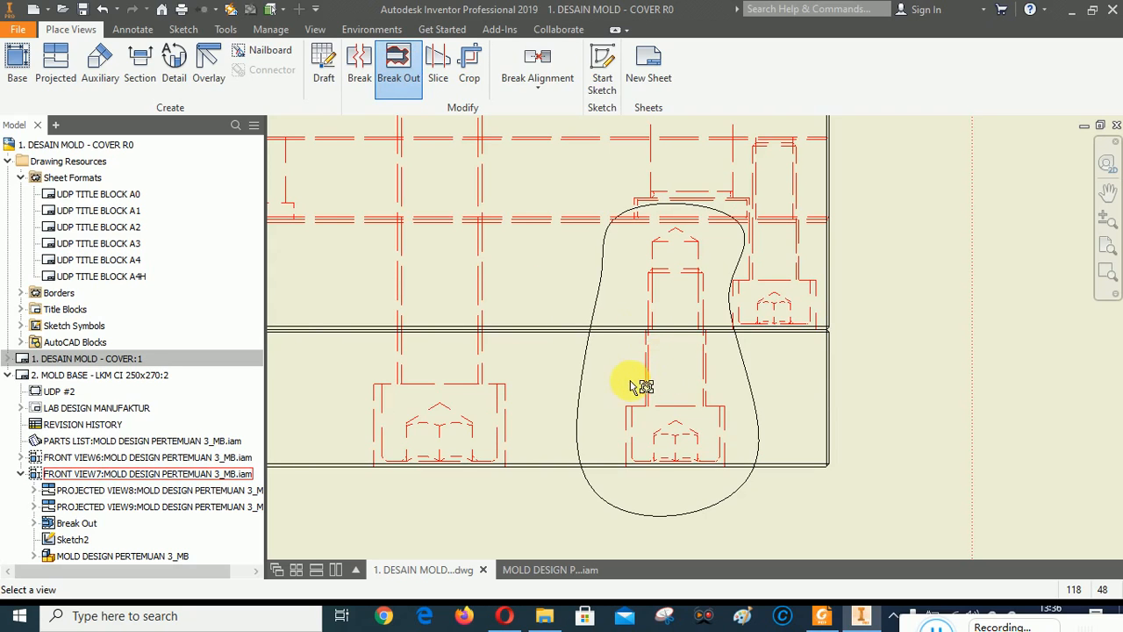
click(656, 456)
scroll(657, 458, down, 3)
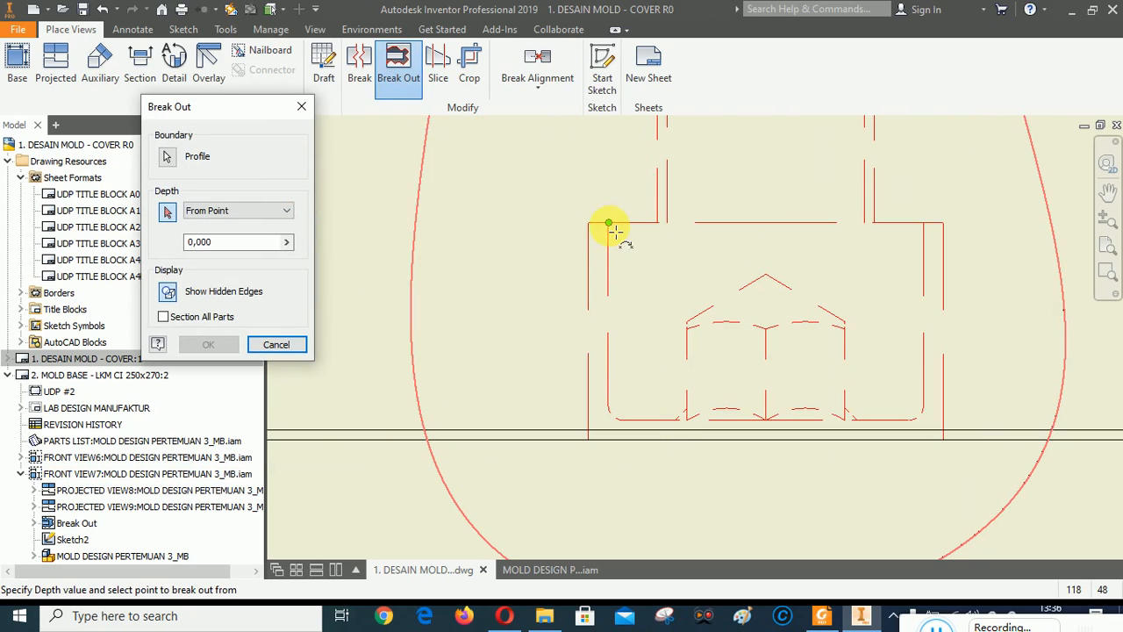
click(608, 223)
click(224, 344)
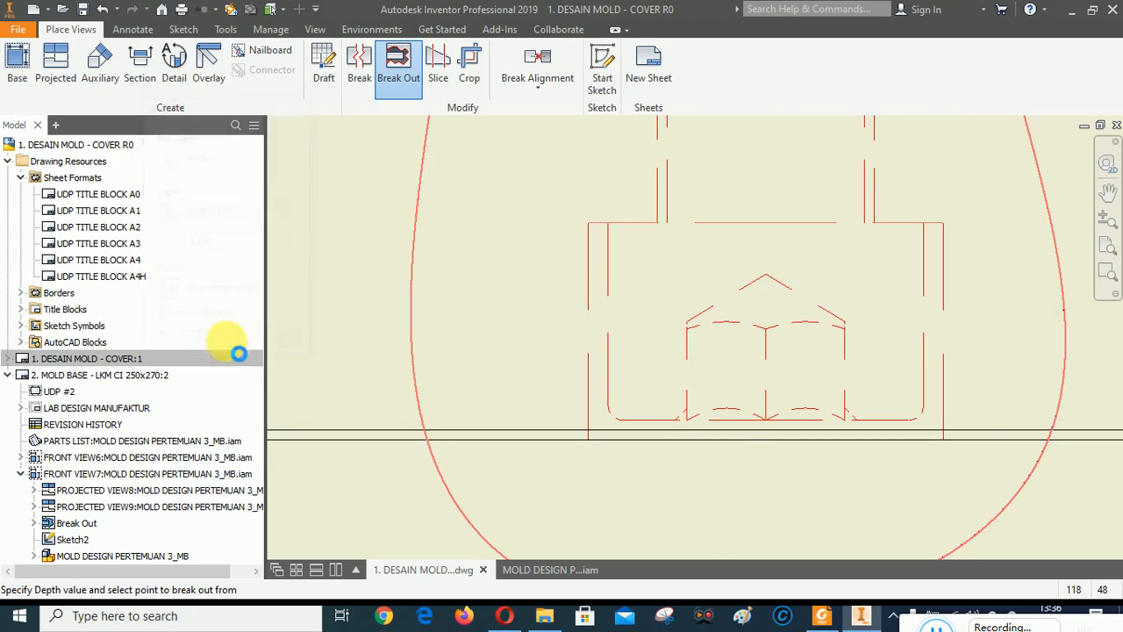
scroll(734, 450, up, 5)
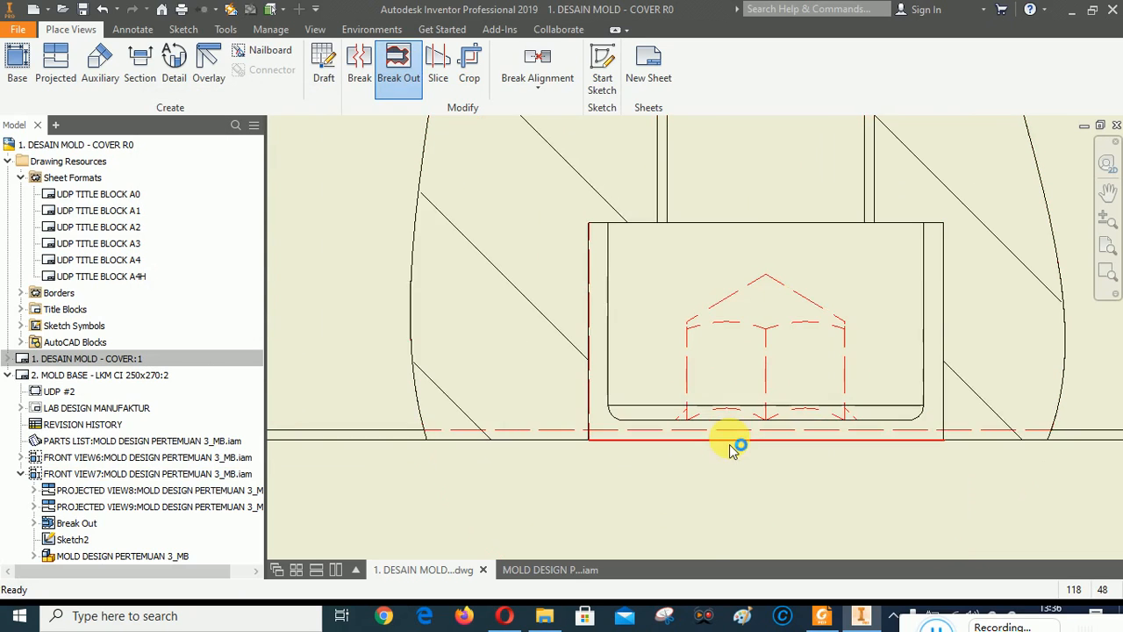
scroll(904, 443, up, 4)
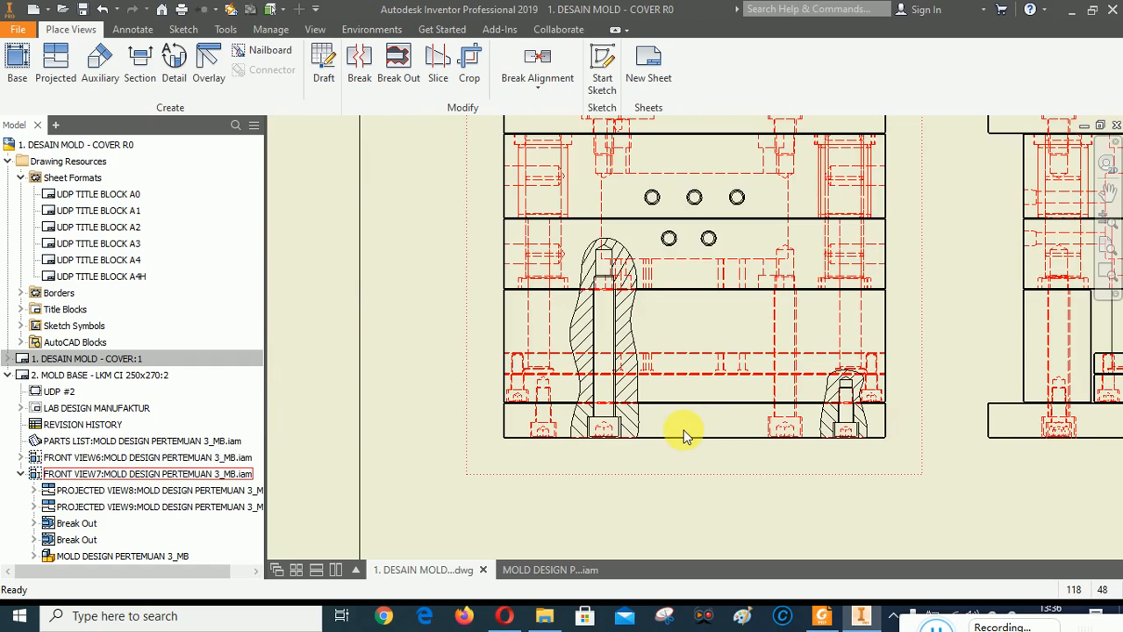
Edit the front view's display options to show thread features.
scroll(686, 436, down, 3)
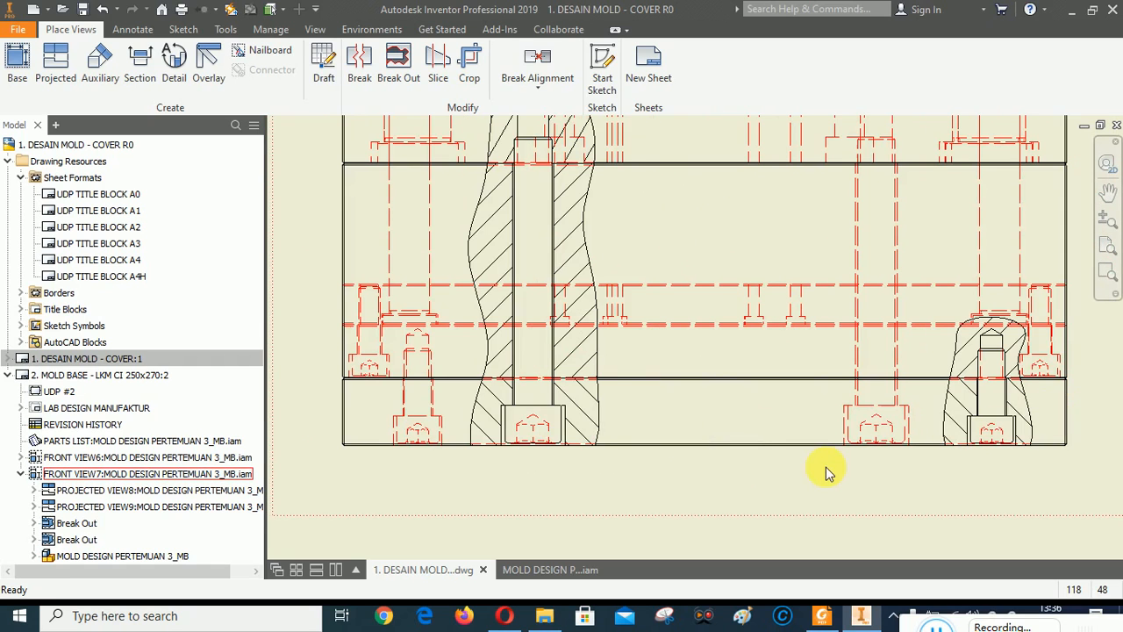
scroll(702, 473, up, 2)
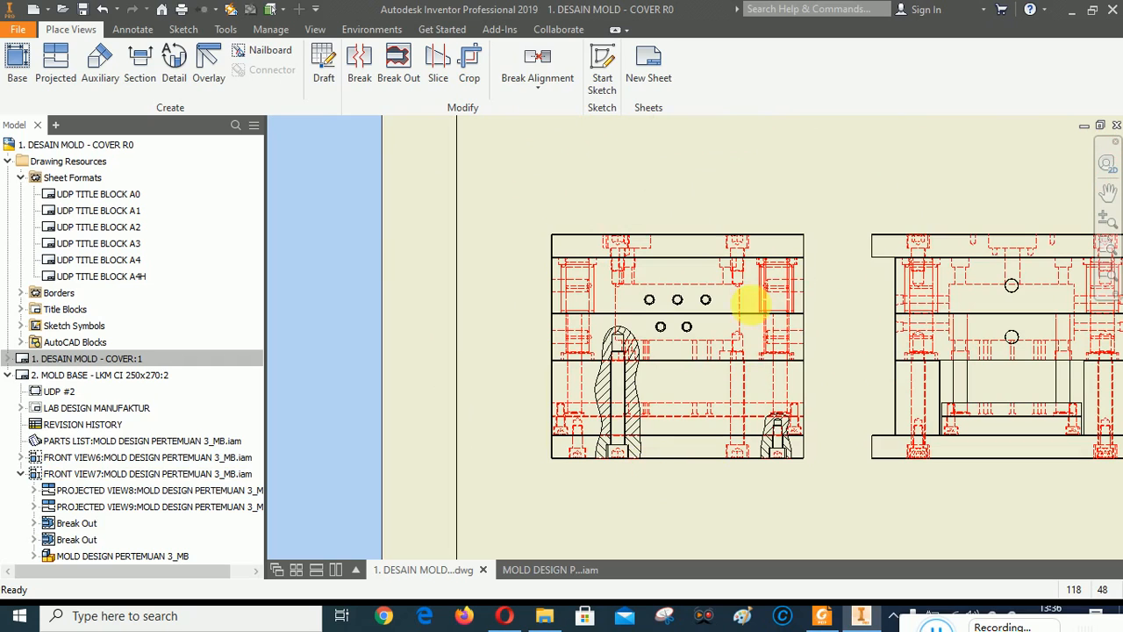
click(681, 235)
right_click(668, 222)
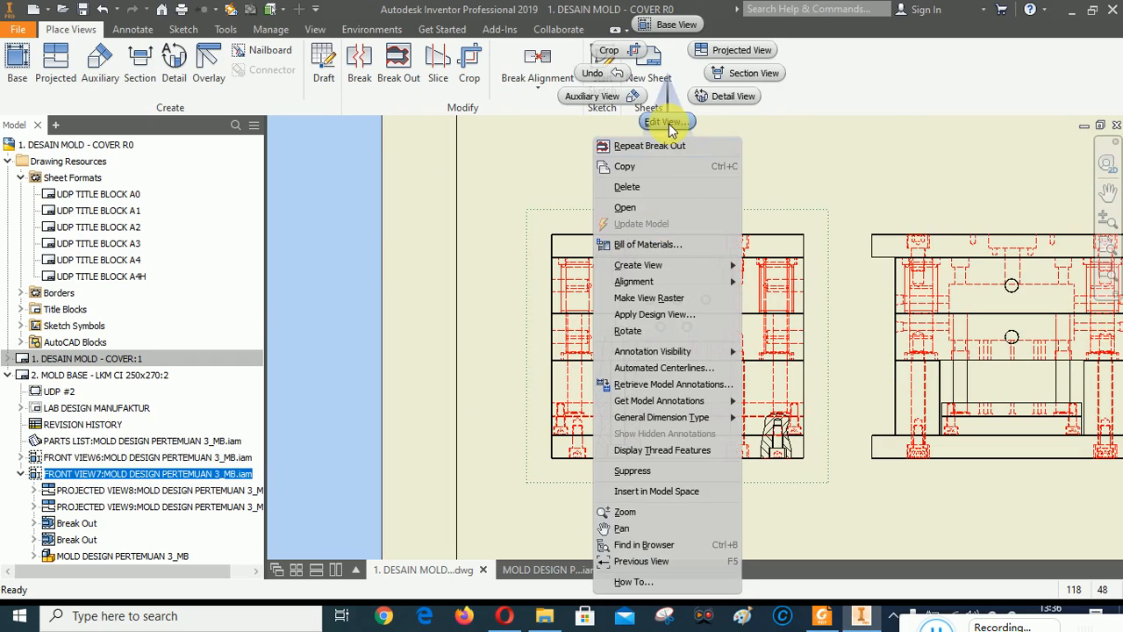
click(663, 200)
click(216, 56)
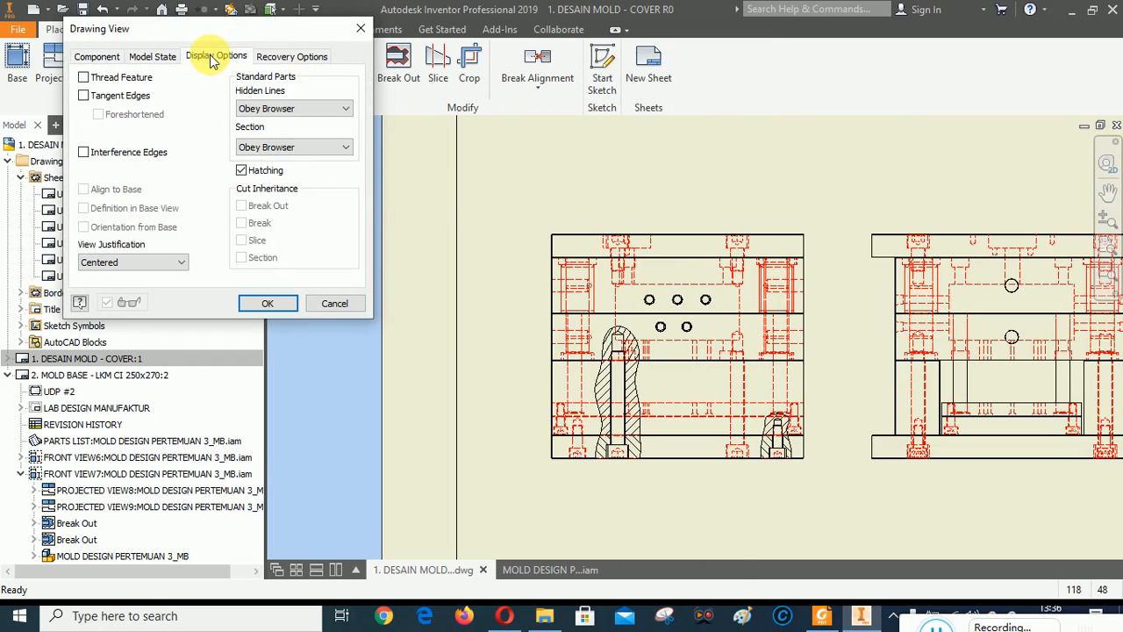
click(83, 77)
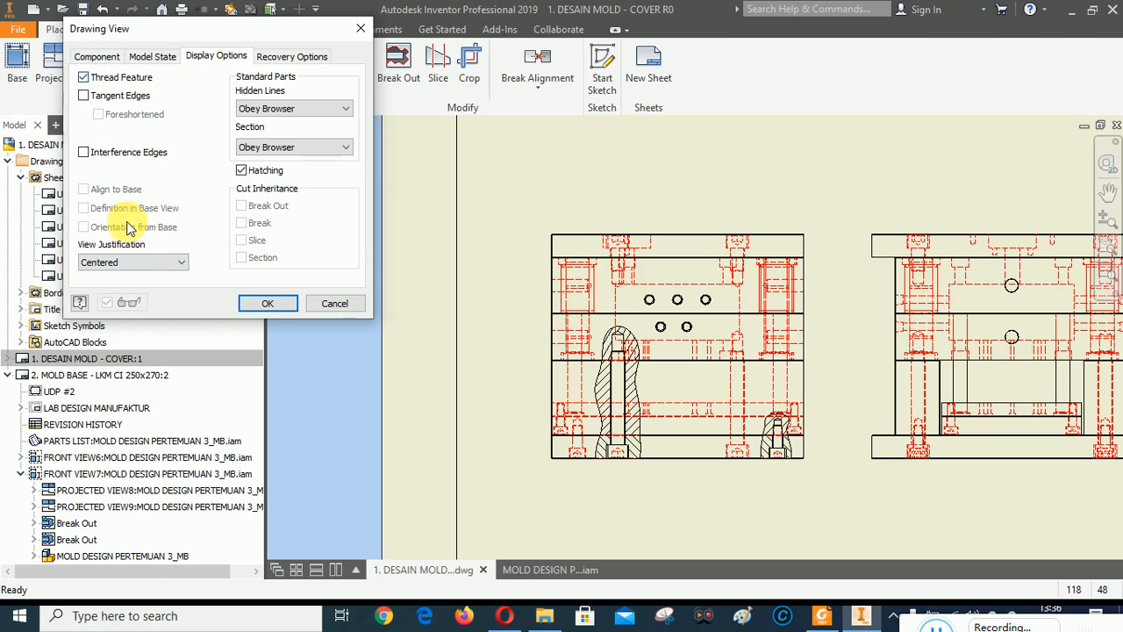
click(267, 302)
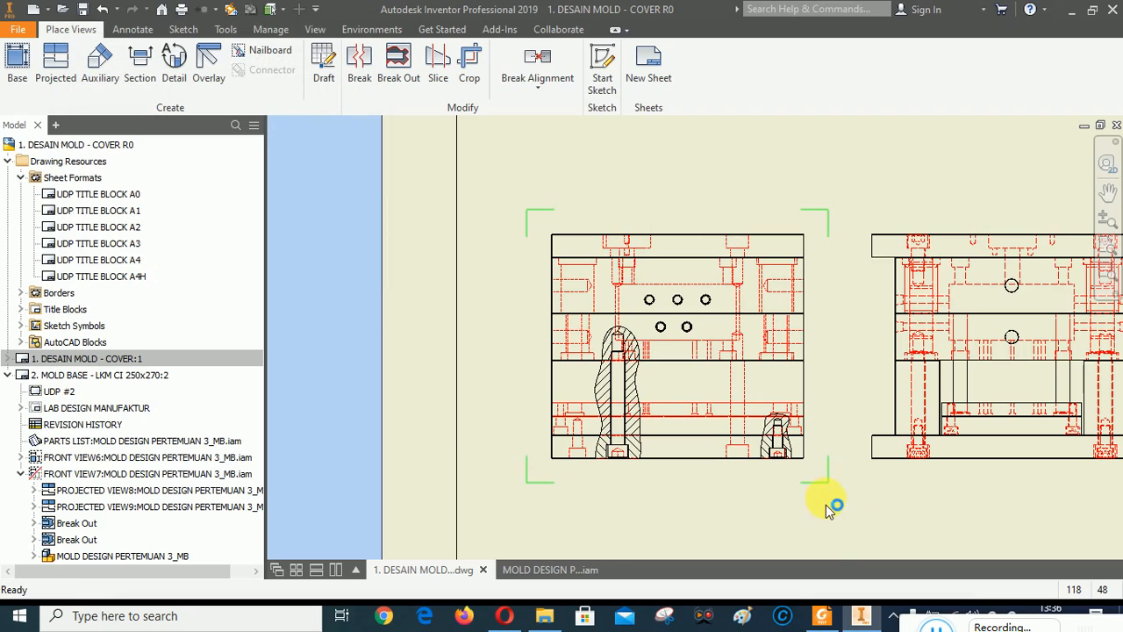
Enable the Thread Feature display for the projected side view beside the front view.
right_click(911, 220)
click(911, 142)
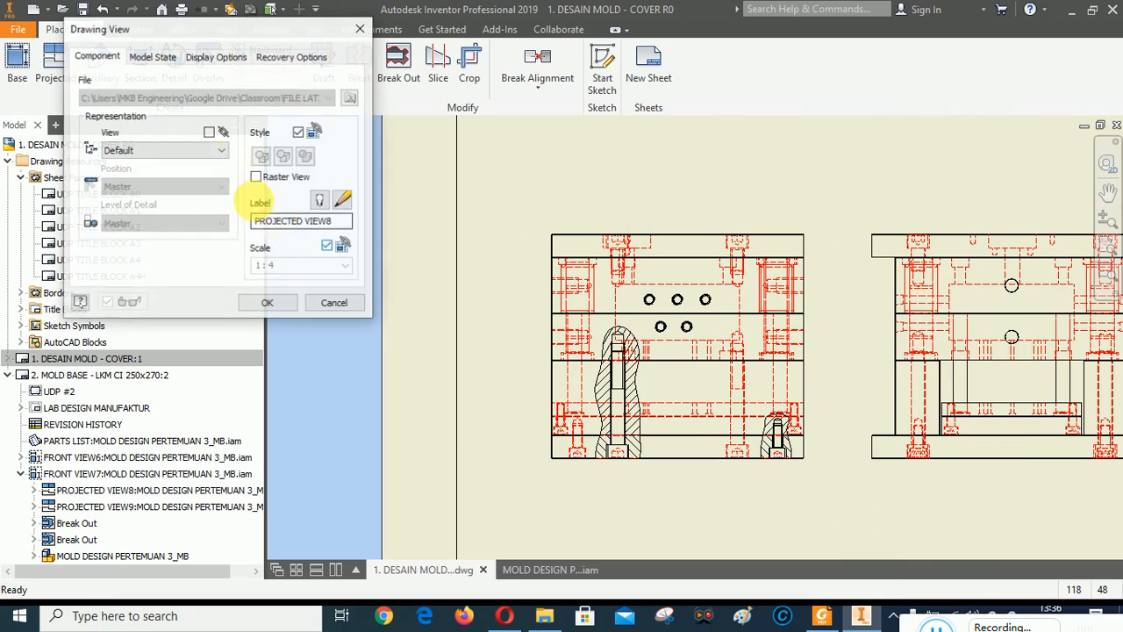
click(202, 58)
click(83, 78)
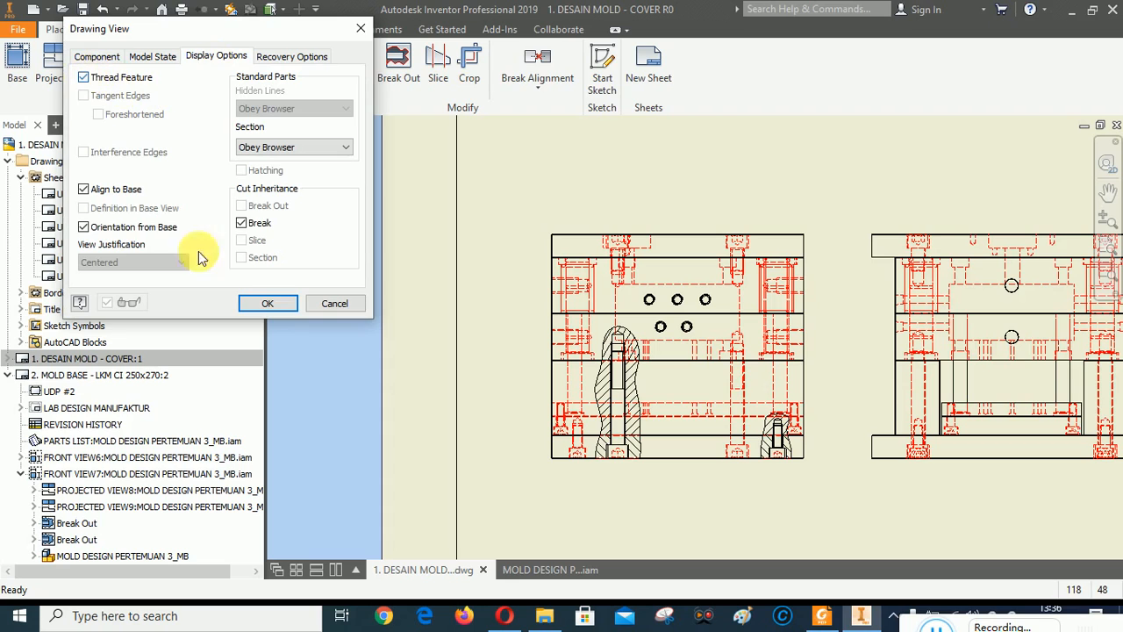
click(270, 304)
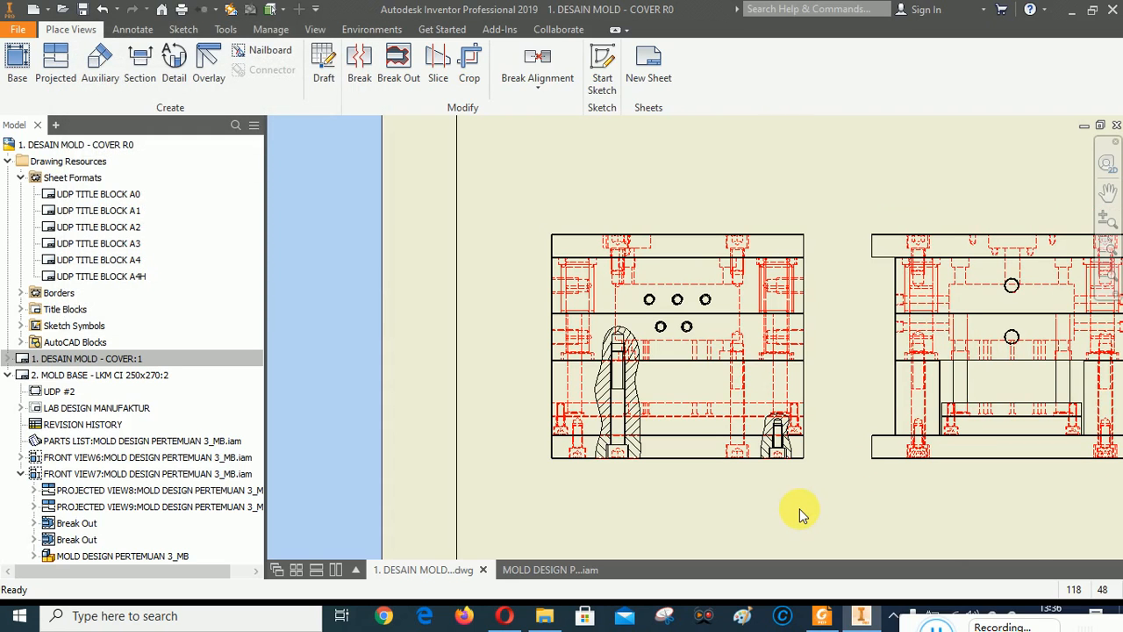
Enable the Thread Feature display for the projected plan view above the front view.
scroll(800, 508, down, 4)
scroll(773, 355, up, 3)
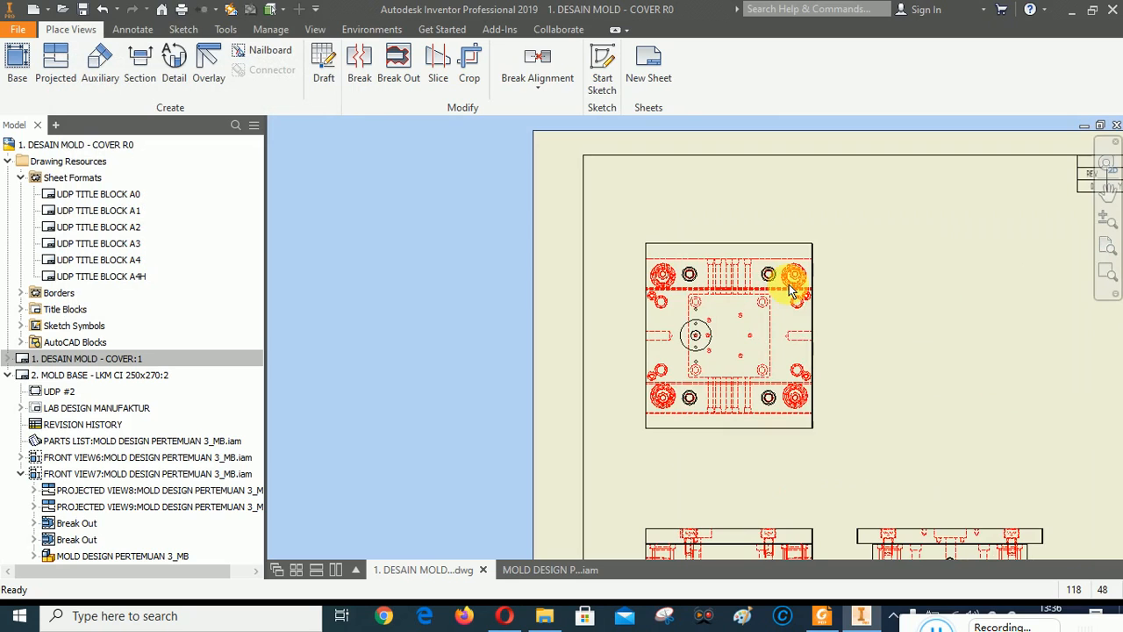
right_click(737, 235)
click(740, 145)
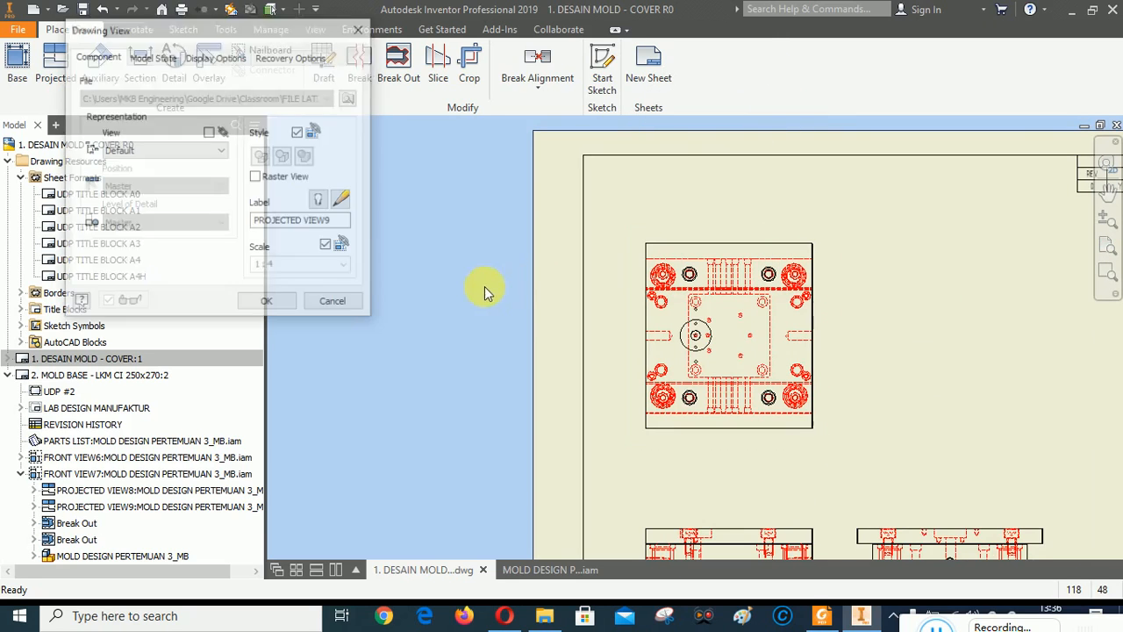
click(227, 56)
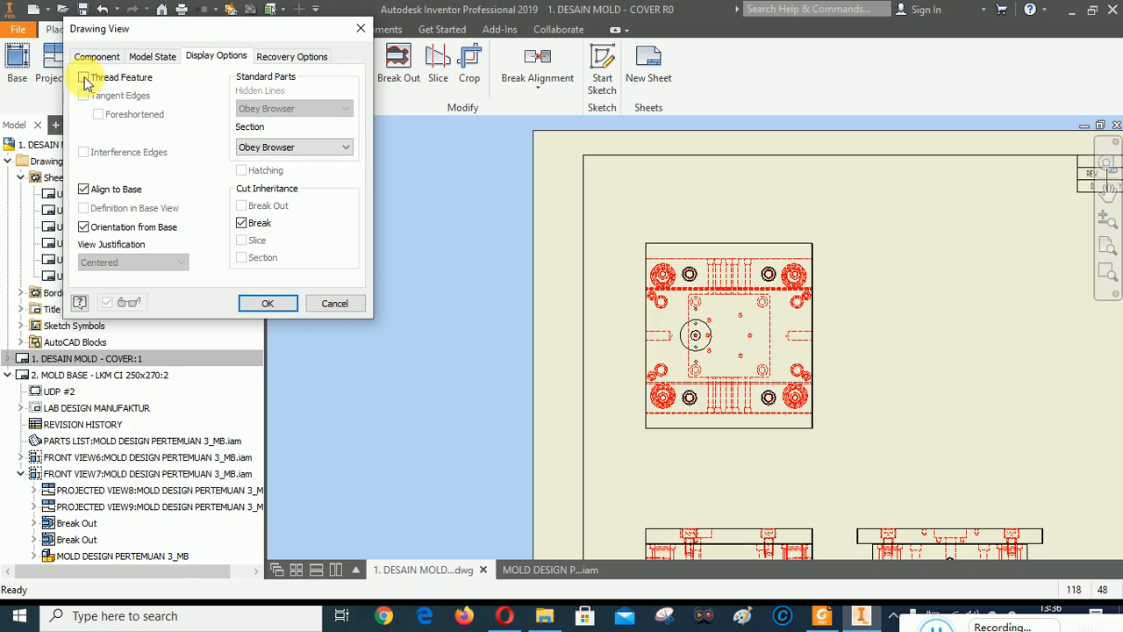
click(83, 77)
click(270, 304)
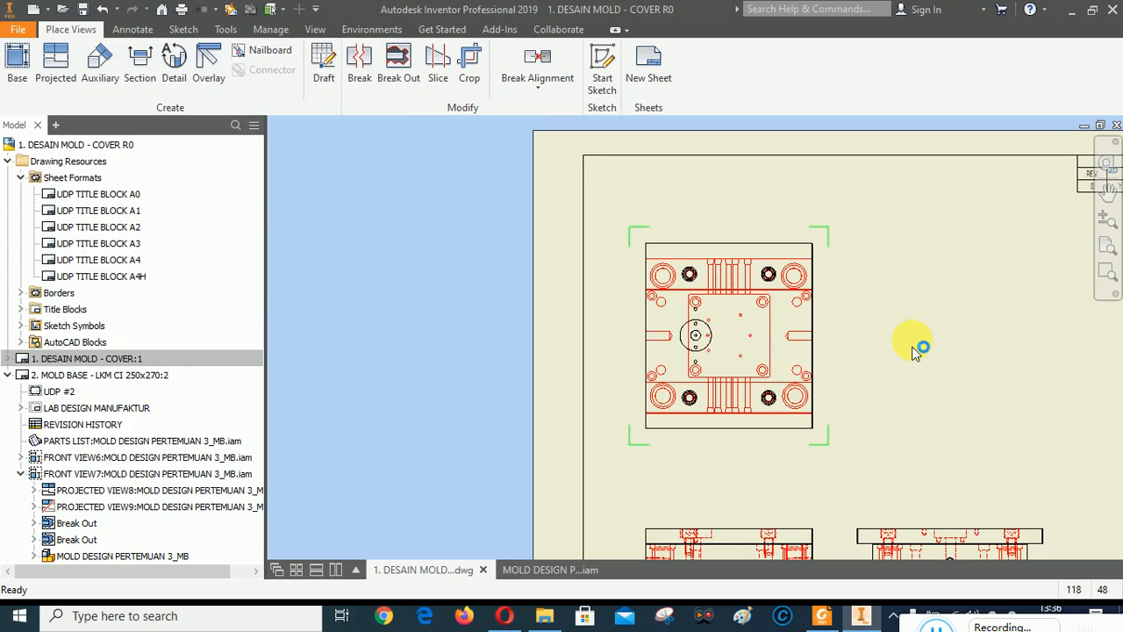
Start a new sketch attached to the front view for a break-out at the top plate's screws.
scroll(790, 290, down, 3)
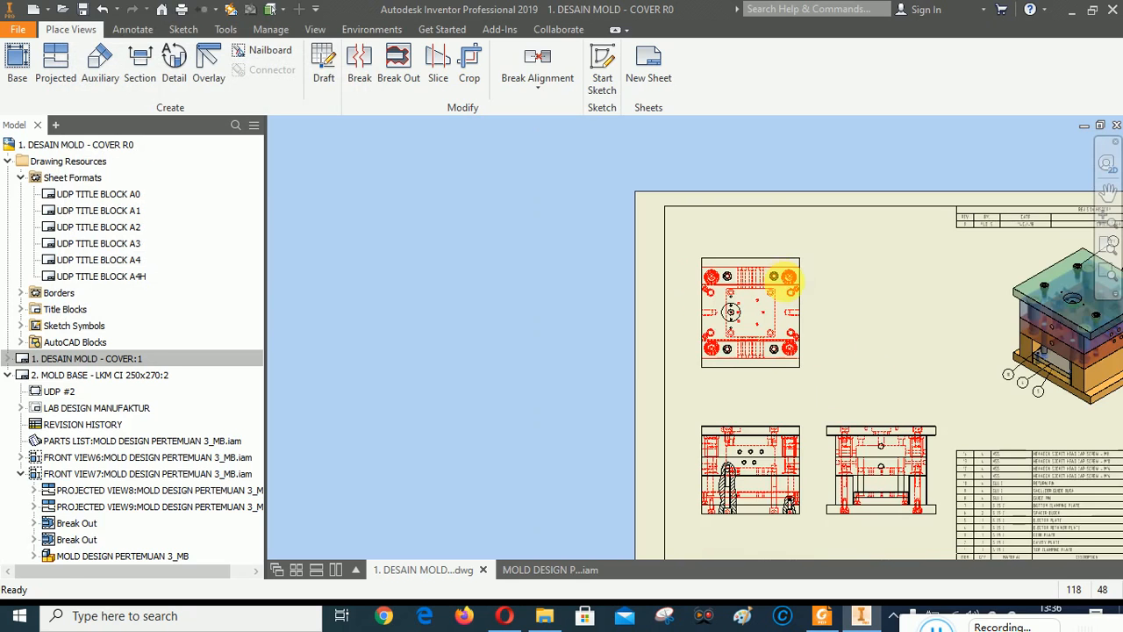
scroll(798, 527, up, 5)
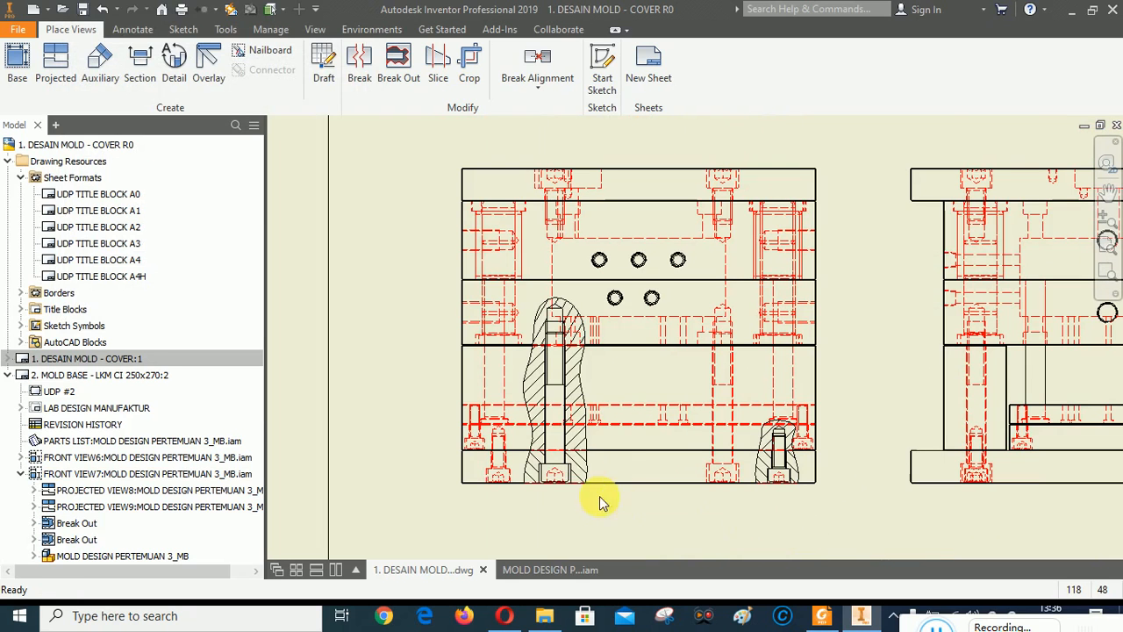
scroll(534, 431, up, 4)
scroll(578, 329, down, 3)
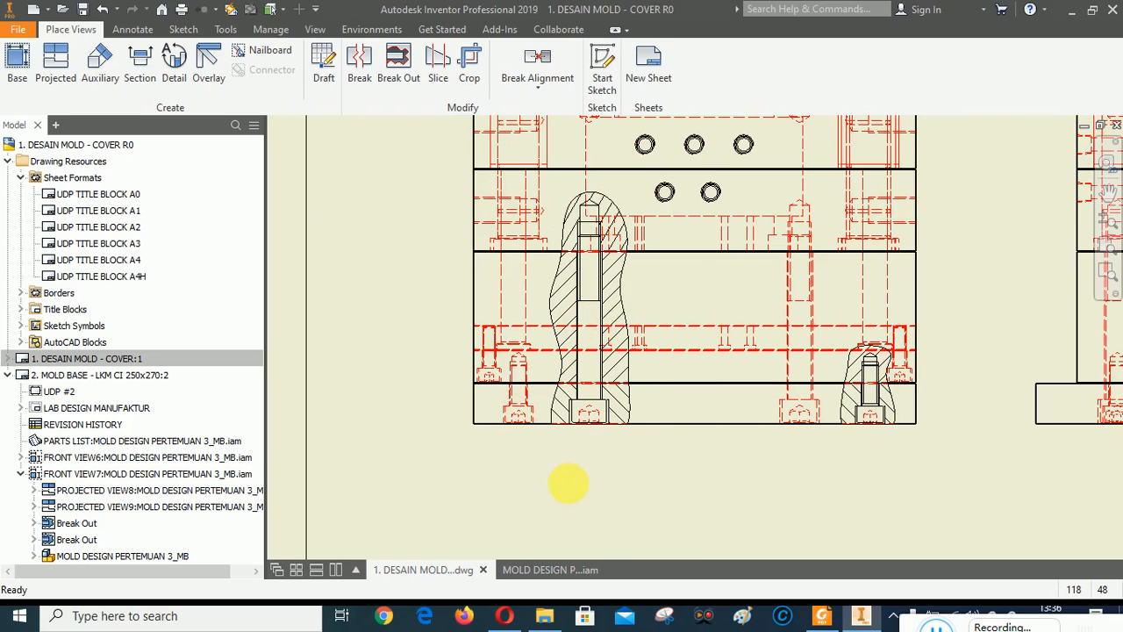
scroll(569, 489, down, 2)
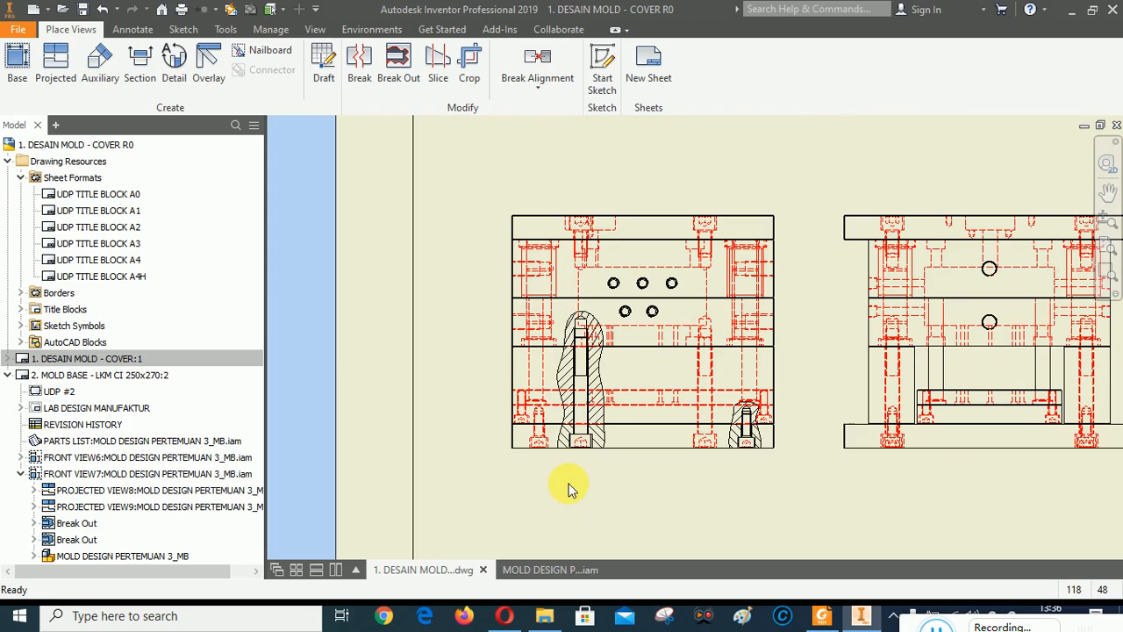
scroll(725, 249, up, 5)
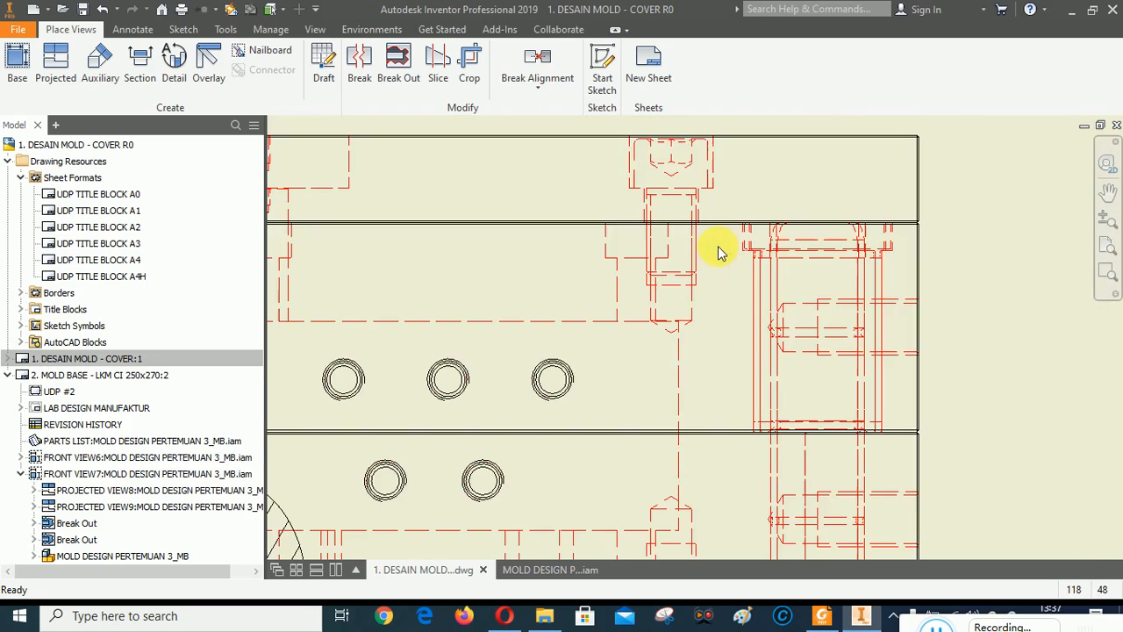
scroll(720, 376, down, 5)
click(730, 273)
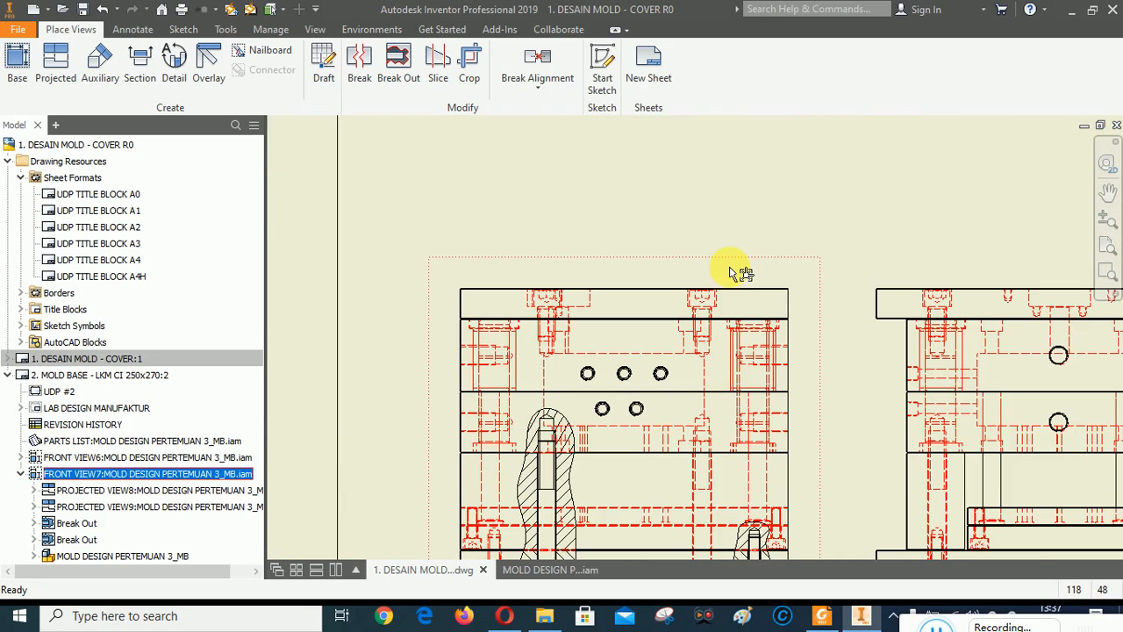
click(602, 70)
Draw a closed spline around the hidden screw in the front view's top clamping plate, enclosing its full depth, and finish the sketch.
scroll(762, 336, up, 5)
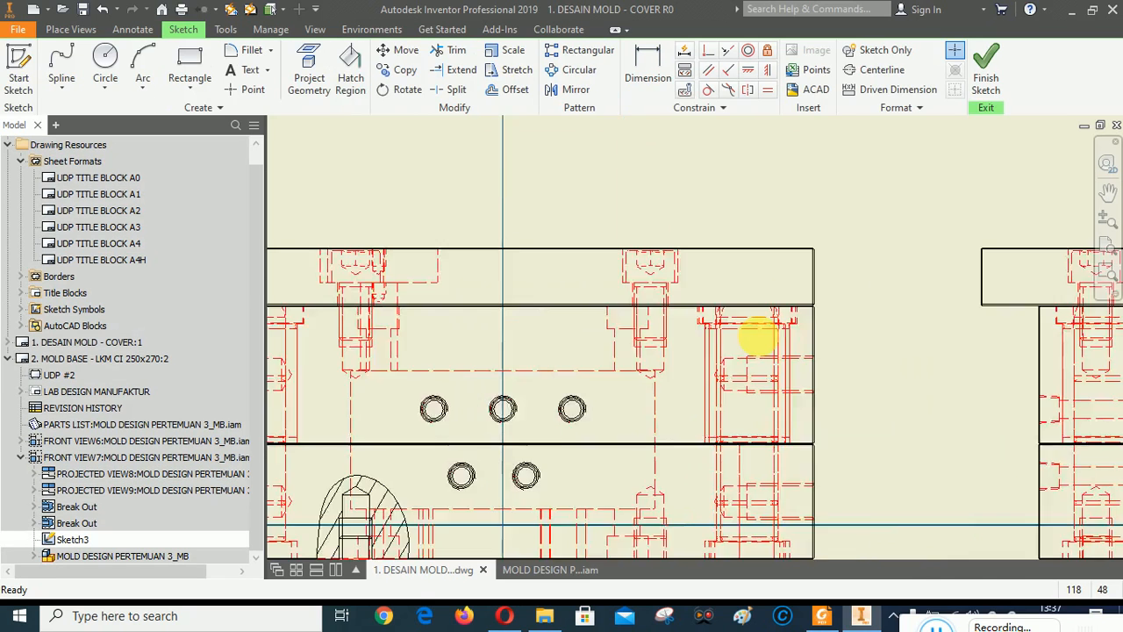
click(64, 62)
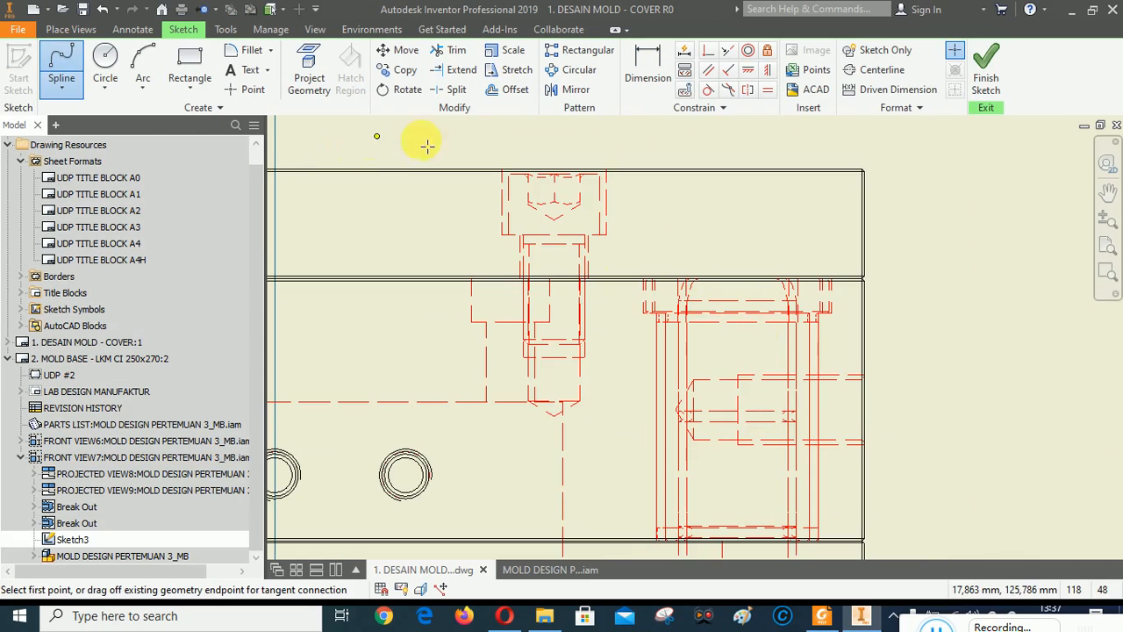
click(512, 133)
click(476, 151)
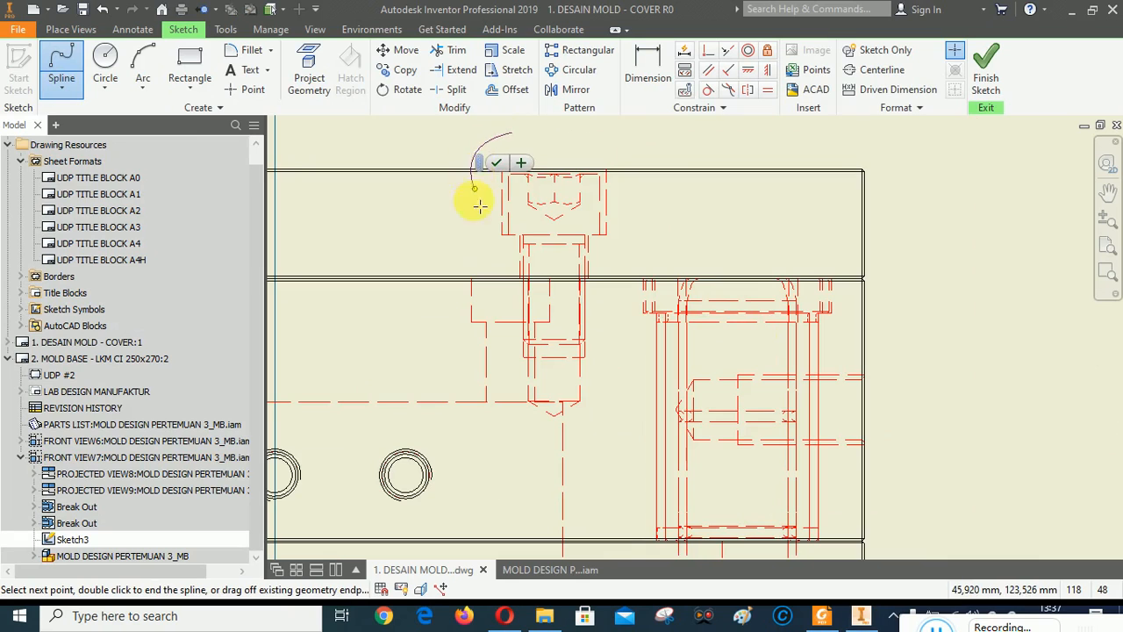
click(465, 204)
click(481, 280)
click(502, 365)
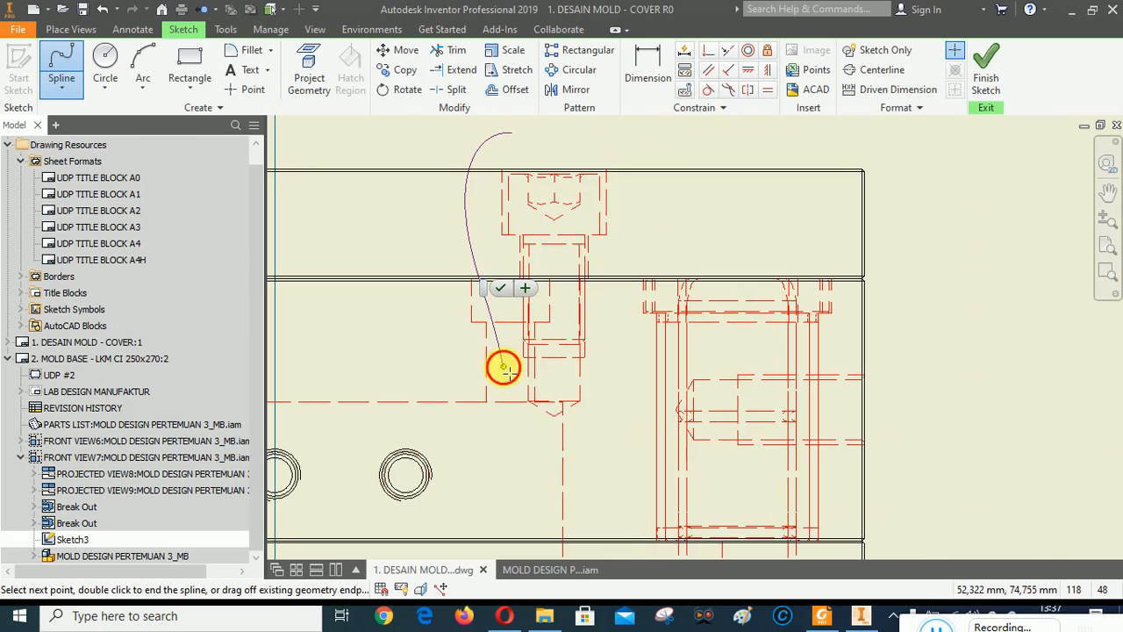
click(512, 423)
click(557, 440)
click(597, 403)
click(621, 322)
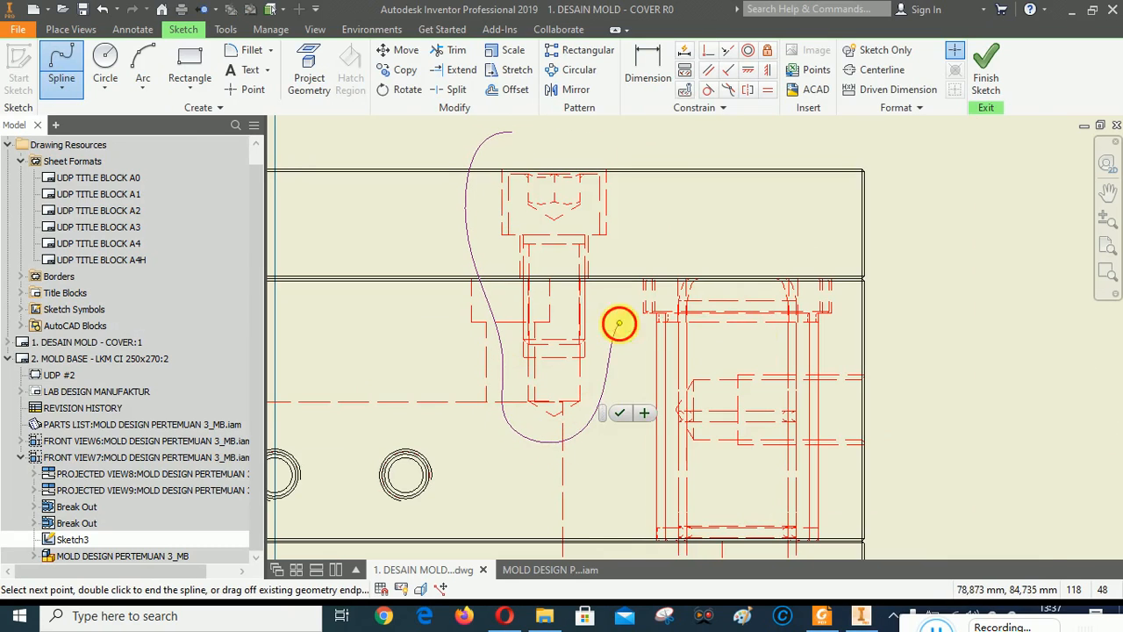
click(638, 244)
click(639, 191)
click(609, 129)
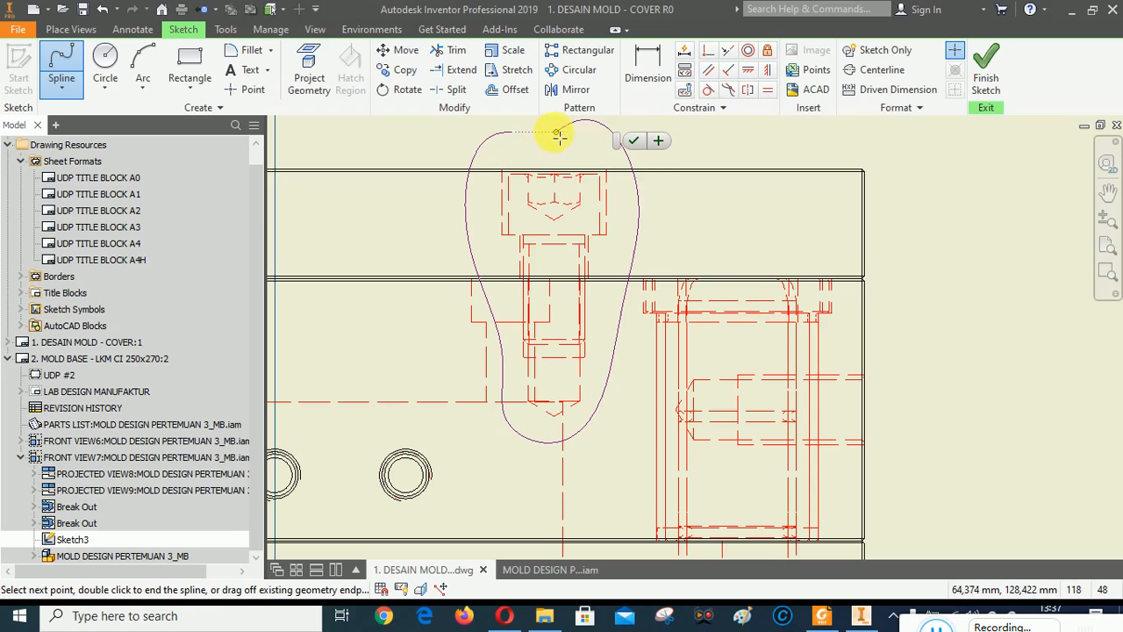
click(518, 136)
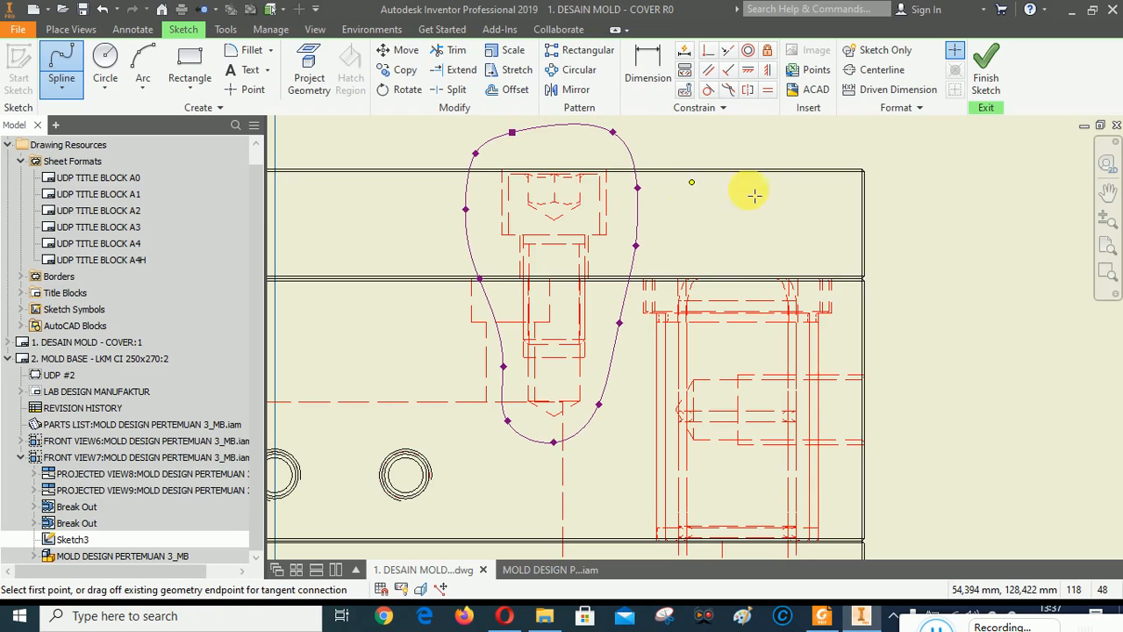
right_click(782, 201)
key(Escape)
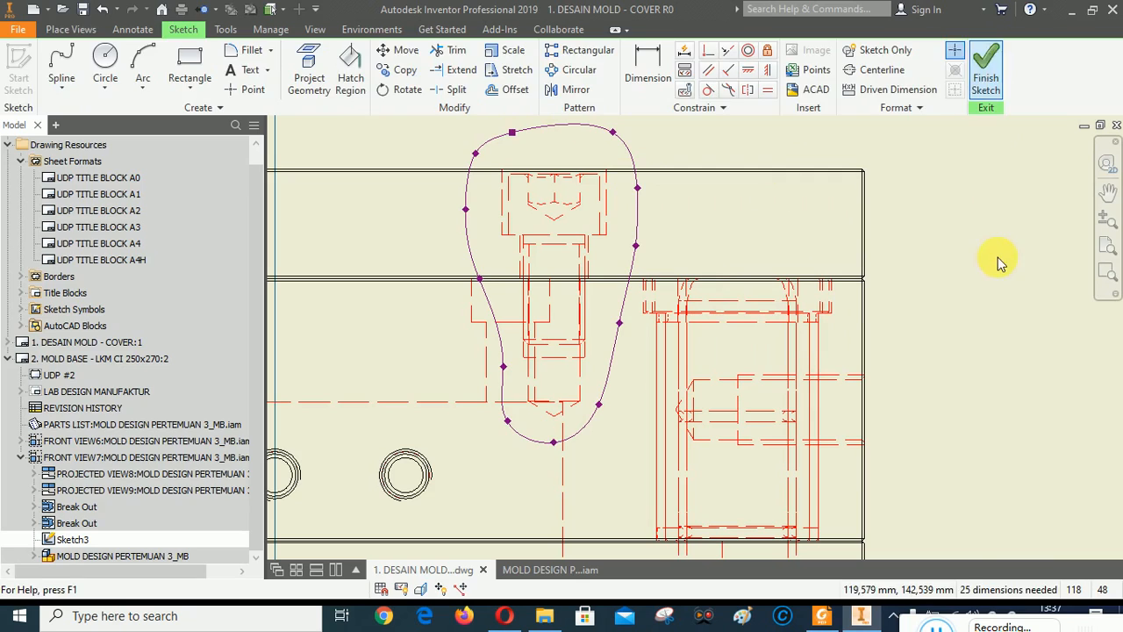
click(986, 70)
Create a break-out in the front view from the top-plate screw profile, taking the From Point depth at the lower corner of its counterbore.
click(399, 66)
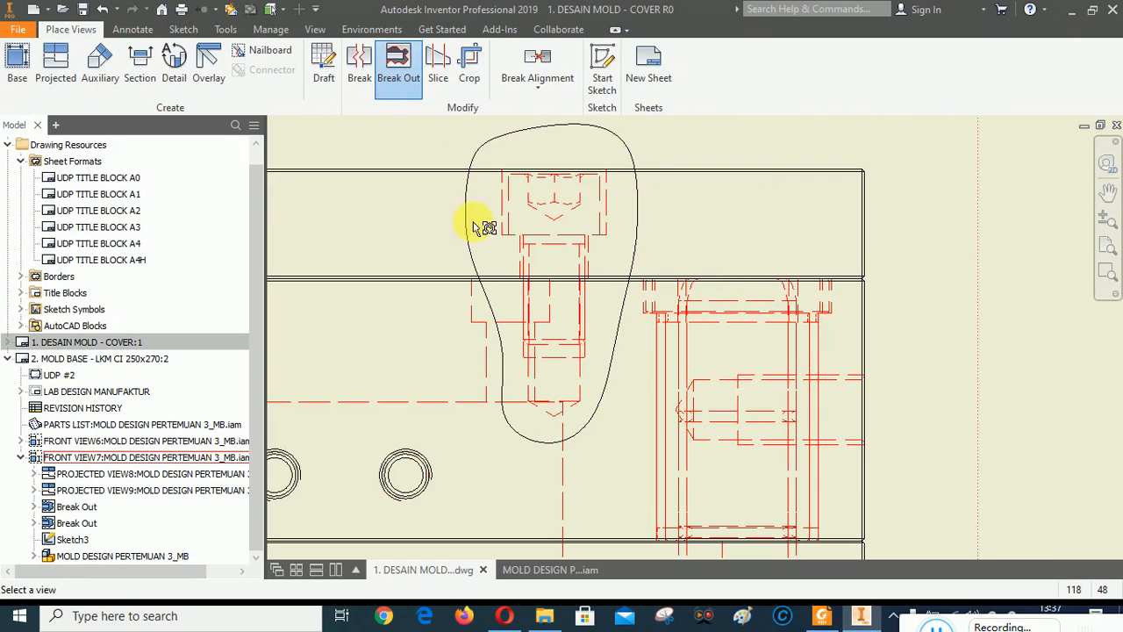
click(619, 236)
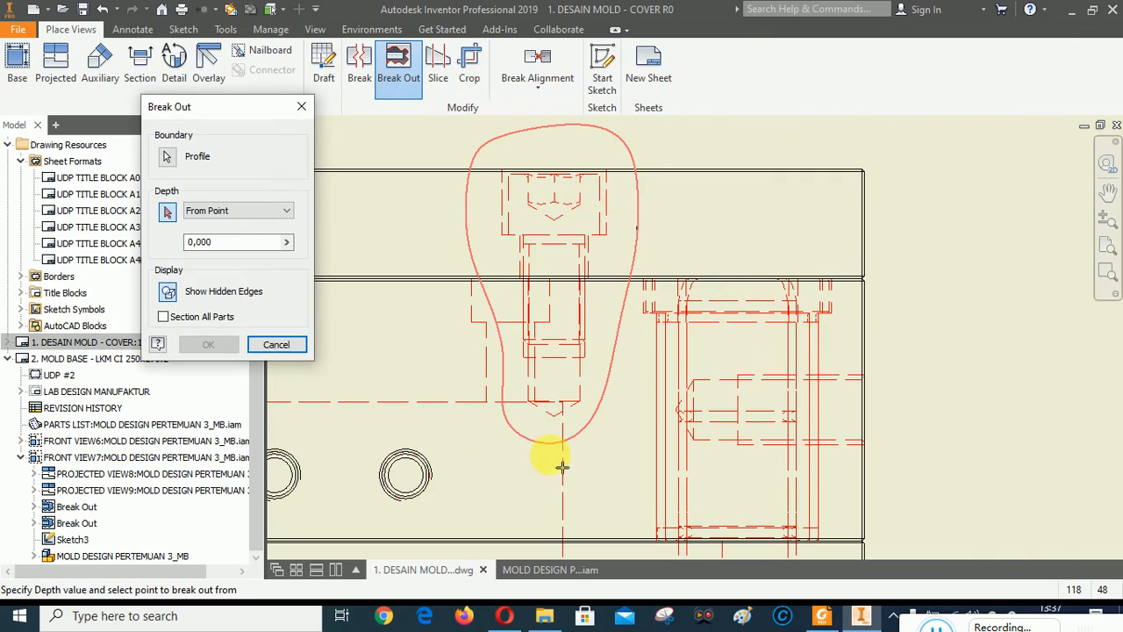
scroll(556, 426, up, 3)
scroll(576, 432, down, 2)
scroll(572, 397, down, 2)
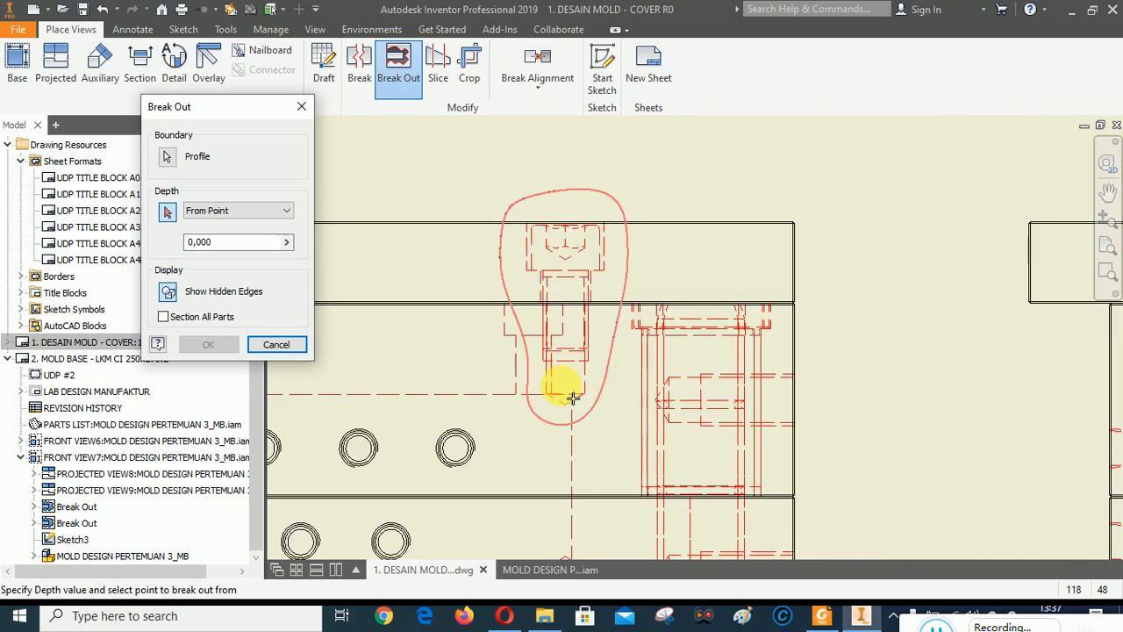
scroll(561, 299, up, 4)
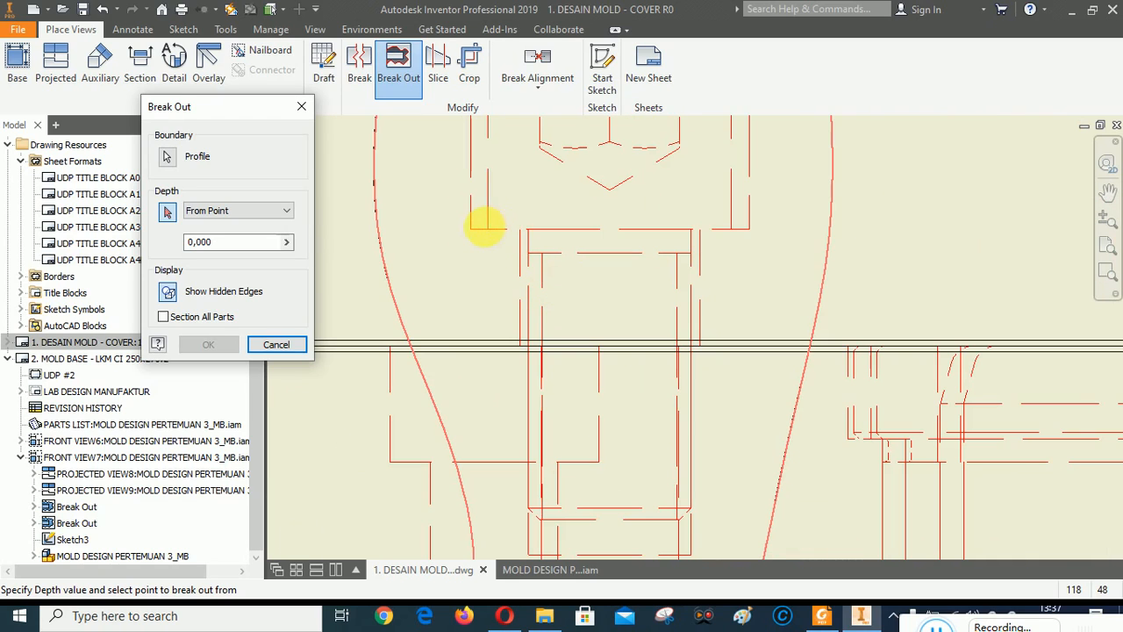
click(489, 230)
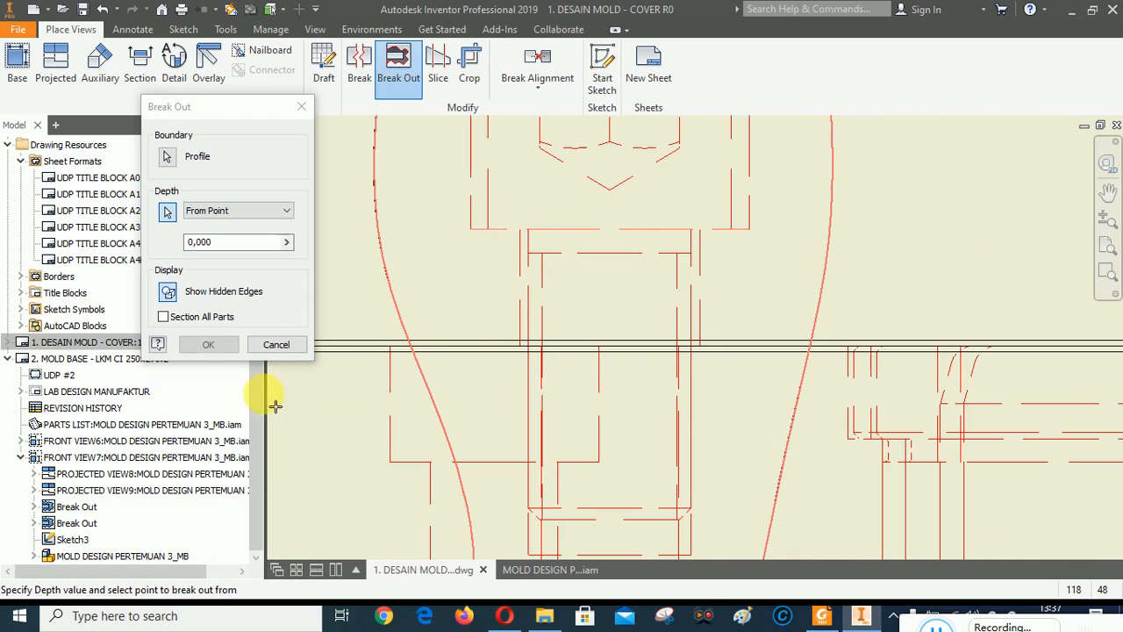
click(223, 344)
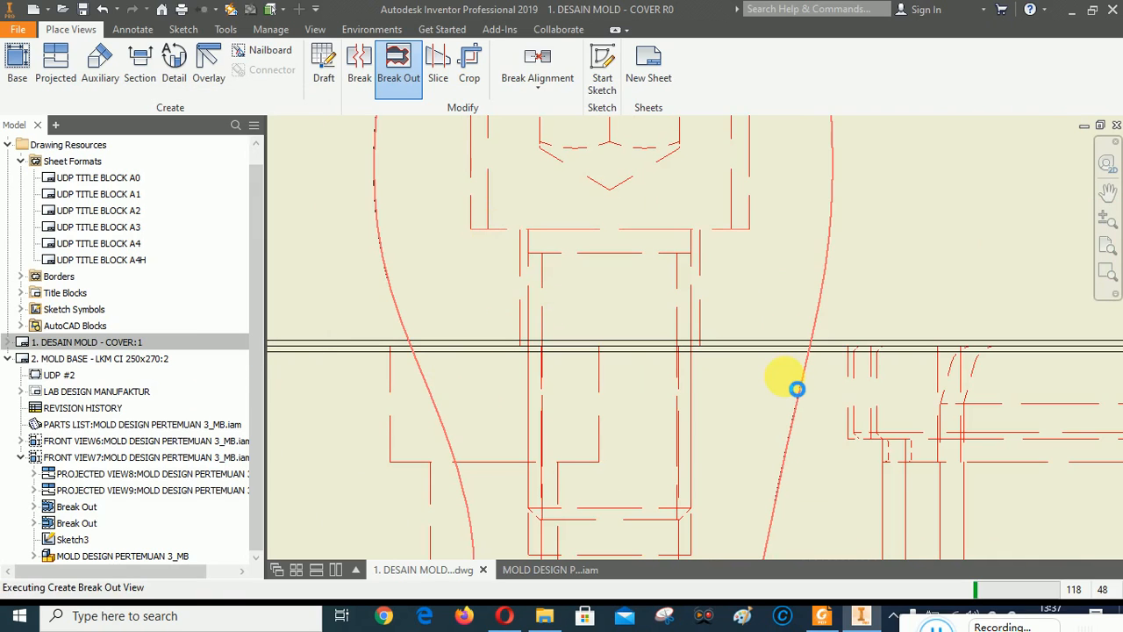
scroll(780, 382, down, 4)
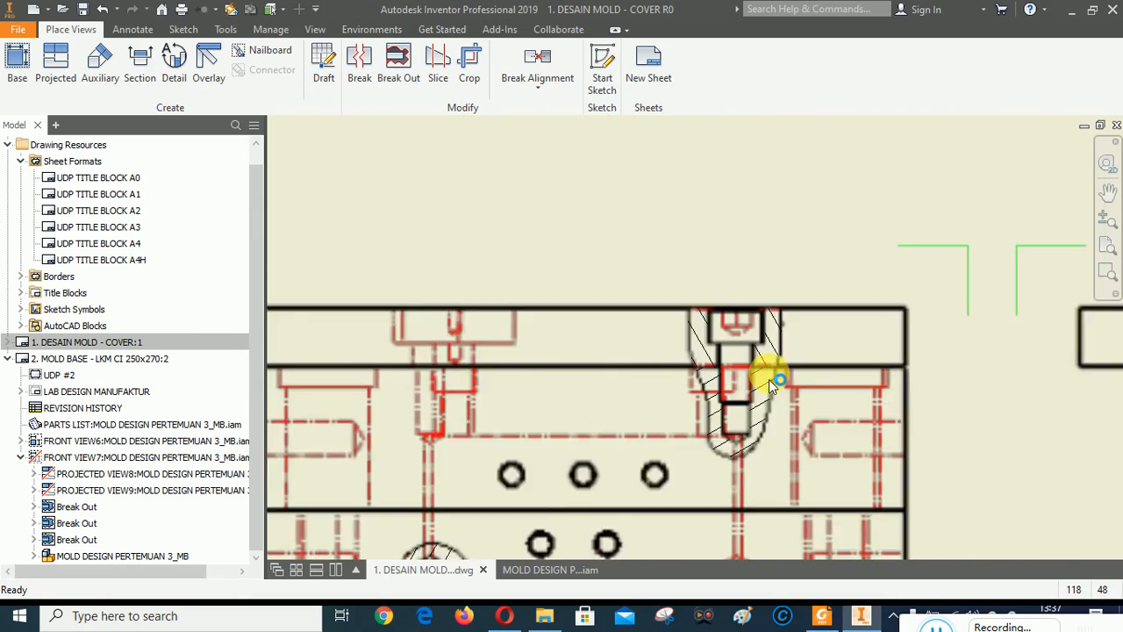
scroll(771, 383, down, 5)
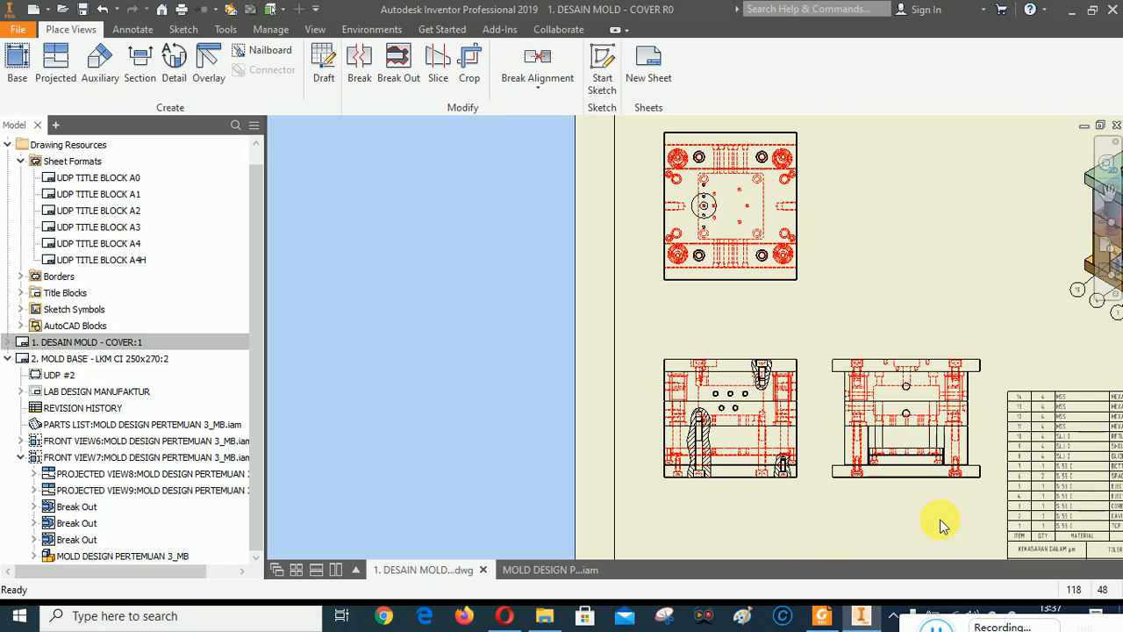
Start a sketch attached to the projected side view for a break-out at the ejector plates' screw beside the spacer block.
scroll(897, 505, up, 4)
scroll(771, 449, down, 2)
scroll(964, 410, up, 2)
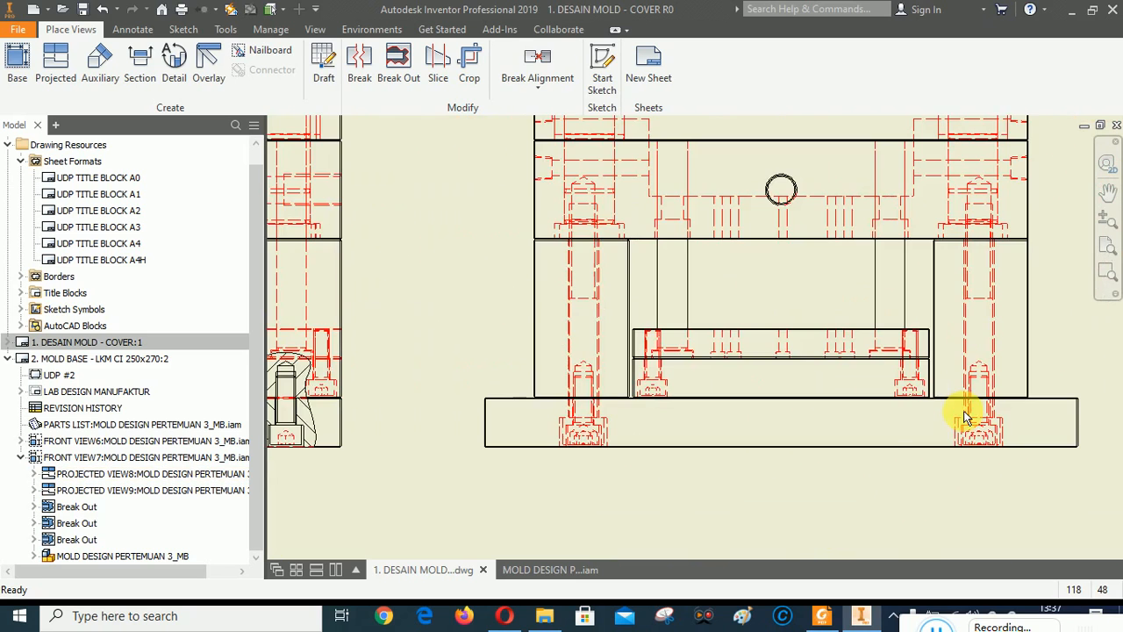
scroll(890, 417, up, 2)
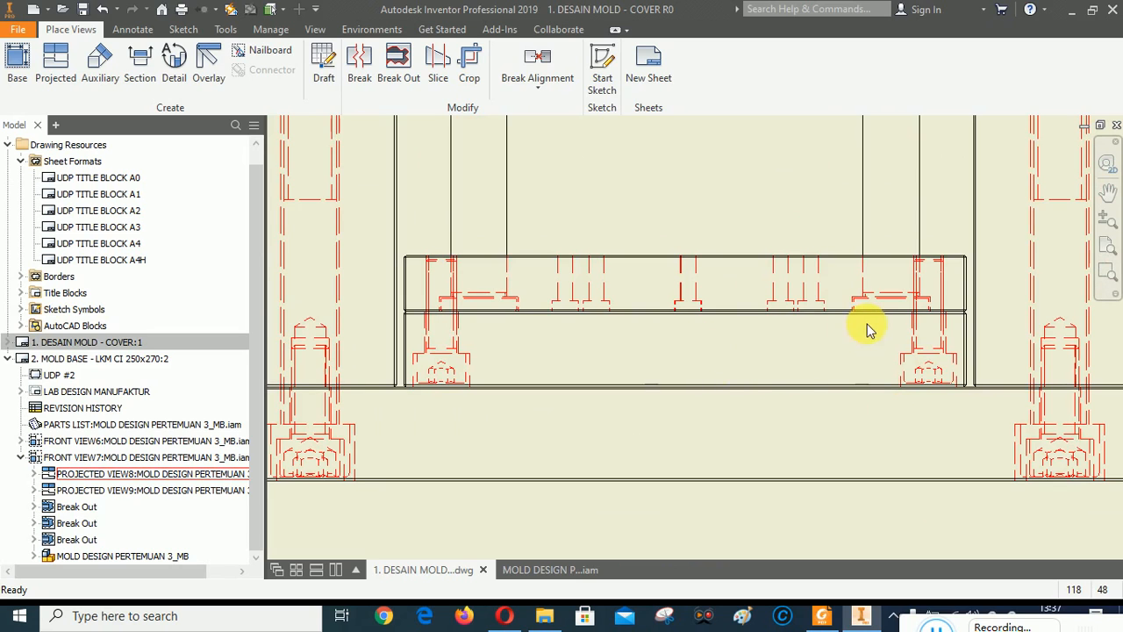
scroll(835, 431, down, 3)
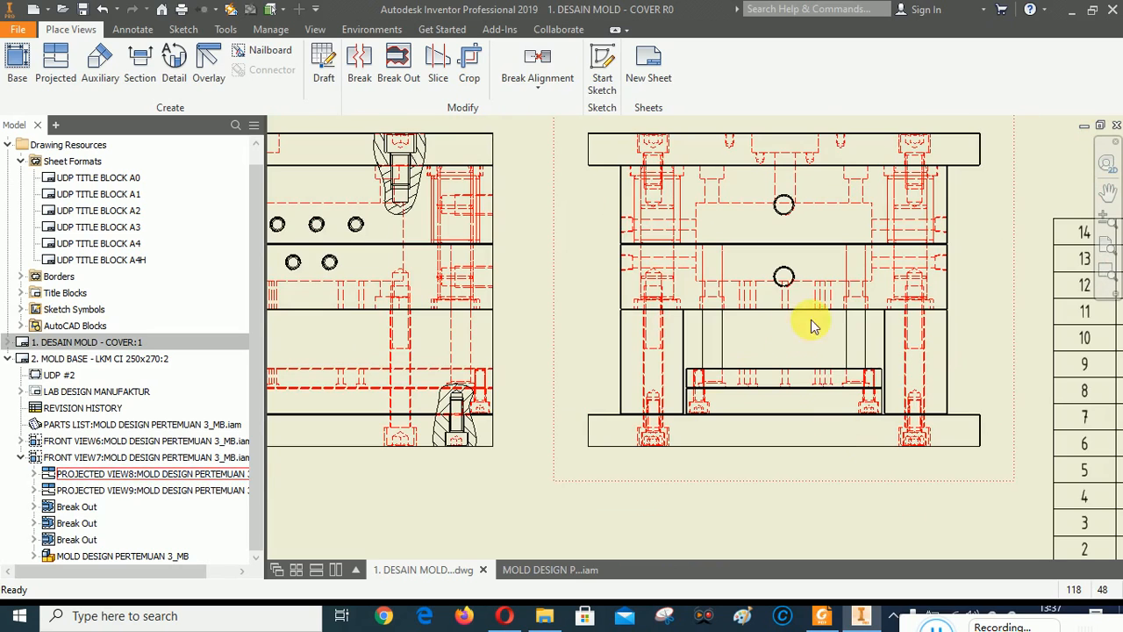
click(792, 342)
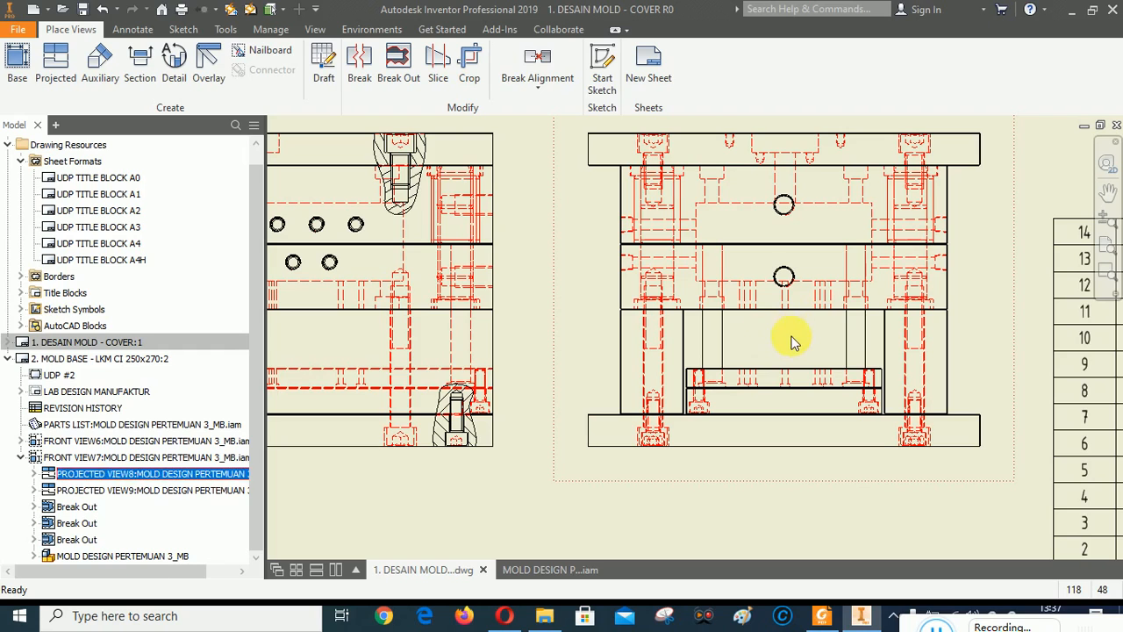
click(602, 66)
scroll(889, 403, up, 5)
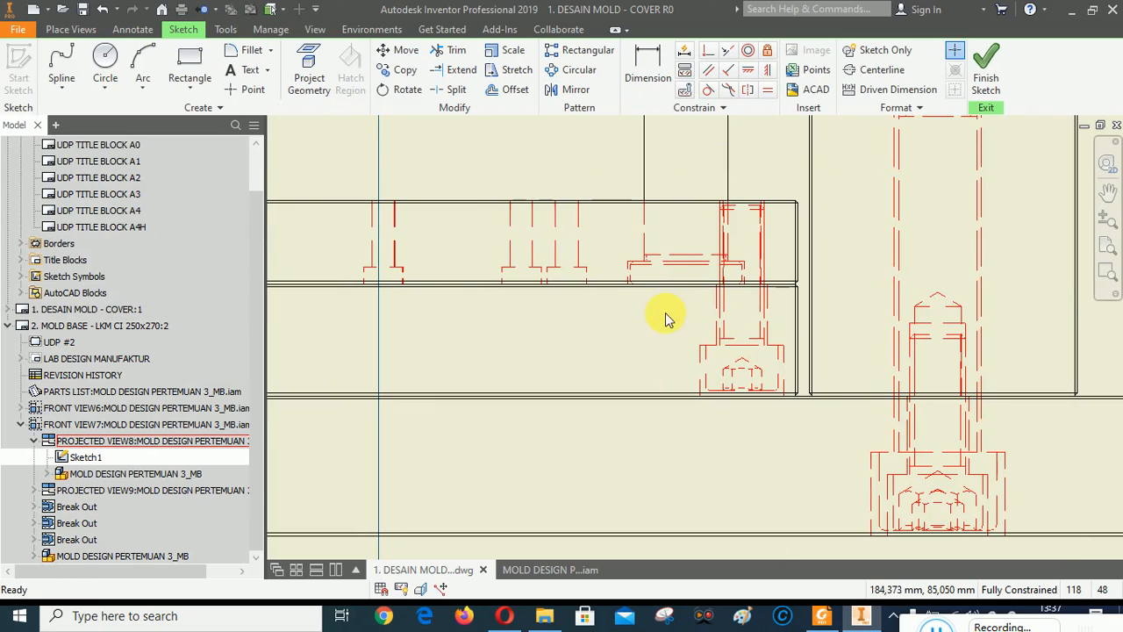
Draw a closed spline around the ejector plates' hidden screw in the side view.
click(63, 60)
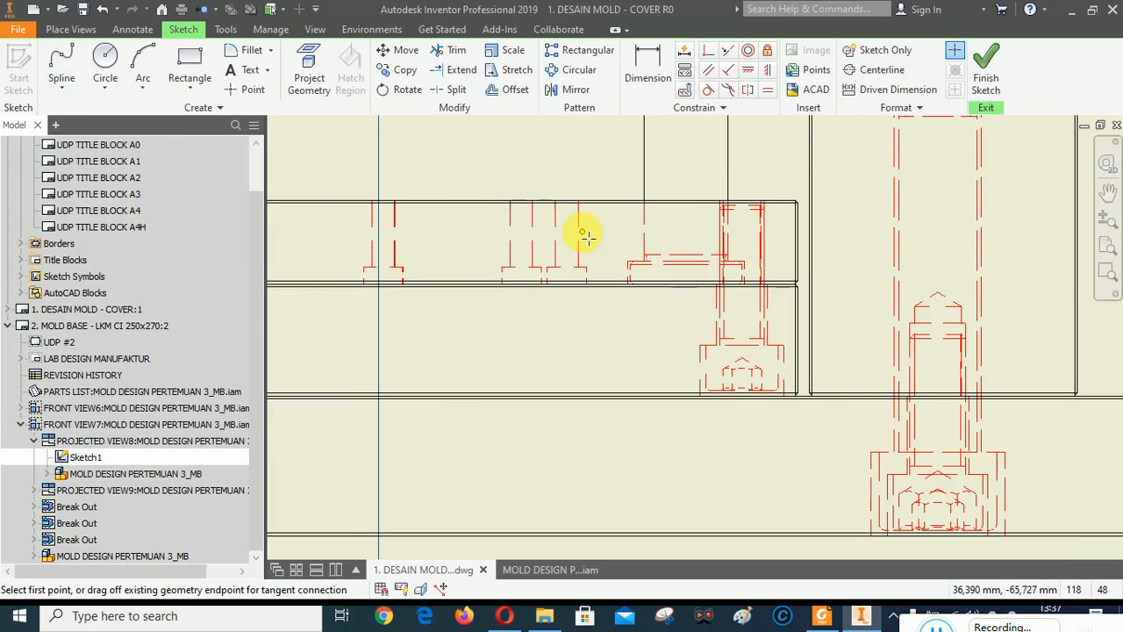
click(659, 366)
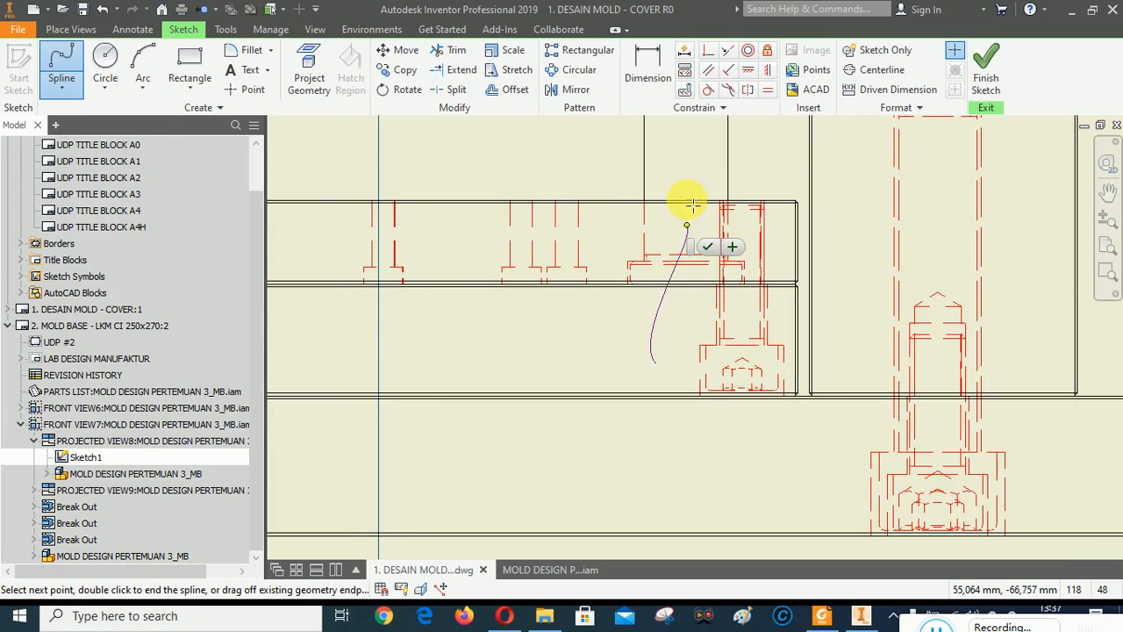
click(766, 178)
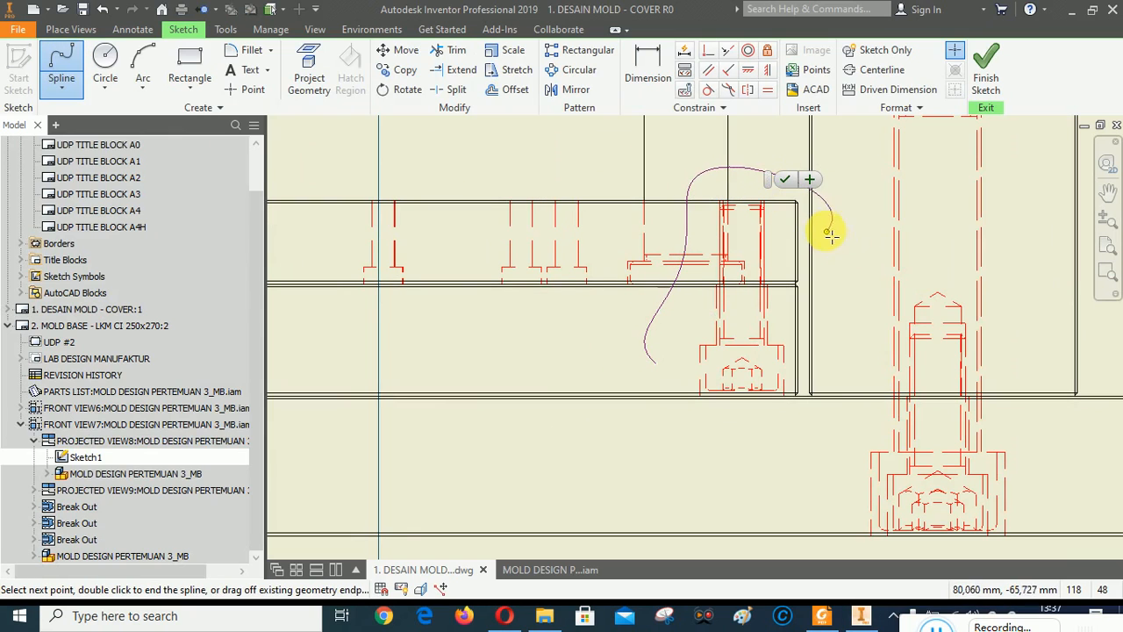
click(833, 349)
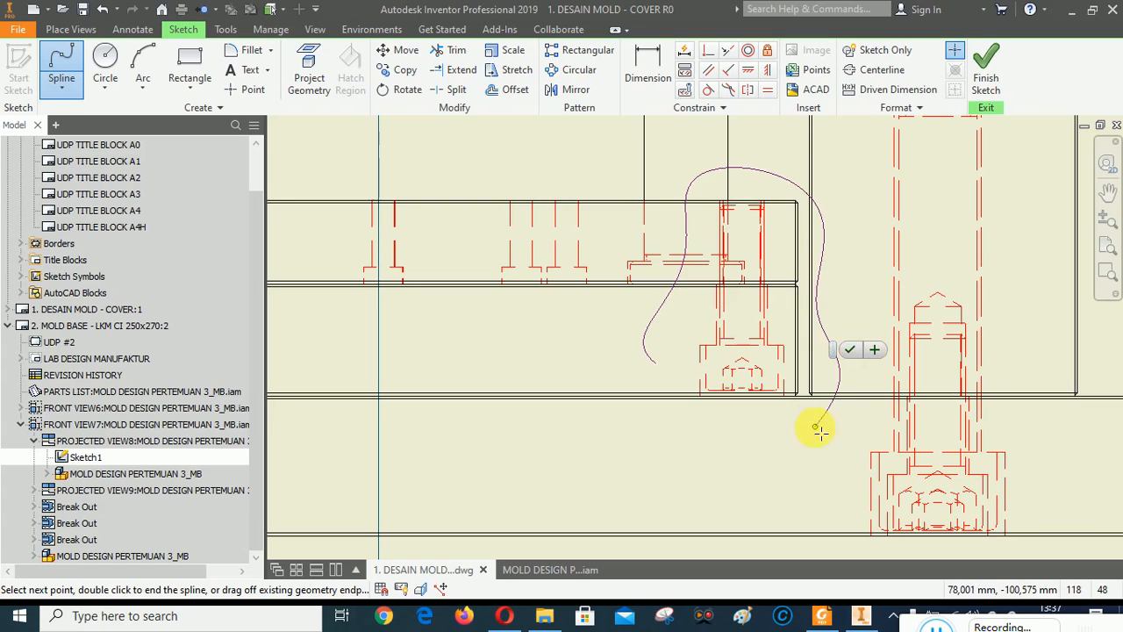
click(817, 430)
click(718, 434)
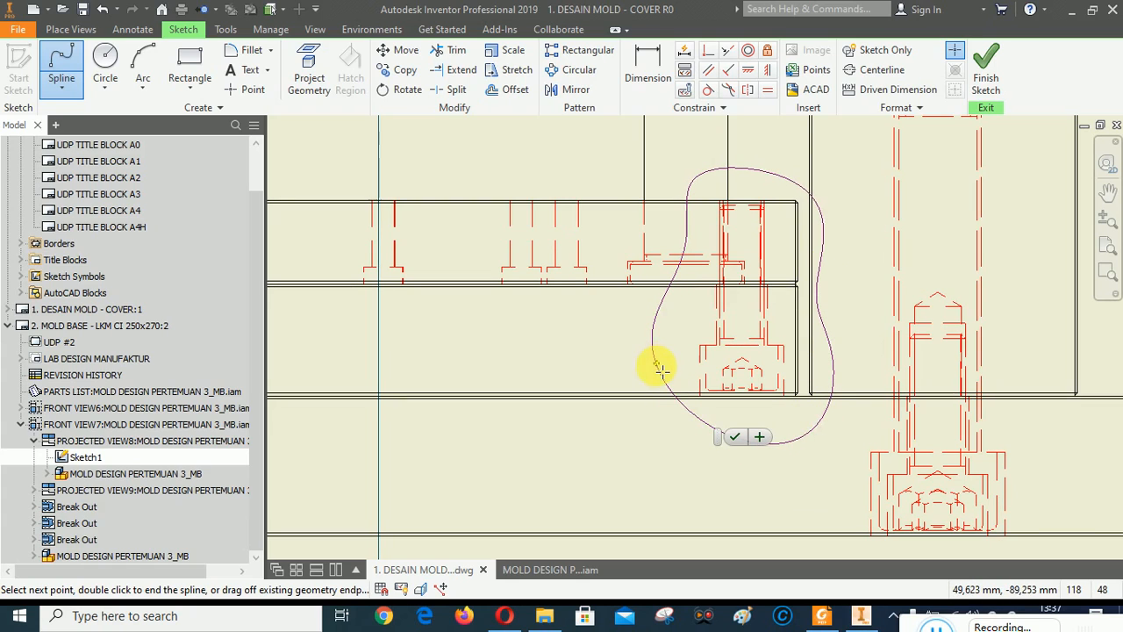
click(656, 364)
right_click(872, 268)
click(876, 323)
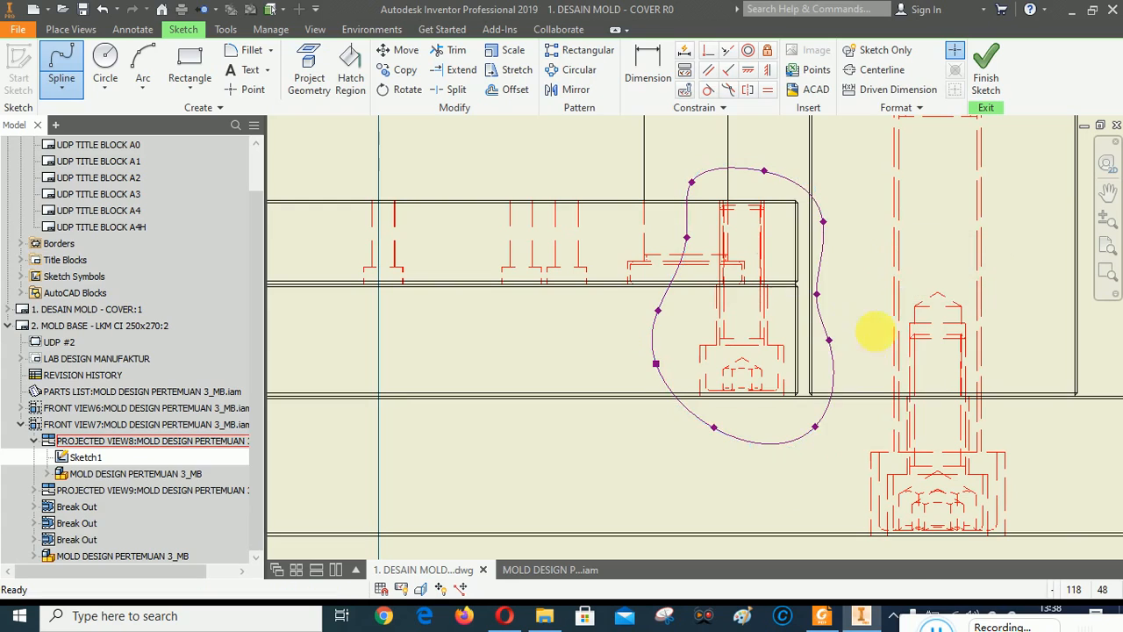
Pull the spline's points on the spacer block side inward, toward the gap beside the ejector plates.
scroll(848, 367, up, 2)
scroll(848, 367, down, 1)
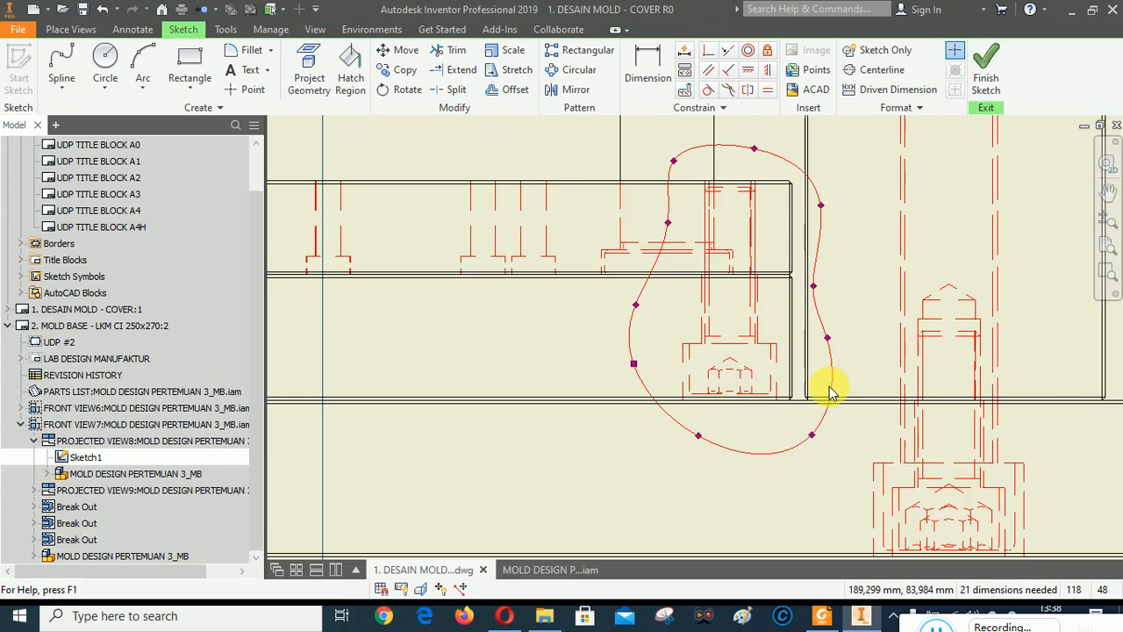
click(813, 441)
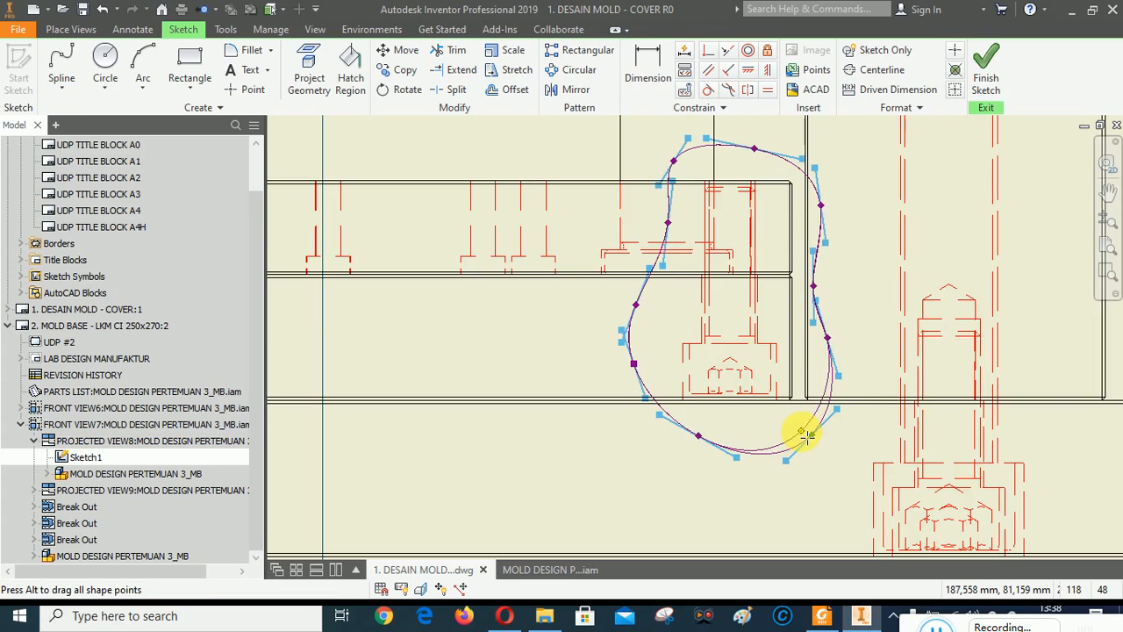
drag(800, 436, 795, 430)
drag(827, 342, 804, 340)
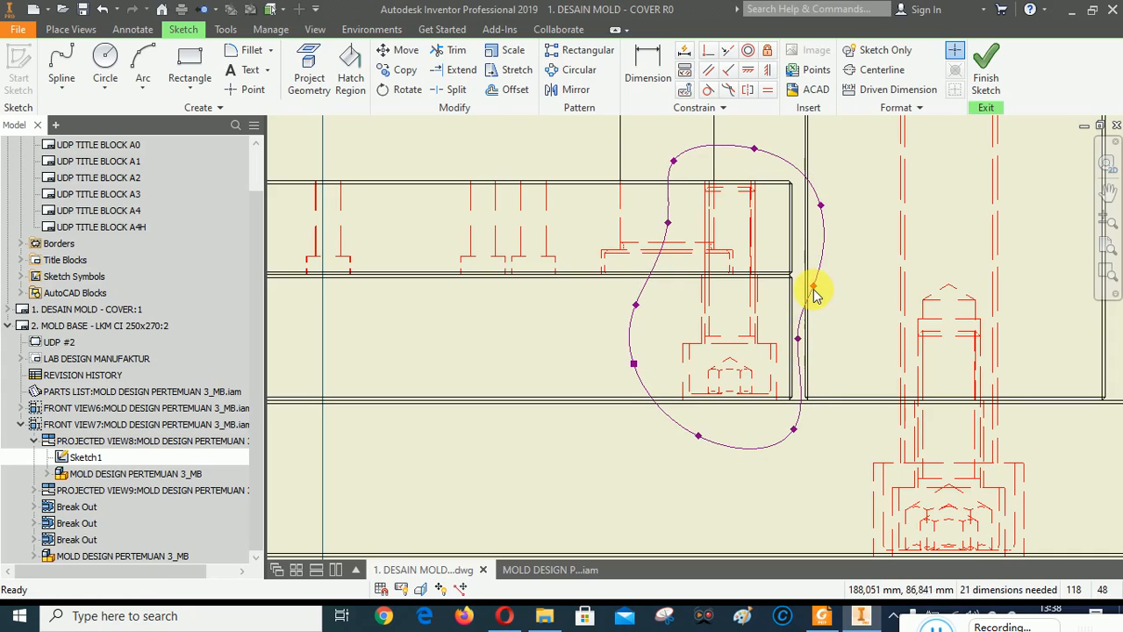
drag(818, 299, 802, 274)
drag(821, 211, 796, 201)
Fine-tune the spline's points along the gap and around its upper and lower bends so the boundary clears the spacer block.
scroll(824, 268, up, 3)
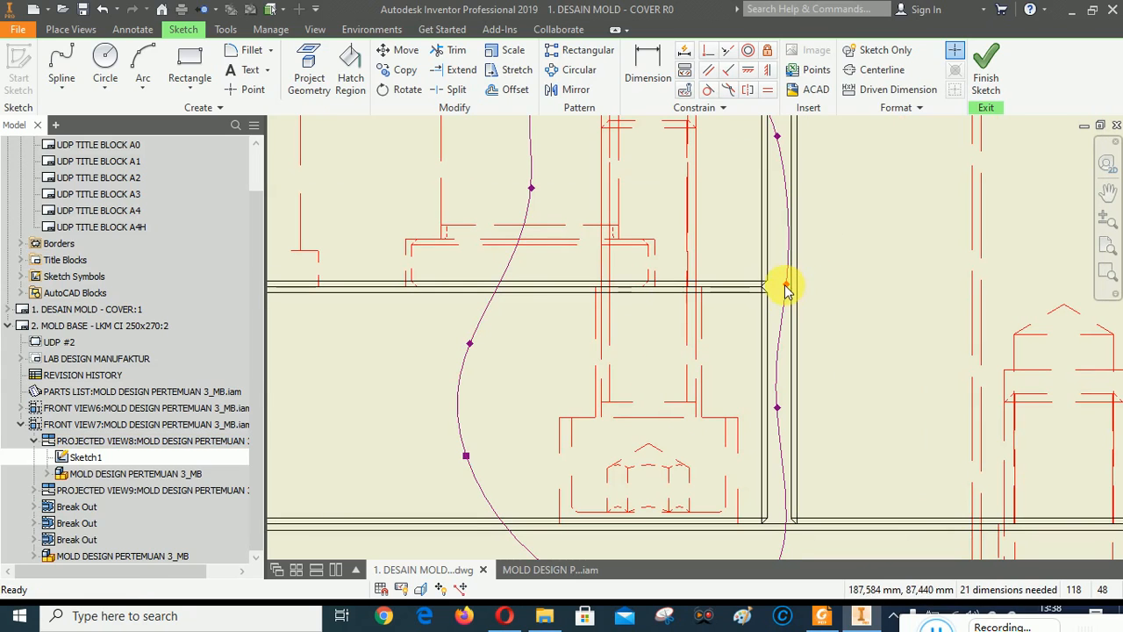
drag(786, 286, 780, 247)
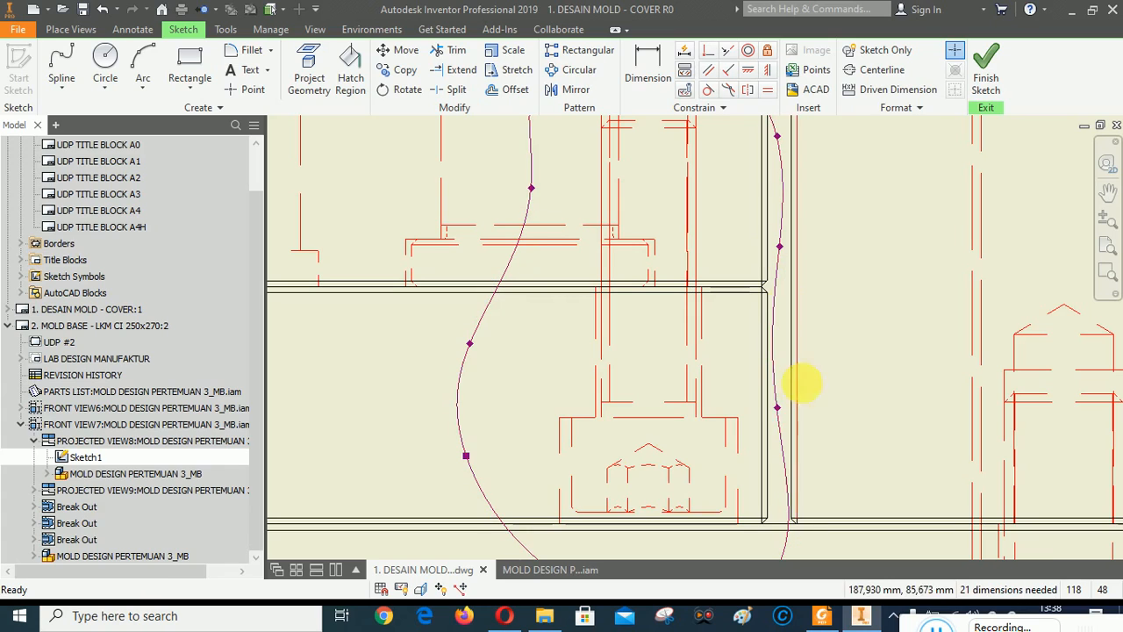
drag(781, 412, 784, 420)
scroll(848, 344, up, 2)
scroll(808, 475, down, 2)
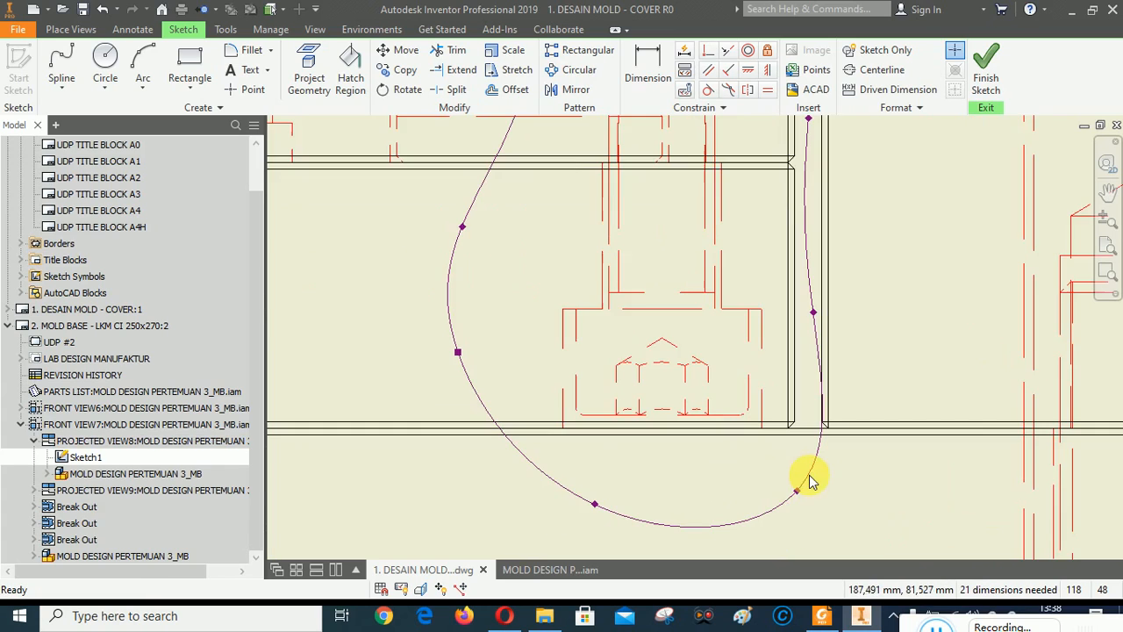
drag(794, 492, 768, 493)
scroll(848, 504, up, 3)
scroll(837, 327, down, 3)
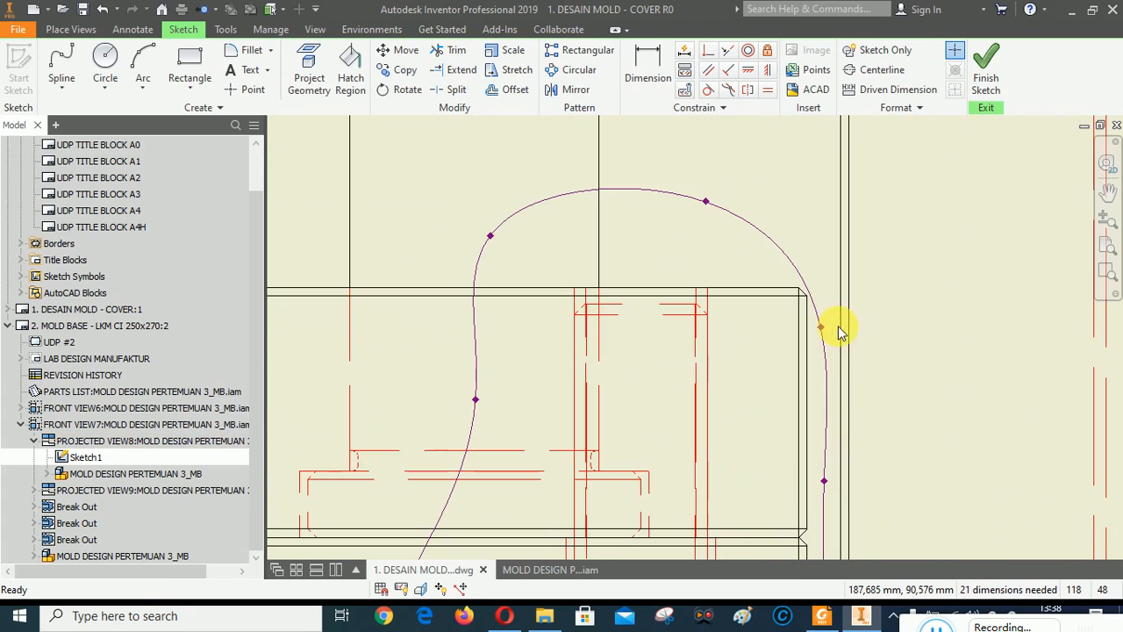
drag(823, 329, 817, 282)
scroll(772, 226, up, 3)
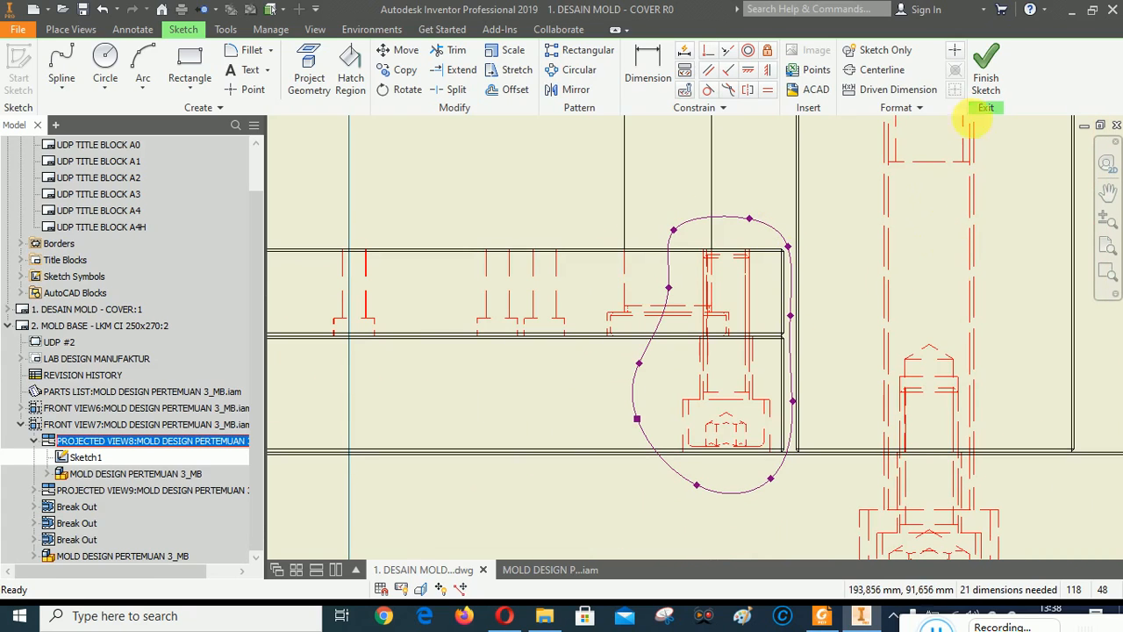
Finish the sketch and create a break-out in the side view from the closed spline, with its depth starting at the screw head's upper corner.
click(987, 70)
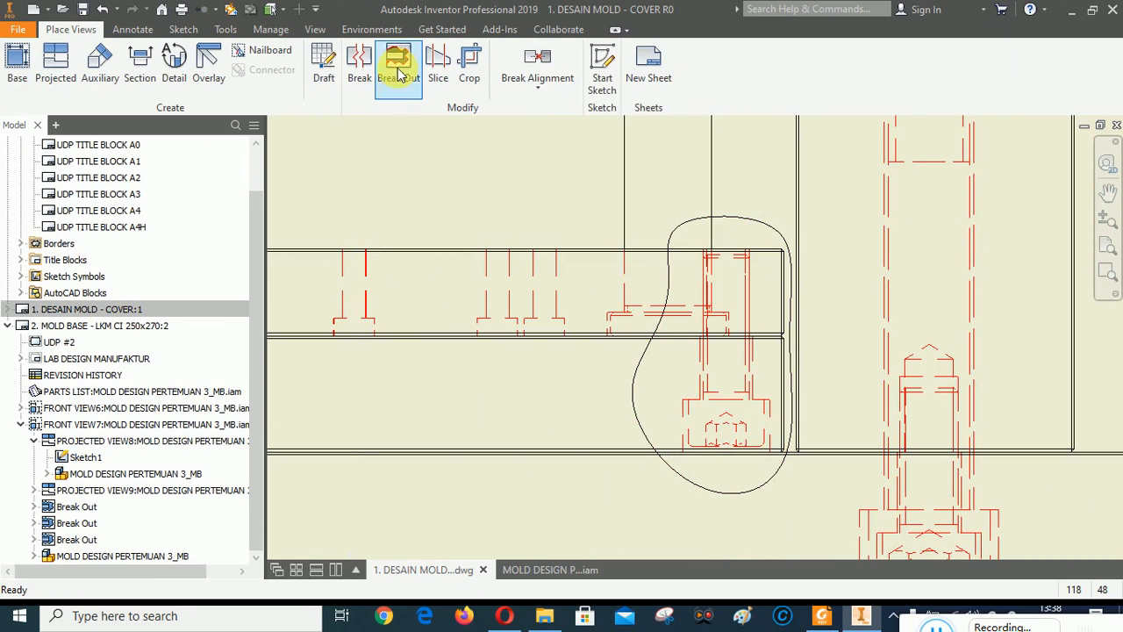
click(398, 66)
click(726, 419)
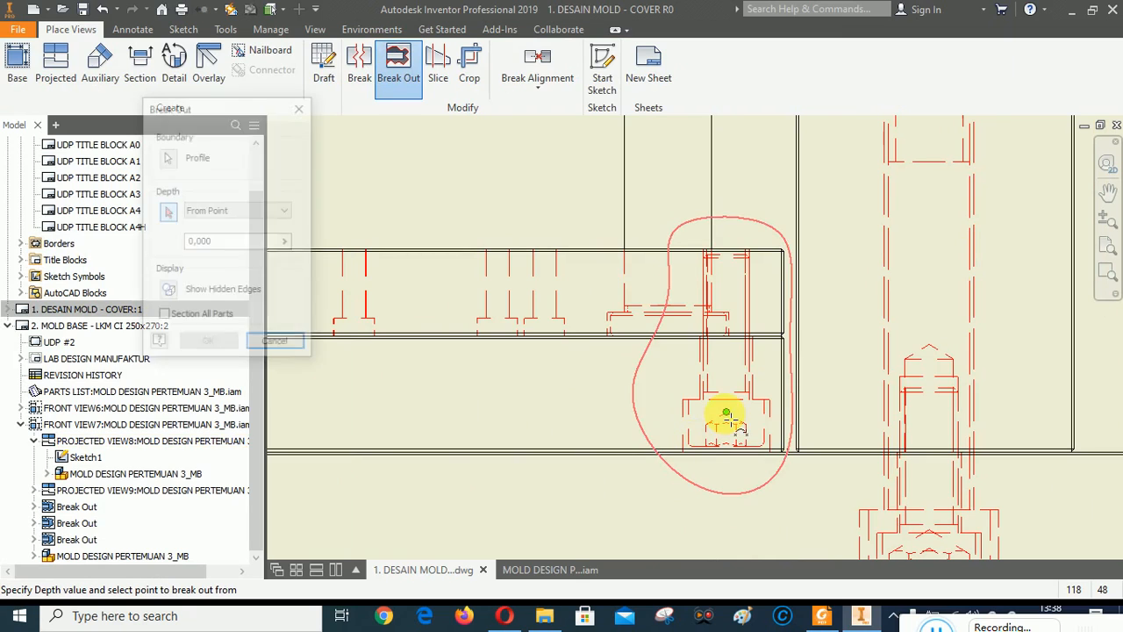
scroll(716, 429, down, 5)
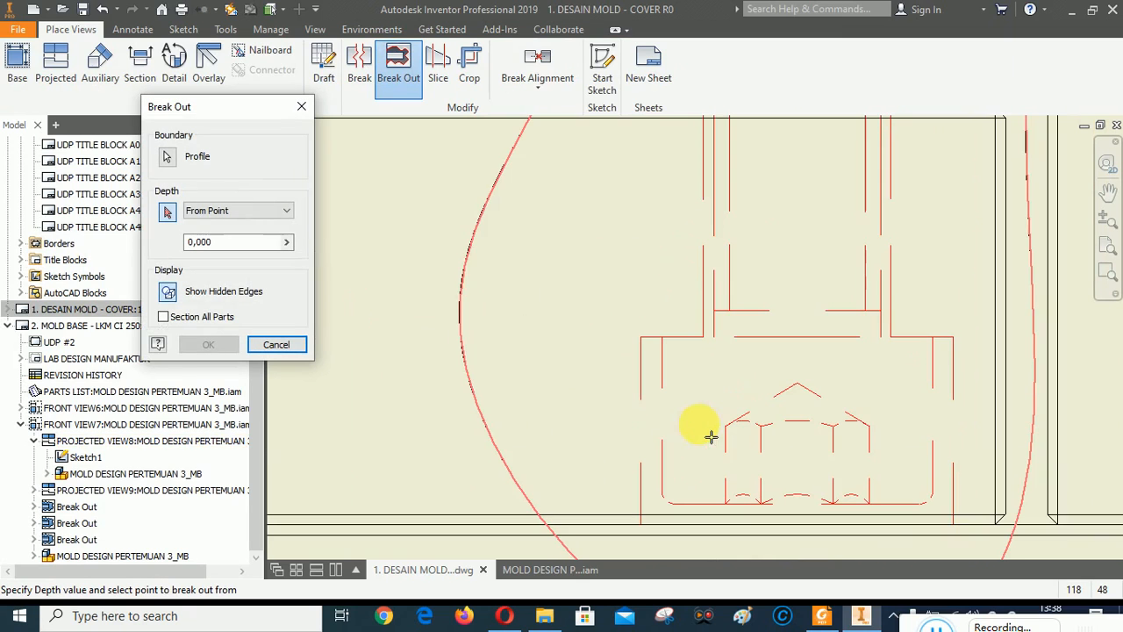
click(662, 337)
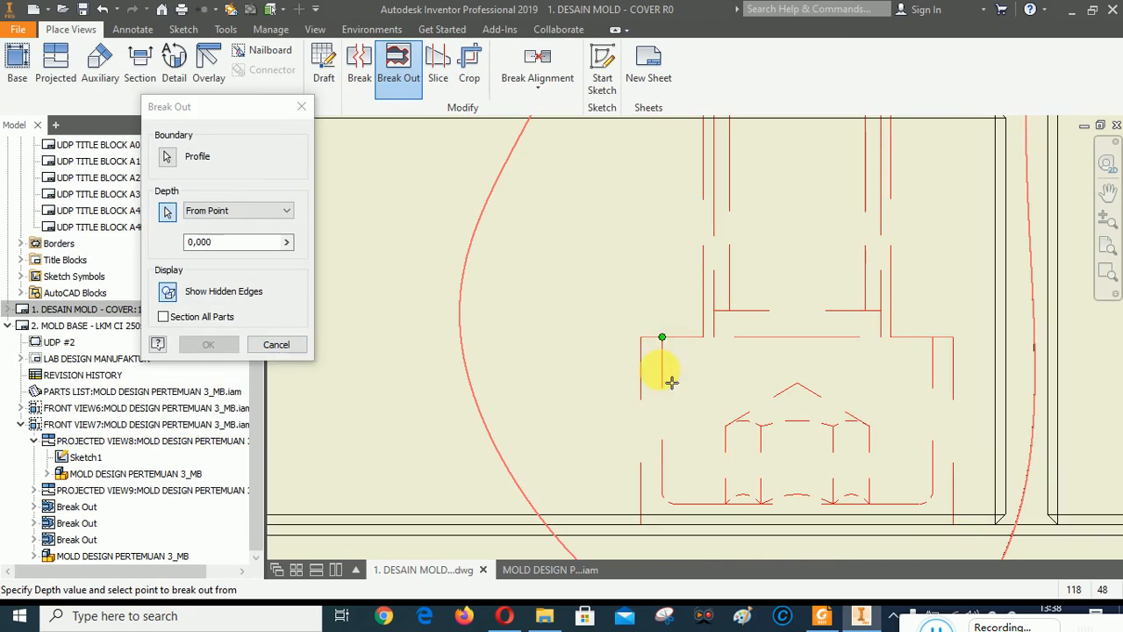
click(211, 345)
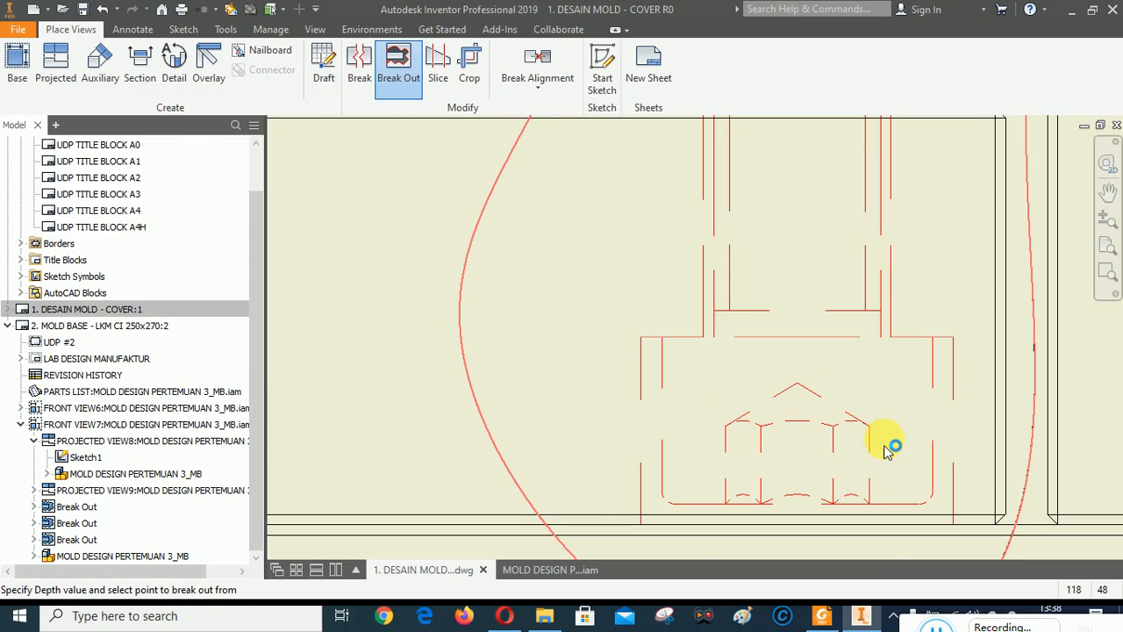
scroll(883, 444, up, 5)
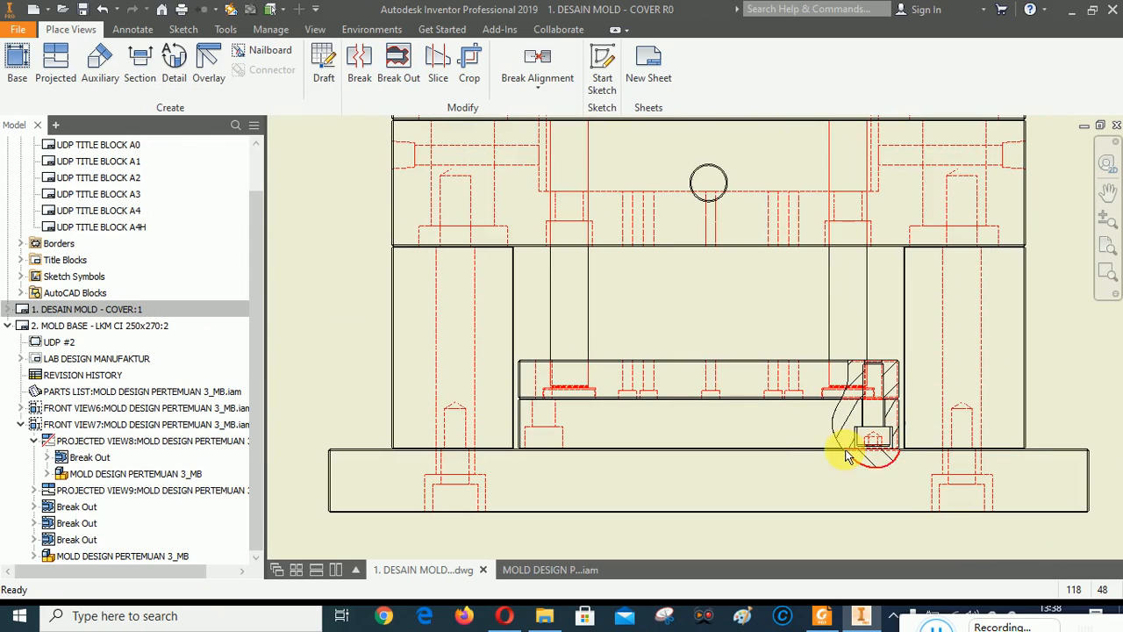
Examine the break-out sections across the mold base front view and projected side view.
scroll(788, 470, up, 5)
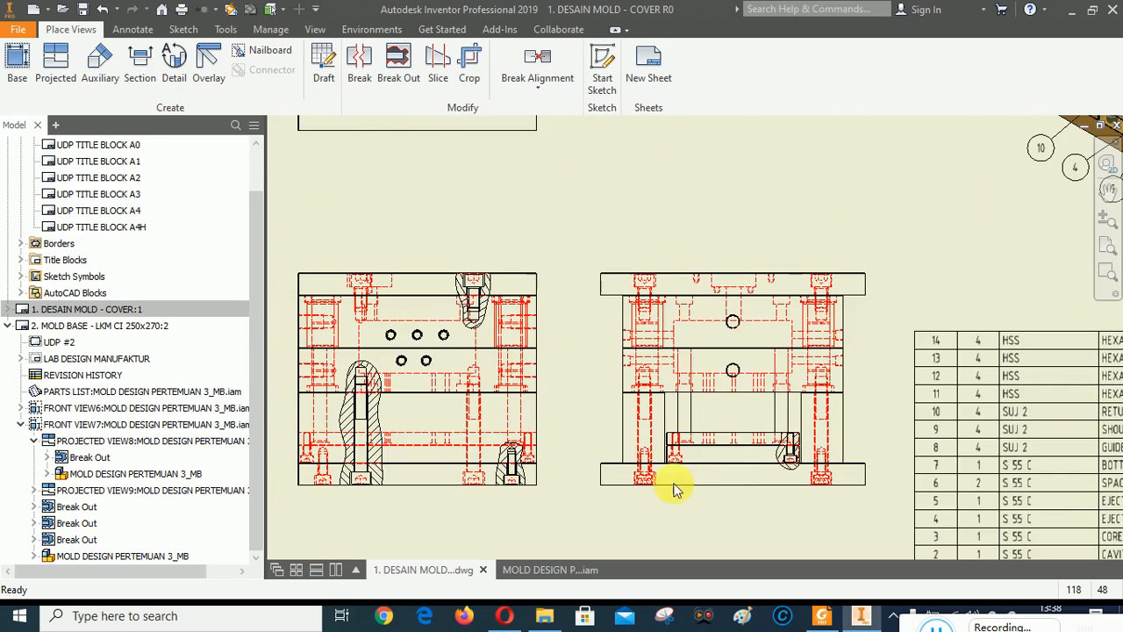
scroll(675, 488, down, 3)
scroll(680, 487, up, 3)
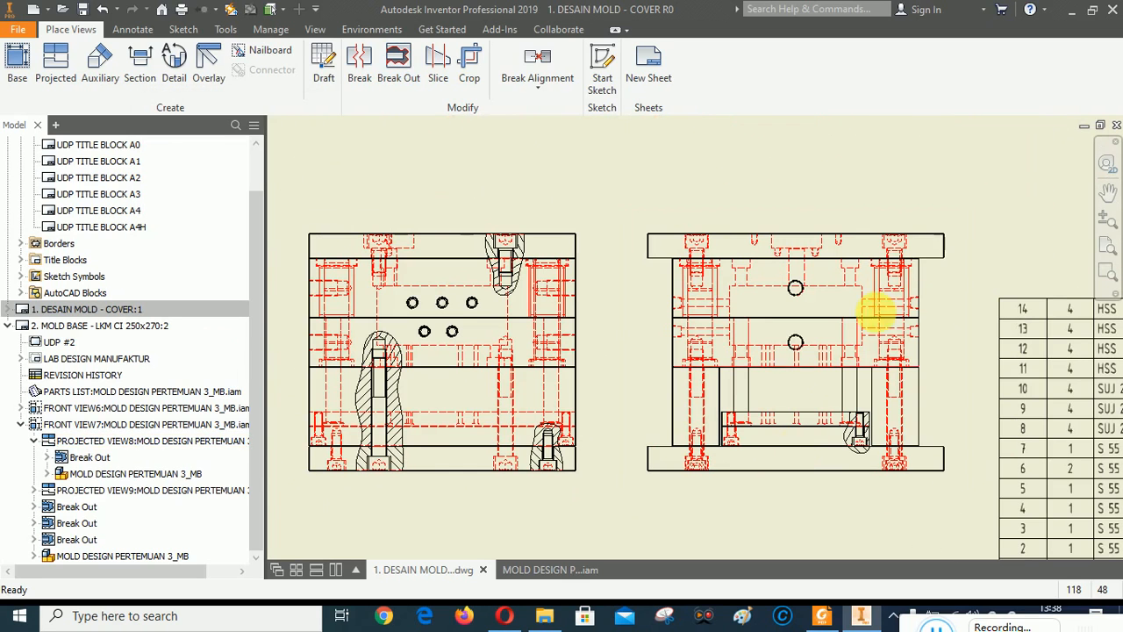
click(1108, 193)
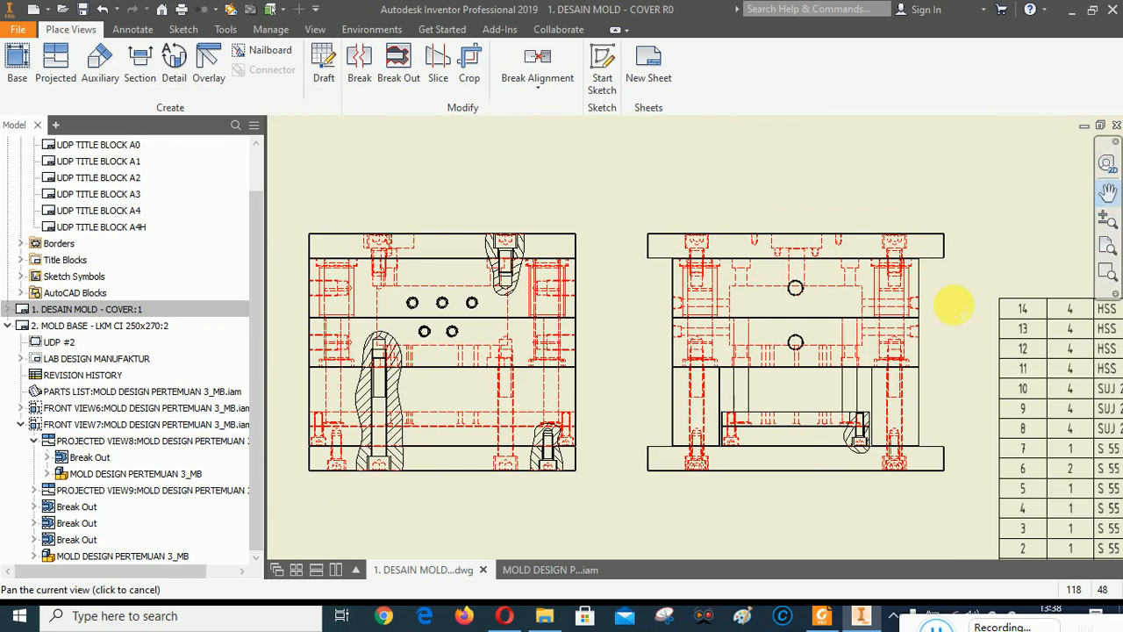
mouse_move(887, 314)
mouse_down()
mouse_move(936, 346)
mouse_move(941, 301)
mouse_move(793, 276)
mouse_move(727, 281)
mouse_move(710, 326)
mouse_move(684, 325)
mouse_move(1112, 385)
mouse_up()
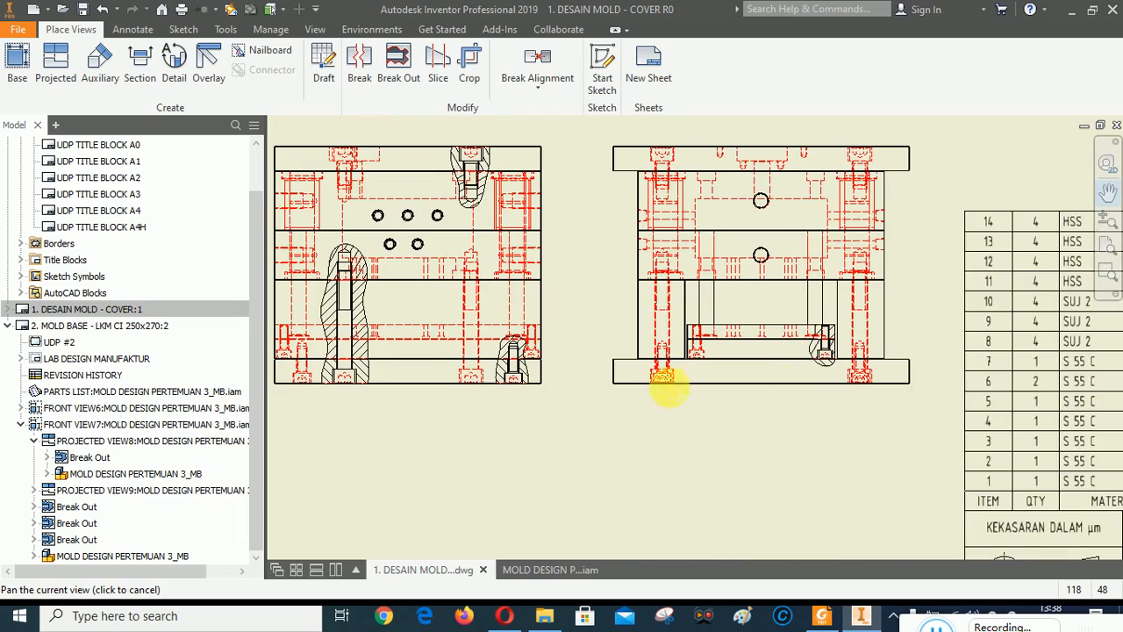
mouse_move(648, 386)
mouse_down()
mouse_move(794, 404)
mouse_move(647, 418)
mouse_move(667, 446)
mouse_move(820, 470)
mouse_move(806, 477)
mouse_up()
scroll(688, 347, down, 2)
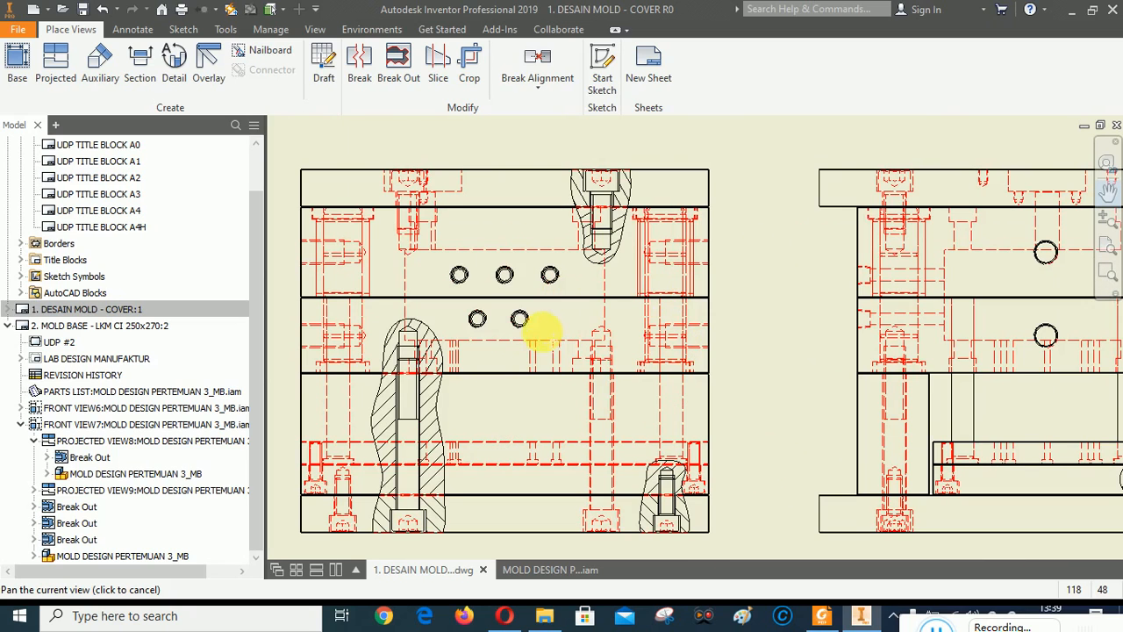
right_click(509, 331)
click(566, 336)
scroll(744, 320, down, 3)
scroll(744, 319, up, 5)
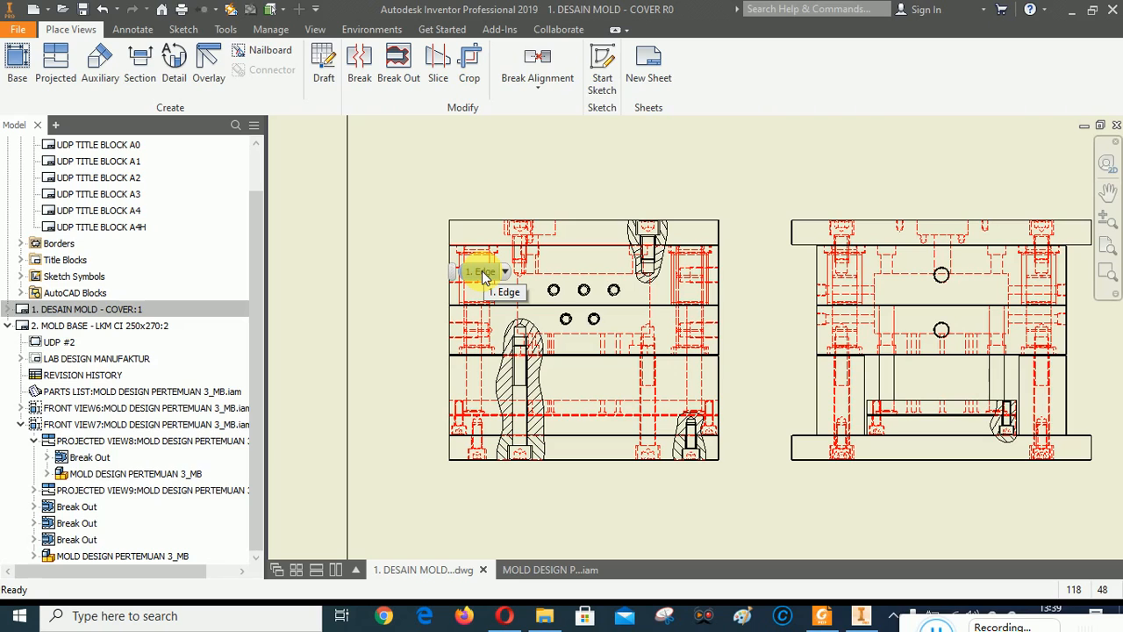
scroll(961, 421, down, 4)
scroll(985, 433, up, 3)
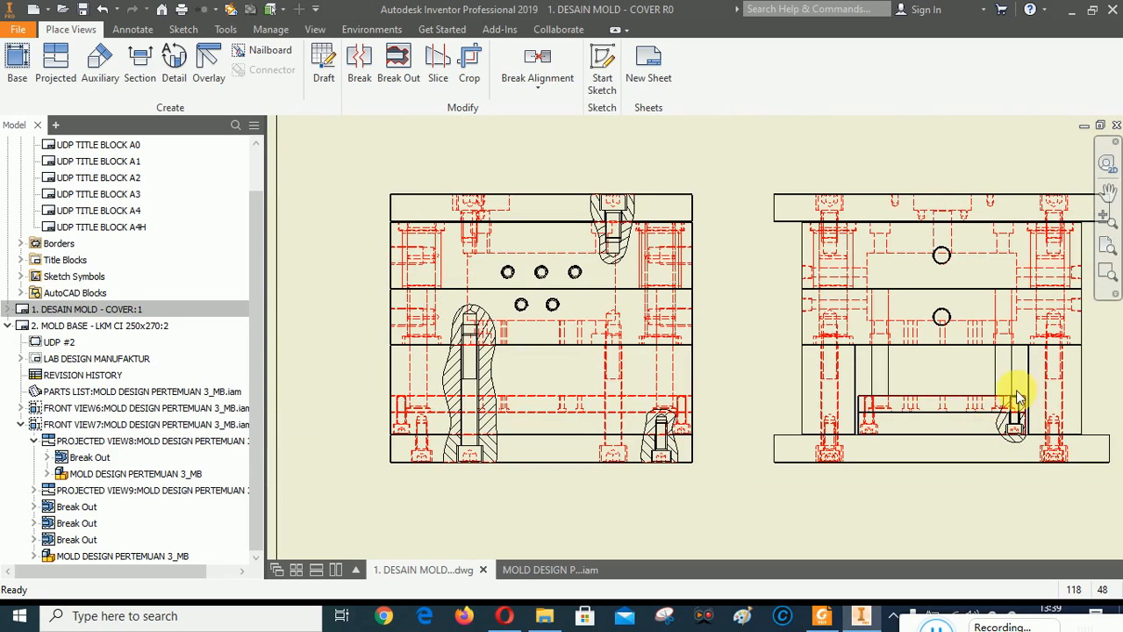
Delete the break-out at the ejector plates' screw from the projected side view.
click(840, 178)
click(88, 458)
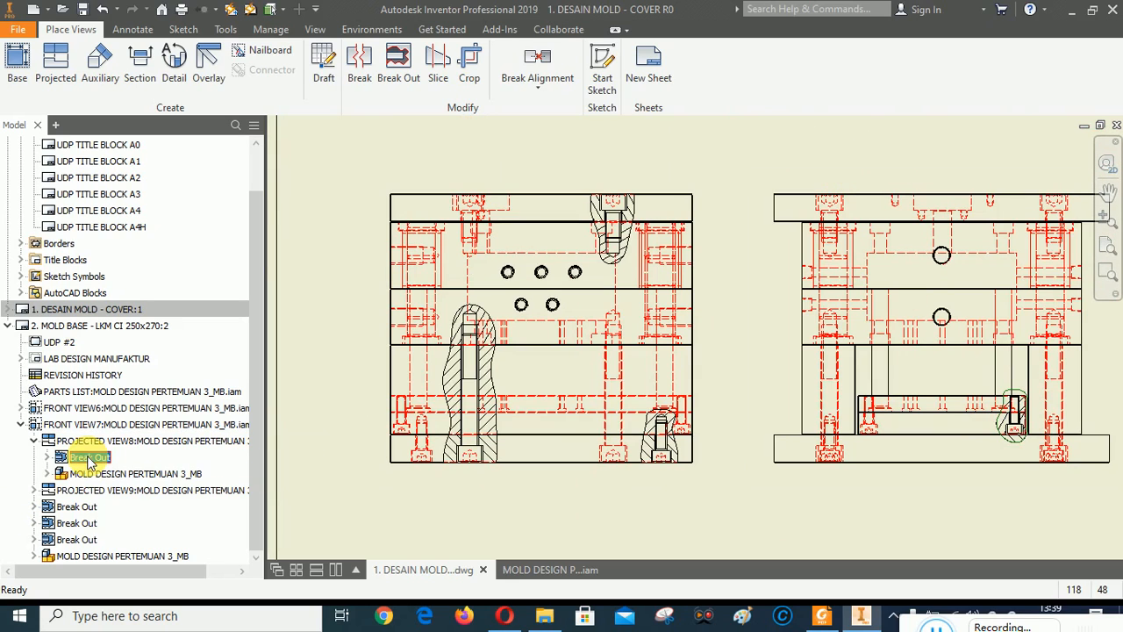
right_click(89, 459)
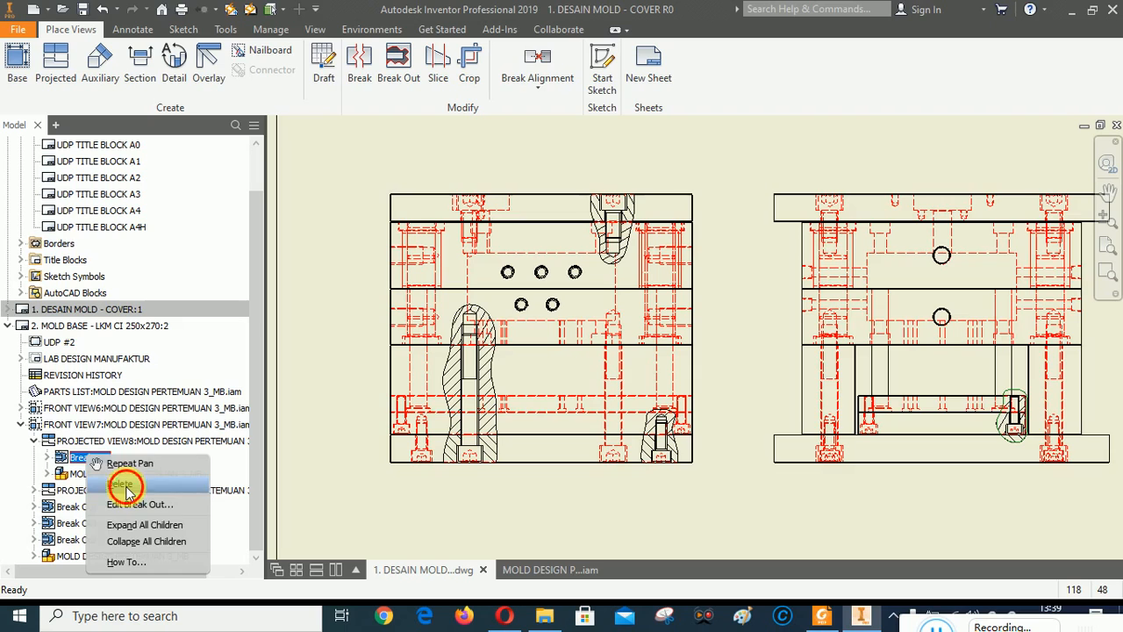
click(127, 498)
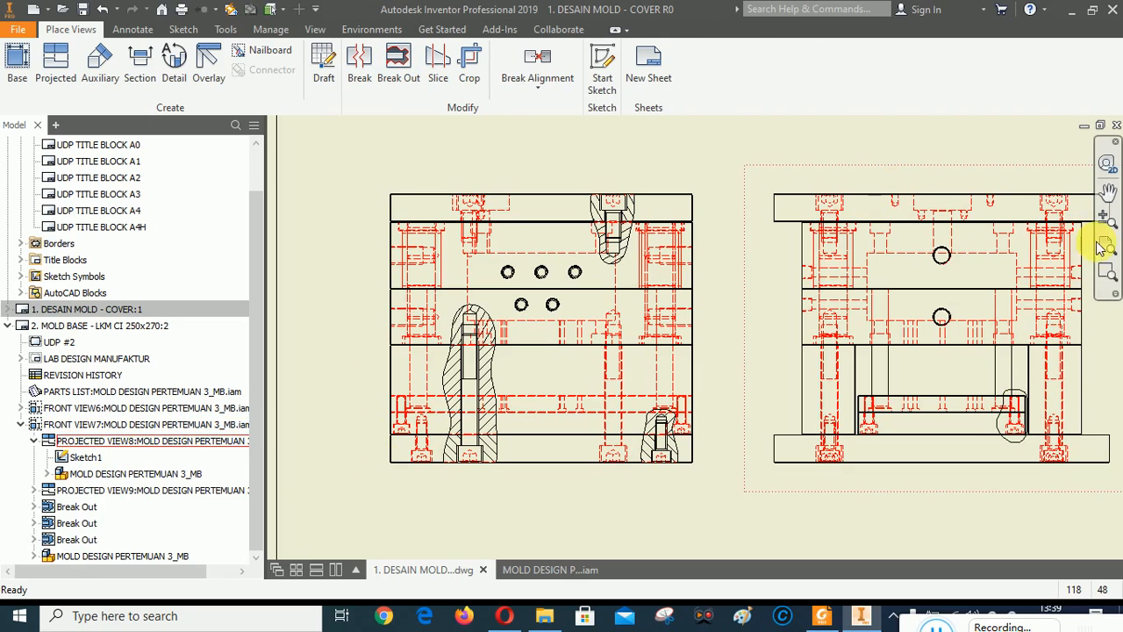
Delete the leftover spline boundary sketch around the ejector plates' screw in the side view.
click(1108, 272)
drag(283, 331, 717, 523)
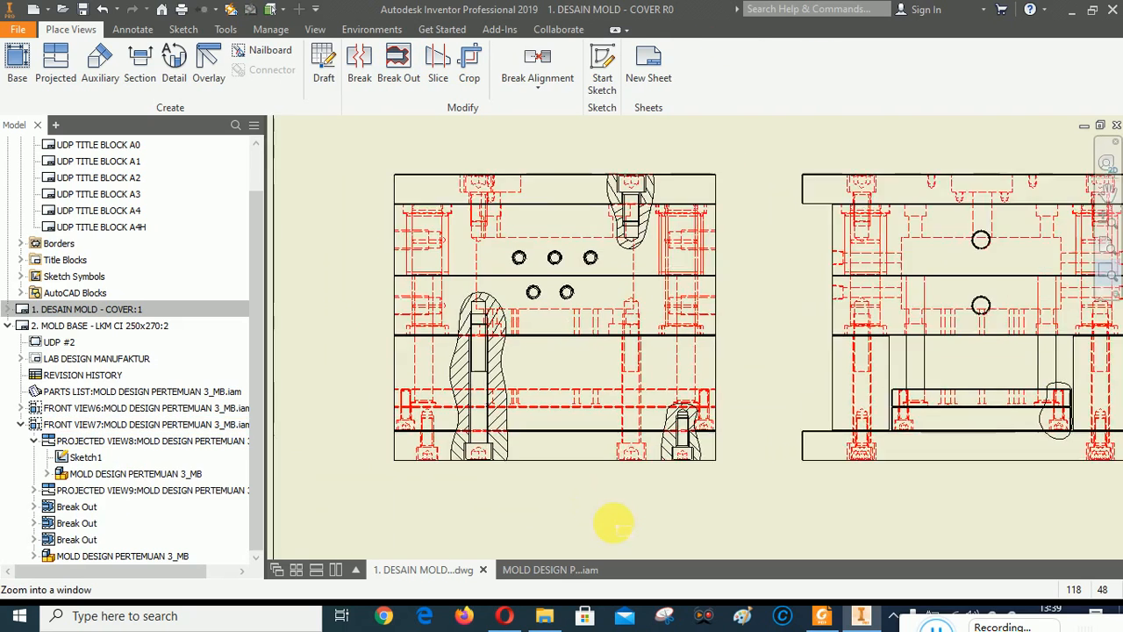
scroll(356, 381, up, 2)
scroll(364, 381, up, 2)
scroll(860, 376, up, 1)
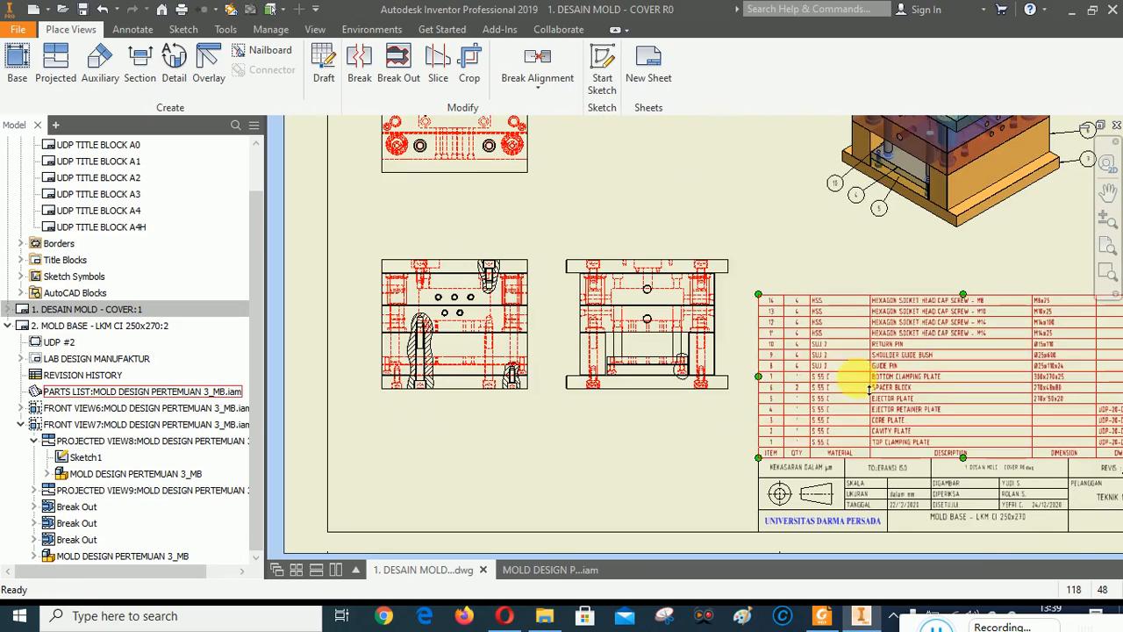
scroll(673, 377, down, 4)
click(694, 375)
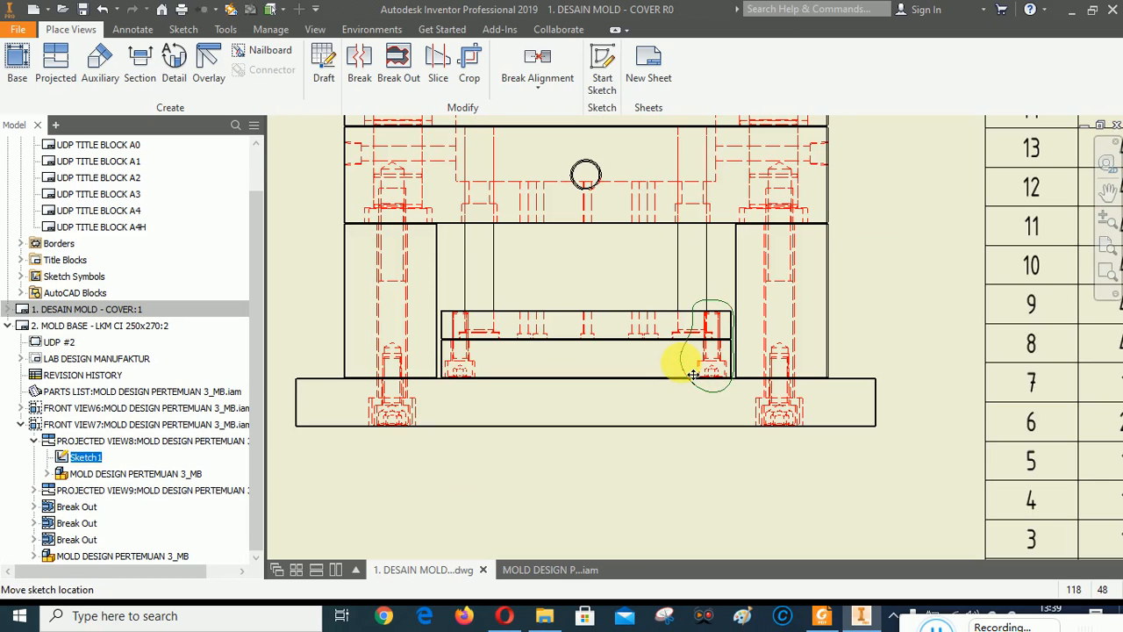
key(Delete)
Start a sketch attached to the front view for a break-out at the ejector plates' screw near the left outer edge.
scroll(936, 331, up, 2)
scroll(556, 359, up, 1)
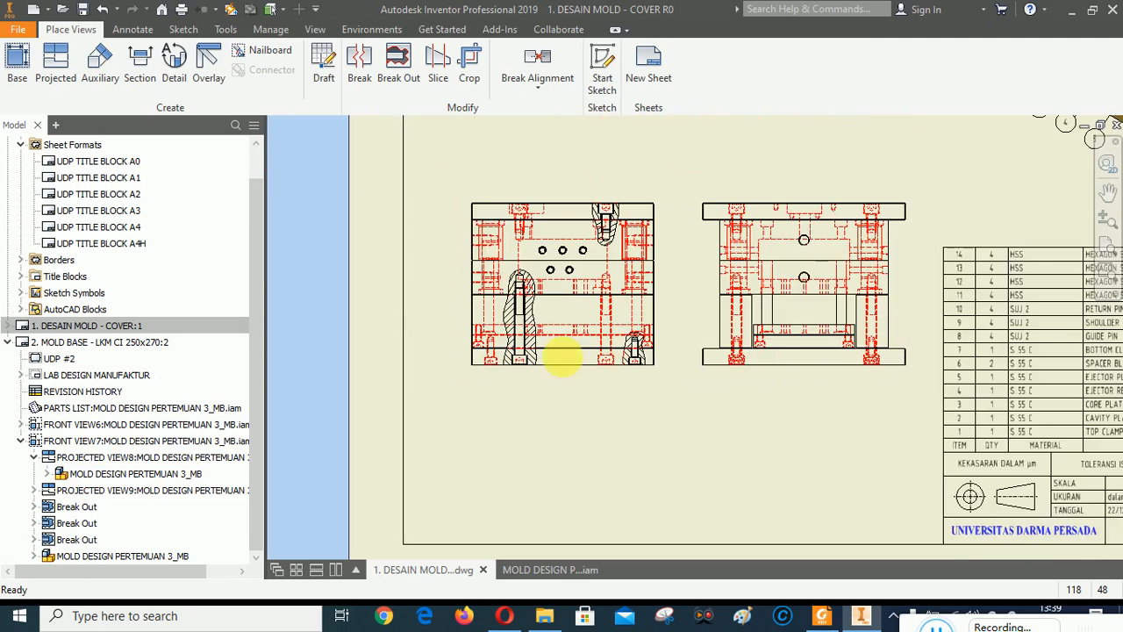
scroll(477, 314, down, 5)
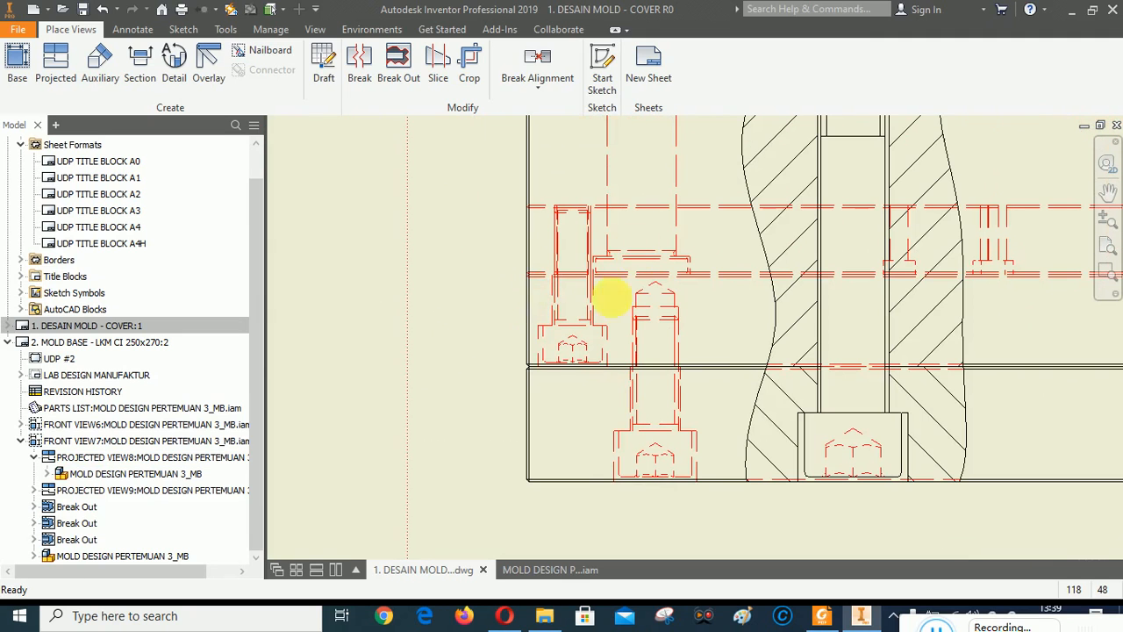
click(463, 278)
click(603, 66)
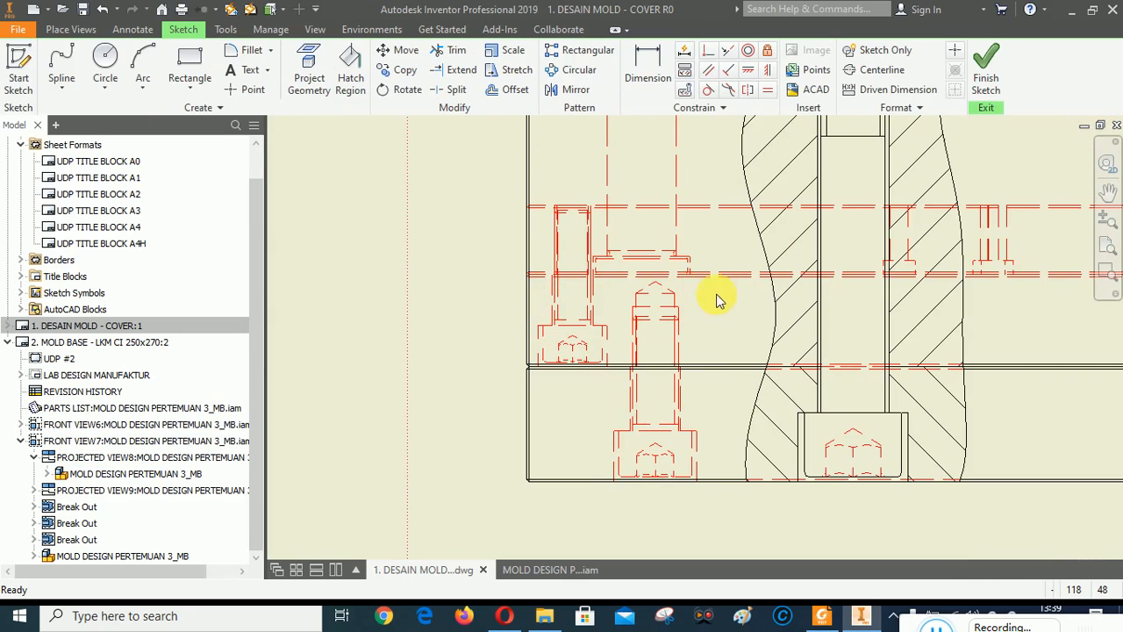
Draw a closed spline around the ejector plates' leftmost hidden screw in the front view, extending past the plates' outer edge.
click(54, 62)
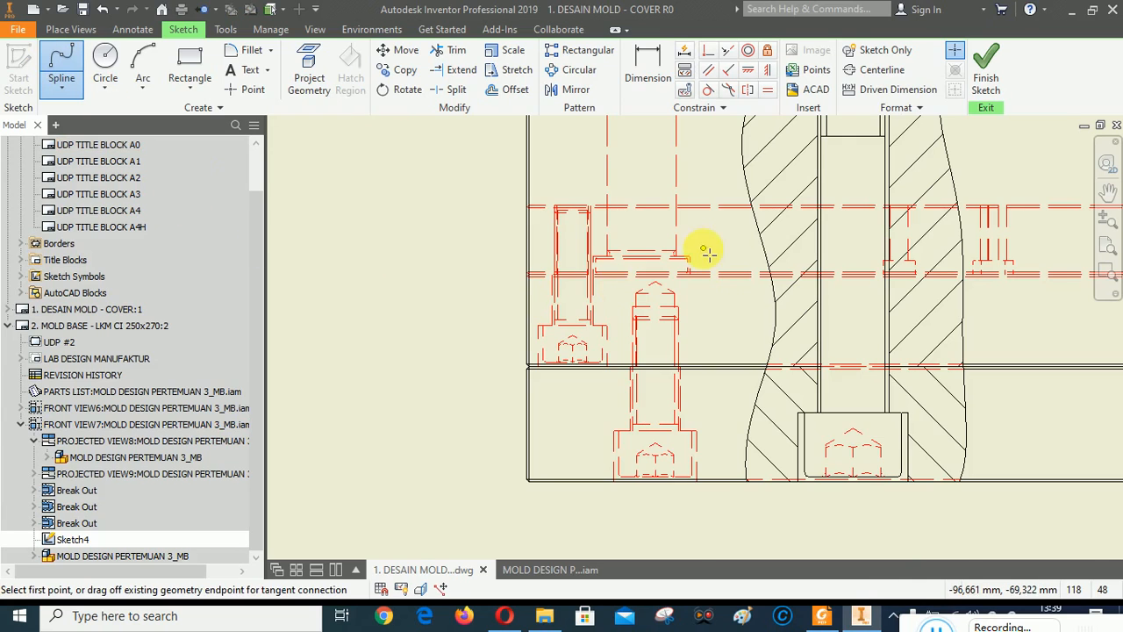
scroll(657, 224, up, 3)
click(360, 295)
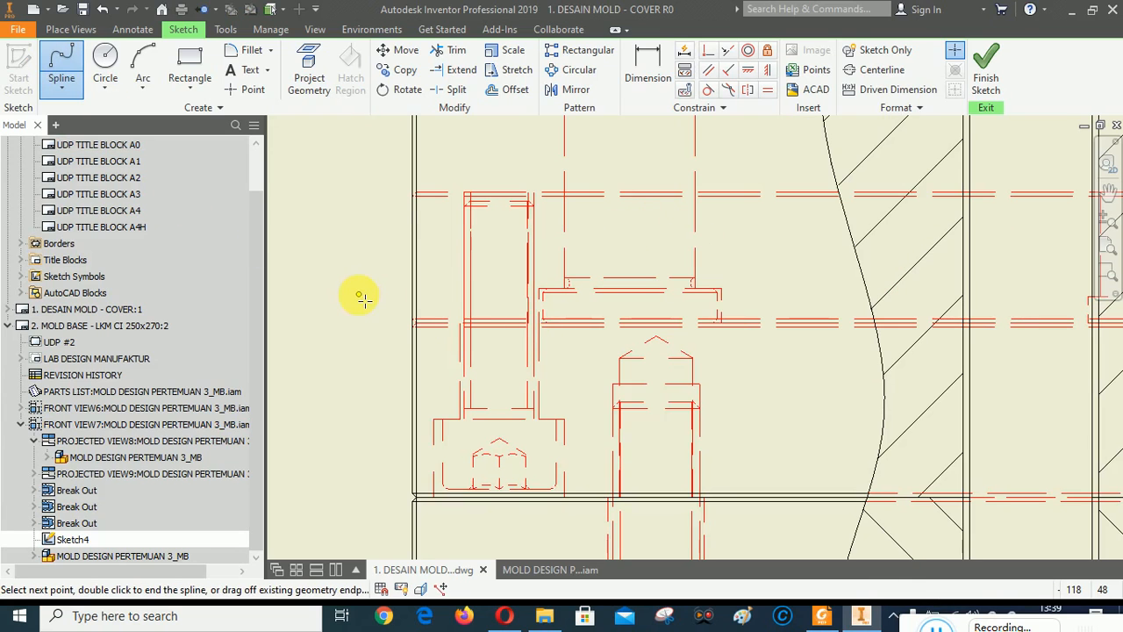
click(369, 195)
click(459, 164)
click(542, 172)
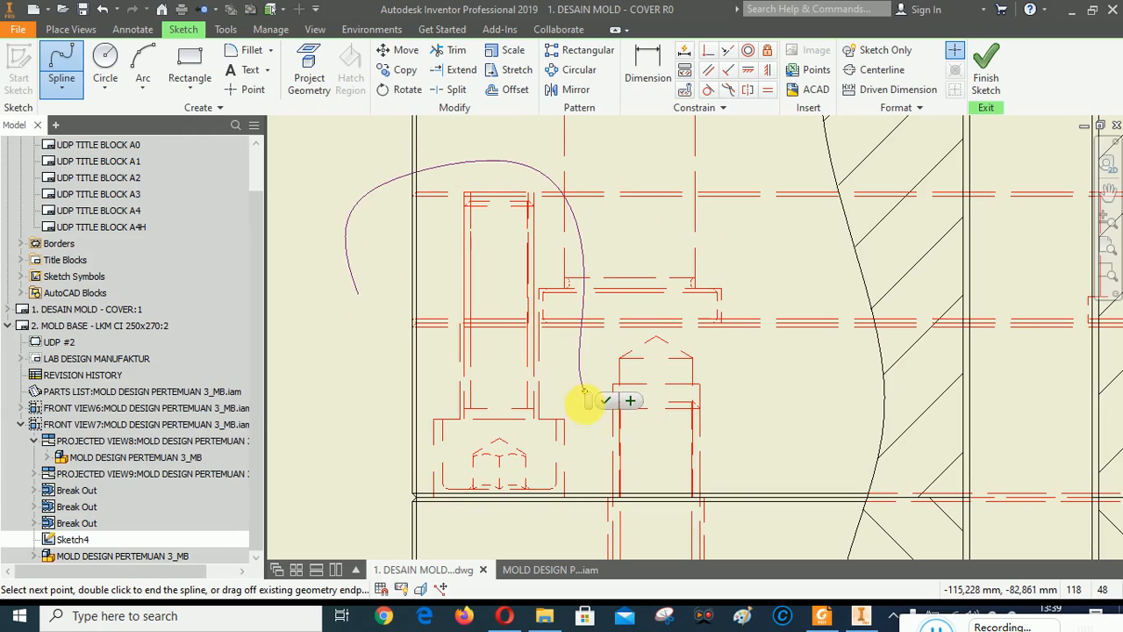
click(585, 474)
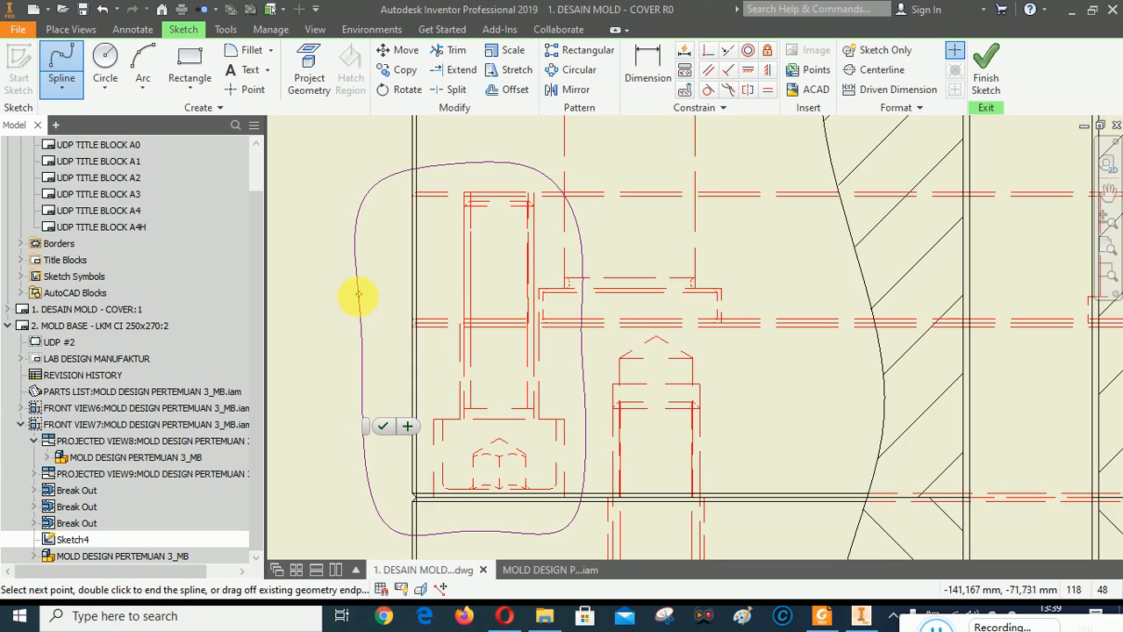
click(359, 296)
right_click(620, 163)
key(Escape)
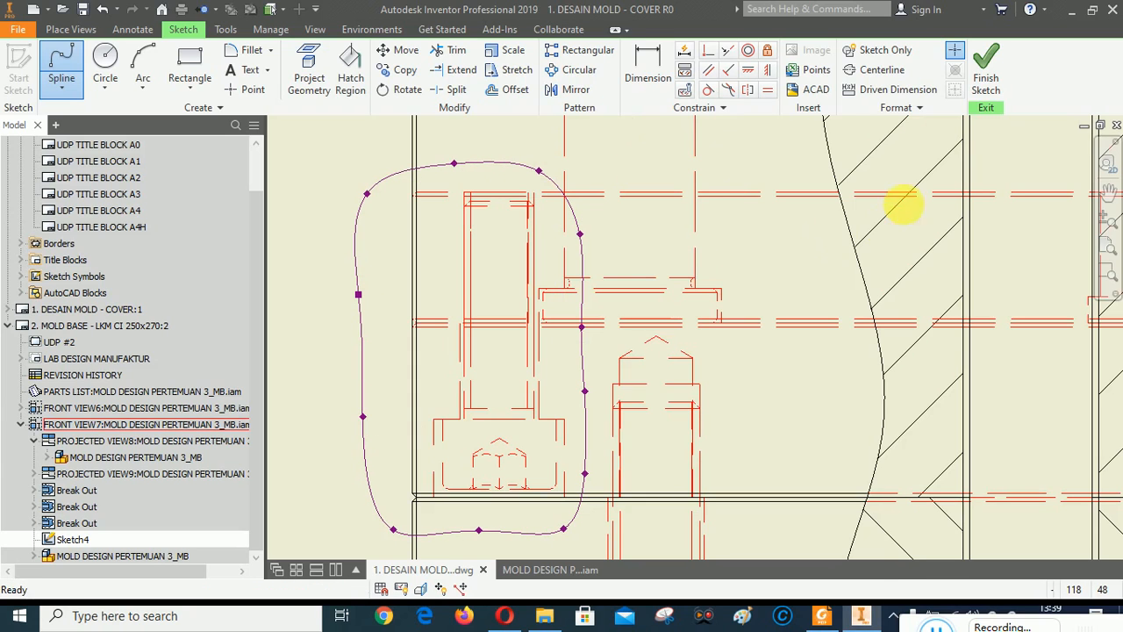
Finish the sketch and create a front view break-out from the new spline, with its depth starting at the screw head's upper corner.
click(985, 70)
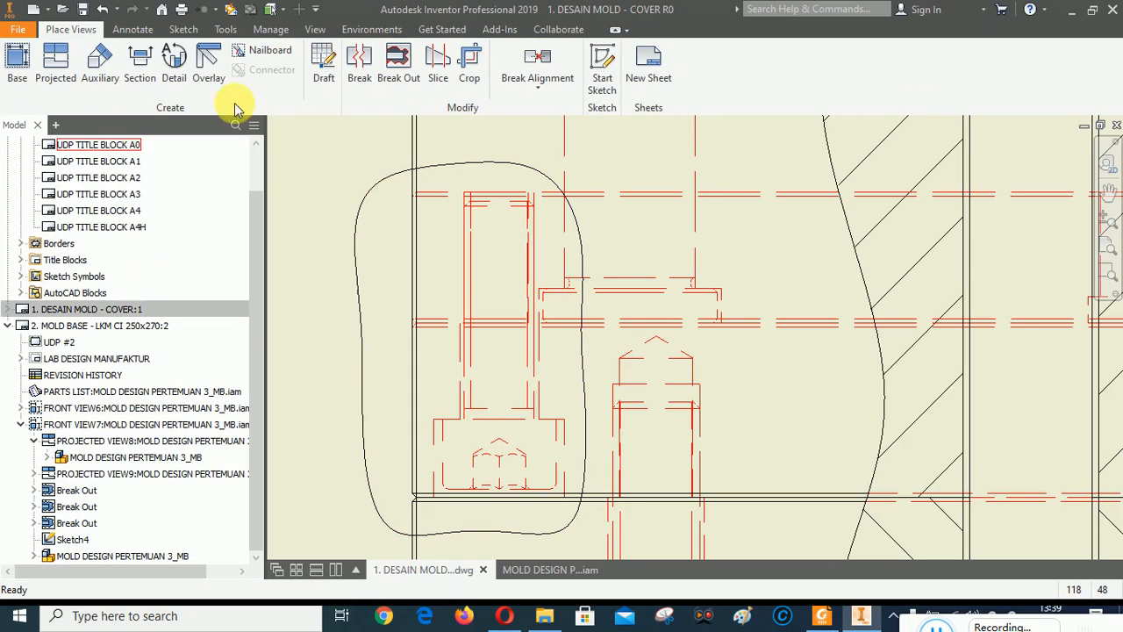
click(397, 63)
click(443, 349)
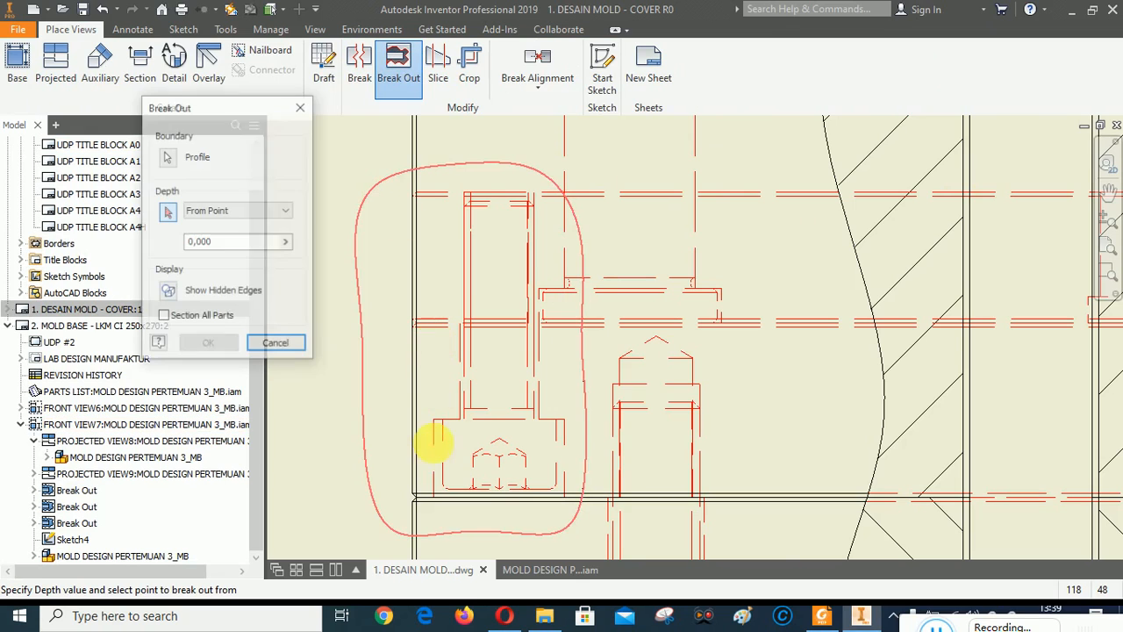
scroll(439, 465, down, 5)
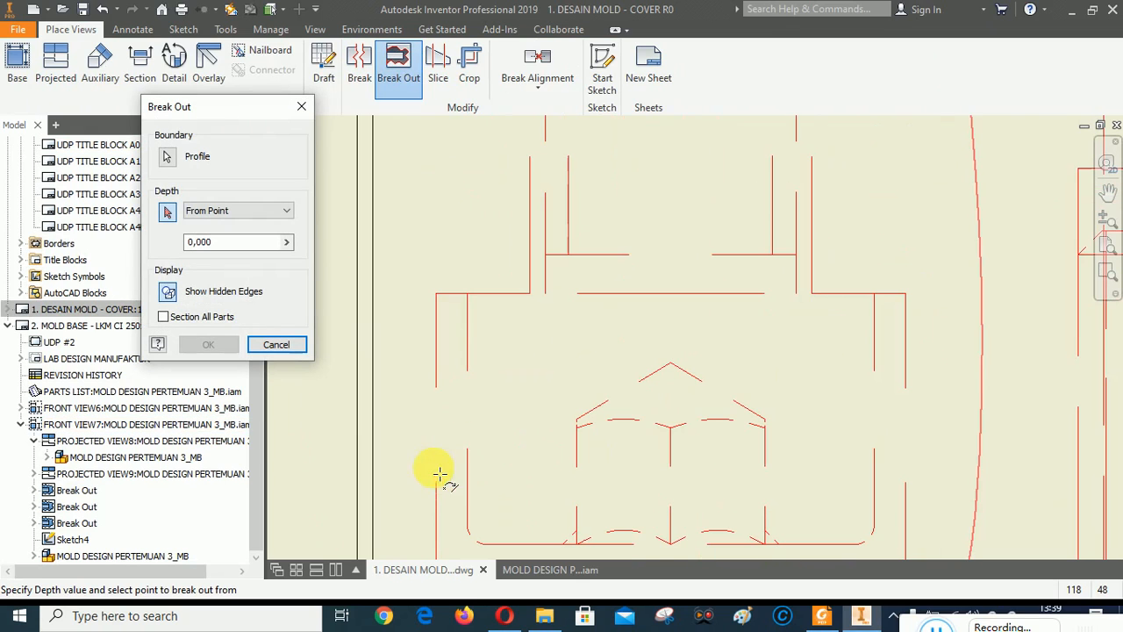
click(469, 296)
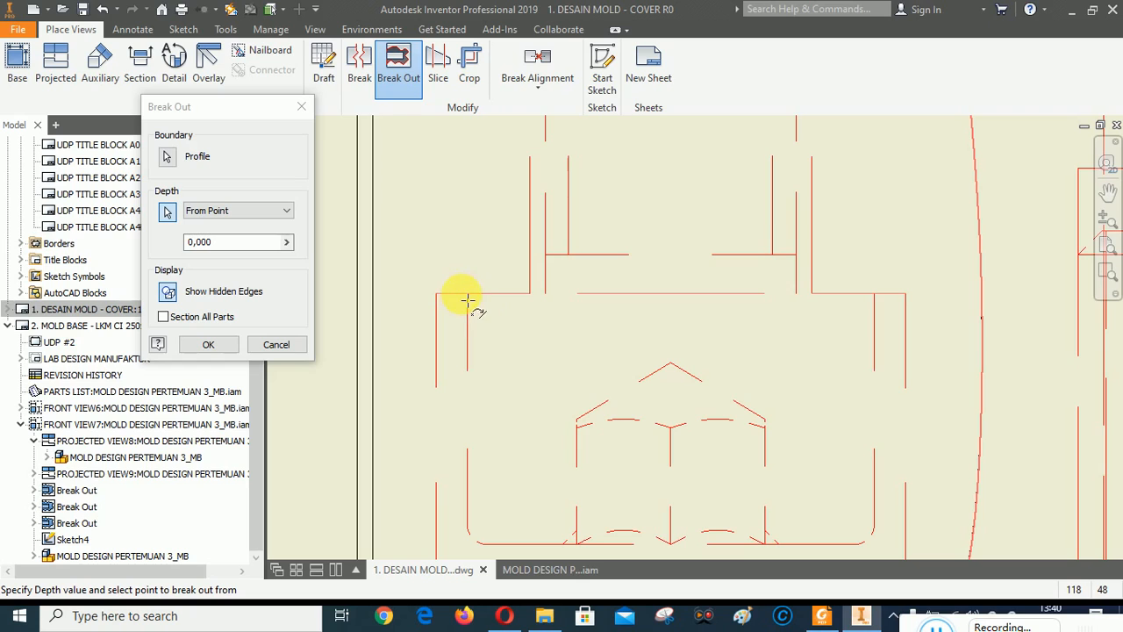
scroll(574, 405, up, 3)
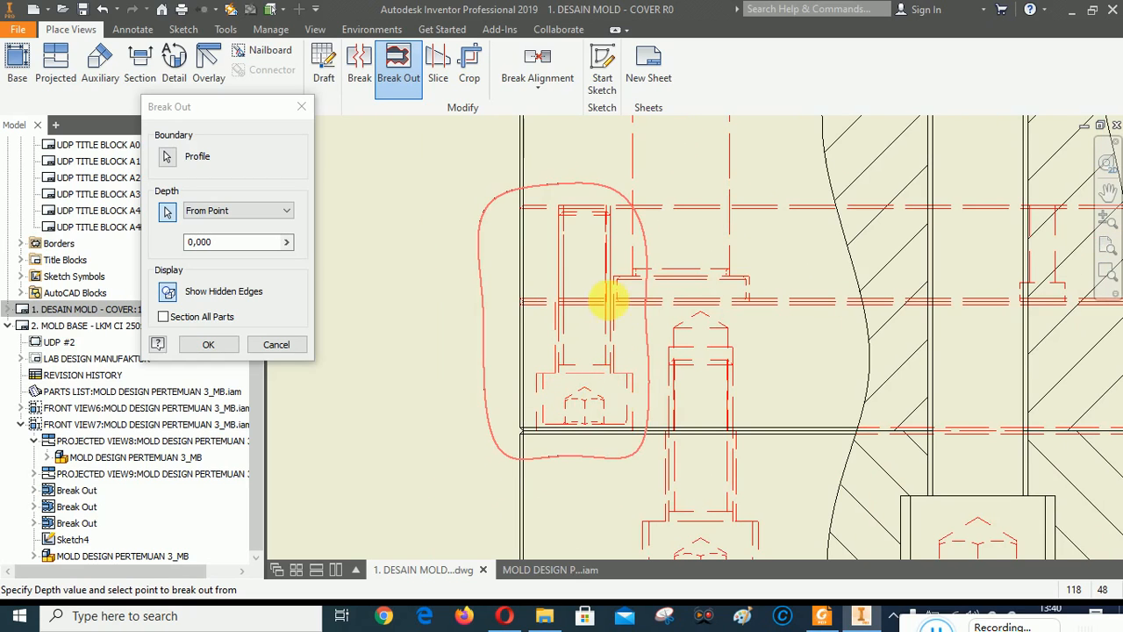
click(221, 346)
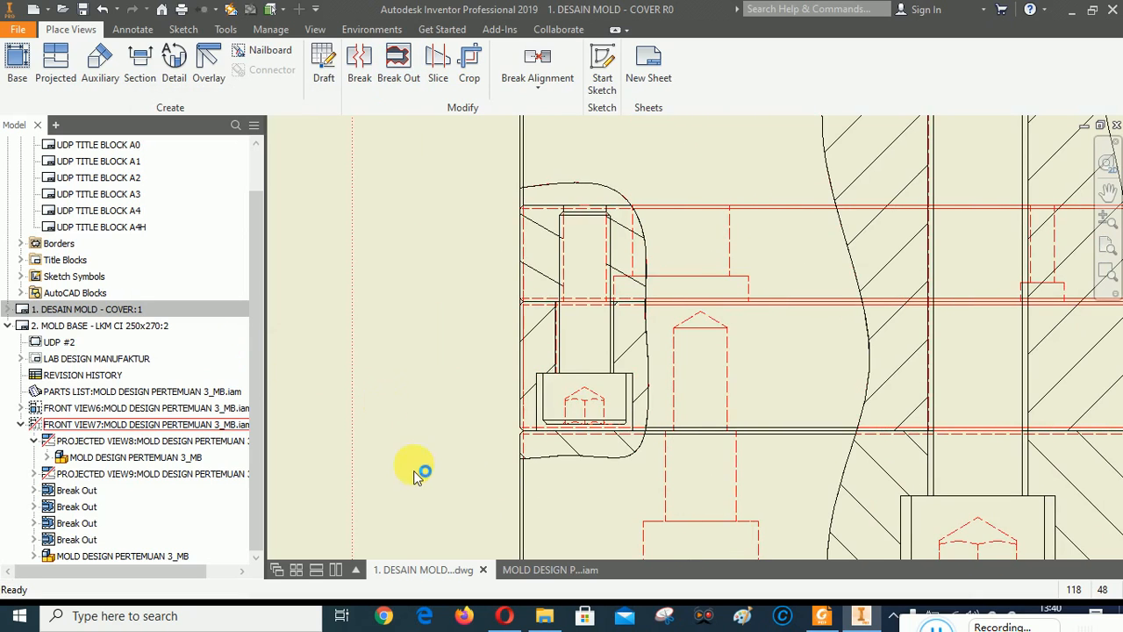
scroll(415, 474, up, 3)
scroll(415, 473, up, 3)
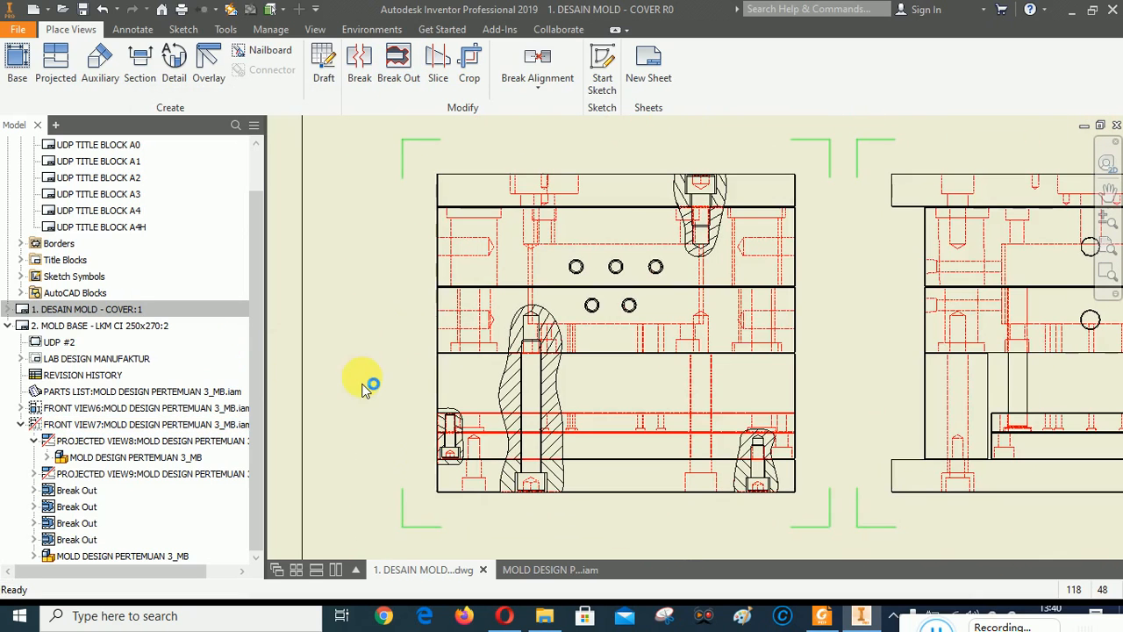
scroll(401, 275, down, 4)
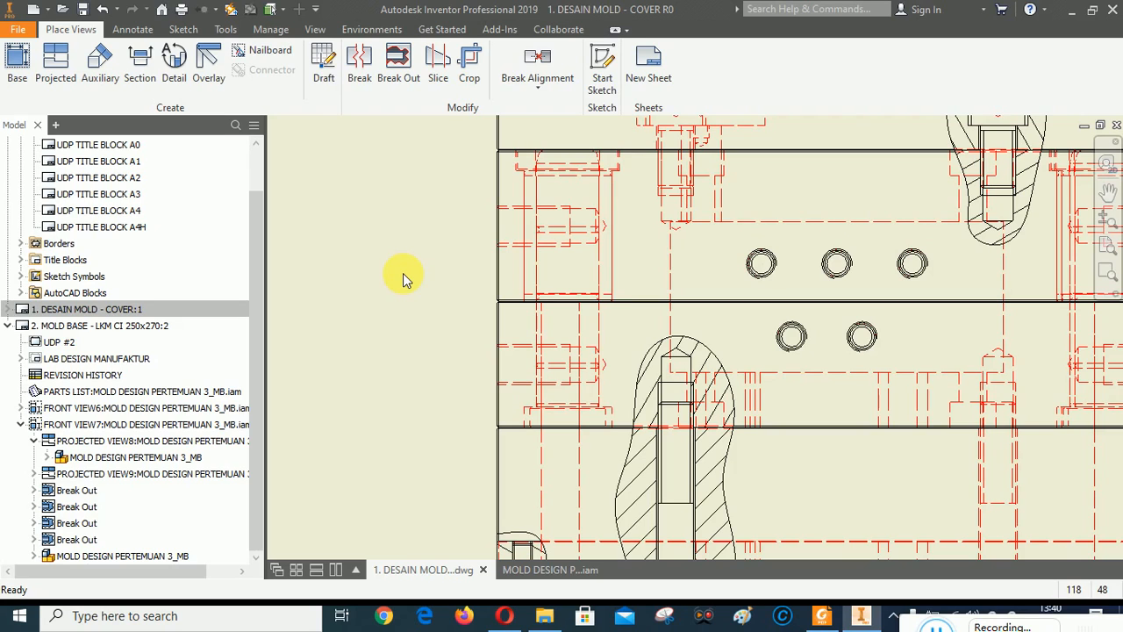
Start a sketch on the front view and draw a closed spline around the hidden guide pin and bushing at the cavity and core plates' left edge.
click(647, 245)
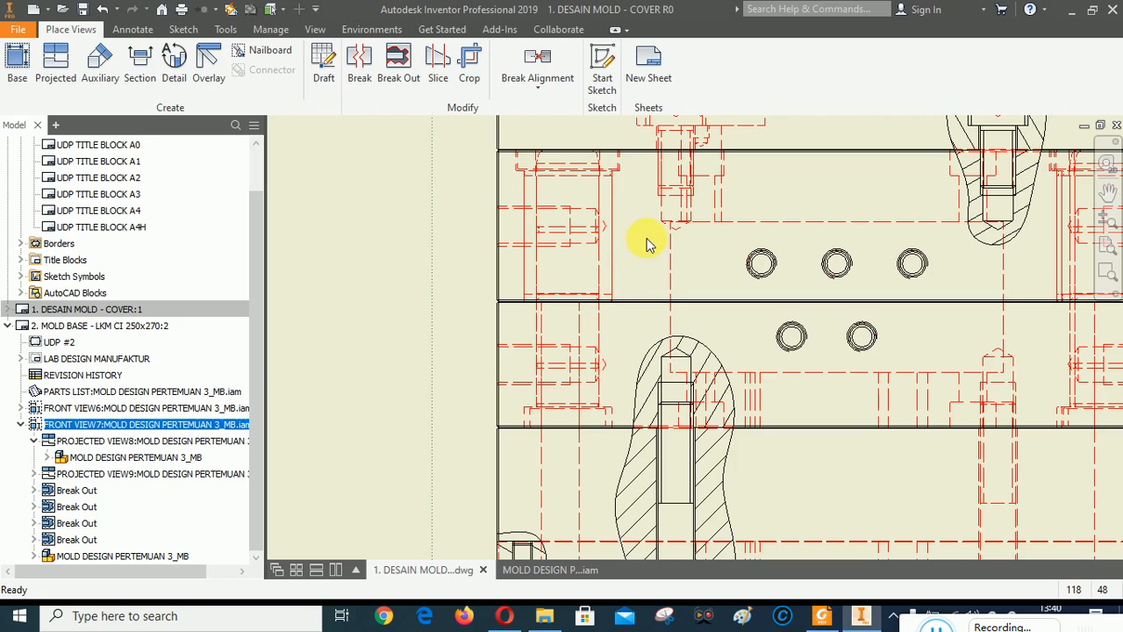
click(602, 79)
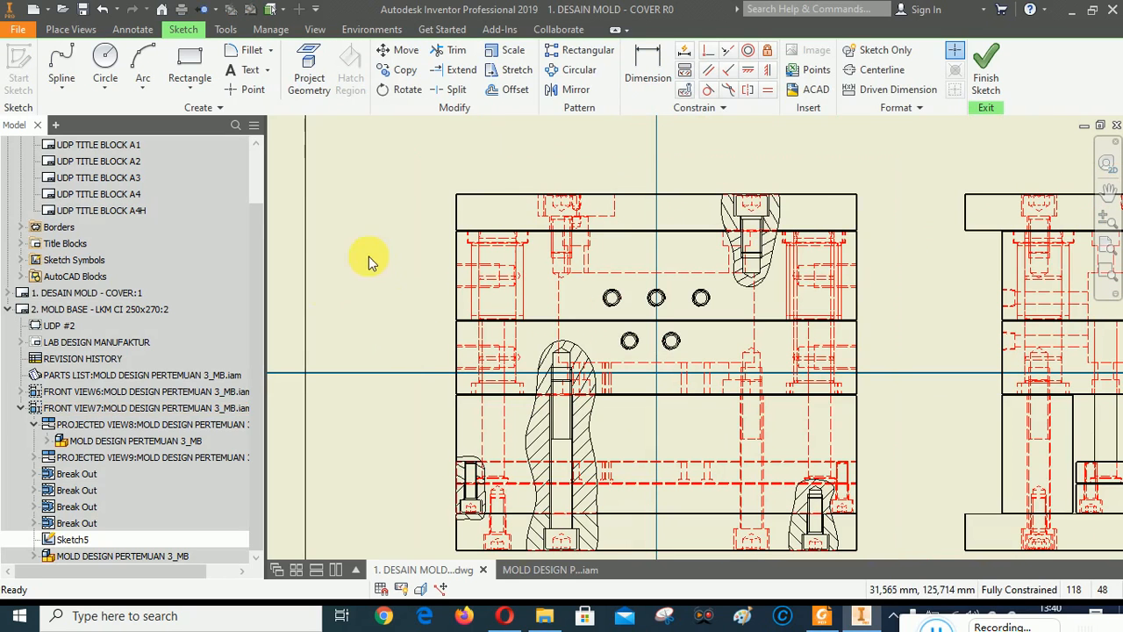
scroll(494, 287, up, 3)
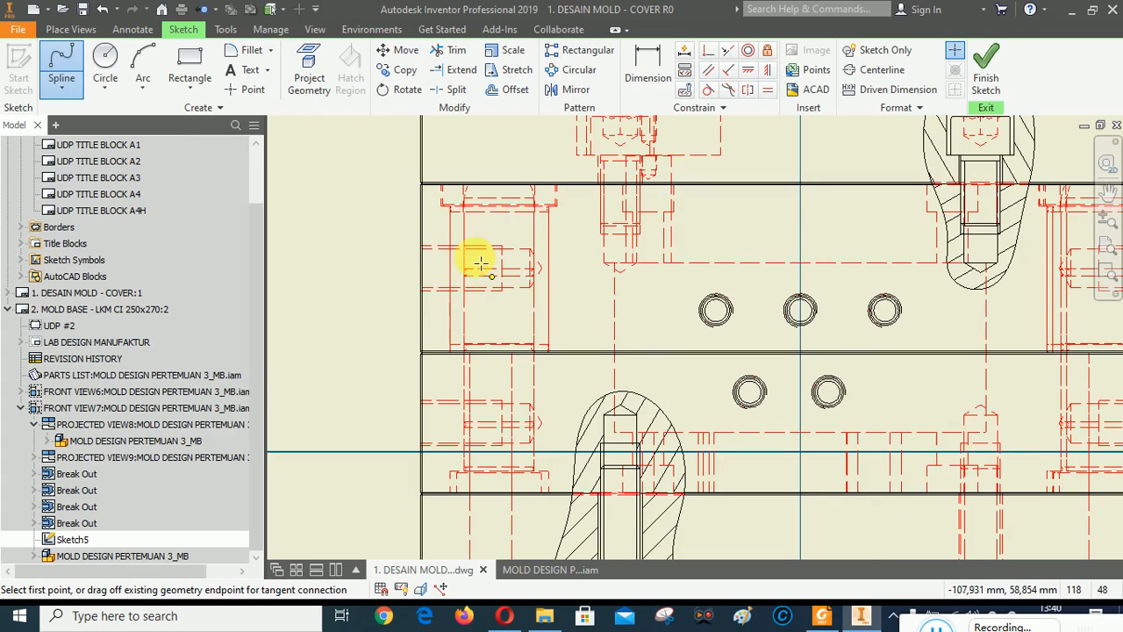
click(388, 198)
click(447, 151)
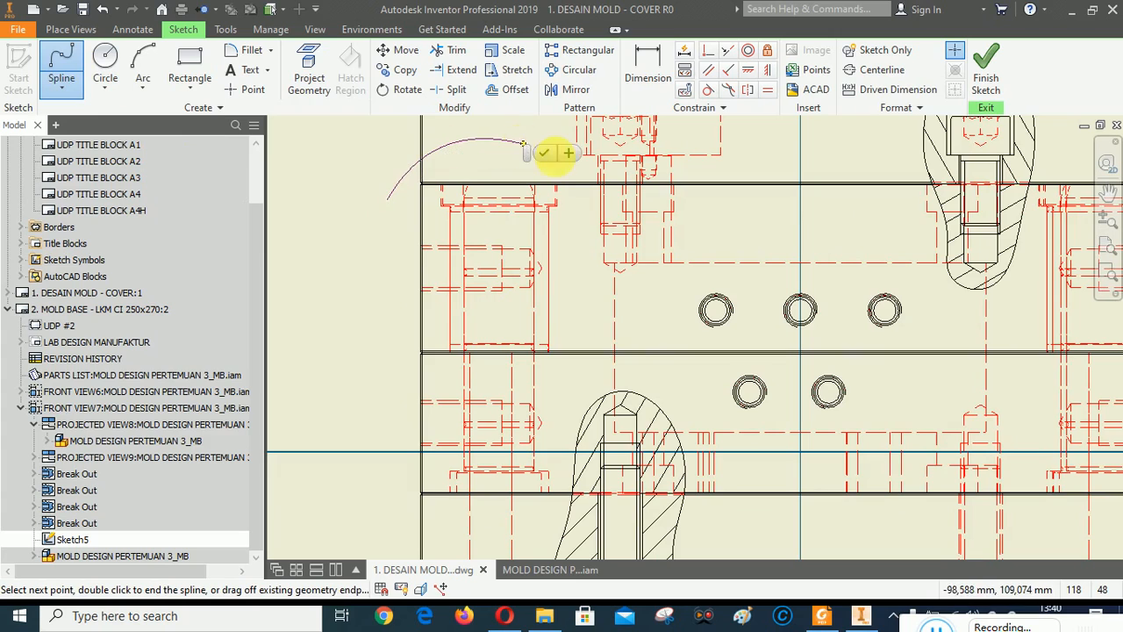
click(566, 315)
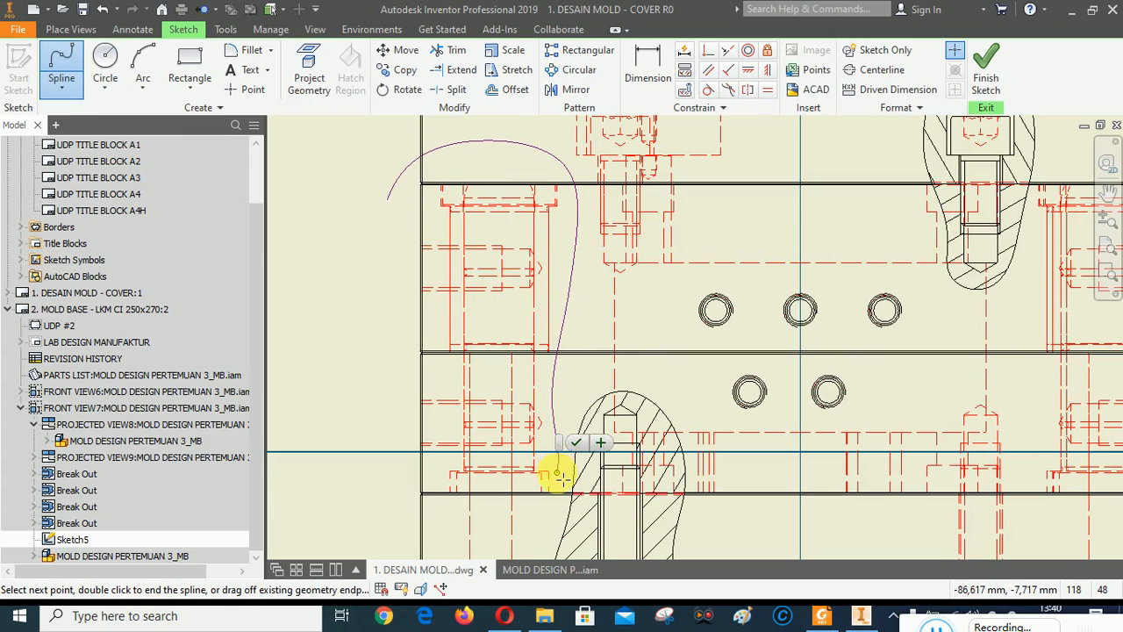
click(504, 533)
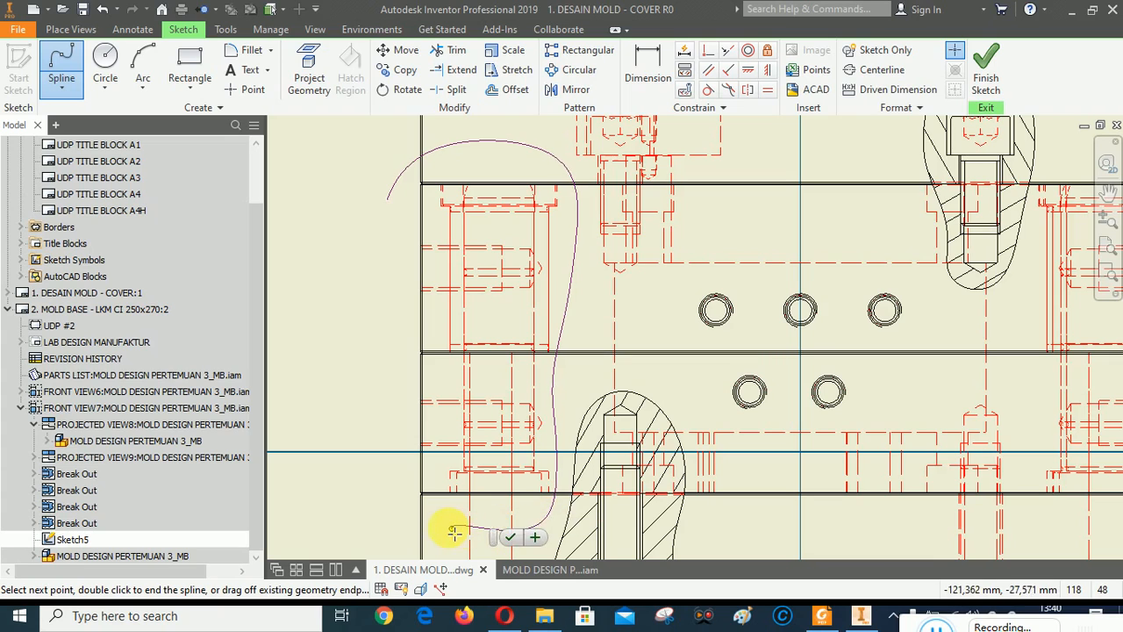
click(398, 339)
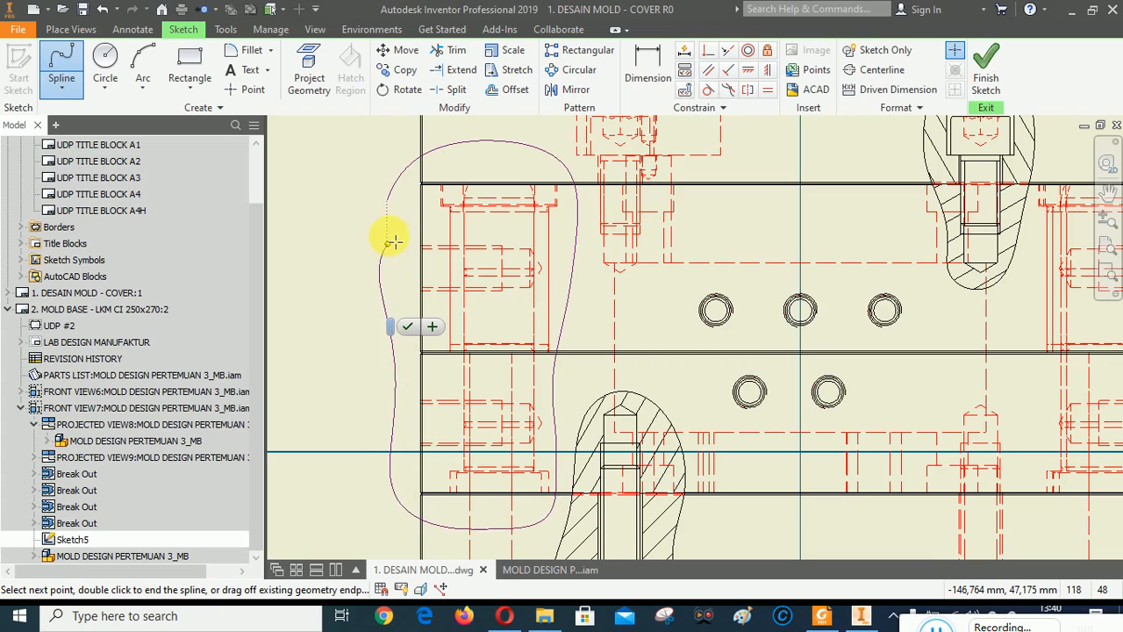
click(387, 211)
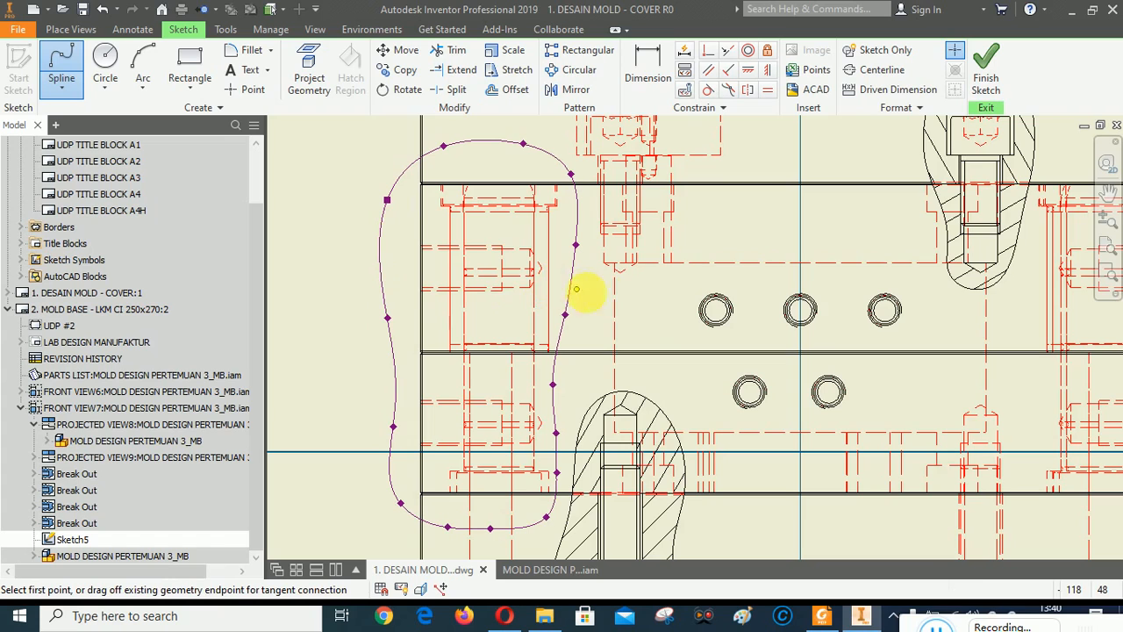
right_click(622, 286)
click(681, 287)
Reshape the spline's right side by moving its lower points so the boundary passes farther outside the guide pin's head.
scroll(544, 532, down, 3)
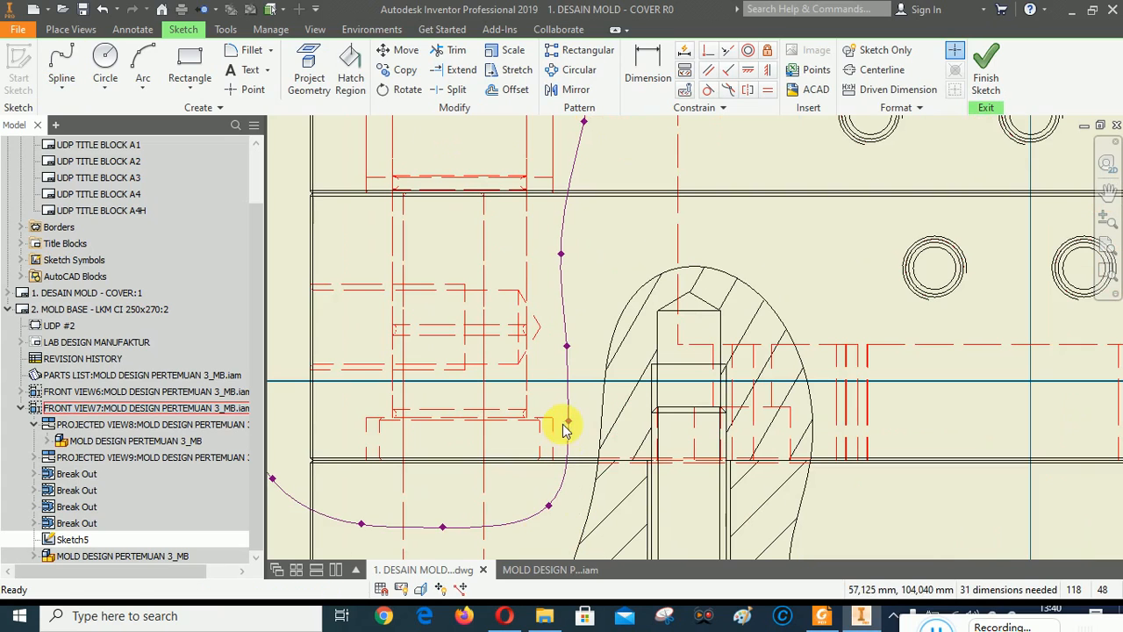
drag(571, 426, 579, 407)
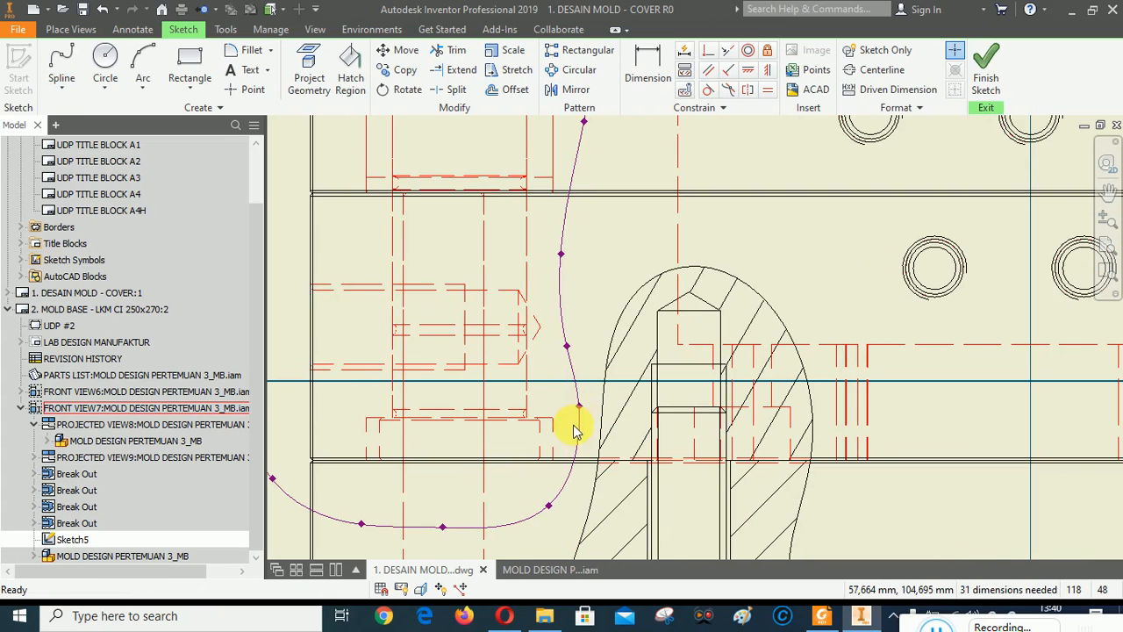
drag(548, 504, 548, 490)
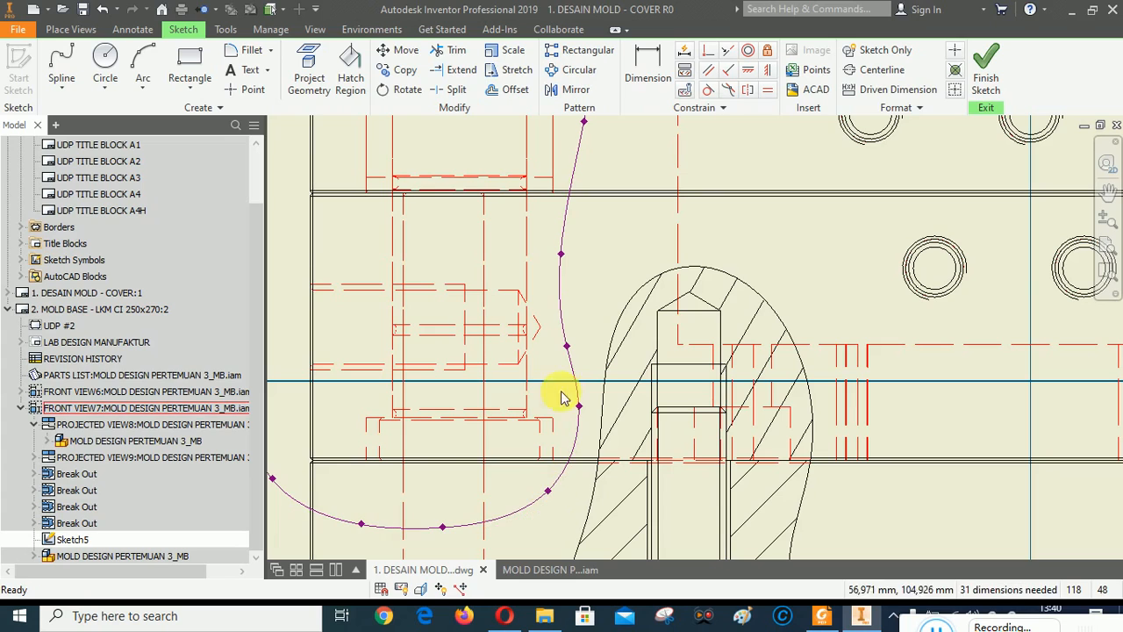
mouse_move(567, 348)
mouse_down()
mouse_move(575, 296)
mouse_move(562, 251)
mouse_move(581, 235)
mouse_up()
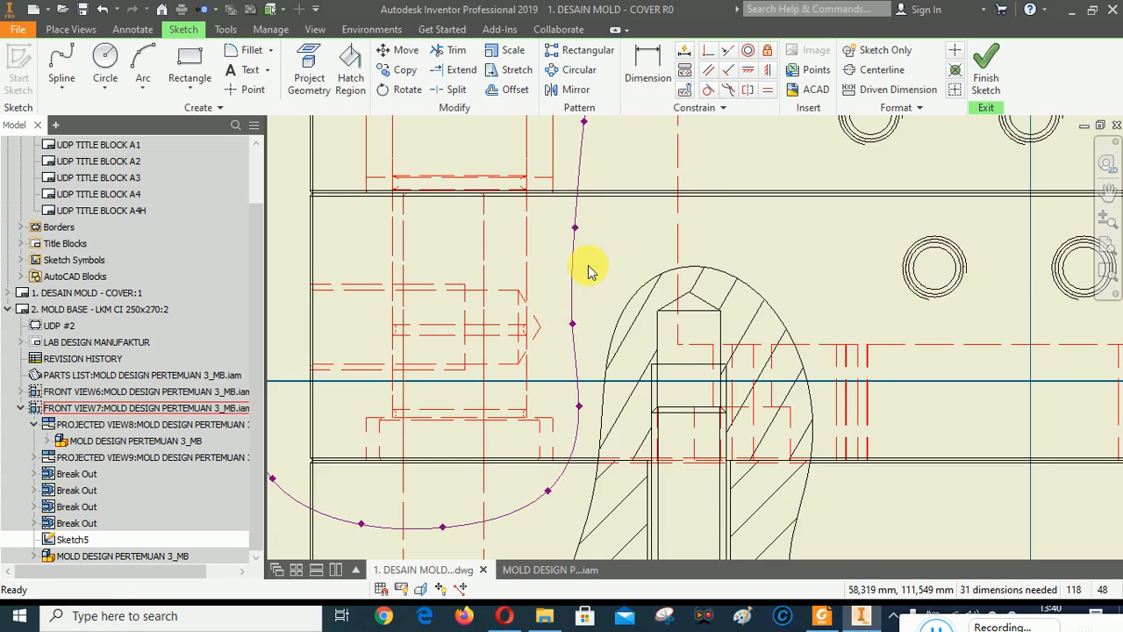
Finish the sketch and create a front view break-out from the guide pin spline, with its depth starting at the pin head's upper-left corner.
scroll(602, 351, up, 3)
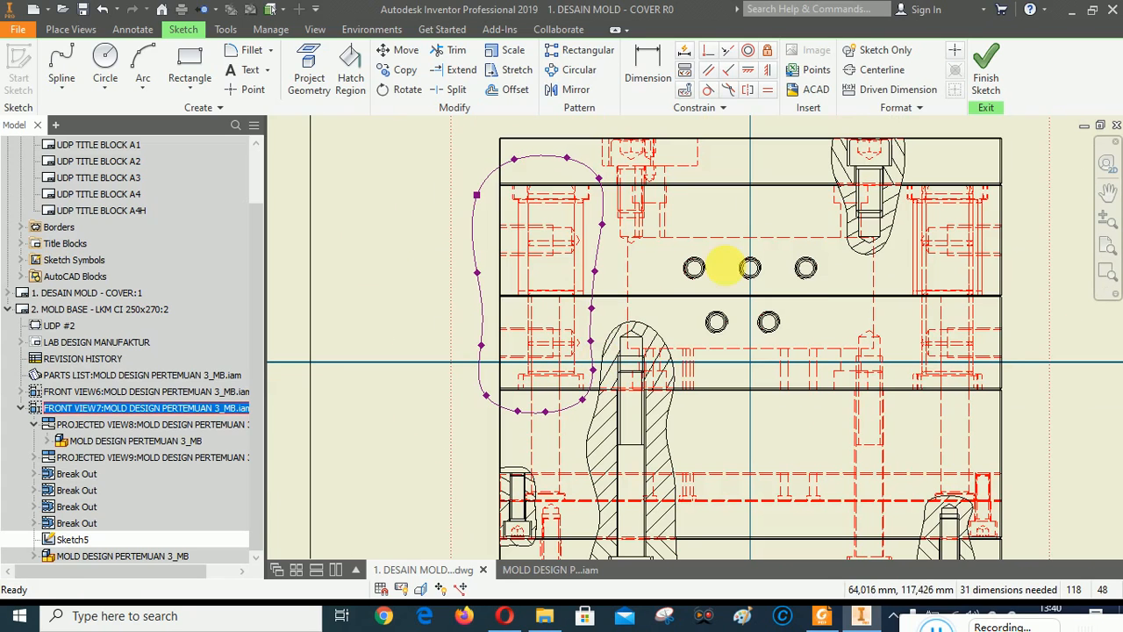
click(985, 60)
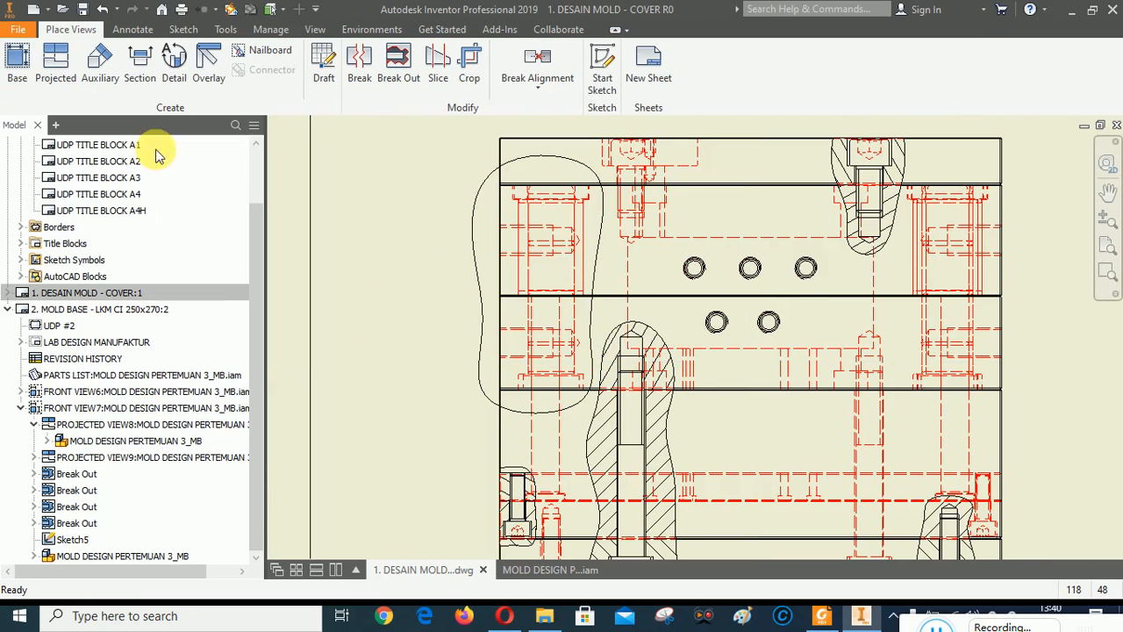
click(397, 61)
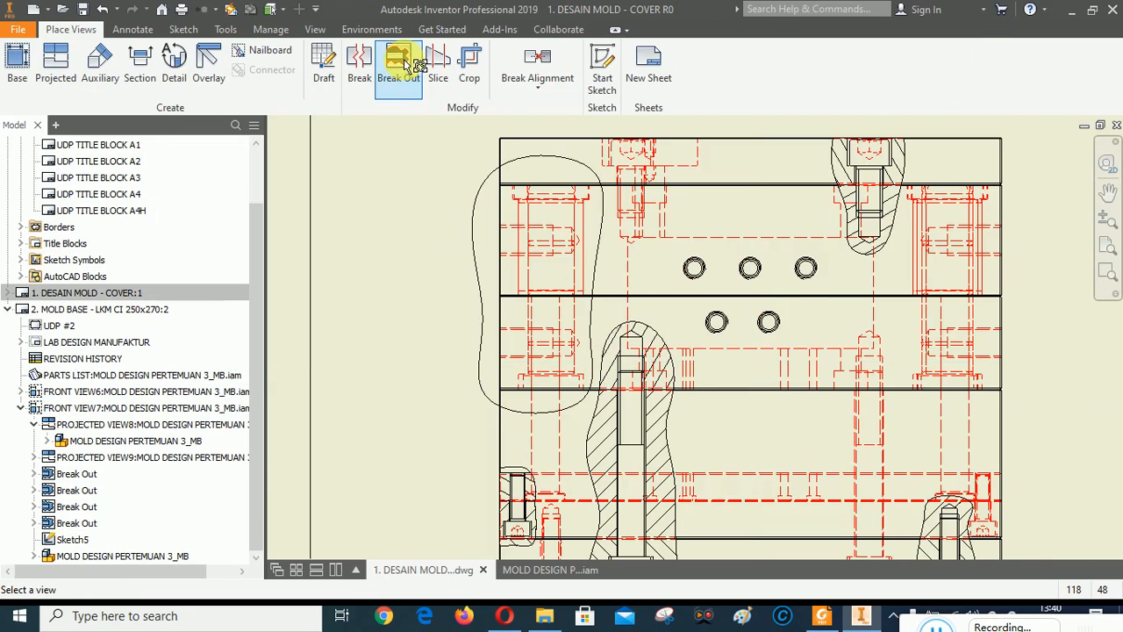
click(527, 318)
scroll(532, 380, down, 5)
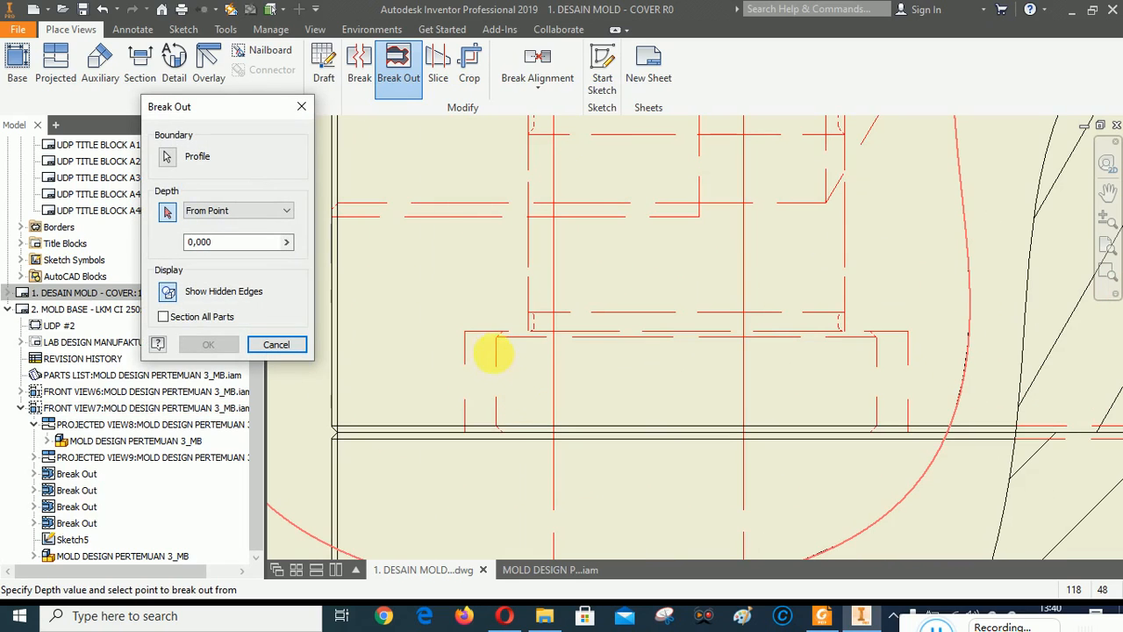
click(497, 339)
click(208, 344)
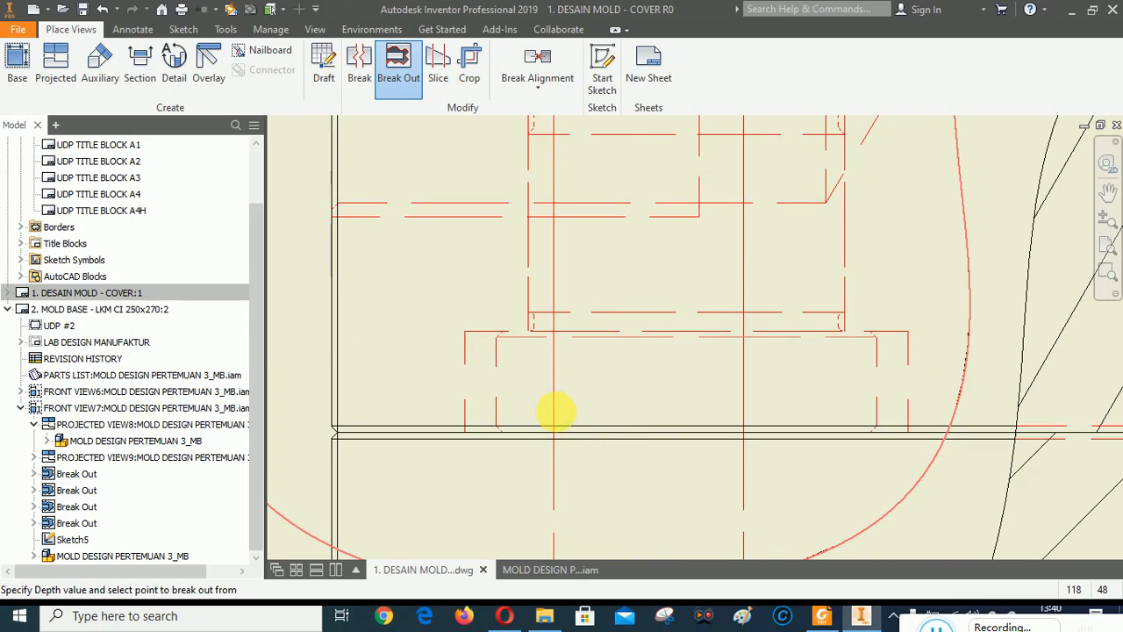
Change the front view's display style to hidden lines removed.
scroll(558, 421, up, 4)
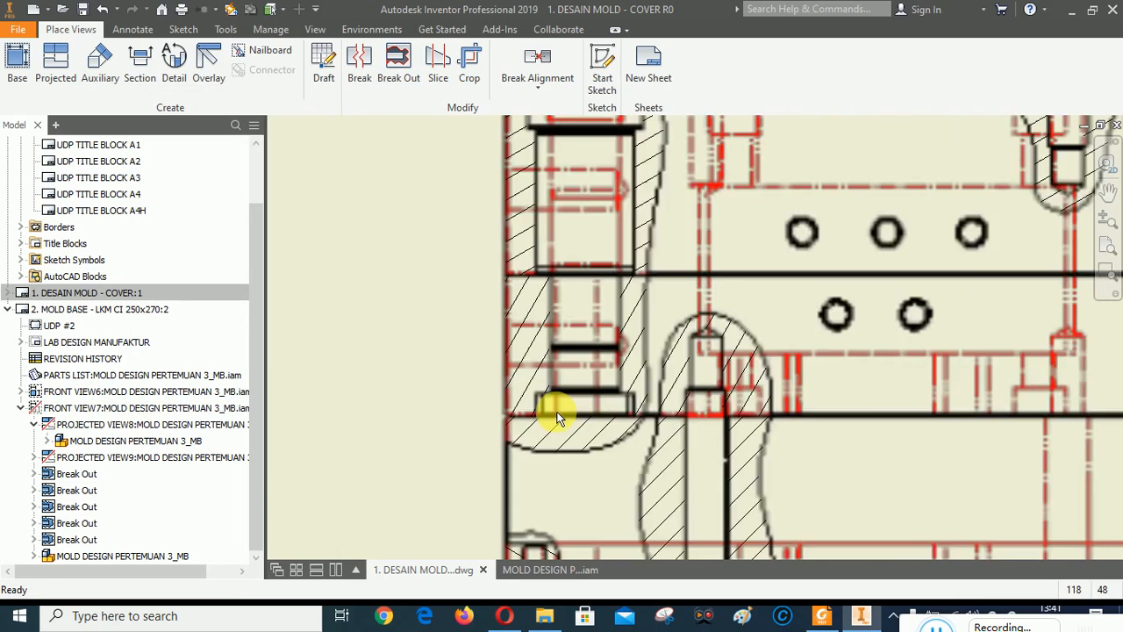
scroll(552, 429, up, 2)
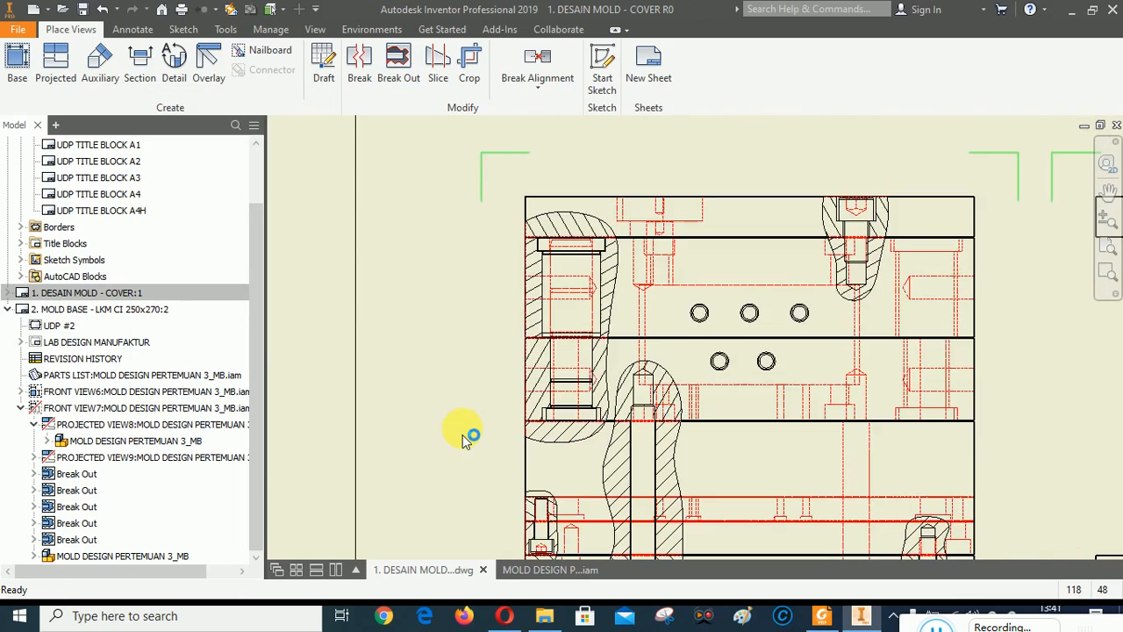
scroll(459, 426, up, 2)
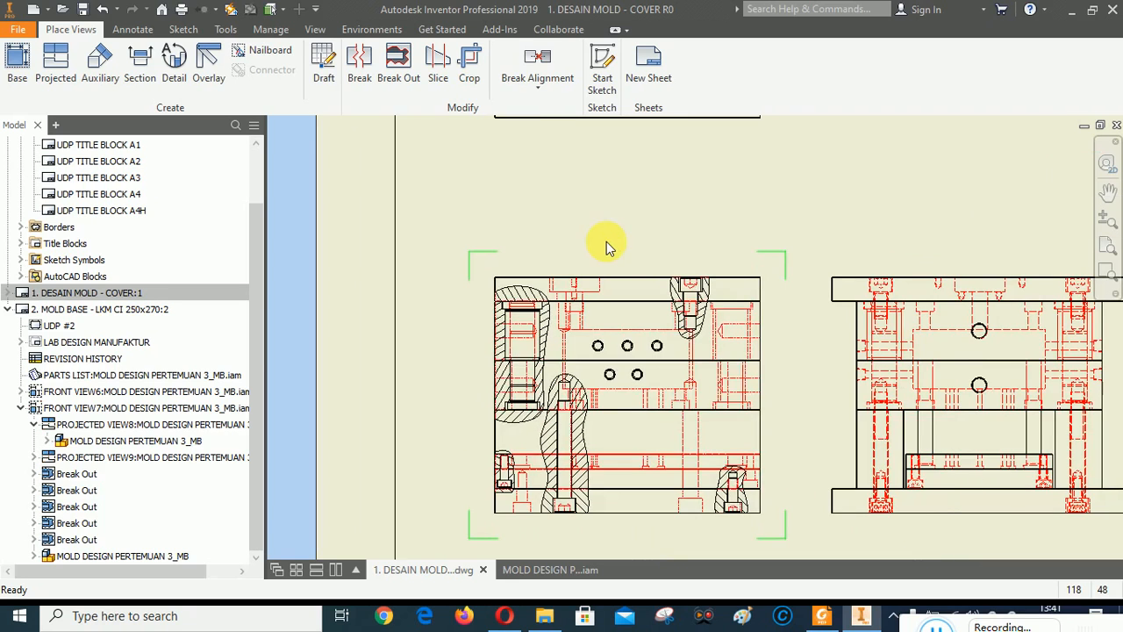
scroll(607, 241, up, 2)
scroll(597, 413, down, 3)
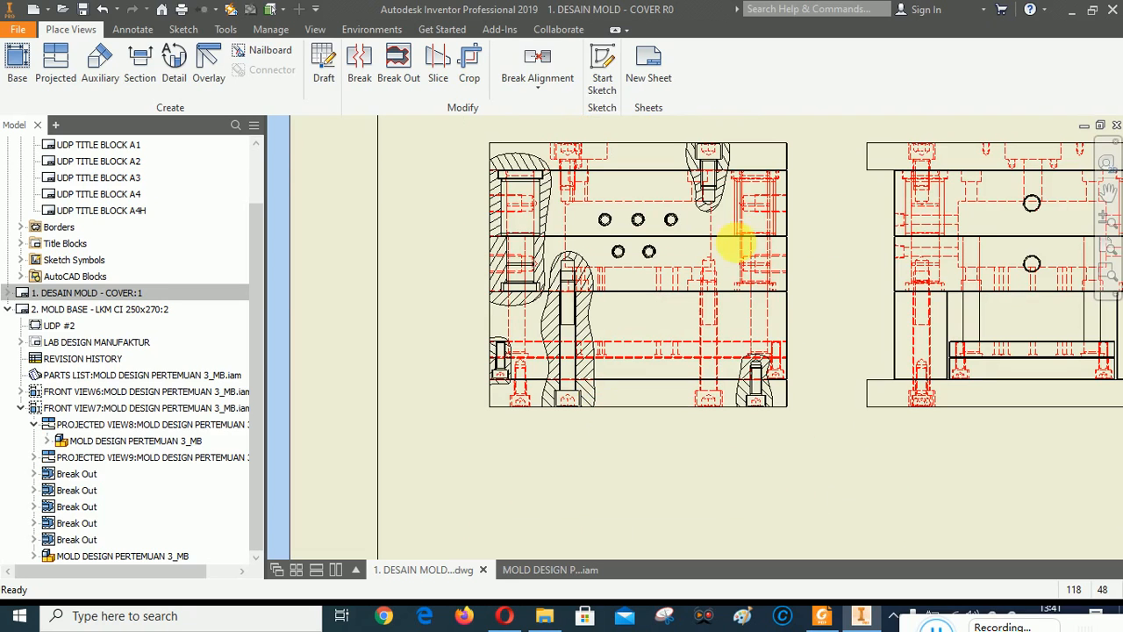
right_click(803, 283)
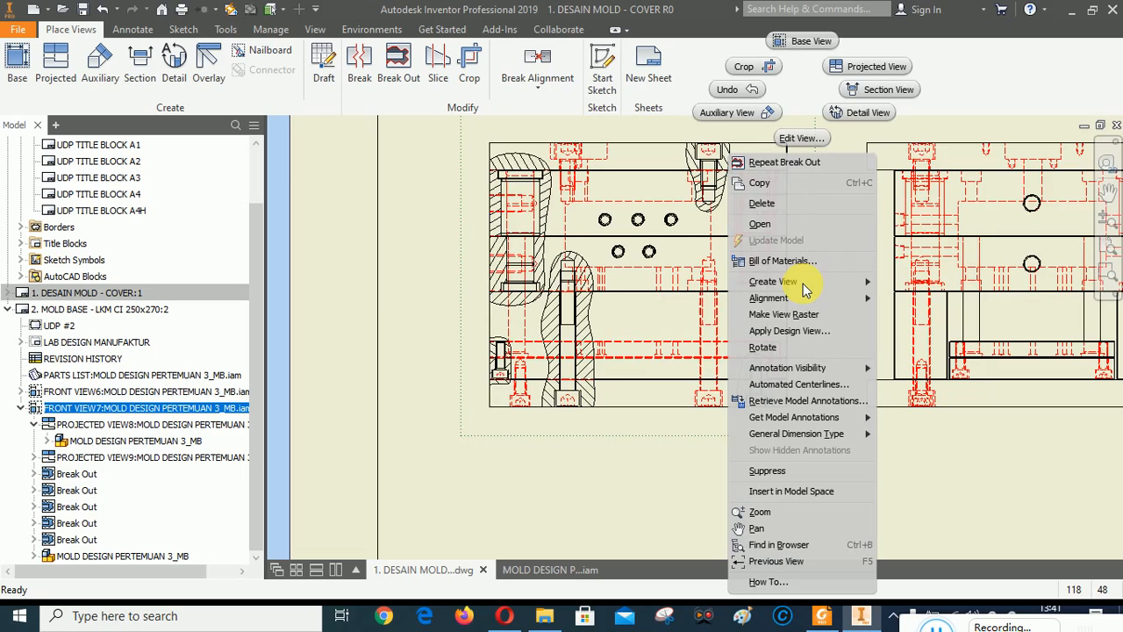
click(800, 138)
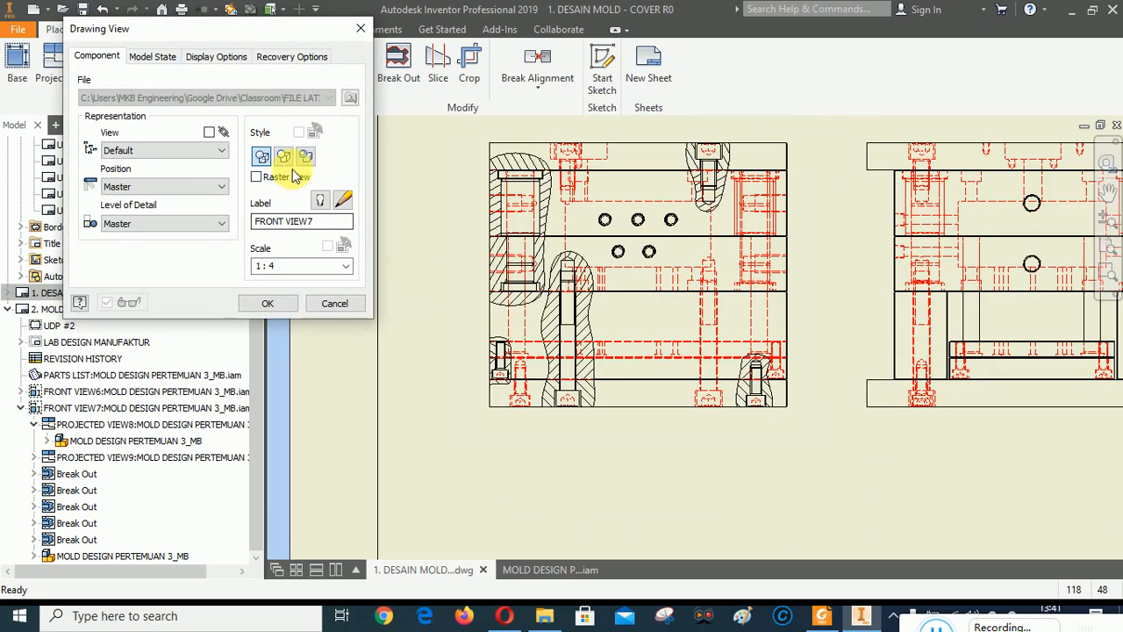
click(288, 158)
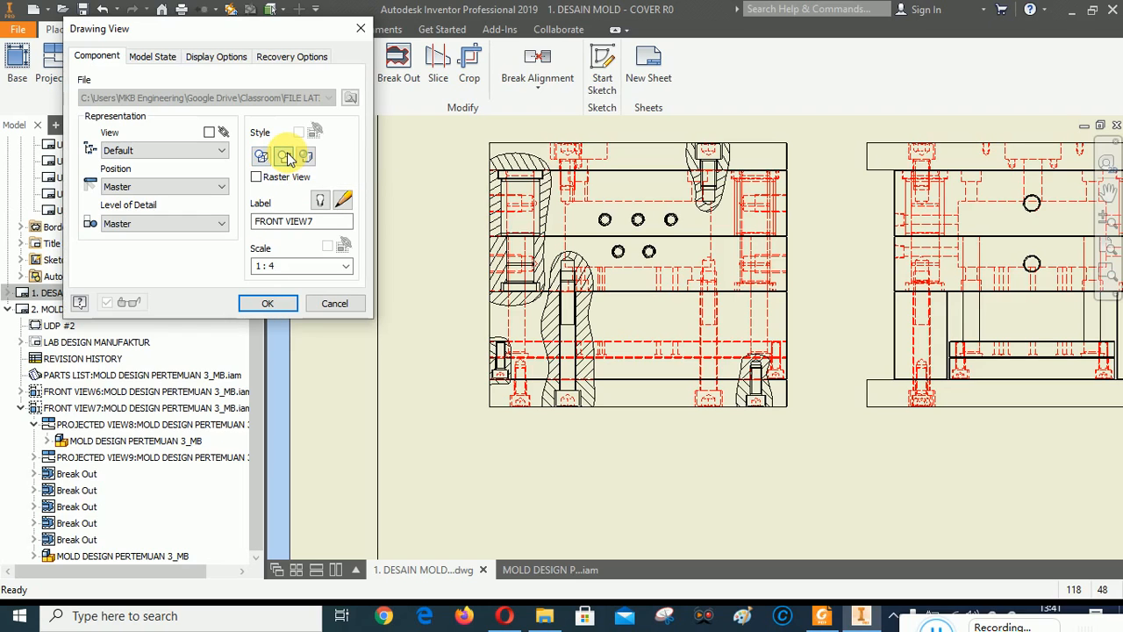
click(282, 307)
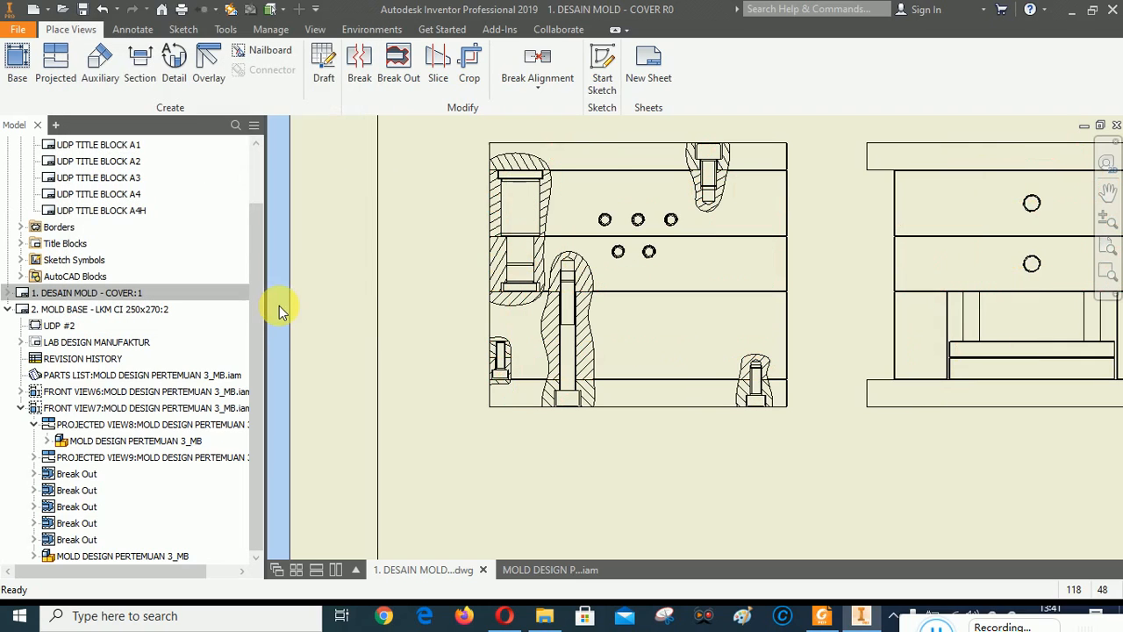
Turn off Style from Base for the projected side view and set its display style to show hidden lines.
scroll(420, 395, down, 3)
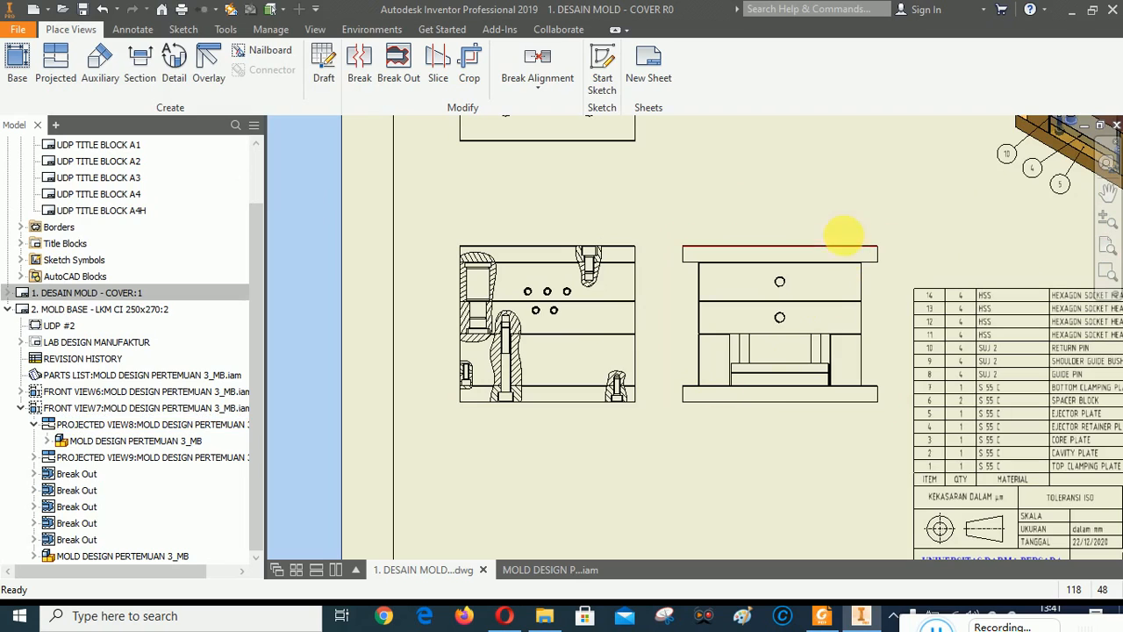
right_click(832, 239)
click(825, 158)
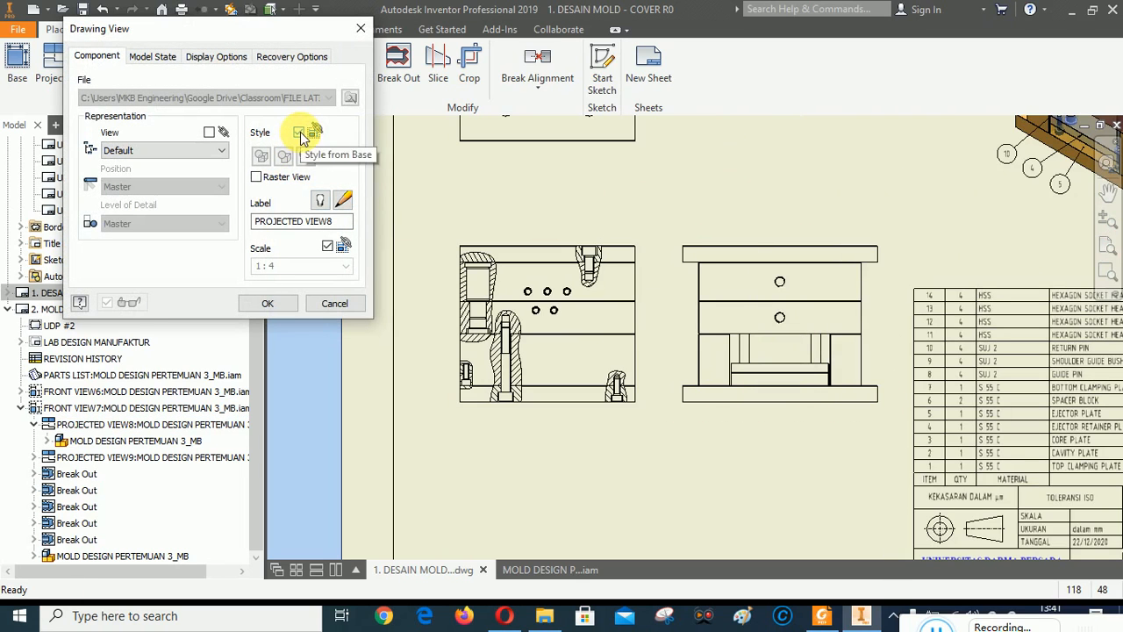
click(298, 133)
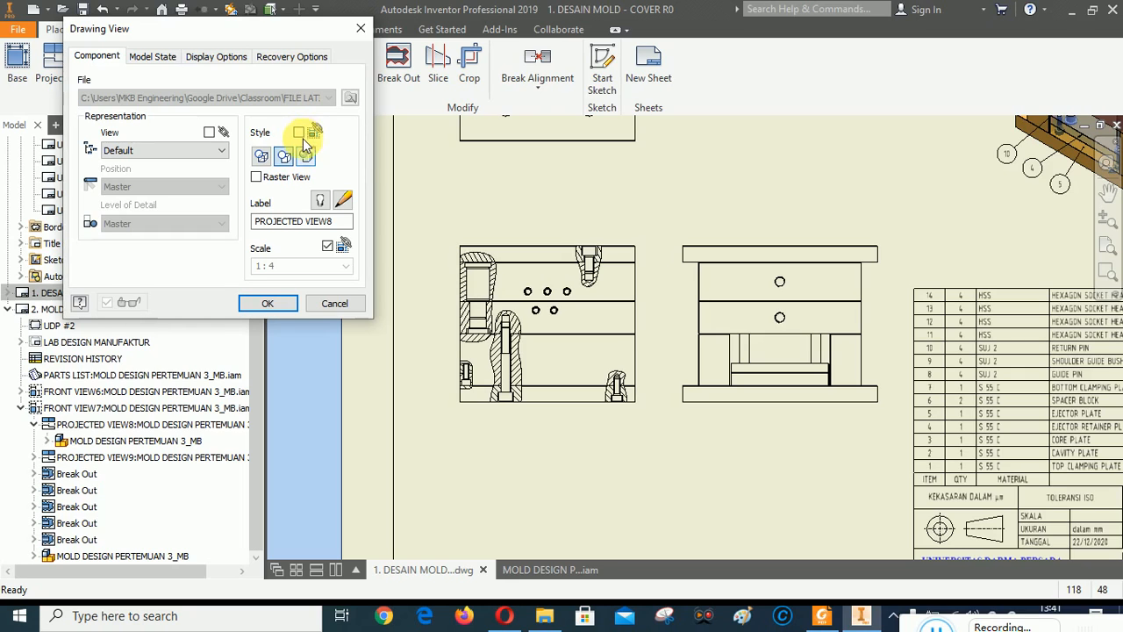
click(261, 157)
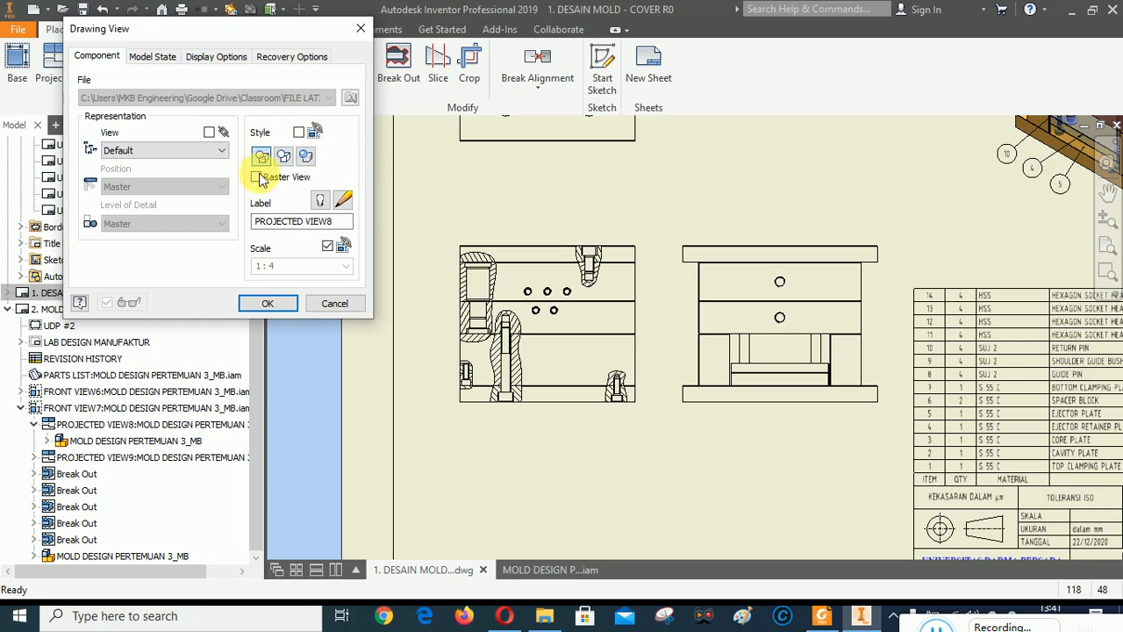
click(269, 303)
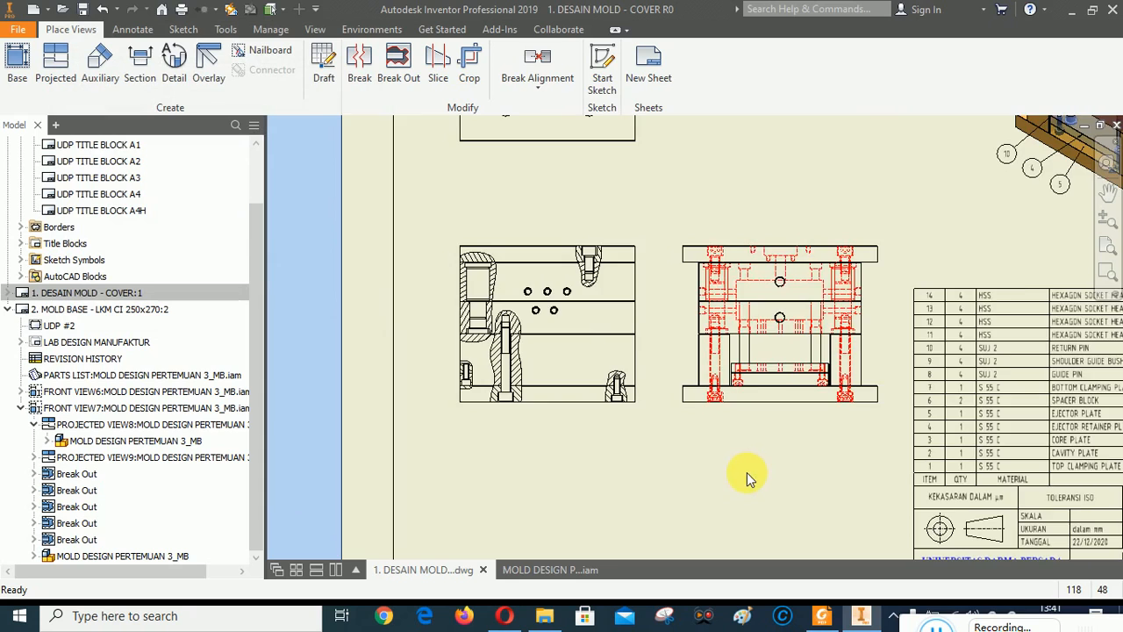
Turn off Style from Base for the projected top view and set its display style to show hidden lines.
scroll(747, 472, down, 2)
scroll(620, 198, up, 3)
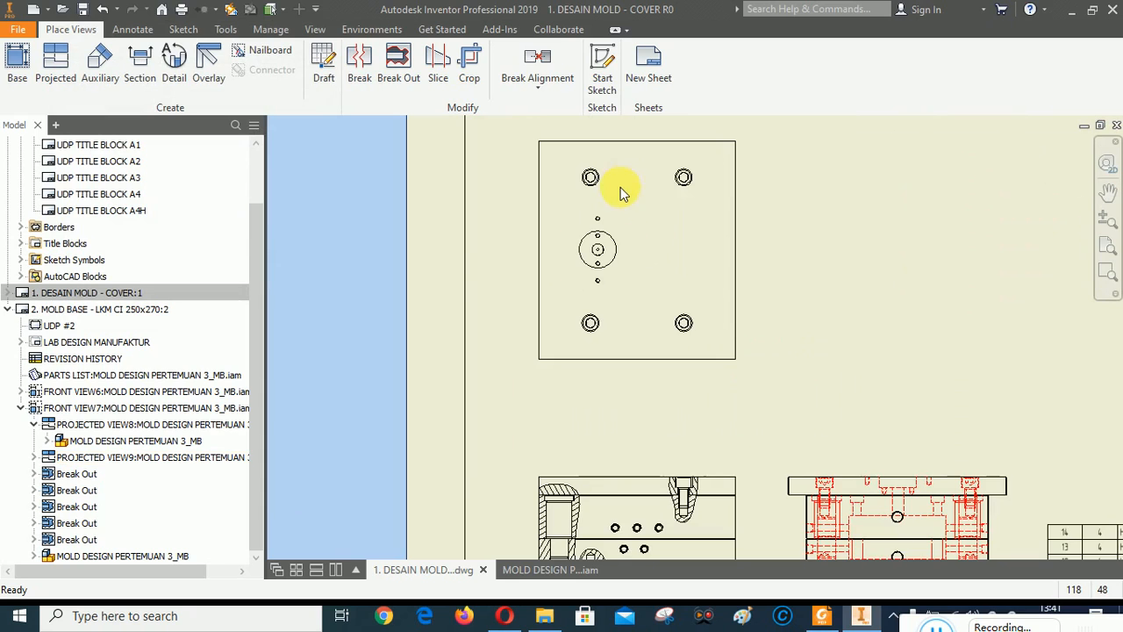
scroll(664, 264, down, 3)
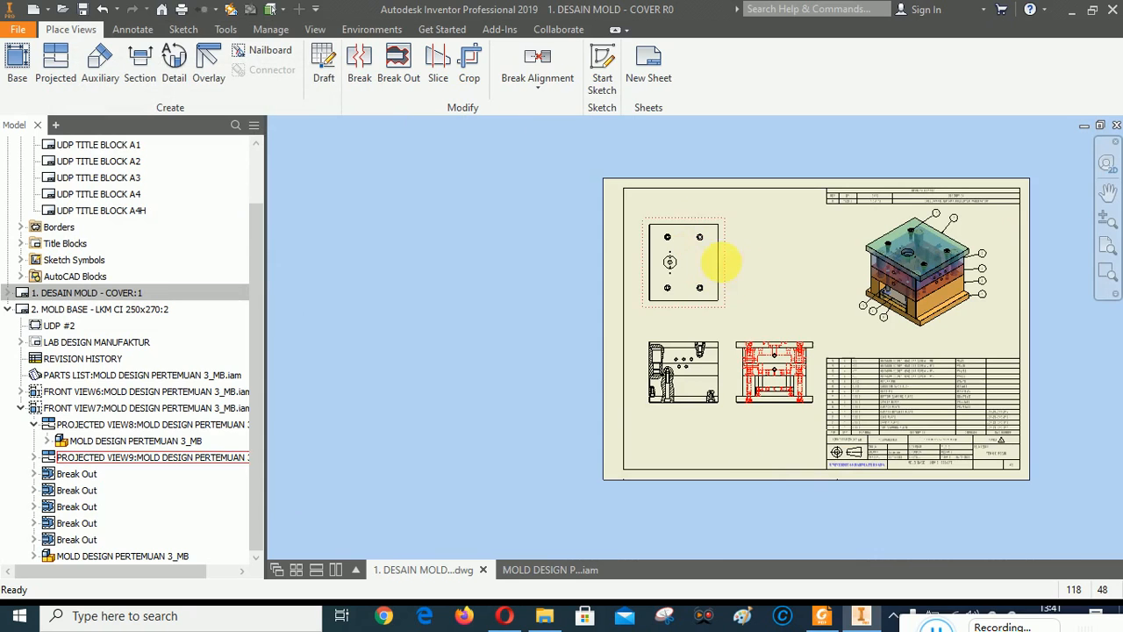
right_click(703, 258)
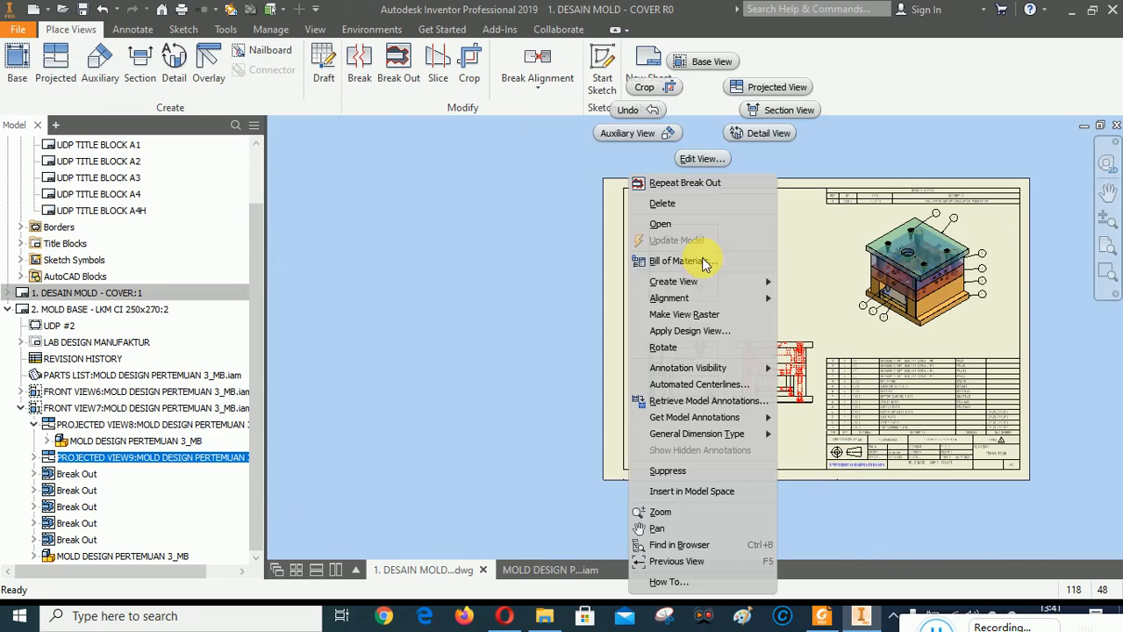
click(707, 157)
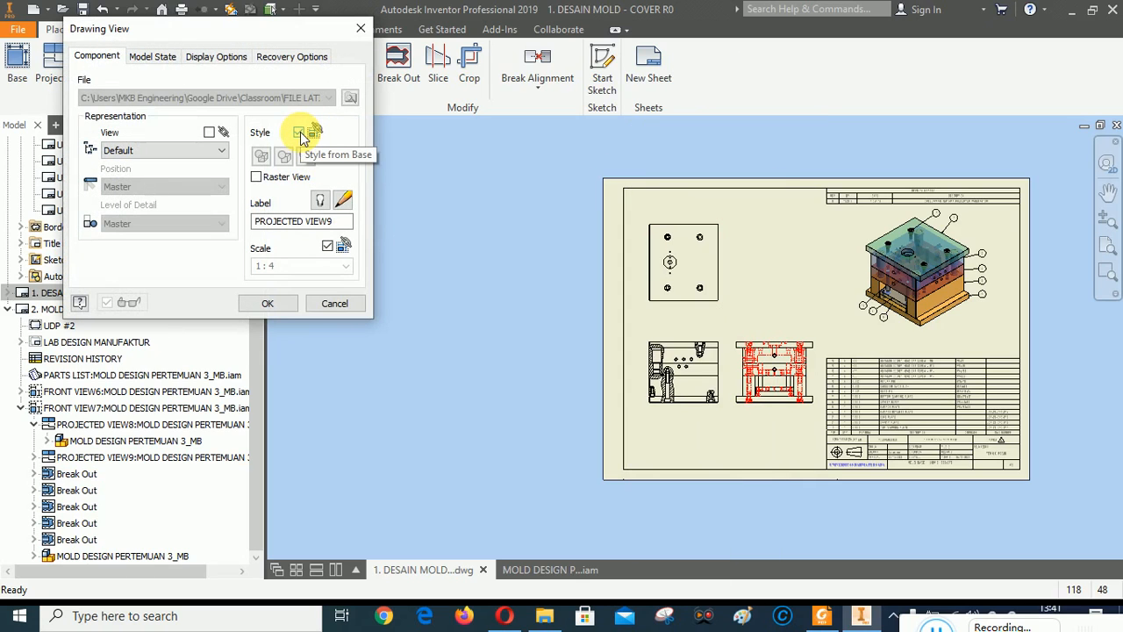
click(299, 133)
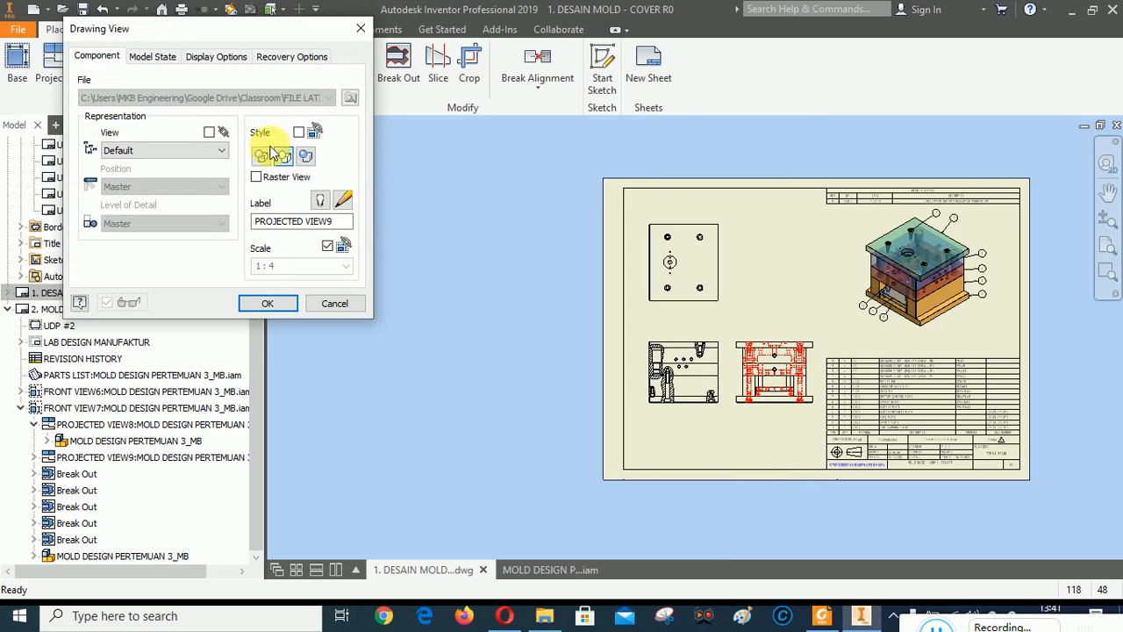
click(261, 156)
click(263, 307)
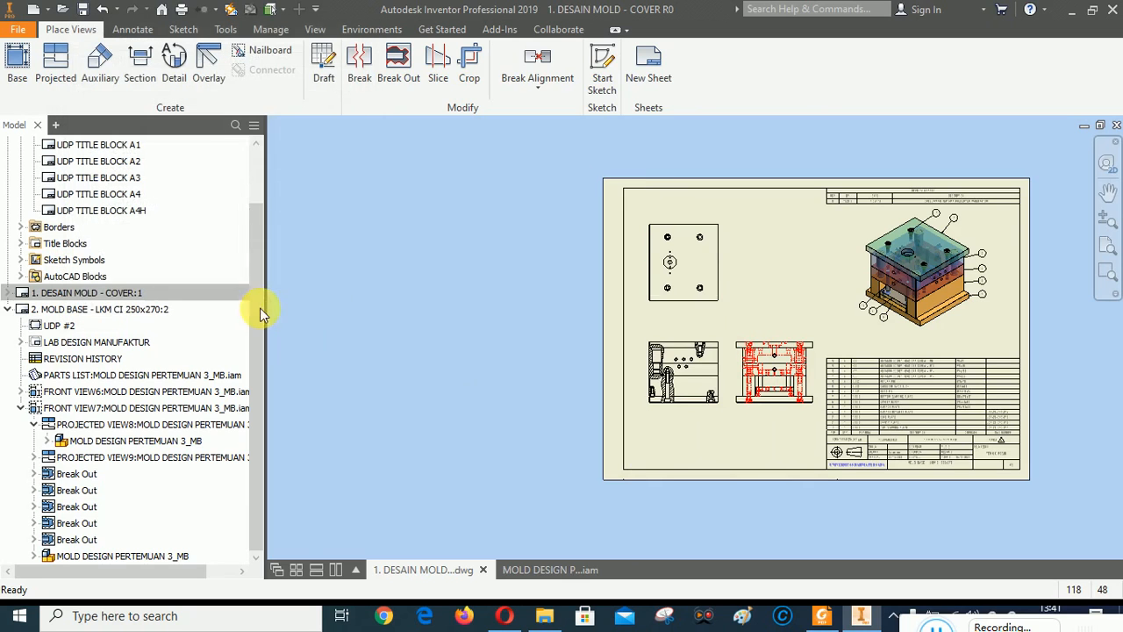
Examine the hidden lines in the projected views and the break-out sections in the front view.
scroll(735, 449, down, 2)
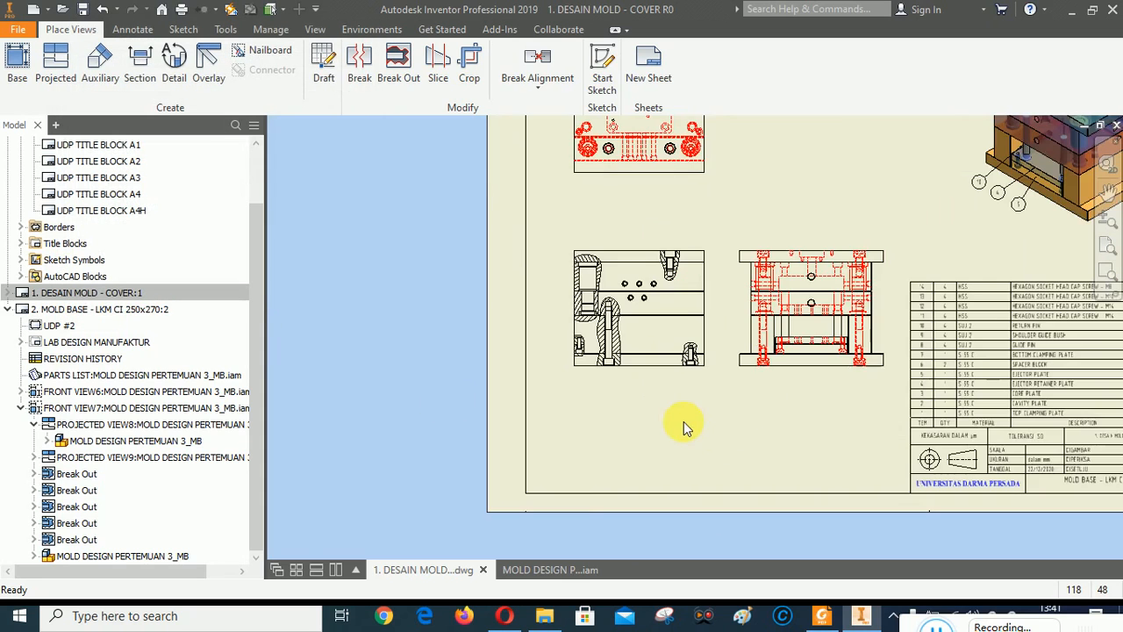
scroll(553, 437, up, 5)
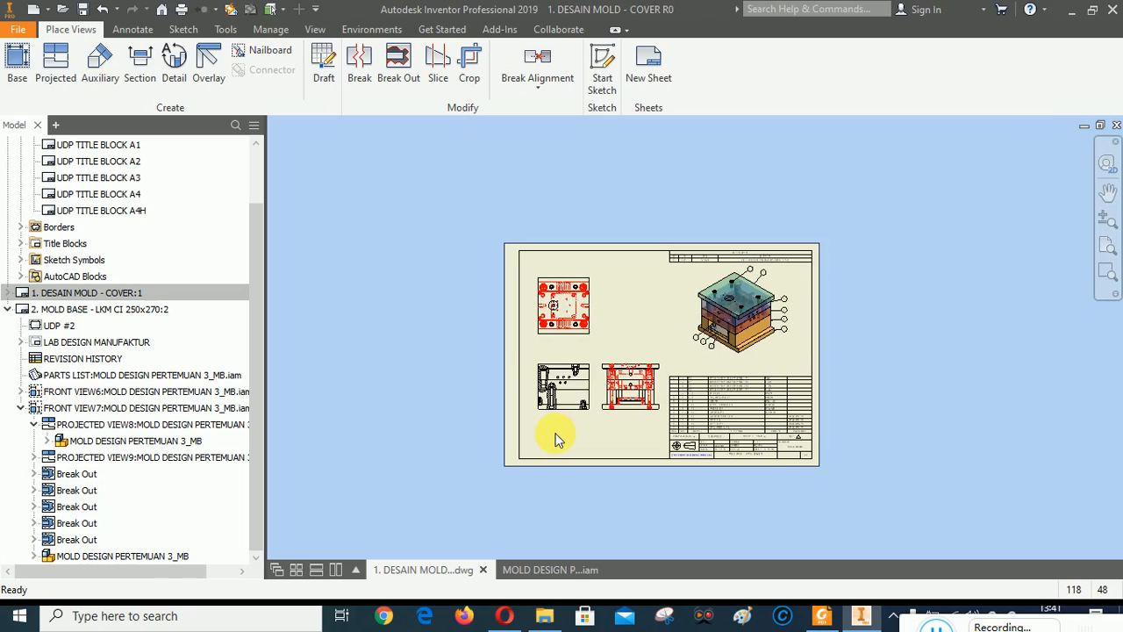
scroll(554, 437, down, 3)
scroll(888, 186, down, 2)
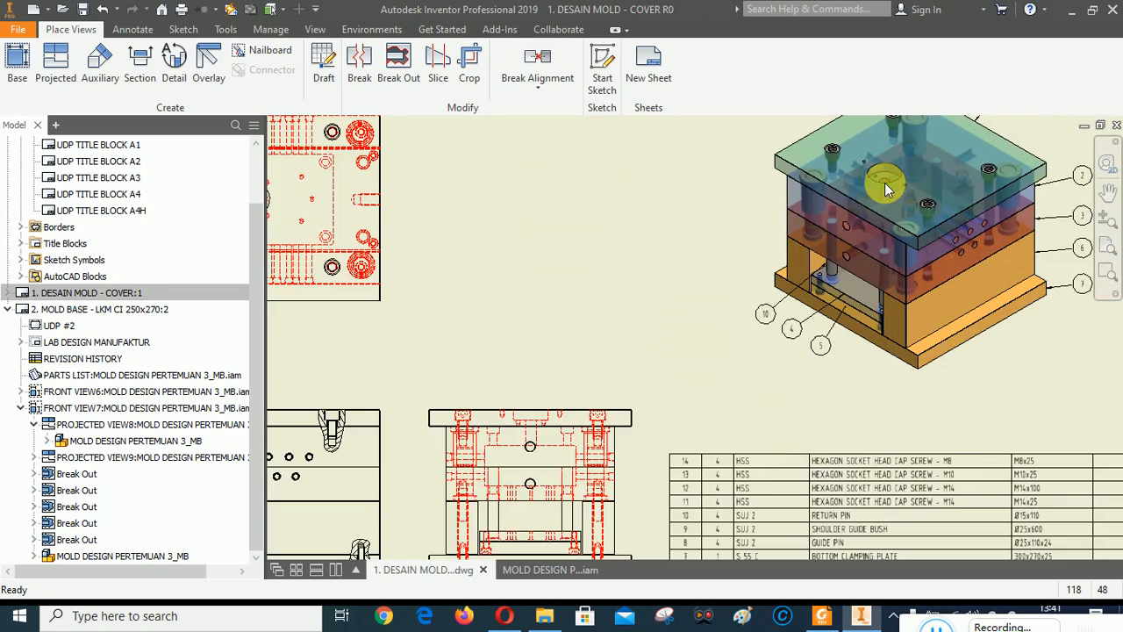
scroll(888, 189, up, 4)
scroll(614, 391, down, 3)
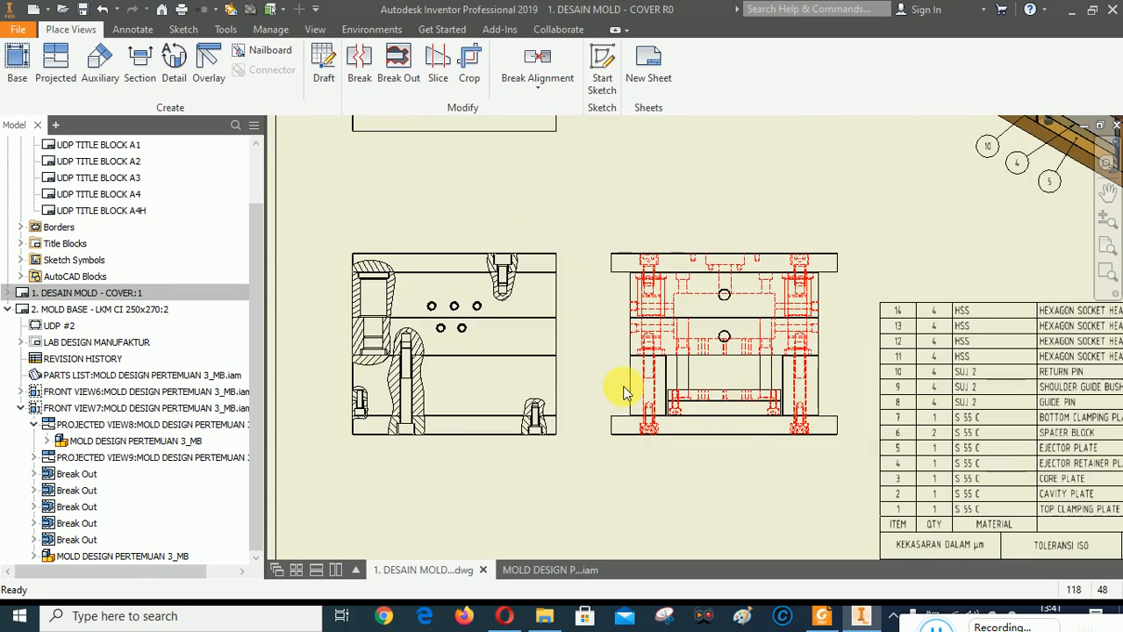
scroll(692, 431, up, 2)
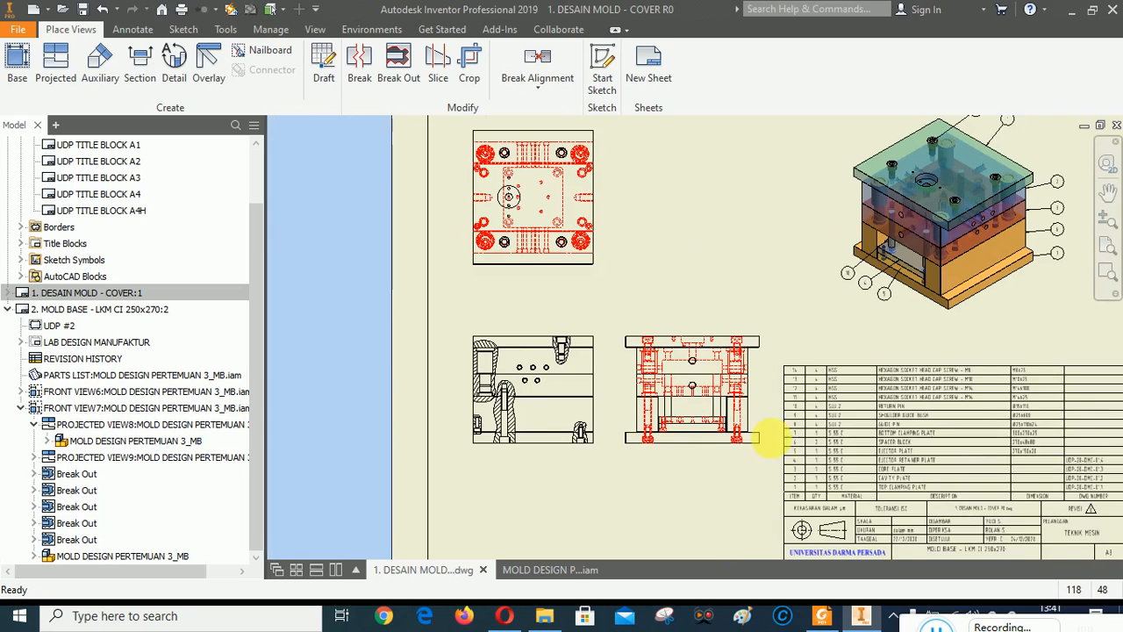
click(1111, 279)
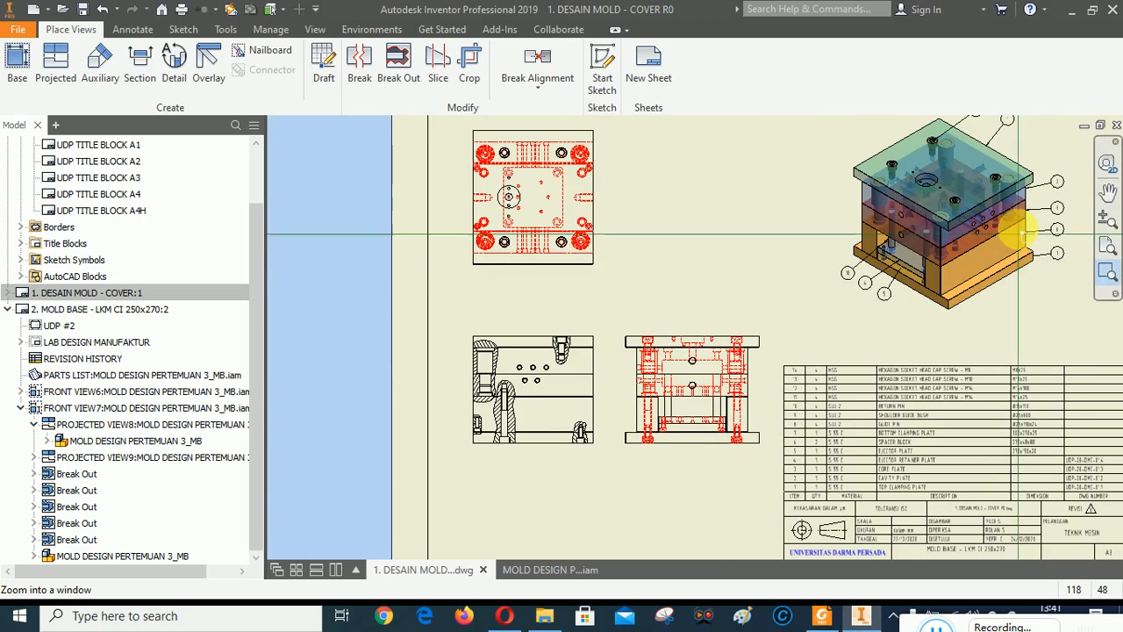
drag(455, 290, 622, 494)
scroll(625, 369, up, 3)
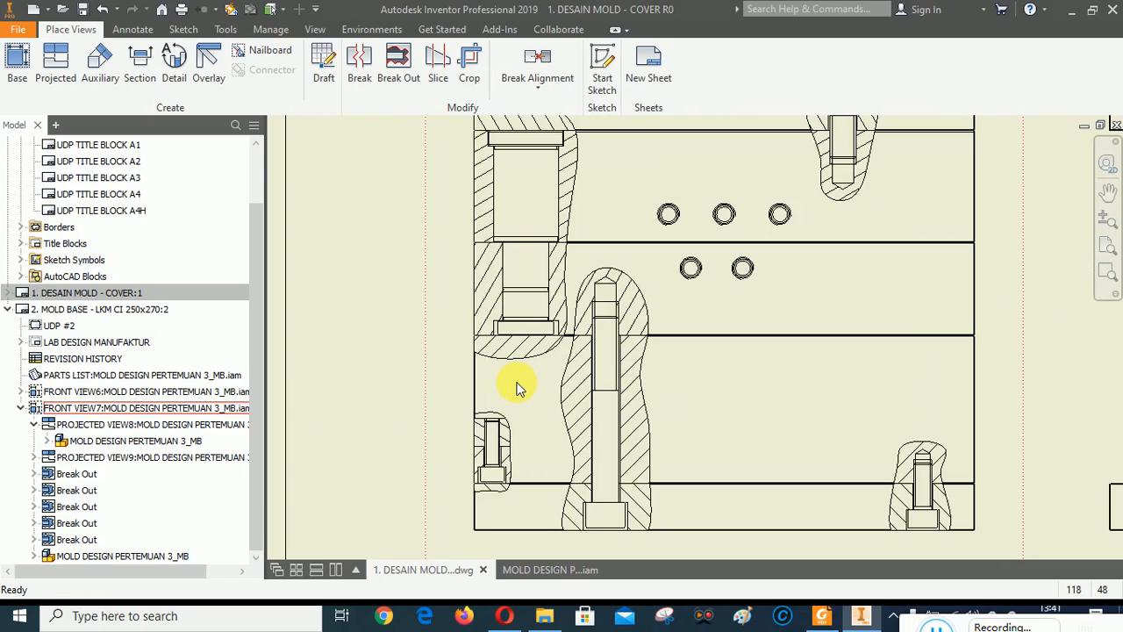
scroll(656, 368, down, 2)
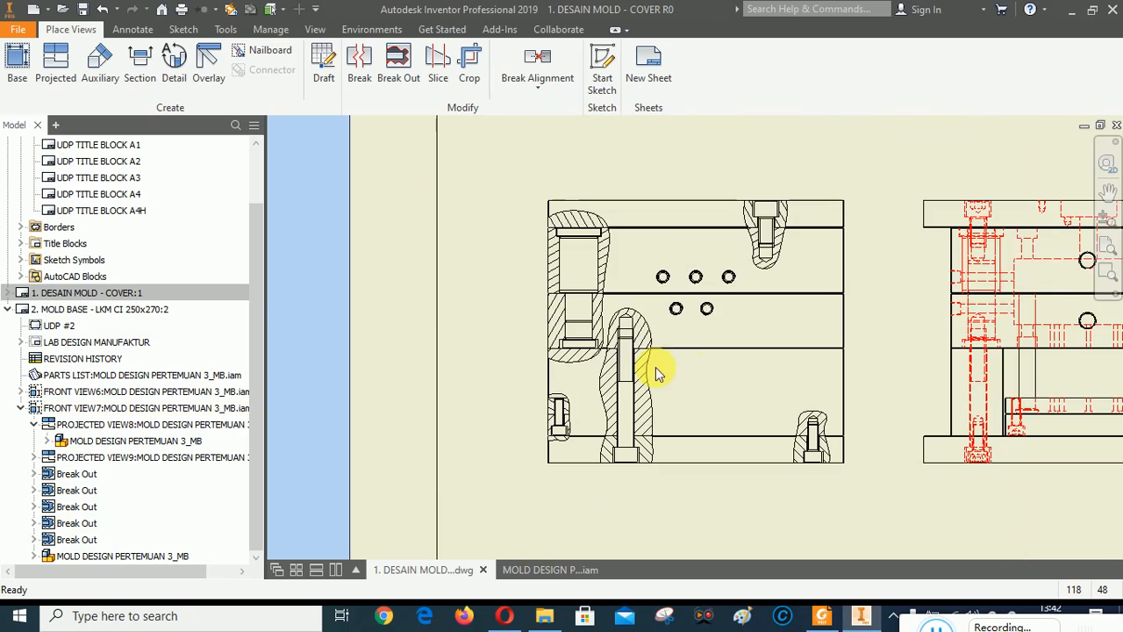
Add a balloon to the sectioned guide pin, placing it outside the front view's left edge.
click(1108, 248)
drag(539, 164, 798, 501)
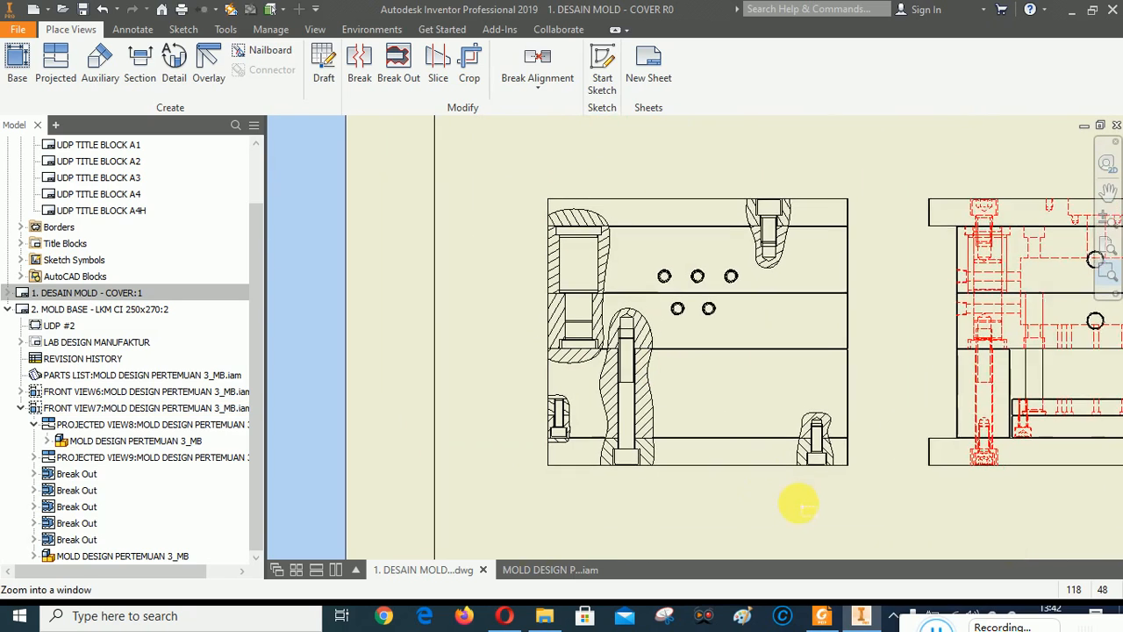
click(133, 29)
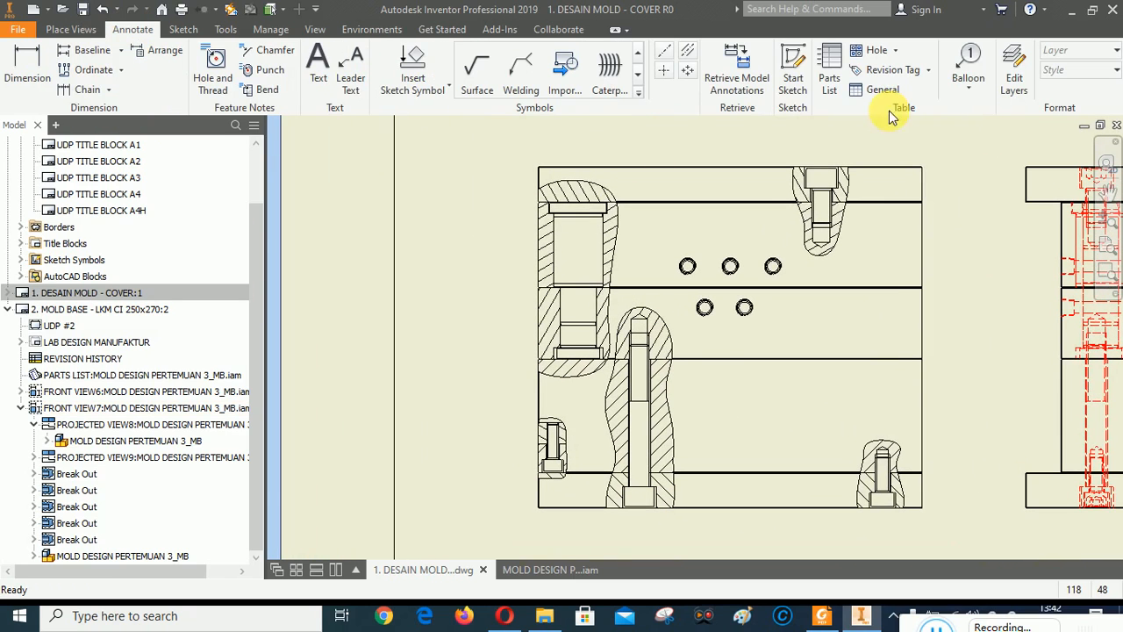
click(970, 60)
scroll(482, 307, up, 3)
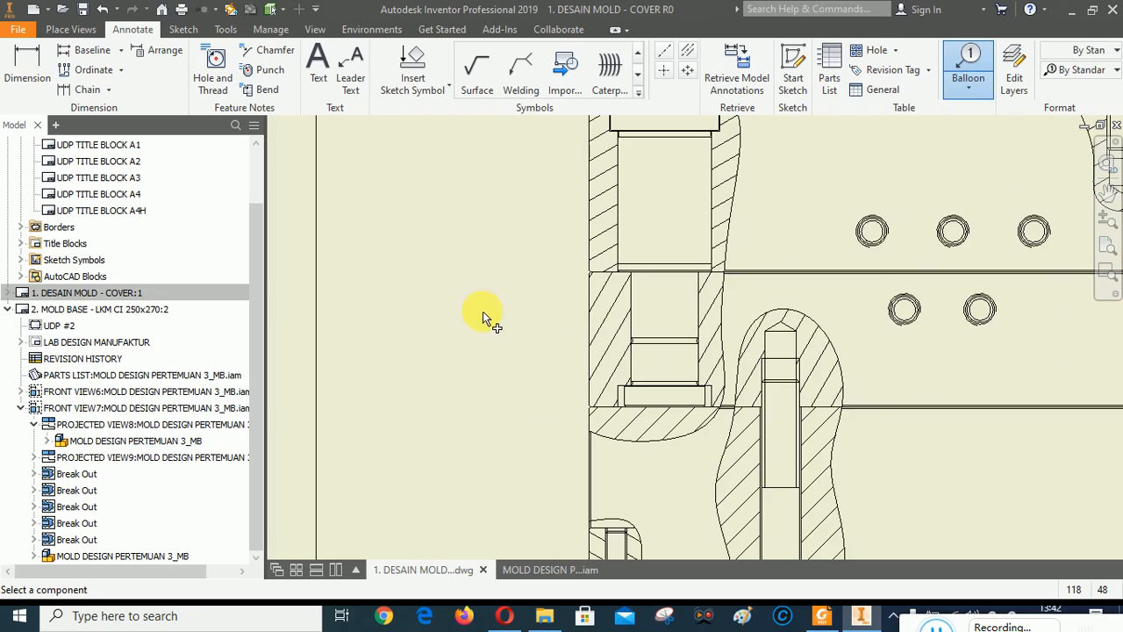
click(632, 324)
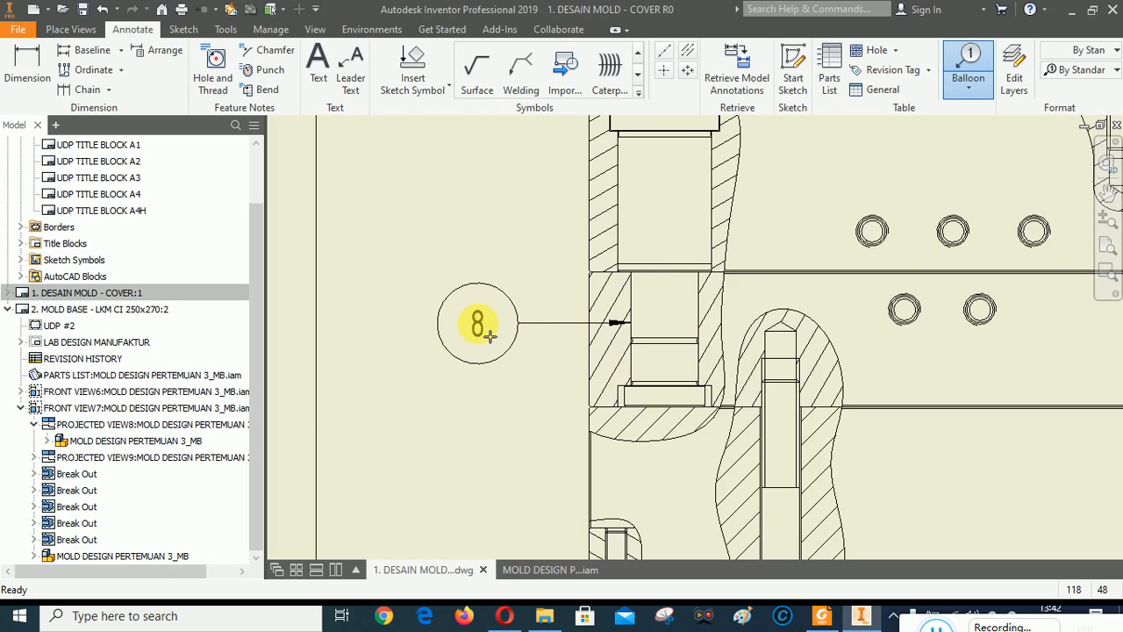
right_click(489, 336)
click(552, 322)
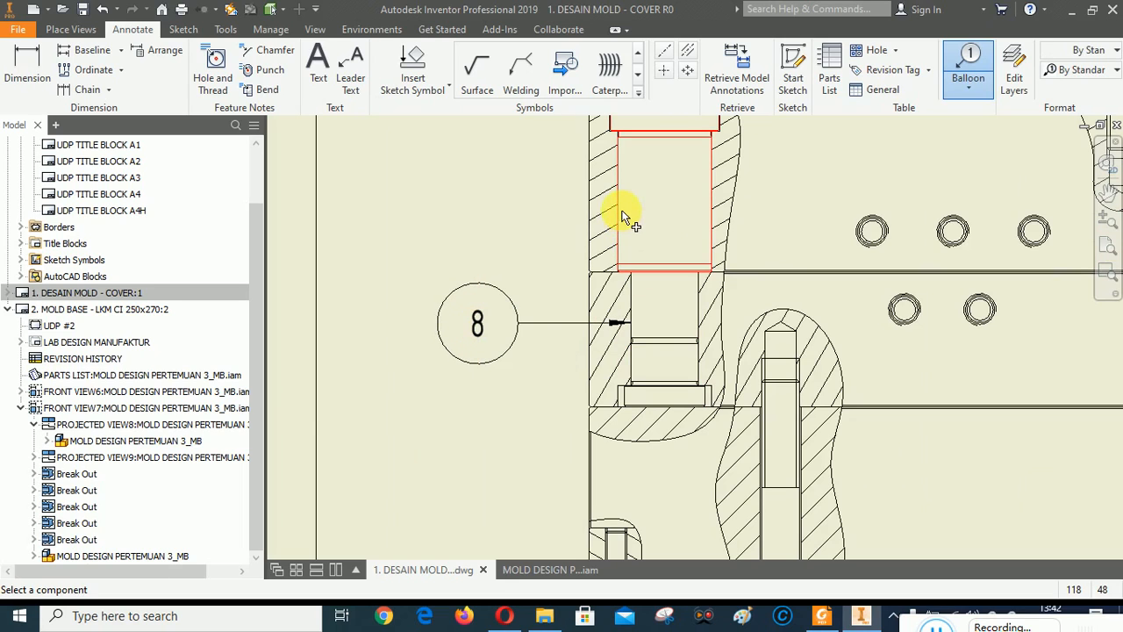
Add a balloon to the shoulder guide bush, aligned vertically above the guide pin's balloon, and end the Balloon command.
click(614, 211)
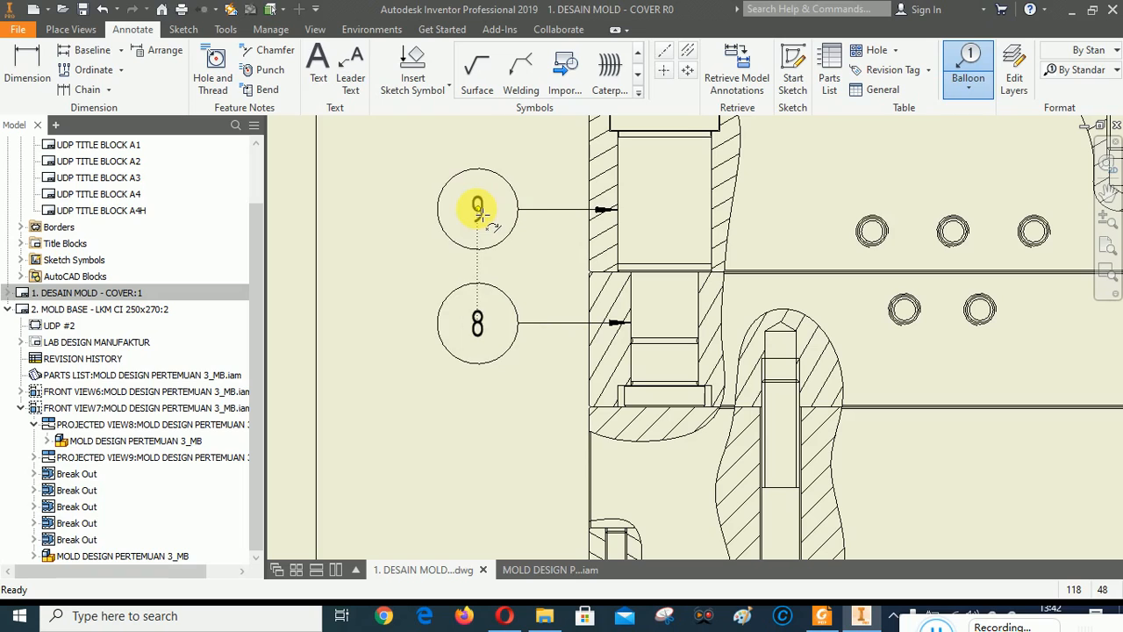
click(477, 208)
right_click(534, 211)
click(413, 235)
right_click(402, 236)
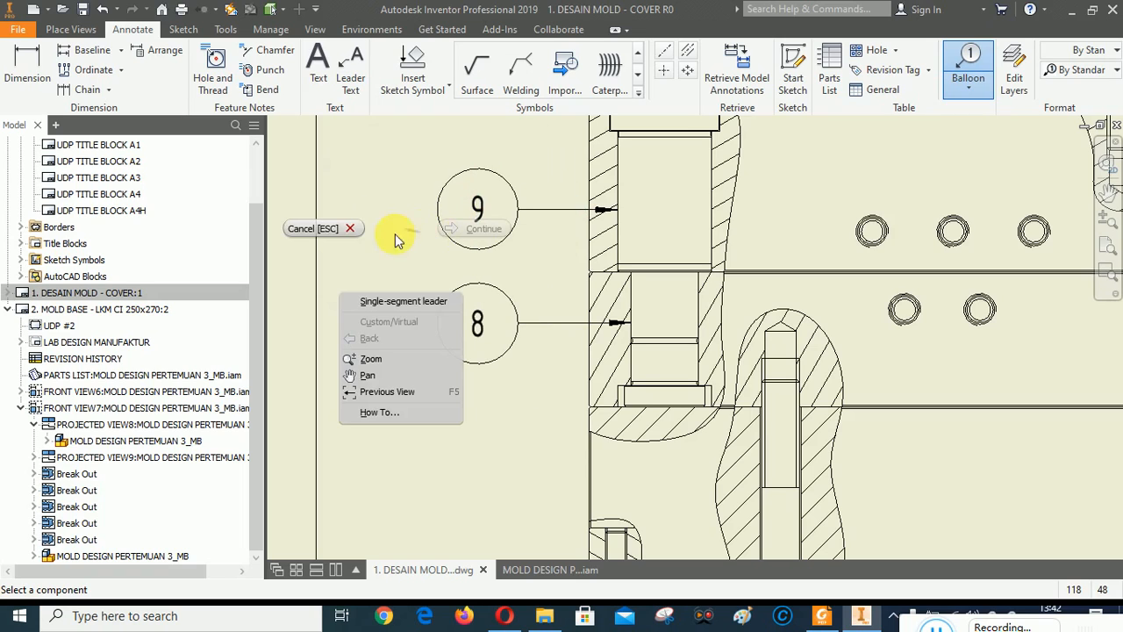
click(327, 228)
Move the leader ends of balloons 8 and 9 inside the guide pin and guide bush bodies so they end in dots.
drag(632, 324, 664, 332)
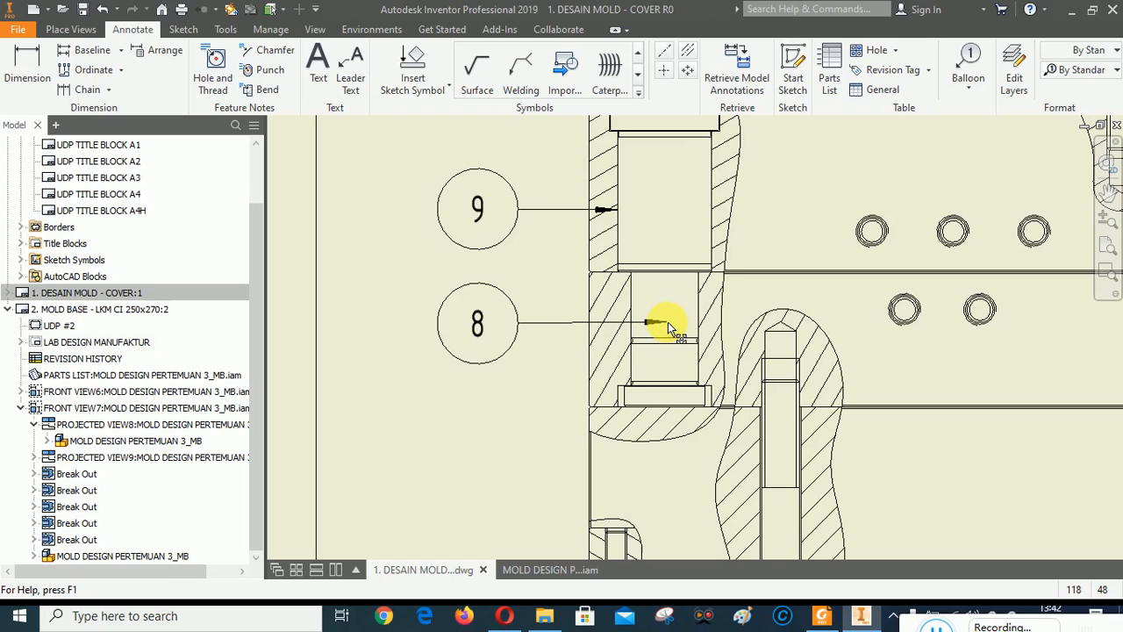
drag(667, 323, 667, 308)
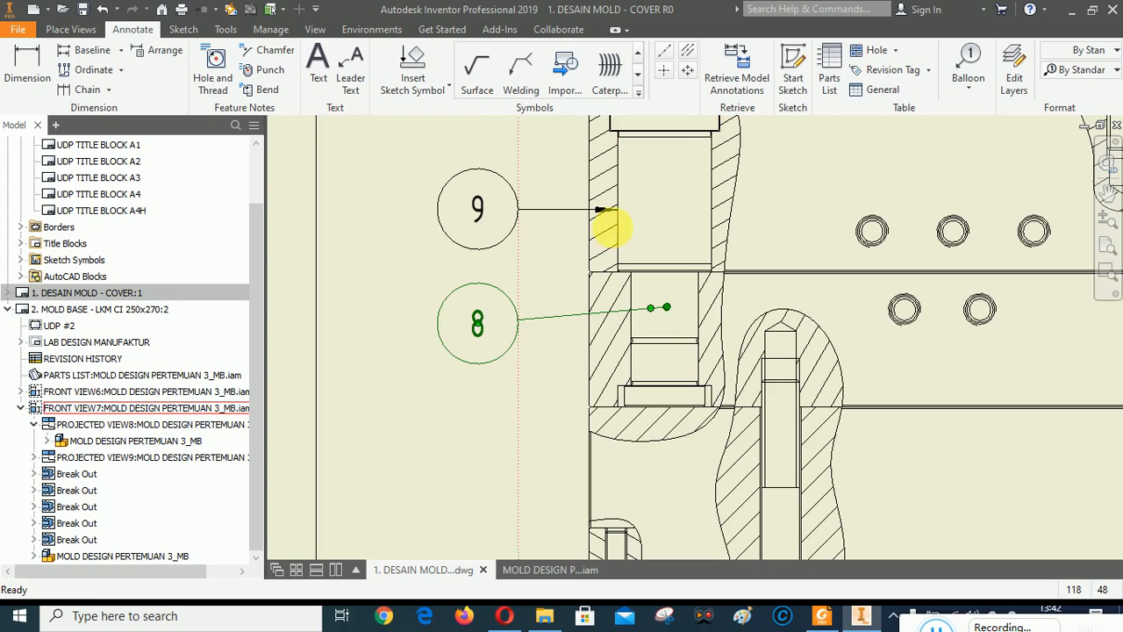
mouse_move(619, 208)
mouse_down()
mouse_move(664, 180)
mouse_move(752, 413)
mouse_move(655, 181)
mouse_move(666, 195)
mouse_up()
click(390, 295)
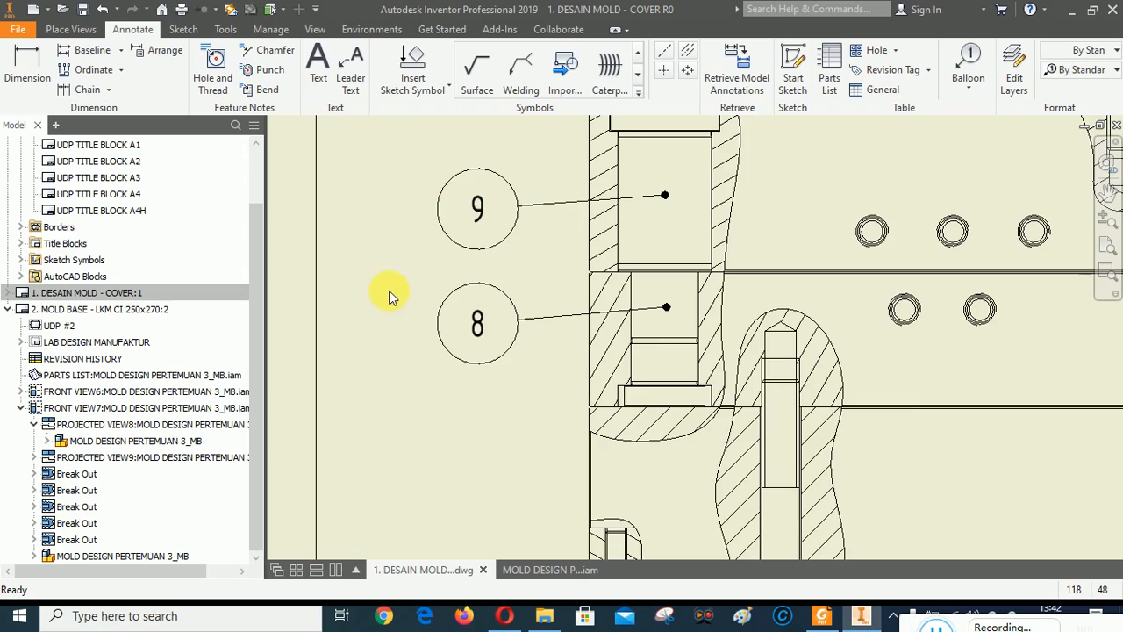
Add a balloon to the small M8 cap screw at the front view's lower left, aligned vertically below the guide pin's balloon.
scroll(485, 185, up, 2)
scroll(448, 476, down, 2)
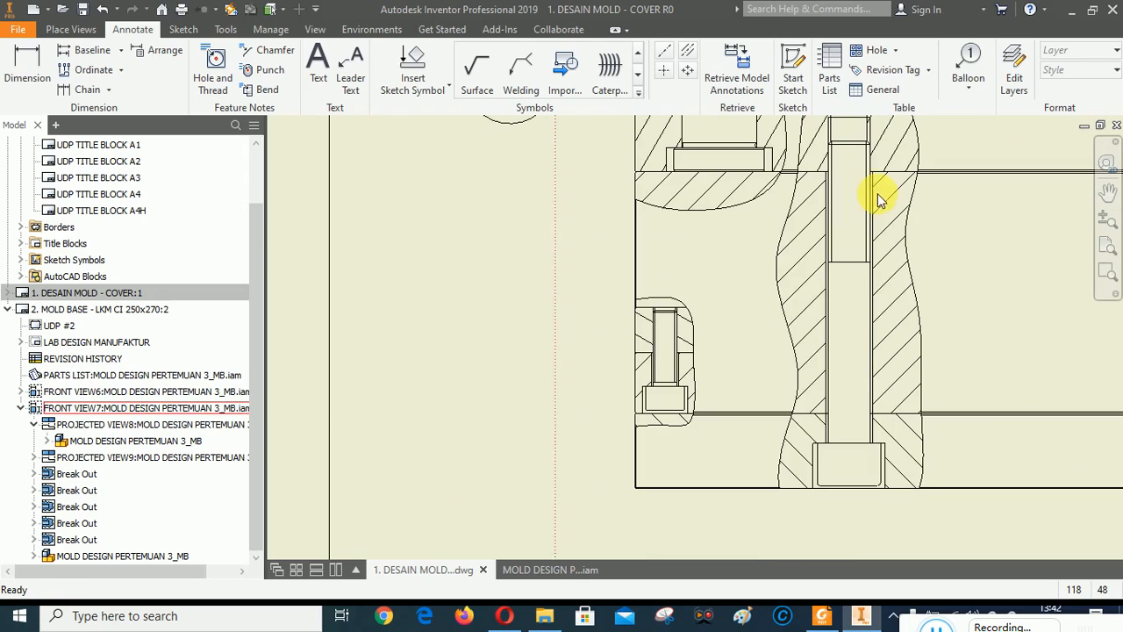
click(971, 76)
scroll(638, 411, down, 3)
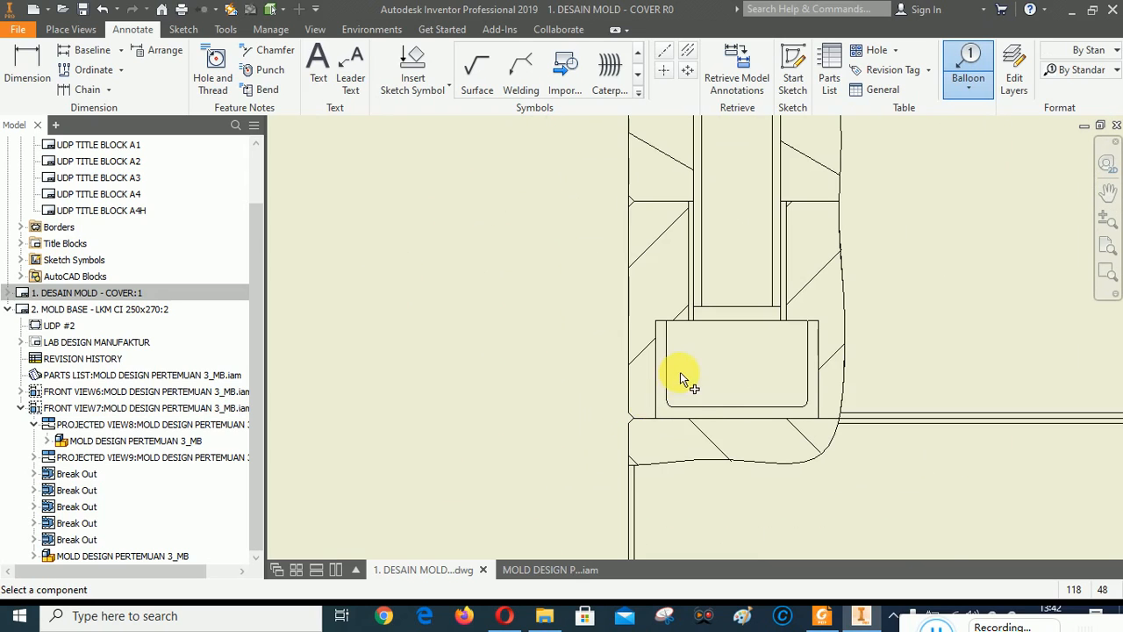
scroll(715, 407, up, 3)
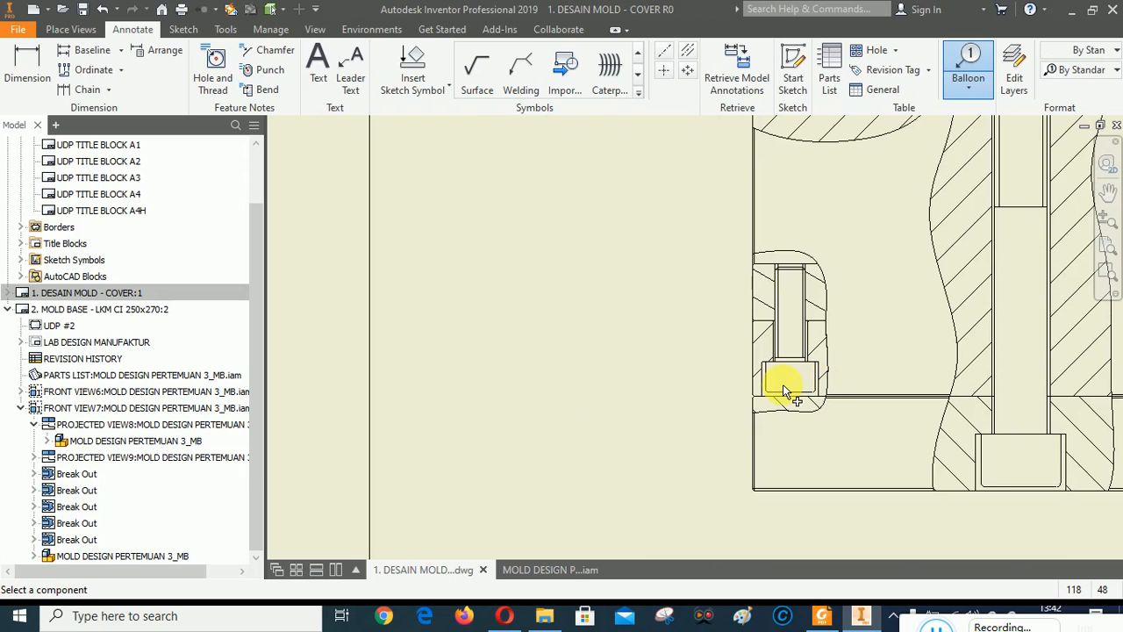
click(787, 392)
scroll(650, 405, up, 3)
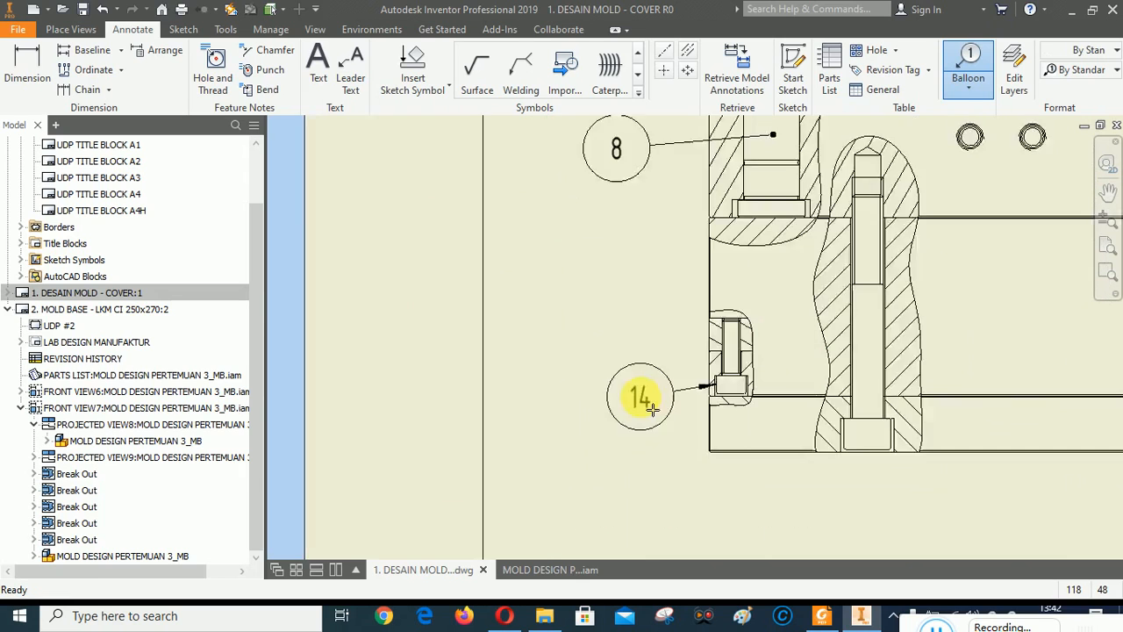
scroll(652, 409, up, 3)
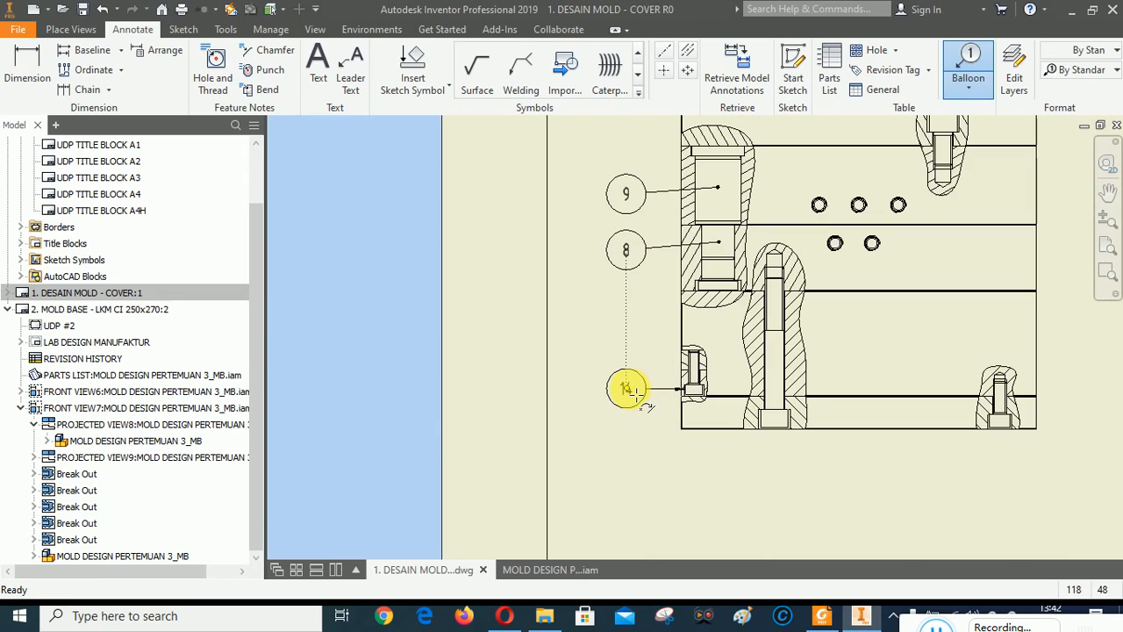
right_click(637, 394)
click(686, 390)
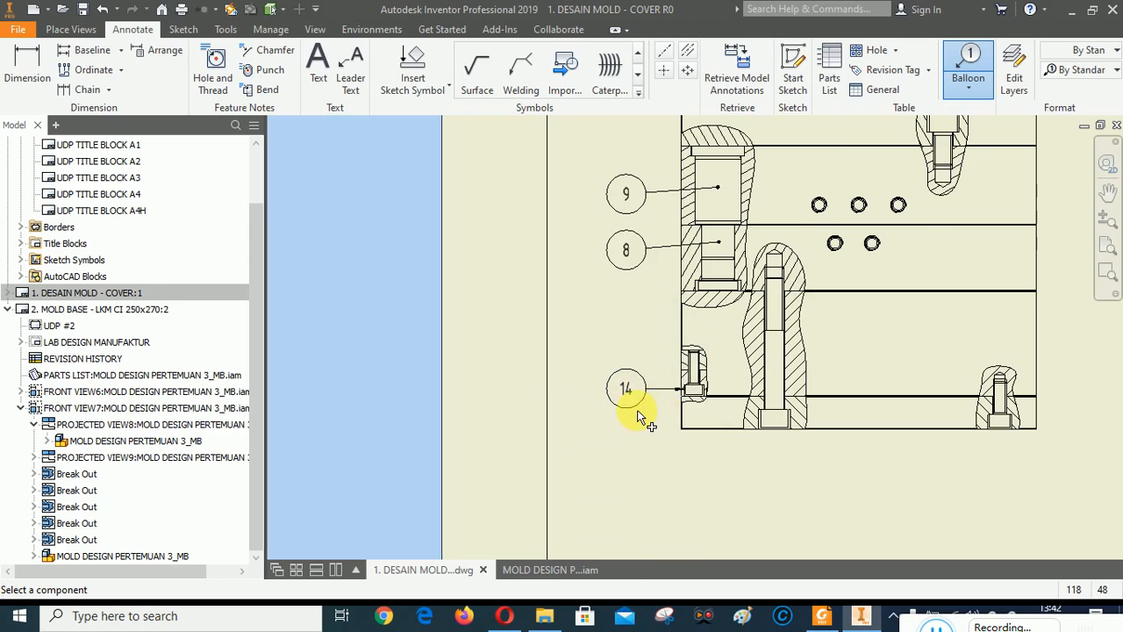
scroll(638, 410, down, 5)
scroll(581, 307, up, 4)
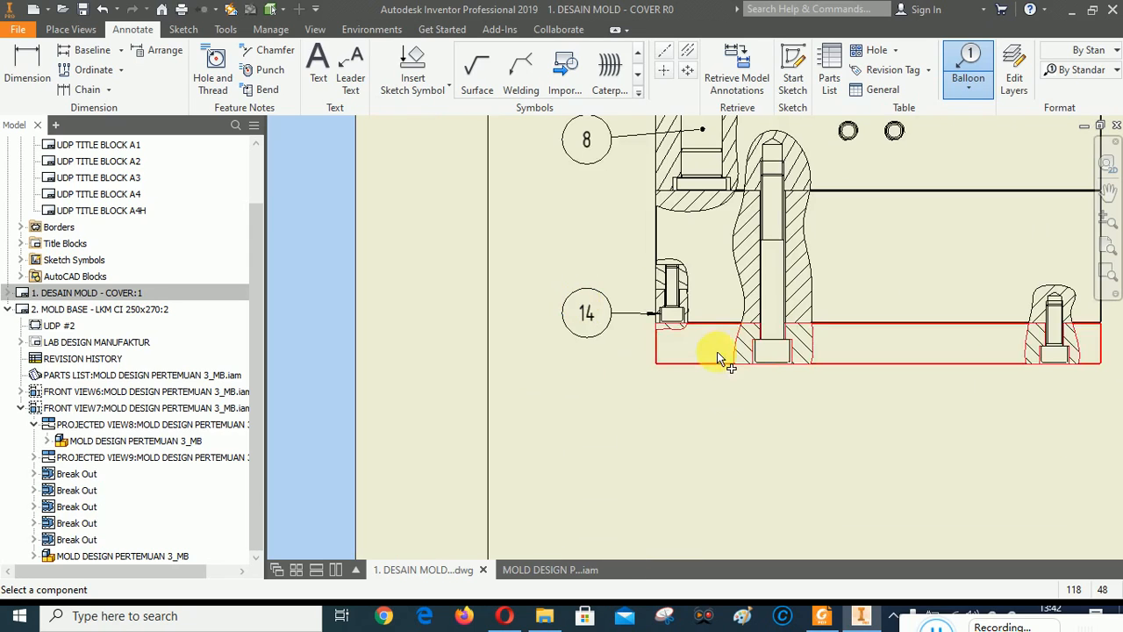
scroll(717, 351, down, 5)
scroll(747, 413, up, 4)
scroll(748, 423, down, 4)
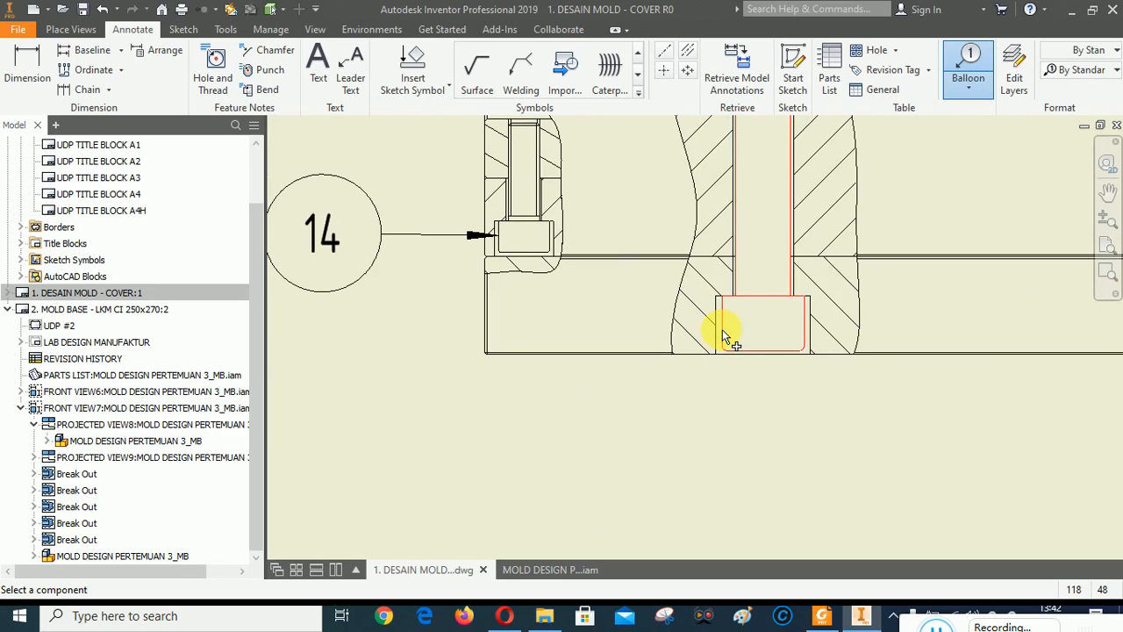
click(758, 351)
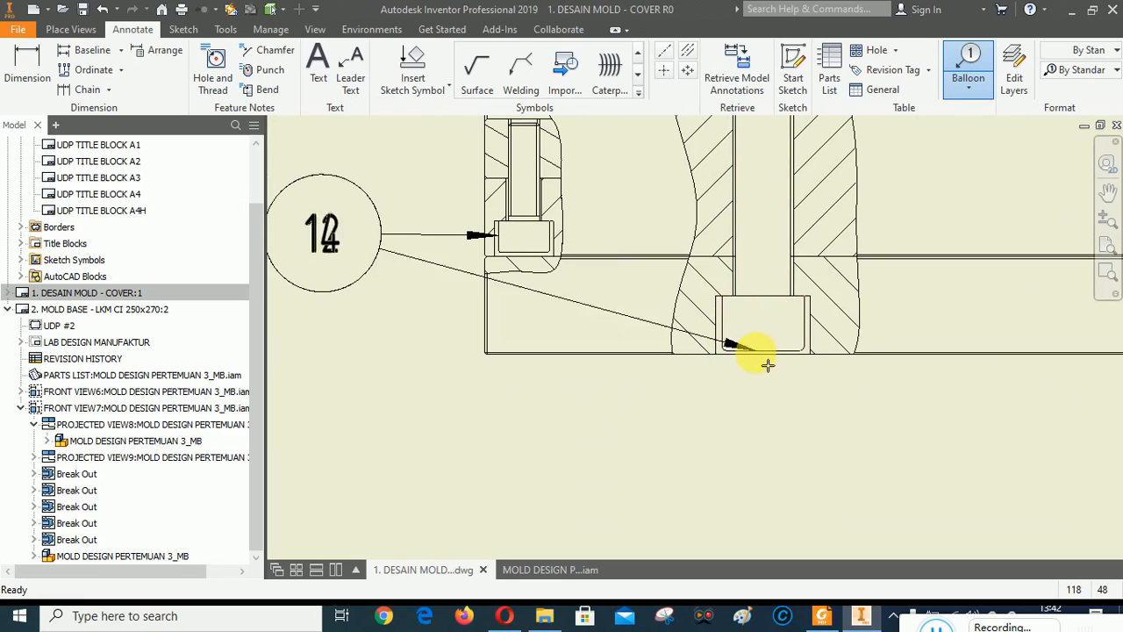
scroll(755, 313, up, 3)
scroll(747, 373, down, 2)
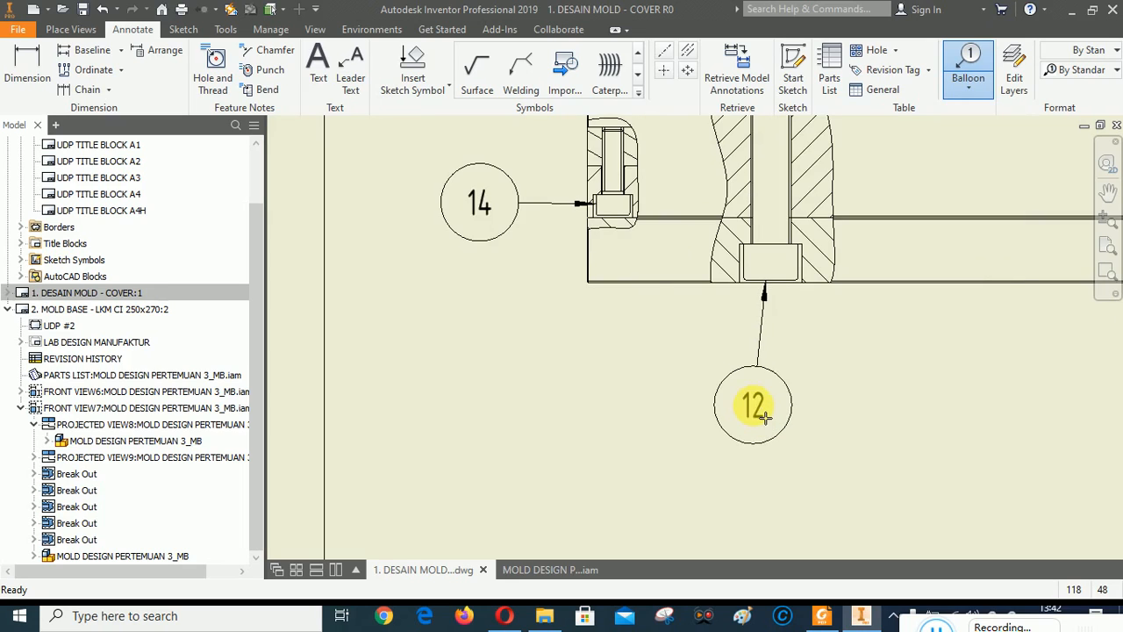
scroll(759, 408, up, 2)
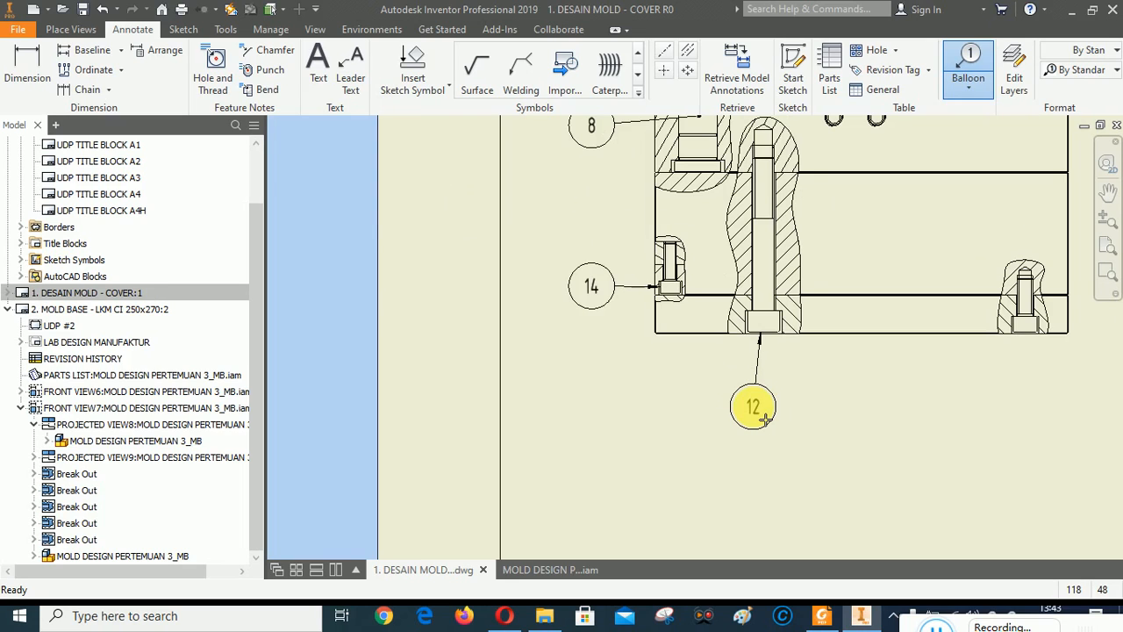
key(Escape)
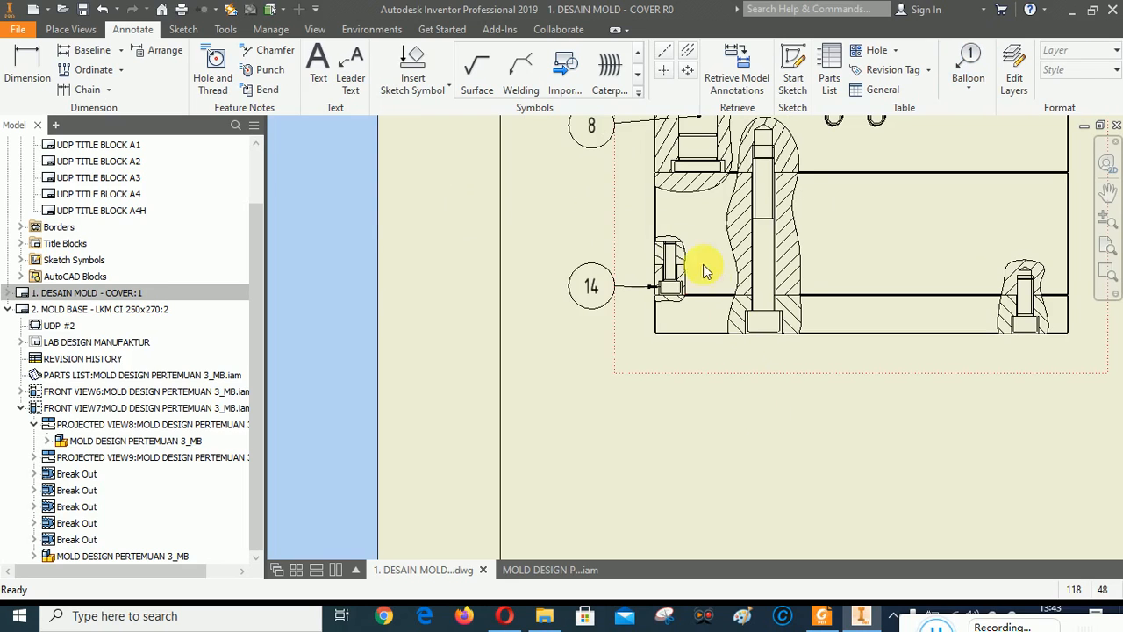
Add a balloon to the long sectioned cap screw, aligned vertically above the small M8 screw's balloon, and end the Balloon command.
click(965, 58)
scroll(746, 254, down, 4)
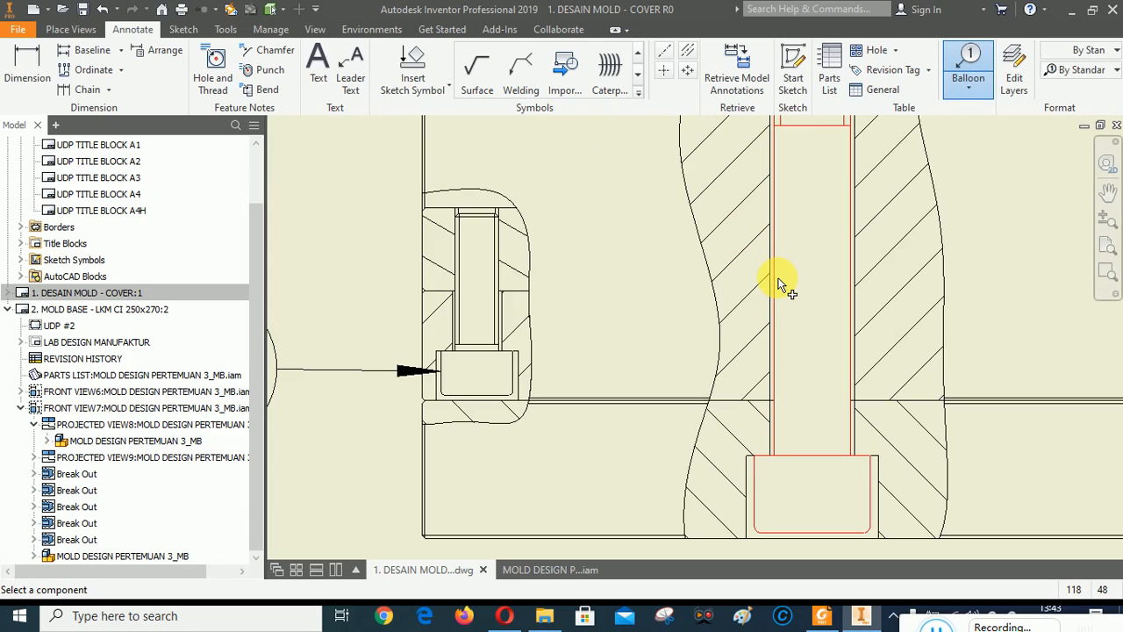
click(779, 281)
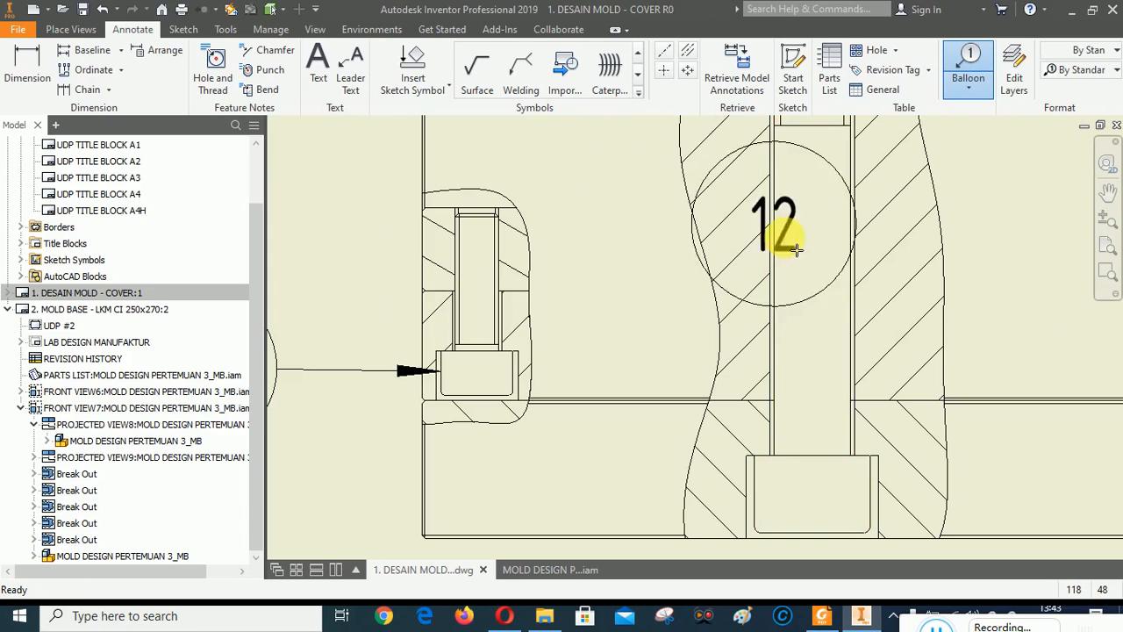
scroll(773, 250, up, 4)
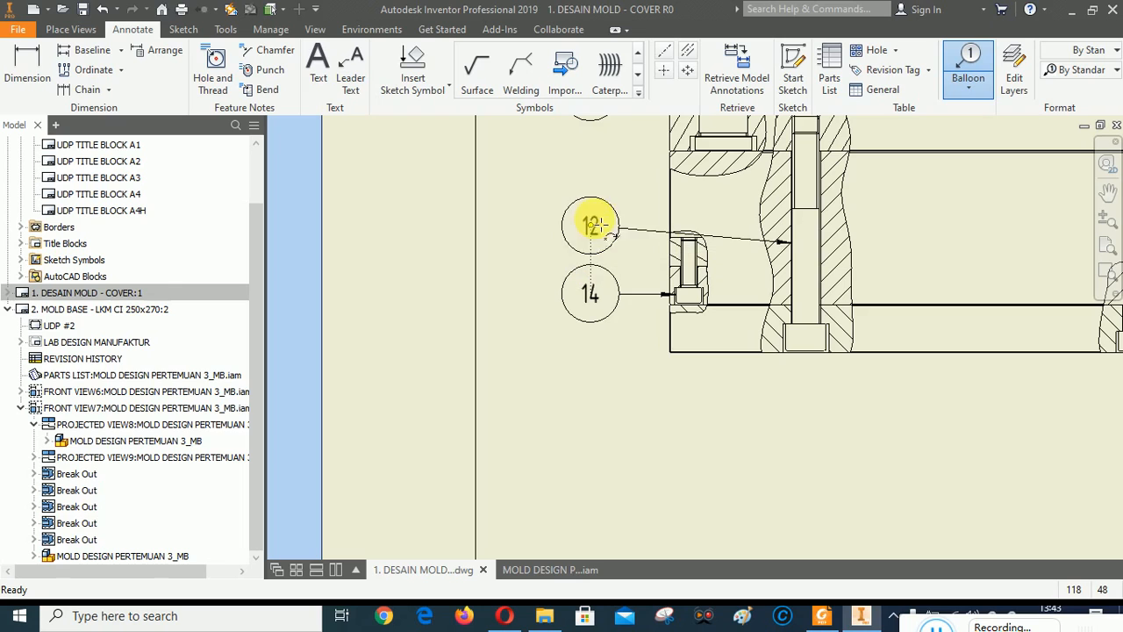
right_click(591, 212)
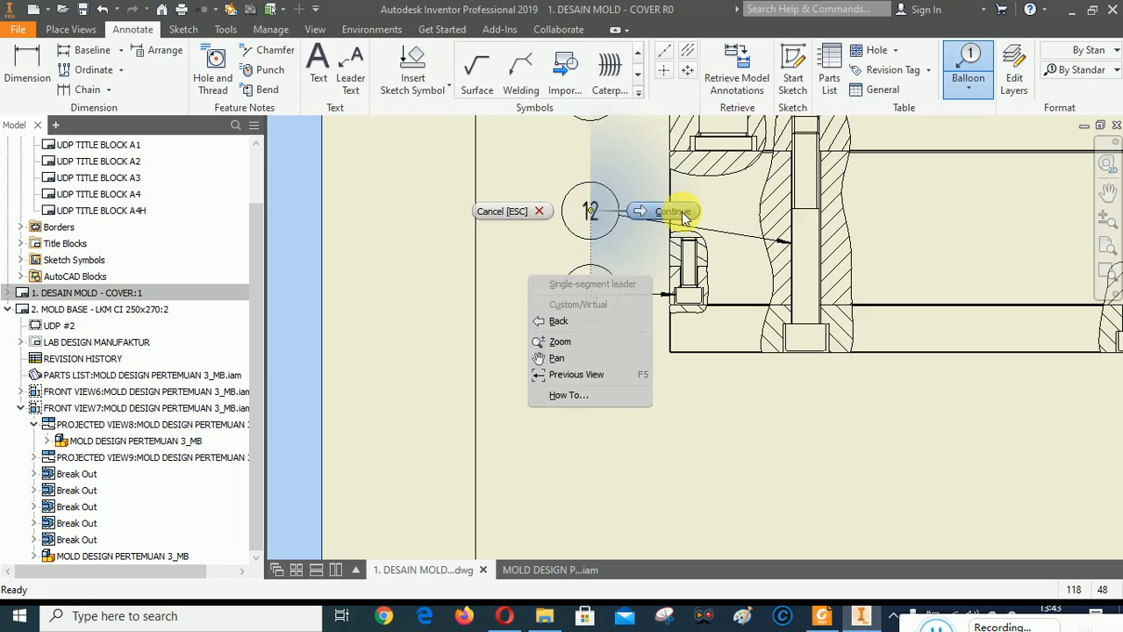
click(683, 213)
scroll(740, 270, down, 3)
right_click(738, 269)
click(669, 267)
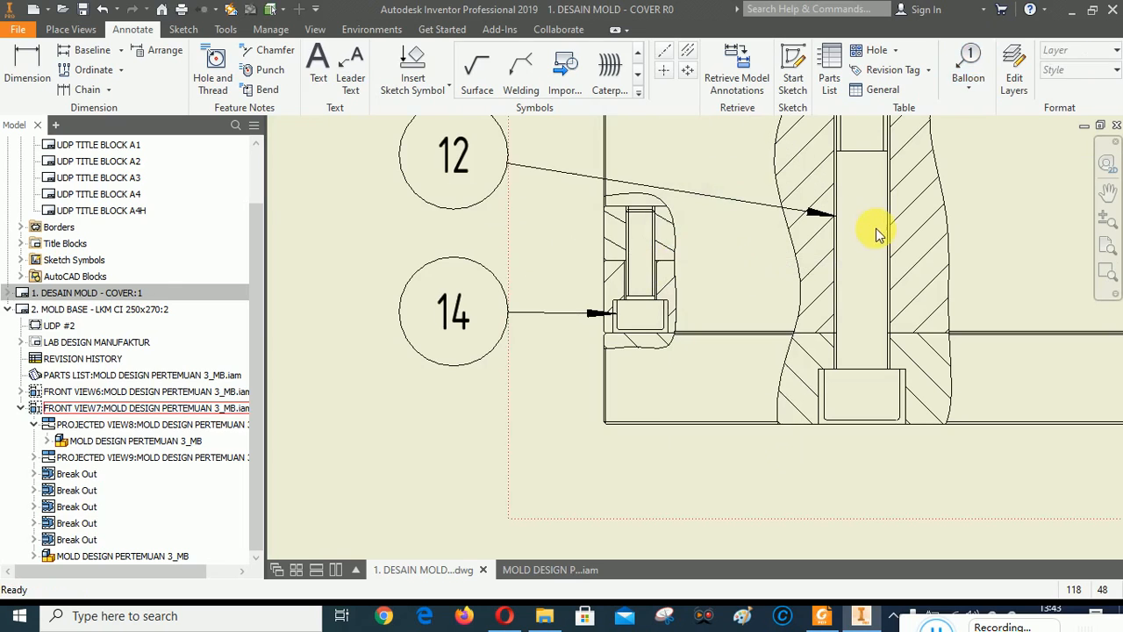
Move the leader ends of balloons 12 and 14 inside their cap screw bodies so they end in dots.
scroll(878, 234, up, 5)
mouse_move(777, 188)
mouse_down()
mouse_move(928, 372)
mouse_move(875, 199)
mouse_up()
scroll(984, 228, down, 2)
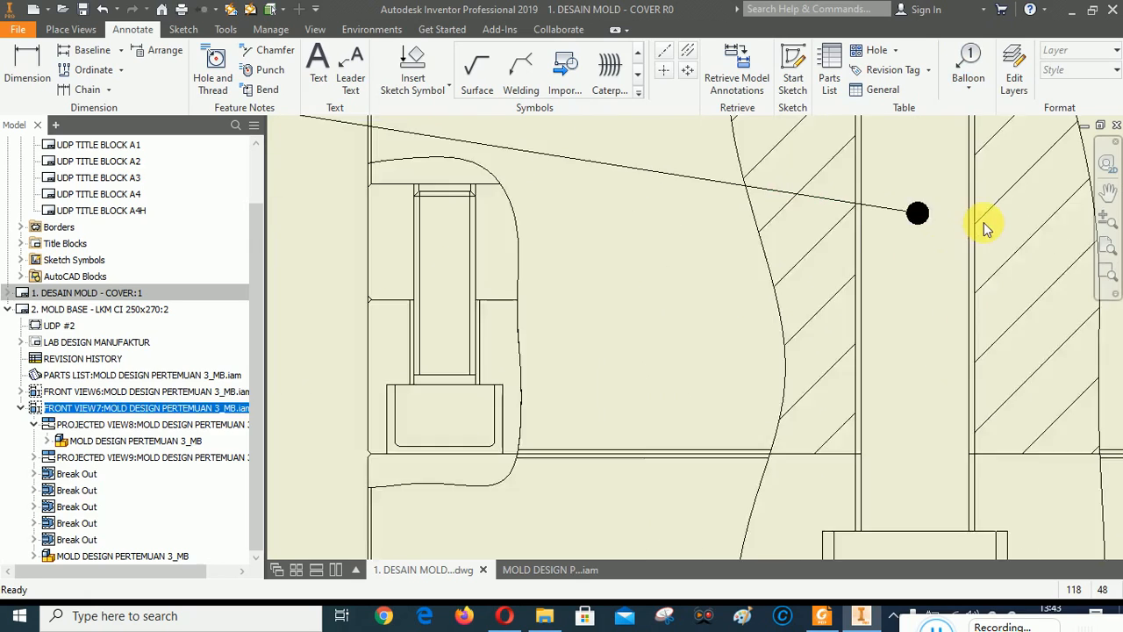
scroll(984, 223, down, 4)
scroll(758, 338, up, 5)
scroll(837, 248, down, 2)
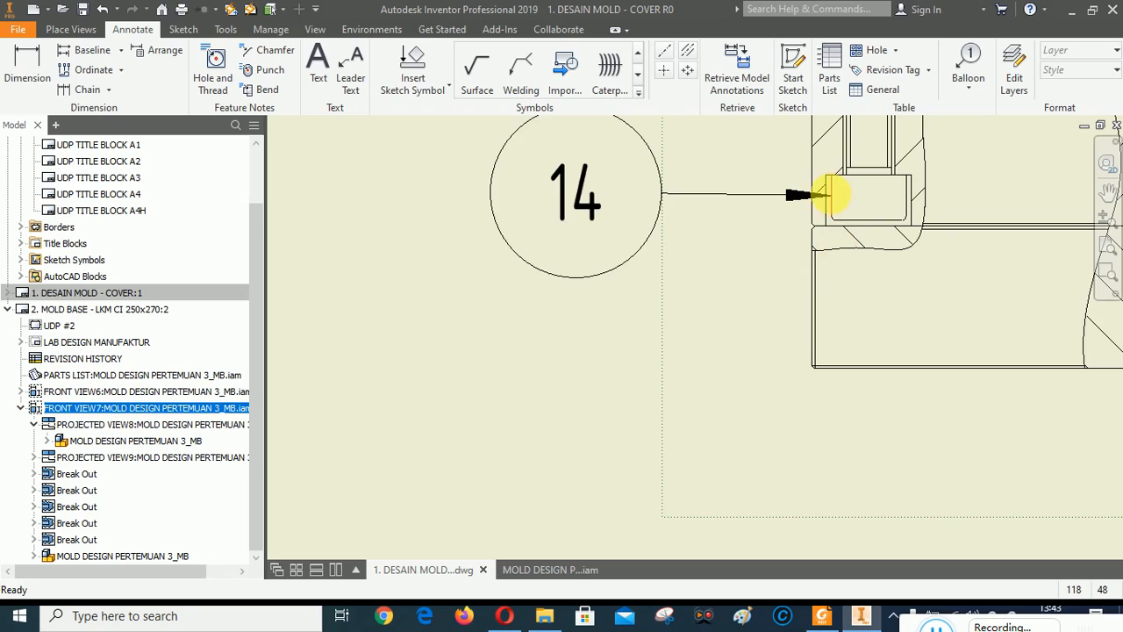
drag(829, 191, 865, 194)
scroll(515, 401, down, 3)
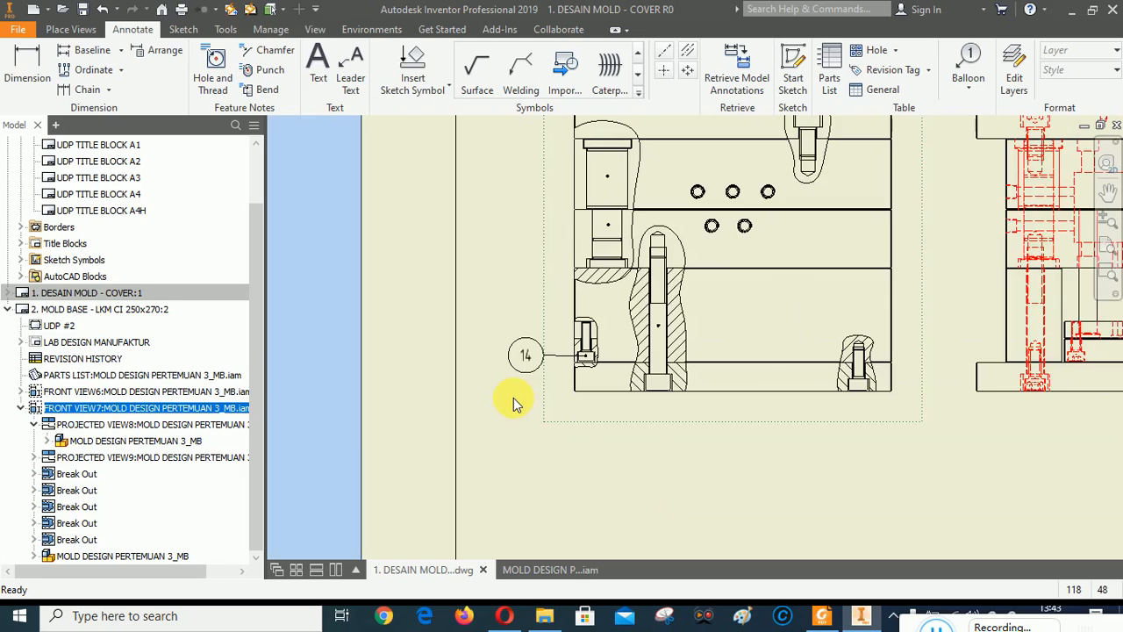
scroll(527, 355, up, 2)
scroll(457, 325, down, 3)
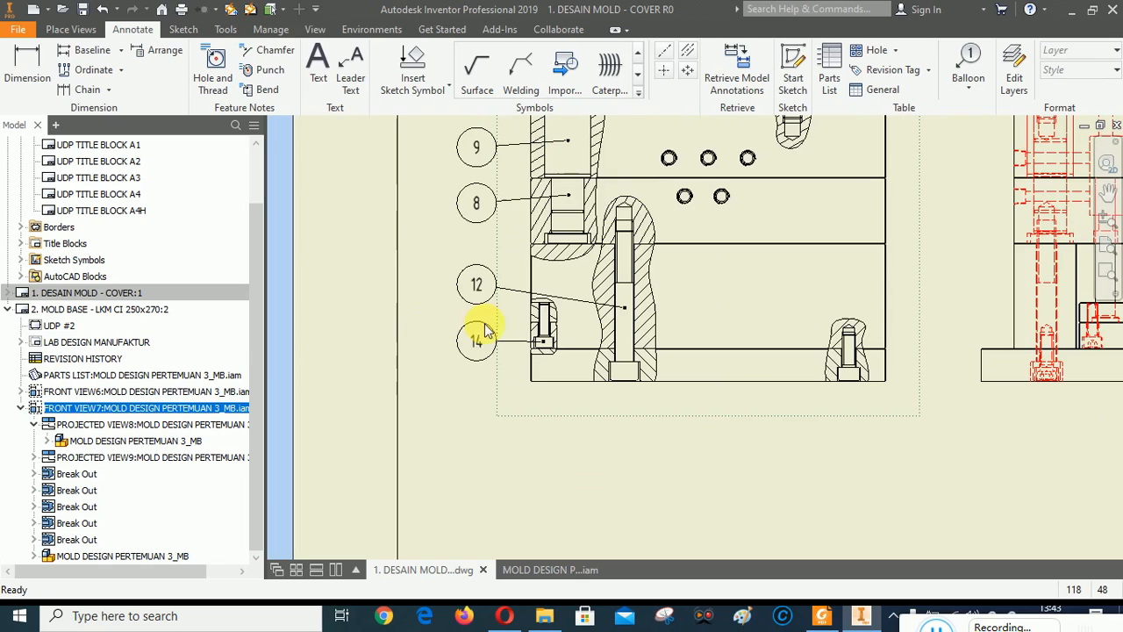
Add a balloon to the sectioned cap screw in the top clamping plate, placing it directly above the front view.
scroll(753, 410, down, 2)
scroll(753, 410, down, 1)
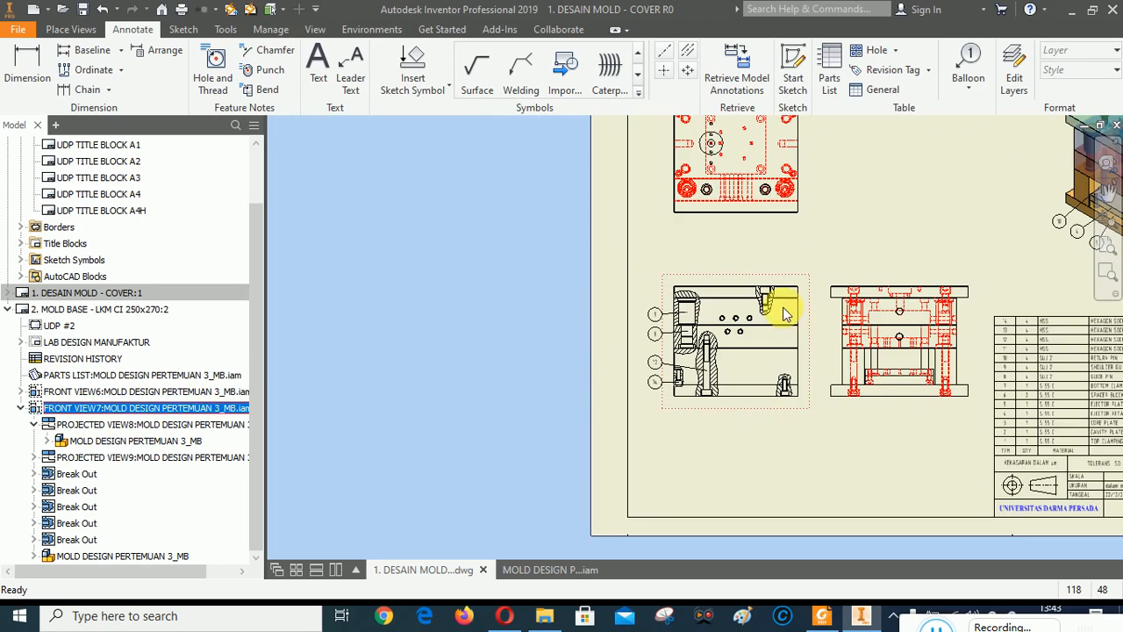
scroll(783, 308, up, 4)
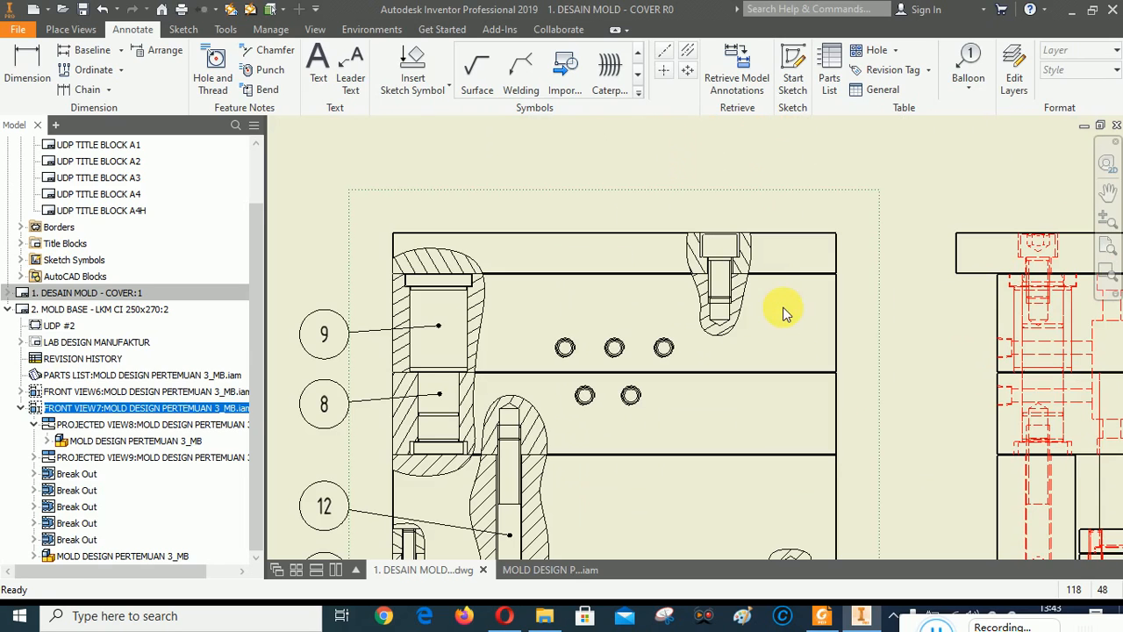
click(968, 66)
scroll(731, 324, up, 3)
scroll(742, 223, up, 3)
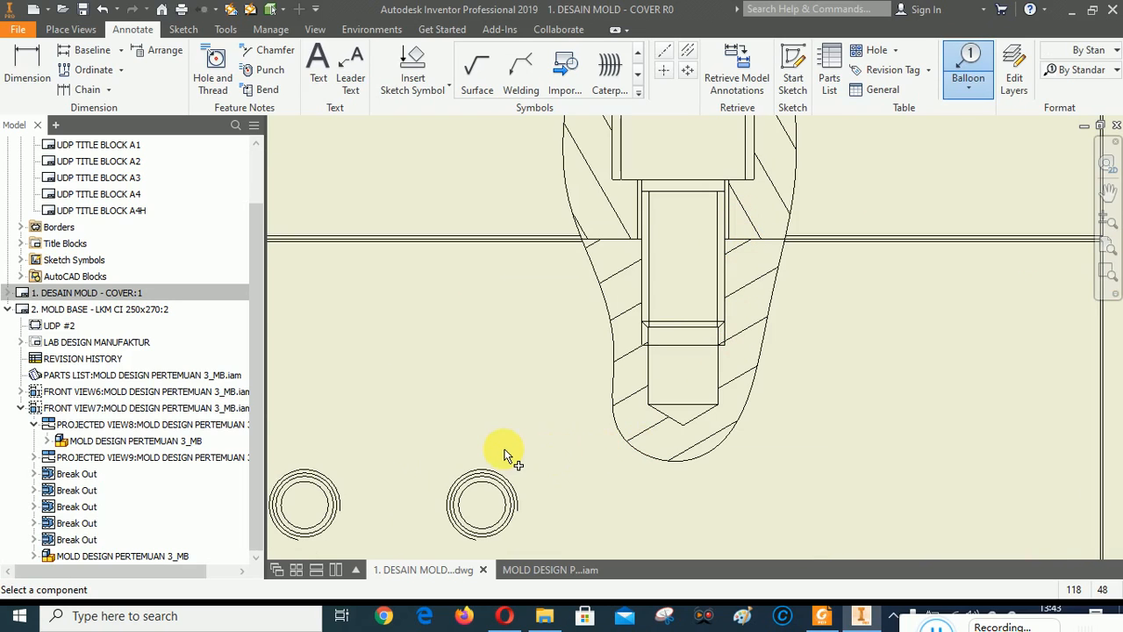
scroll(505, 456, down, 2)
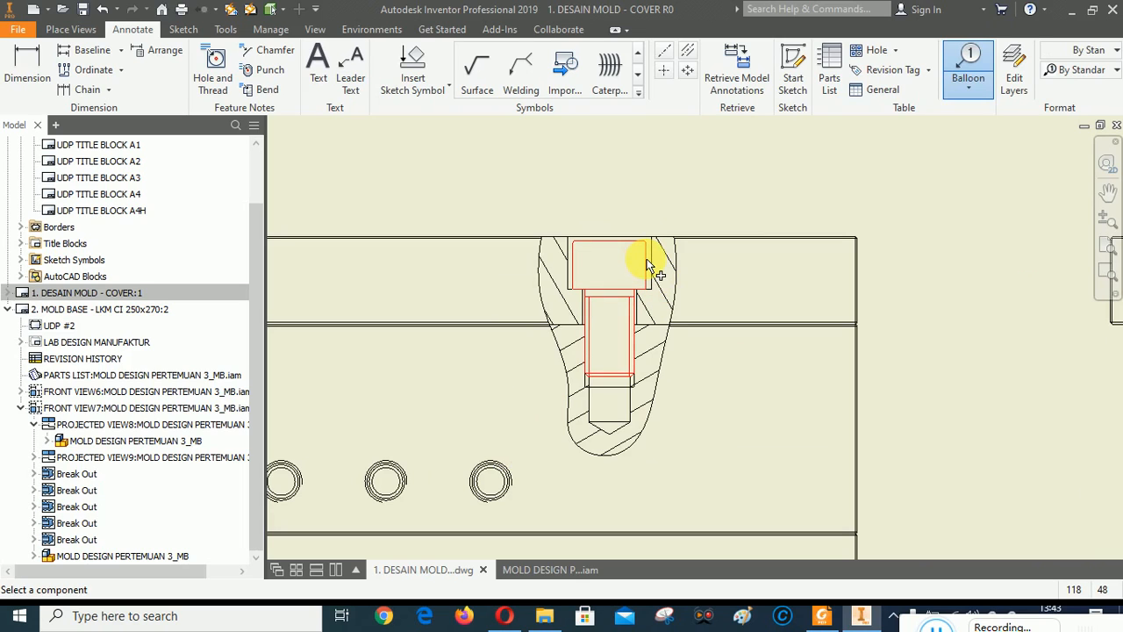
click(616, 244)
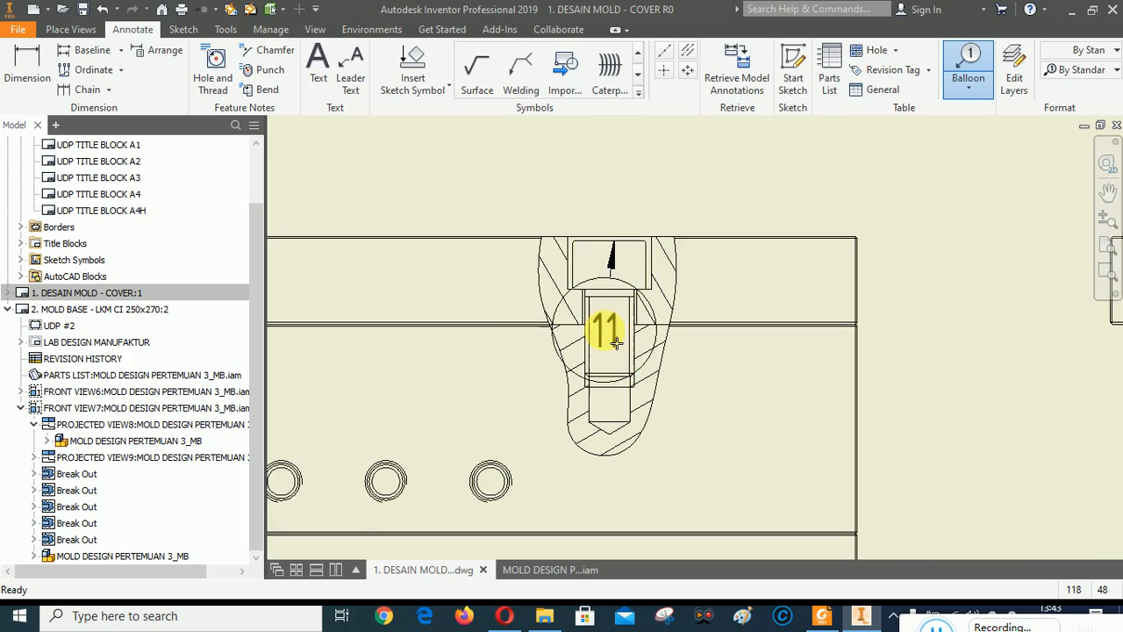
scroll(612, 259, down, 2)
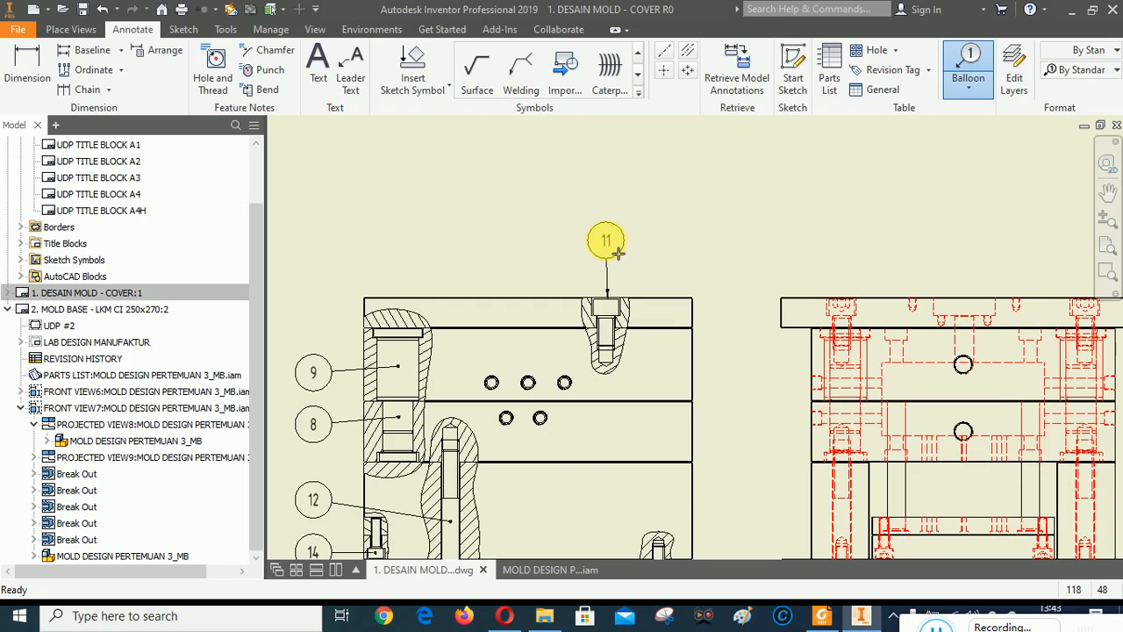
right_click(622, 253)
click(682, 240)
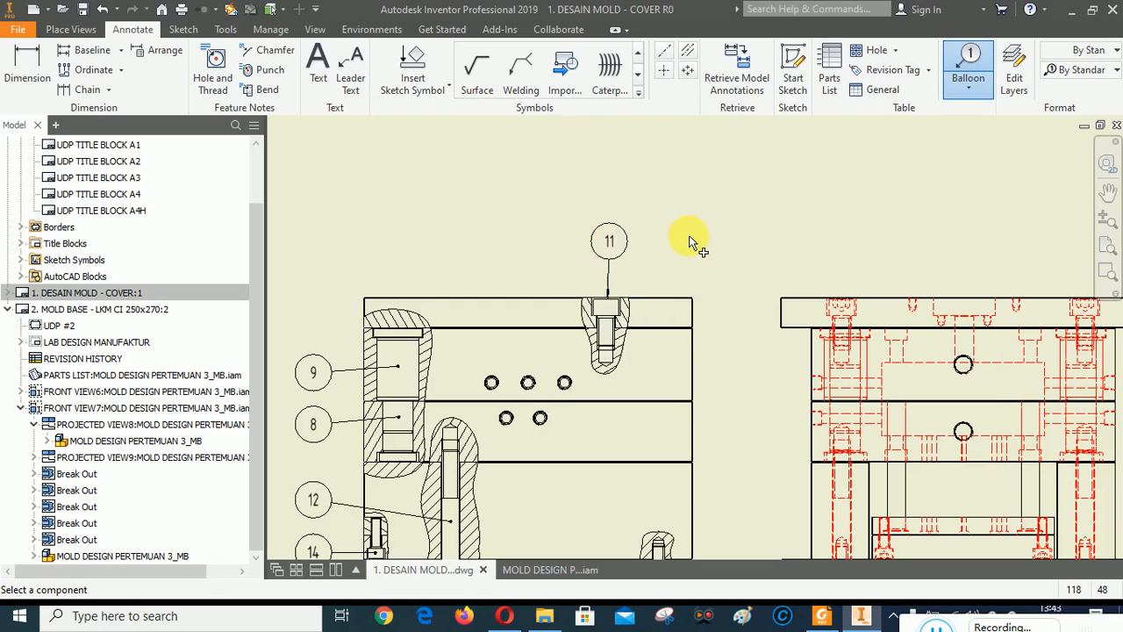
Add a balloon to the cap screw at the front view's lower right, placing it outside the right edge, and end the Balloon command.
scroll(673, 396, down, 3)
scroll(689, 376, up, 4)
scroll(689, 375, up, 4)
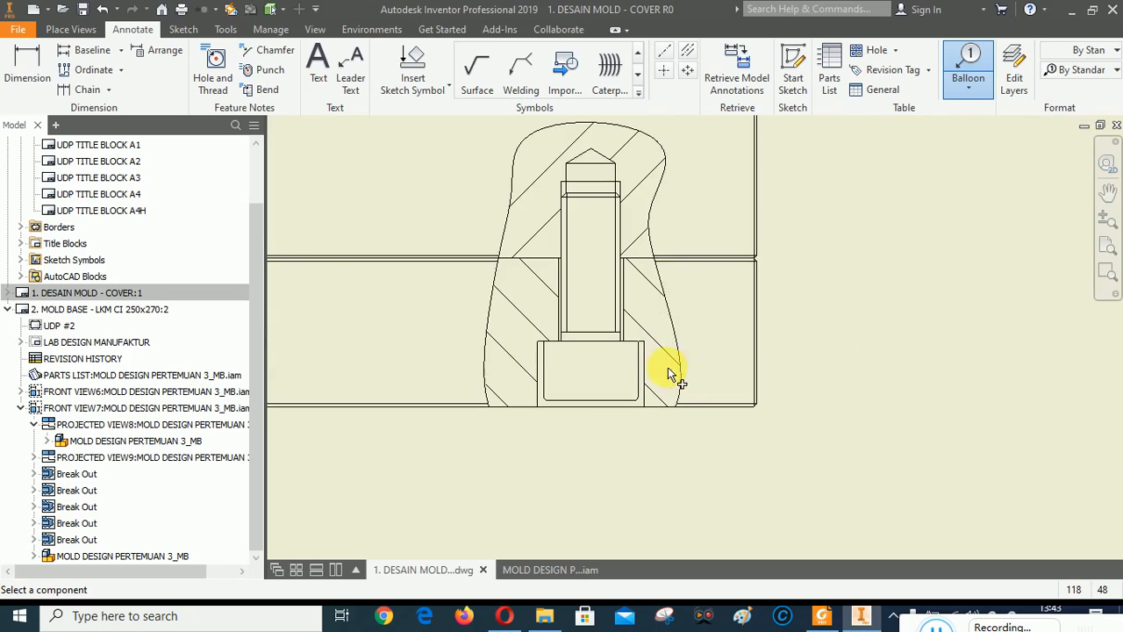
click(669, 379)
scroll(693, 413, down, 3)
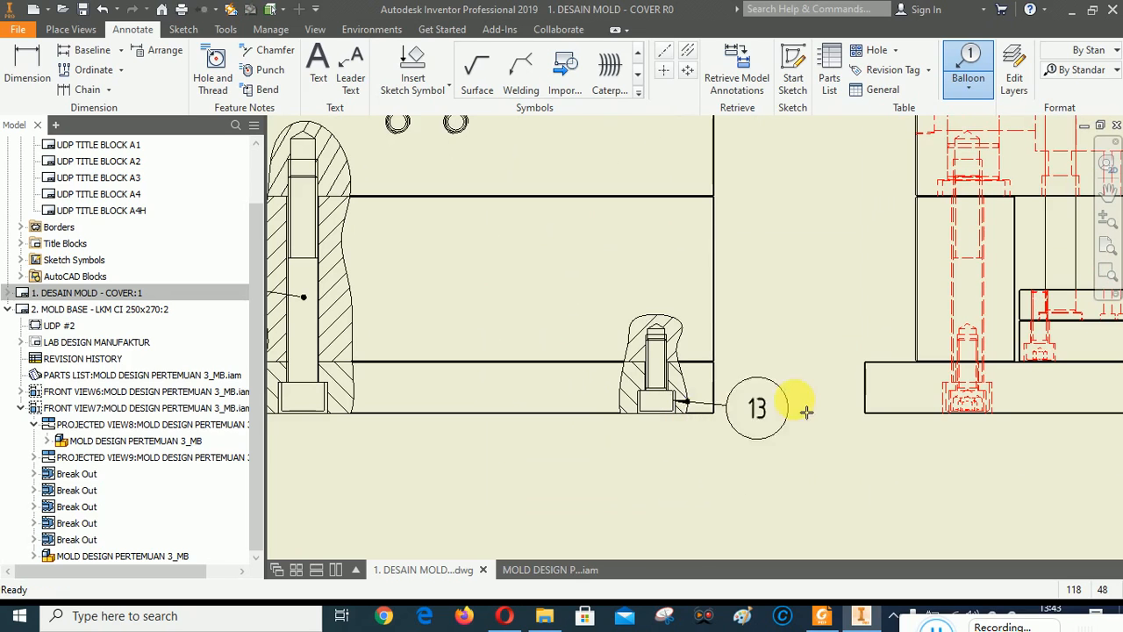
scroll(785, 417, down, 5)
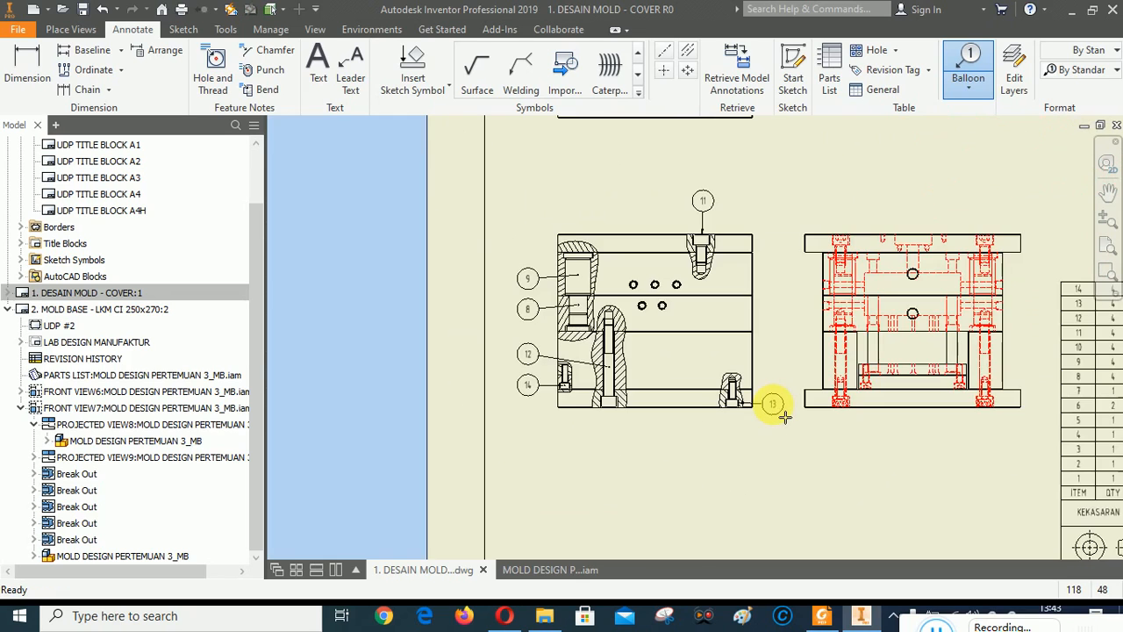
scroll(785, 417, up, 4)
scroll(794, 416, down, 5)
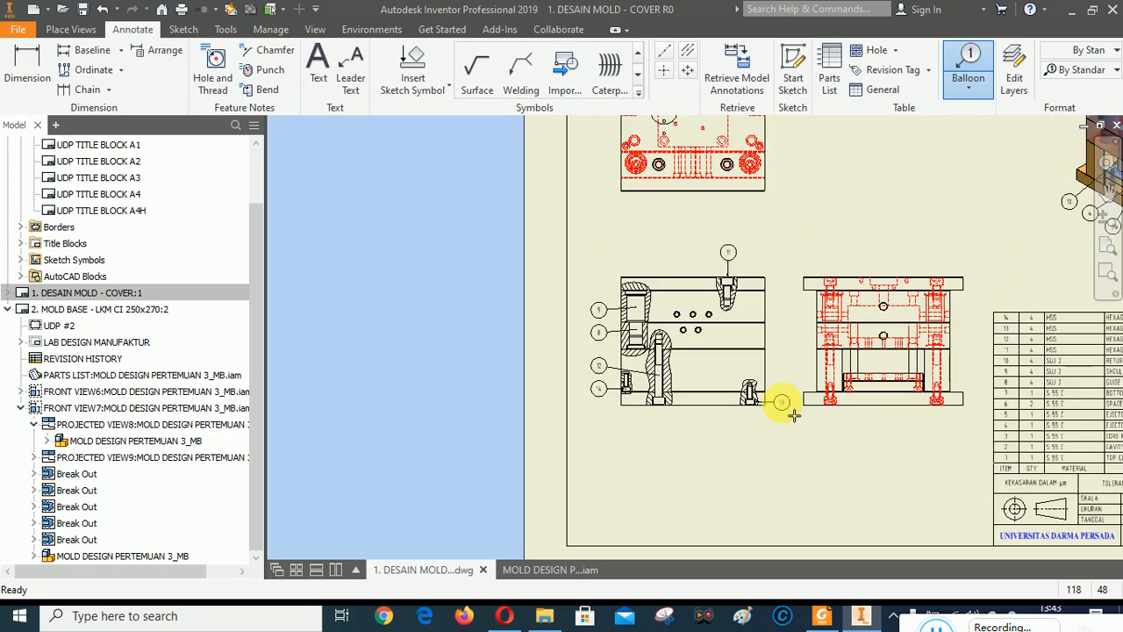
scroll(793, 417, up, 5)
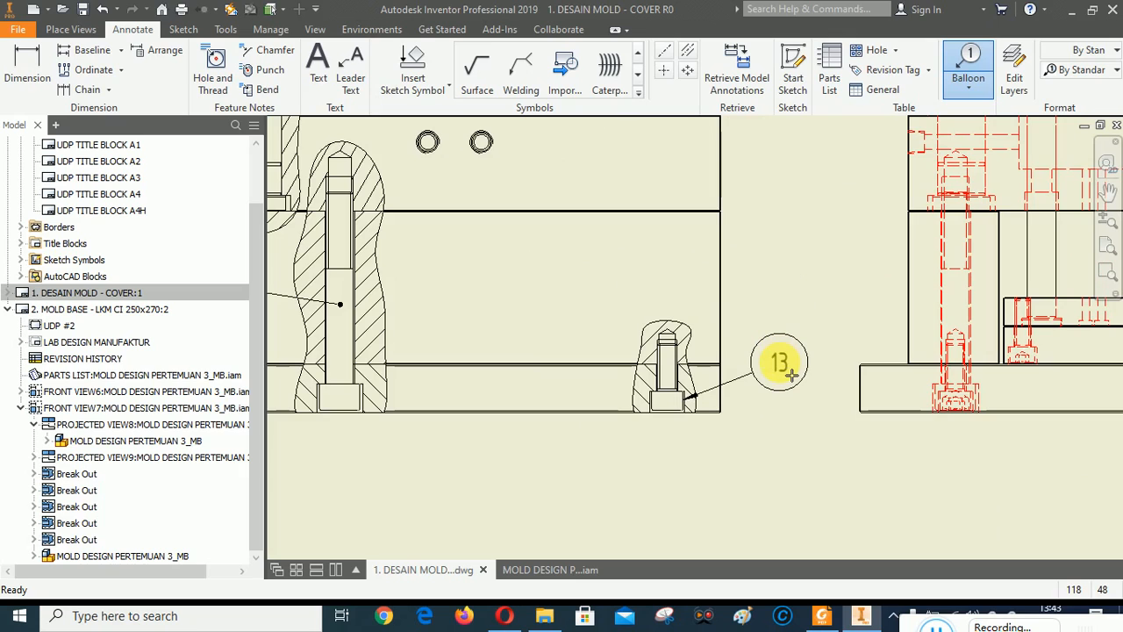
right_click(800, 370)
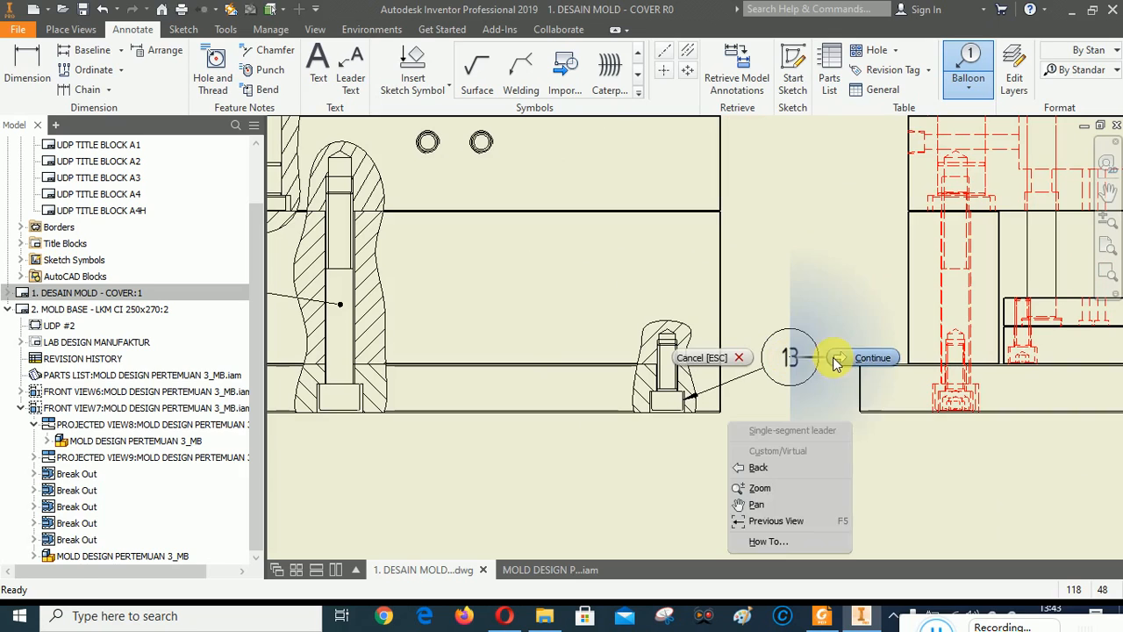
click(838, 362)
scroll(720, 426, up, 5)
right_click(633, 441)
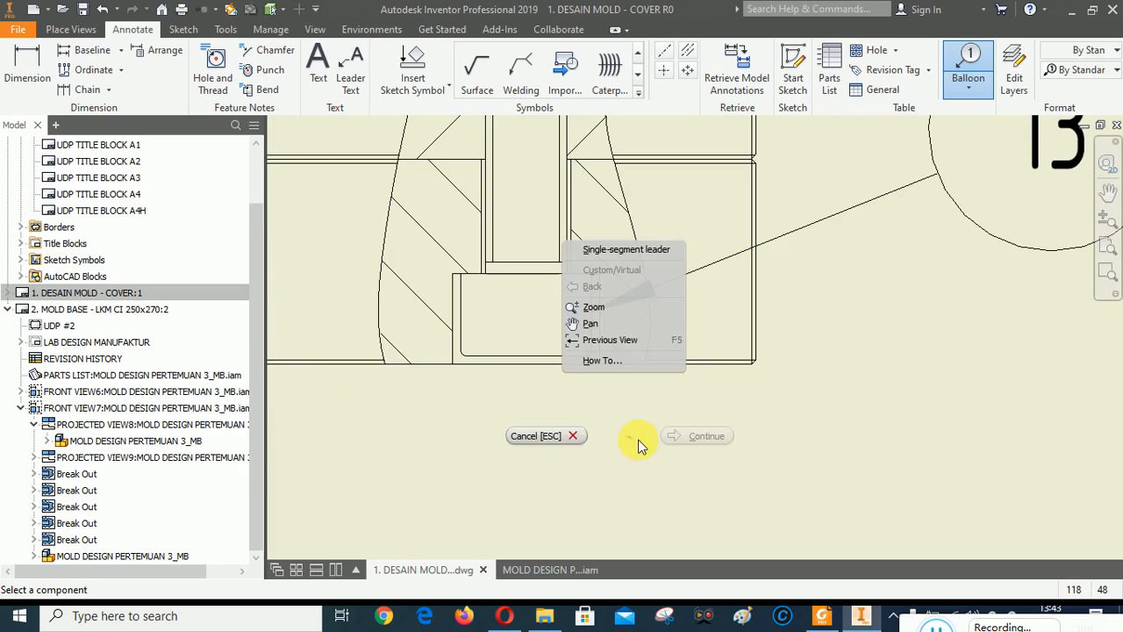
click(541, 436)
Move balloon 13's leader end inside the screw head so it ends in a dot, and lower the balloon roughly level with the head.
drag(499, 429, 524, 314)
scroll(679, 465, down, 3)
scroll(679, 465, down, 8)
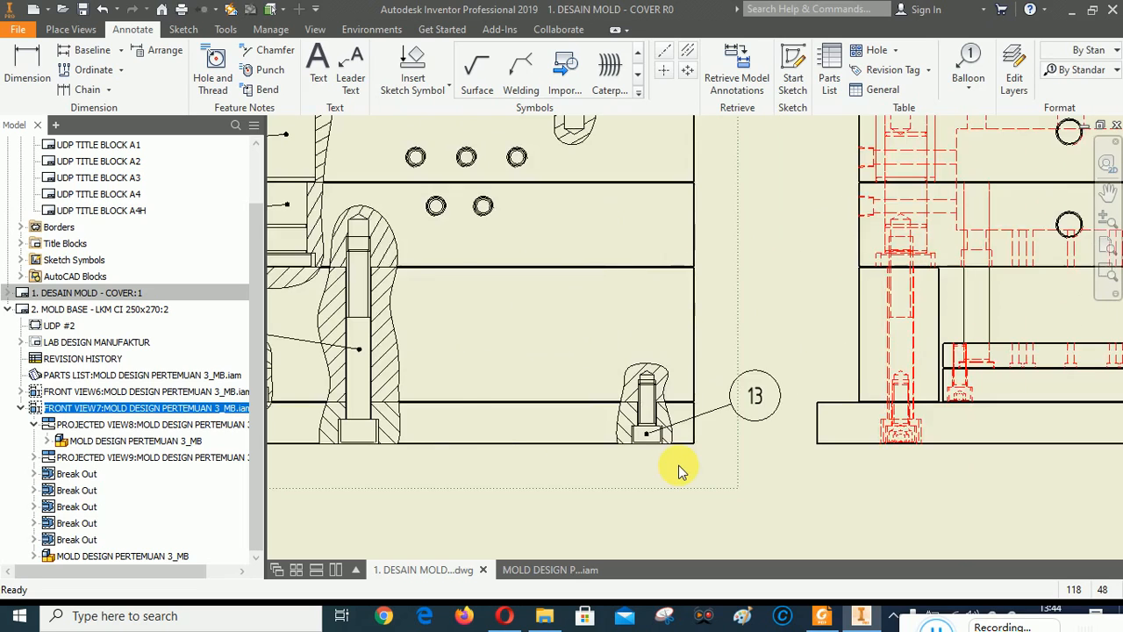
scroll(703, 463, up, 7)
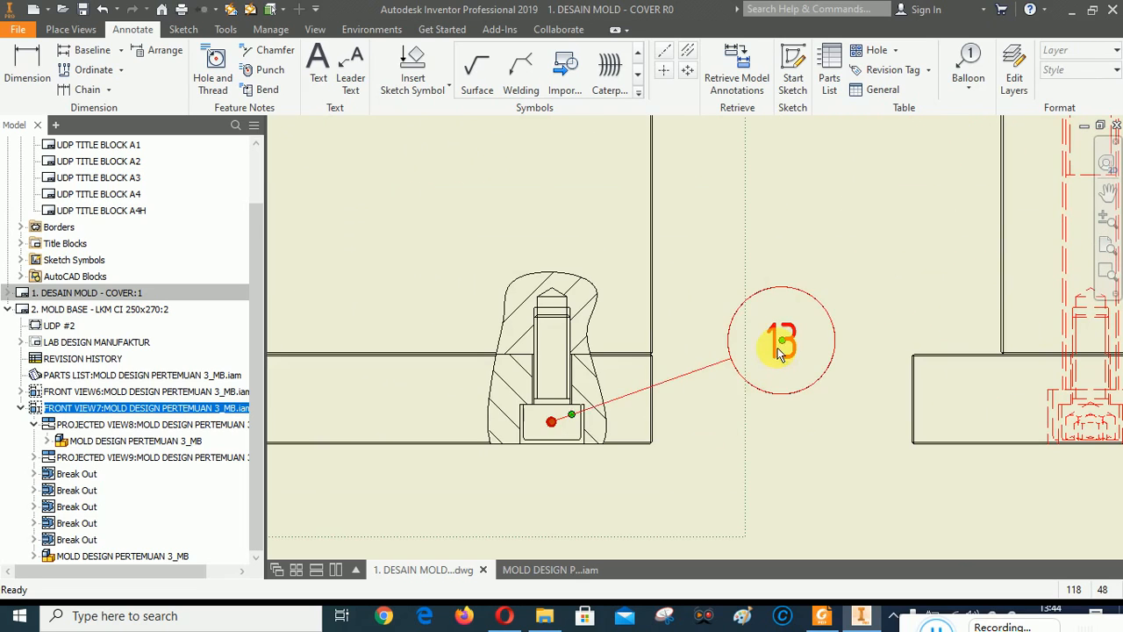
drag(786, 347, 782, 420)
scroll(737, 485, down, 4)
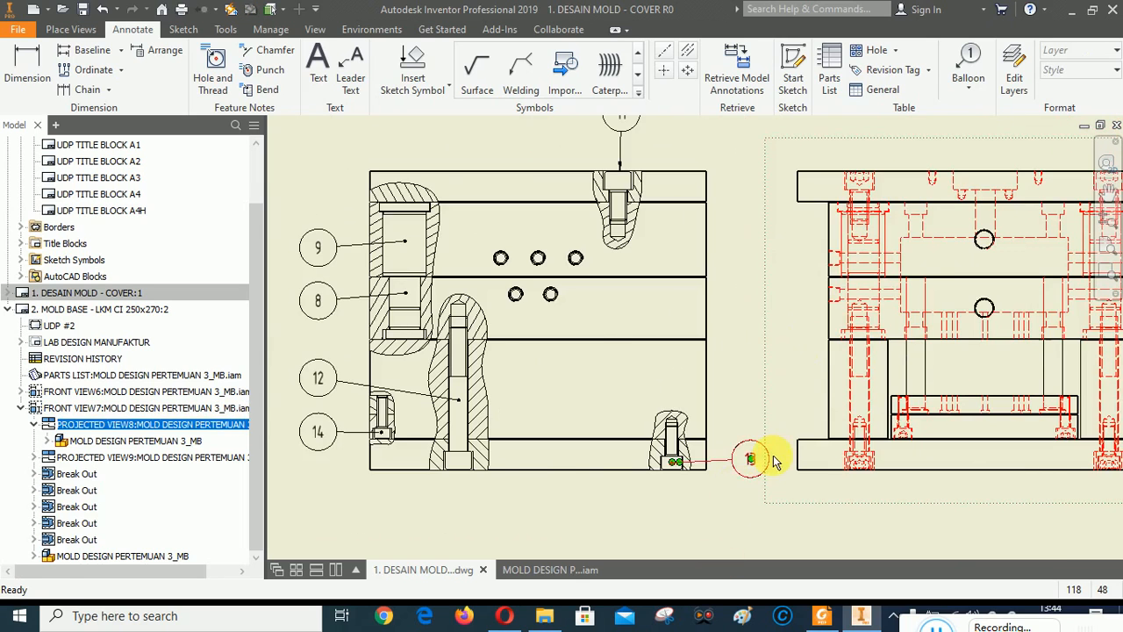
Examine the balloons on the front and isometric views against the parts list.
scroll(774, 461, down, 2)
click(1104, 190)
drag(831, 254, 658, 260)
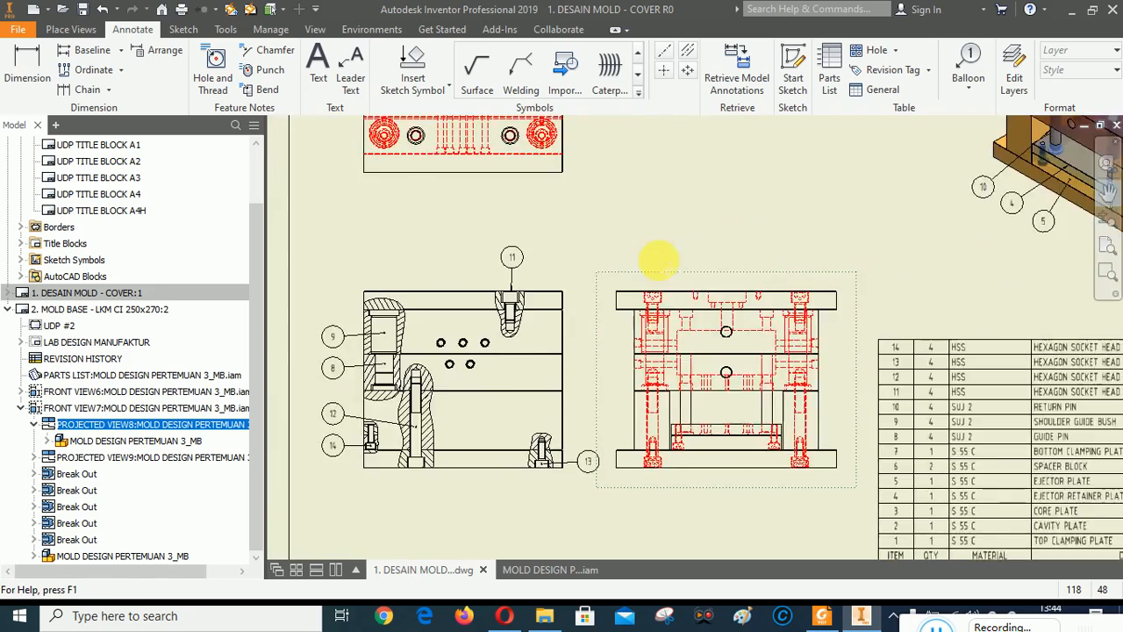
middle_drag(846, 311, 705, 374)
middle_drag(945, 255, 637, 410)
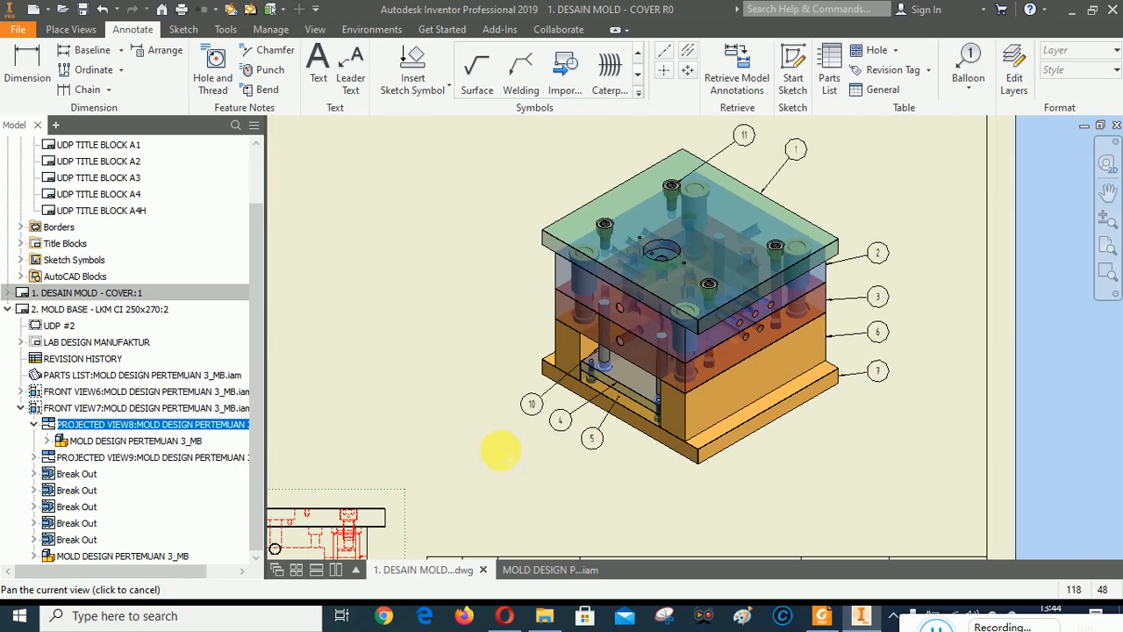
middle_drag(352, 545, 864, 301)
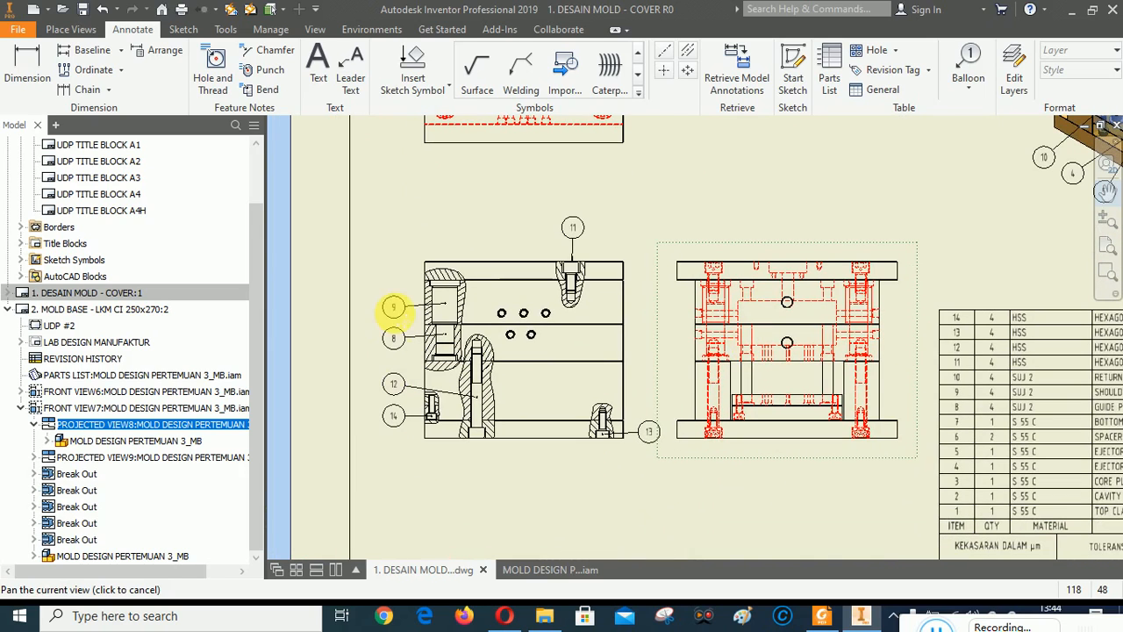
Add a balloon to the return pin in the side view, placing it outside the view's left edge, and end the Balloon command.
mouse_move(825, 203)
middle_down()
mouse_move(466, 404)
mouse_move(608, 396)
middle_up()
mouse_move(742, 382)
middle_down()
mouse_move(797, 296)
mouse_move(764, 383)
mouse_move(794, 320)
middle_up()
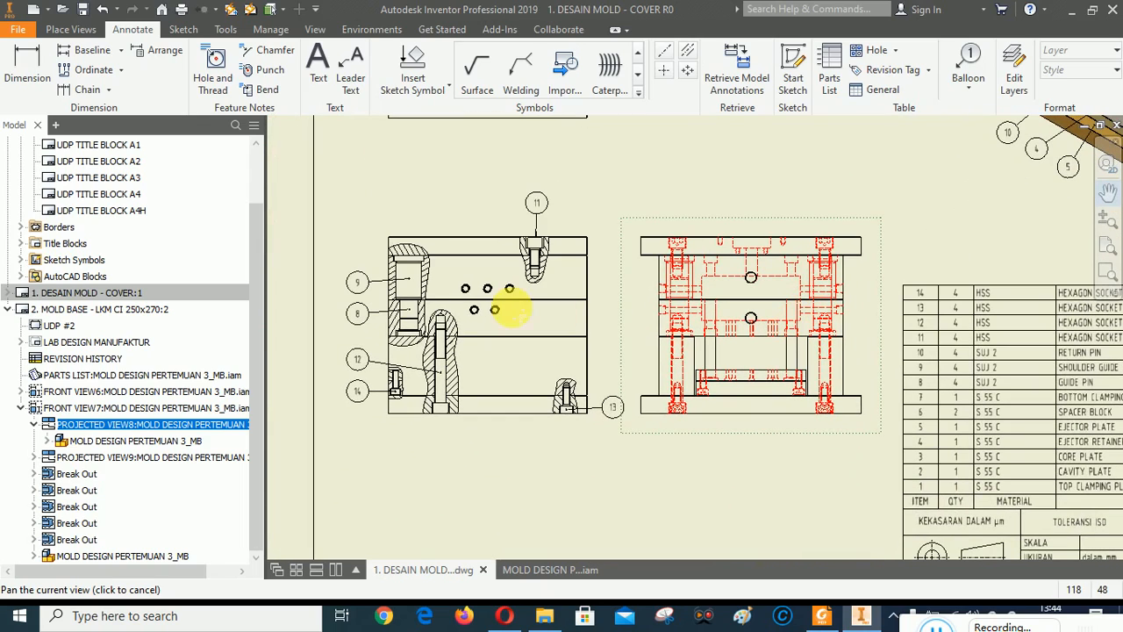
middle_drag(787, 375, 631, 377)
scroll(467, 404, down, 2)
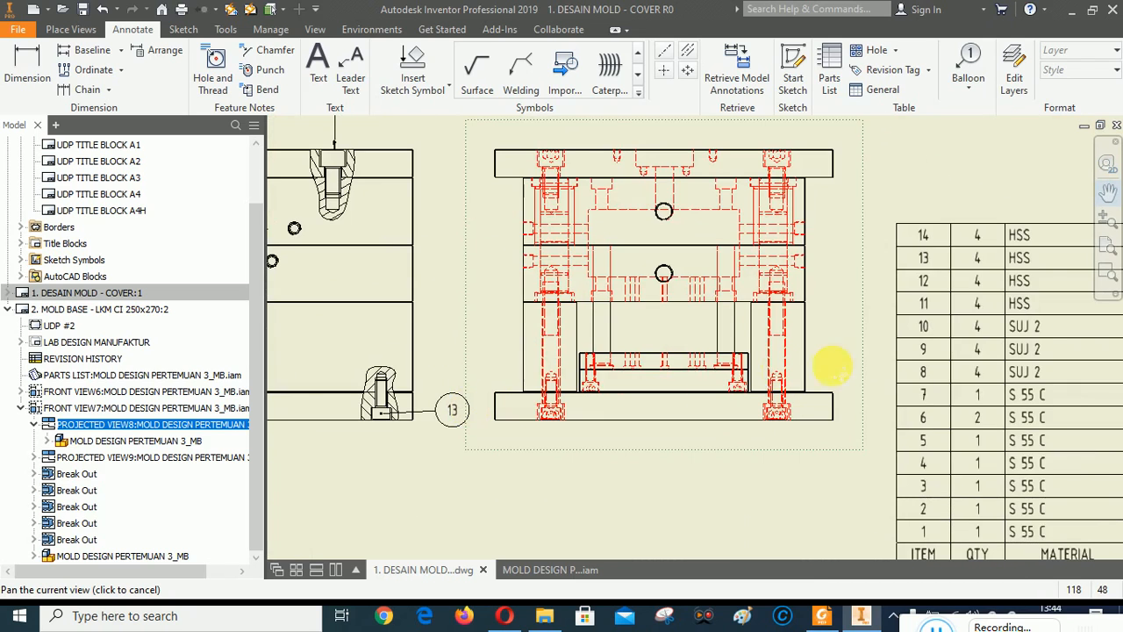
scroll(832, 366, down, 2)
scroll(809, 378, up, 2)
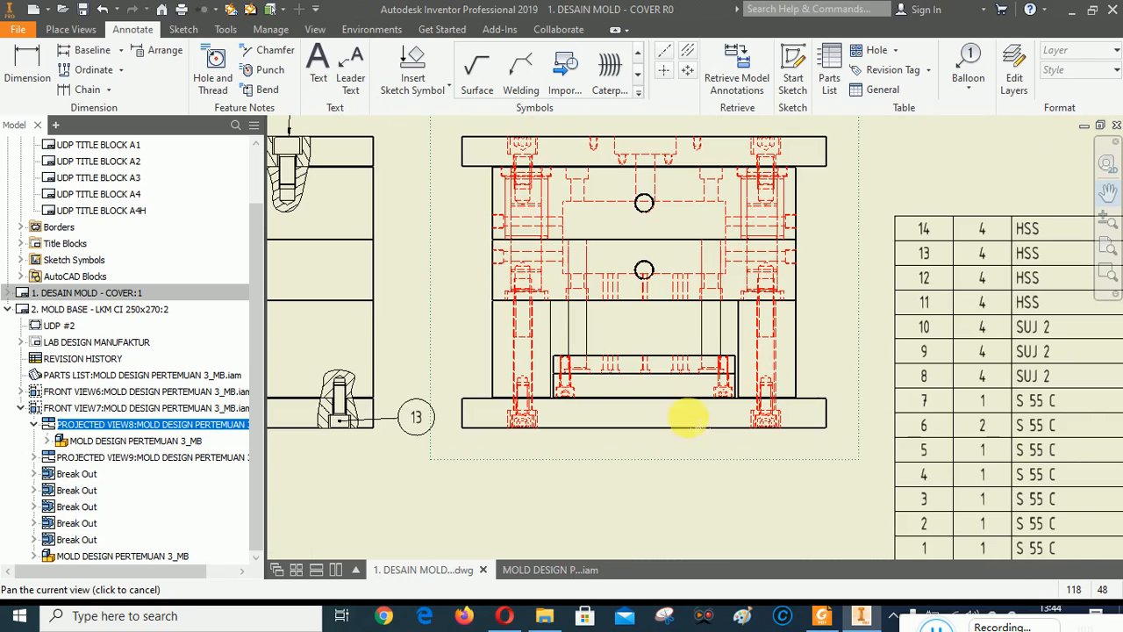
right_click(609, 337)
click(666, 338)
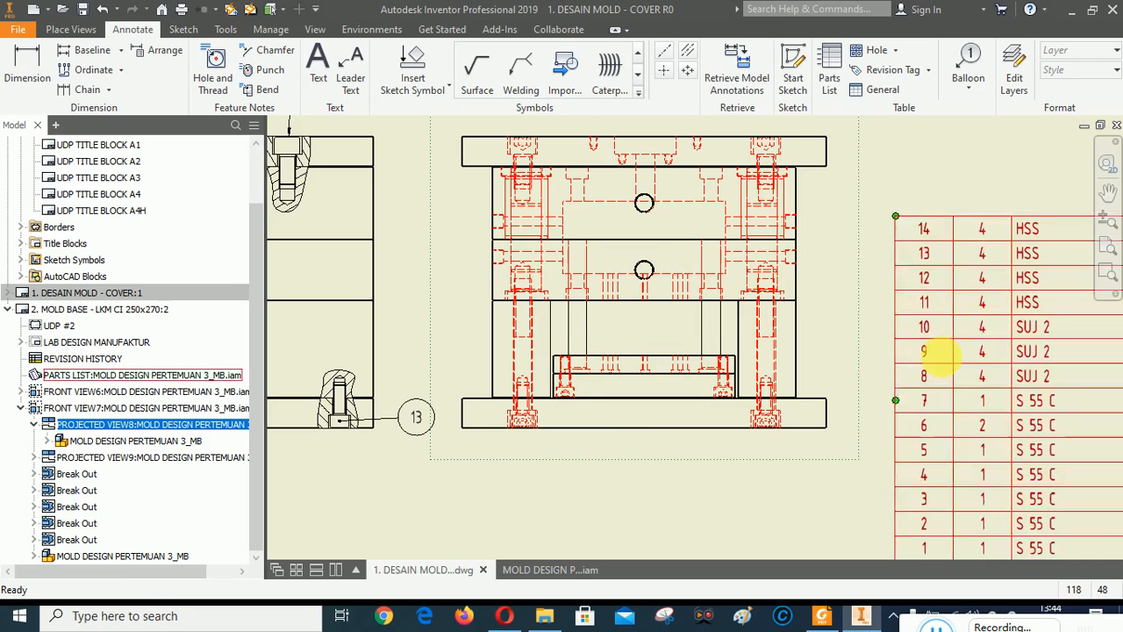
click(1108, 274)
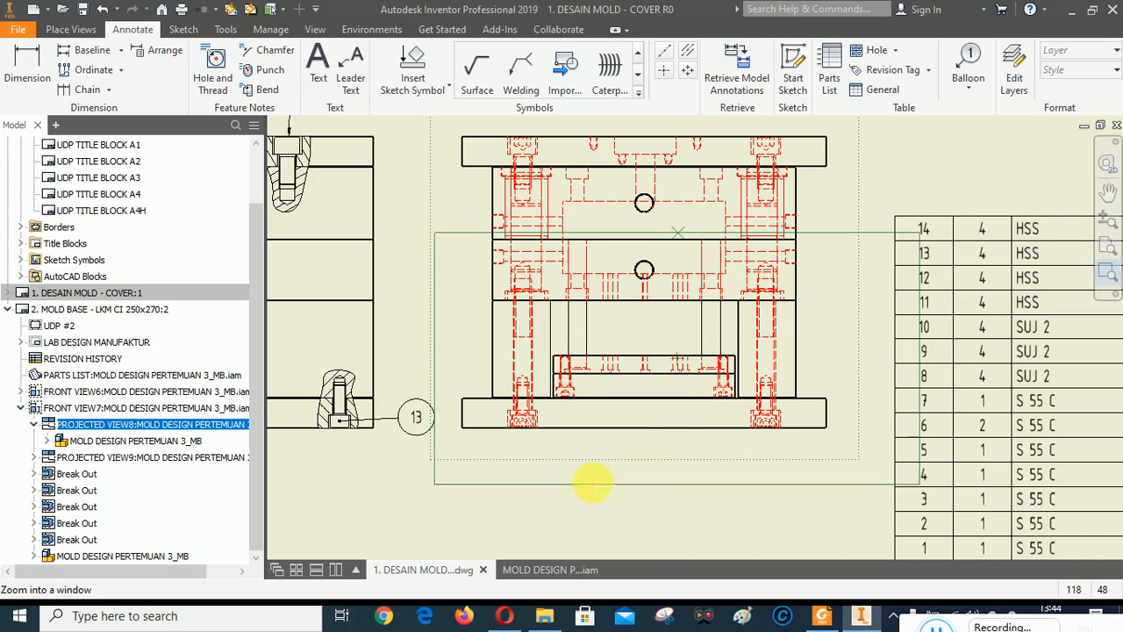
drag(577, 480, 680, 233)
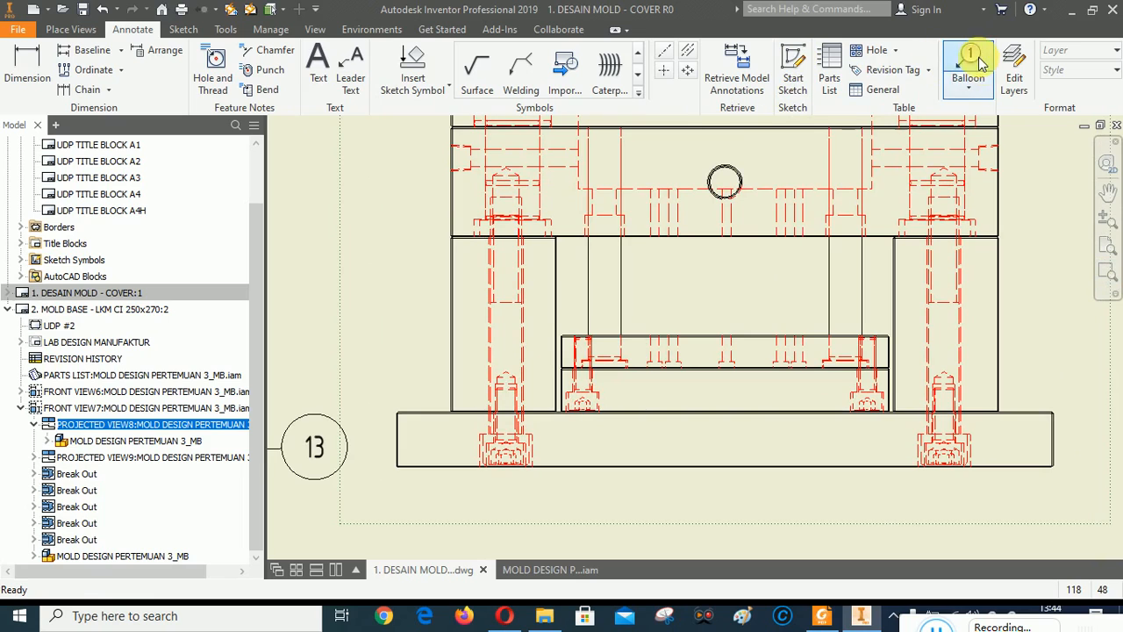
key(b)
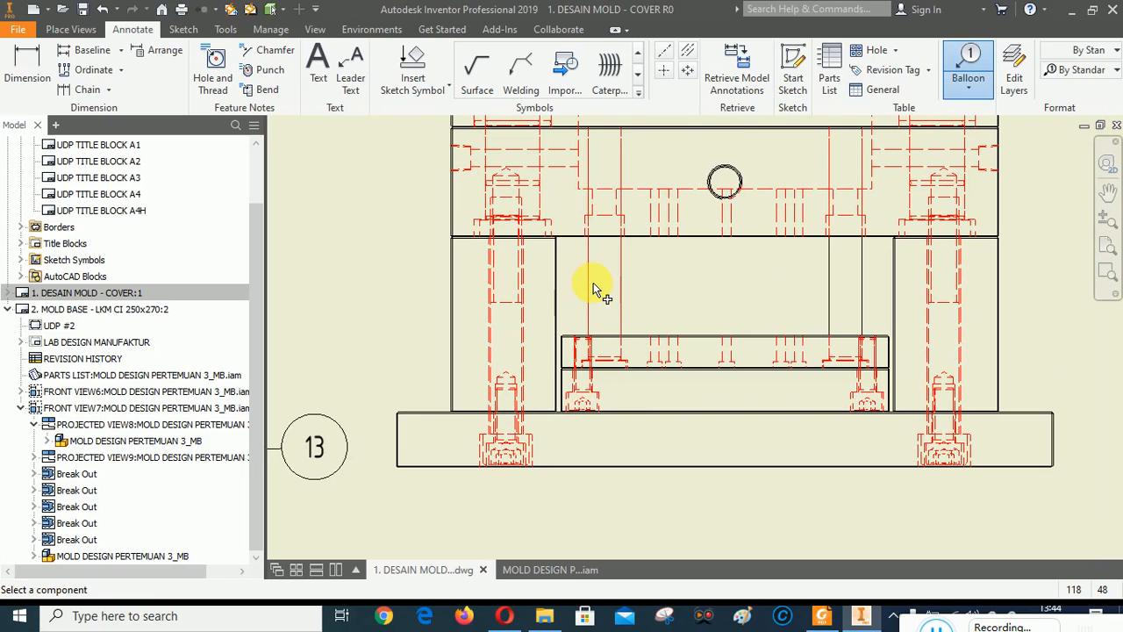
click(589, 281)
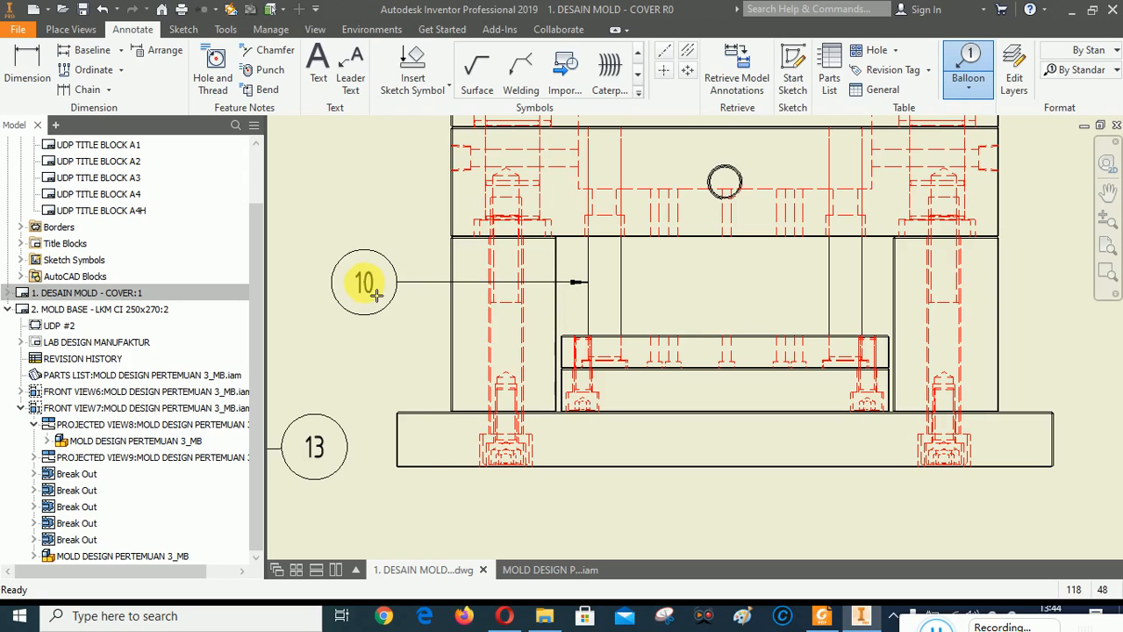
click(376, 294)
right_click(376, 294)
click(405, 282)
scroll(687, 300, up, 3)
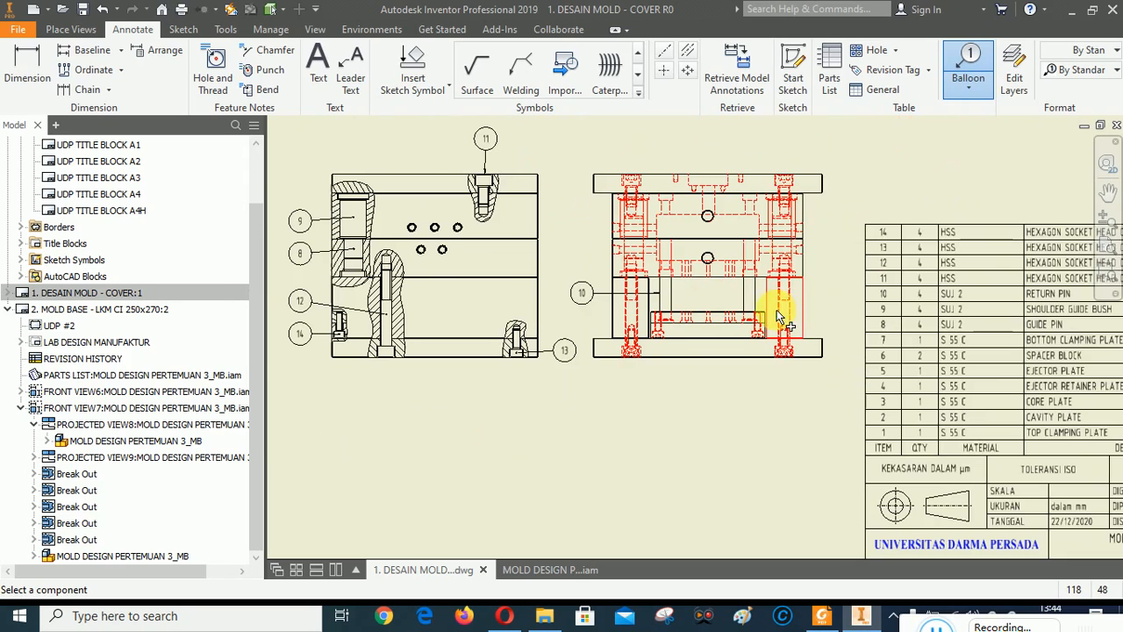
right_click(869, 156)
click(792, 150)
Move the front view slightly up and to the left, widening the gap to the side view.
scroll(672, 359, up, 3)
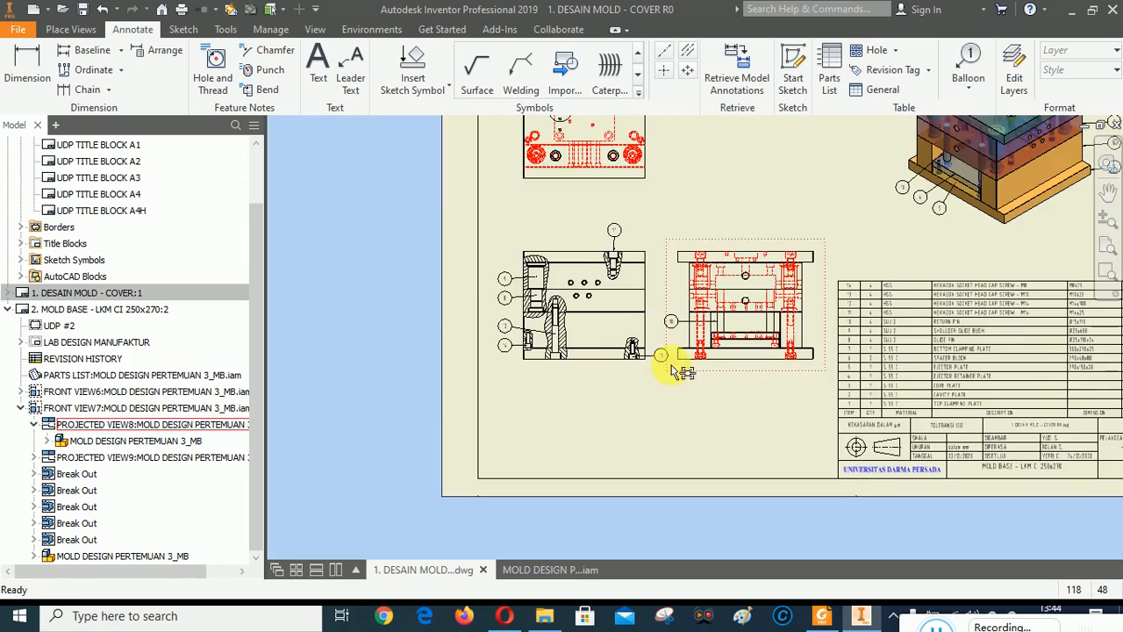
scroll(626, 292, down, 5)
click(667, 209)
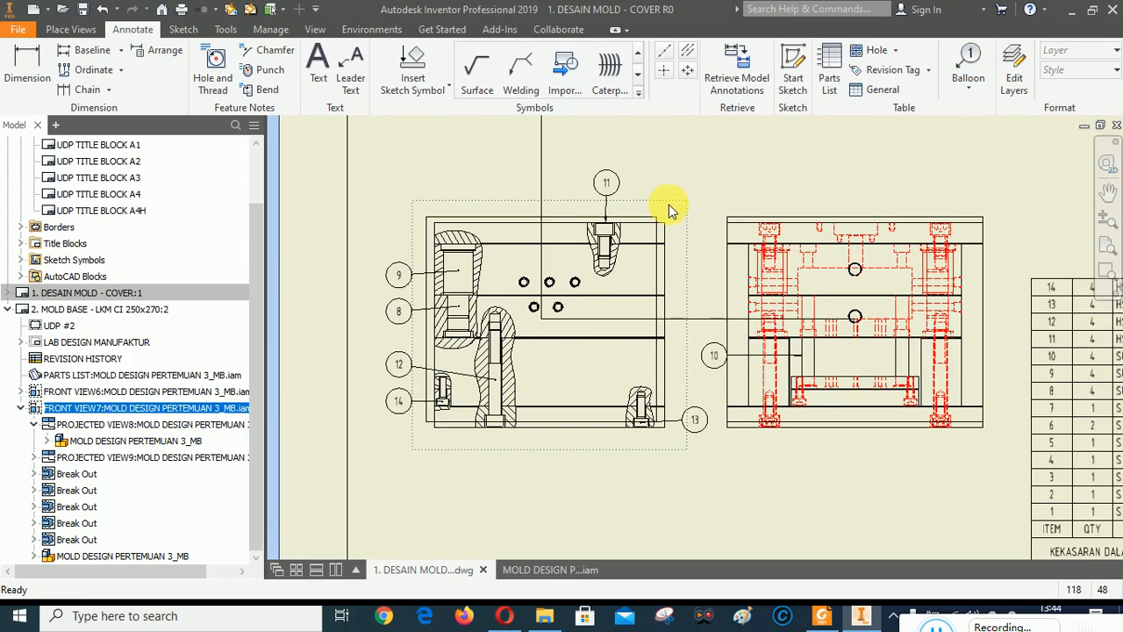
drag(663, 203, 664, 203)
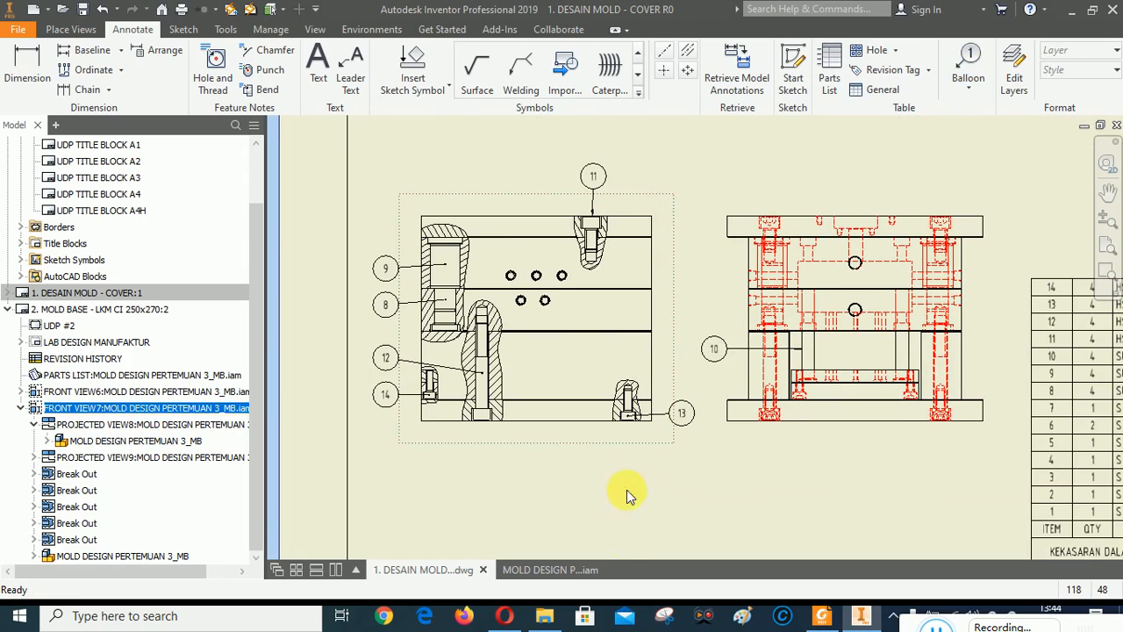
click(621, 524)
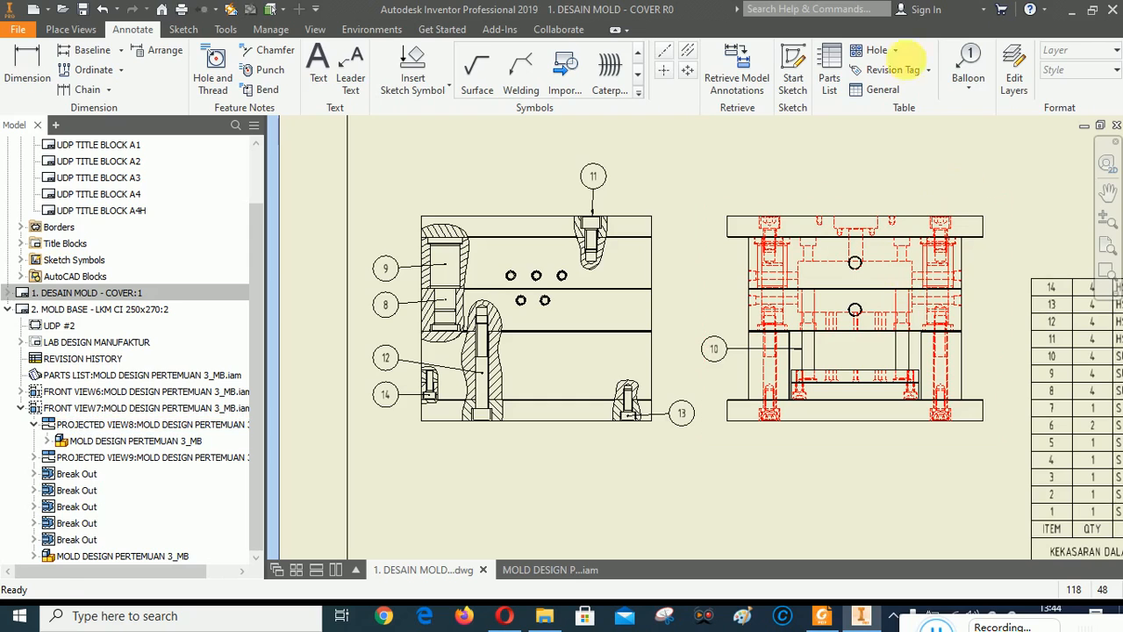
Add a centerline bisector along the shank of the long sectioned cap screw, item 12, in the front view.
click(1108, 271)
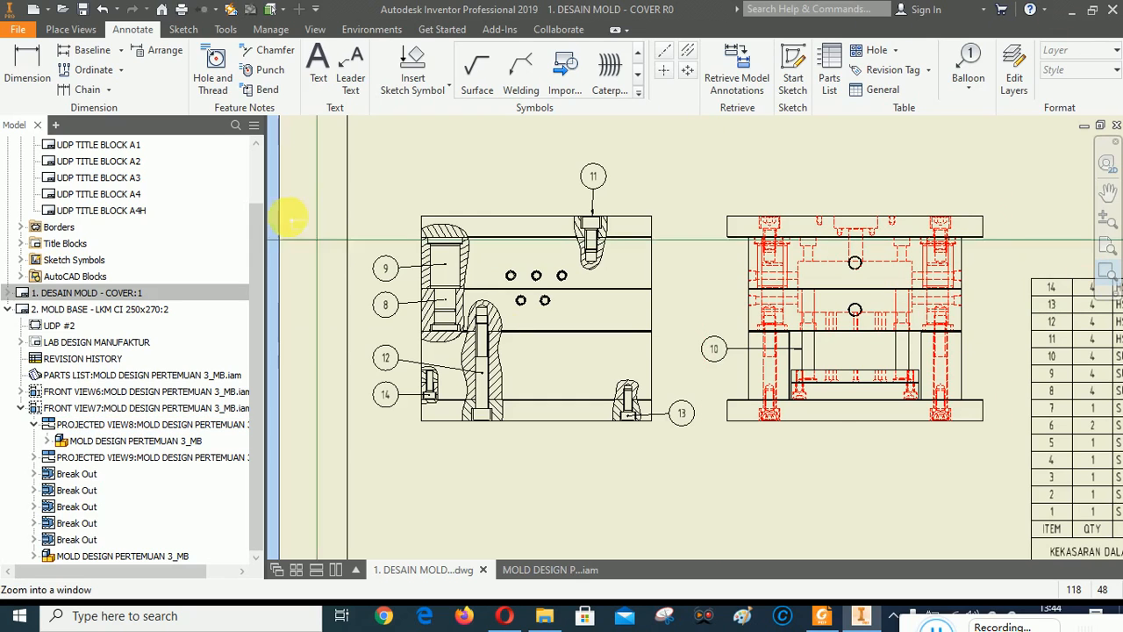
click(336, 160)
click(691, 505)
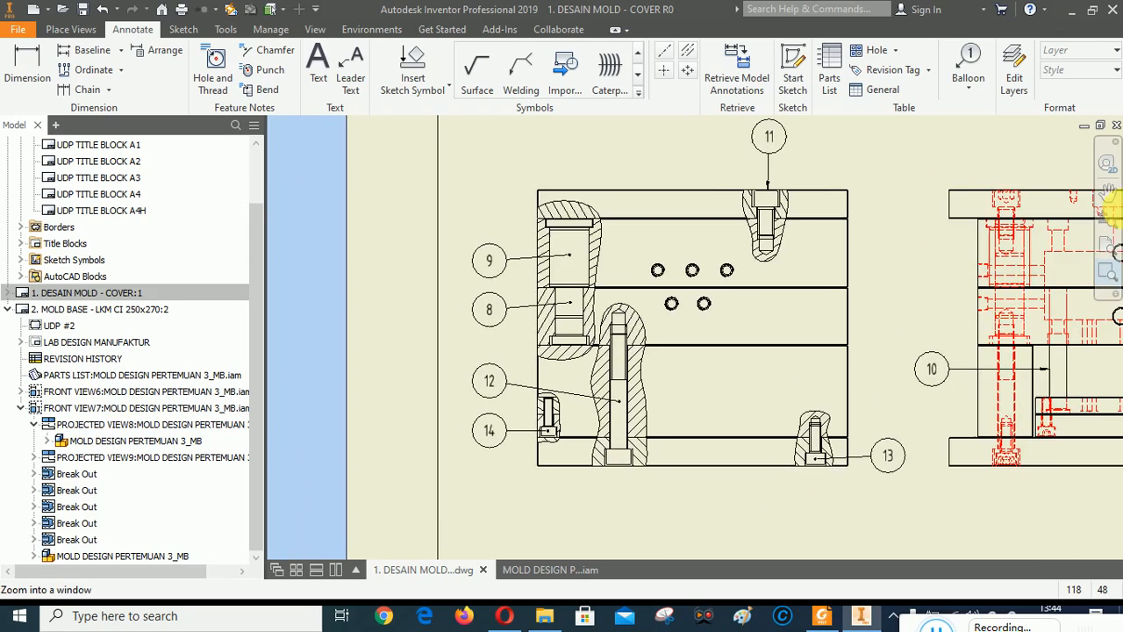
click(1108, 191)
mouse_move(952, 351)
mouse_down()
mouse_move(723, 280)
mouse_move(705, 351)
mouse_move(657, 342)
mouse_move(701, 369)
mouse_up()
right_click(592, 455)
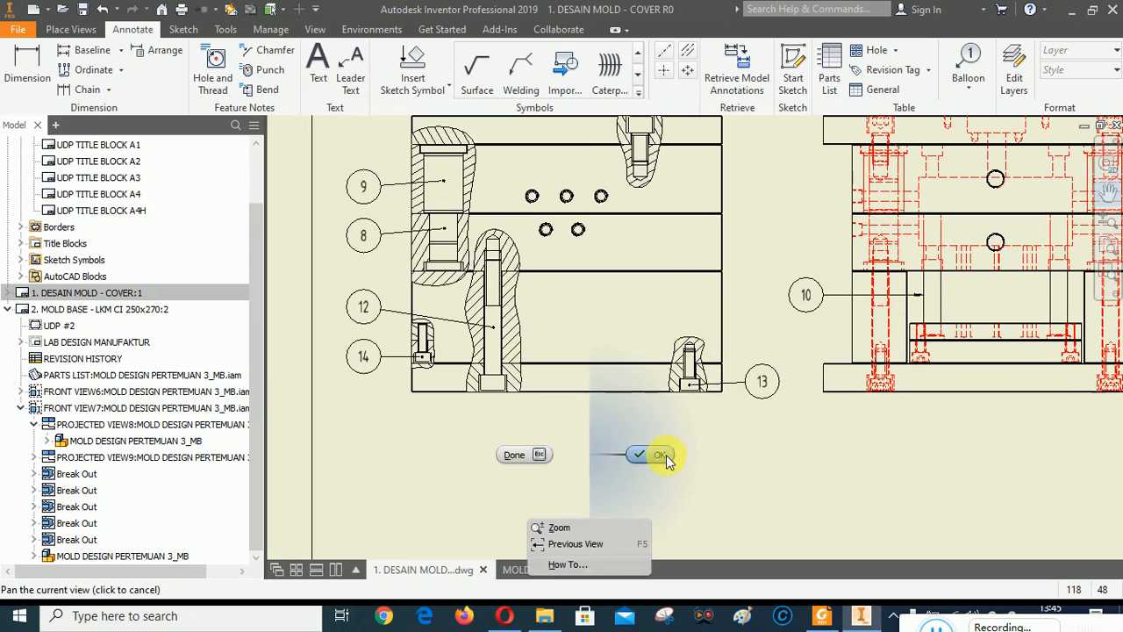
click(664, 459)
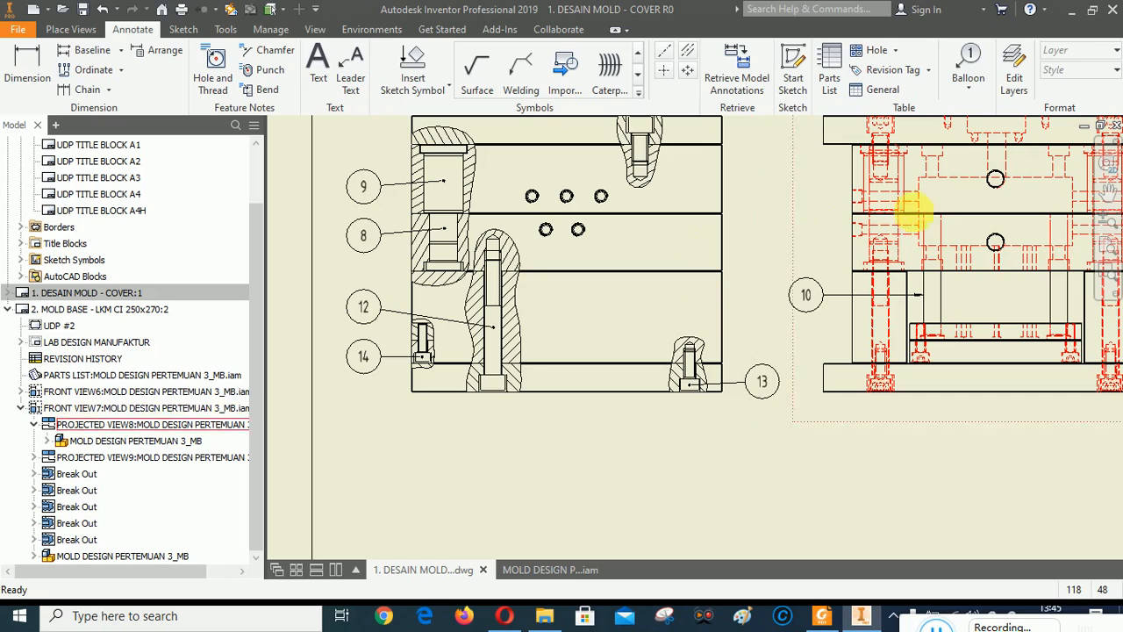
click(690, 52)
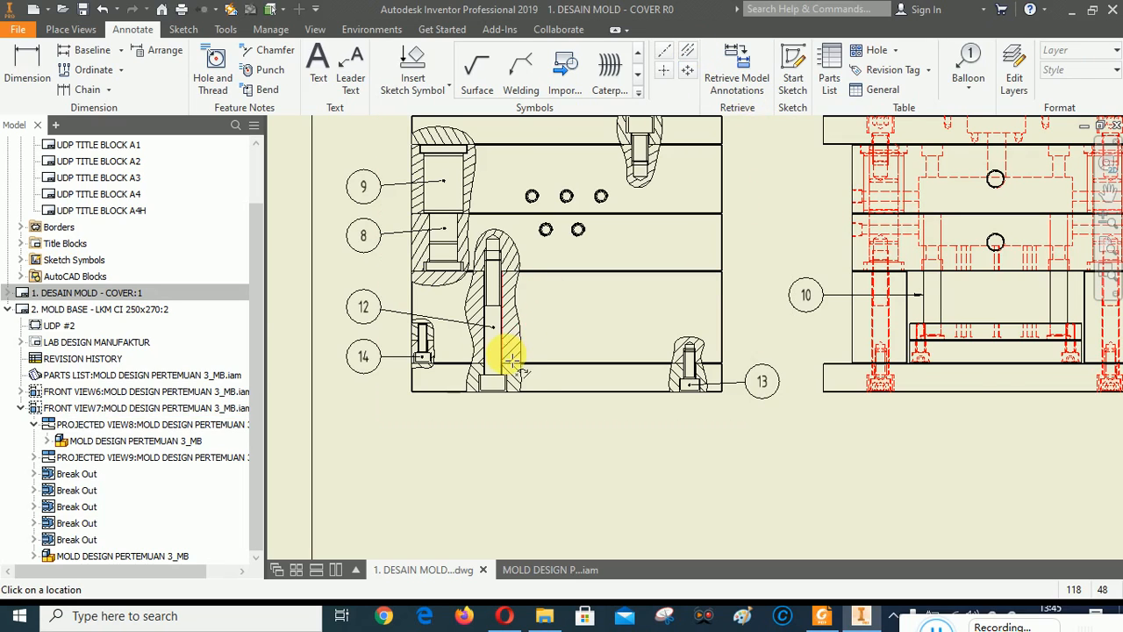
scroll(512, 359, up, 2)
scroll(514, 376, up, 3)
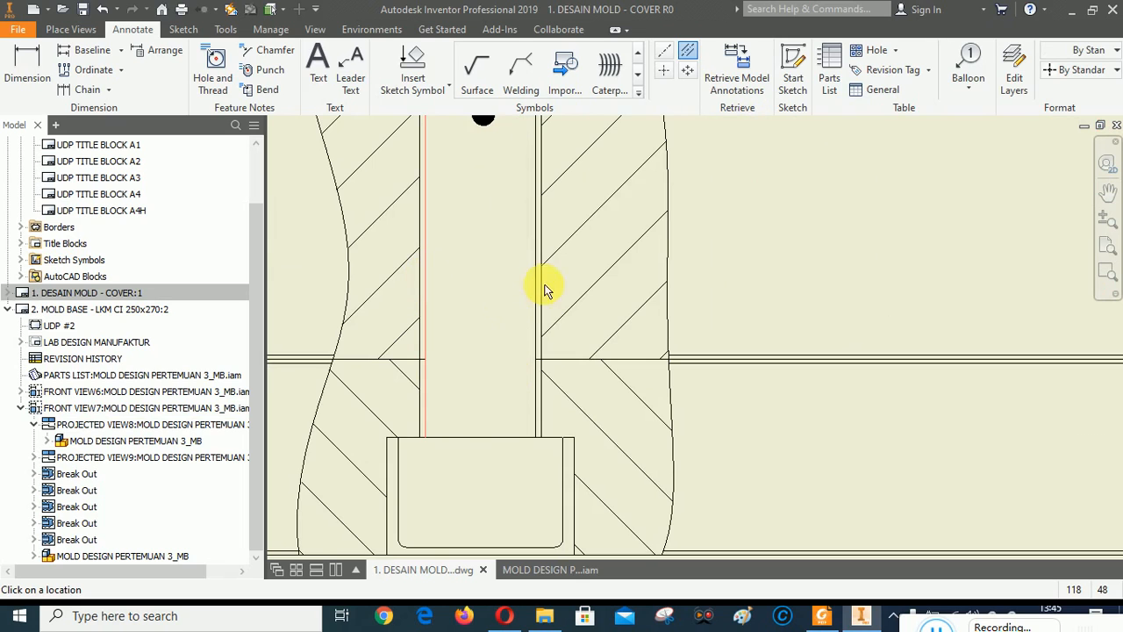
scroll(962, 321, down, 2)
Add centerline bisectors to the small sectioned cap screw, item 14, and to the guide pin in the front view.
scroll(628, 300, up, 3)
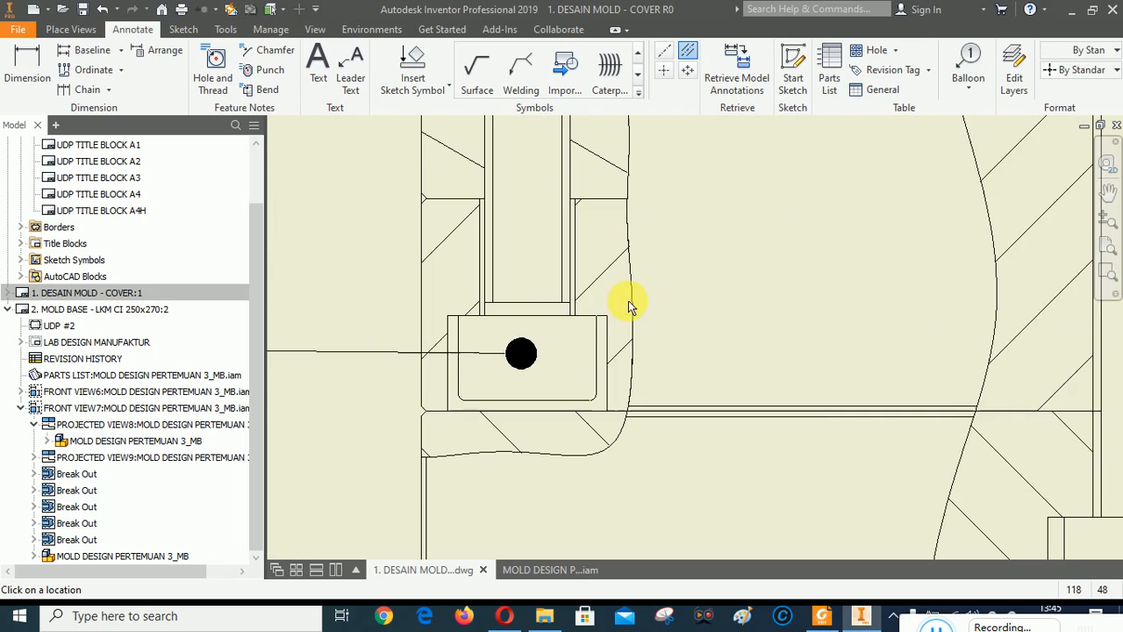
scroll(530, 320, down, 1)
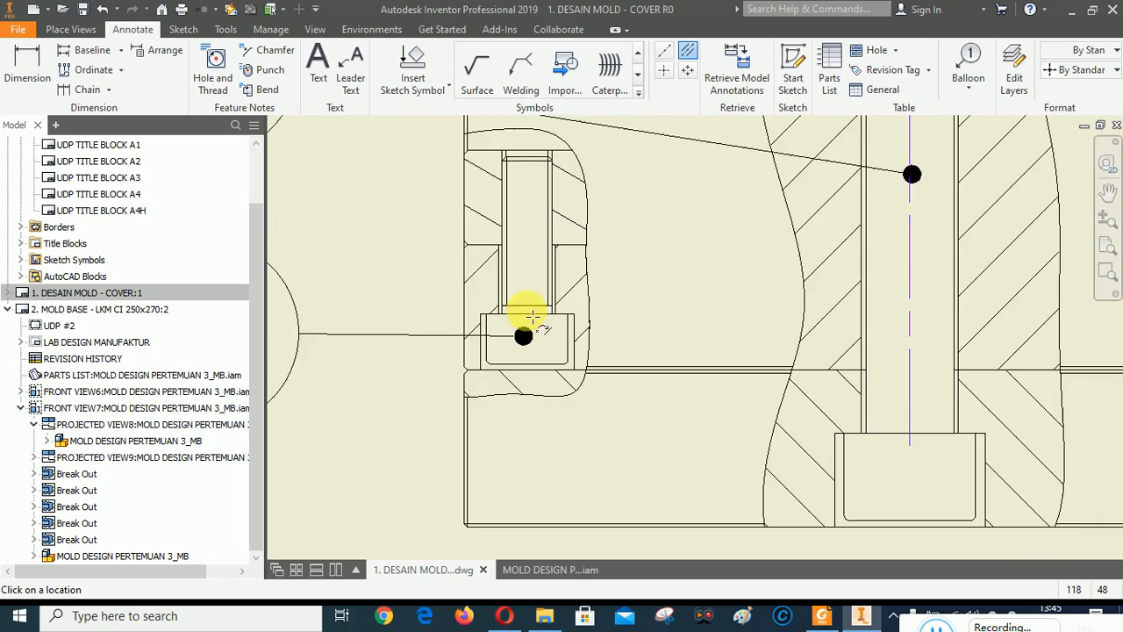
scroll(514, 220, up, 1)
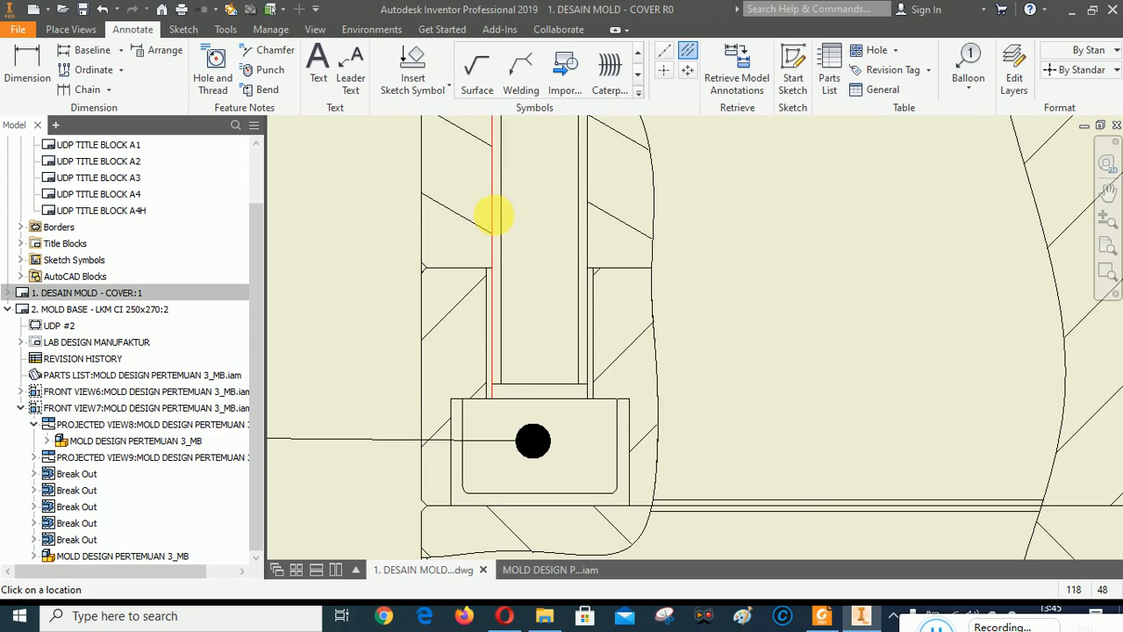
scroll(451, 336, down, 2)
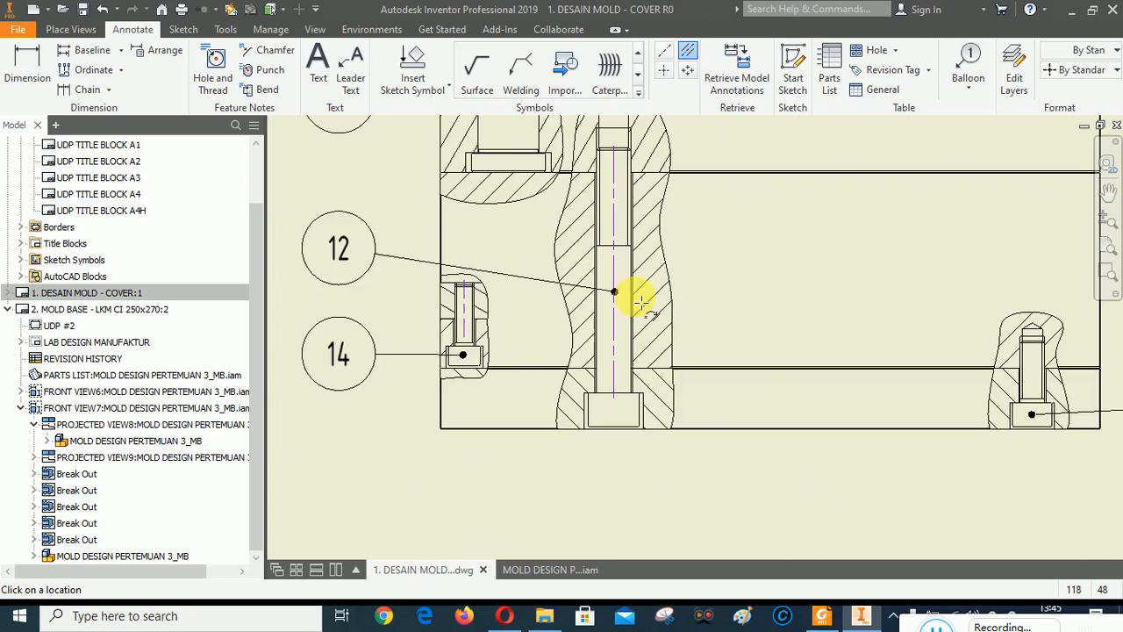
scroll(562, 344, down, 2)
scroll(544, 303, up, 3)
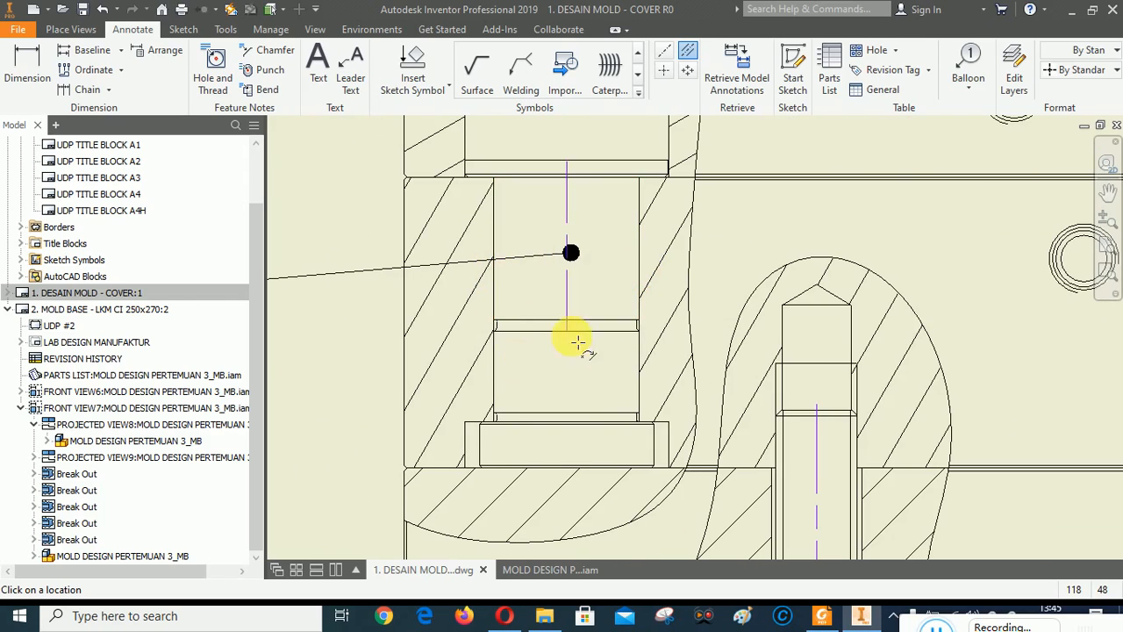
Add a centerline bisector to the sectioned cap screw in the front view's top clamping plate.
scroll(459, 351, down, 3)
scroll(689, 247, up, 1)
scroll(689, 247, up, 2)
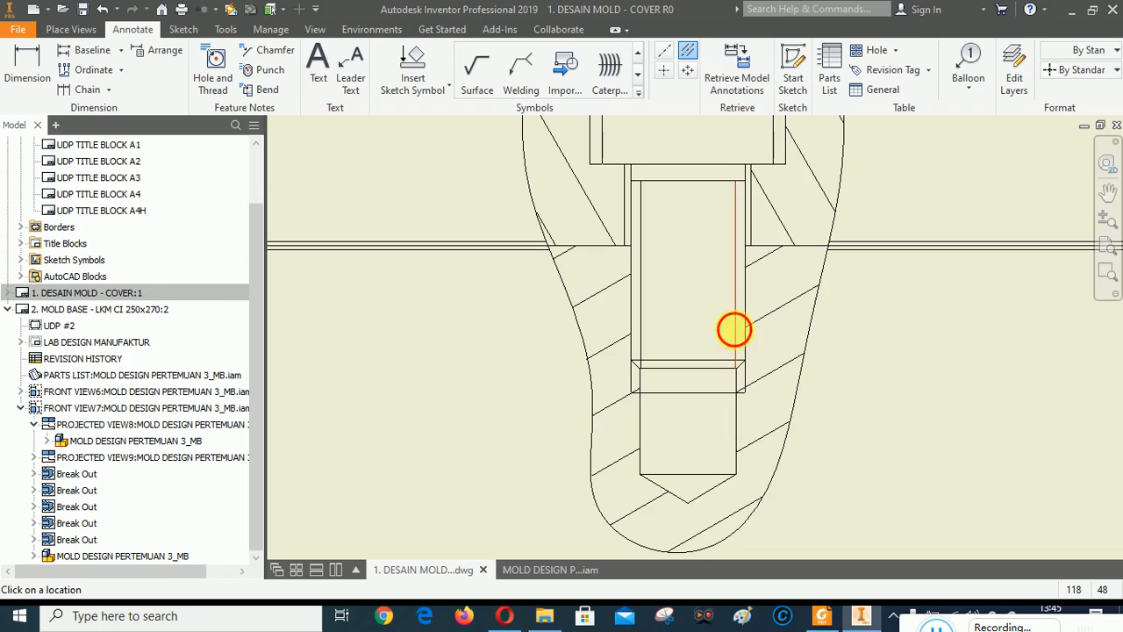
click(735, 330)
scroll(494, 371, down, 4)
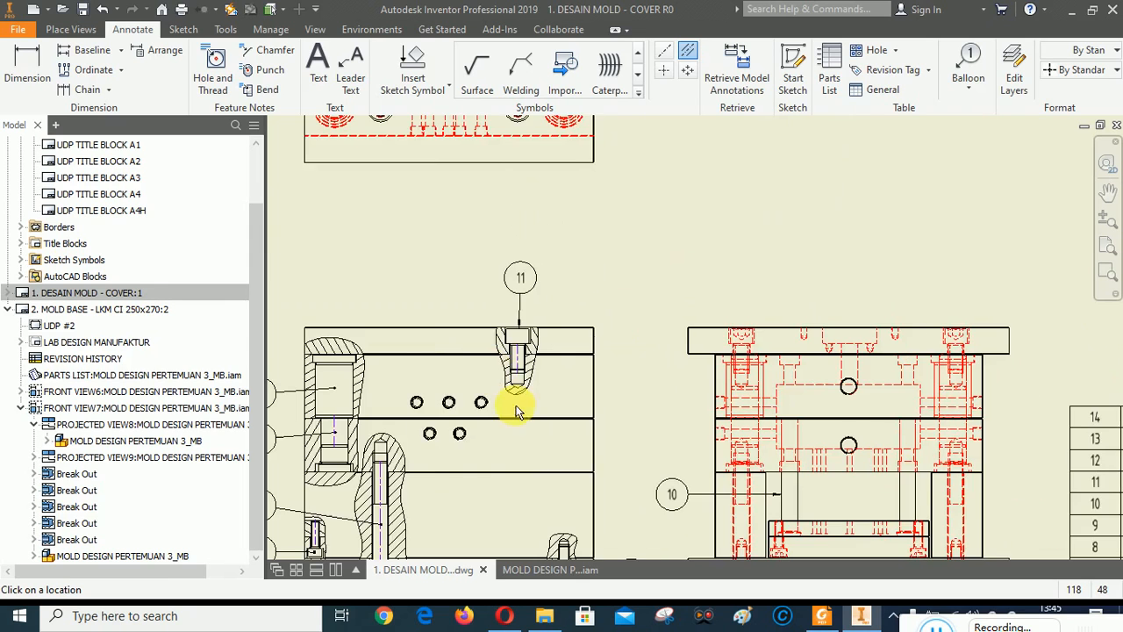
Add a centerline bisector to the sectioned cap screw, item 13, at the front view's lower right.
scroll(602, 381, up, 3)
scroll(602, 413, up, 3)
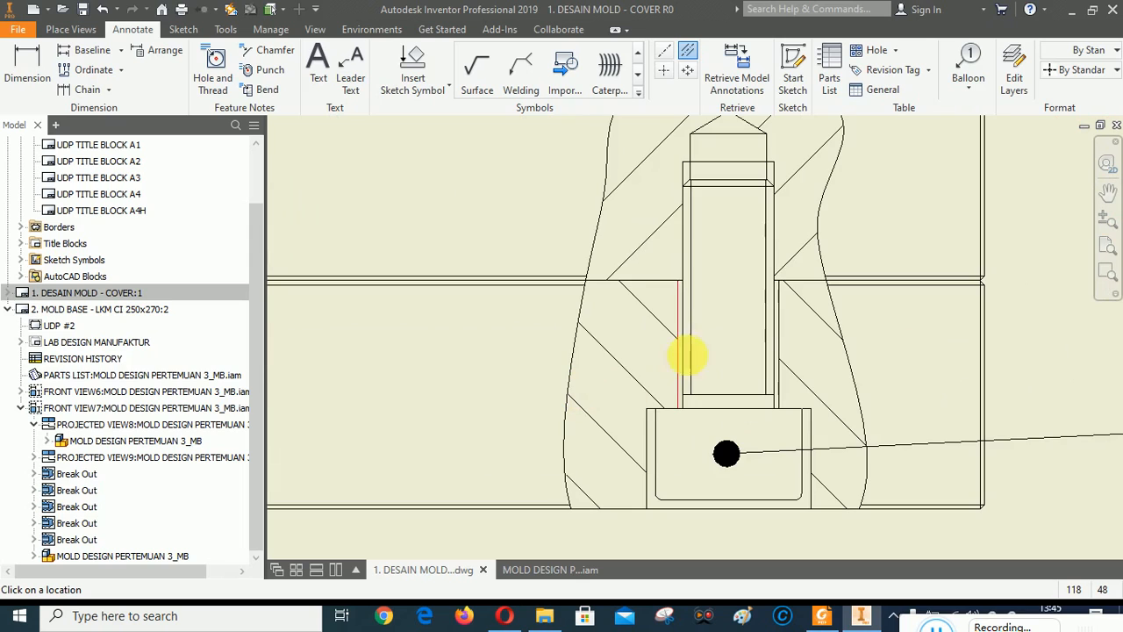
click(685, 252)
scroll(584, 339, down, 5)
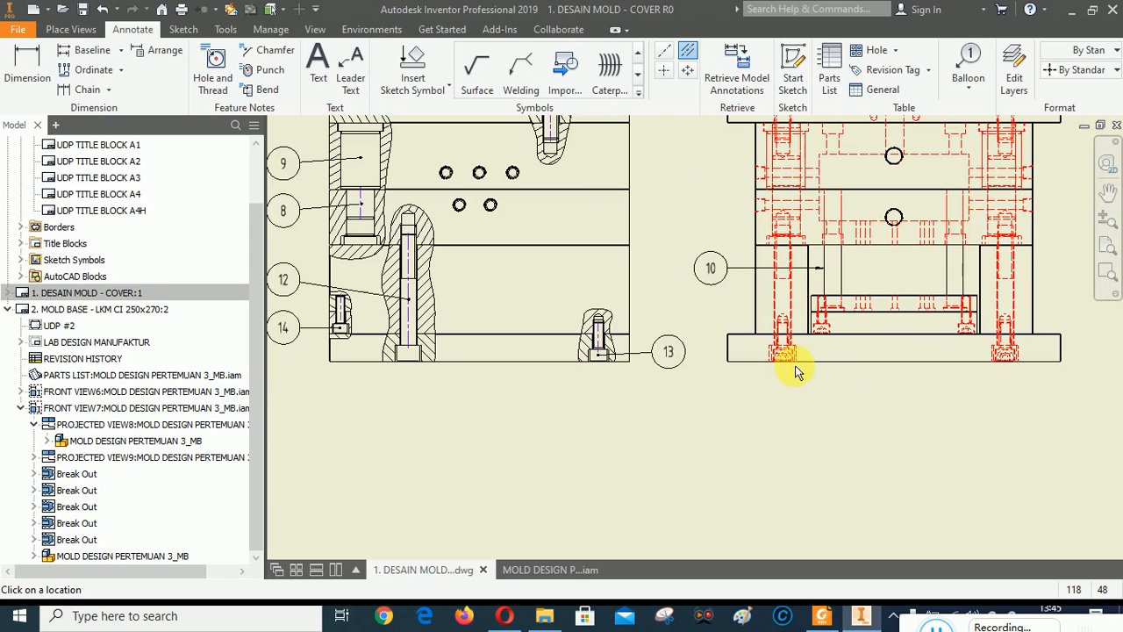
Add centerline bisectors between the hidden edges of the long cap screws in the side view's two spacer blocks.
scroll(813, 351, up, 6)
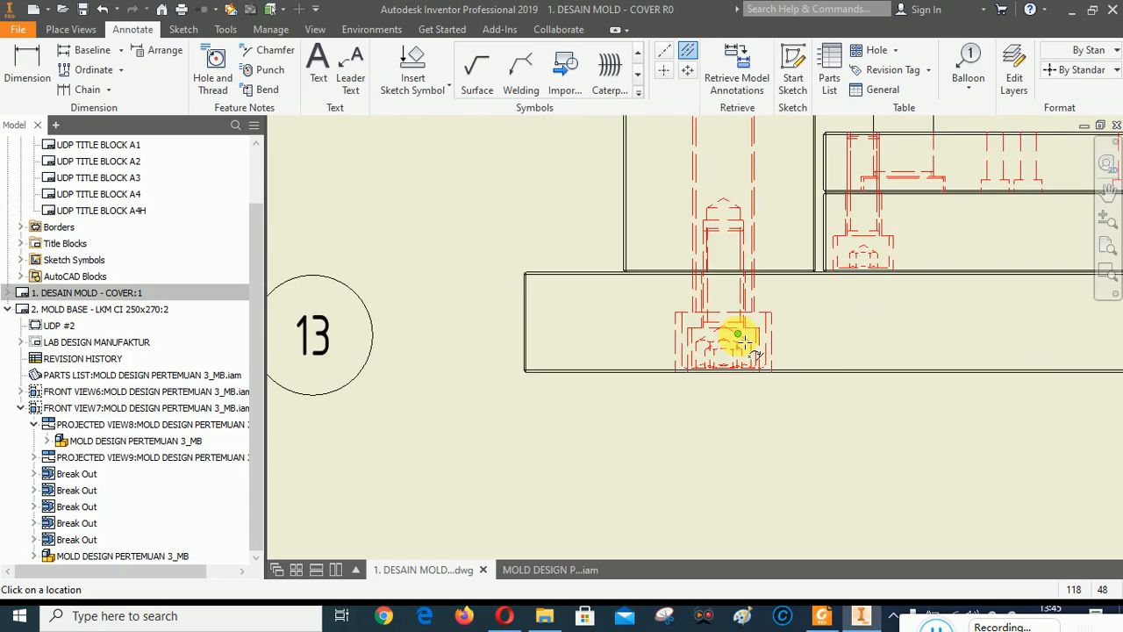
scroll(752, 400, down, 2)
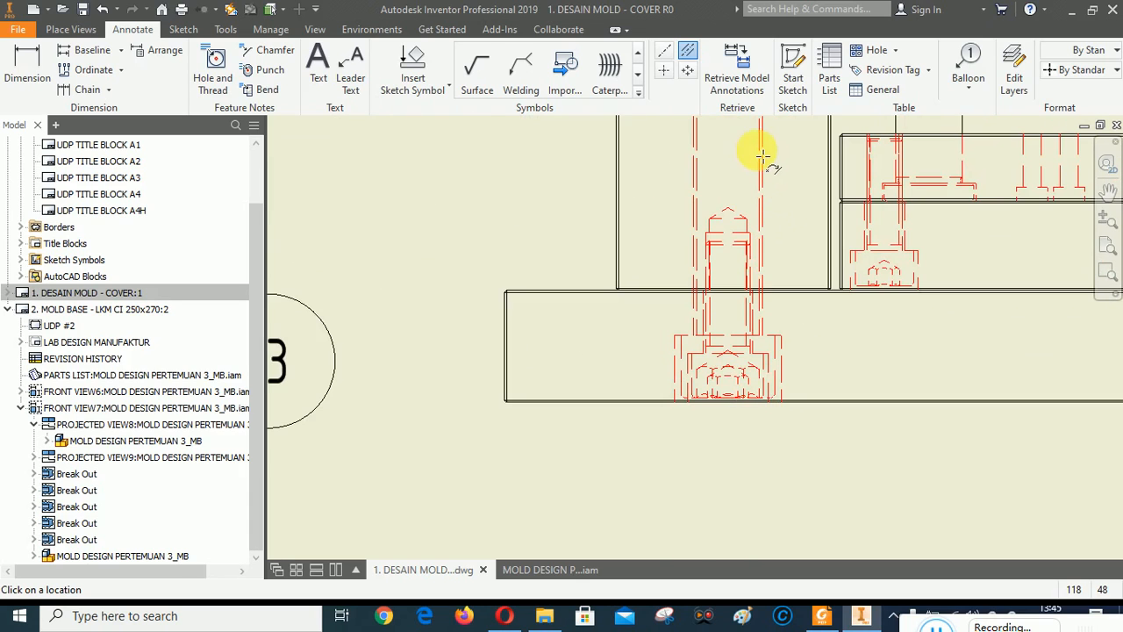
scroll(763, 156, up, 3)
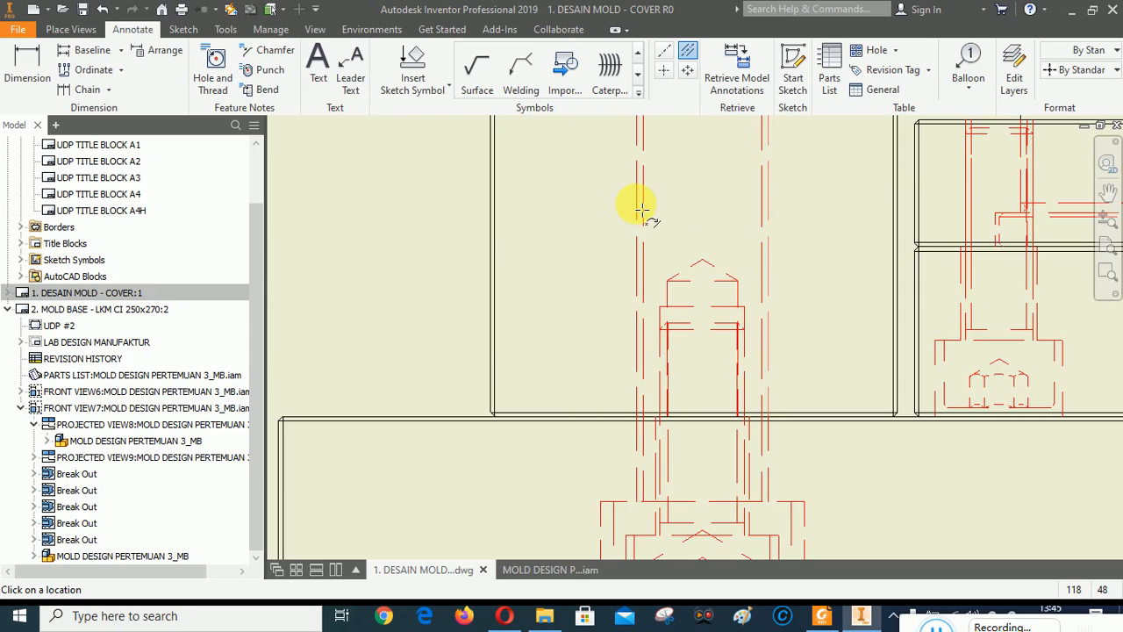
scroll(594, 370, down, 3)
scroll(918, 308, up, 5)
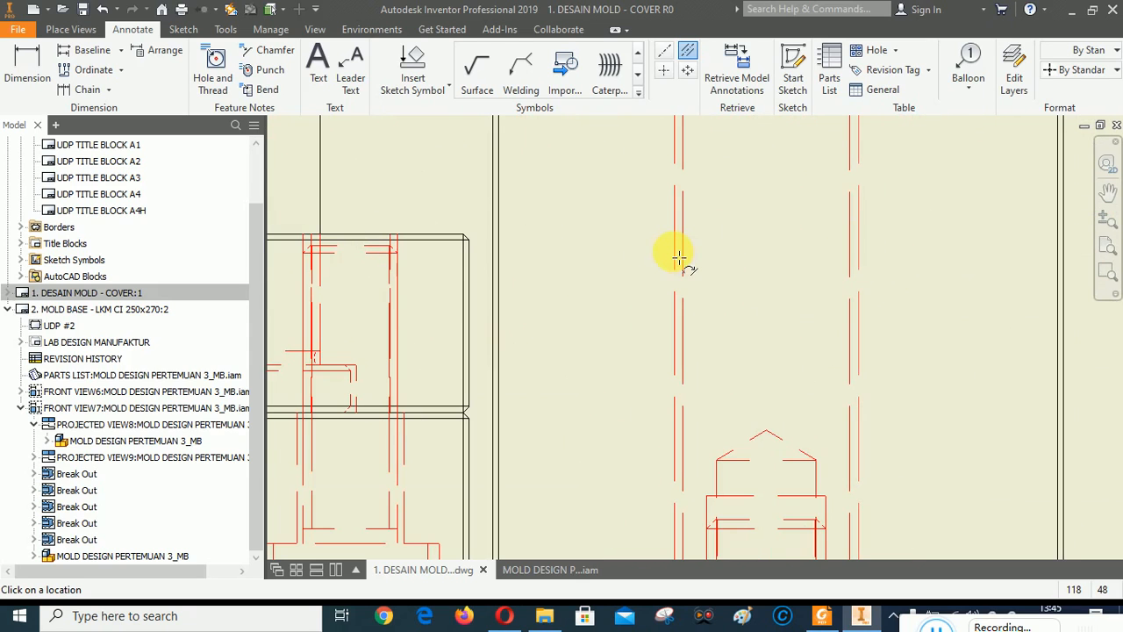
Add centerline bisectors to the two cap screws that join the ejector plates in the side view.
scroll(953, 351, down, 2)
scroll(878, 386, up, 3)
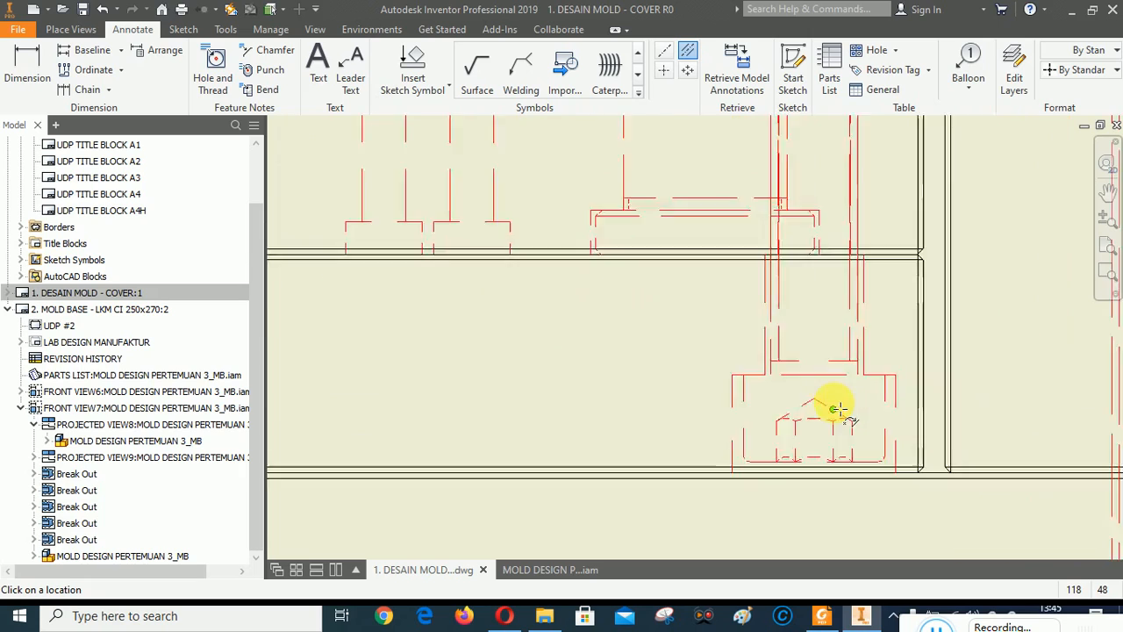
scroll(838, 409, up, 2)
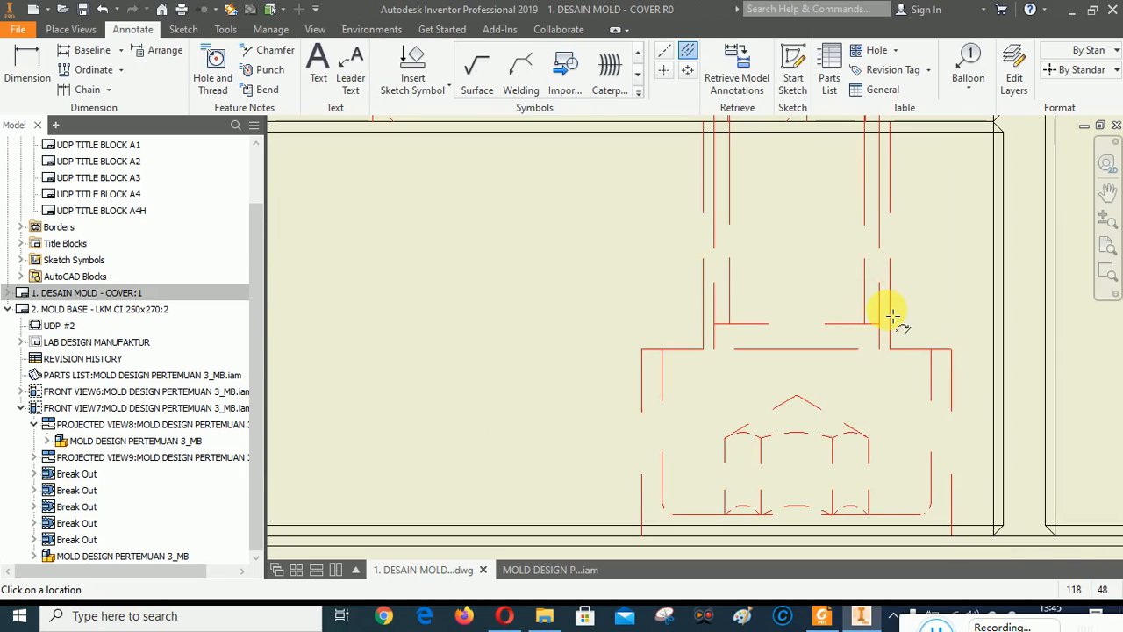
click(880, 291)
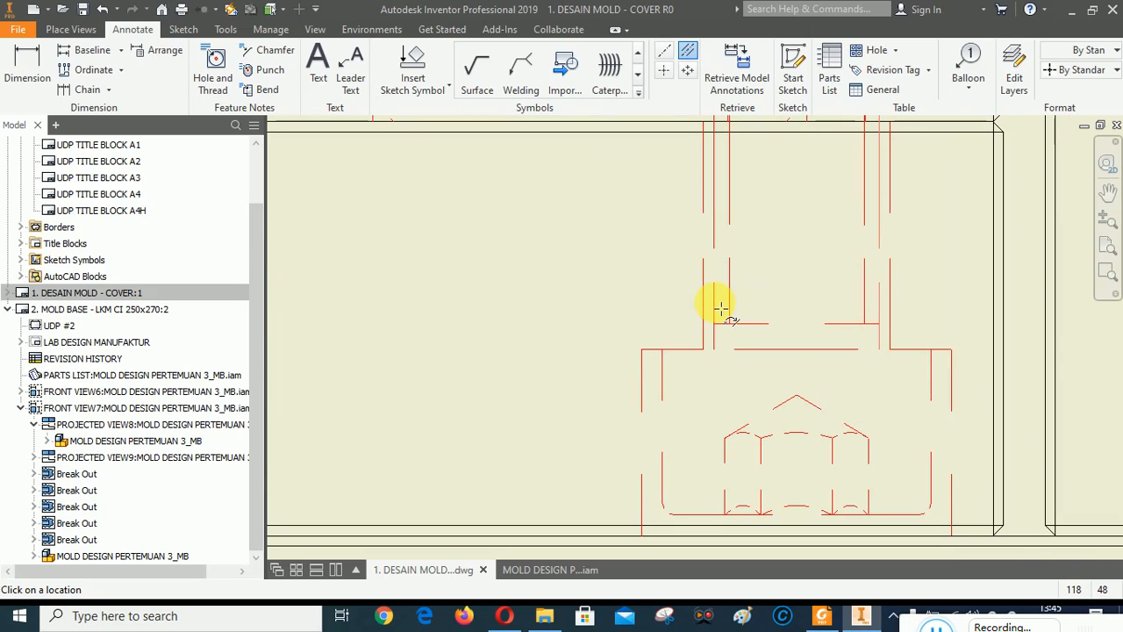
scroll(973, 372, down, 3)
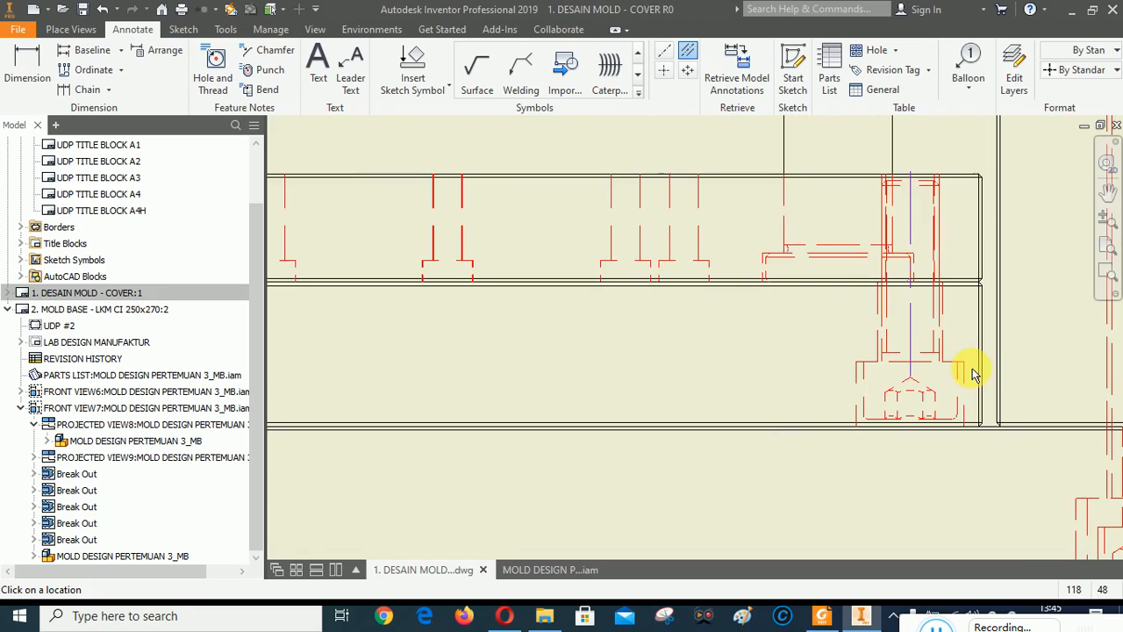
scroll(840, 367, up, 2)
scroll(642, 353, up, 3)
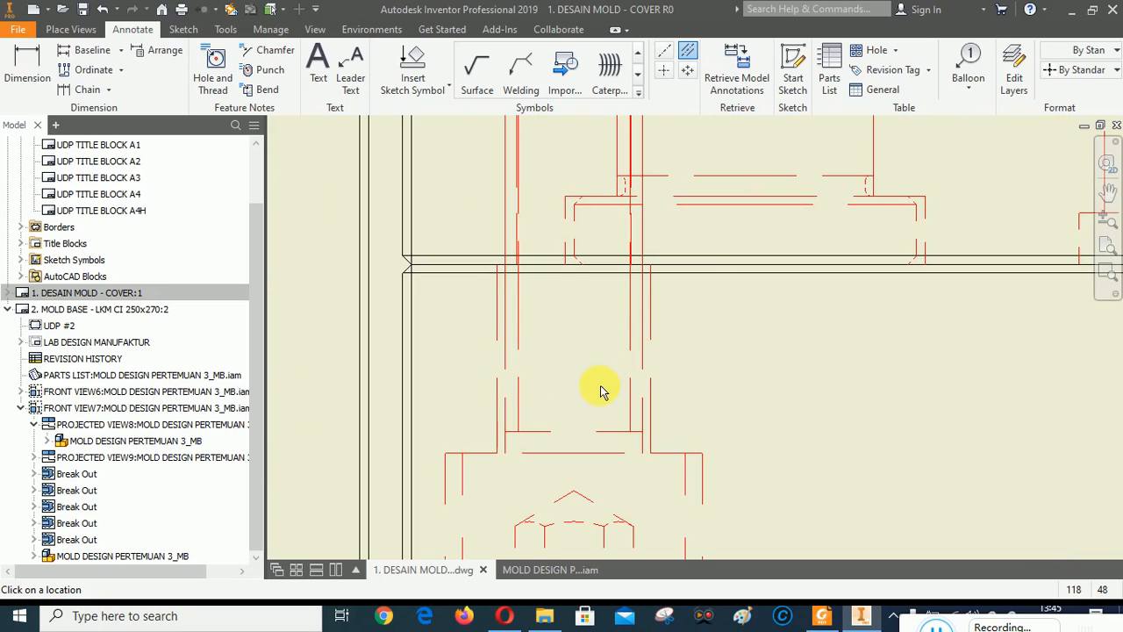
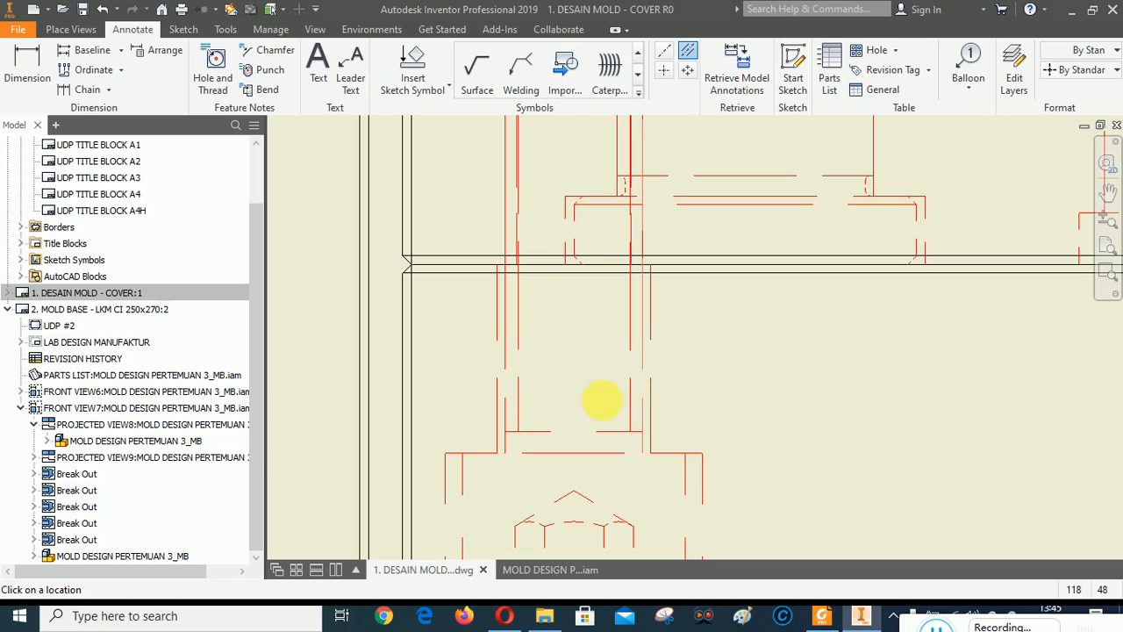
click(507, 409)
scroll(646, 465, down, 3)
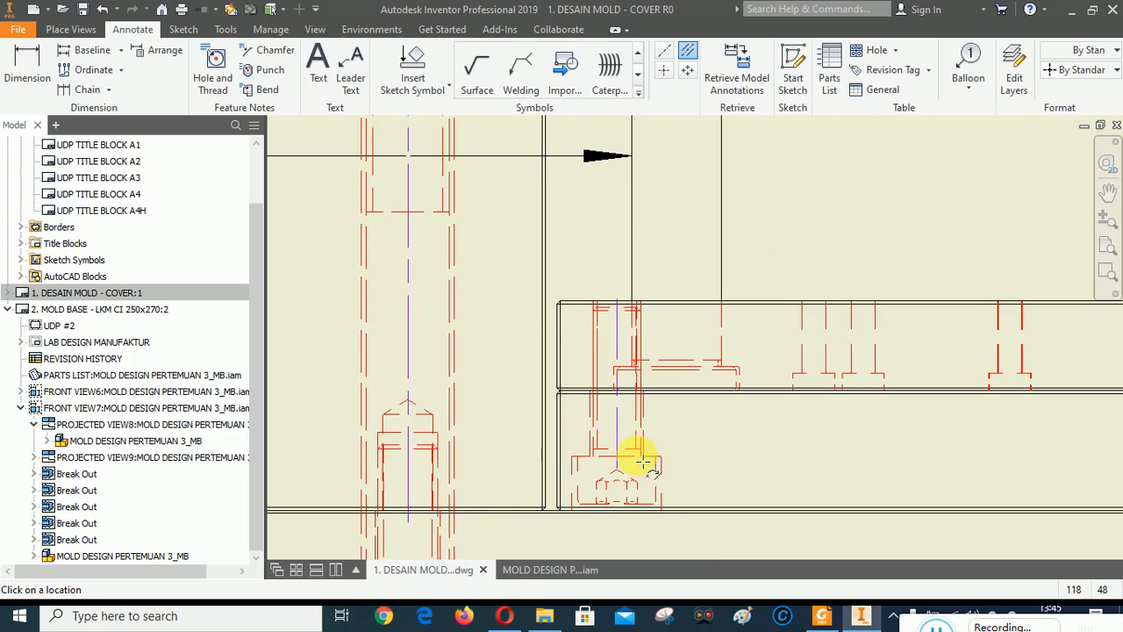
Add centerline bisectors to the pair of ejector pin holes beside the left return pin in the side view's upper ejector plate.
scroll(643, 463, down, 2)
scroll(690, 431, up, 2)
scroll(762, 426, up, 2)
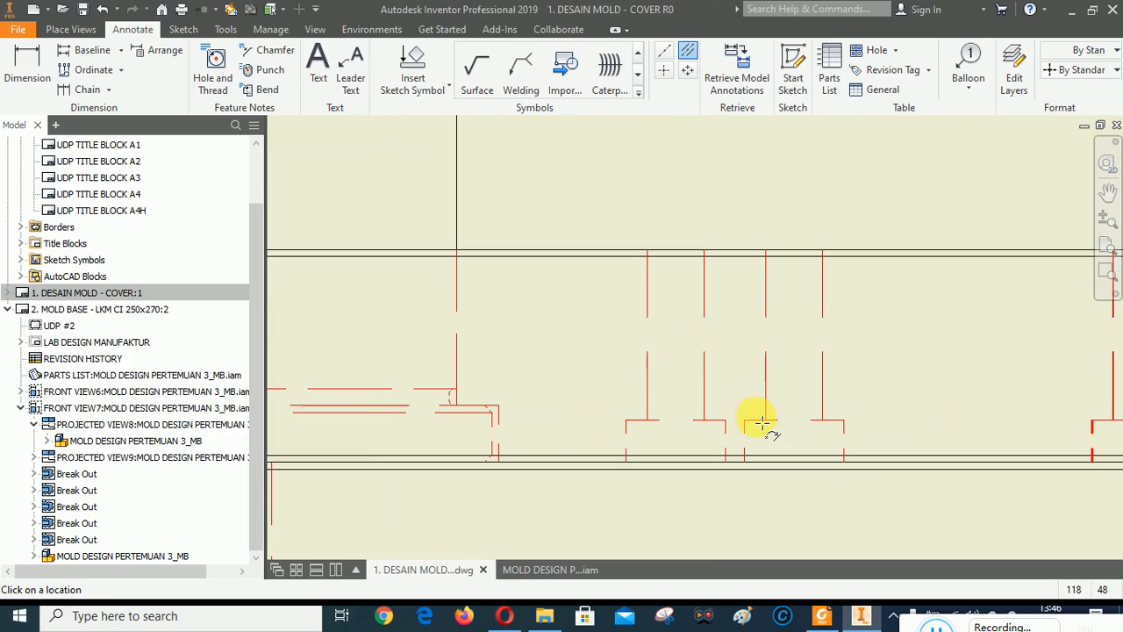
click(704, 334)
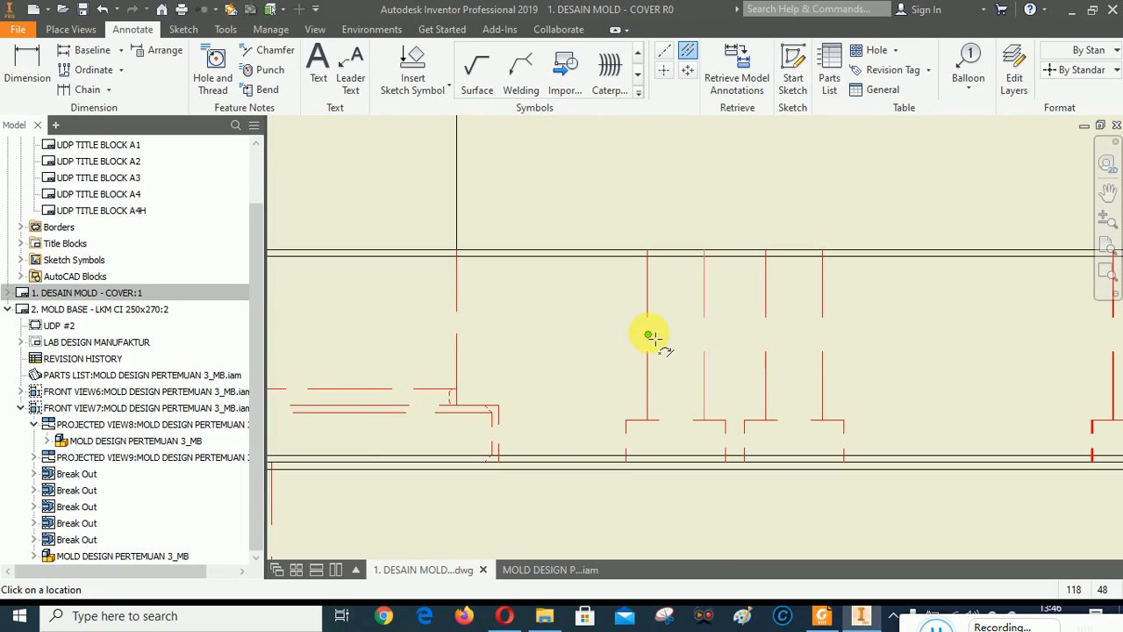
click(648, 336)
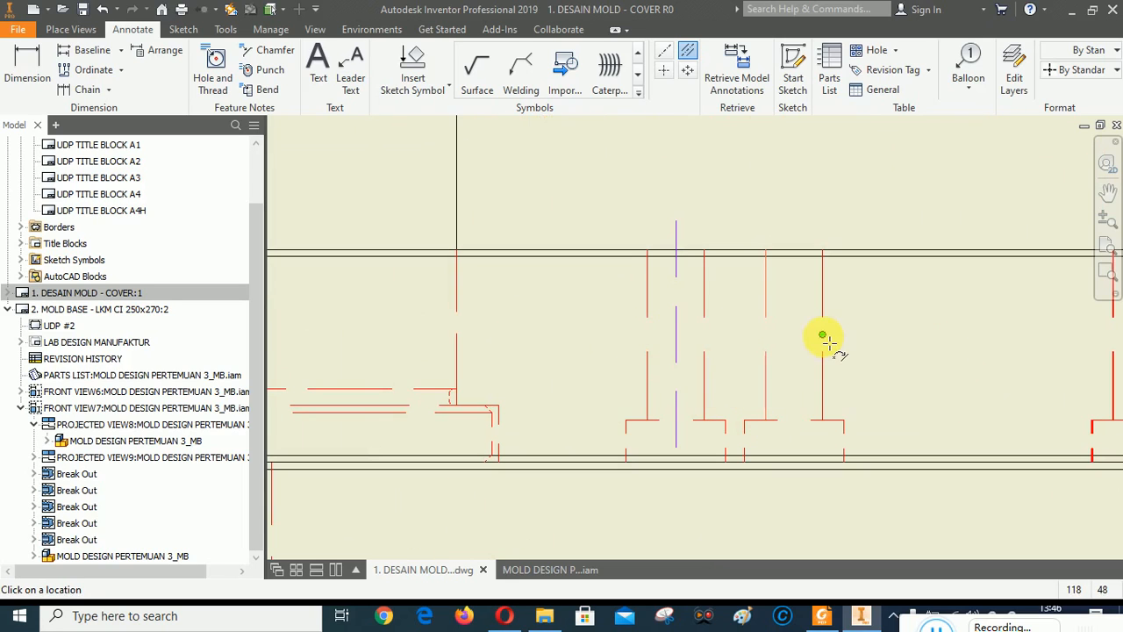
click(823, 335)
Add a centerline bisector to the middle ejector pin hole in the side view's upper ejector plate, picking among its closely spaced hidden edges.
scroll(790, 392, down, 2)
scroll(931, 372, up, 3)
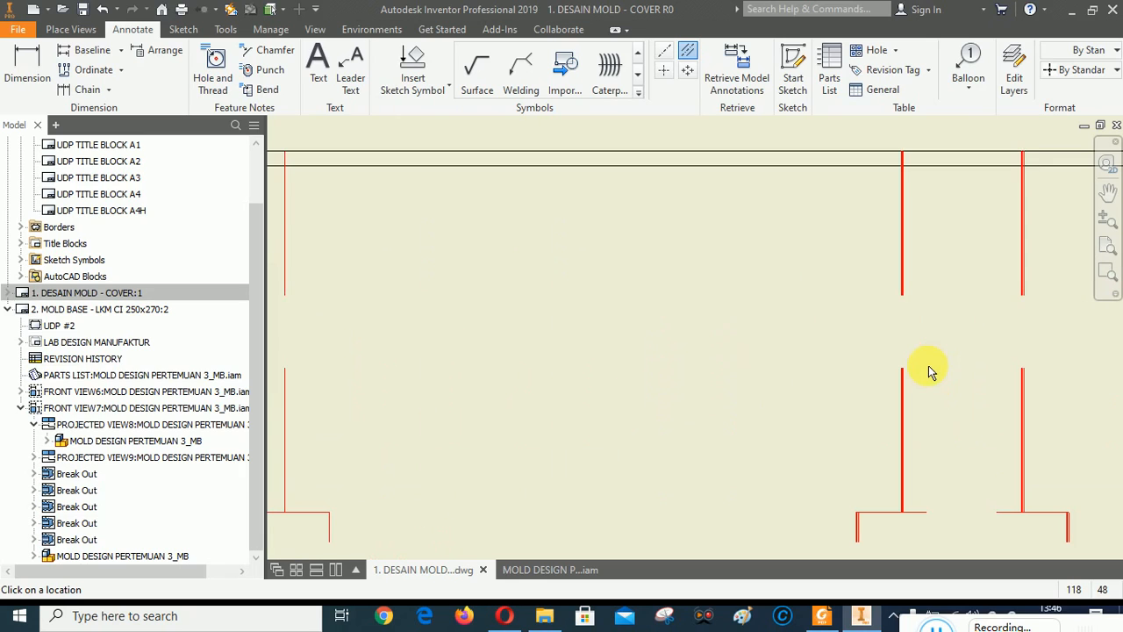
scroll(932, 332, up, 3)
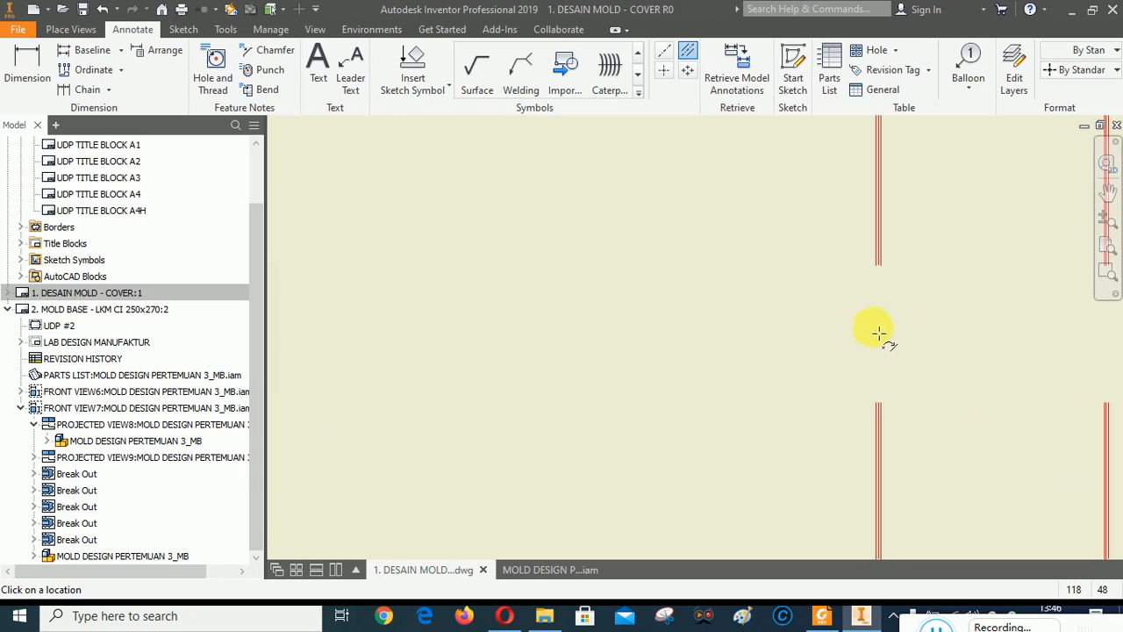
scroll(804, 380, down, 3)
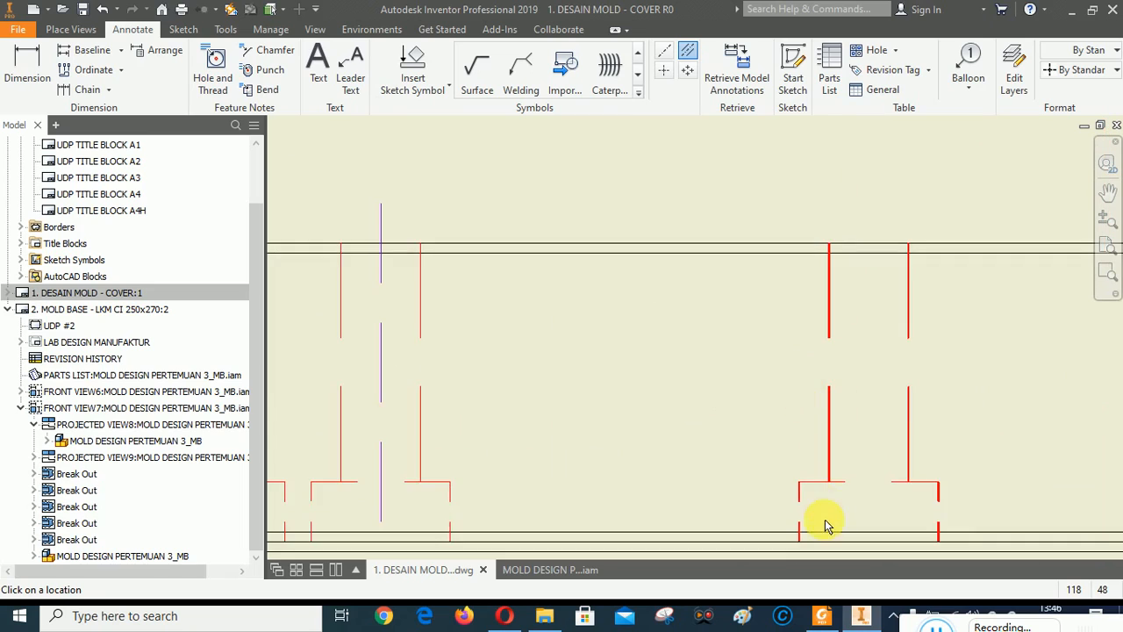
scroll(808, 509, up, 3)
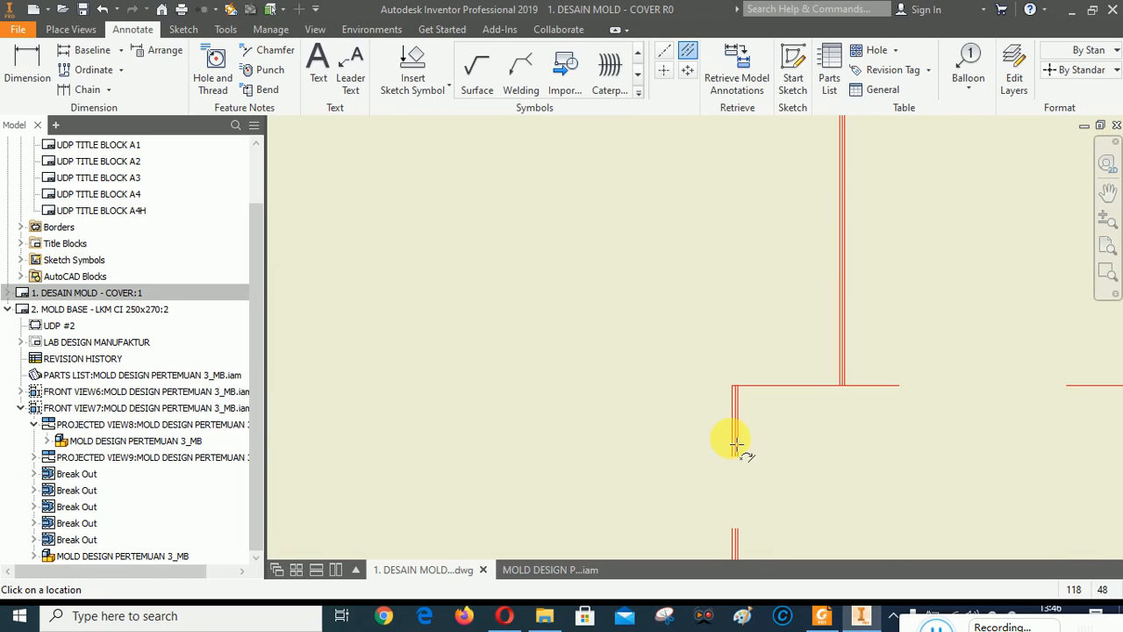
scroll(735, 445, up, 2)
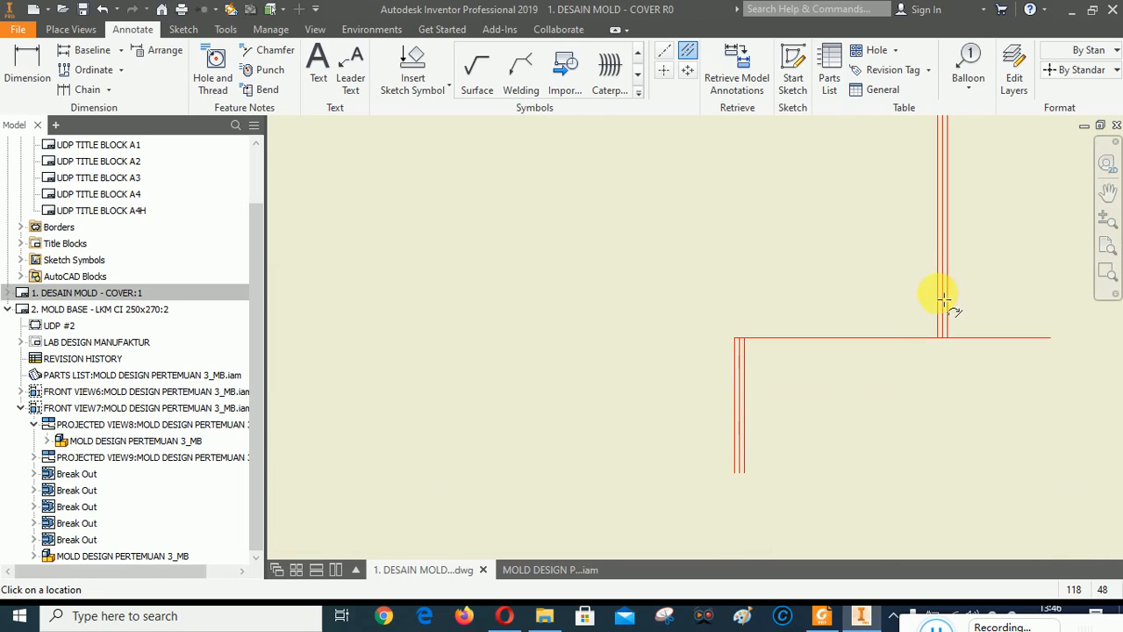
scroll(733, 362, down, 2)
scroll(960, 319, down, 5)
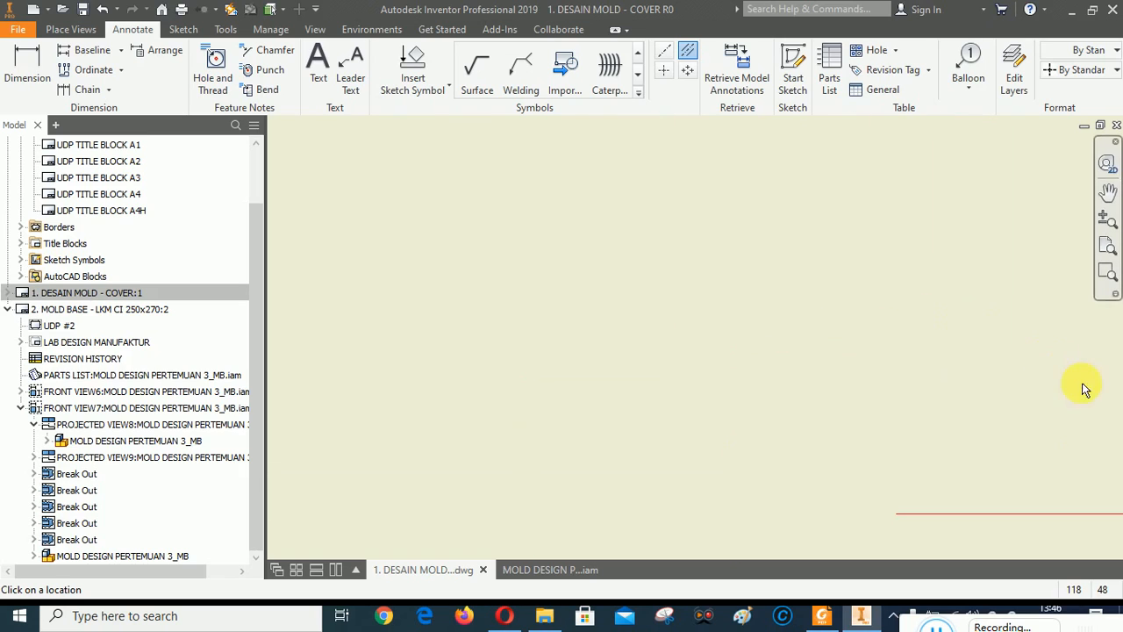
scroll(764, 387, up, 3)
scroll(905, 388, down, 2)
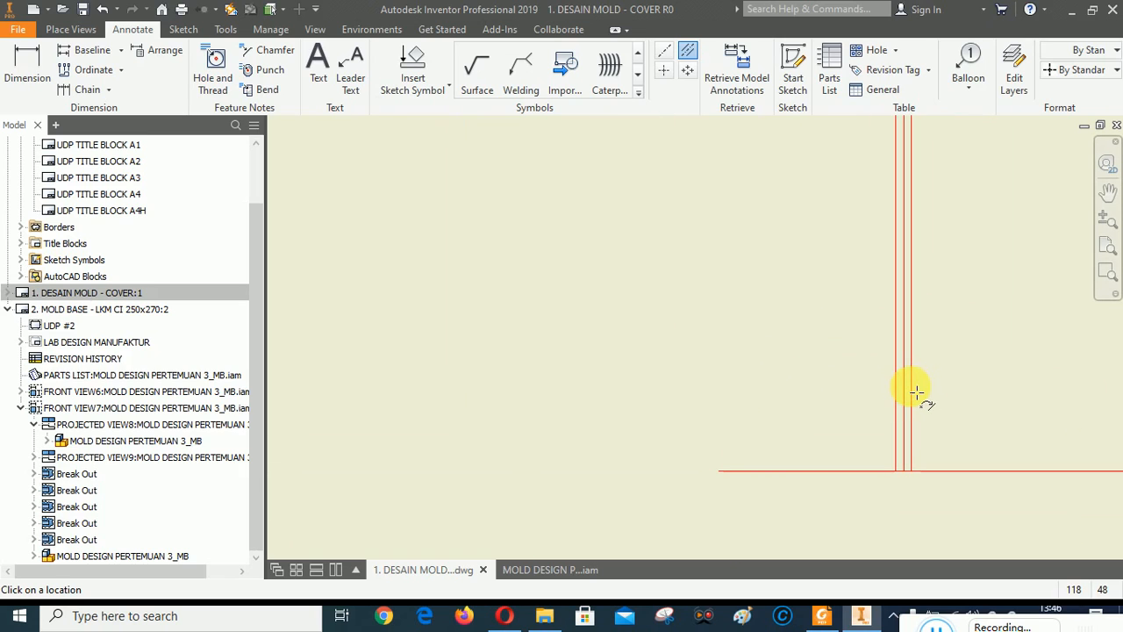
Add centerline bisectors to the pair of ejector pin holes beside the right return pin in the side view's upper ejector plate.
scroll(579, 395, up, 3)
scroll(719, 373, down, 2)
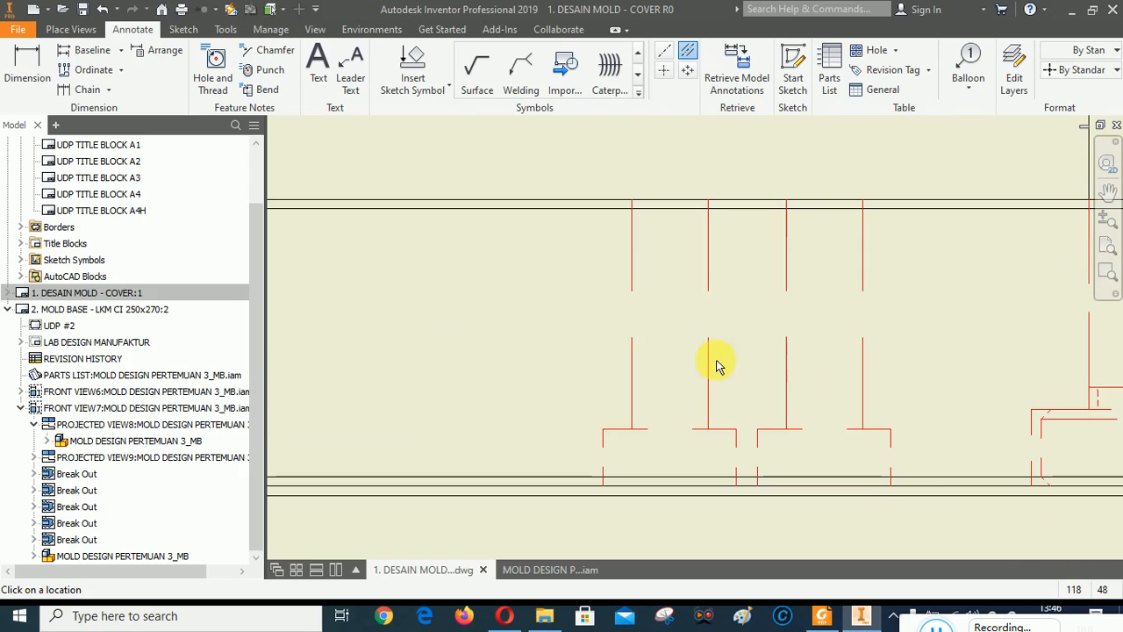
click(709, 314)
click(632, 314)
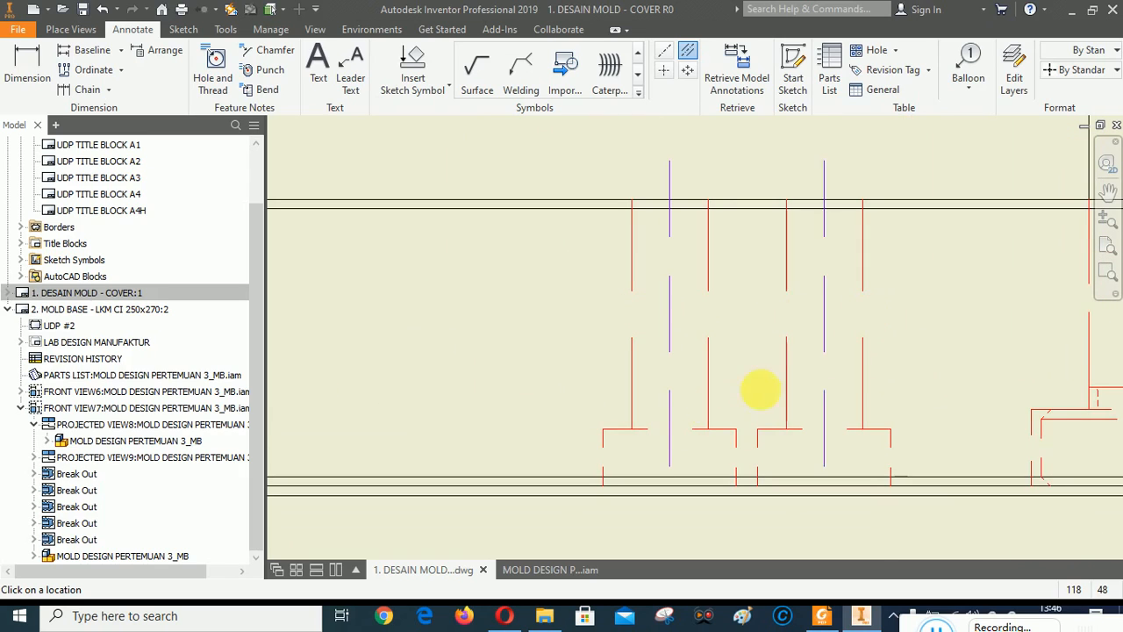
Add centerline bisectors to the two return pins, item 10, in the side view.
scroll(802, 414, down, 3)
scroll(852, 414, up, 2)
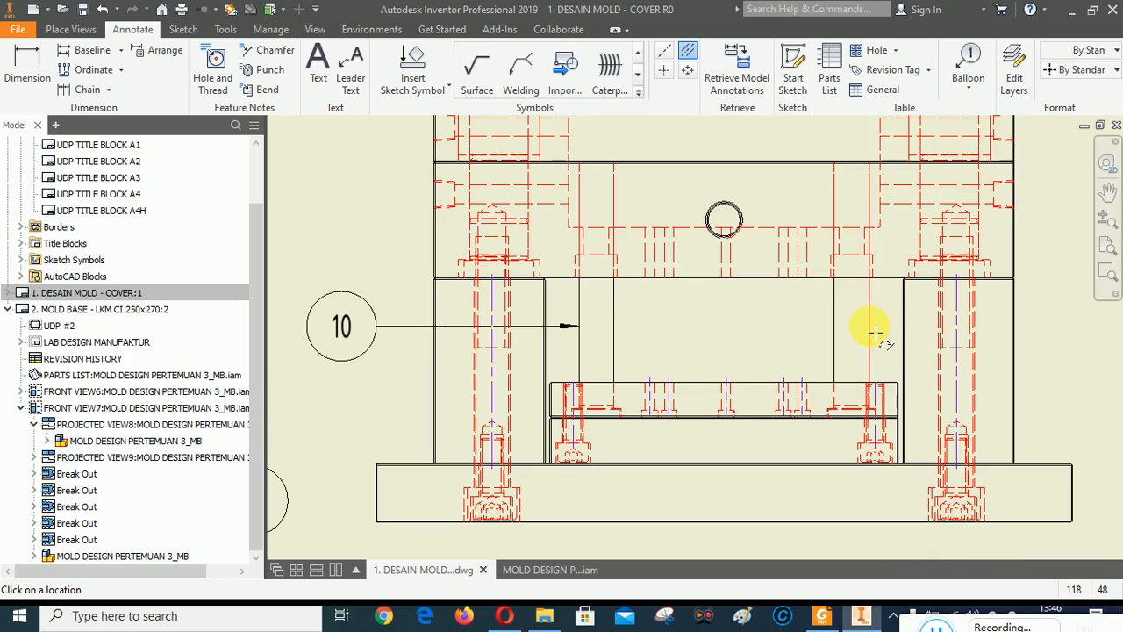
click(839, 333)
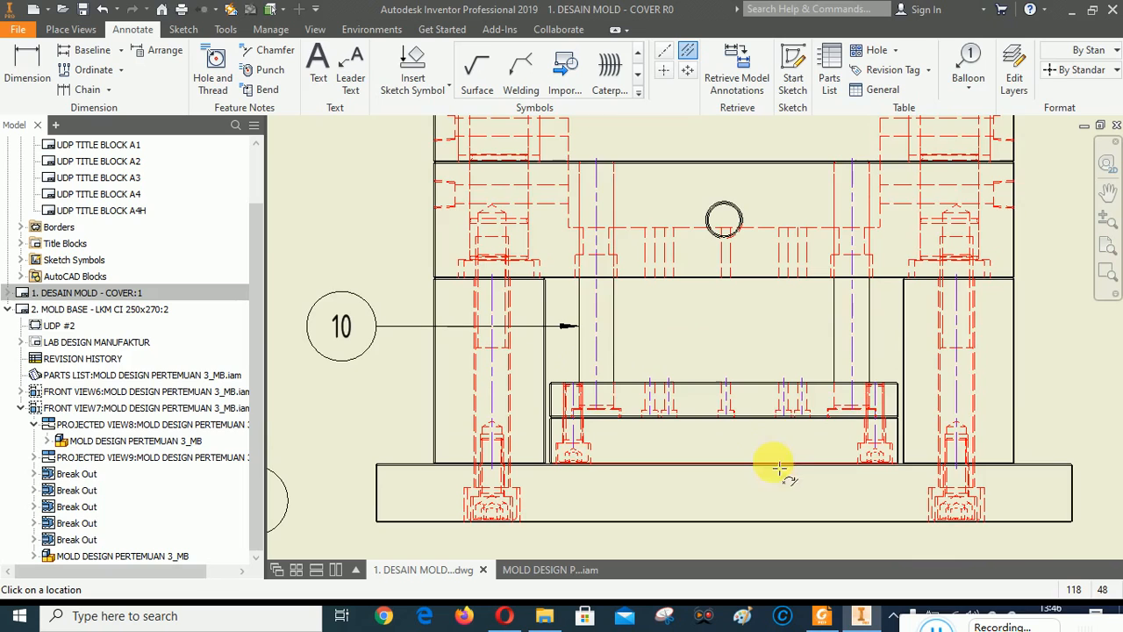
Add centerline bisectors to the five ejector pin holes in the side view's lower mold plate, between the return pins.
scroll(750, 435, down, 2)
scroll(714, 326, up, 4)
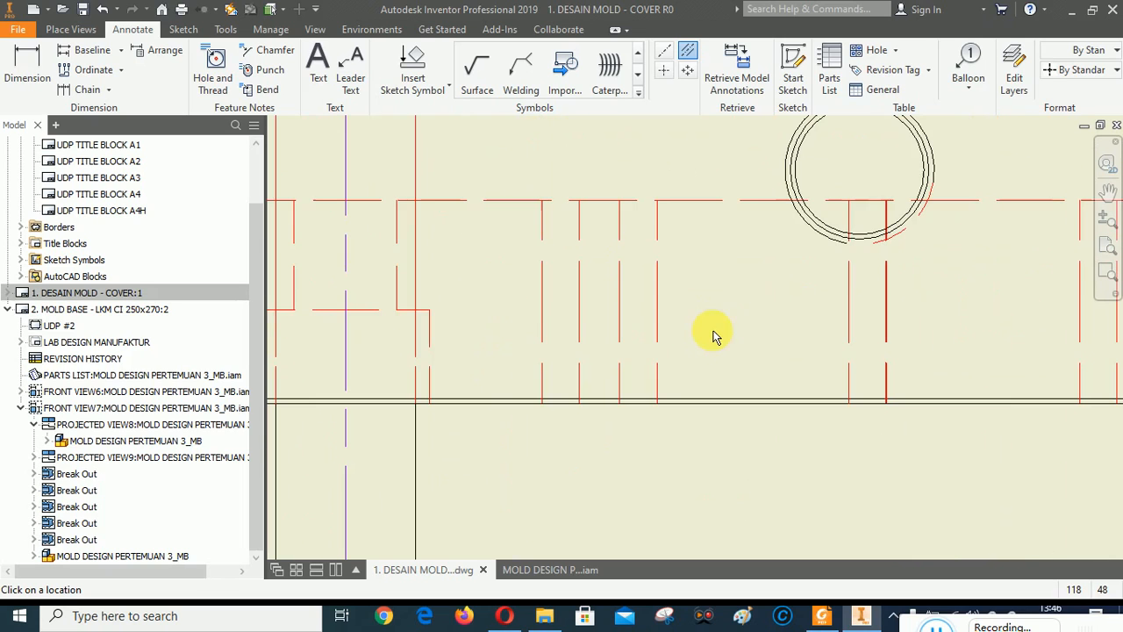
click(580, 305)
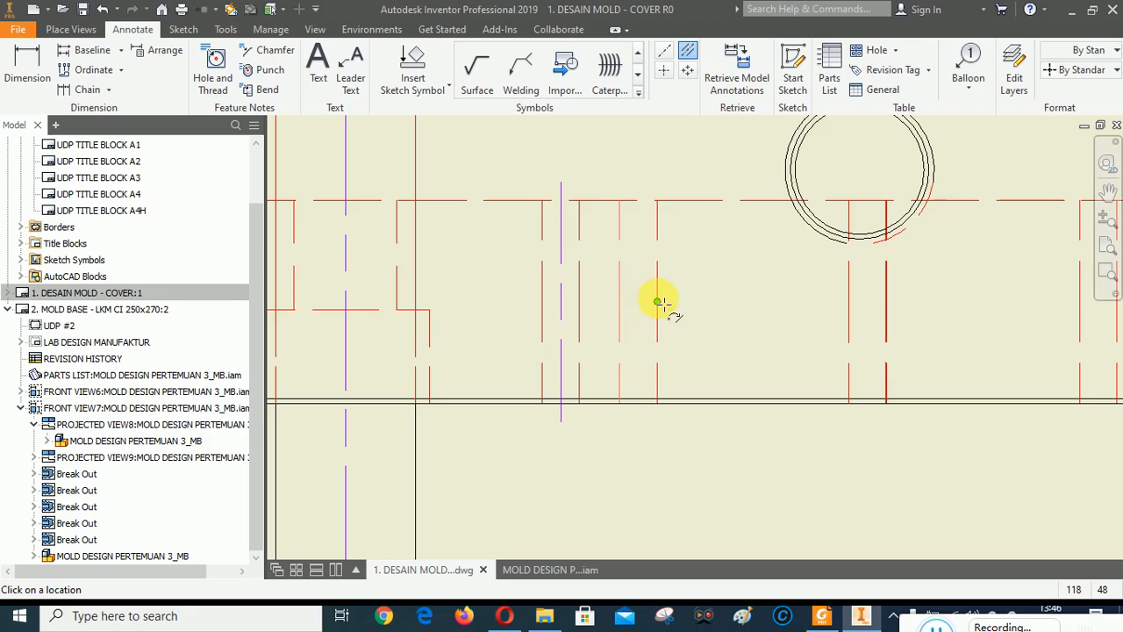
scroll(883, 307, up, 8)
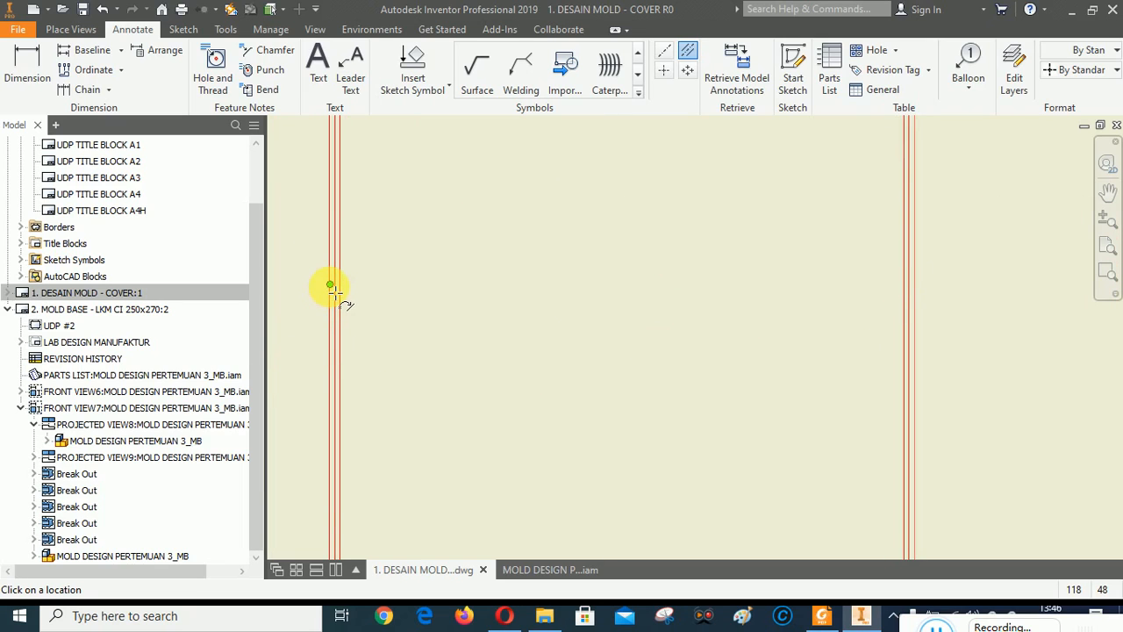
scroll(690, 394, down, 5)
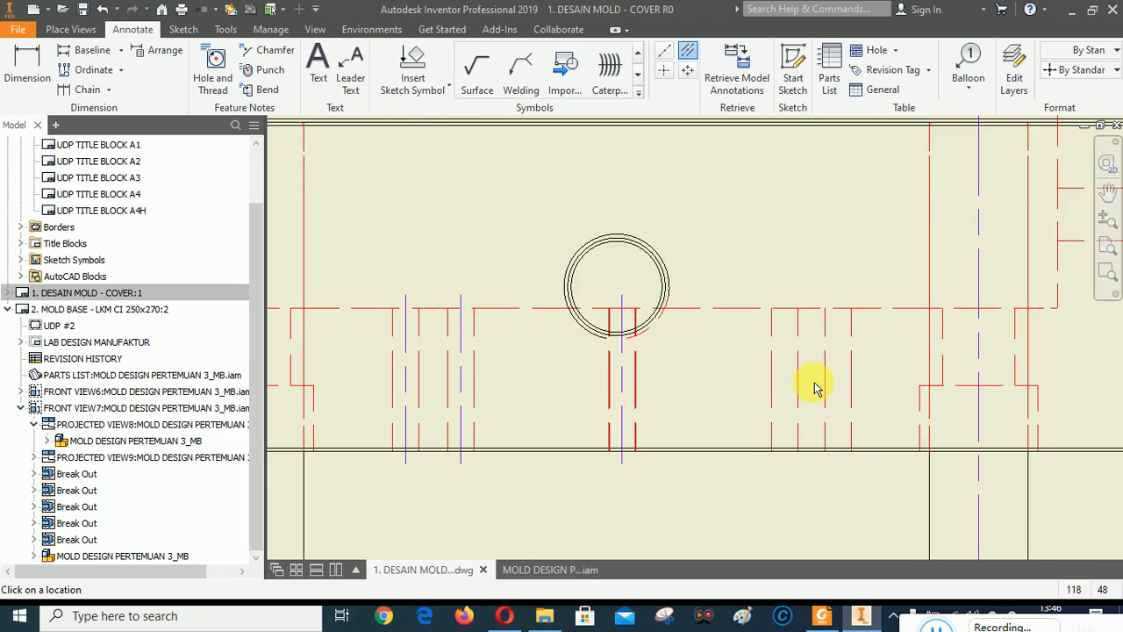
scroll(784, 371, up, 2)
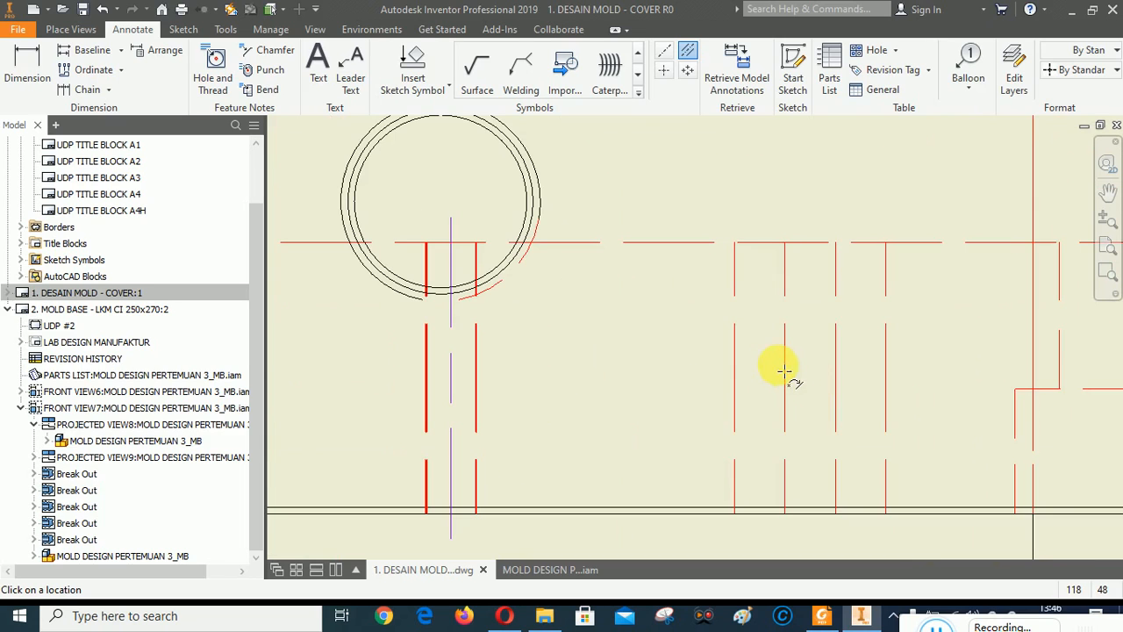
click(736, 377)
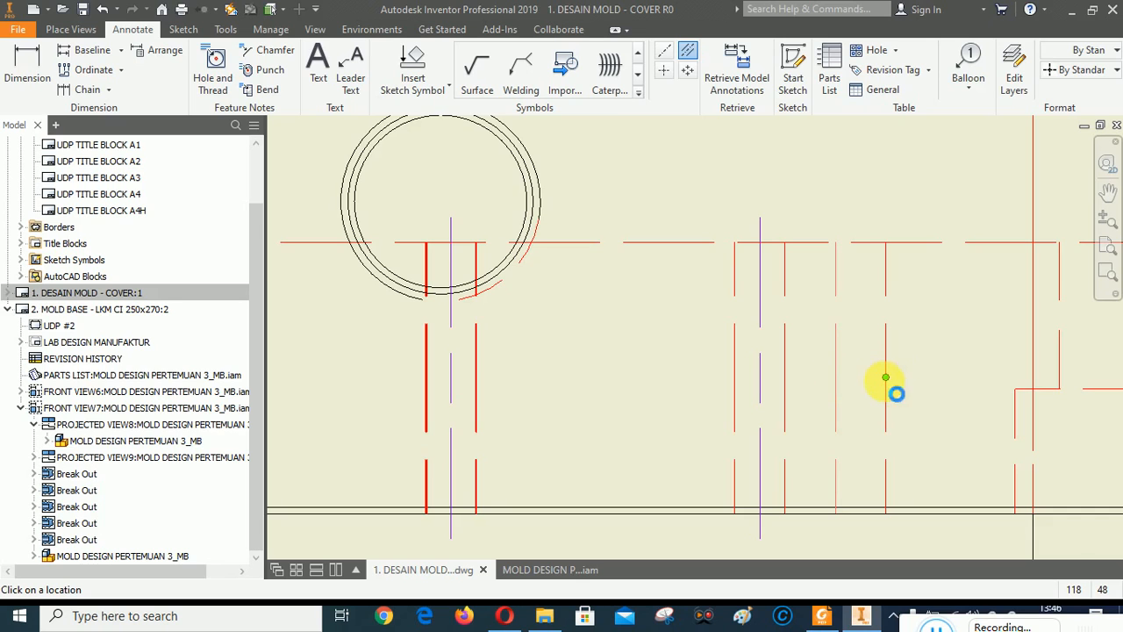
Add centerline bisectors to the two guide bushes in the side view's upper mold plate.
scroll(772, 404, down, 4)
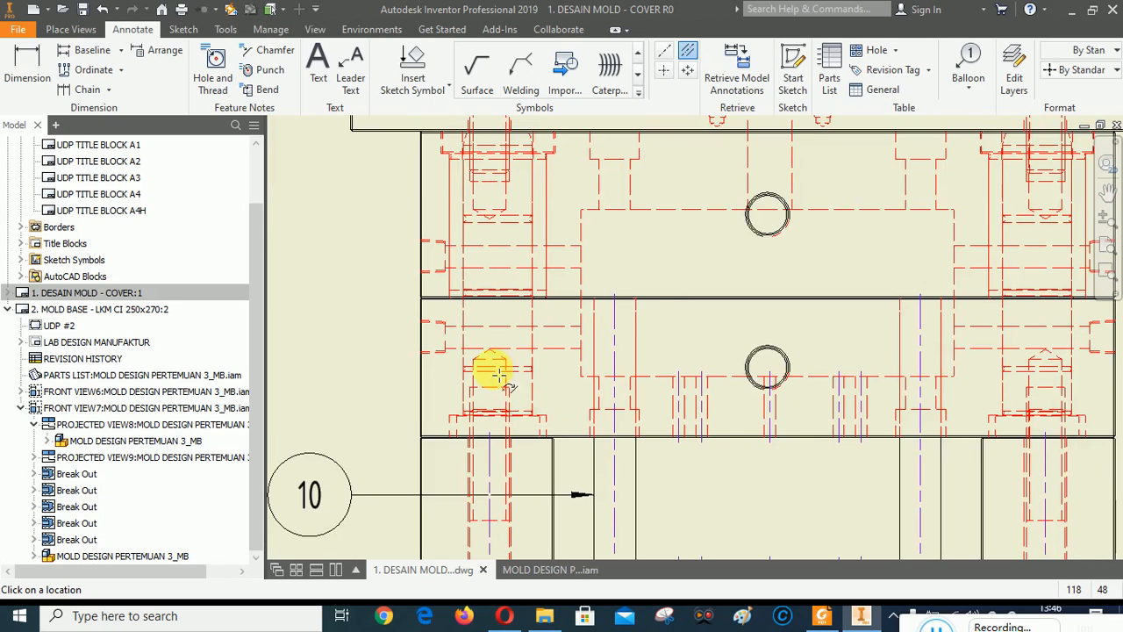
scroll(498, 376, down, 1)
scroll(527, 359, up, 2)
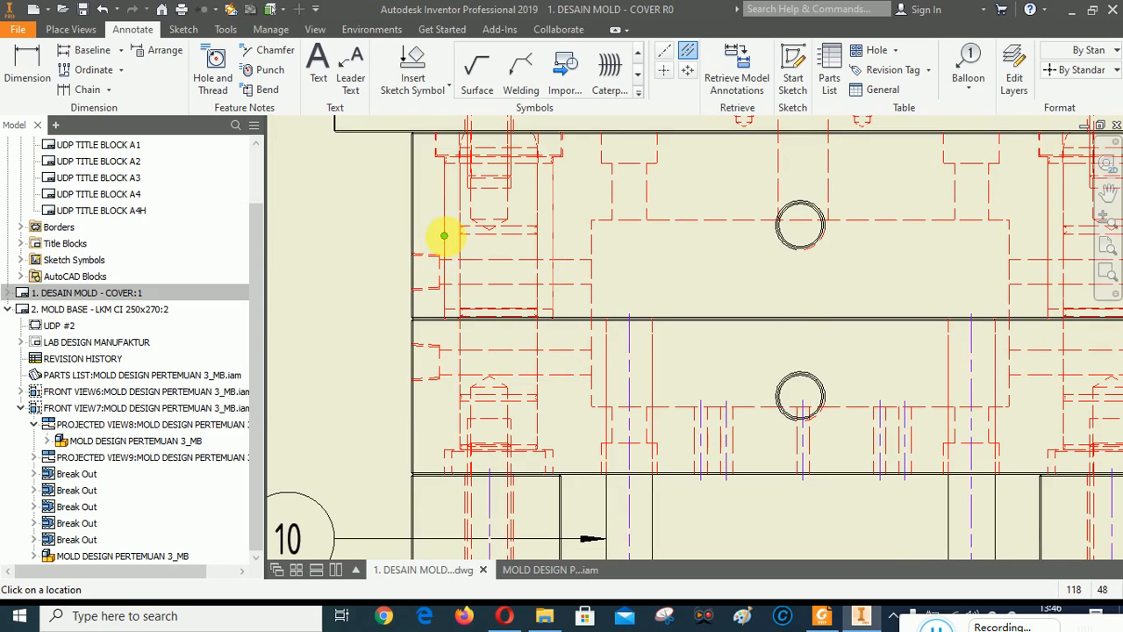
scroll(413, 272, down, 3)
scroll(806, 279, up, 3)
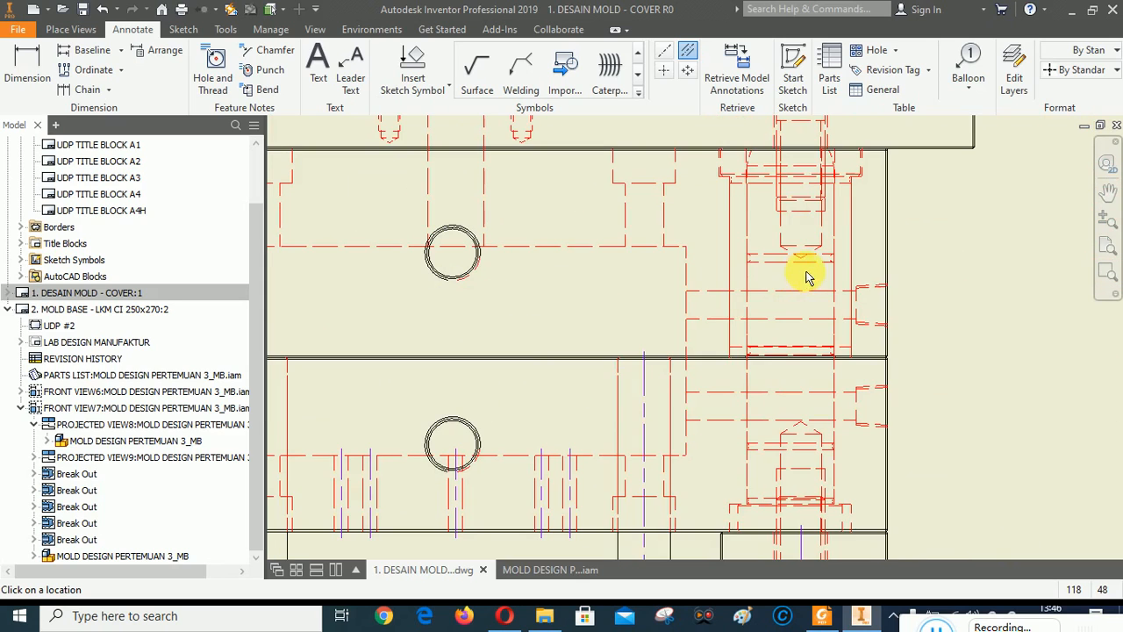
click(730, 266)
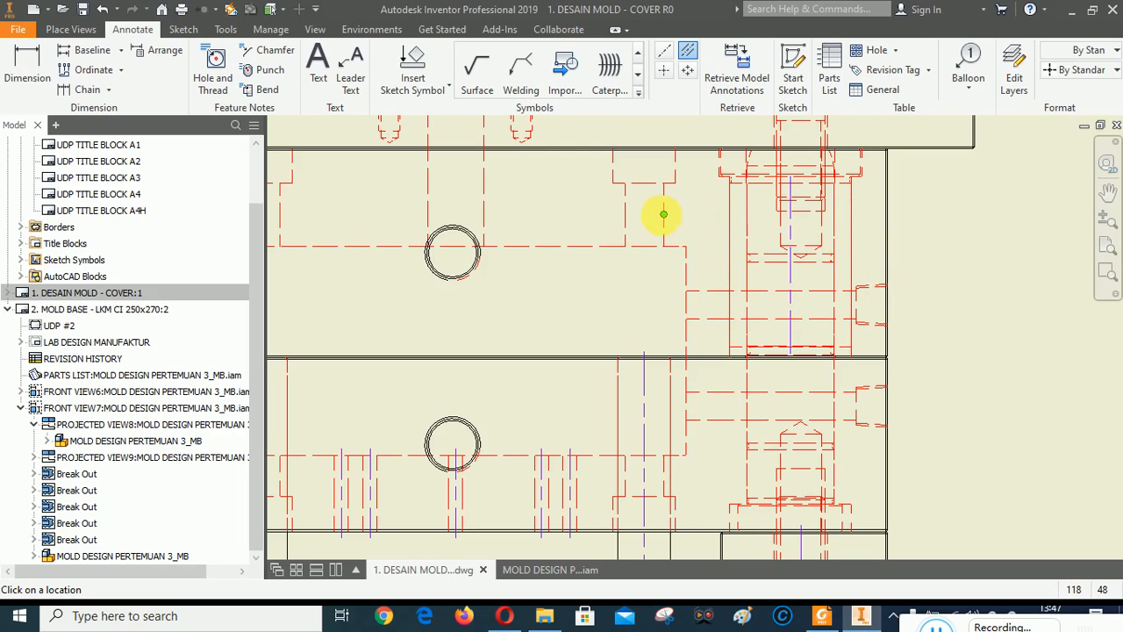
Add centerline bisectors to the two counterbored holes and the central sprue bore in the side view's upper mold plate.
scroll(489, 243, down, 3)
scroll(494, 243, up, 3)
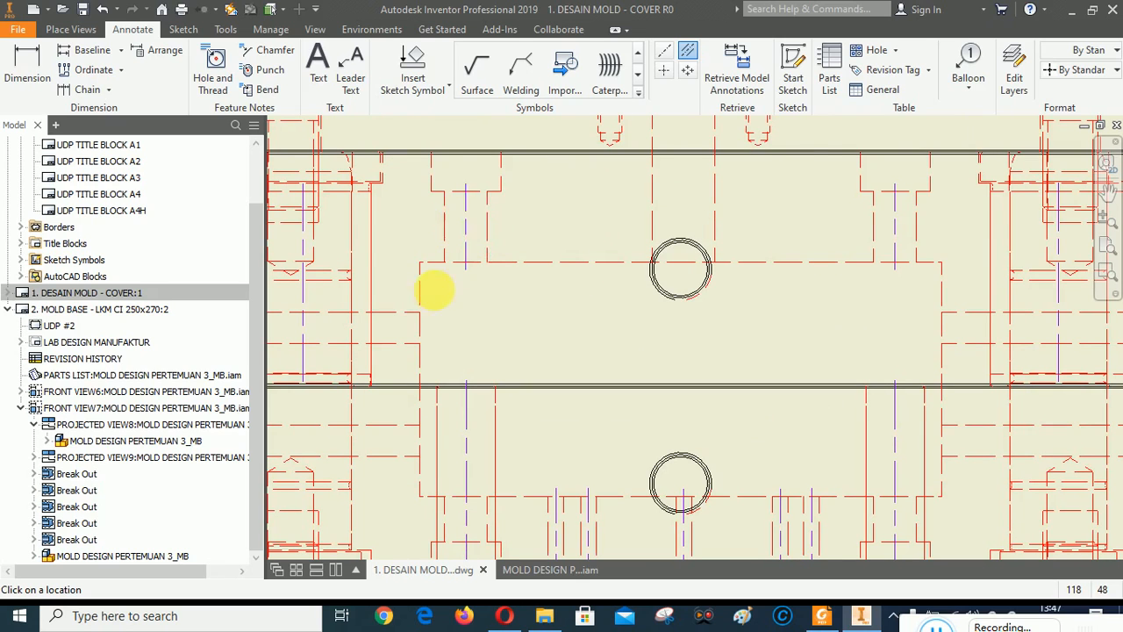
scroll(435, 291, down, 3)
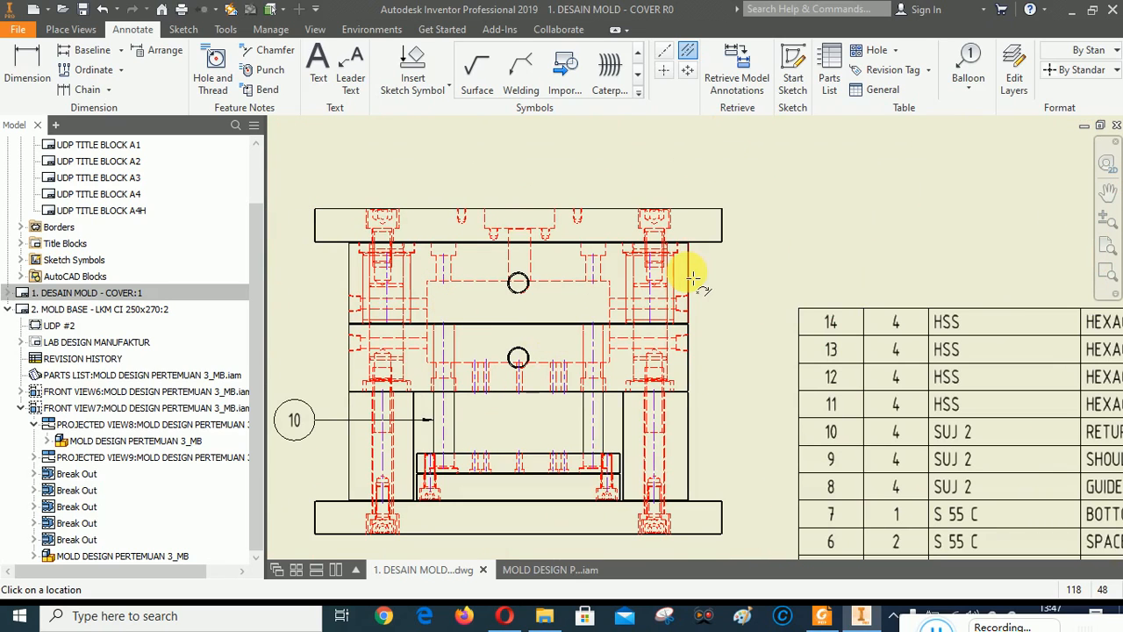
scroll(508, 229, up, 3)
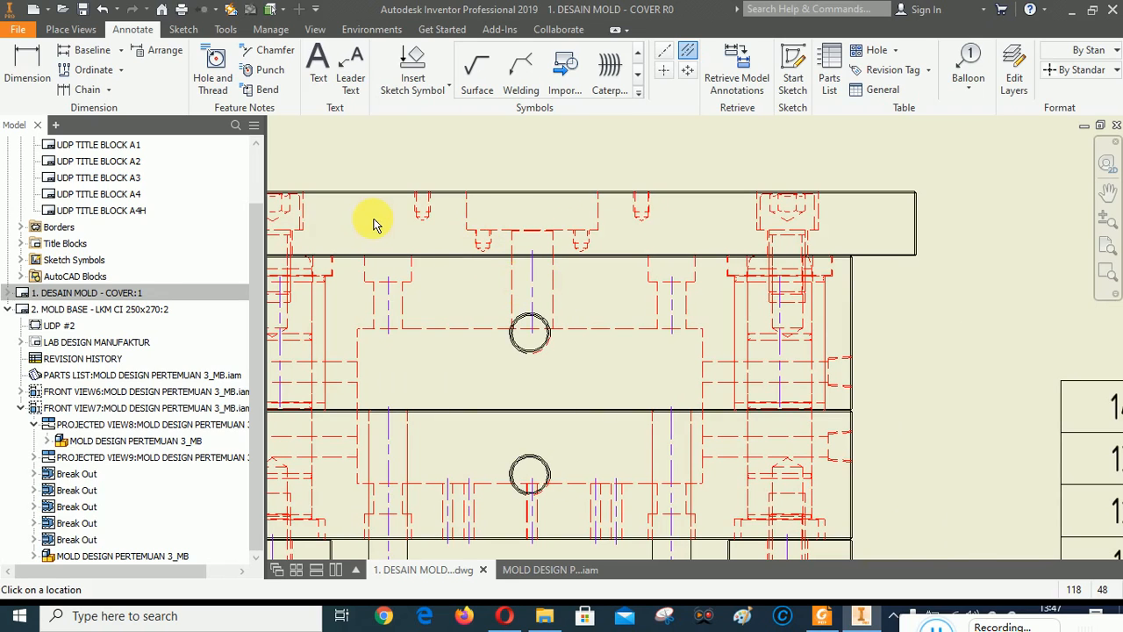
Add centerline bisectors to the two small threaded holes in the upper face of the side view's top clamping plate.
scroll(476, 258, down, 2)
scroll(447, 230, up, 5)
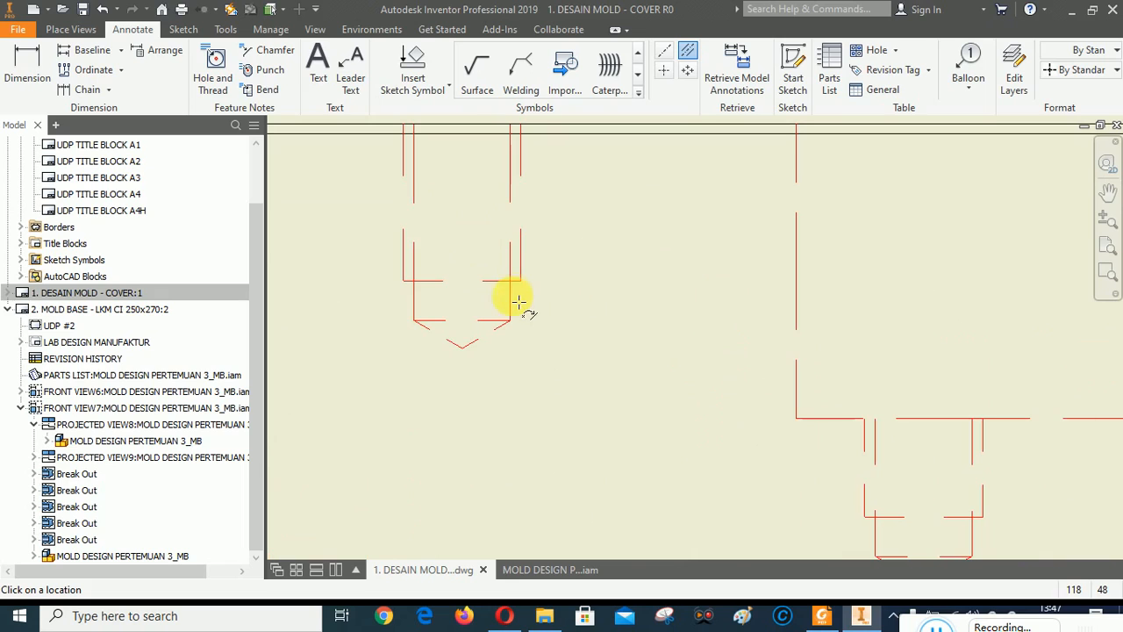
click(521, 202)
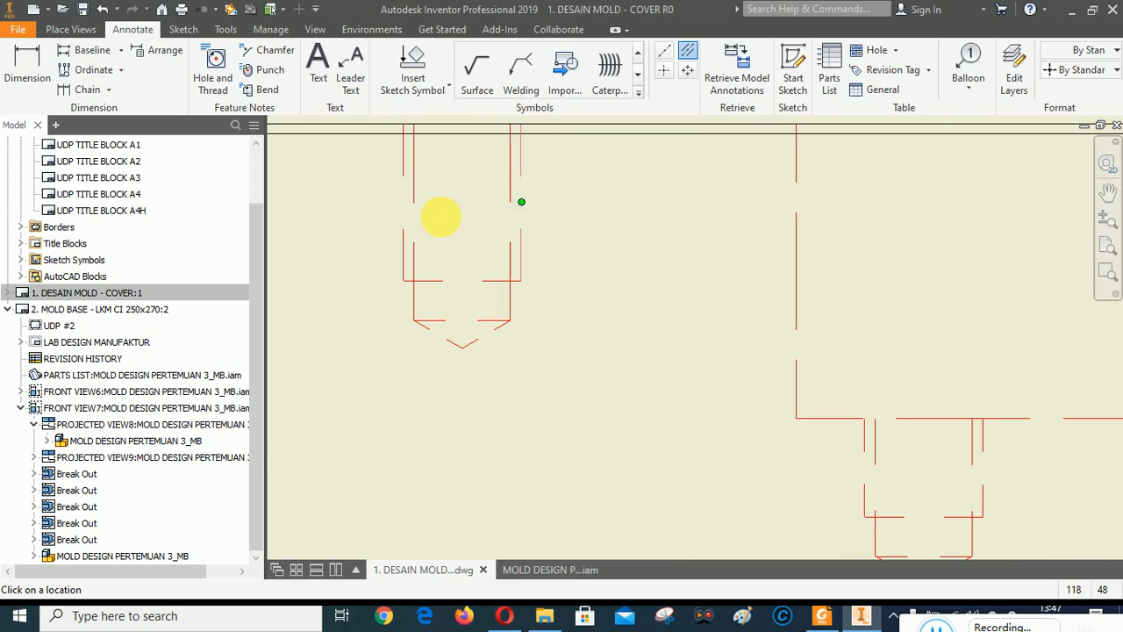
scroll(348, 338, down, 3)
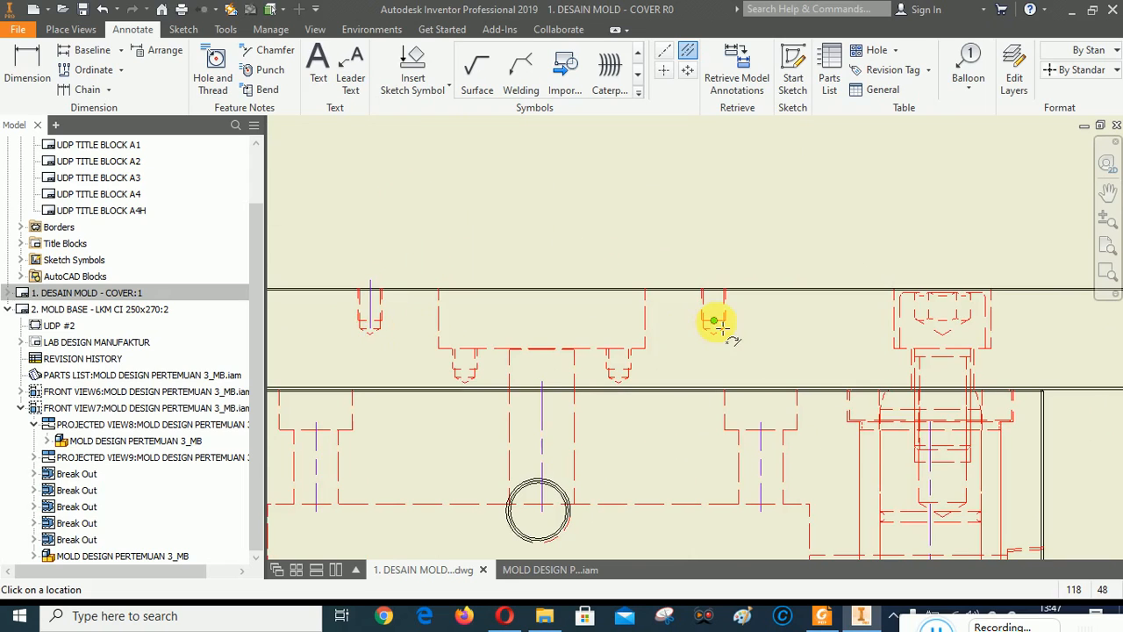
scroll(732, 314, up, 3)
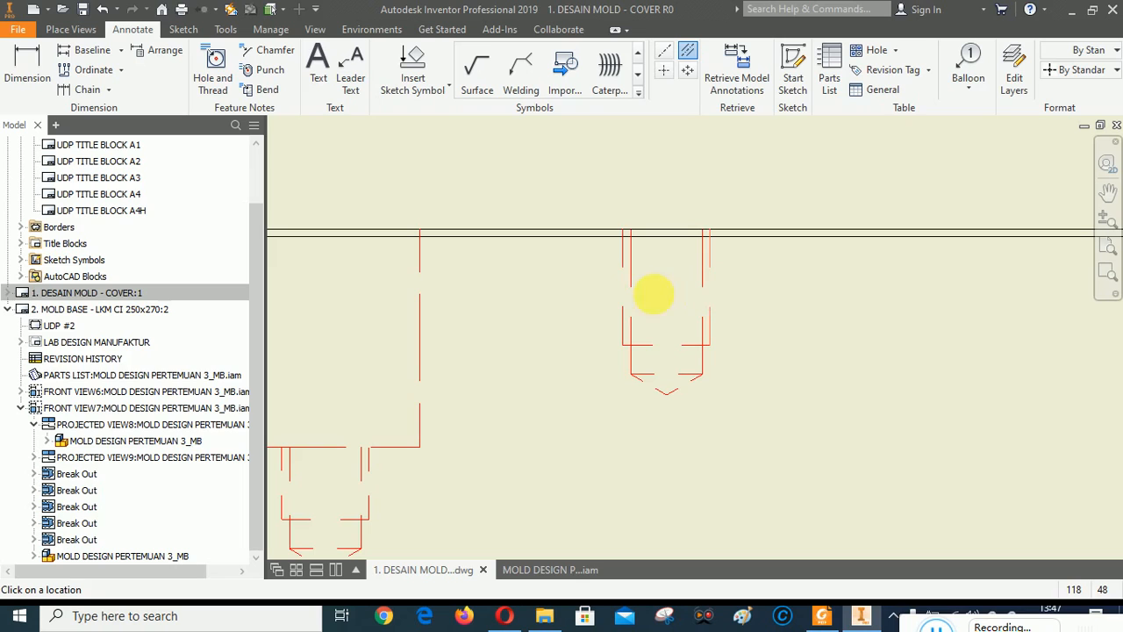
scroll(591, 332, down, 3)
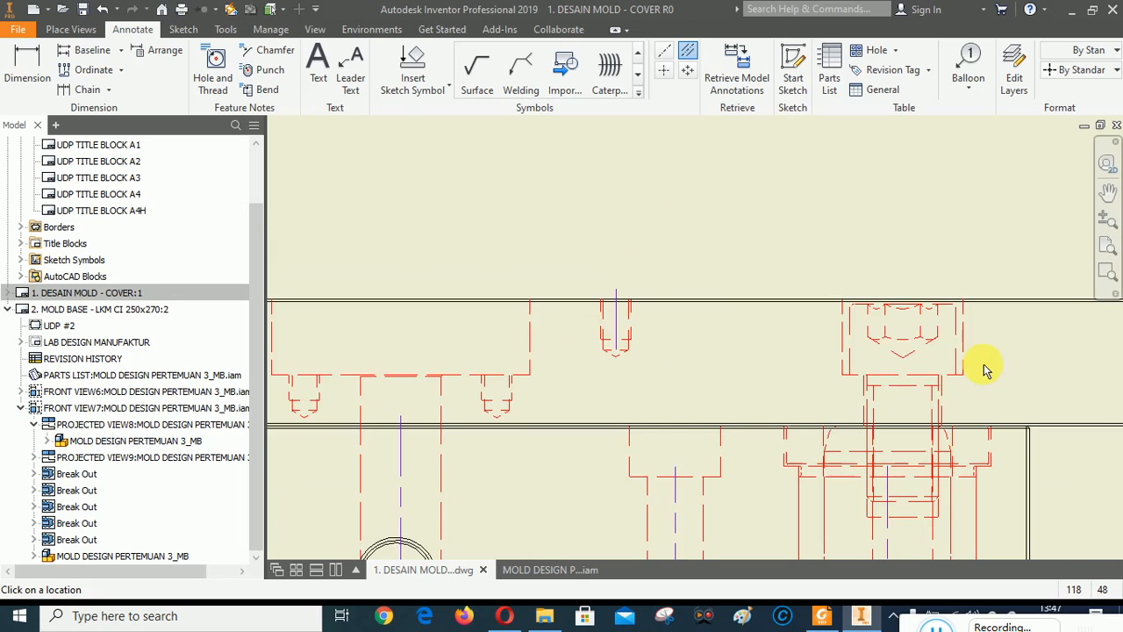
Add centerline bisectors to the heads of the two cap screws in the side view's top clamping plate.
scroll(921, 368, down, 2)
scroll(935, 365, up, 4)
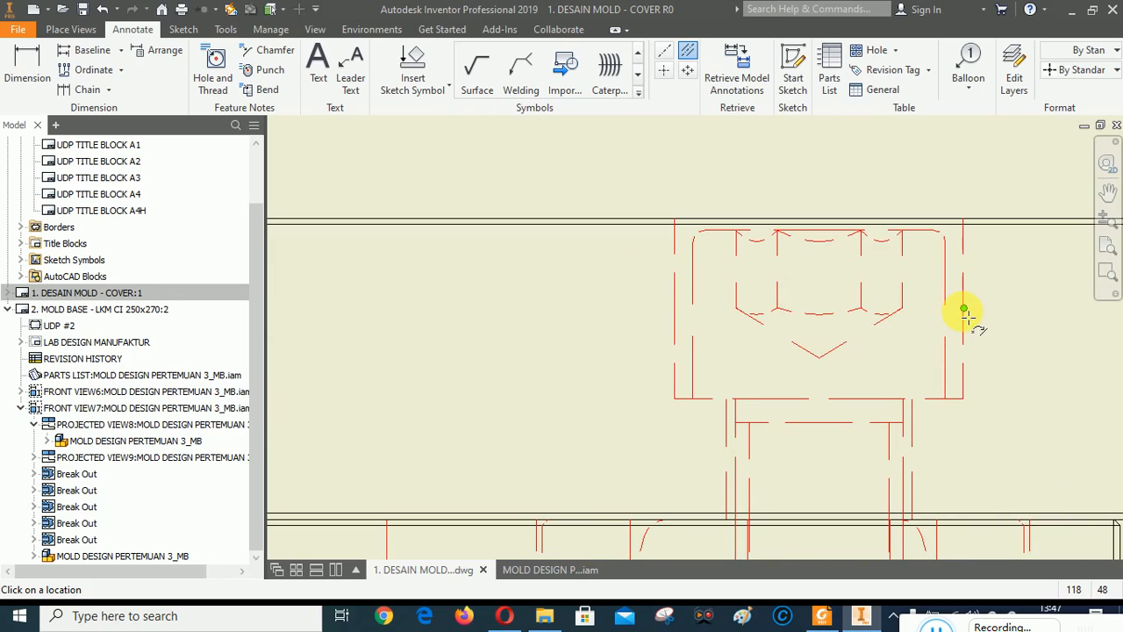
scroll(682, 372, down, 3)
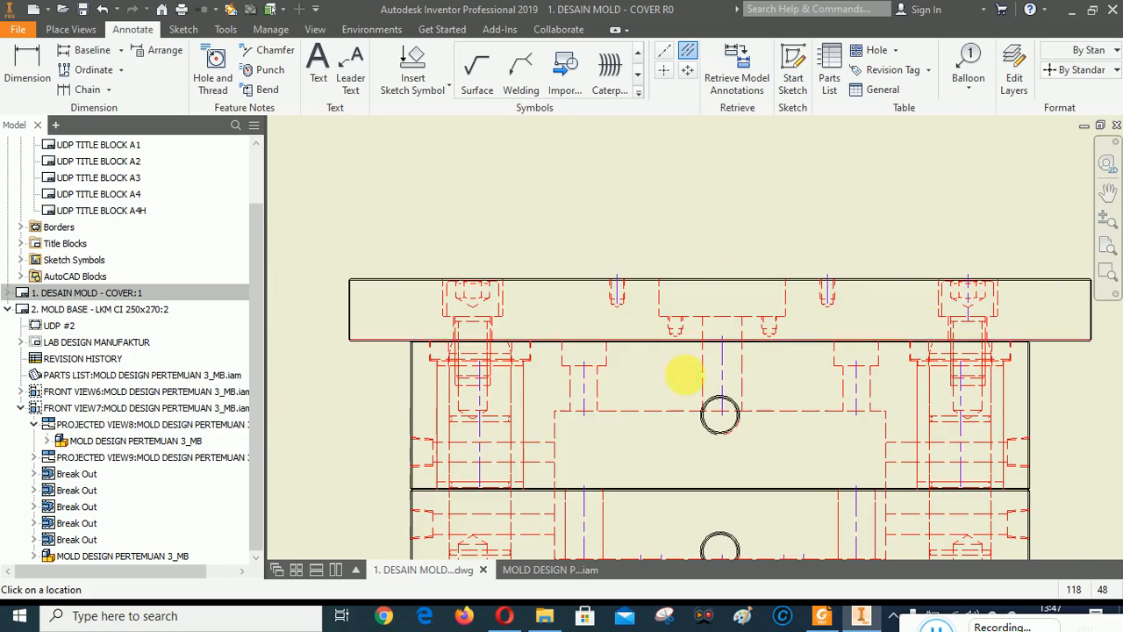
scroll(458, 312, up, 3)
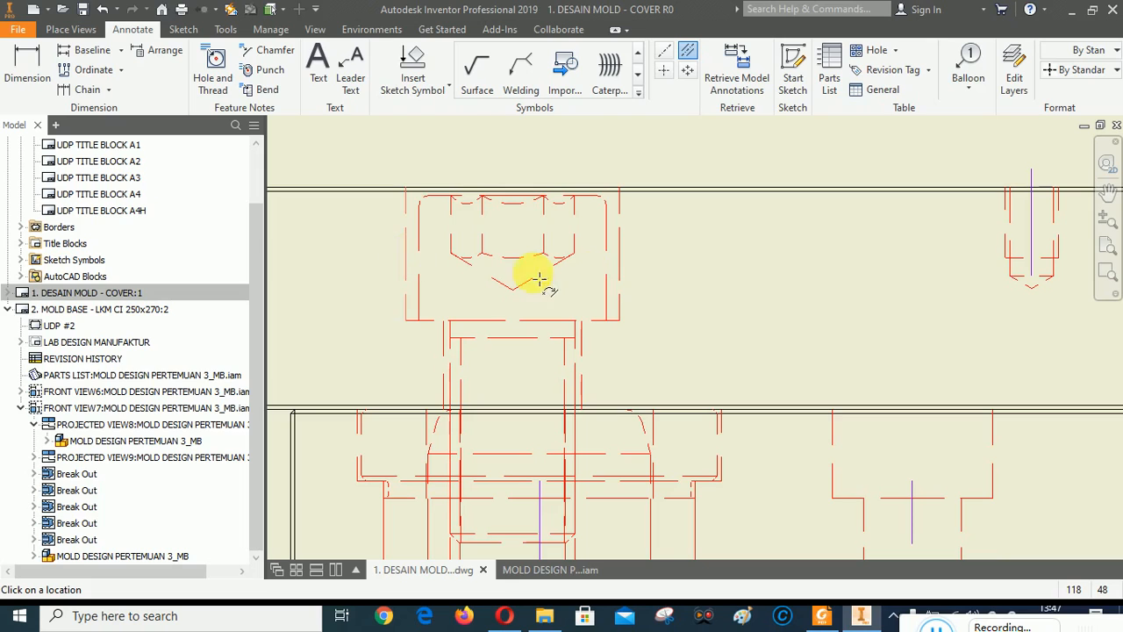
scroll(469, 251, down, 3)
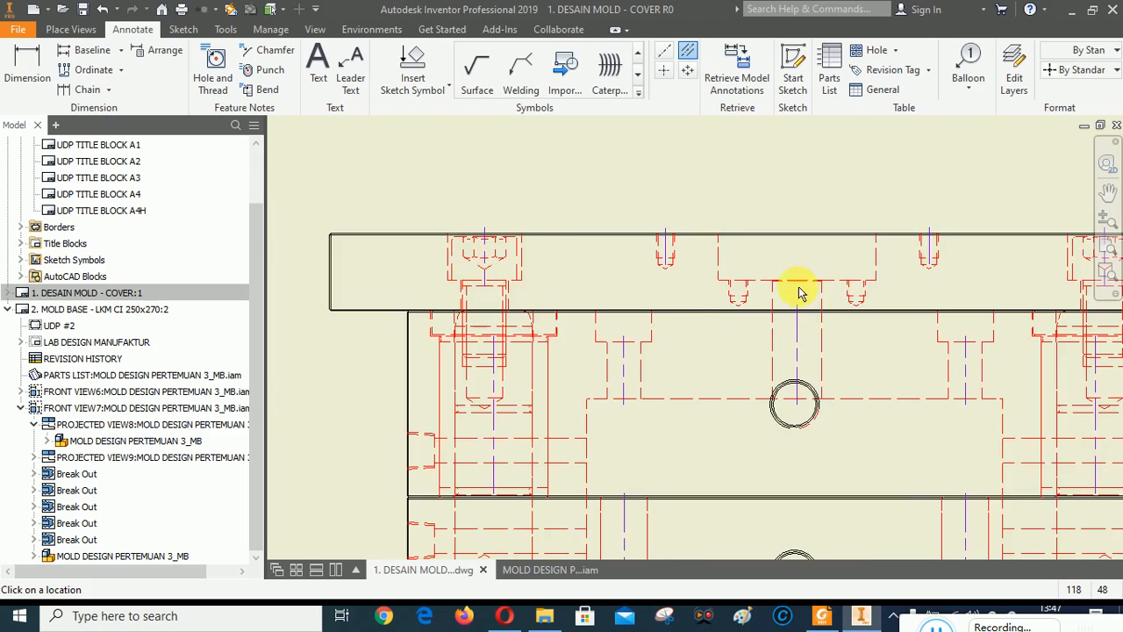
Add centerline bisectors to the two small threaded holes beneath the central recess of the top clamping plate, then end the command.
scroll(676, 301, up, 4)
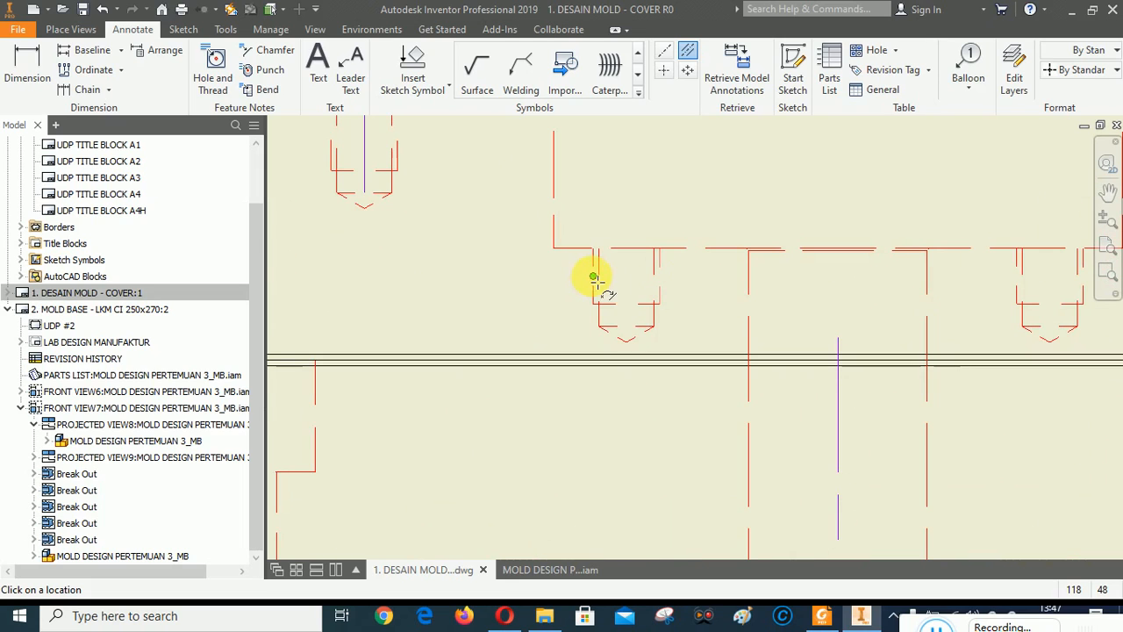
scroll(556, 380, down, 2)
scroll(867, 327, up, 3)
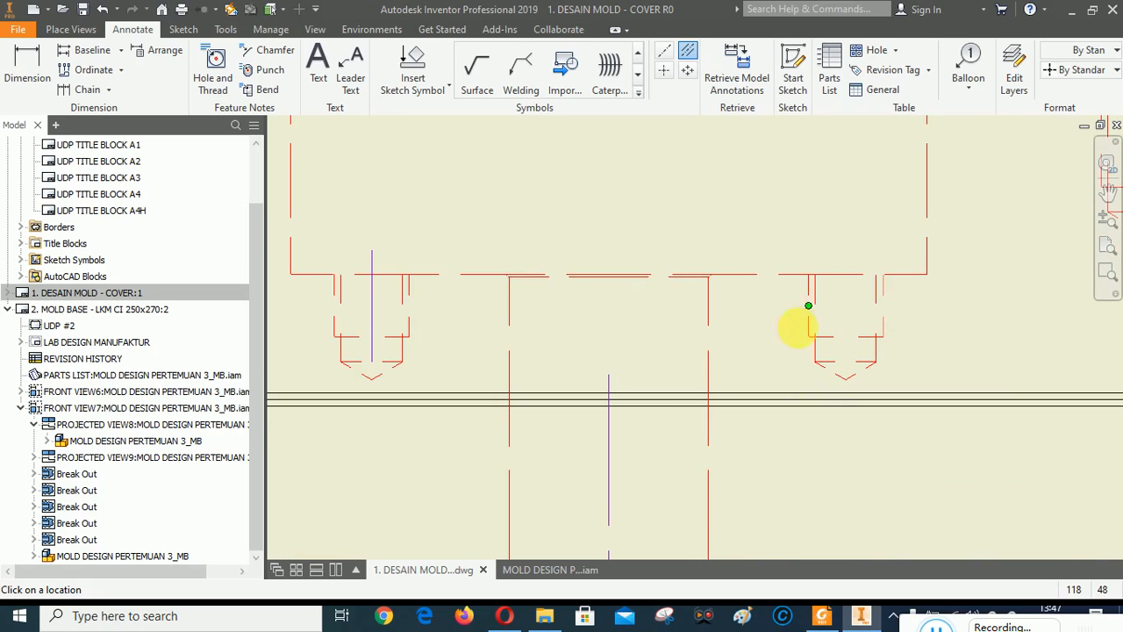
scroll(816, 351, down, 2)
right_click(727, 241)
click(669, 240)
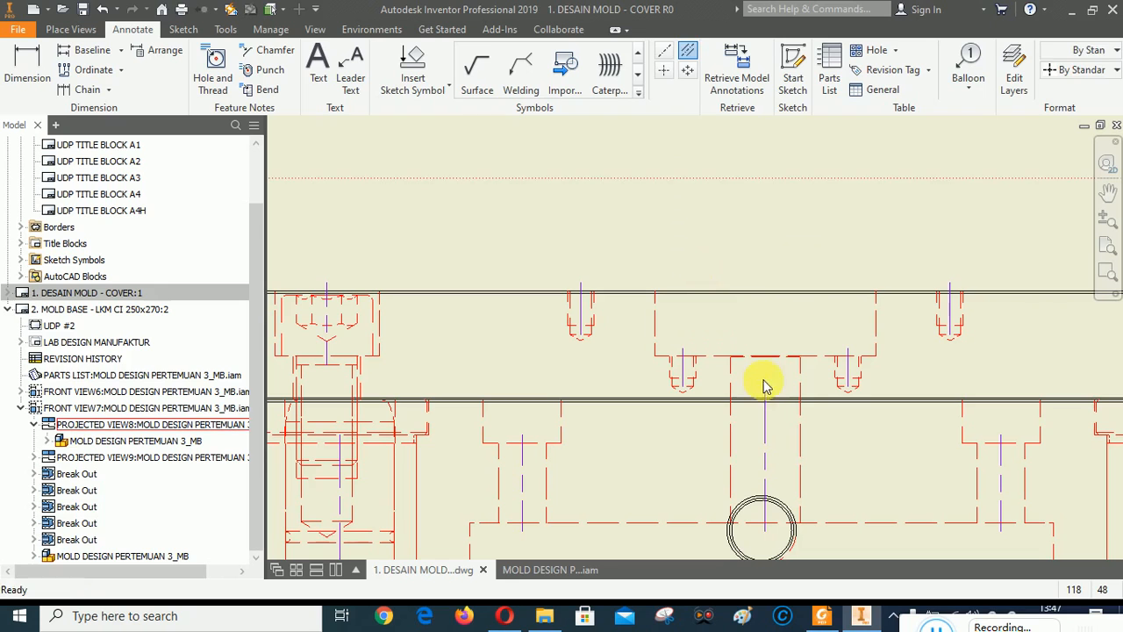
Extend the central sprue bore's centerline upward past the top face of the clamping plate.
click(764, 387)
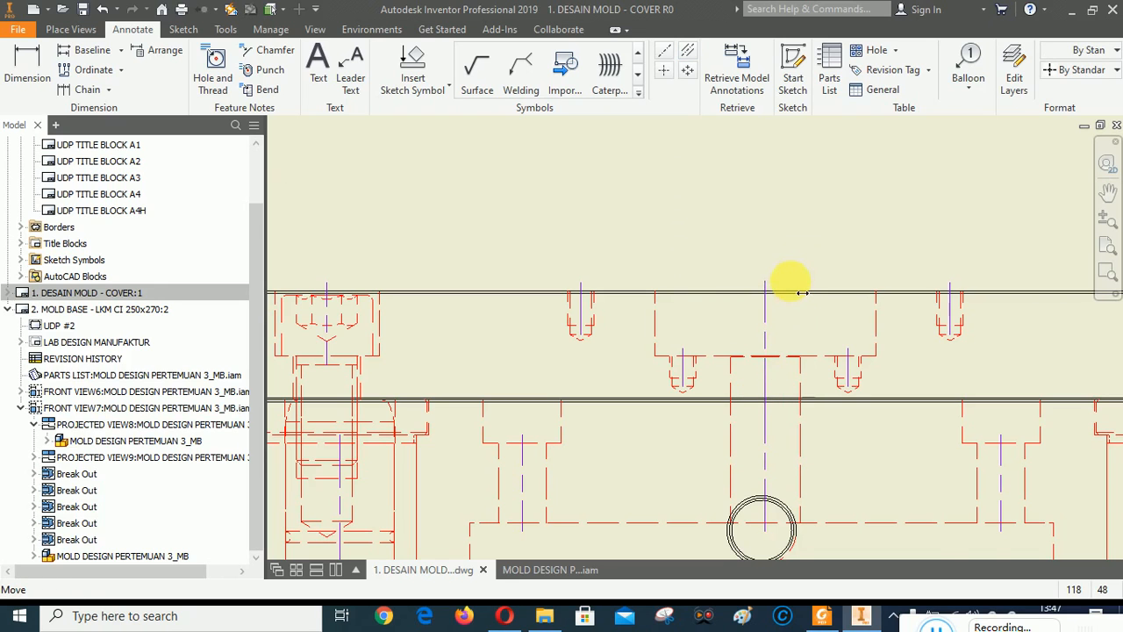
key(Escape)
scroll(797, 361, down, 2)
scroll(802, 366, up, 3)
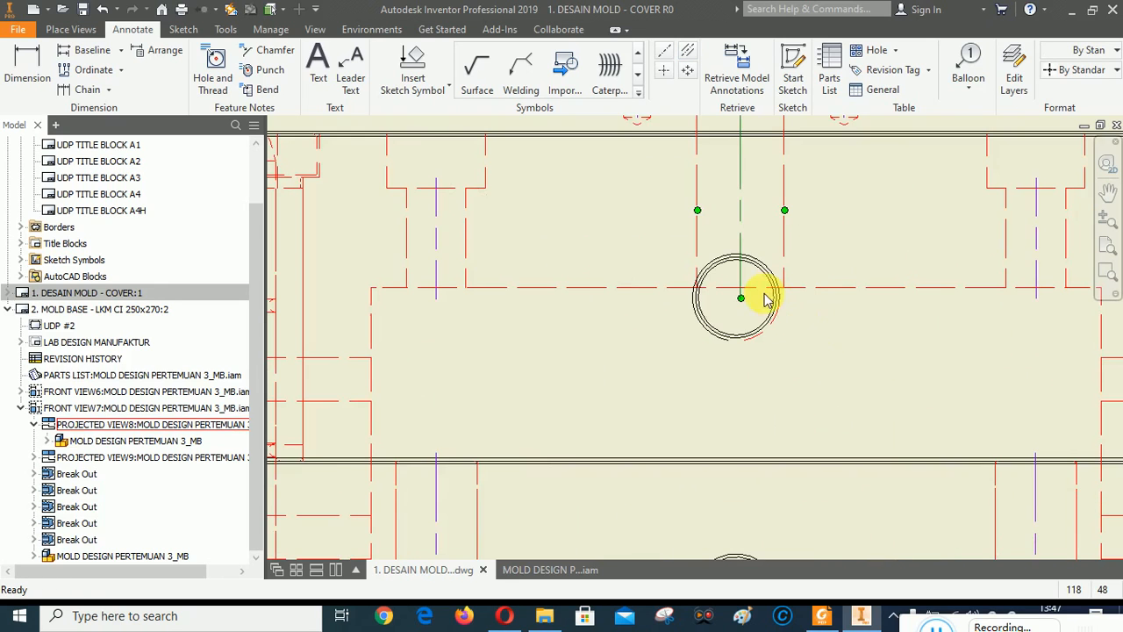
scroll(744, 402, down, 2)
scroll(739, 334, up, 2)
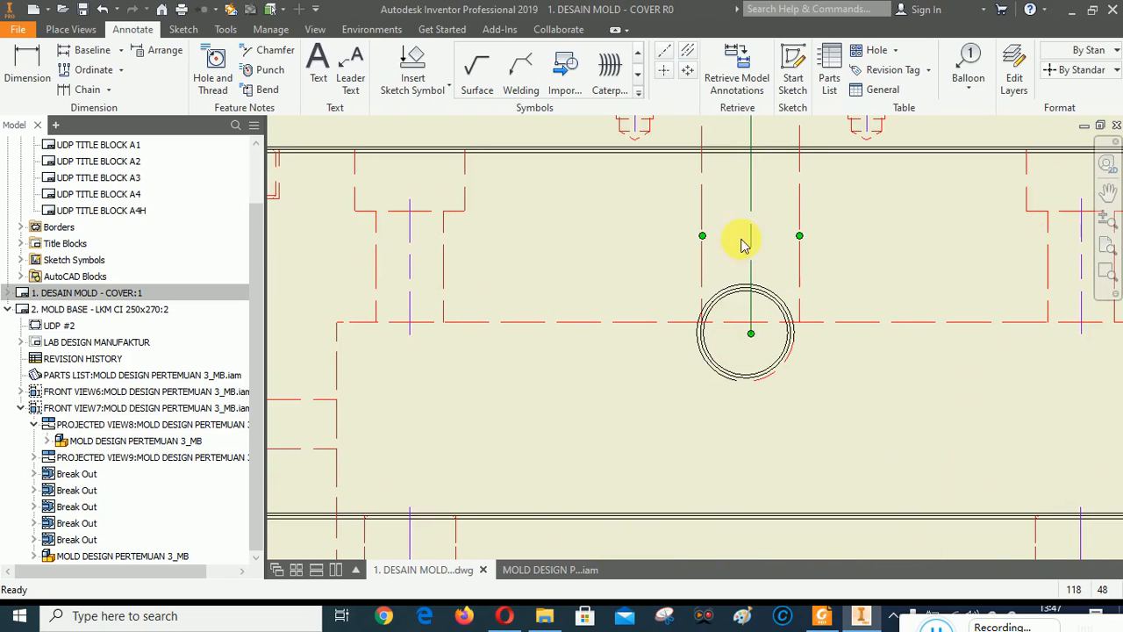
Add center marks to the two circular holes in the middle of the side view's upper and lower mold plates.
click(665, 69)
scroll(715, 354, up, 1)
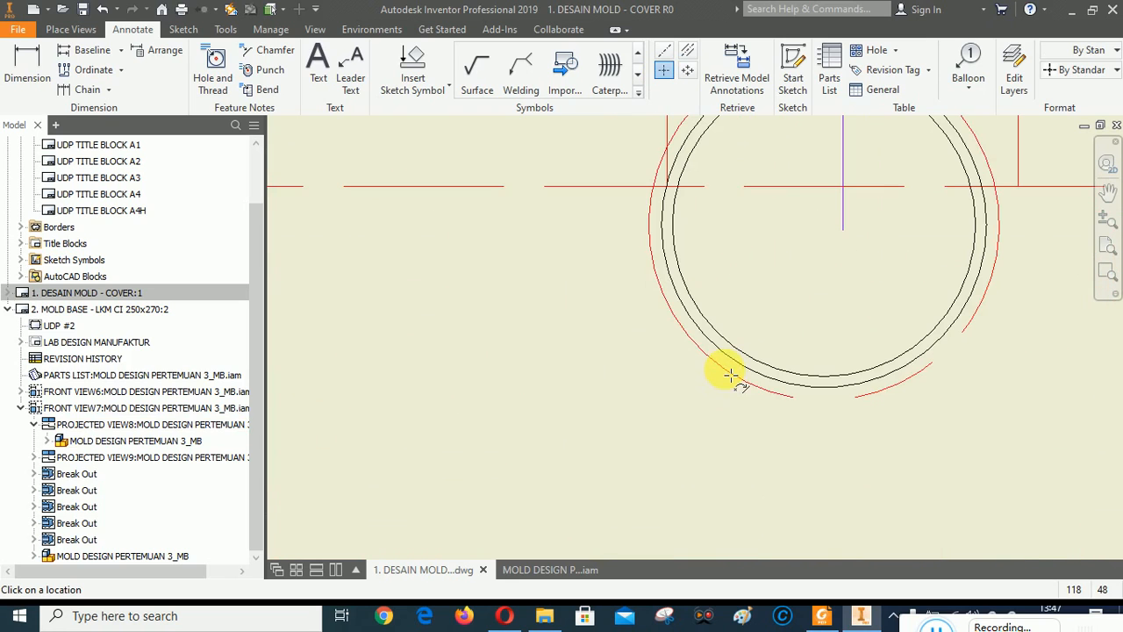
scroll(702, 294, down, 3)
scroll(699, 292, up, 3)
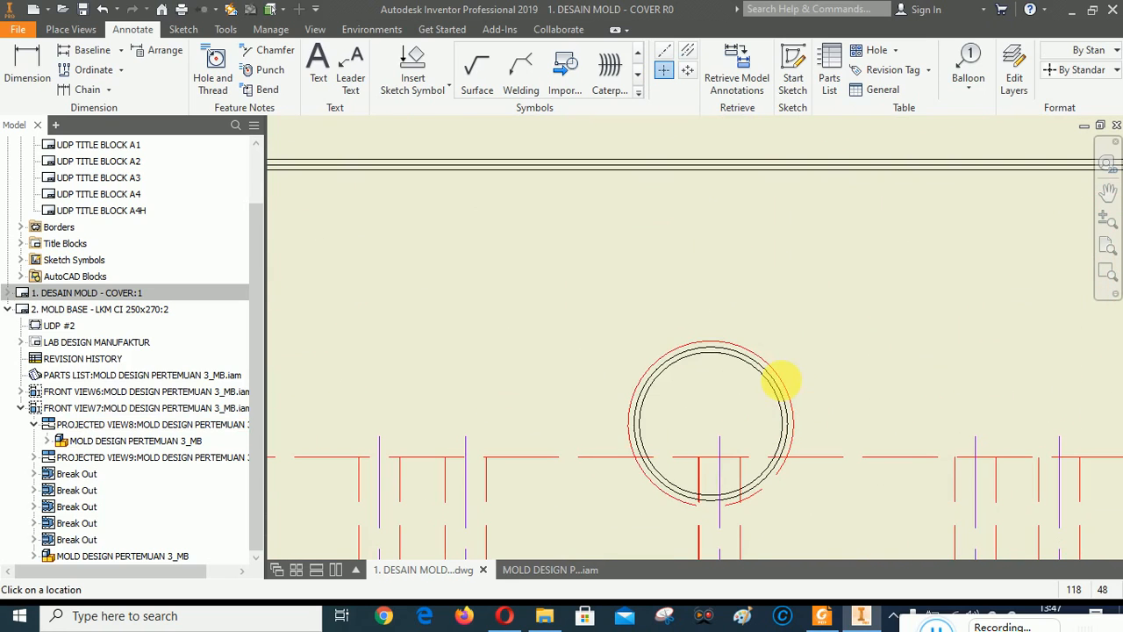
scroll(659, 371, down, 5)
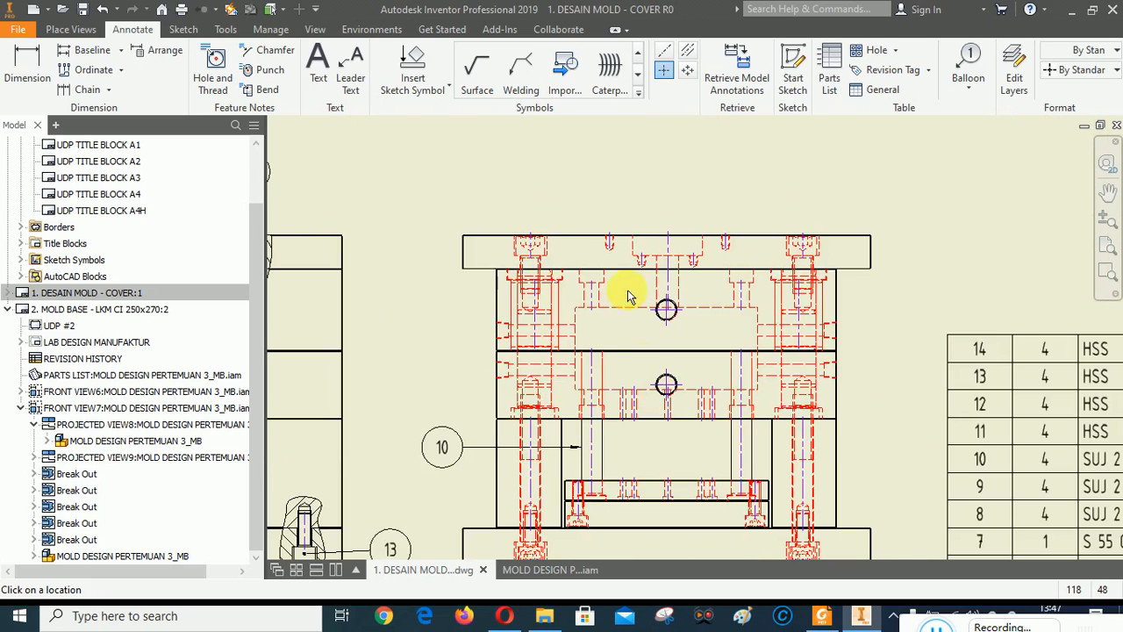
scroll(630, 230, up, 3)
scroll(629, 230, up, 3)
right_click(569, 204)
click(606, 214)
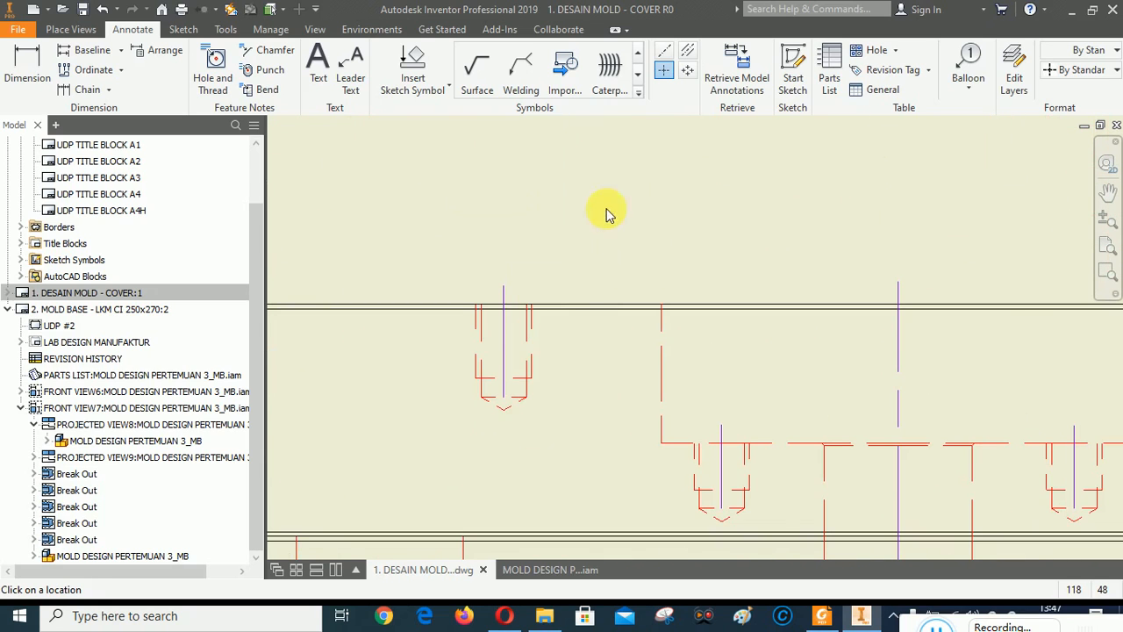
Extend the centerlines of the four small threaded holes in the top clamping plate past the tips of the holes.
scroll(599, 210, down, 2)
drag(544, 319, 554, 338)
drag(672, 386, 690, 406)
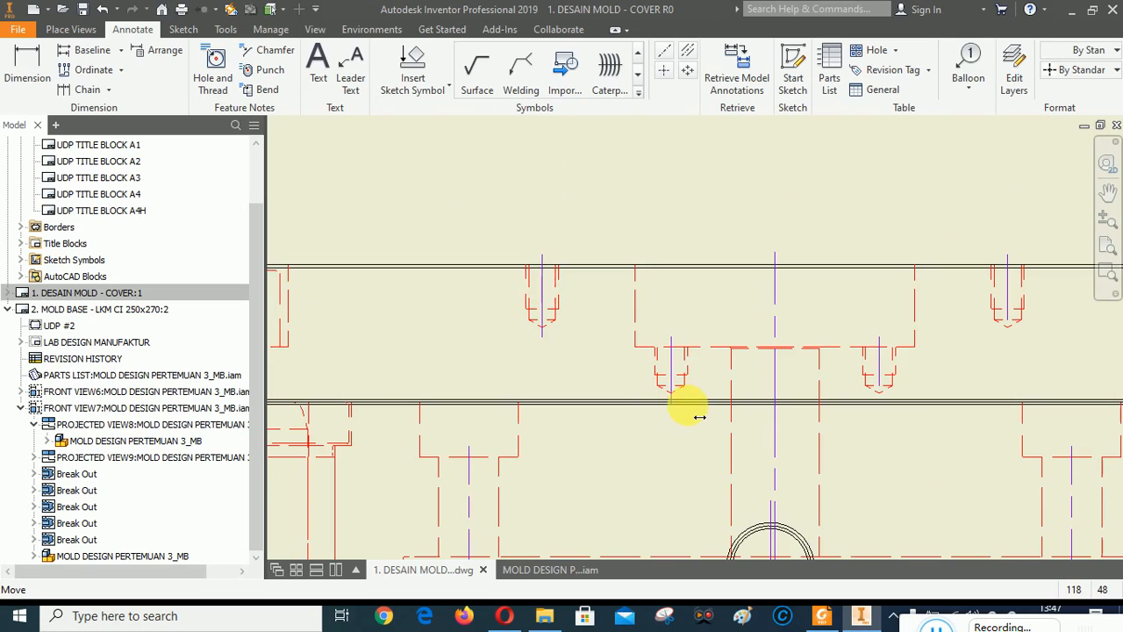
drag(880, 386, 893, 406)
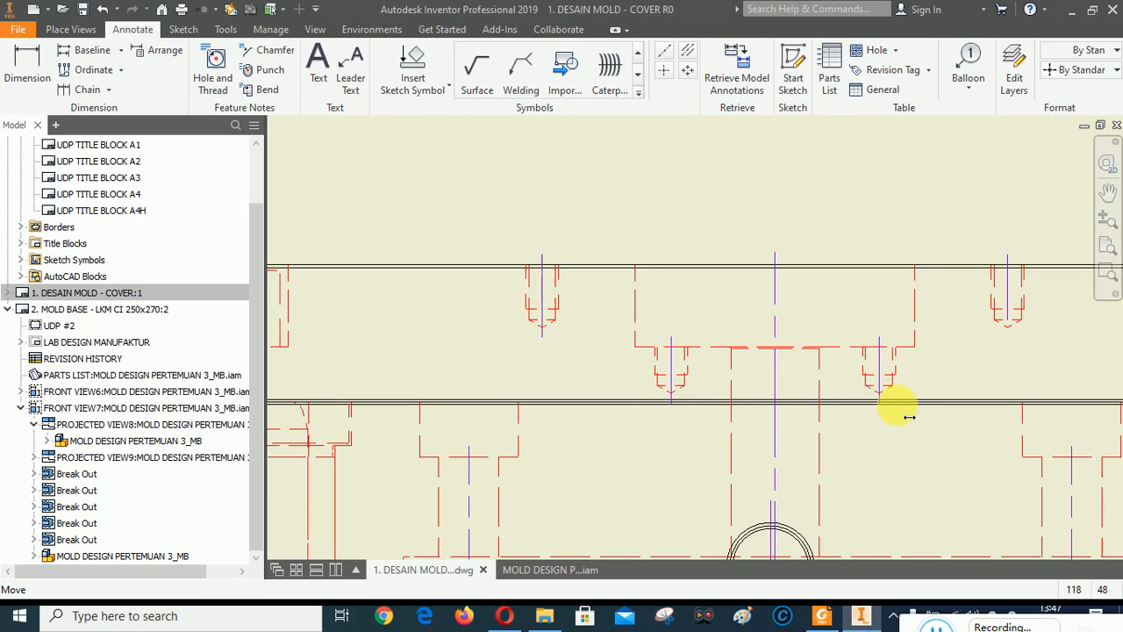
drag(1008, 326, 1026, 353)
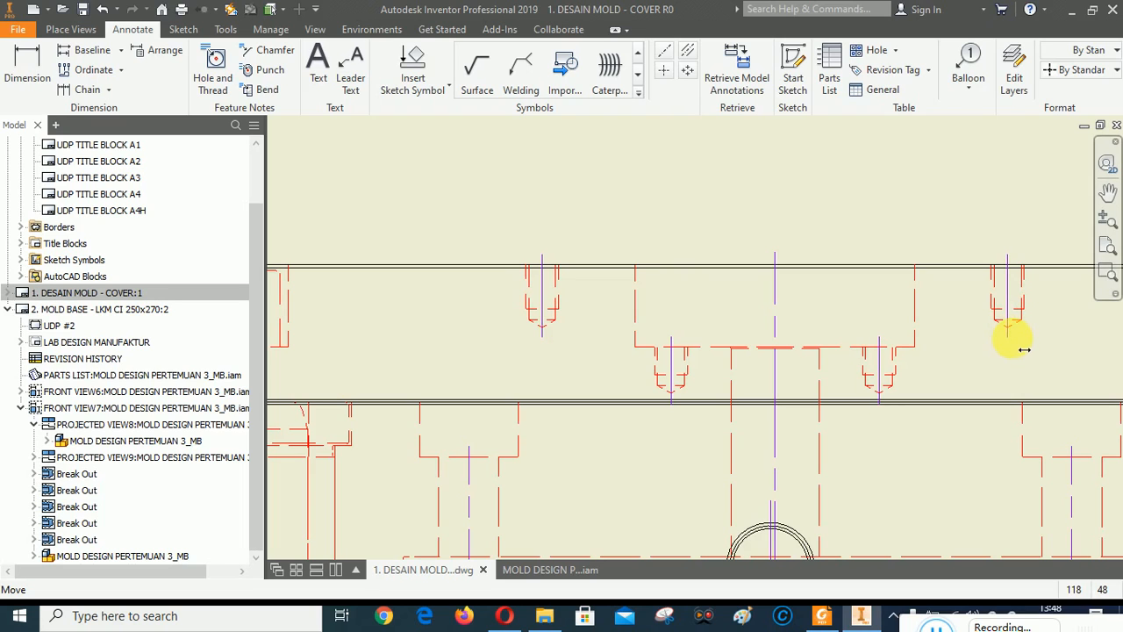
scroll(986, 364, down, 2)
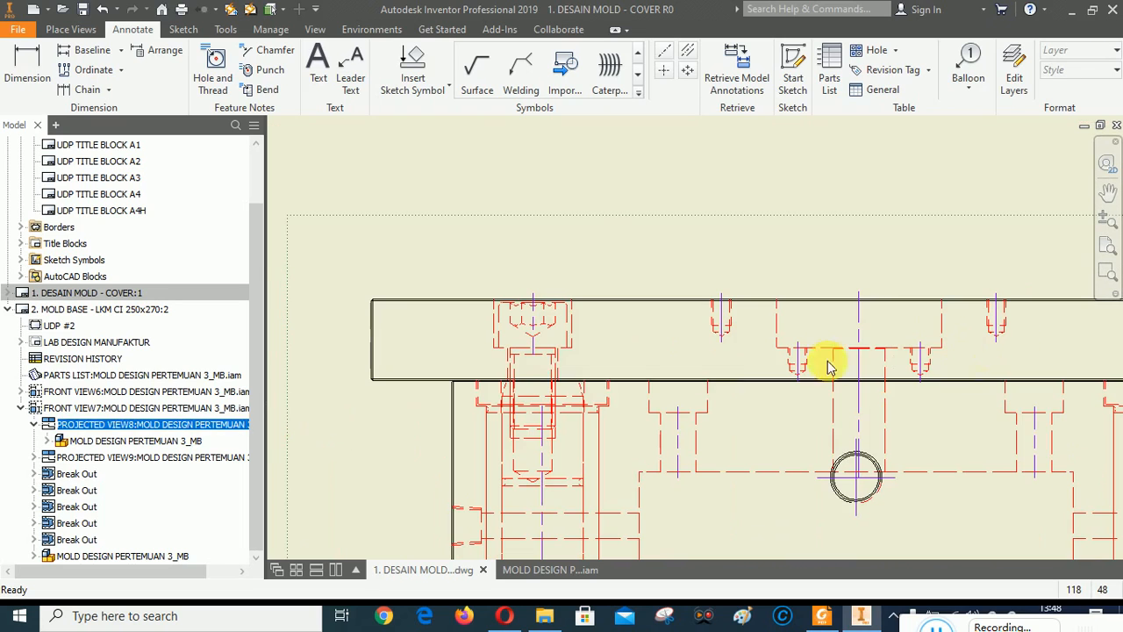
Extend the centerlines of the two top clamping plate screws down past the tips of their threaded holes.
click(529, 369)
drag(534, 369, 572, 506)
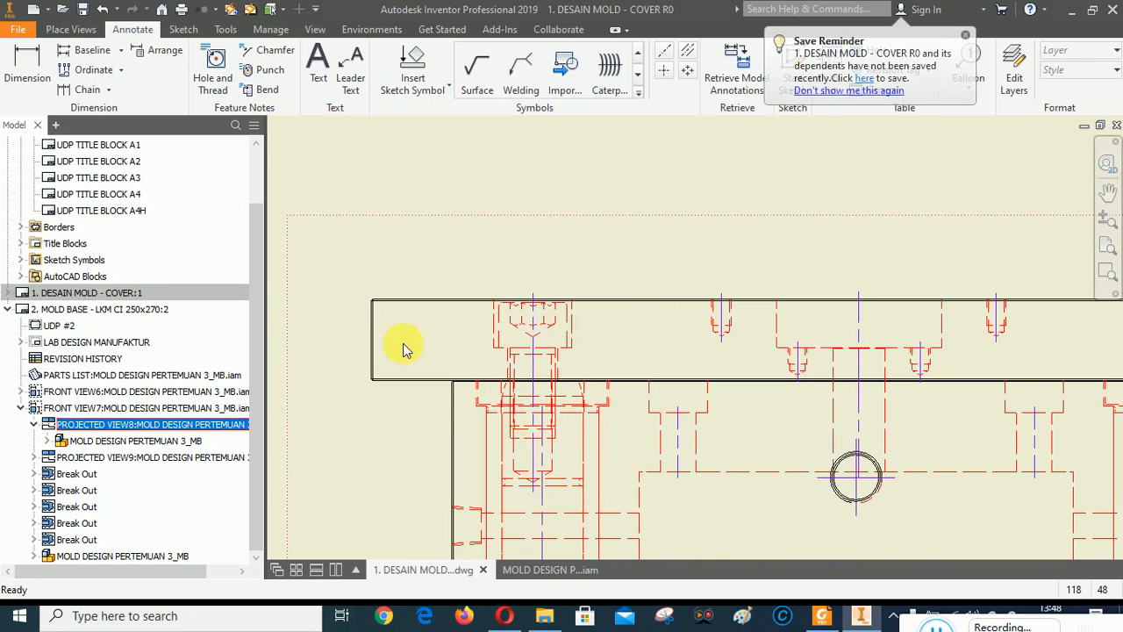
scroll(407, 346, down, 3)
scroll(737, 377, up, 3)
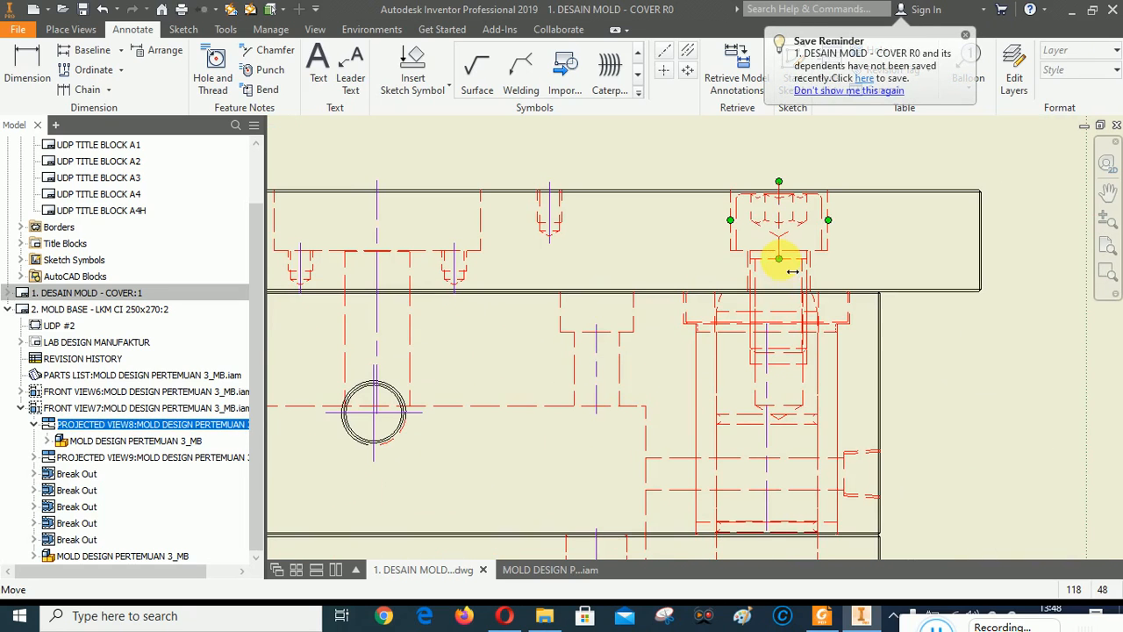
Extend the right guide bush's centerline up beyond the upper mold plate and down through the lower mold plate.
click(768, 323)
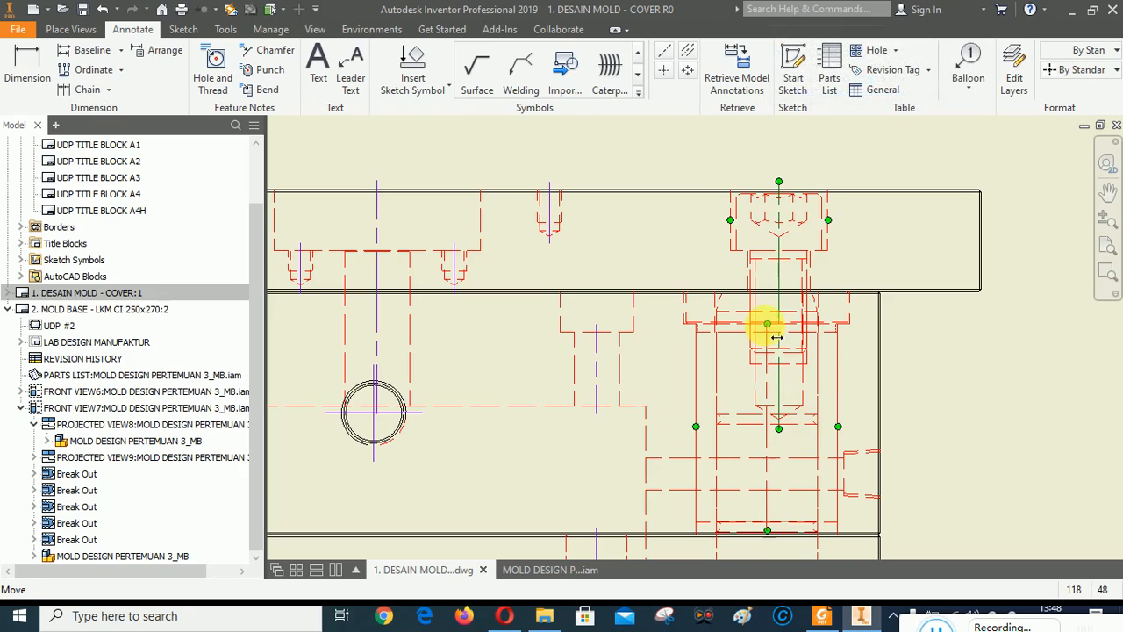
drag(775, 305, 779, 275)
scroll(778, 207, down, 3)
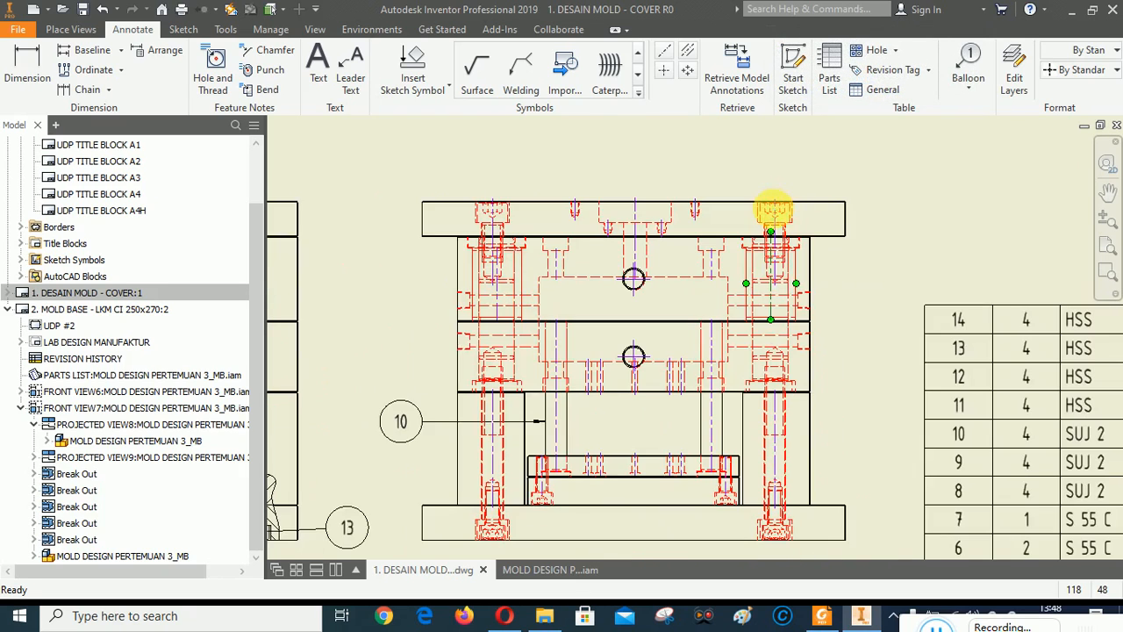
scroll(785, 320, up, 2)
drag(760, 317, 771, 469)
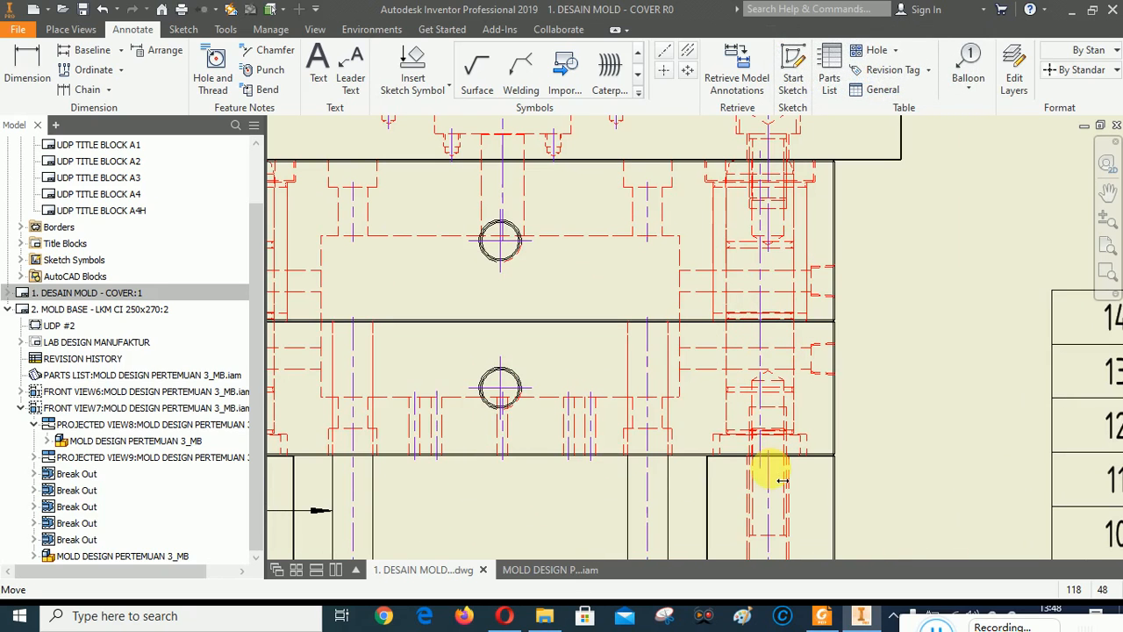
Extend the left guide bush's centerline beyond both mold plates and the left lower screw's centerline up past its hole tip.
scroll(627, 446, down, 2)
scroll(535, 372, up, 2)
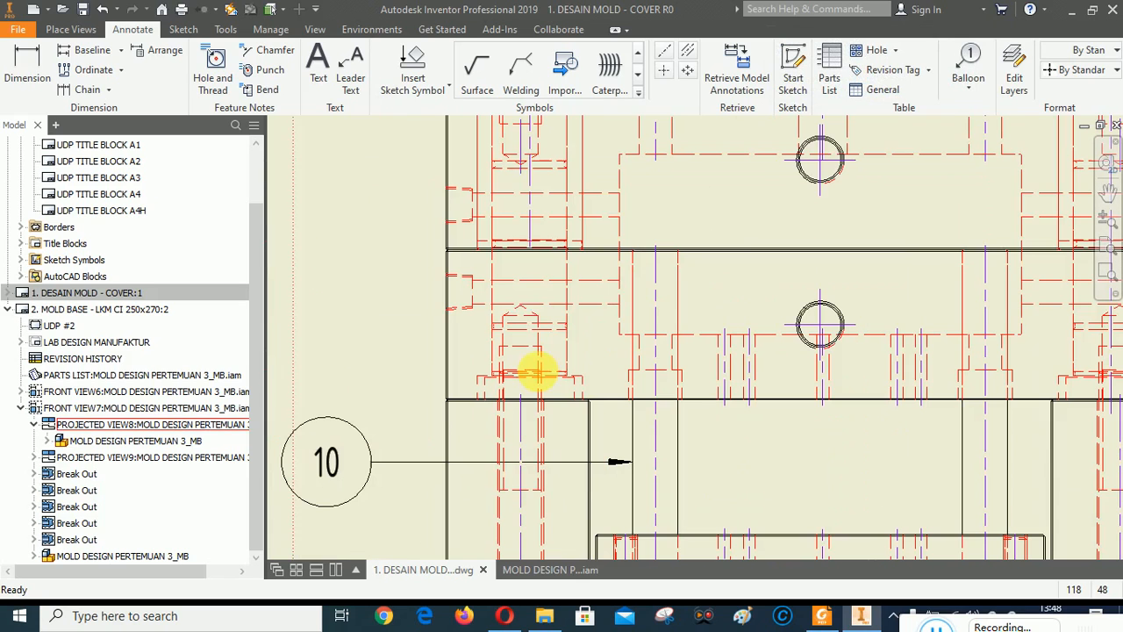
scroll(539, 266, up, 2)
mouse_move(530, 248)
mouse_down()
mouse_move(550, 363)
mouse_move(540, 407)
mouse_move(556, 297)
mouse_move(566, 309)
mouse_up()
scroll(574, 427, down, 2)
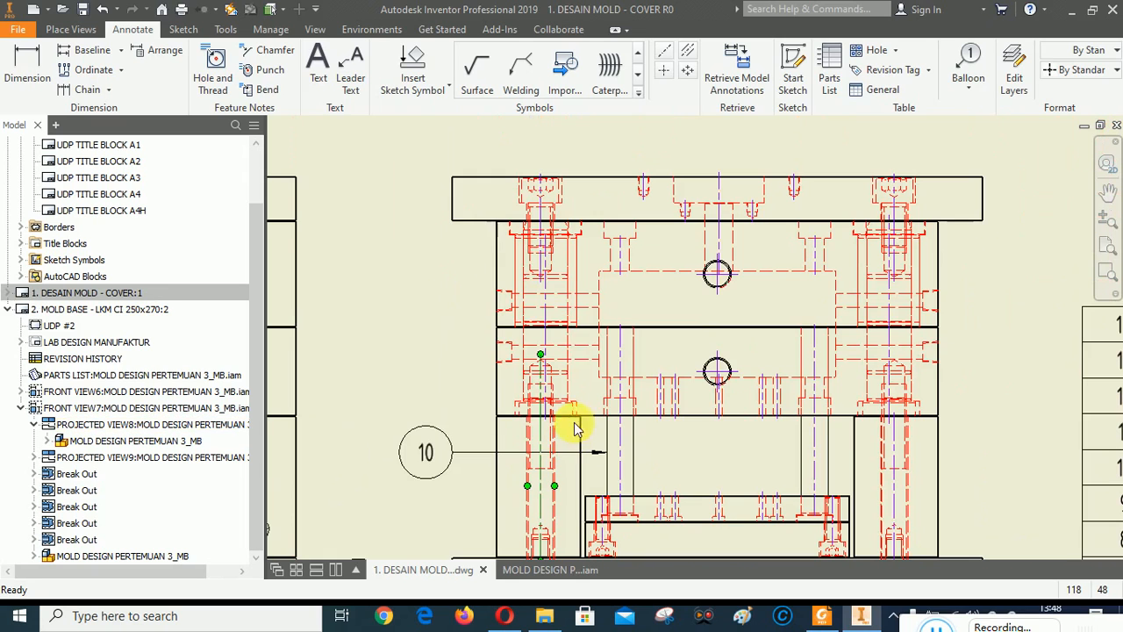
scroll(551, 206, up, 2)
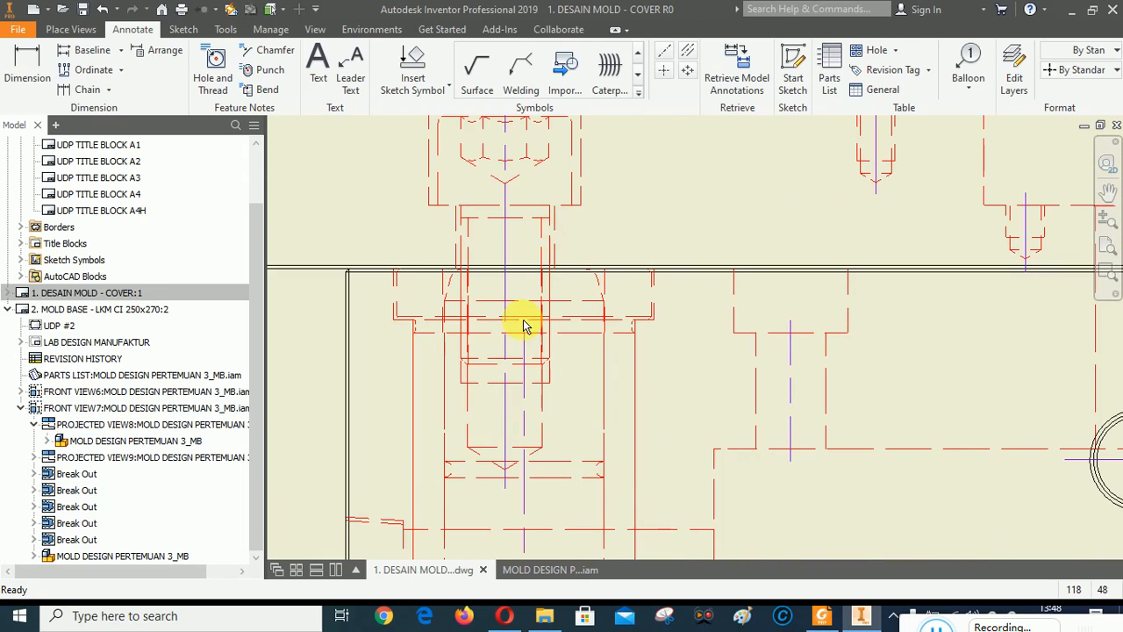
drag(524, 320, 546, 241)
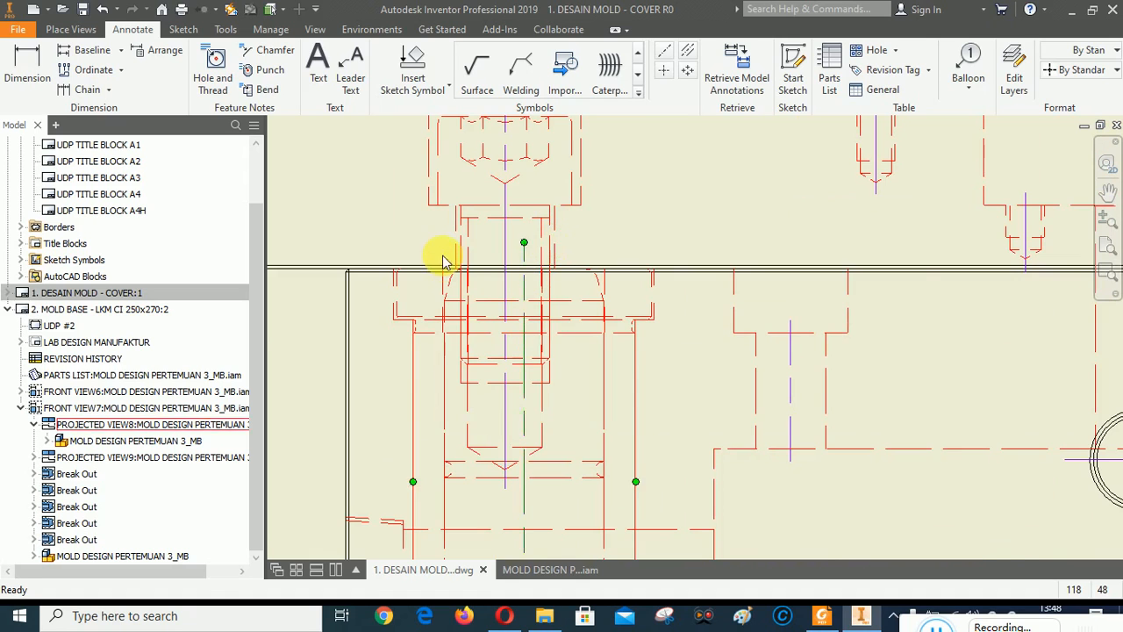
Extend the centerlines of the two counterbored holes upward past the upper mold plate's top face.
scroll(442, 257, down, 3)
scroll(530, 312, up, 3)
click(492, 285)
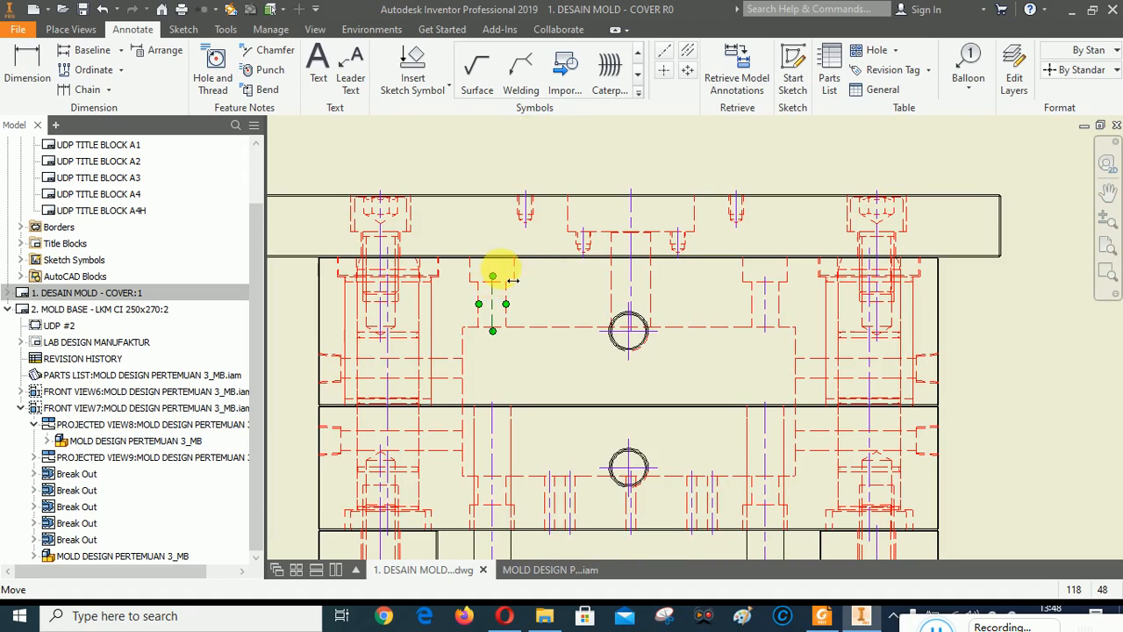
drag(518, 255, 518, 255)
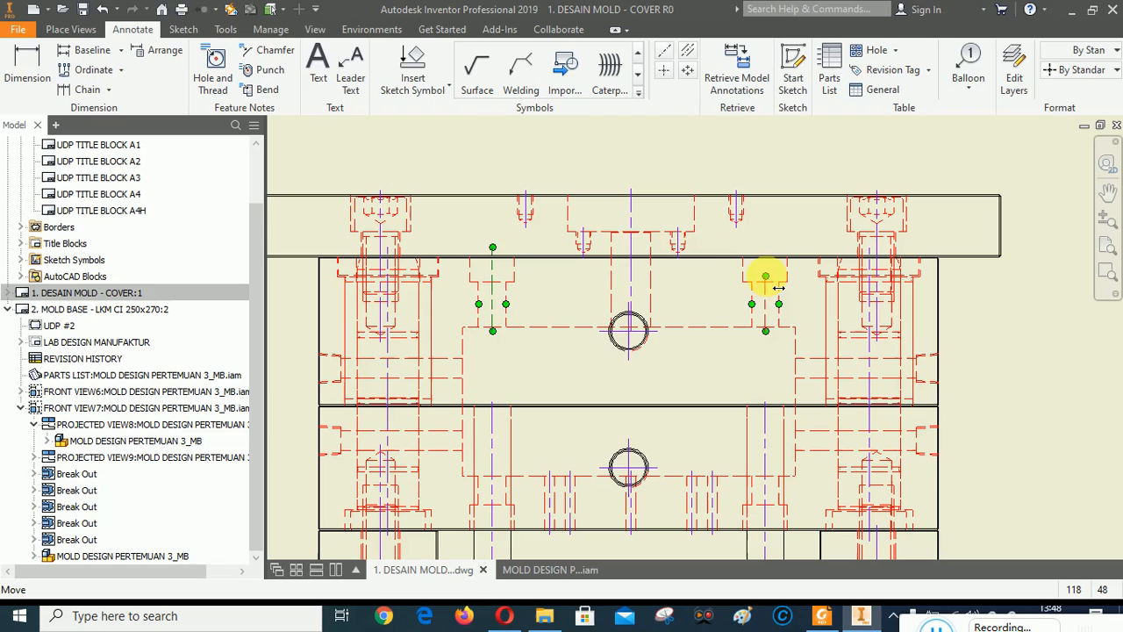
drag(766, 276, 767, 248)
scroll(829, 219, down, 3)
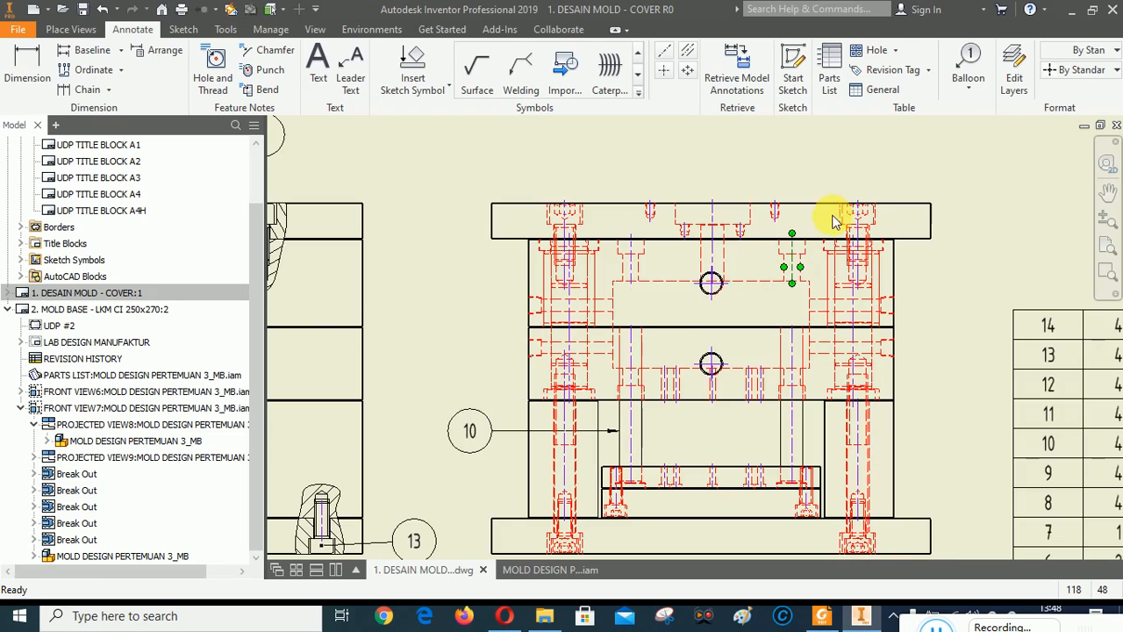
Extend the centerlines of the two return pins in the side view down past the pin heads.
scroll(660, 513, up, 3)
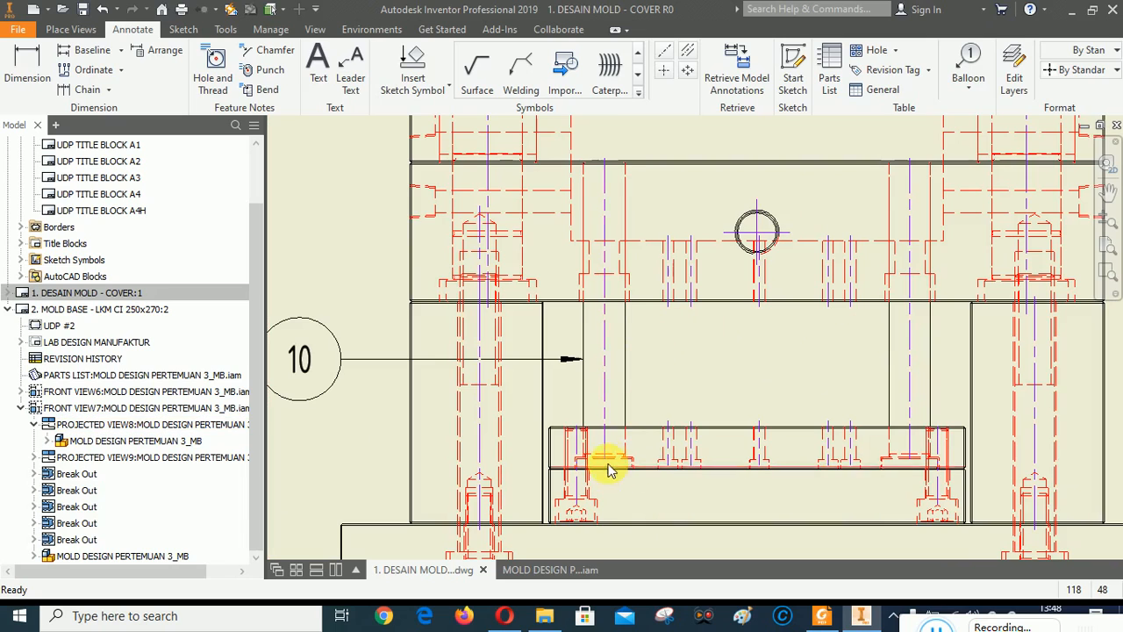
drag(605, 459, 625, 483)
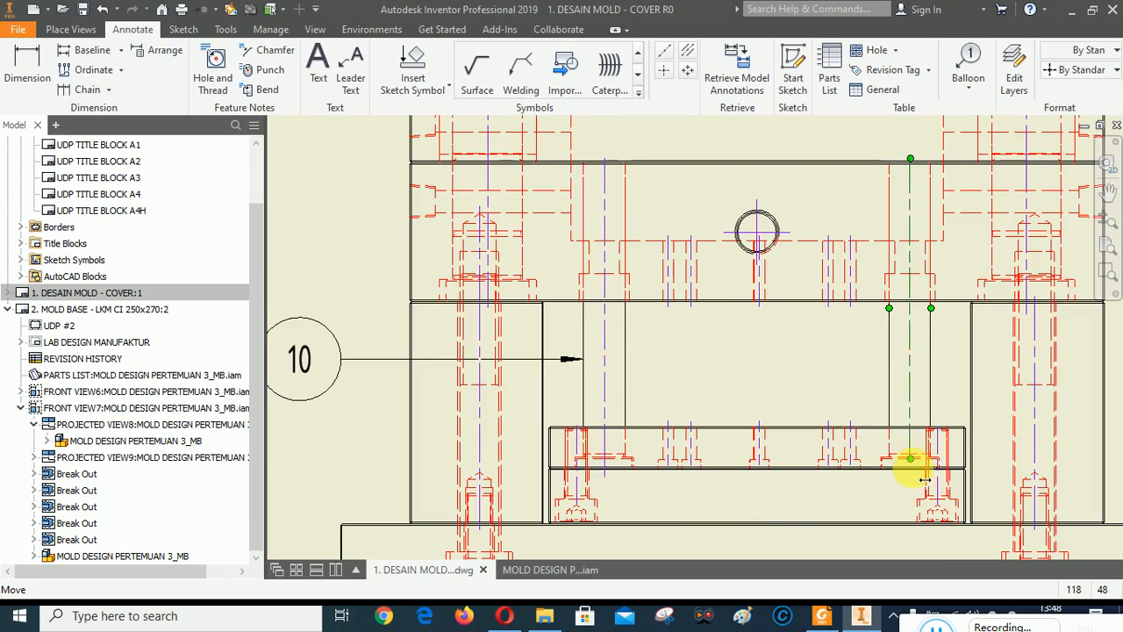
drag(913, 469, 912, 477)
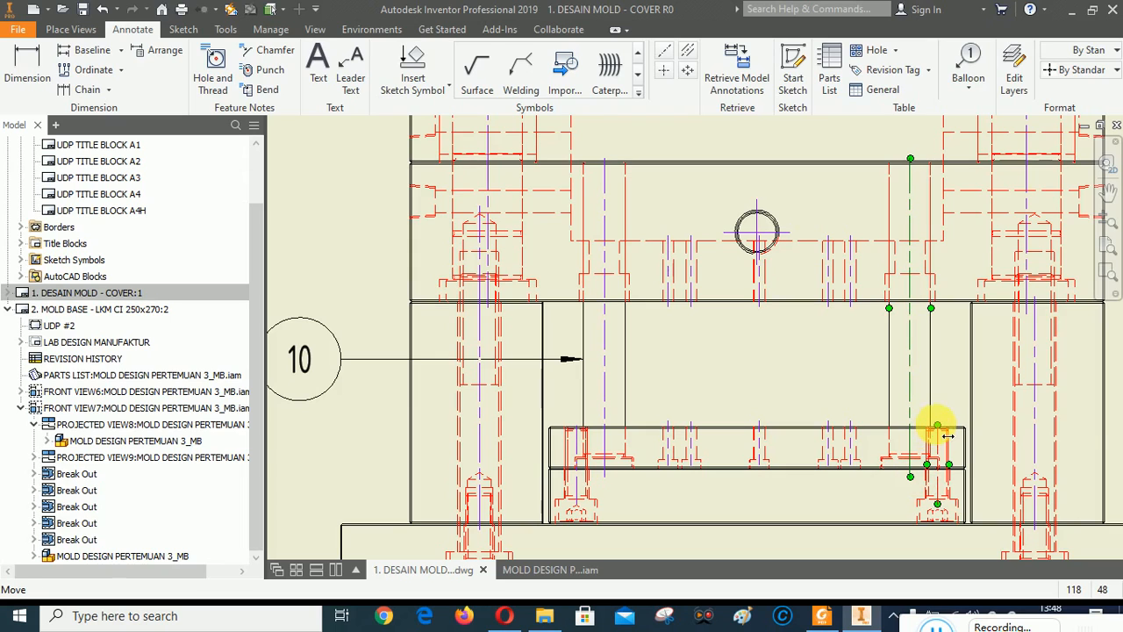
Extend the centerlines of the two ejector plate screws above the ejector plates and down past the screw heads.
mouse_move(938, 427)
mouse_down()
mouse_move(944, 411)
mouse_move(937, 423)
mouse_up()
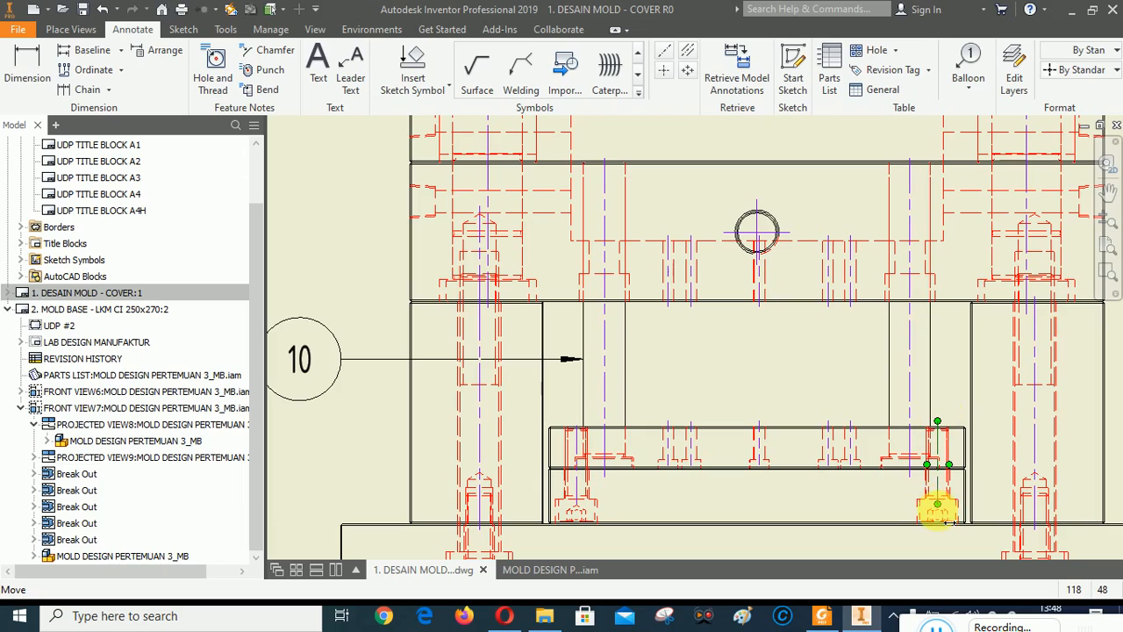
drag(937, 507, 940, 529)
drag(577, 506, 579, 532)
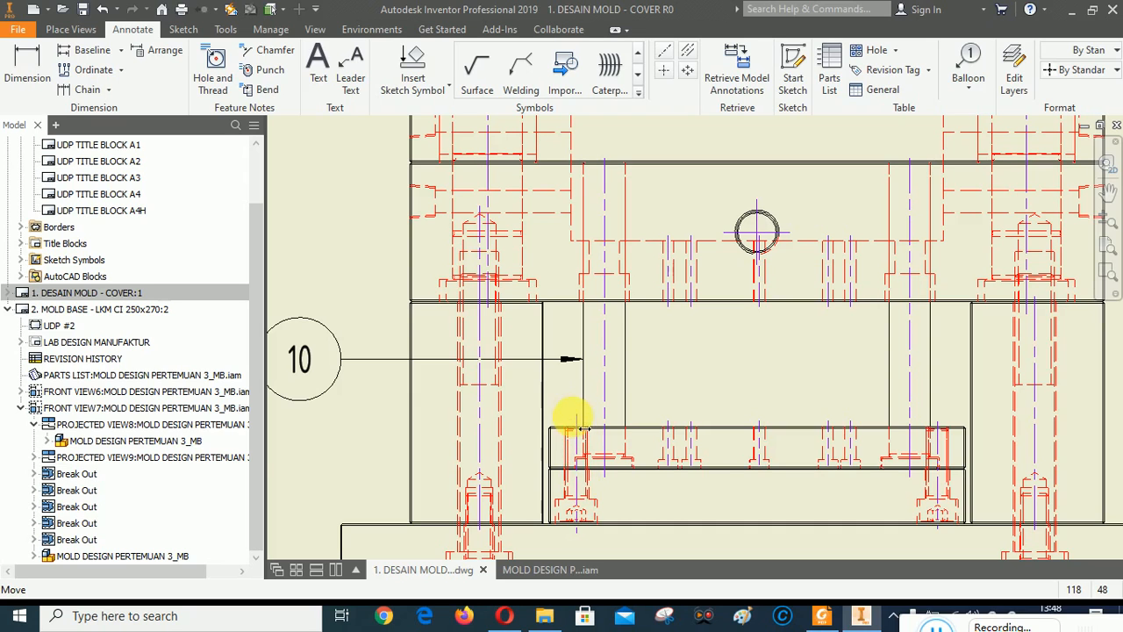
Extend the centerlines of both long screws down past the underside of the bottom clamping plate.
scroll(848, 381, up, 3)
scroll(928, 468, down, 2)
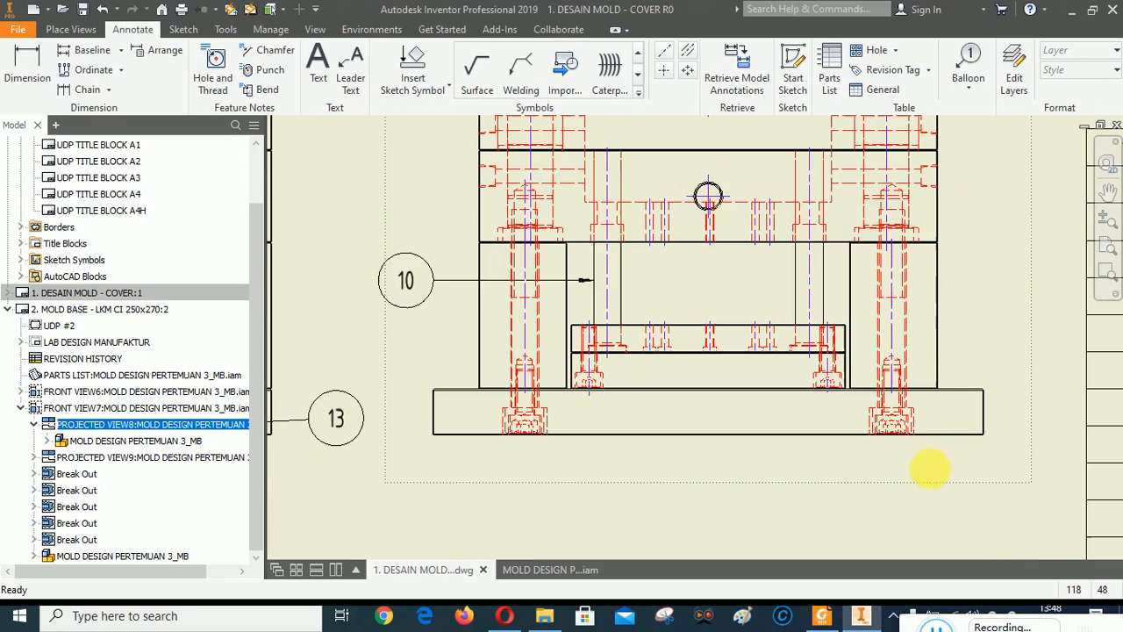
drag(892, 395, 920, 454)
drag(527, 389, 547, 453)
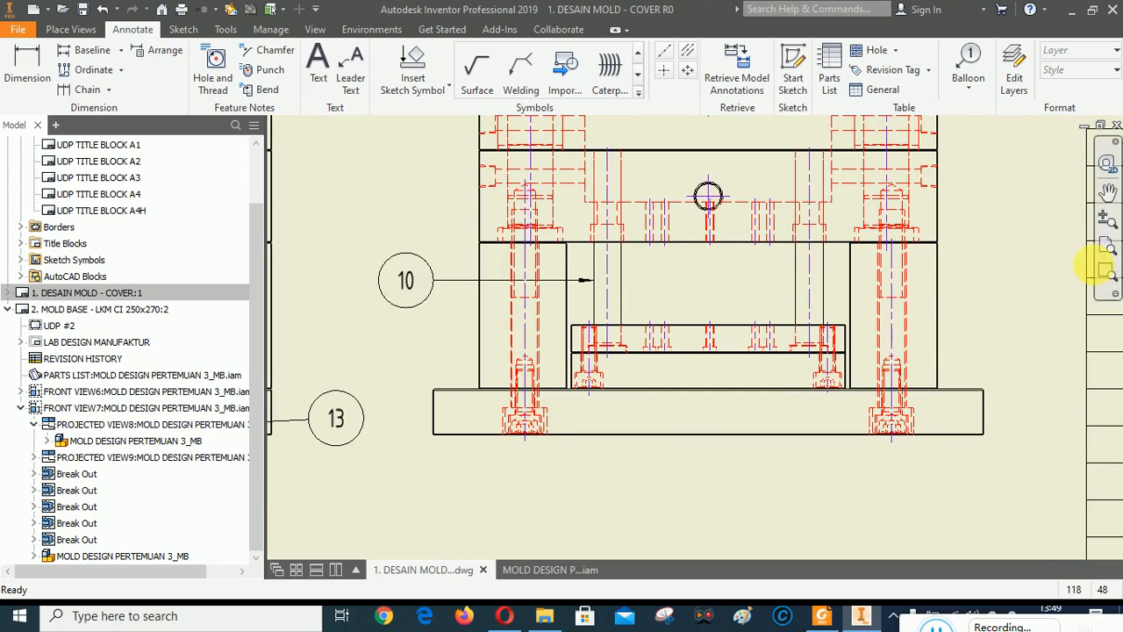
Extend the right lower screw's centerline up past the tip of its threaded hole in the lower mold plate.
click(1109, 191)
drag(728, 276, 795, 403)
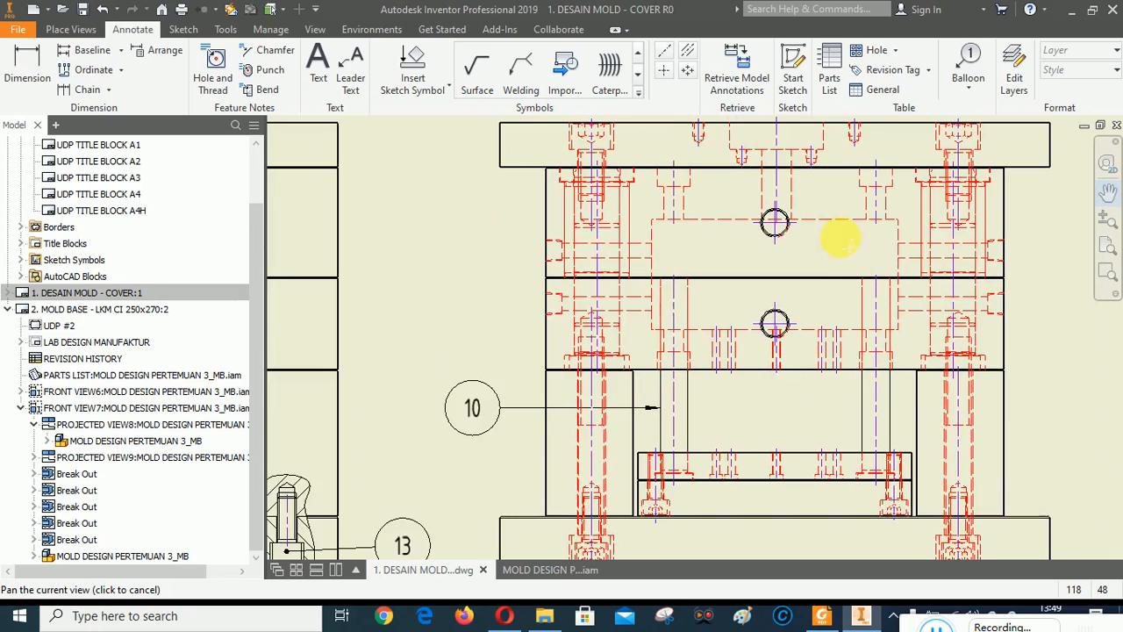
drag(839, 238, 817, 310)
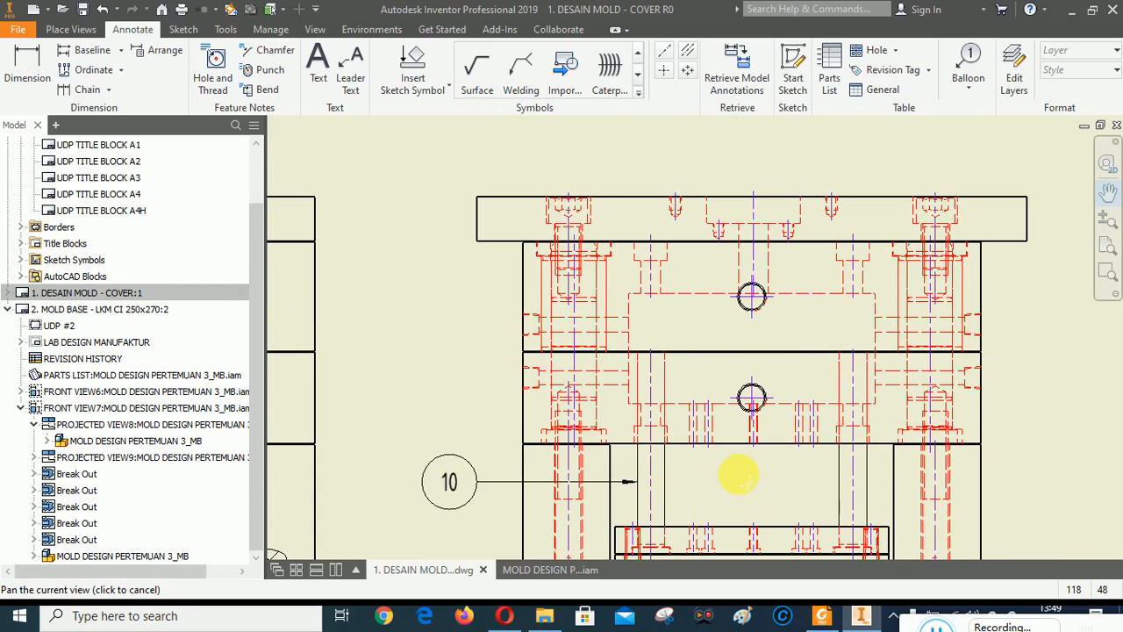
mouse_move(738, 477)
mouse_down()
mouse_move(646, 456)
mouse_move(698, 434)
mouse_up()
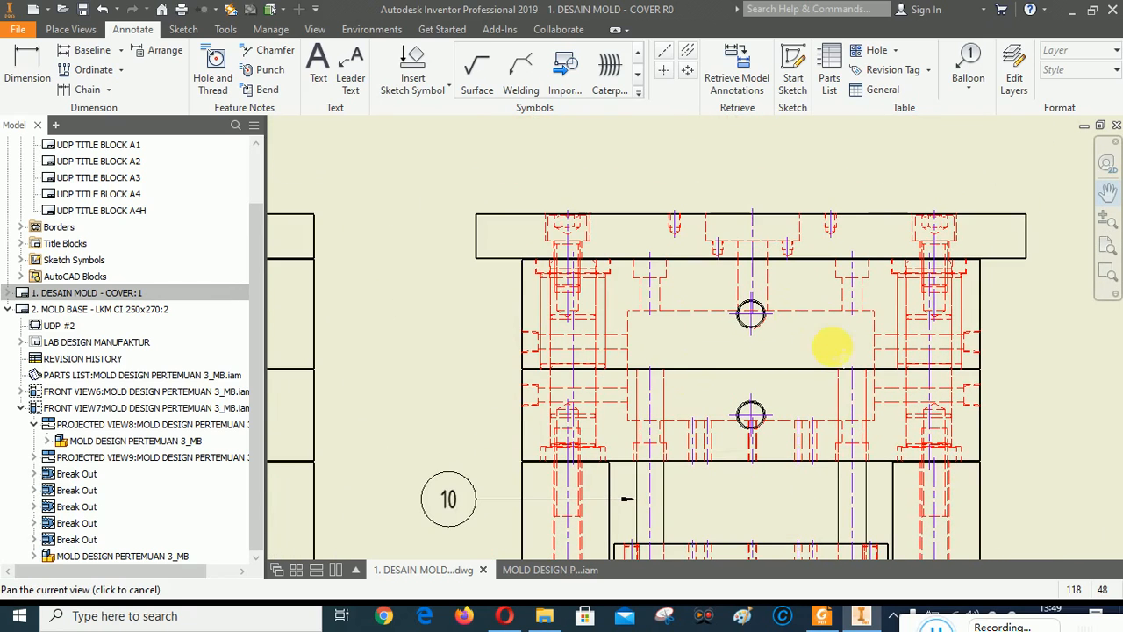
drag(832, 346, 749, 286)
mouse_move(780, 494)
mouse_down()
mouse_move(769, 430)
mouse_move(742, 445)
mouse_up()
right_click(760, 431)
click(818, 438)
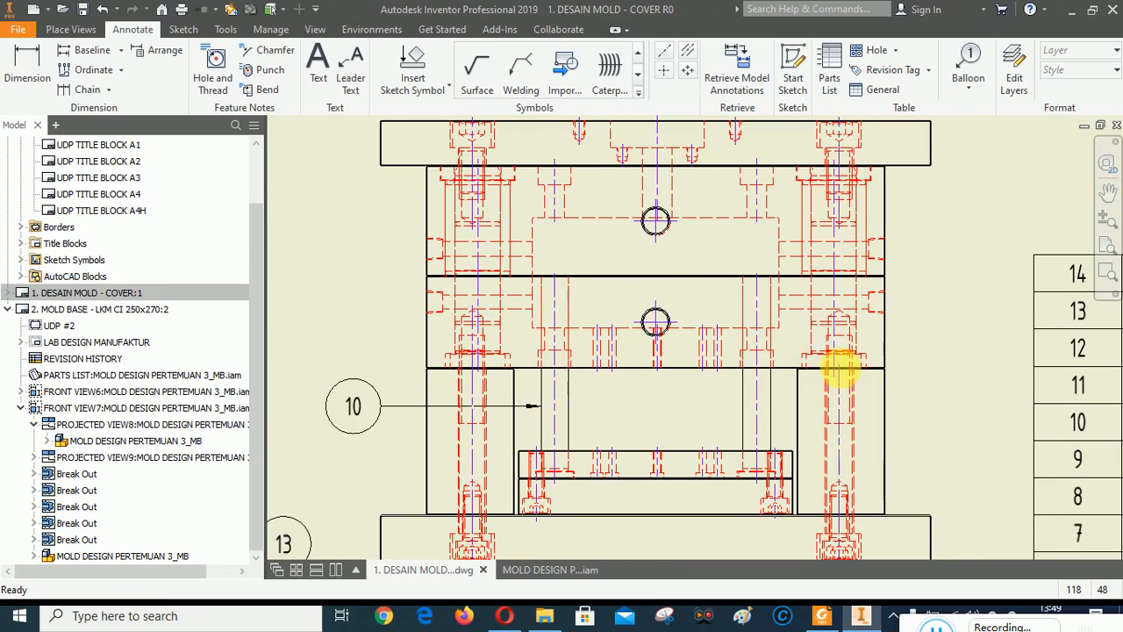
drag(840, 365, 851, 307)
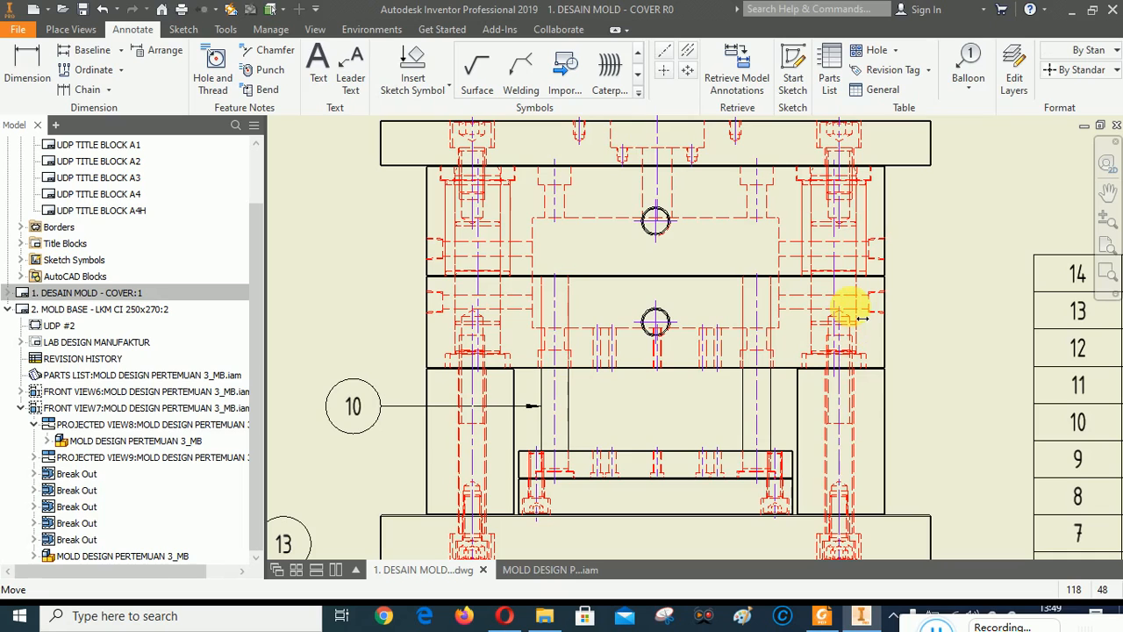
scroll(815, 283, up, 3)
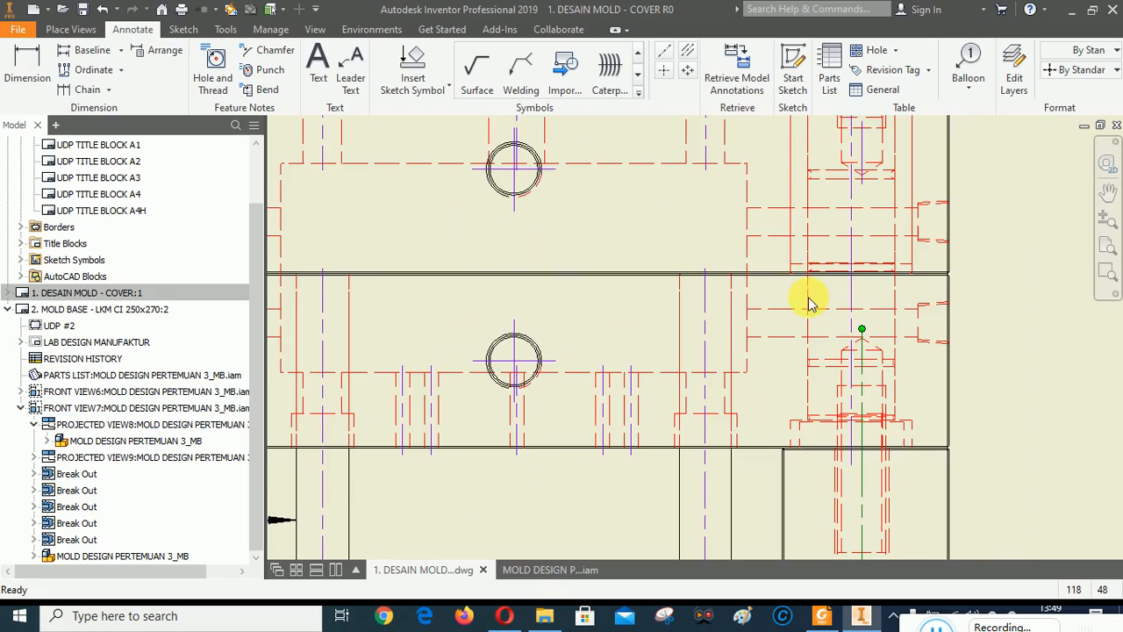
Add bisector centerlines to the two horizontal cooling channels on the right side of the upper and lower mold plates.
click(691, 52)
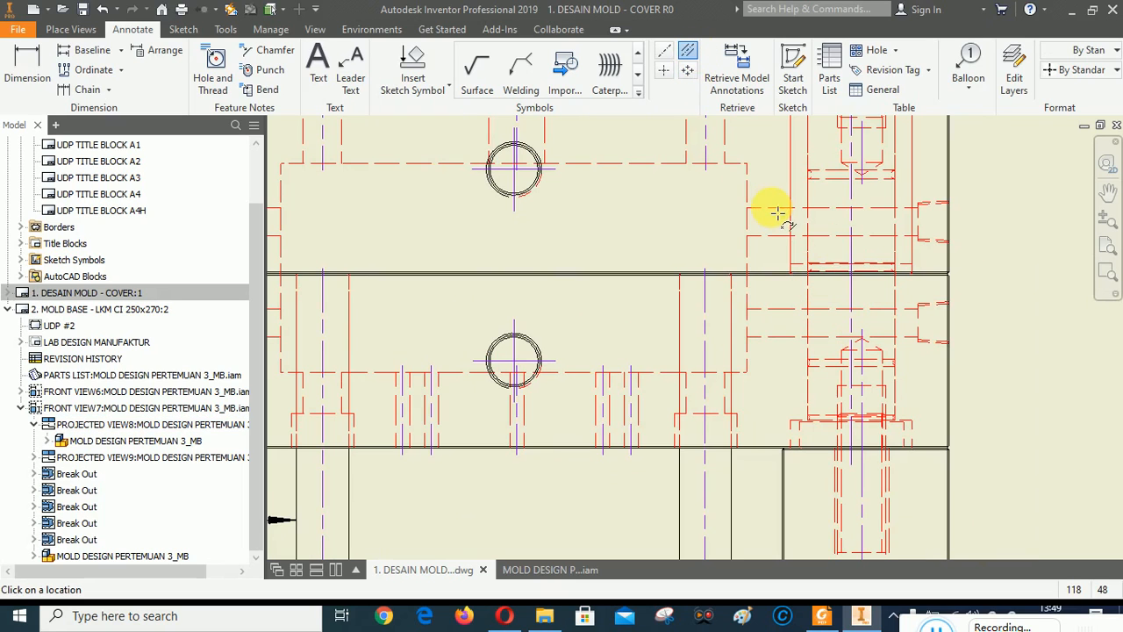
click(780, 240)
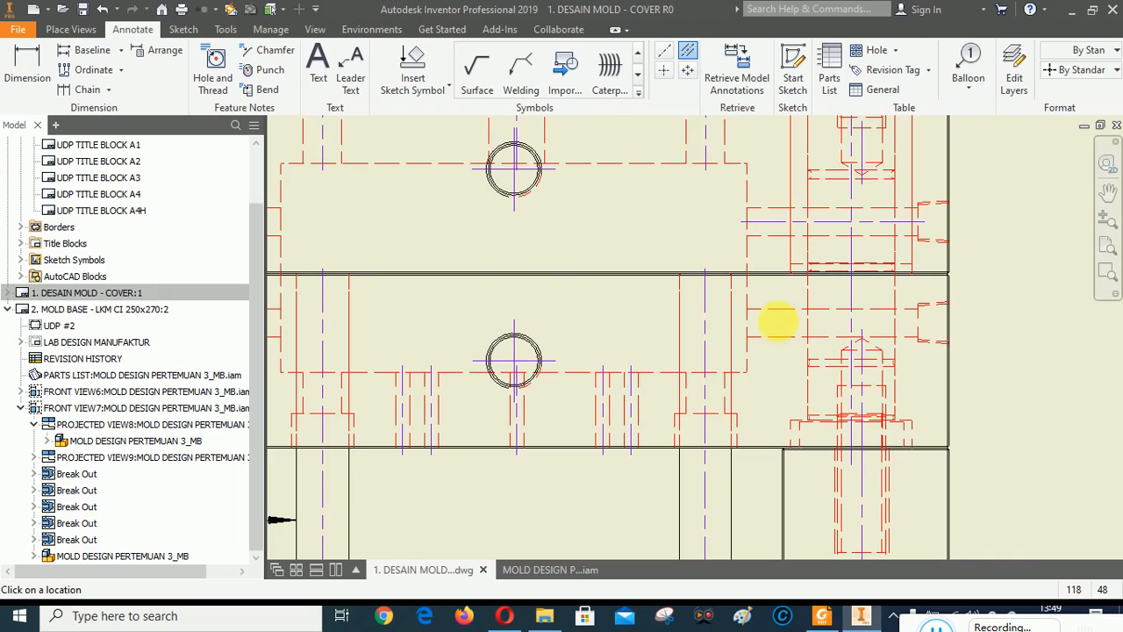
click(776, 338)
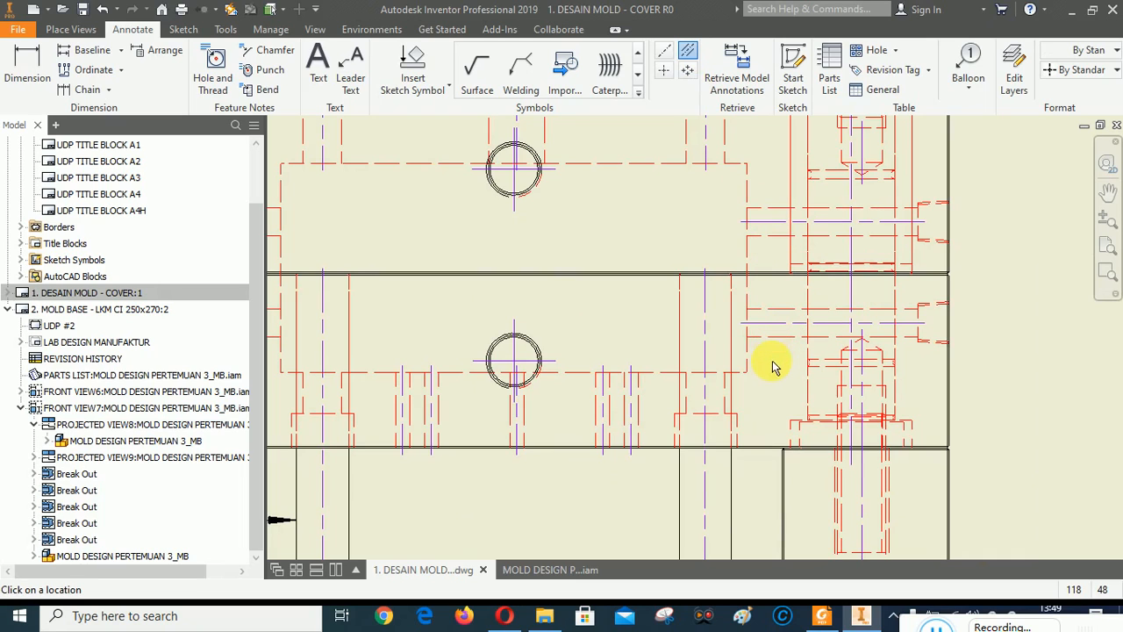
right_click(772, 361)
click(694, 362)
Extend the centerlines of the two right cooling channels outward past the mold plates' right edge.
click(925, 220)
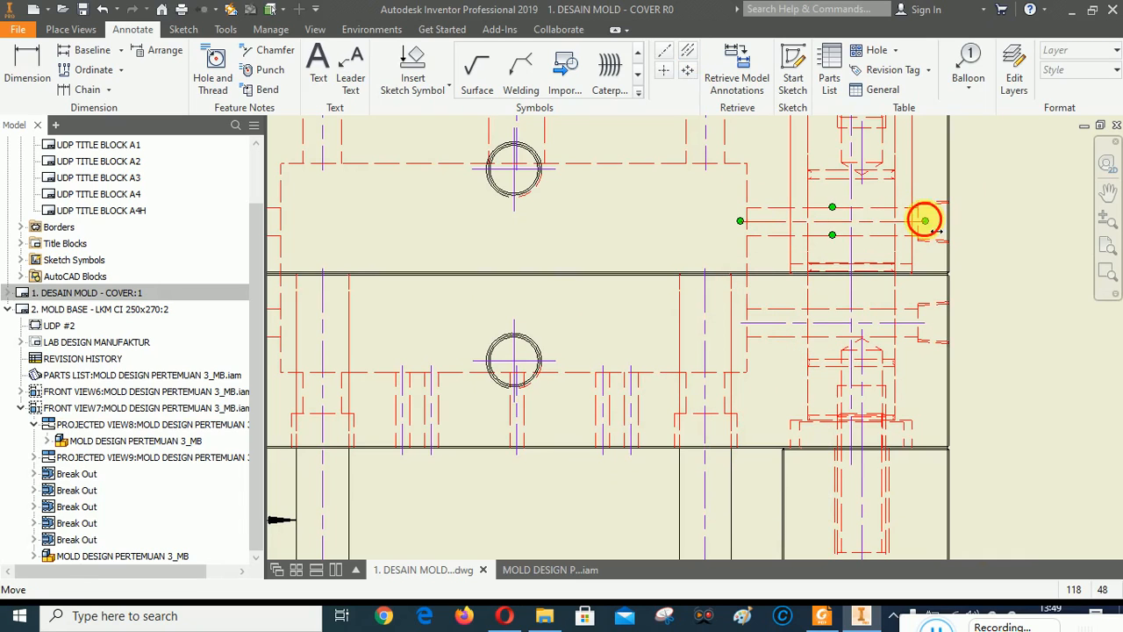
drag(925, 220, 957, 220)
click(903, 323)
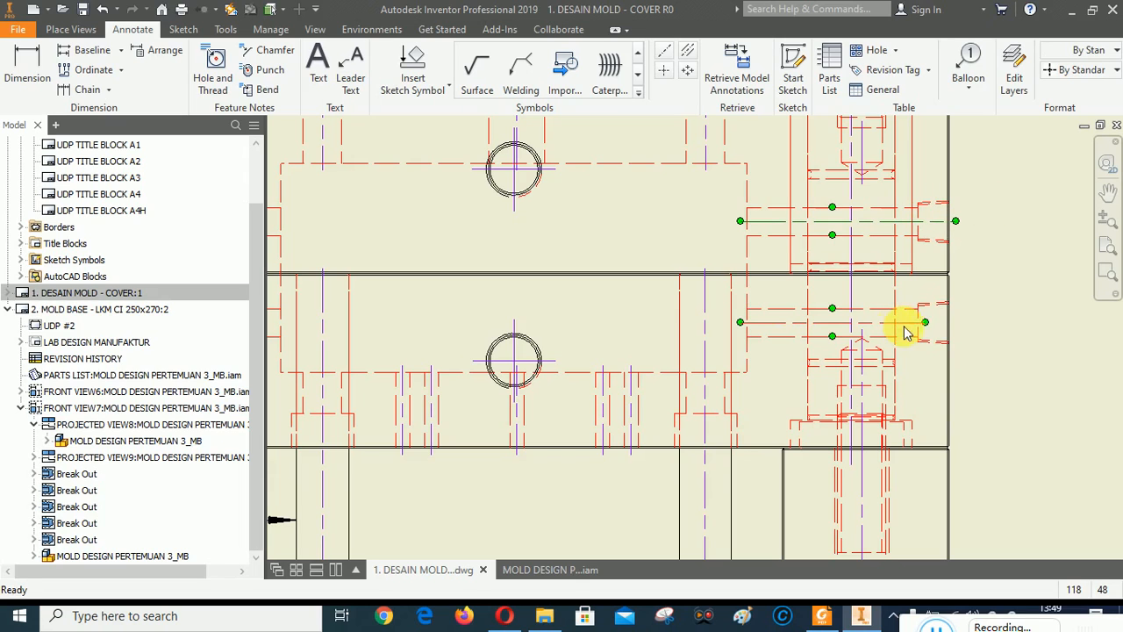
drag(925, 323, 957, 313)
click(992, 367)
Add bisector centerlines to the two left cooling channels and extend them outward past the mold plates' left edge.
scroll(1051, 334, up, 2)
scroll(402, 305, down, 4)
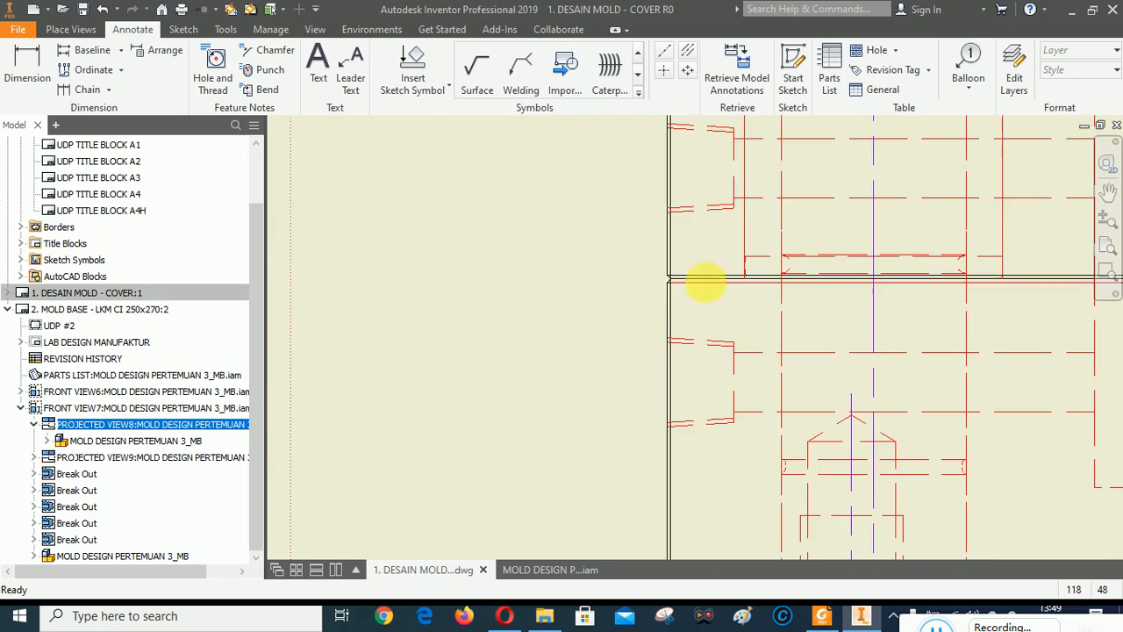
scroll(512, 326, up, 2)
click(688, 50)
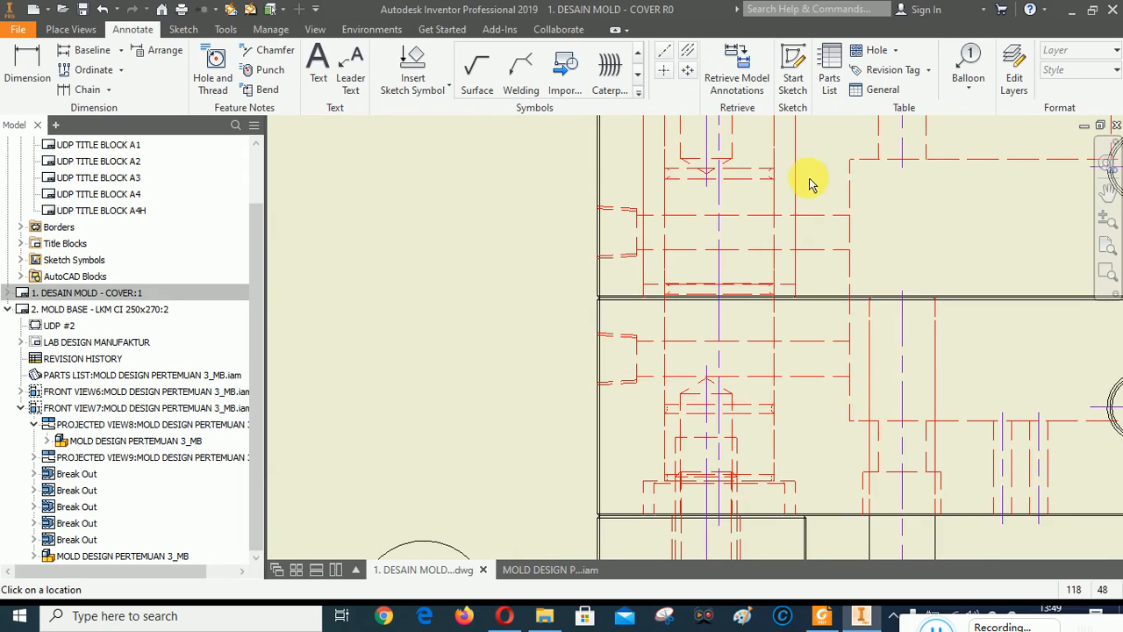
click(812, 214)
click(812, 250)
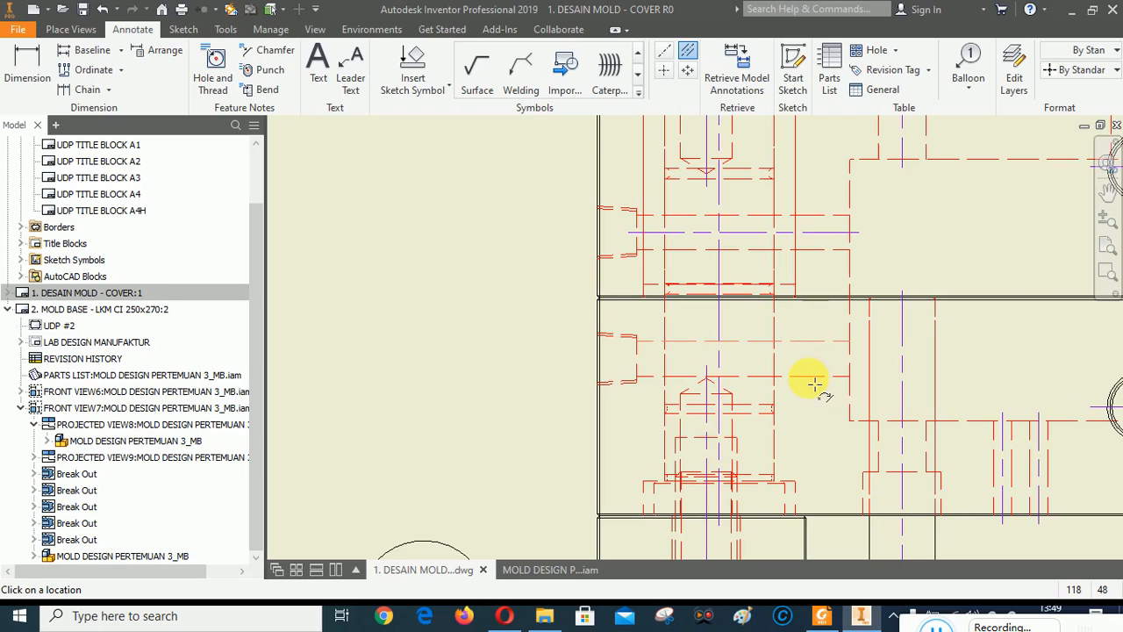
right_click(448, 289)
click(367, 283)
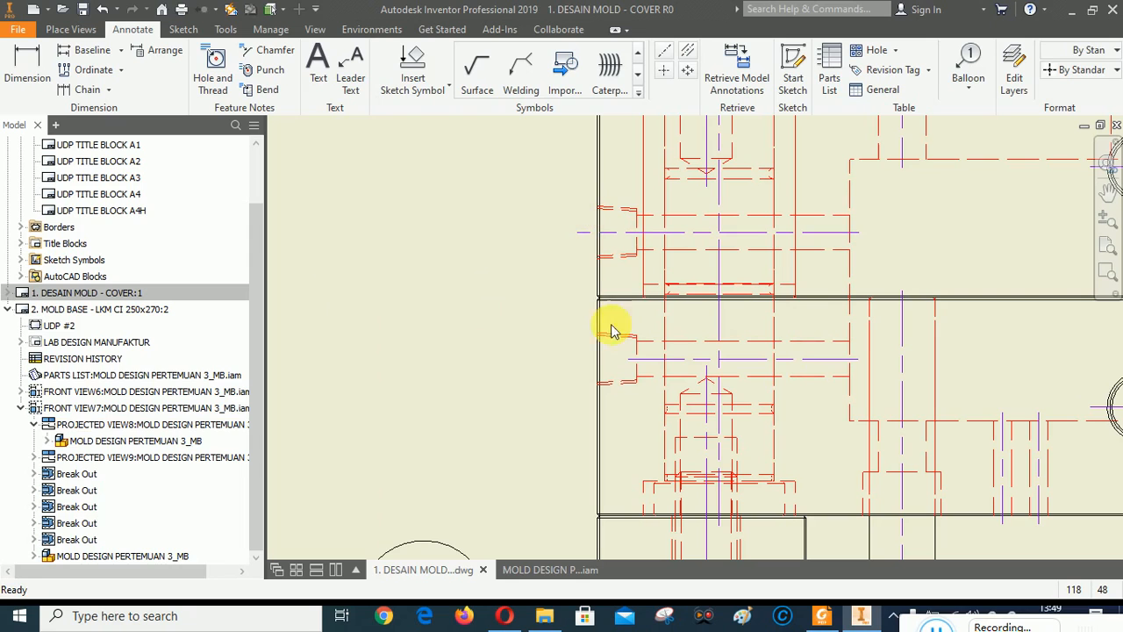
click(594, 341)
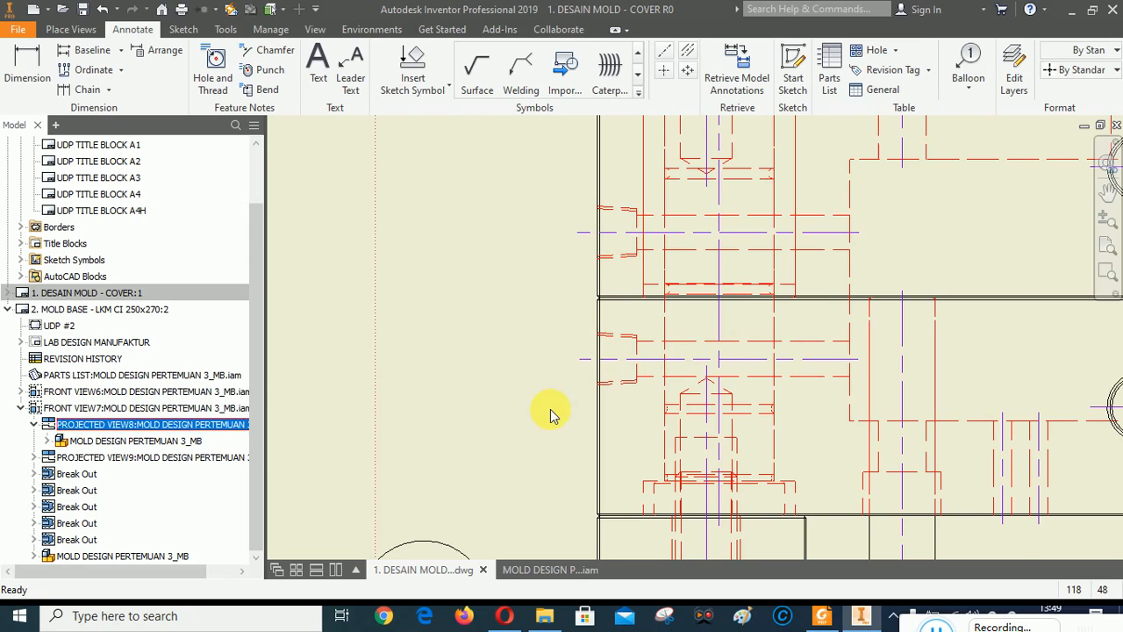
Place center marks on the three cooling holes of the upper mold plate in the front view.
scroll(551, 416, down, 4)
scroll(735, 379, down, 2)
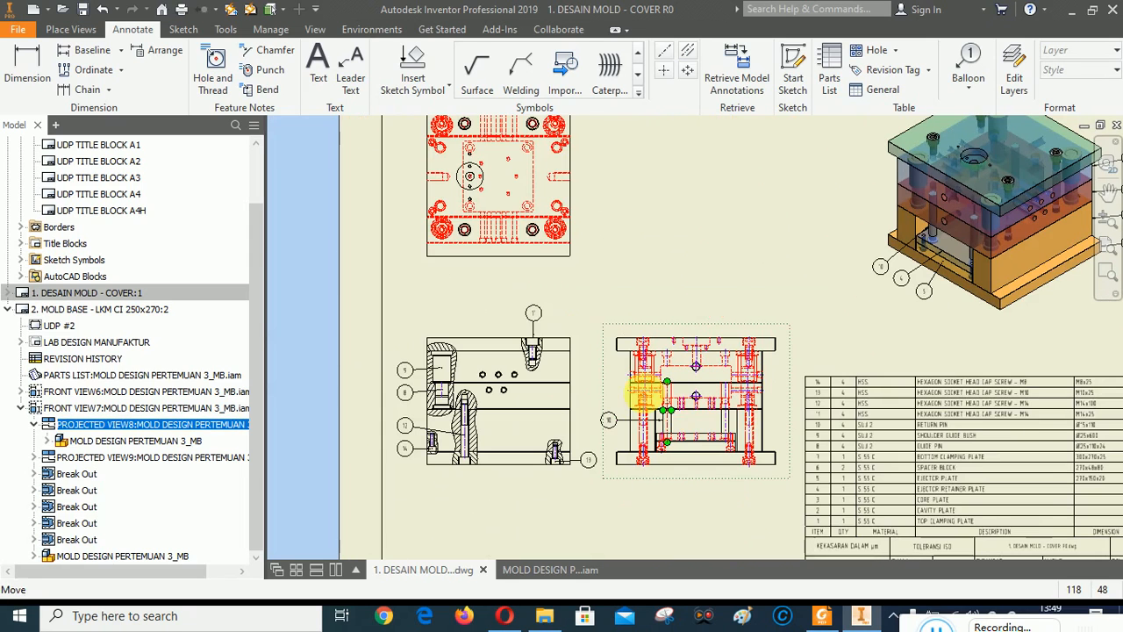
scroll(602, 297, down, 3)
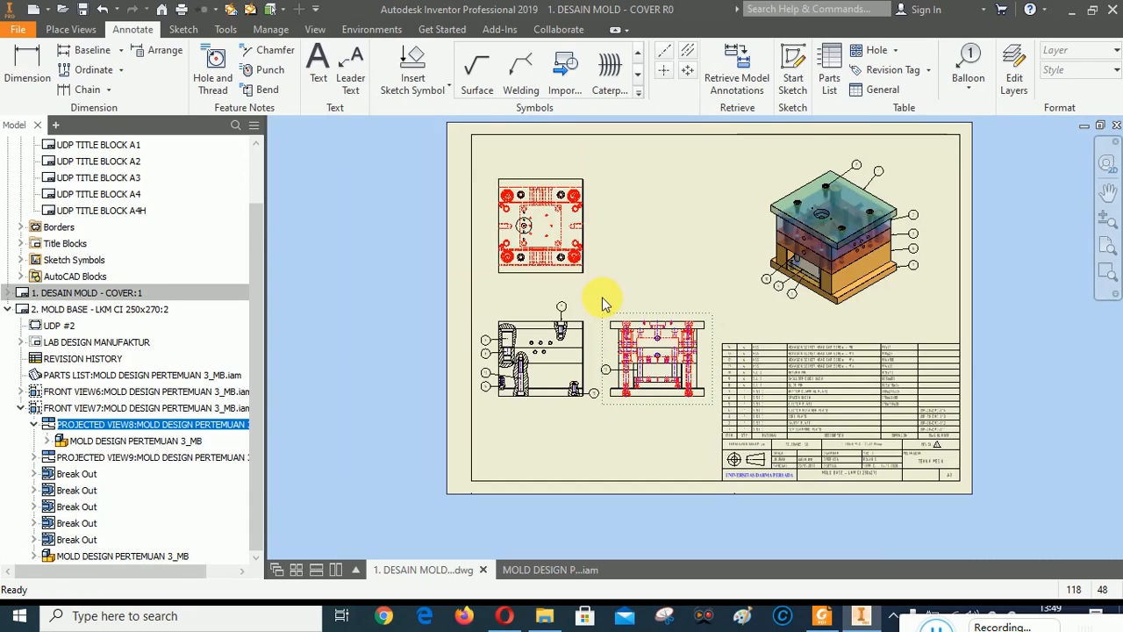
scroll(546, 376, up, 4)
scroll(545, 375, up, 5)
scroll(491, 260, up, 5)
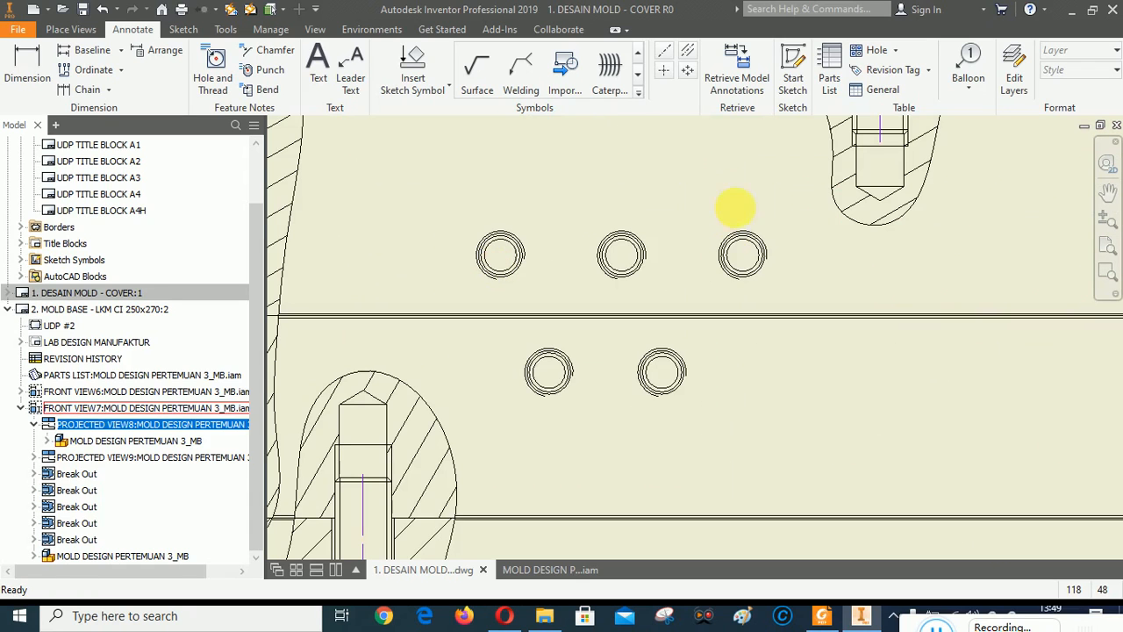
click(664, 69)
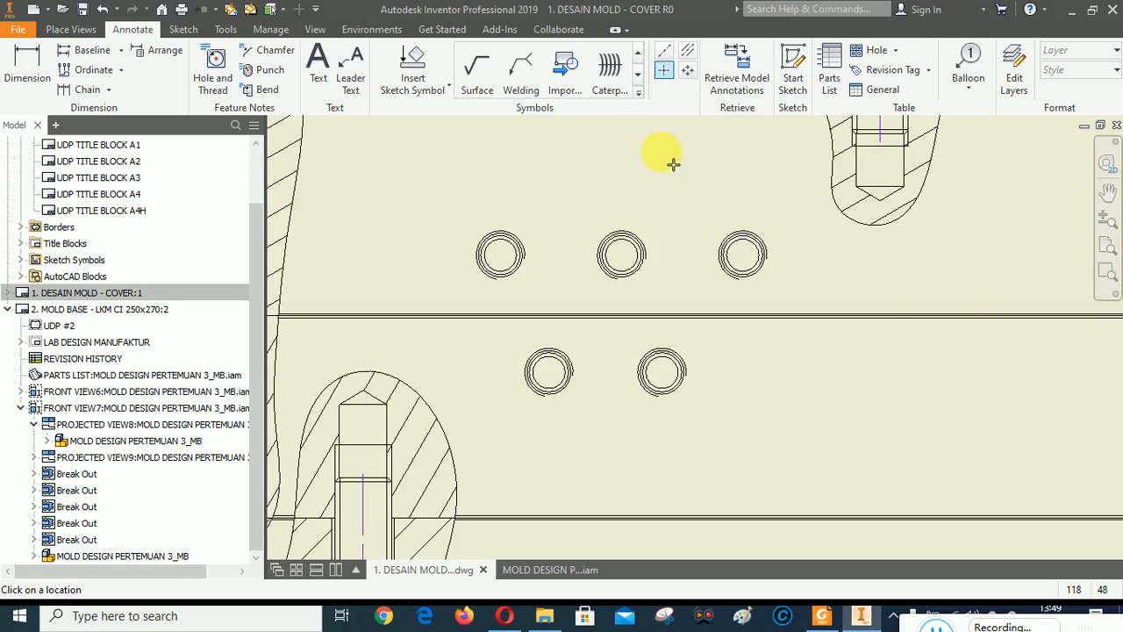
click(640, 241)
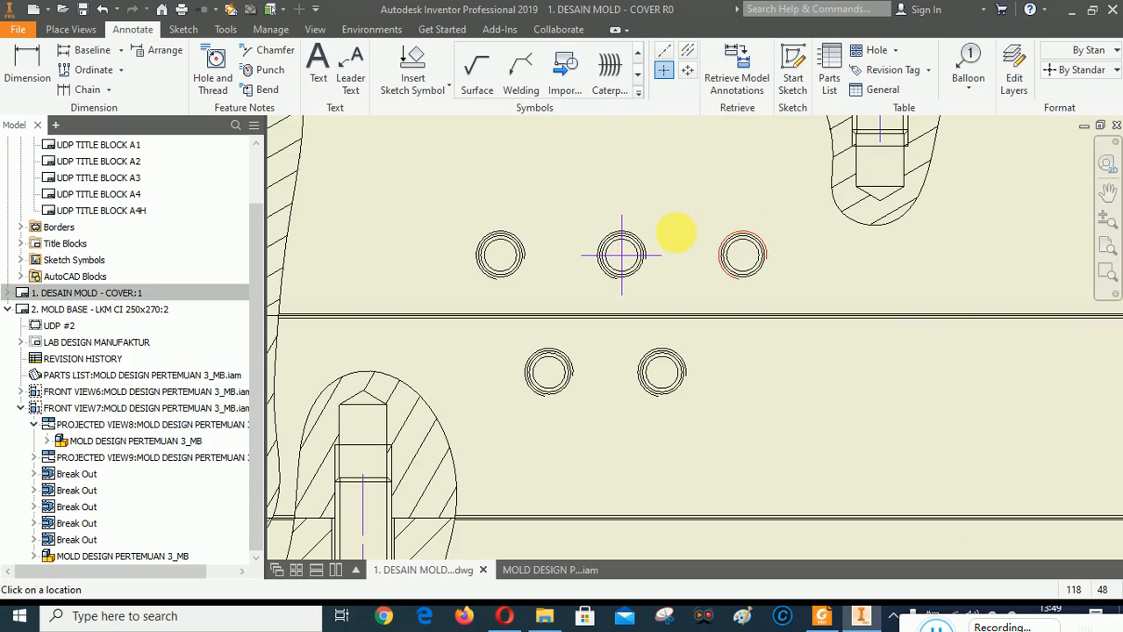
click(518, 239)
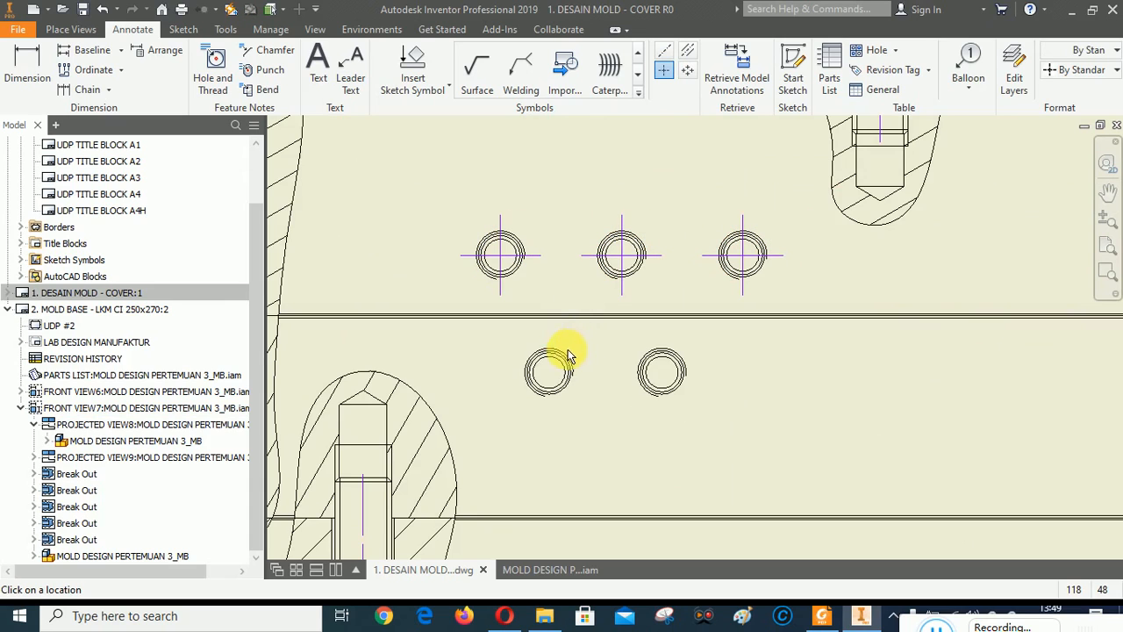
Place center marks on the two cooling holes of the lower mold plate in the front view.
click(600, 365)
click(681, 359)
scroll(768, 423, down, 4)
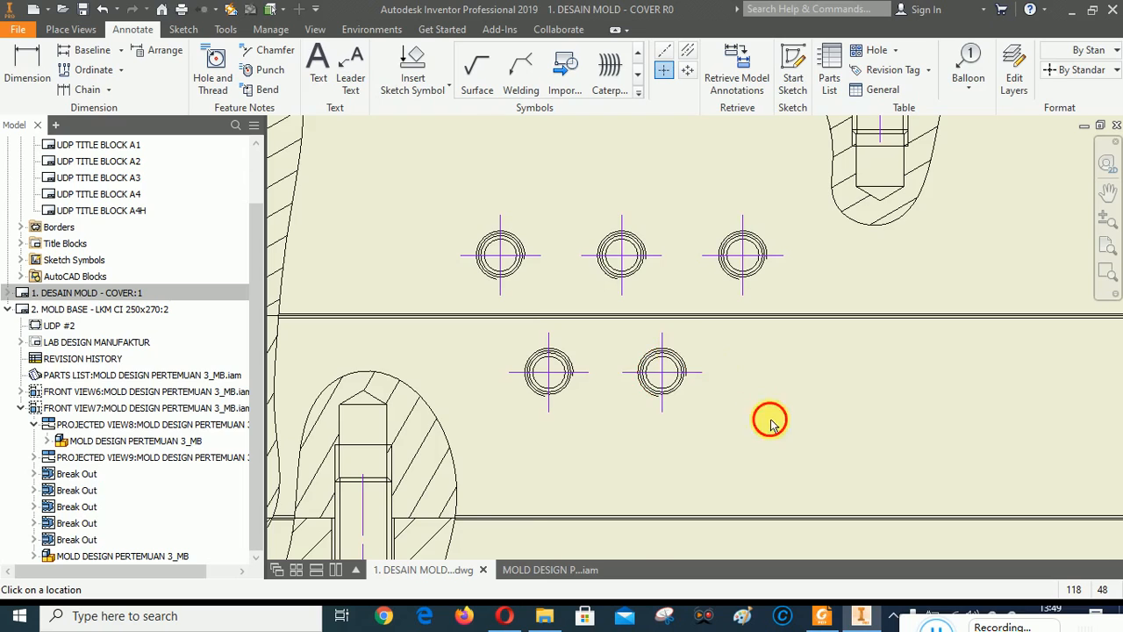
scroll(864, 406, up, 3)
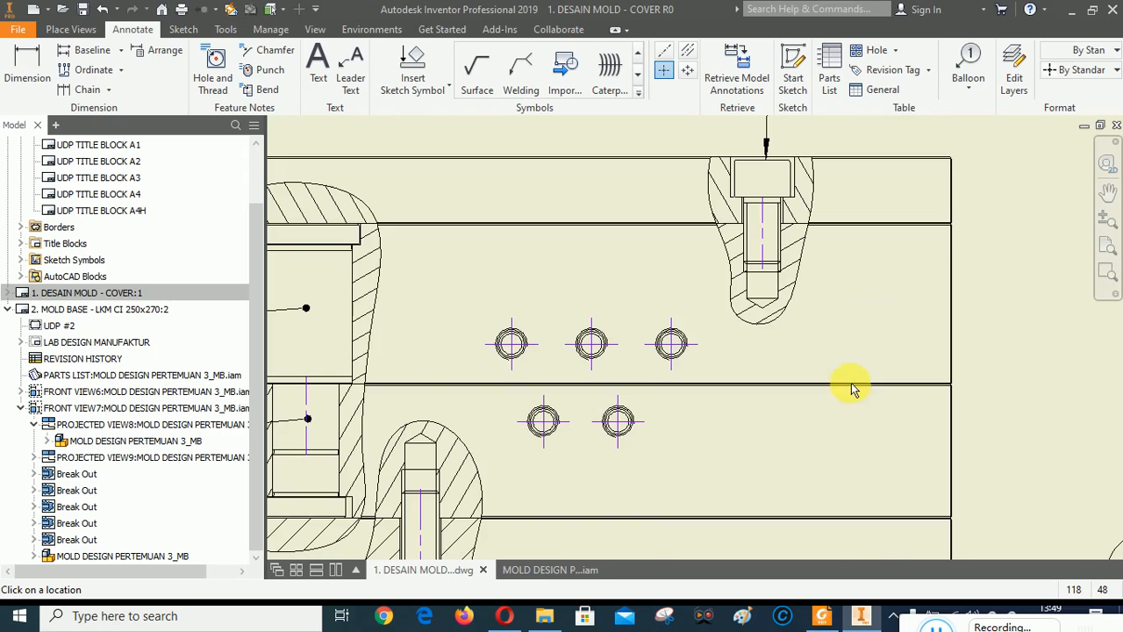
right_click(852, 326)
click(910, 322)
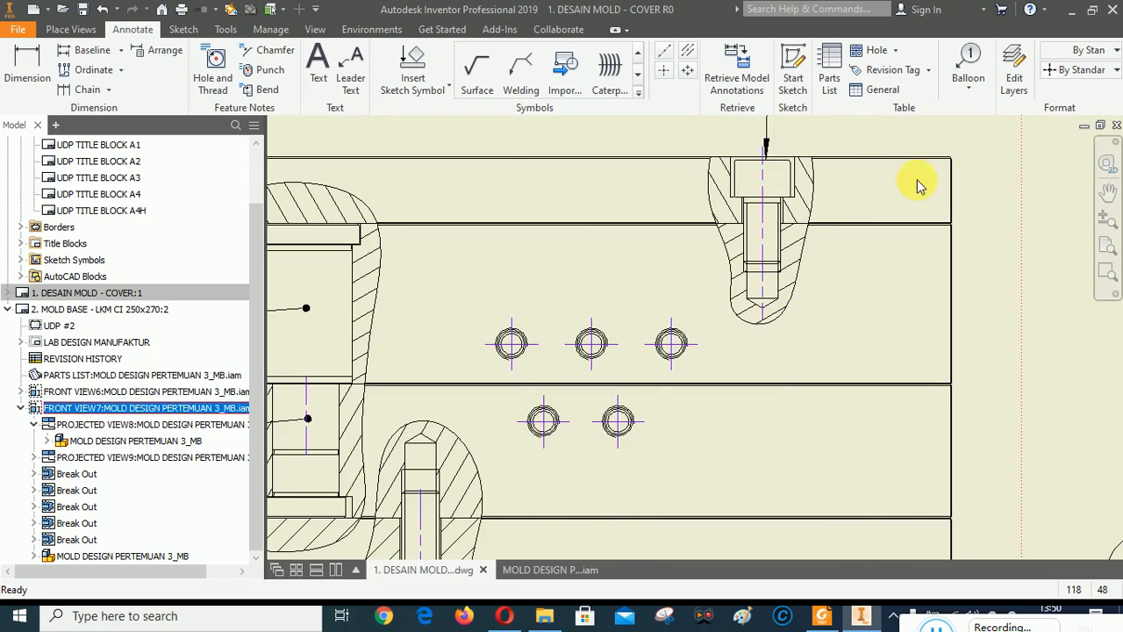
Extend the guide pin's centerline in the front view up through the guide bush and down past the pin head.
scroll(922, 183, down, 4)
scroll(737, 251, up, 4)
scroll(575, 373, down, 2)
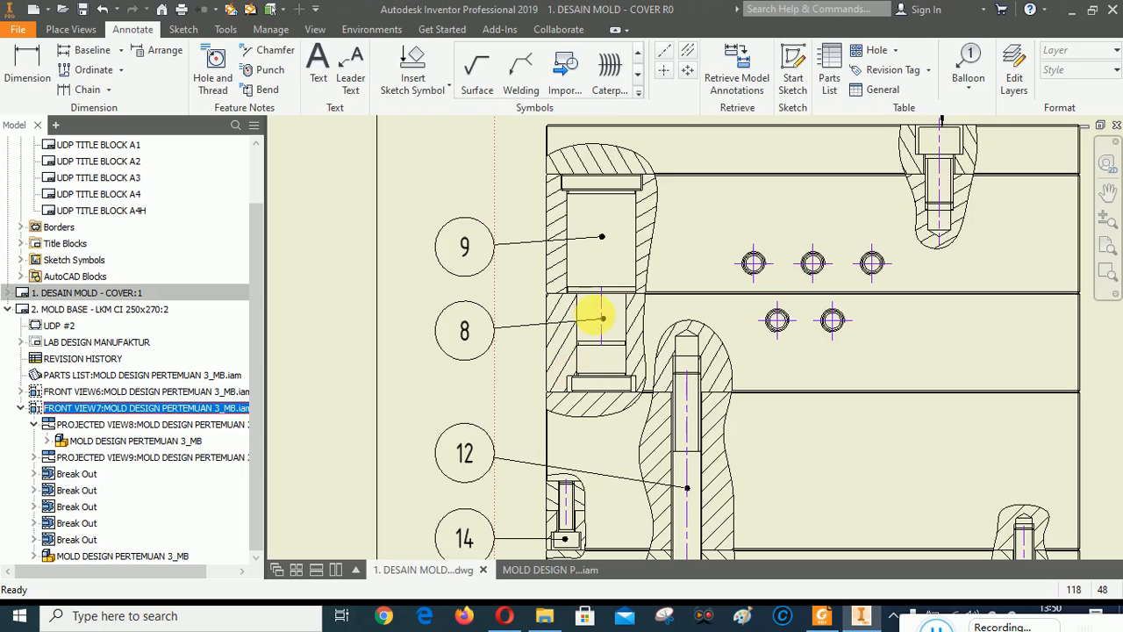
drag(602, 288, 628, 165)
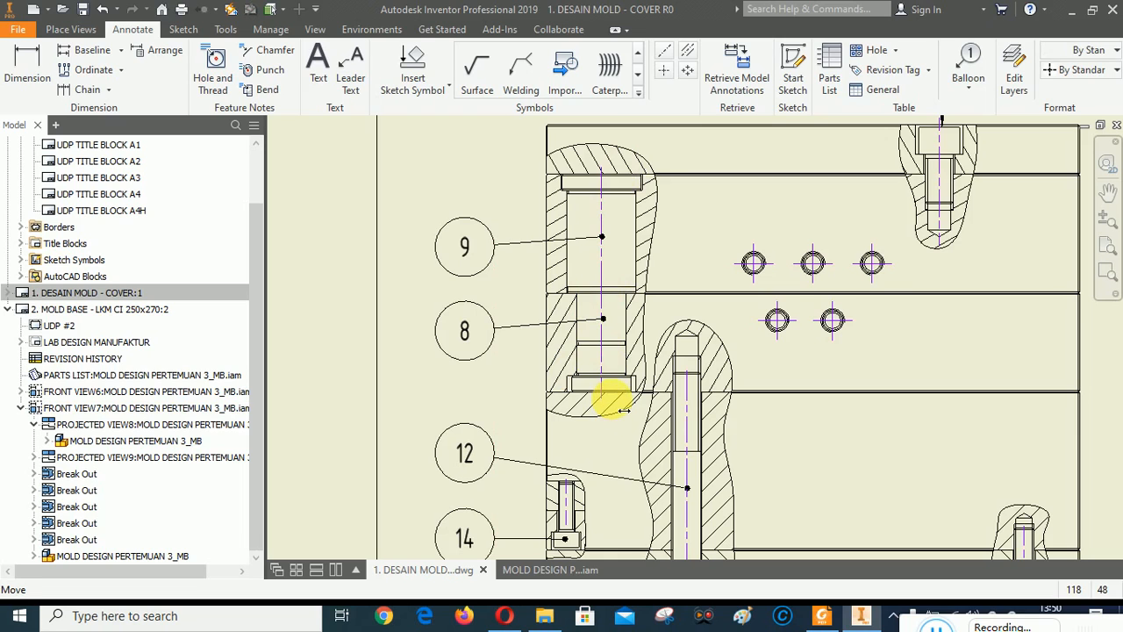
Move the leader dots of balloons 8, 9 and 12 off the centerlines, keeping each inside its part.
scroll(611, 323, up, 3)
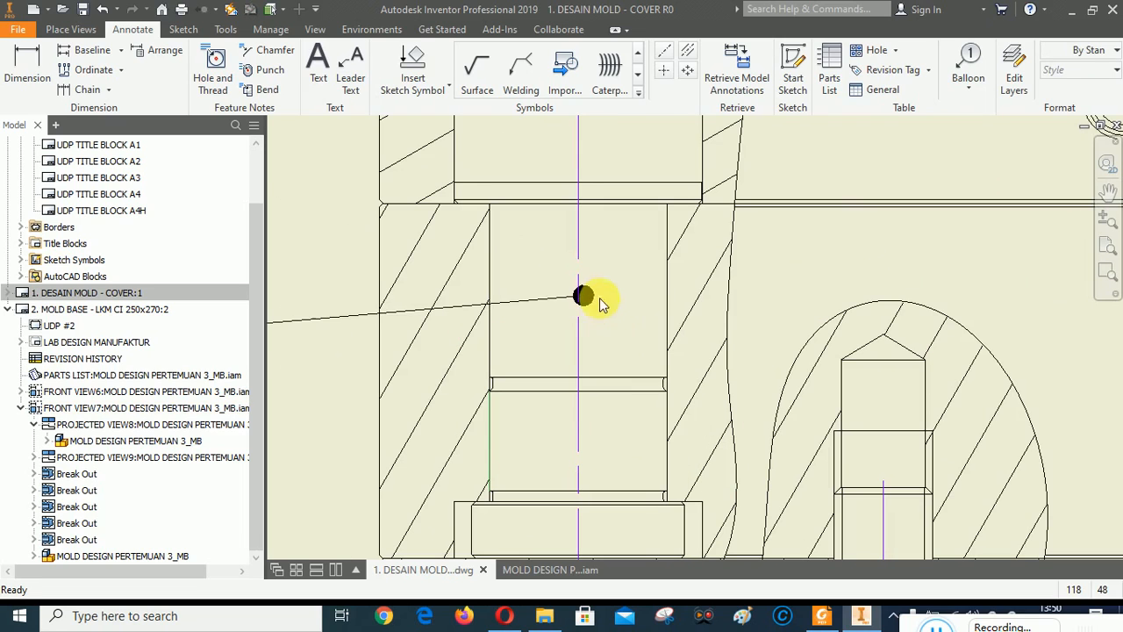
drag(585, 298, 546, 293)
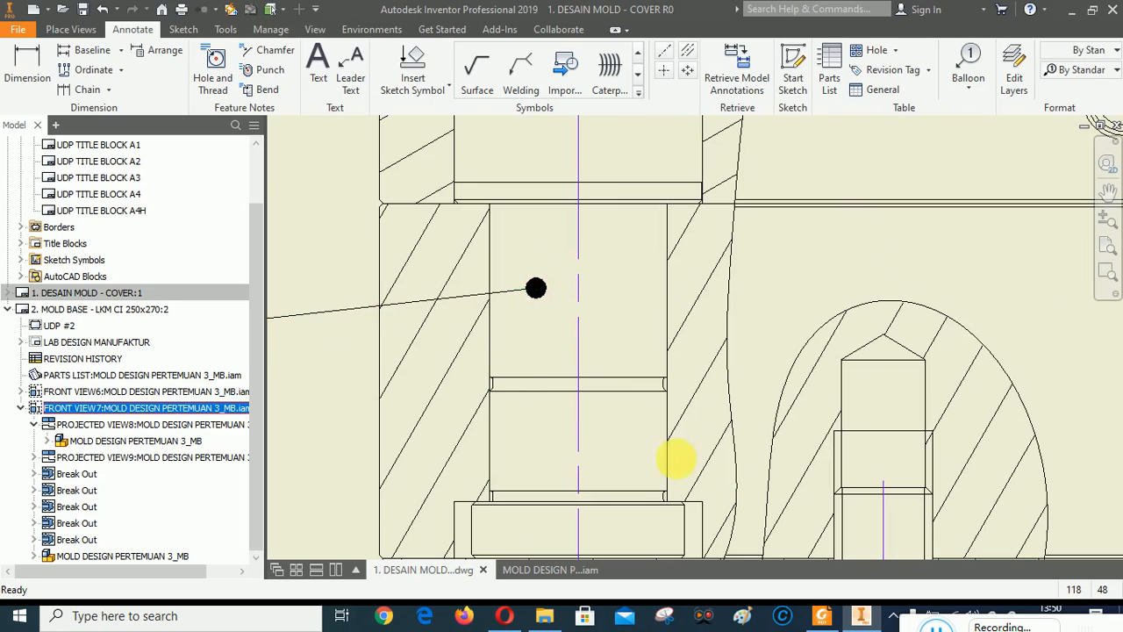
scroll(709, 461, down, 3)
scroll(651, 323, up, 3)
drag(708, 236, 625, 228)
scroll(542, 299, down, 3)
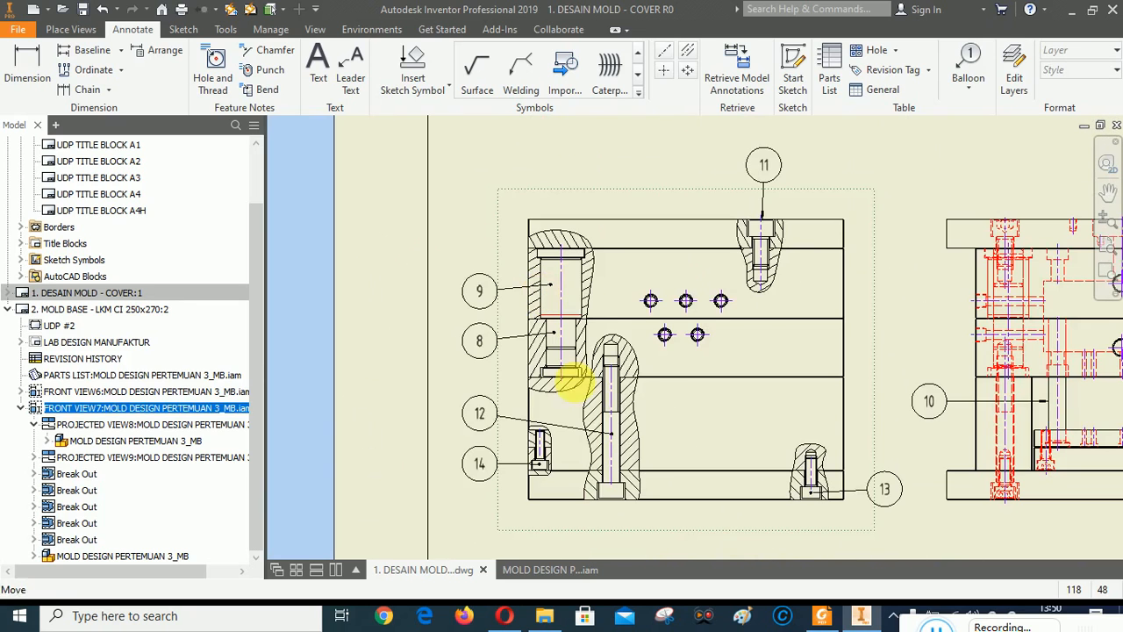
scroll(609, 452, up, 2)
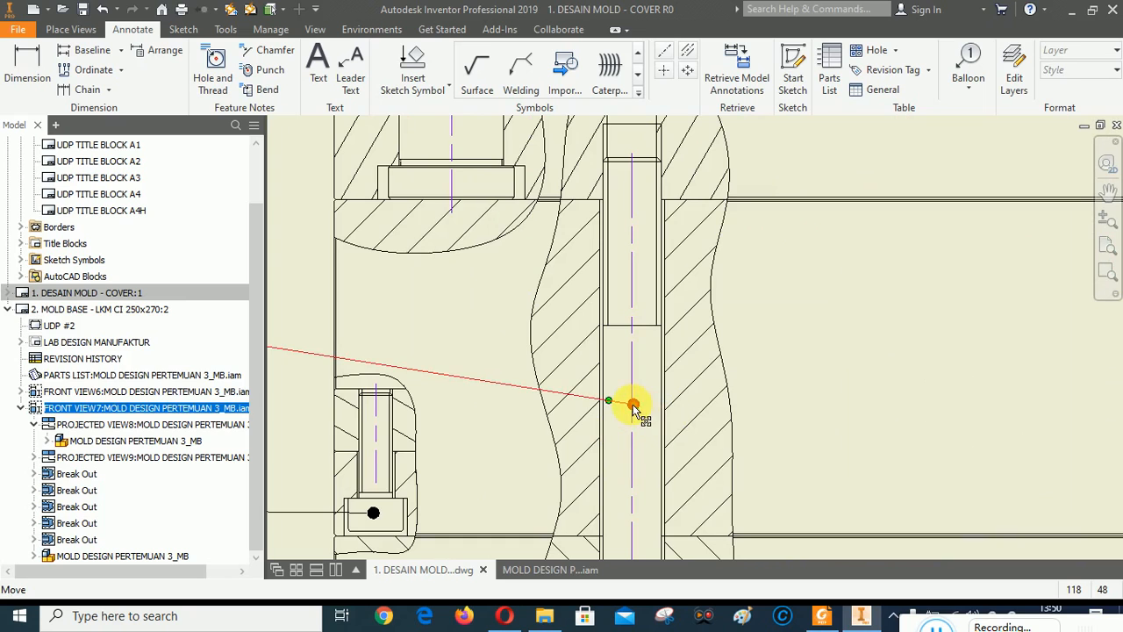
drag(635, 402, 618, 389)
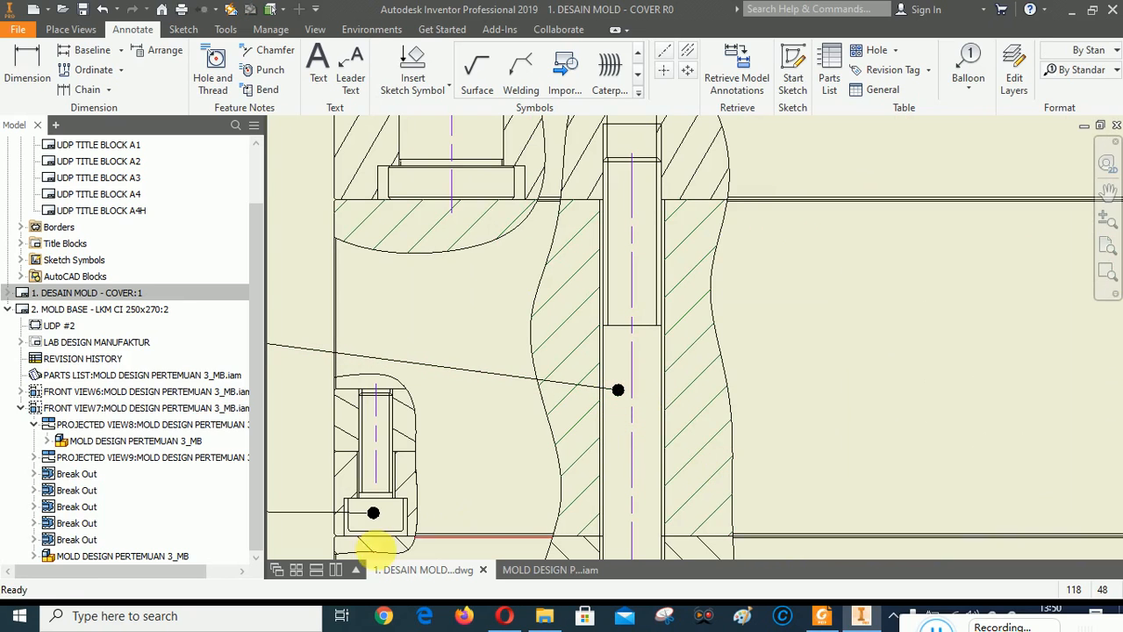
Shift balloon 14's leader dot sideways off the screw's centerline within the screw head.
scroll(371, 552, up, 3)
scroll(597, 435, down, 5)
scroll(624, 427, up, 4)
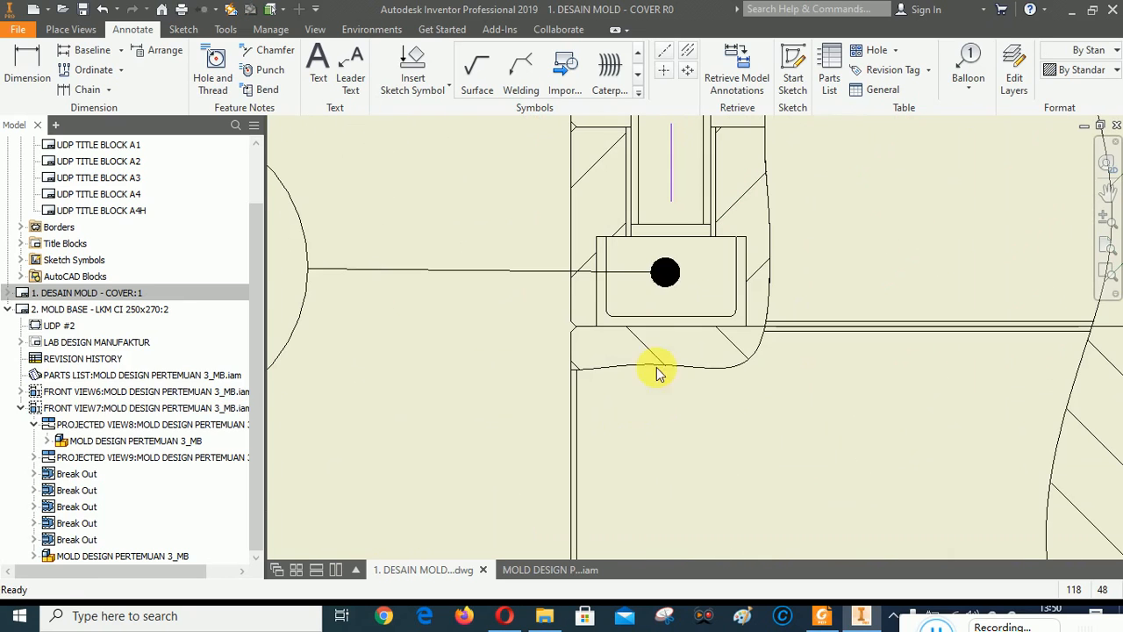
drag(665, 272, 641, 274)
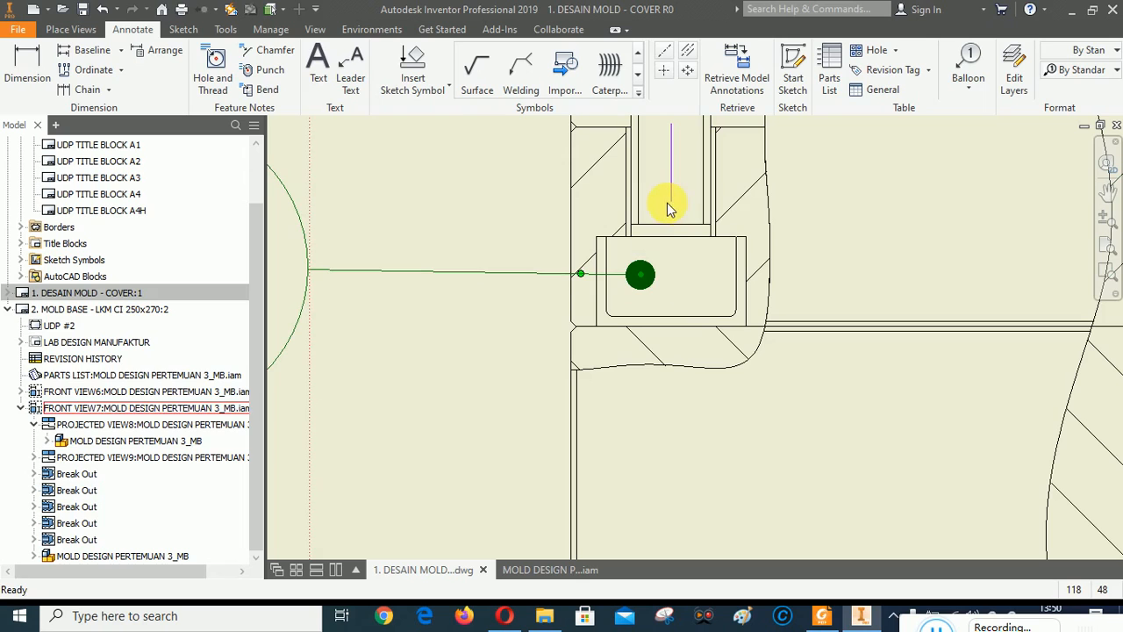
Extend the centerline of the screw tagged 14 down through its head to just past the head's underside.
drag(670, 202, 692, 290)
drag(680, 349, 680, 360)
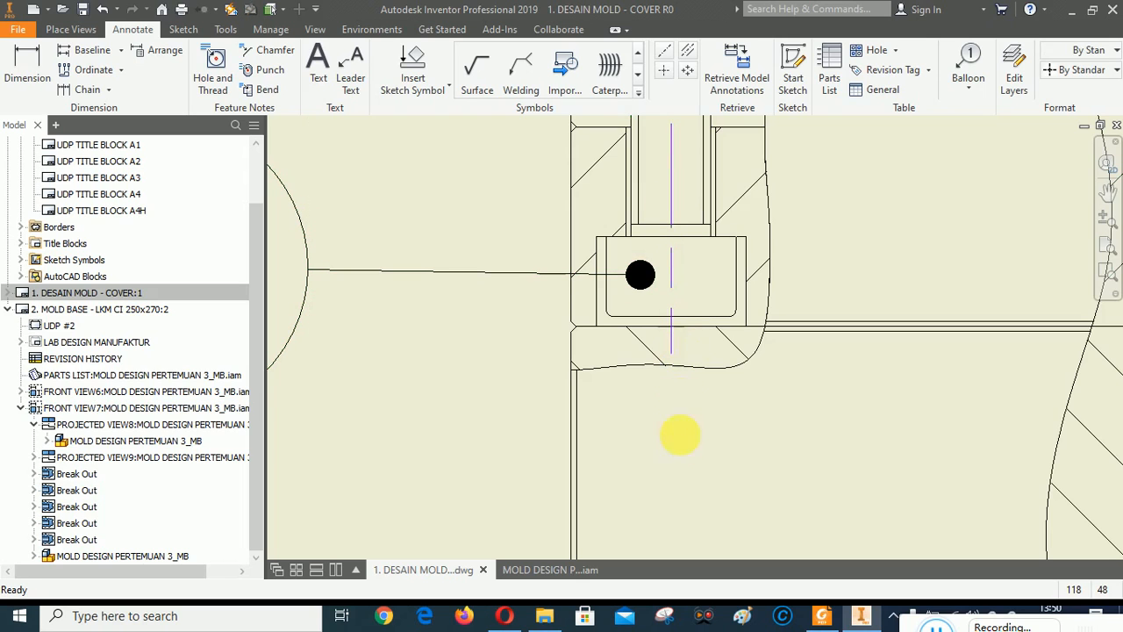
scroll(647, 485, up, 3)
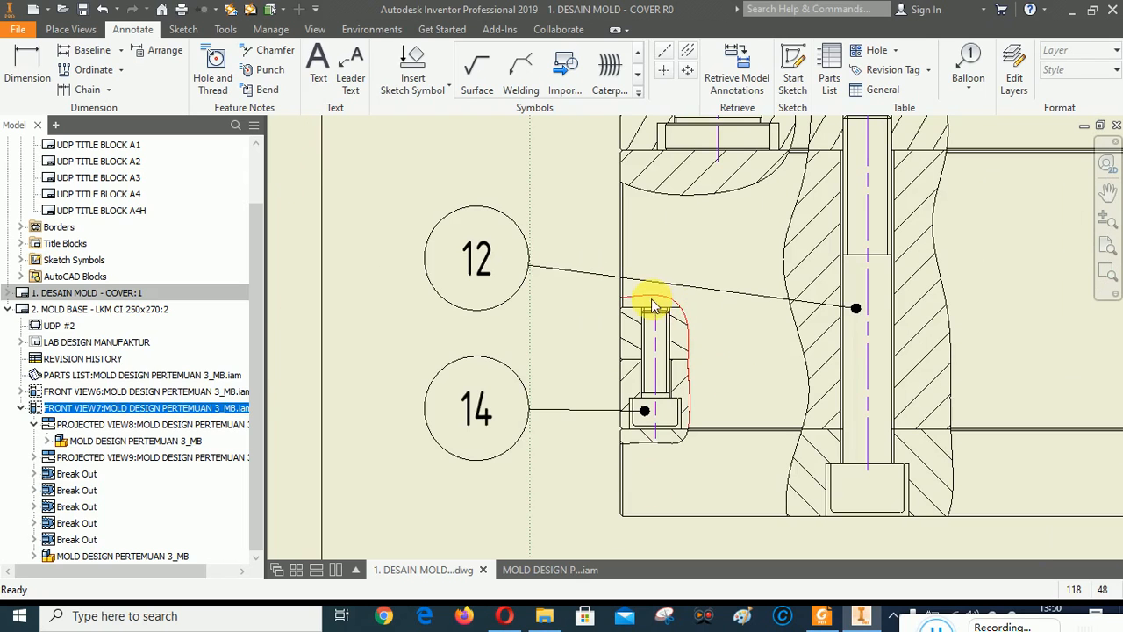
mouse_move(668, 314)
mouse_down()
mouse_move(678, 305)
mouse_move(657, 309)
mouse_up()
scroll(501, 325, up, 1)
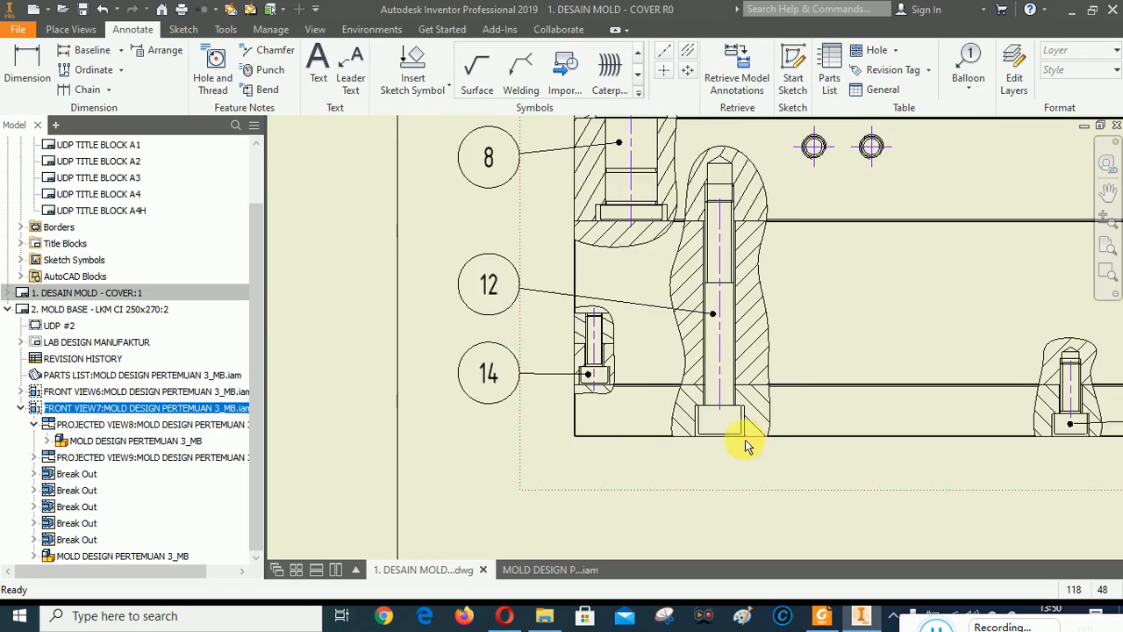
Extend the centerline of the long screw tagged 12 beyond the screw head and past the drilled hole's tip.
scroll(710, 389, down, 2)
drag(700, 382, 711, 448)
scroll(533, 501, up, 3)
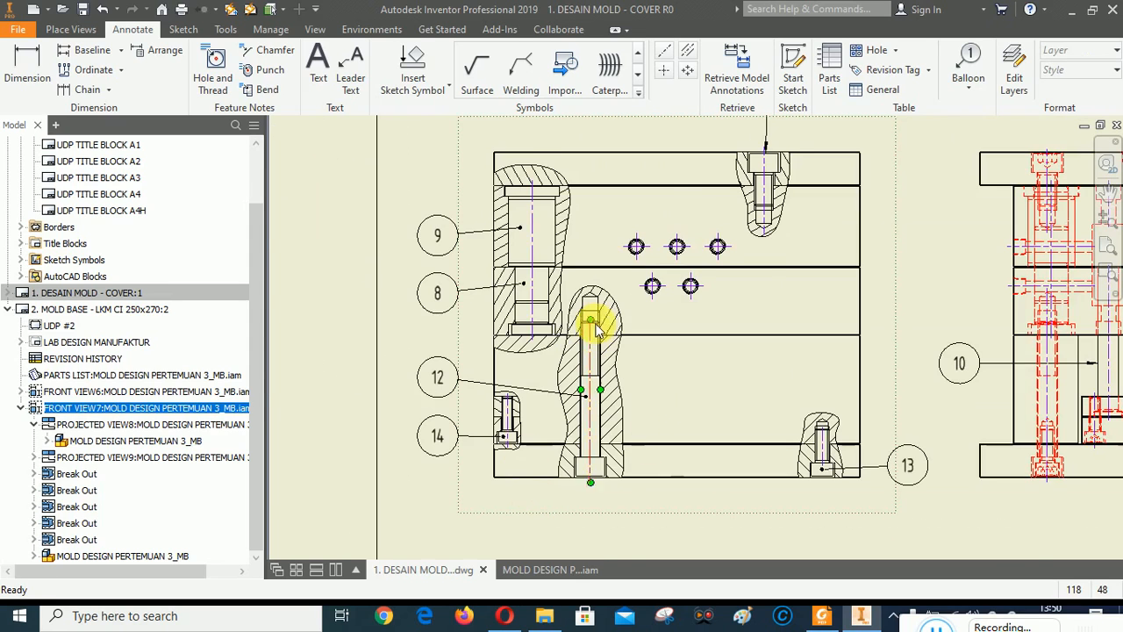
scroll(590, 319, down, 2)
drag(585, 318, 610, 257)
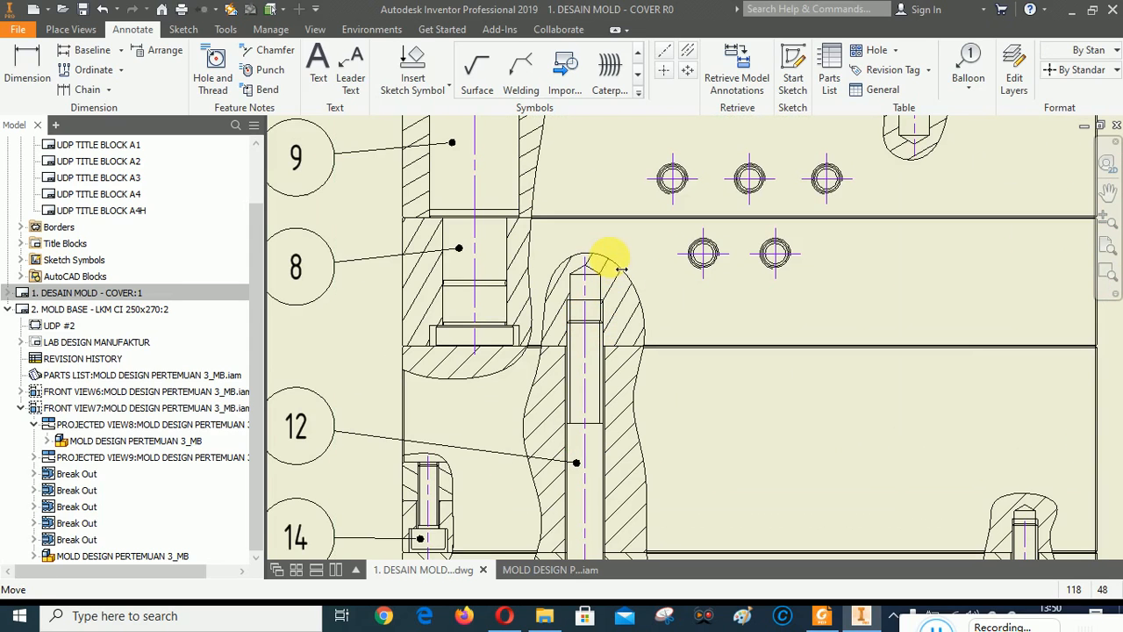
click(477, 321)
scroll(483, 325, up, 3)
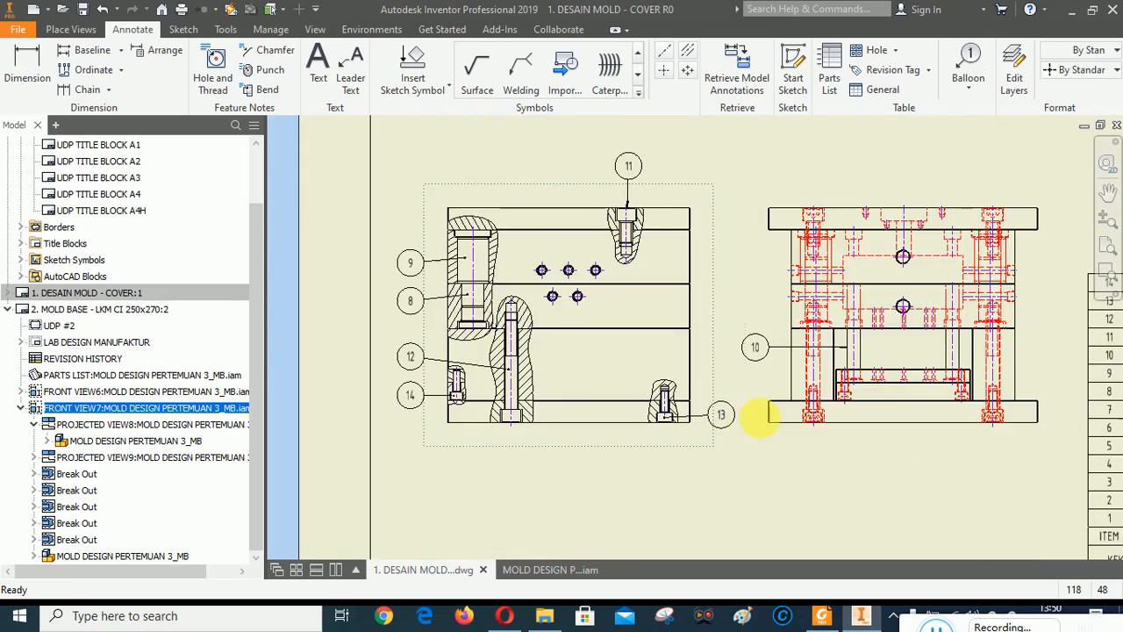
Extend the centerline of the screw tagged 13 past the base plate's bottom edge and beyond the hole's tip.
scroll(742, 422, down, 3)
scroll(428, 427, down, 5)
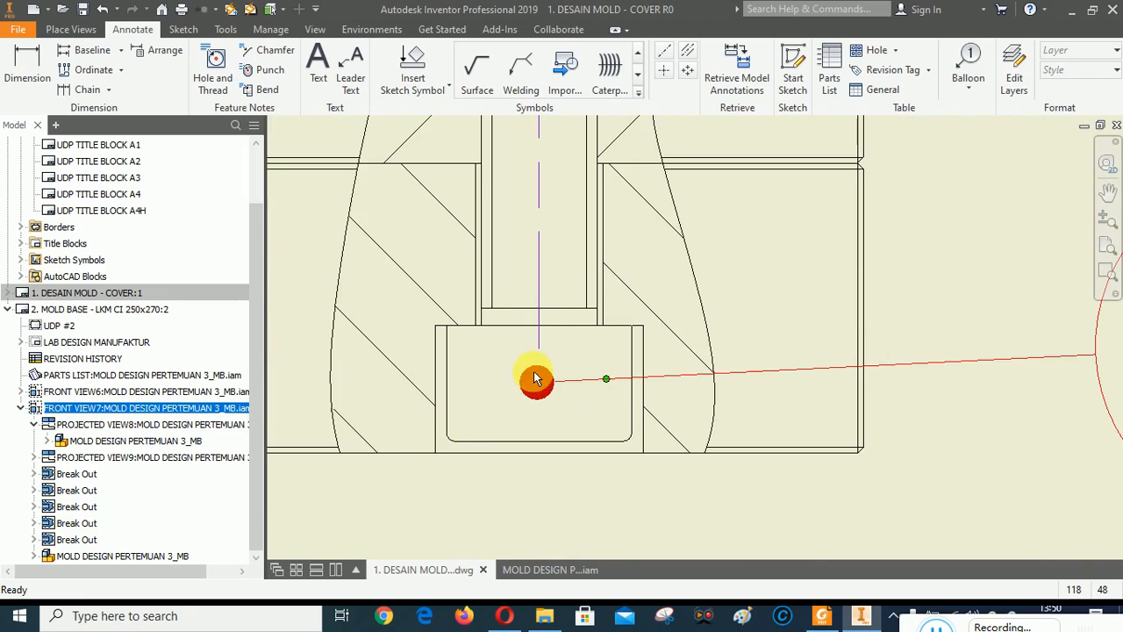
click(541, 348)
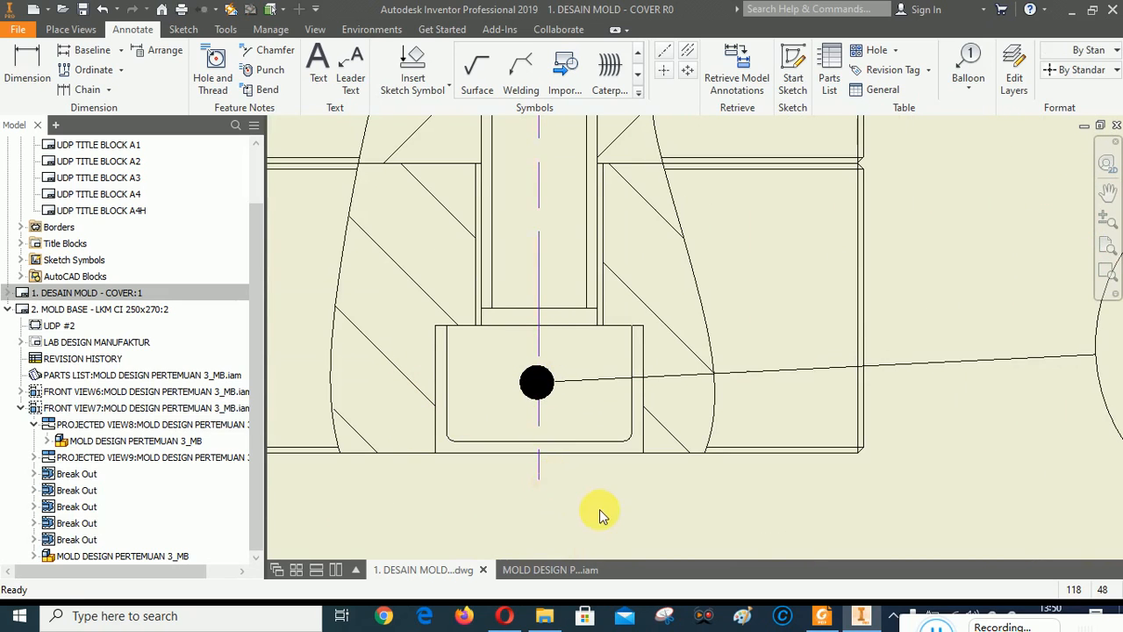
scroll(600, 513, up, 2)
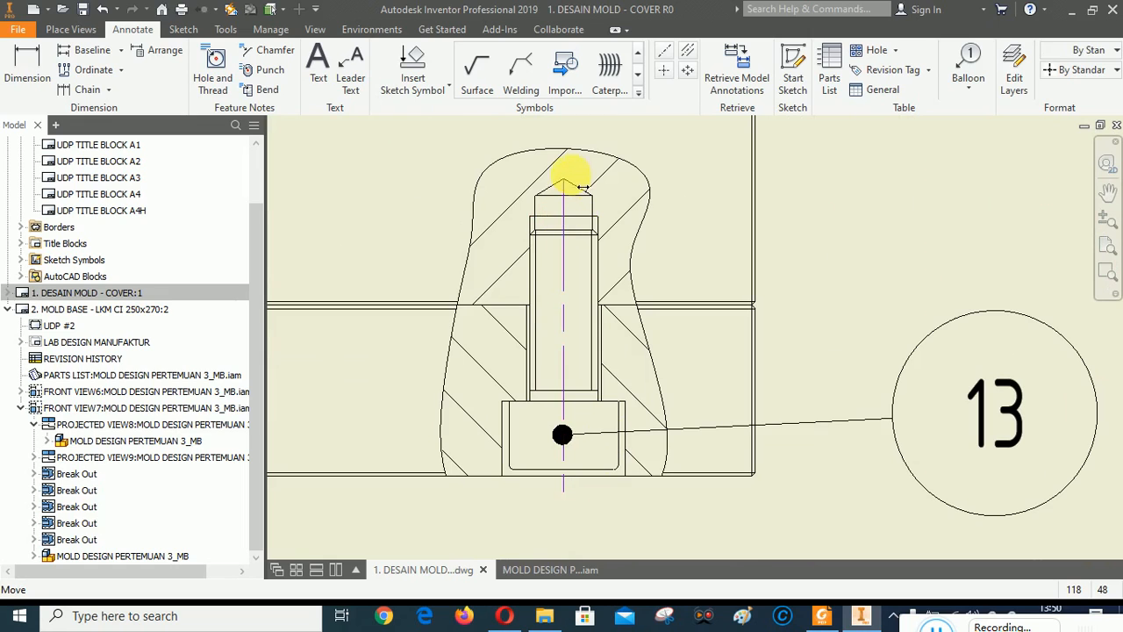
click(566, 171)
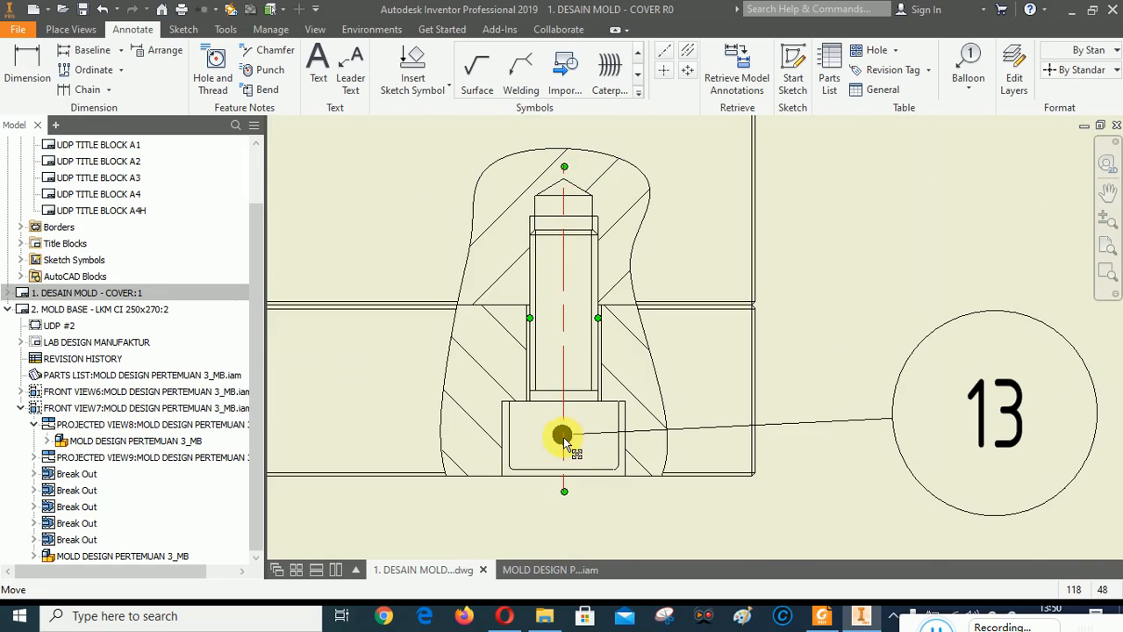
Shift balloon 13's leader dot sideways off the centerline while keeping it inside the screw head.
click(557, 439)
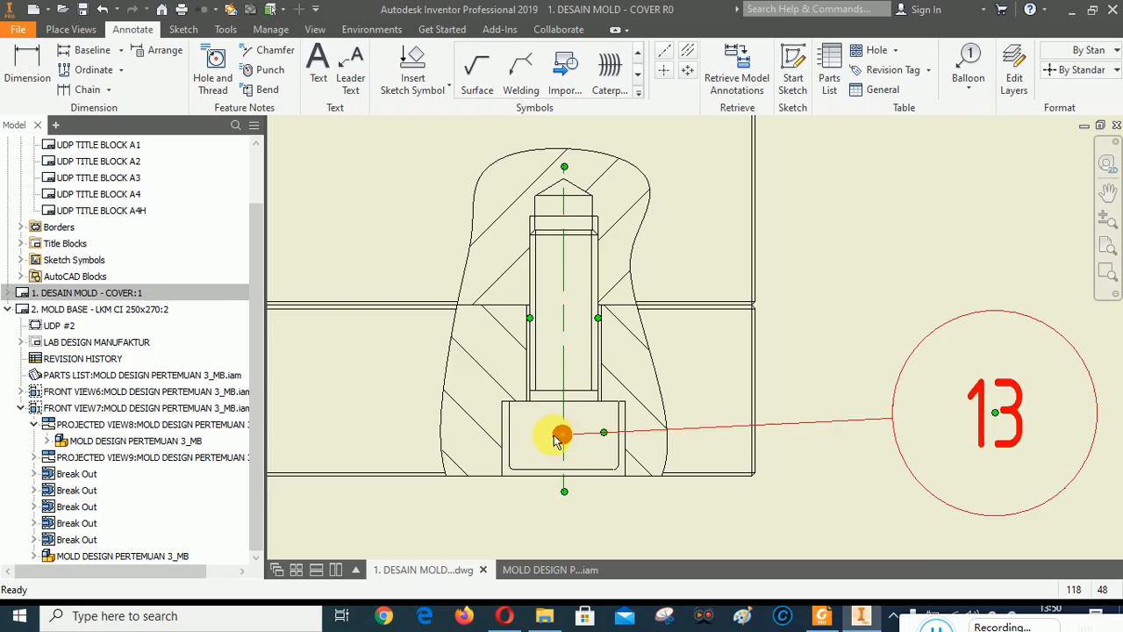
scroll(570, 439, up, 5)
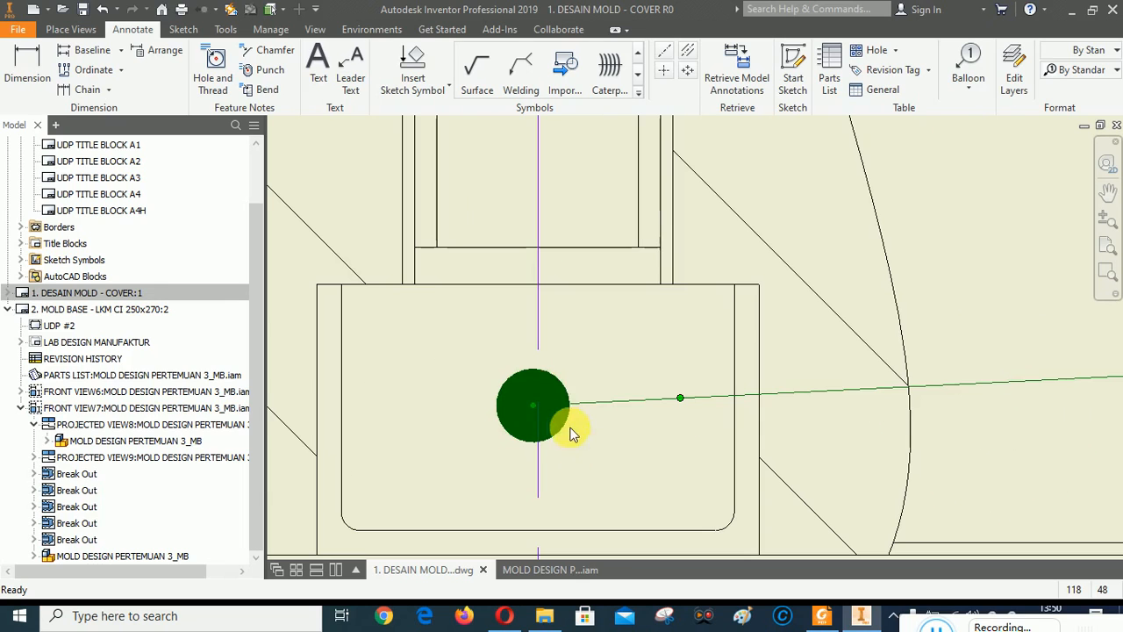
drag(531, 408, 636, 406)
click(634, 451)
Add center marks to the guide pin circles, the hex socket screw and the small screw in the top view's upper-left corner.
scroll(634, 451, down, 8)
scroll(746, 430, down, 5)
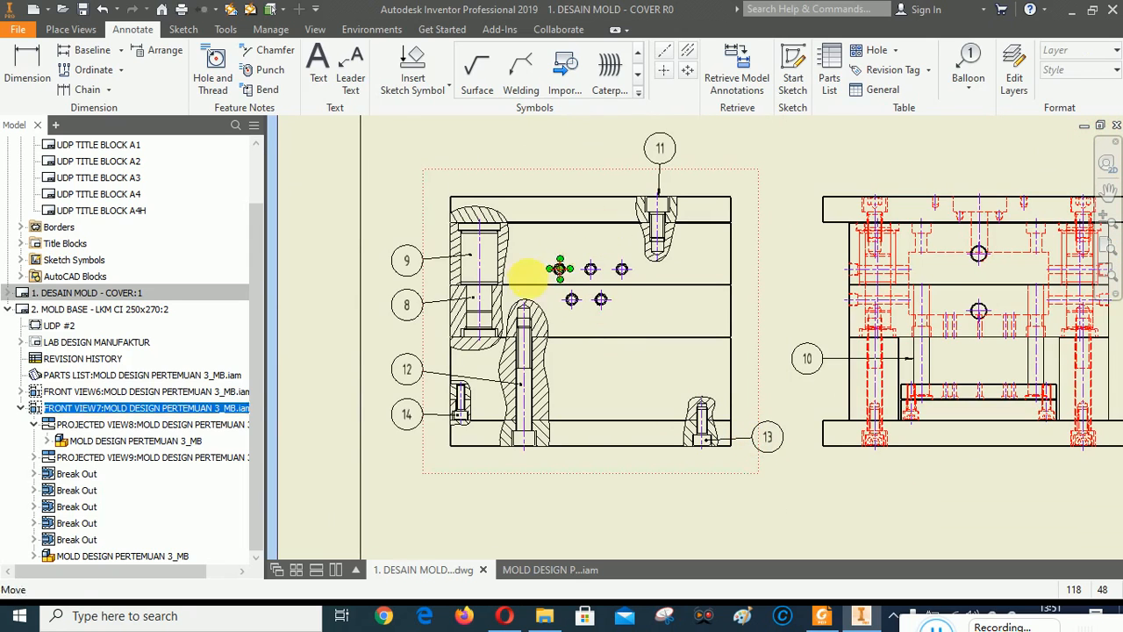
scroll(579, 377, down, 5)
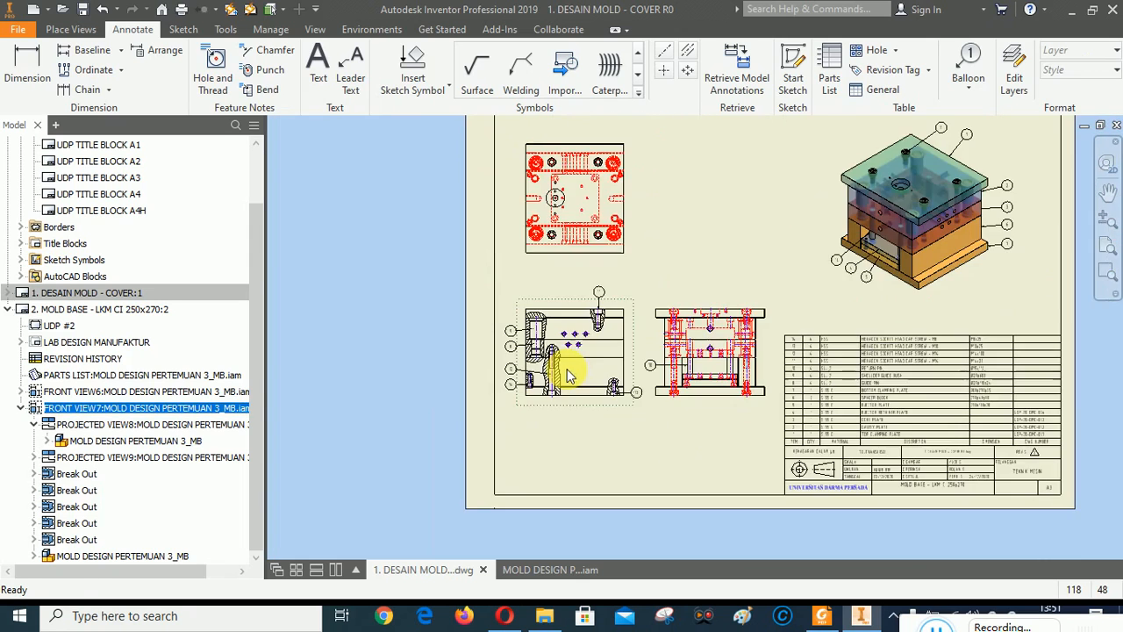
scroll(539, 166, up, 4)
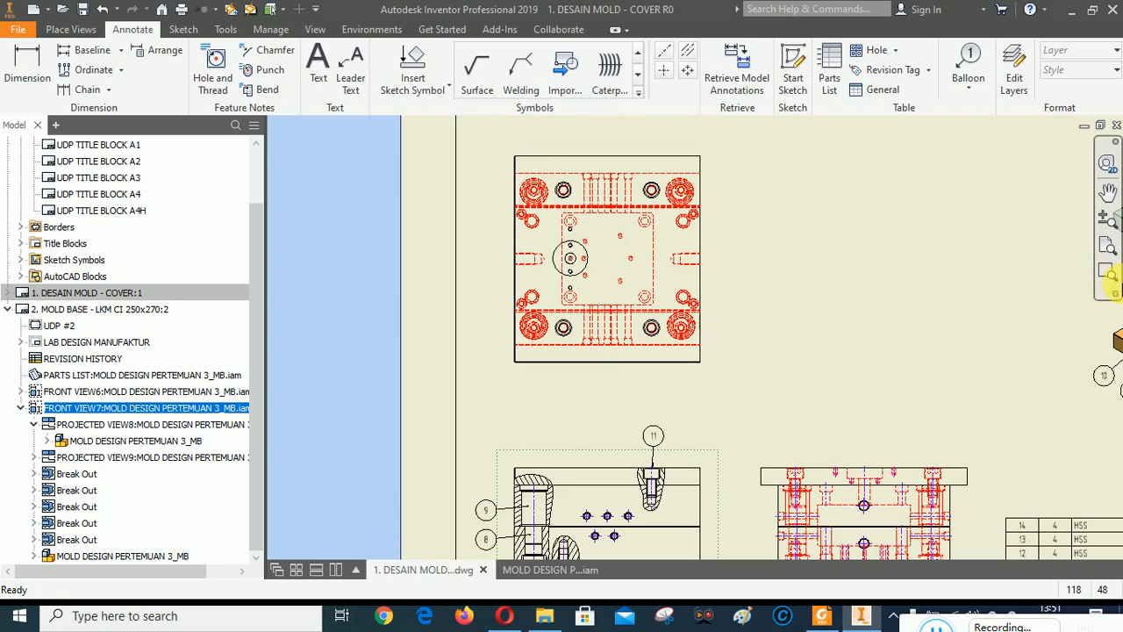
click(1107, 272)
drag(493, 184, 714, 376)
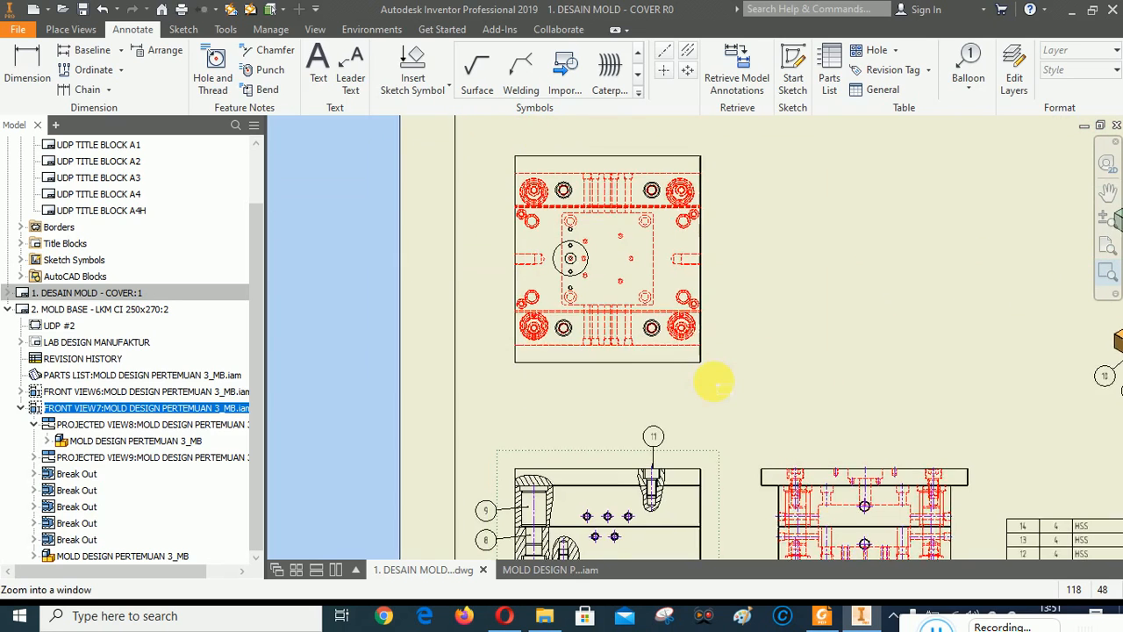
click(664, 70)
scroll(597, 203, up, 5)
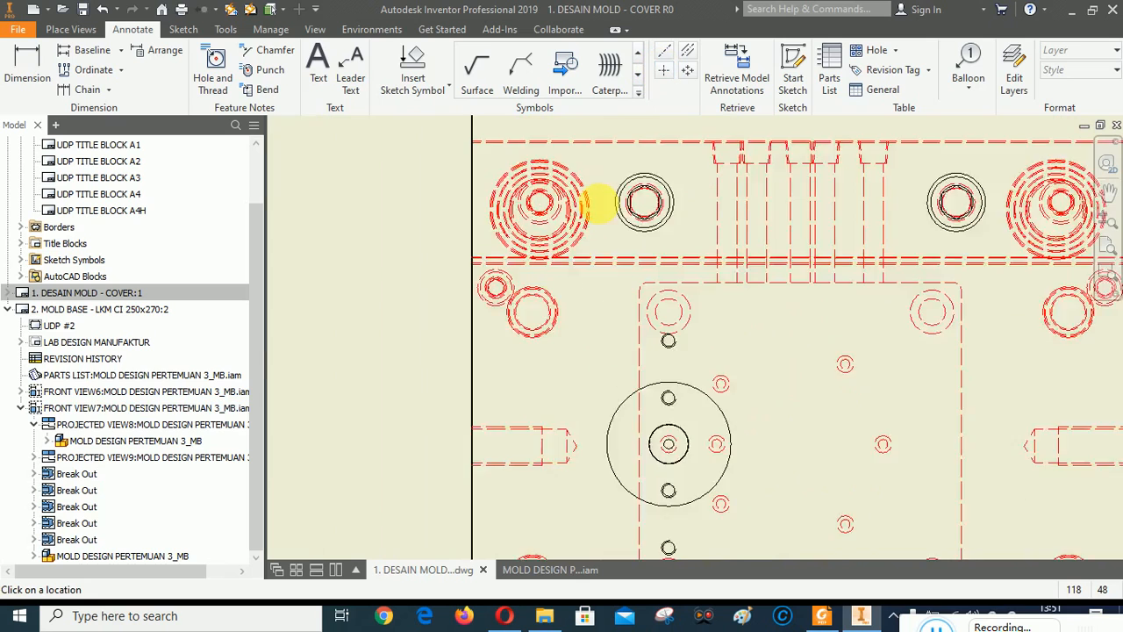
scroll(562, 158, up, 2)
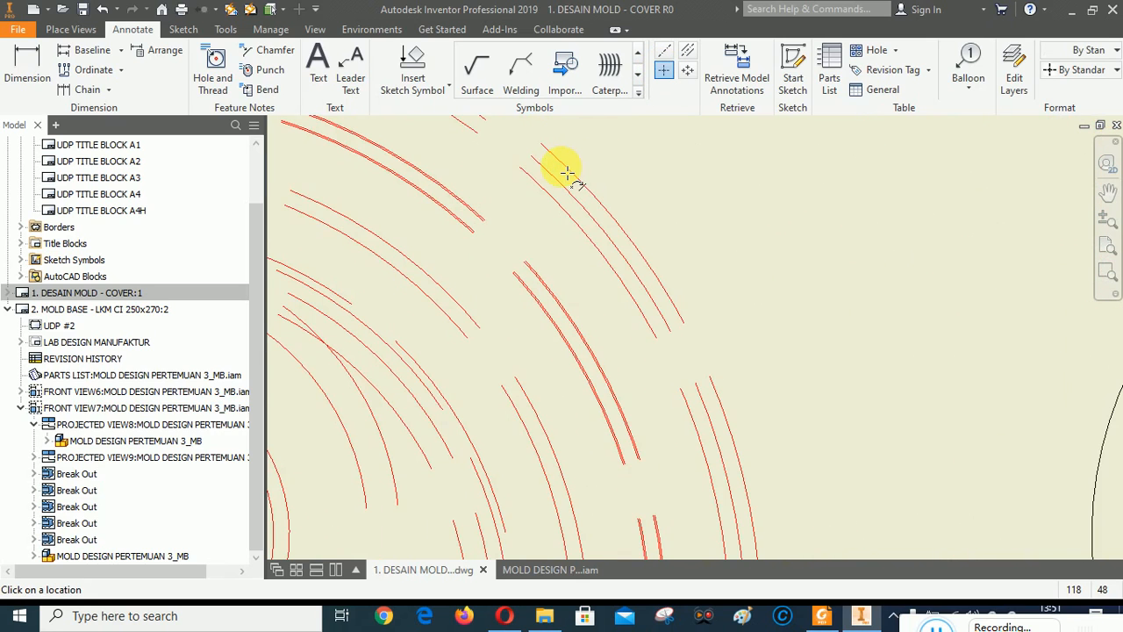
scroll(569, 171, down, 4)
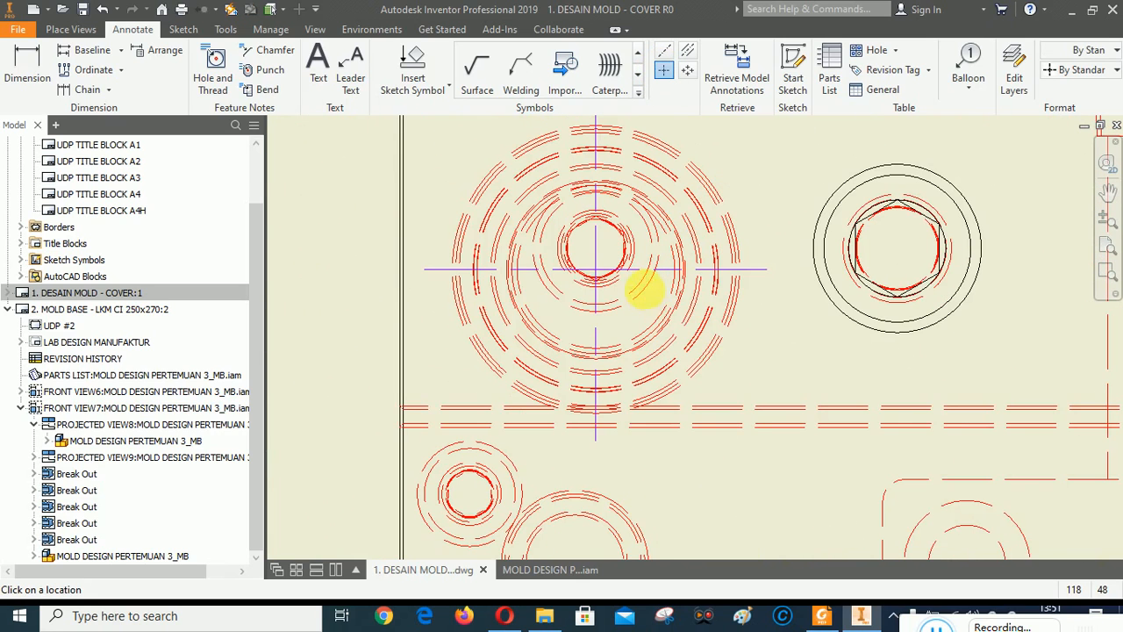
click(904, 329)
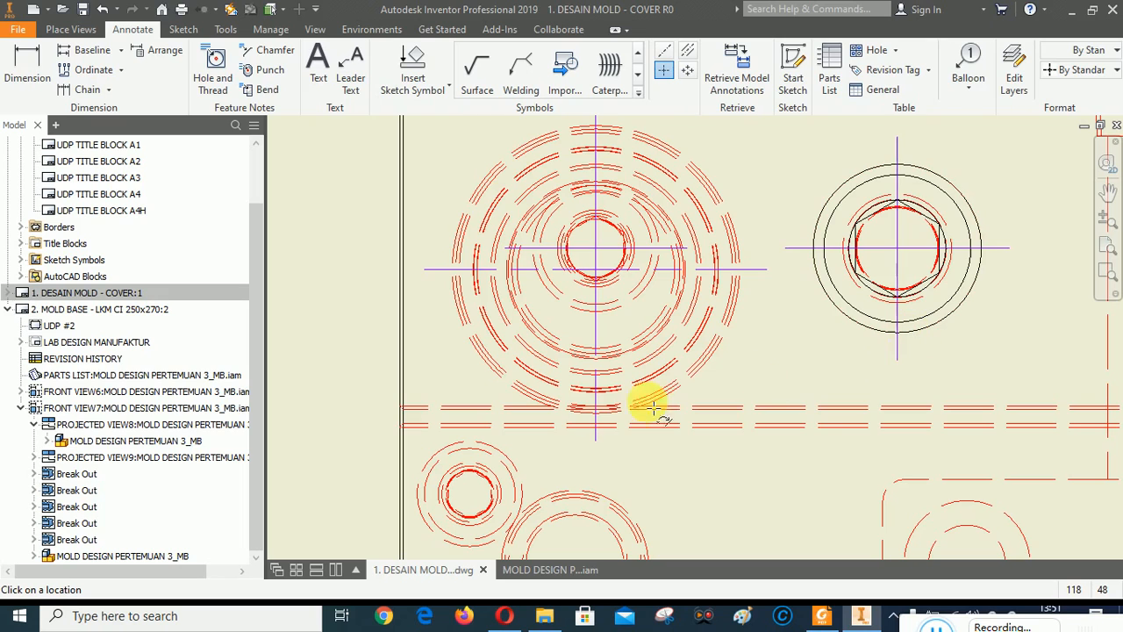
click(515, 462)
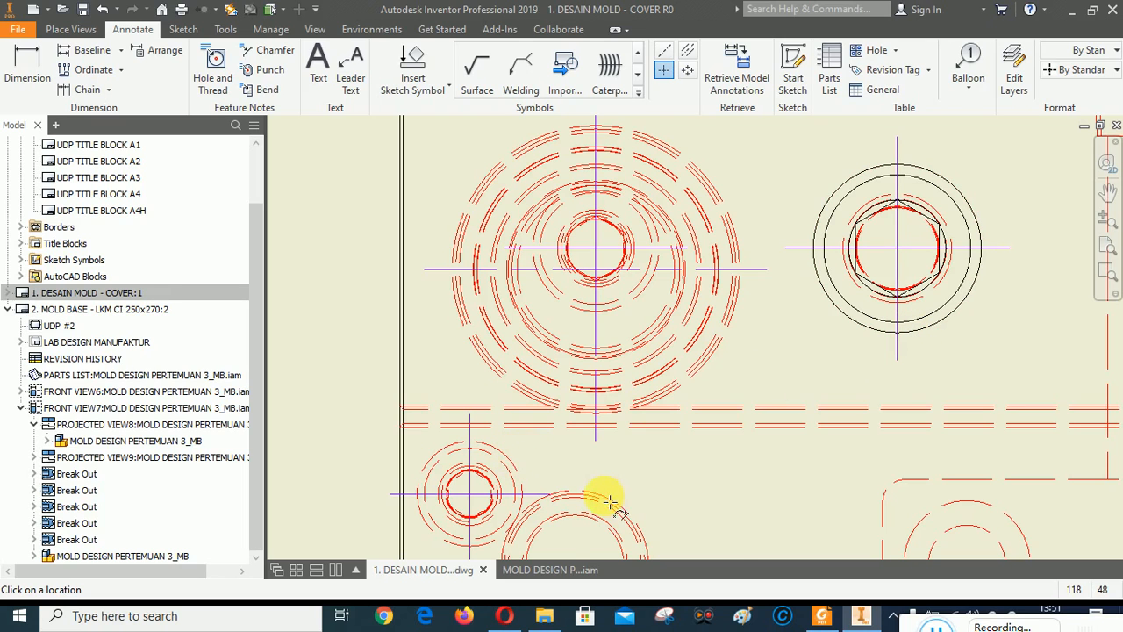
Add center marks to the double circle beside the small screw, the dashed plate's upper-left corner circle and the small hole below it.
scroll(782, 492, down, 3)
scroll(614, 476, up, 3)
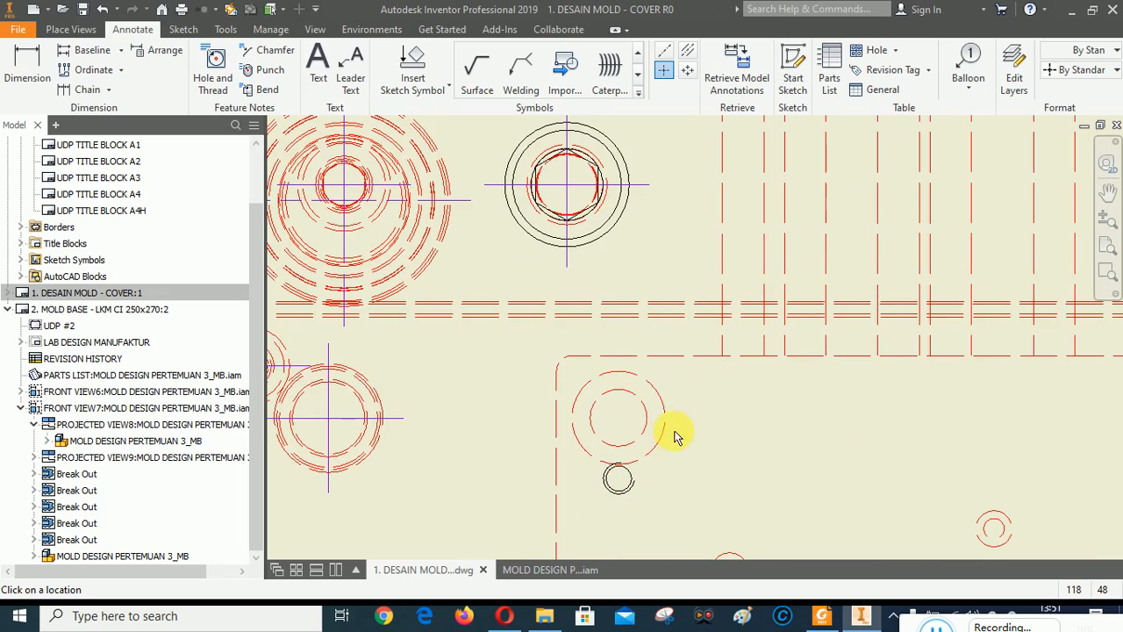
click(660, 402)
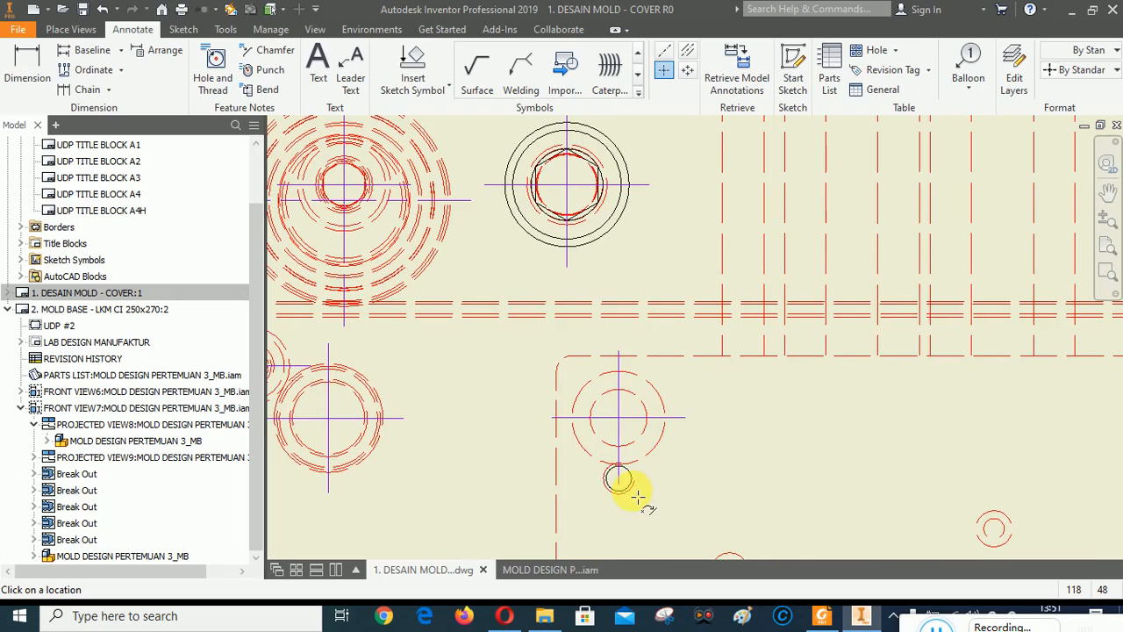
scroll(570, 381, down, 3)
scroll(567, 492, up, 3)
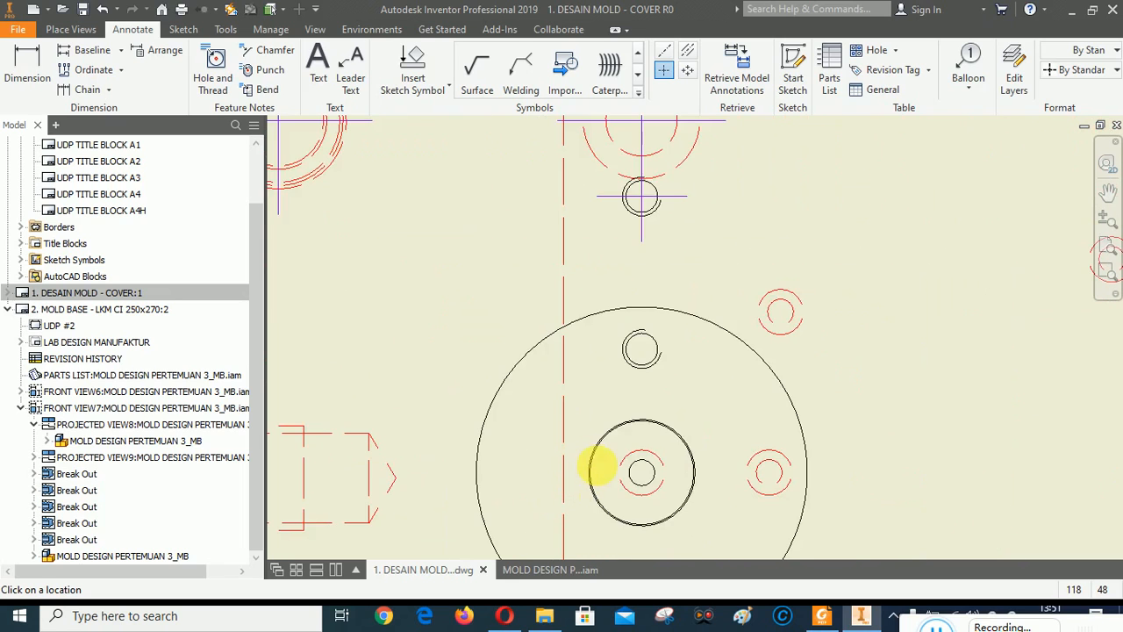
Add center marks to the large ring circle, its upper and lower screw holes, and the adjacent small hidden circles.
scroll(632, 401, up, 2)
click(670, 351)
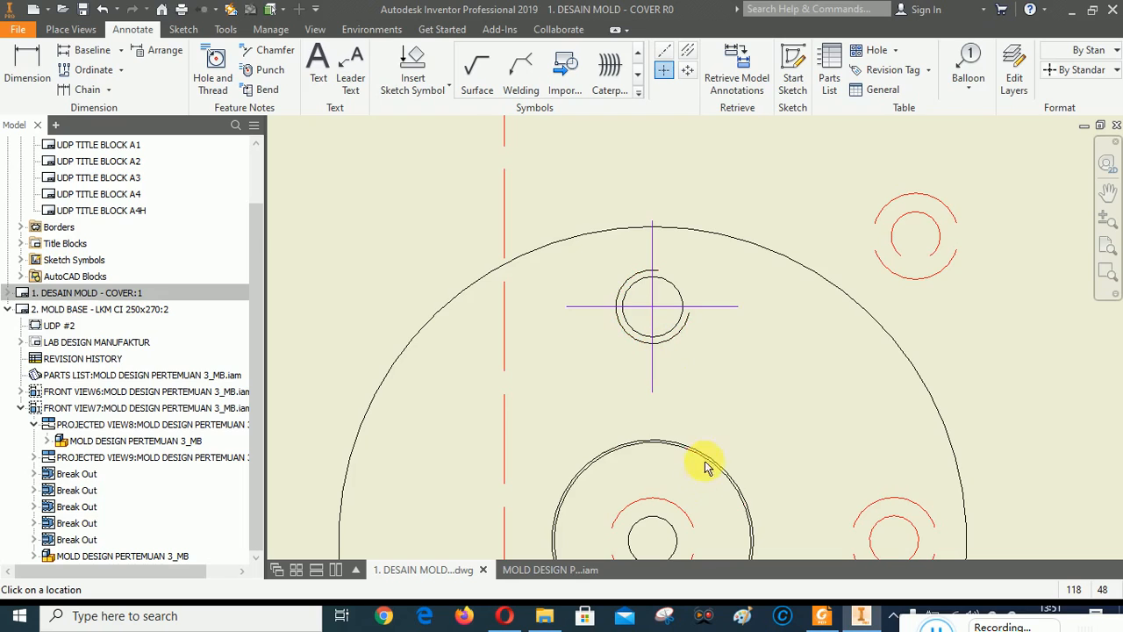
scroll(732, 279, down, 3)
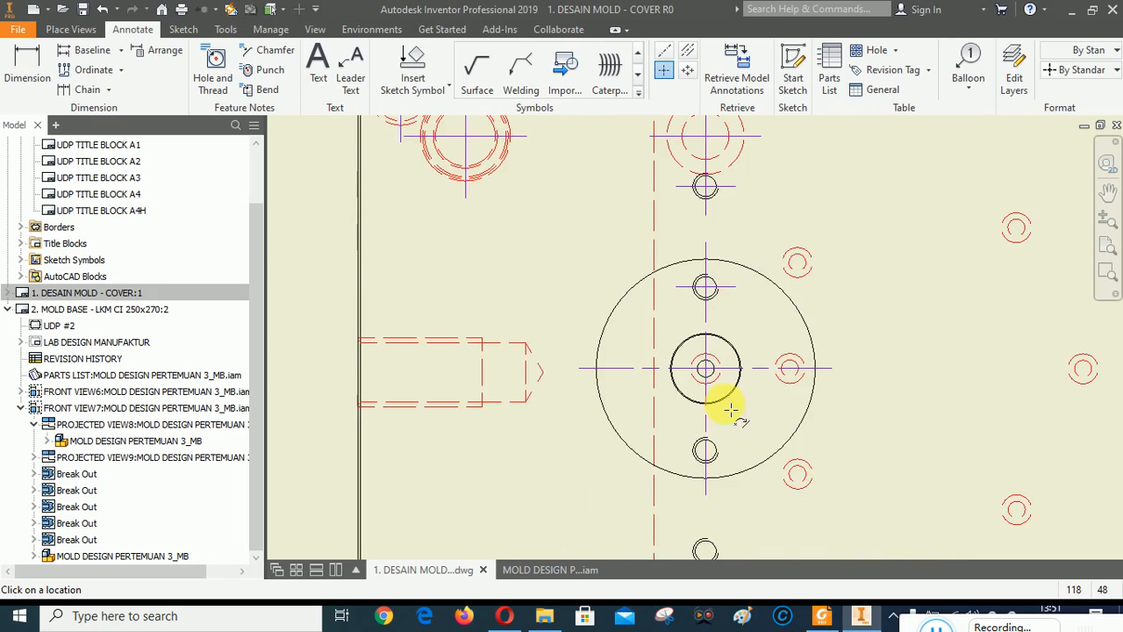
scroll(718, 444, up, 2)
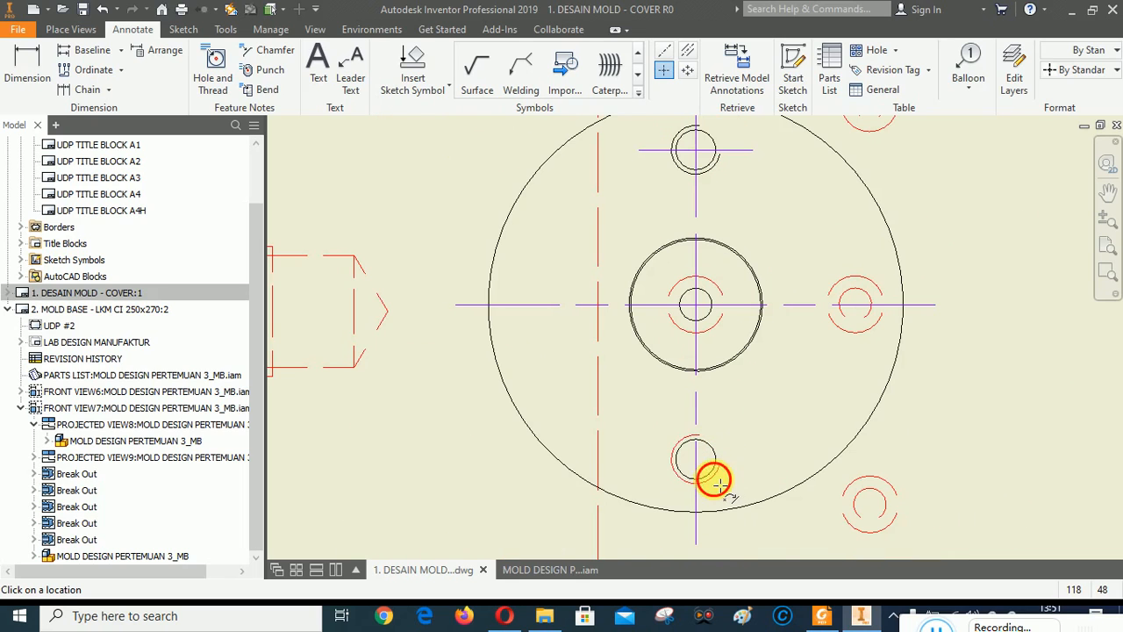
click(715, 479)
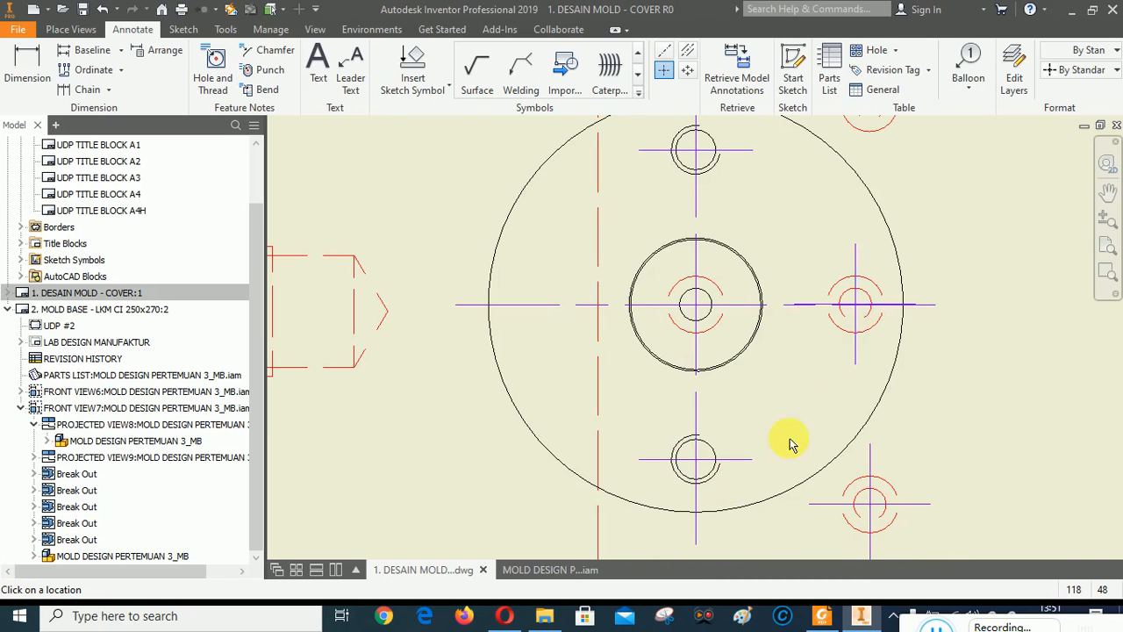
Add center marks to the remaining small hidden pin circles and the dashed plate's lower-right corner circle.
scroll(842, 368, down, 3)
scroll(808, 358, up, 5)
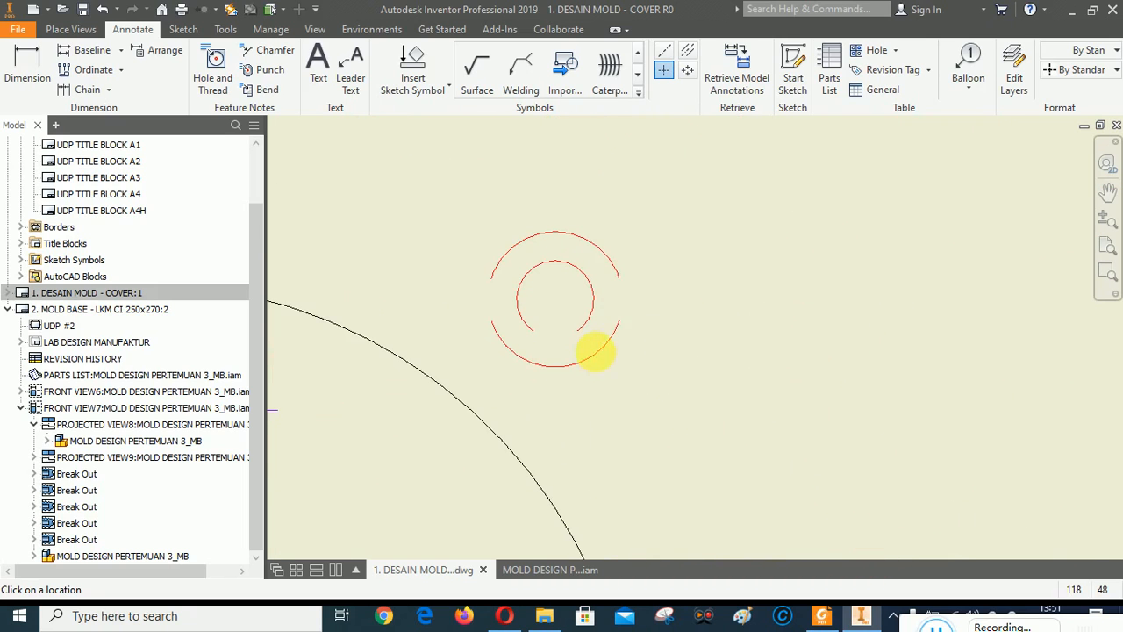
scroll(595, 351, down, 4)
scroll(785, 351, up, 3)
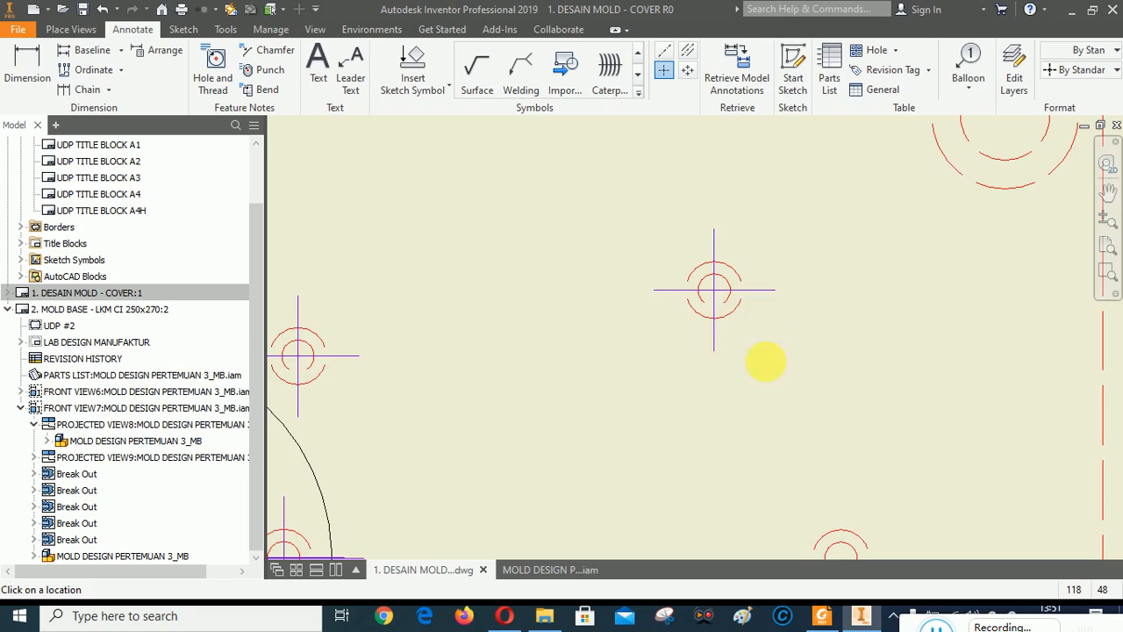
scroll(843, 430, down, 3)
scroll(847, 493, up, 5)
scroll(848, 371, down, 4)
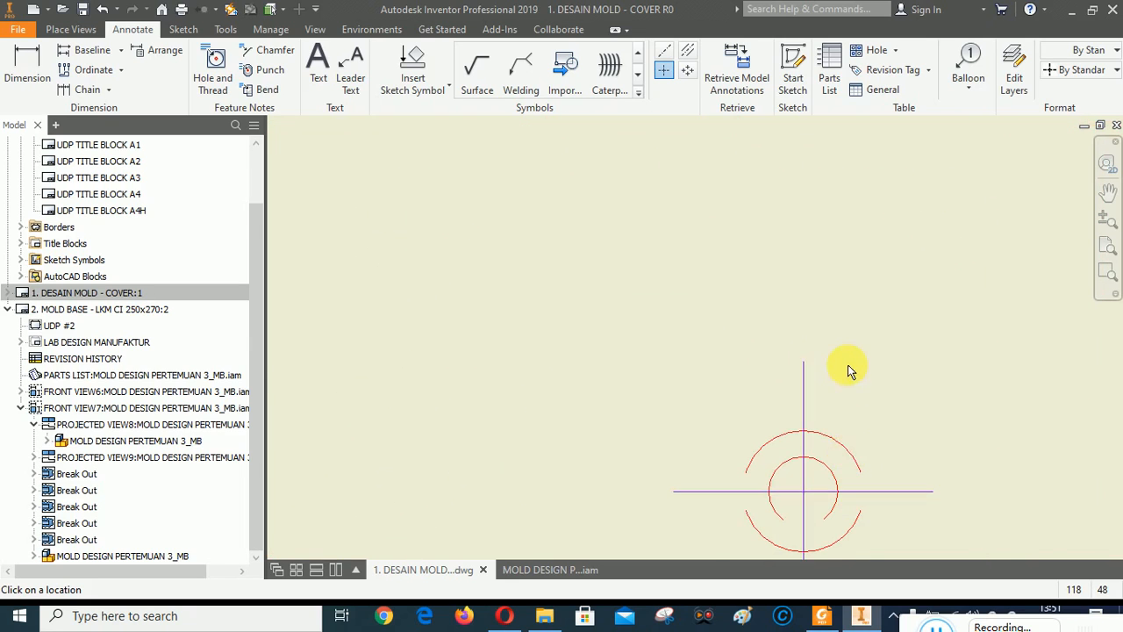
scroll(820, 461, up, 4)
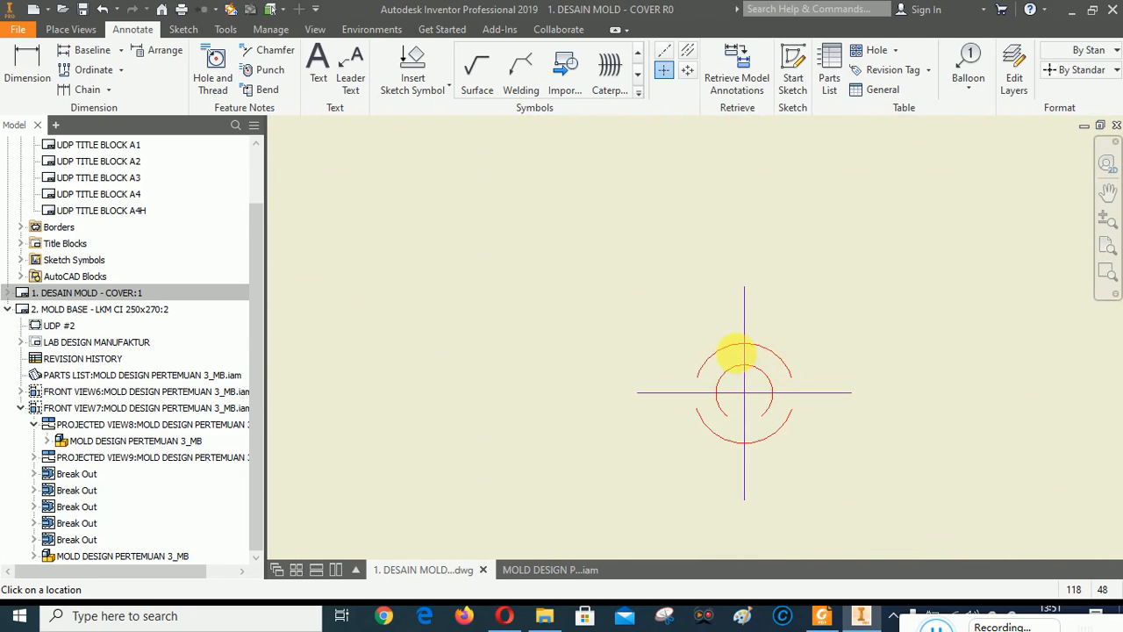
scroll(855, 436, down, 3)
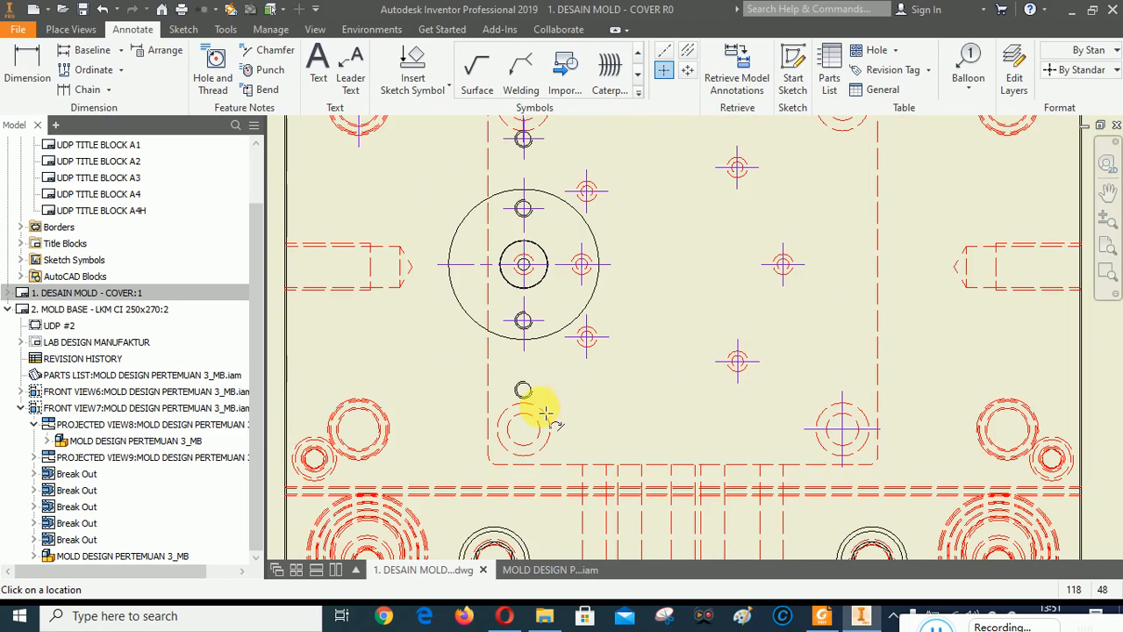
Add center marks to the dashed plate's upper-right corner circle and the top view's upper-right double circle, screws and large guide pin circles.
scroll(632, 488, down, 2)
scroll(768, 285, up, 2)
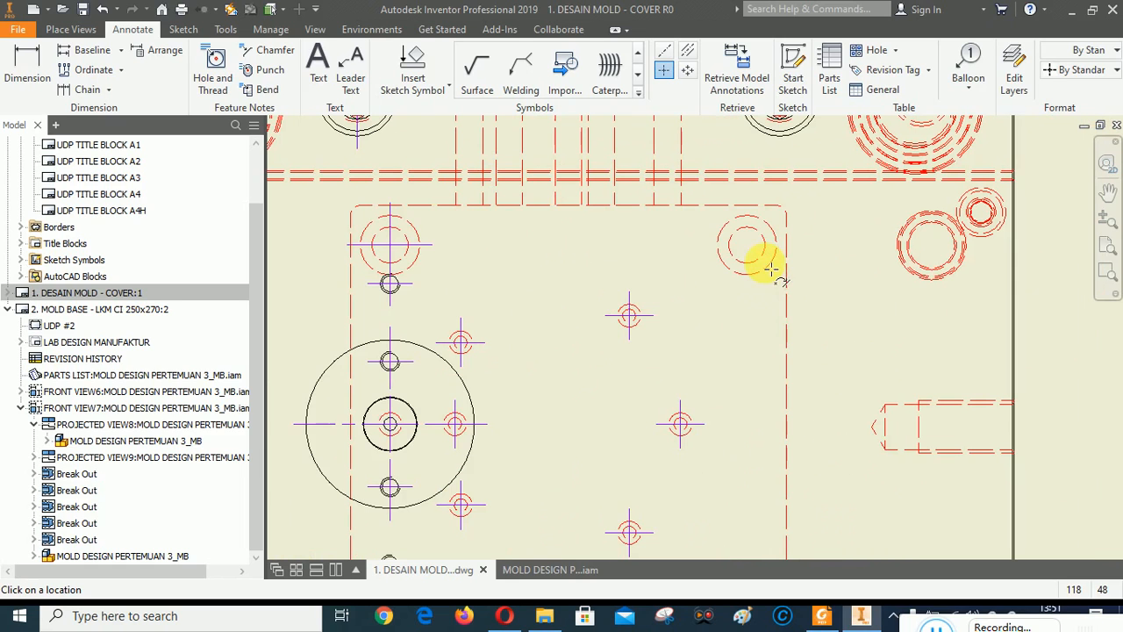
scroll(951, 288, up, 4)
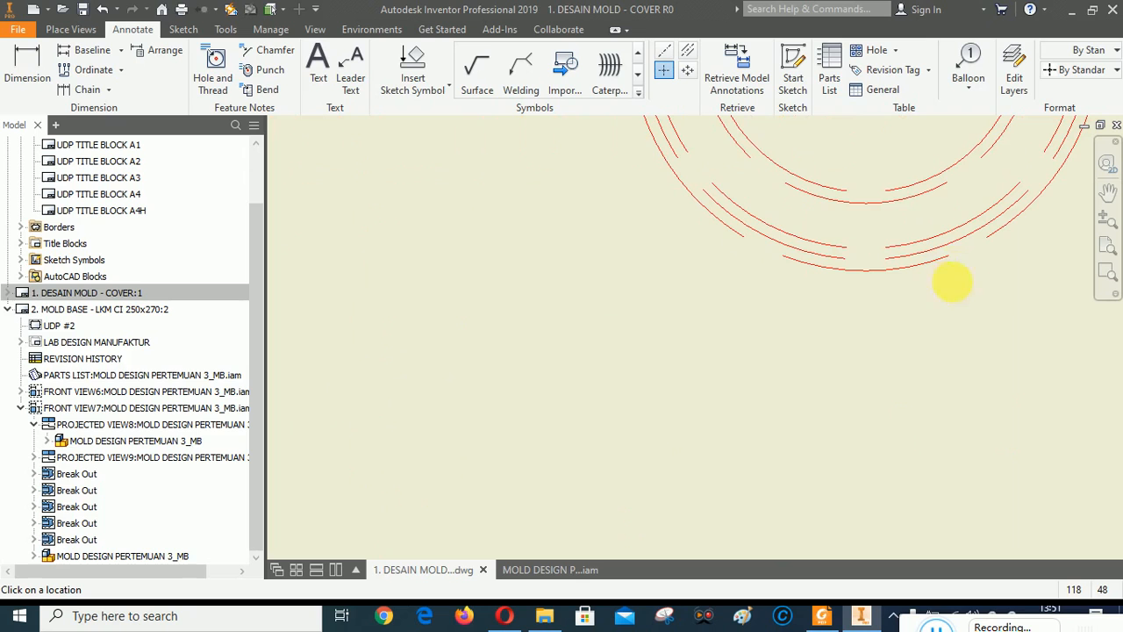
scroll(793, 443, down, 8)
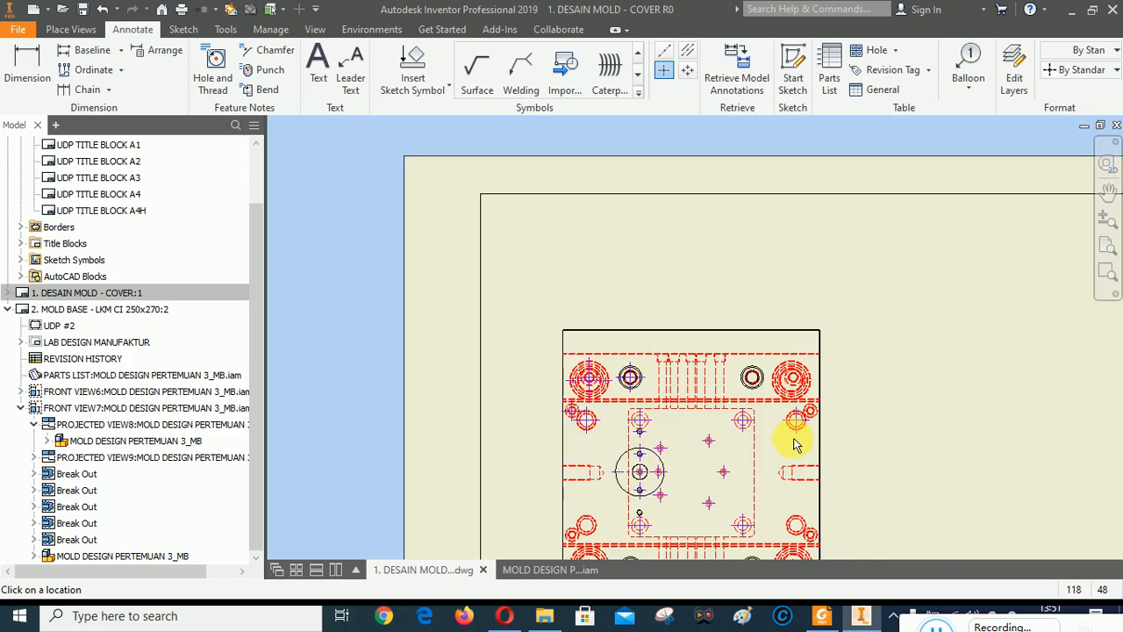
scroll(793, 444, up, 4)
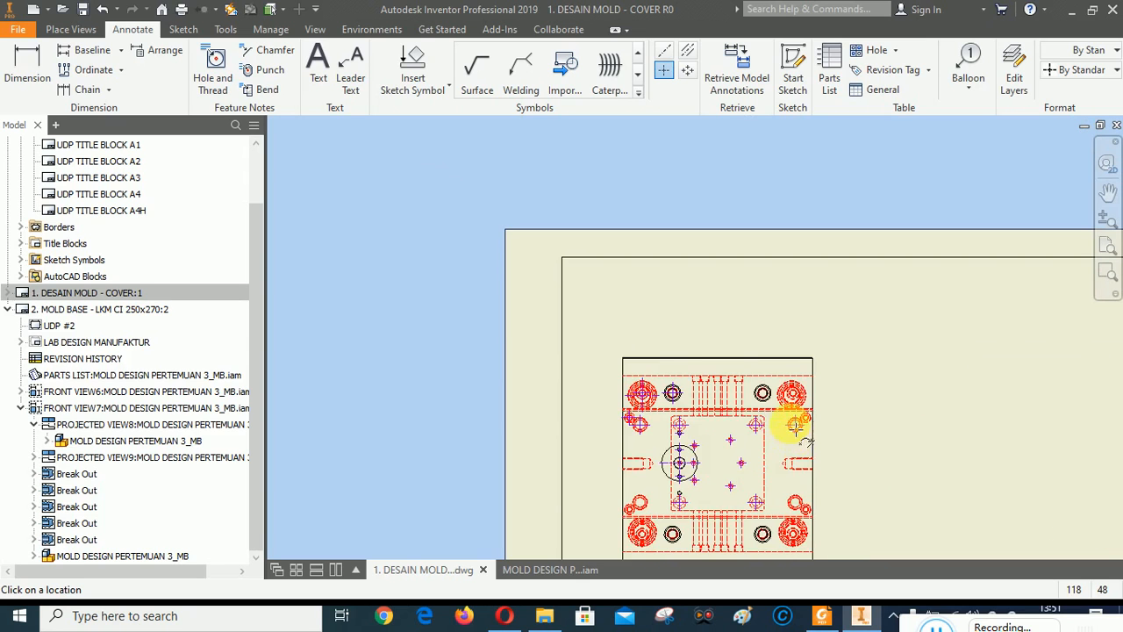
scroll(795, 426, up, 4)
click(902, 419)
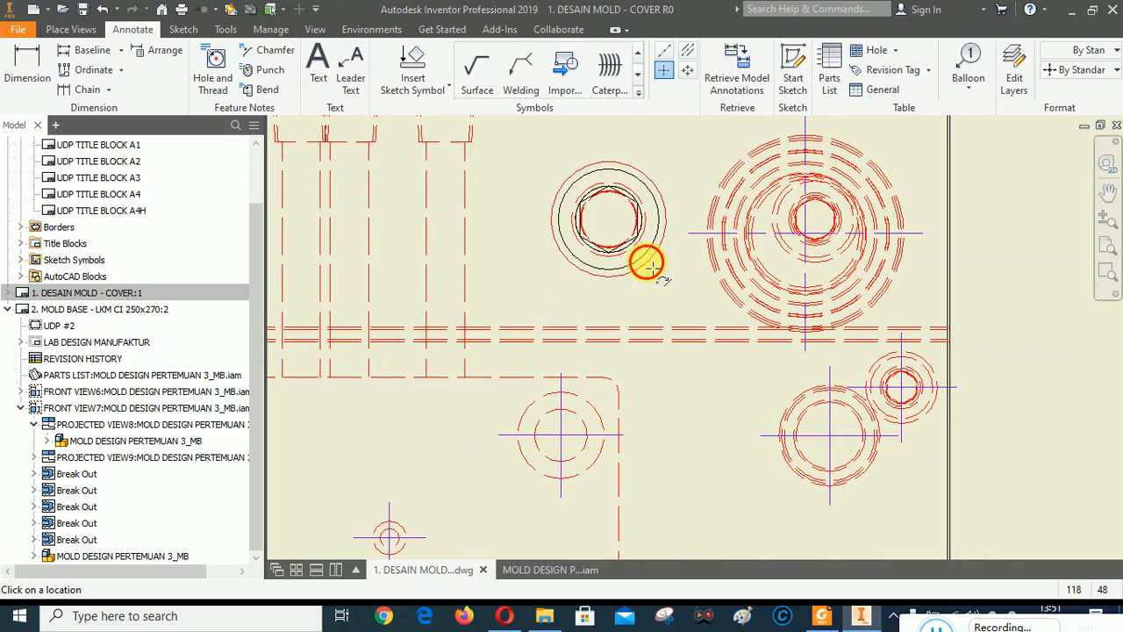
scroll(843, 246, up, 4)
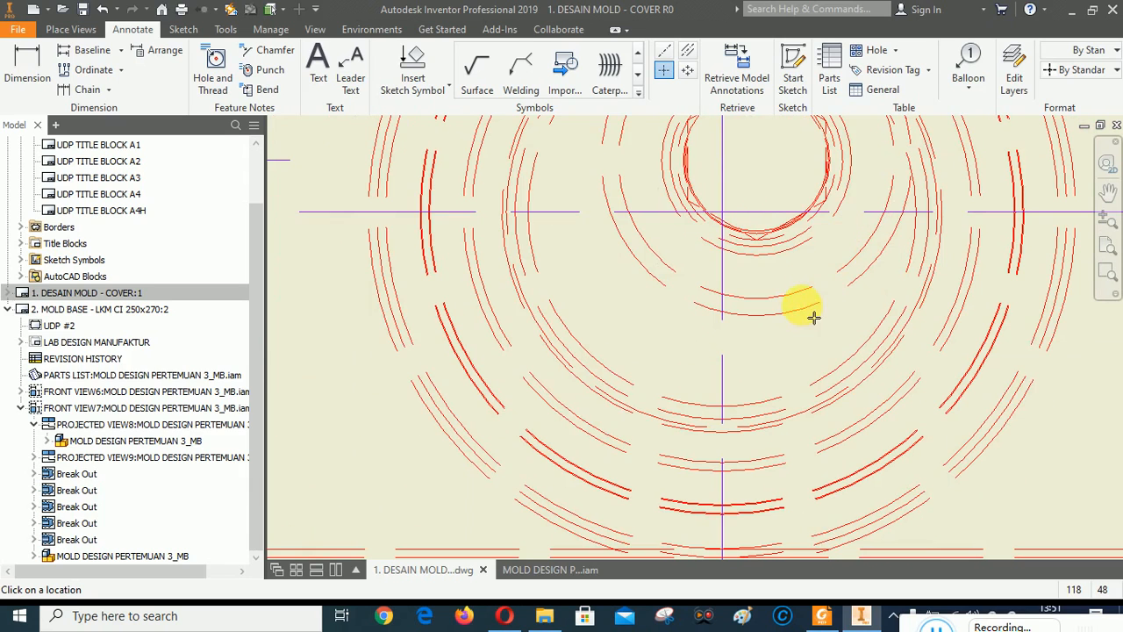
Add center marks to the double circle and the adjacent small screw near the top view's lower-right corner.
scroll(814, 317, down, 6)
scroll(851, 325, up, 3)
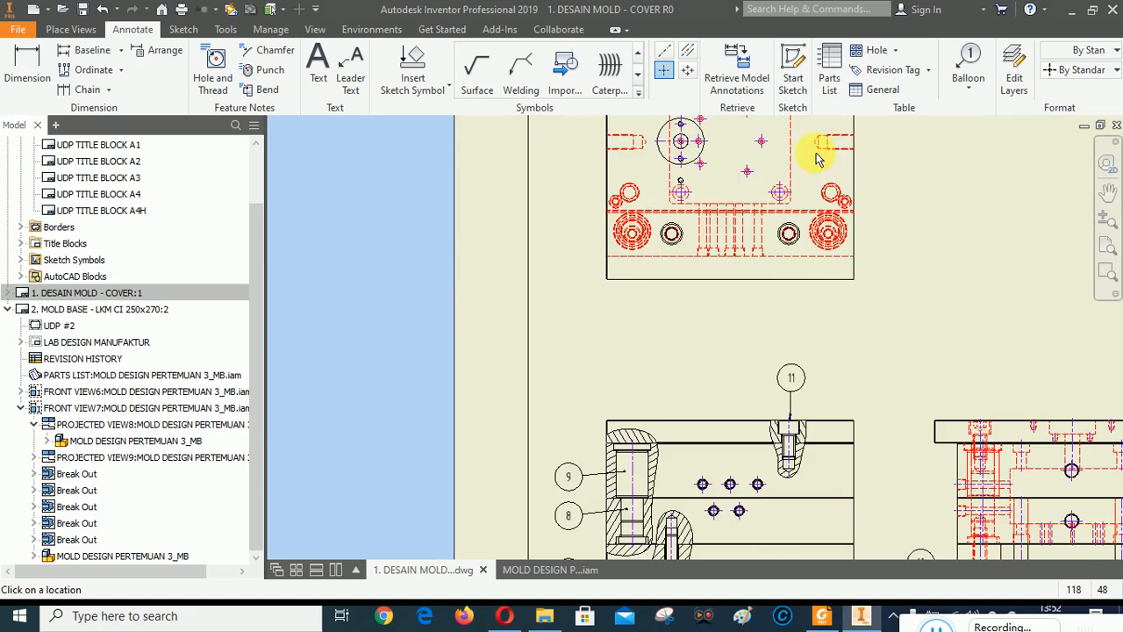
scroll(820, 172, up, 3)
scroll(908, 297, up, 3)
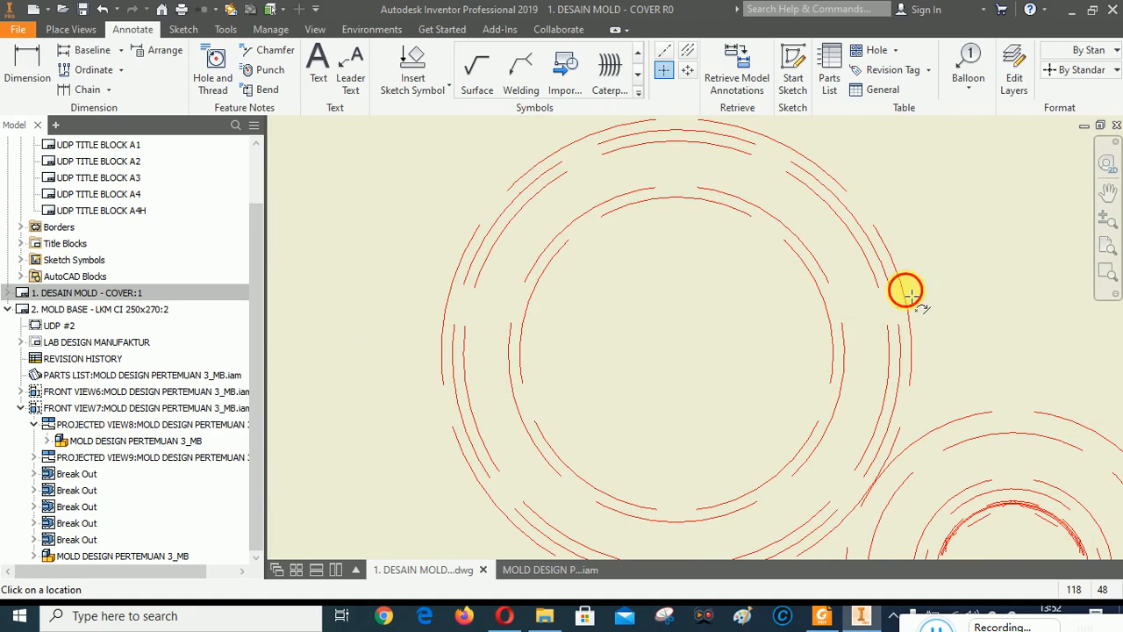
click(908, 296)
scroll(878, 188, down, 4)
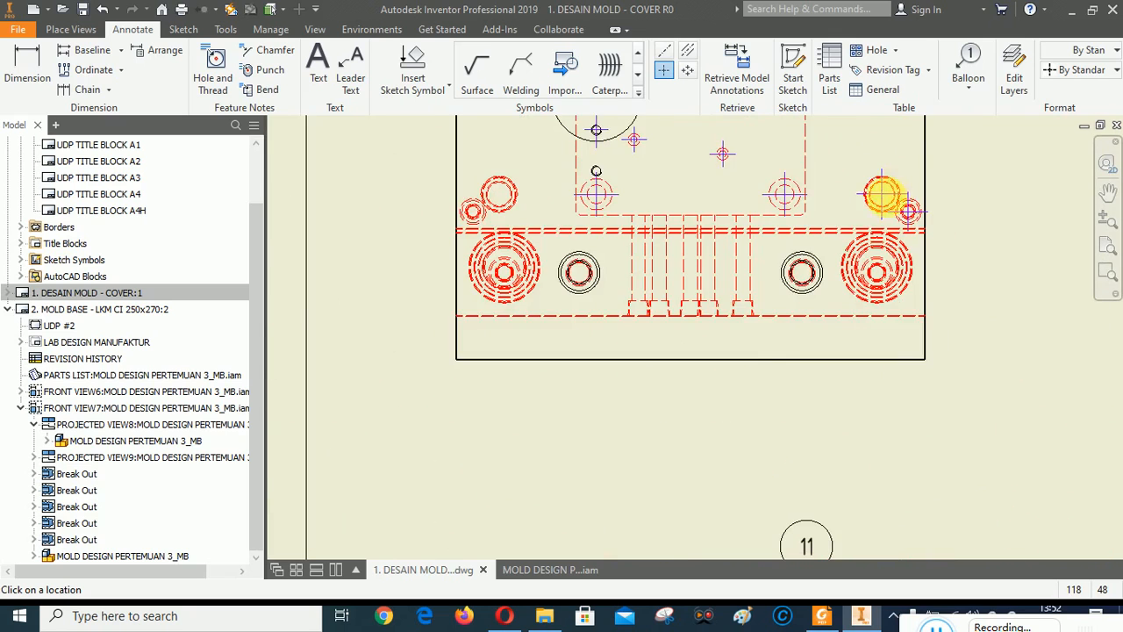
Add center marks to the large guide pin circles and the hex socket screw in the top view's lower-right corner.
scroll(843, 231, up, 2)
scroll(957, 311, up, 2)
scroll(923, 346, up, 2)
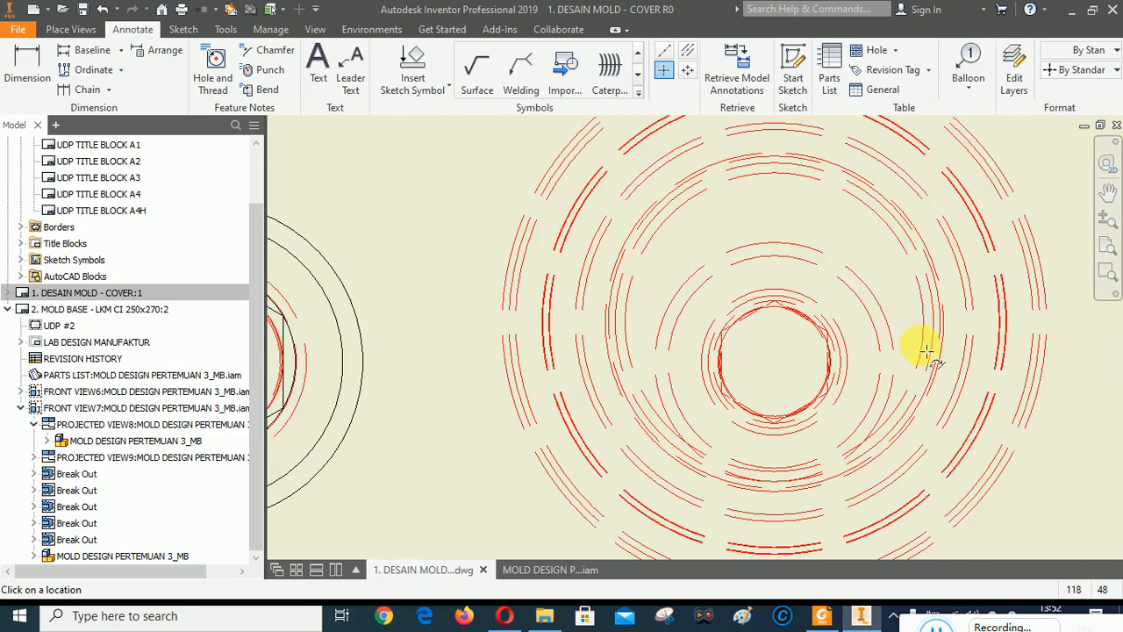
click(1049, 378)
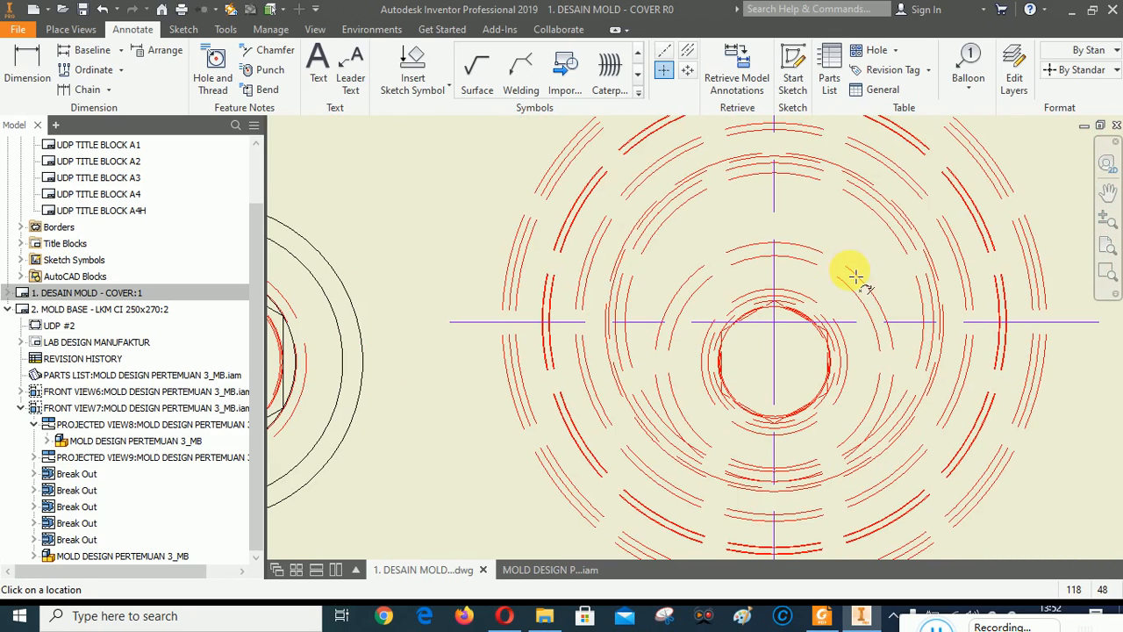
scroll(913, 264, down, 4)
scroll(816, 269, up, 4)
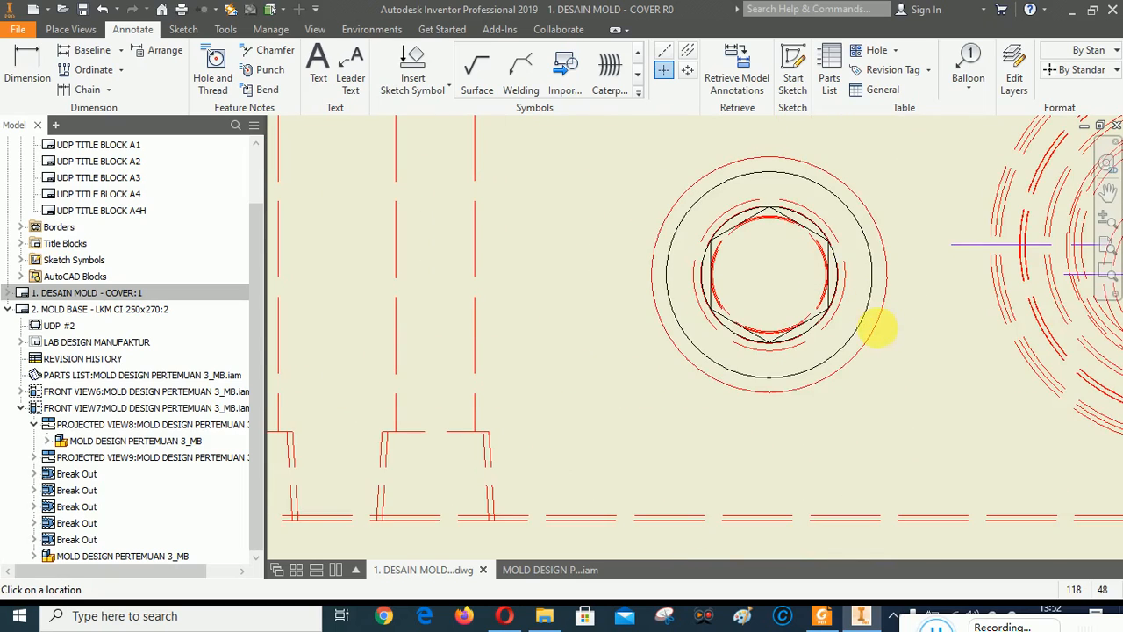
Add center marks to the hex socket screw, large guide pin circles, double circle and small screw in the top view's lower-left corner.
scroll(929, 369, down, 4)
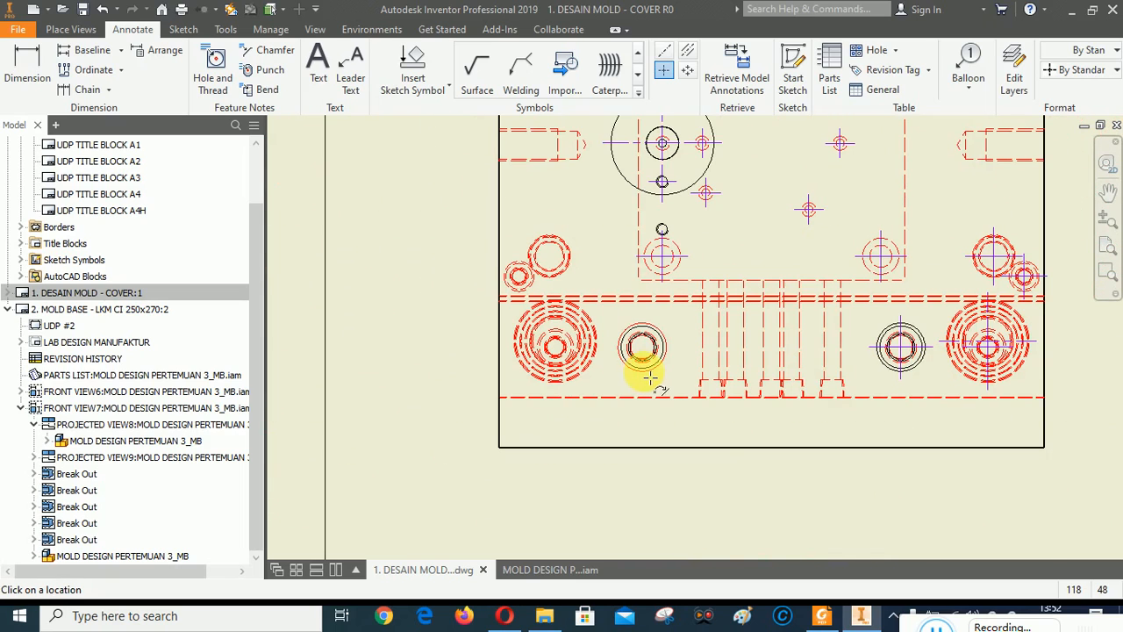
scroll(563, 380, up, 5)
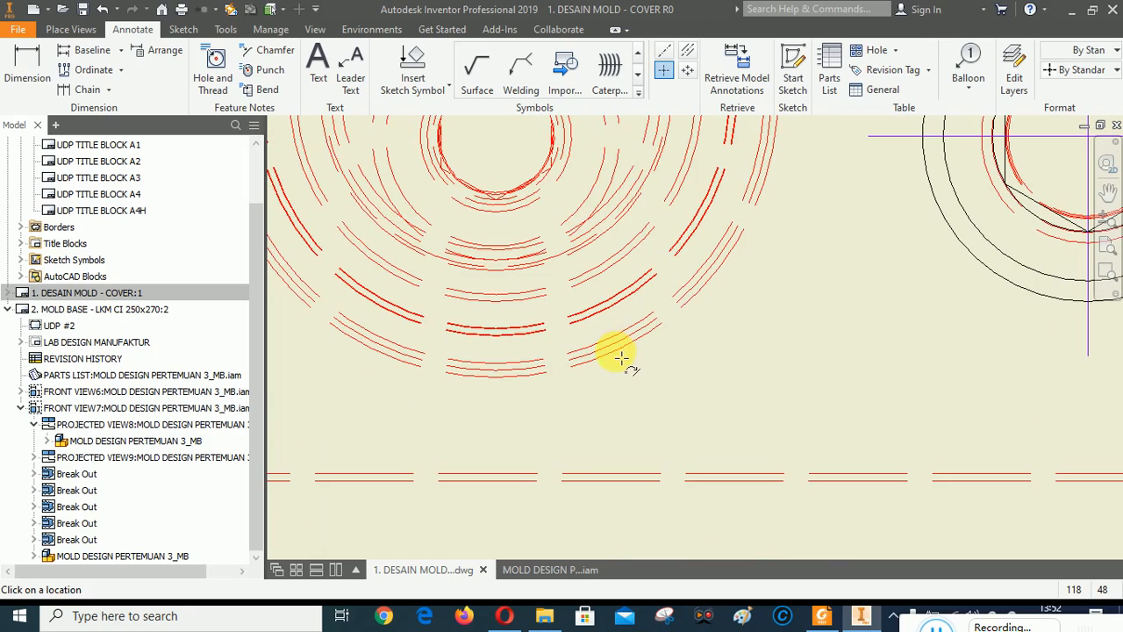
scroll(572, 451, down, 5)
scroll(536, 316, up, 5)
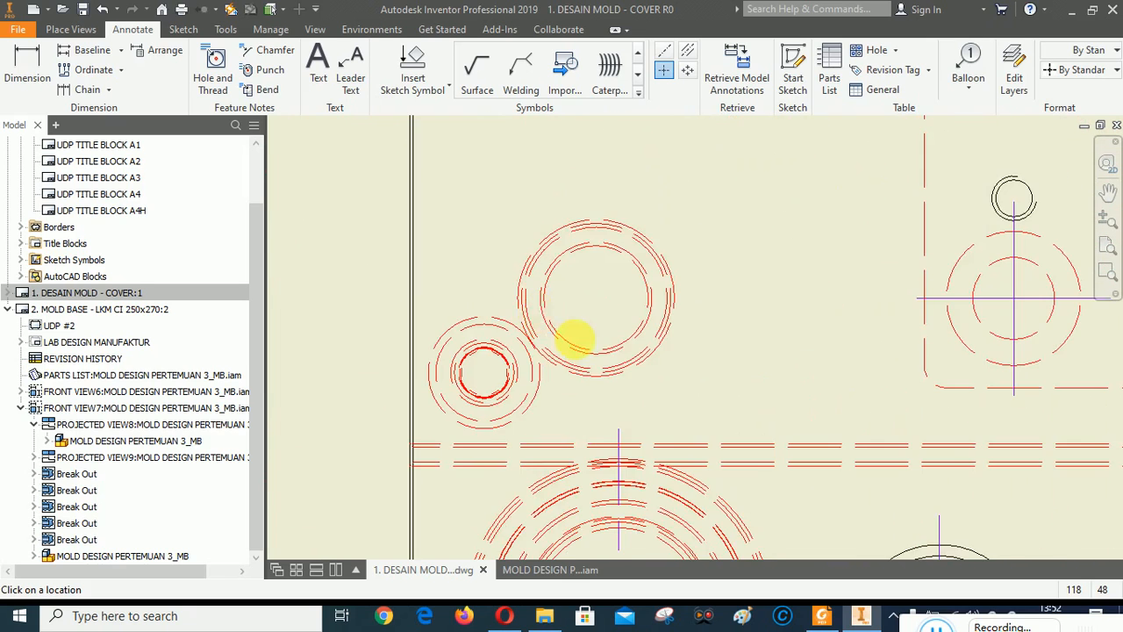
scroll(594, 360, up, 2)
click(618, 409)
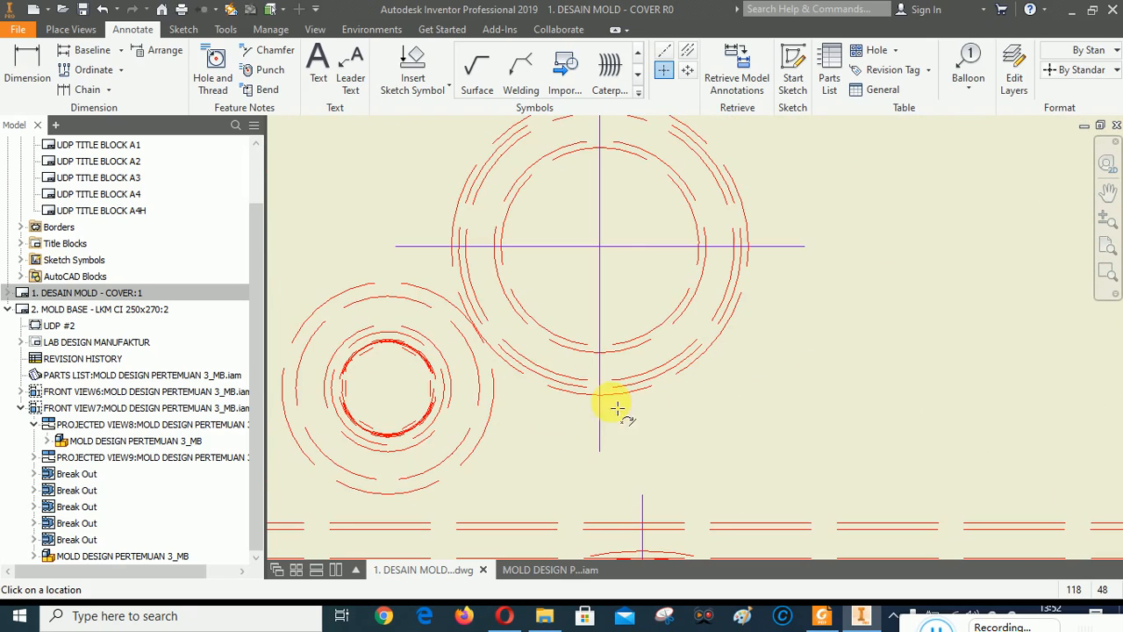
click(481, 435)
scroll(474, 412, down, 6)
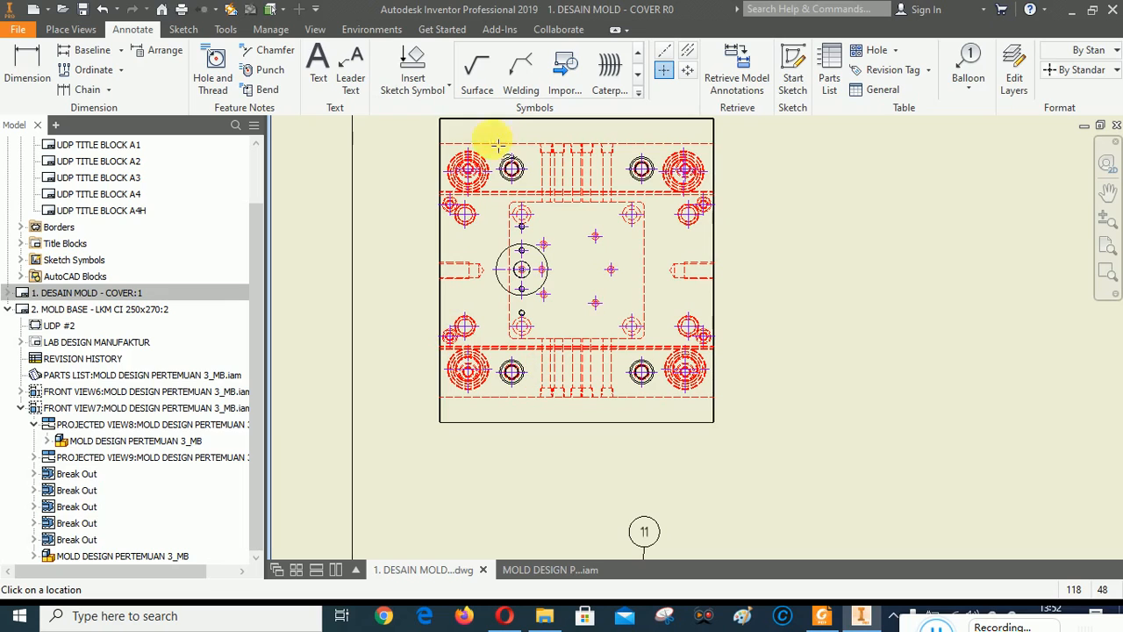
Add bisector centerlines to the three leftmost stepped hidden holes along the top view's lower edge.
scroll(574, 404, up, 4)
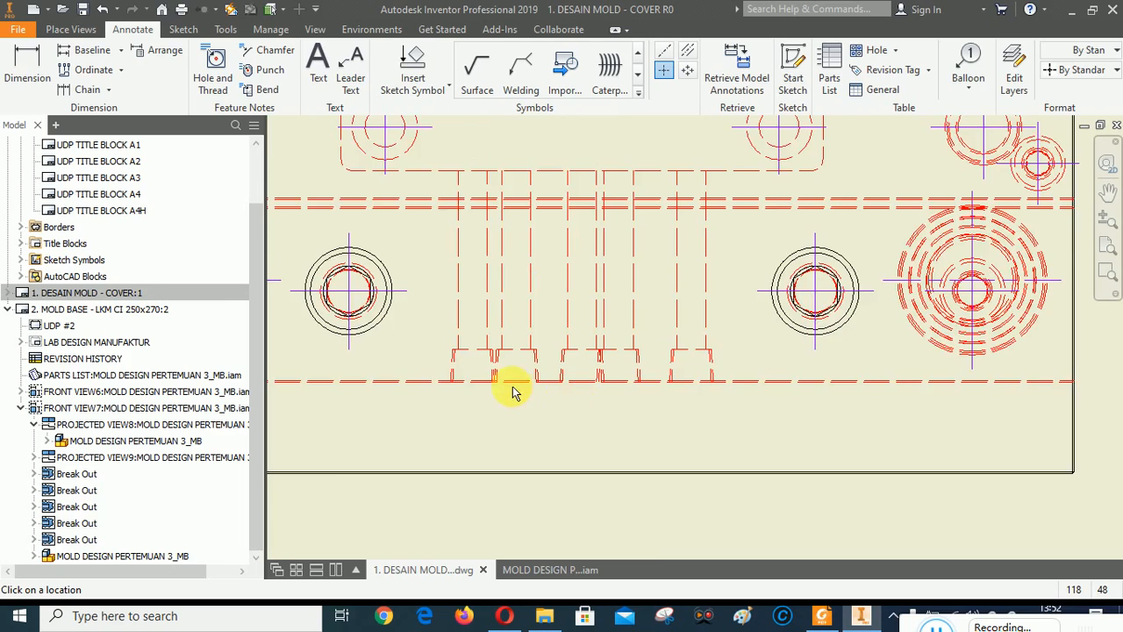
scroll(514, 392, up, 2)
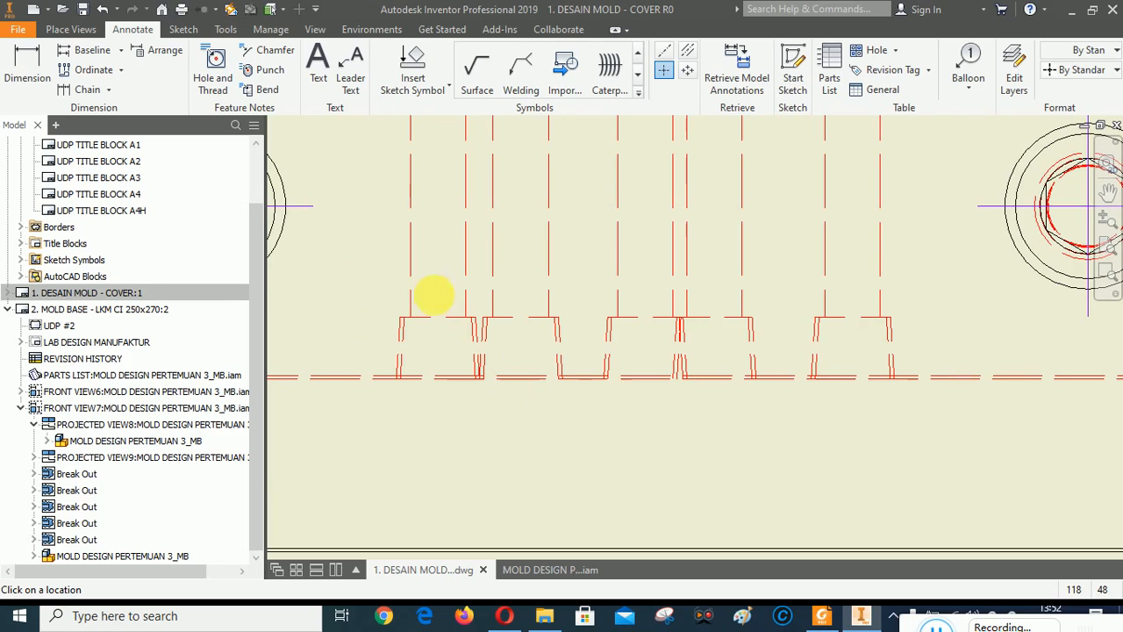
click(688, 50)
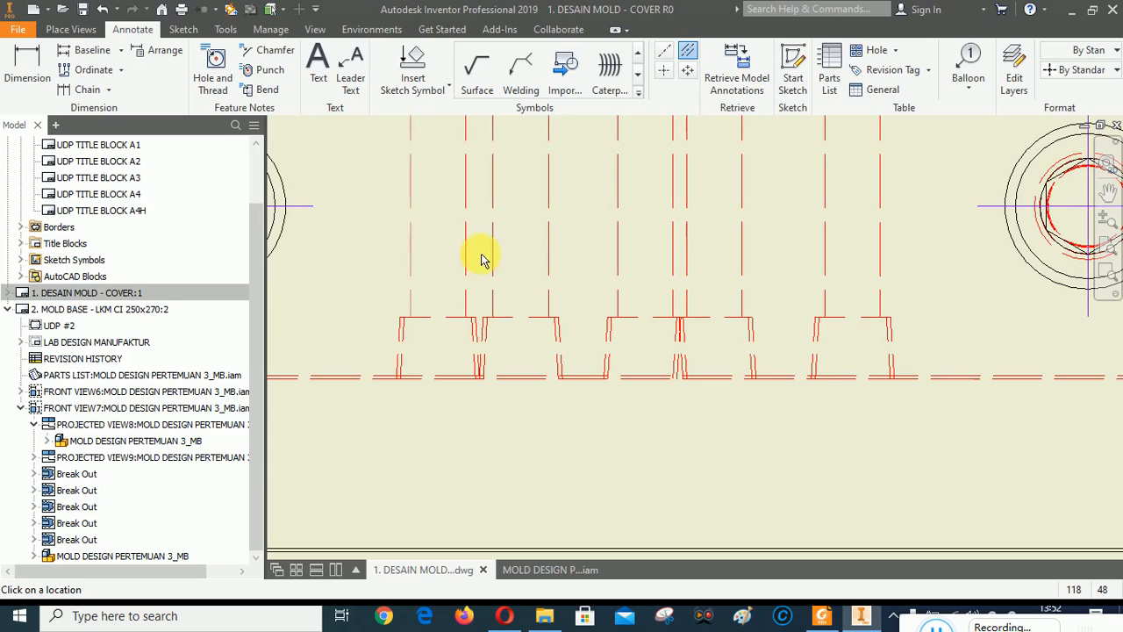
click(468, 255)
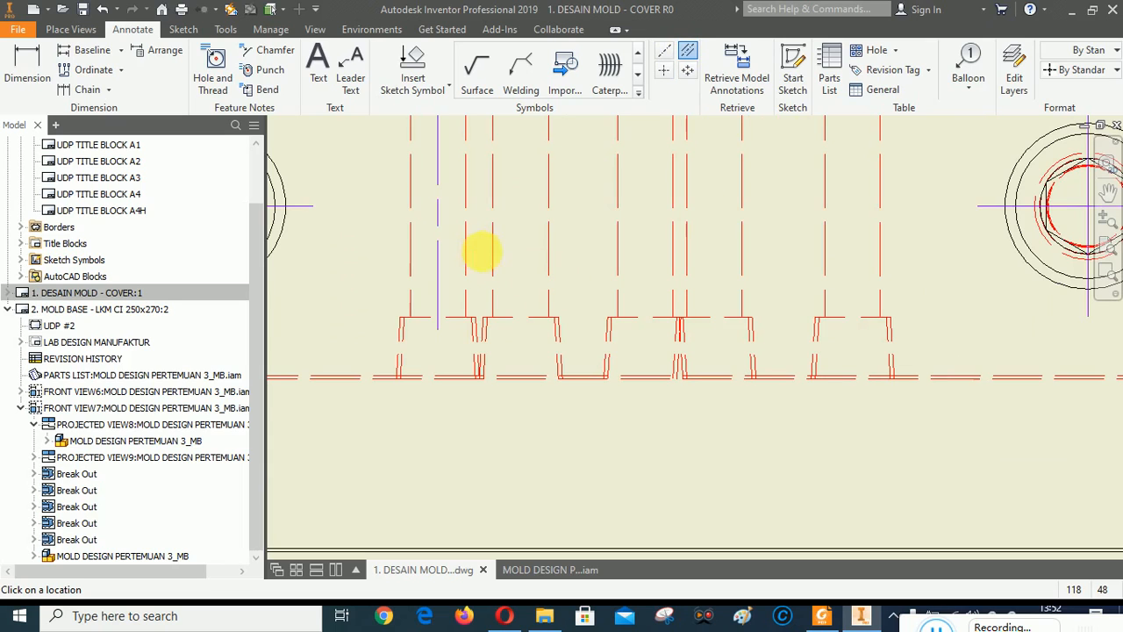
click(549, 255)
click(623, 260)
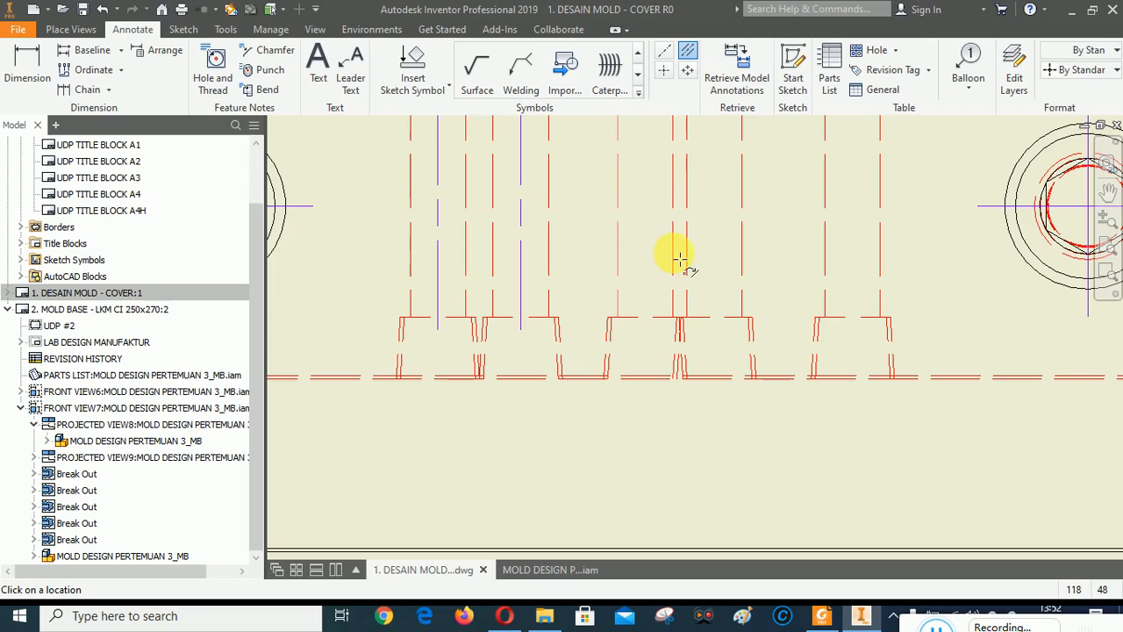
click(675, 255)
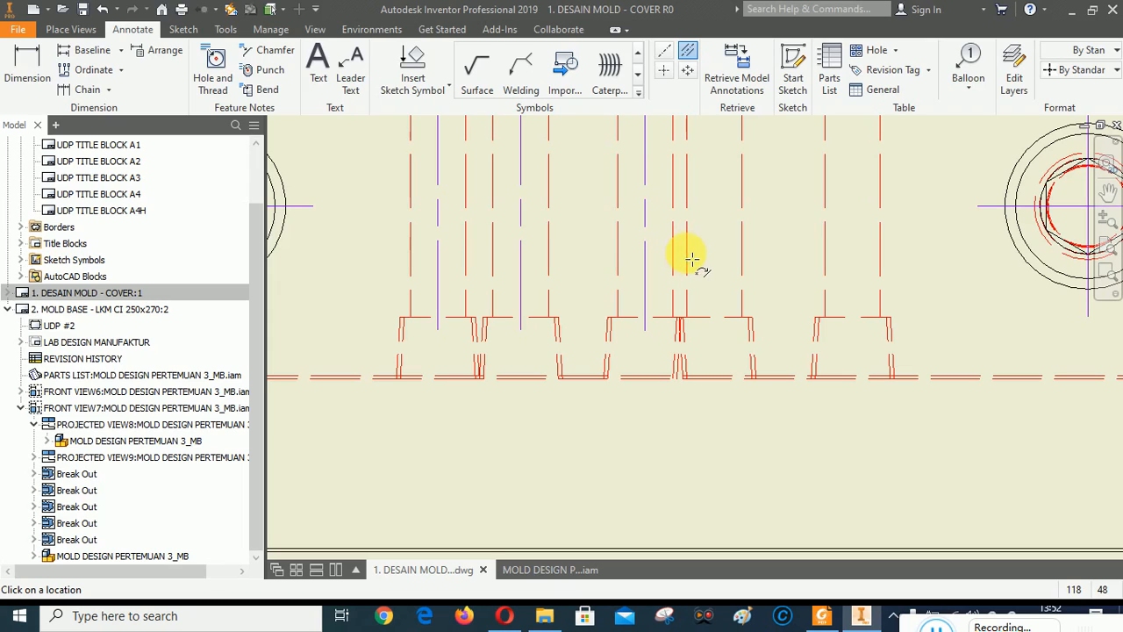
Add bisector centerlines to the two rightmost stepped hidden holes along the top view's lower edge.
click(743, 257)
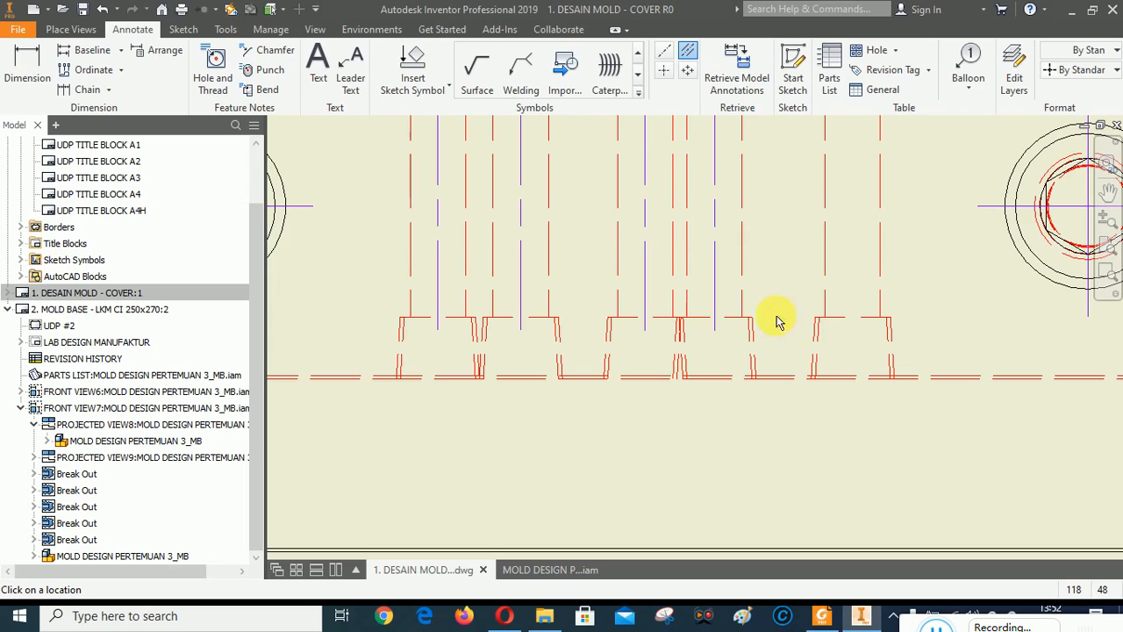
click(882, 263)
scroll(747, 293, down, 3)
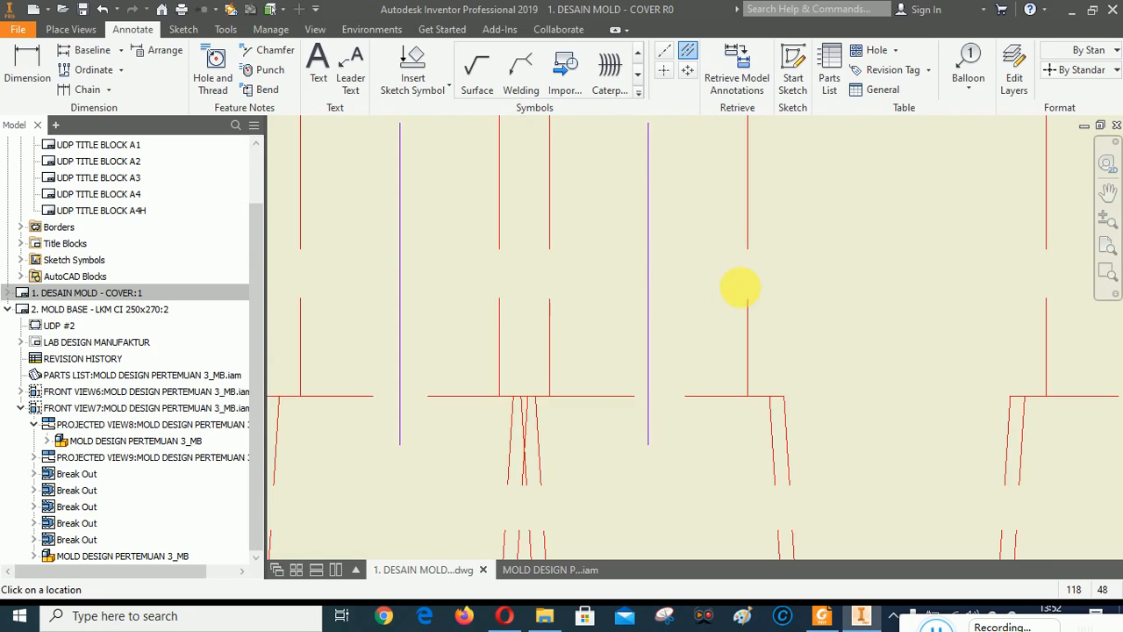
scroll(740, 288, up, 4)
scroll(636, 395, up, 3)
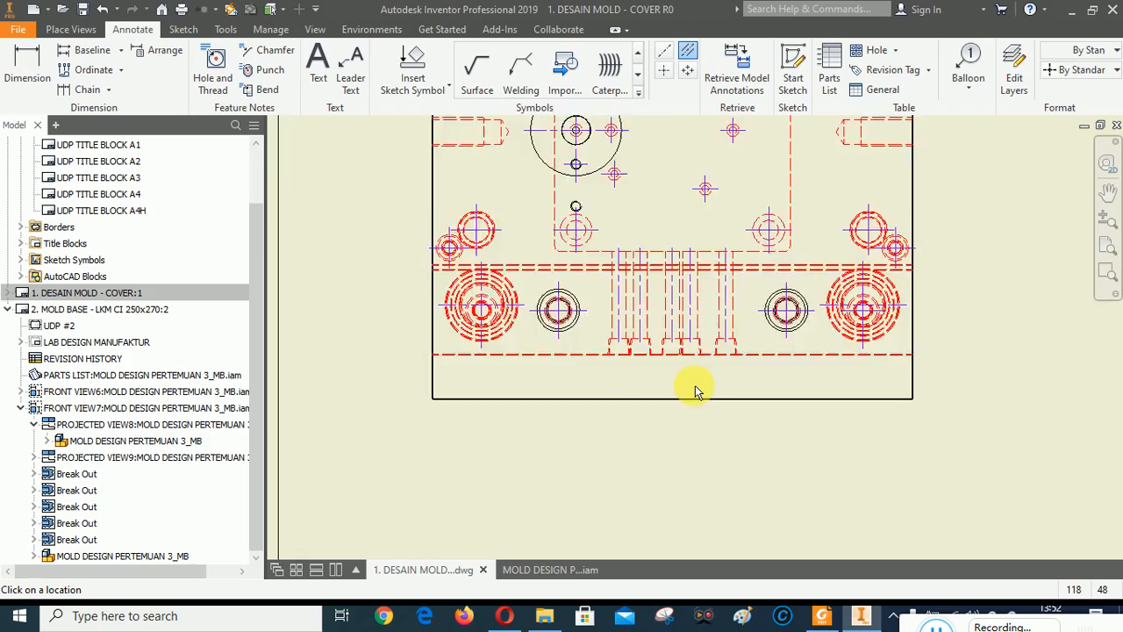
scroll(695, 389, down, 3)
right_click(622, 374)
click(573, 372)
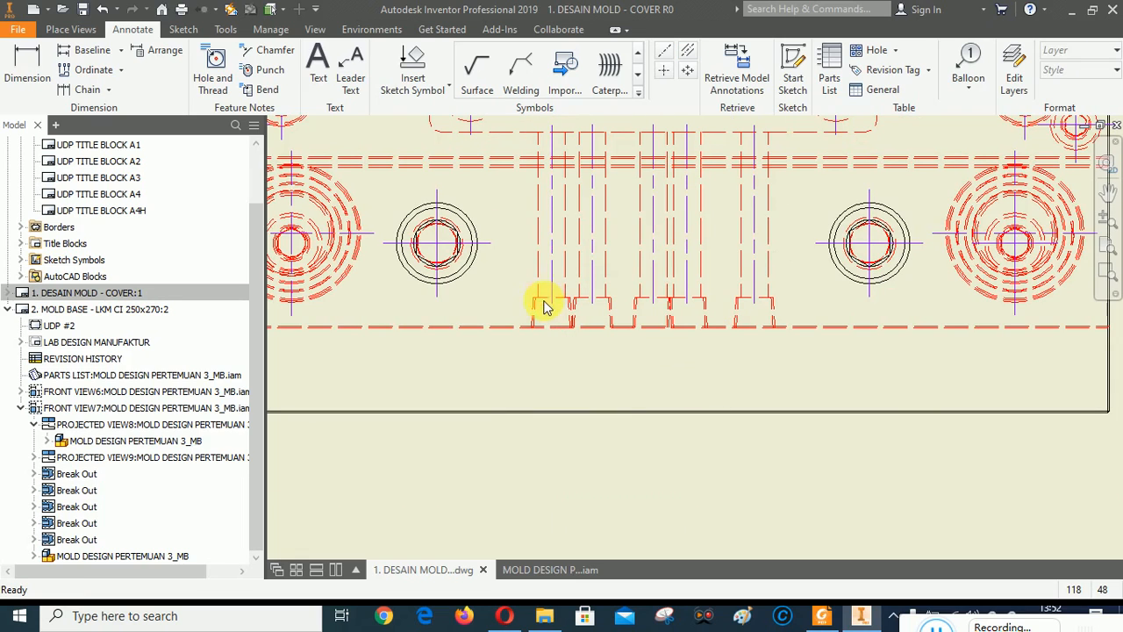
Extend the lower ends of the five hidden-hole centerlines past the double dashed line near the top view's lower edge.
drag(552, 303, 585, 353)
click(593, 306)
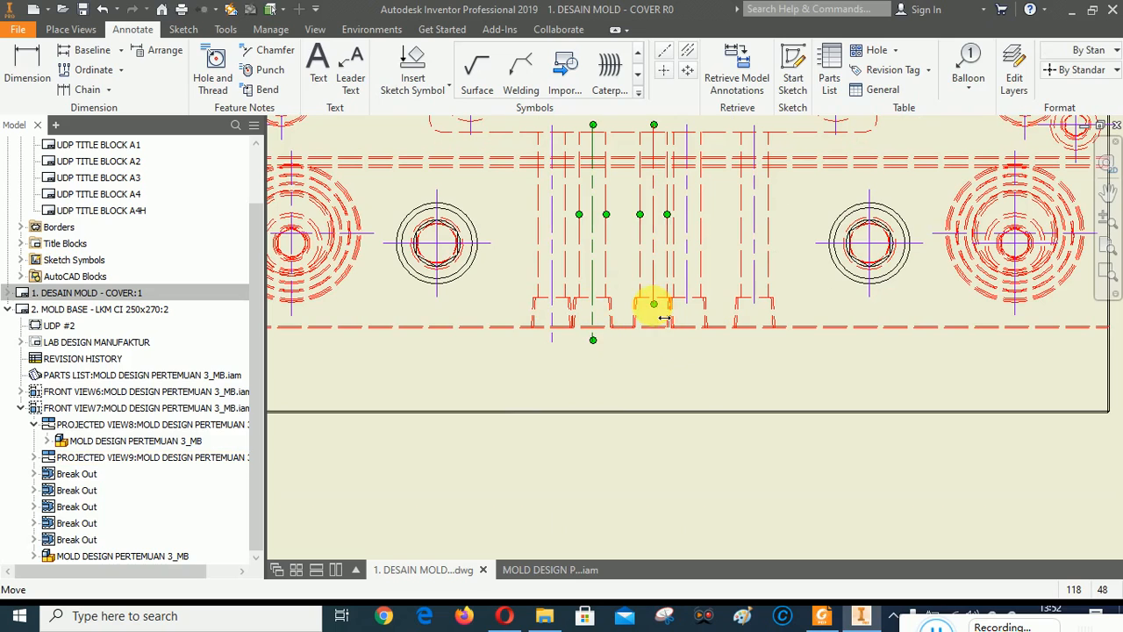
drag(654, 304, 697, 337)
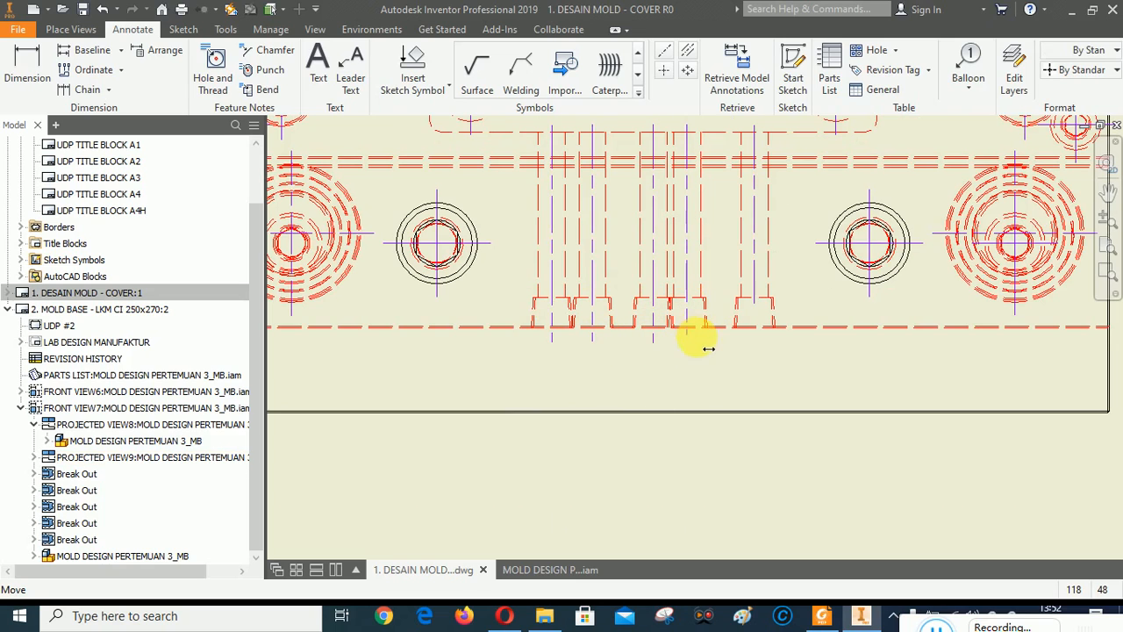
click(754, 300)
drag(754, 304, 776, 345)
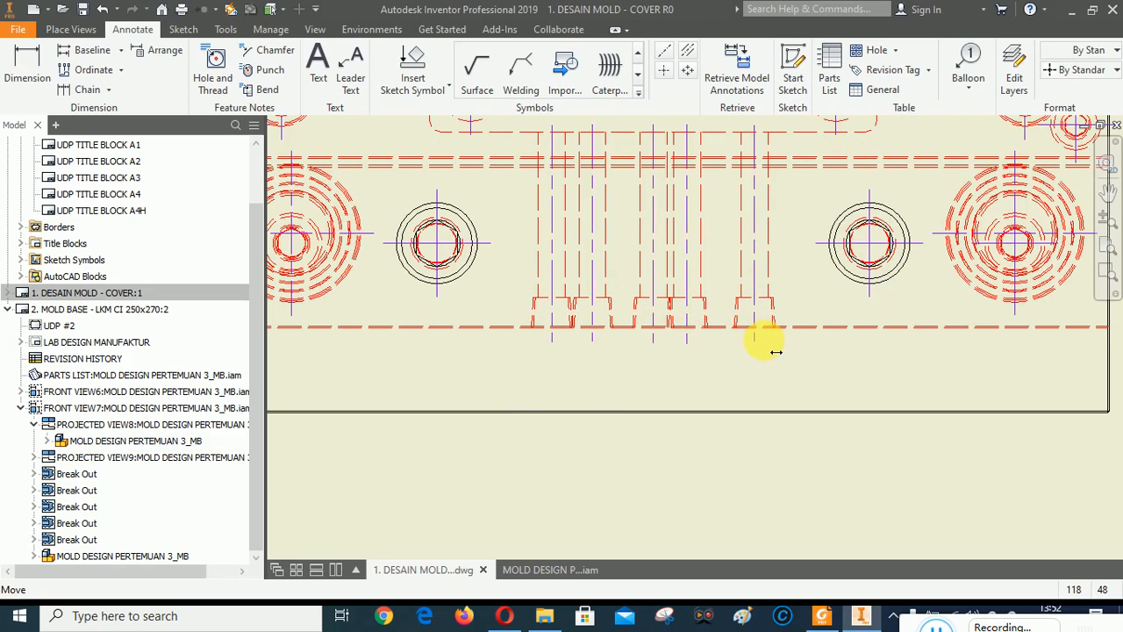
Add bisector centerlines to the two leftmost stepped hidden holes along the top view's upper edge.
scroll(760, 363, down, 5)
scroll(702, 289, up, 2)
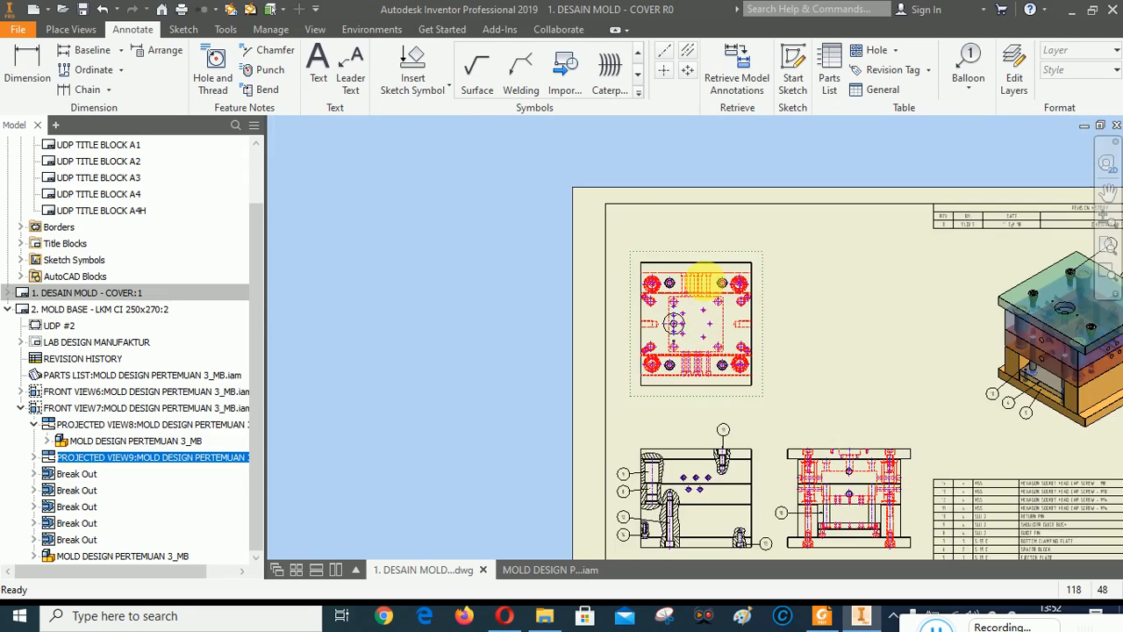
scroll(703, 290, up, 6)
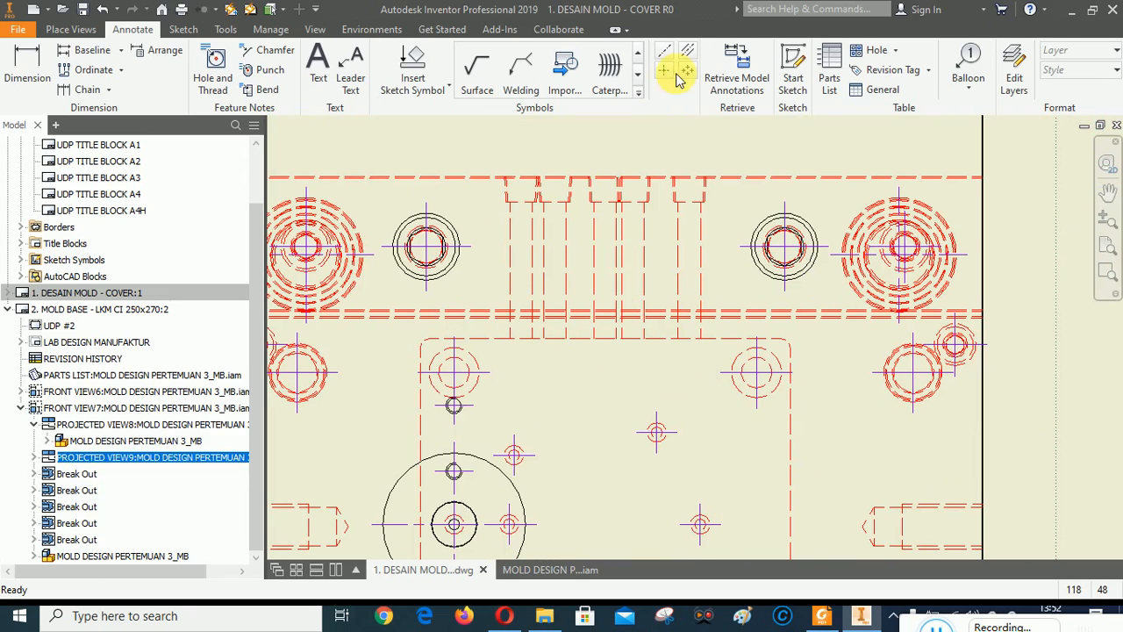
click(688, 51)
scroll(569, 318, up, 3)
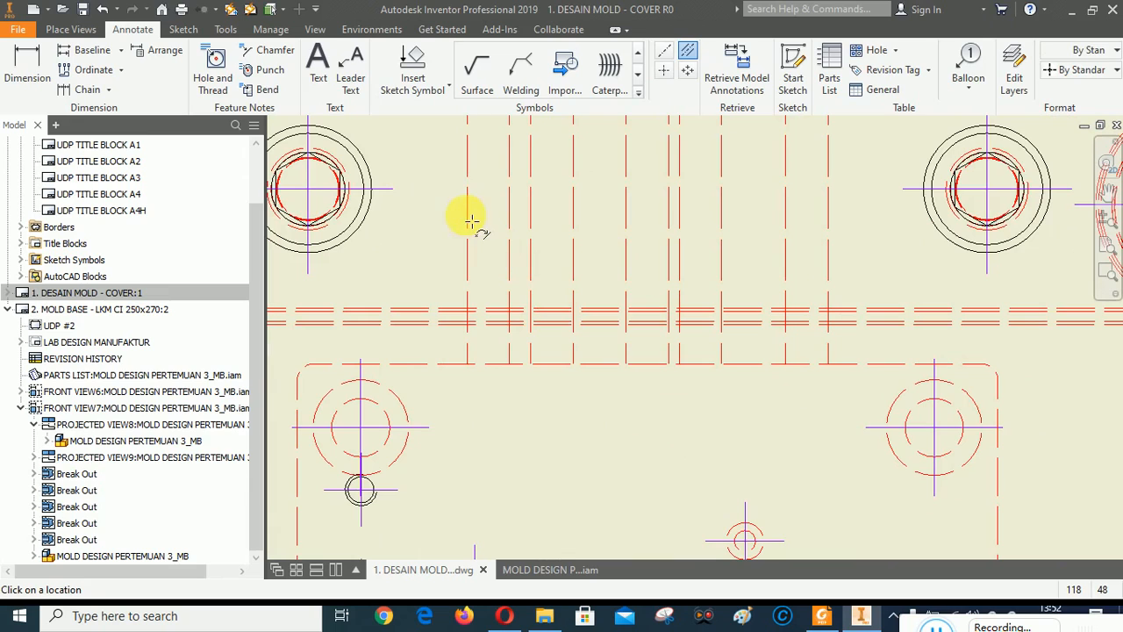
click(515, 221)
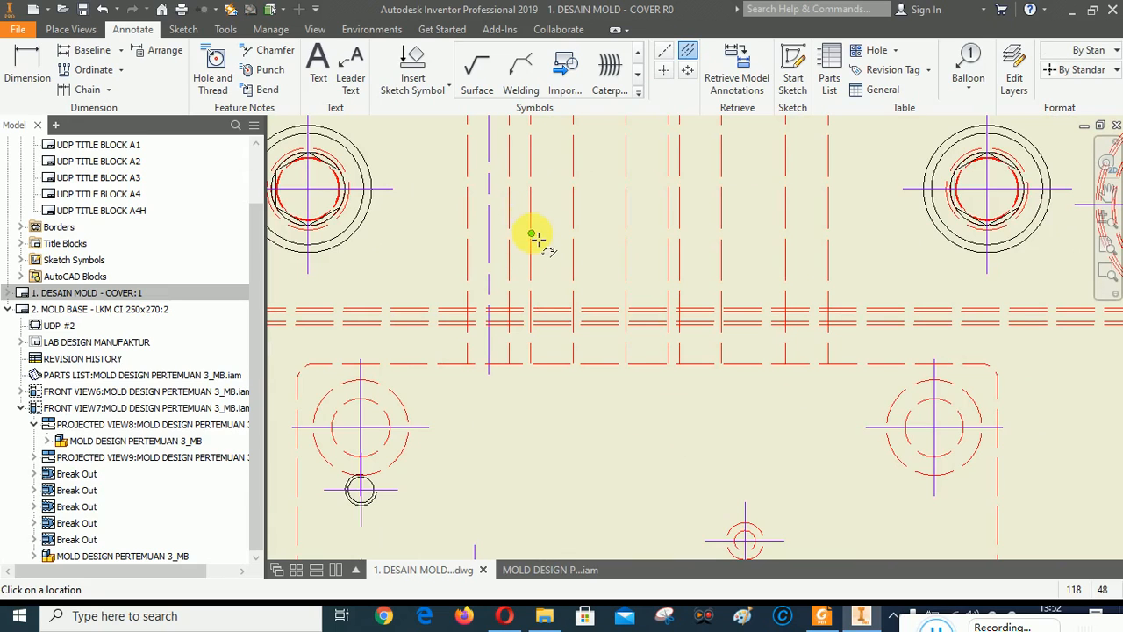
click(572, 234)
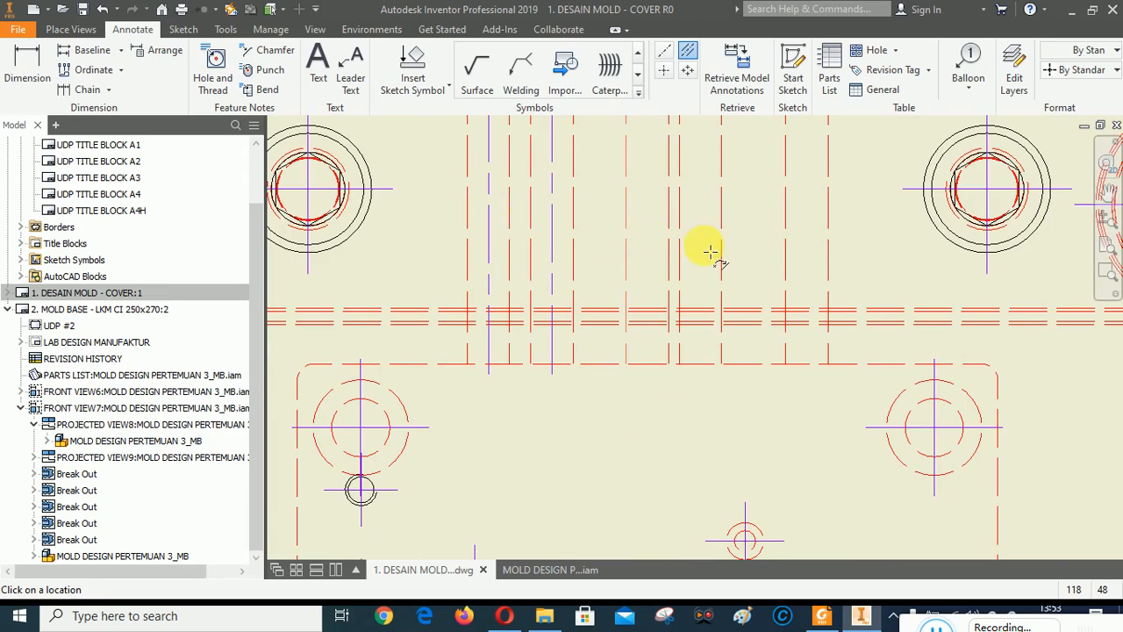
Add bisector centerlines to the three rightmost upper stepped holes and extend the upper ends of all five centerlines past the dashed edge line.
click(674, 239)
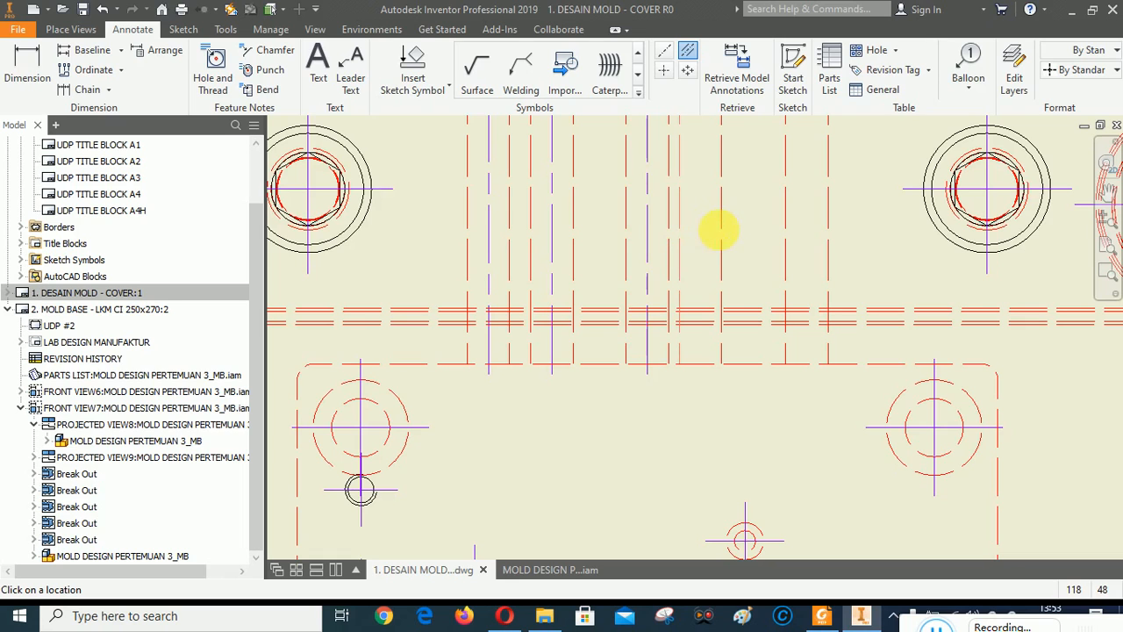
click(721, 234)
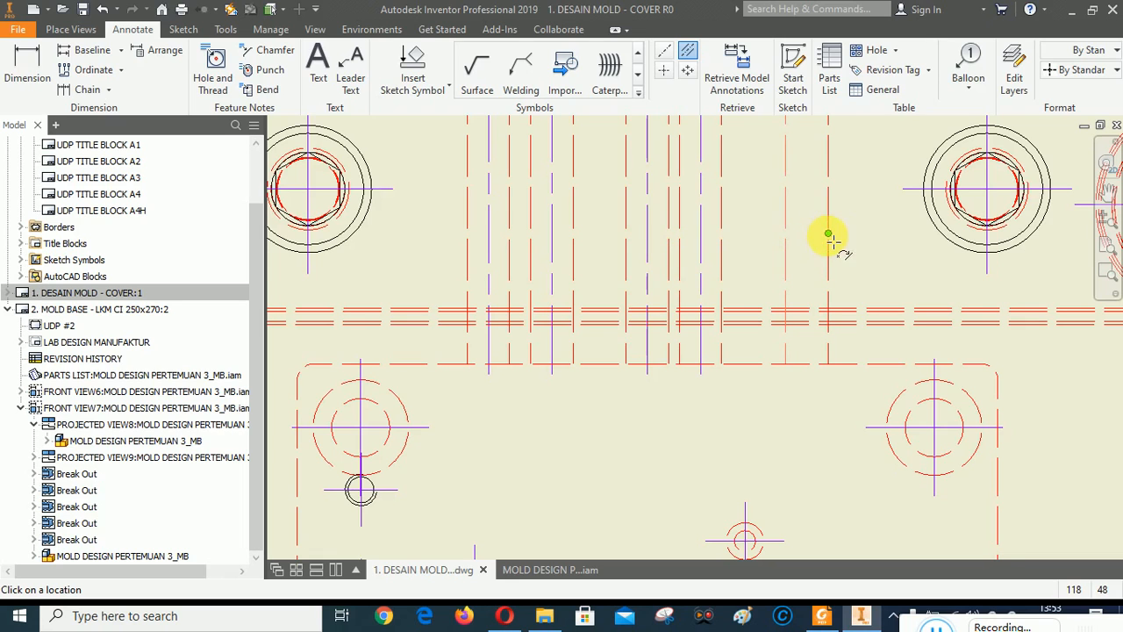
click(829, 235)
scroll(696, 351, up, 2)
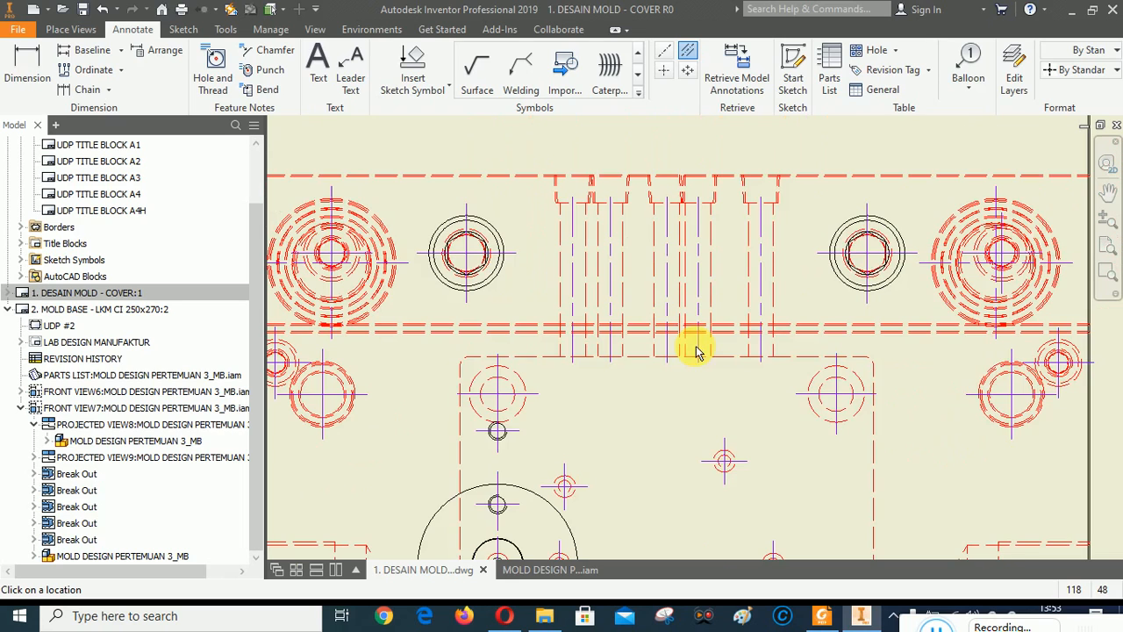
right_click(805, 192)
click(725, 192)
drag(573, 197, 615, 168)
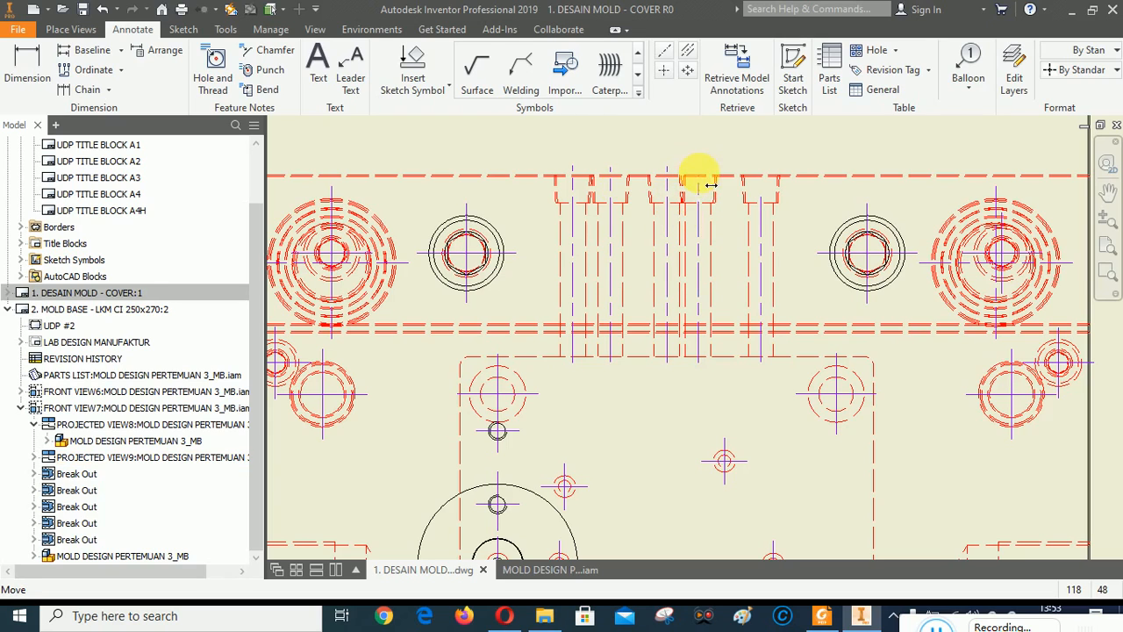
drag(761, 197, 772, 181)
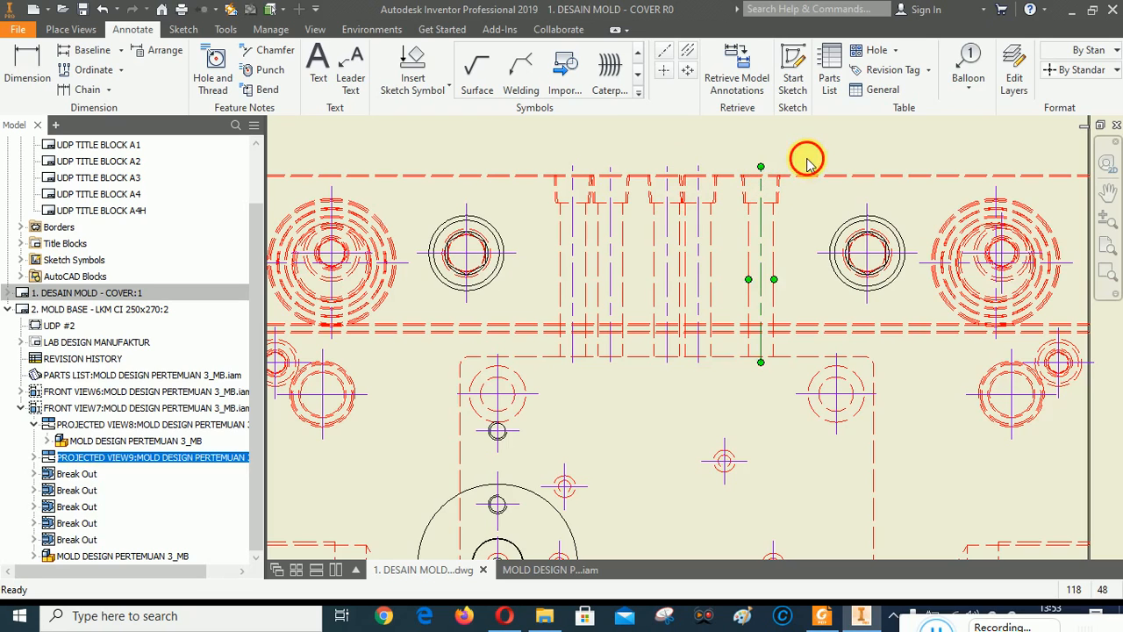
Add bisector centerlines to the horizontal hidden tapped holes at the top view's right and left edges.
scroll(773, 185, down, 5)
scroll(843, 370, up, 6)
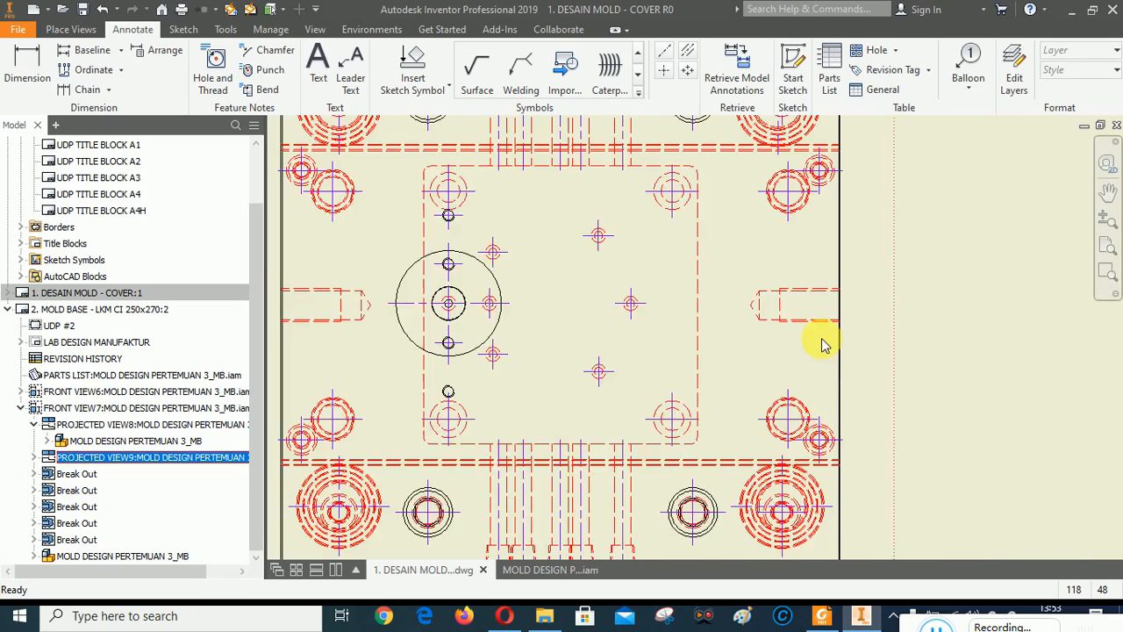
click(690, 50)
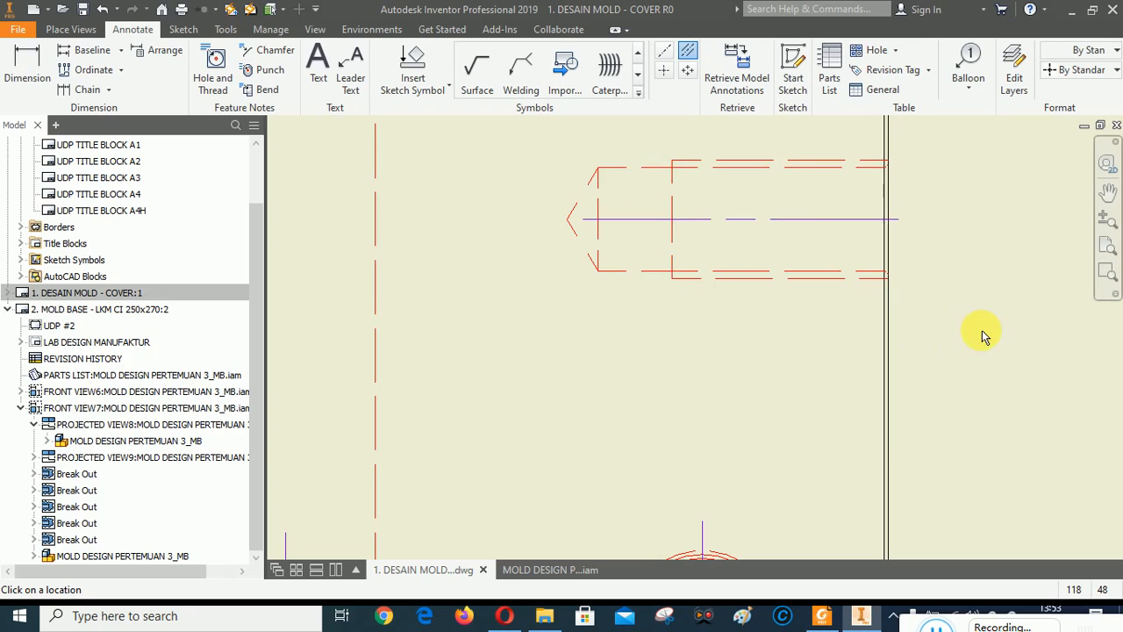
scroll(672, 313, down, 3)
scroll(588, 326, up, 3)
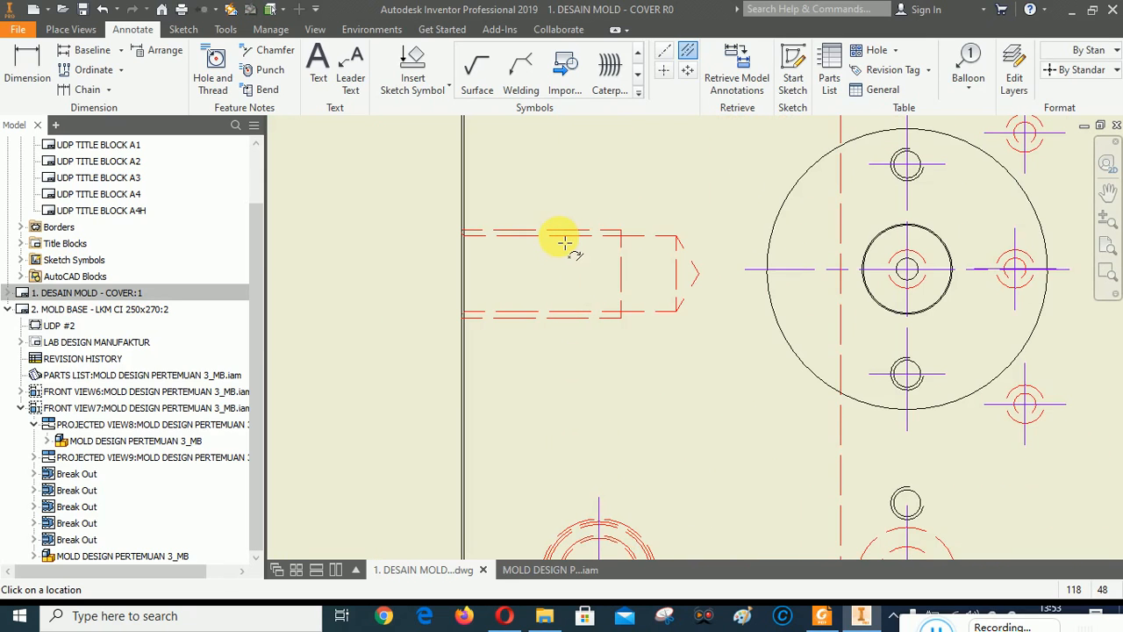
click(571, 312)
right_click(644, 181)
key(Escape)
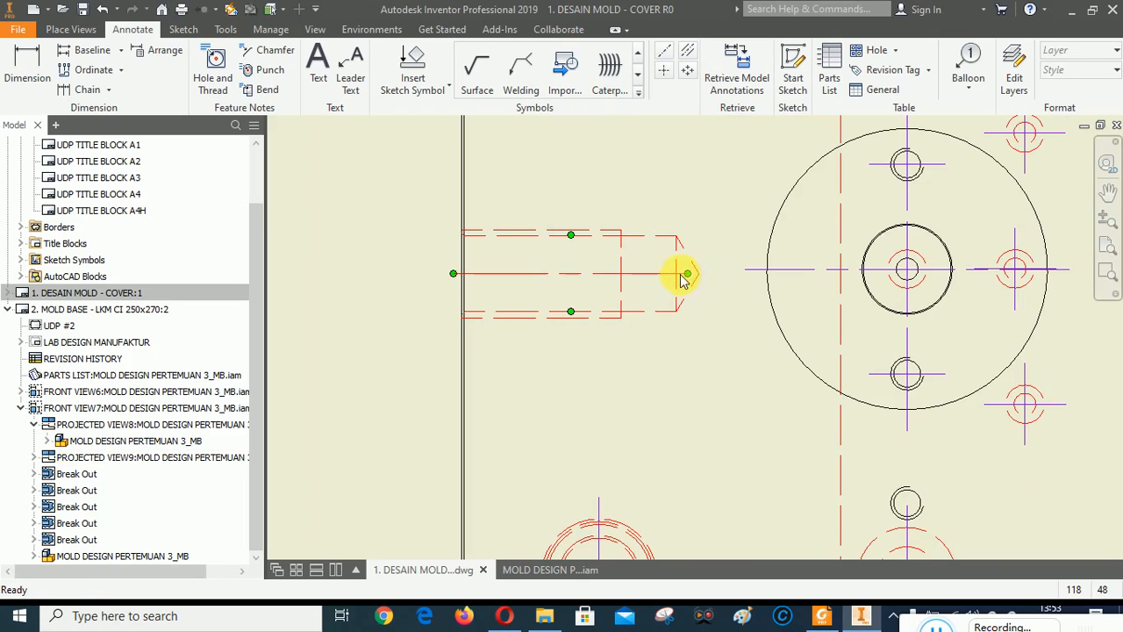
Extend both ends of the left and right tapped-hole centerlines past the hole tips and the plate edges.
drag(703, 260, 713, 256)
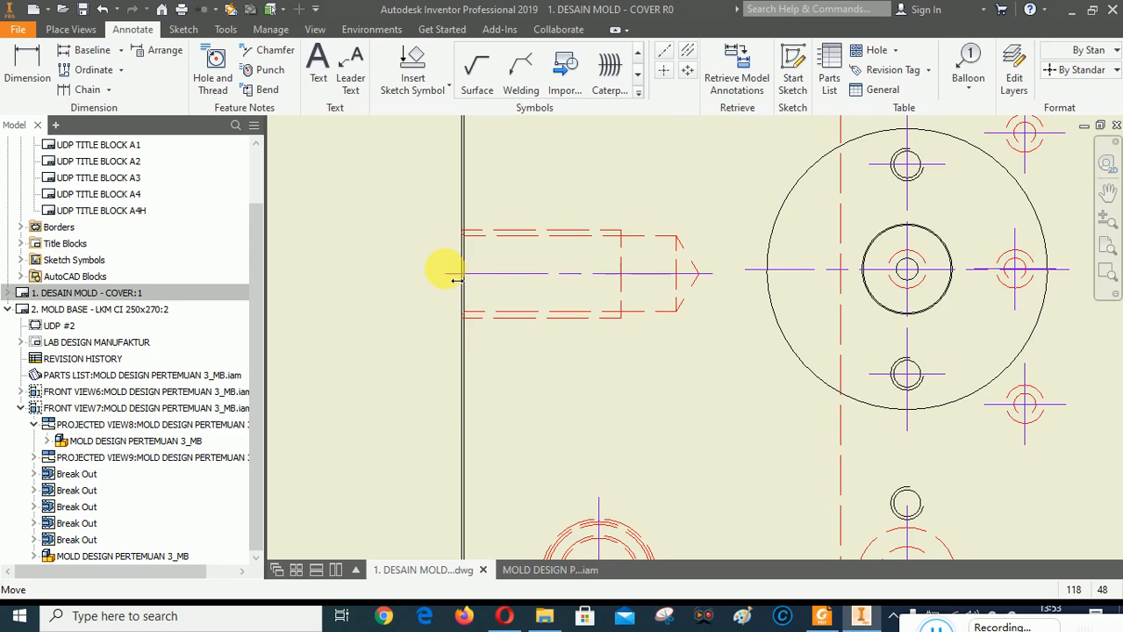
click(392, 313)
scroll(391, 314, down, 5)
scroll(655, 328, up, 4)
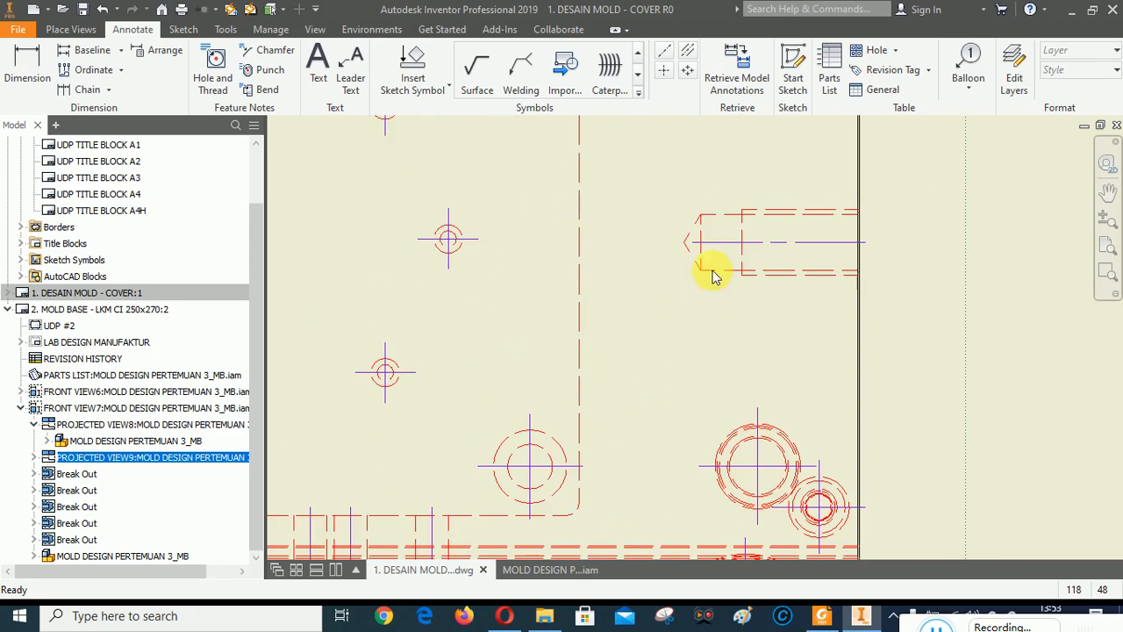
drag(693, 243, 667, 224)
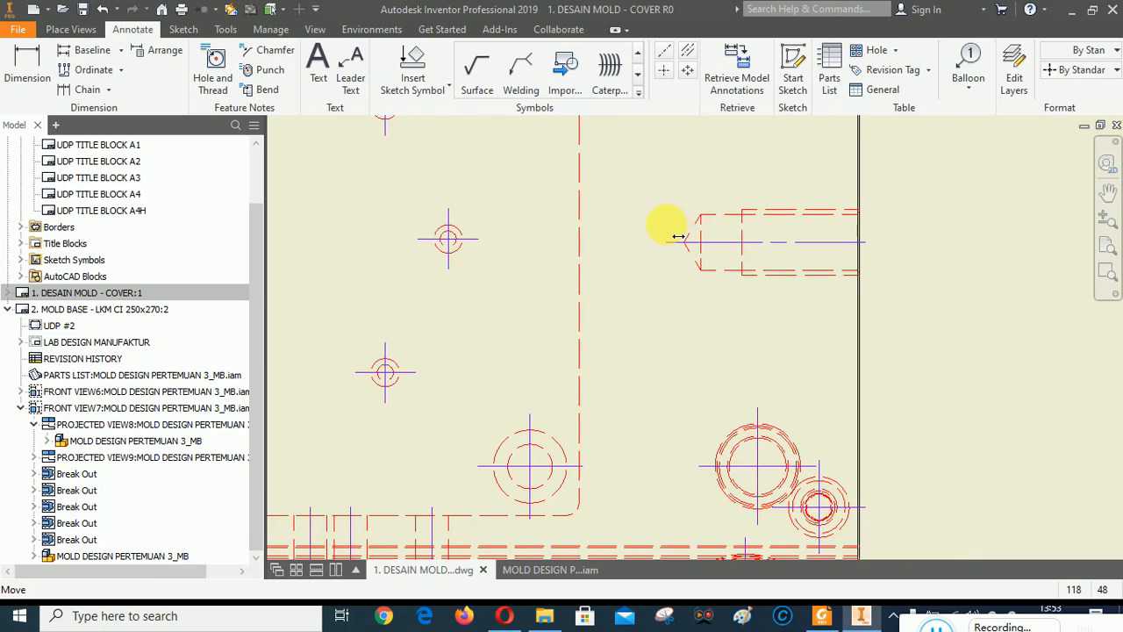
click(684, 239)
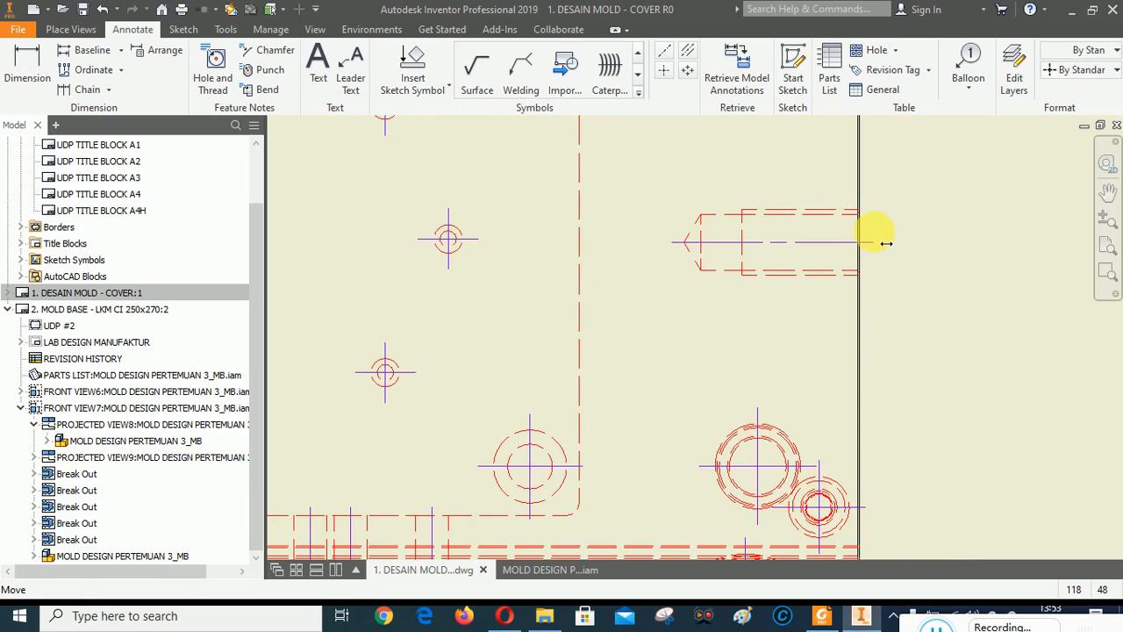
Examine the annotated top view, the whole sheet layout and the side view beside the front view.
scroll(764, 319, down, 5)
click(765, 321)
click(949, 262)
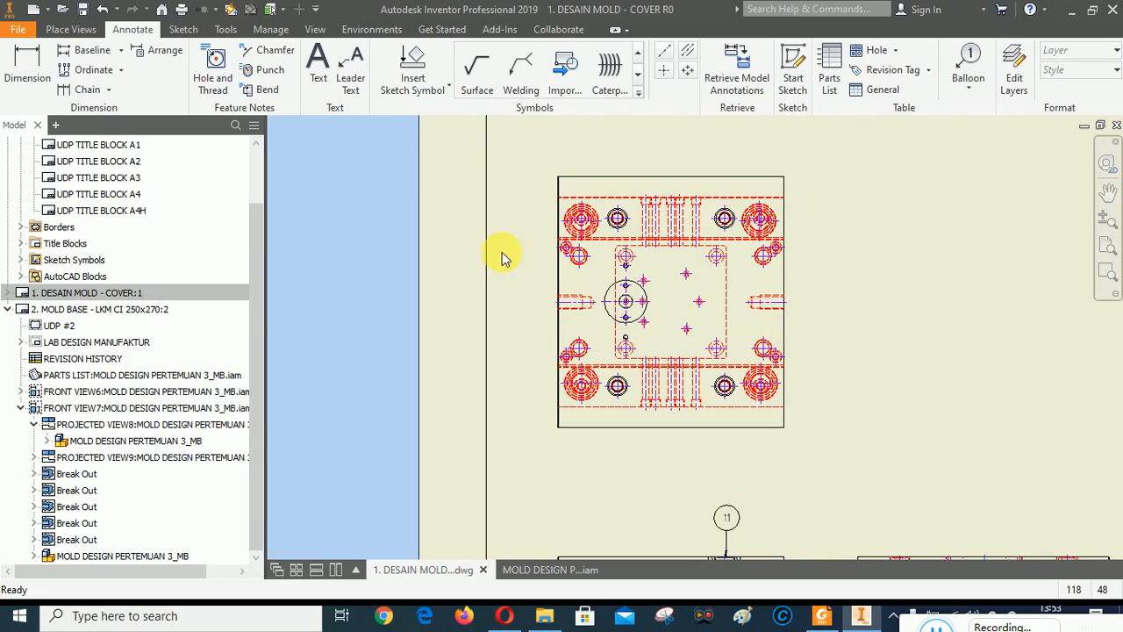
scroll(517, 254, down, 2)
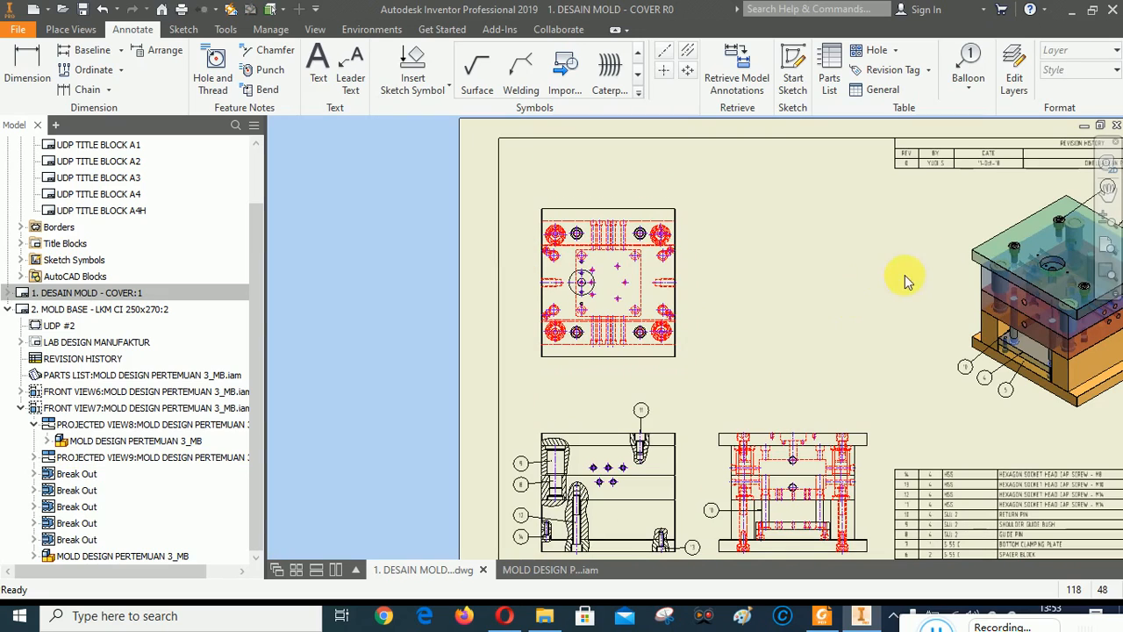
click(1108, 244)
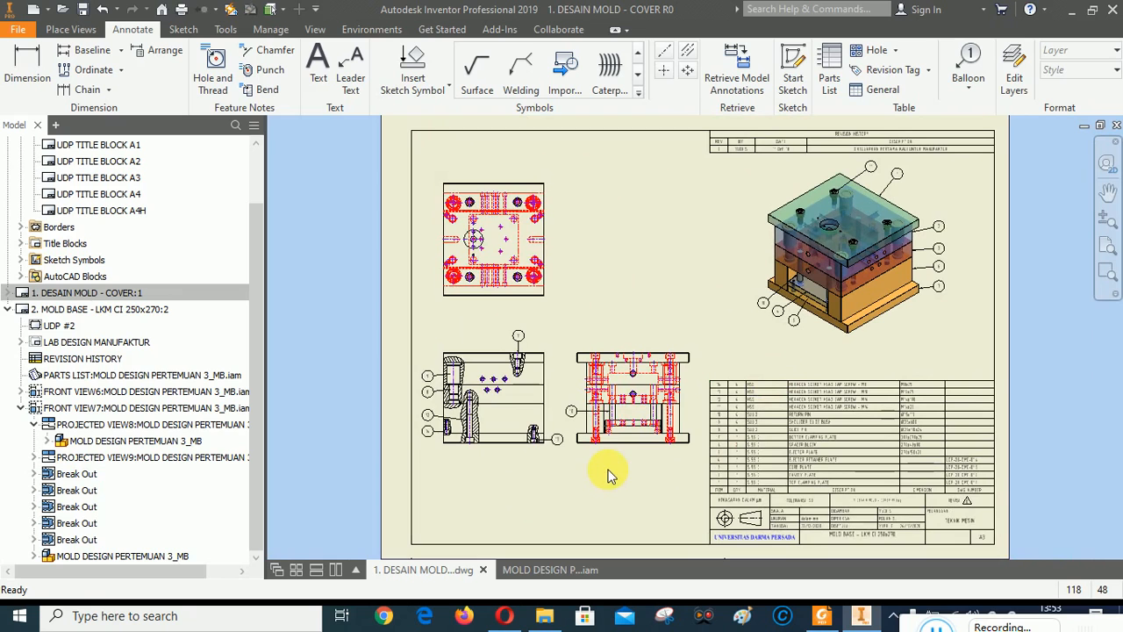
scroll(609, 471, up, 3)
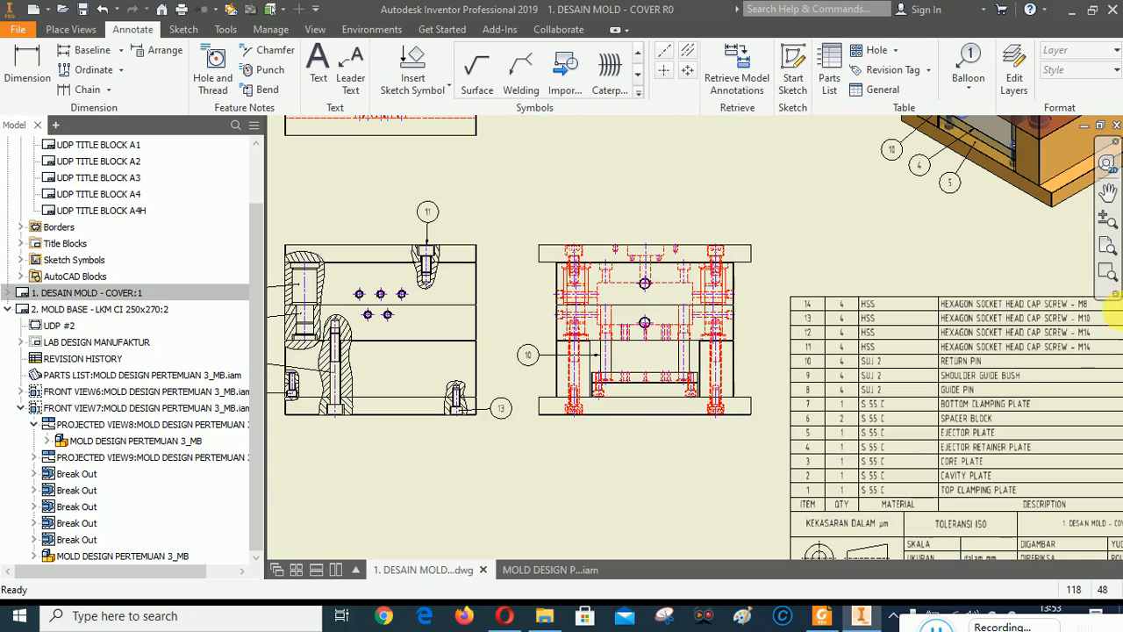
click(1113, 279)
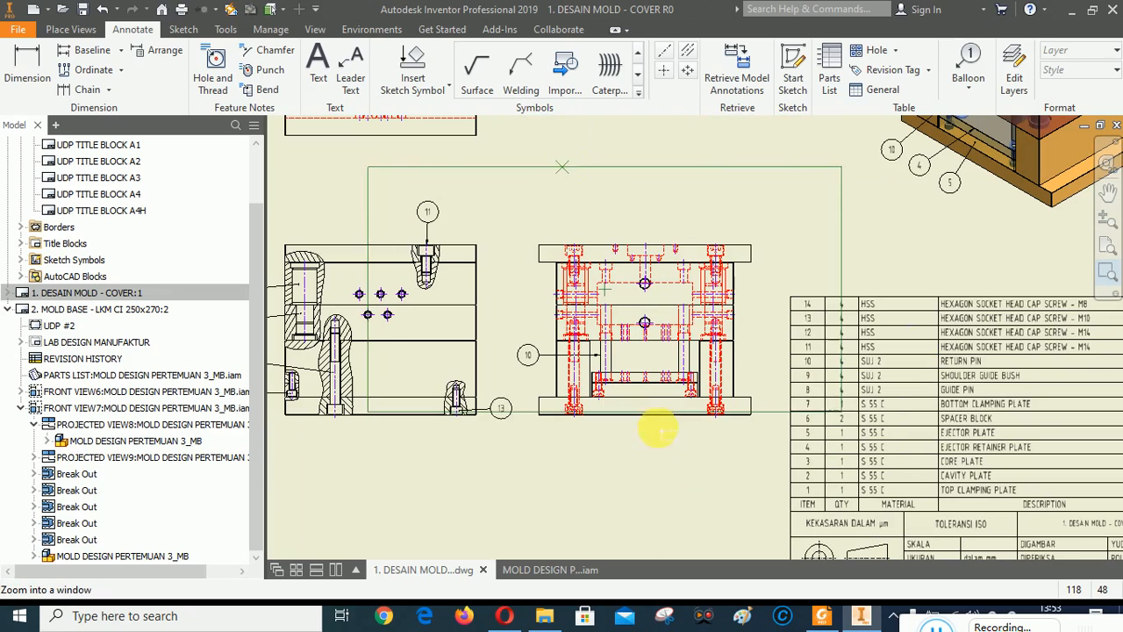
click(722, 488)
scroll(588, 306, down, 3)
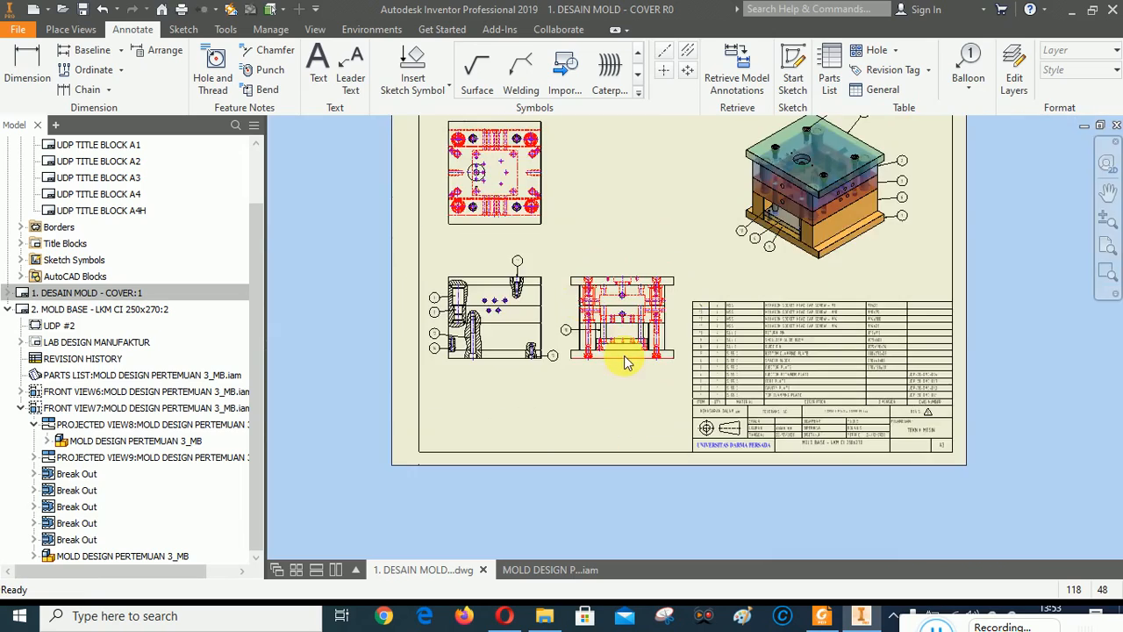
scroll(625, 358, up, 3)
scroll(627, 363, down, 2)
scroll(726, 360, down, 2)
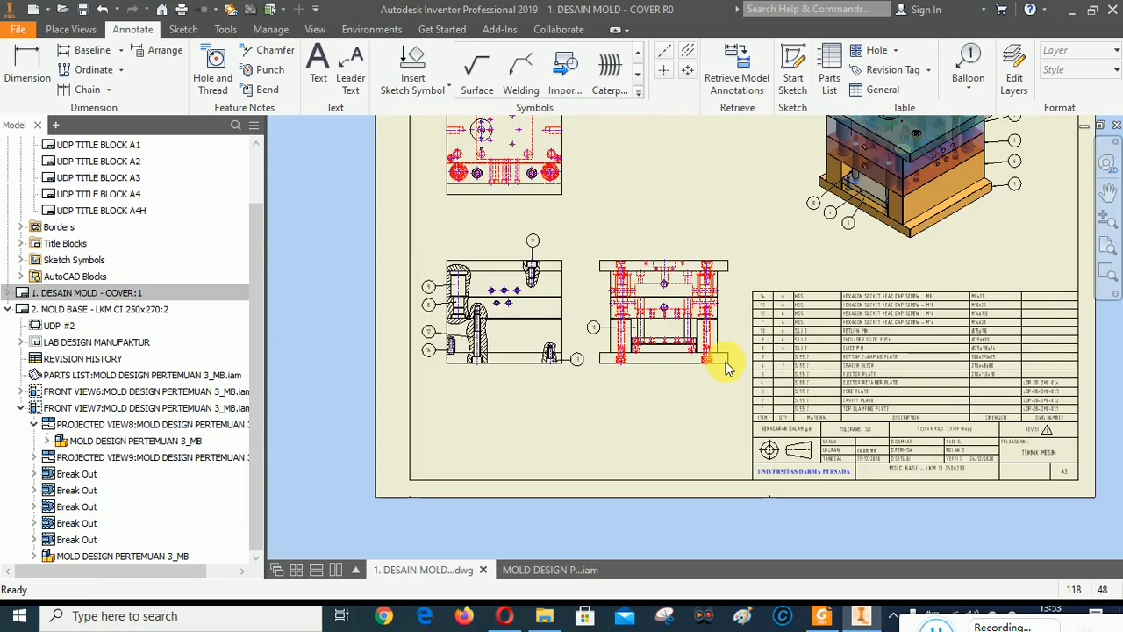
Dimension the overall width across the spacer blocks' outer faces, placing it below the side view and keeping the default dimension text.
scroll(682, 377, up, 4)
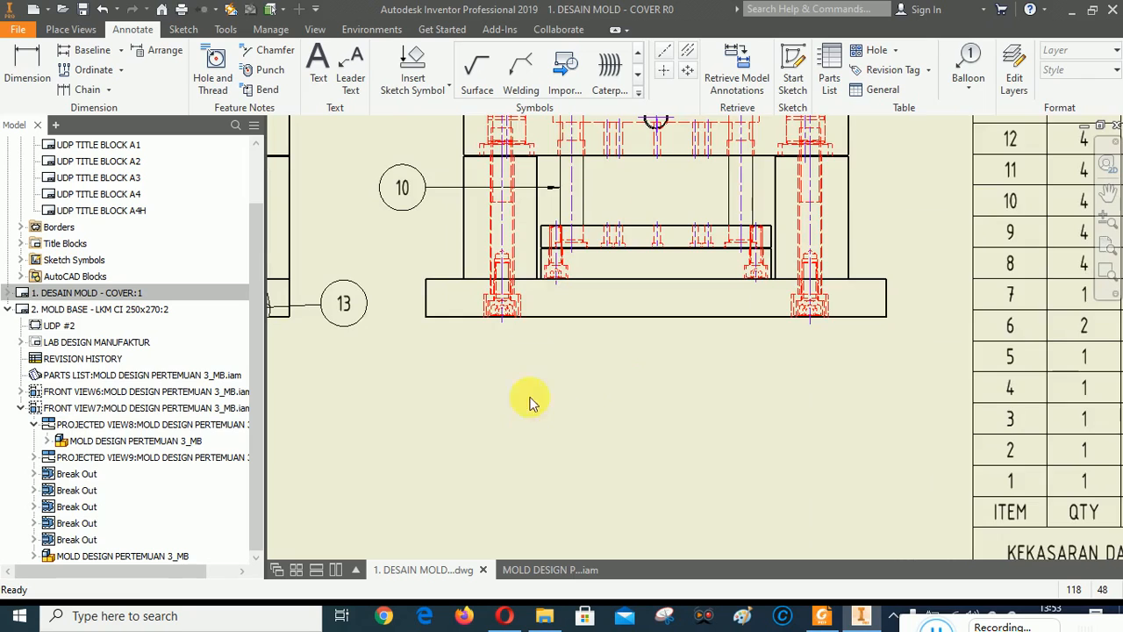
scroll(450, 334, up, 2)
click(29, 61)
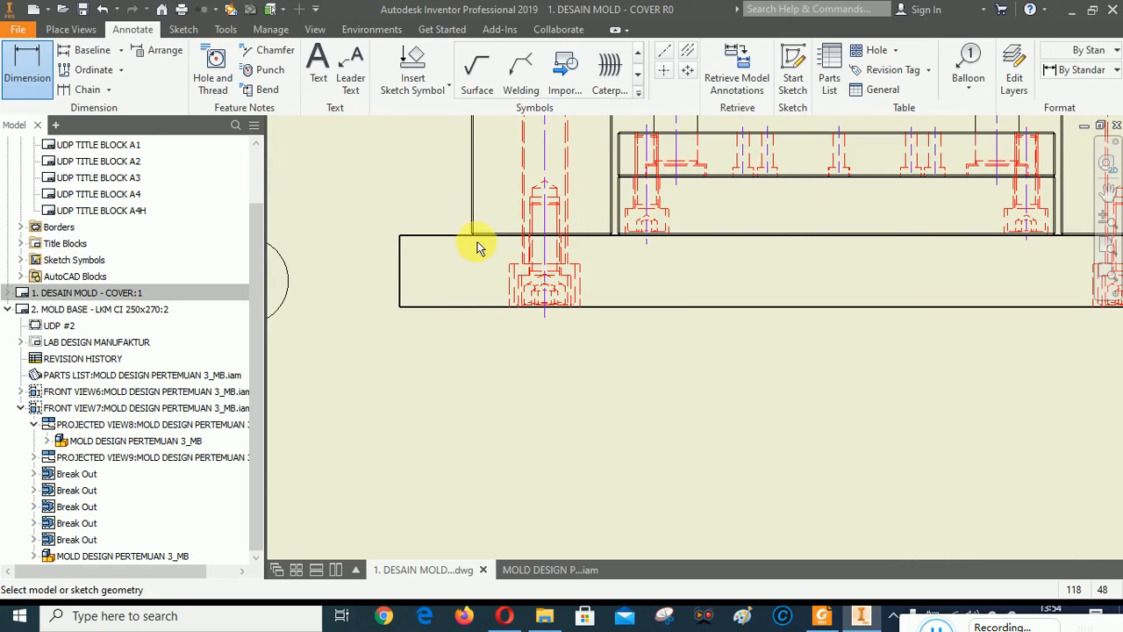
scroll(477, 243, up, 3)
click(459, 196)
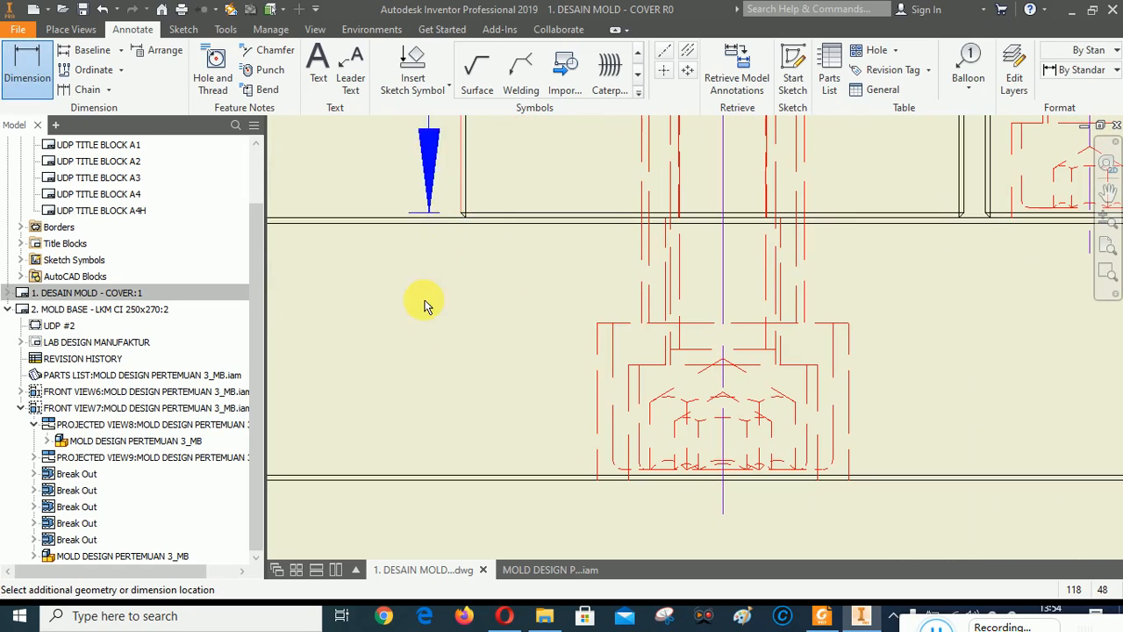
scroll(426, 301, down, 3)
scroll(978, 283, up, 5)
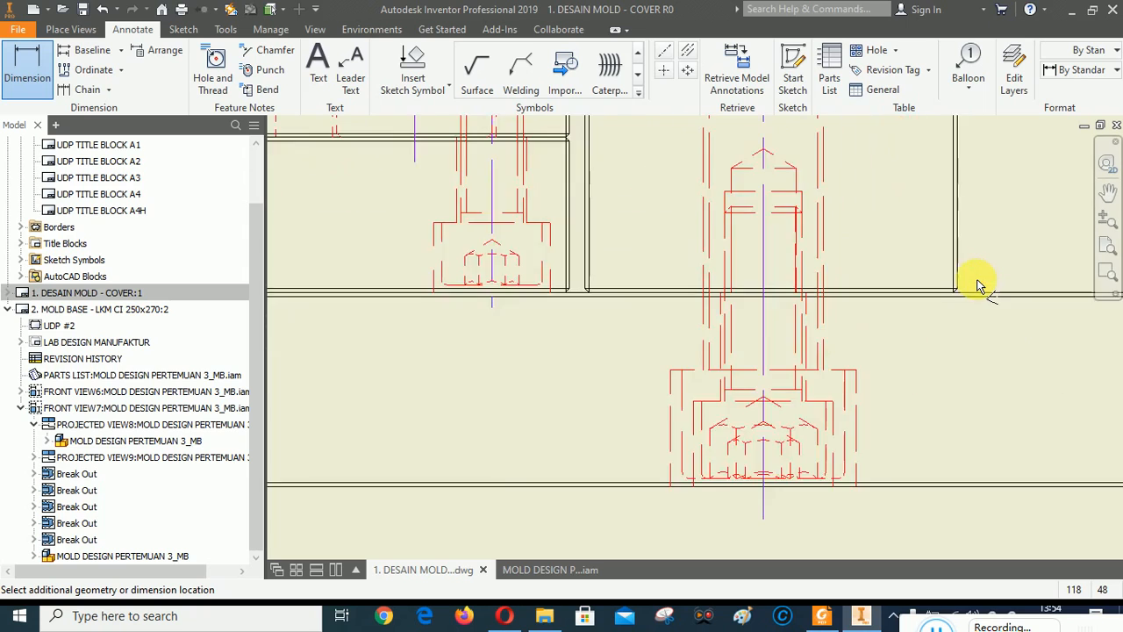
click(911, 269)
scroll(993, 226, down, 5)
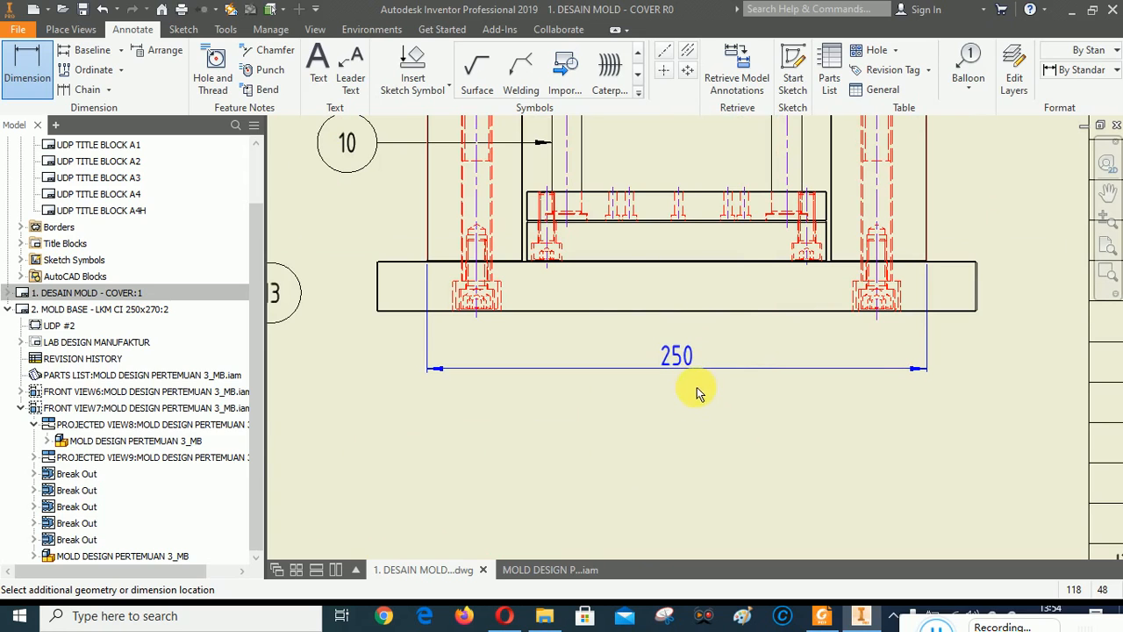
click(697, 387)
click(642, 414)
Dimension the ejector plate's width in the side view, placing it just above the overall width dimension with the default text.
scroll(545, 271, up, 4)
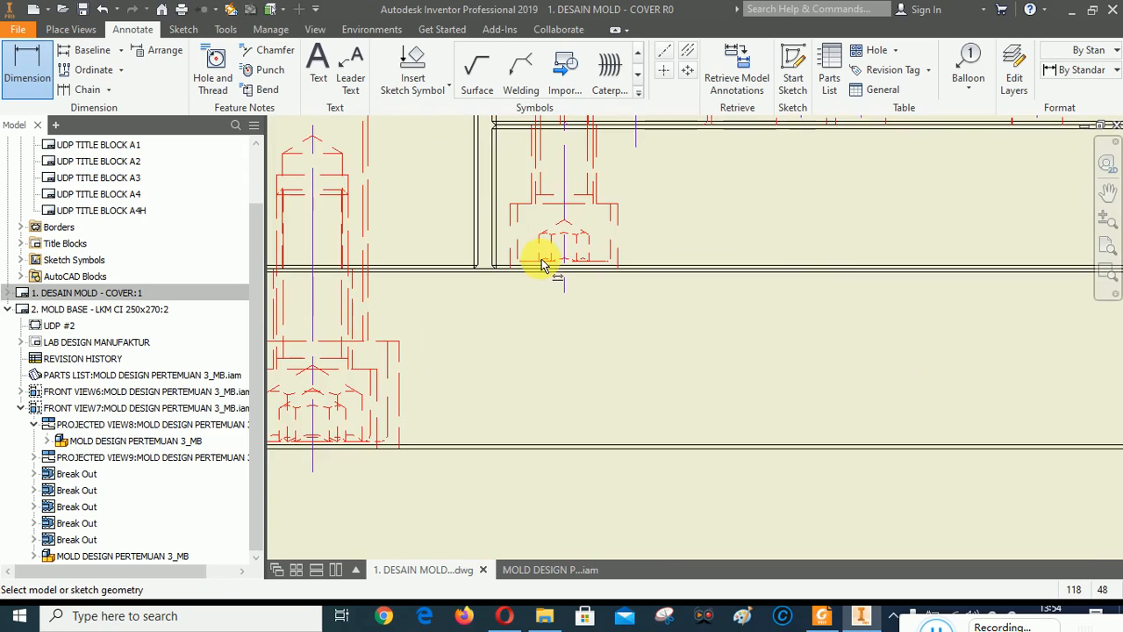
scroll(497, 250, up, 5)
click(457, 263)
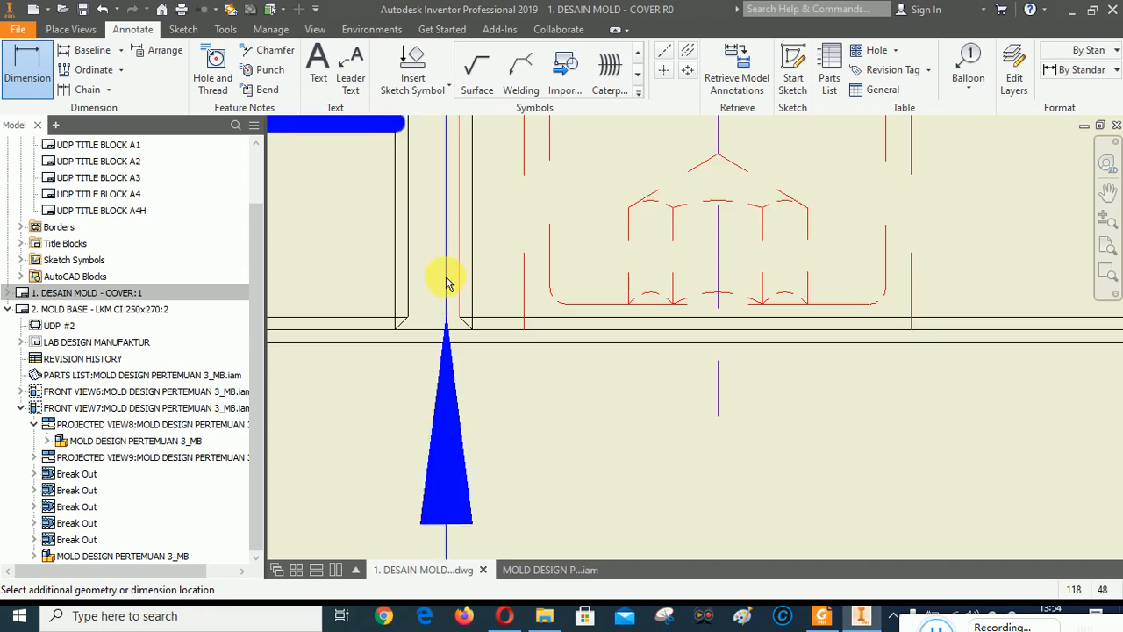
scroll(883, 263, down, 4)
scroll(928, 263, up, 6)
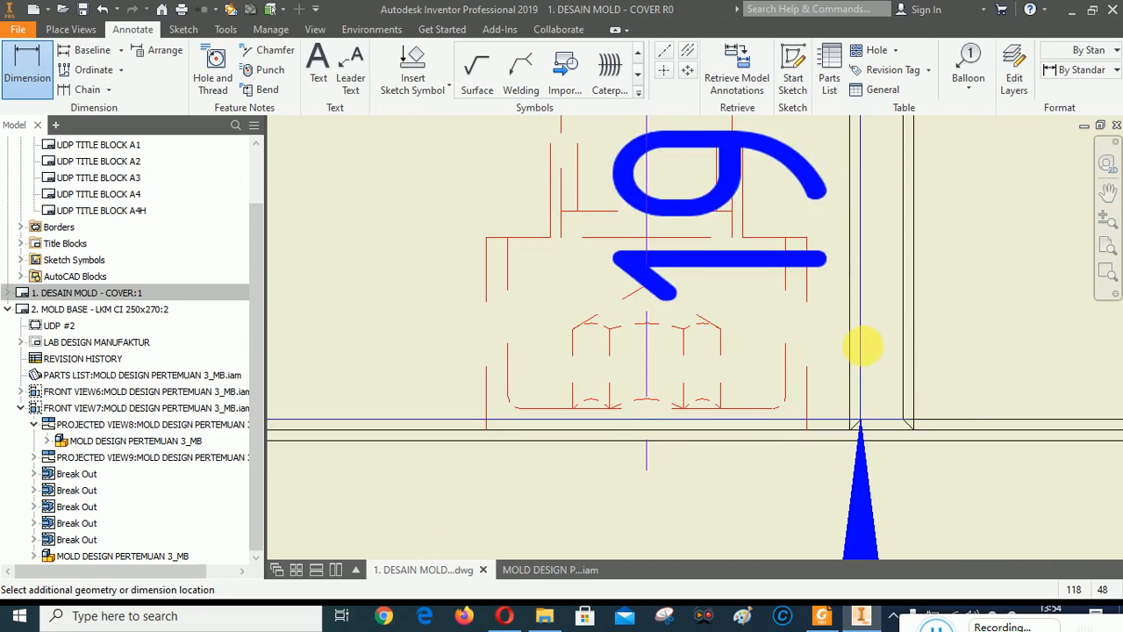
click(861, 345)
scroll(970, 247, down, 7)
click(713, 391)
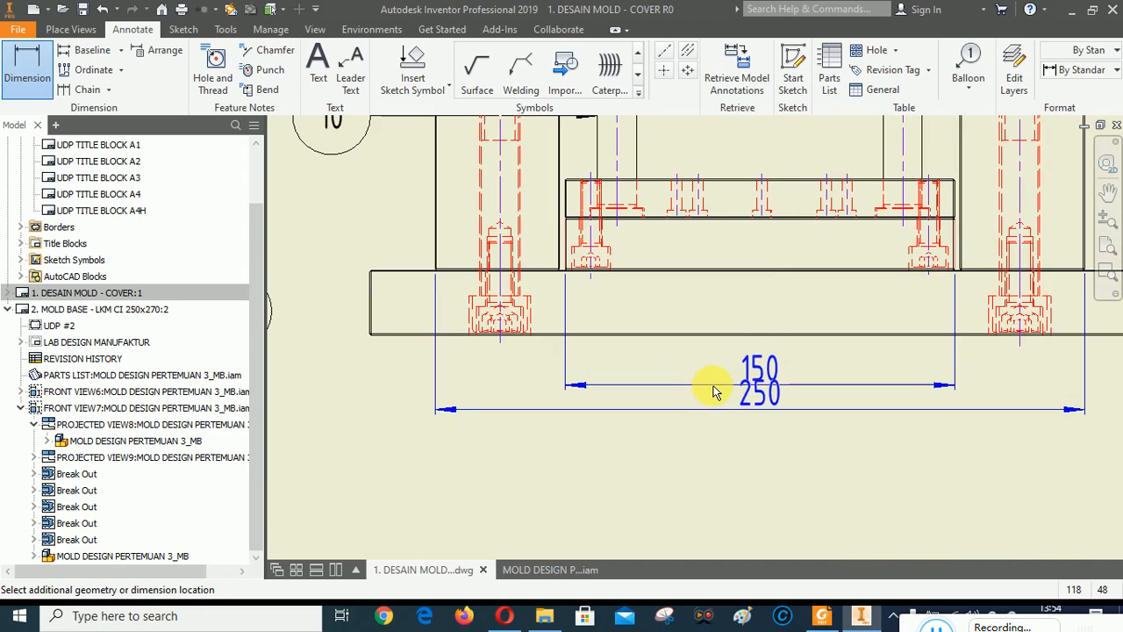
click(658, 406)
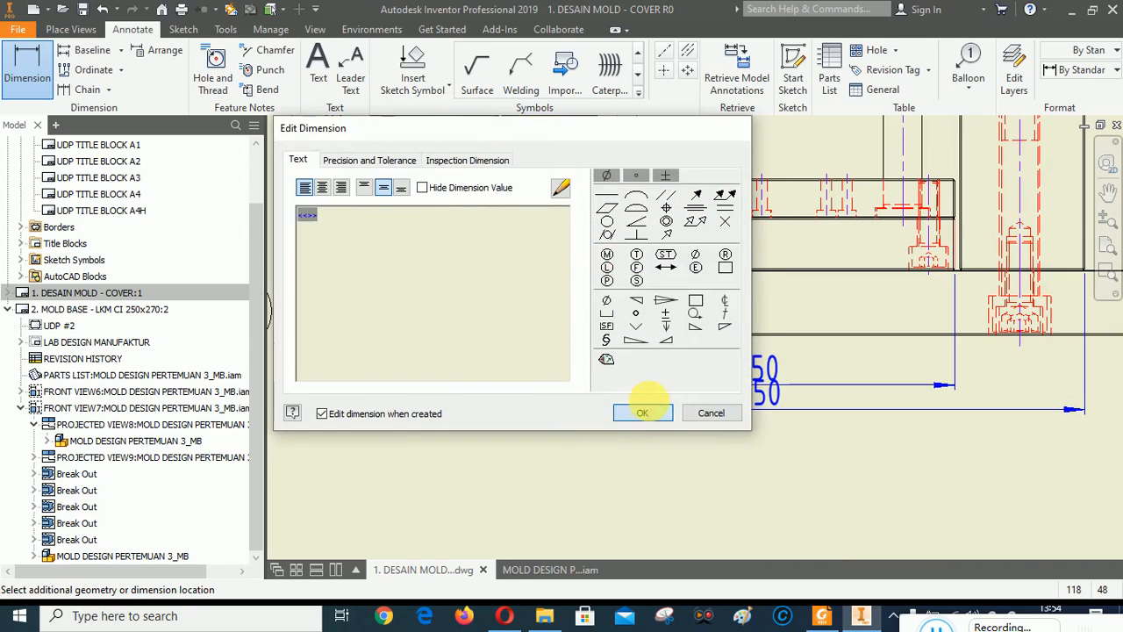
Dimension the clear width between the spacer blocks' inner faces, placing it below the side view and keeping the default dimension text.
click(643, 412)
scroll(559, 261, up, 5)
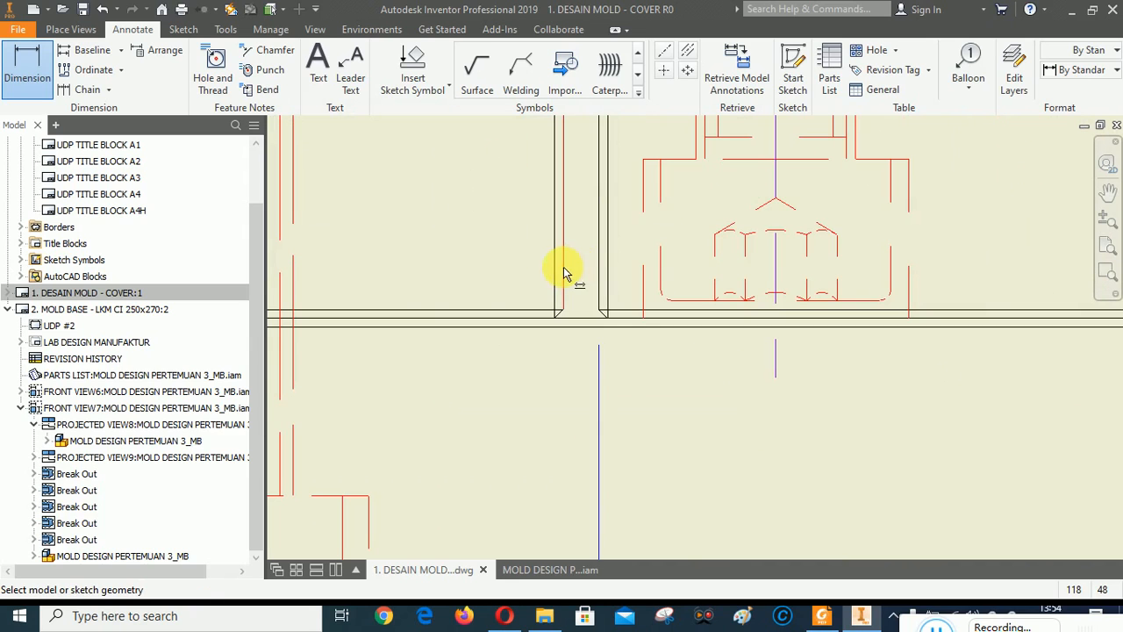
click(565, 269)
scroll(526, 281, down, 5)
scroll(1053, 283, up, 5)
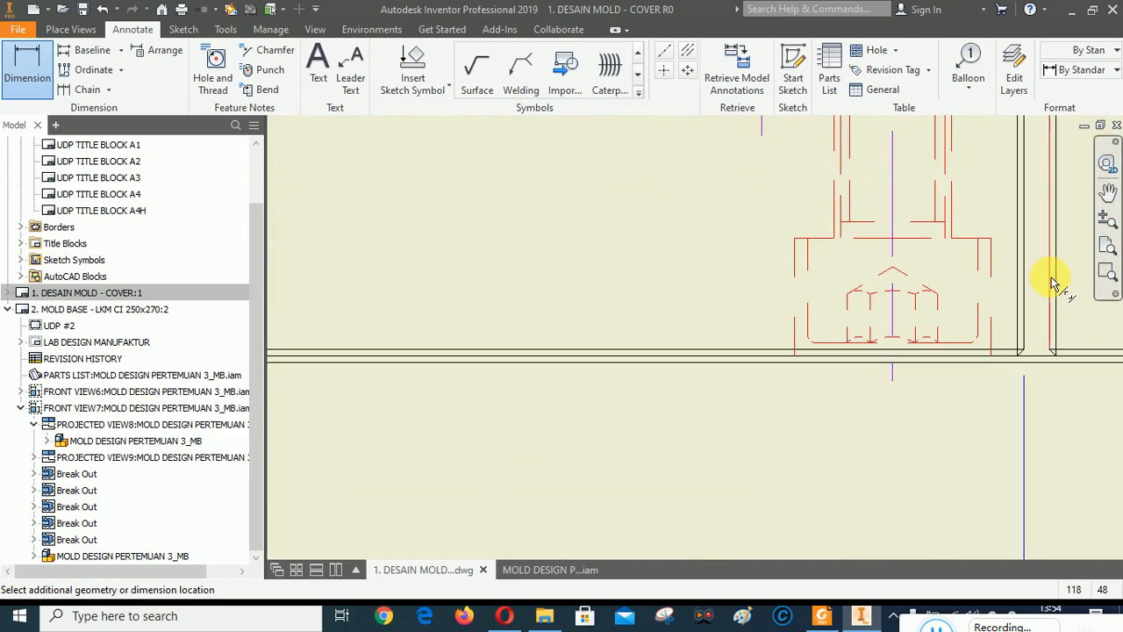
click(996, 279)
scroll(997, 279, down, 5)
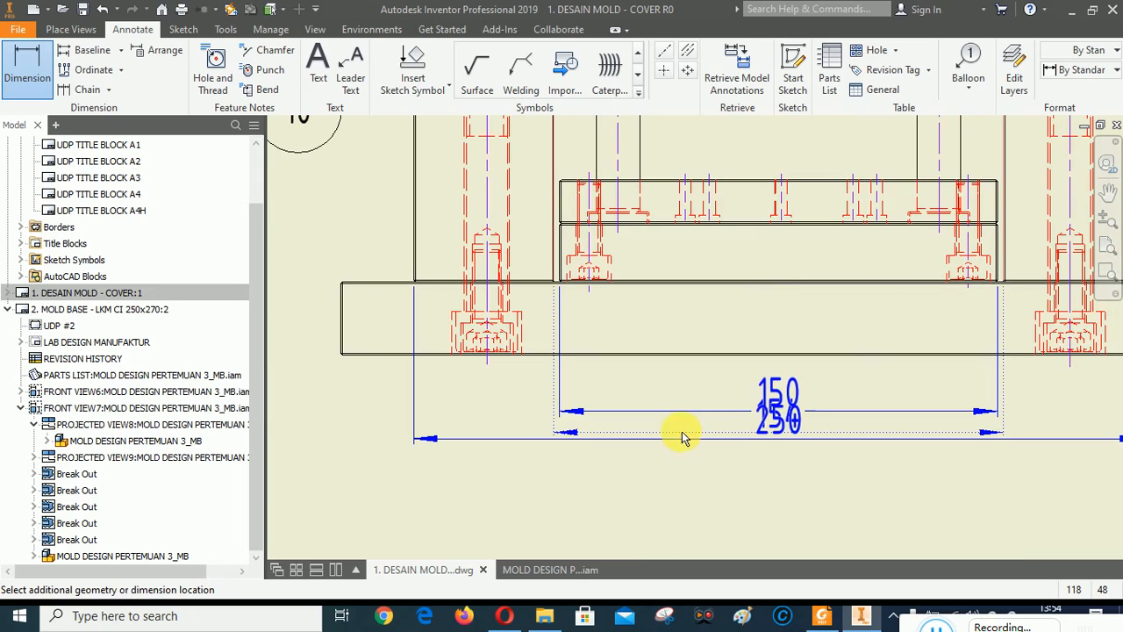
click(519, 470)
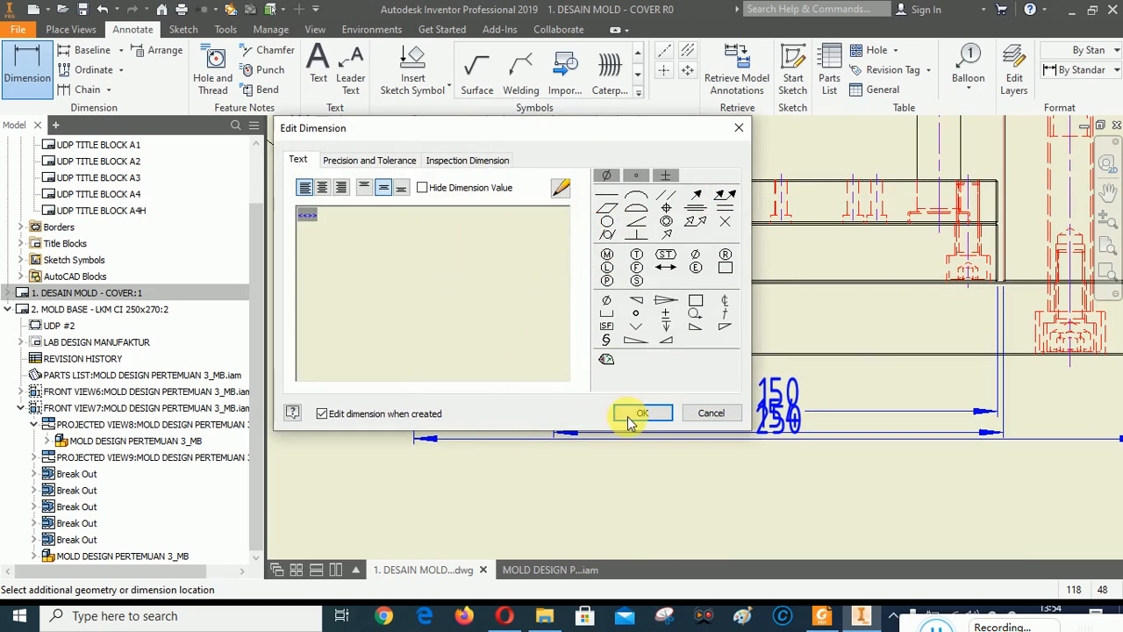
click(640, 412)
Dimension the bottom clamping plate's full width, placing it beneath the other width dimensions with the default text, and finish dimensioning.
scroll(366, 342, up, 3)
scroll(366, 342, up, 2)
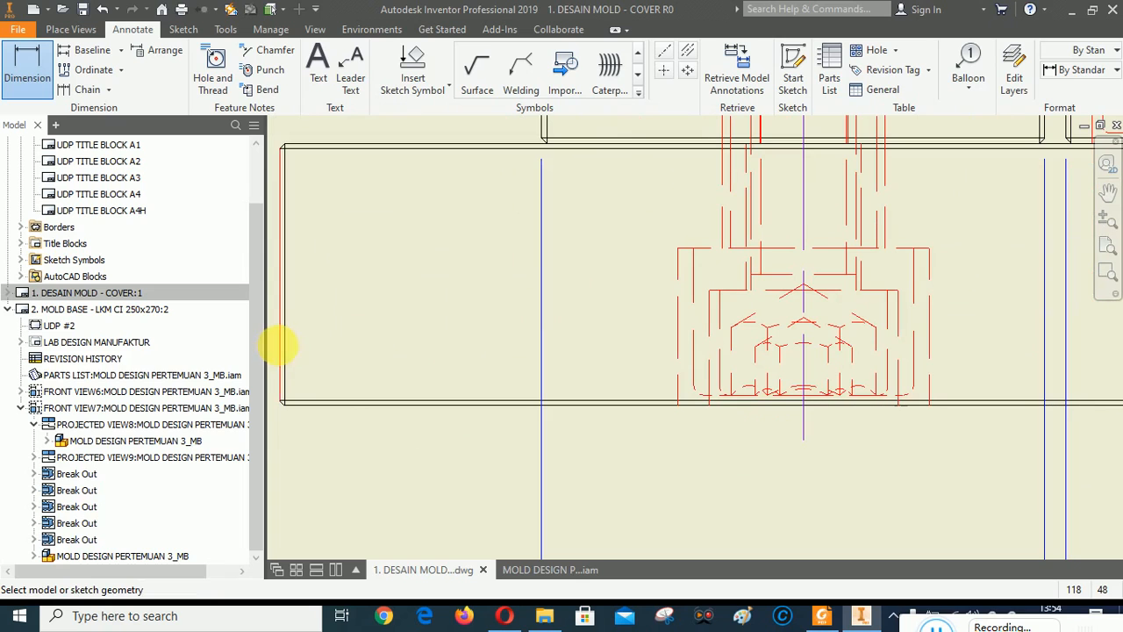
click(281, 345)
scroll(349, 316, down, 3)
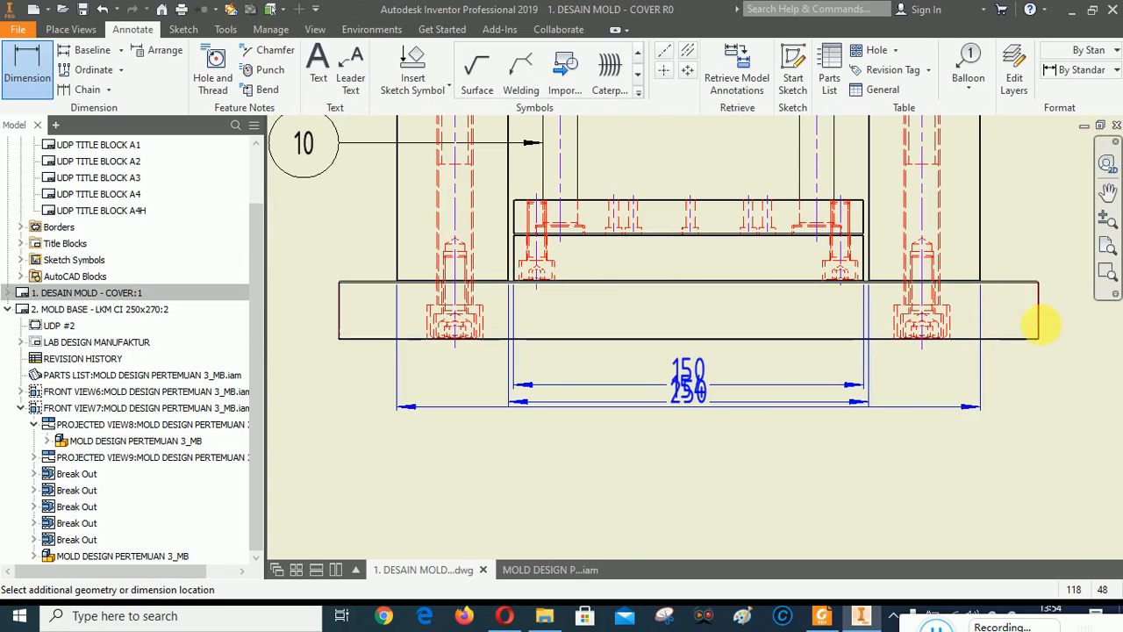
scroll(1040, 325, up, 3)
click(1038, 323)
scroll(1049, 322, down, 4)
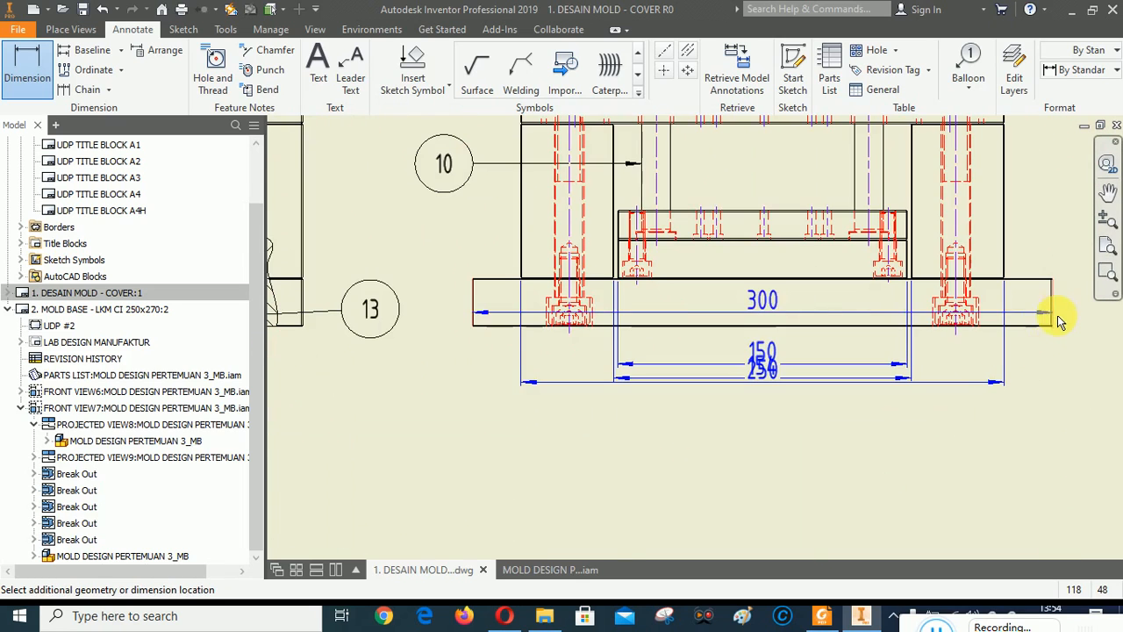
click(809, 429)
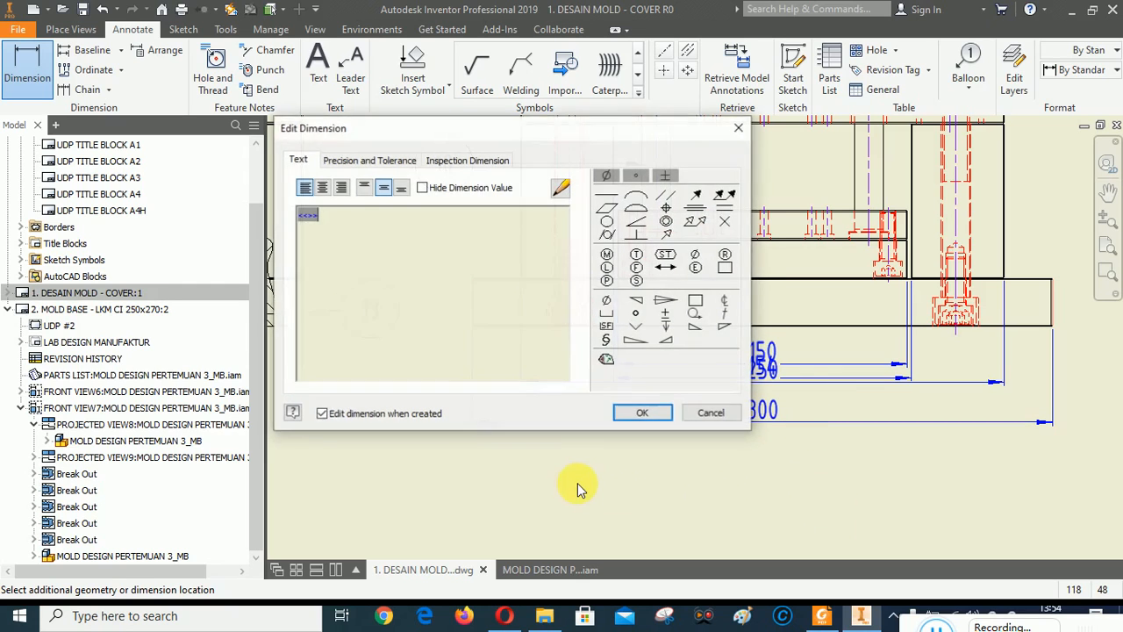
click(645, 411)
right_click(513, 500)
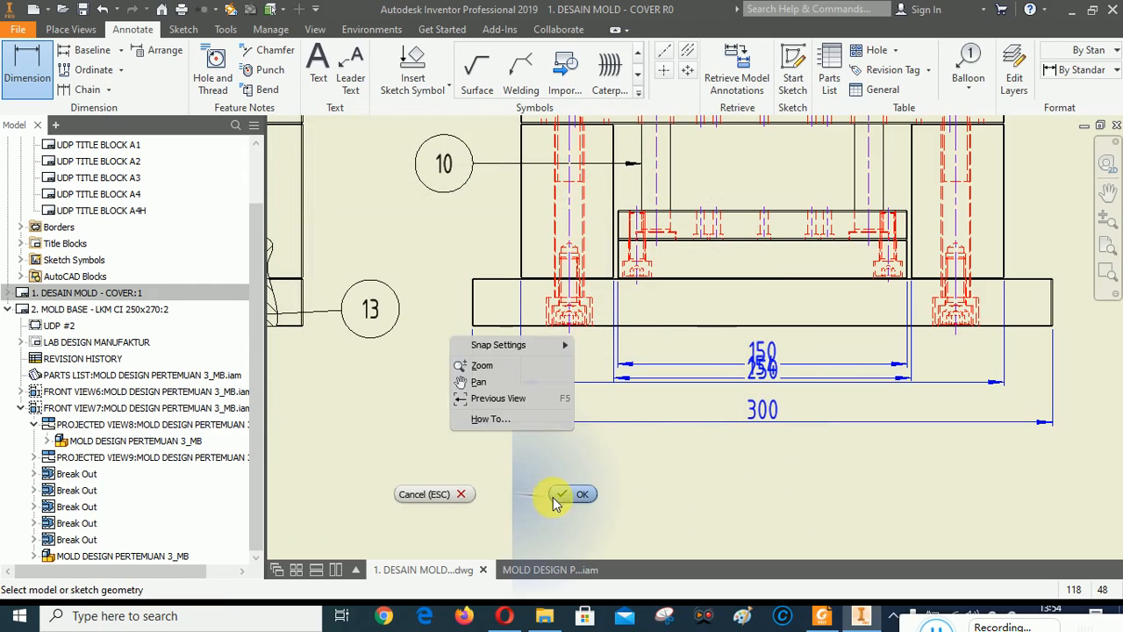
click(572, 502)
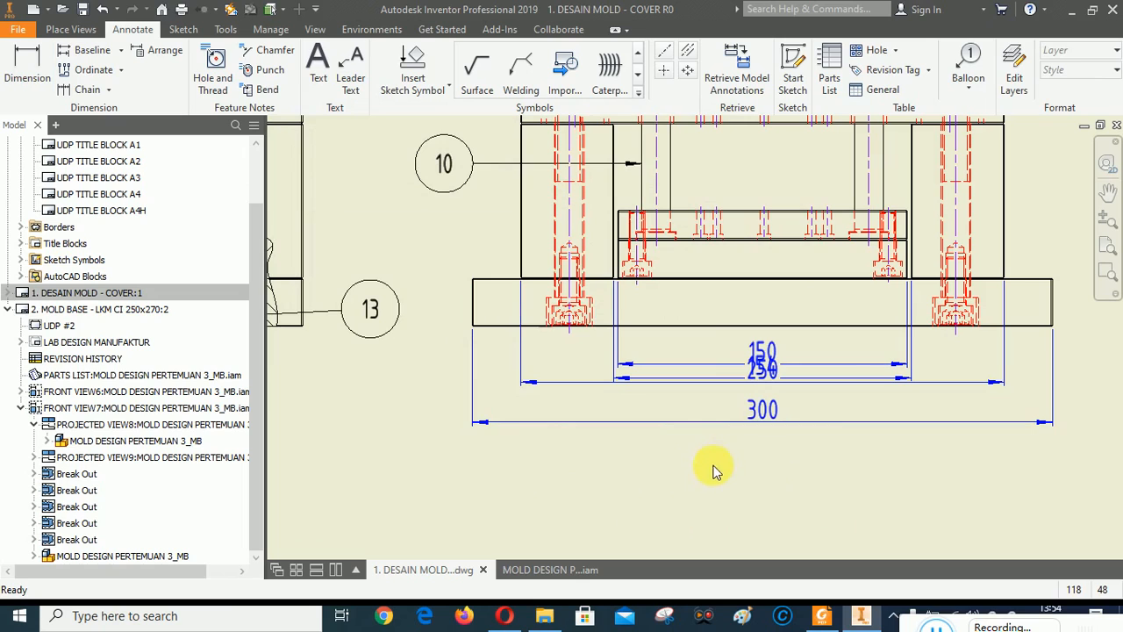
Arrange the four width dimensions below the side view into an evenly spaced stack with no overlapping text.
click(769, 374)
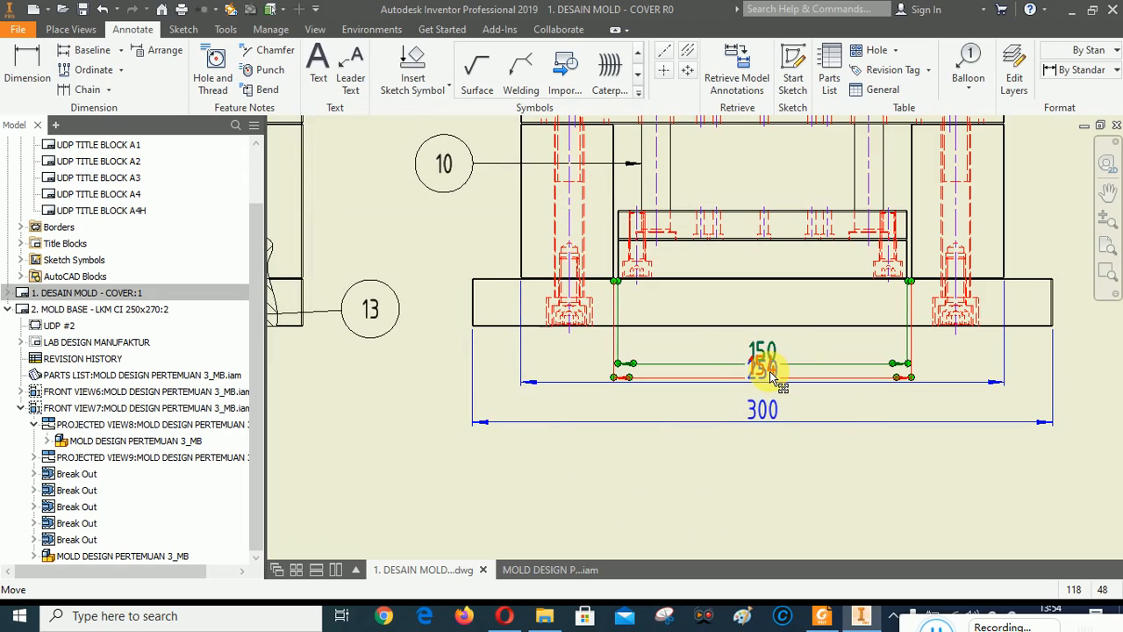
ctrl+click(771, 373)
ctrl+click(770, 381)
ctrl+click(768, 409)
right_click(768, 410)
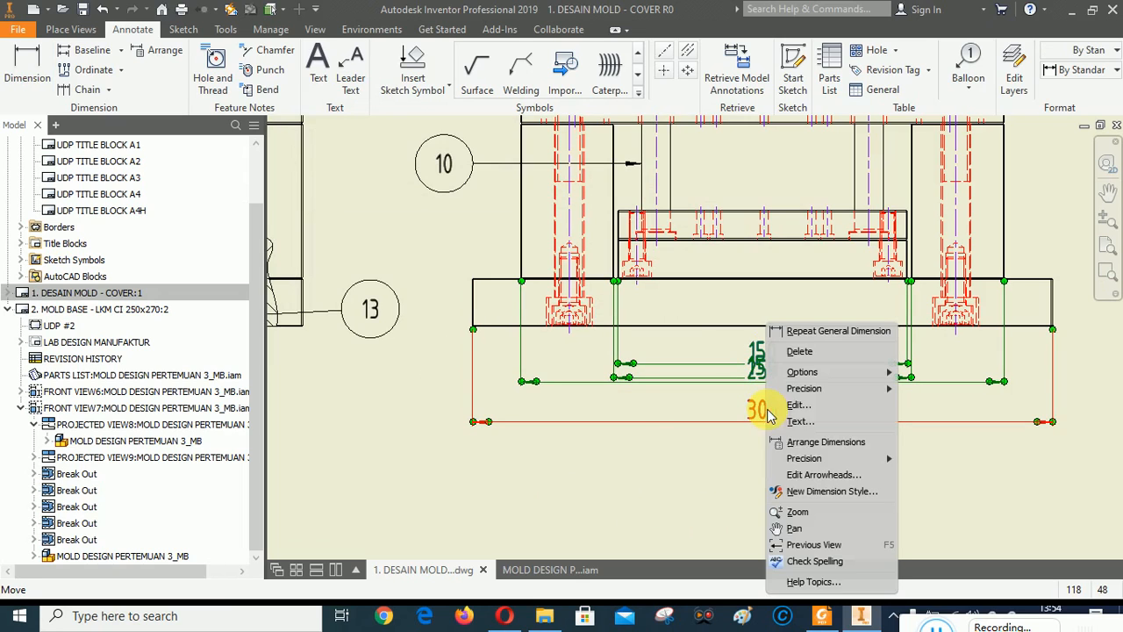
click(806, 446)
scroll(785, 368, up, 6)
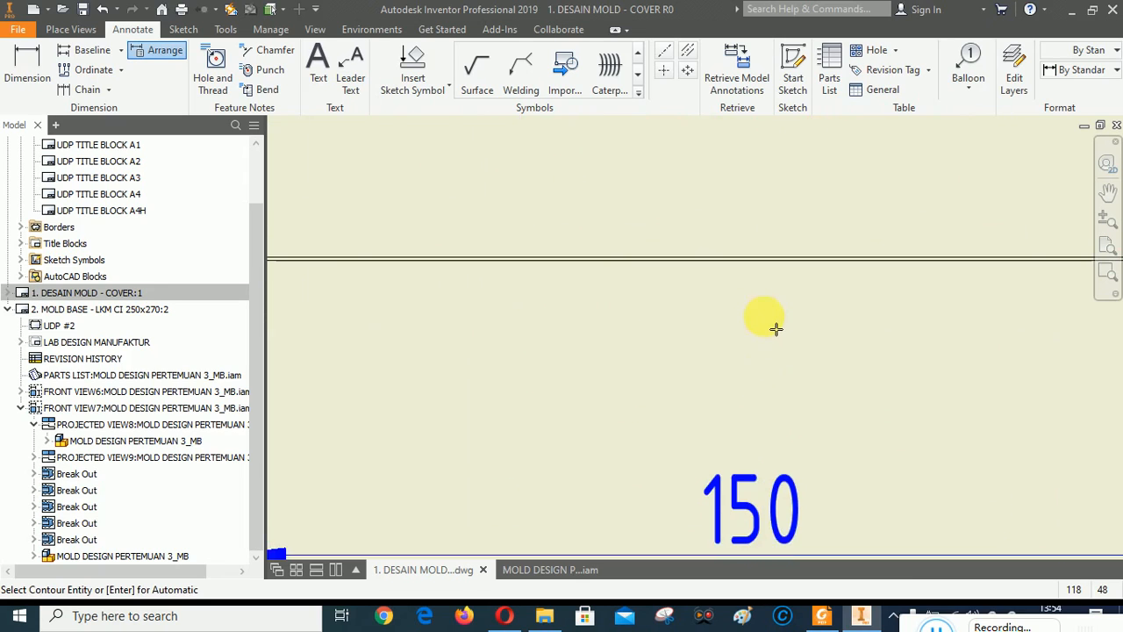
key(Escape)
scroll(729, 316, down, 5)
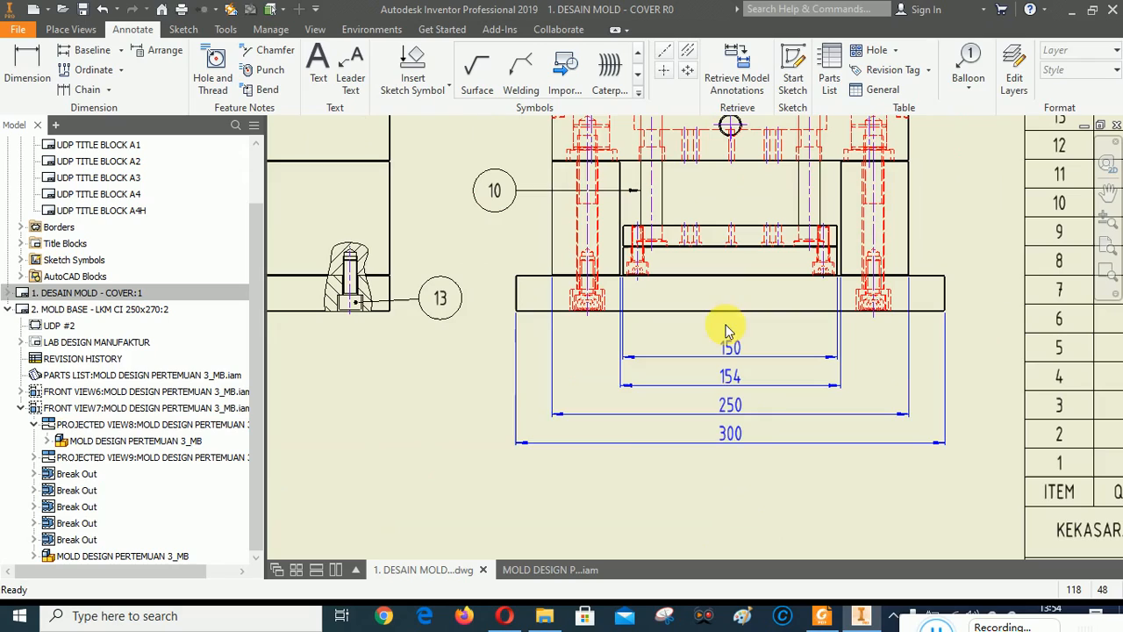
Start a chain dimension set in the side view with the bottom clamping plate's lower and upper horizontal edges.
click(1108, 191)
mouse_move(799, 254)
mouse_down()
mouse_move(803, 360)
mouse_move(588, 465)
mouse_up()
mouse_move(687, 385)
mouse_down()
mouse_move(637, 297)
mouse_move(606, 382)
mouse_move(714, 359)
mouse_move(658, 313)
mouse_move(680, 337)
mouse_up()
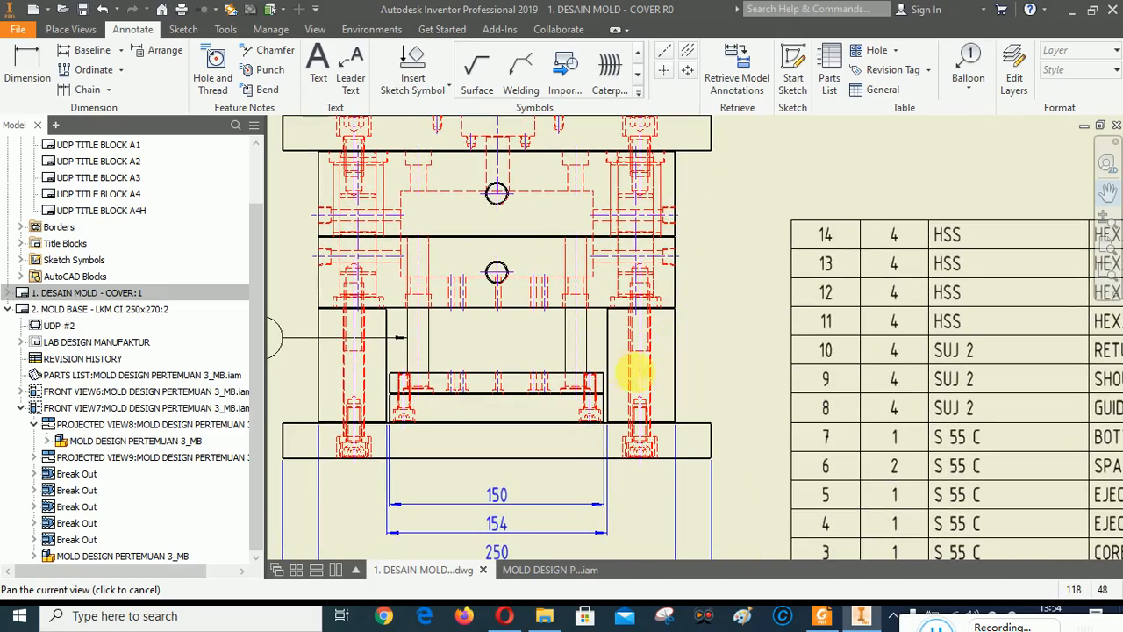
mouse_move(636, 374)
mouse_down()
mouse_move(571, 283)
mouse_move(572, 433)
mouse_move(526, 419)
mouse_move(544, 401)
mouse_up()
right_click(656, 371)
click(709, 372)
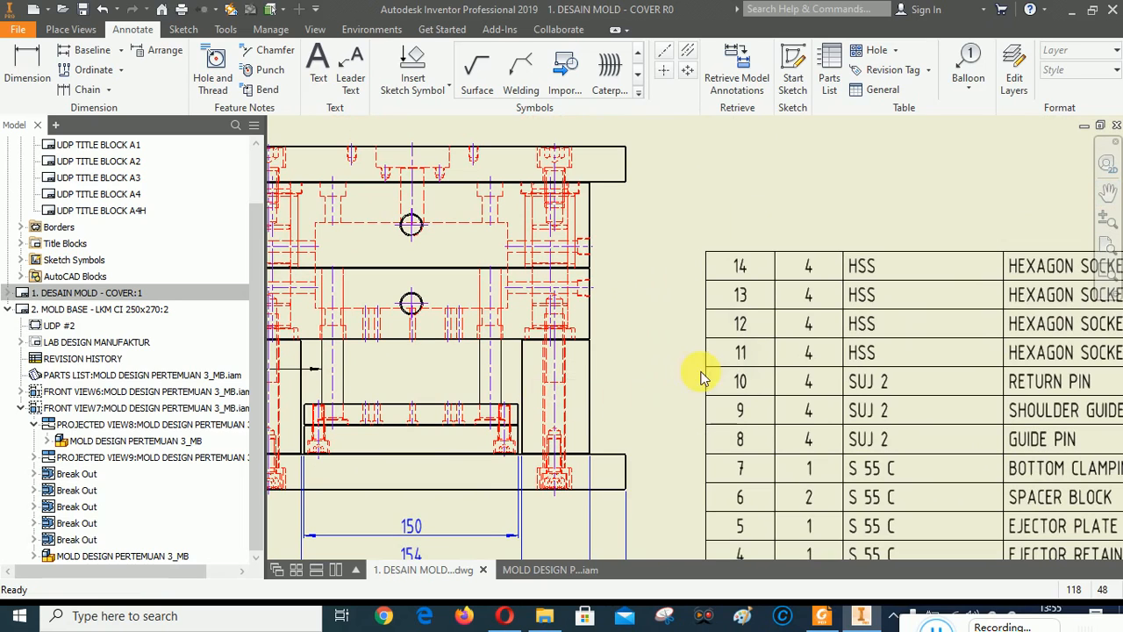
click(27, 69)
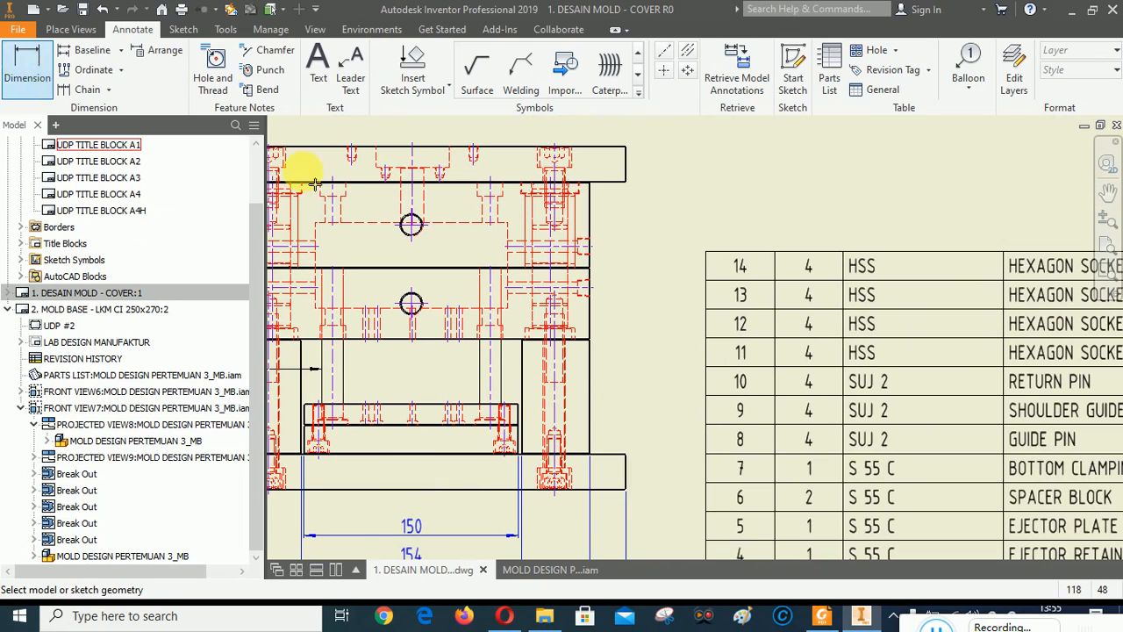
scroll(632, 484, up, 5)
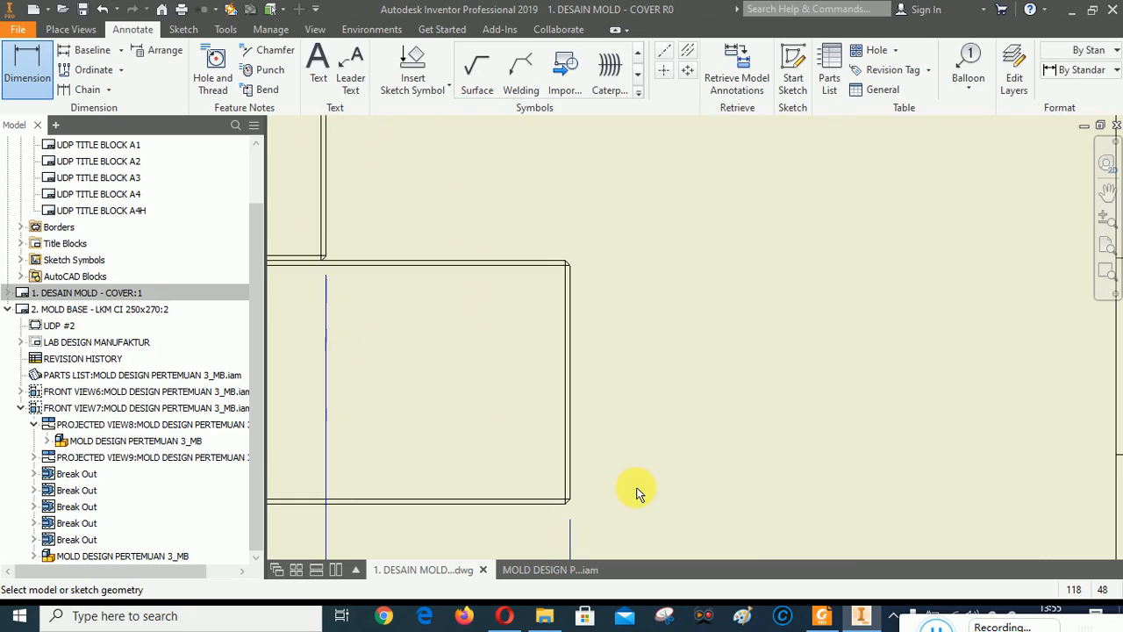
scroll(602, 499, down, 4)
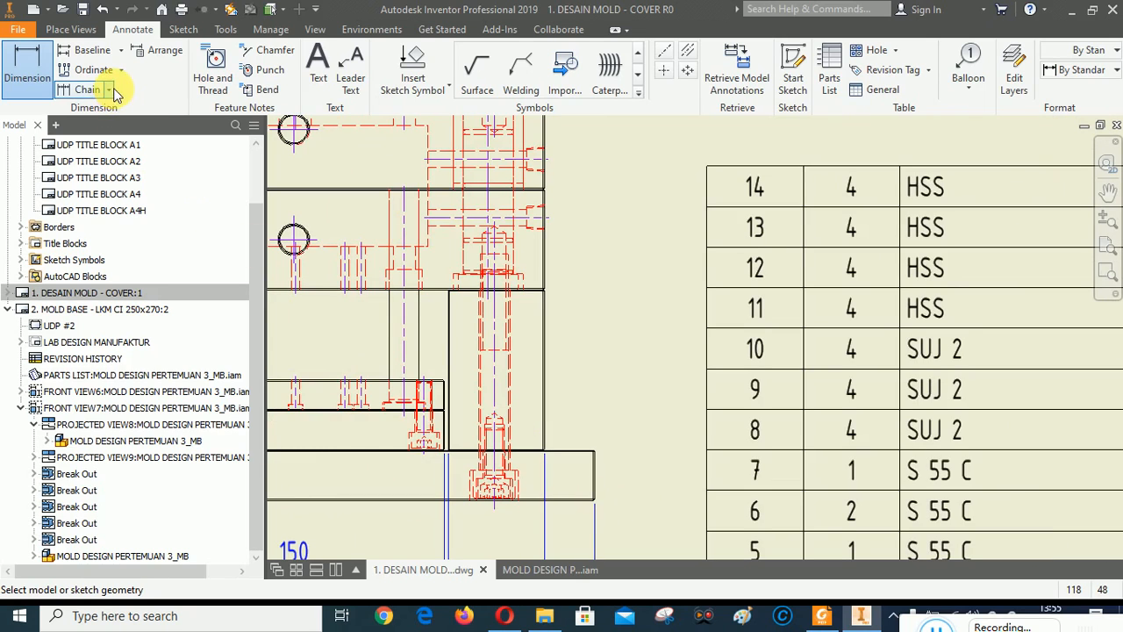
click(95, 89)
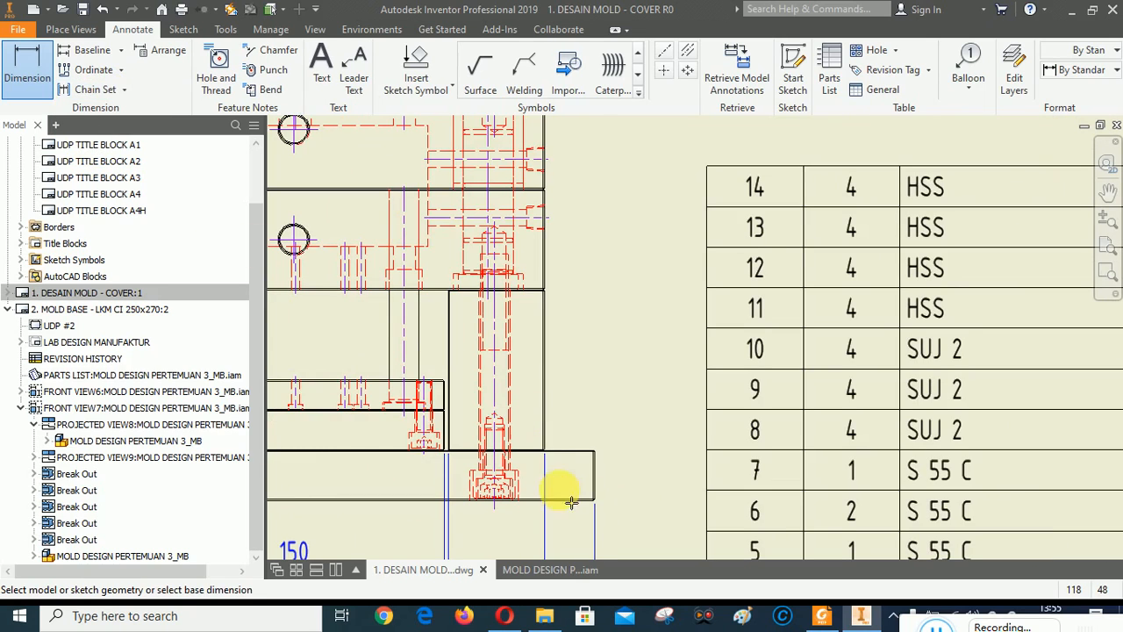
scroll(586, 518, up, 3)
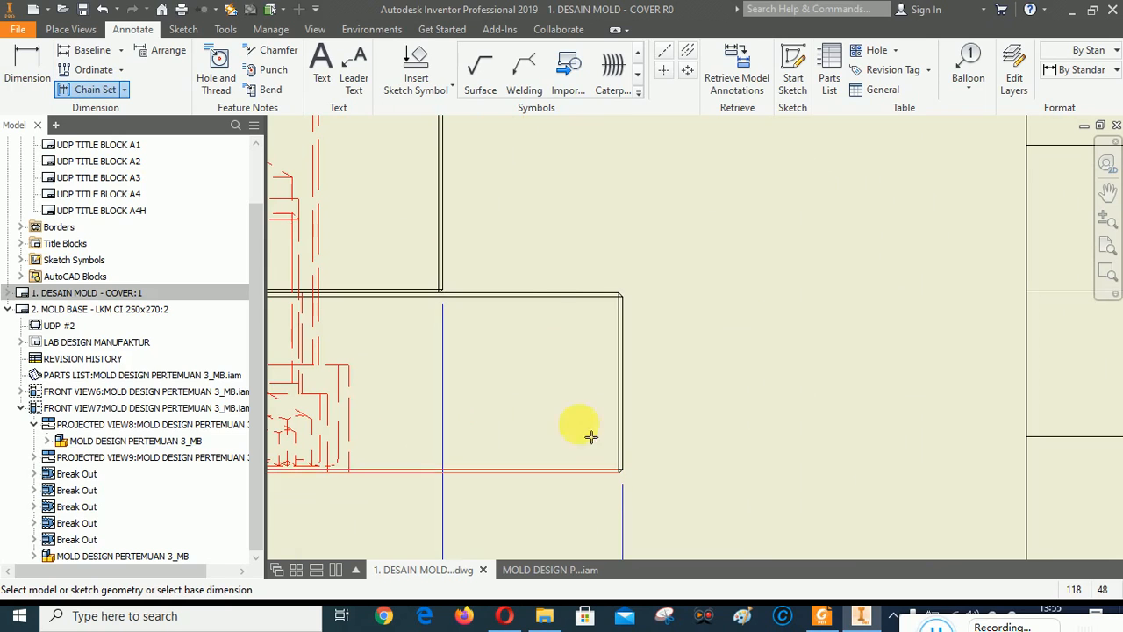
scroll(614, 443, down, 3)
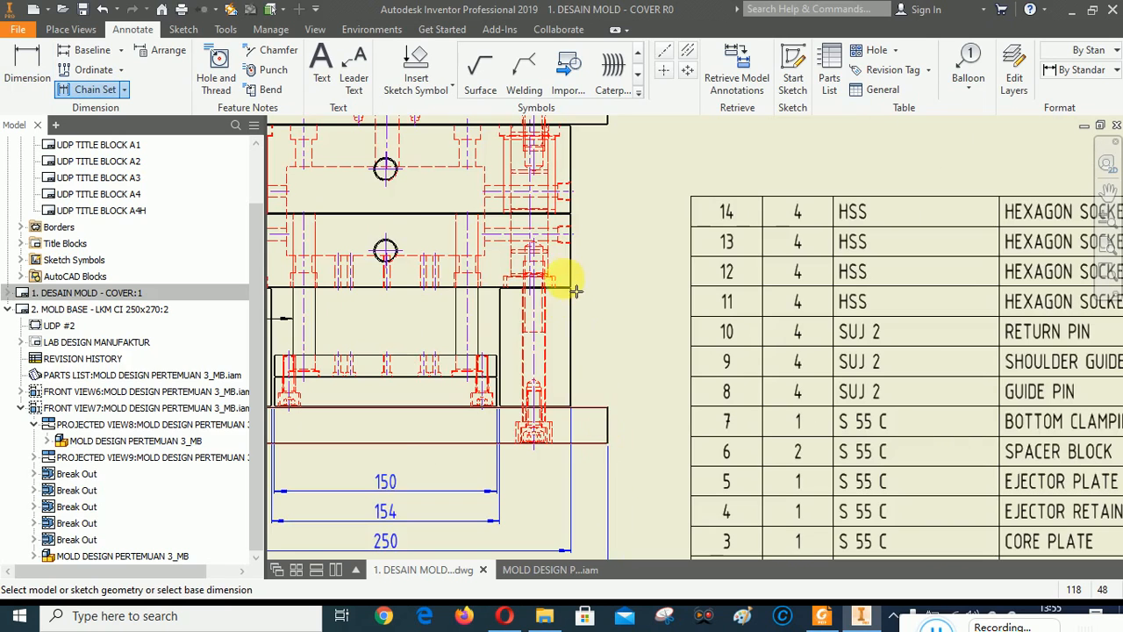
Add the remaining plate boundary edges to the chain set, from the spacer block's top up to the top clamping plate's upper edge.
scroll(576, 290, up, 5)
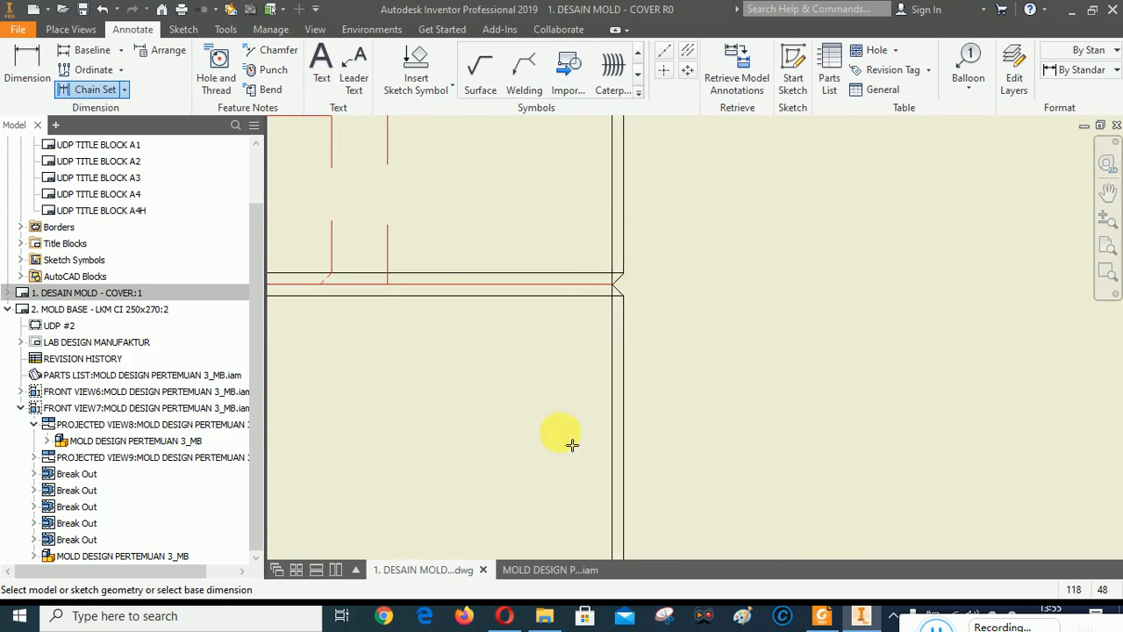
scroll(566, 483, down, 2)
scroll(566, 345, up, 4)
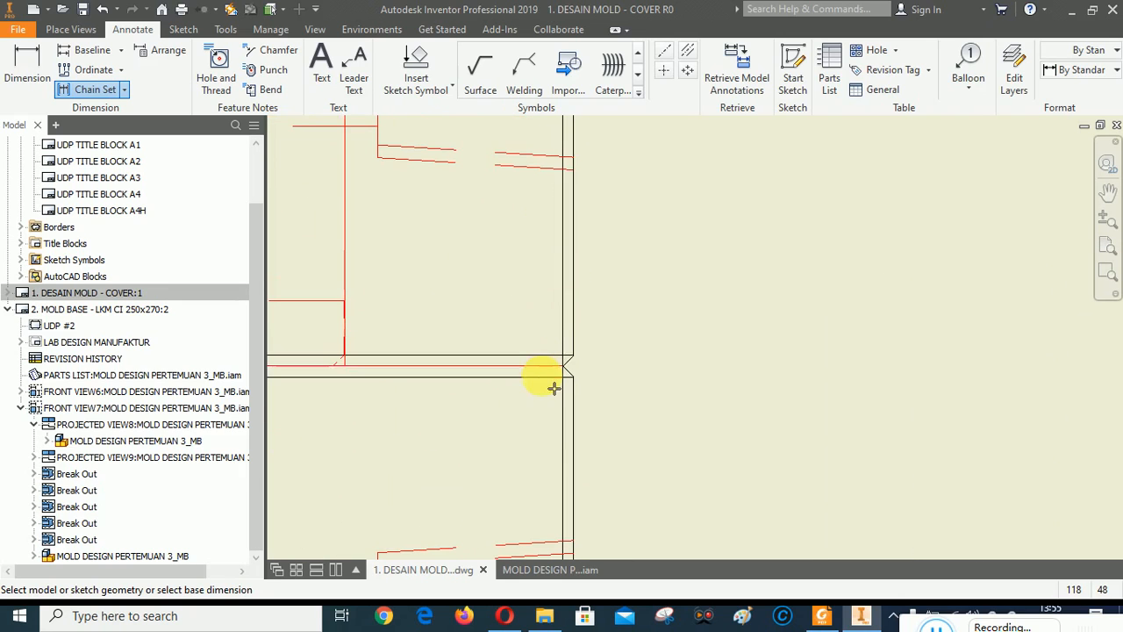
scroll(557, 432, down, 3)
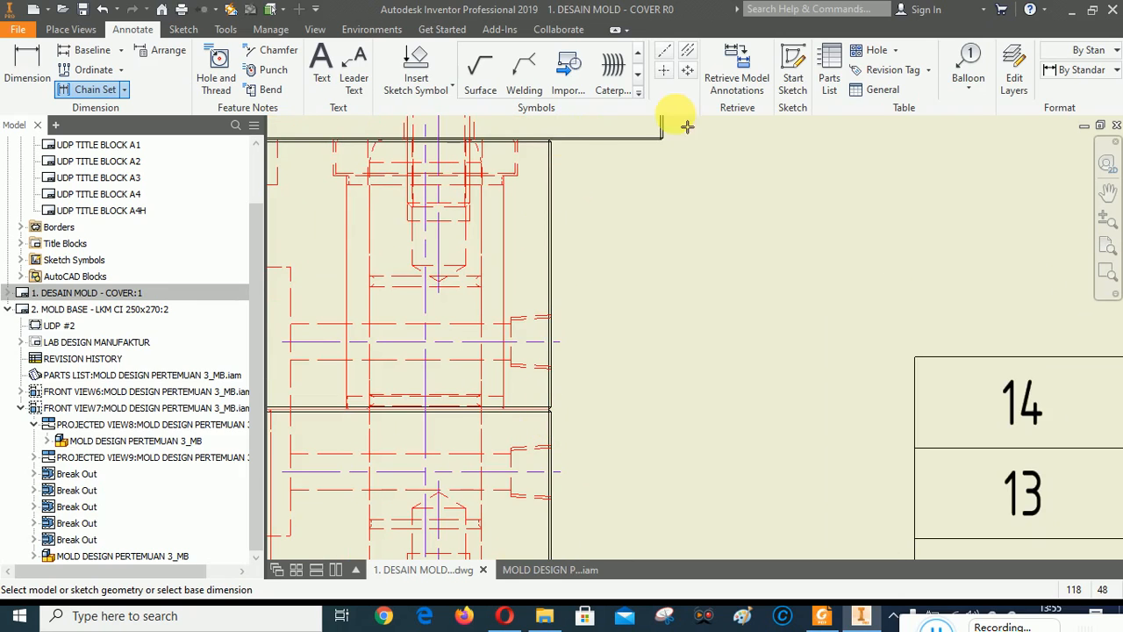
scroll(667, 163, up, 5)
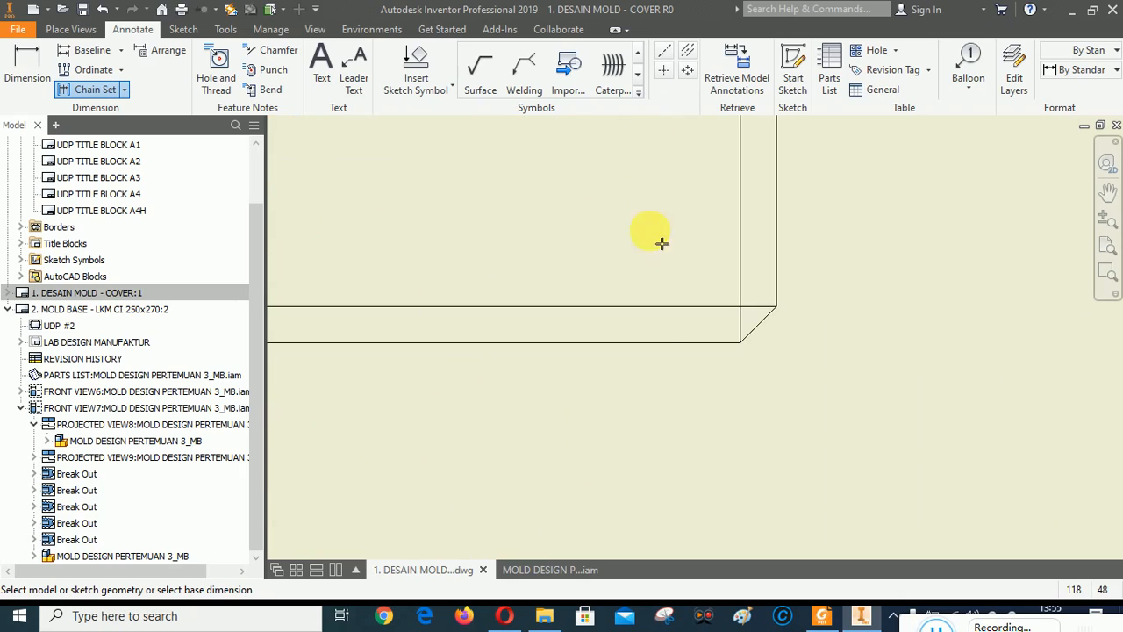
scroll(669, 434, down, 3)
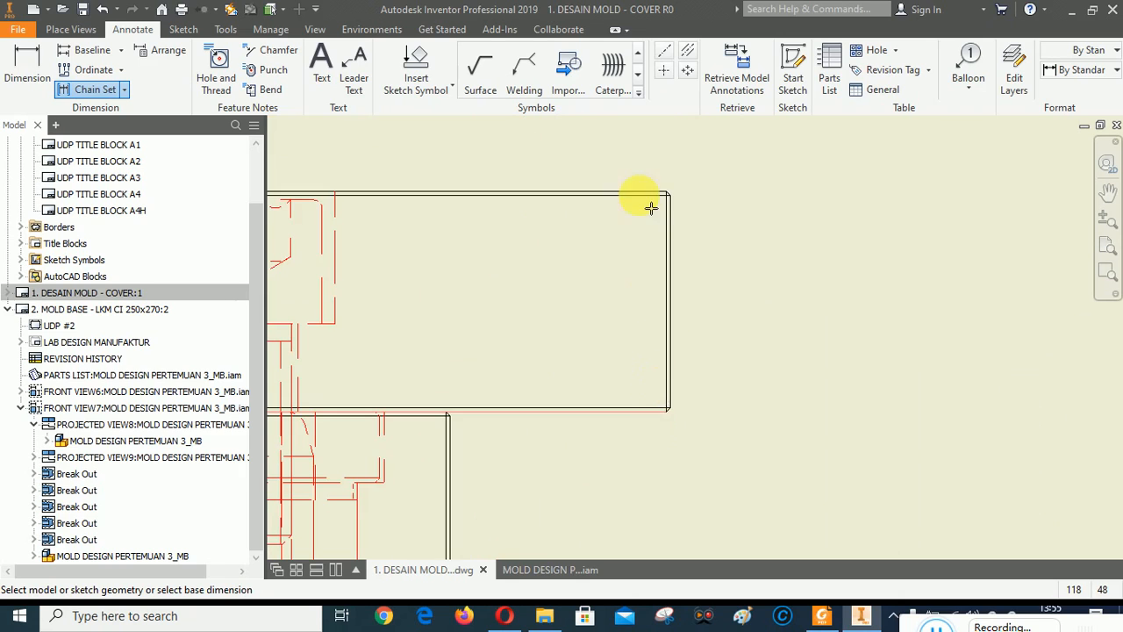
scroll(650, 208, up, 3)
scroll(646, 206, down, 3)
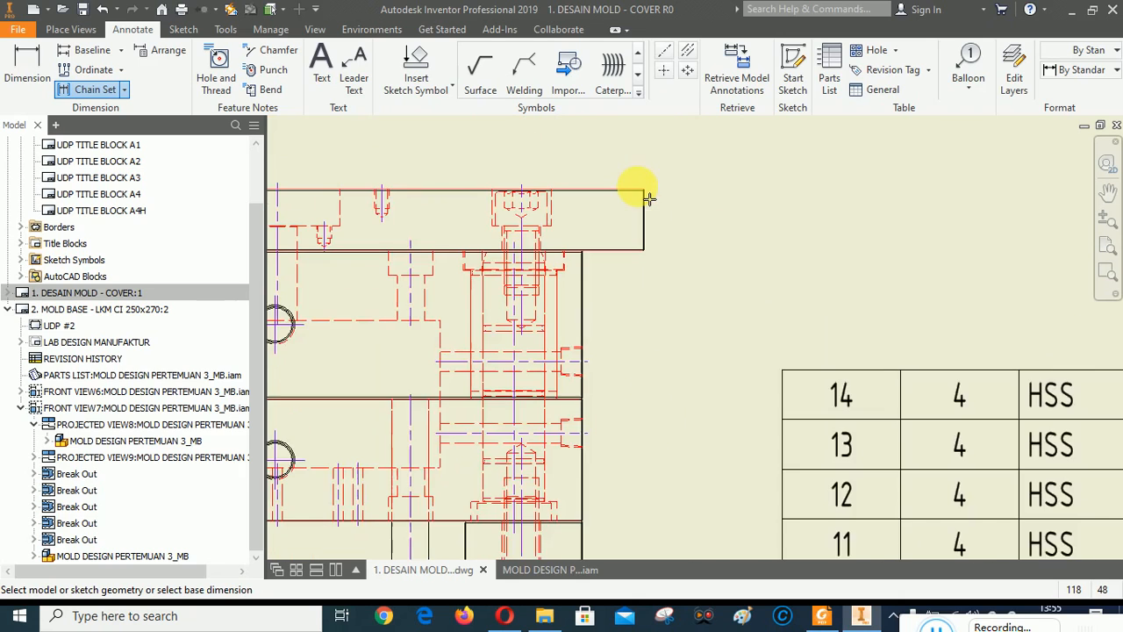
Place the vertical chain of plate thickness dimensions between the side view and the parts list, and create the set.
right_click(705, 261)
click(770, 277)
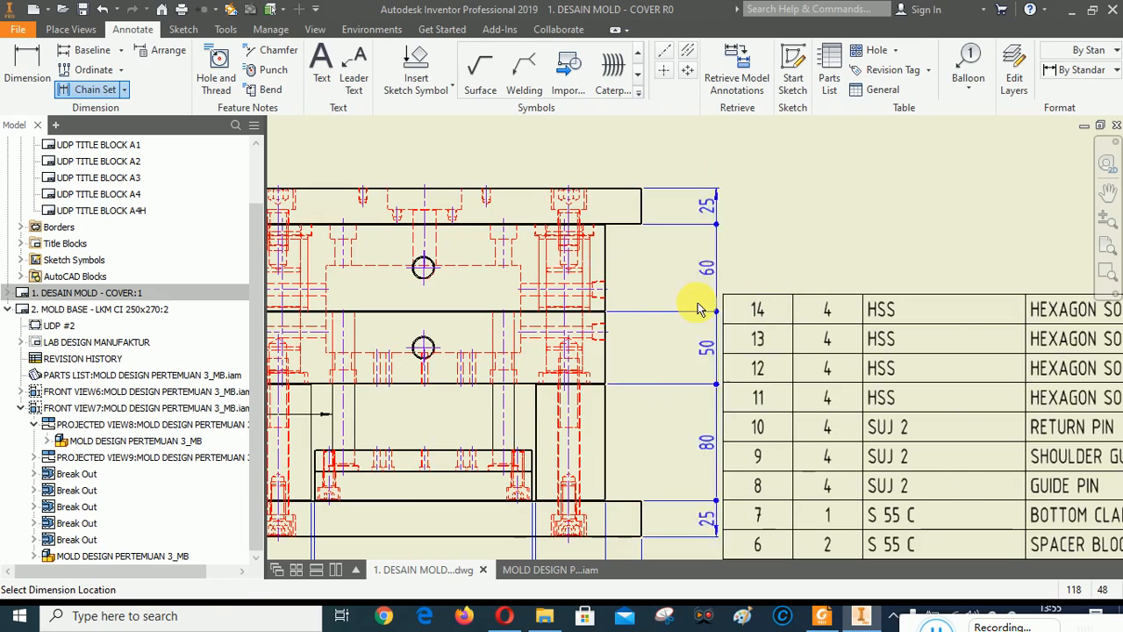
scroll(695, 299, down, 3)
scroll(692, 315, up, 5)
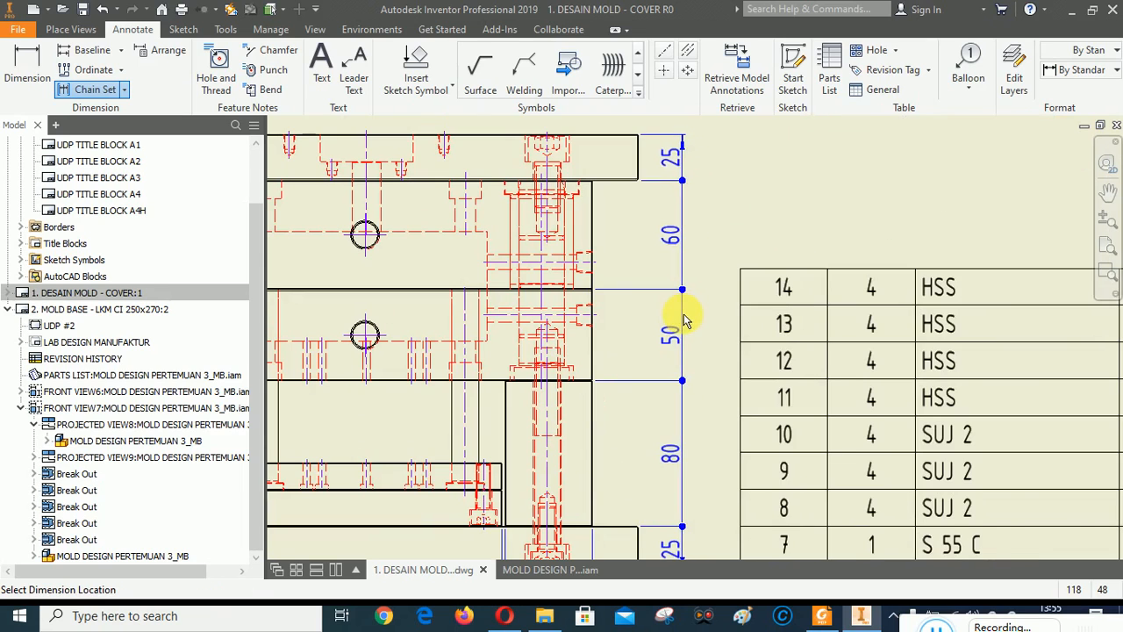
scroll(685, 316, down, 3)
scroll(687, 382, up, 2)
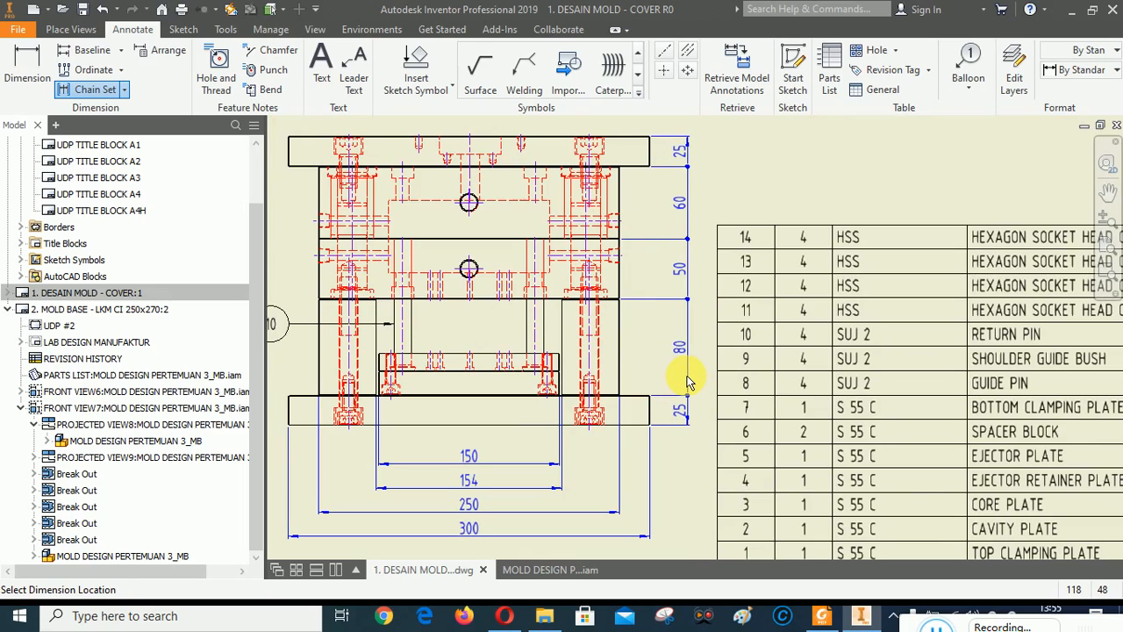
click(687, 382)
right_click(831, 199)
click(867, 188)
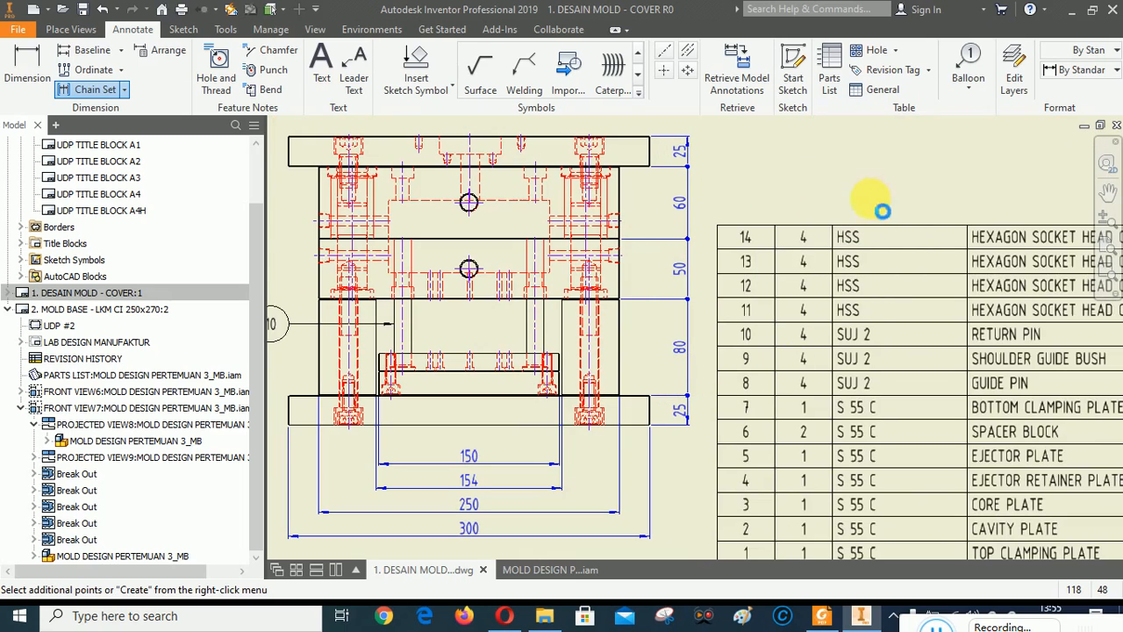
Examine the dimensioned side view, the whole sheet layout and the front view with its balloons.
scroll(787, 299, down, 3)
click(765, 323)
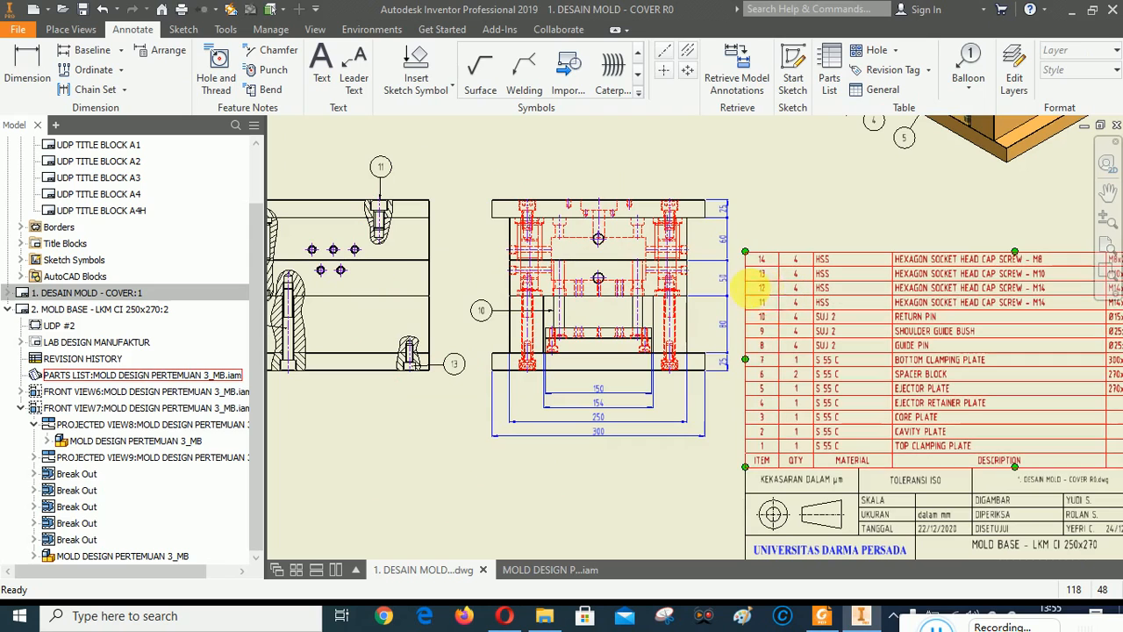
click(707, 338)
scroll(752, 359, down, 3)
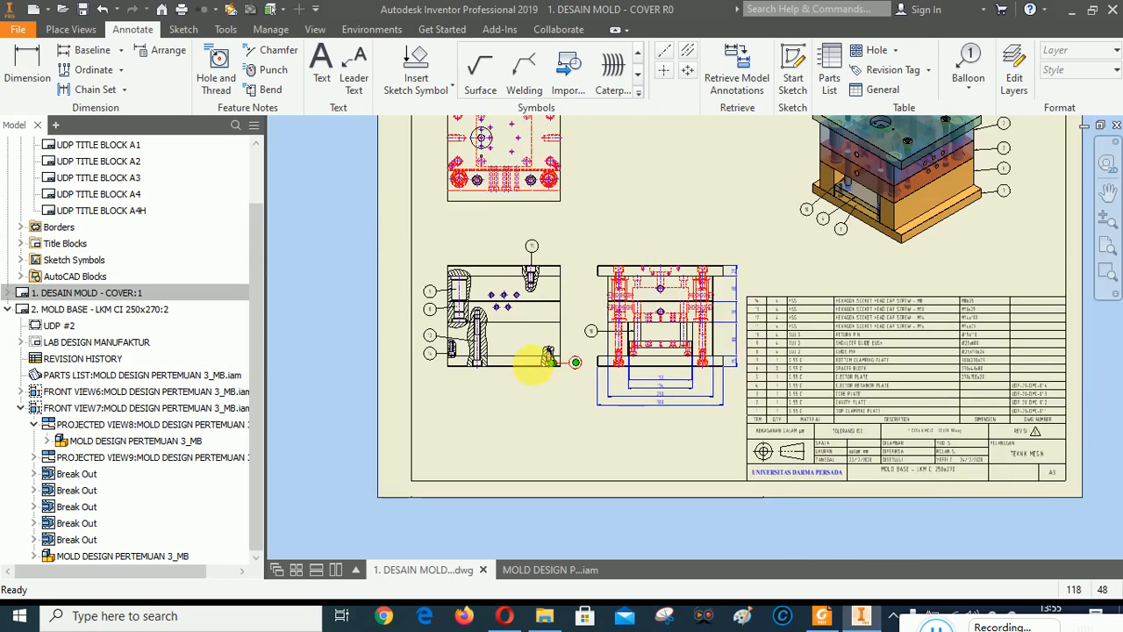
scroll(534, 364, up, 3)
click(535, 367)
drag(594, 161, 595, 170)
click(660, 438)
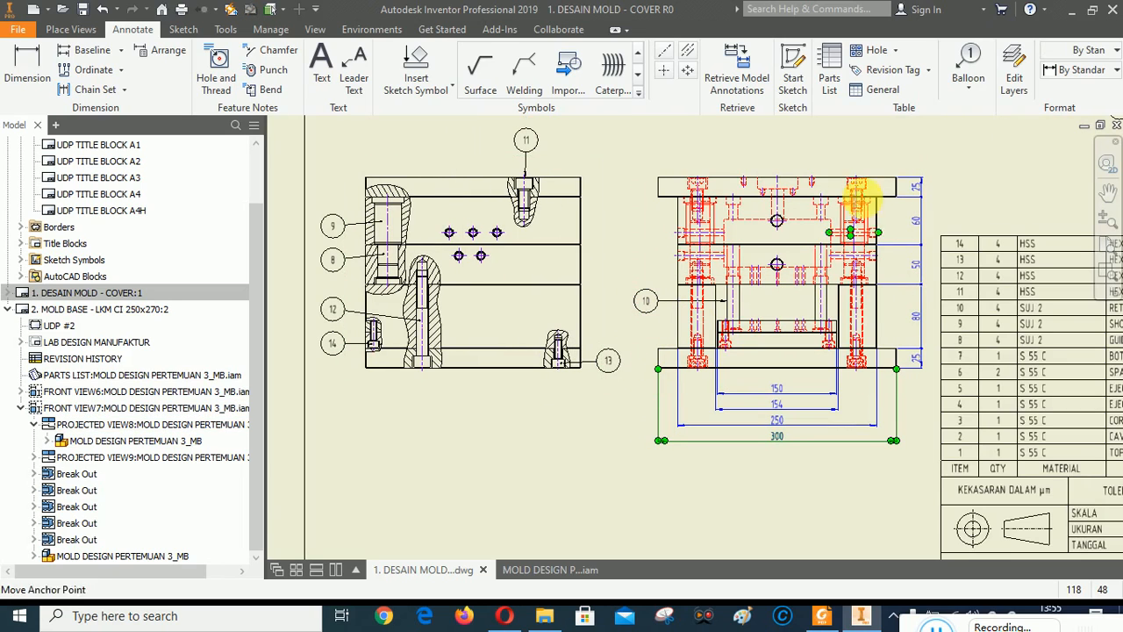
Move the side view slightly toward the front view to leave more room beside the parts list.
drag(878, 164, 872, 163)
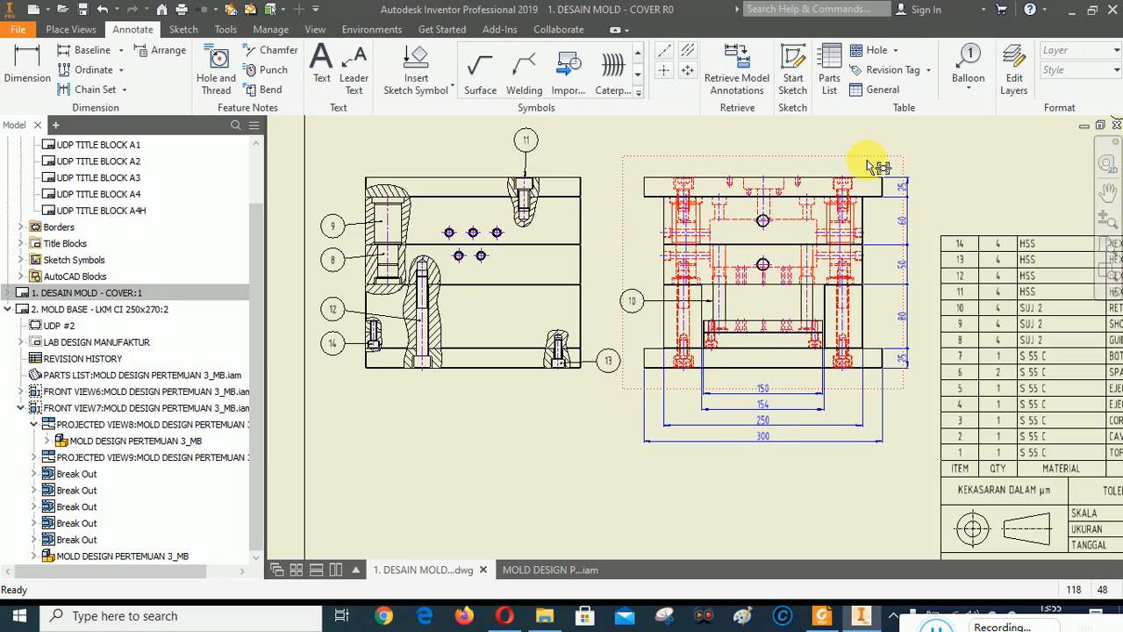
scroll(866, 526, down, 3)
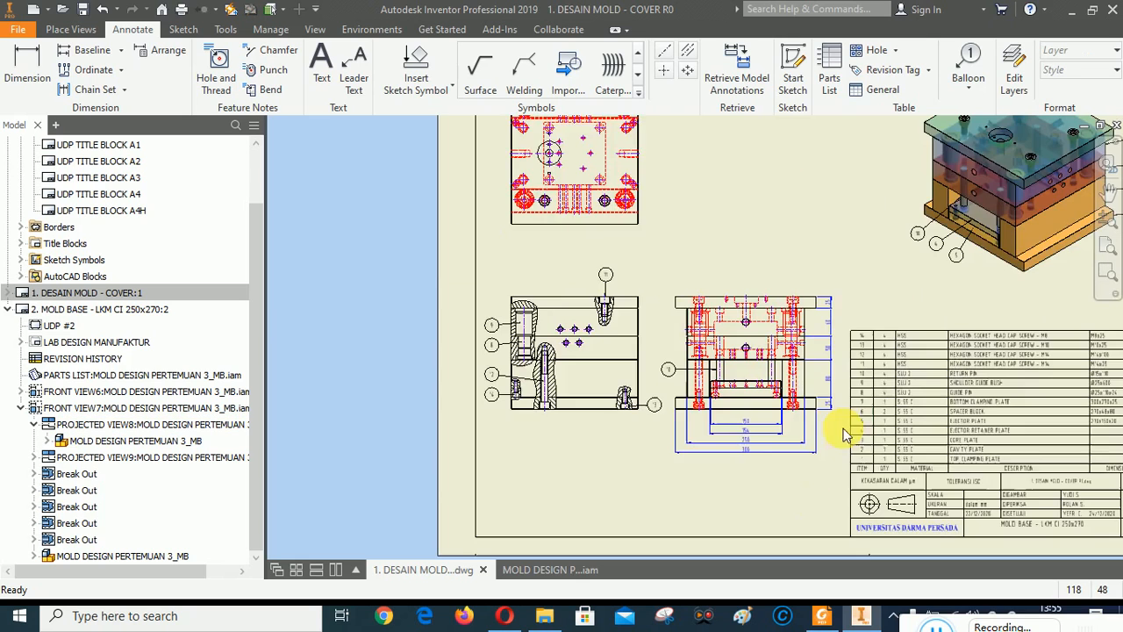
scroll(907, 399, up, 4)
Dimension the side view's overall height from the top clamping plate's upper edge to the bottom clamping plate's lower edge, outside the thickness chain.
click(26, 61)
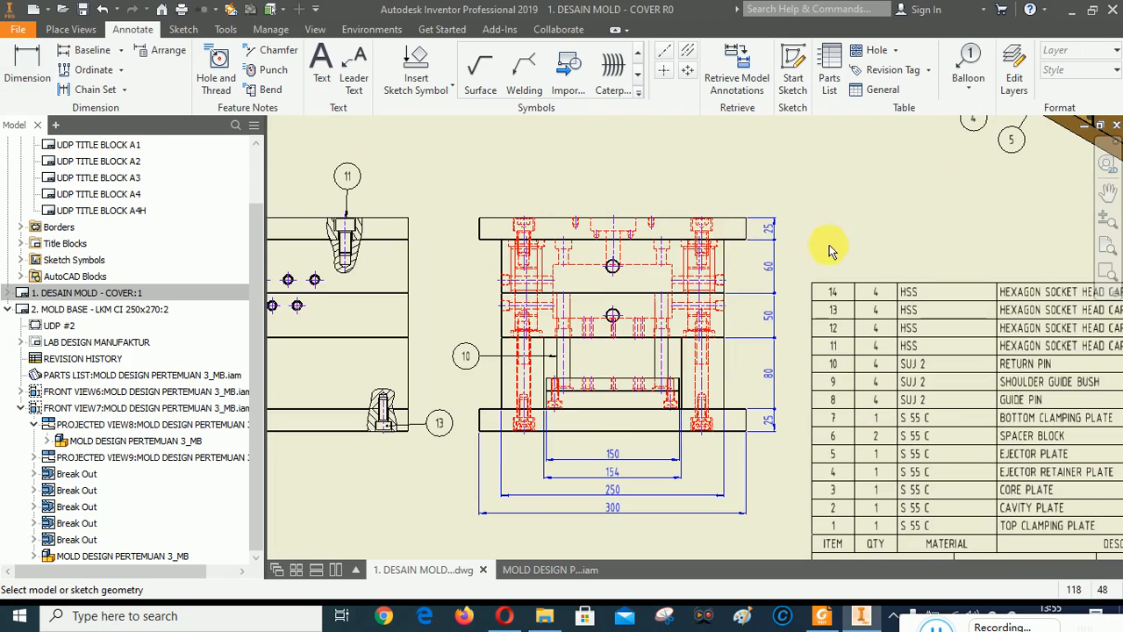
scroll(772, 230, up, 5)
click(617, 195)
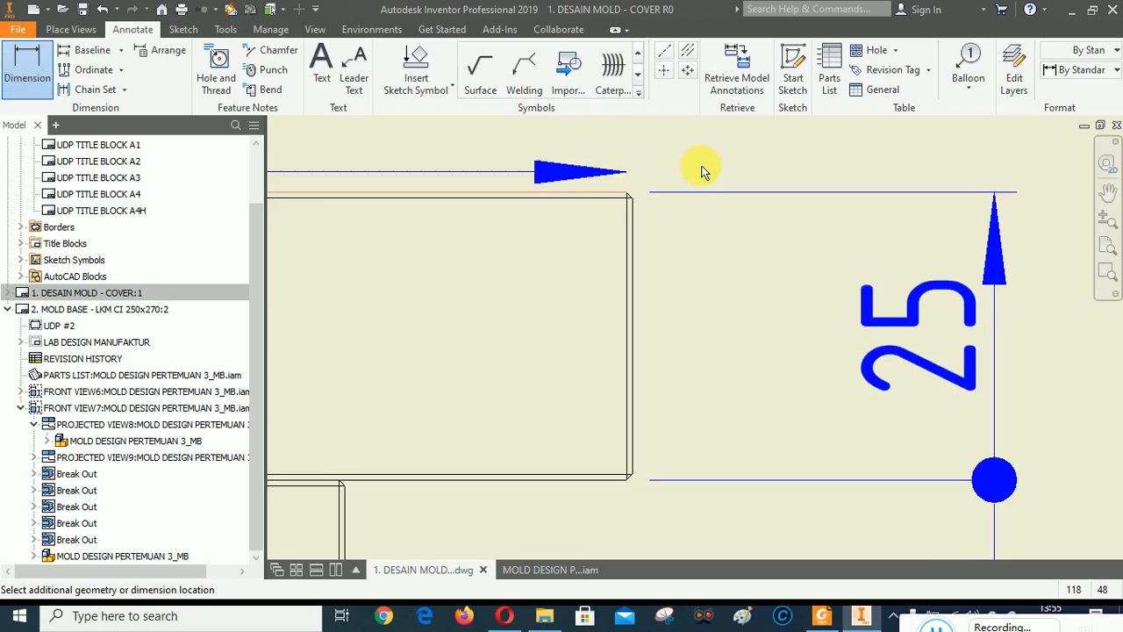
scroll(689, 271, down, 3)
scroll(677, 404, down, 3)
scroll(674, 413, up, 5)
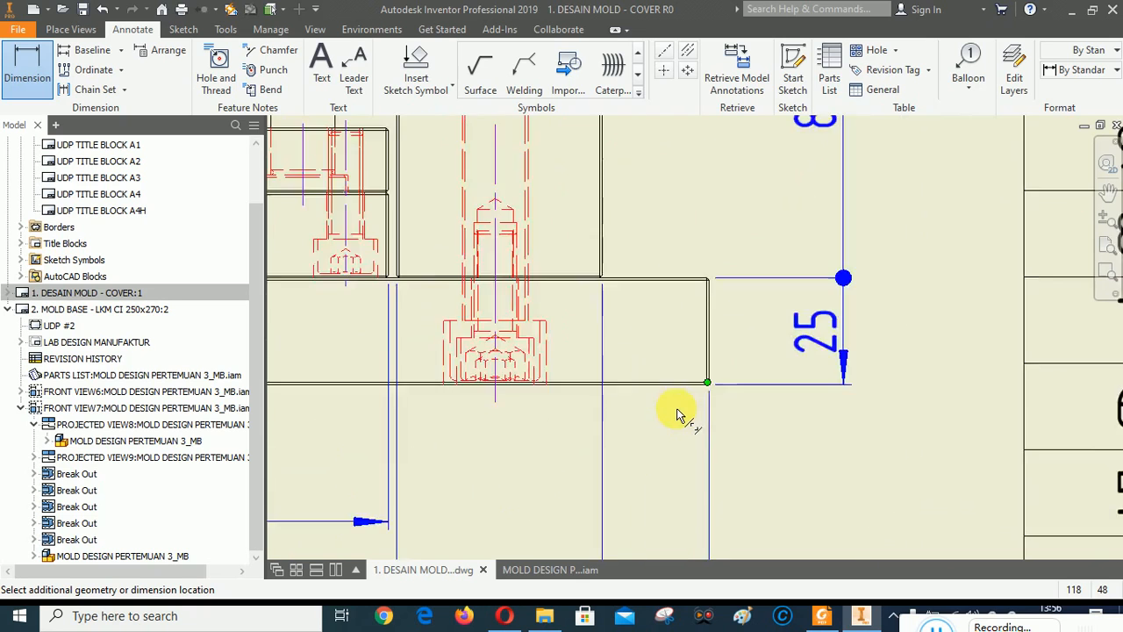
scroll(717, 384, down, 5)
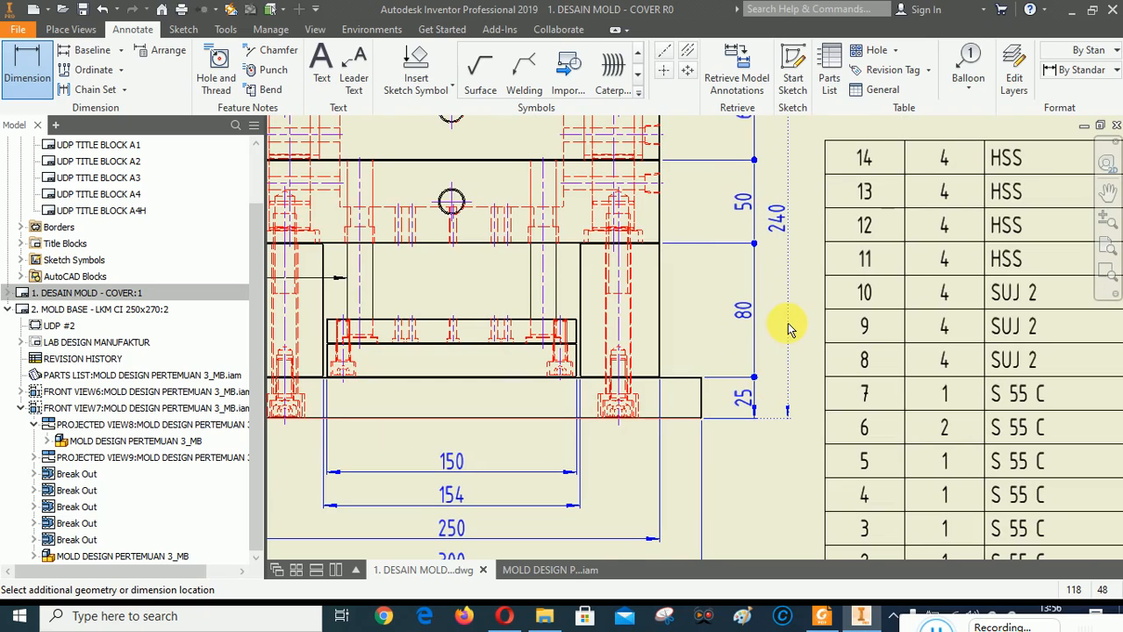
click(760, 439)
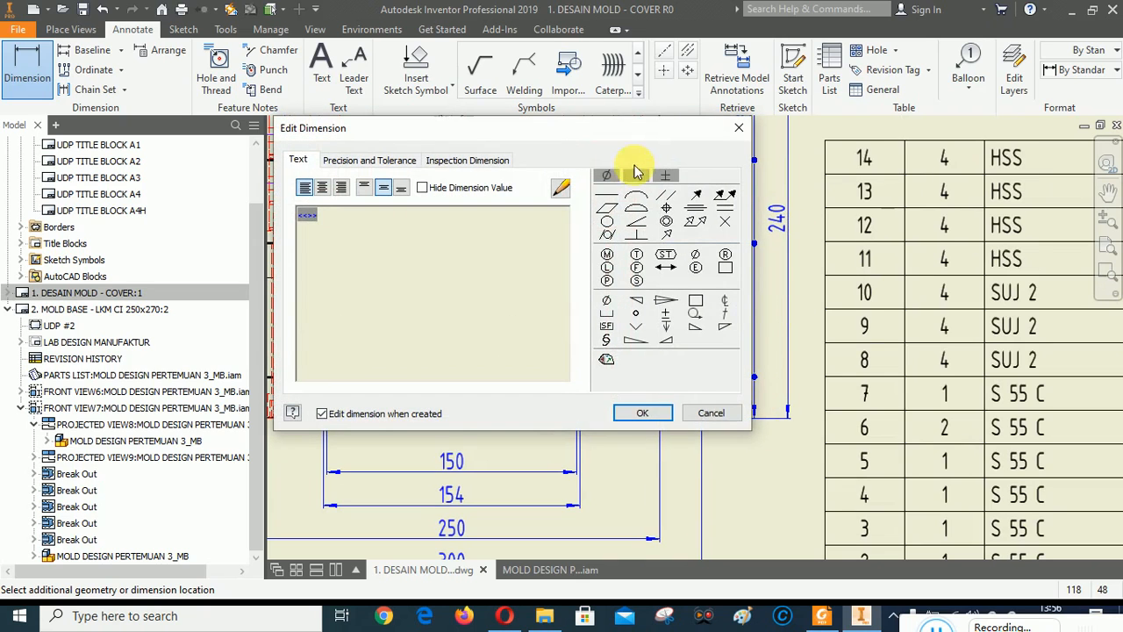
Set the overall height dimension's tolerance method to Reference and accept the dimension.
drag(614, 131, 506, 171)
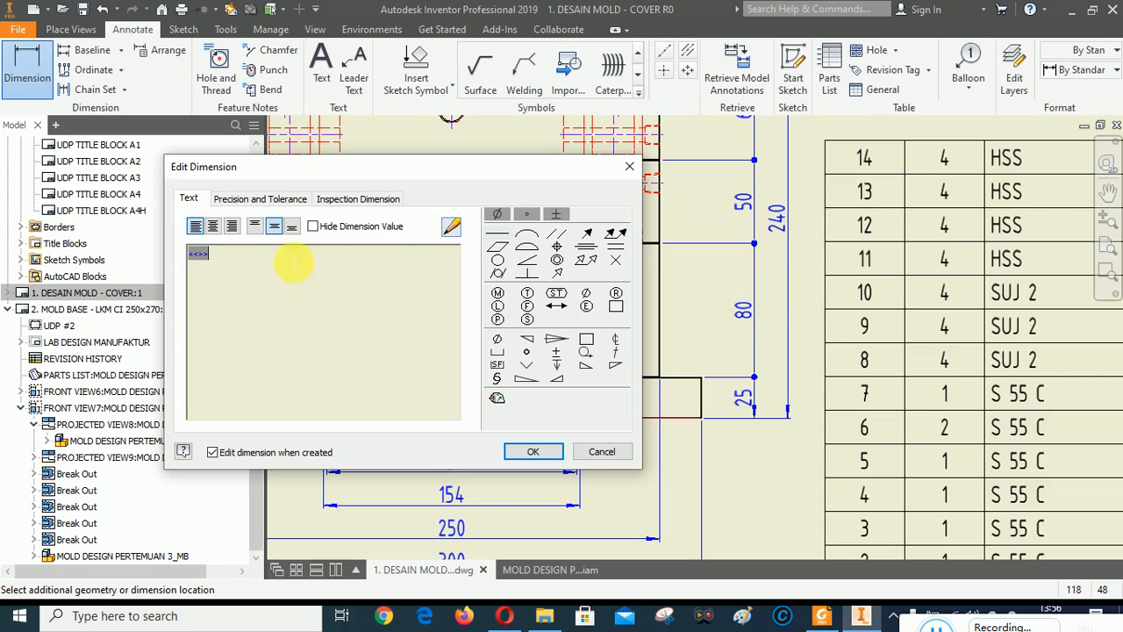
click(267, 198)
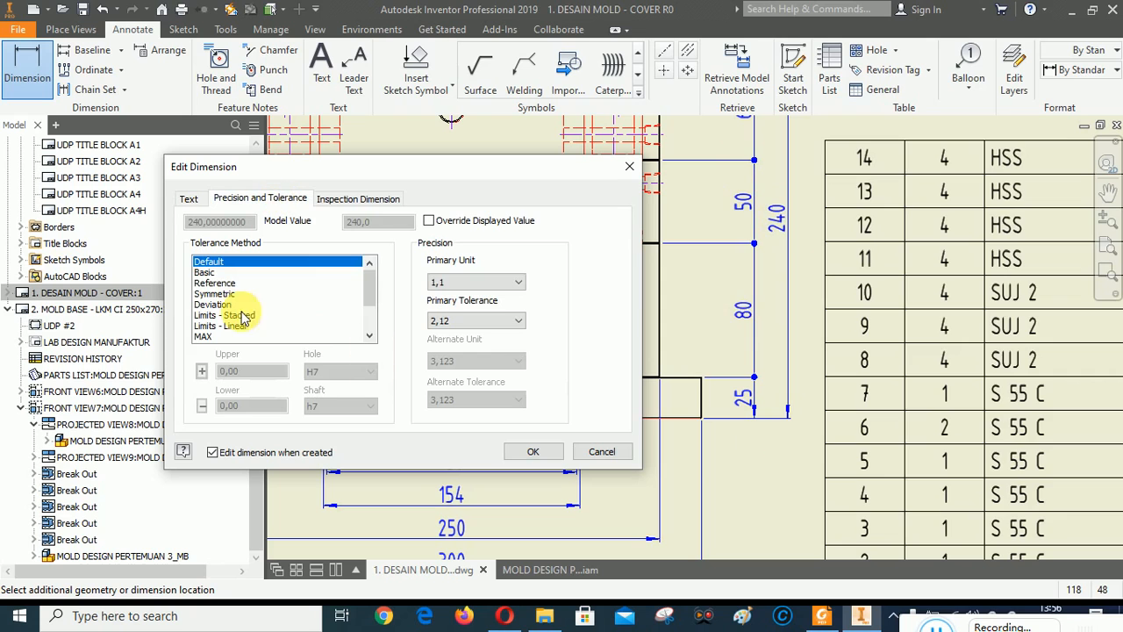
click(215, 283)
click(532, 451)
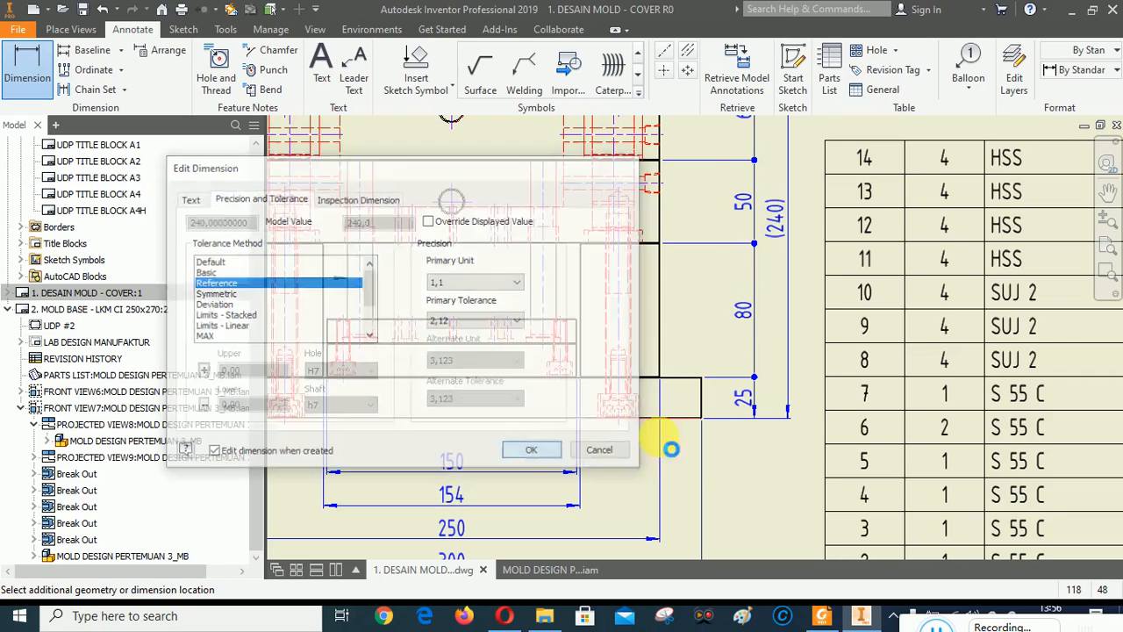
scroll(773, 430, up, 2)
scroll(775, 474, up, 2)
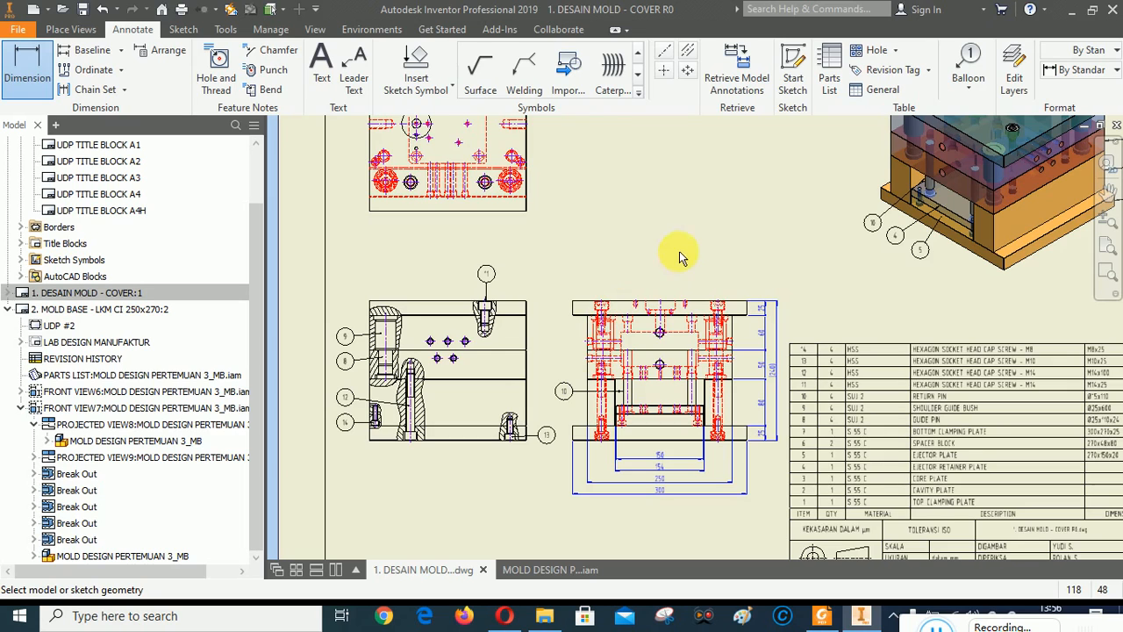
Examine the top view, the whole sheet layout and the front view for dimensions still missing.
click(1109, 191)
mouse_move(645, 255)
mouse_down()
mouse_move(647, 310)
mouse_move(585, 181)
mouse_move(659, 311)
mouse_move(602, 401)
mouse_move(609, 430)
mouse_move(604, 373)
mouse_up()
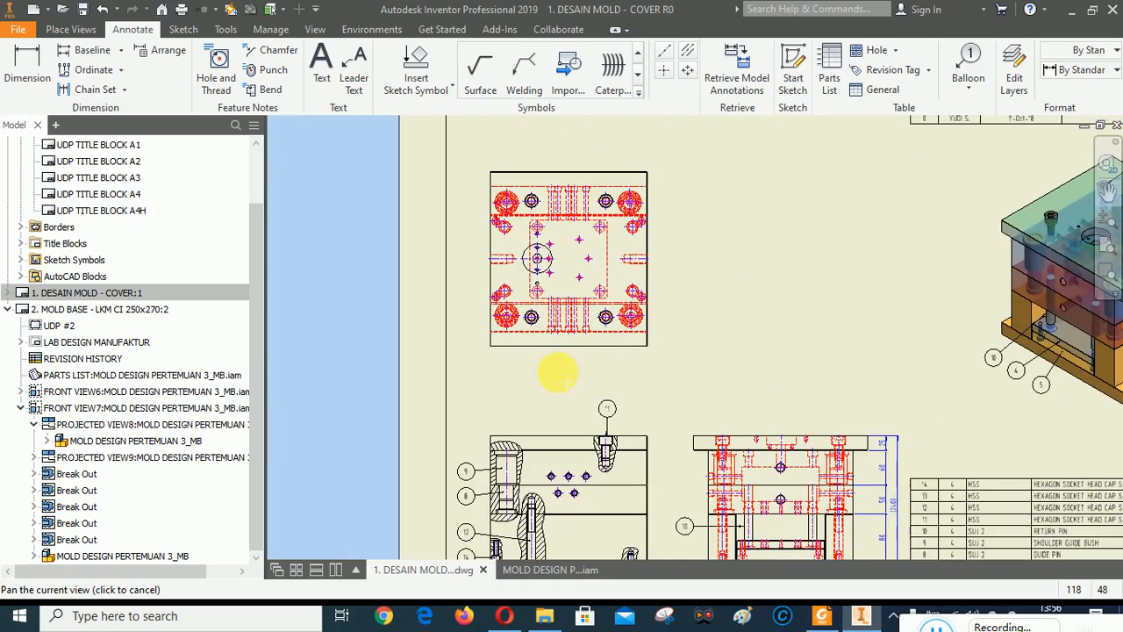
scroll(519, 355, down, 2)
right_click(521, 369)
click(459, 368)
key(d)
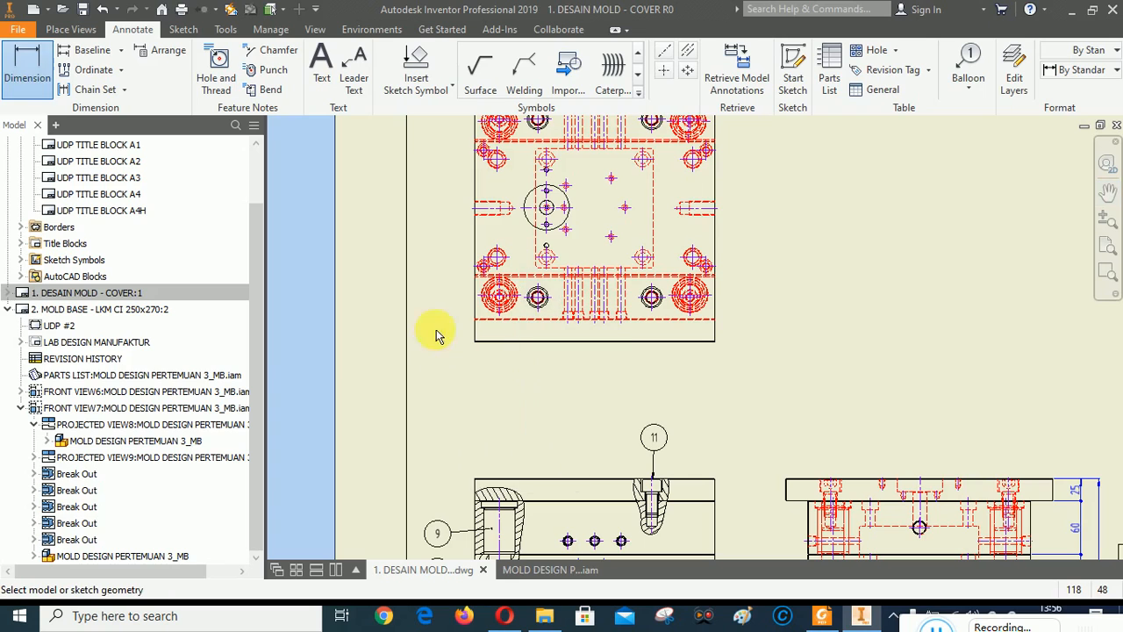
scroll(587, 303, up, 4)
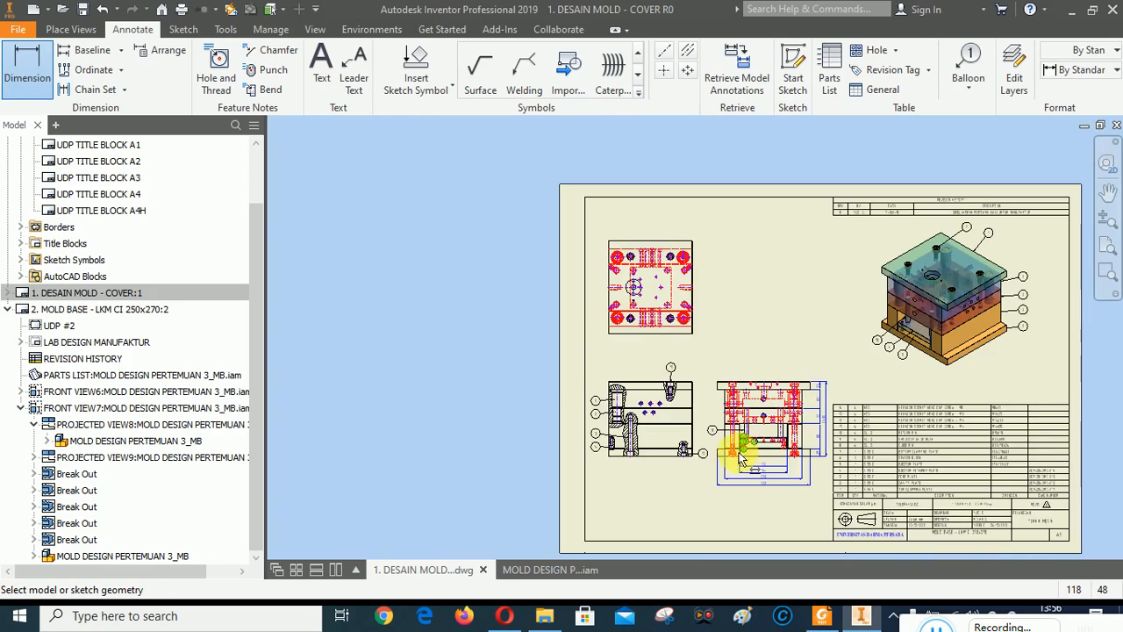
scroll(666, 486, down, 2)
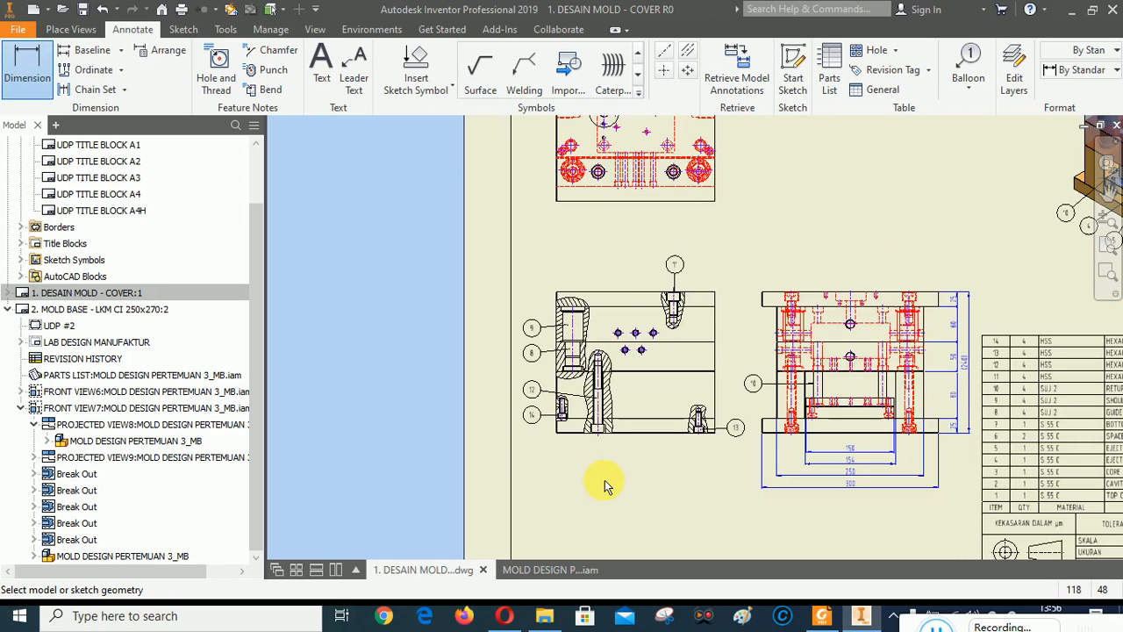
scroll(604, 481, down, 2)
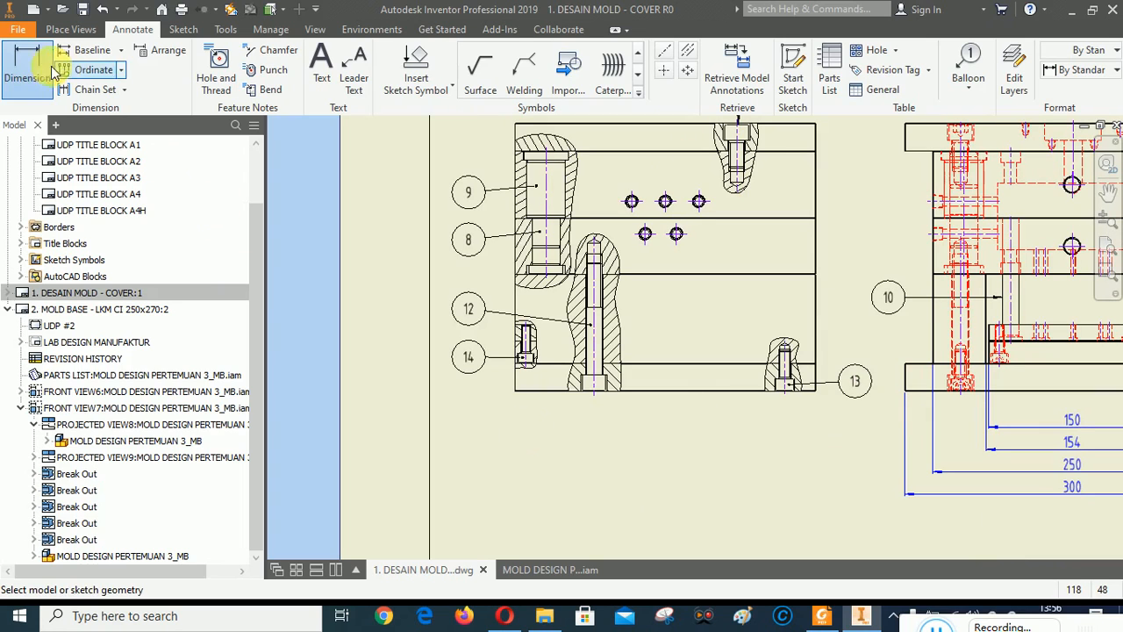
Start a horizontal dimension in the front view between the bottom clamping plate's left and right vertical edges.
scroll(528, 416, down, 4)
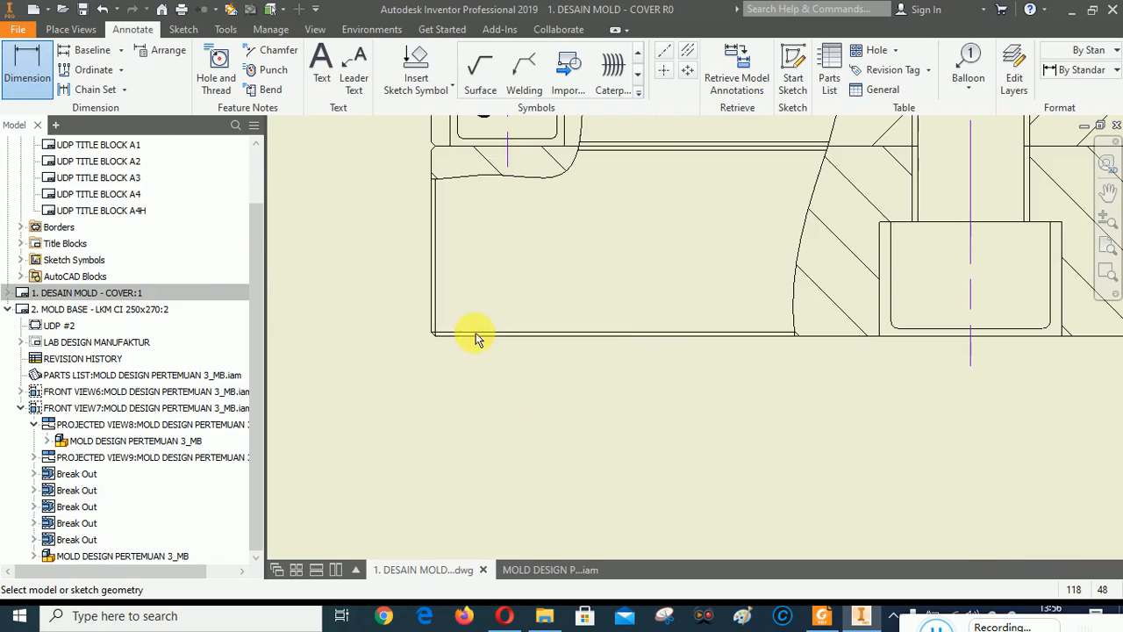
click(433, 305)
scroll(426, 301, up, 3)
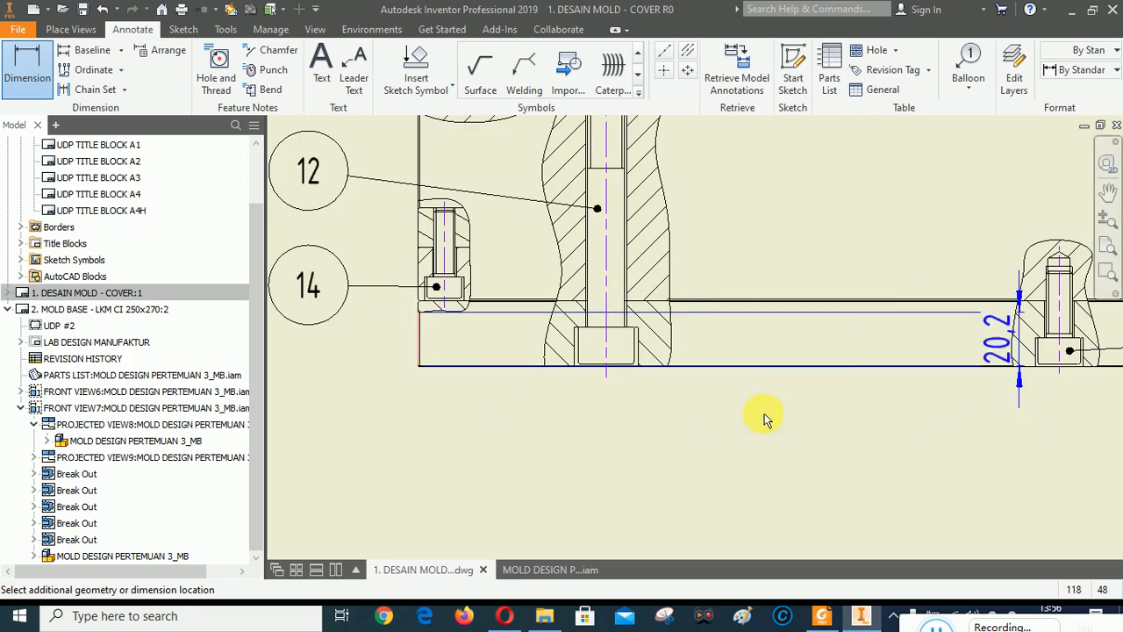
scroll(764, 413, up, 2)
scroll(869, 404, down, 5)
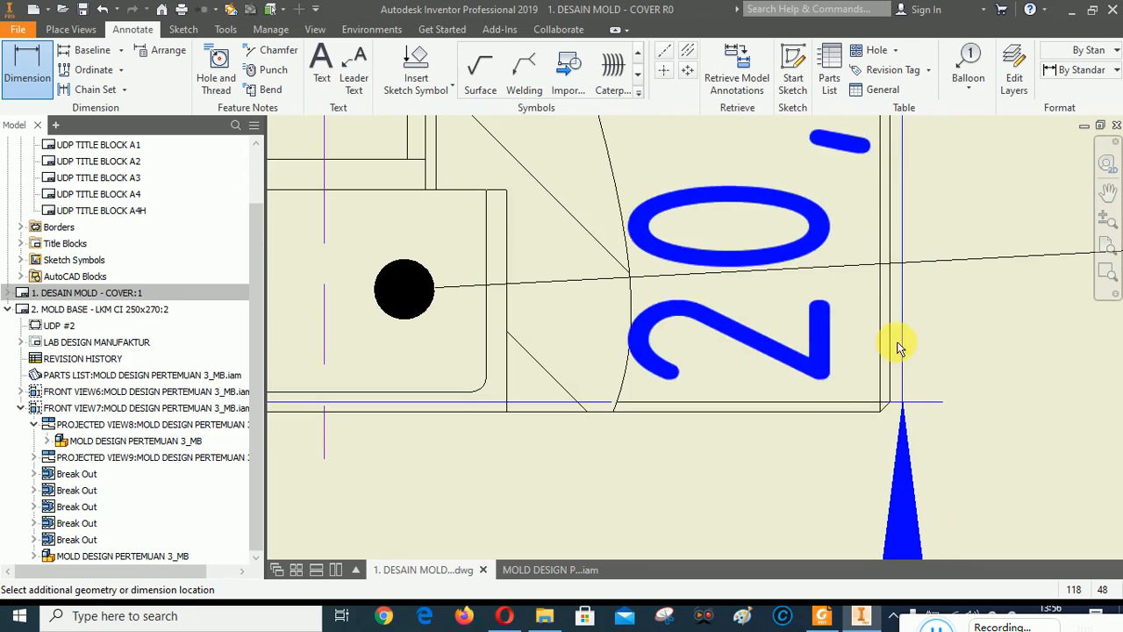
scroll(1037, 405, up, 5)
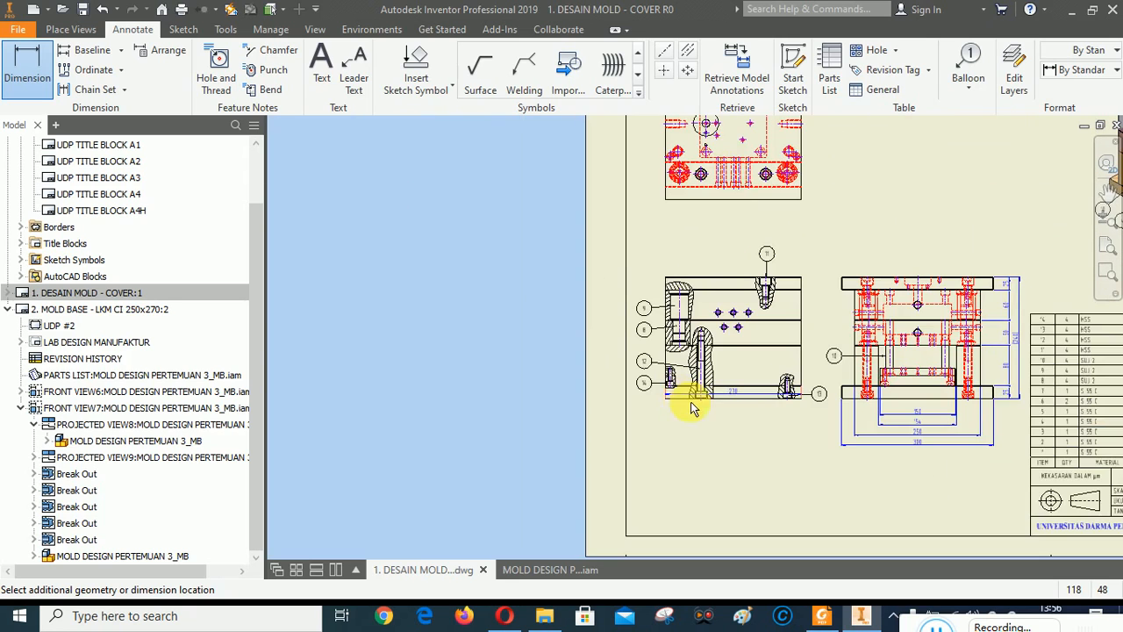
Place the bottom clamping plate's width dimension below the front view, level with the side view's 150 dimension, and accept it.
scroll(782, 426, down, 3)
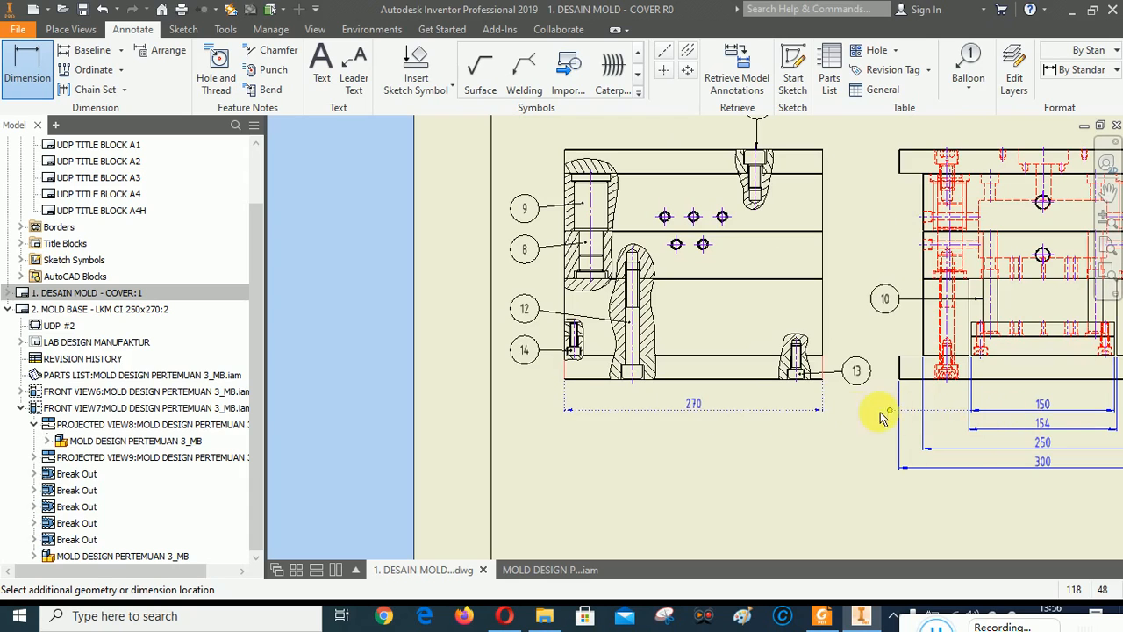
scroll(812, 418, down, 5)
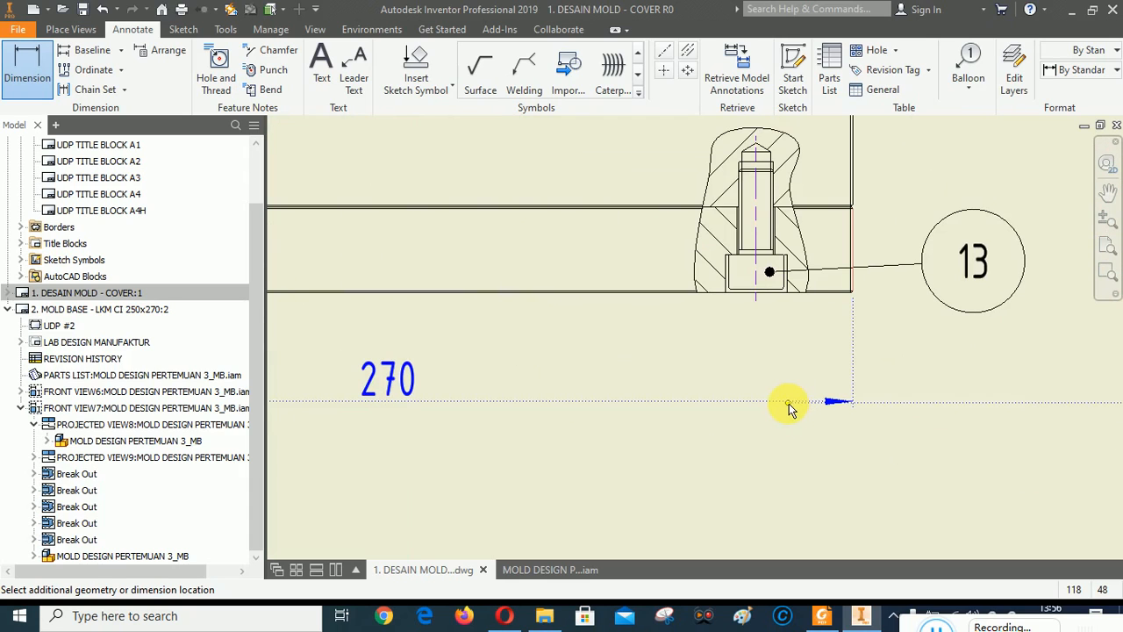
scroll(788, 404, down, 4)
scroll(691, 431, up, 5)
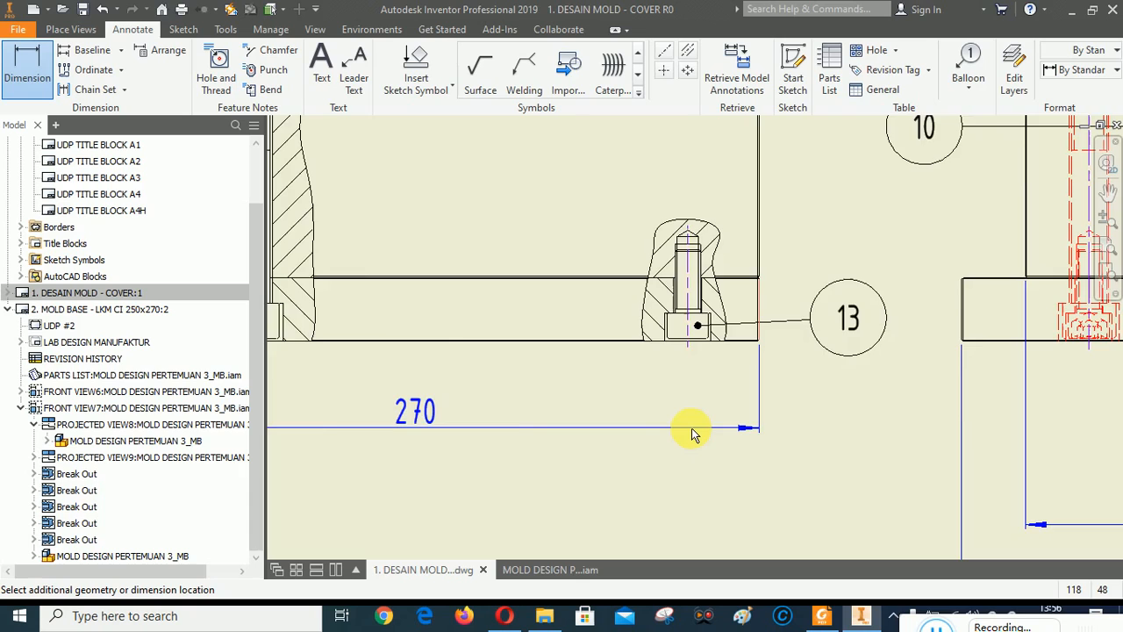
scroll(691, 430, up, 2)
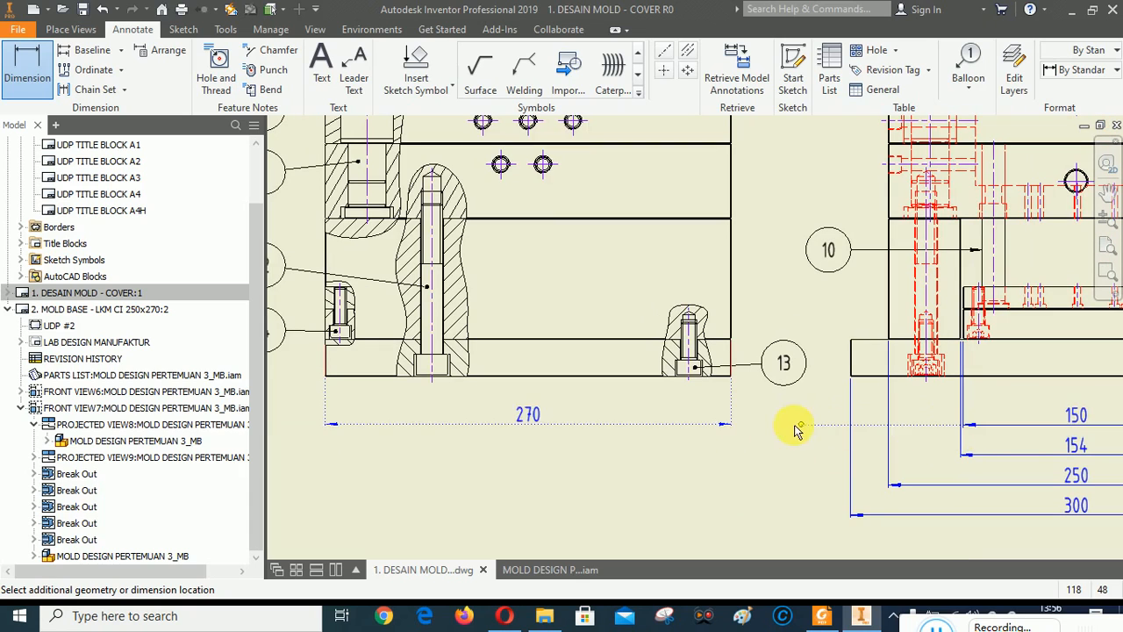
click(720, 471)
click(527, 451)
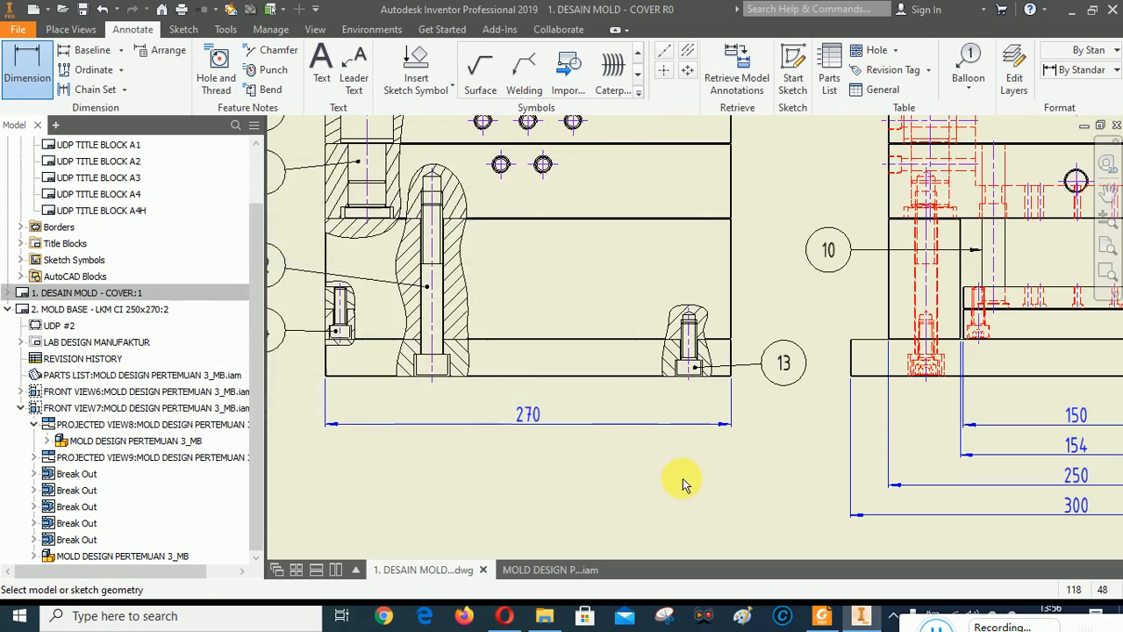
right_click(684, 483)
key(Escape)
drag(709, 426, 992, 428)
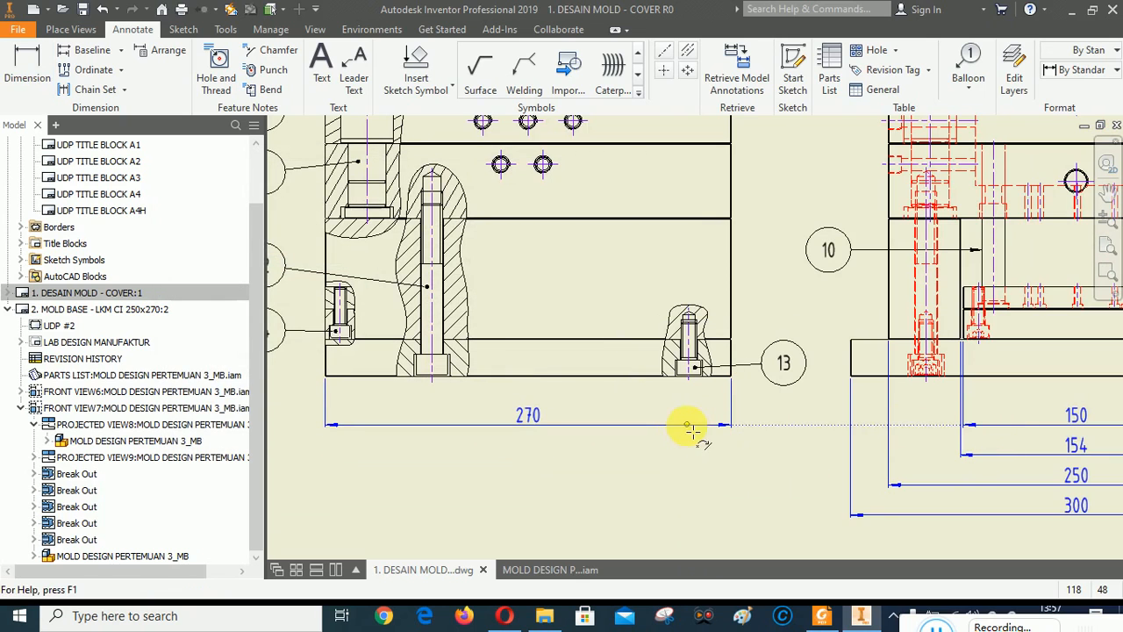
scroll(682, 498, down, 3)
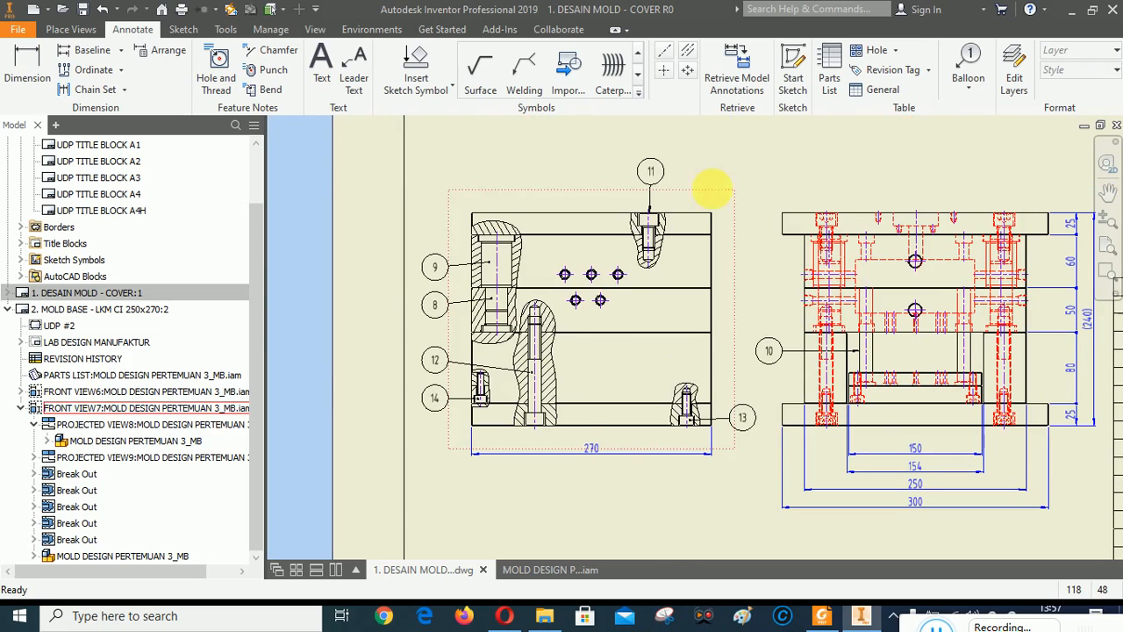
Examine the top view's hole pattern and centerlines, and compare it with the dimensioned front and side views.
click(1108, 191)
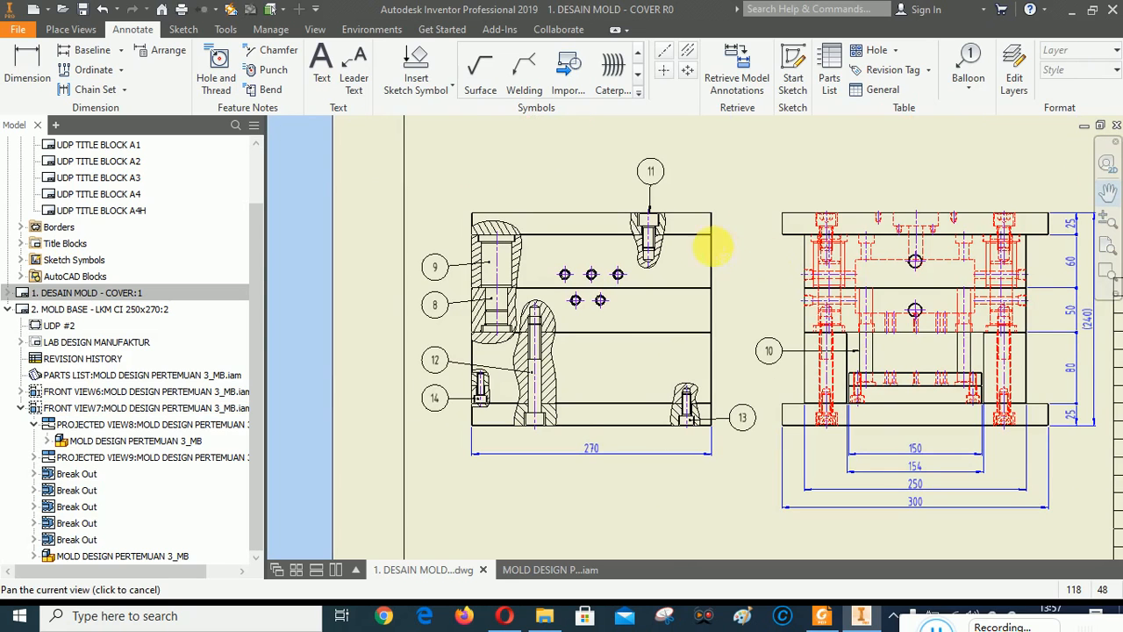
mouse_move(710, 243)
mouse_down()
mouse_move(572, 226)
mouse_move(546, 396)
mouse_move(572, 309)
mouse_move(596, 456)
mouse_move(584, 426)
mouse_move(602, 371)
mouse_move(660, 351)
mouse_up()
scroll(660, 351, down, 3)
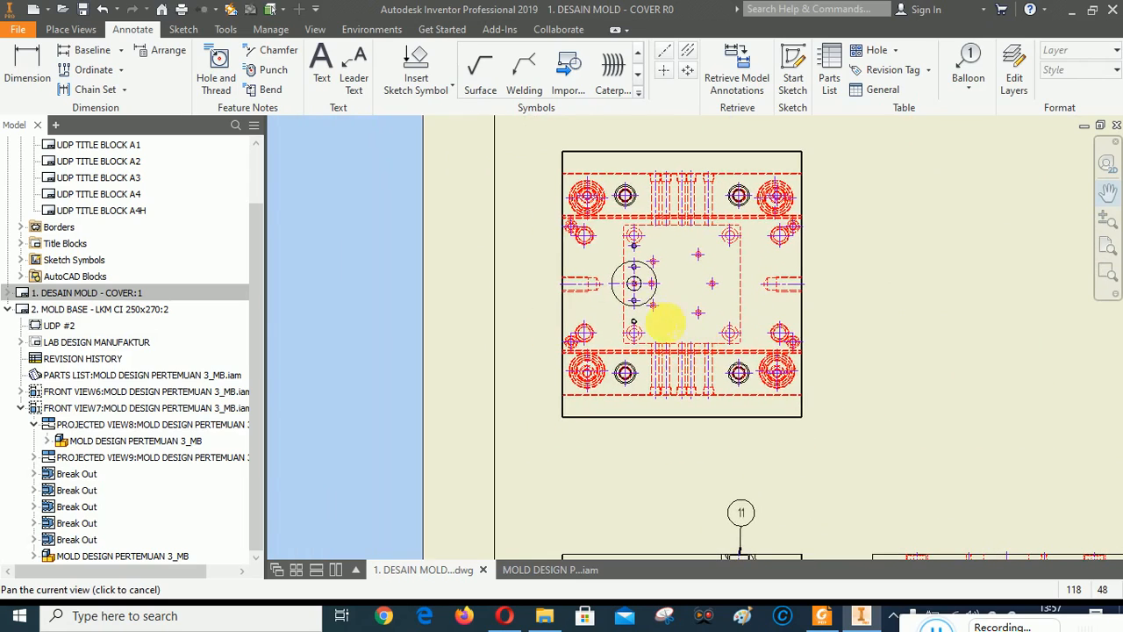
scroll(622, 296, up, 3)
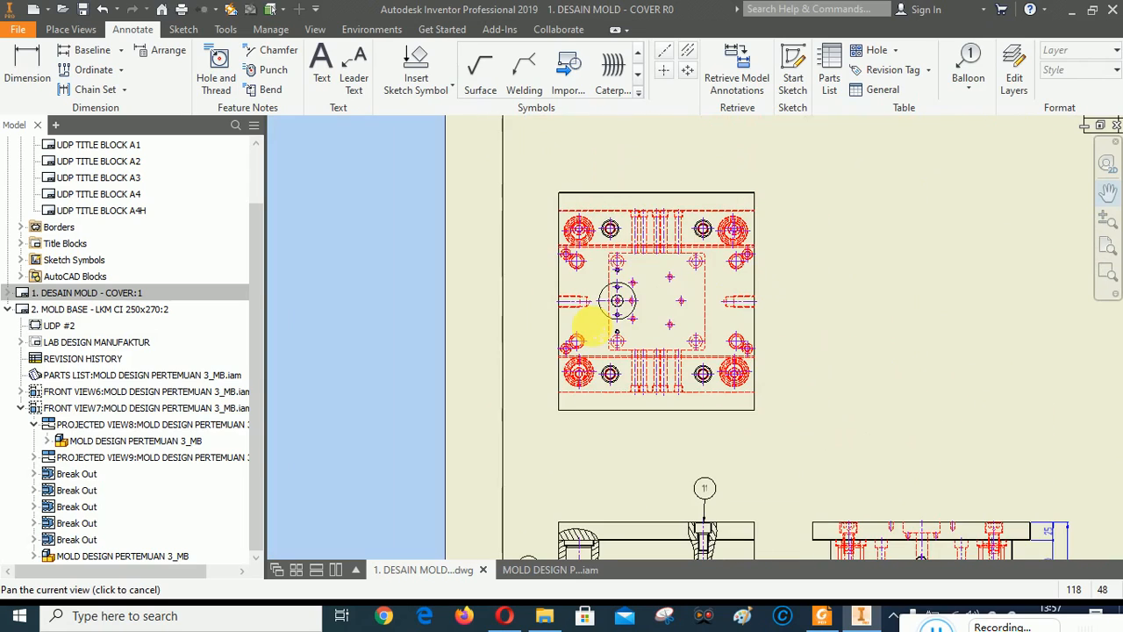
right_click(856, 281)
click(909, 283)
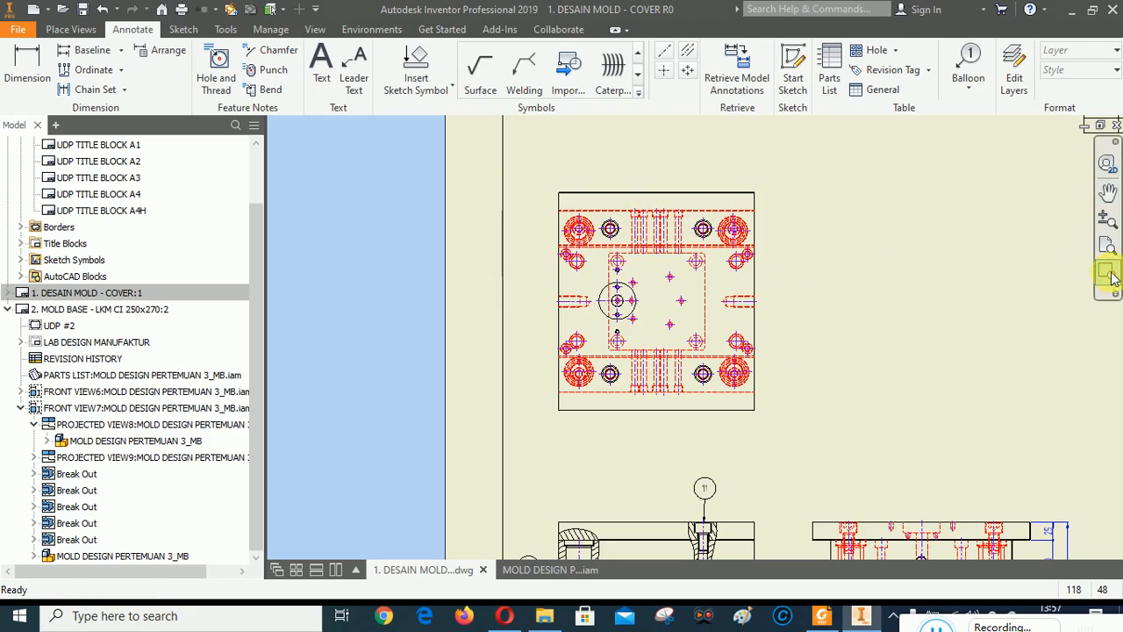
click(1108, 272)
drag(539, 156, 809, 478)
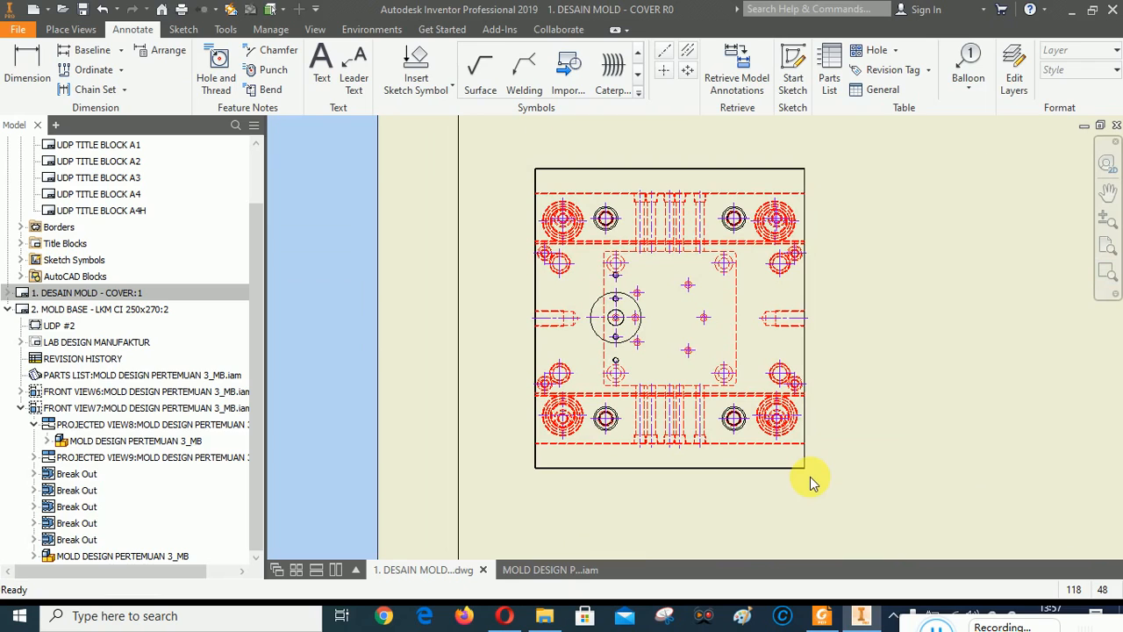
scroll(477, 251, up, 2)
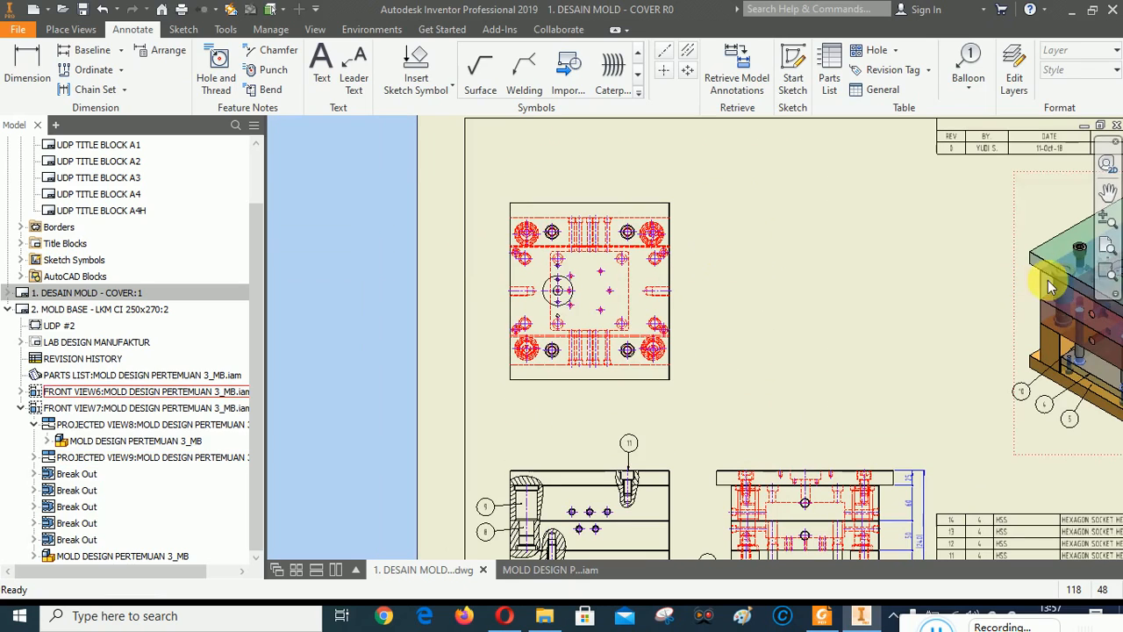
click(1107, 192)
drag(870, 334, 809, 206)
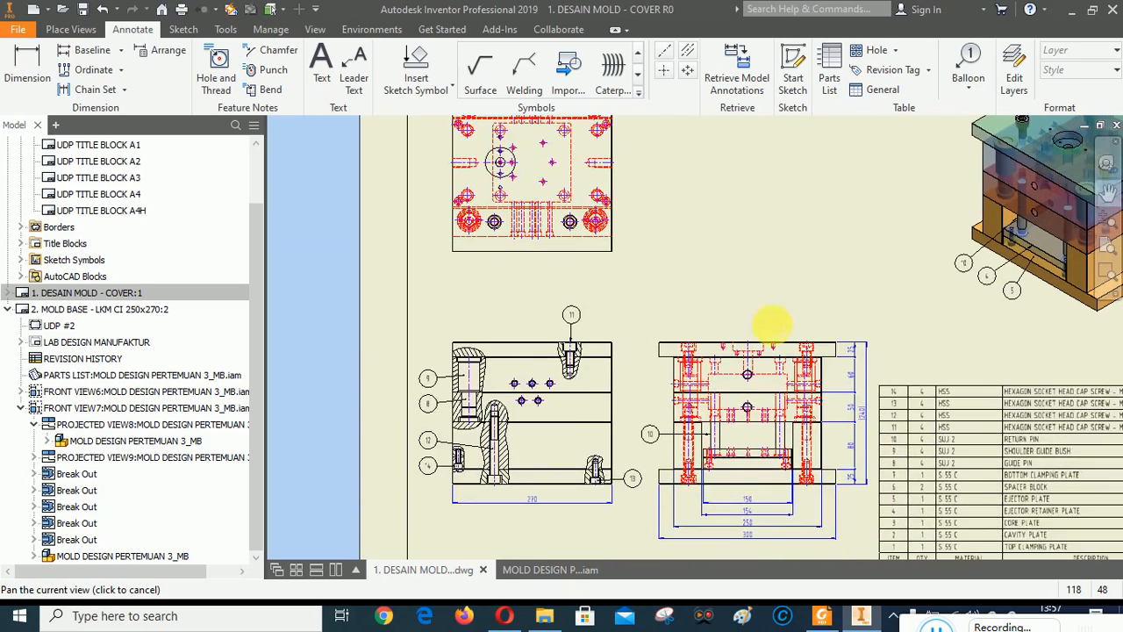
drag(625, 205, 705, 364)
scroll(553, 320, down, 3)
right_click(706, 287)
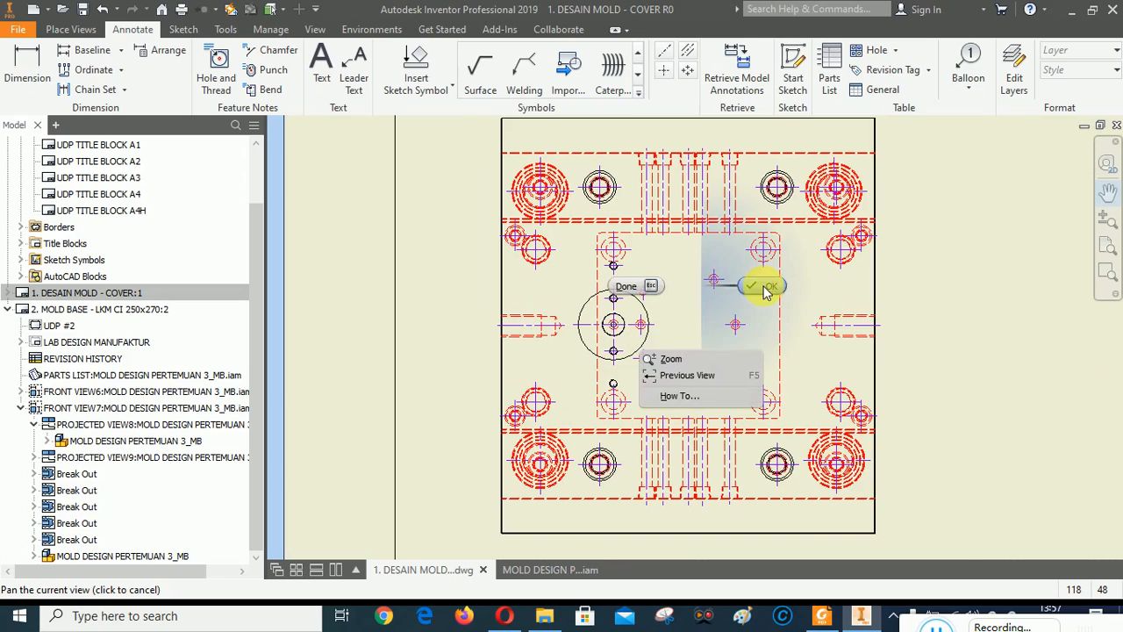
Dimension the horizontal distance from the plate's left edge to the dashed insert outline's left edge, placing it above the top view.
click(764, 290)
click(1110, 275)
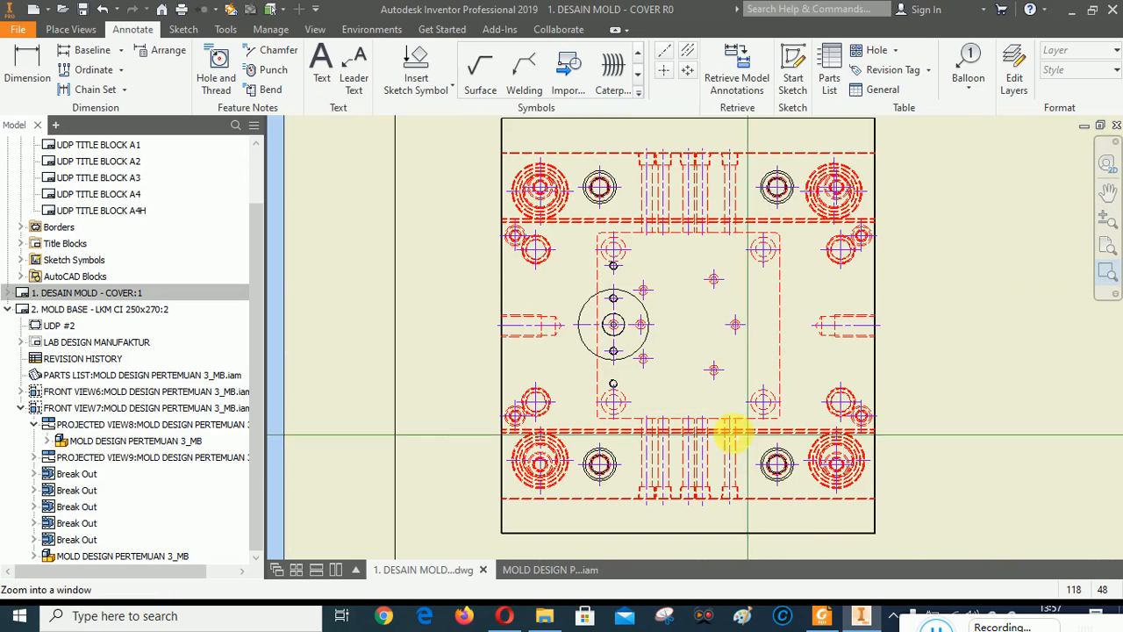
scroll(732, 427, up, 1)
drag(496, 149, 902, 464)
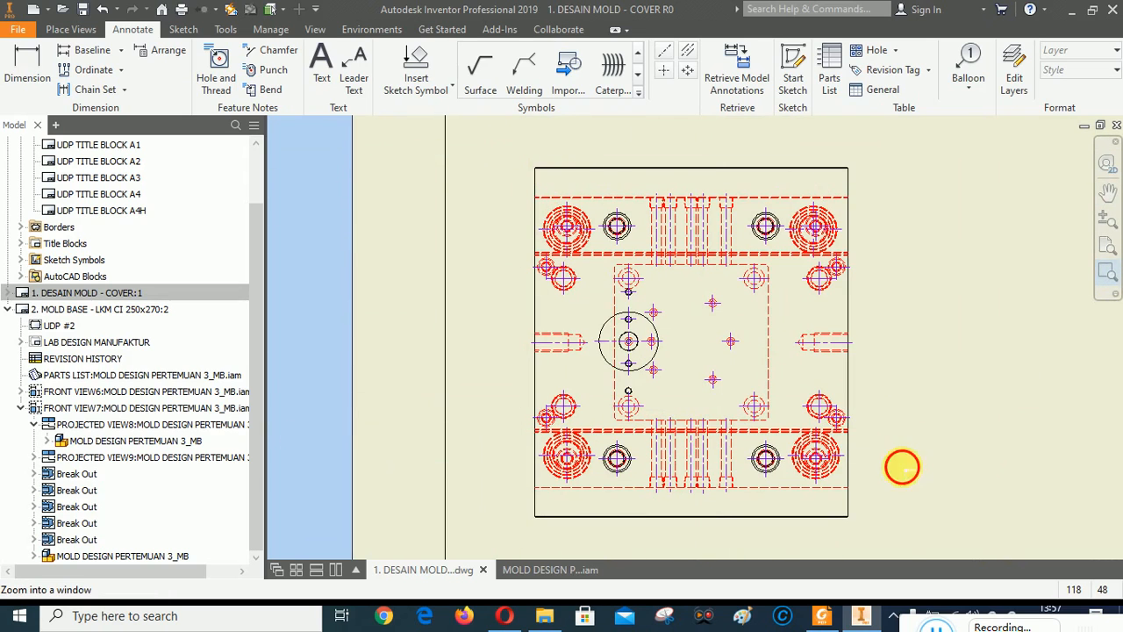
click(1107, 275)
drag(436, 133, 838, 423)
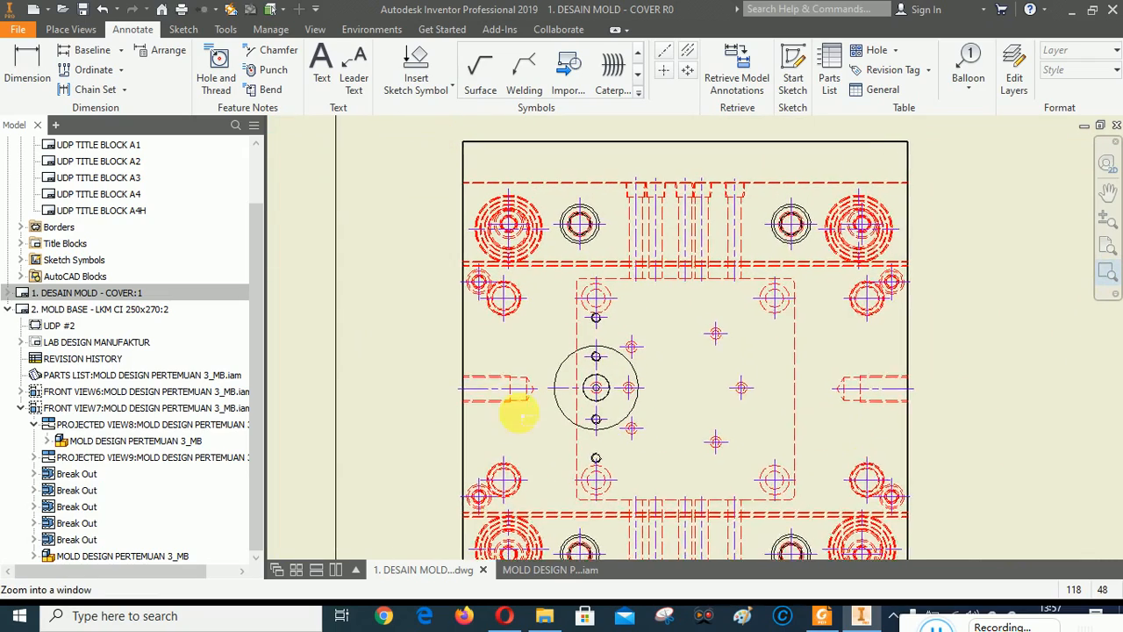
click(27, 63)
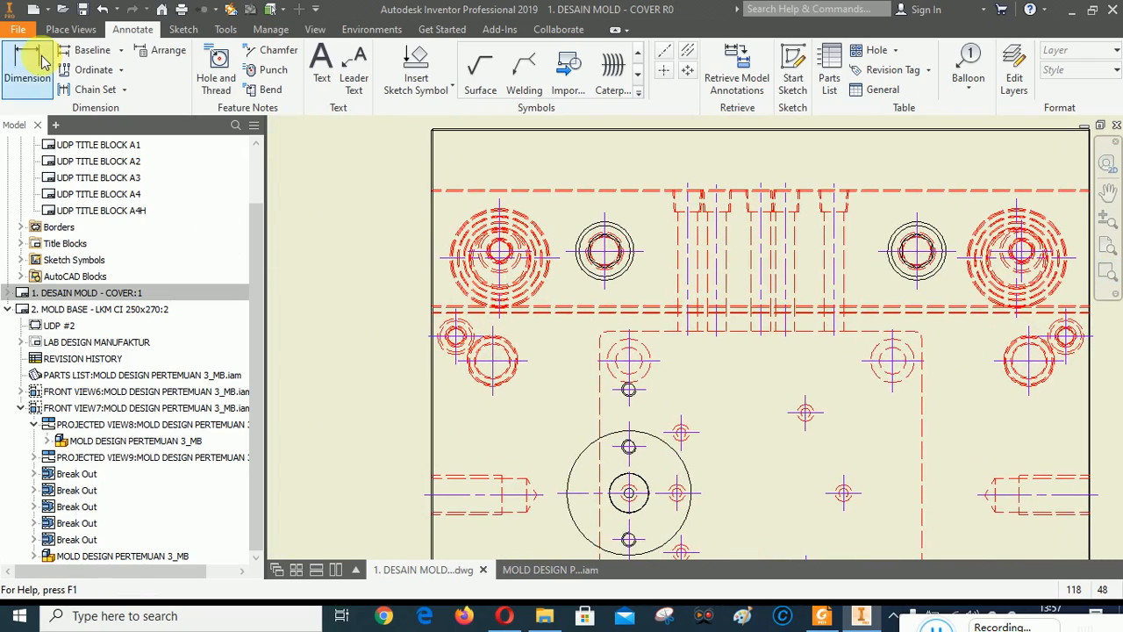
click(611, 360)
scroll(432, 135, down, 5)
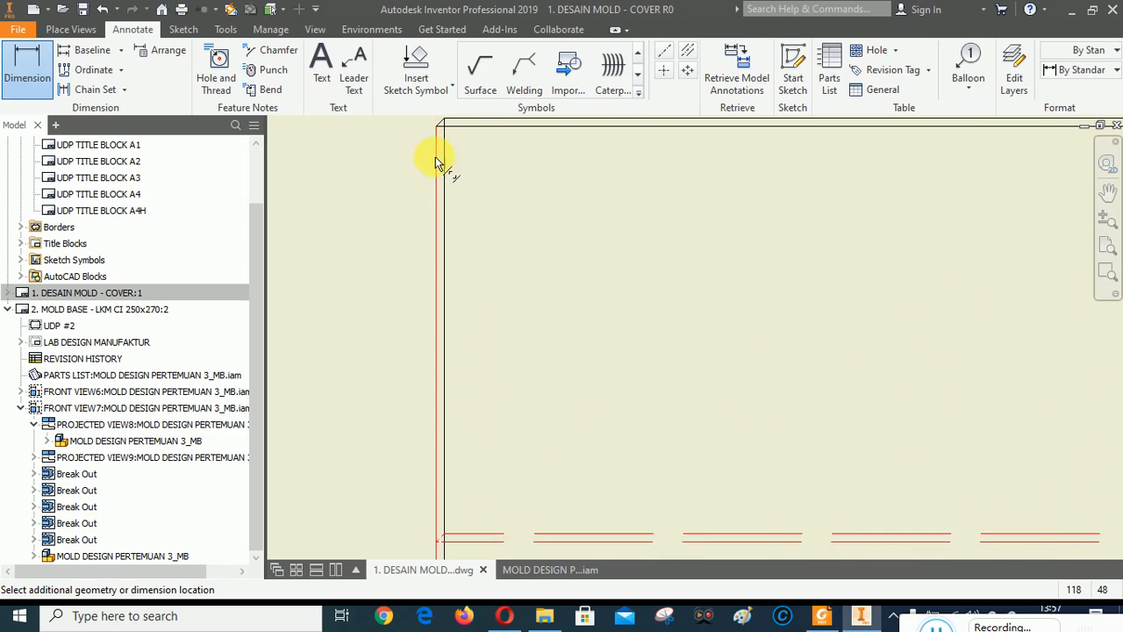
scroll(401, 376, up, 5)
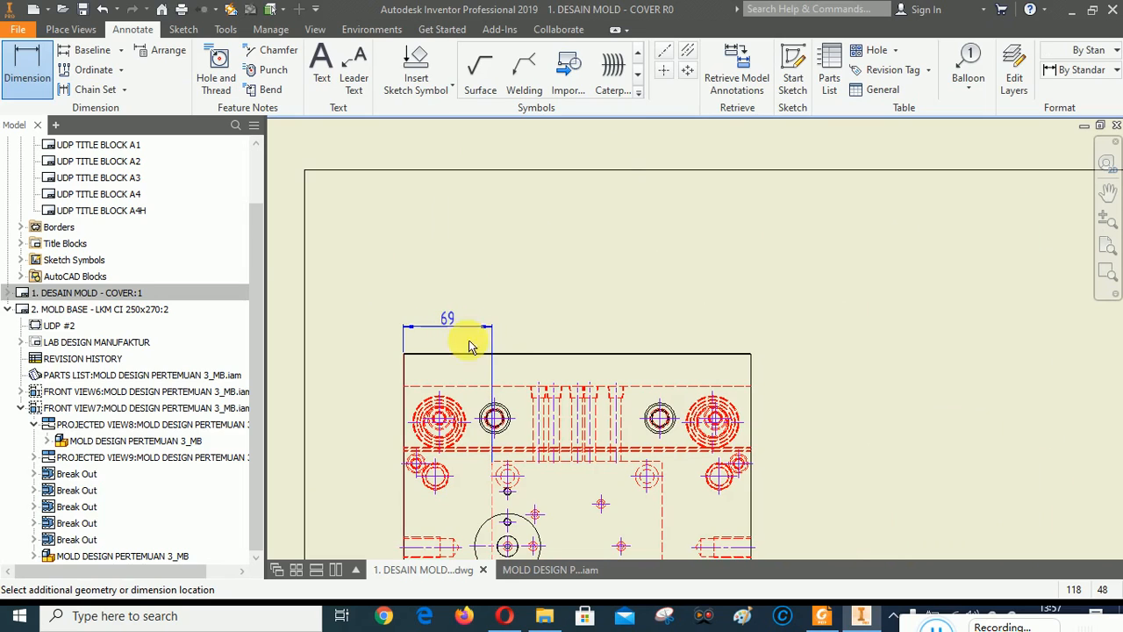
click(484, 419)
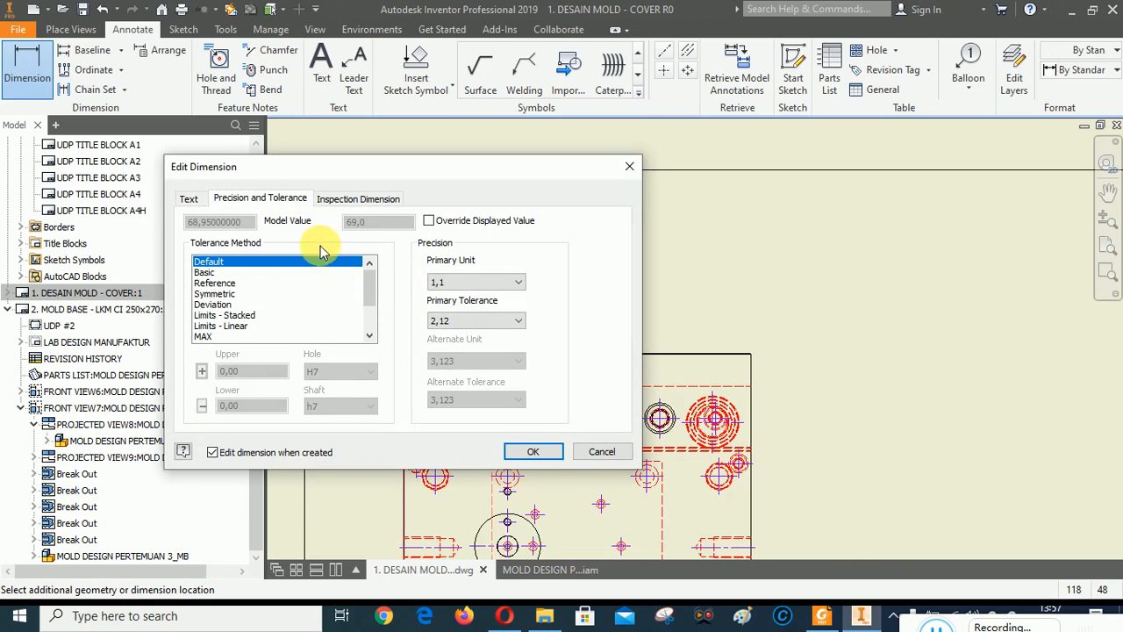
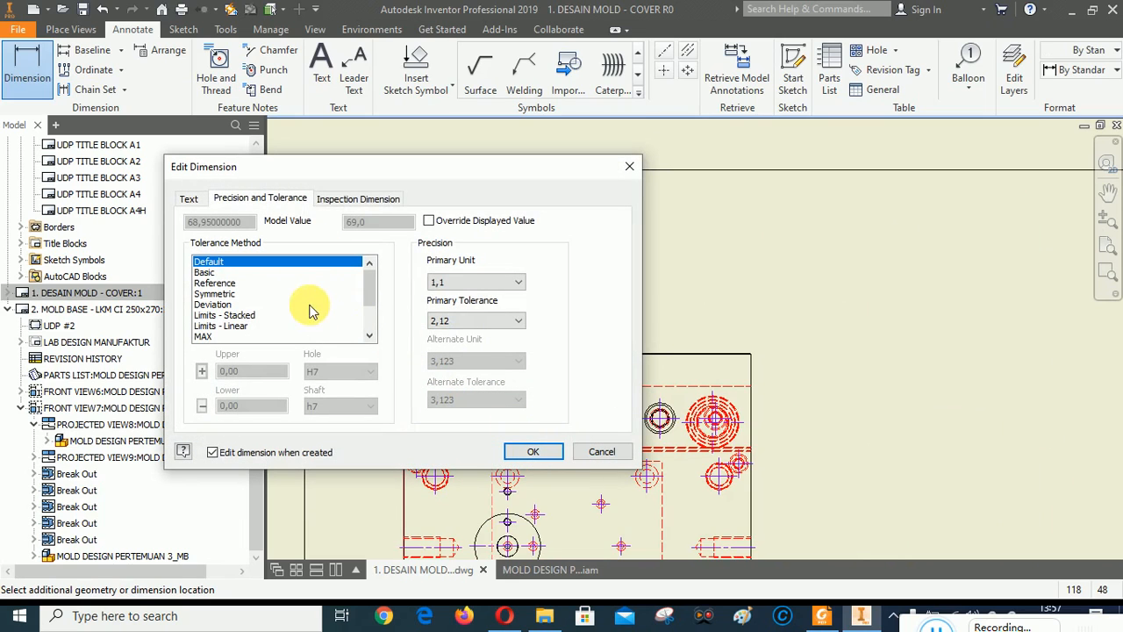
Set the new dimension's primary unit precision to two decimals (2,12) and accept it.
click(474, 283)
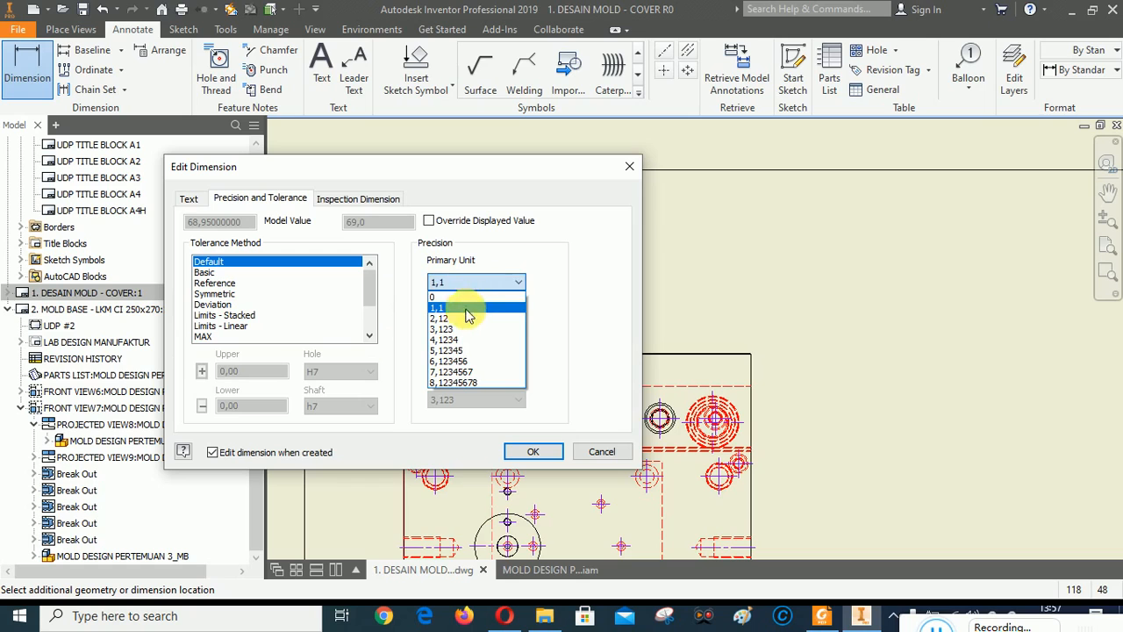
click(464, 319)
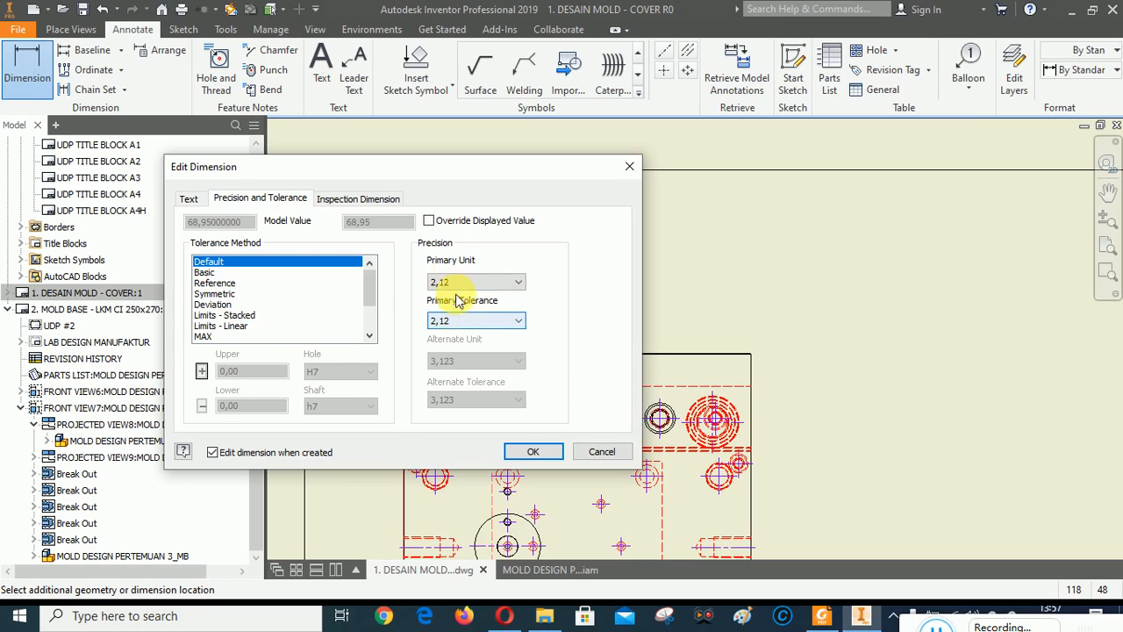
click(533, 451)
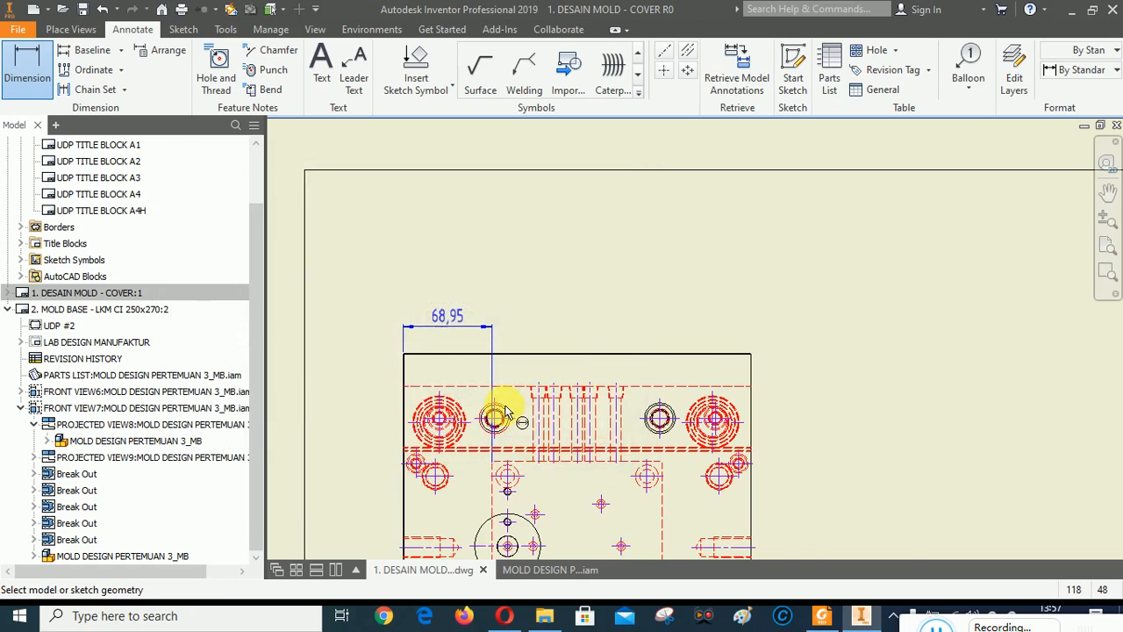
Dimension the dashed insert outline's width in the top view, in line with the first horizontal dimension, keeping the default precision.
scroll(499, 411, up, 3)
scroll(509, 454, down, 3)
scroll(503, 446, up, 4)
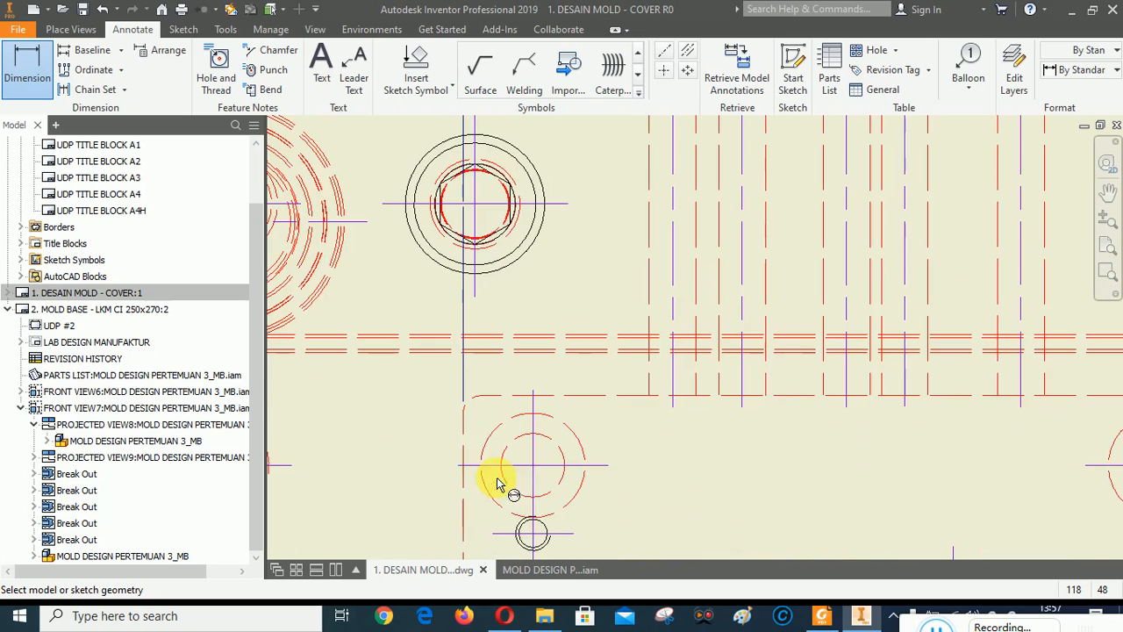
click(465, 425)
scroll(430, 452, down, 5)
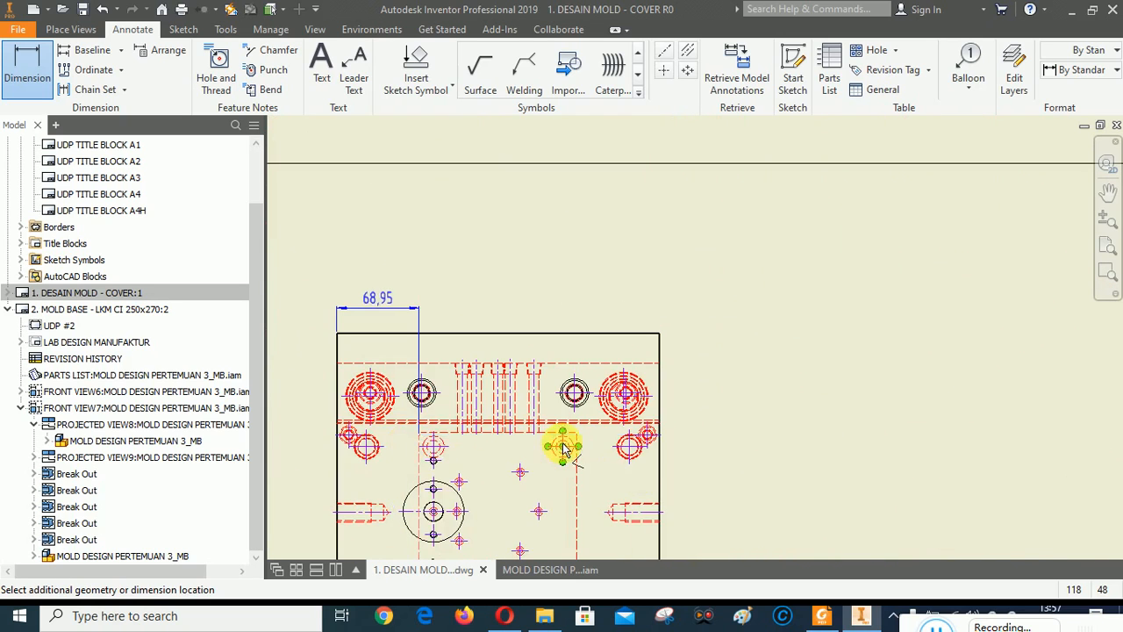
scroll(564, 446, up, 5)
click(670, 421)
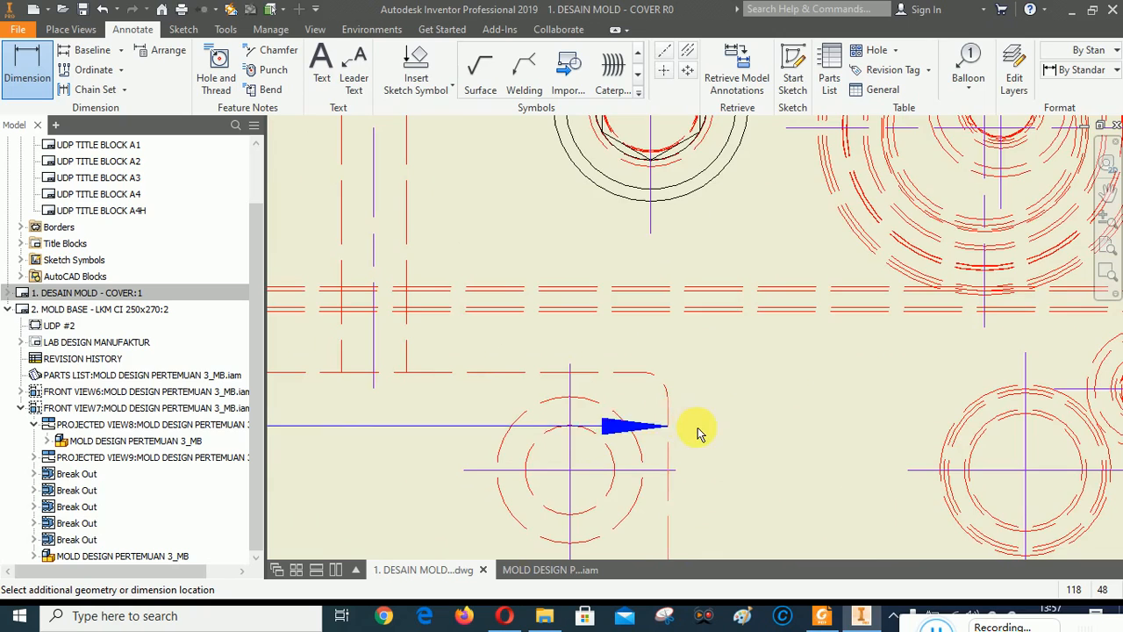
scroll(696, 431, down, 5)
click(554, 325)
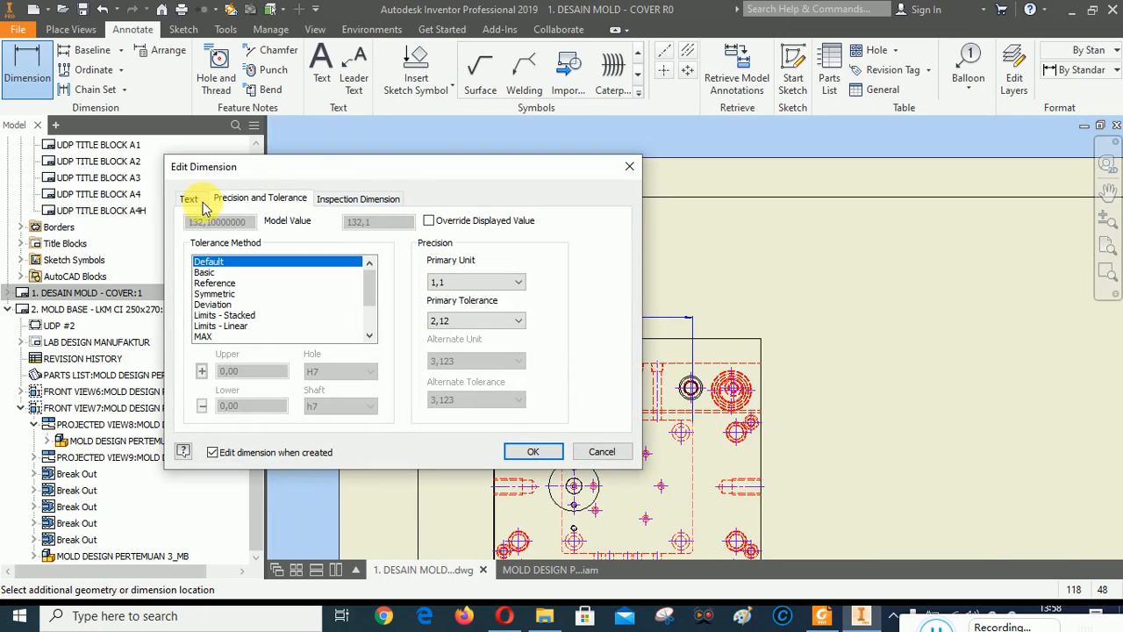
click(521, 456)
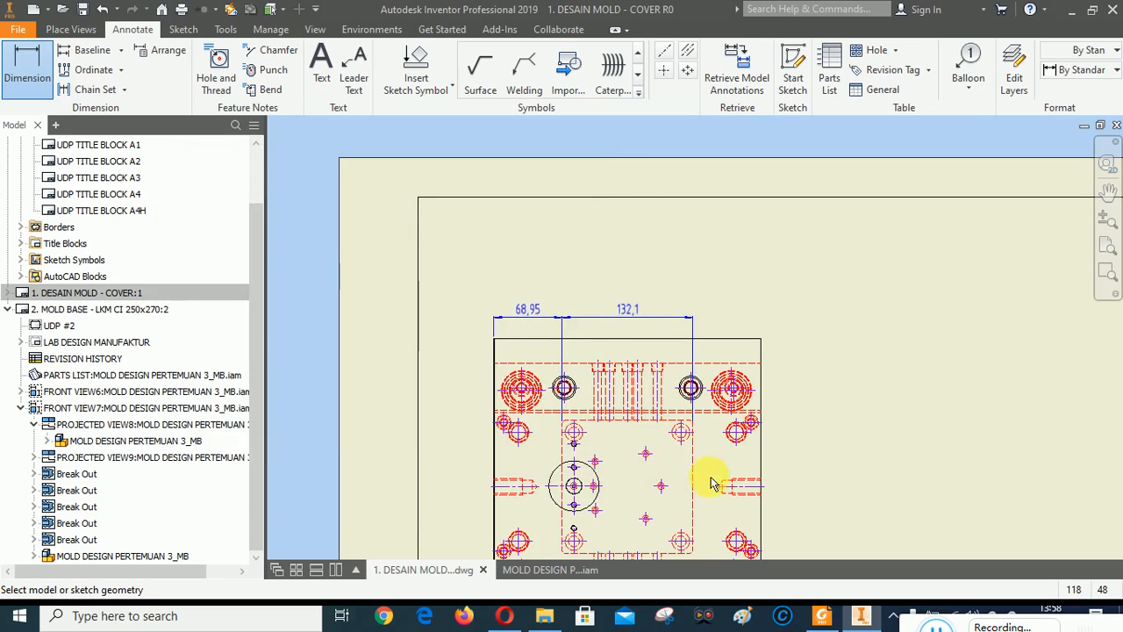
Dimension from the insert outline's right edge to the plate's right edge, in line with its neighbours, with primary unit precision 2,12.
scroll(694, 447, up, 4)
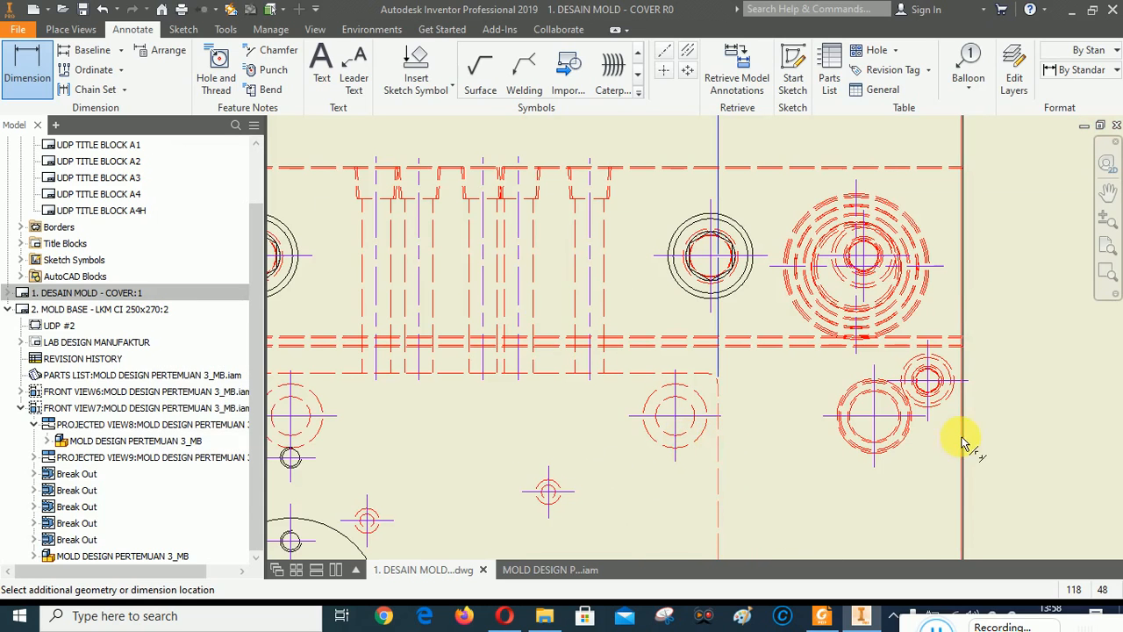
scroll(971, 321, down, 3)
scroll(967, 309, up, 5)
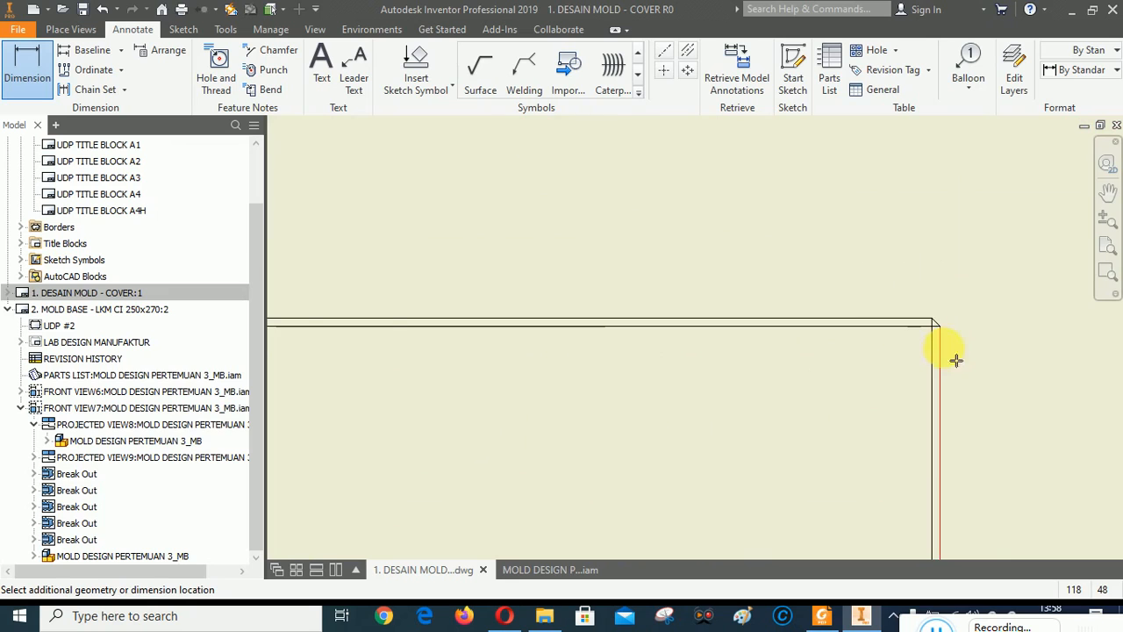
scroll(1031, 331, down, 4)
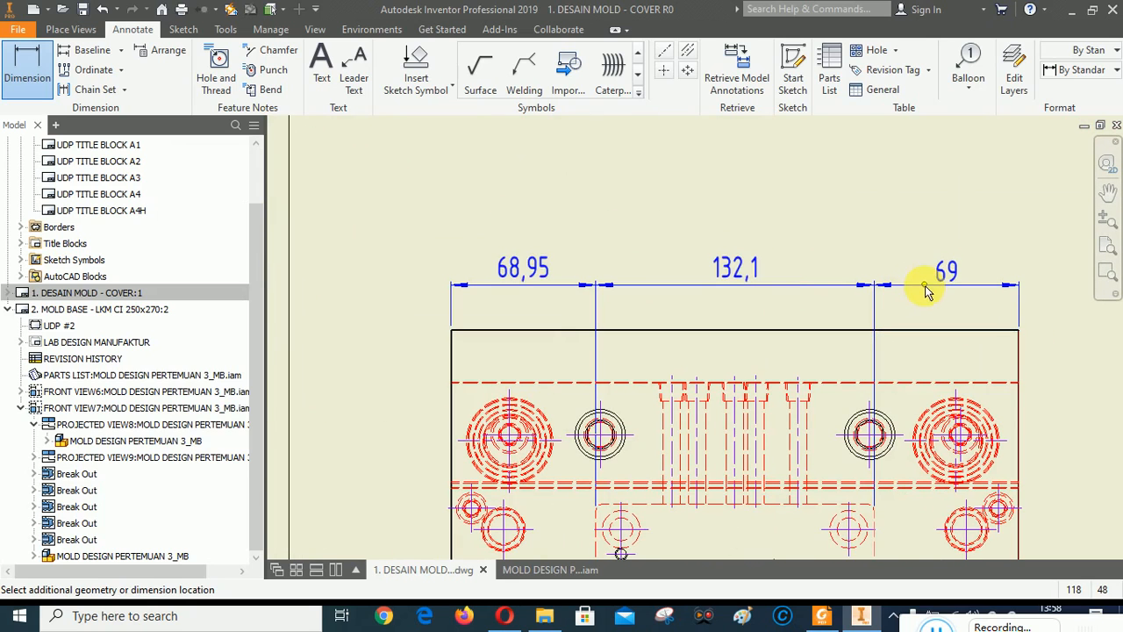
click(541, 301)
click(476, 282)
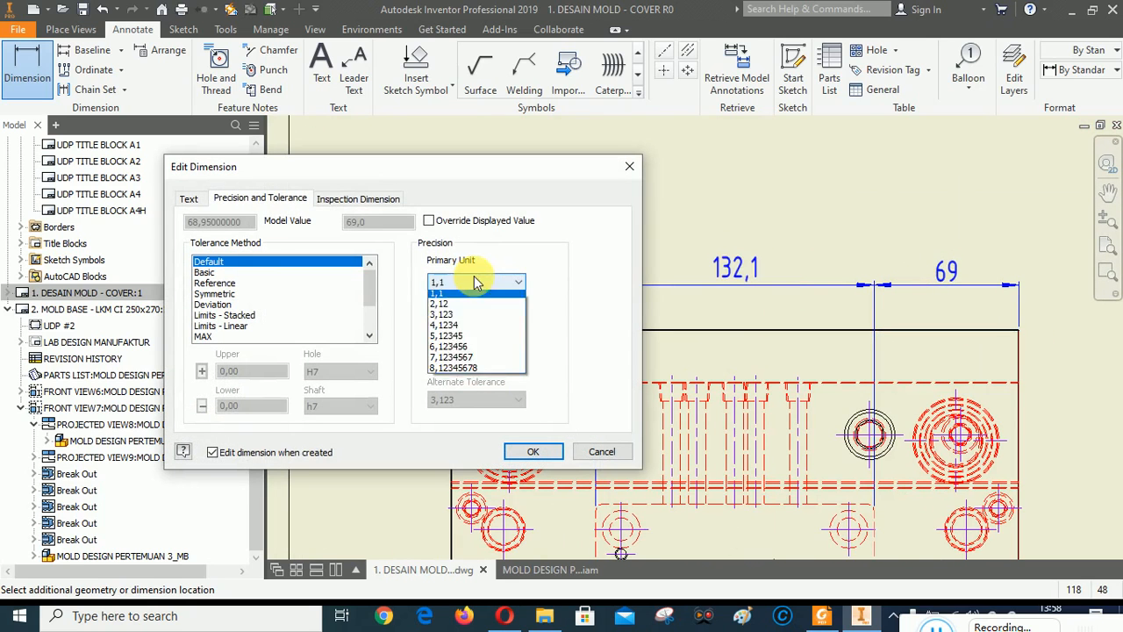
click(445, 317)
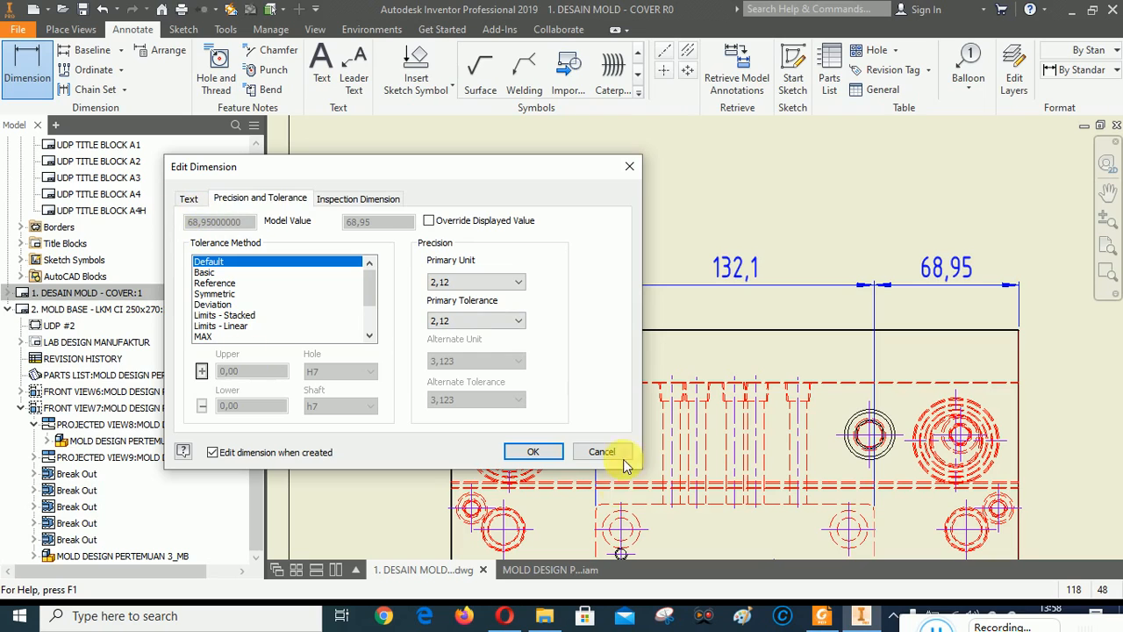
click(552, 458)
Examine the row of horizontal dimensions above the top view and the view's remaining undimensioned edges.
scroll(572, 250, down, 2)
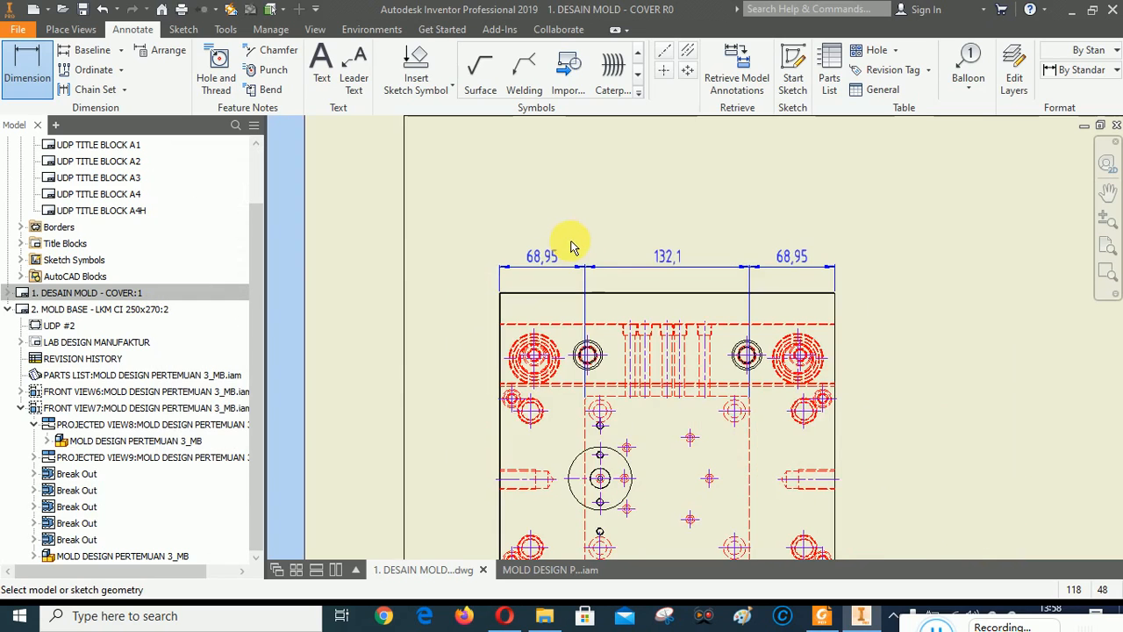
scroll(649, 268, up, 3)
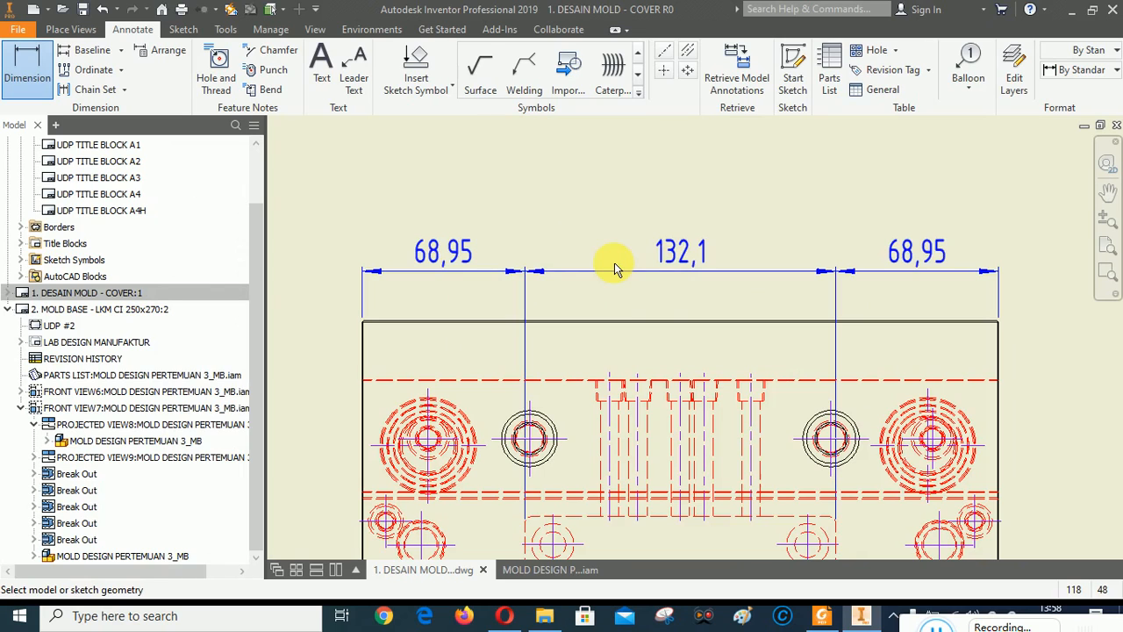
click(461, 250)
click(571, 226)
scroll(551, 205, down, 2)
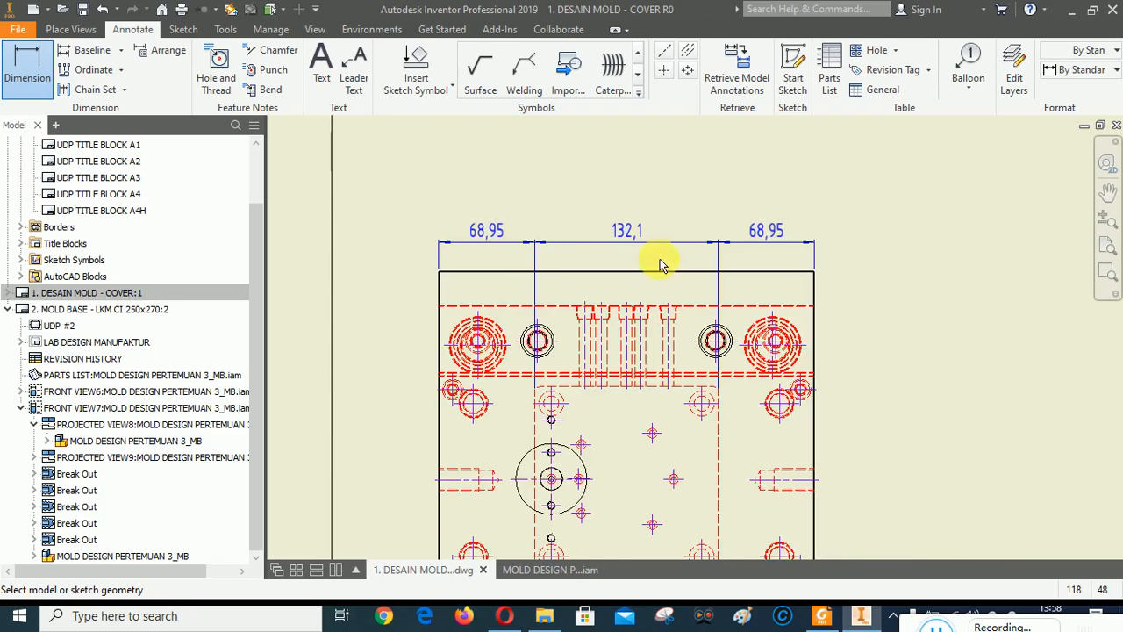
scroll(658, 290, down, 4)
scroll(651, 343, up, 2)
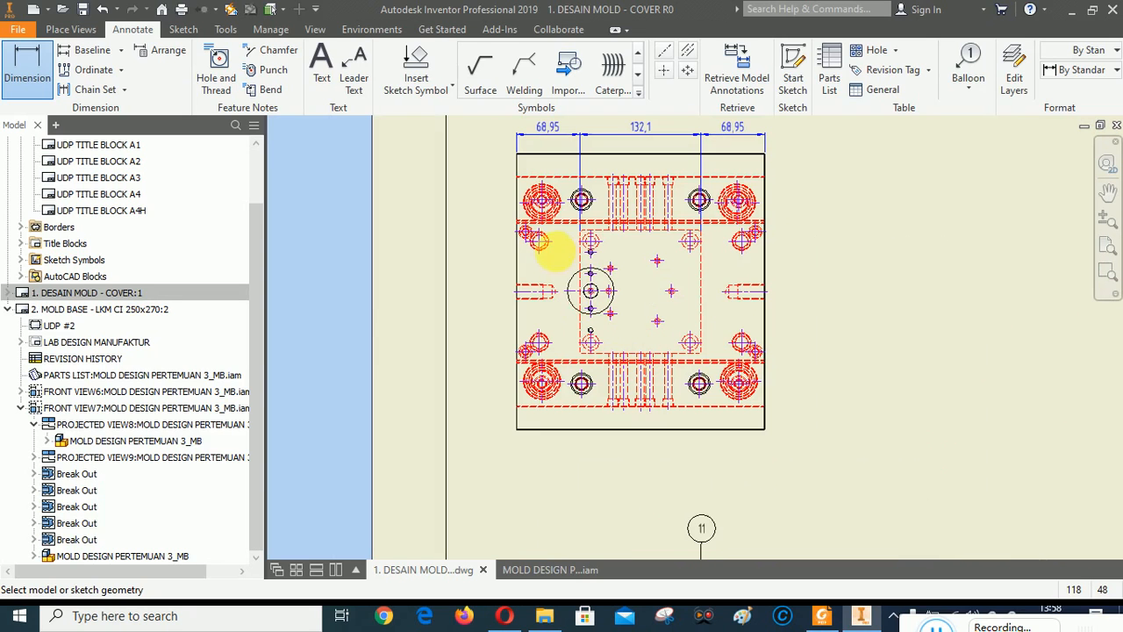
Dimension the vertical distance from the plate's upper edge to the insert outline's upper edge, placing it right of the top view.
scroll(527, 181, up, 4)
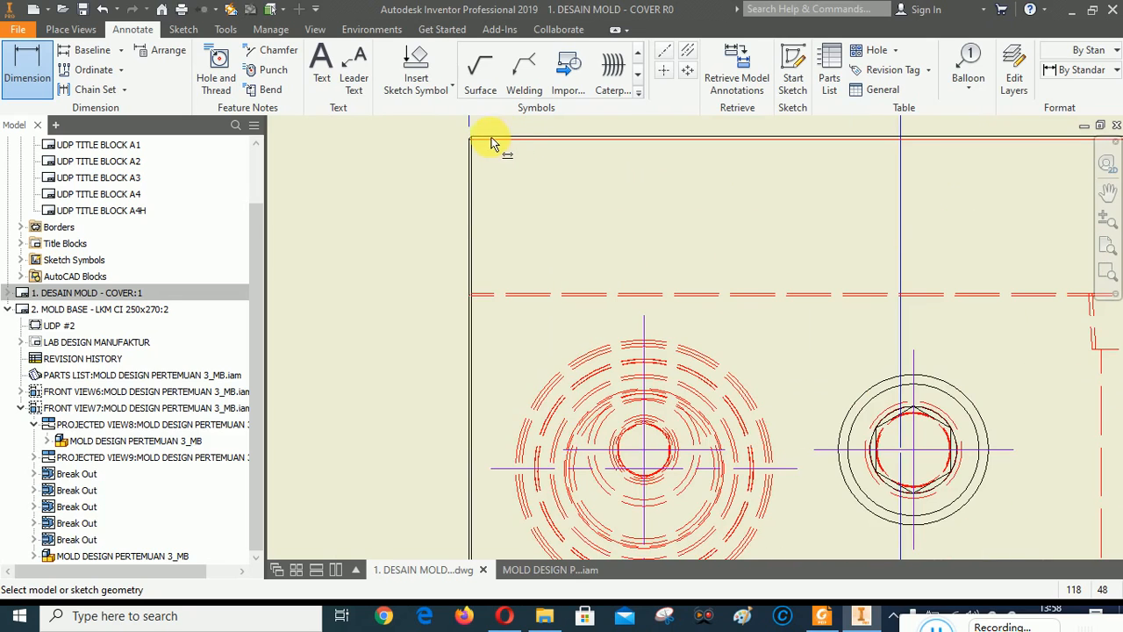
scroll(491, 145, up, 3)
click(496, 182)
scroll(538, 158, down, 6)
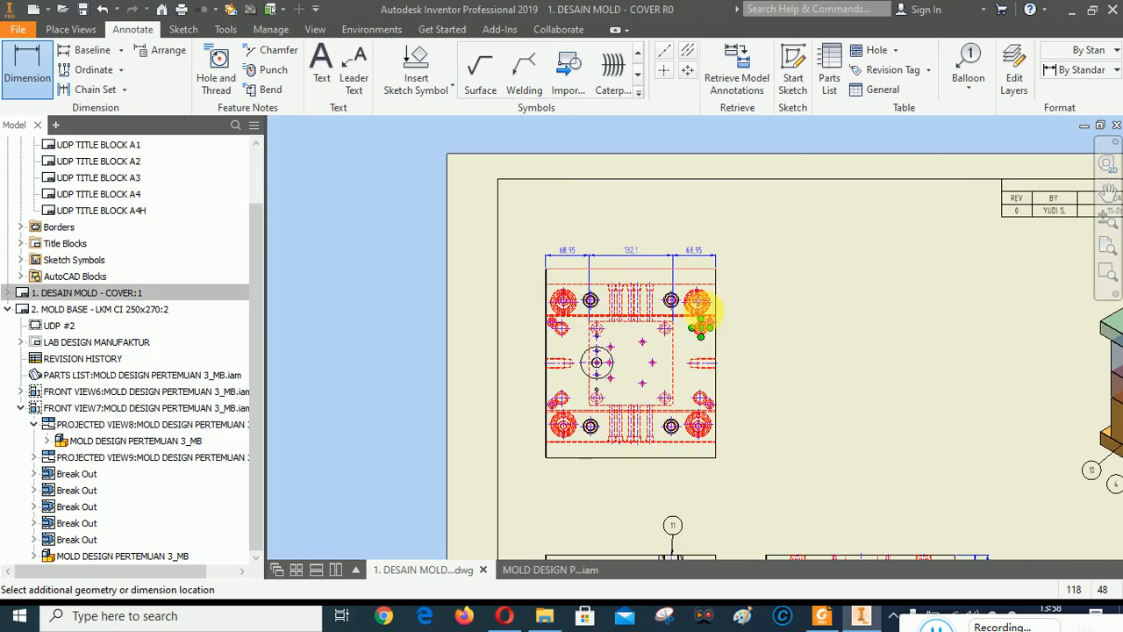
scroll(672, 321, up, 5)
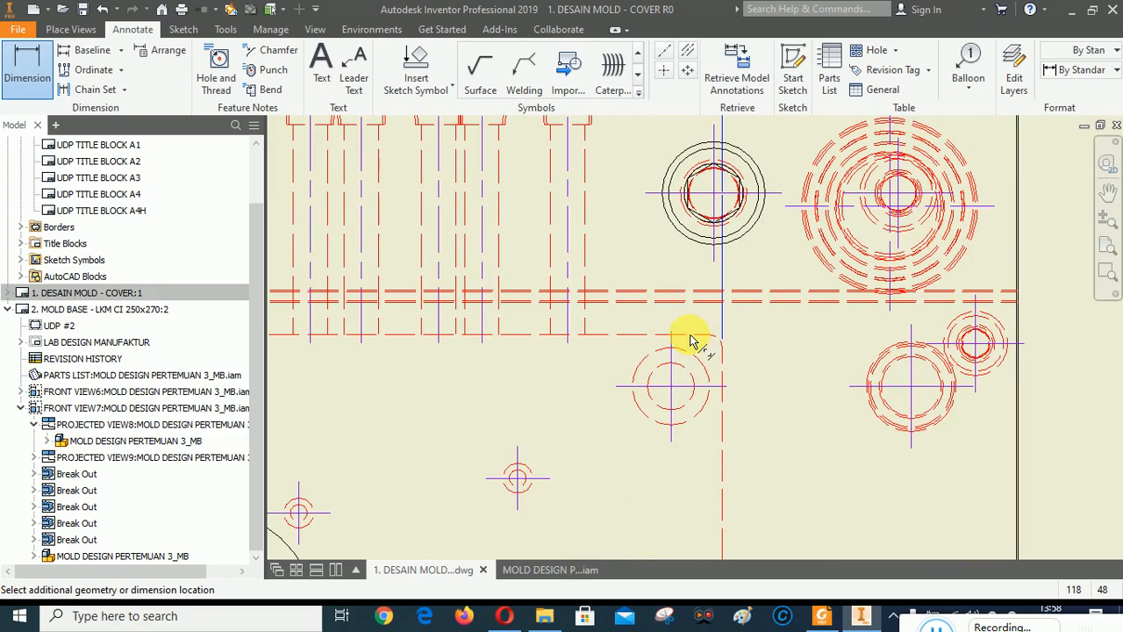
click(699, 337)
scroll(677, 258, down, 5)
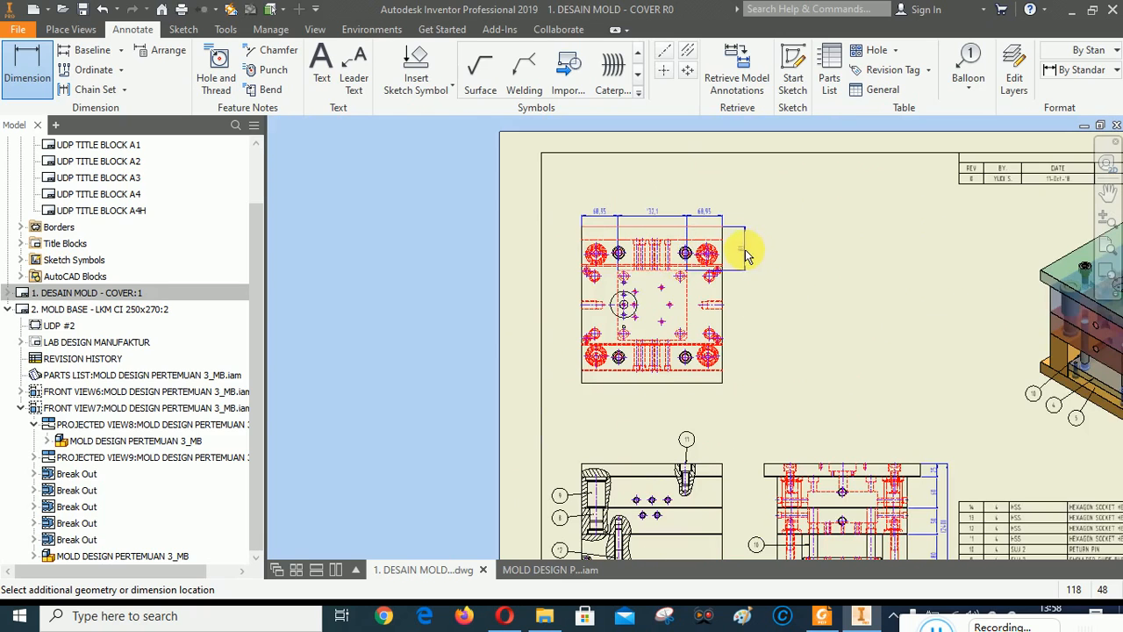
scroll(746, 254, up, 4)
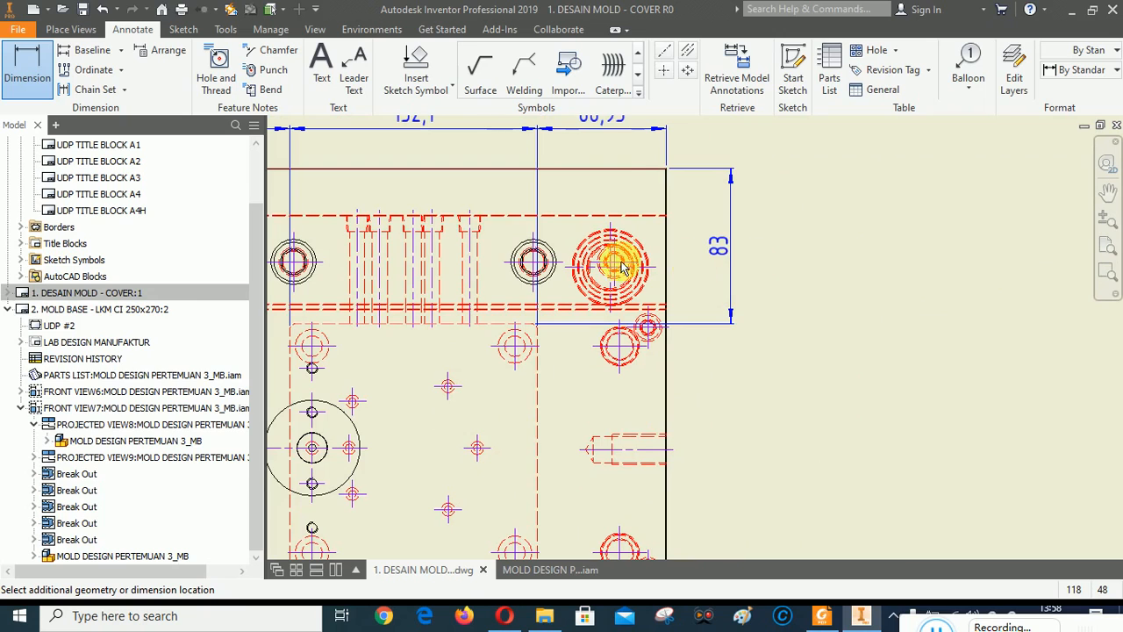
click(623, 268)
Set the vertical dimension's primary unit precision to two decimals (2,12) and accept it.
click(461, 283)
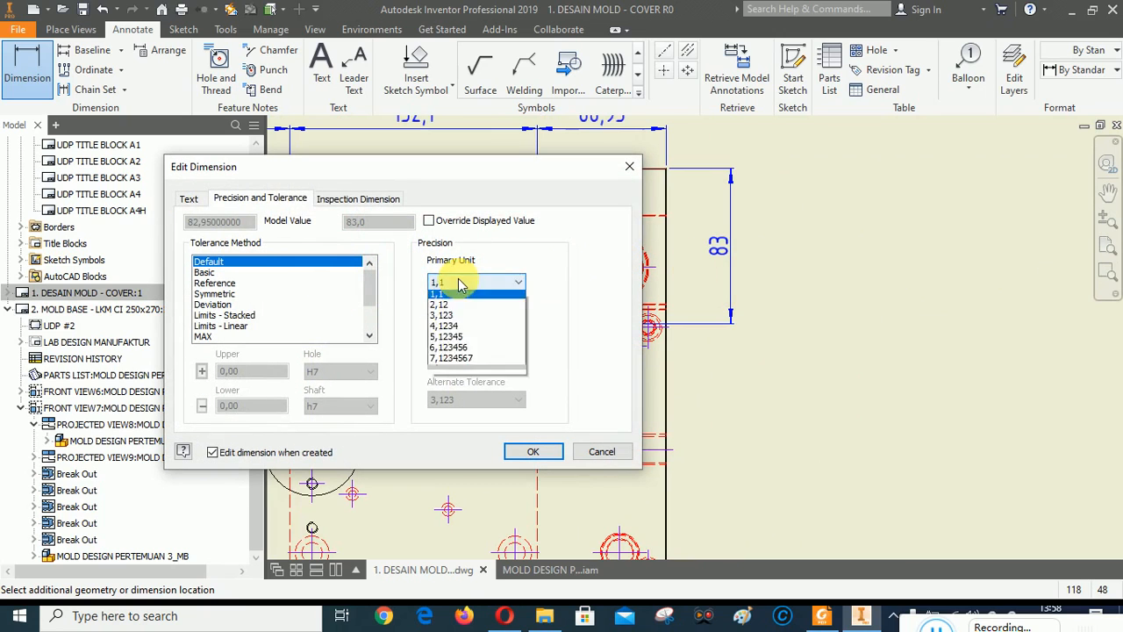
click(443, 304)
click(474, 320)
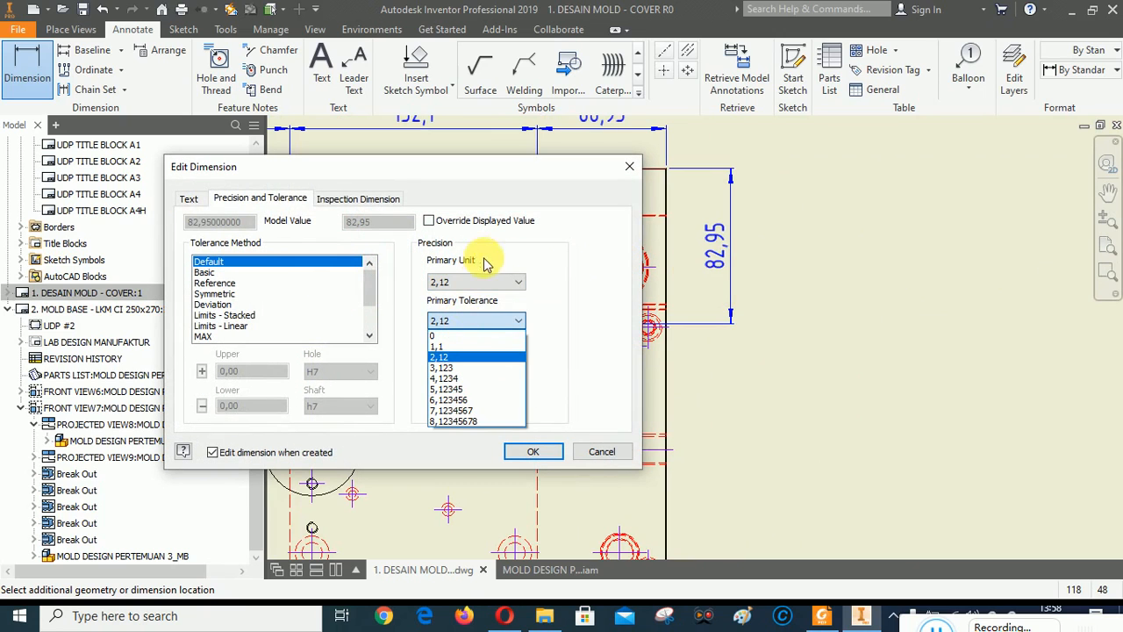
click(535, 455)
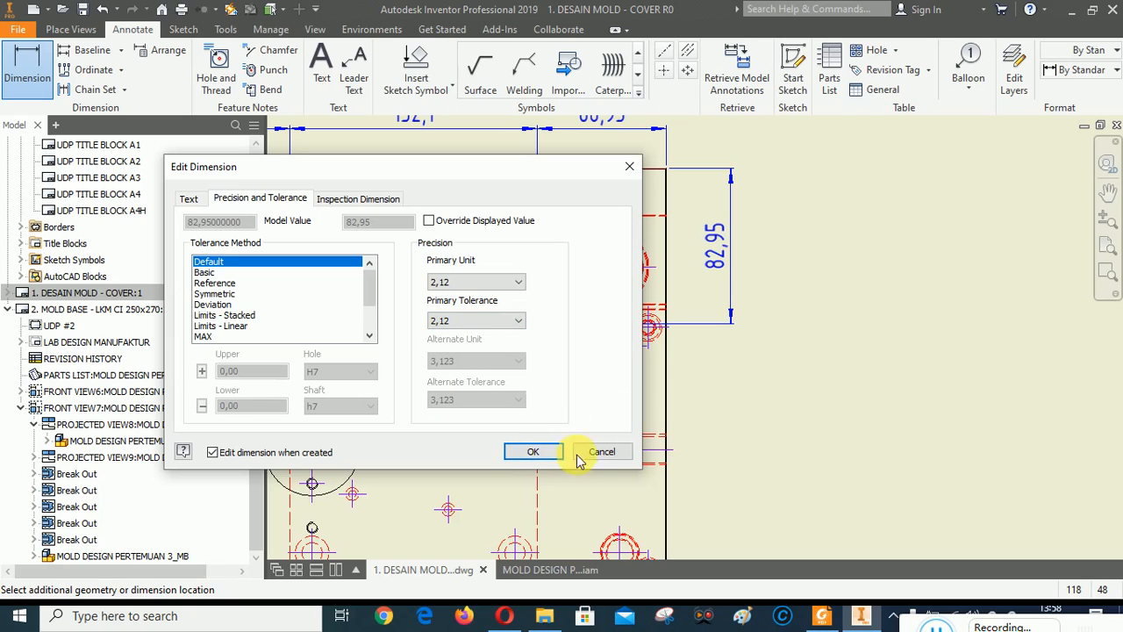
click(533, 451)
Dimension the insert outline's height between its upper and lower edges, placing it right of the top view in line with the upper vertical dimension.
scroll(518, 321, up, 4)
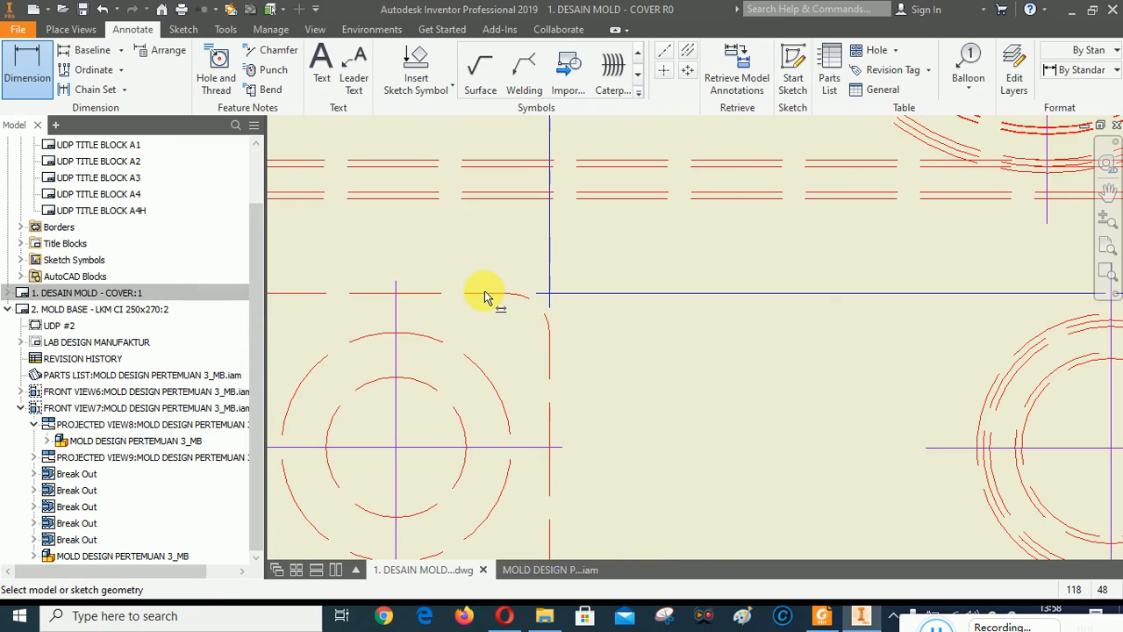
click(484, 298)
scroll(532, 238, down, 5)
scroll(537, 378, up, 4)
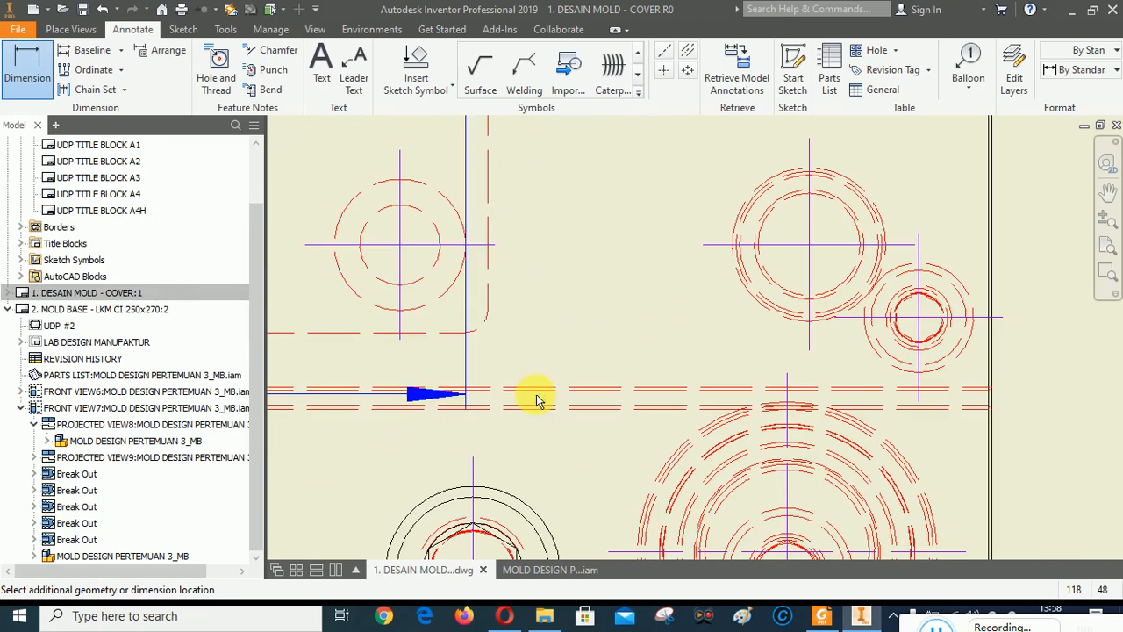
scroll(451, 333, down, 5)
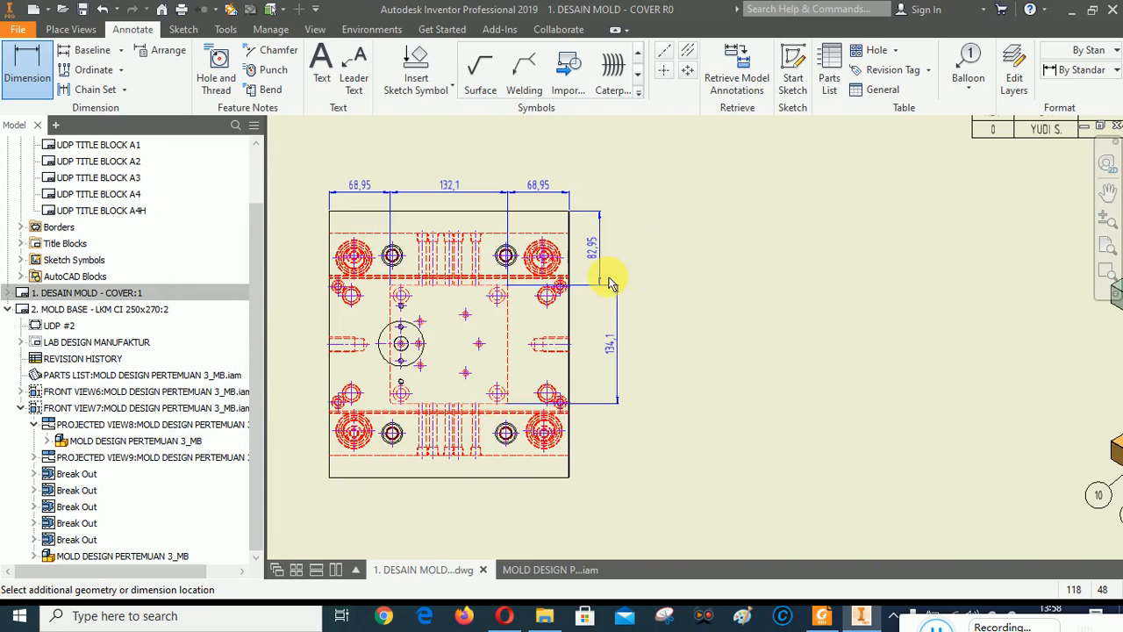
click(600, 296)
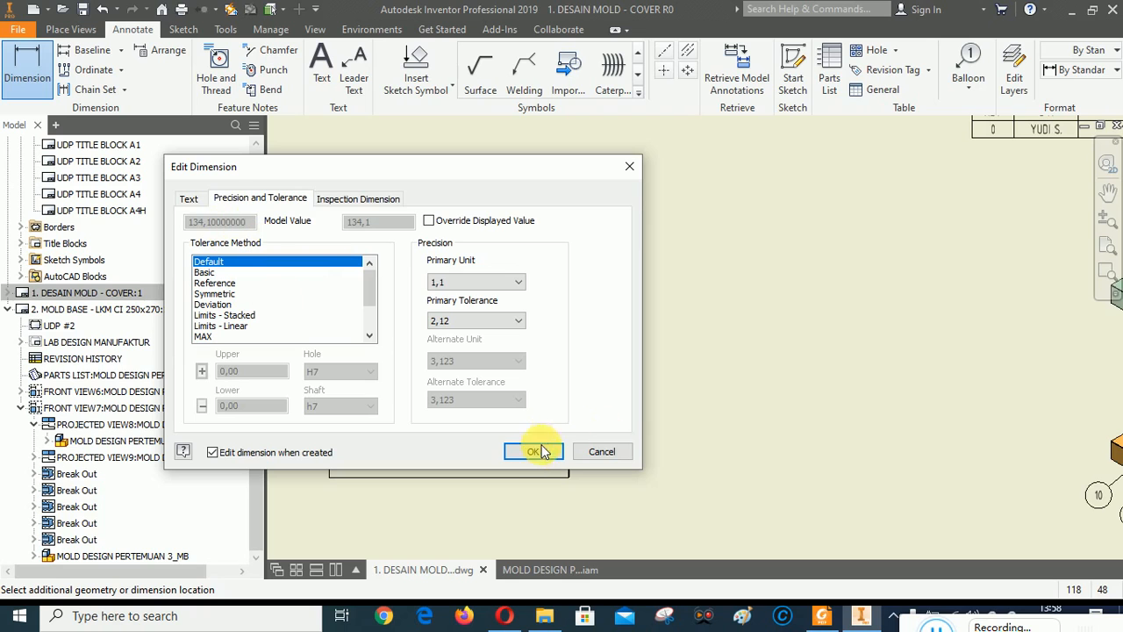
click(542, 451)
Dimension the vertical distance from the insert outline's lower edge to the plate's lower edge, in line with the other vertical dimensions.
scroll(489, 404, up, 5)
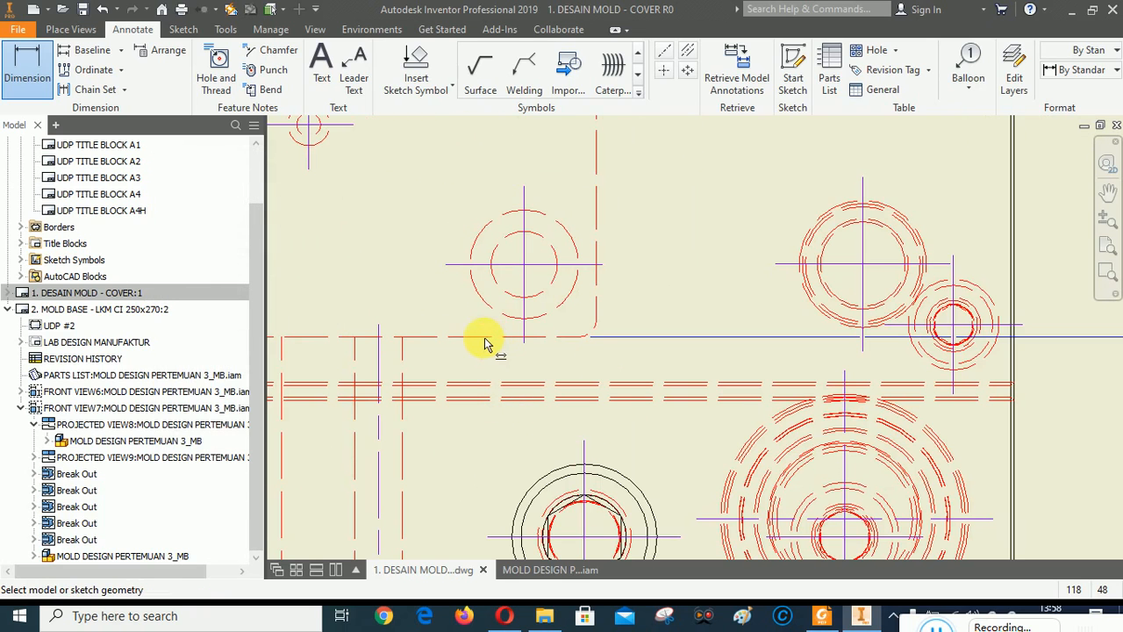
click(485, 337)
scroll(544, 351, down, 5)
scroll(614, 377, up, 6)
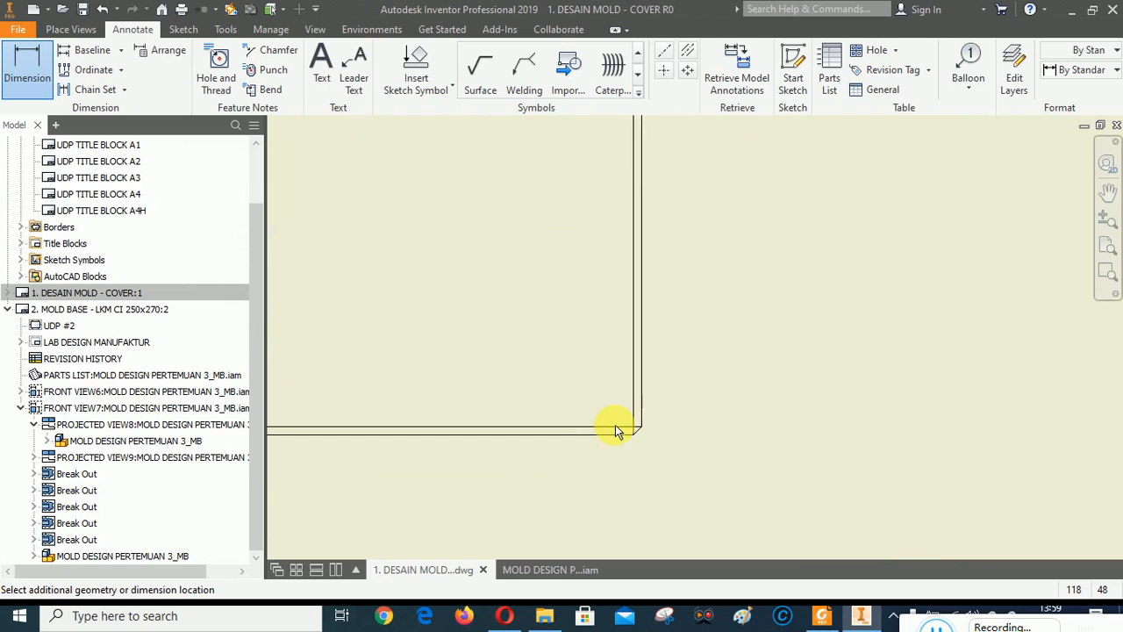
scroll(614, 432, up, 2)
click(625, 458)
scroll(628, 465, down, 5)
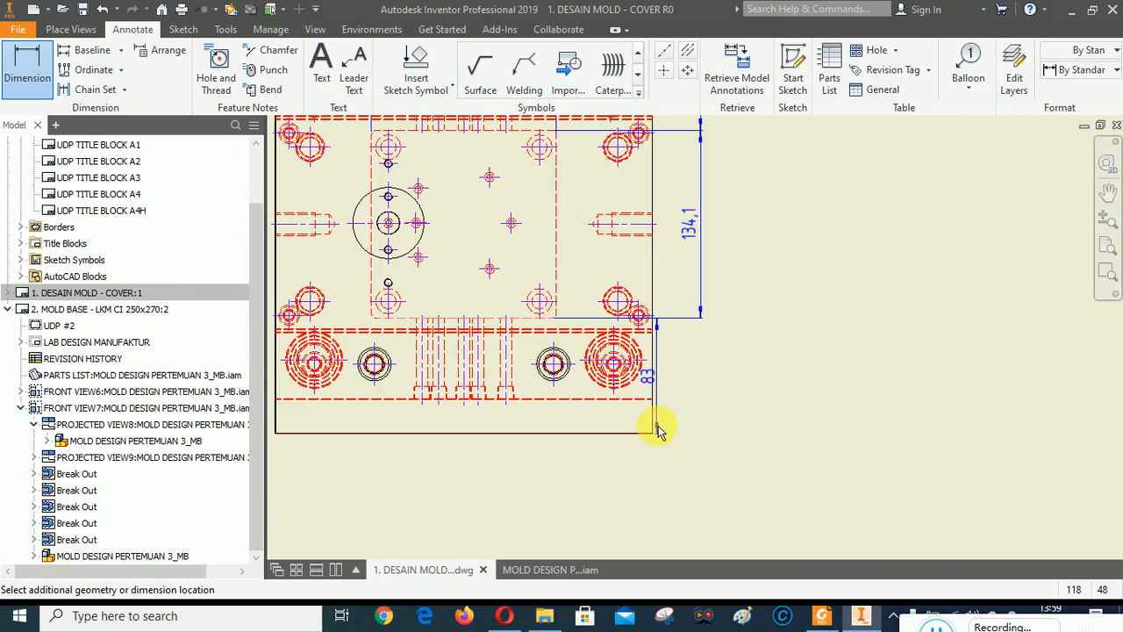
click(825, 384)
Set the lower vertical dimension's primary unit precision to 2,12, accept it and finish dimensioning.
click(474, 283)
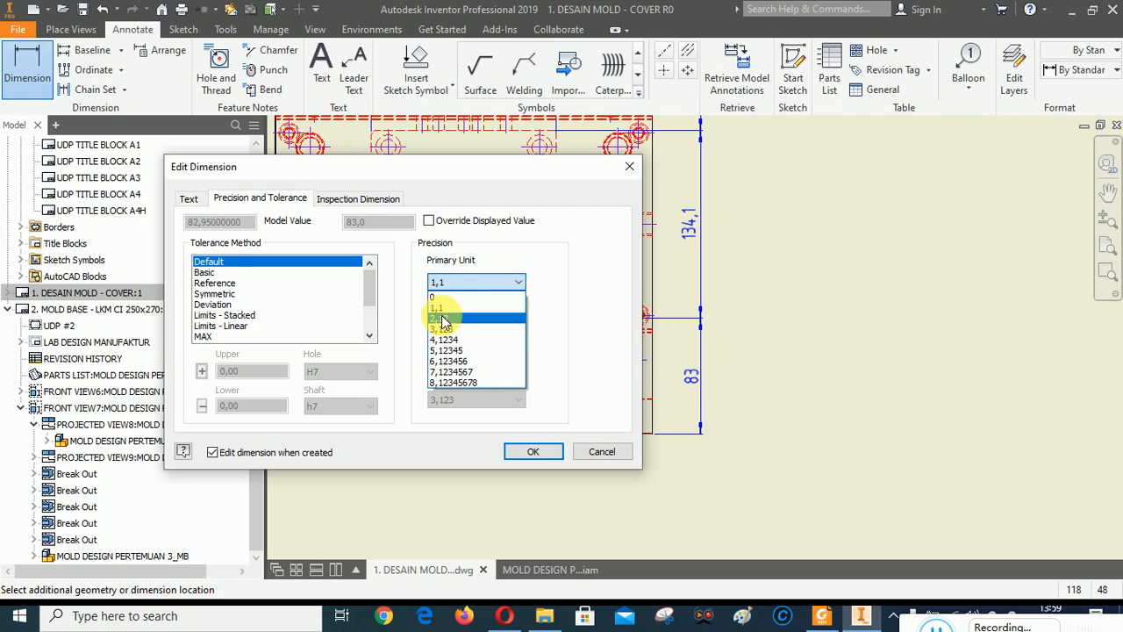
click(443, 319)
click(529, 451)
scroll(872, 462, down, 3)
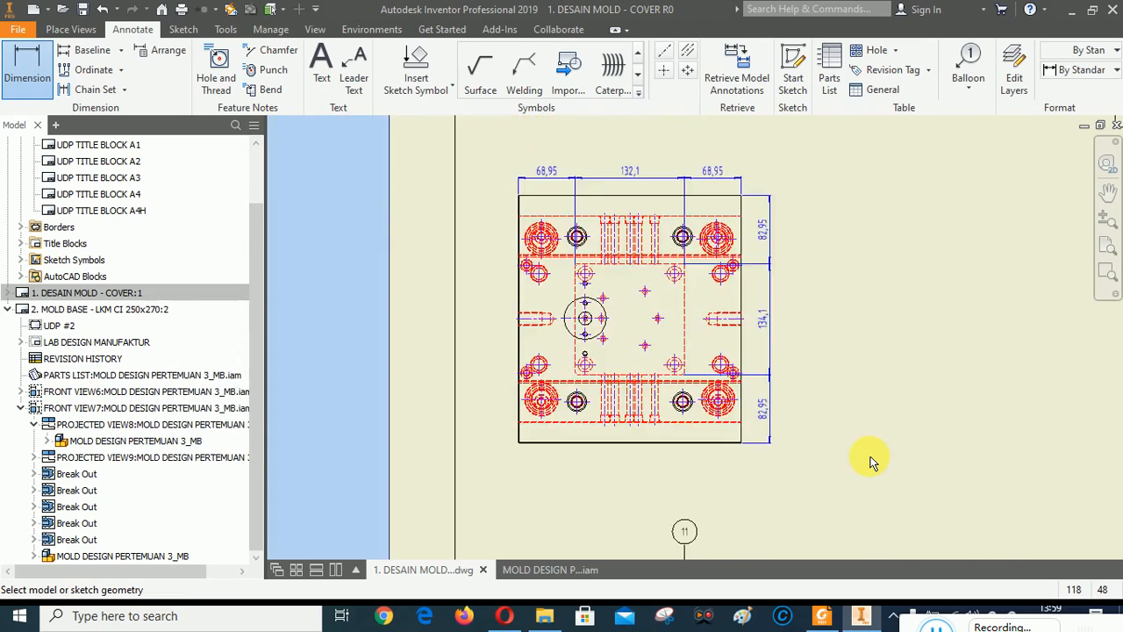
scroll(871, 462, down, 3)
scroll(757, 489, up, 4)
right_click(939, 366)
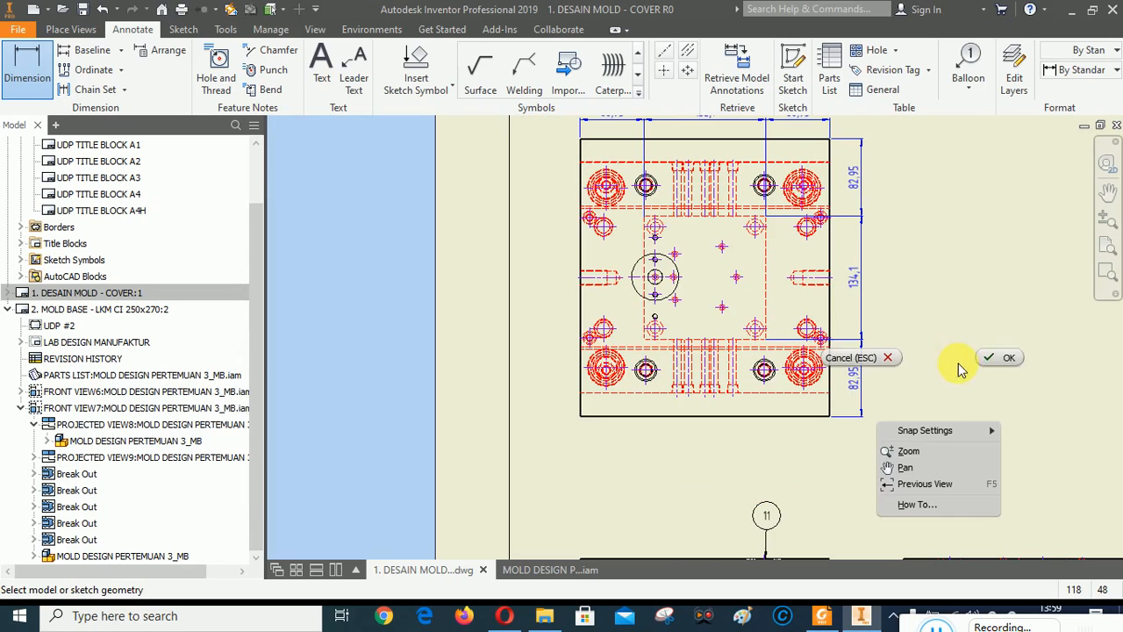
click(986, 359)
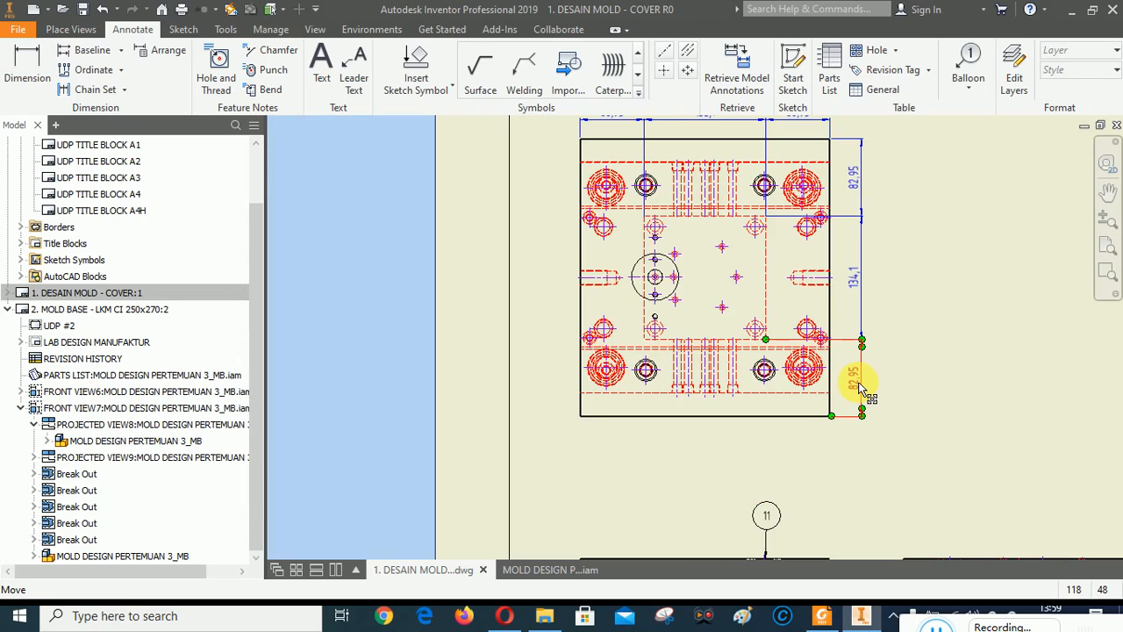
Arrange the three vertical dimensions right of the top view, using the plate's right edge as the contour.
click(858, 384)
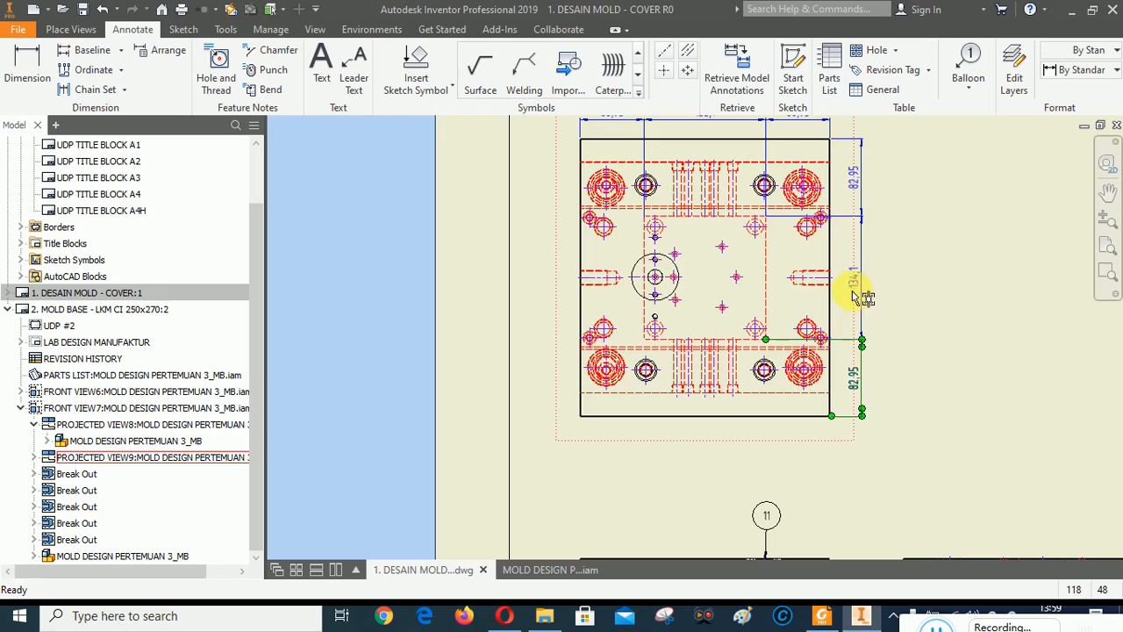
ctrl+click(855, 281)
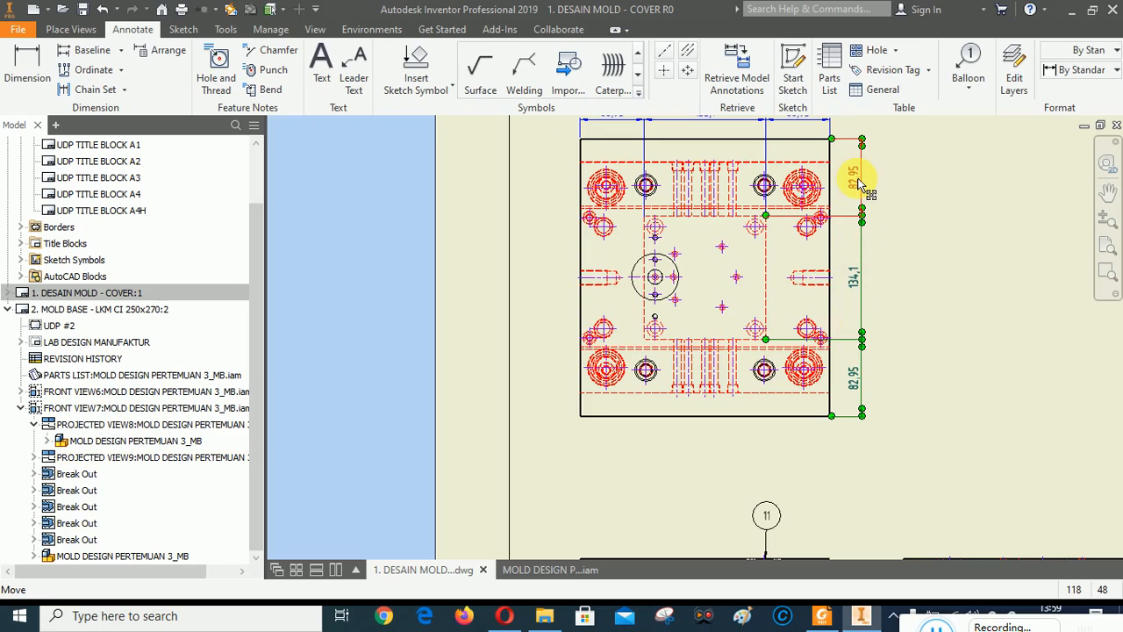
right_click(907, 198)
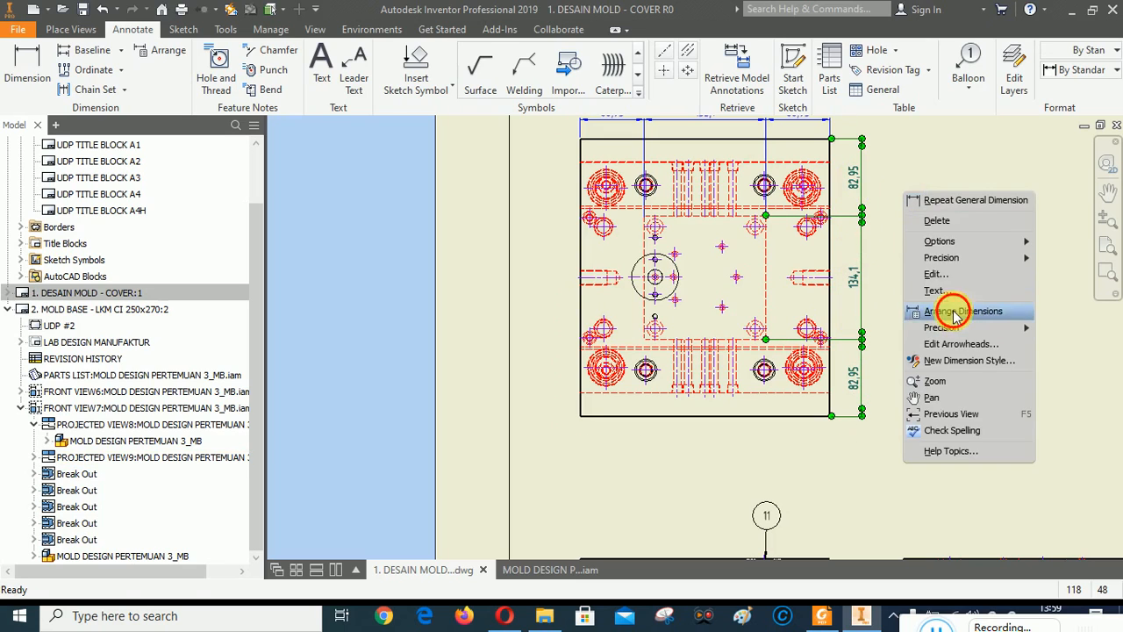
click(948, 308)
scroll(781, 266, up, 6)
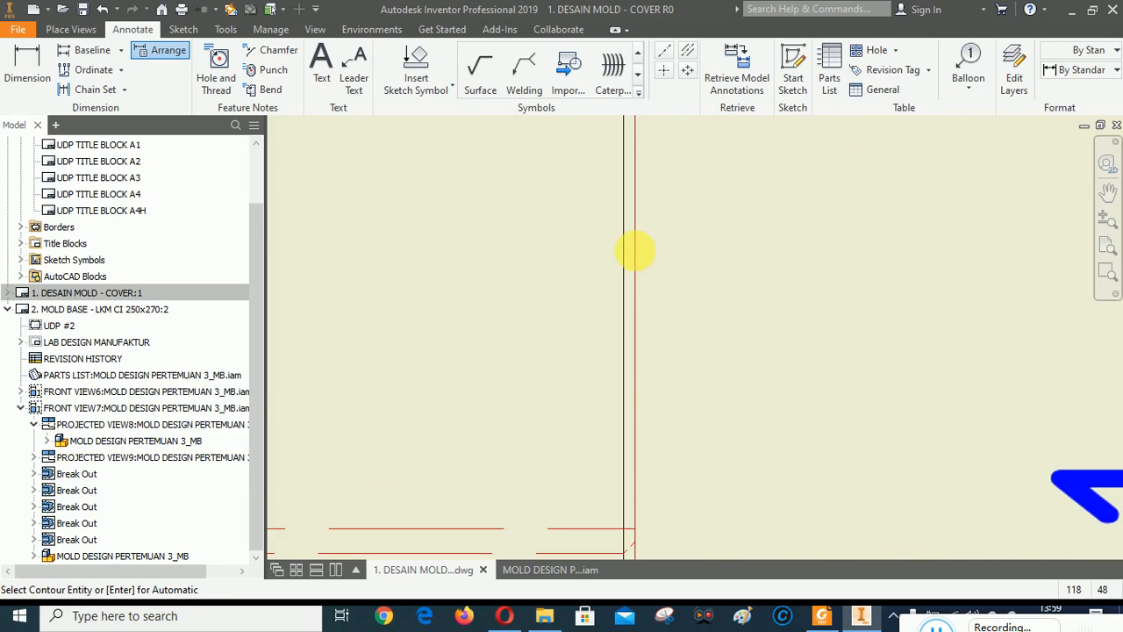
click(636, 254)
scroll(860, 408, down, 5)
scroll(860, 408, down, 4)
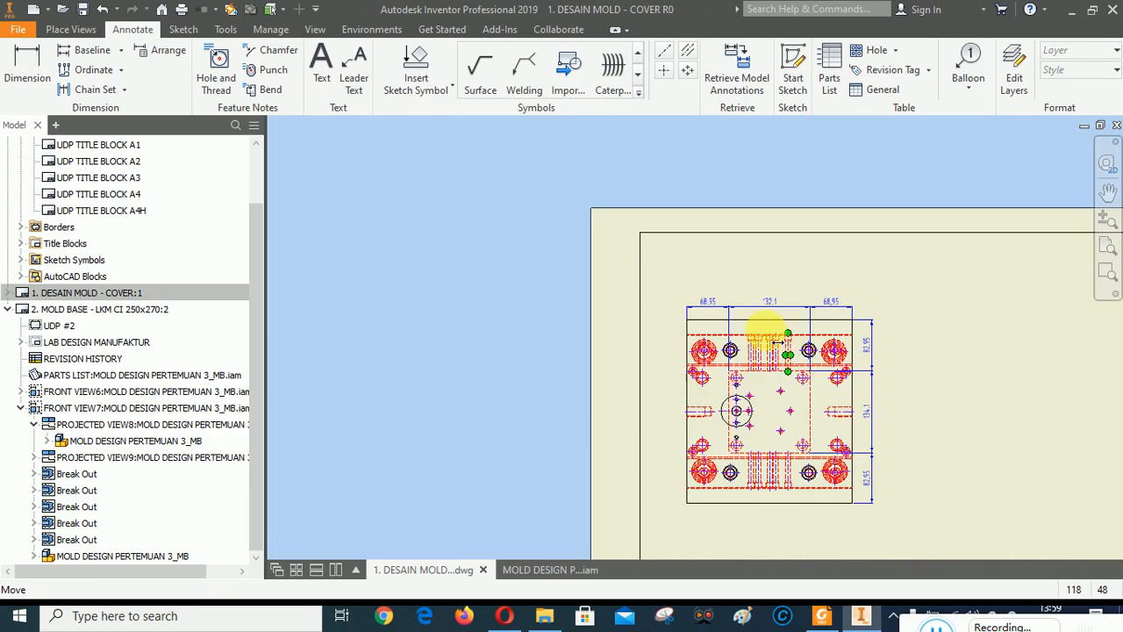
Arrange the three horizontal dimensions above the top view, using the plate's upper edge as the contour.
scroll(723, 318, up, 5)
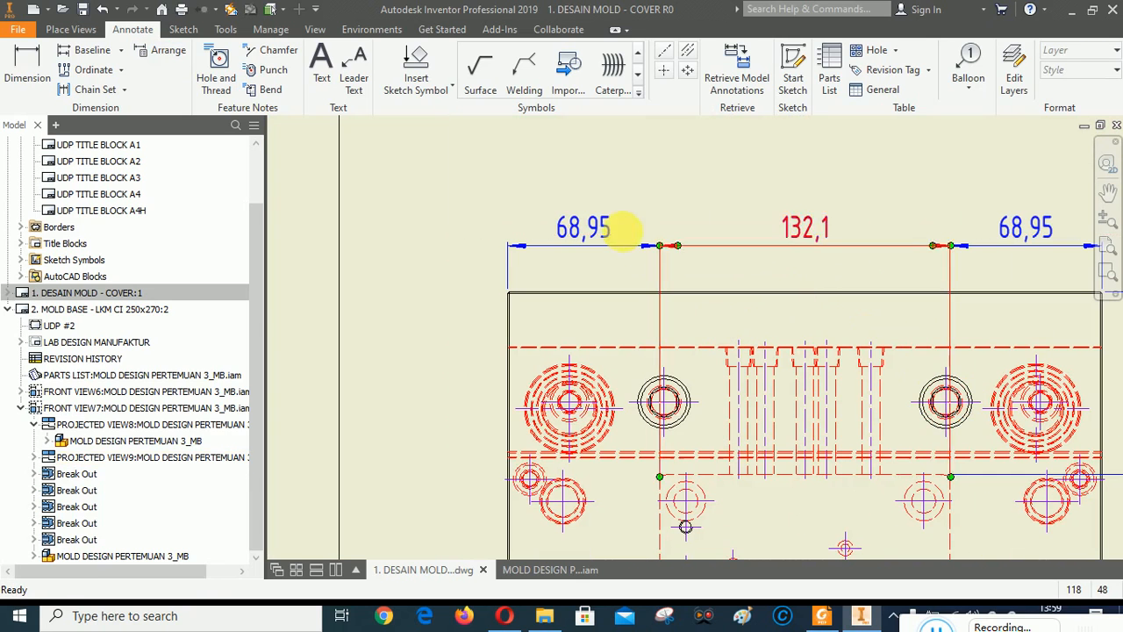
click(586, 230)
ctrl+click(802, 230)
ctrl+click(1050, 237)
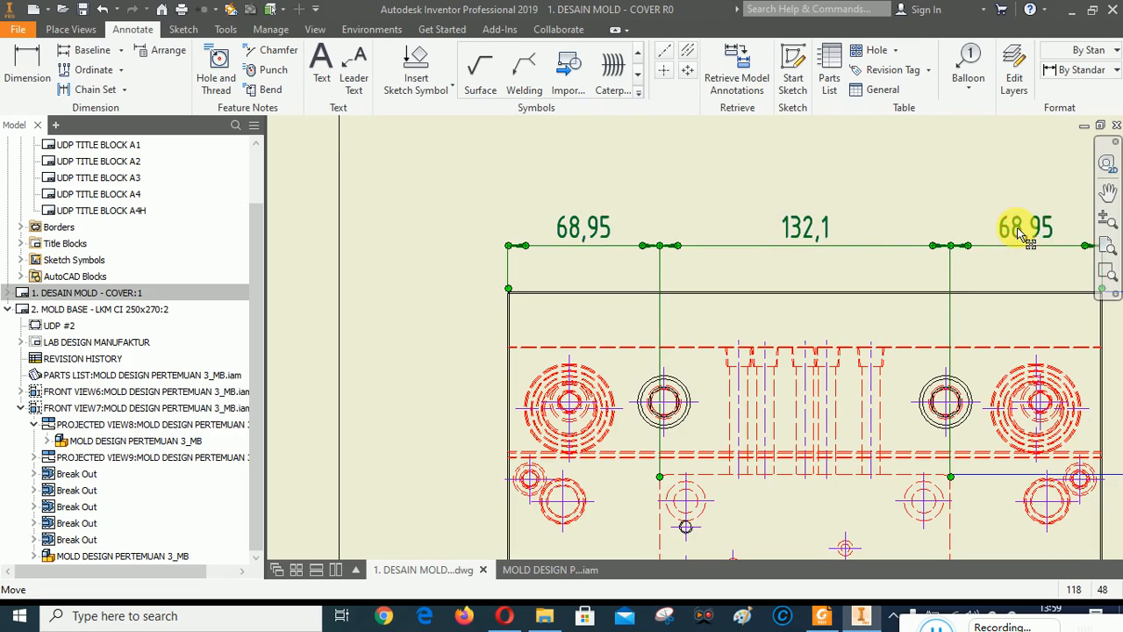
right_click(766, 172)
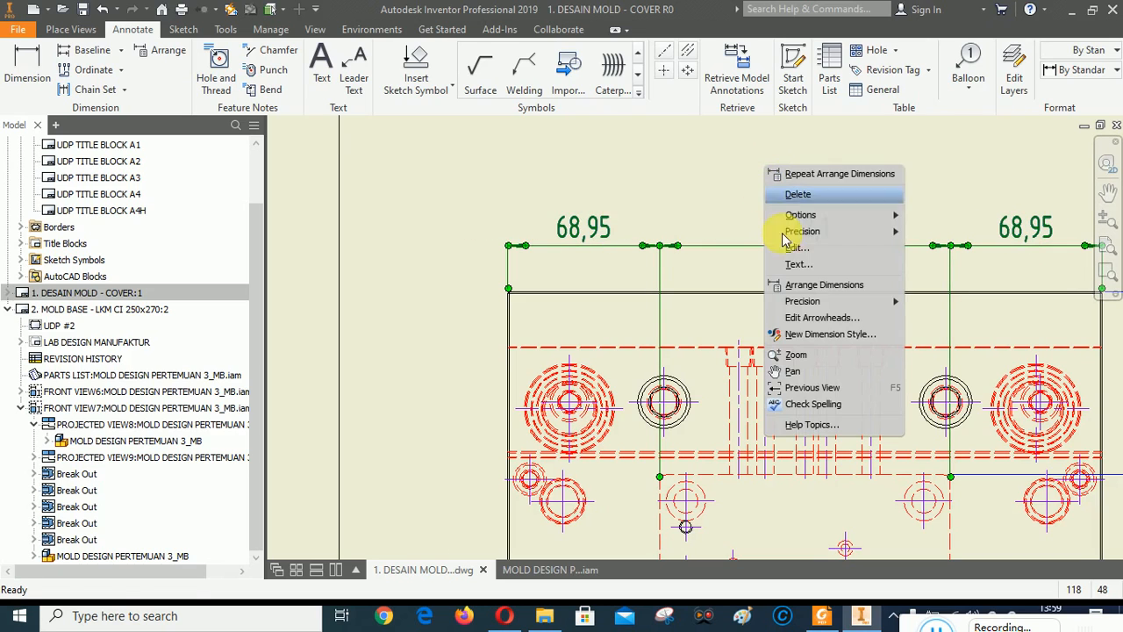
click(802, 285)
click(800, 320)
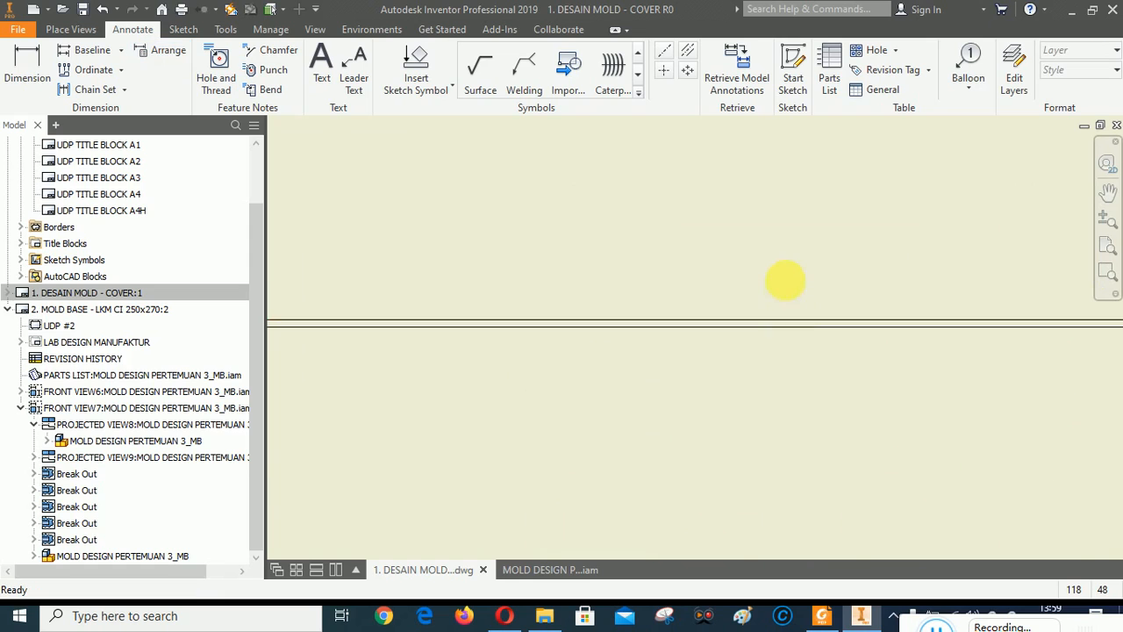
scroll(676, 360, down, 5)
Dimension the horizontal distance from the plate's left edge to the large circle's center, placing it below the top view.
scroll(675, 359, up, 4)
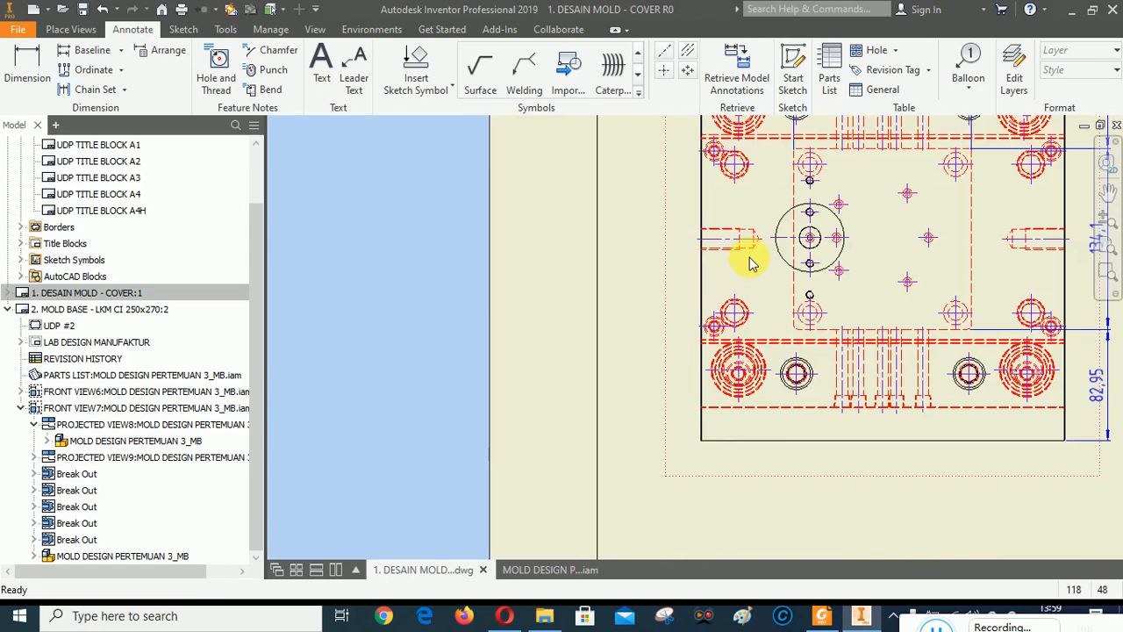
scroll(676, 338, up, 2)
scroll(675, 323, down, 2)
click(19, 61)
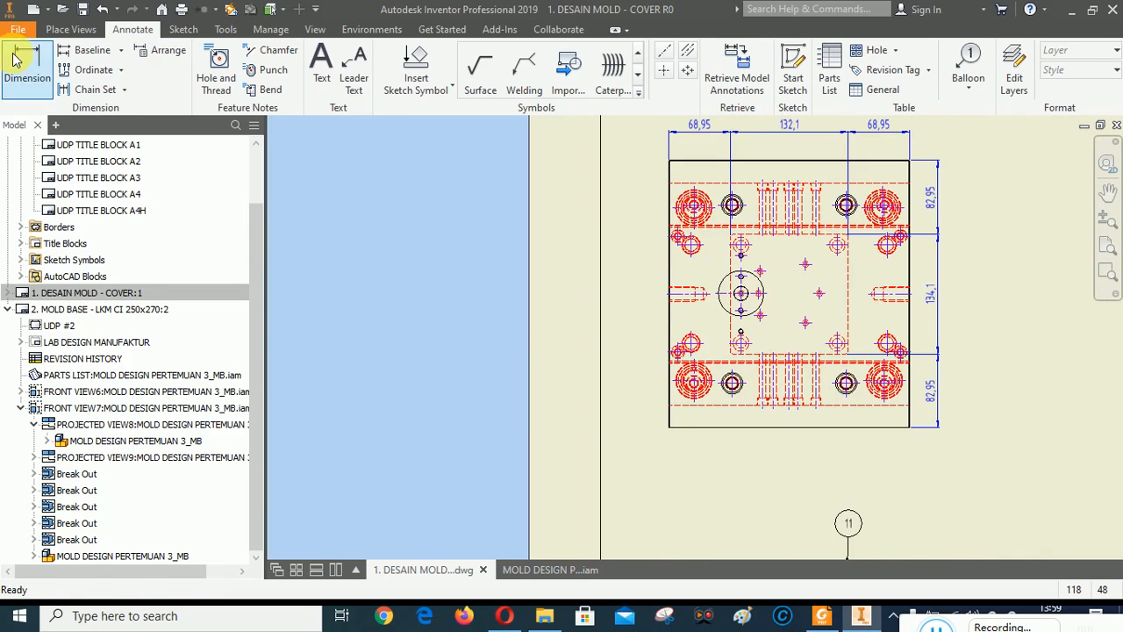
scroll(753, 313, down, 5)
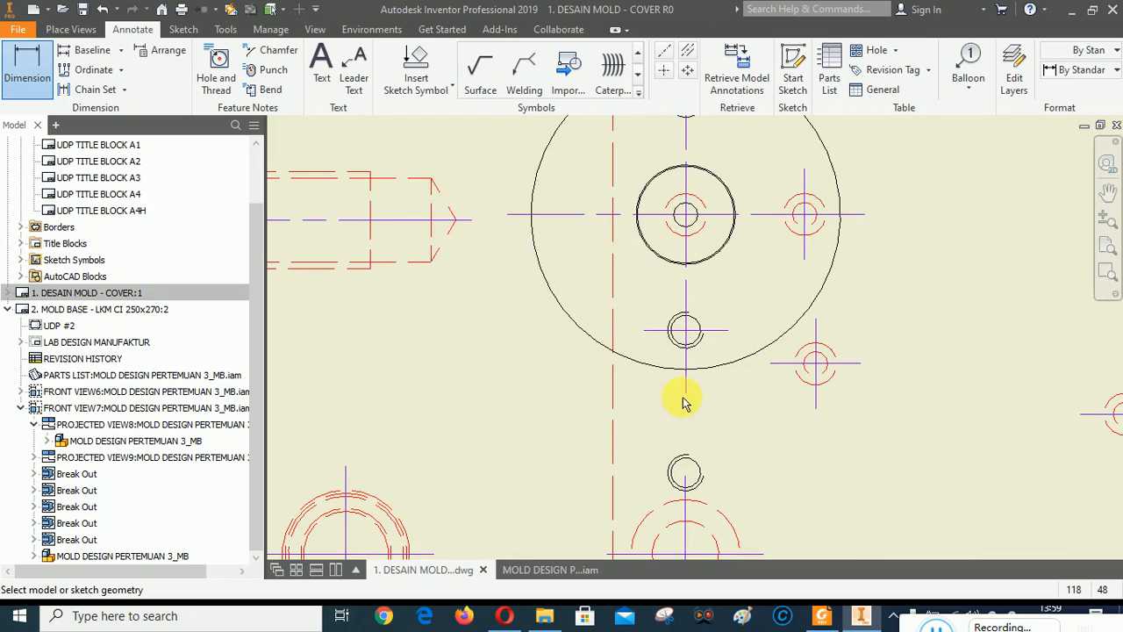
click(702, 262)
scroll(790, 303, up, 5)
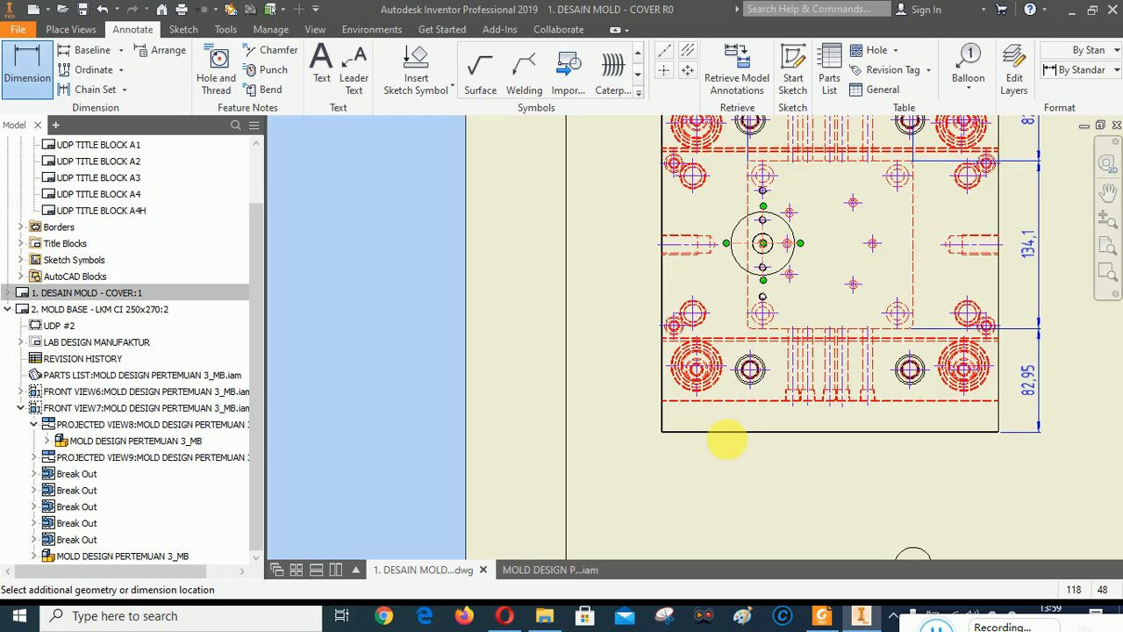
scroll(715, 447, down, 3)
scroll(576, 396, down, 5)
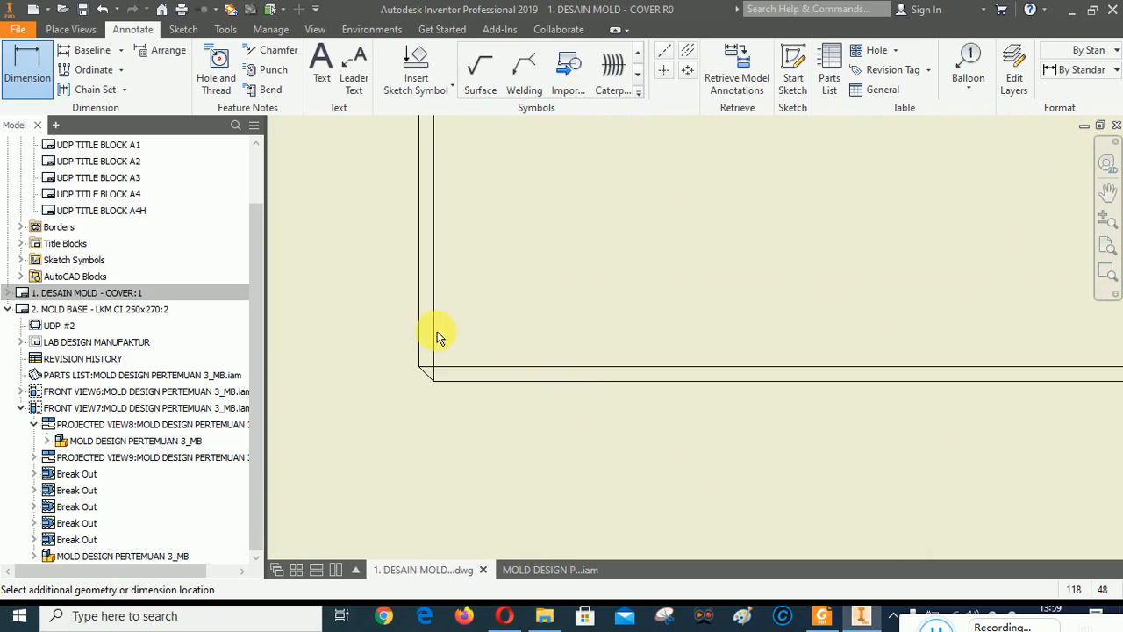
scroll(429, 335, up, 5)
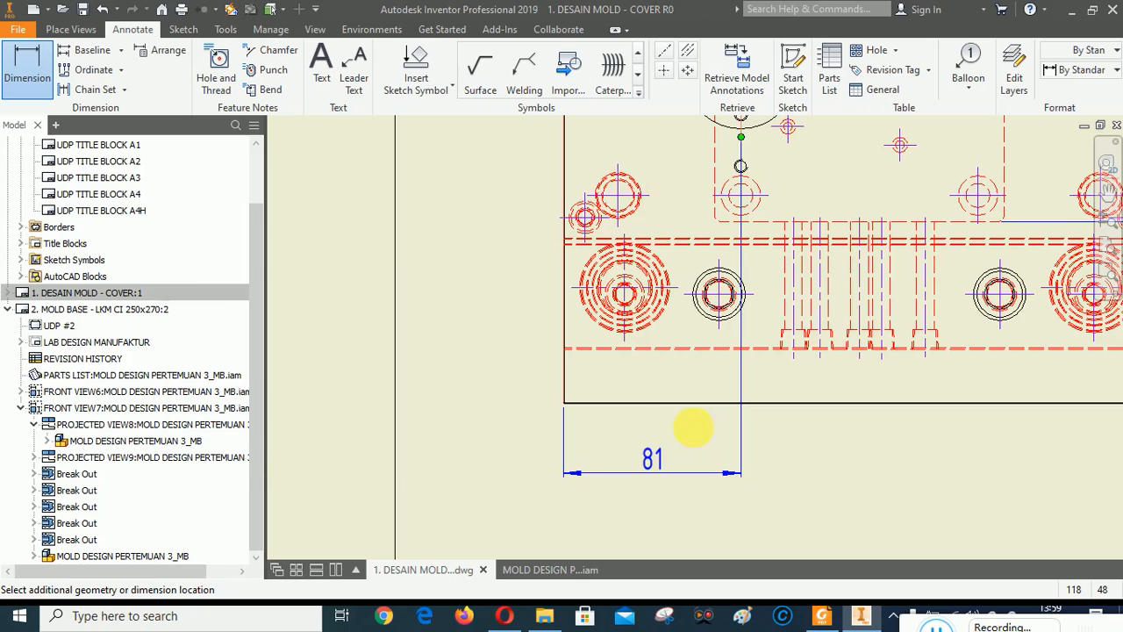
click(690, 428)
click(551, 444)
Dimension the vertical distance from the plate's lower edge to the large circle's center, placing it left of the top view.
scroll(586, 414, down, 5)
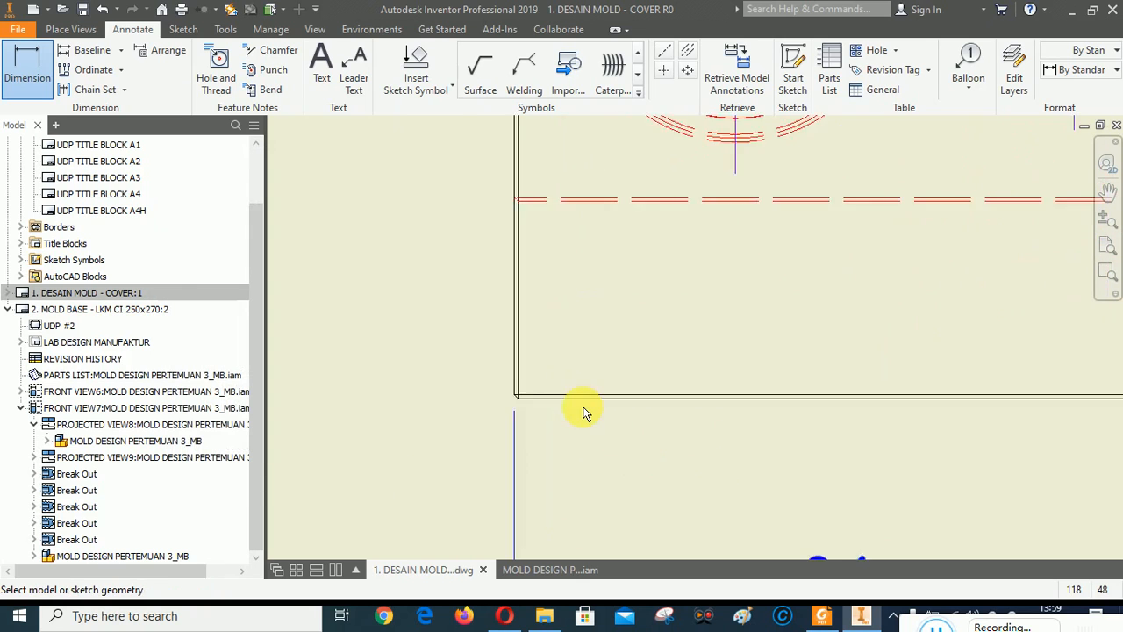
click(529, 393)
scroll(539, 468, up, 5)
scroll(604, 299, down, 5)
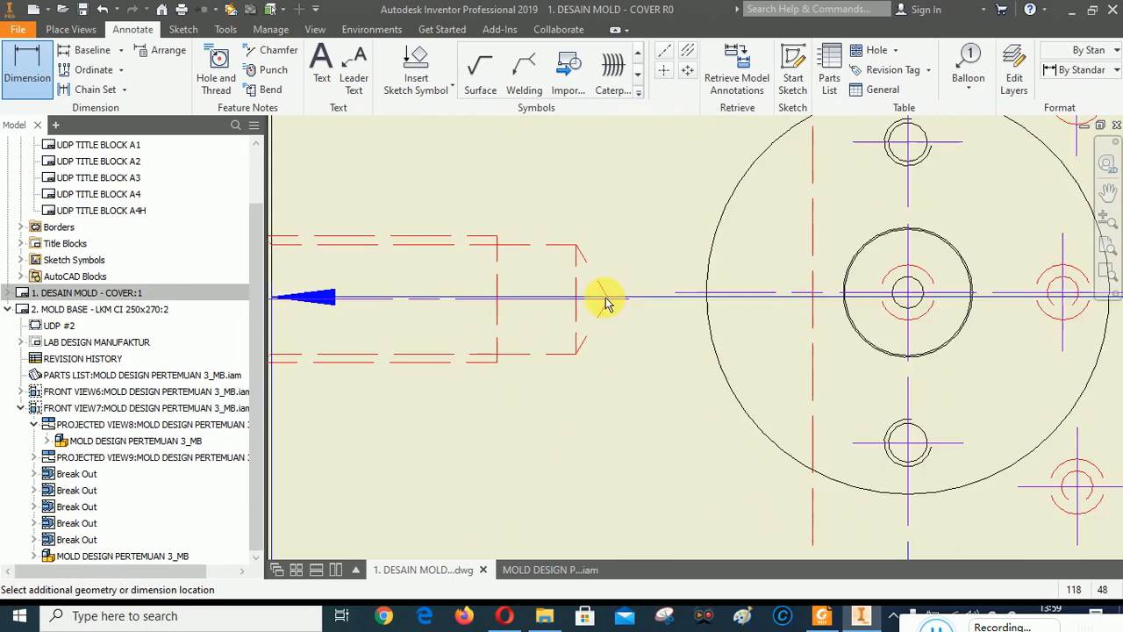
scroll(738, 263, up, 8)
click(741, 250)
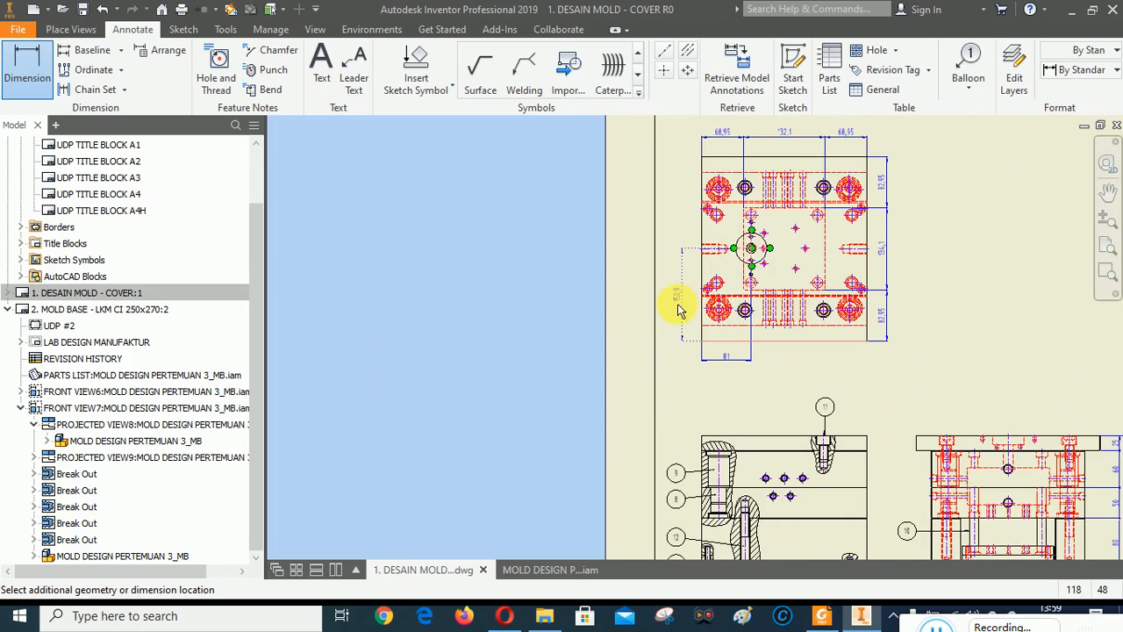
click(692, 386)
key(Return)
Dimension the vertical distance from the large circle's center to the plate's upper edge, in line with the lower one, and finish dimensioning.
scroll(737, 263, down, 5)
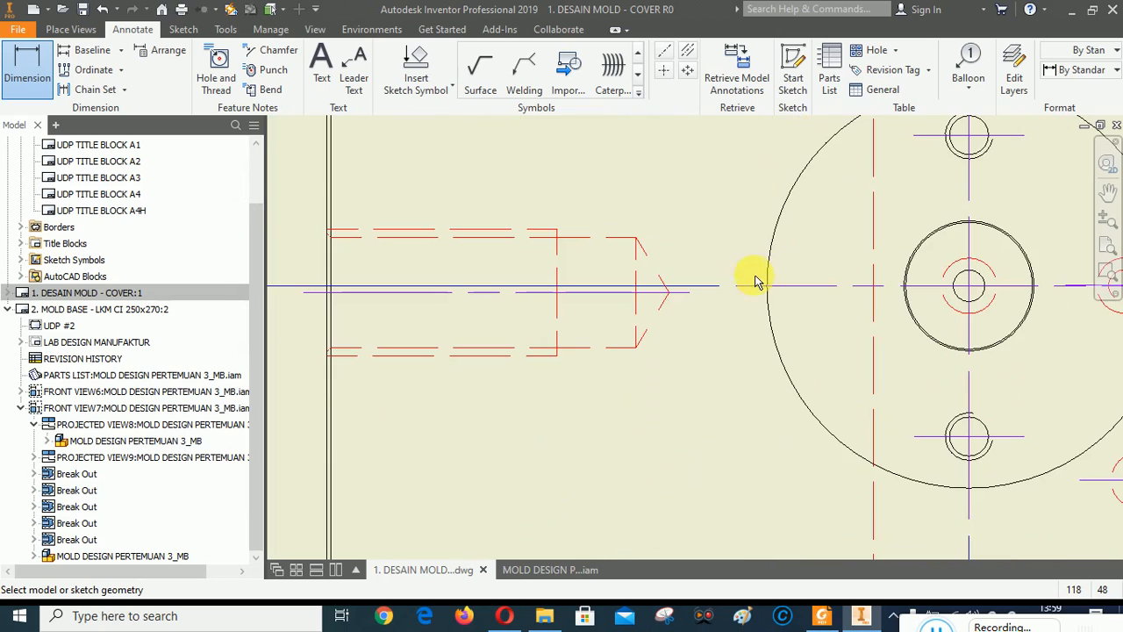
click(744, 286)
scroll(744, 289, up, 5)
scroll(747, 351, down, 8)
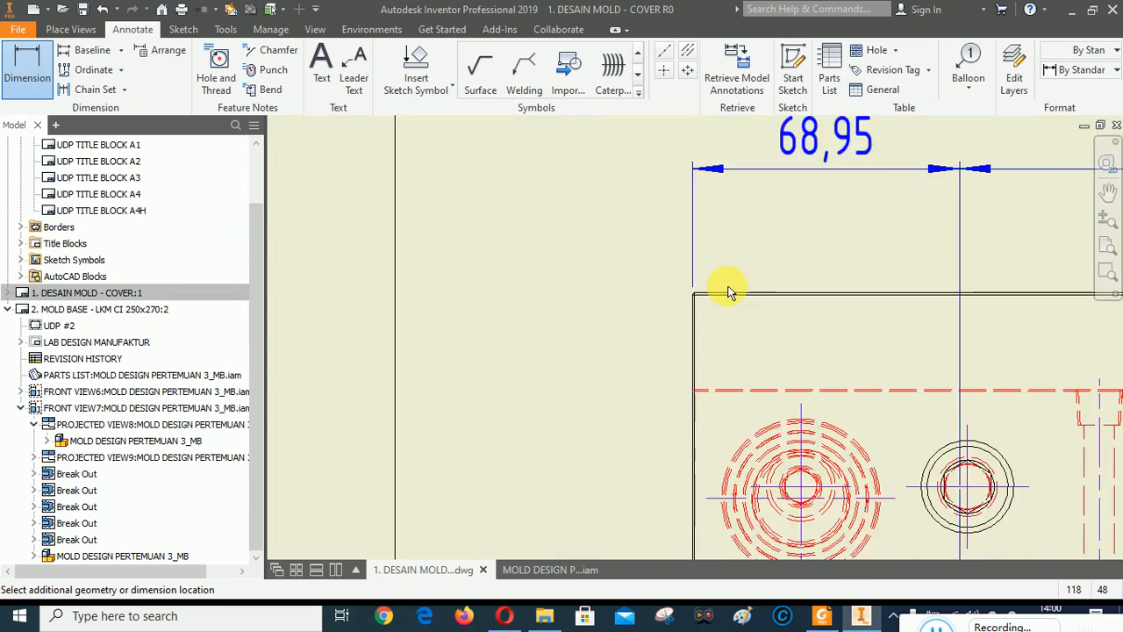
click(712, 315)
scroll(713, 316, up, 3)
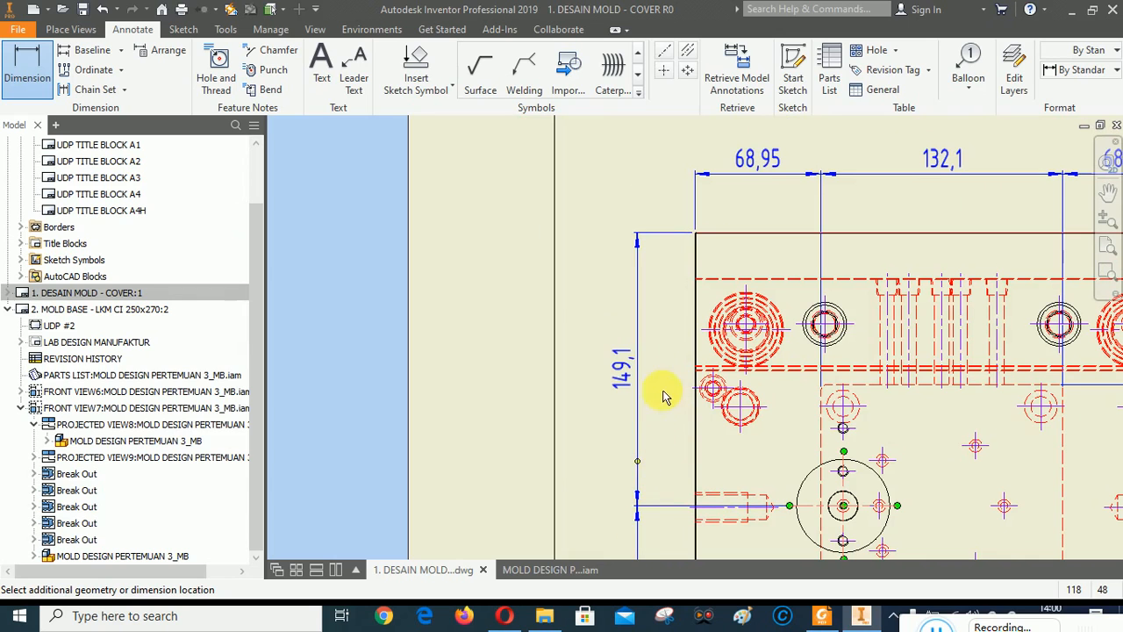
click(658, 303)
click(535, 451)
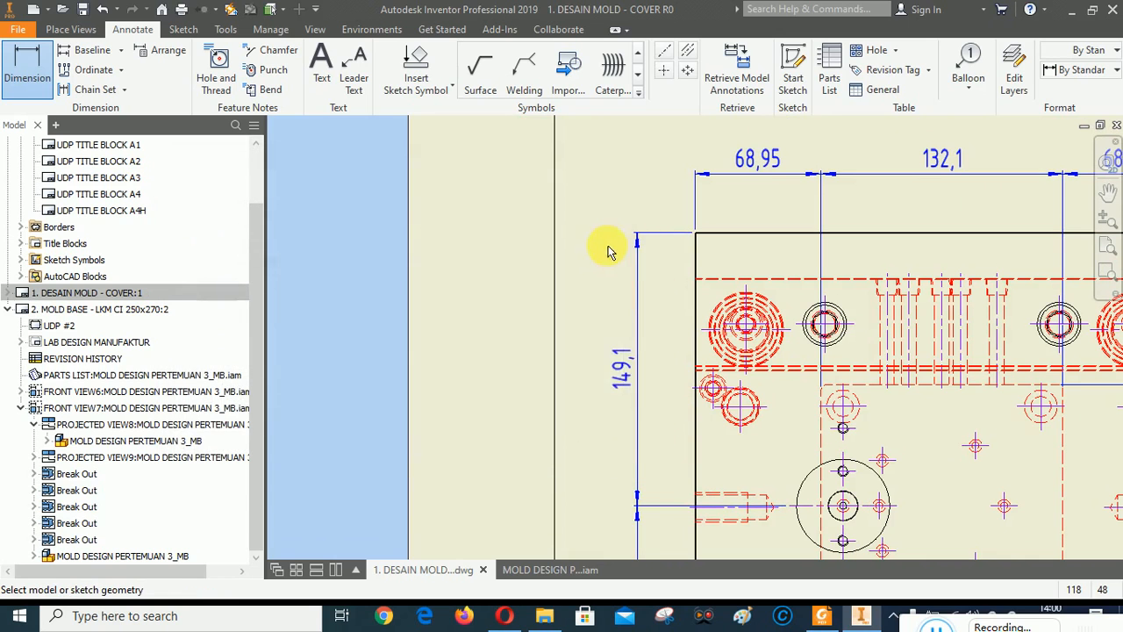
right_click(673, 247)
click(677, 248)
Set the precision of the lower vertical dimension to the large circle's center to zero decimals.
scroll(604, 276, up, 4)
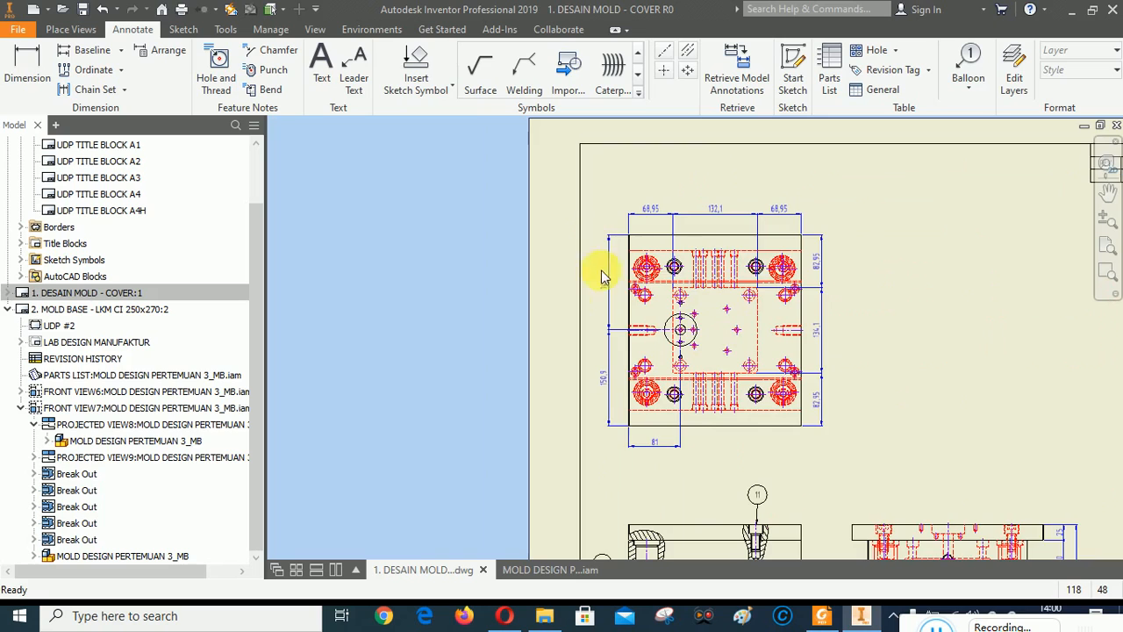
scroll(617, 384, down, 3)
right_click(593, 386)
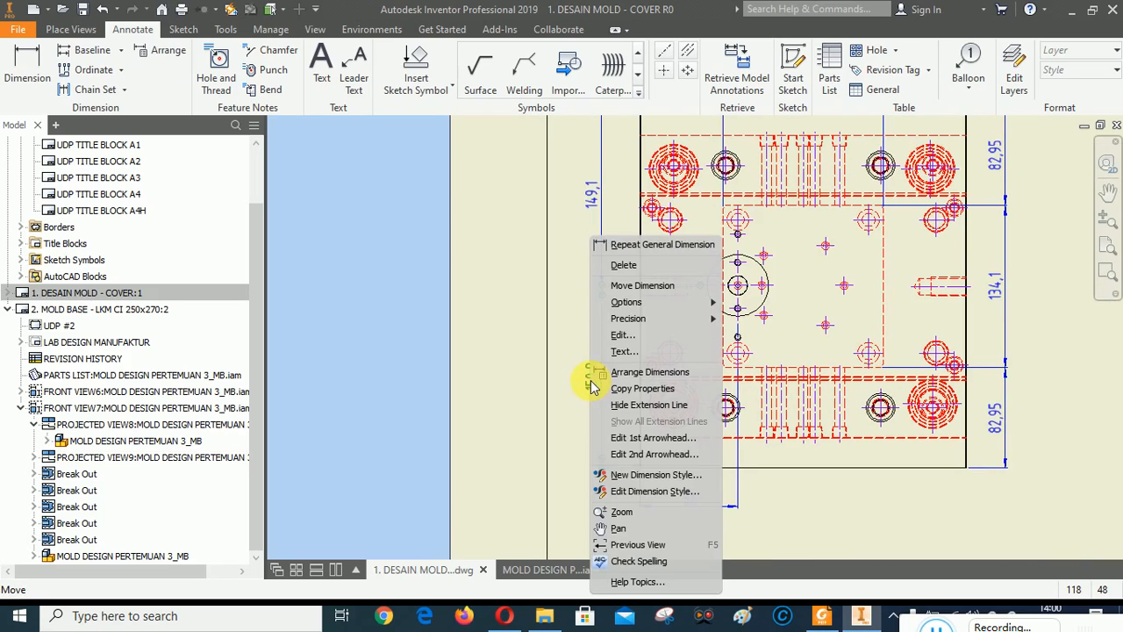
mouse_move(667, 324)
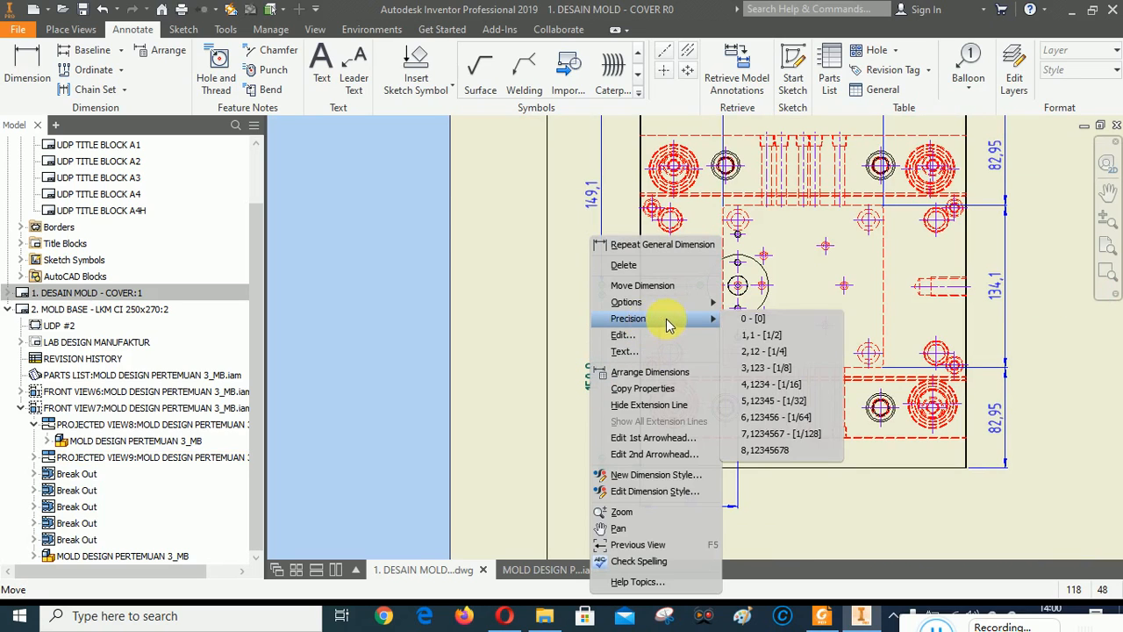
click(752, 319)
Set the precision of the upper vertical dimension to the large circle's center to zero decimals.
right_click(596, 197)
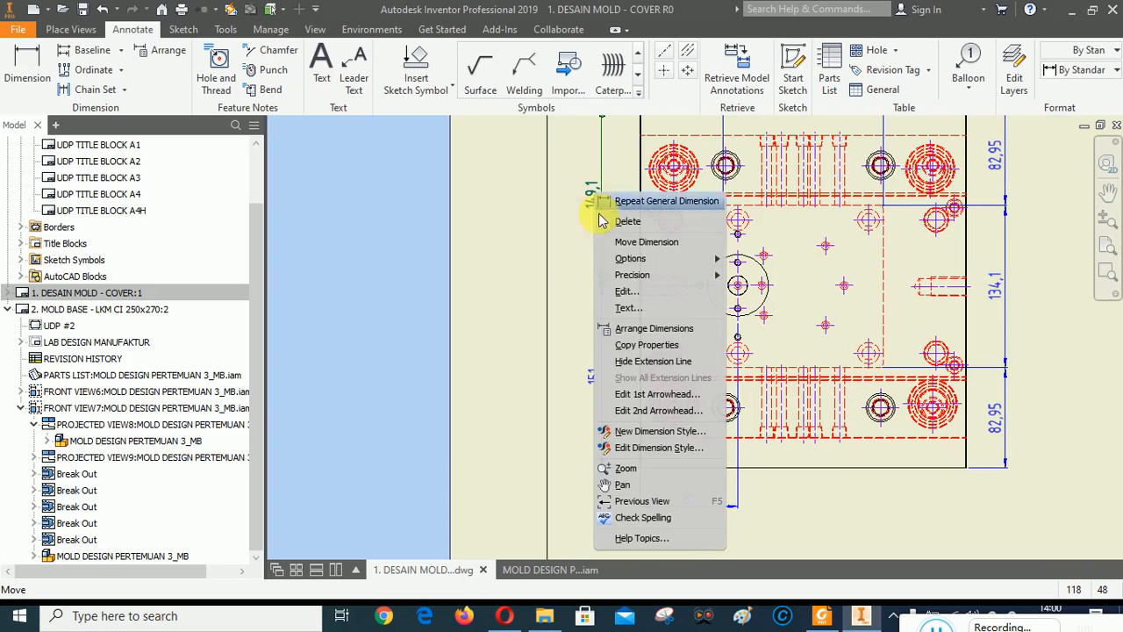
mouse_move(627, 276)
click(764, 261)
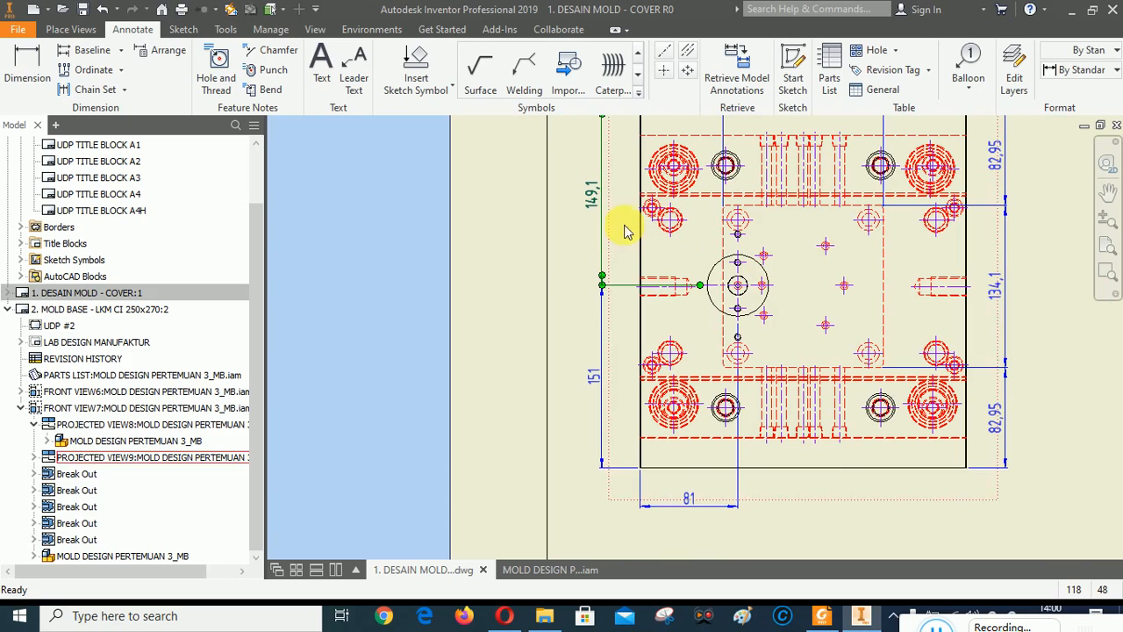
right_click(596, 195)
mouse_move(626, 277)
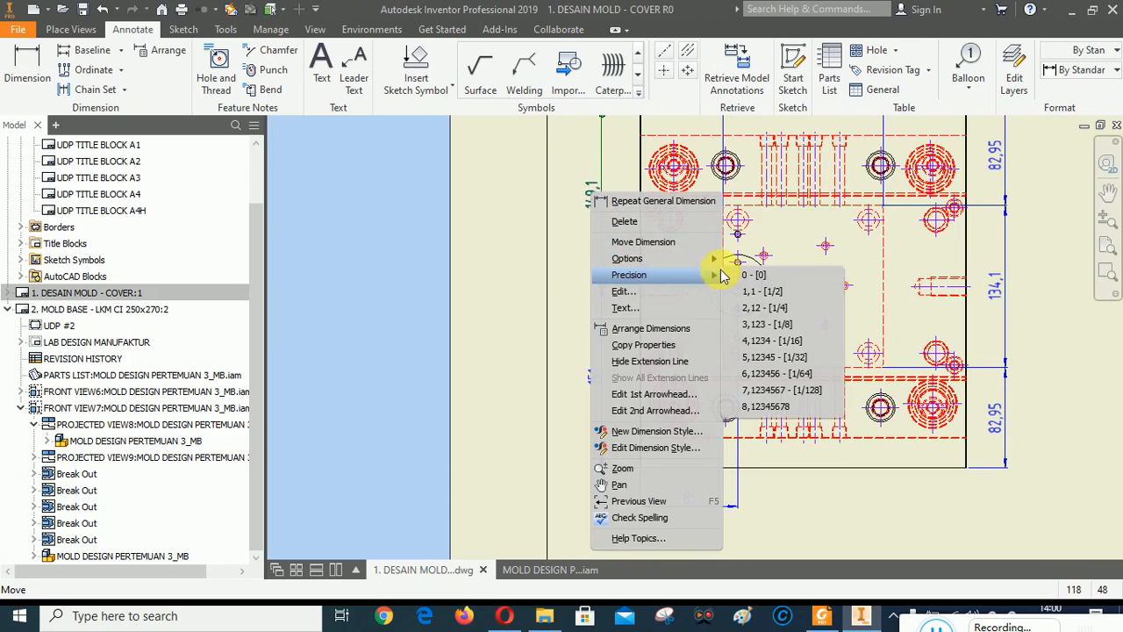
click(744, 261)
Check the precision and tolerance settings of the horizontal circle-center dimension below the top view.
scroll(597, 376, down, 1)
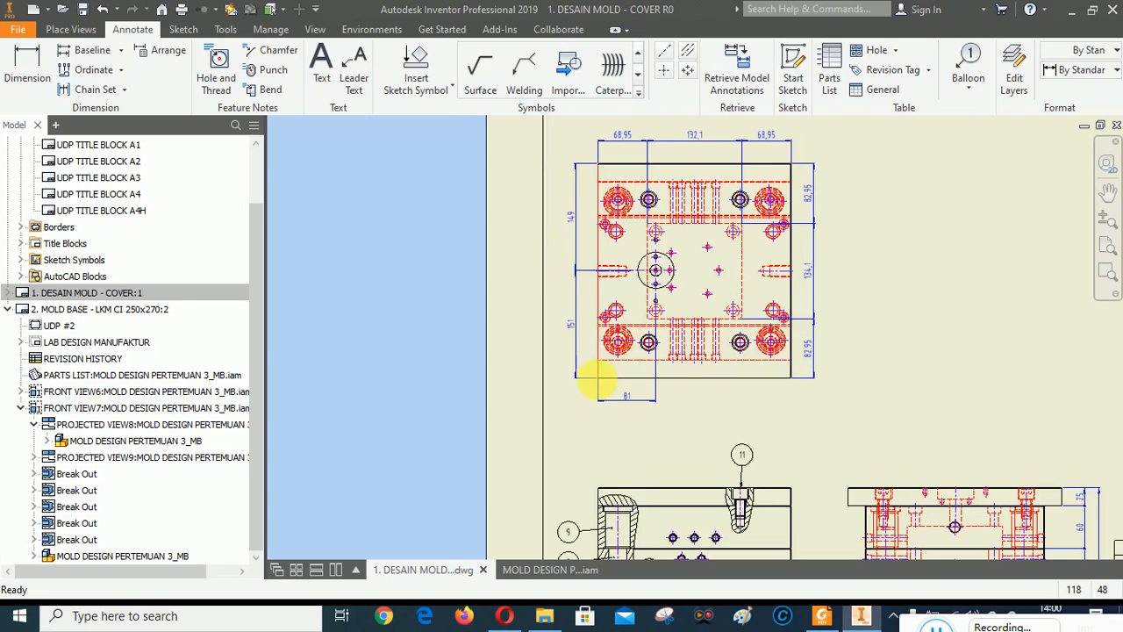
scroll(606, 395, up, 5)
right_click(657, 364)
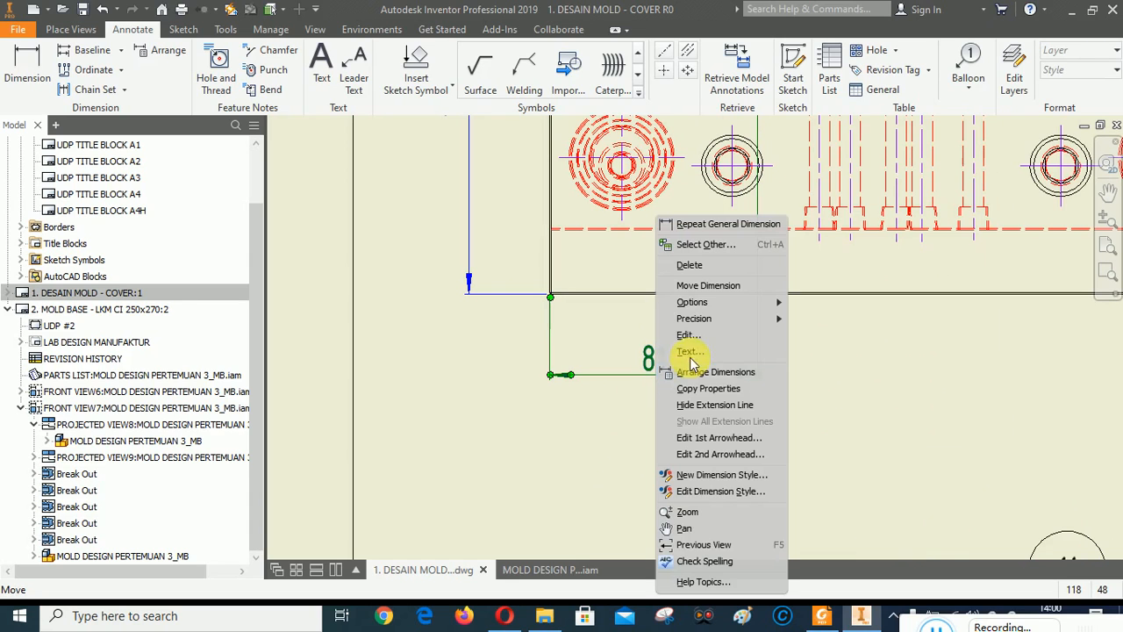
click(695, 339)
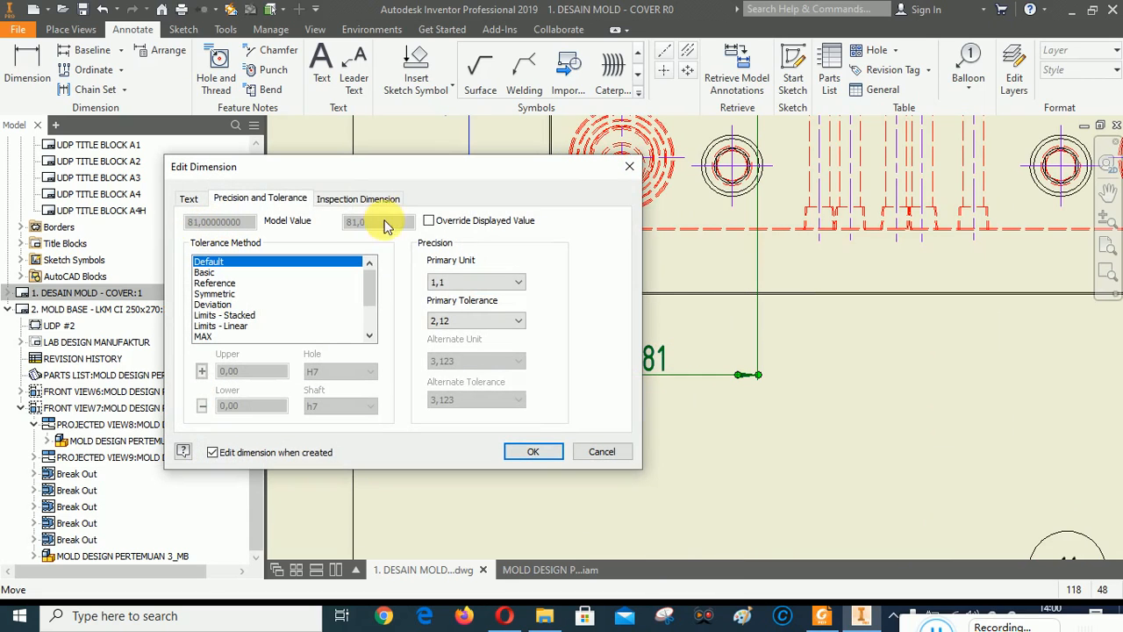
click(533, 452)
Arrange the horizontal circle-center dimension below the top view, using the plate's lower edge as the contour.
scroll(542, 464, down, 2)
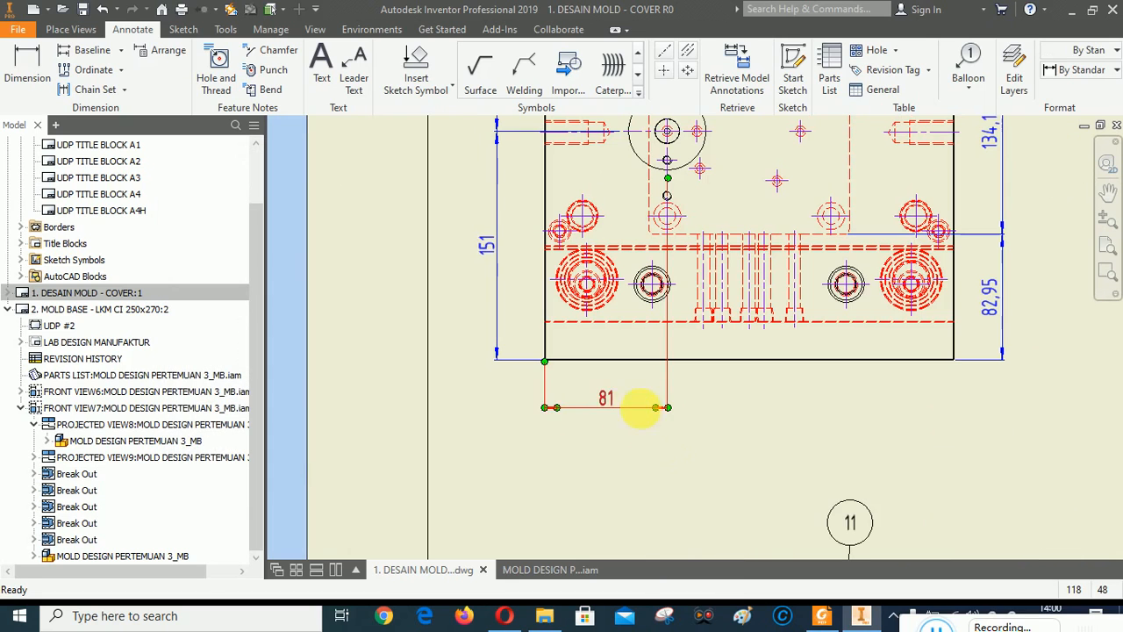
right_click(606, 404)
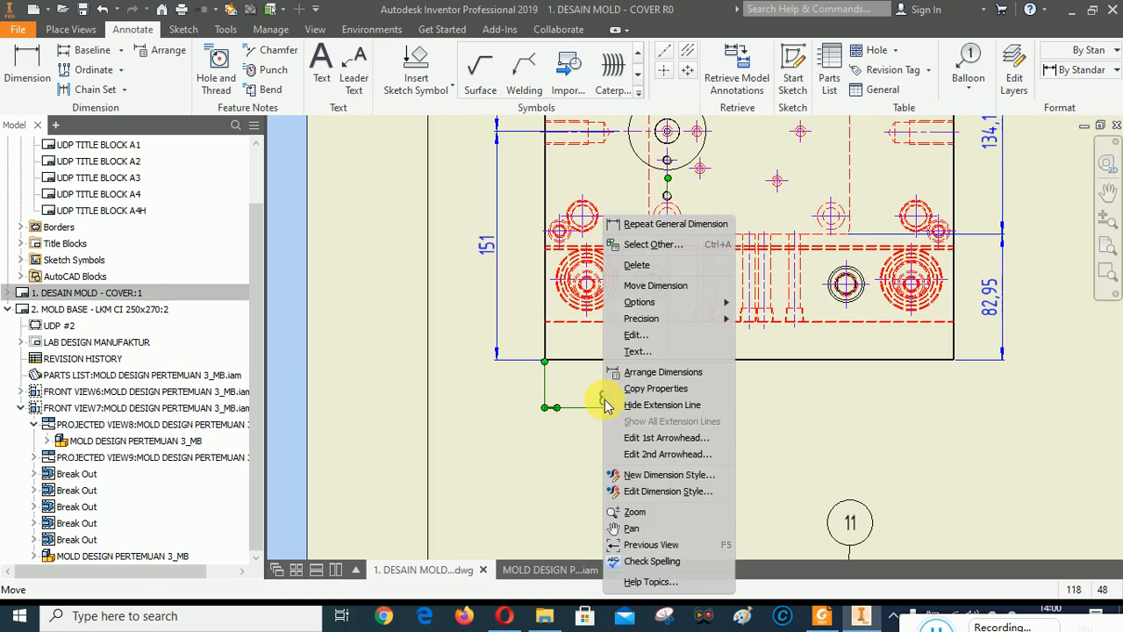
click(646, 372)
scroll(648, 367, up, 3)
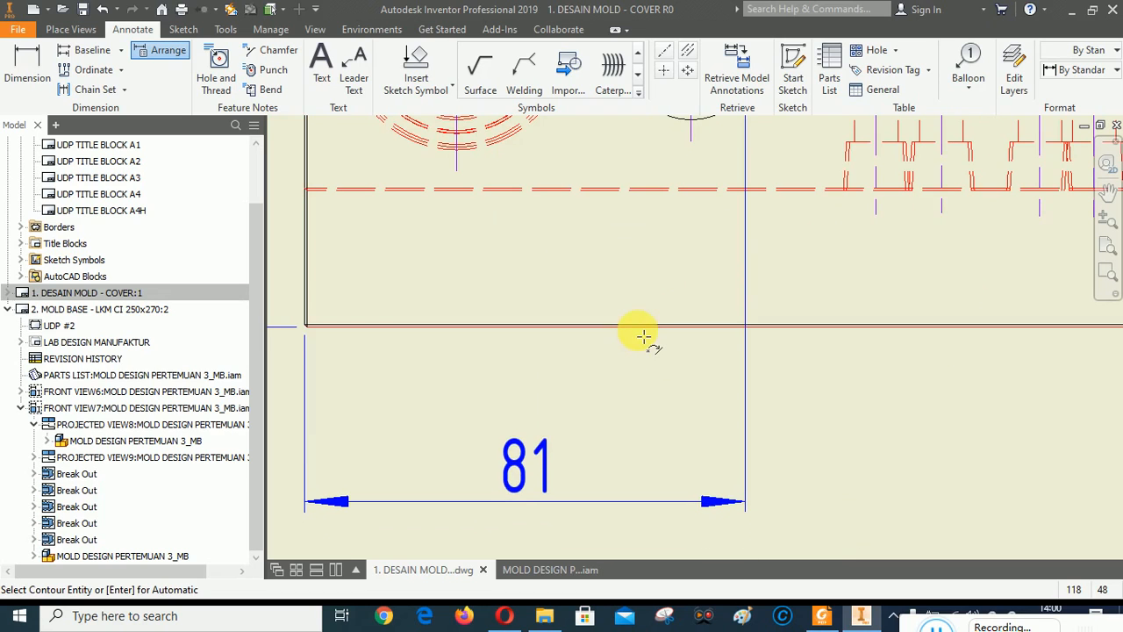
click(646, 337)
scroll(690, 469, down, 3)
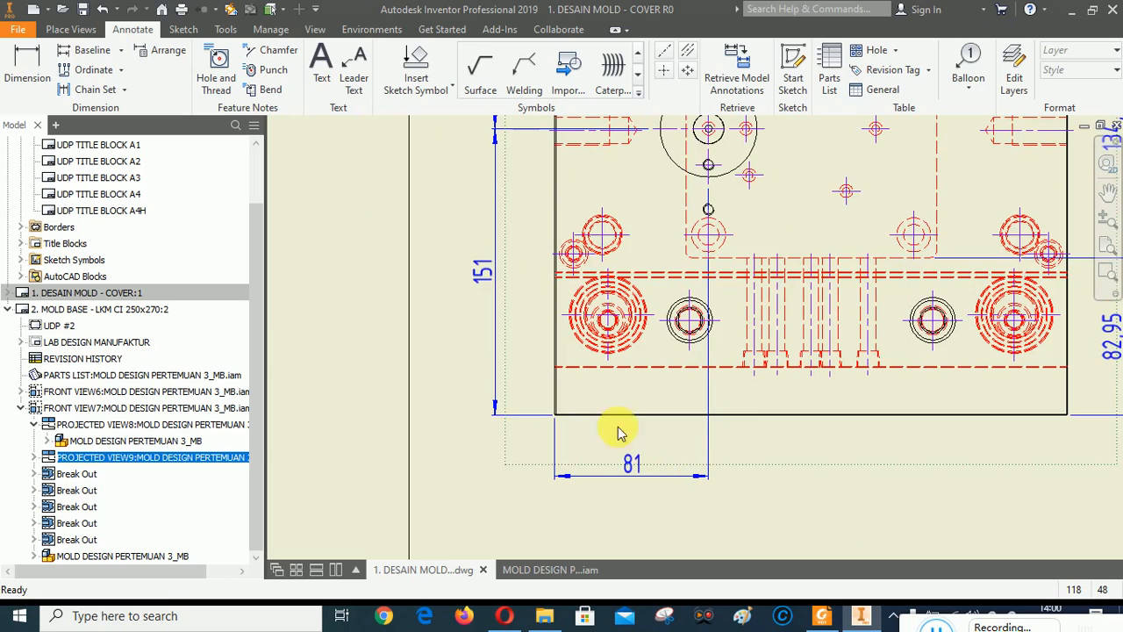
Arrange the two vertical circle-center dimensions beside the top view, using the plate's left edge as the contour.
scroll(515, 471, down, 2)
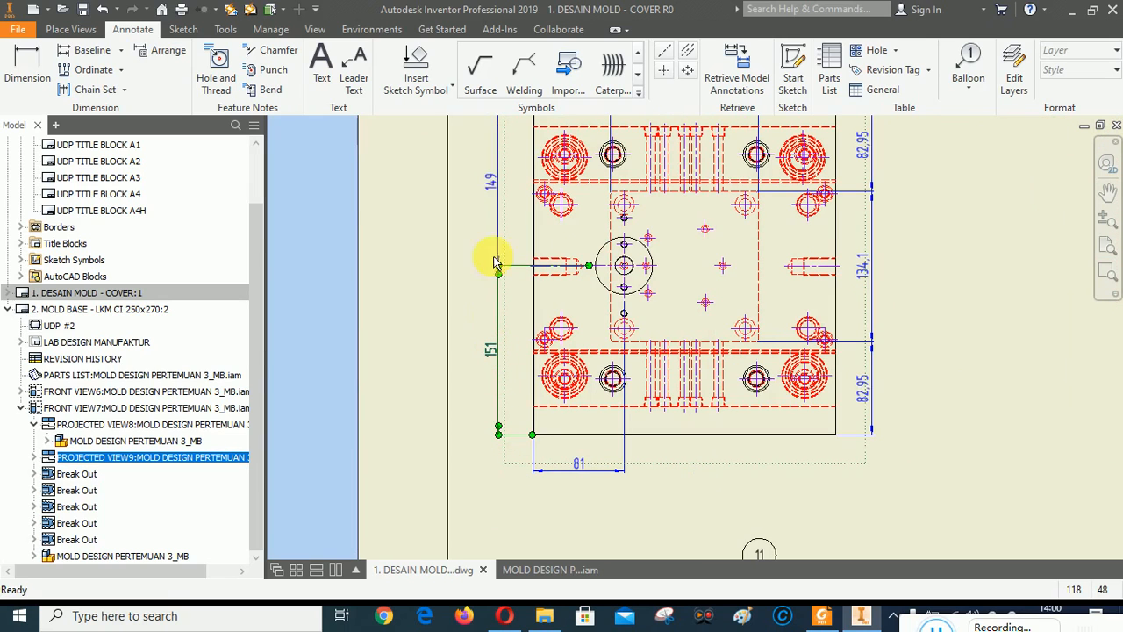
click(494, 191)
right_click(495, 190)
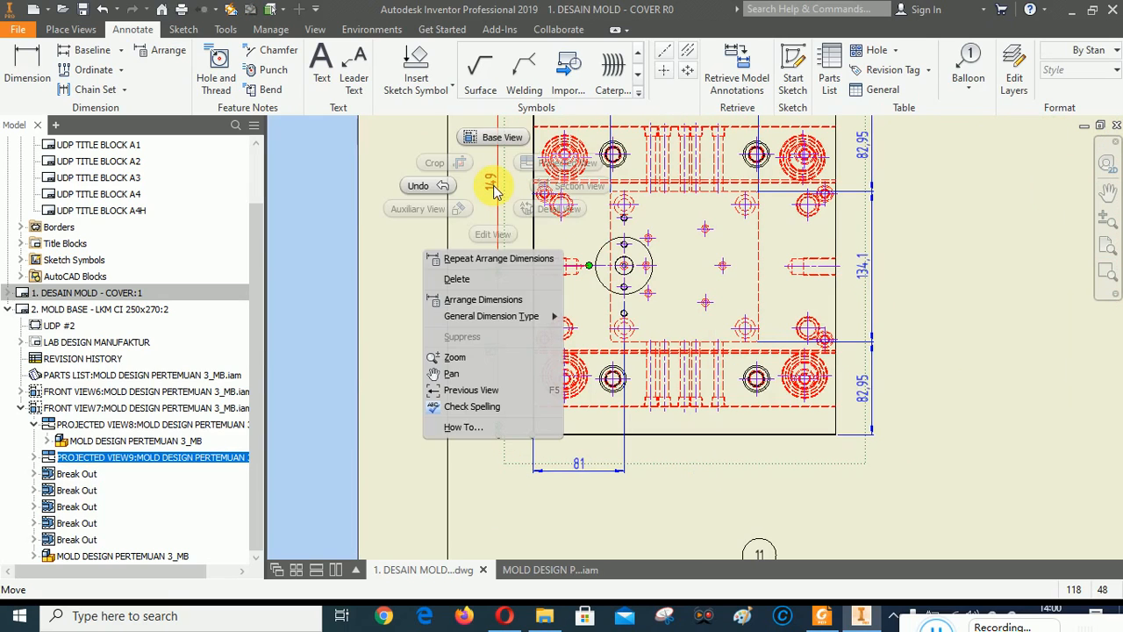
click(513, 299)
scroll(524, 335, up, 4)
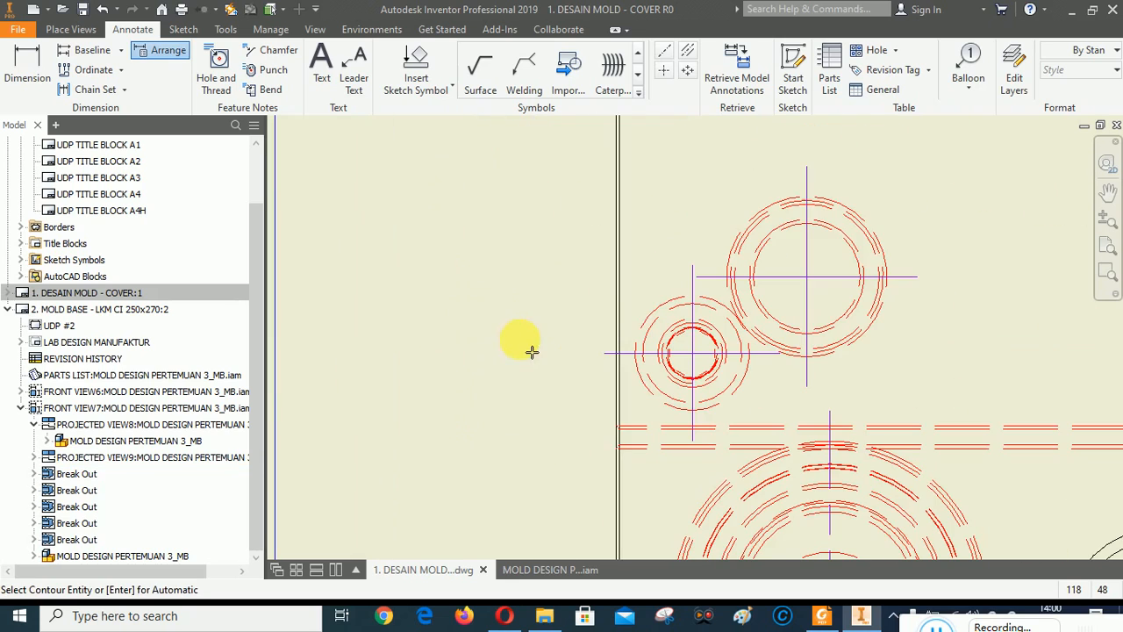
click(617, 303)
scroll(439, 359, down, 5)
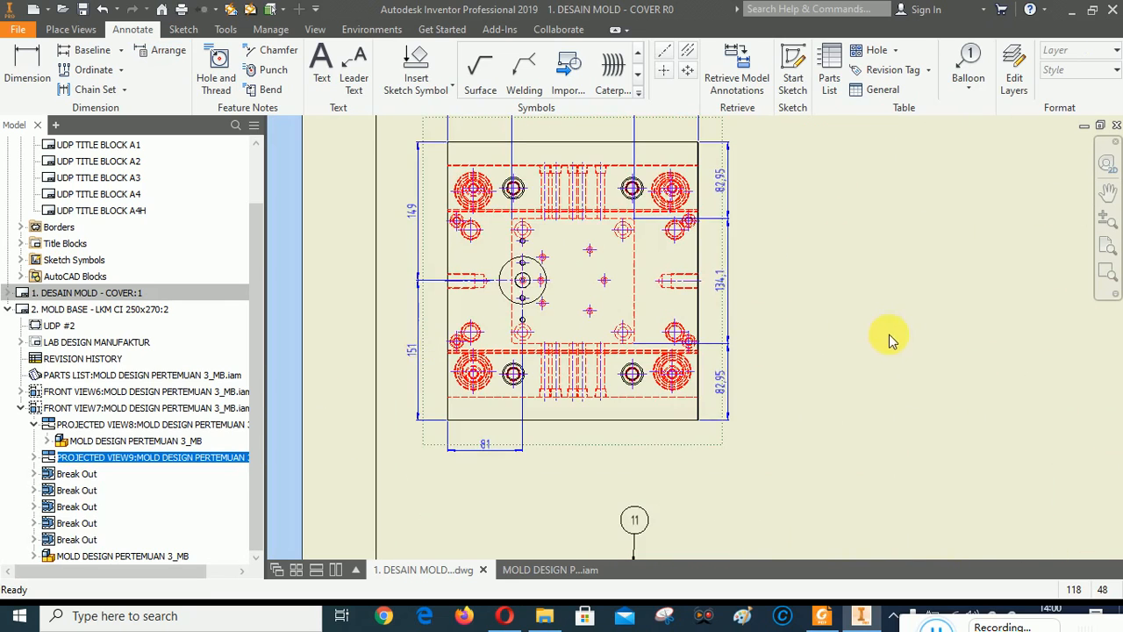
Review the layout and dimensions of the top, front and side views across the whole sheet.
scroll(885, 351, down, 5)
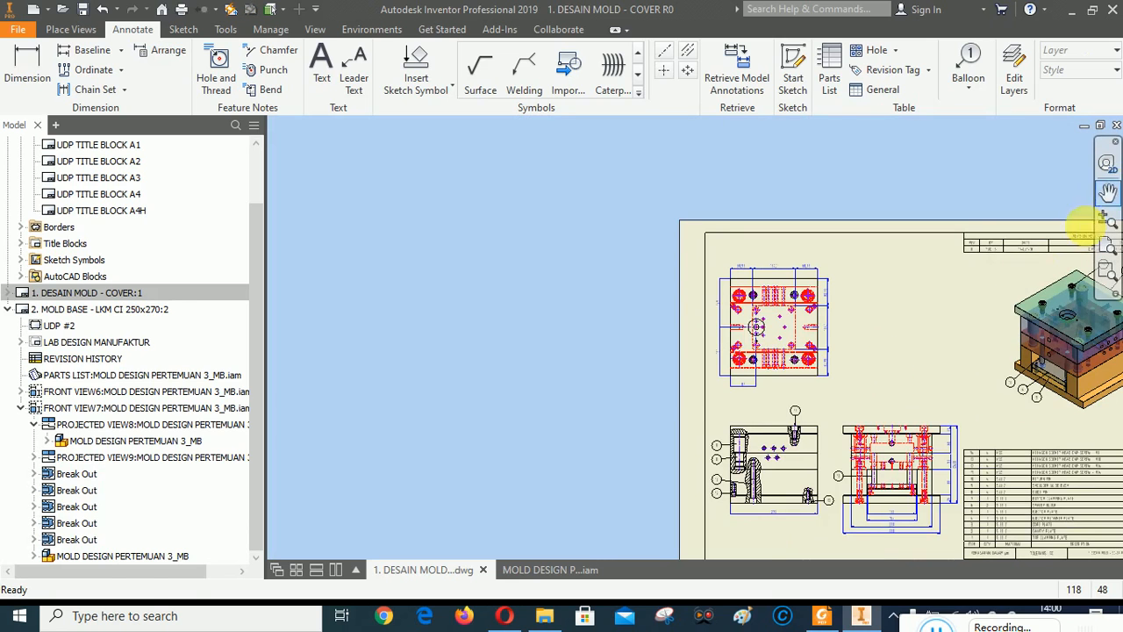
mouse_move(893, 276)
middle_down()
mouse_move(737, 253)
mouse_move(617, 198)
middle_up()
mouse_move(602, 374)
middle_down()
mouse_move(681, 374)
mouse_move(694, 391)
middle_up()
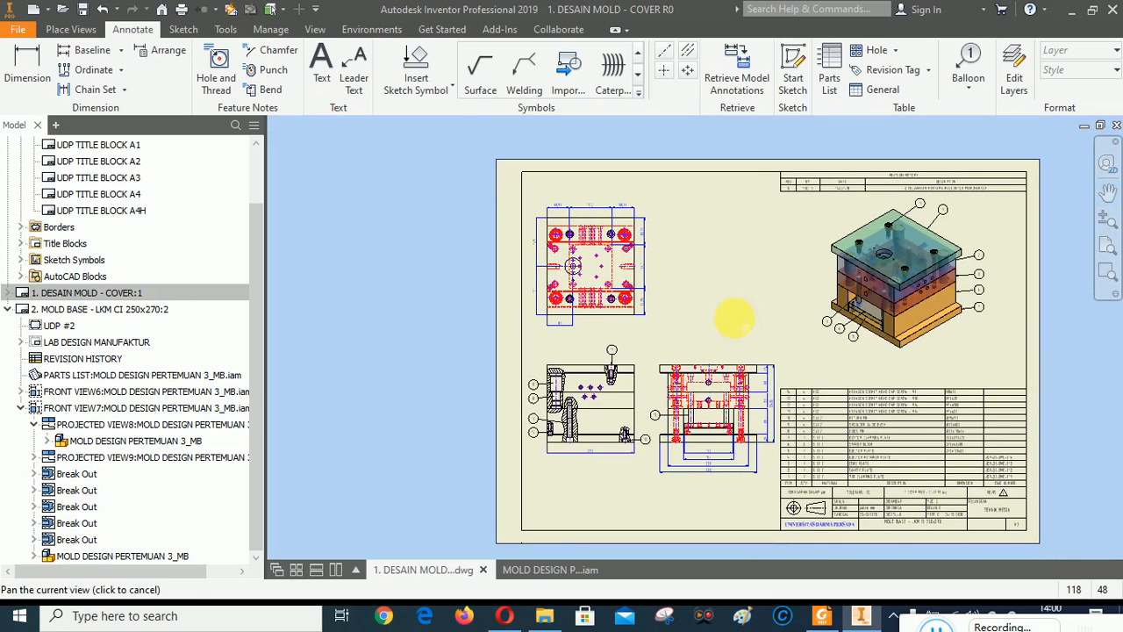
right_click(734, 310)
click(792, 308)
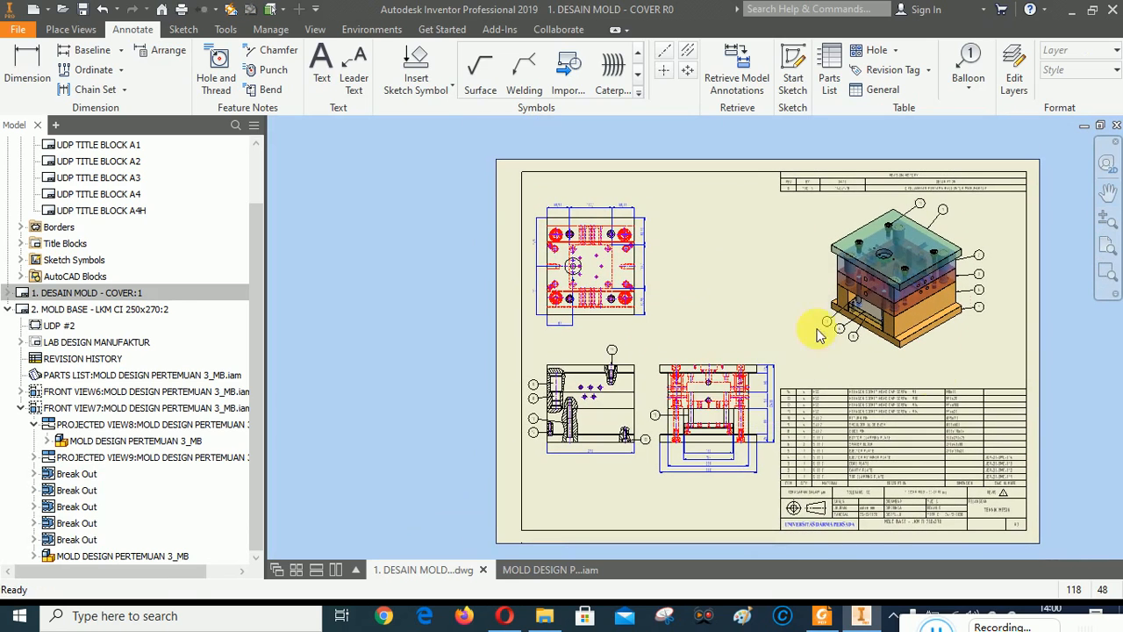
click(1104, 279)
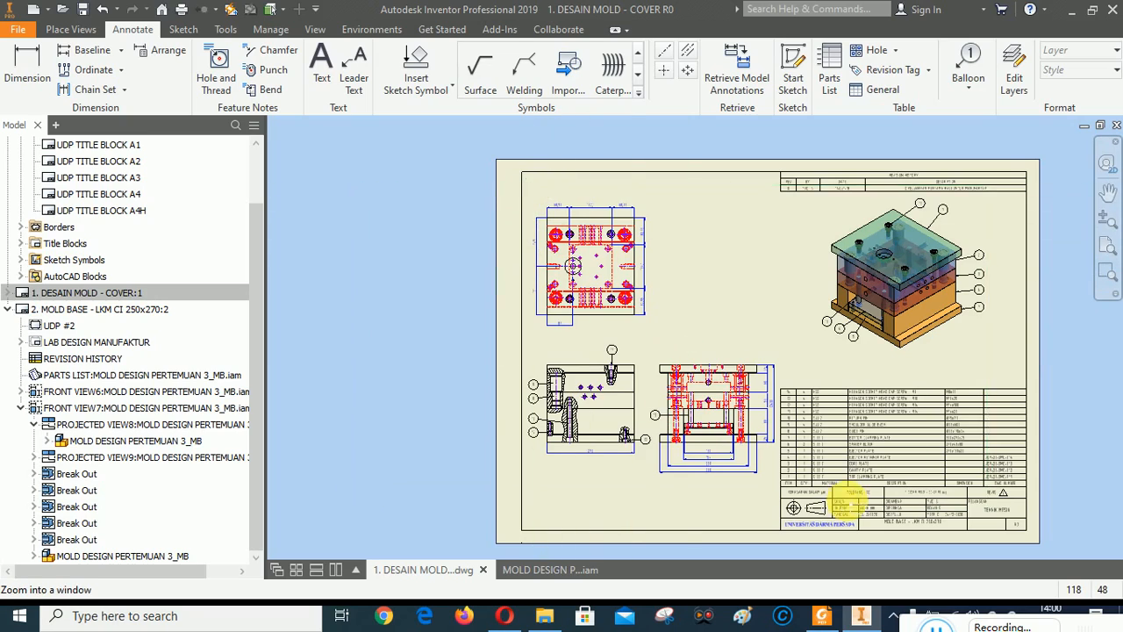
drag(844, 501, 544, 187)
scroll(553, 233, up, 5)
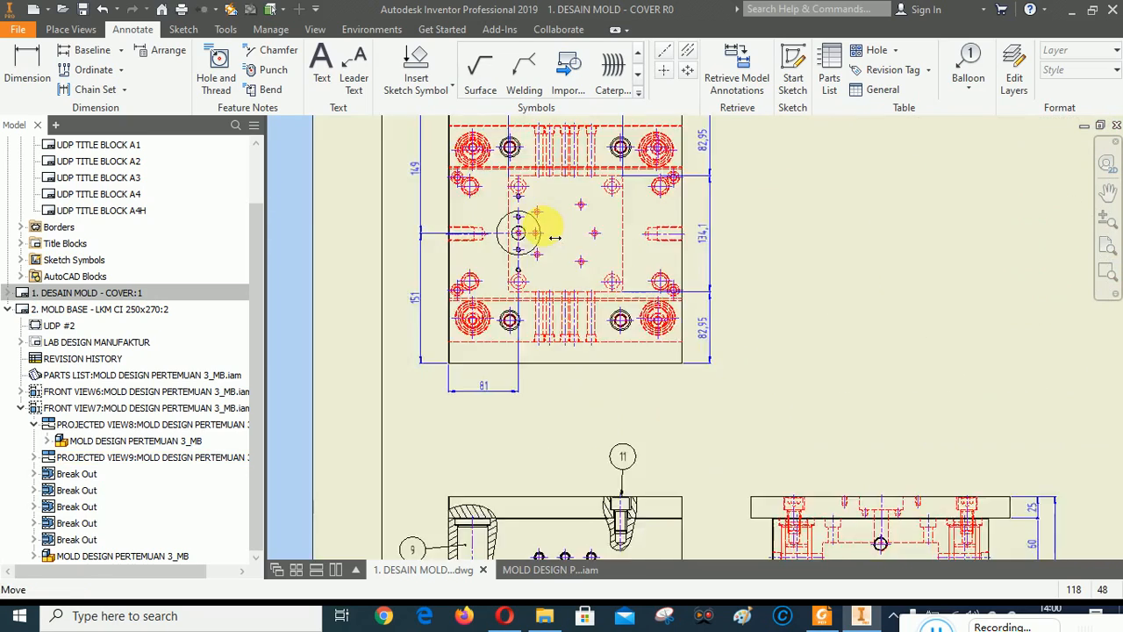
scroll(615, 365, down, 5)
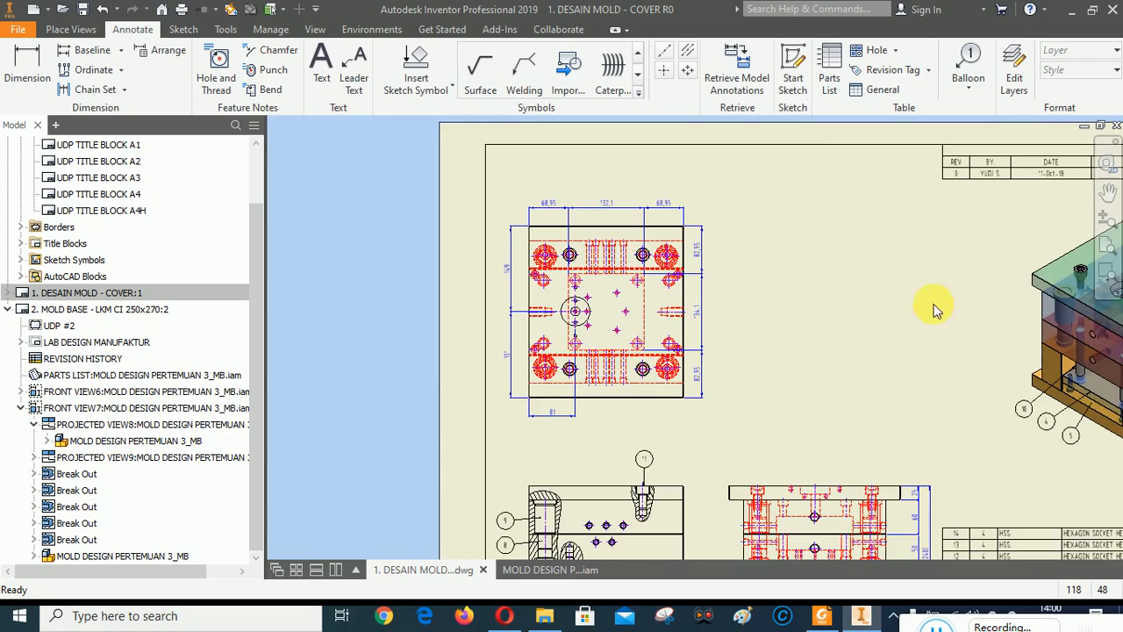
click(1107, 192)
mouse_move(807, 263)
mouse_down()
mouse_move(747, 213)
mouse_move(716, 140)
mouse_up()
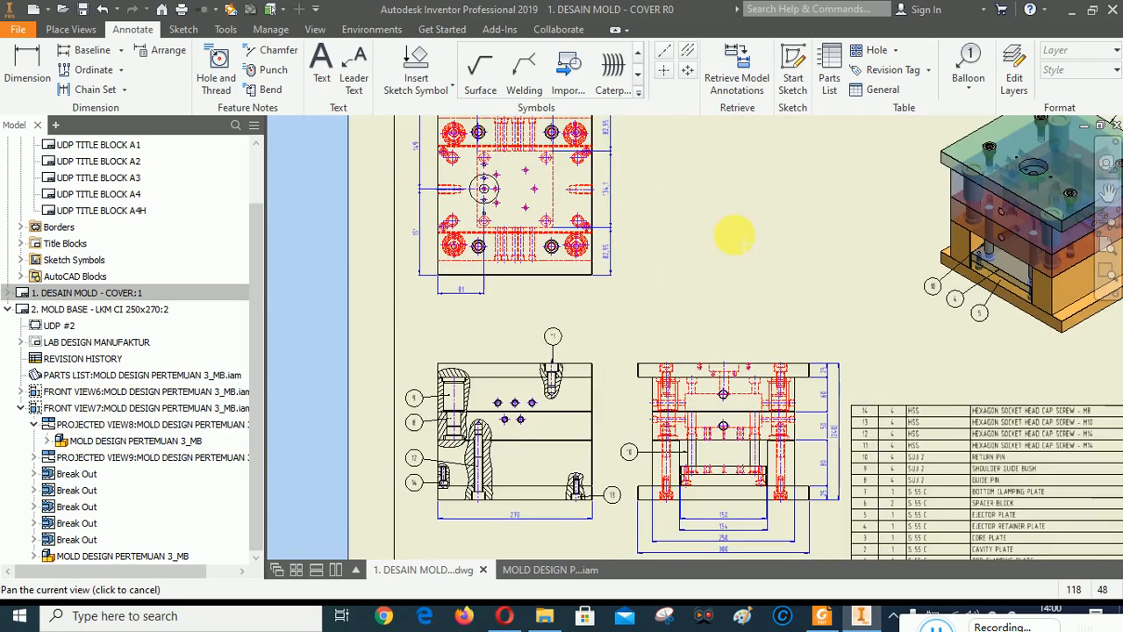
drag(736, 235, 711, 137)
drag(630, 420, 623, 328)
mouse_move(512, 419)
mouse_down()
mouse_move(511, 471)
mouse_move(486, 520)
mouse_up()
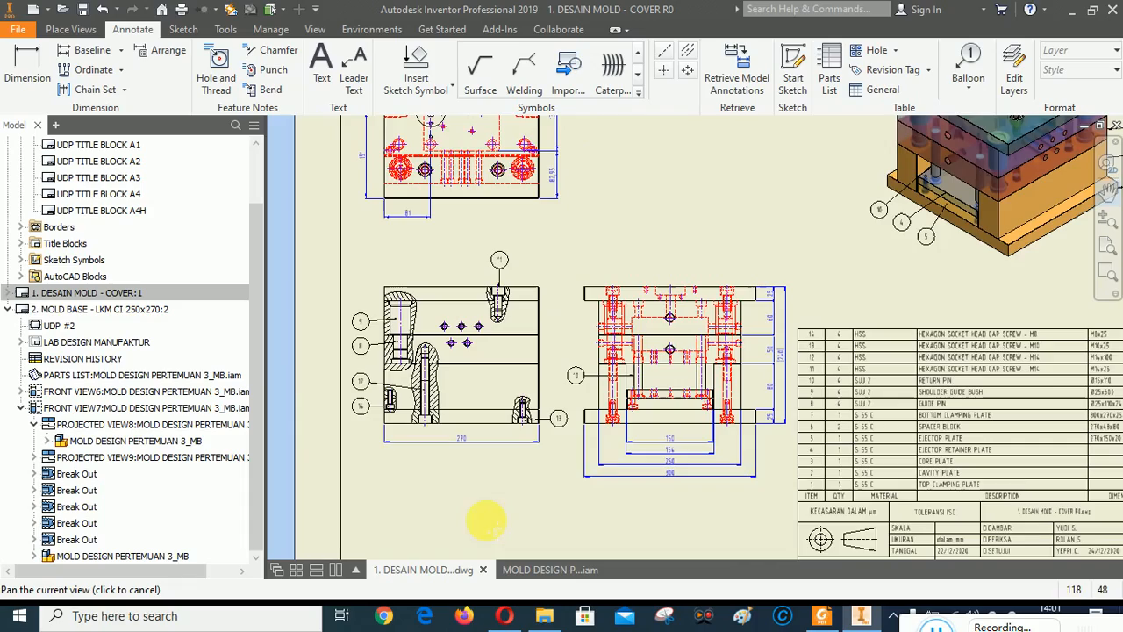
mouse_move(575, 435)
mouse_down()
mouse_move(544, 402)
mouse_move(581, 466)
mouse_move(585, 411)
mouse_move(589, 477)
mouse_move(640, 481)
mouse_move(584, 401)
mouse_move(543, 387)
mouse_up()
right_click(576, 274)
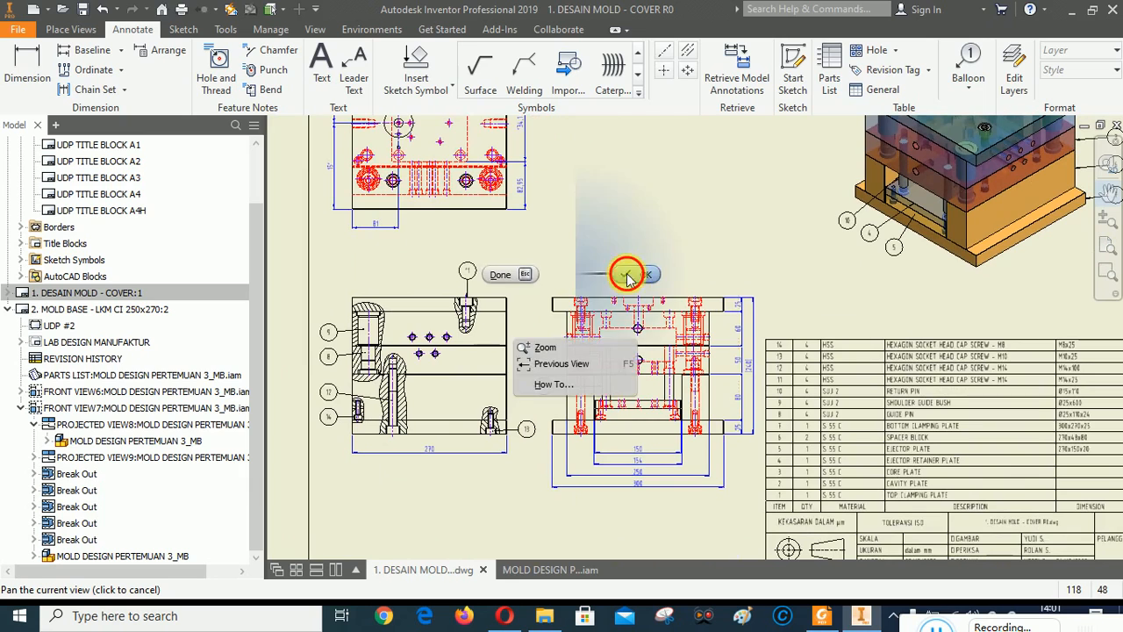
click(628, 273)
scroll(563, 443, up, 2)
scroll(527, 369, down, 2)
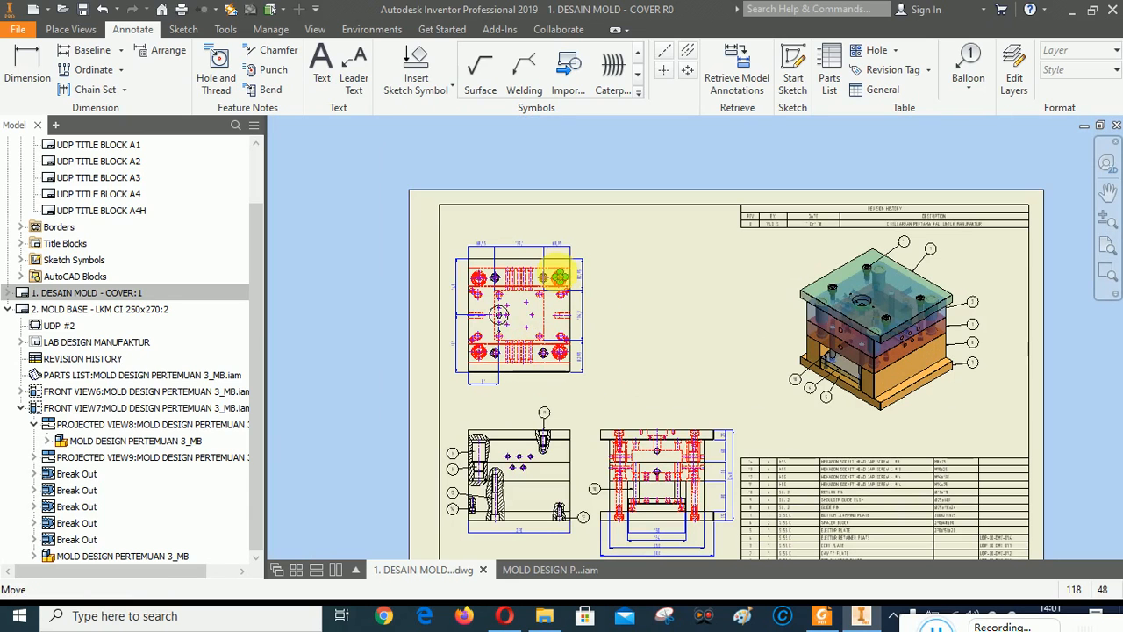
Shift the top view slightly upward on the sheet, away from the front view, and save the drawing.
click(576, 255)
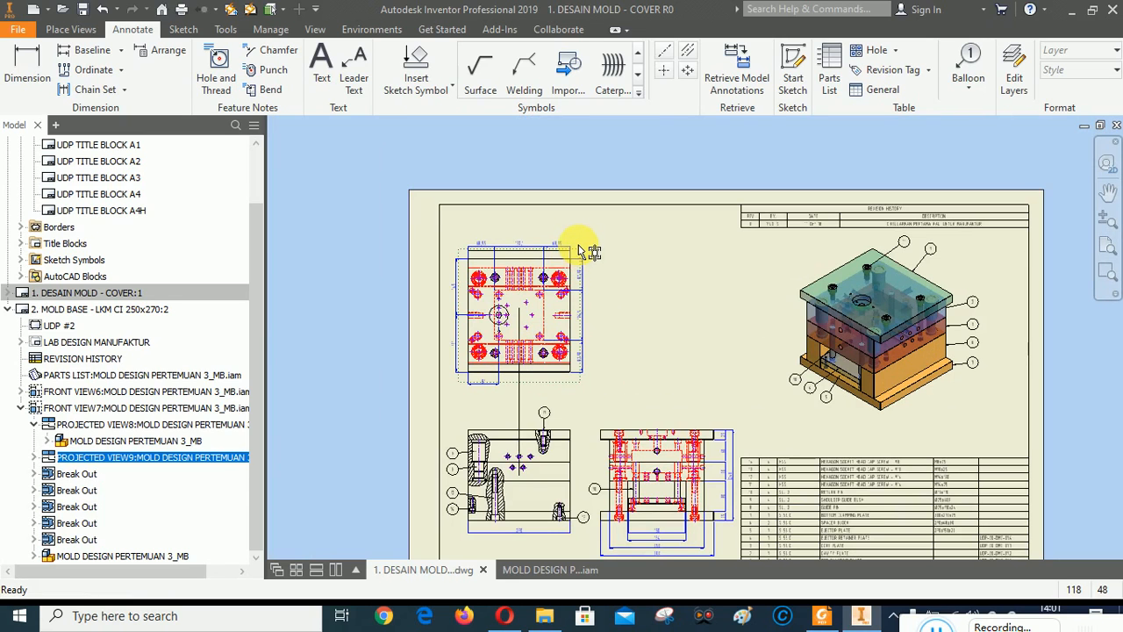
drag(579, 245, 580, 243)
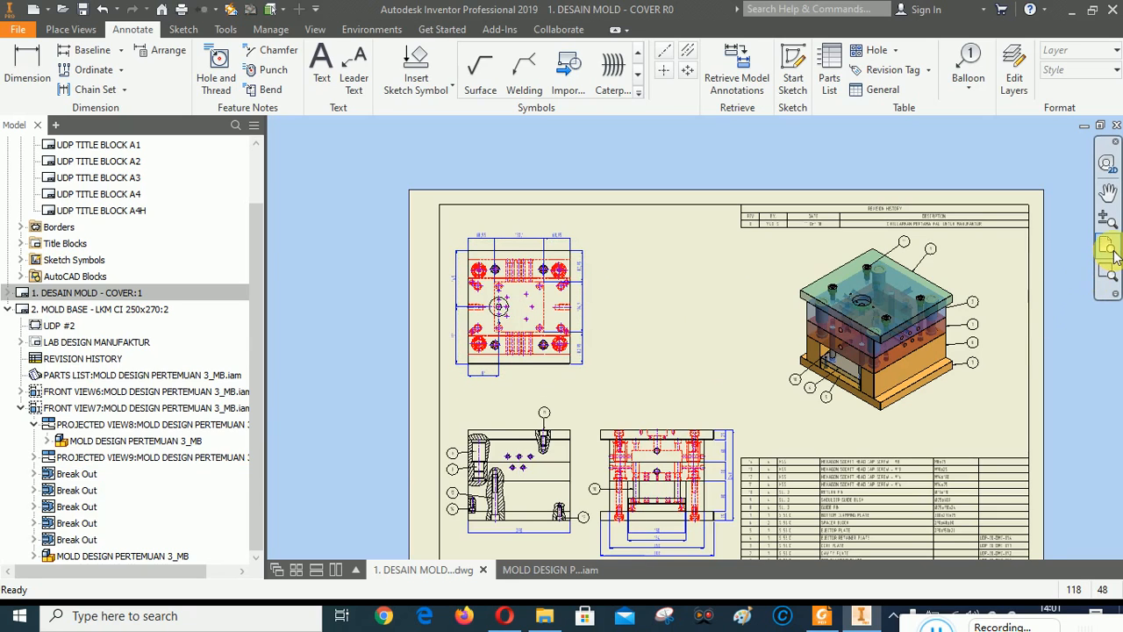
click(83, 10)
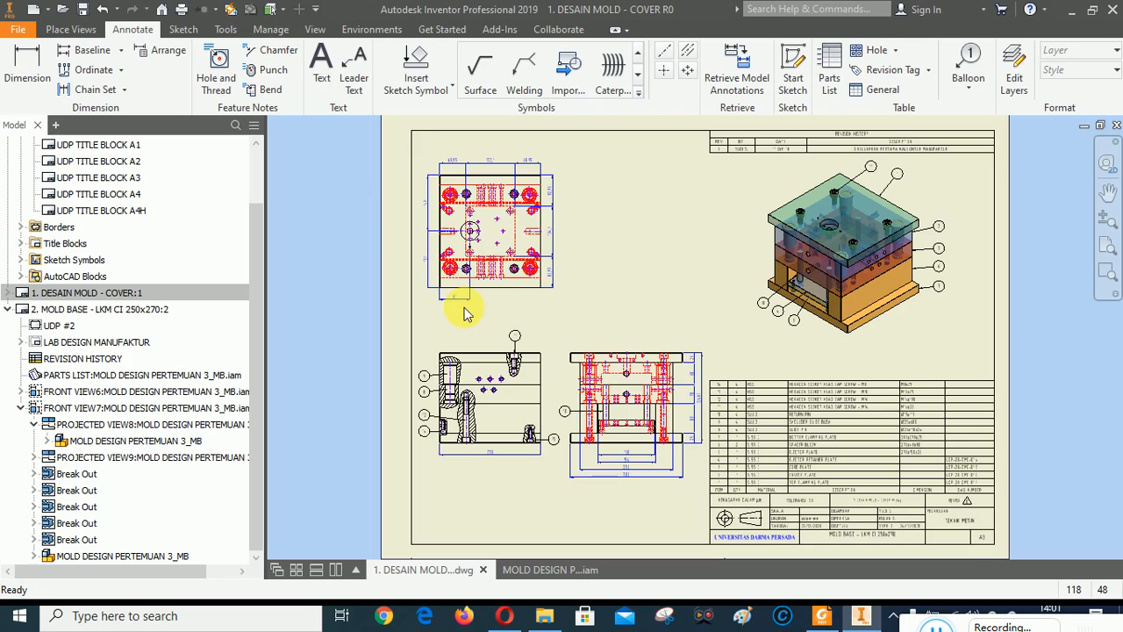
Insert the NAME VIEW A1 & A2 sketch symbol on the front view with the name TAMPAK DEPAN.
click(417, 62)
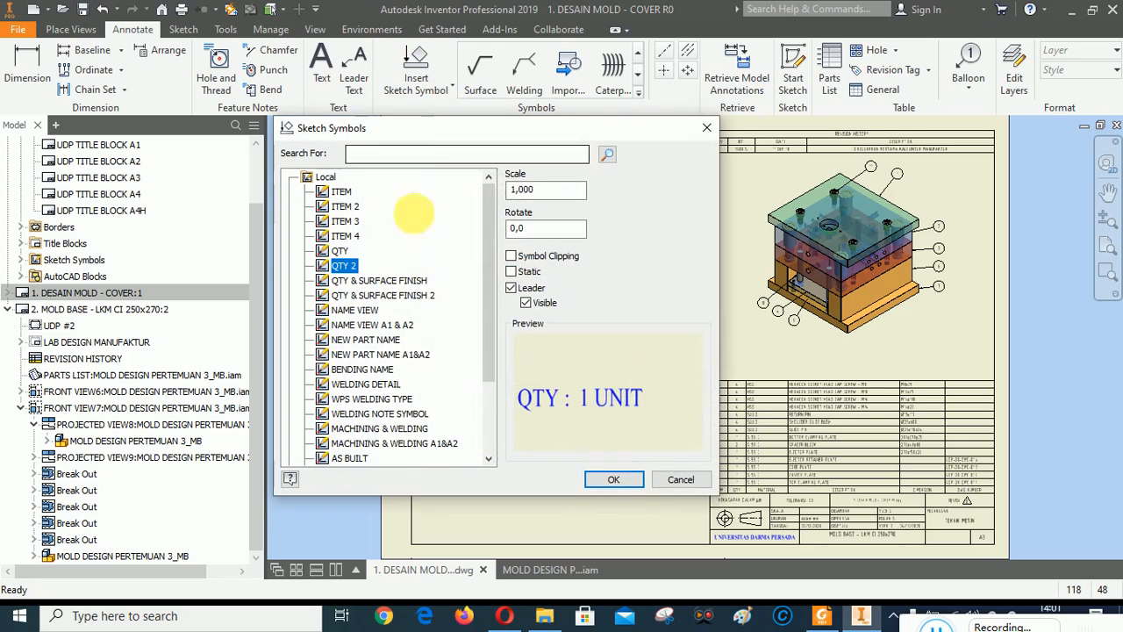
drag(492, 281, 491, 351)
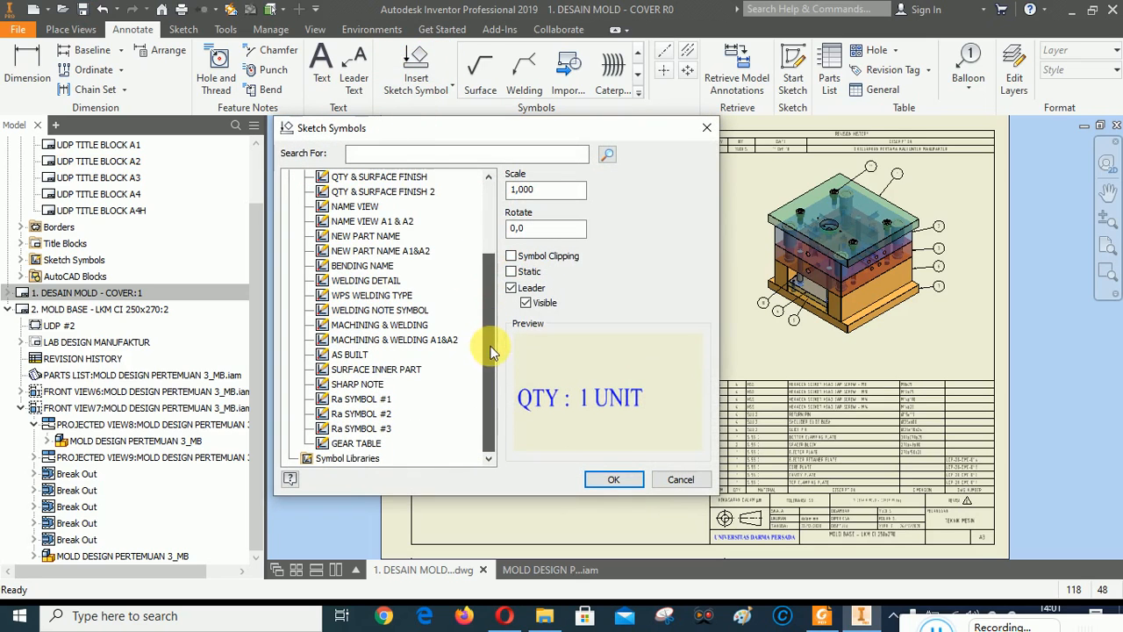
click(360, 222)
click(614, 479)
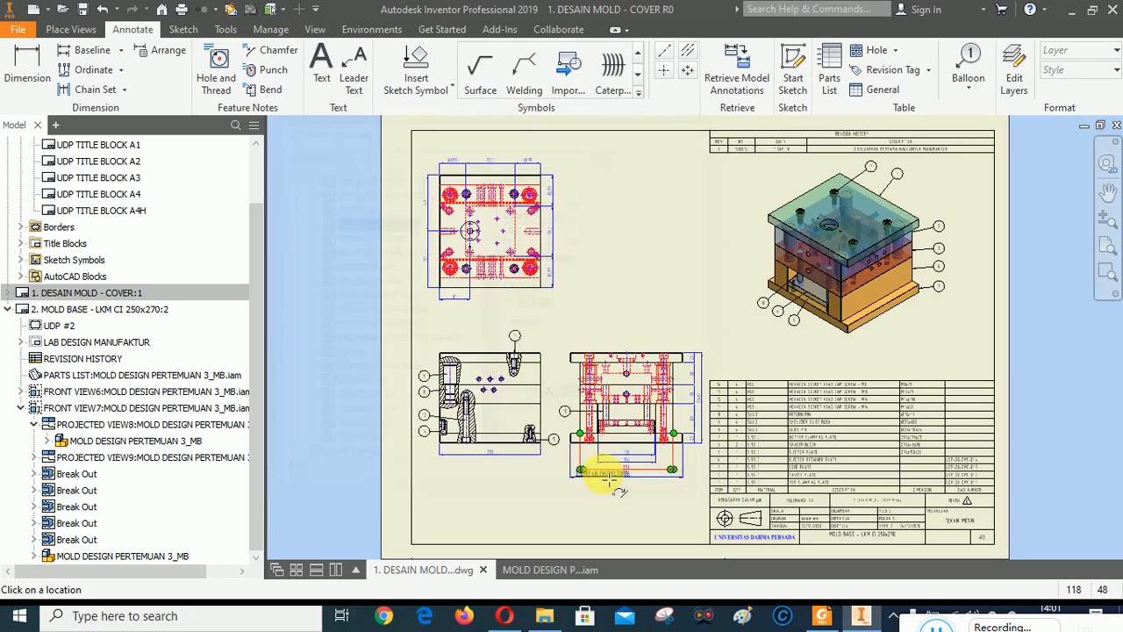
scroll(469, 449, up, 5)
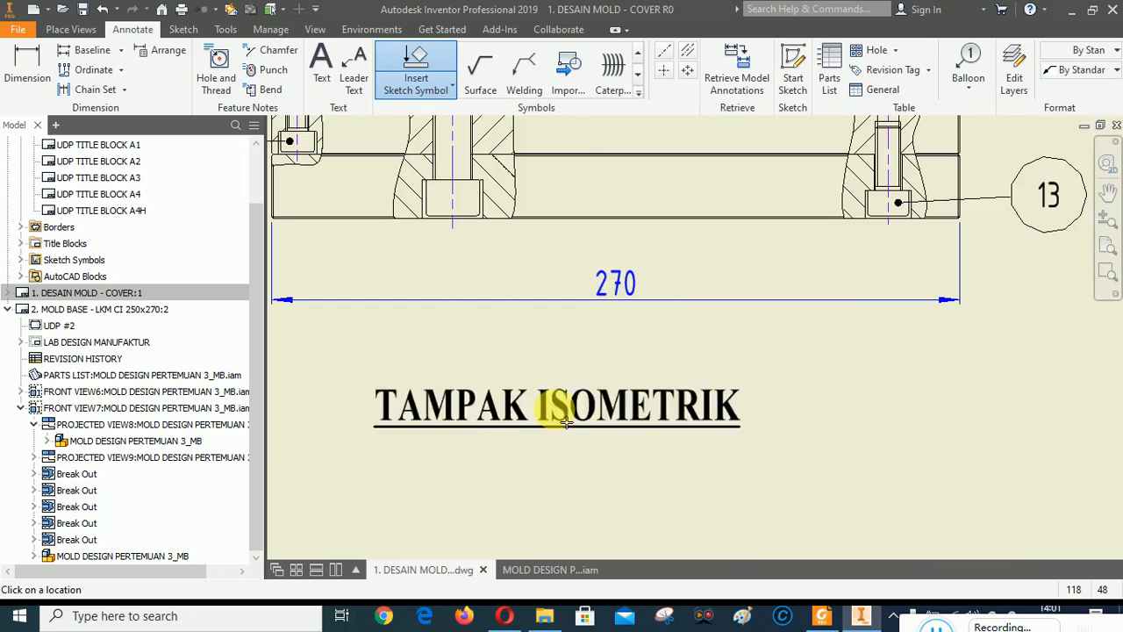
scroll(567, 422, down, 5)
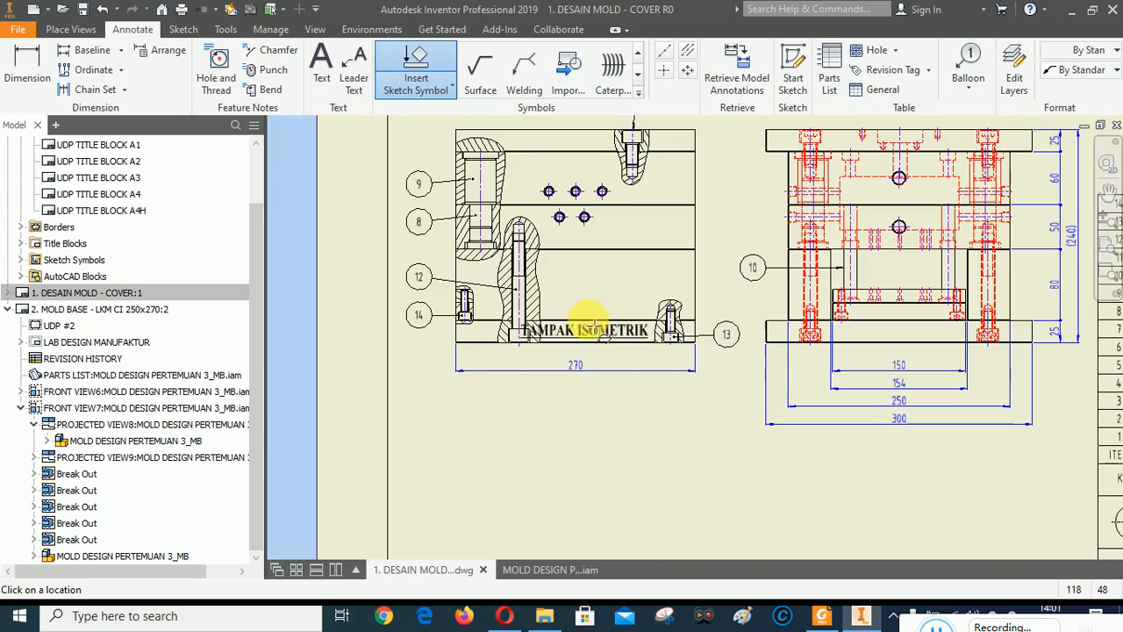
click(586, 272)
right_click(585, 272)
click(675, 272)
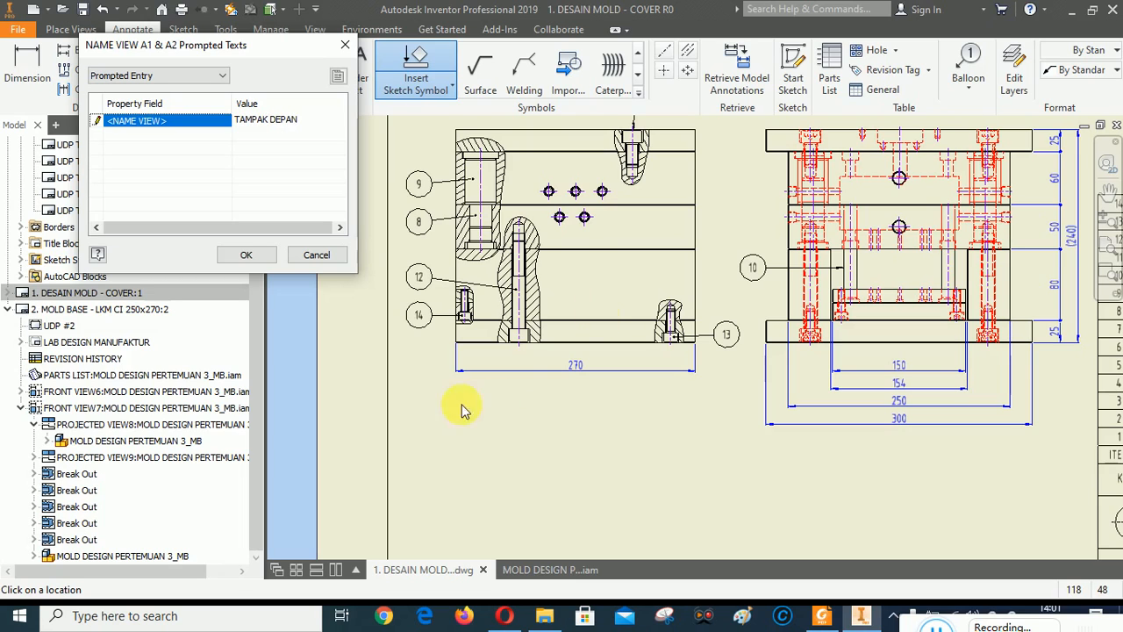
click(248, 255)
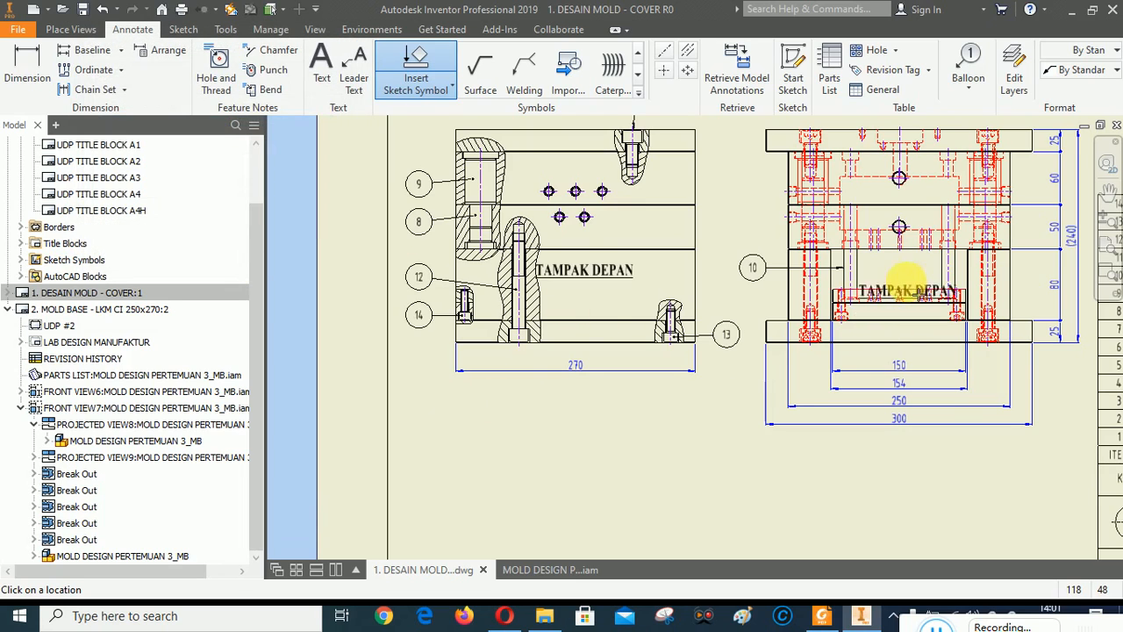
Place another view name symbol on the right side view with the name TAMPAK KANAN.
click(913, 279)
right_click(913, 279)
click(966, 269)
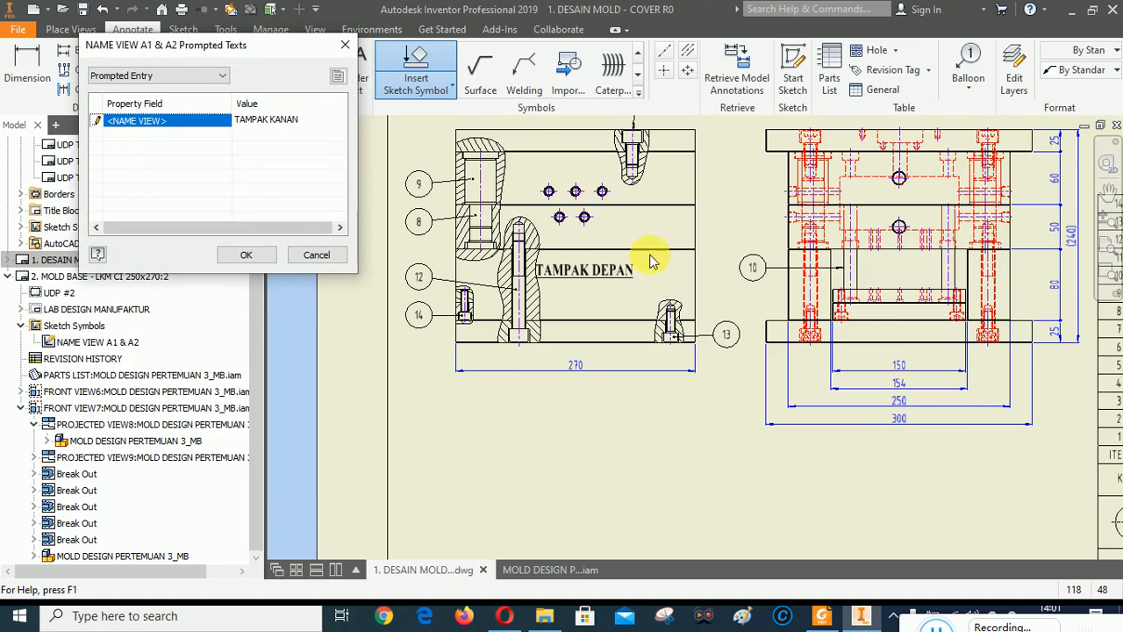
click(244, 254)
Place a view name symbol on the top view with the name TAMPAK ATAS.
scroll(581, 370, down, 5)
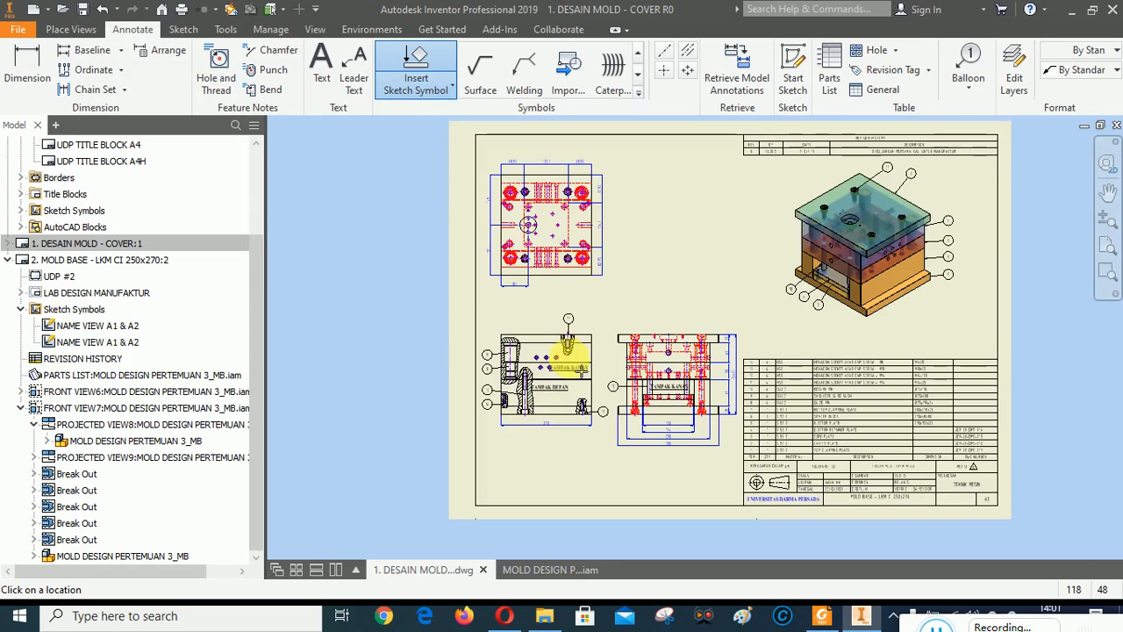
scroll(532, 276, up, 4)
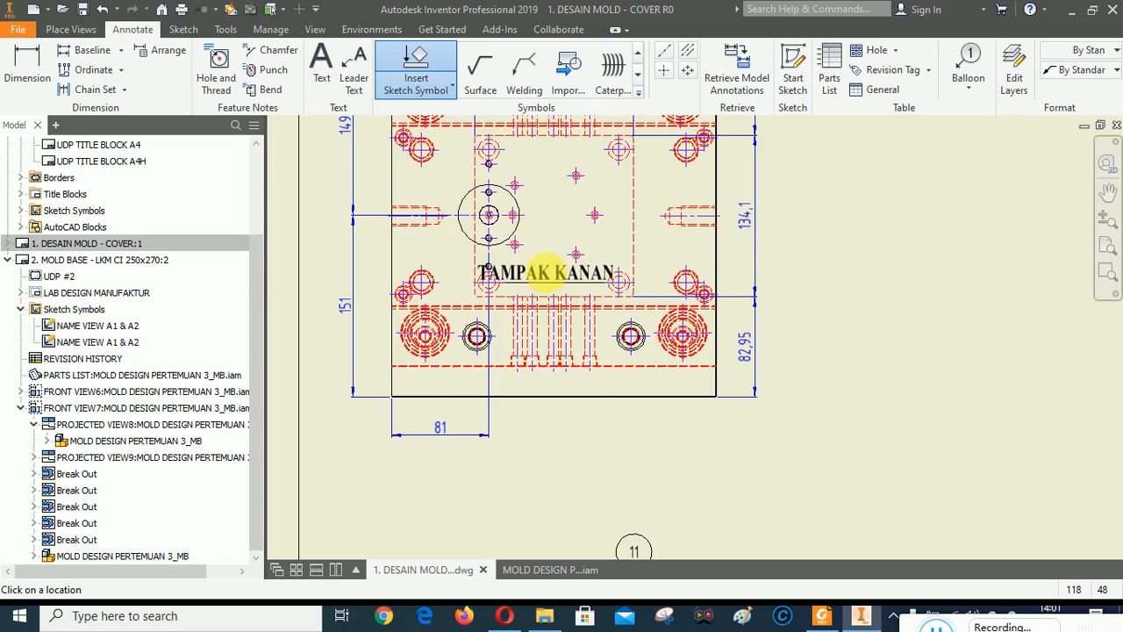
right_click(546, 272)
click(618, 274)
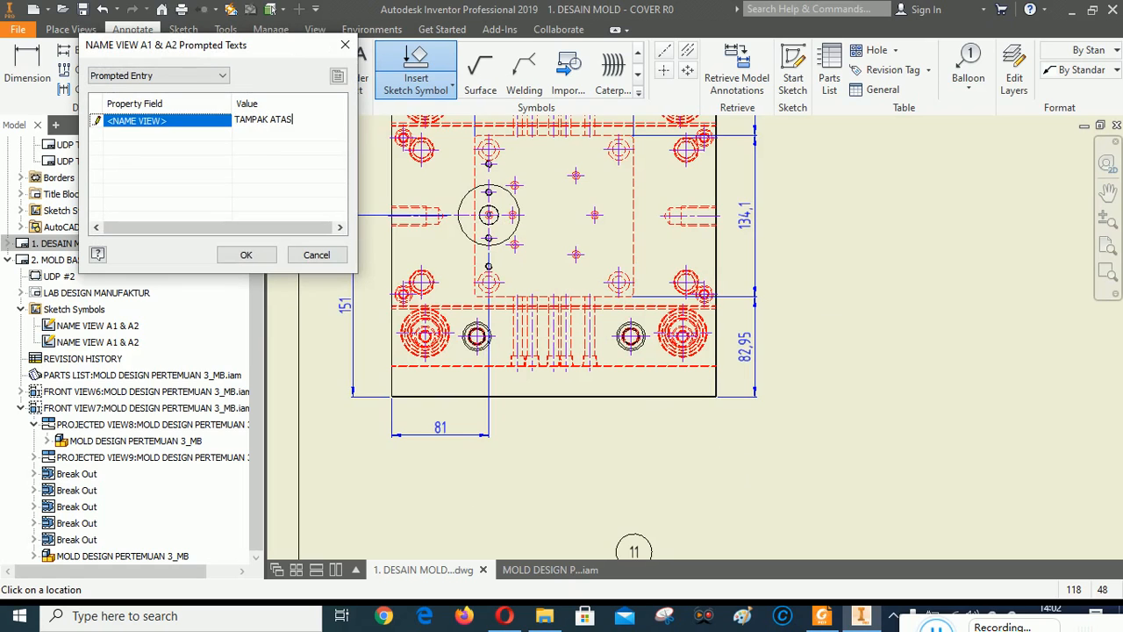
click(246, 255)
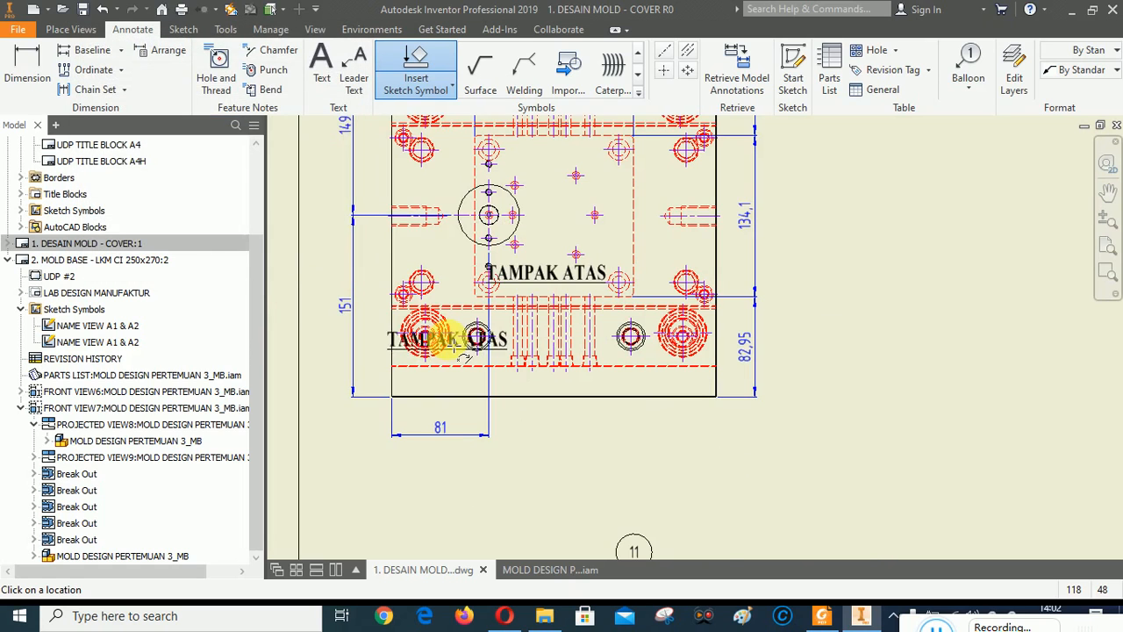
Place a view name symbol on the isometric view with the name TAMPAK ISOMETRIK and finish inserting symbols.
scroll(430, 337, down, 4)
scroll(789, 361, up, 5)
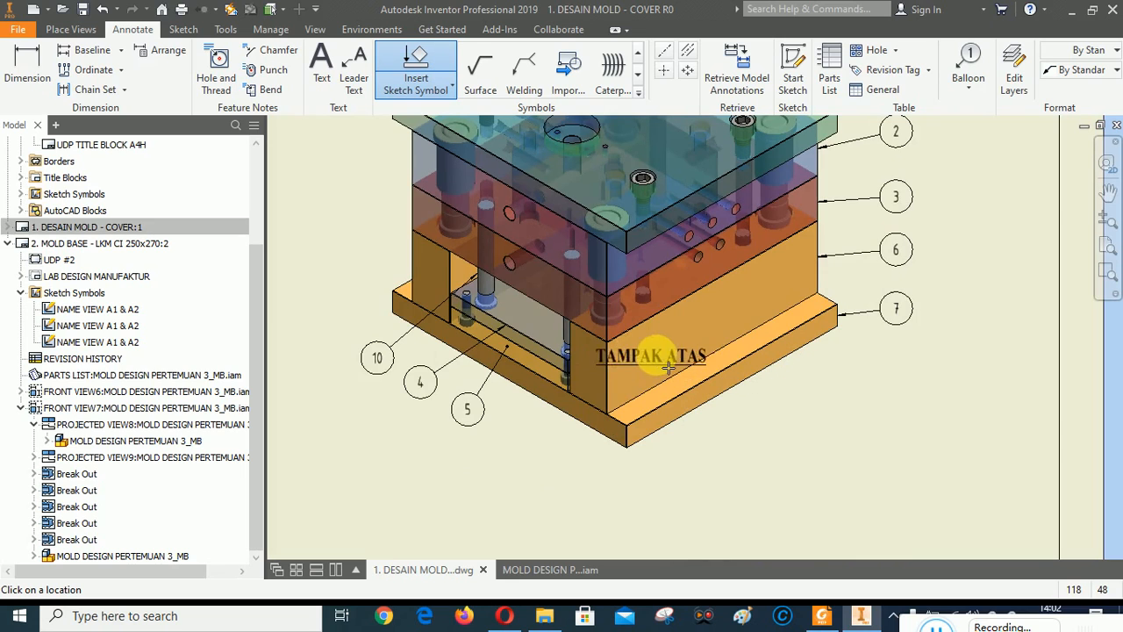
right_click(667, 358)
click(740, 352)
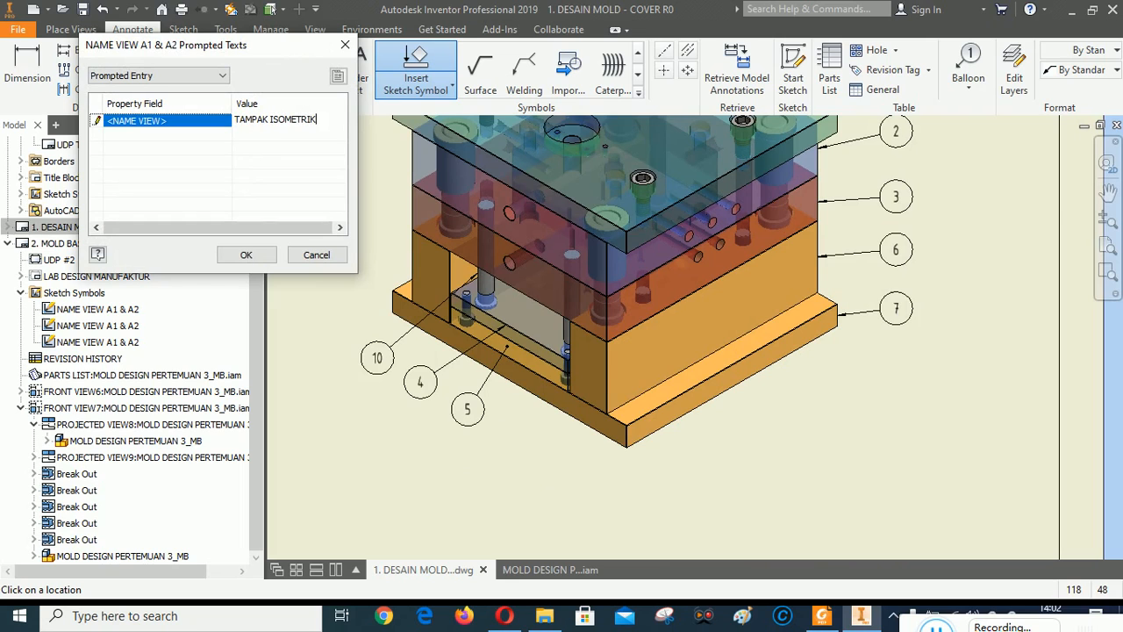
click(257, 259)
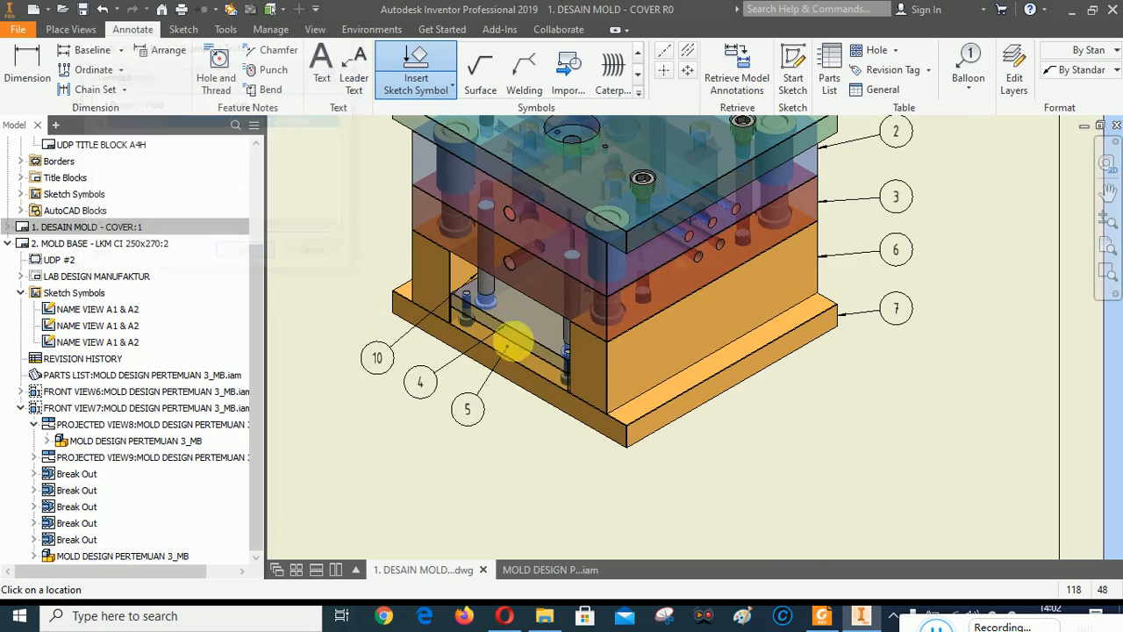
click(605, 358)
right_click(841, 367)
click(840, 365)
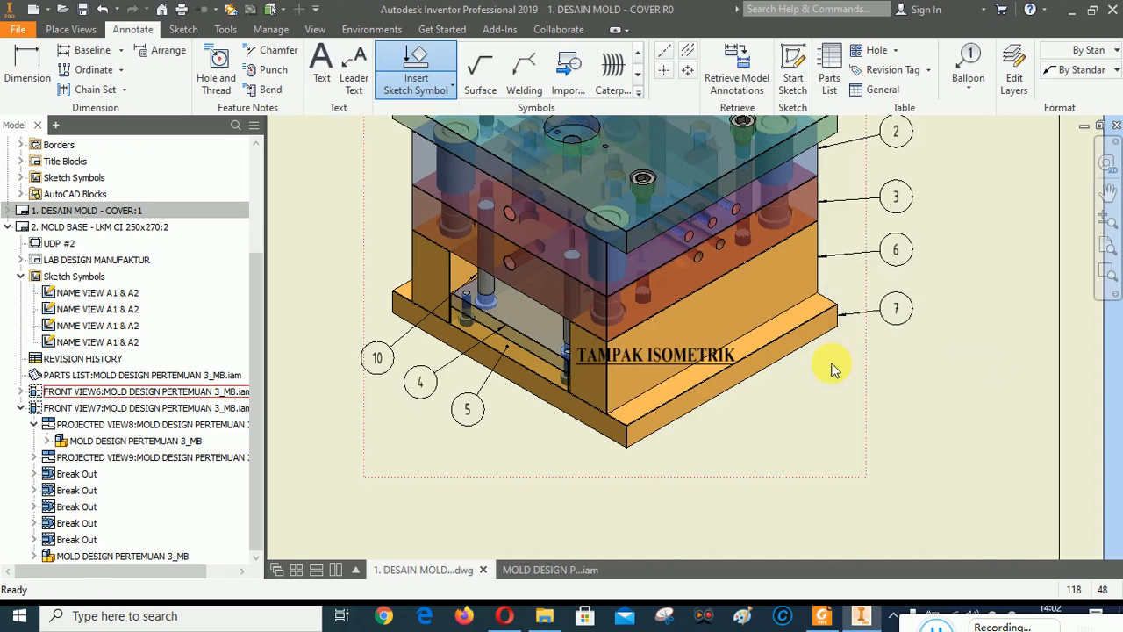
Move the TAMPAK ISOMETRIK label to just below the isometric view.
scroll(887, 246, up, 2)
mouse_move(753, 310)
mouse_down()
mouse_move(732, 387)
mouse_move(729, 378)
mouse_up()
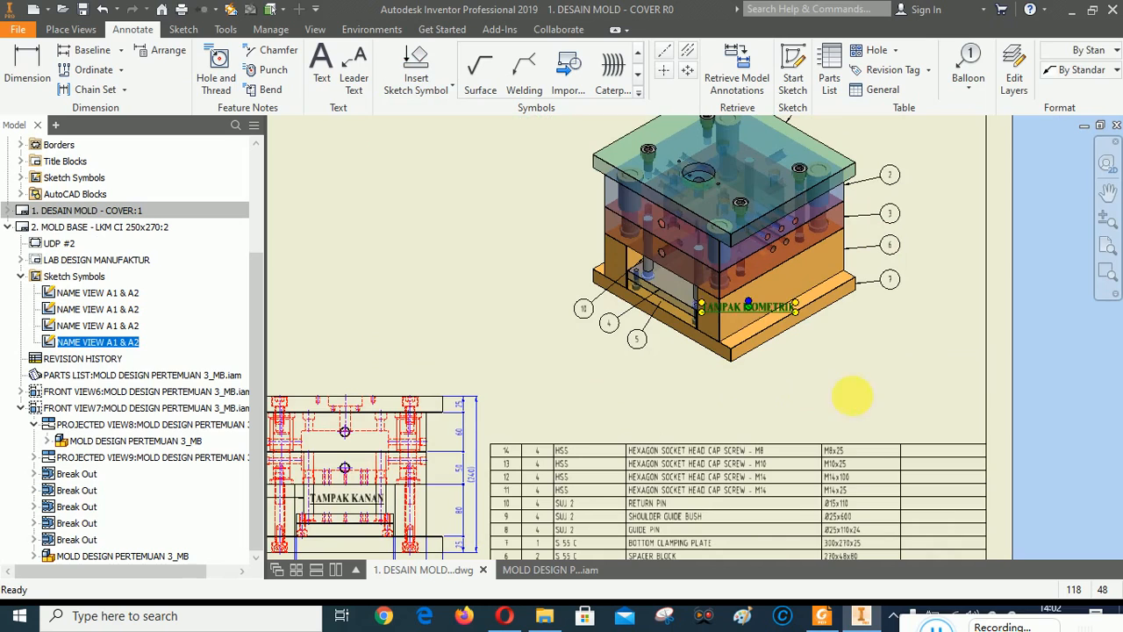
click(852, 394)
Move the TAMPAK ATAS label below the top view, centred under the plate and clear of the 81 mm dimension.
scroll(953, 375, up, 2)
scroll(436, 274, down, 2)
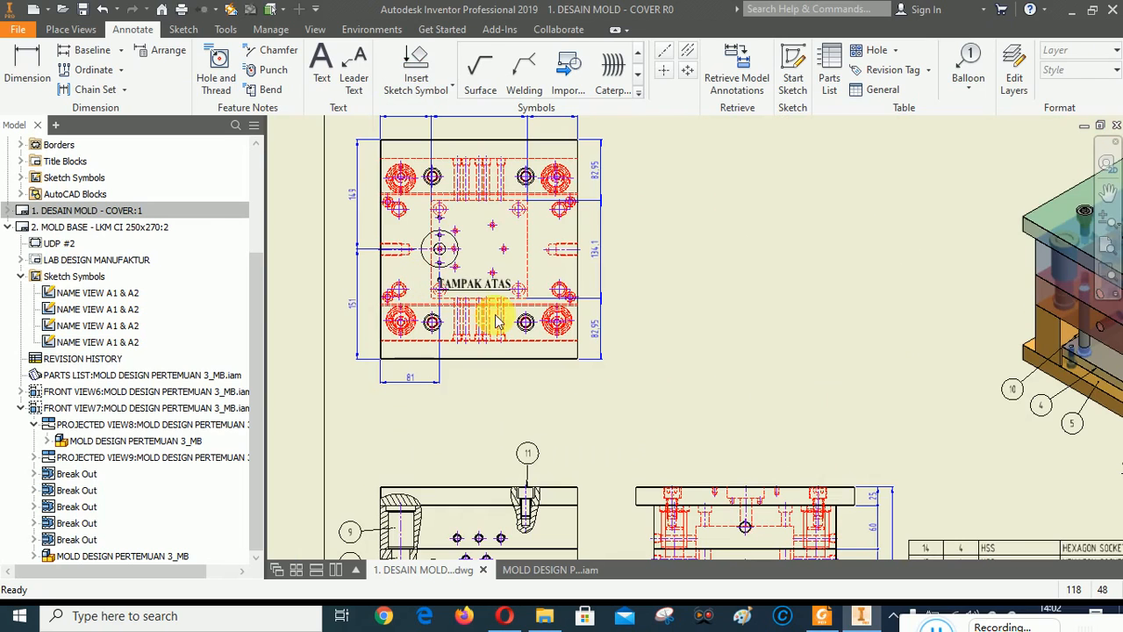
click(482, 296)
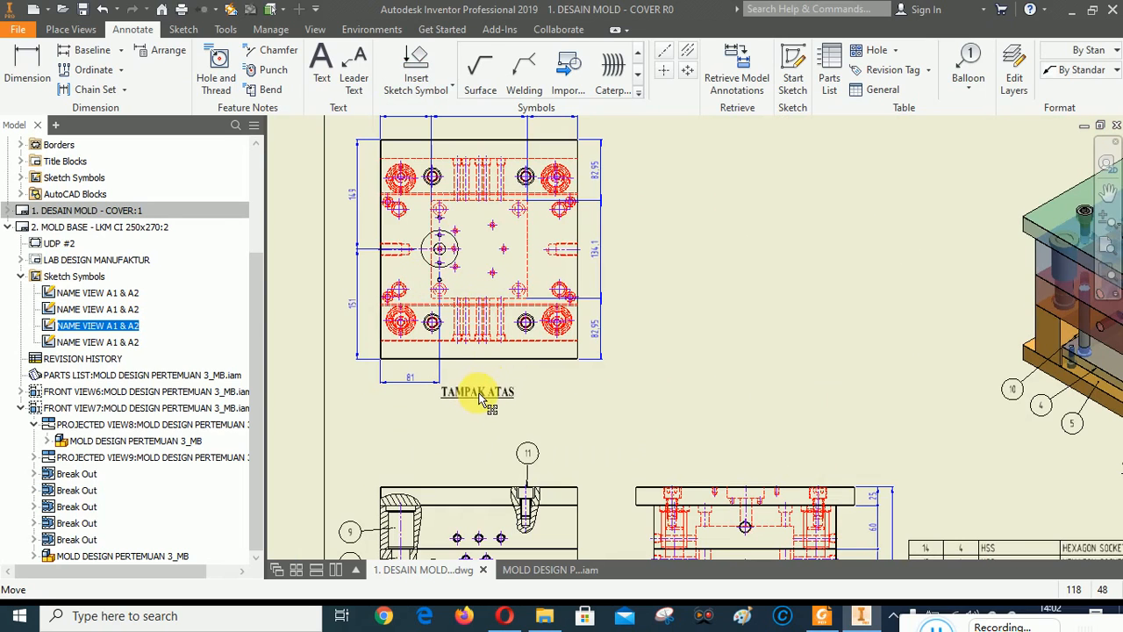
drag(479, 397, 479, 405)
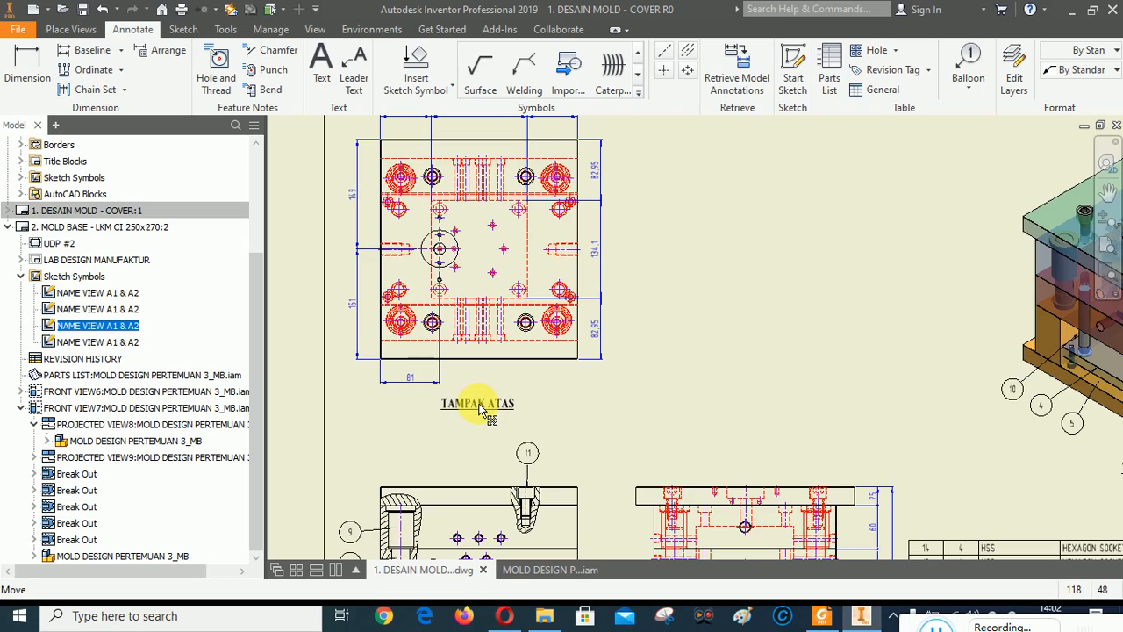
key(Home)
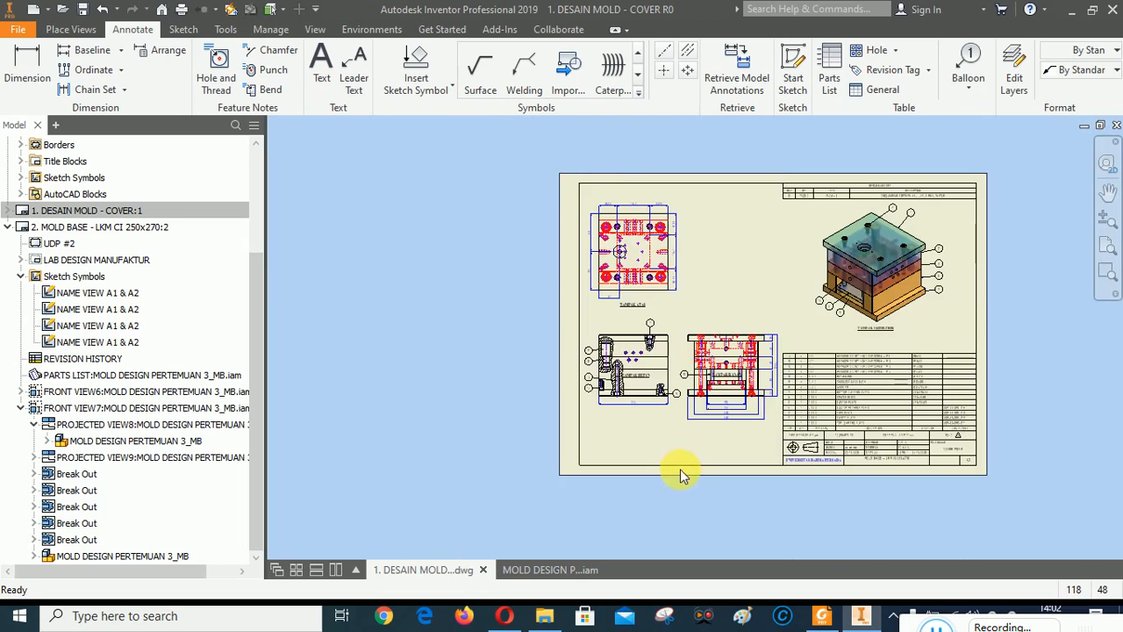
Move the TAMPAK DEPAN and TAMPAK KANAN labels below the dimensions of the front and right side views.
scroll(680, 471, down, 3)
drag(595, 294, 593, 361)
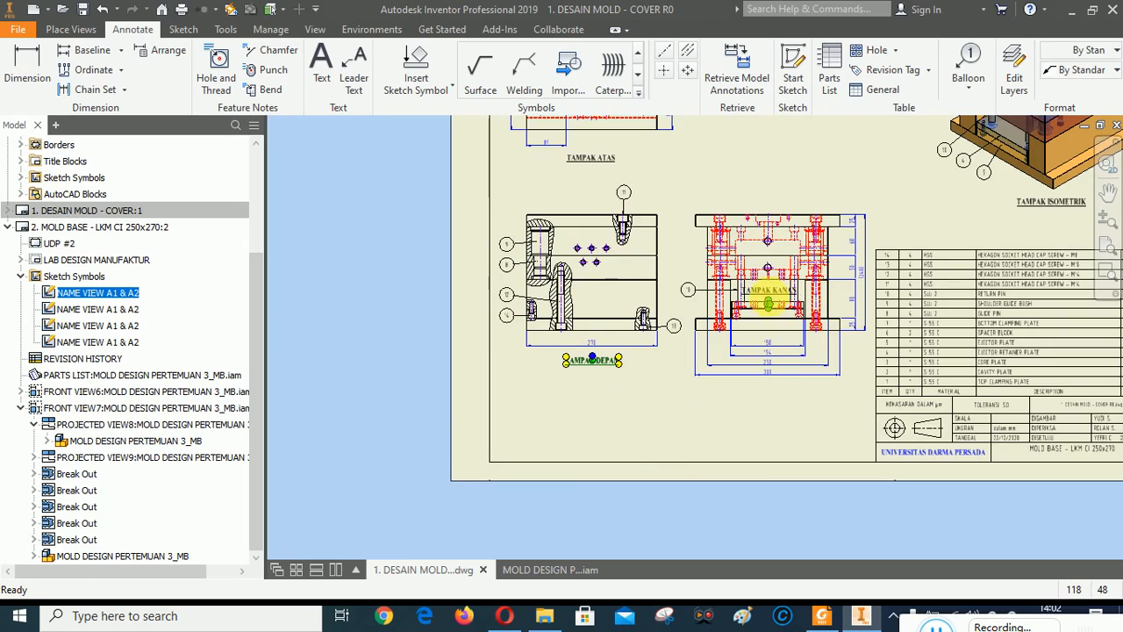
drag(771, 291, 771, 393)
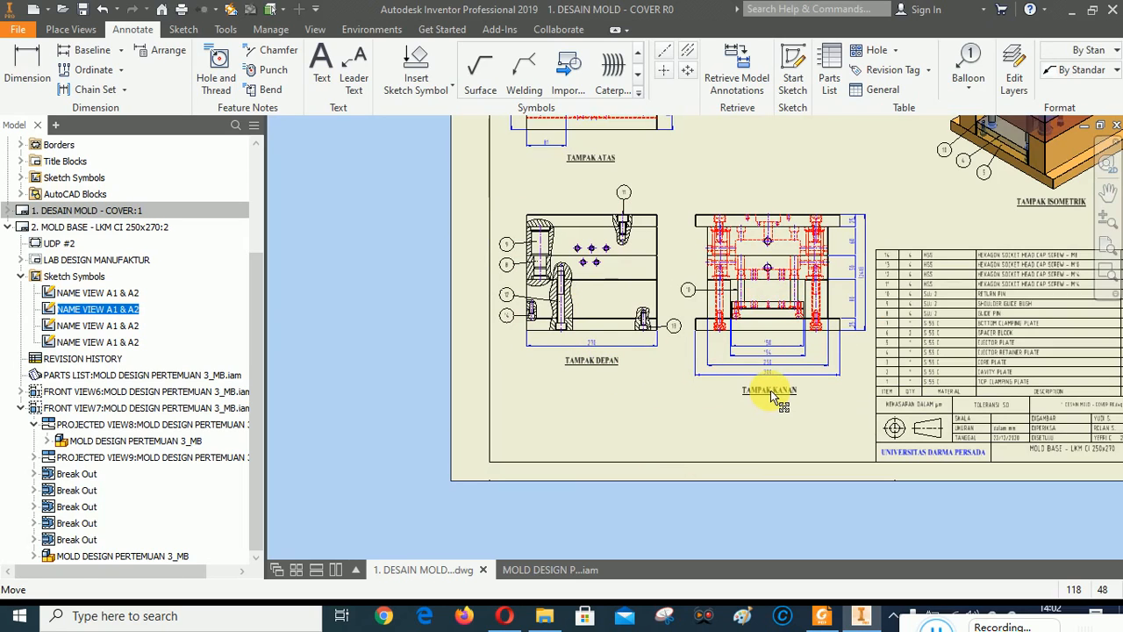
click(704, 439)
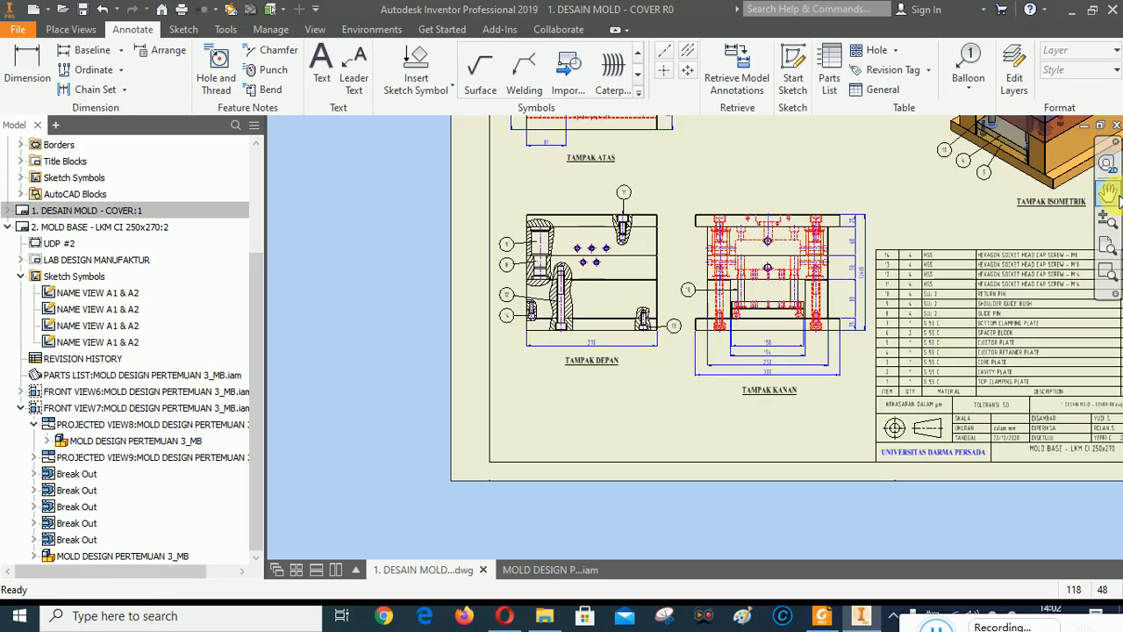
Review the labelled views, parts list and title block across the whole sheet.
click(1108, 191)
mouse_move(878, 251)
mouse_down()
mouse_move(772, 307)
mouse_move(740, 447)
mouse_move(744, 406)
mouse_move(602, 308)
mouse_move(635, 334)
mouse_move(634, 381)
mouse_move(638, 347)
mouse_up()
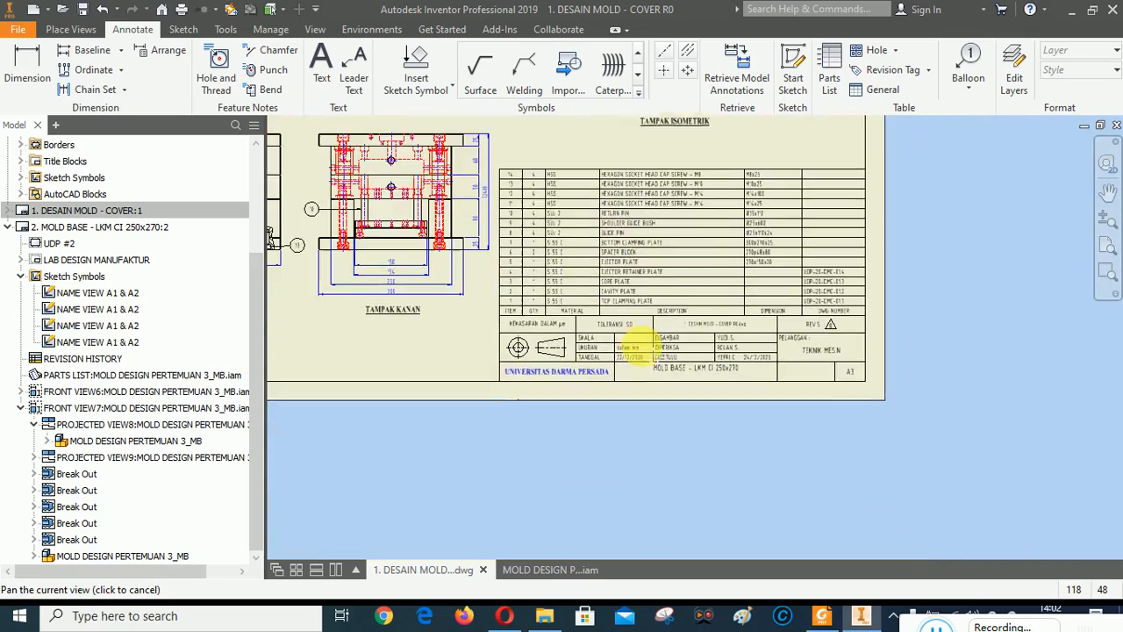
scroll(639, 354, down, 3)
scroll(665, 475, up, 2)
scroll(755, 457, up, 1)
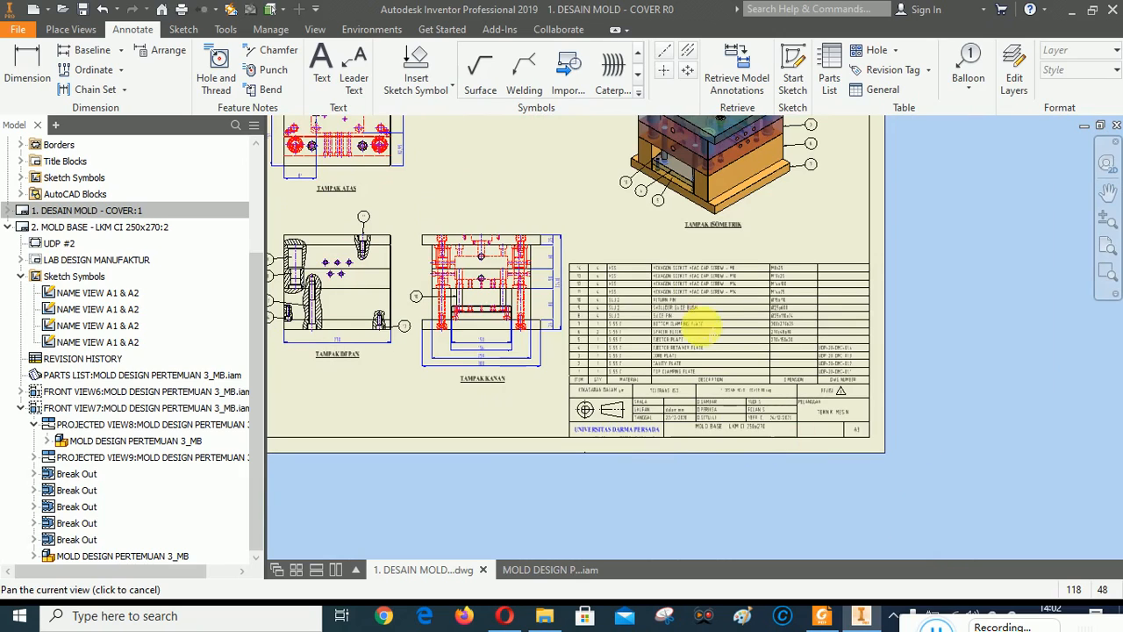
right_click(672, 238)
click(663, 308)
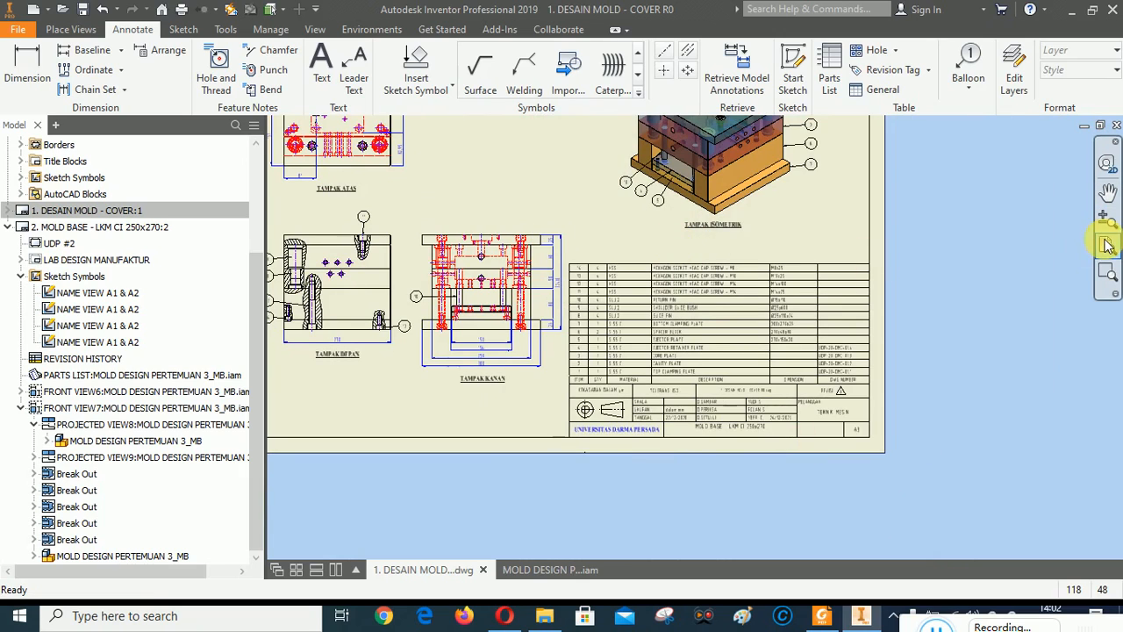
click(1107, 245)
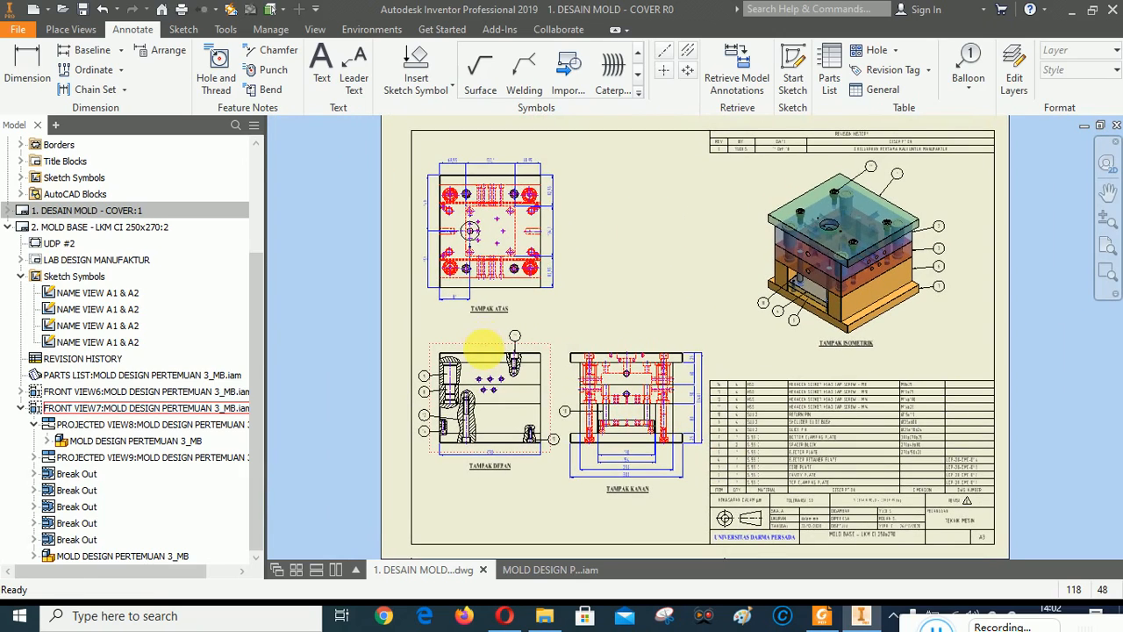
Check the scale in the front view's settings.
right_click(489, 351)
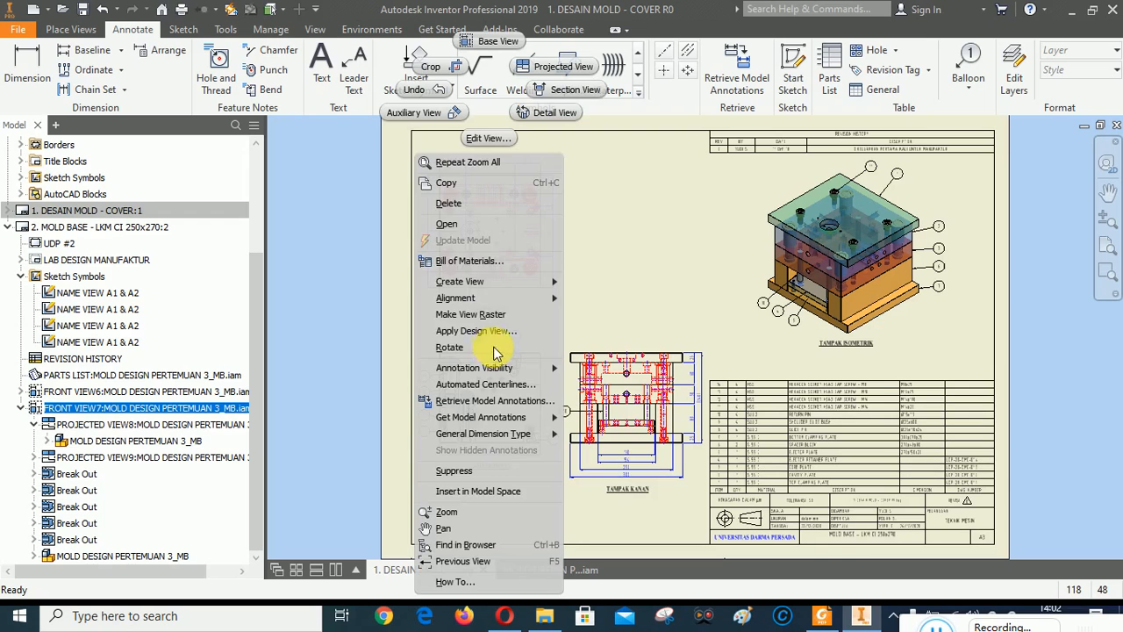
click(496, 140)
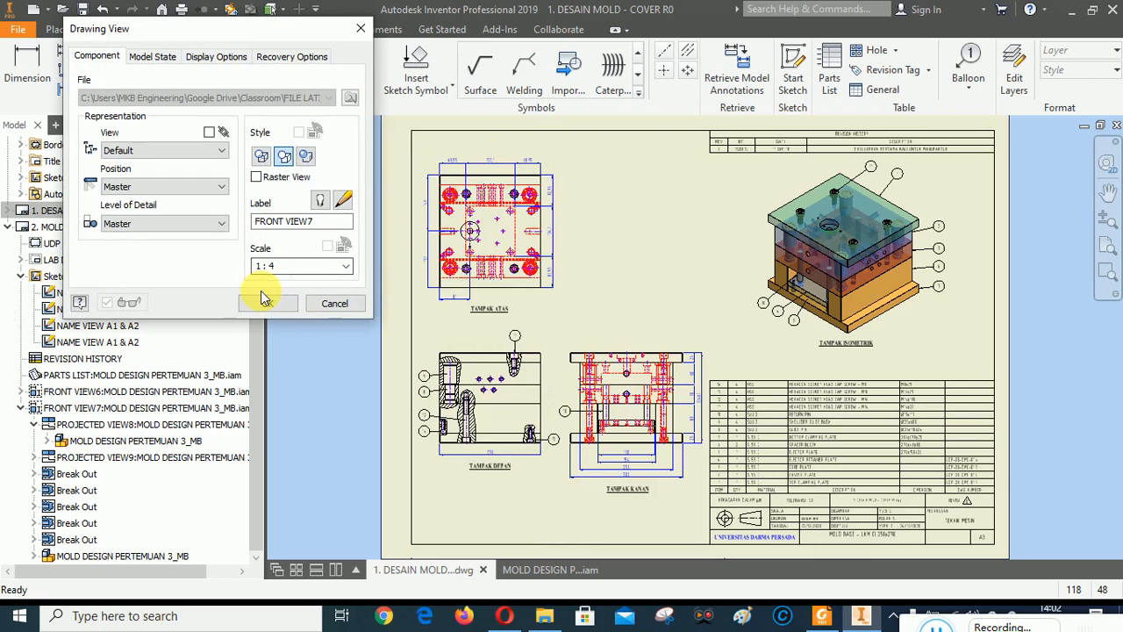
click(265, 303)
Examine the title block fields, including scale, units, date, revision and sheet size.
scroll(497, 227, down, 3)
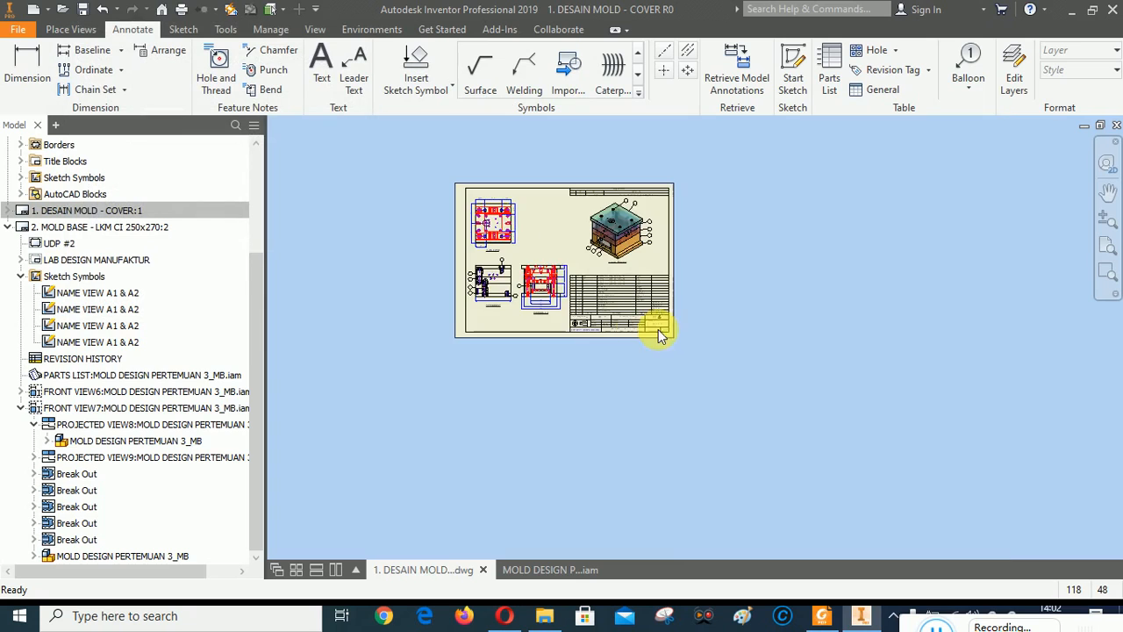
scroll(629, 329, up, 5)
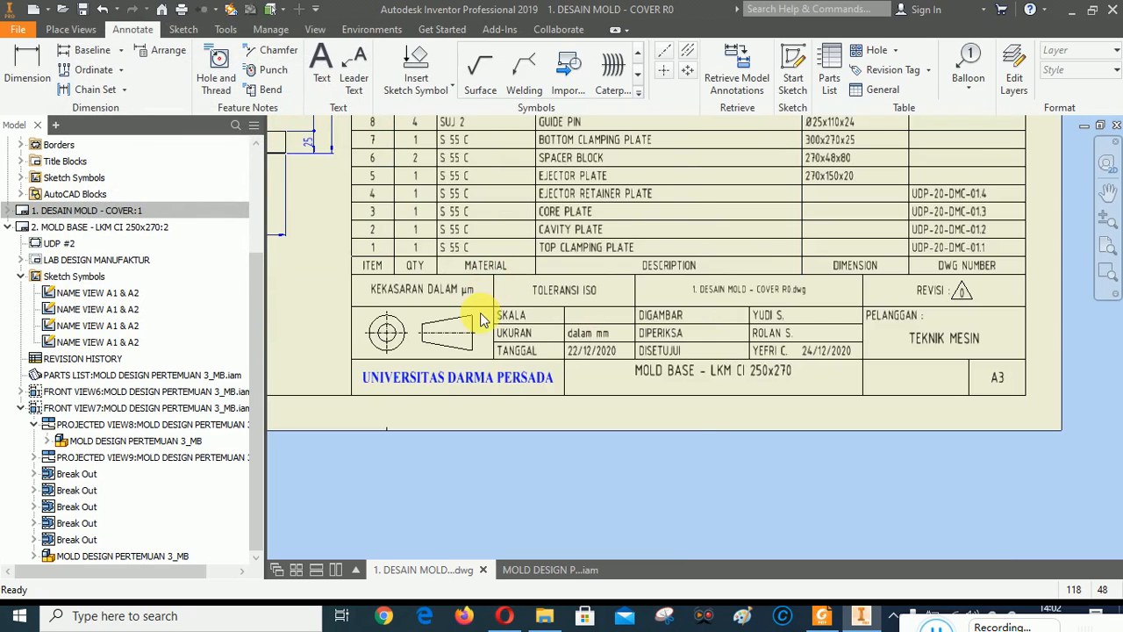
scroll(481, 322, down, 1)
scroll(413, 305, up, 2)
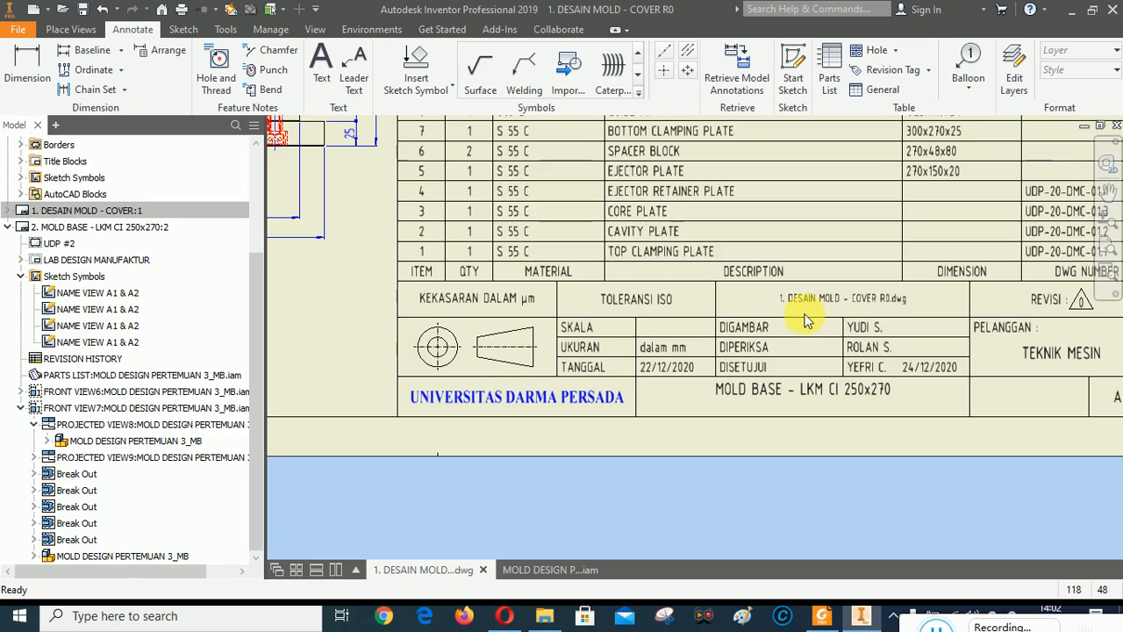
scroll(628, 349, up, 3)
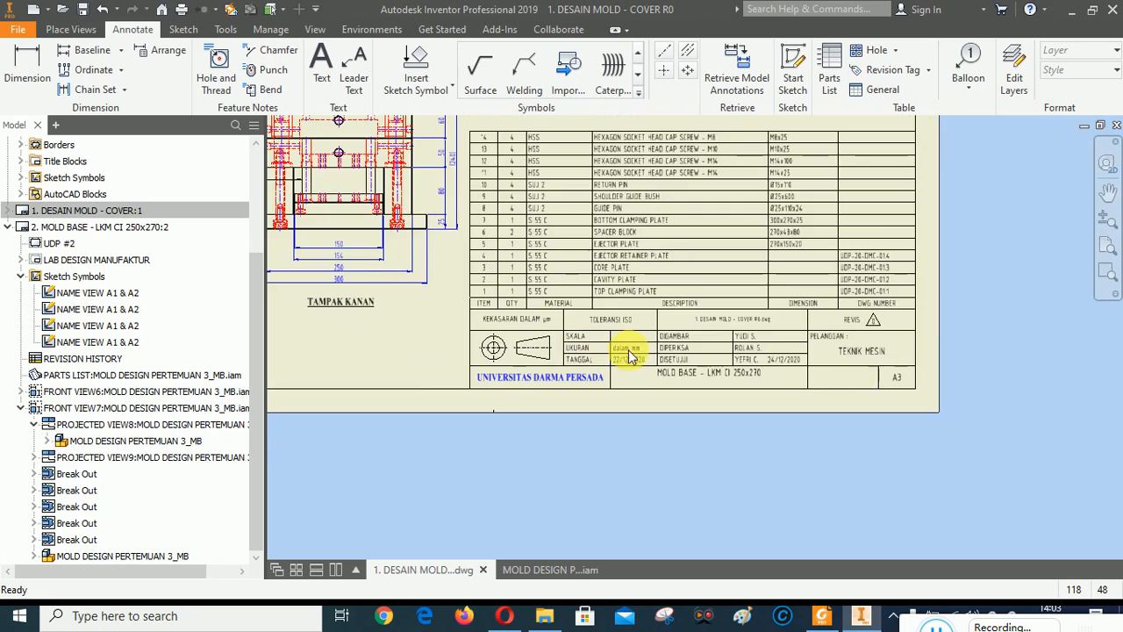
scroll(795, 360, down, 2)
scroll(1005, 349, up, 2)
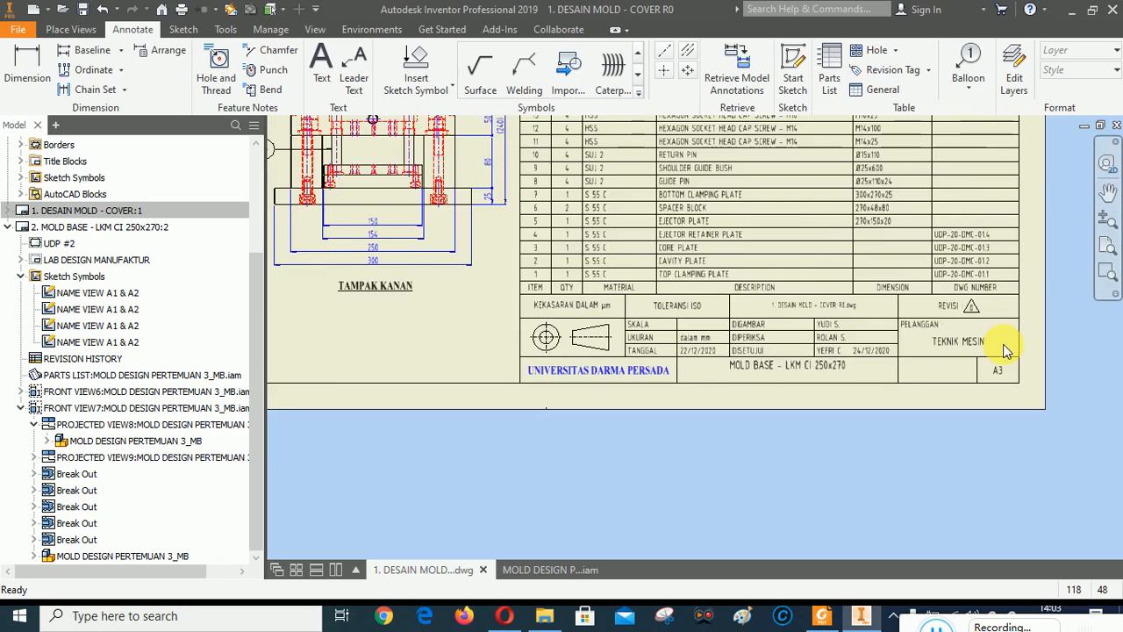
Examine the title block, parts list and revision history of the mold base sheet for missing entries.
scroll(793, 351, down, 2)
scroll(794, 363, up, 4)
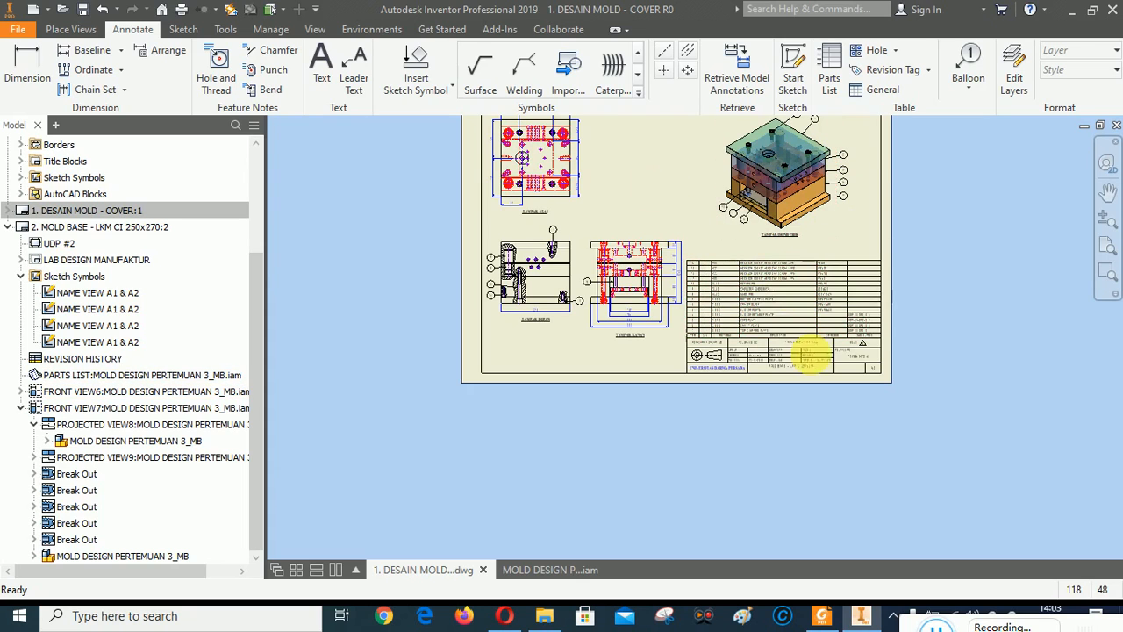
scroll(812, 356, down, 3)
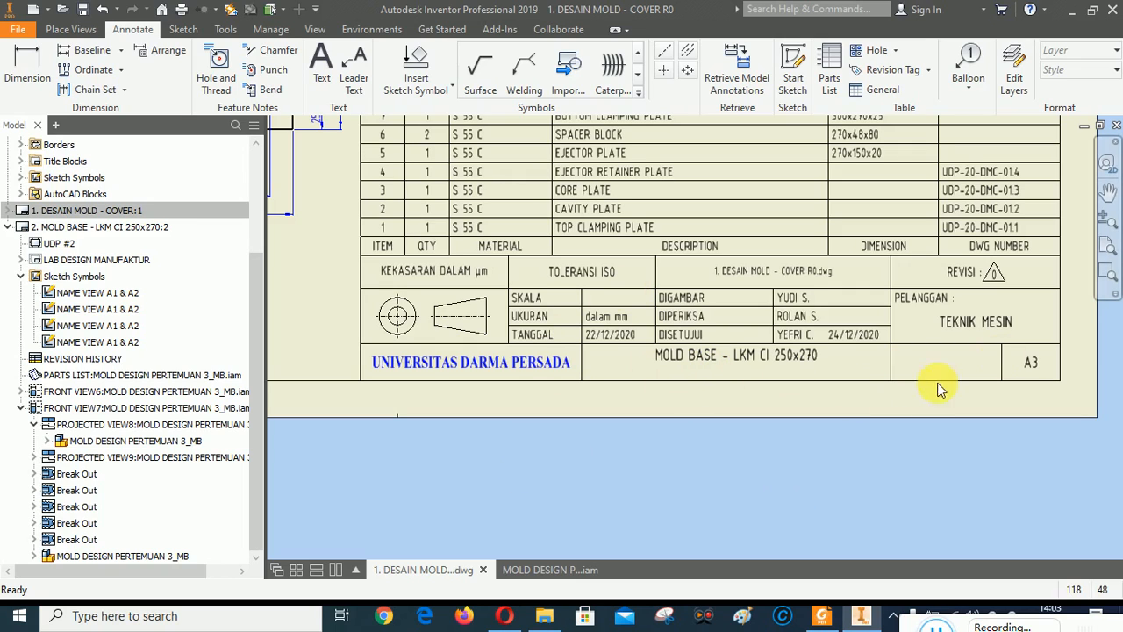
scroll(888, 467, down, 5)
scroll(847, 241, up, 6)
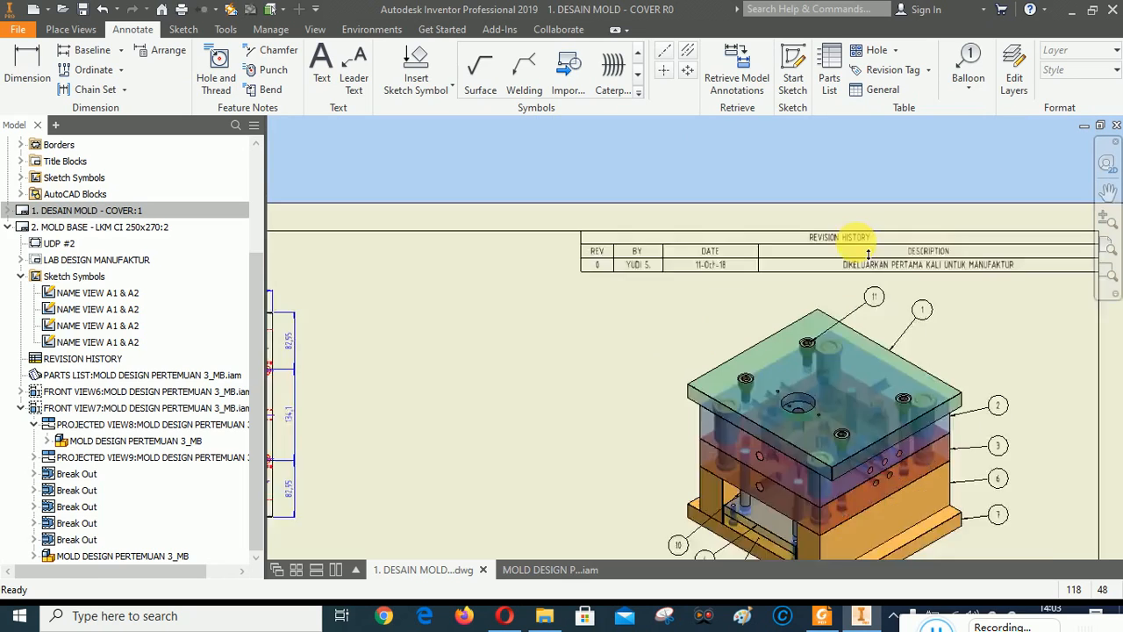
scroll(798, 292, down, 7)
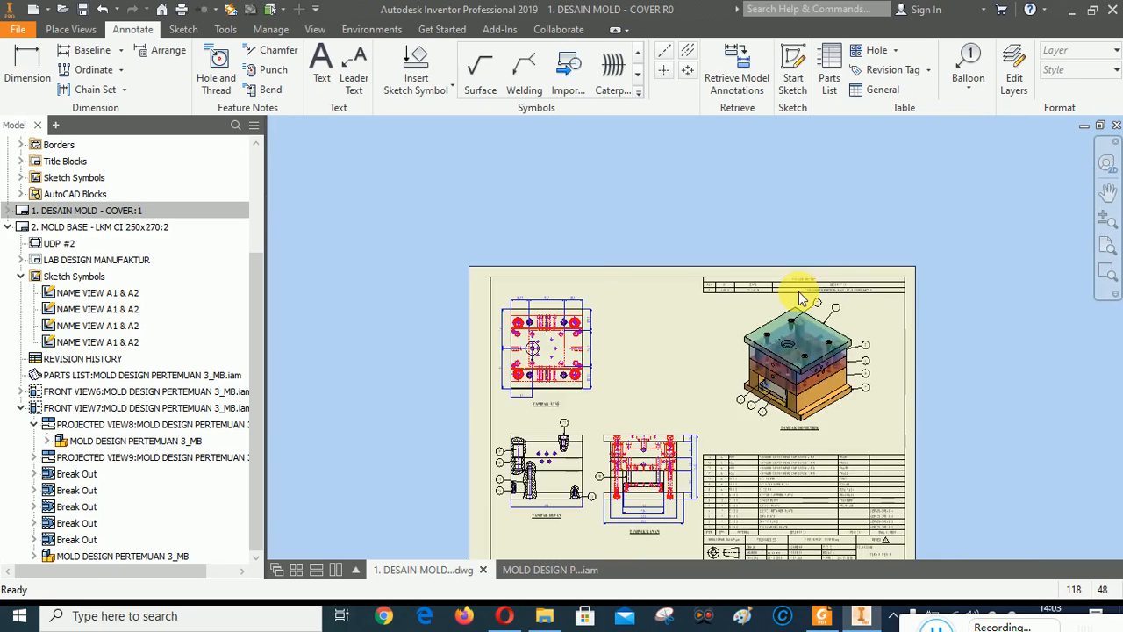
scroll(785, 394, up, 2)
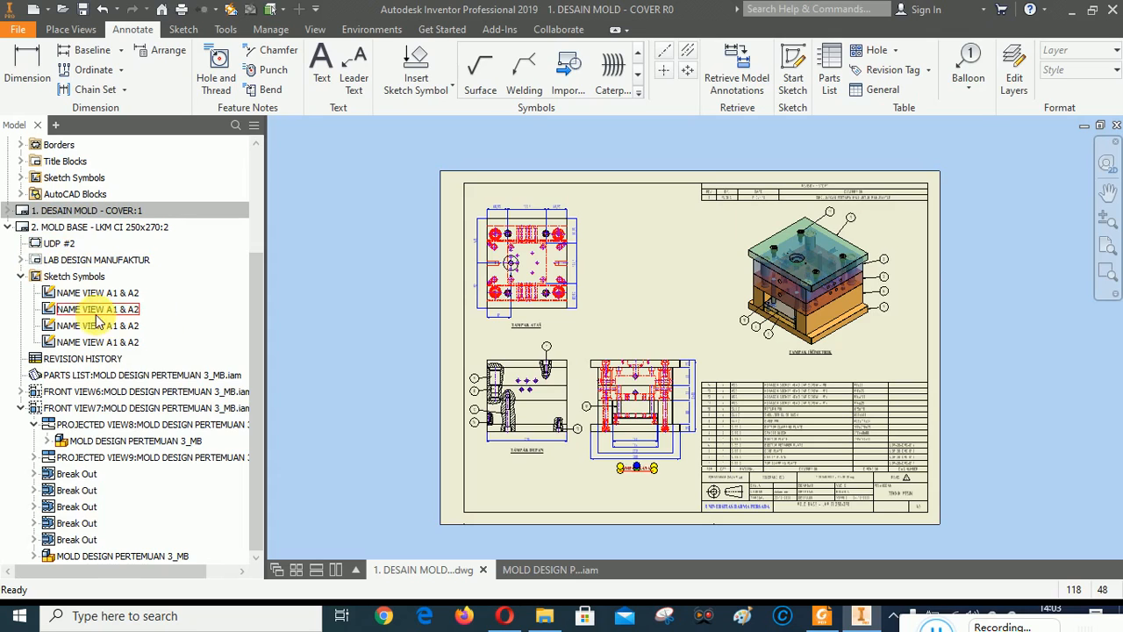
Open the field text of the mold base sheet's title block and set SKALA to 1 : 4.
click(20, 260)
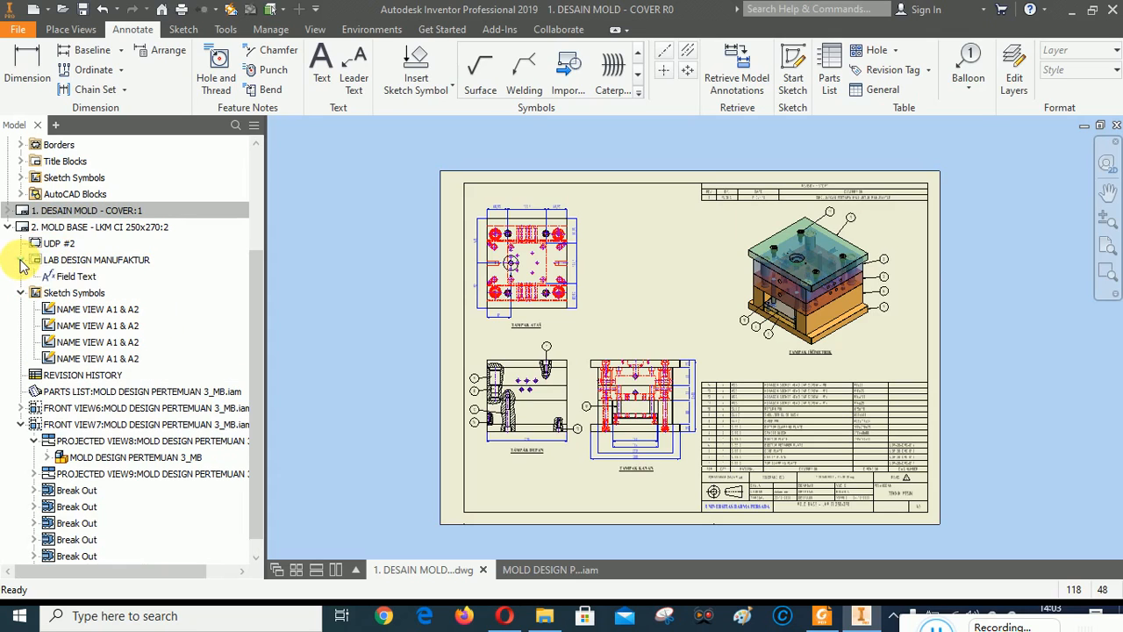
right_click(77, 281)
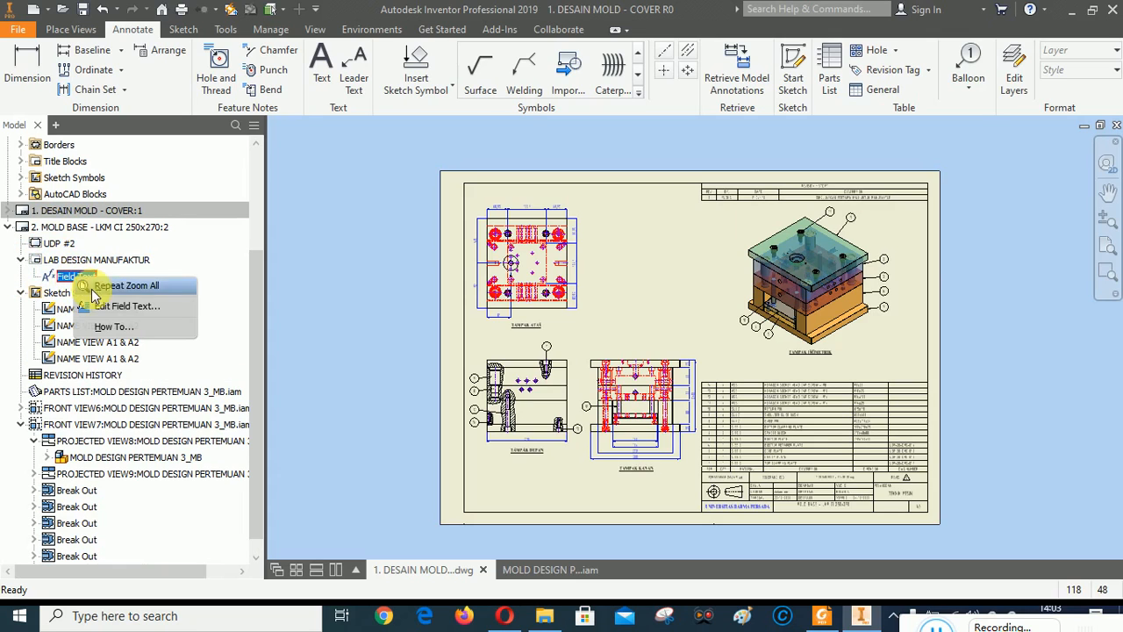
click(115, 307)
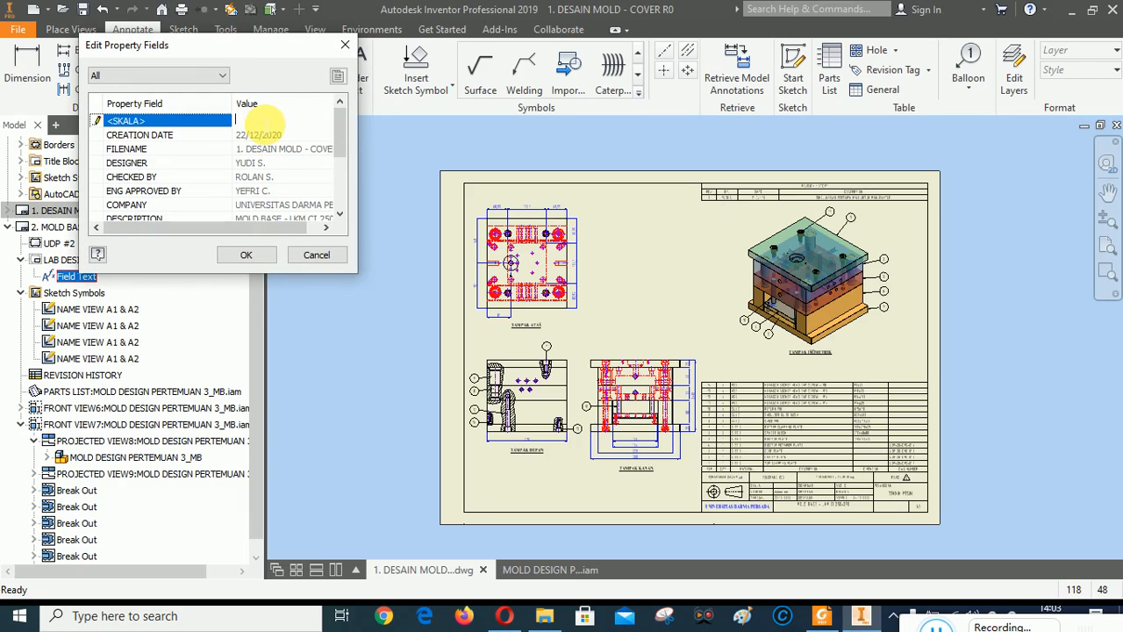
text(1)
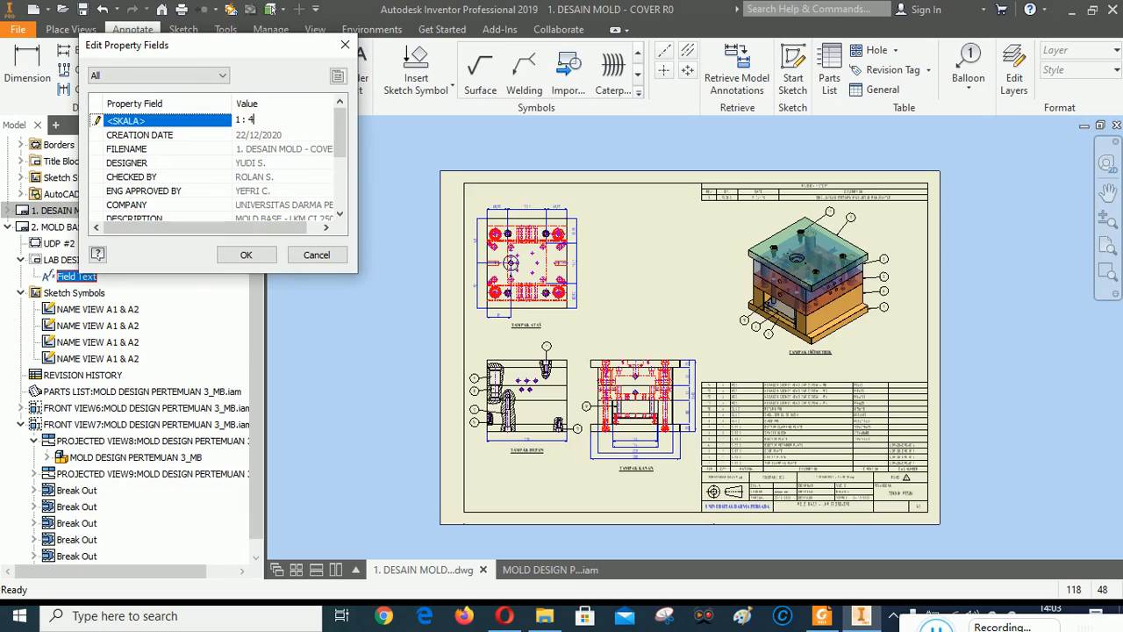
text( : 4)
Fill in NAMA GAMBAR as DETAIL DRAWING and NOMOR GAMBAR as UDP-20-DMC-01, and apply the title block fields.
drag(338, 132, 346, 180)
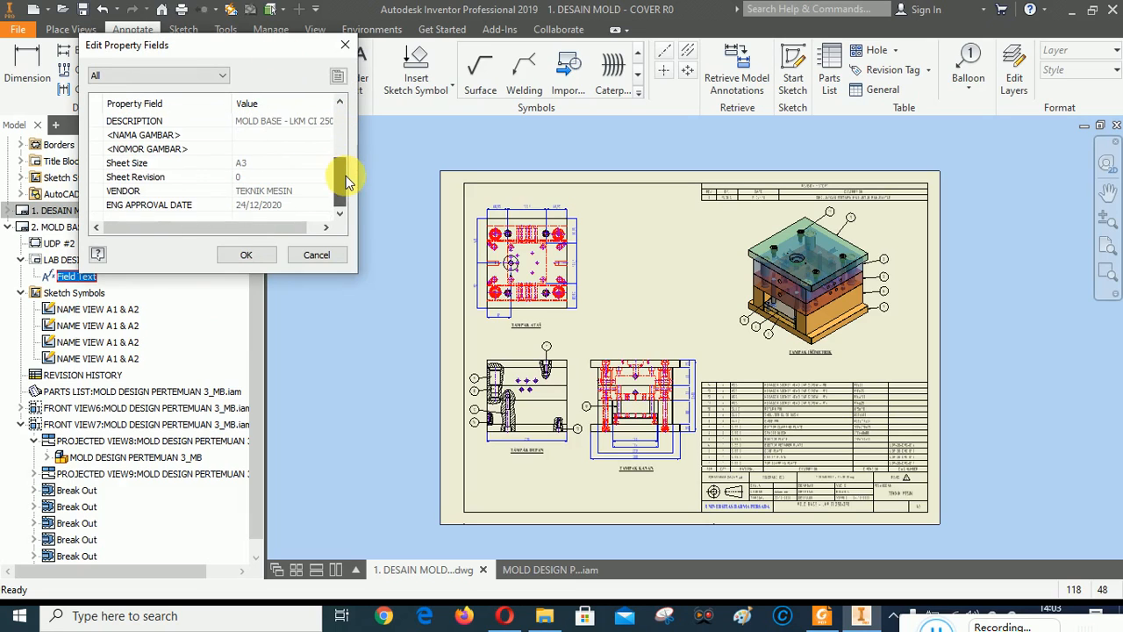
click(279, 135)
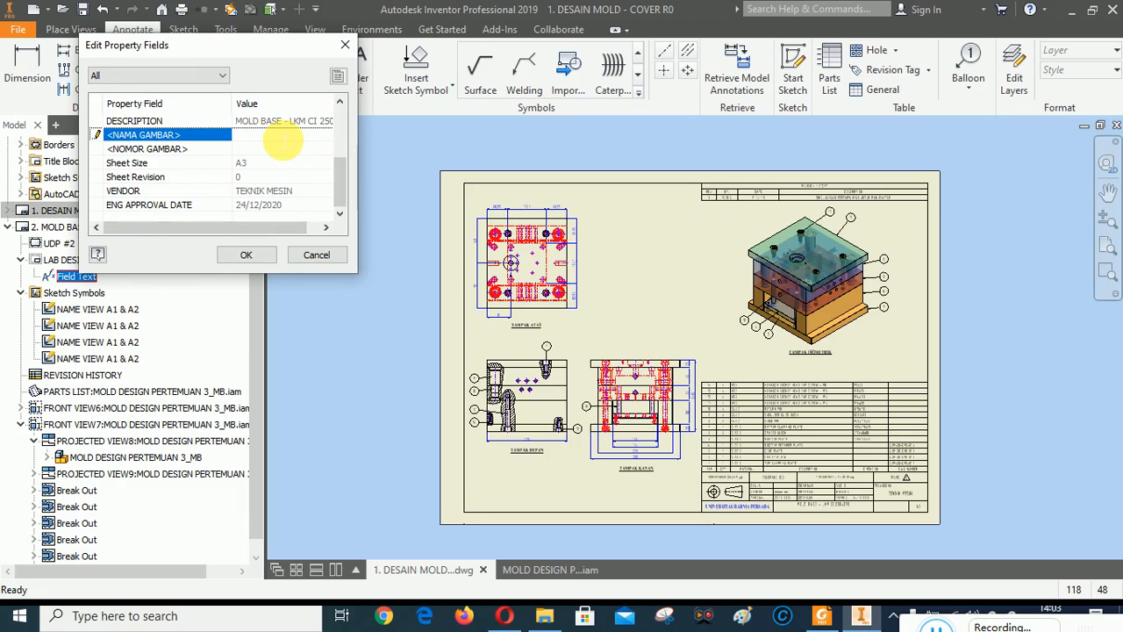
text(DETAIL DRAWING)
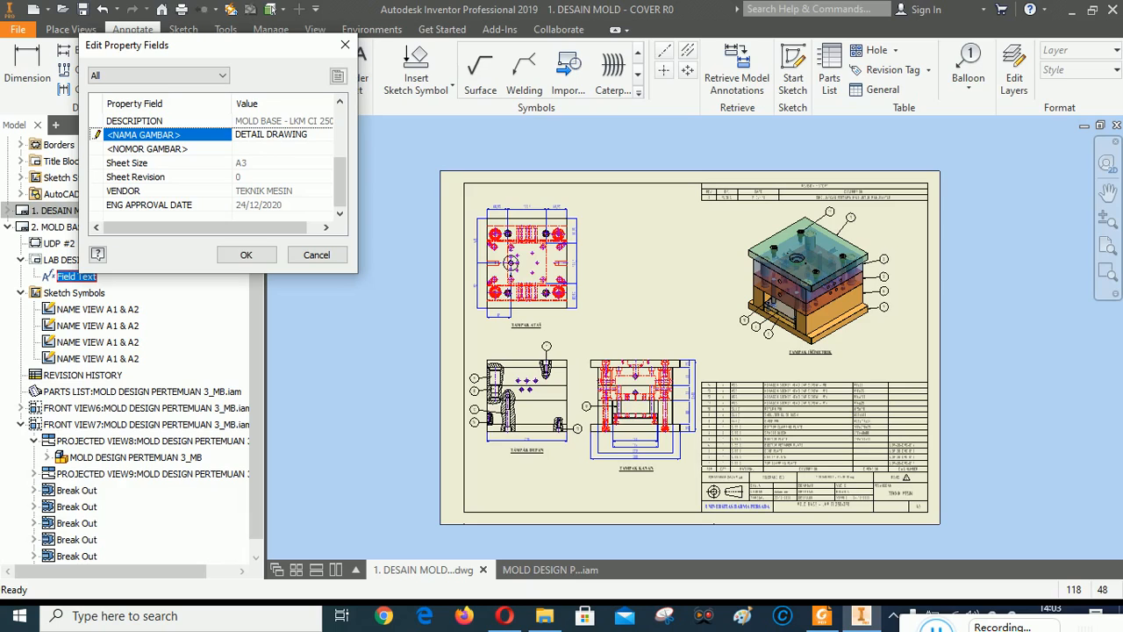
click(241, 149)
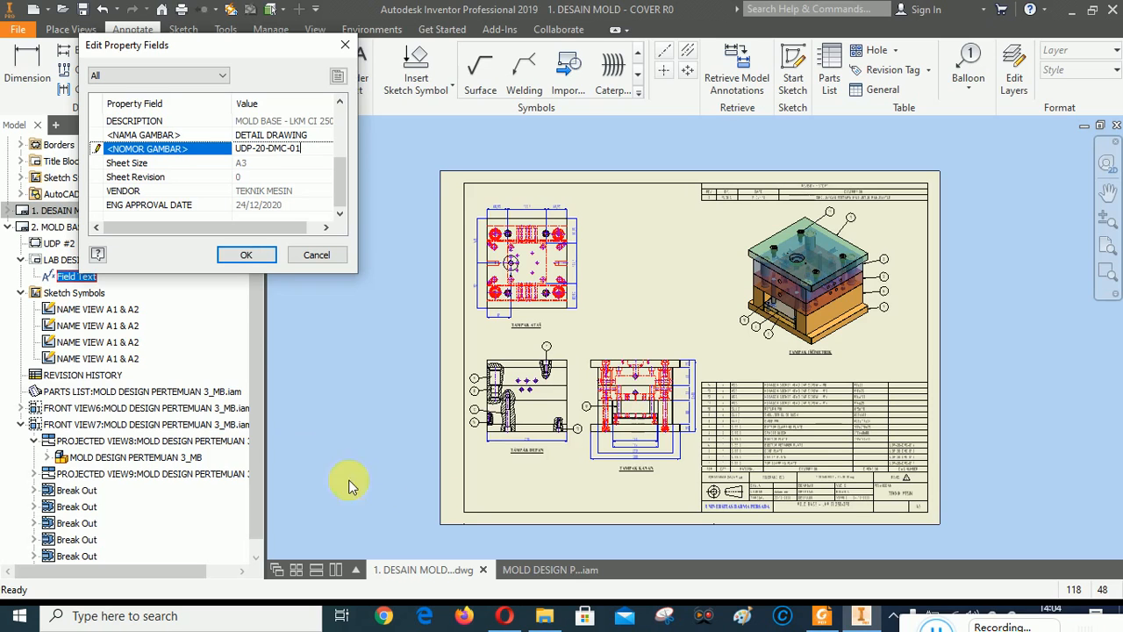
click(245, 254)
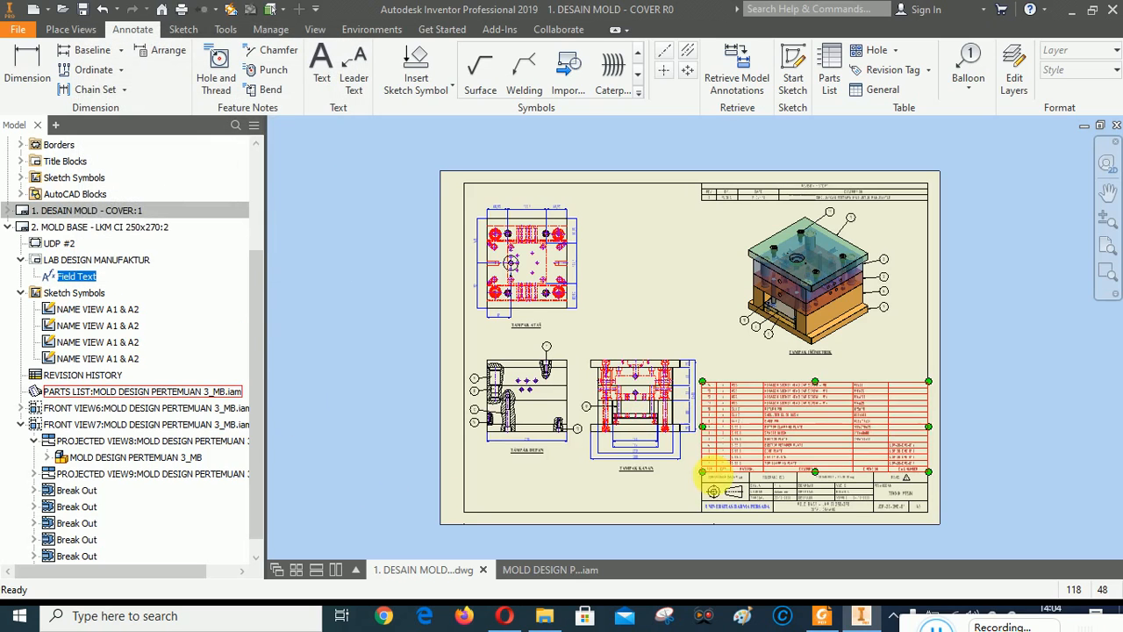
Check the filled-in title block on the sheet and save the drawing.
scroll(808, 519, down, 5)
scroll(525, 424, up, 2)
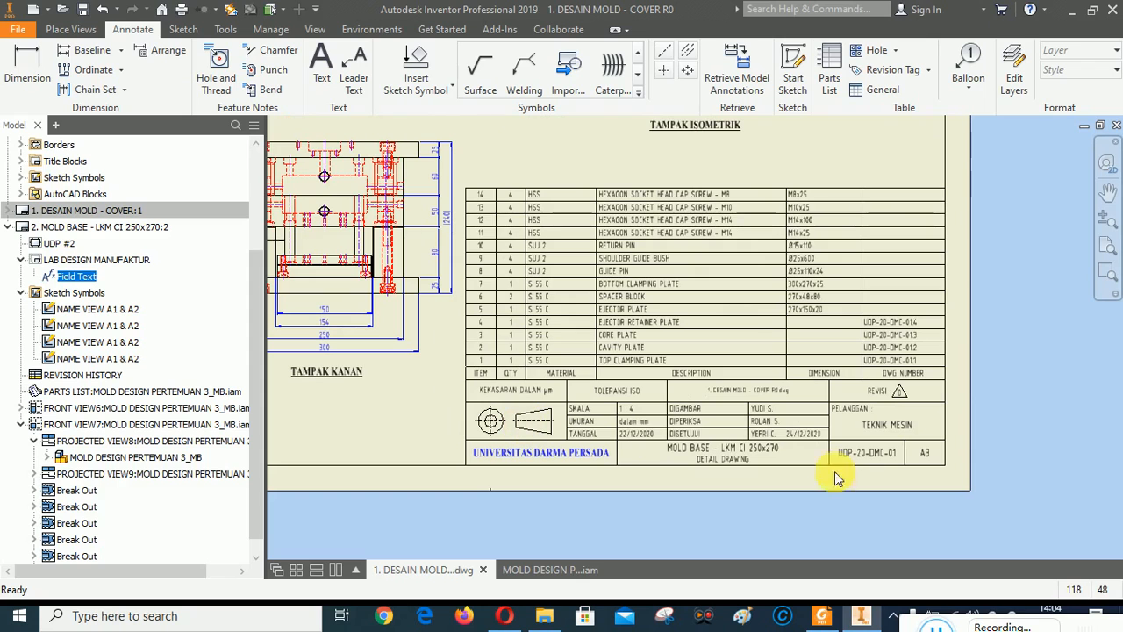
scroll(1010, 490, up, 3)
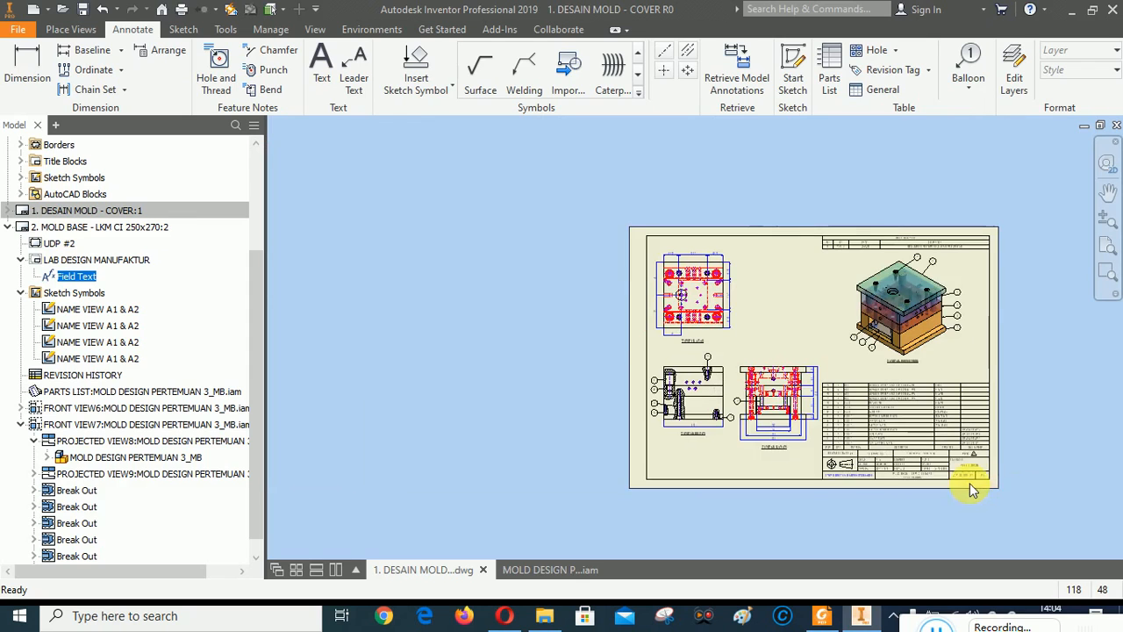
scroll(969, 483, down, 2)
click(1107, 246)
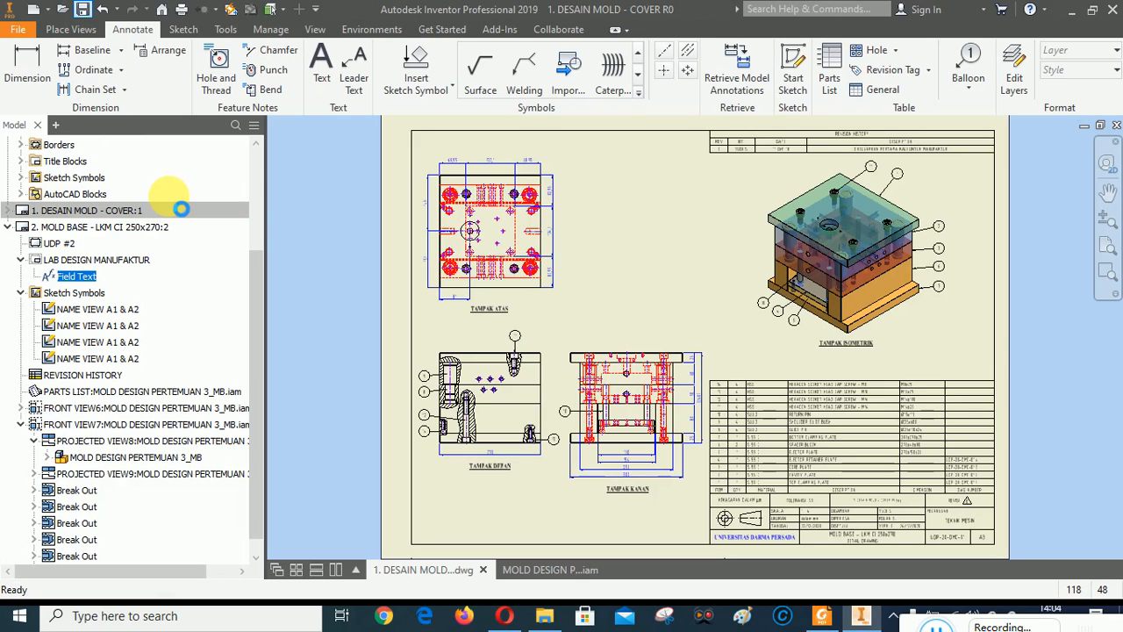
click(180, 208)
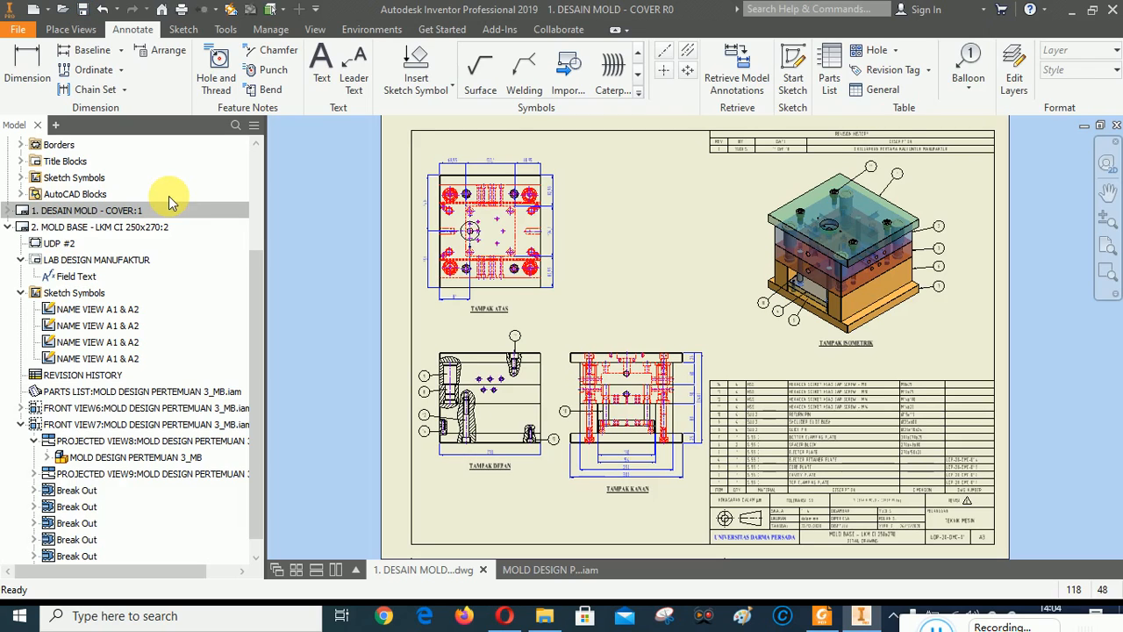
Compare the mold base's drawing number in the cover sheet's parts list with the number in the mold base sheet's title block.
click(90, 261)
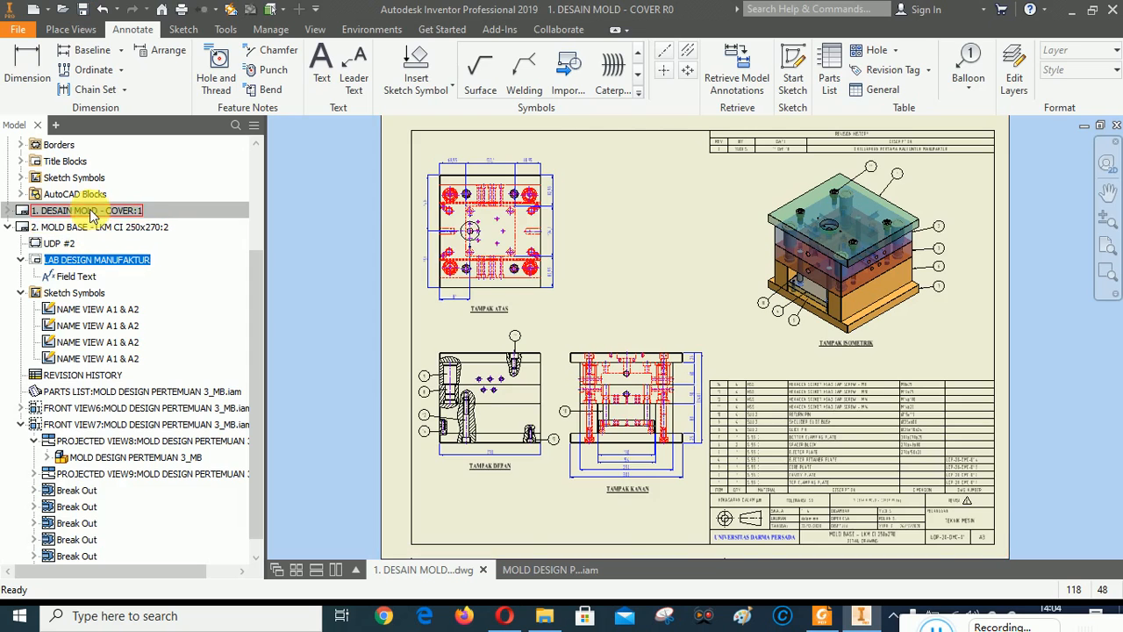
double_click(84, 211)
scroll(758, 330, down, 2)
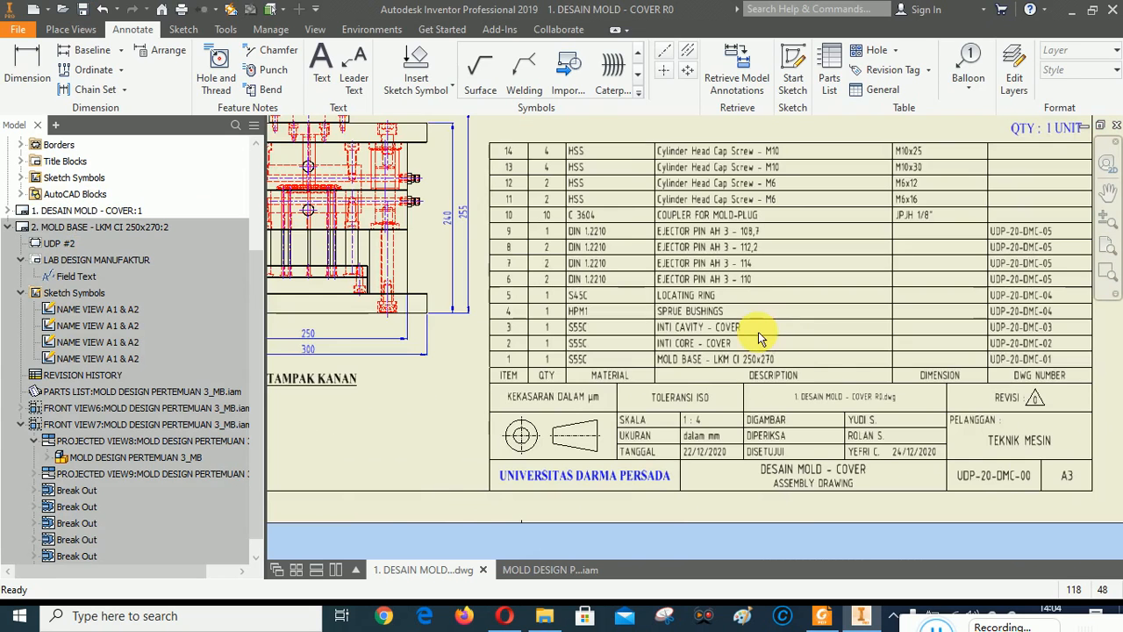
scroll(1049, 342, up, 3)
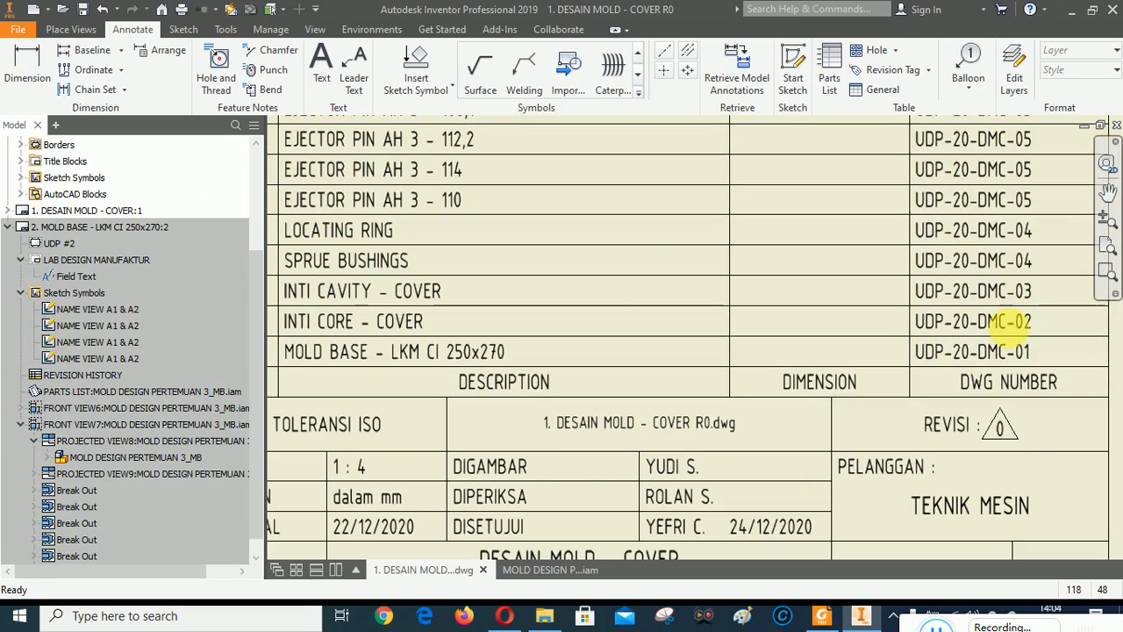
double_click(91, 226)
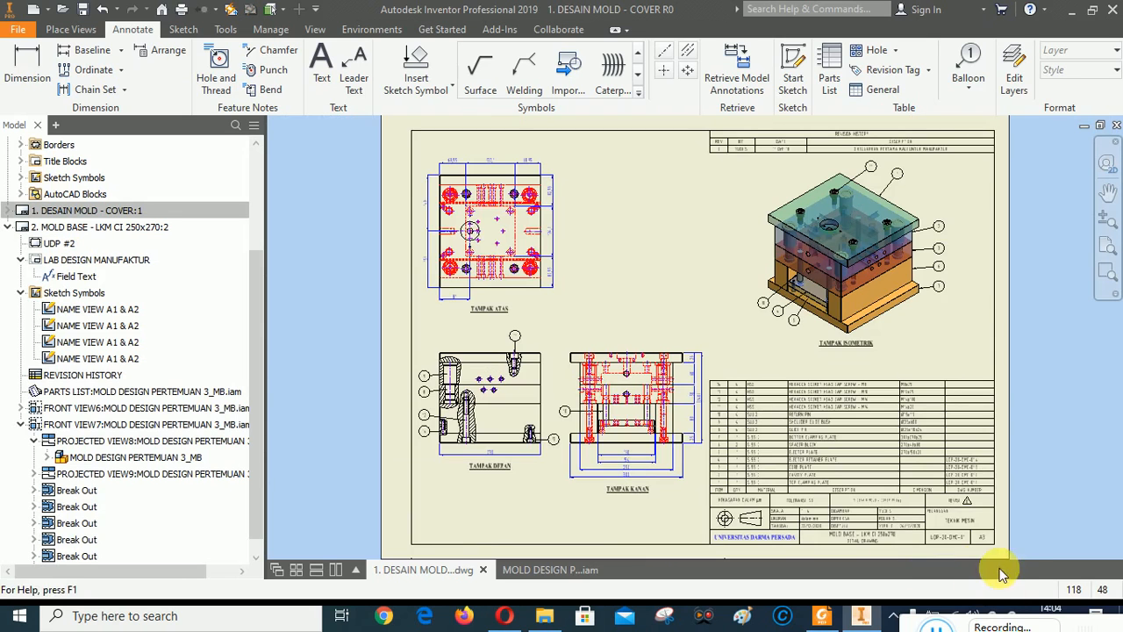
scroll(964, 555, up, 5)
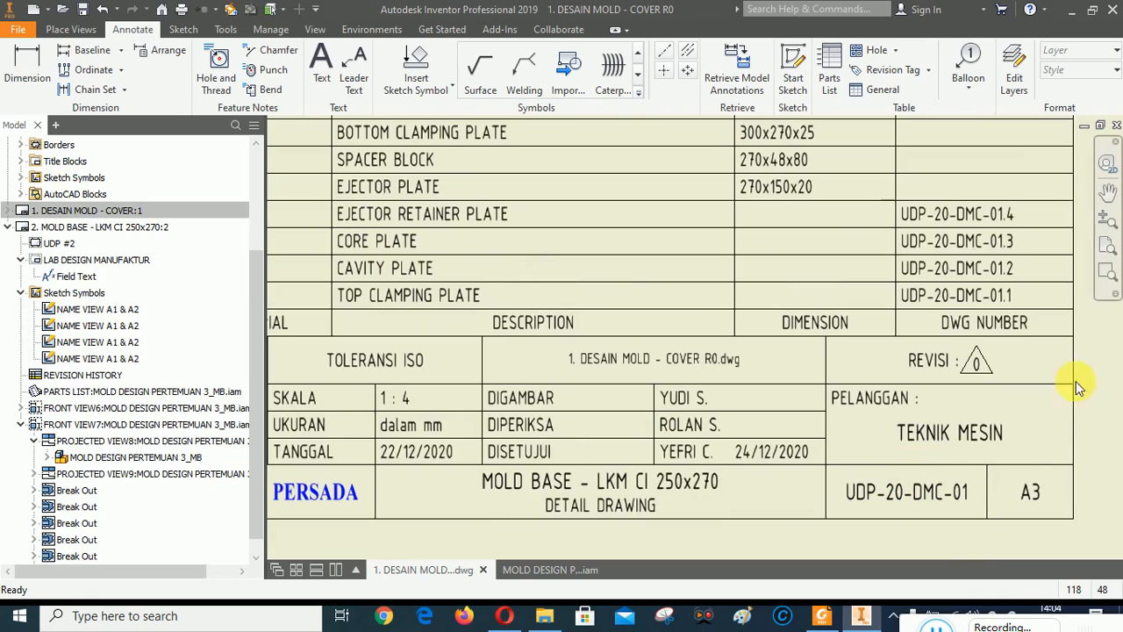
click(1107, 247)
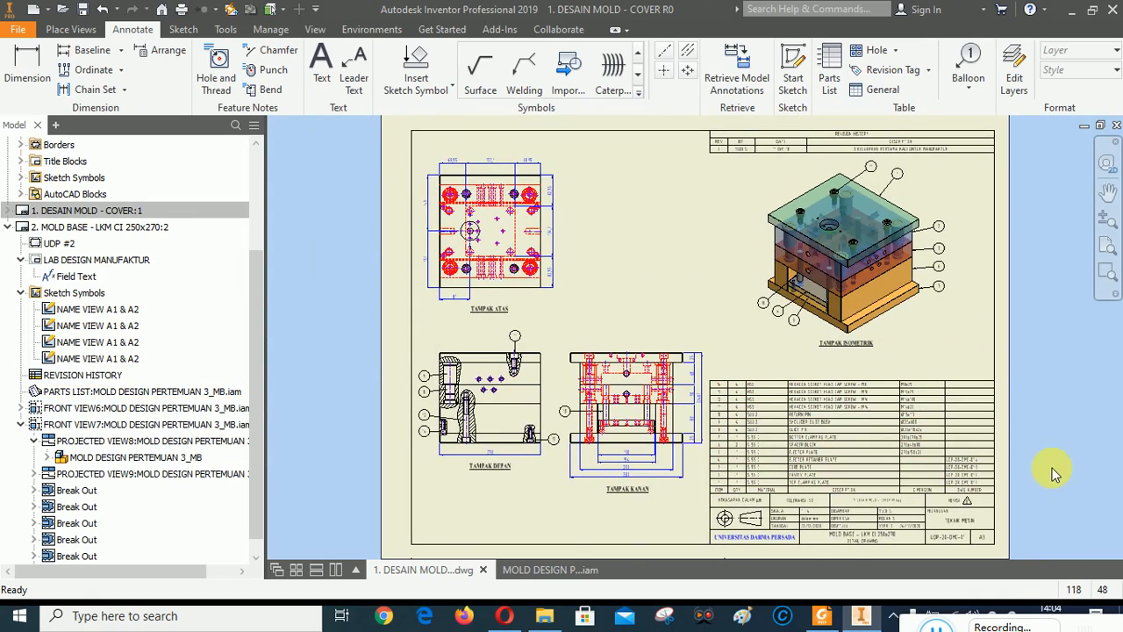
Insert the QTY 2 sketch symbol above the parts list with the UNIT value 1 UNIT.
scroll(1054, 474, down, 3)
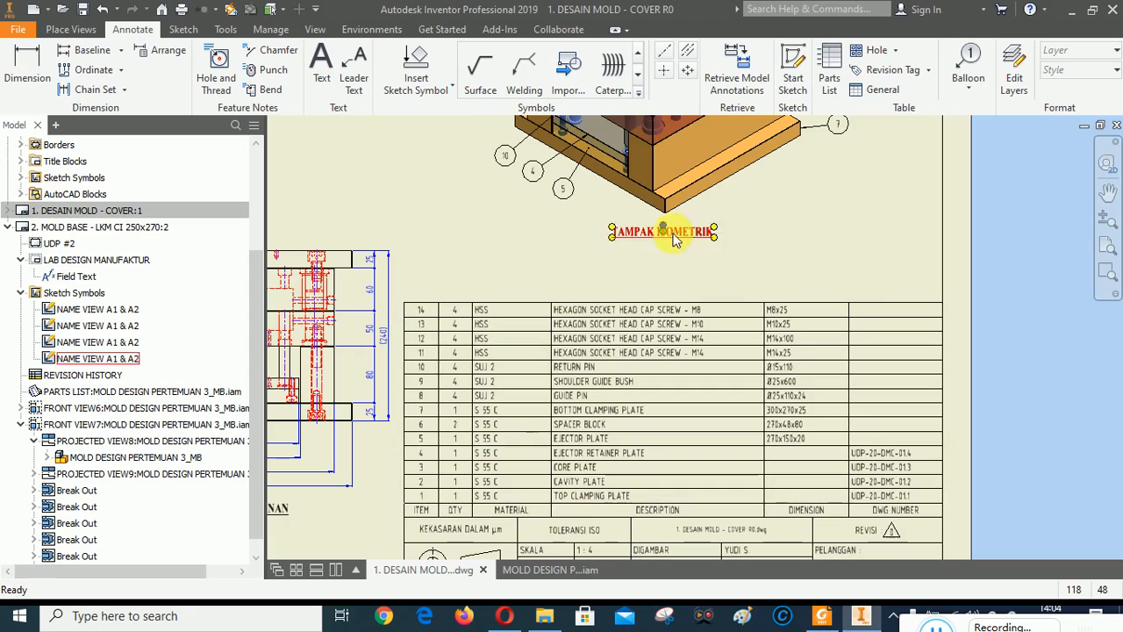
click(418, 54)
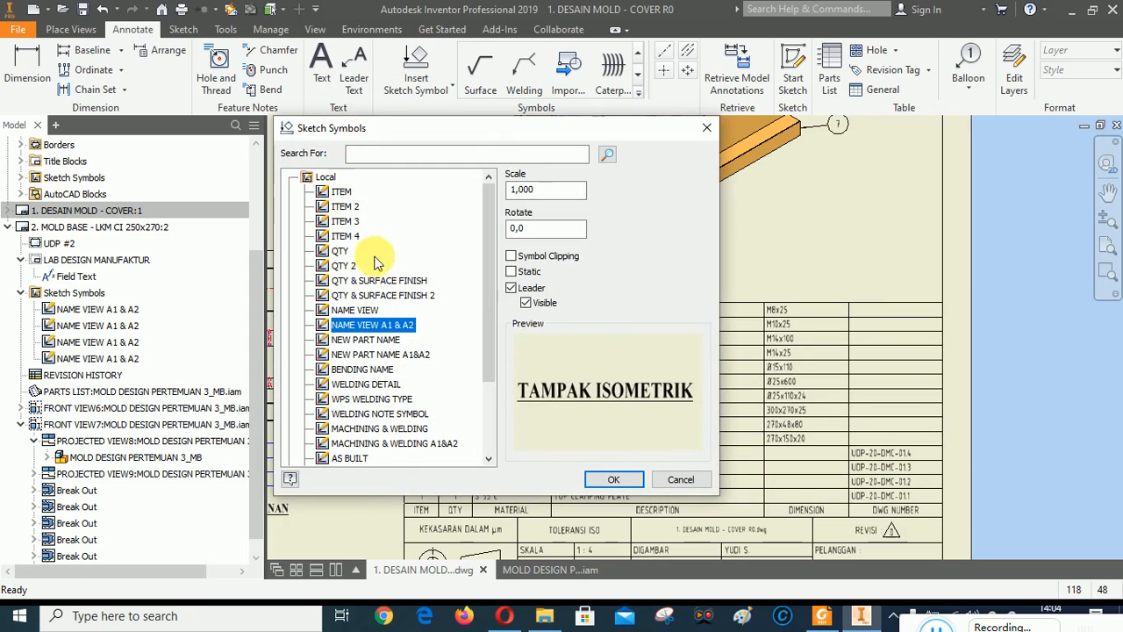
click(342, 251)
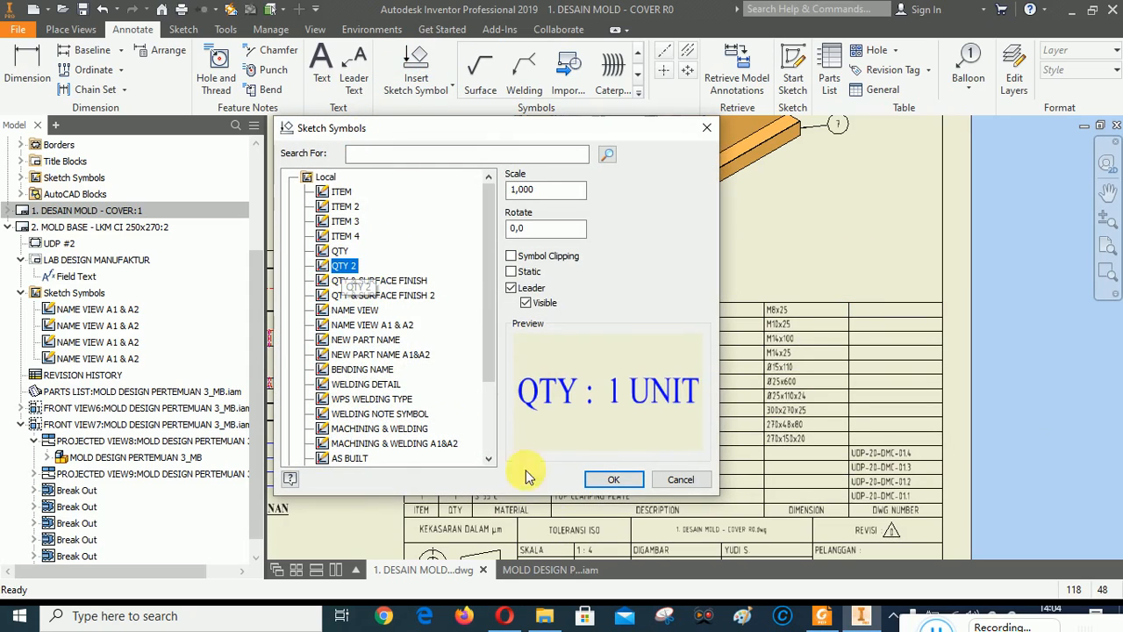
click(614, 479)
click(920, 290)
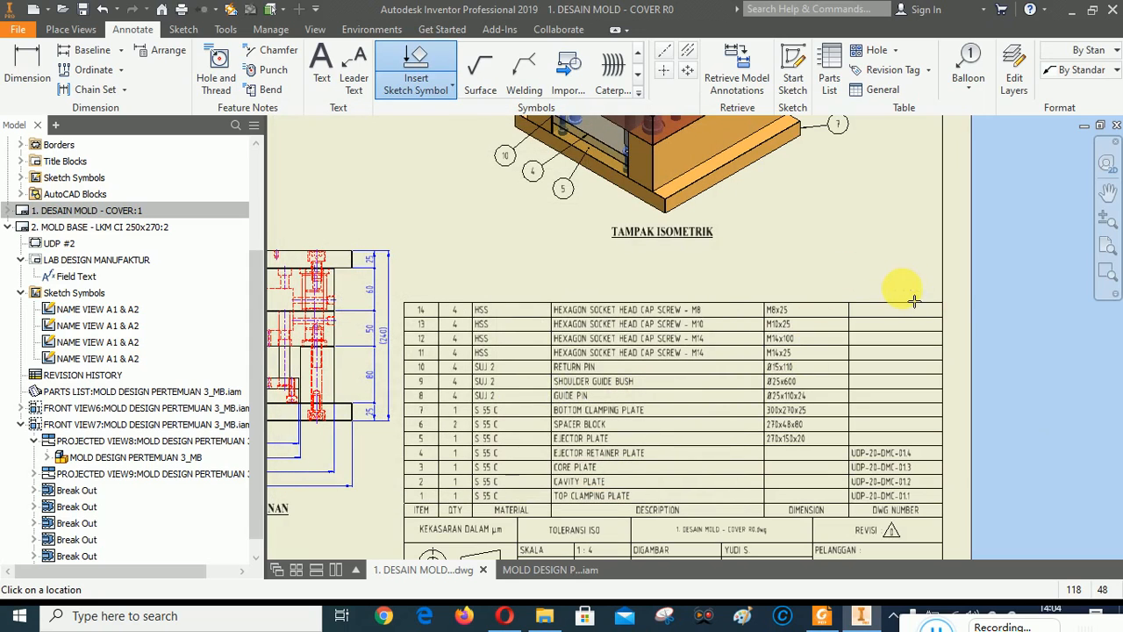
right_click(913, 301)
click(972, 291)
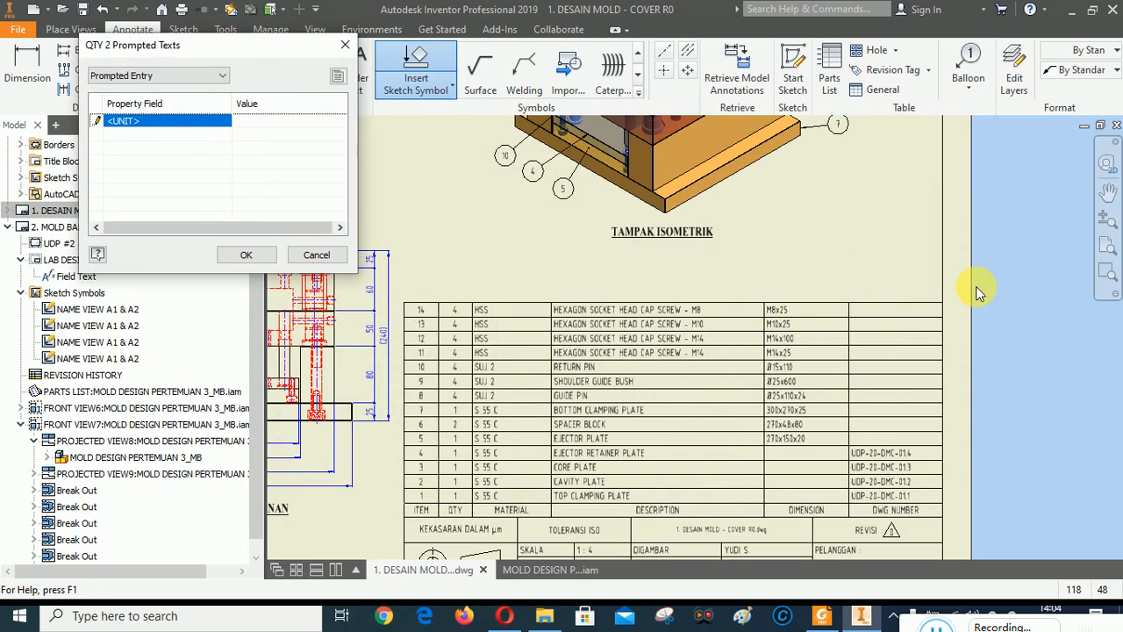
text(1 UNIT)
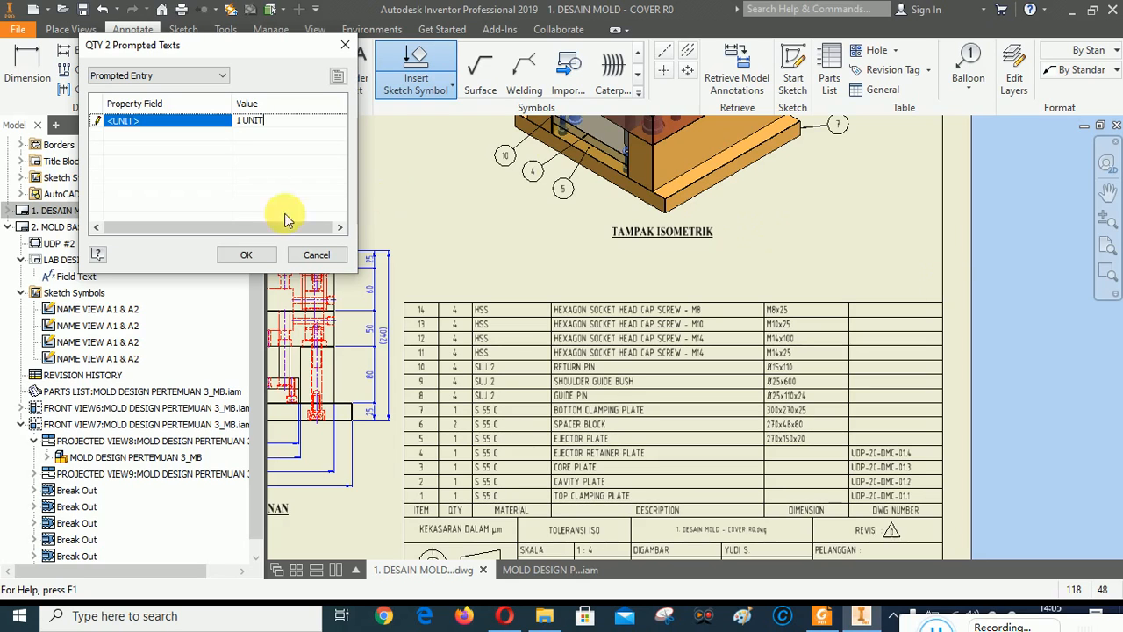
click(247, 255)
right_click(849, 259)
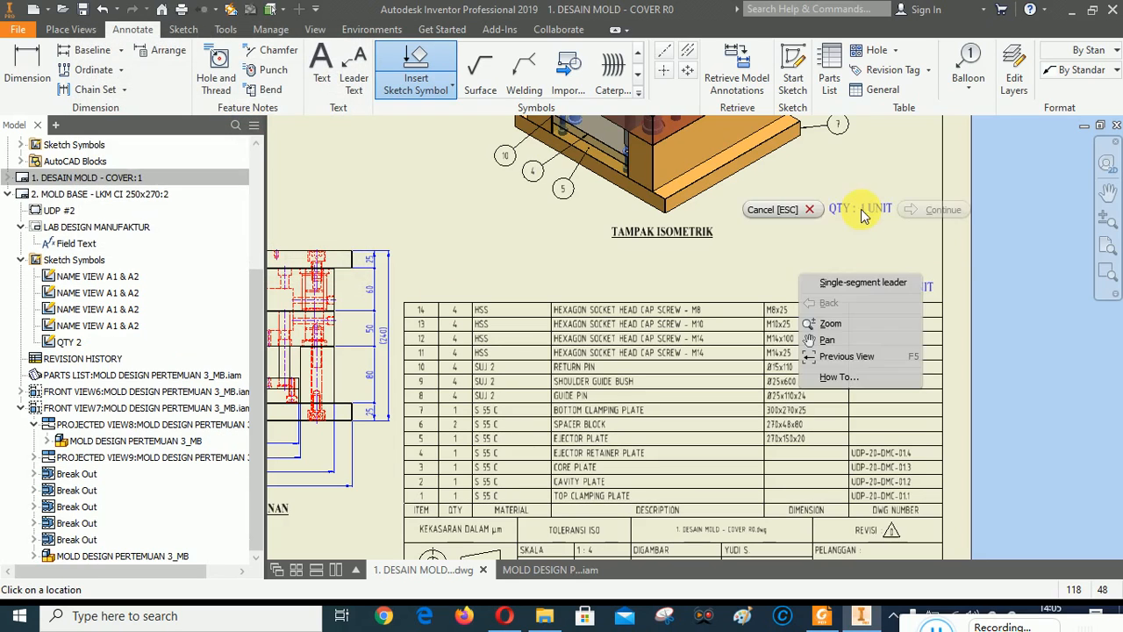
click(799, 210)
Nudge the quantity label slightly closer to the upper edge of the parts list.
scroll(857, 239, up, 5)
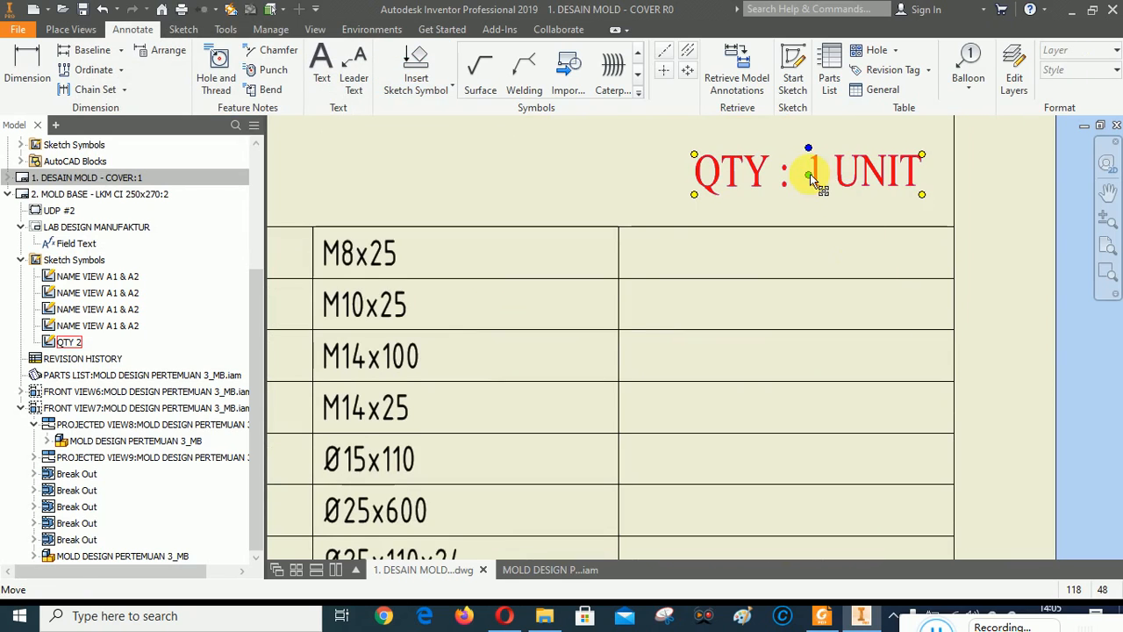
drag(810, 174, 813, 183)
key(Escape)
scroll(836, 285, down, 6)
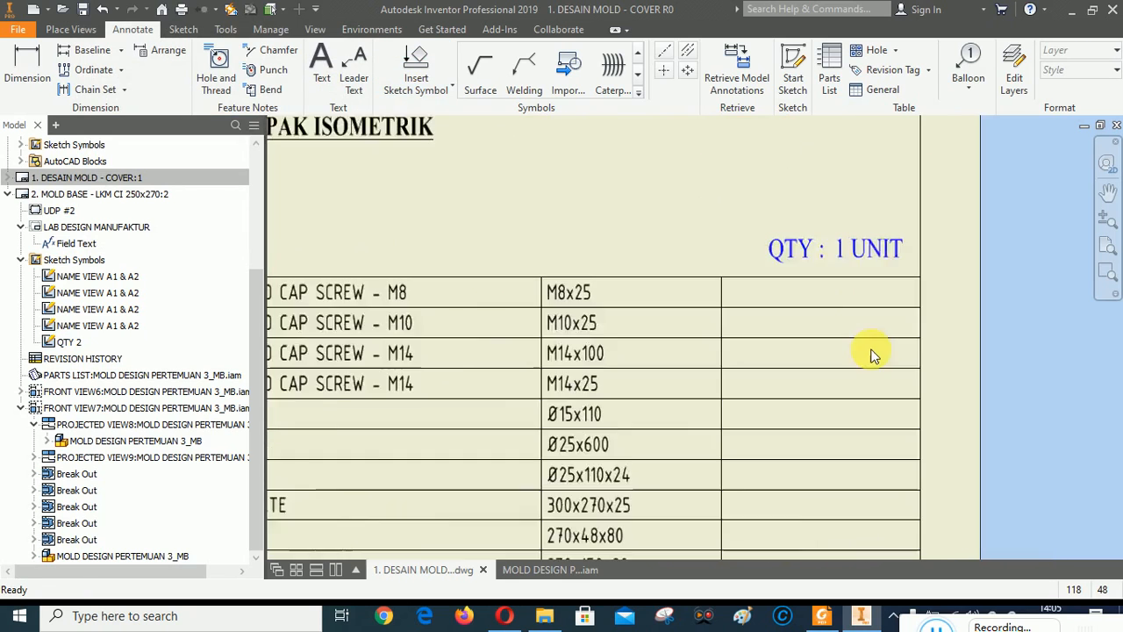
Select the revision history table and check the date entered in the sheet's title block.
scroll(862, 296, up, 2)
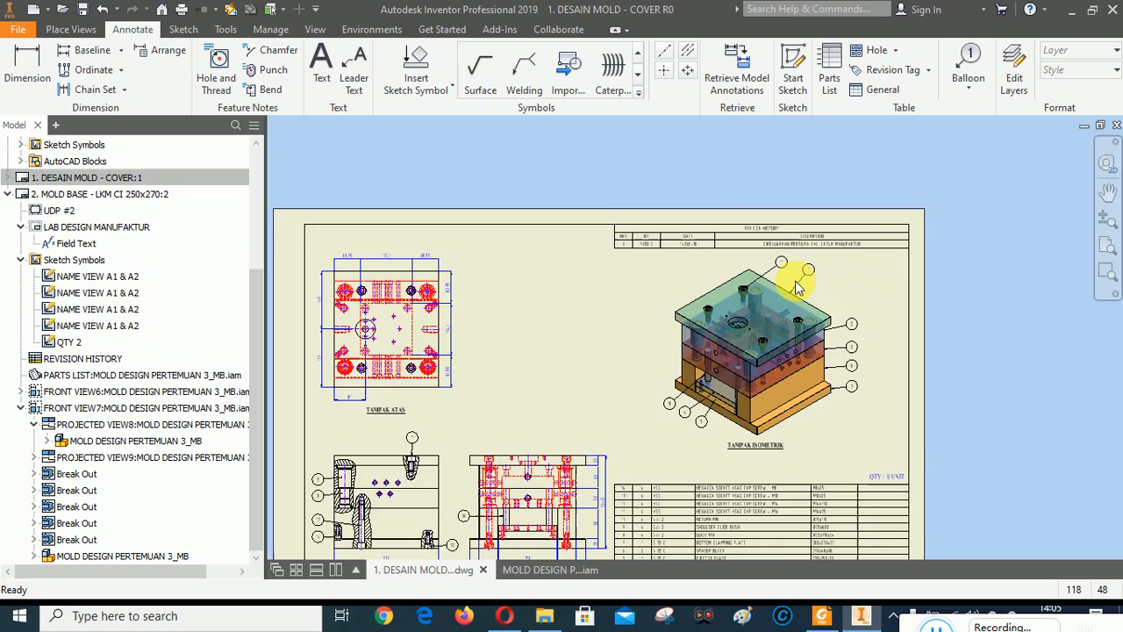
scroll(780, 263, up, 3)
click(613, 228)
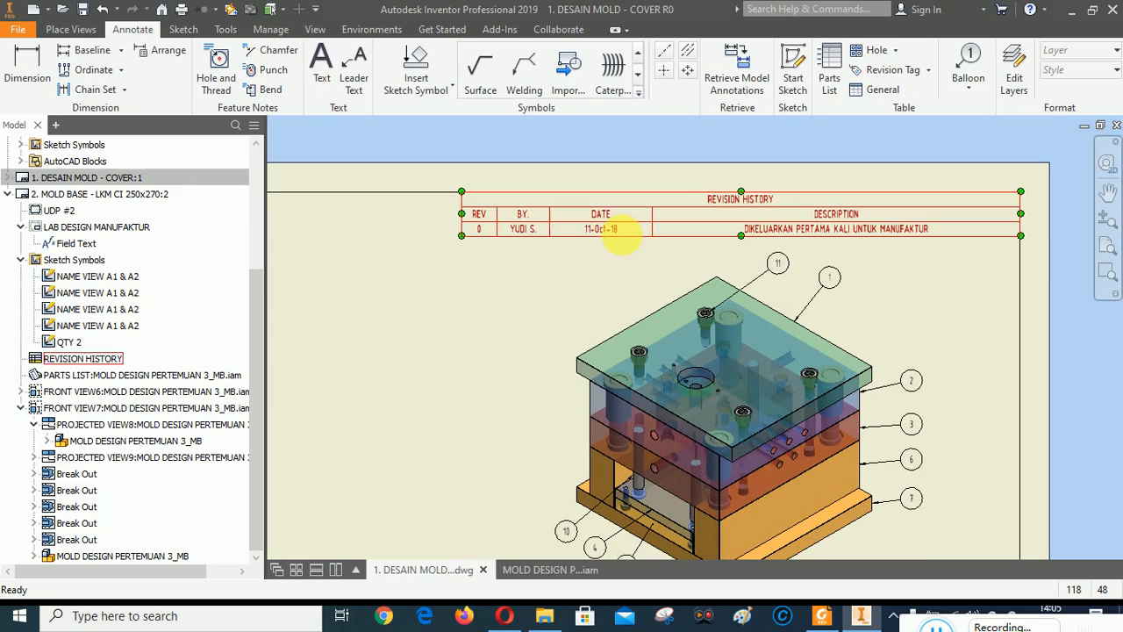
right_click(613, 227)
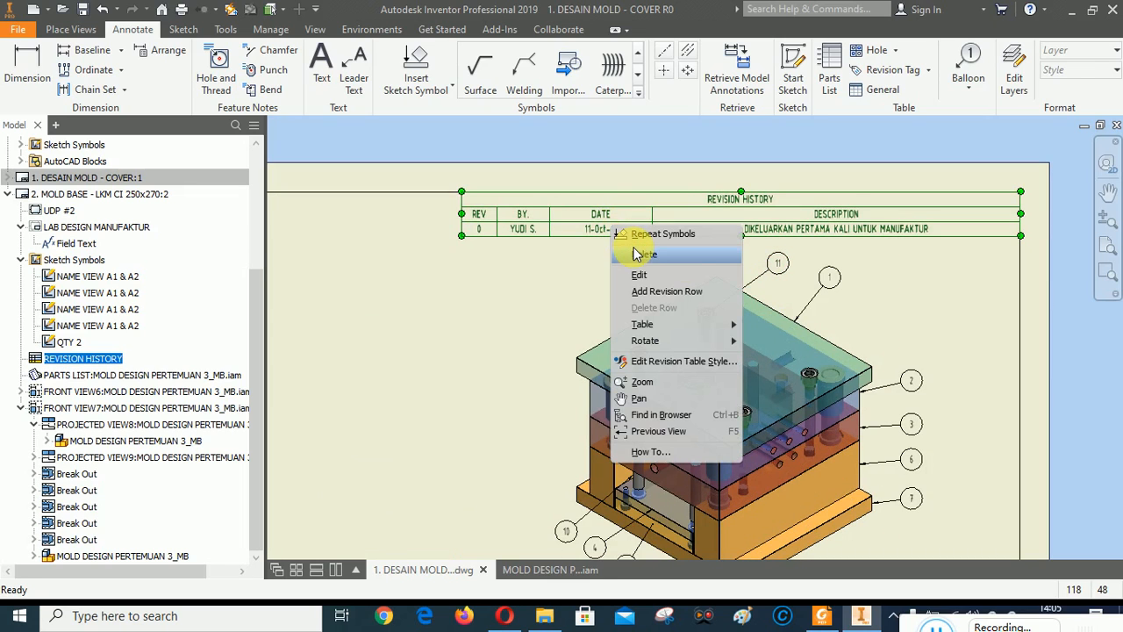
click(952, 295)
scroll(718, 356, down, 5)
scroll(718, 355, up, 4)
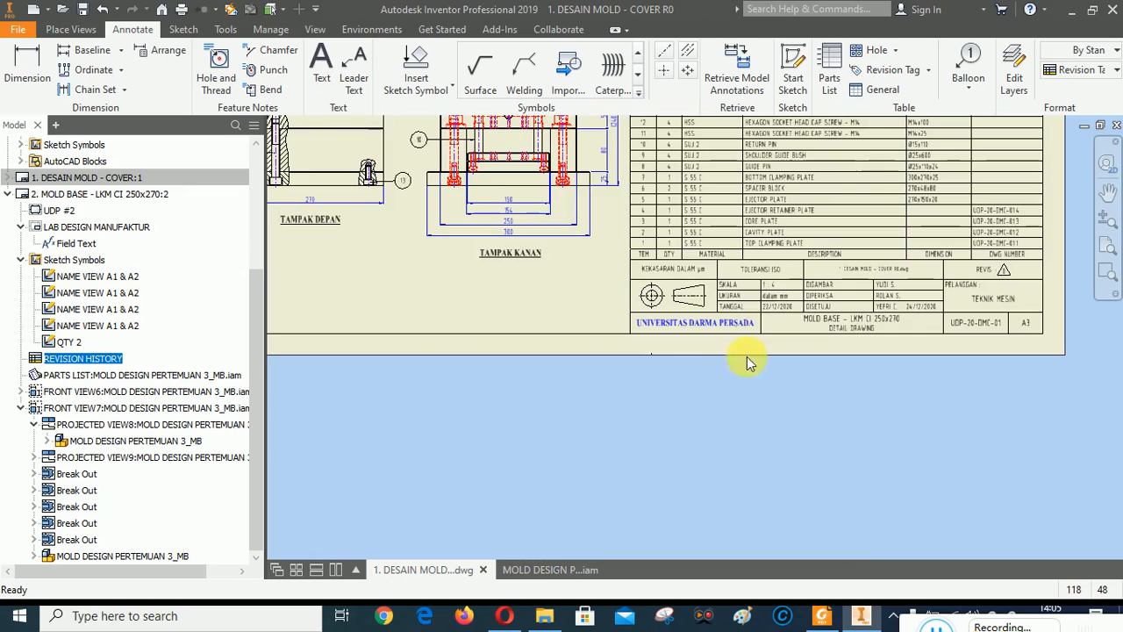
scroll(726, 377, down, 3)
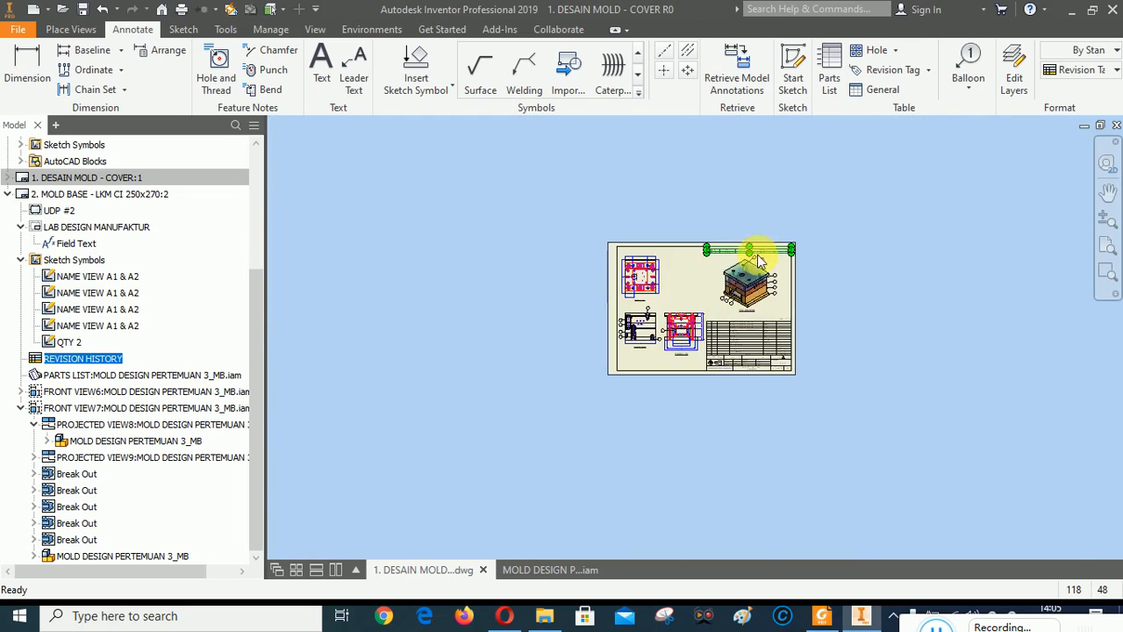
Set the date of revision 0 in the revision history table to 22/12/2020.
scroll(733, 167, up, 4)
right_click(632, 254)
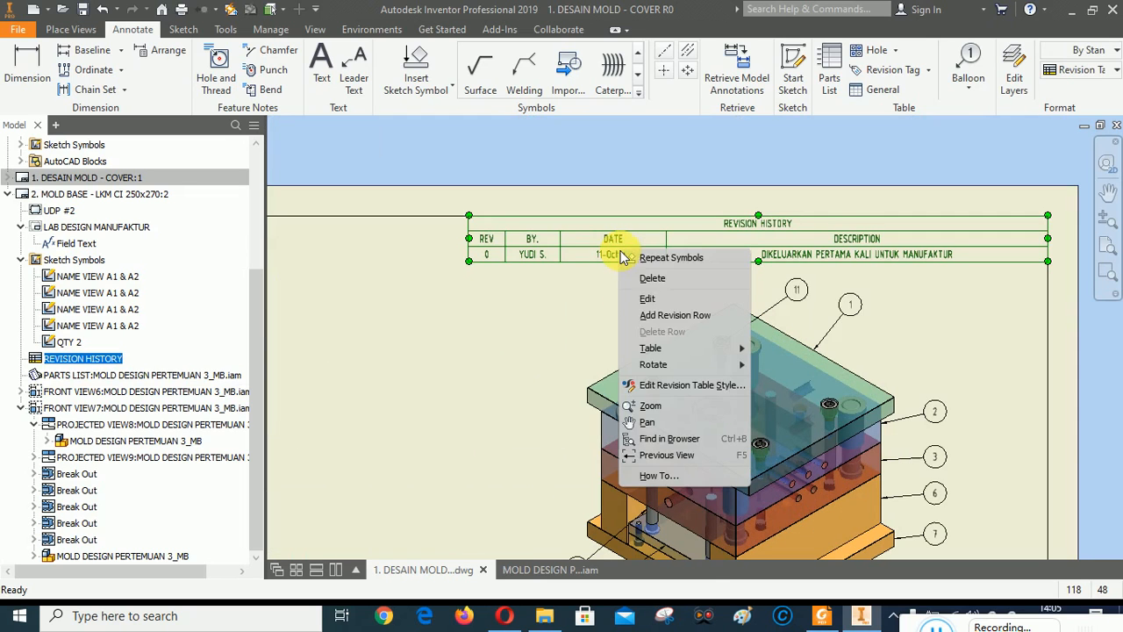
click(651, 298)
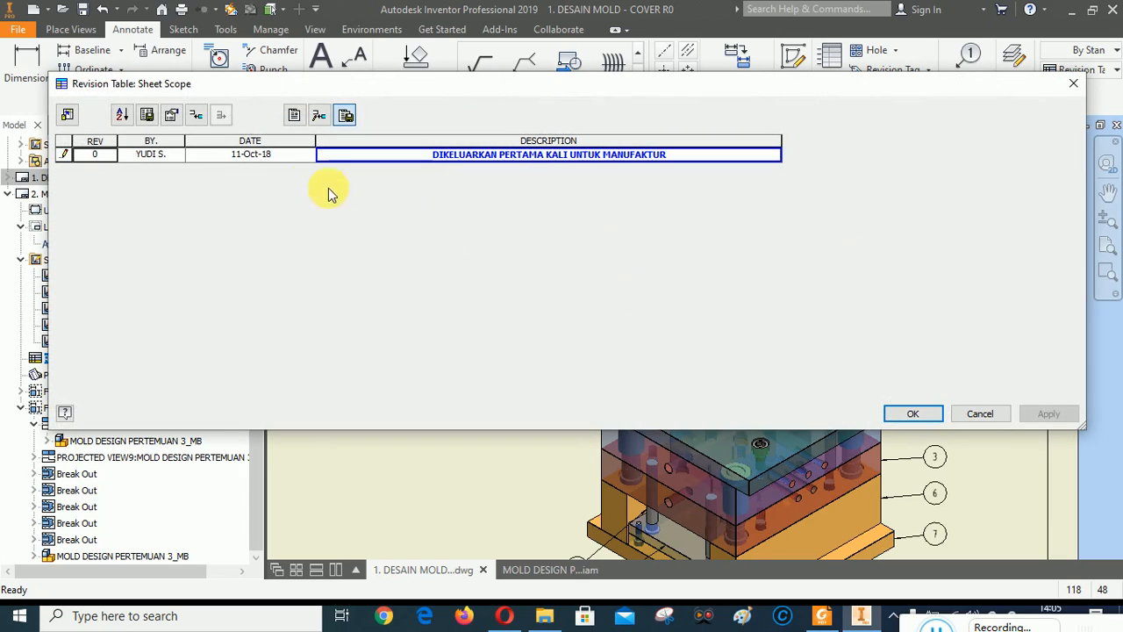
click(289, 157)
text(22/12/2020)
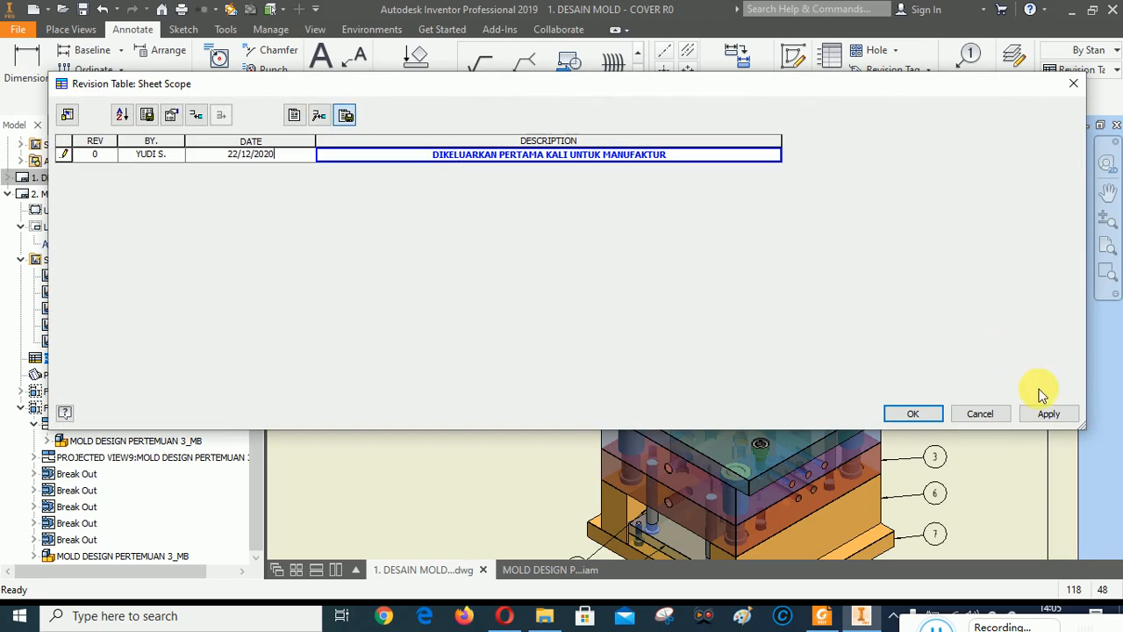
click(1046, 413)
click(935, 424)
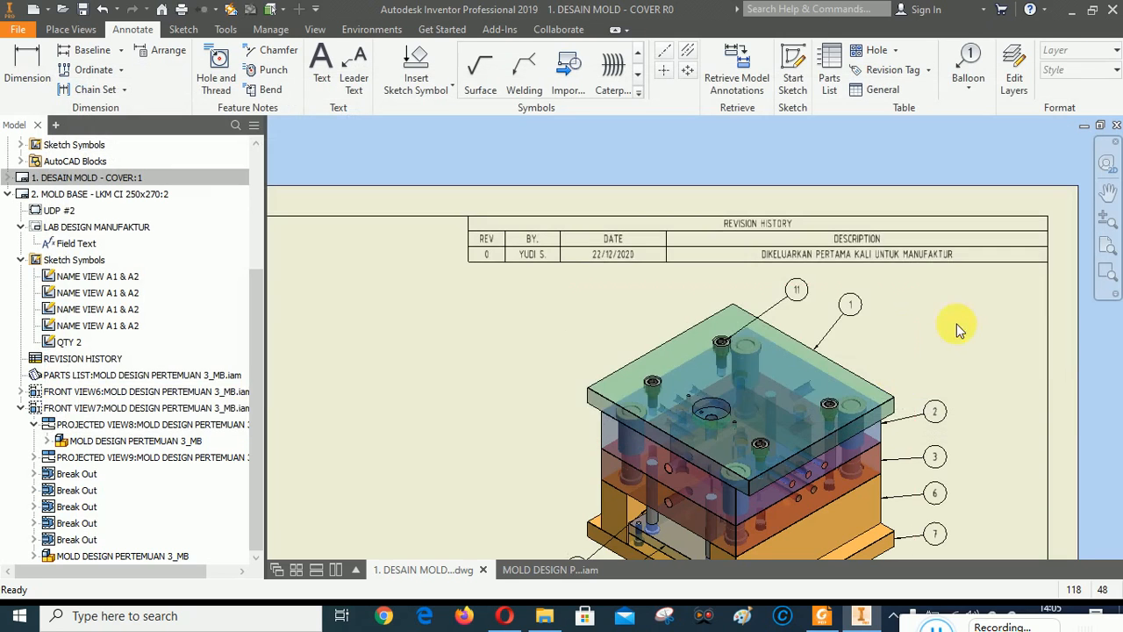
Align balloons 2, 3, 6 and 7 of the isometric view to the mold base's vertical side edge.
scroll(602, 261, down, 4)
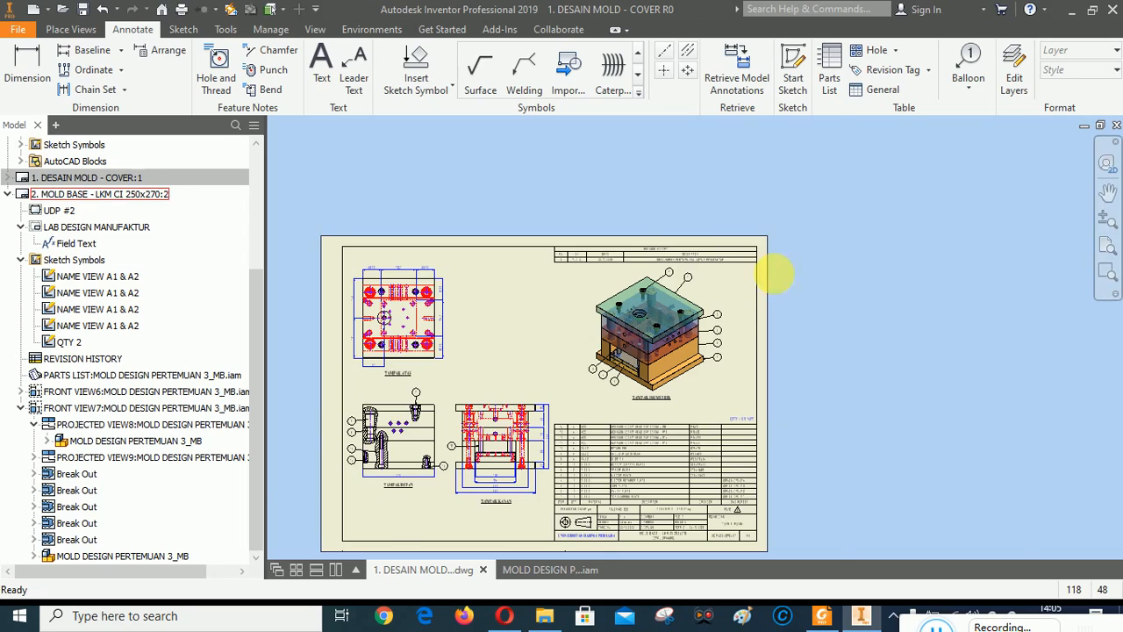
scroll(773, 280, up, 5)
scroll(649, 387, down, 2)
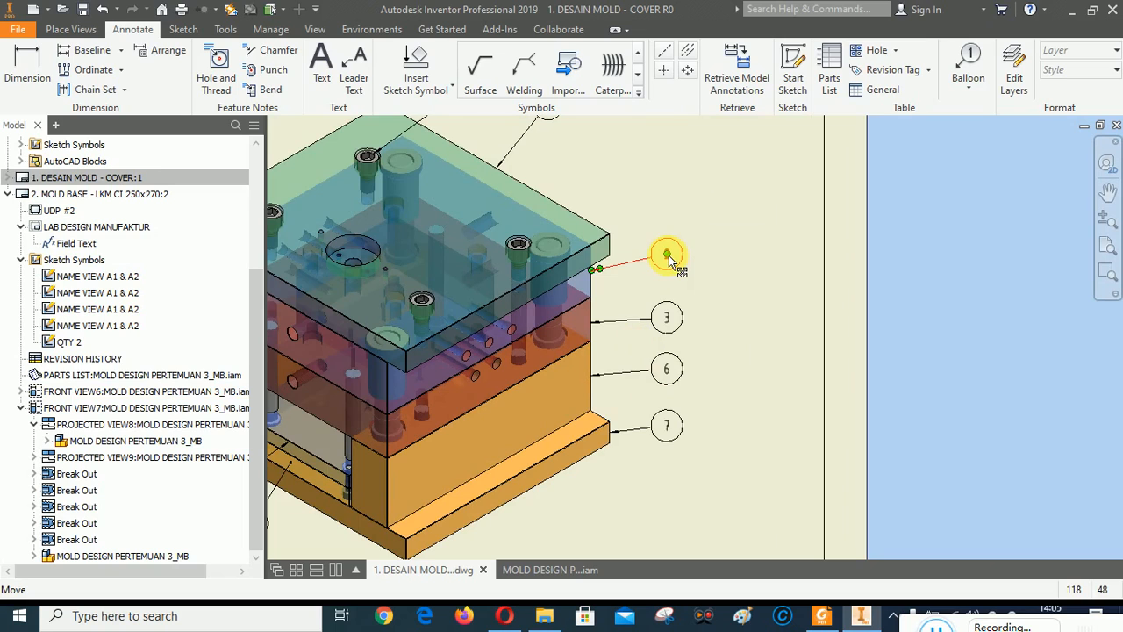
click(669, 256)
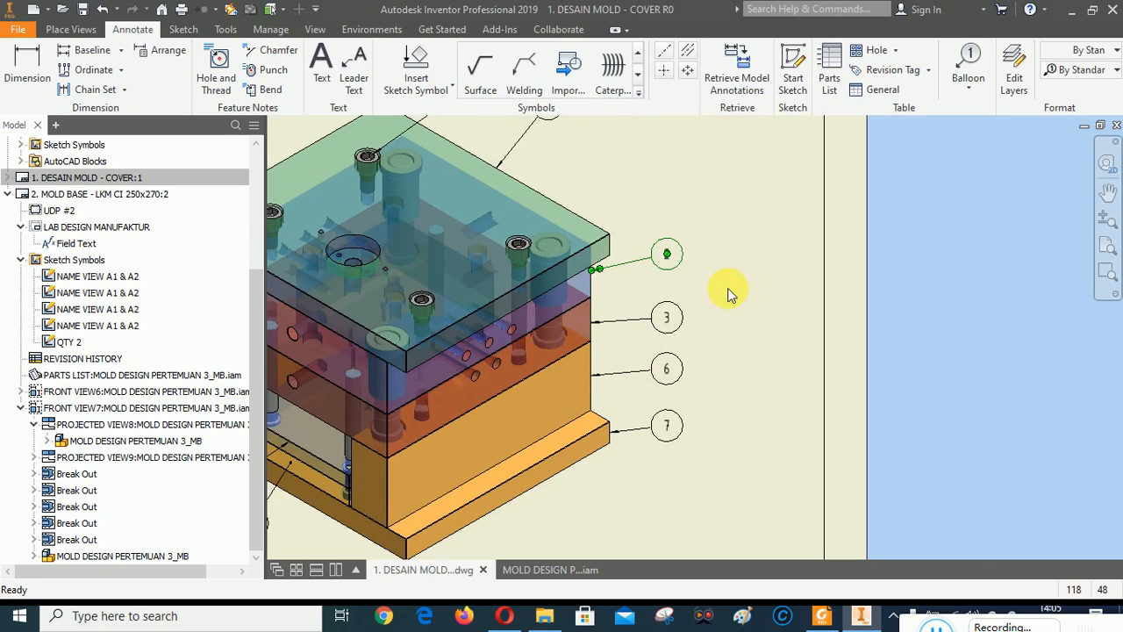
ctrl+click(667, 318)
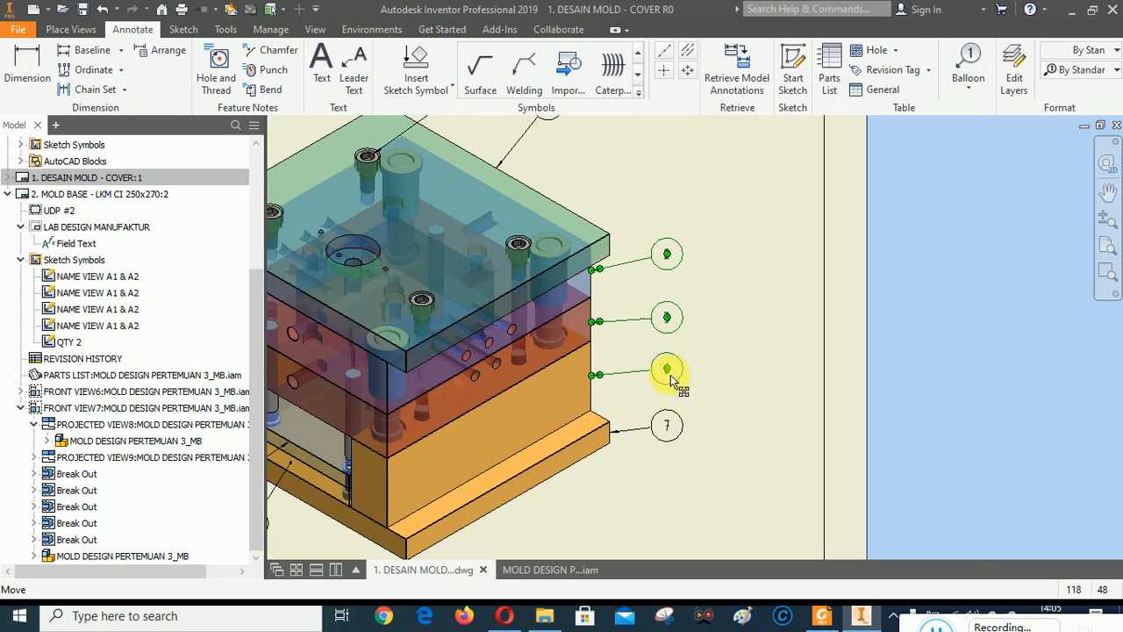
ctrl+click(669, 372)
right_click(670, 429)
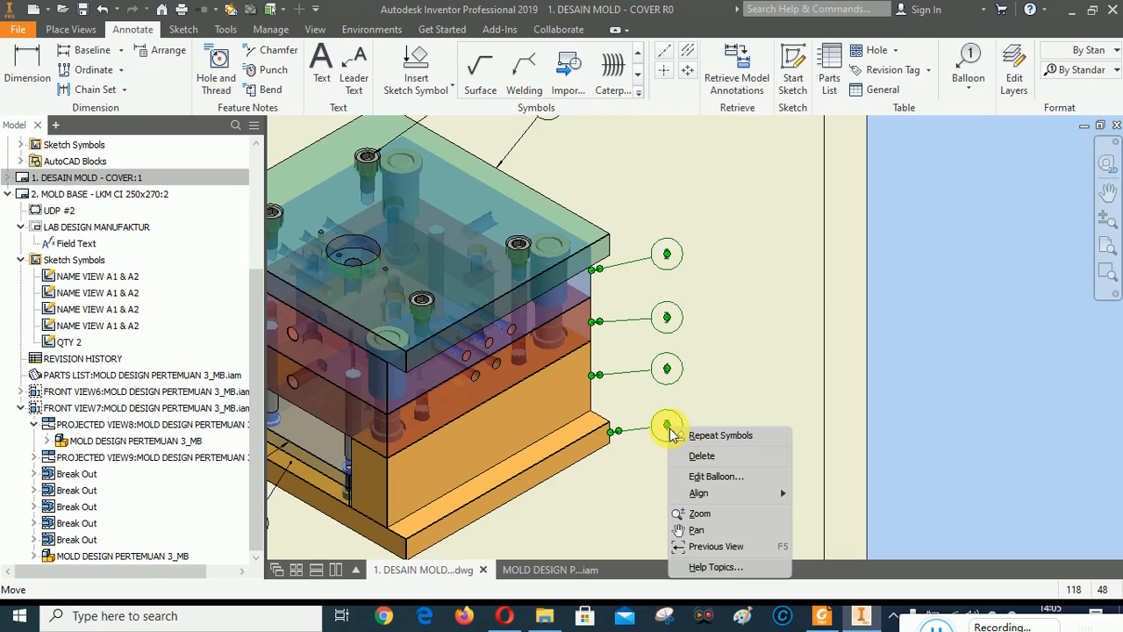
mouse_move(700, 497)
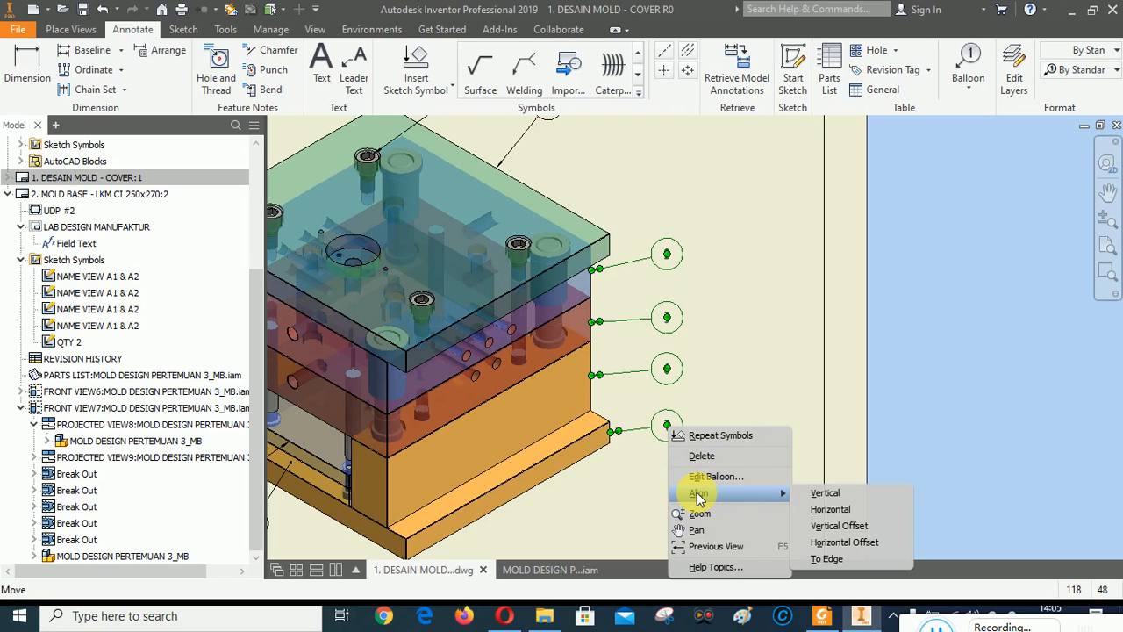
click(824, 558)
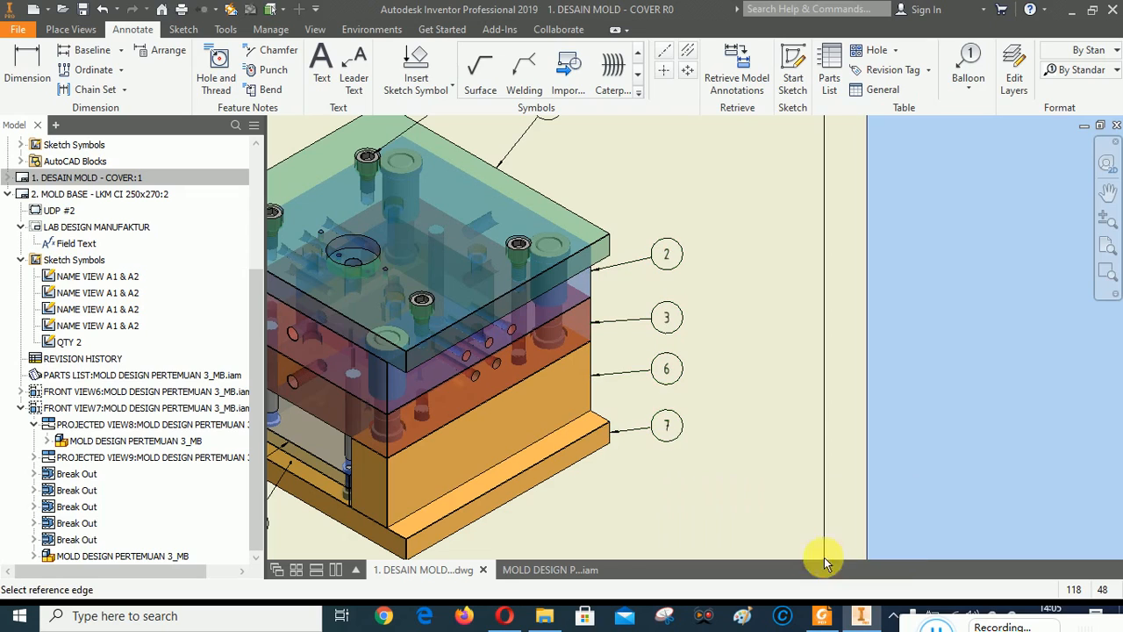
click(590, 356)
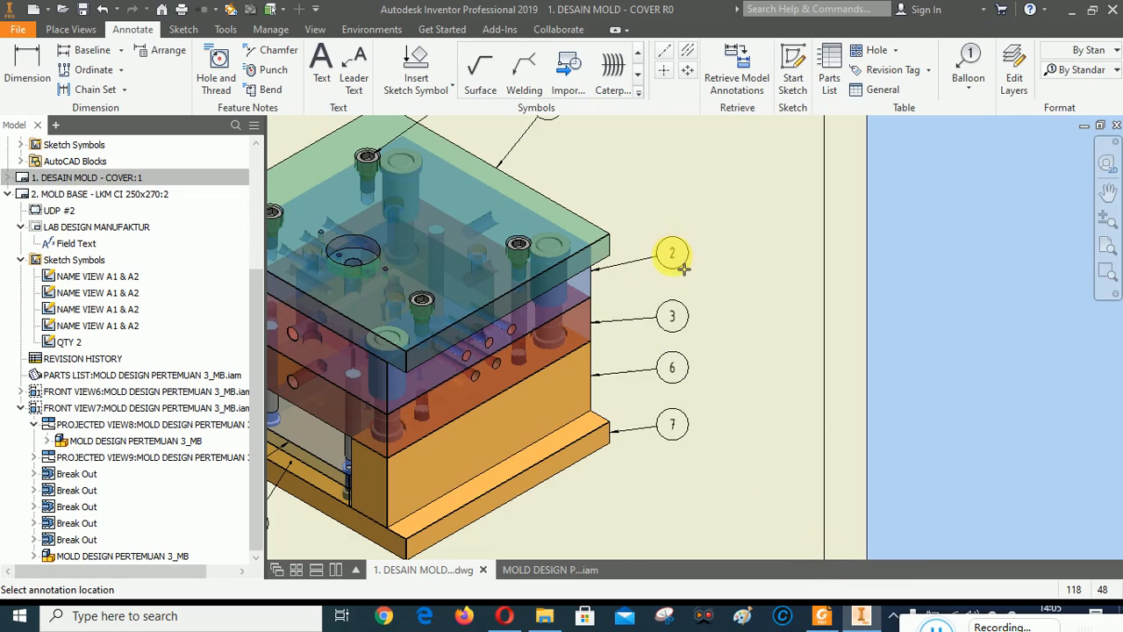
click(682, 273)
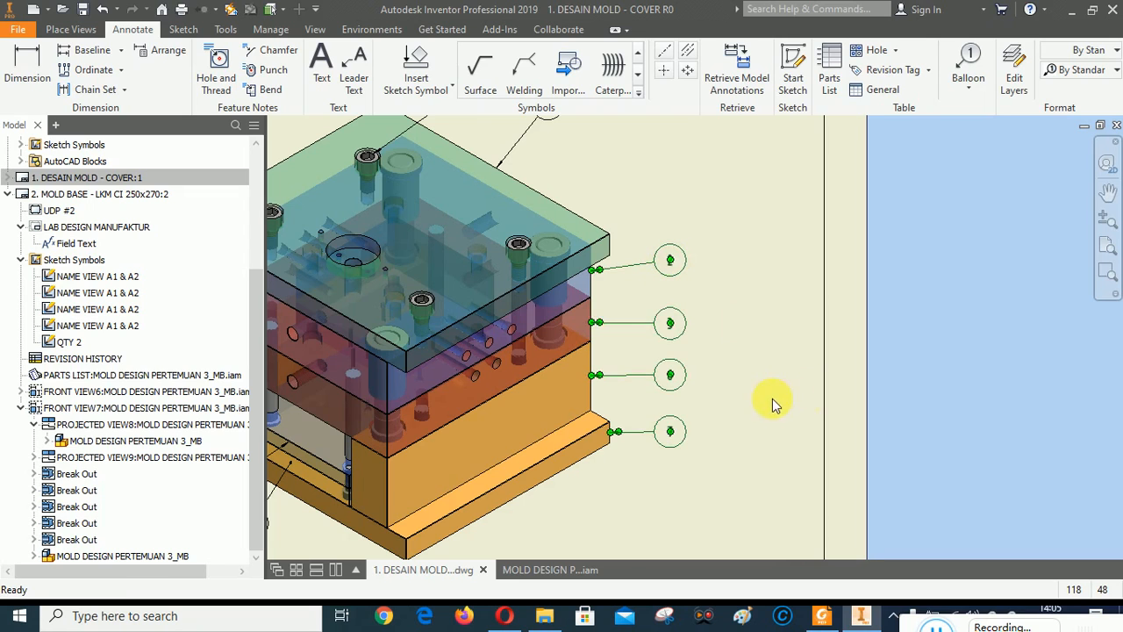
Align balloons 11 and 1 to the top clamping plate's sloping rear edge, close to the isometric view.
scroll(790, 397, down, 3)
scroll(658, 222, up, 5)
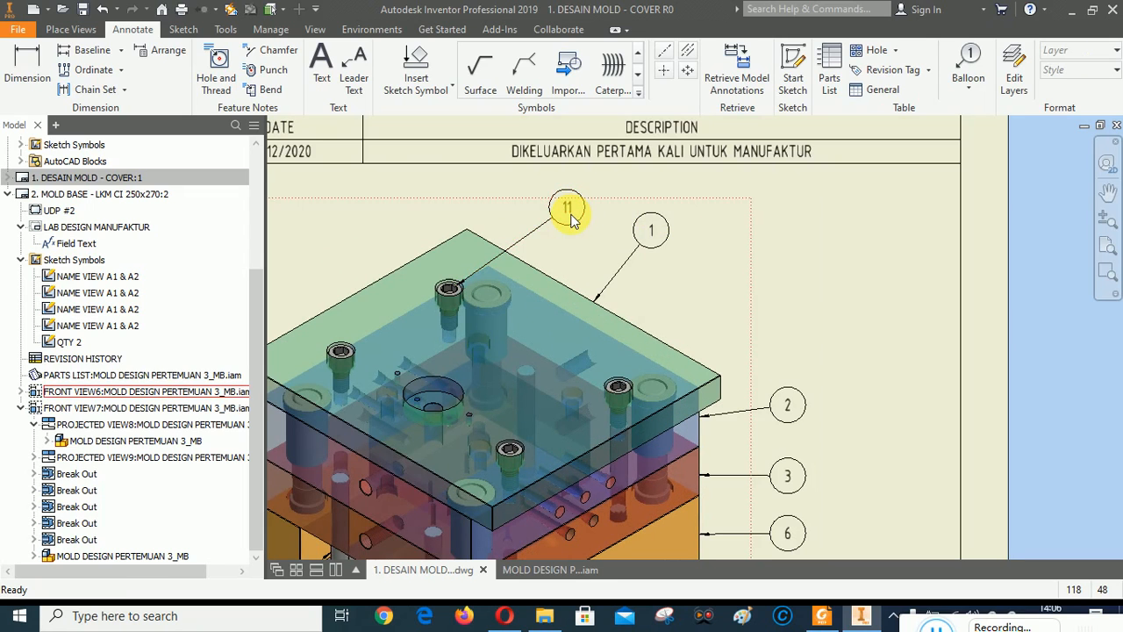
right_click(654, 239)
mouse_move(683, 319)
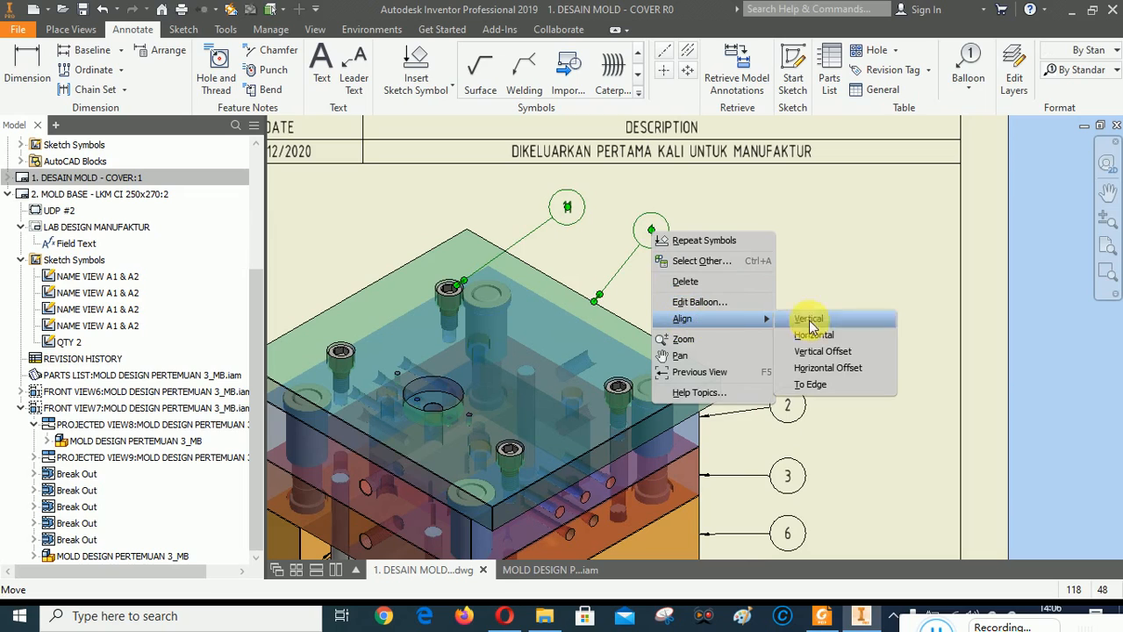
click(809, 385)
click(645, 333)
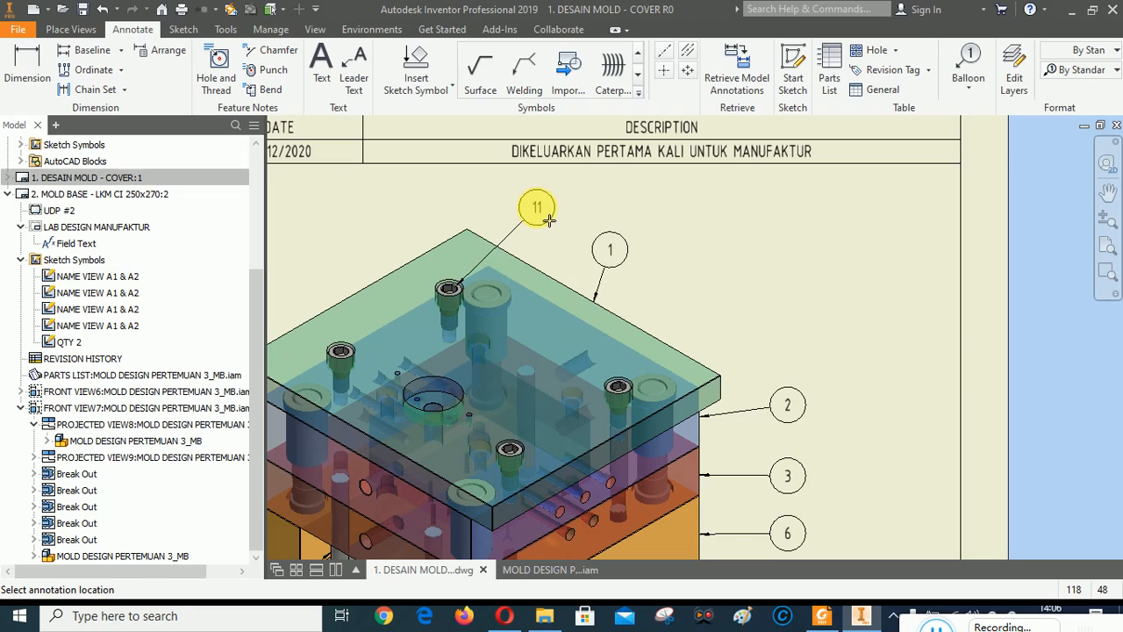
click(548, 220)
Align balloons 10, 4 and 5 to the bottom clamping plate's sloping front edge in the isometric view.
scroll(700, 402, down, 5)
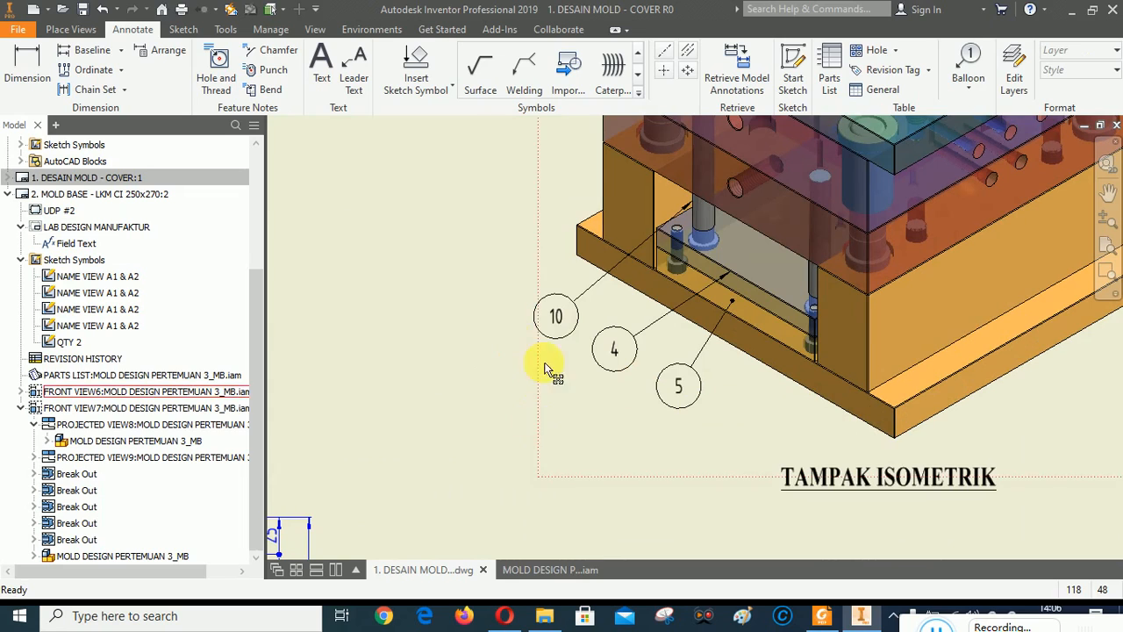
click(683, 389)
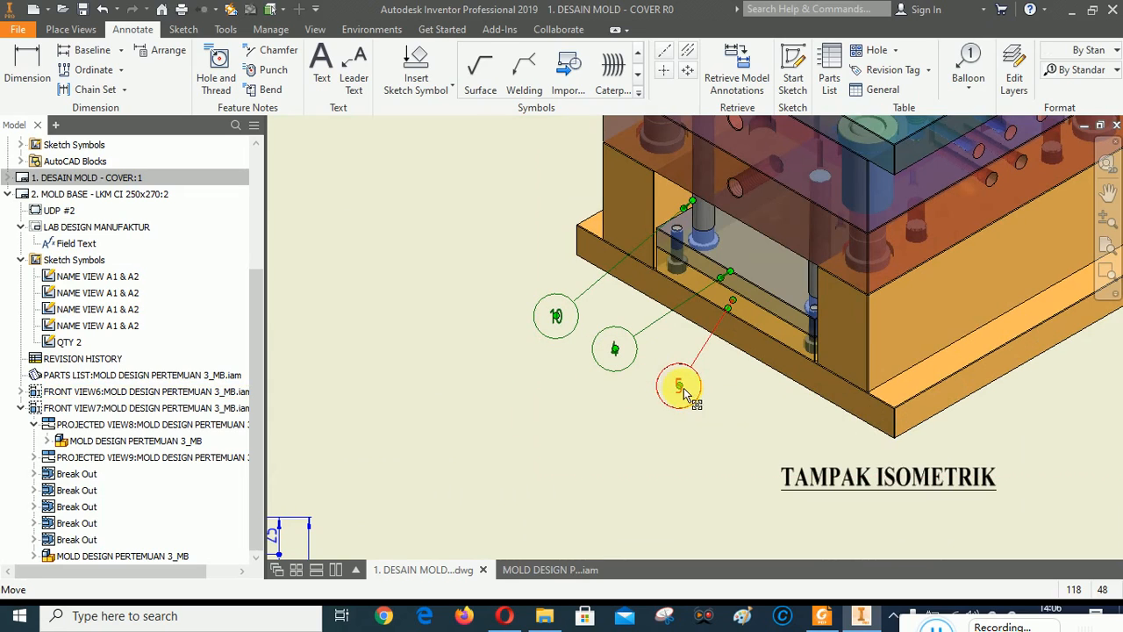
right_click(682, 390)
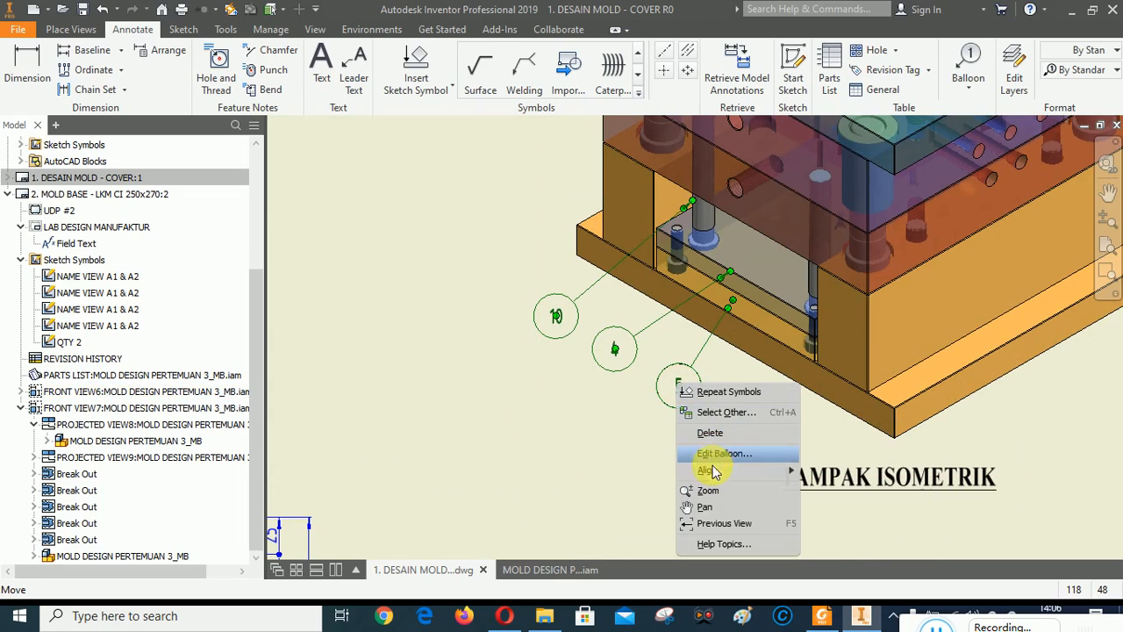
mouse_move(709, 472)
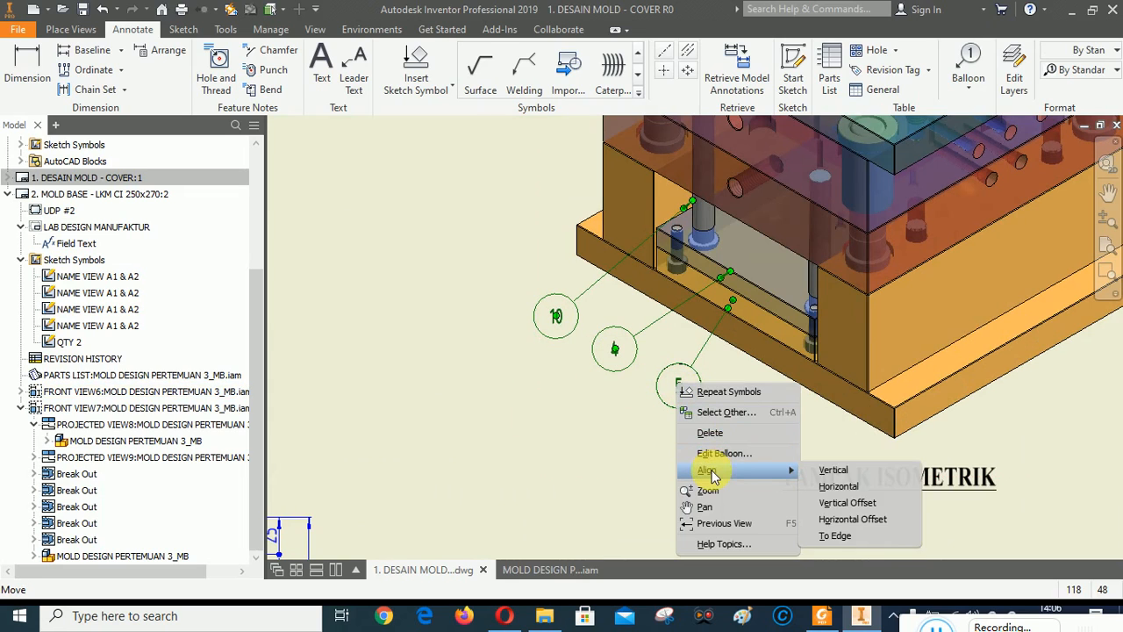
click(838, 534)
click(698, 323)
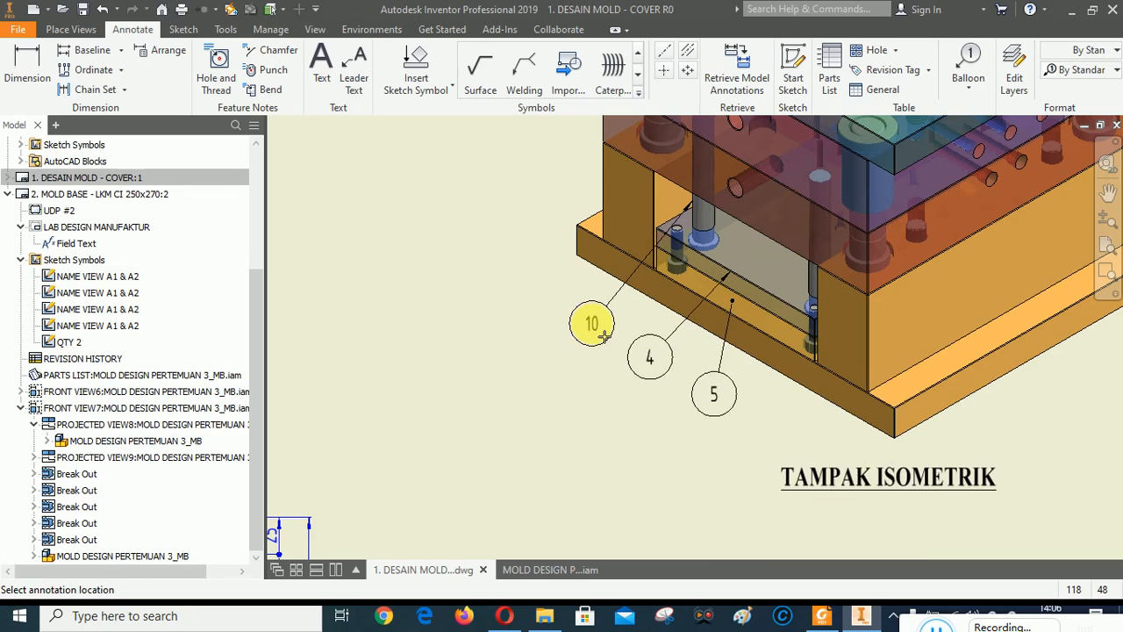
click(569, 325)
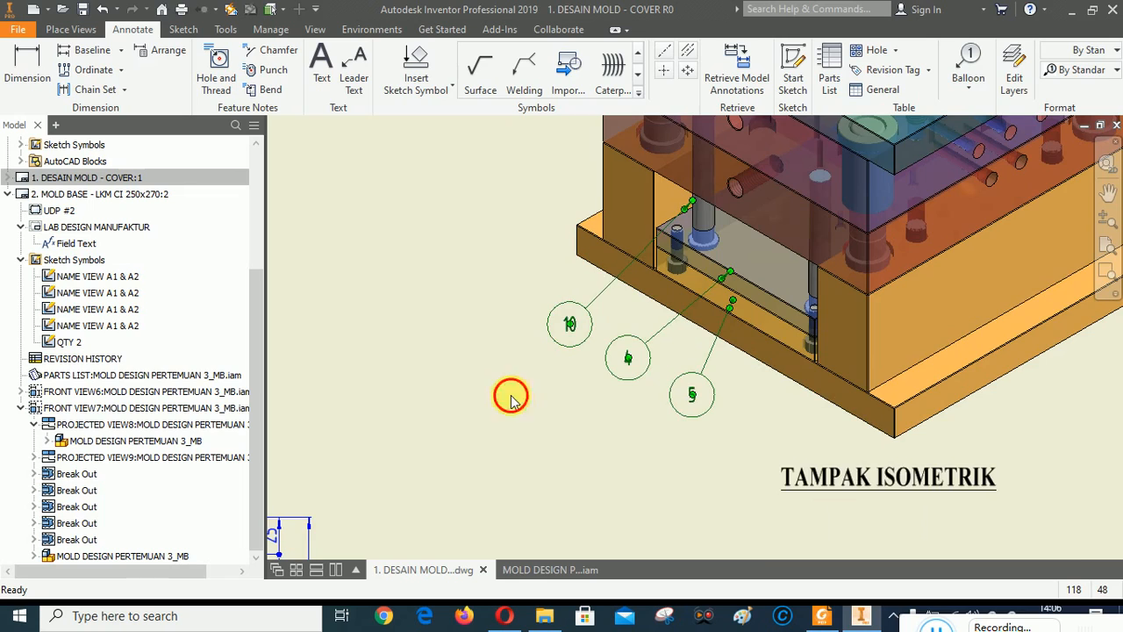
Move the isometric view slightly down, away from the revision history table.
scroll(513, 401, up, 5)
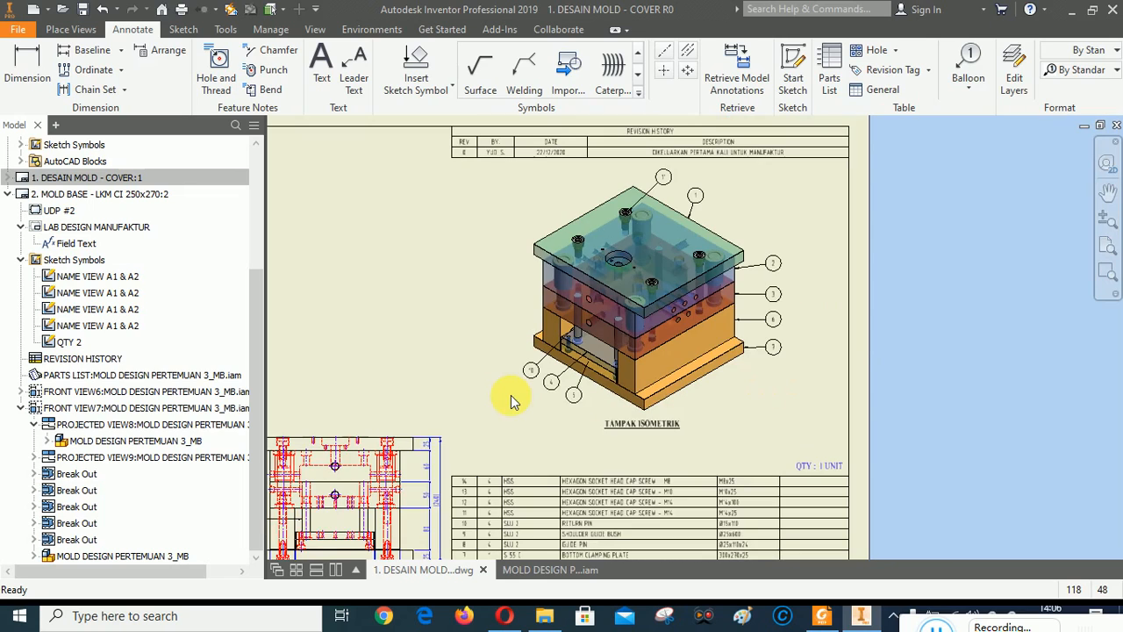
click(753, 209)
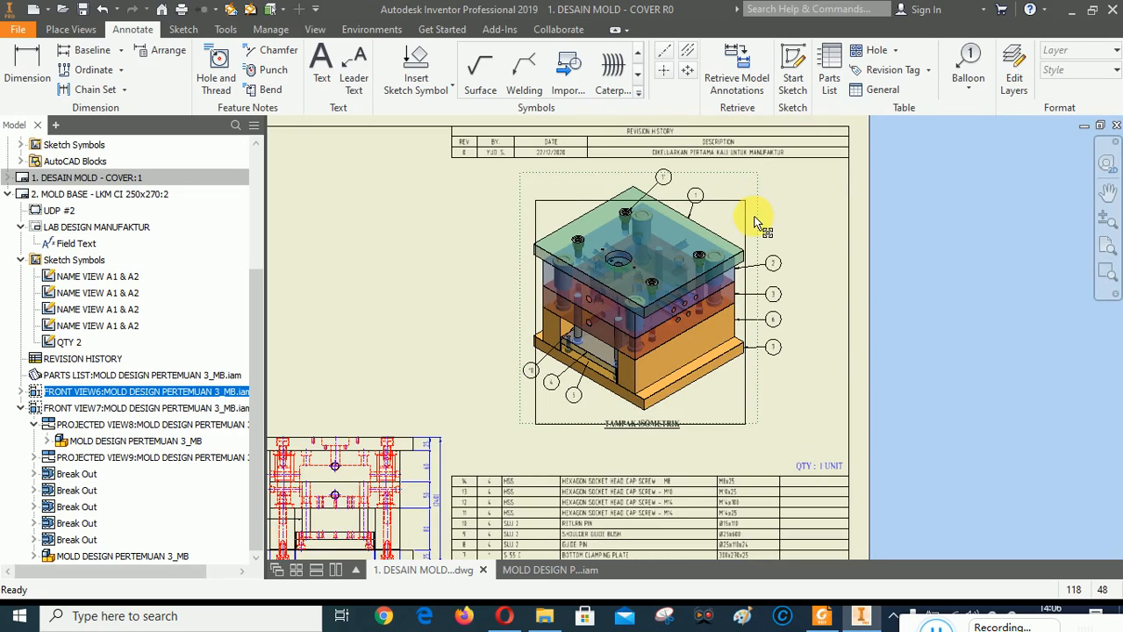
drag(768, 224, 770, 238)
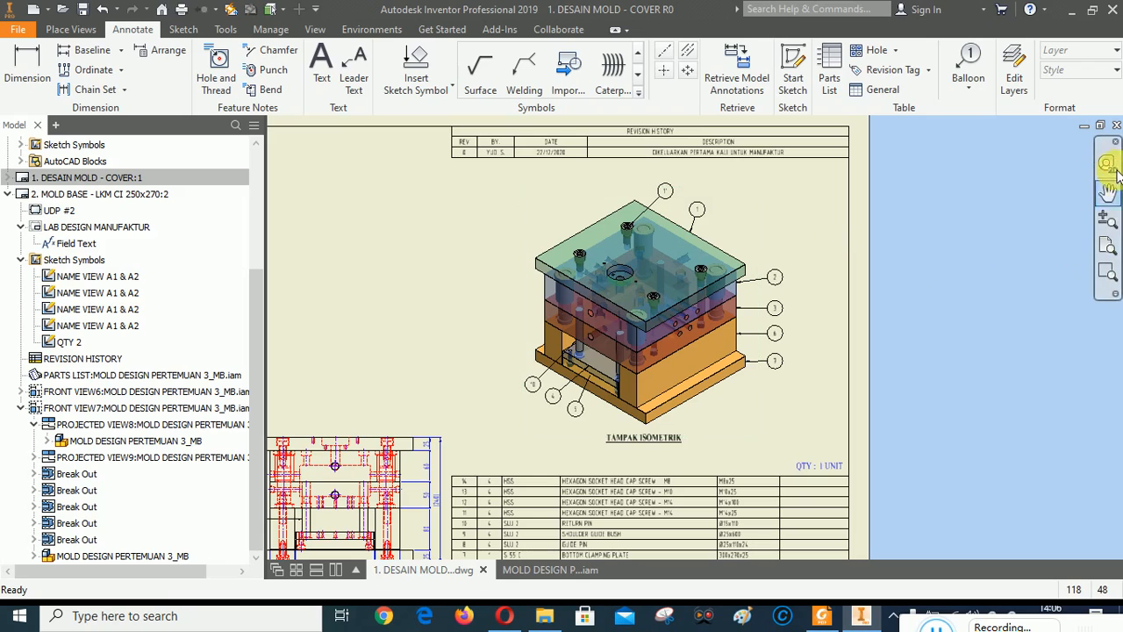
Examine the title block and parts list, and review the layout of the views on the mold base sheet.
click(1109, 198)
mouse_move(633, 553)
mouse_down()
mouse_move(677, 426)
mouse_move(677, 351)
mouse_up()
mouse_move(582, 483)
mouse_down()
mouse_move(582, 465)
mouse_move(497, 414)
mouse_up()
scroll(597, 413, up, 5)
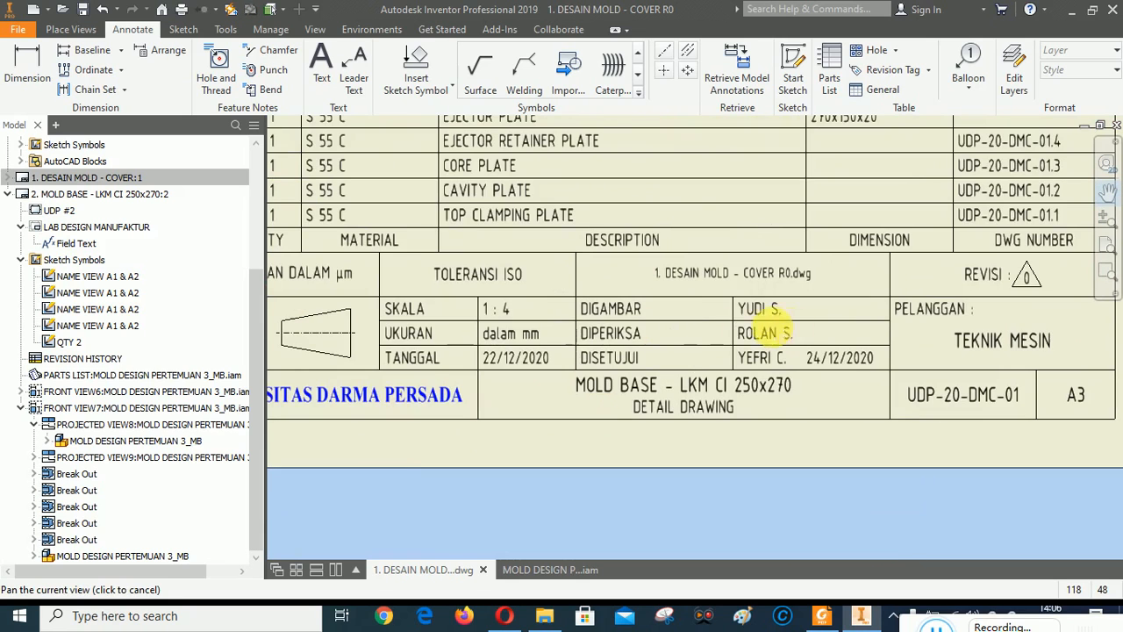
drag(867, 383, 824, 467)
scroll(823, 467, down, 5)
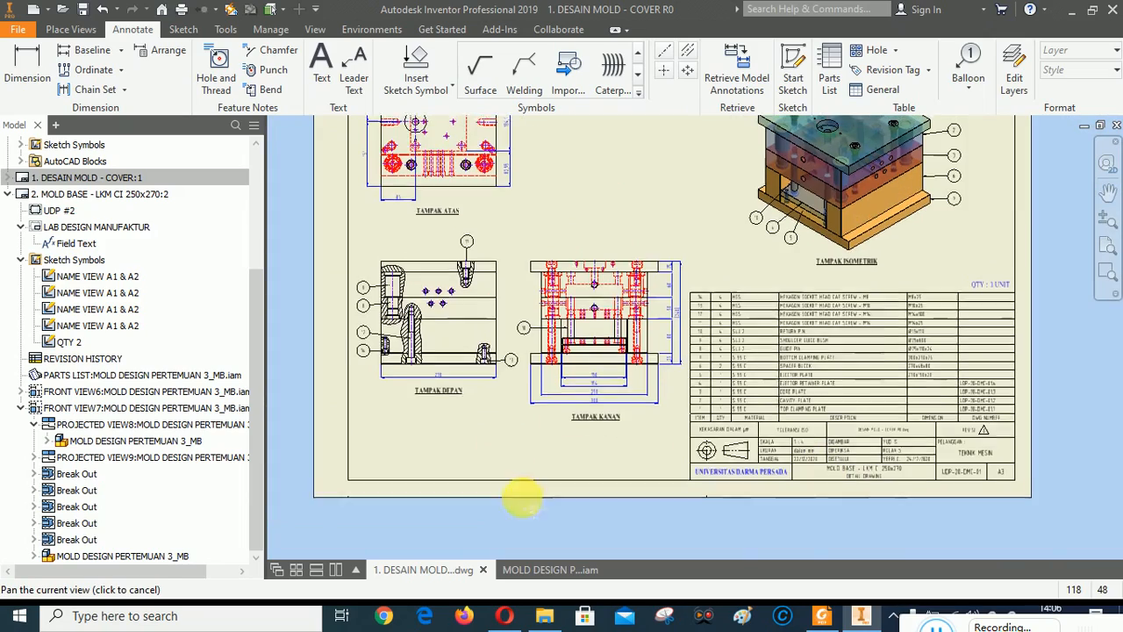
scroll(579, 351, up, 2)
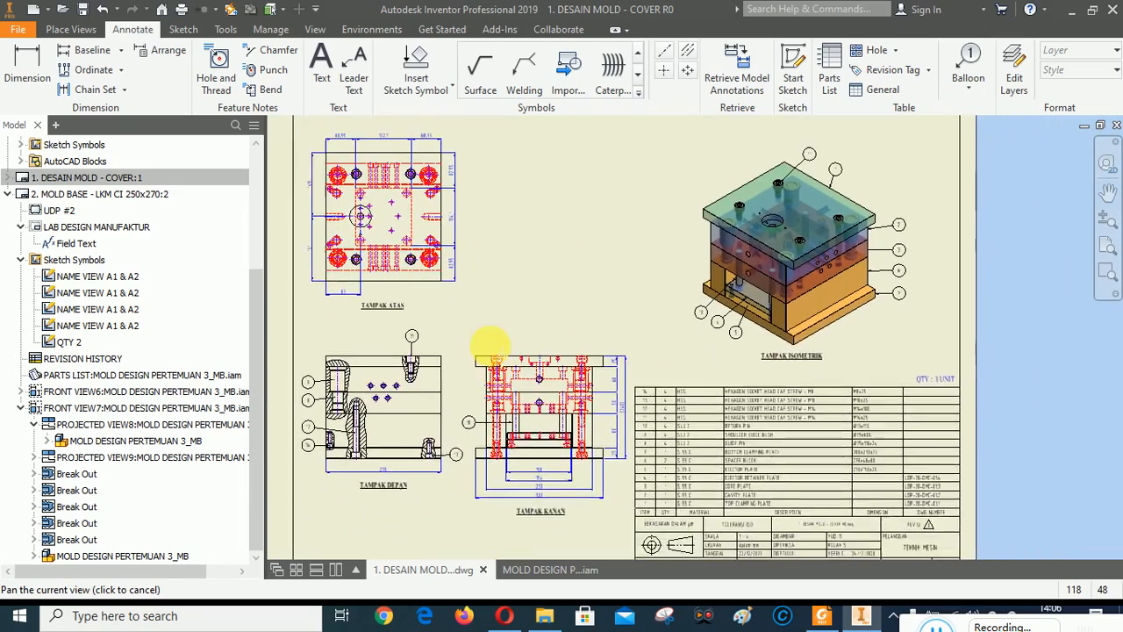